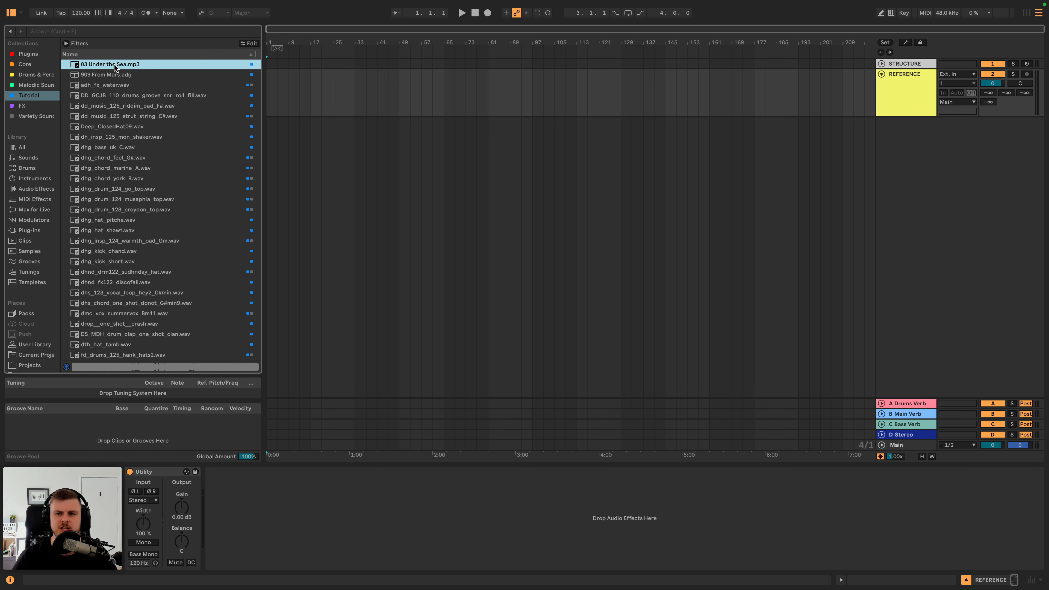
- Place 03 Under the Sea.mp3 at the start of the REFERENCE track and unfold the STRUCTURE track
left_click_drag(116, 68, 273, 78)
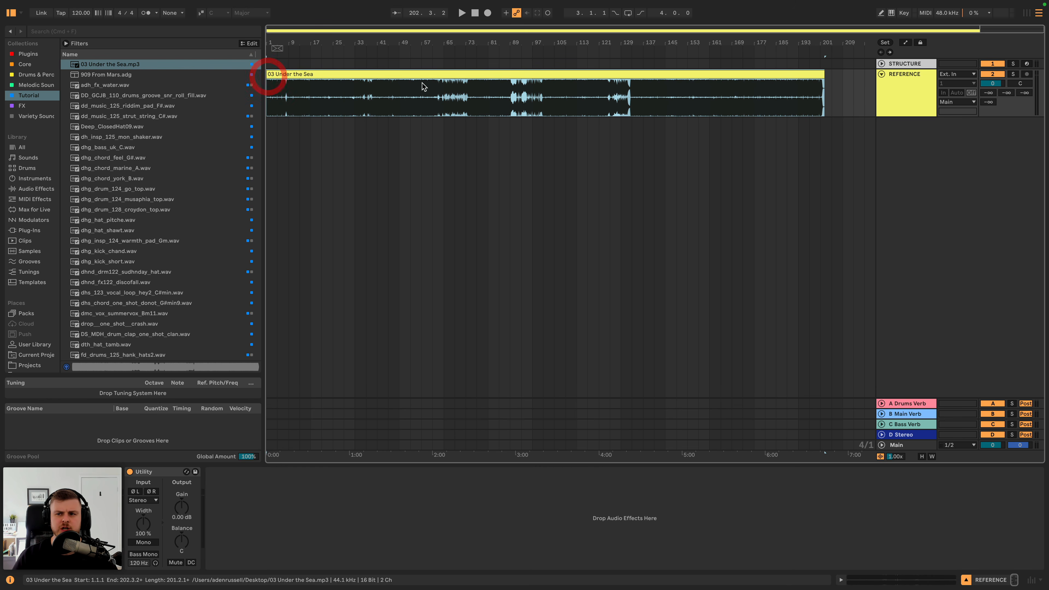
left_click(921, 78)
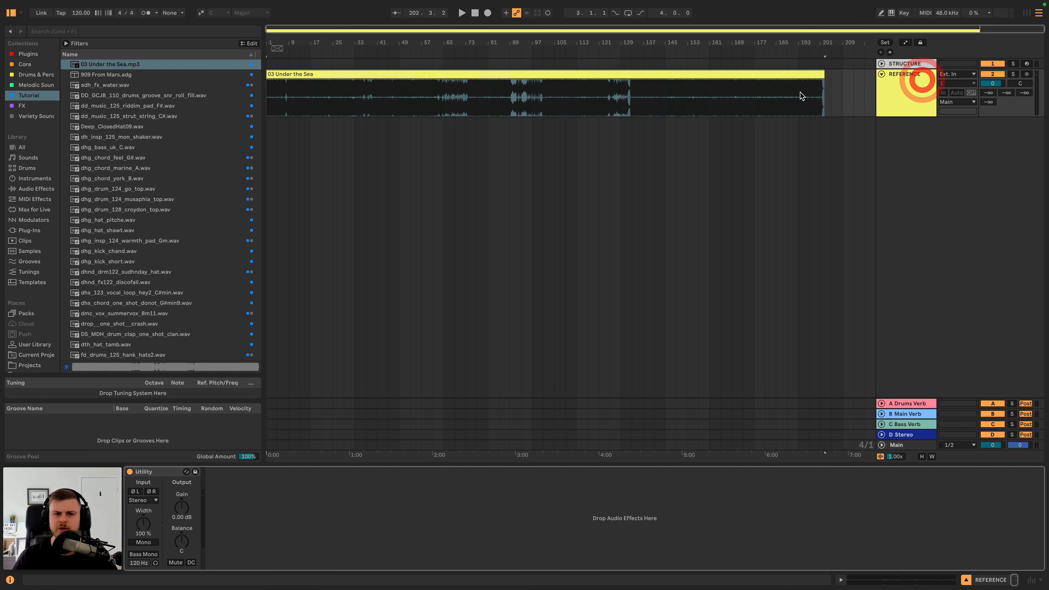
left_click(882, 63)
left_click(900, 69)
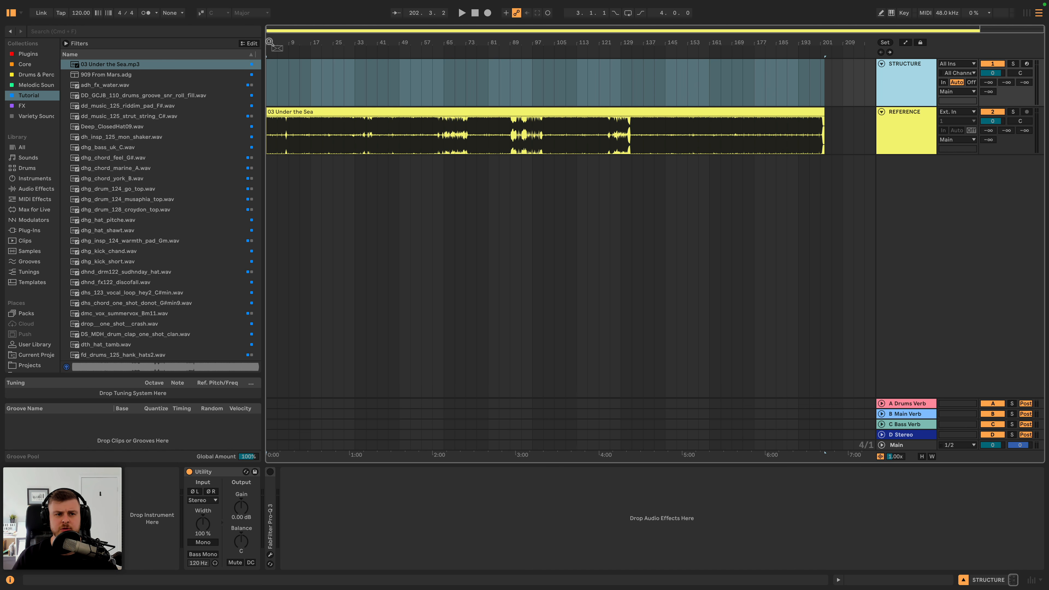
left_click_drag(269, 42, 268, 73)
left_click(269, 74)
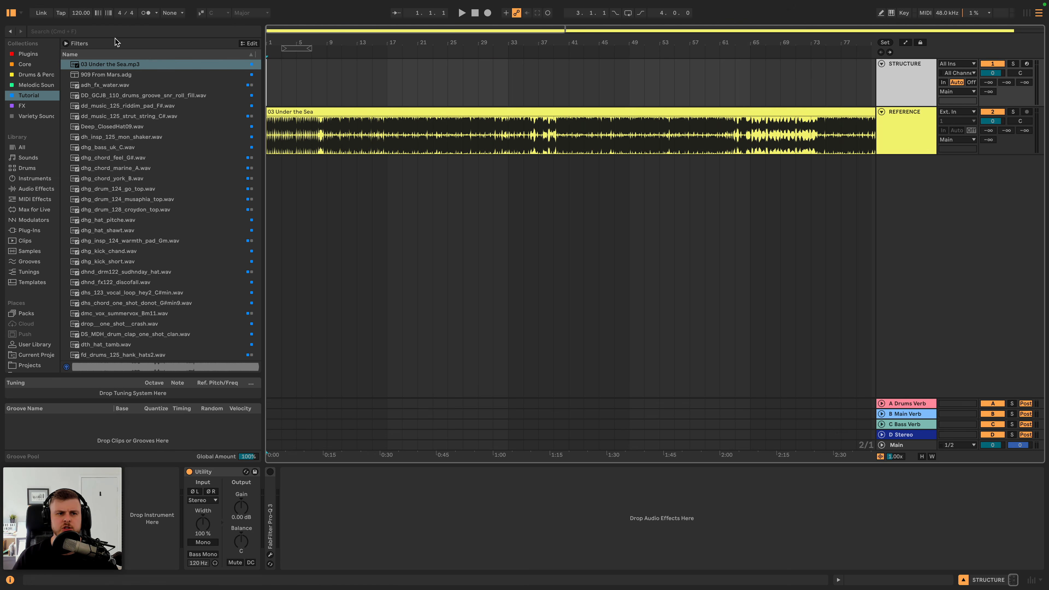
- Set the project tempo to 125 BPM
left_click(82, 13)
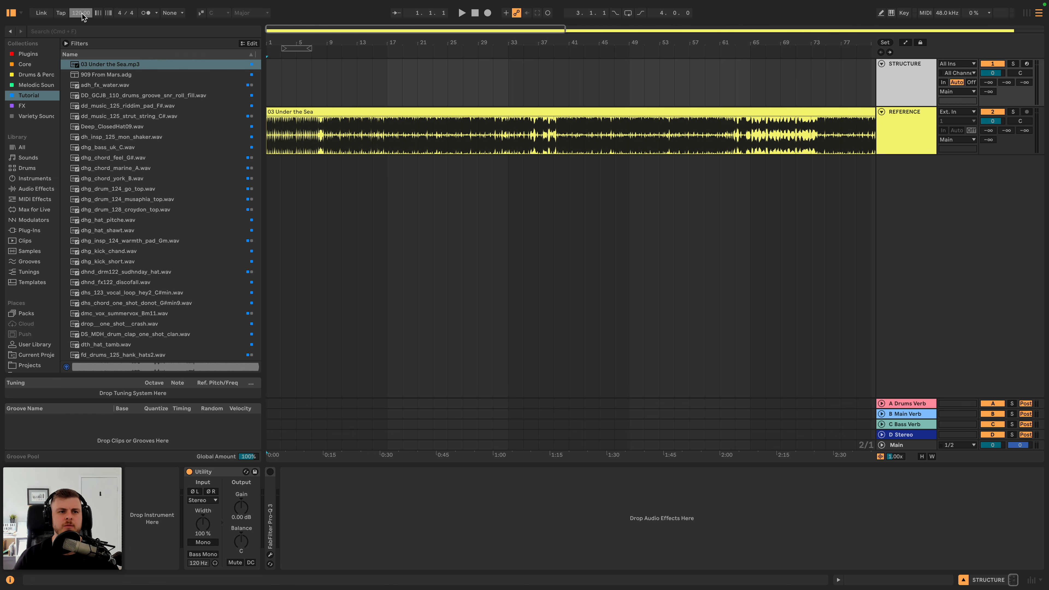
key("Up")
key("Up")
key("Up")
key("Up")
key("Up")
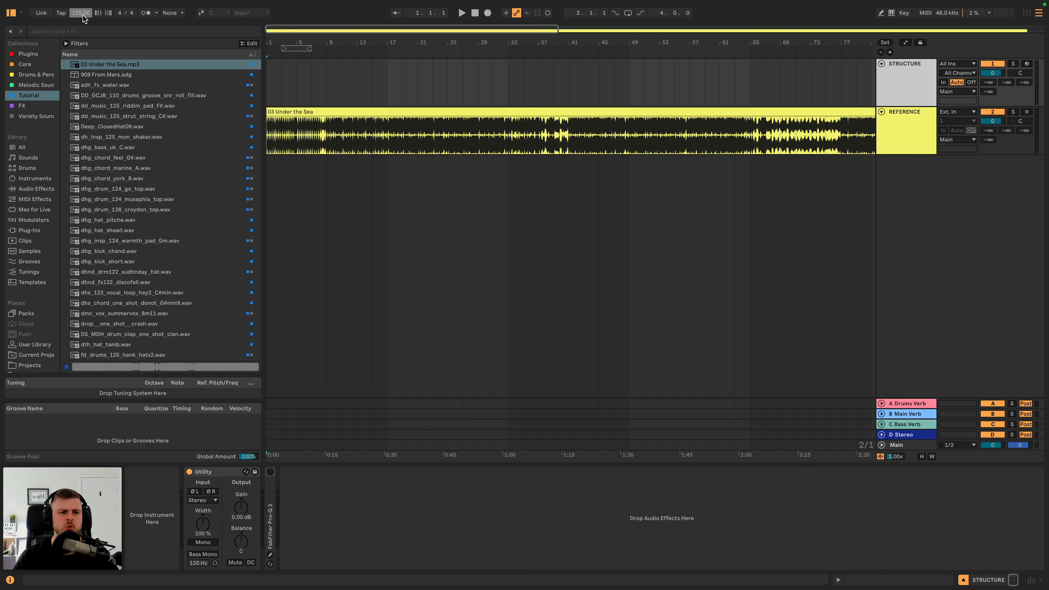
left_click(269, 83)
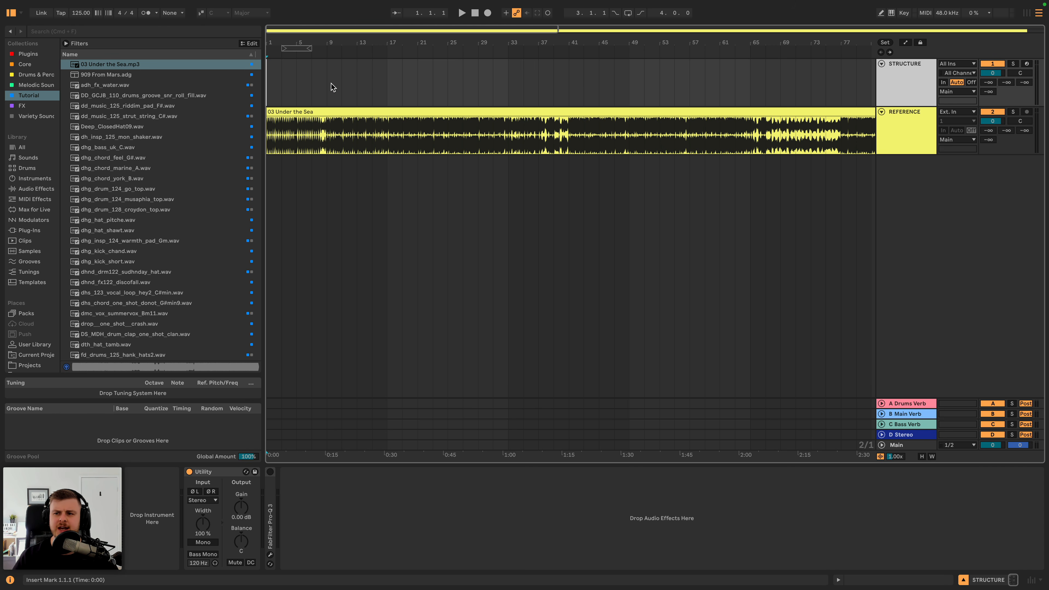
- Enable warping on the reference clip with Complex mode and transpose it up 2 semitones
double_click(654, 110)
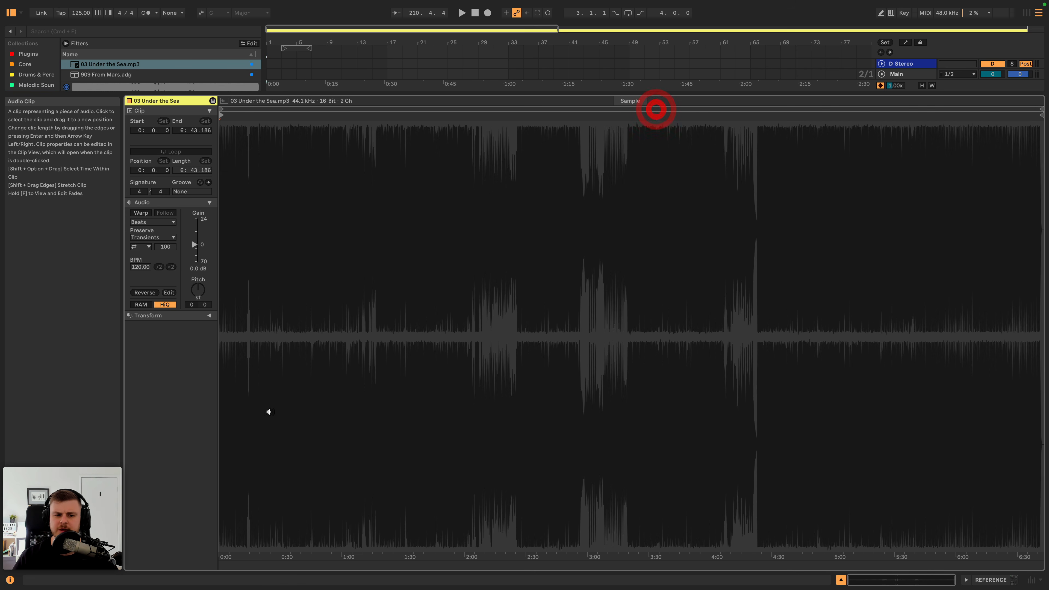
left_click(141, 213)
left_click(153, 221)
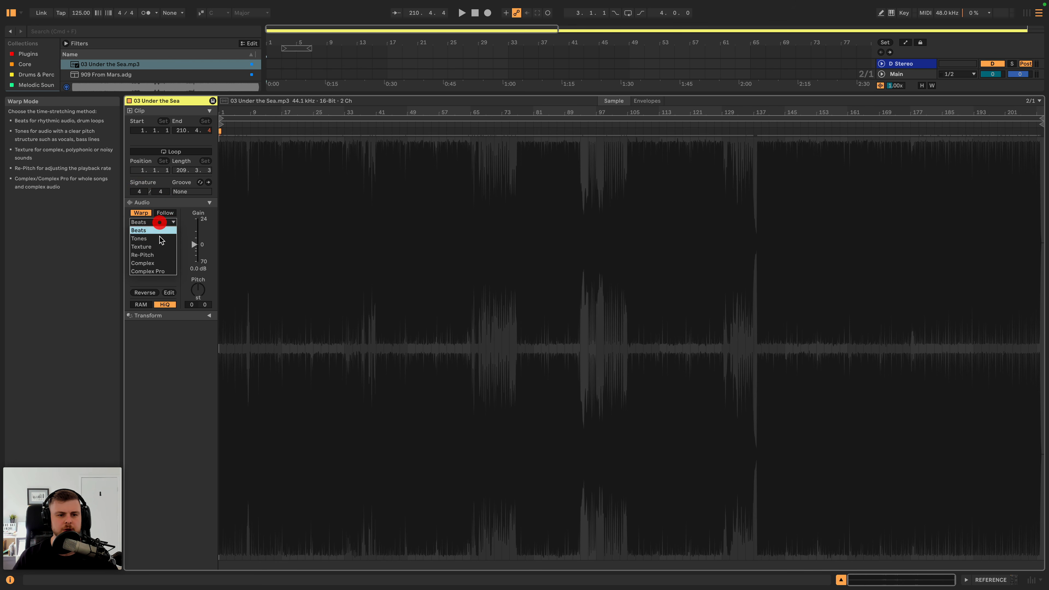
left_click(157, 262)
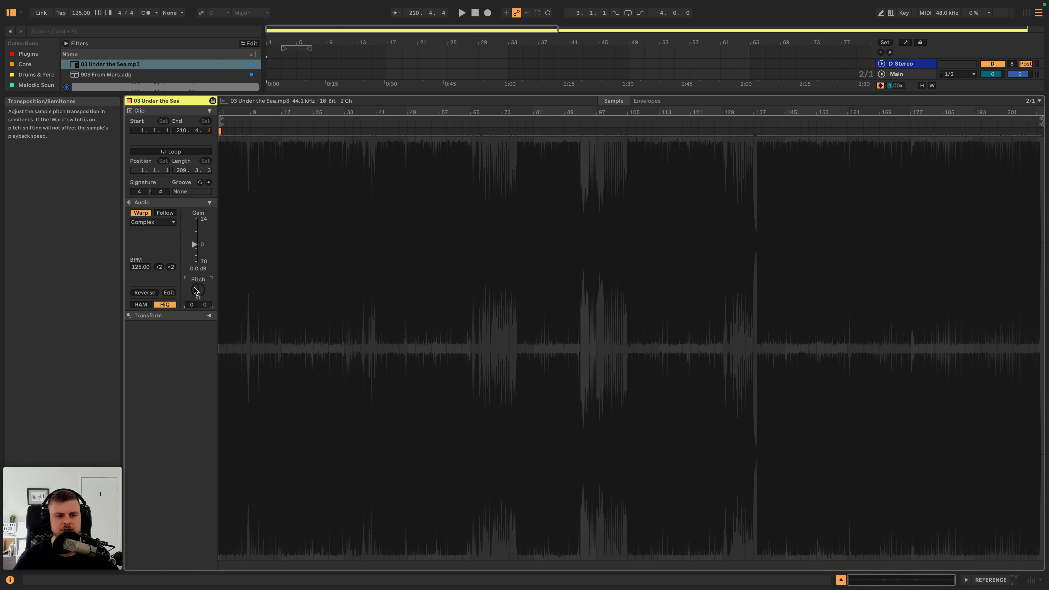
key("Up")
key("Up")
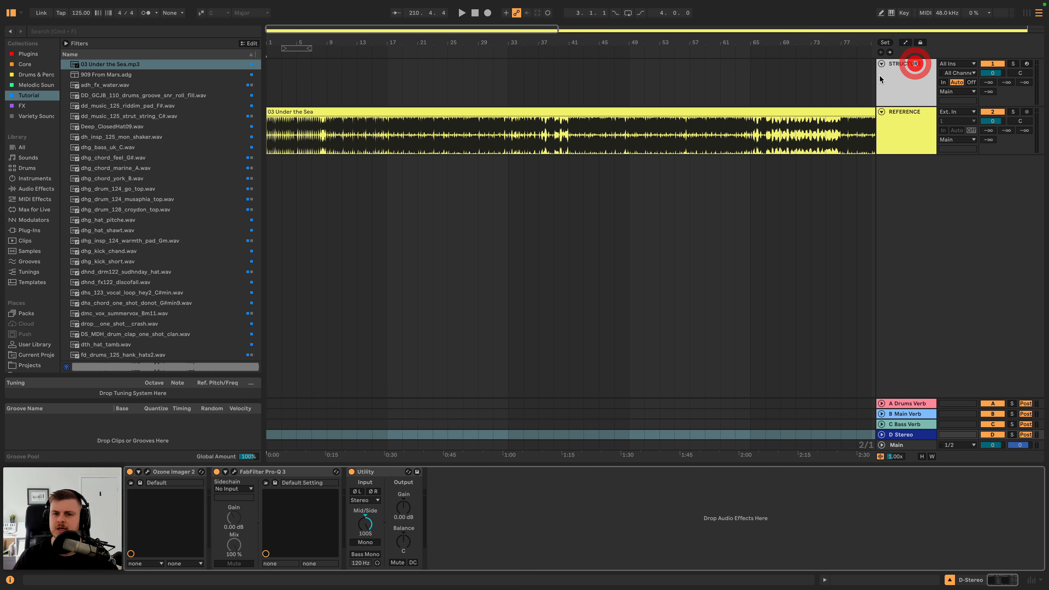
- Insert an empty 8-bar MIDI clip at the start of the STRUCTURE track and shrink the clip editor to reveal the arrangement
left_click(307, 111)
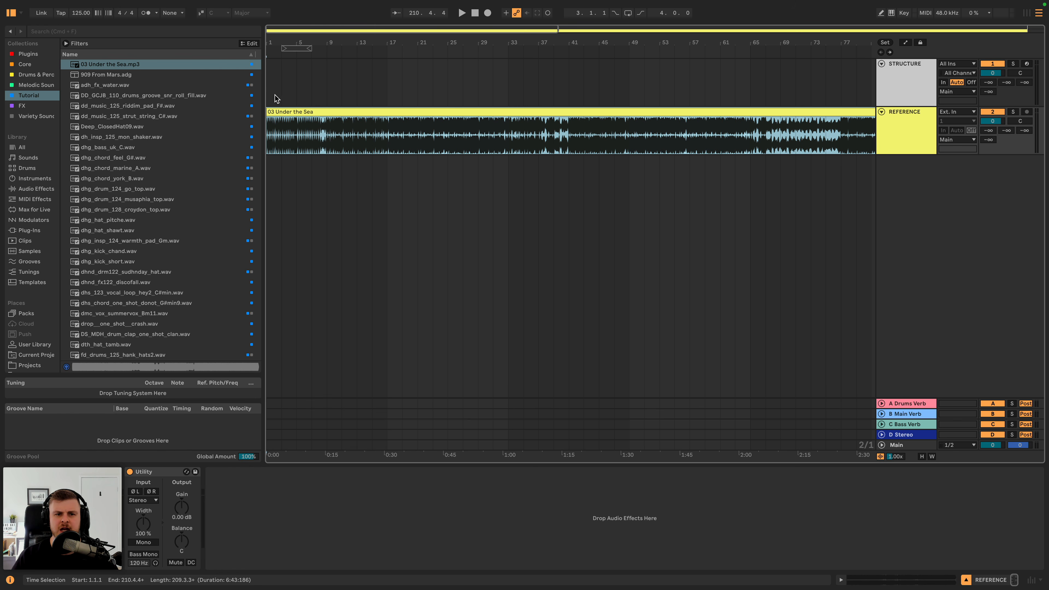
left_click_drag(275, 95, 327, 96)
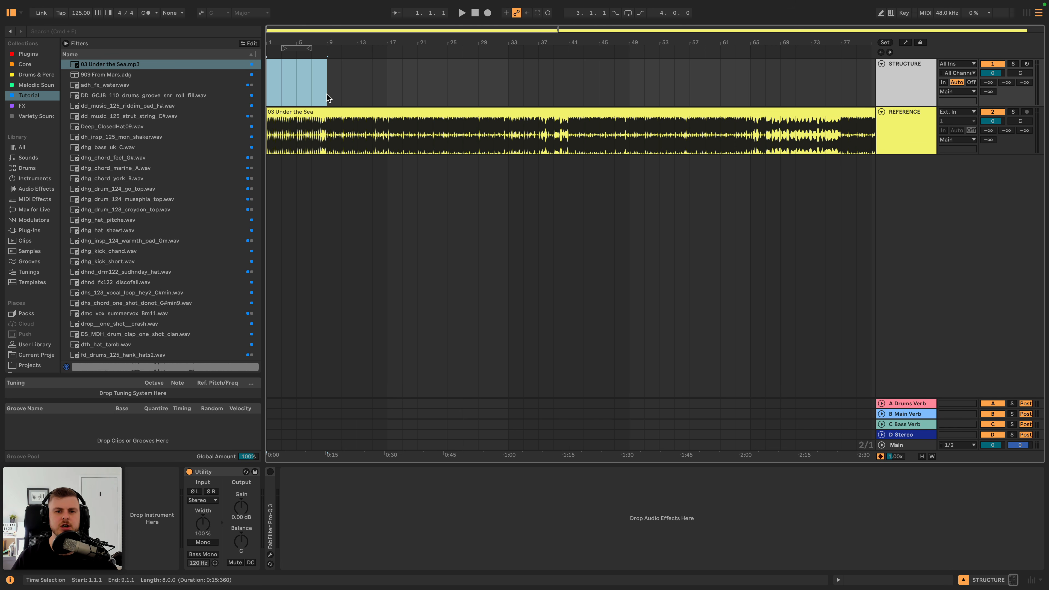
key("super+shift+m")
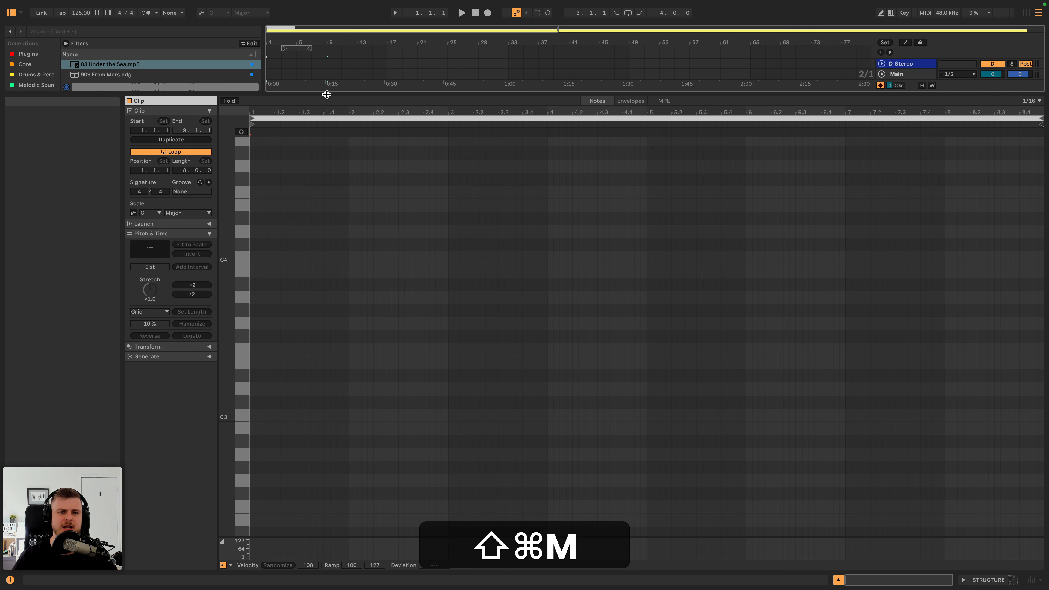
left_click_drag(872, 95, 878, 459)
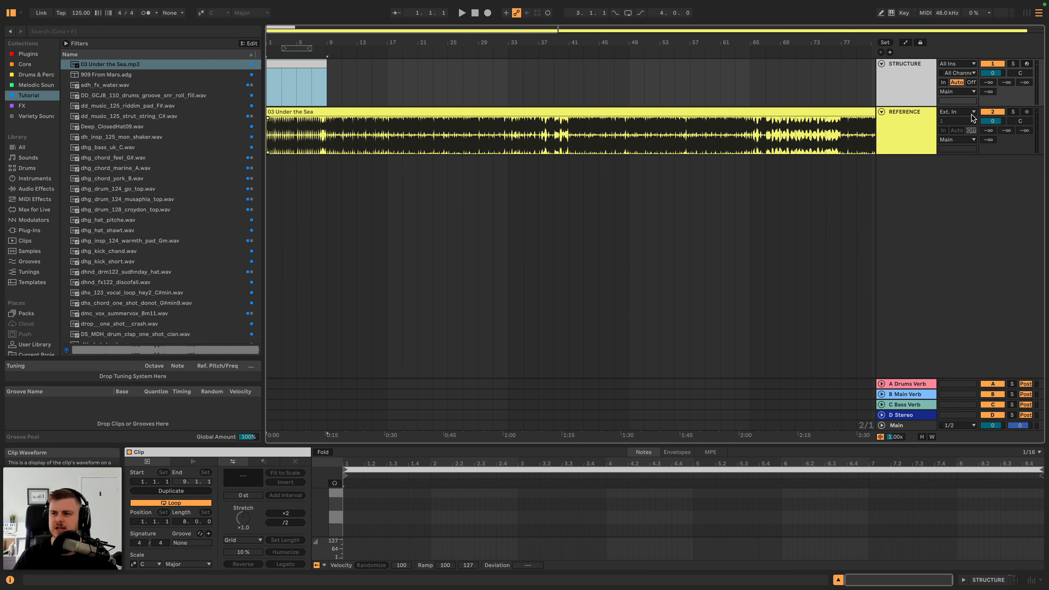
- Move the reference clip's start marker onto the first kick transient and play the track to check its timing
key("space")
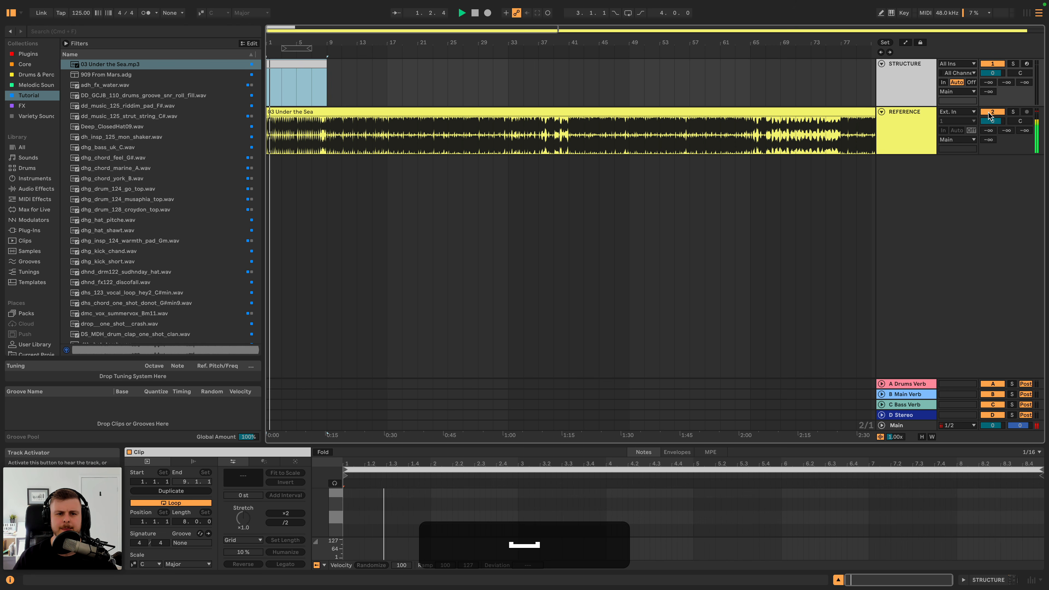
left_click_drag(268, 40, 271, 99)
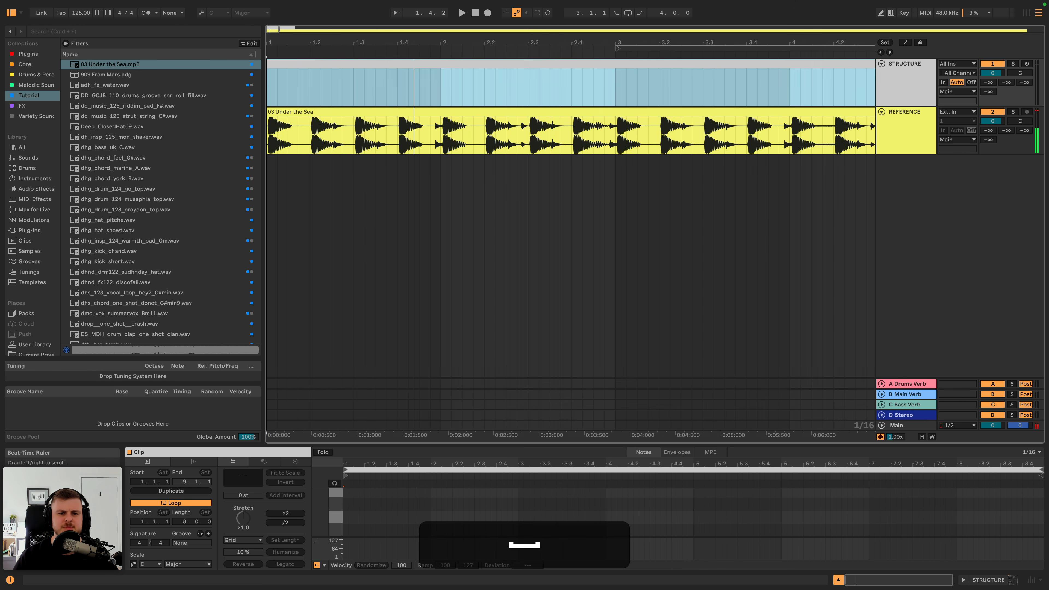
left_click(274, 110)
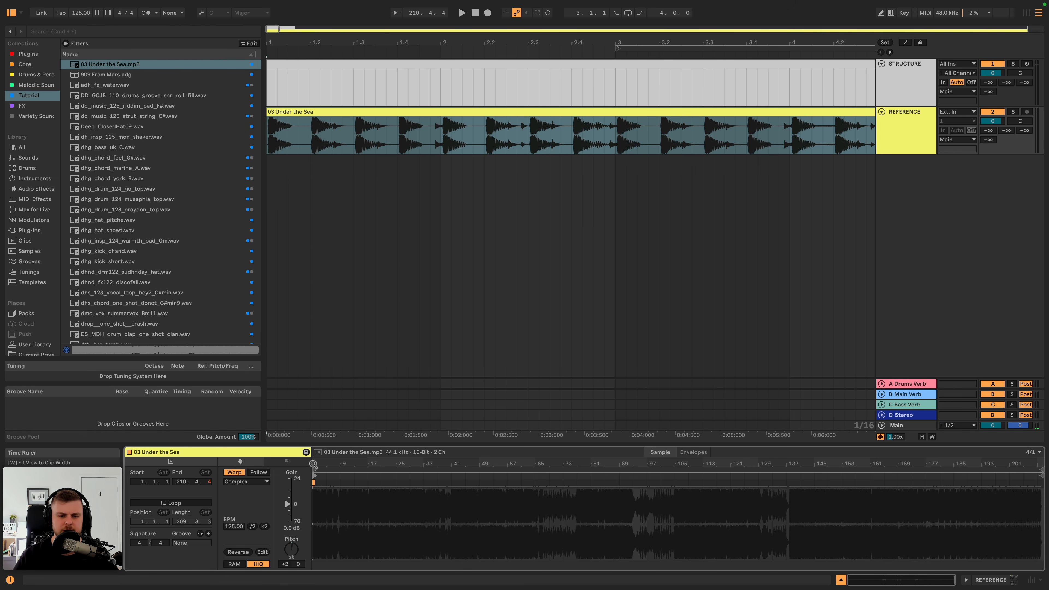
mouse_move(313, 463)
left_mouse_down()
mouse_move(326, 488)
mouse_move(413, 480)
left_mouse_up()
key("space")
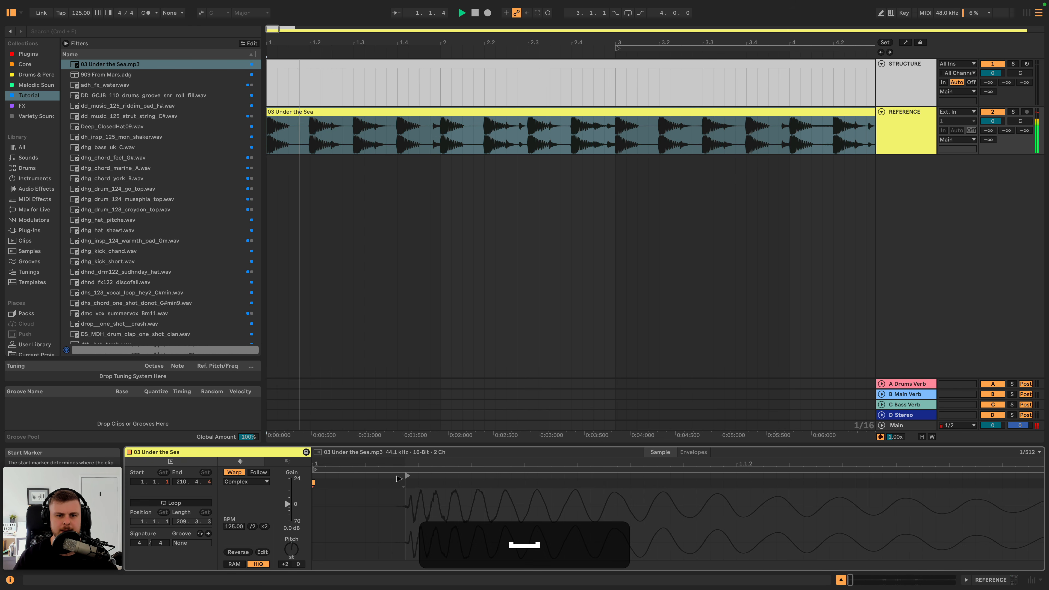
- Rename the 8-bar clip on the STRUCTURE track as Intro Drums
left_click(287, 65)
left_click_drag(318, 44, 281, 43)
key("super+r")
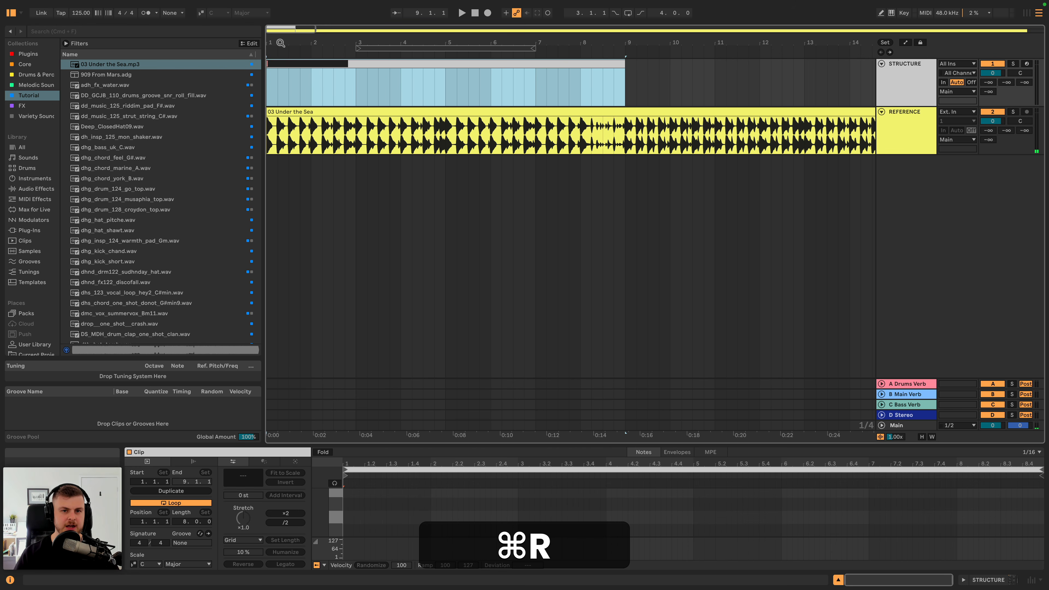
type("Intro Drums")
key("Return")
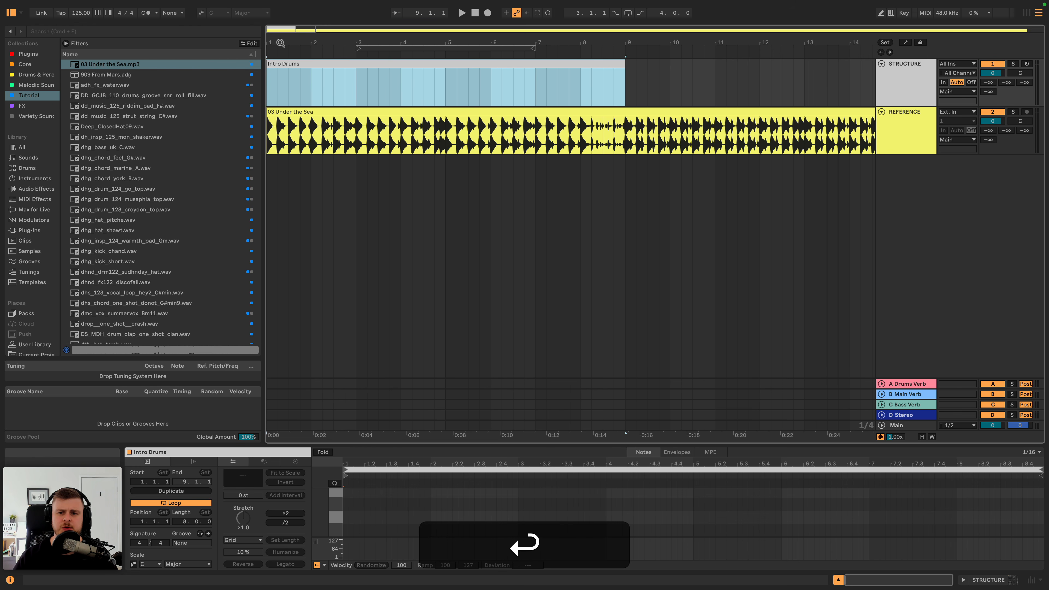
- Duplicate the Intro Drums clip to bar 9 and listen to the reference from there
left_click_drag(592, 41, 592, 16)
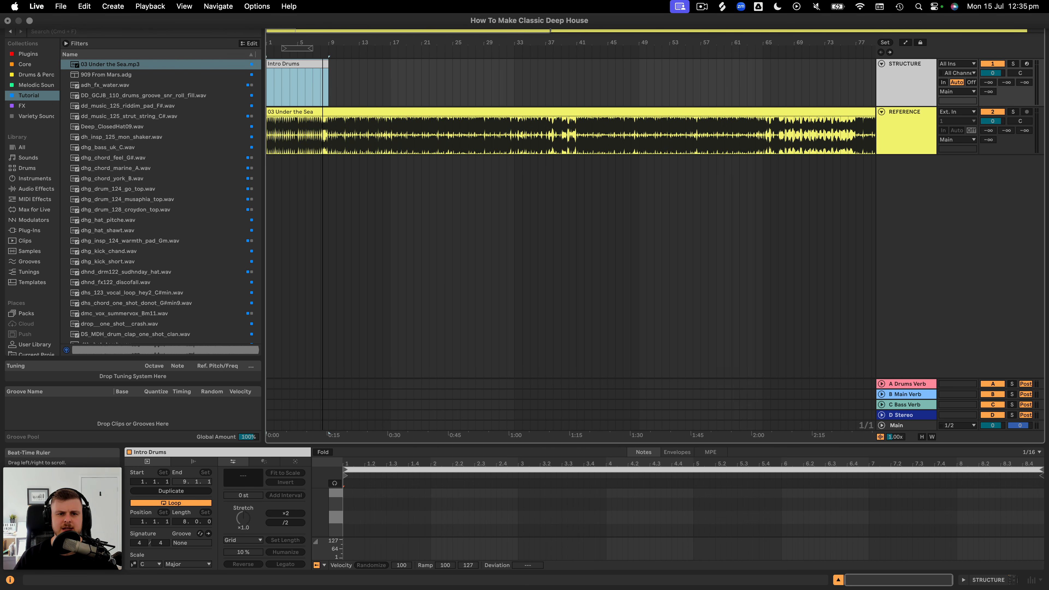
left_click(318, 64)
key("super+d")
key("space")
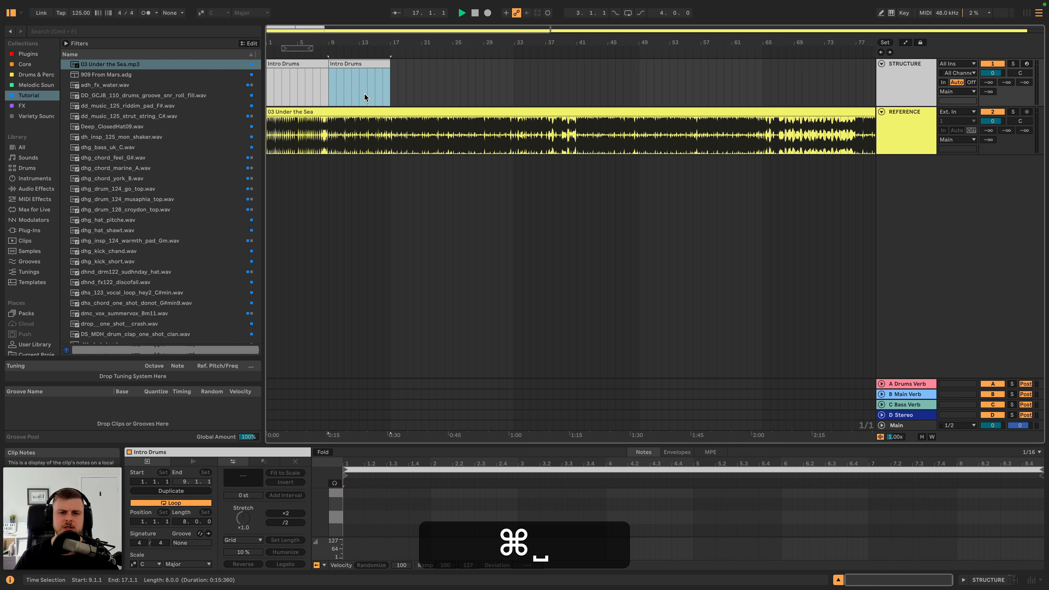
- Rename the duplicated clip at bar 9 as Intro Drums More + Keys
key("super+r")
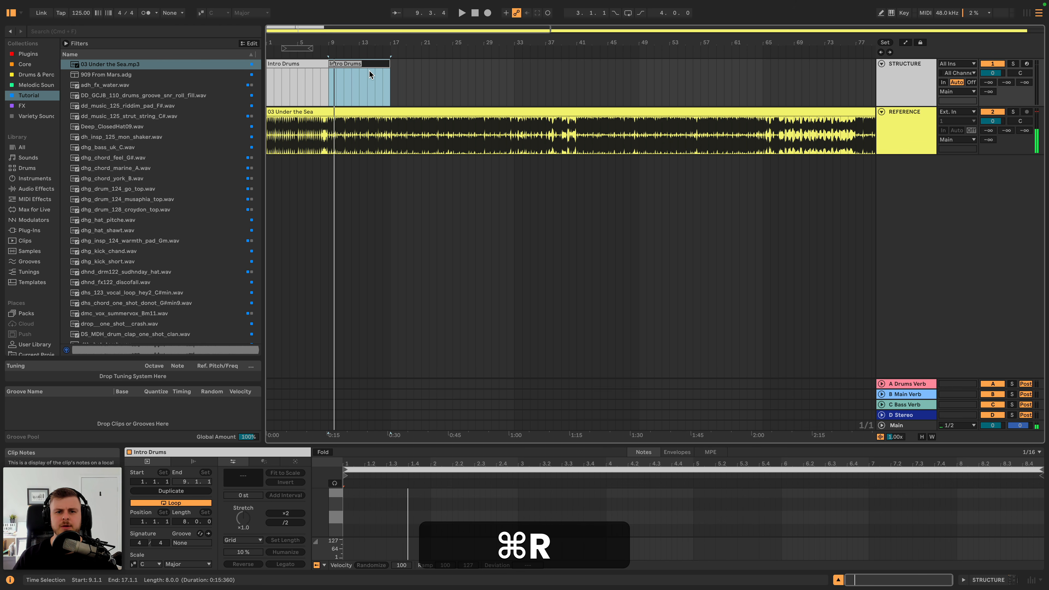
key("super+Right")
type("More")
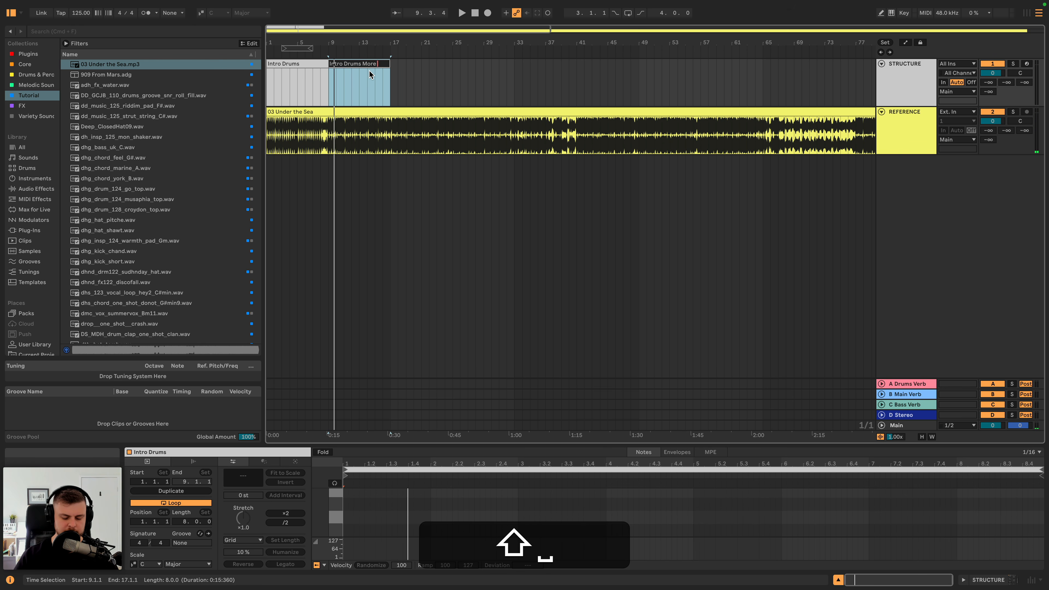
type(" + Keys")
key("Return")
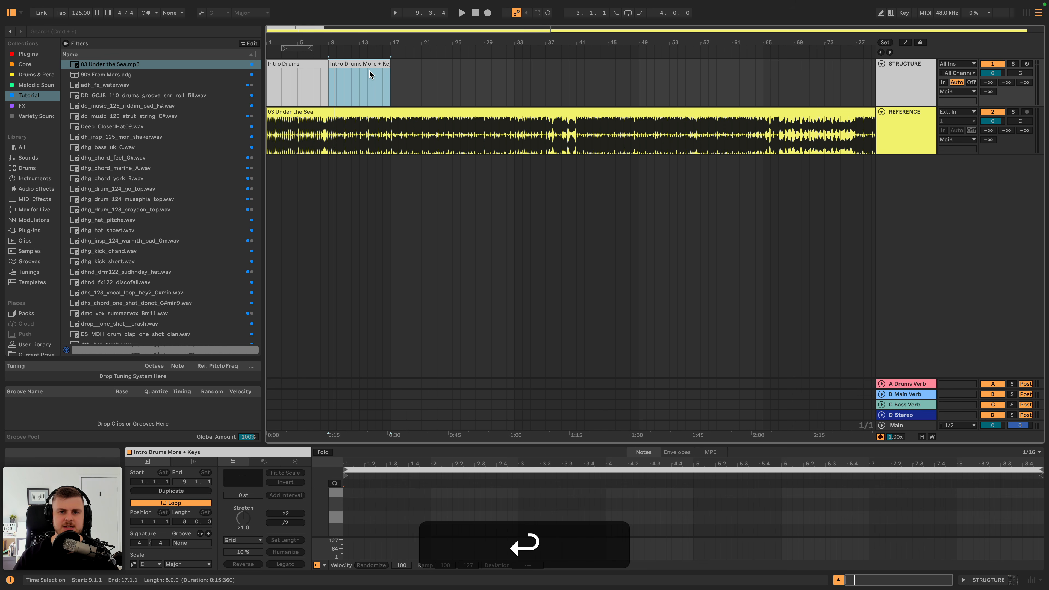
- Duplicate the Intro Drums More + Keys clip to bar 17 and listen to the reference from there
left_click_drag(371, 46, 390, 48)
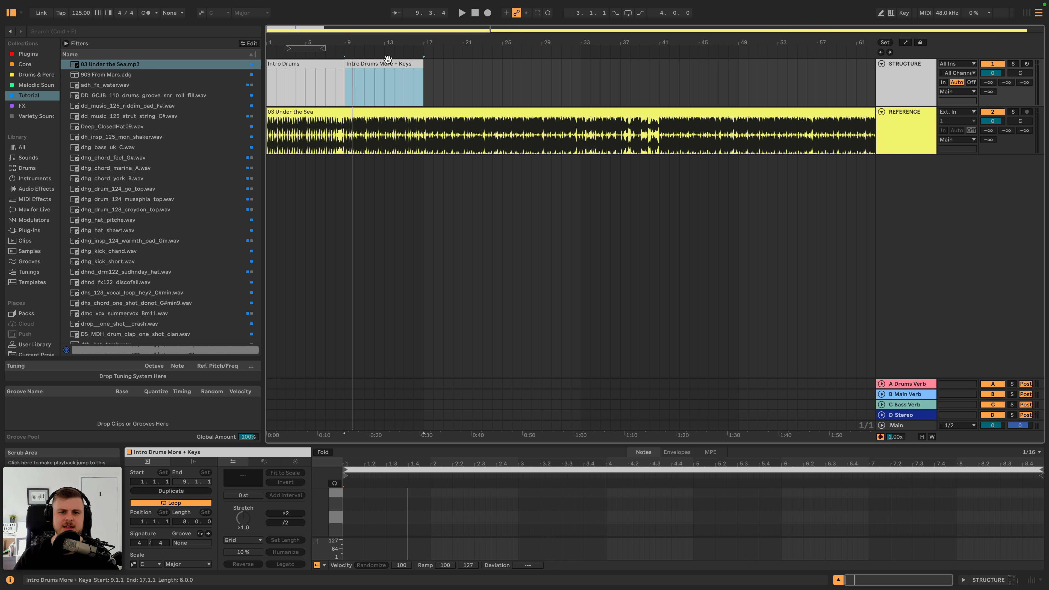
key("super+d")
key("space")
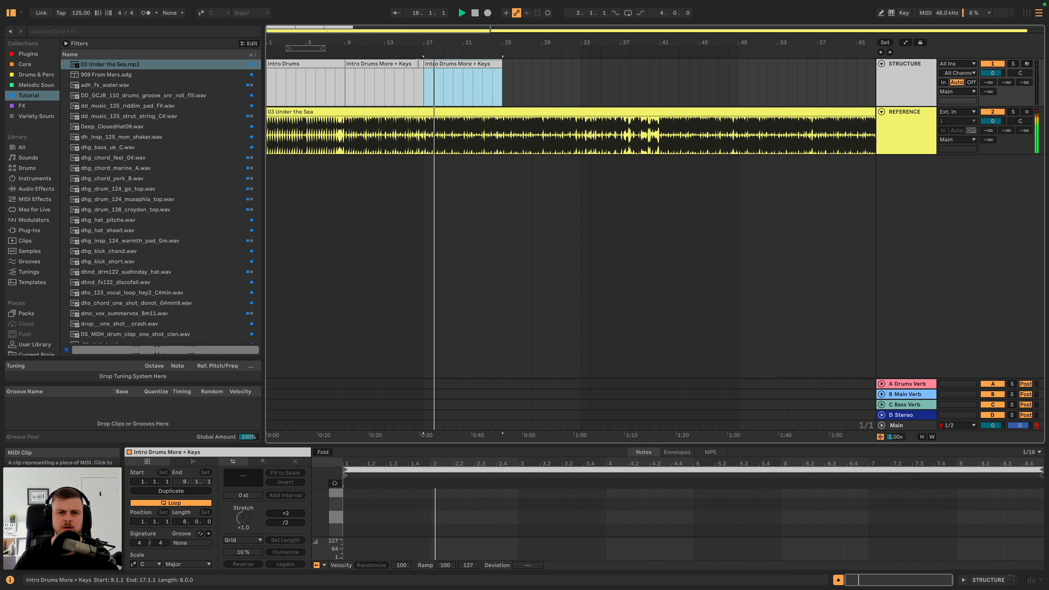
- Rename the clip at bar 17 as Bass and colour it bright orange
key("super+r")
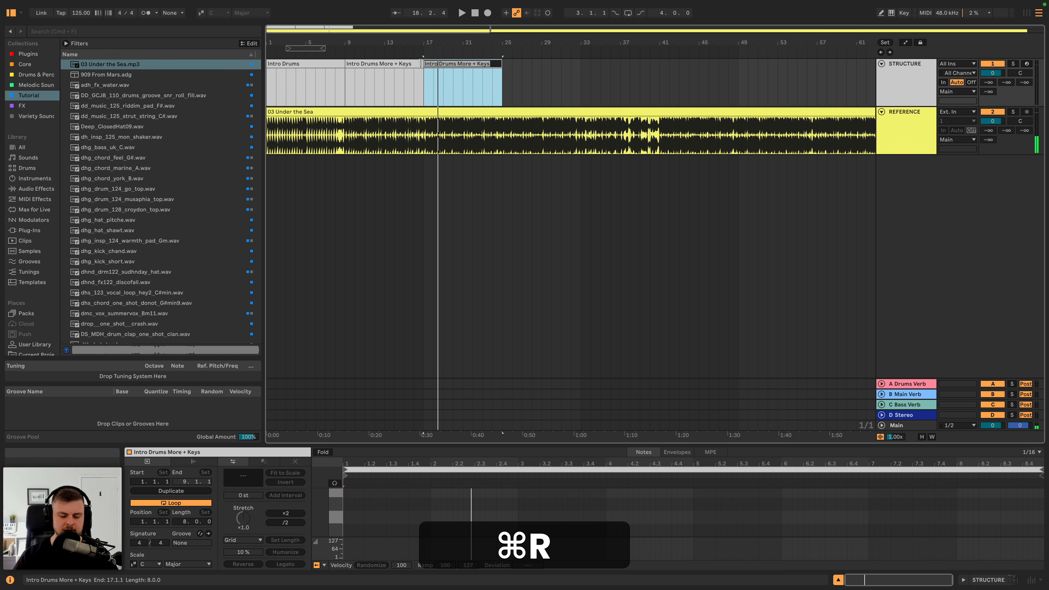
type("Bass")
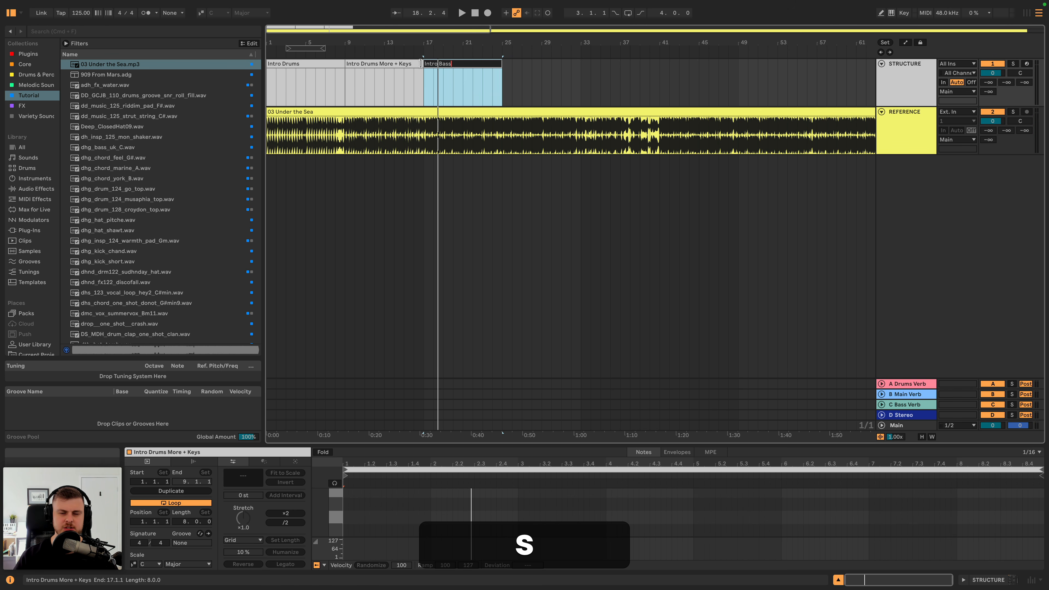
key("Return")
key("super+r")
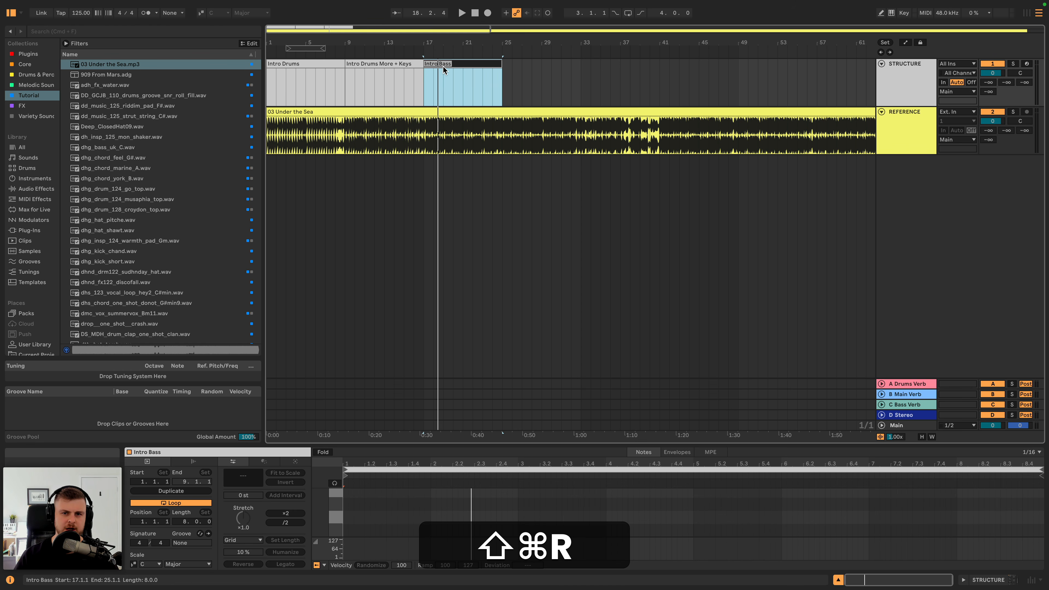
type("Bass")
key("Return")
right_click(443, 66)
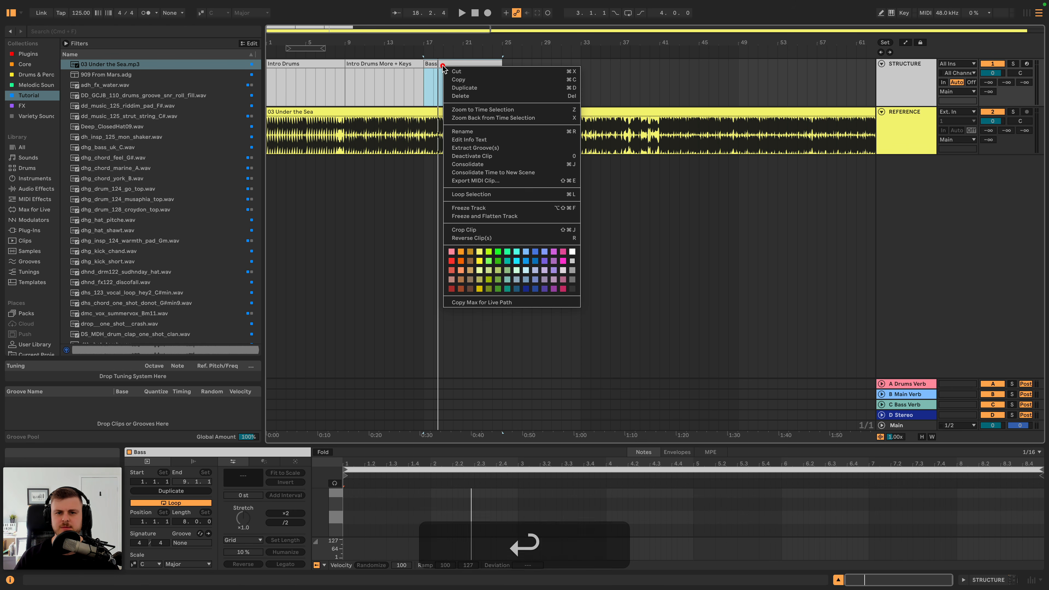
left_click(464, 262)
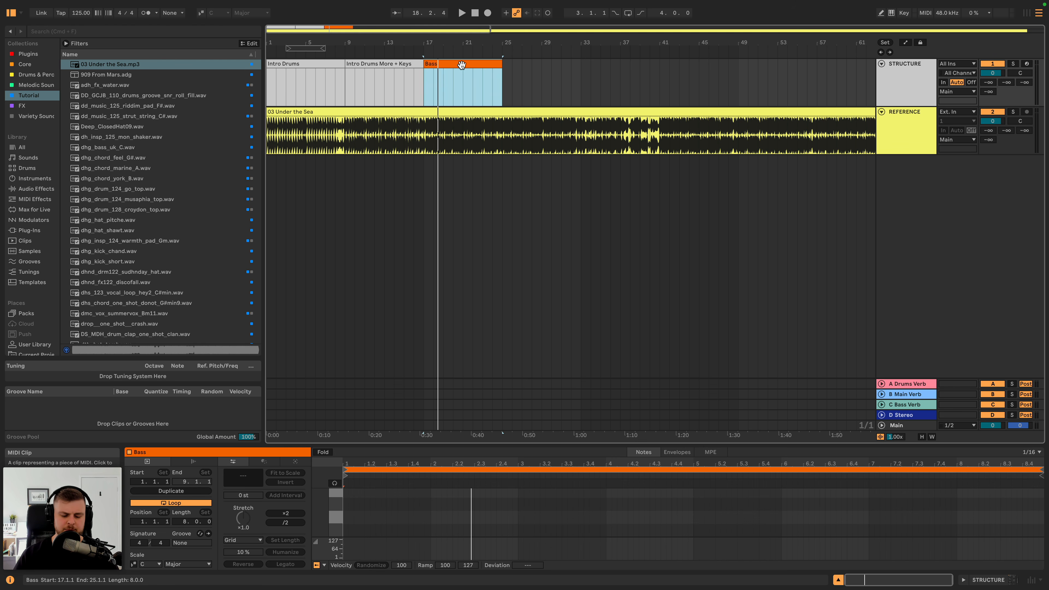
- Duplicate the Bass clip to bar 25 and listen to the reference from there
key("super+d")
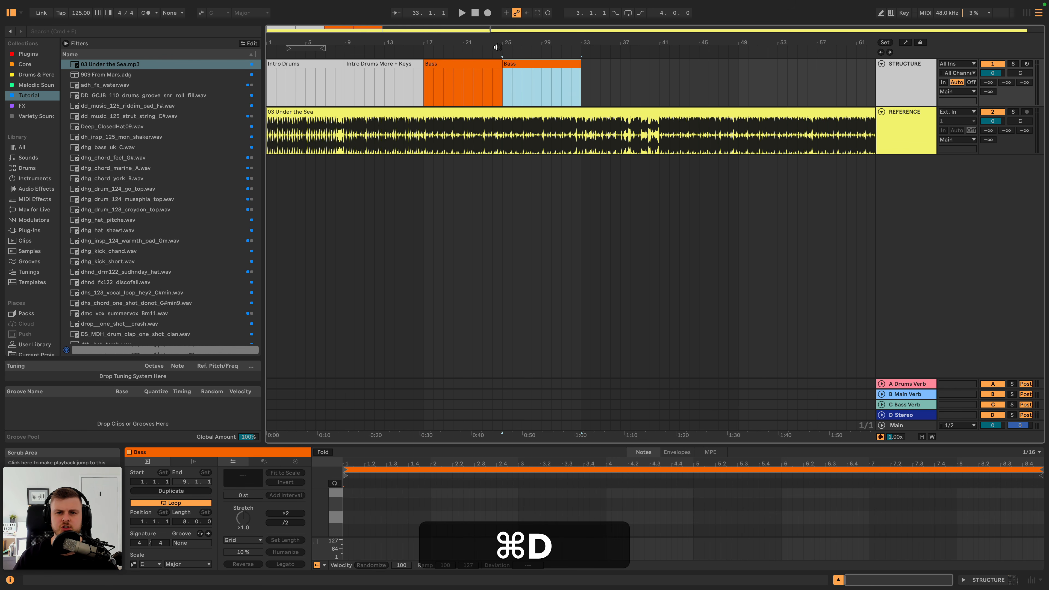
left_click_drag(502, 42, 455, 45)
key("space")
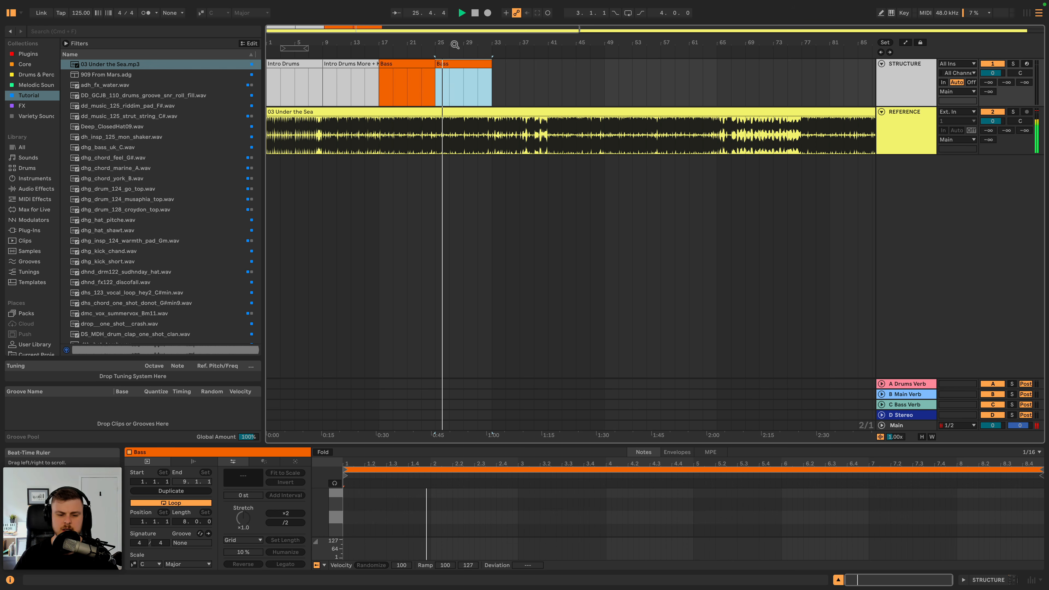
- Rename the duplicated clip at bar 25 as More Keys & percs
key("super+r")
type("More ")
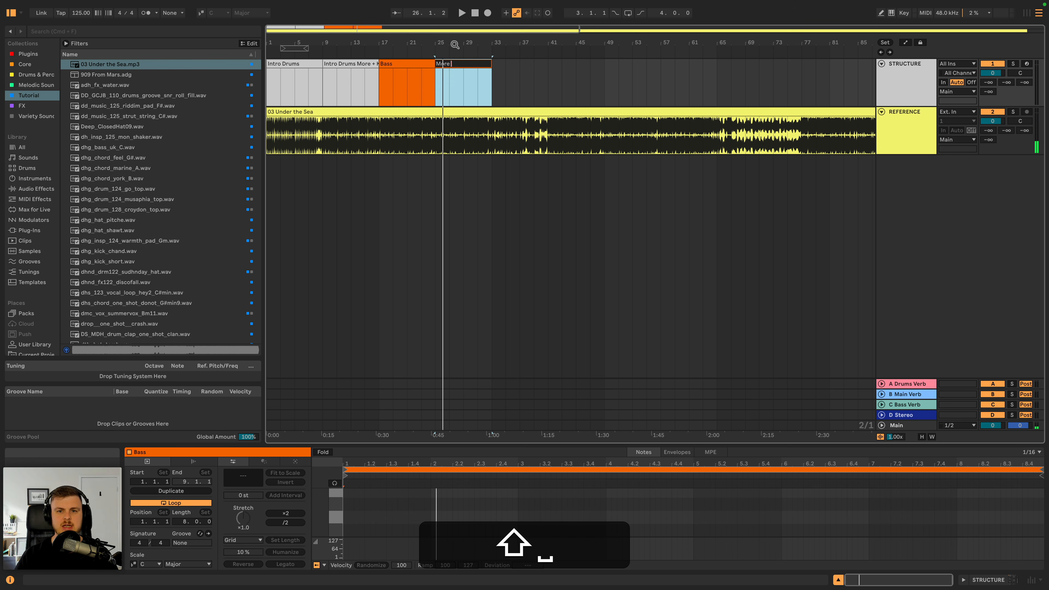
type("Keys & percs")
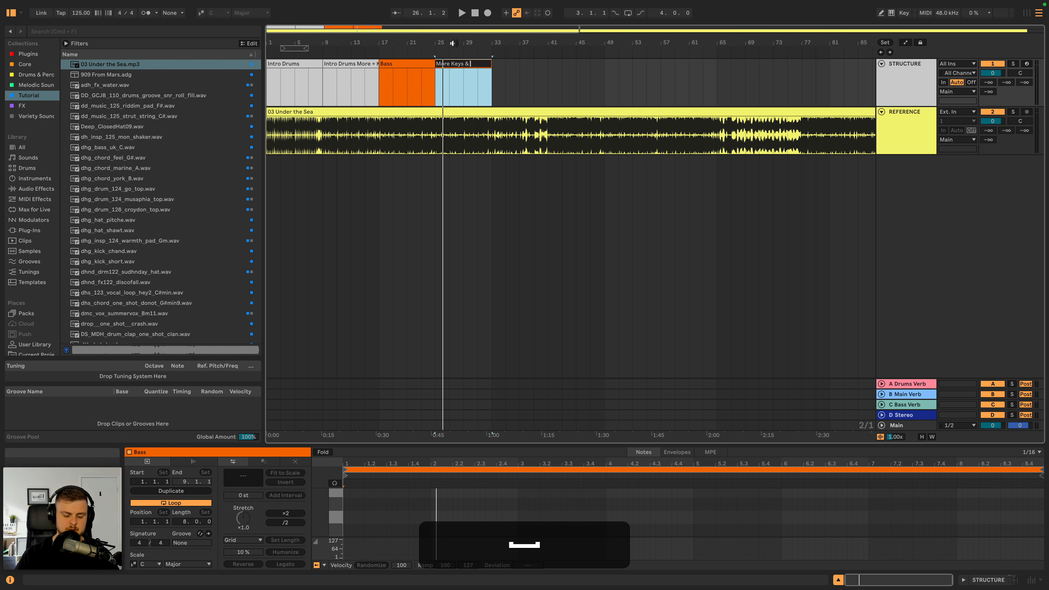
key("Return")
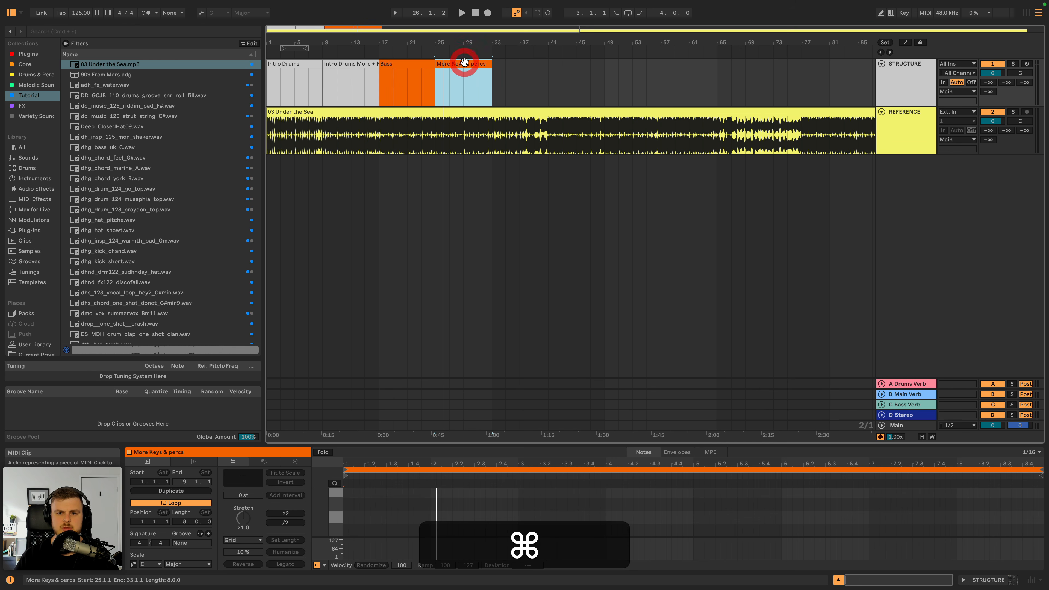
- Duplicate the More Keys & percs clip to bar 33 and listen to the reference from there
key("super+d")
key("space")
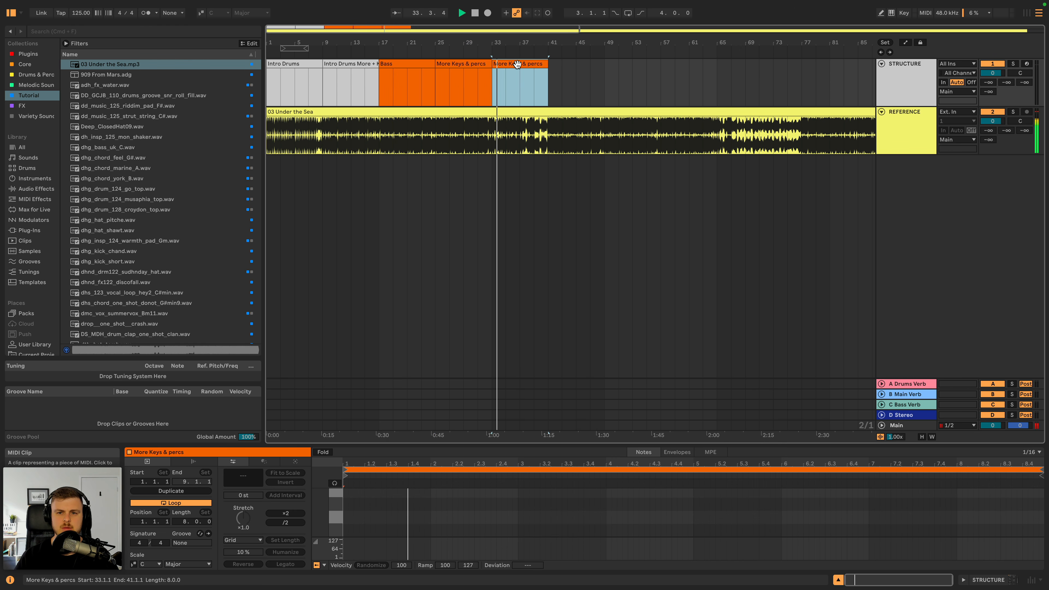
- Rename the clip at bar 33 as Stripping Back
key("super+r")
type("Stripping Back")
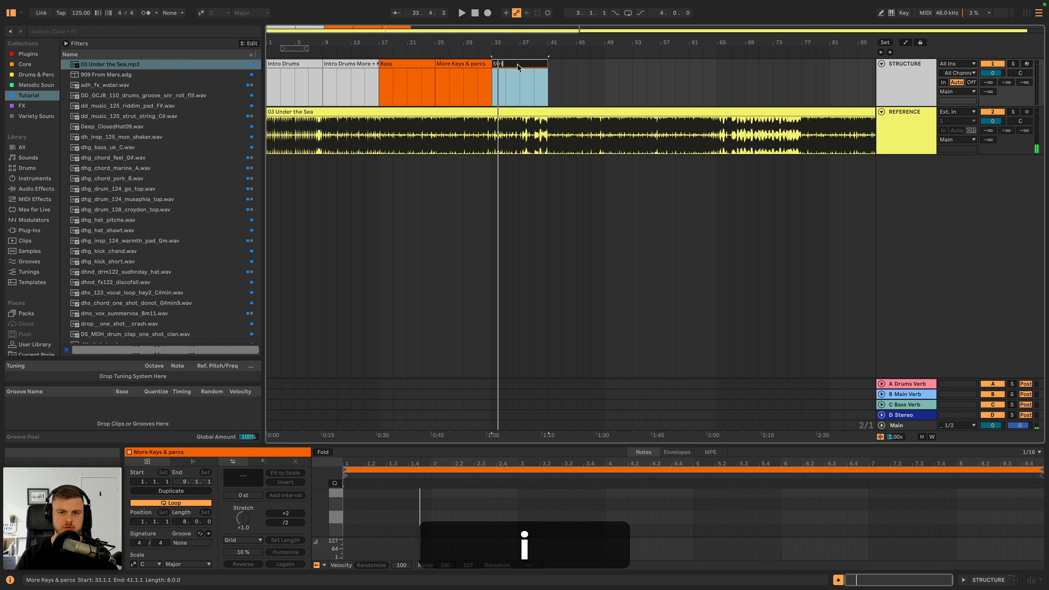
key("Return")
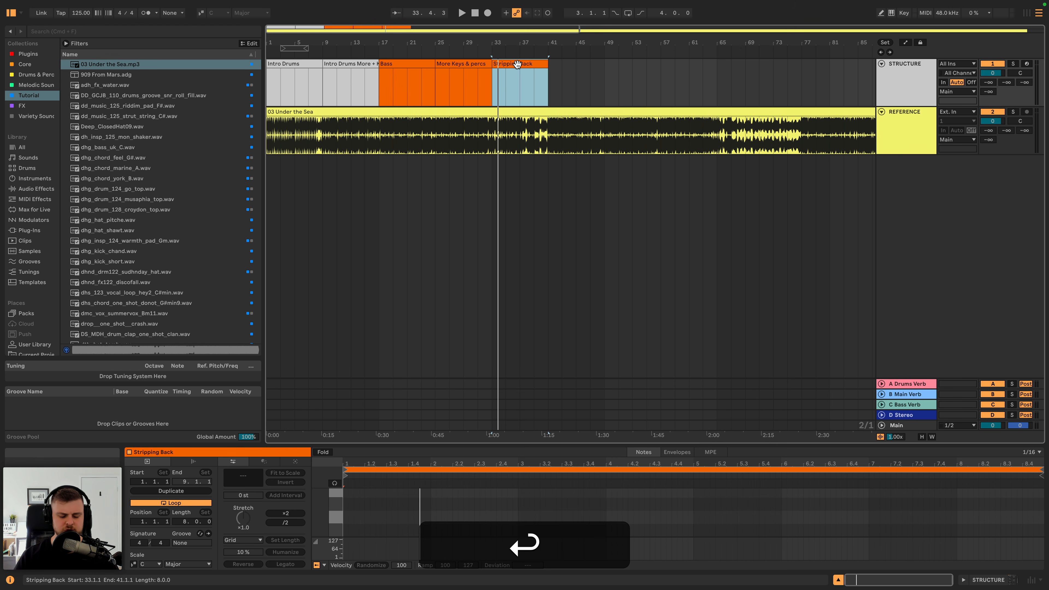
- Rename the clip at bar 33 as Breakdown and colour it blue
key("super+r")
type("Breakdown")
key("Return")
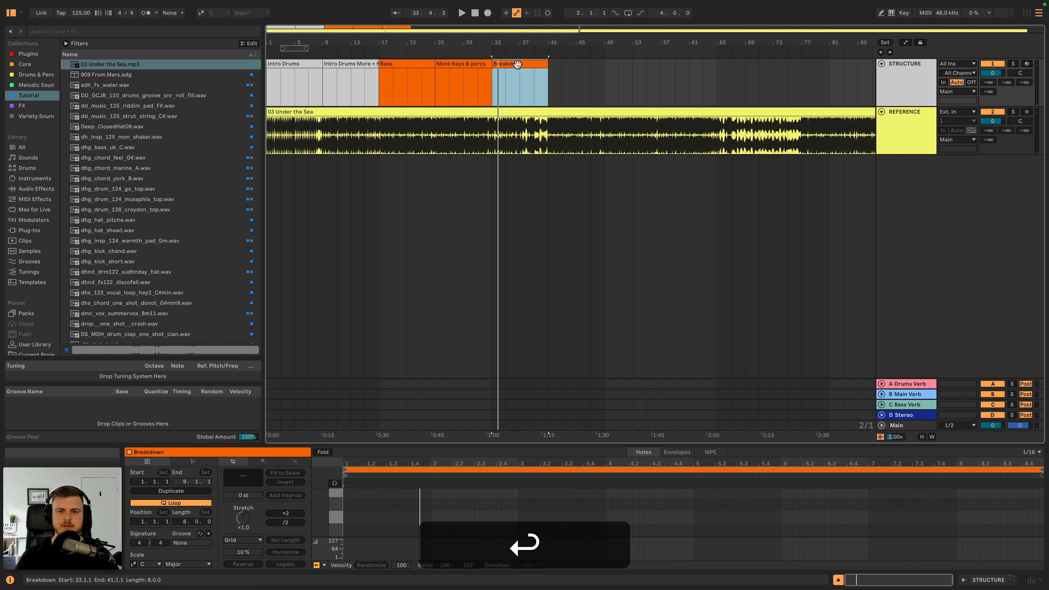
right_click(517, 64)
left_click(612, 259)
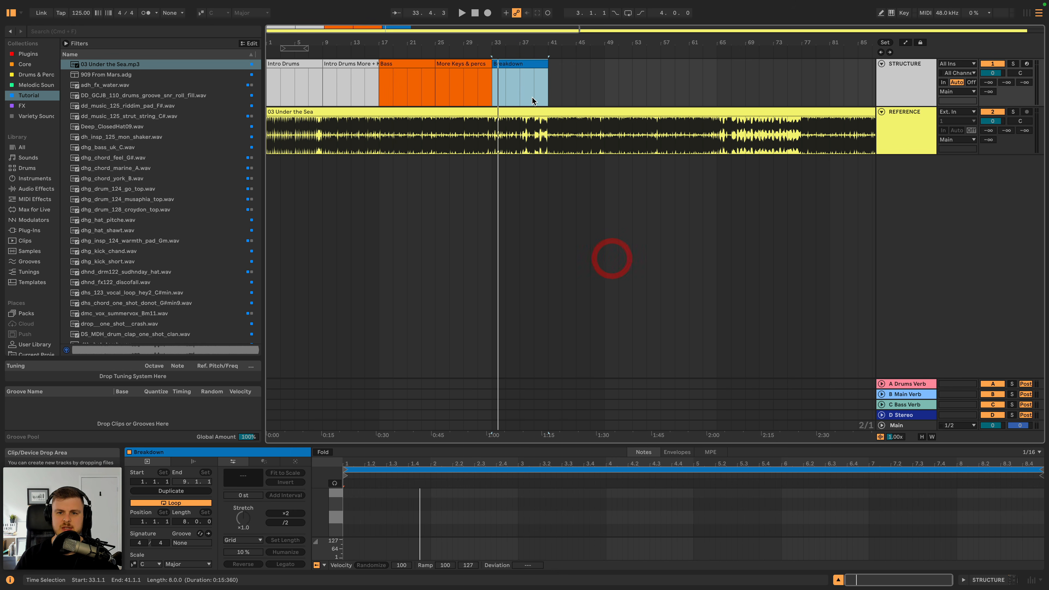
- Copy the Bass clip to bar 41, right after the Breakdown, and listen to the reference from there
left_click(417, 64)
key("super+c")
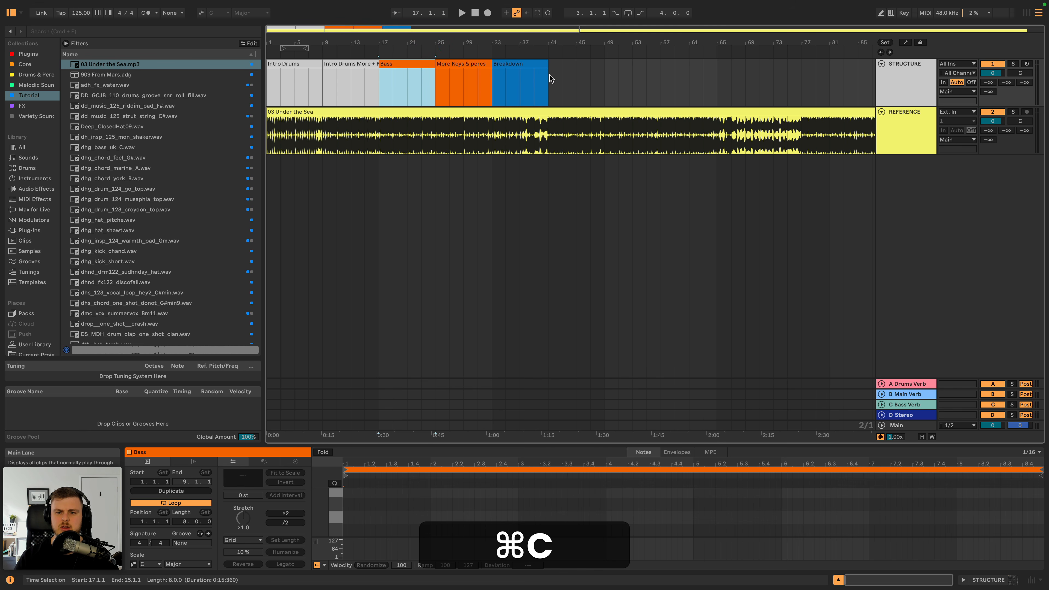
left_click(550, 79)
scroll(456, 134, "right", 4)
scroll(456, 134, "left", 4)
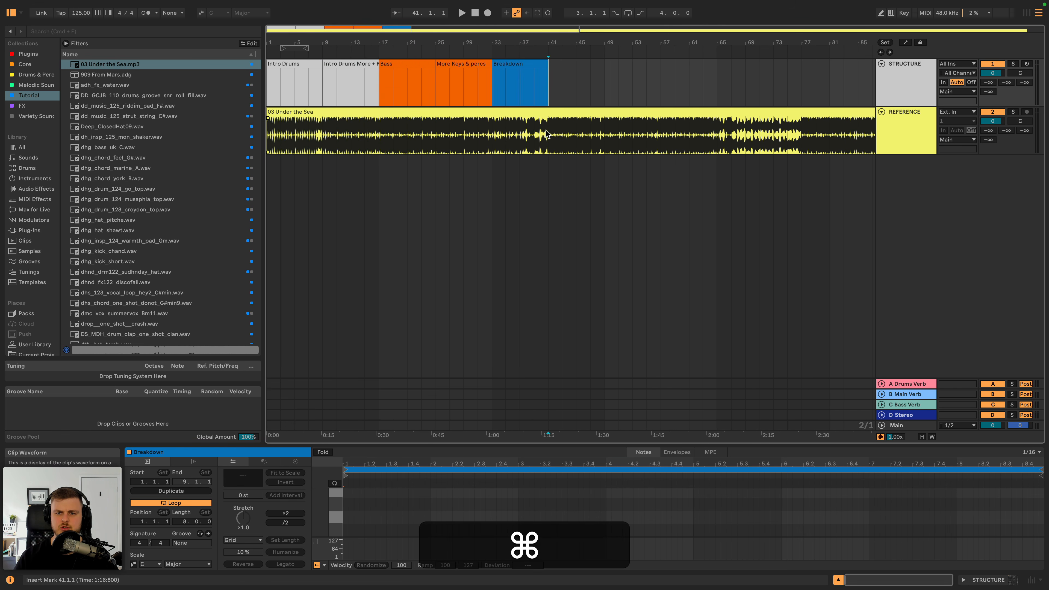
key("super+v")
key("space")
- Rename the pasted clip at bar 41 as Drop 1A and stop playback
key("super+r")
type("D")
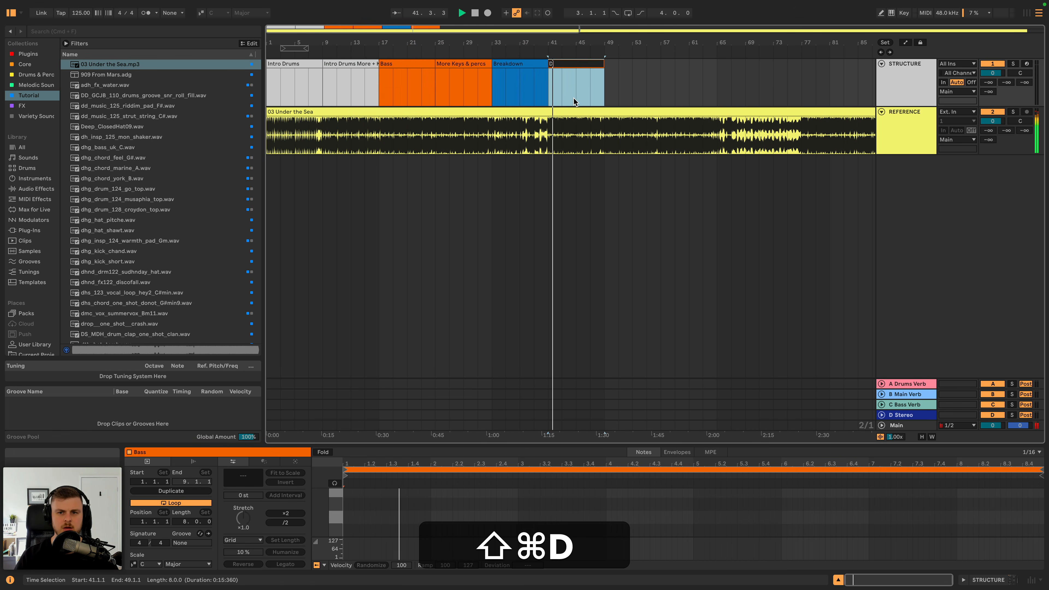
type("rop 1A")
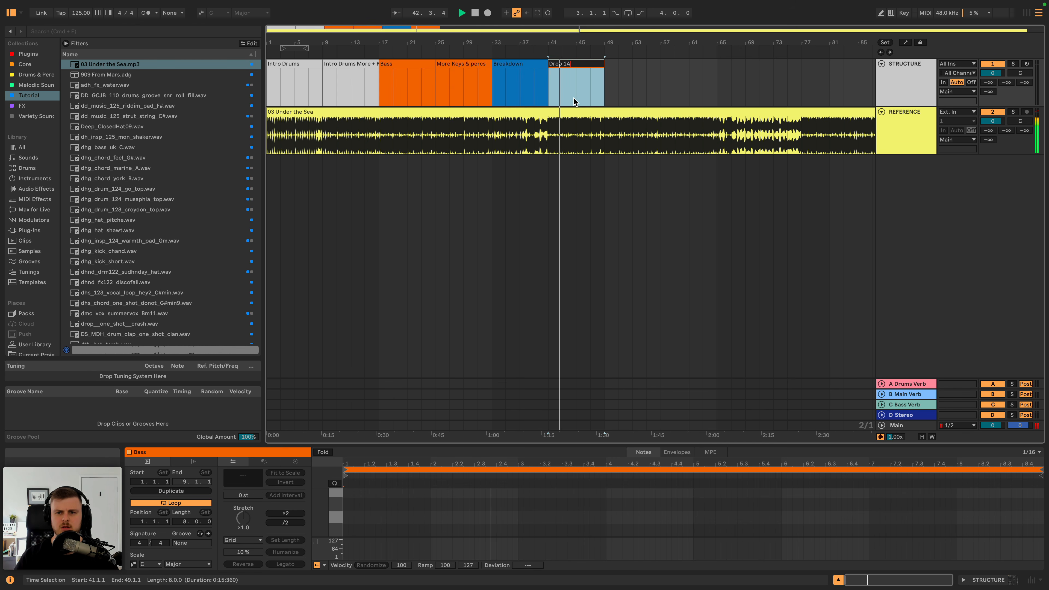
key("Return")
key("space")
- Duplicate the Drop 1A clip to bar 49 and listen to the reference from there
left_click(572, 73)
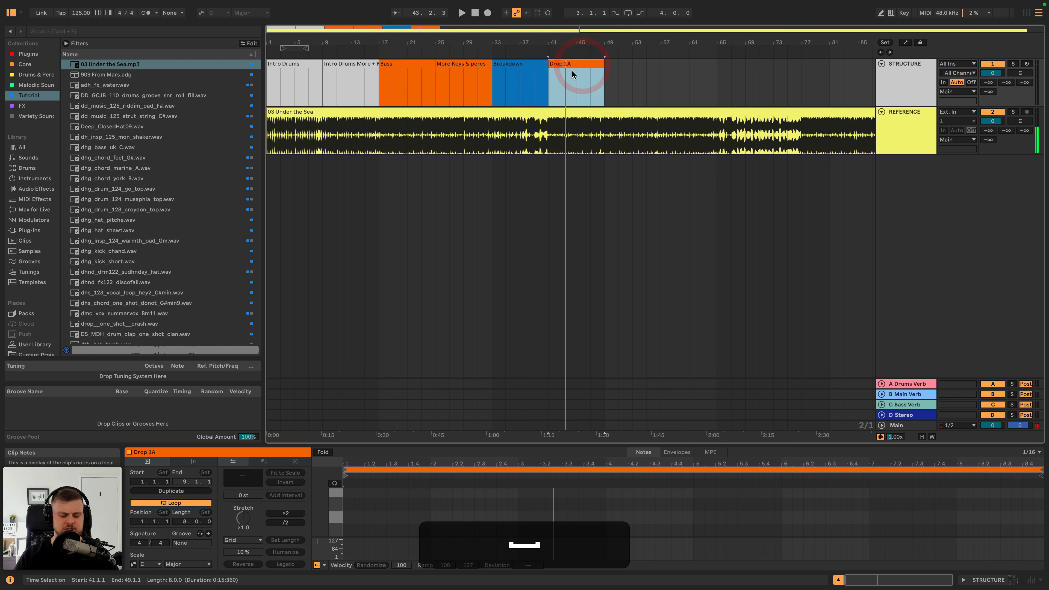
key("super+d")
mouse_move(632, 44)
left_mouse_down()
mouse_move(631, 56)
mouse_move(620, 48)
left_mouse_up()
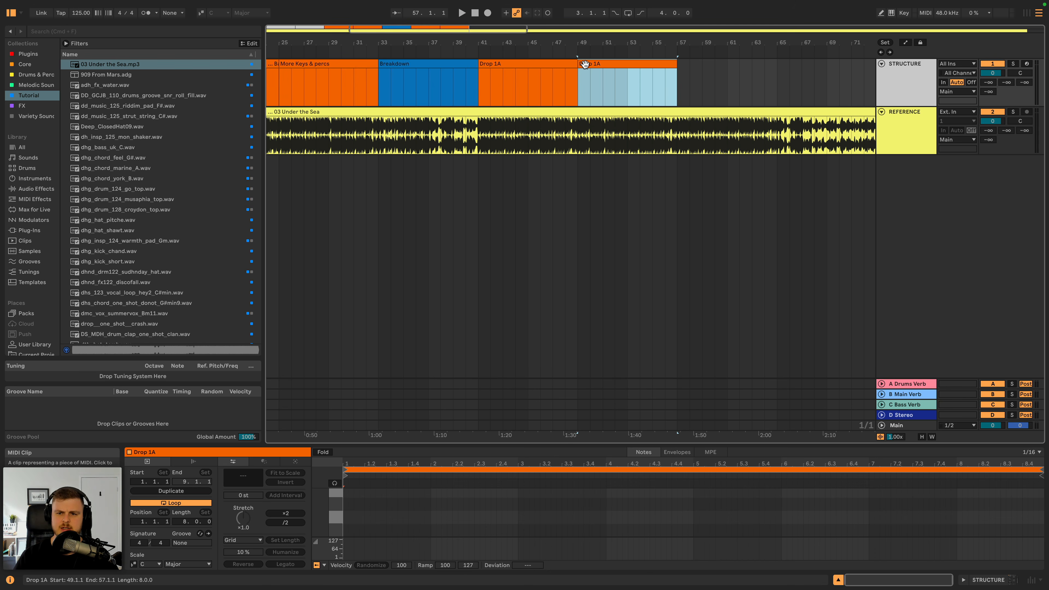
key("space")
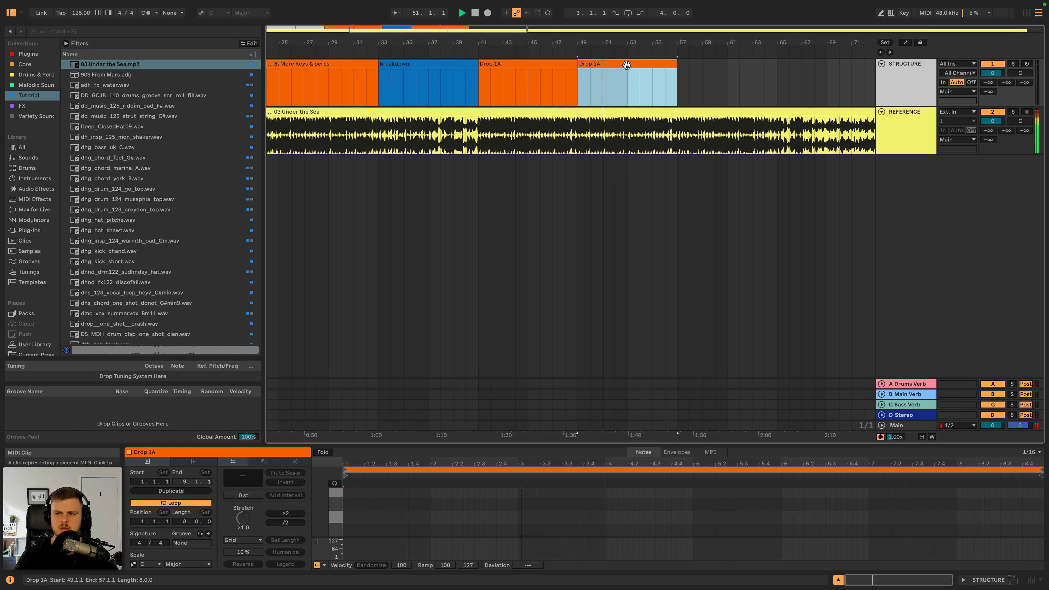
- Rename the duplicated clip at bar 49 as Drop 1B
key("ctrl+r")
key("ctrl+Right")
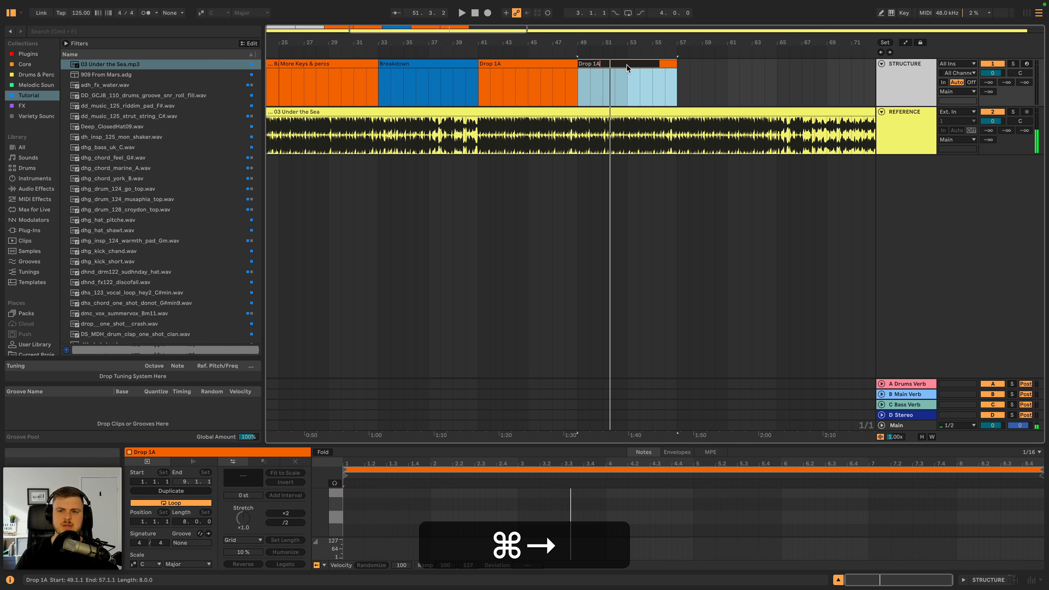
key("BackSpace")
type("B")
key("Return")
- Duplicate the Drop 1B clip to bar 57 and compare the reference there with the two earlier drop sections by ear
key("ctrl+d")
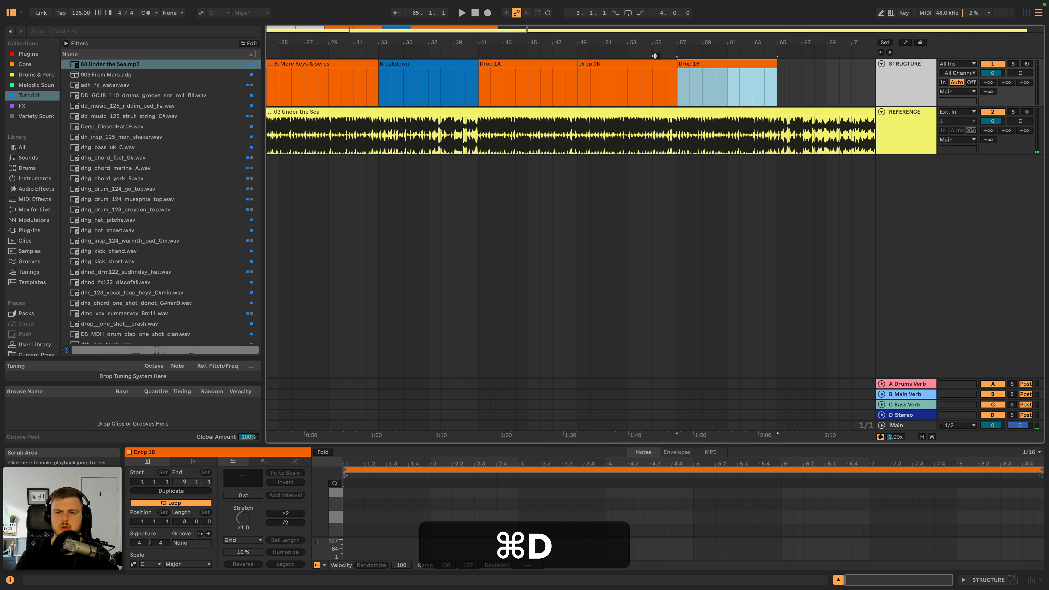
scroll(655, 56, "right", 5)
key("space")
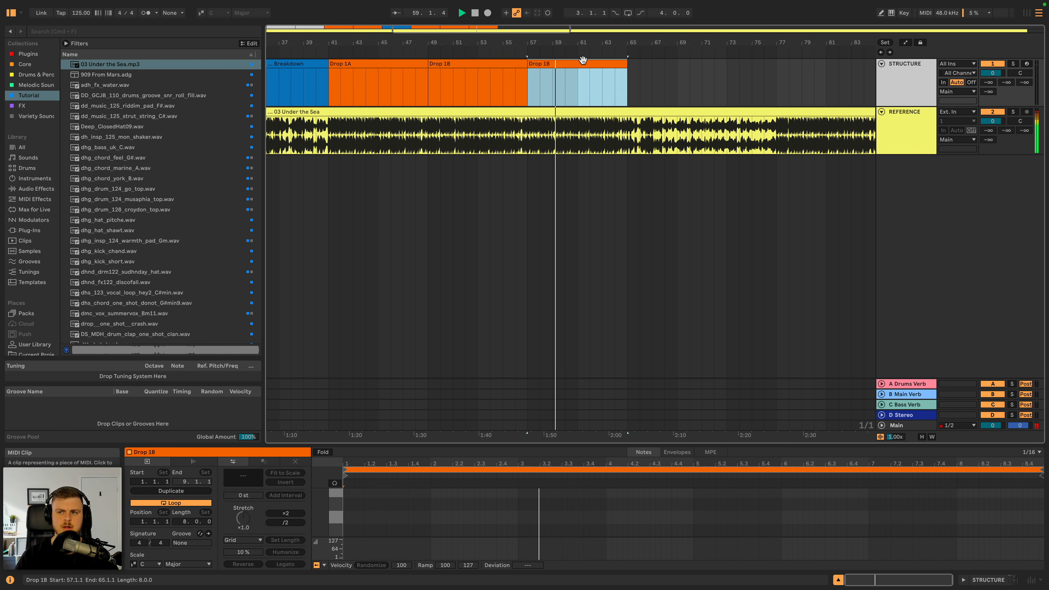
left_click_drag(573, 41, 572, 31)
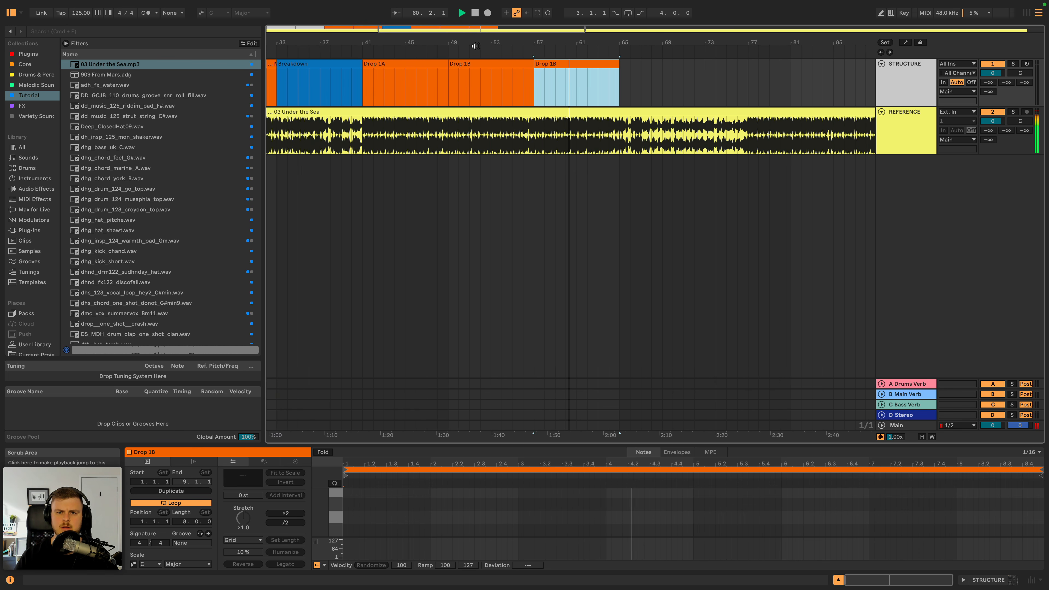
left_click(475, 46)
left_click(408, 47)
left_click(488, 52)
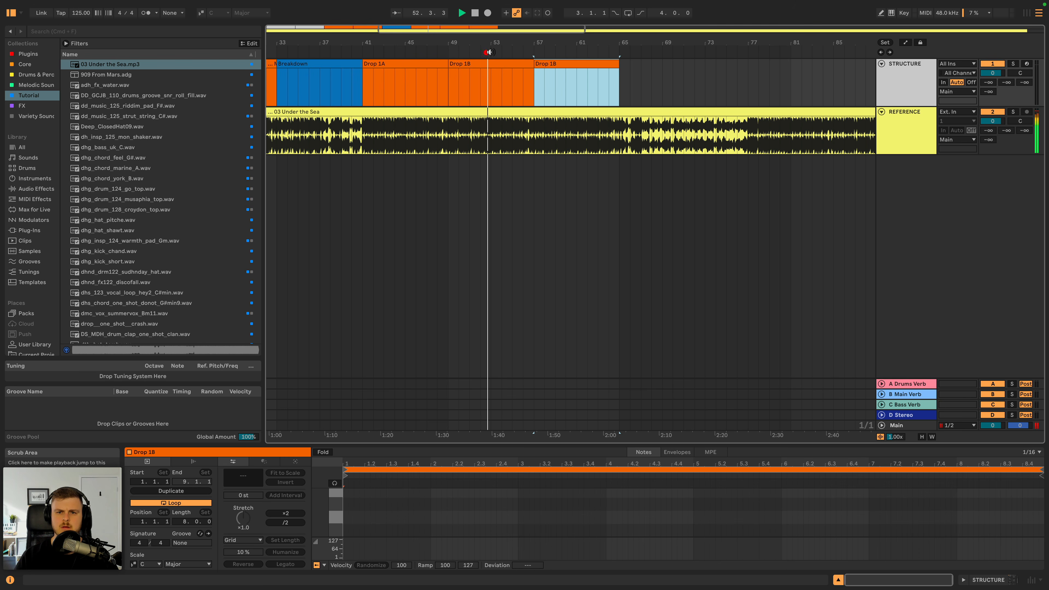
left_click(558, 52)
- Rename the duplicated clip at bar 57 as Drop 1C
key("super+r")
key("super+Right")
key("shift+BackSpace")
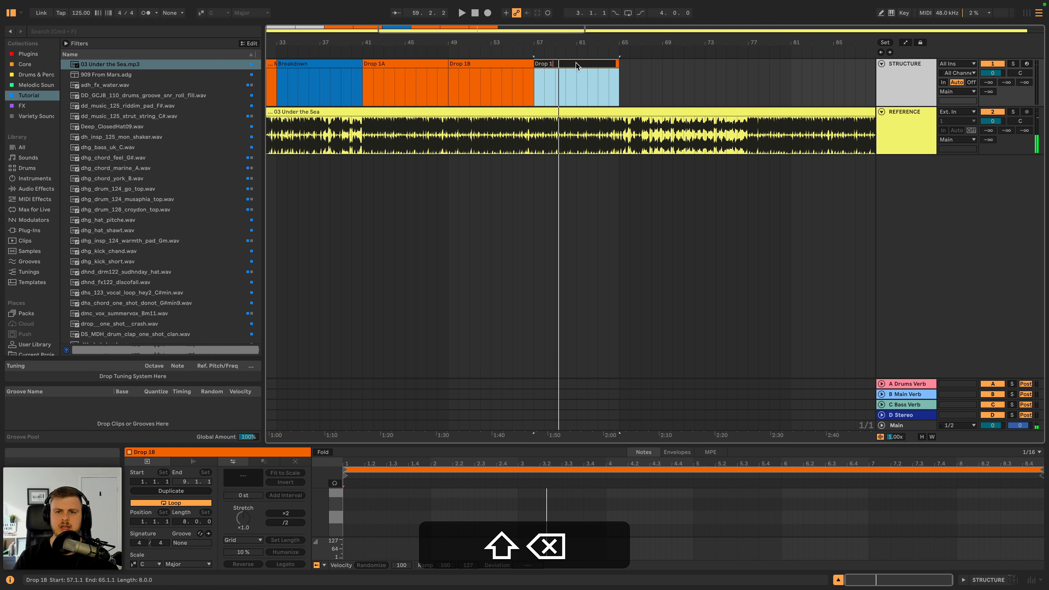
type("C")
key("Return")
- Duplicate the Drop 1C clip to bar 65 and listen to the reference from there
key("super+d")
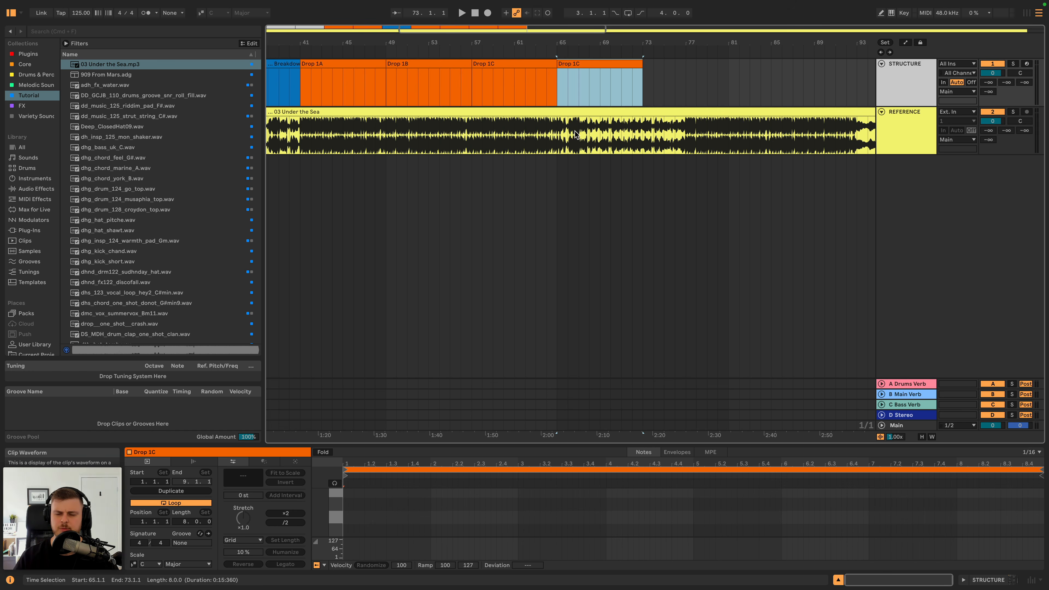
key("space")
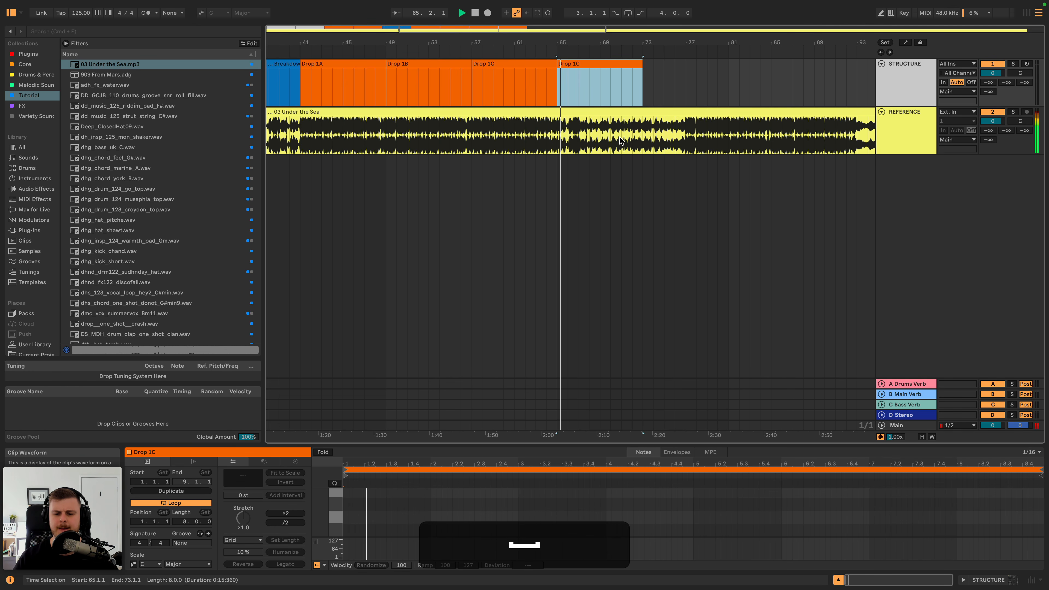
key("space")
- Rename the clip at bar 65 as Mini Breakdown (No Kick) and colour it blue
key("shift+super+r")
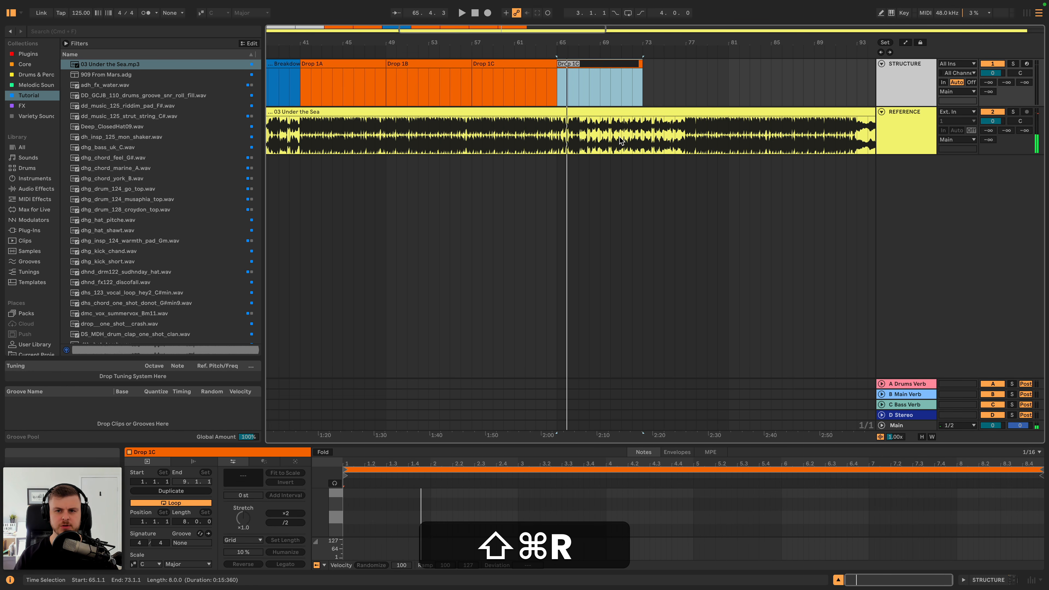
type("Mini Breakdow")
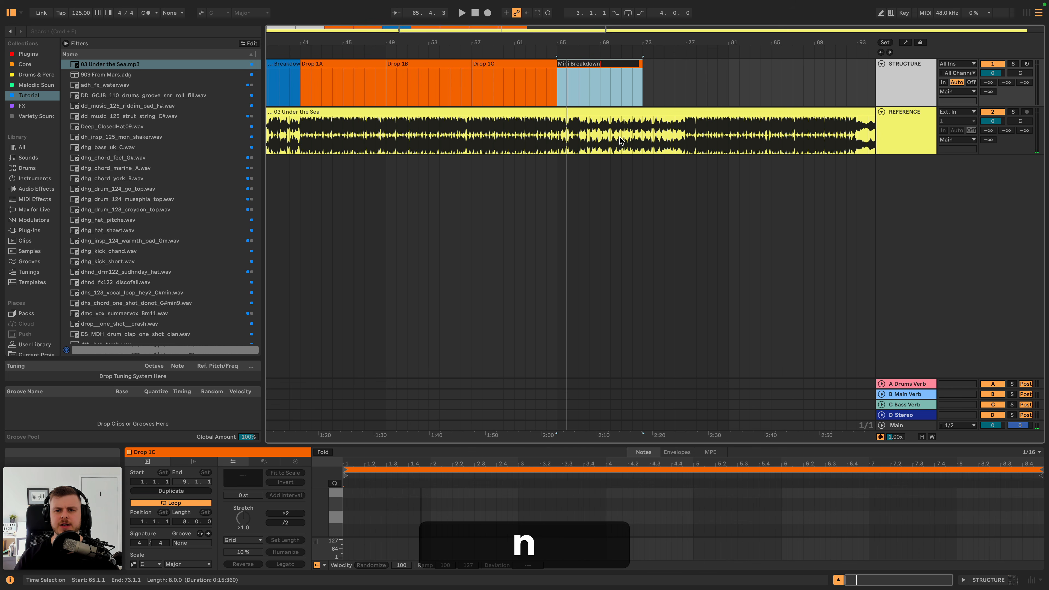
type("n")
key("Return")
key("super+Return")
type("(No Kick)")
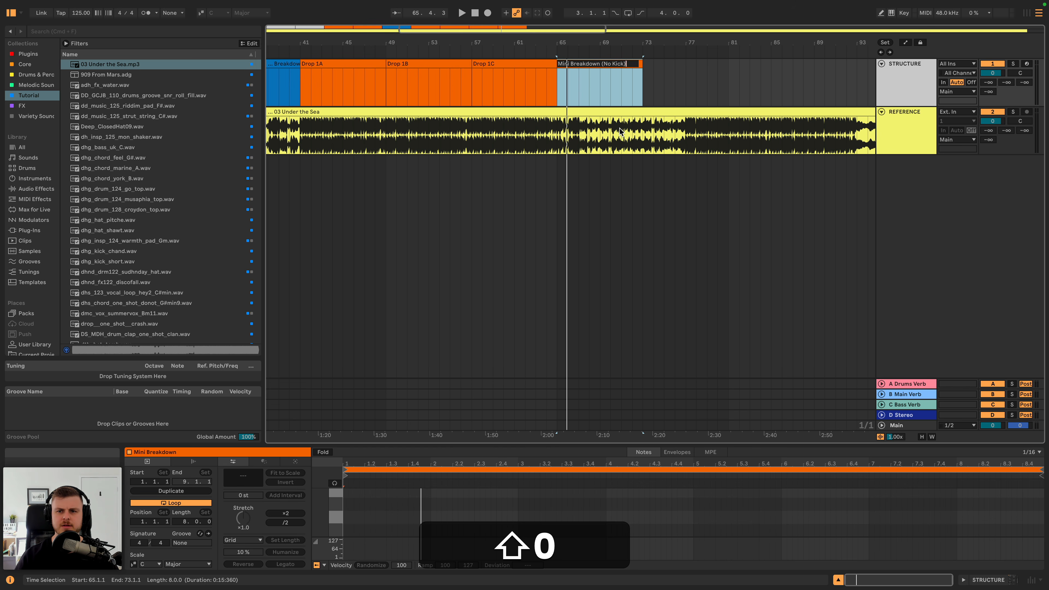
key("shift+Return")
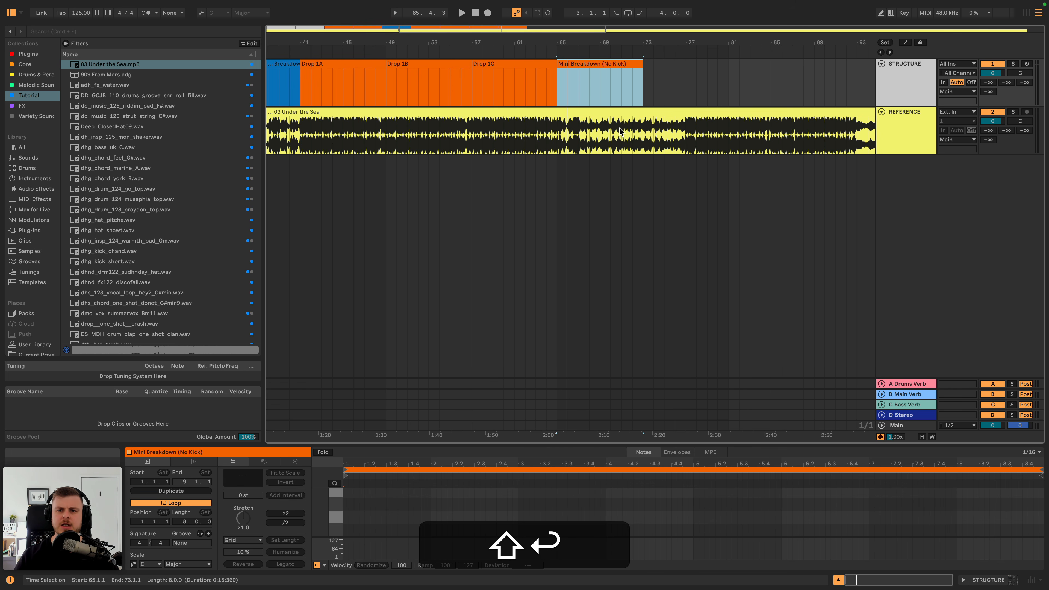
right_click(615, 67)
left_click(698, 262)
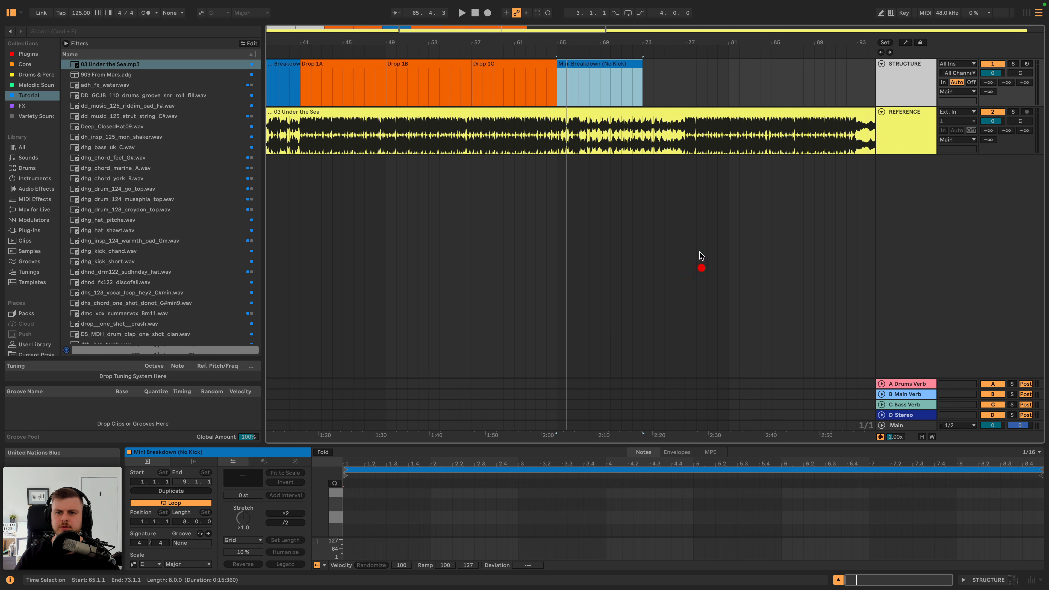
left_click(613, 66)
- Copy the Drop 1A clip to bar 73, right after the Mini Breakdown, and listen to the reference from there
left_click(349, 66)
key("super+c")
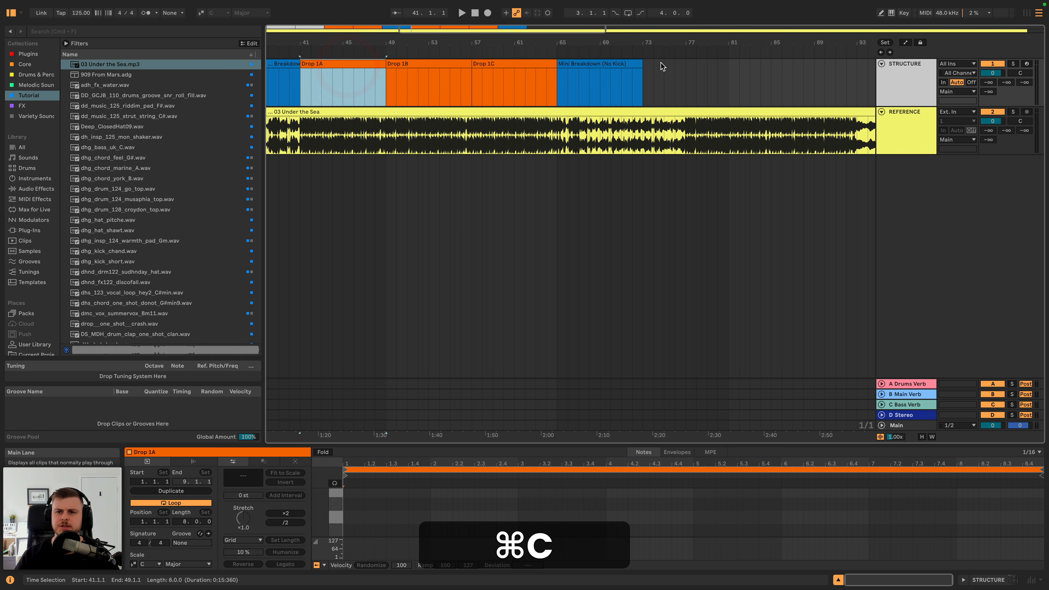
left_click(646, 66)
key("super+v")
key("space")
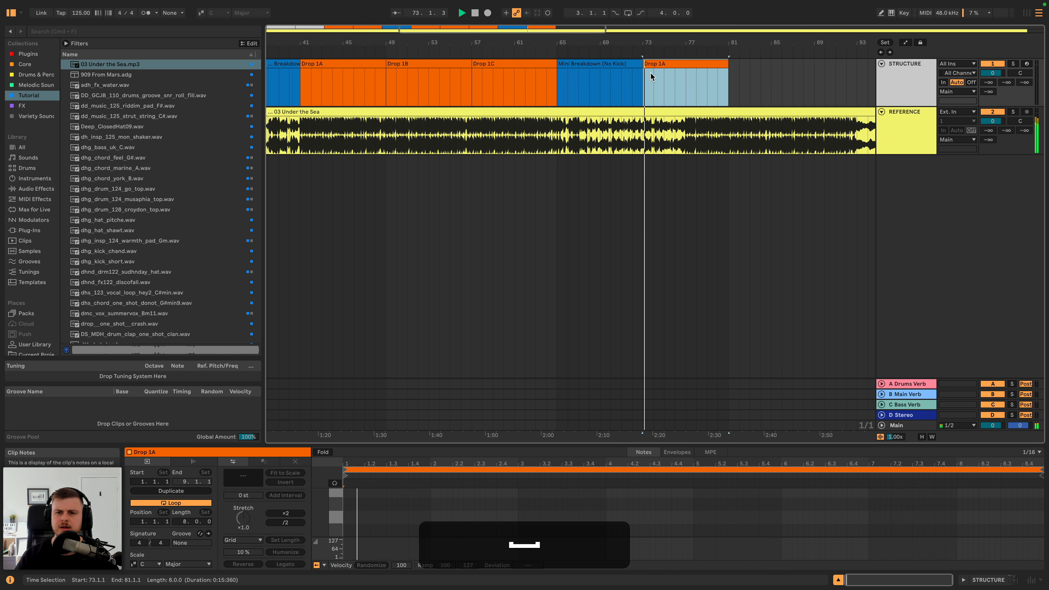
scroll(664, 71, "right", 5)
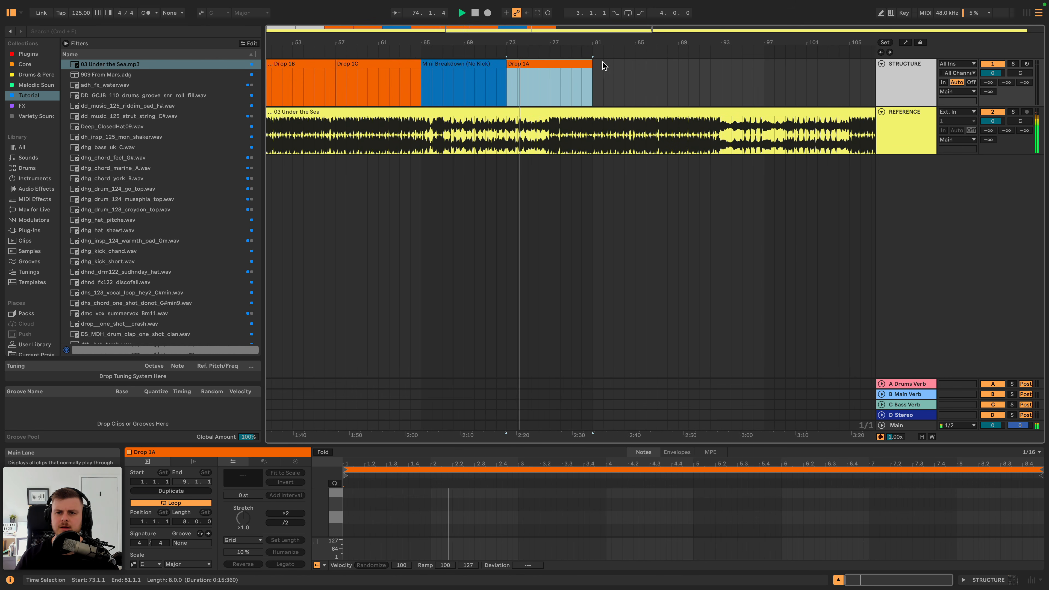
- Fit the pasted Drop 1A clip between bars 77 and 82 and extend Mini Breakdown (No Kick) to bar 77 as one consolidated clip
mouse_move(590, 62)
left_mouse_down()
mouse_move(552, 64)
mouse_move(584, 66)
left_mouse_up()
key("space")
left_click_drag(504, 64, 545, 63)
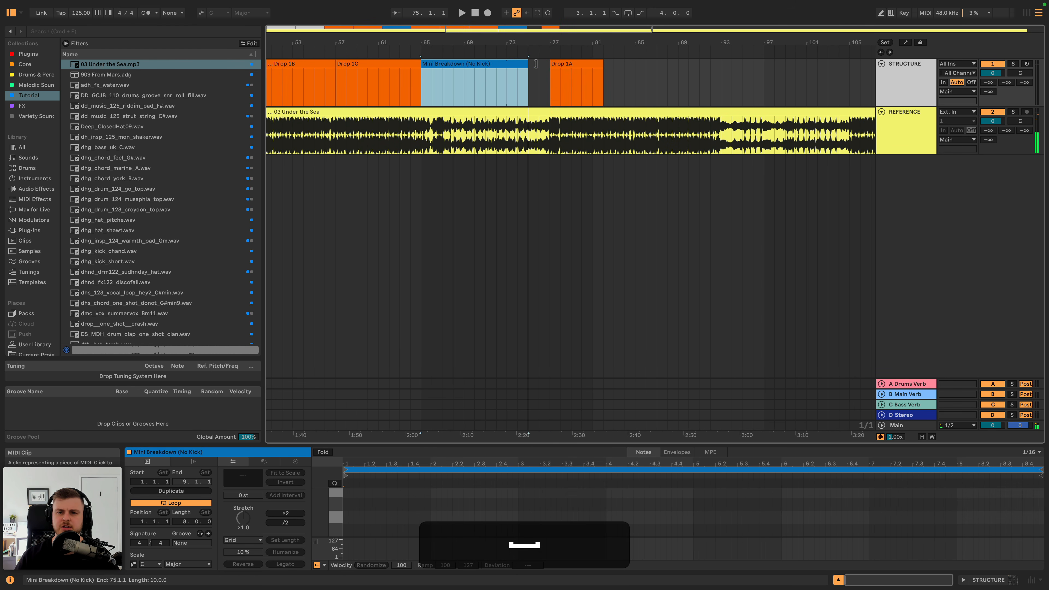
key("super+j")
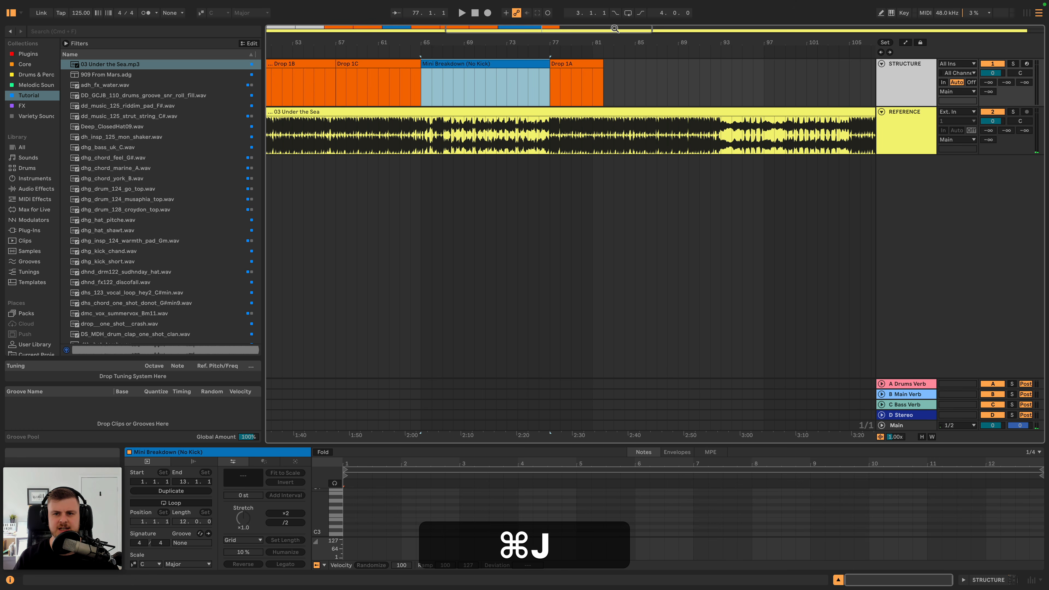
- Listen to the reference from bar 77 and rename the Drop 1A clip there as Drop 1D
left_click_drag(615, 28, 613, 17)
left_click(595, 64)
key("space")
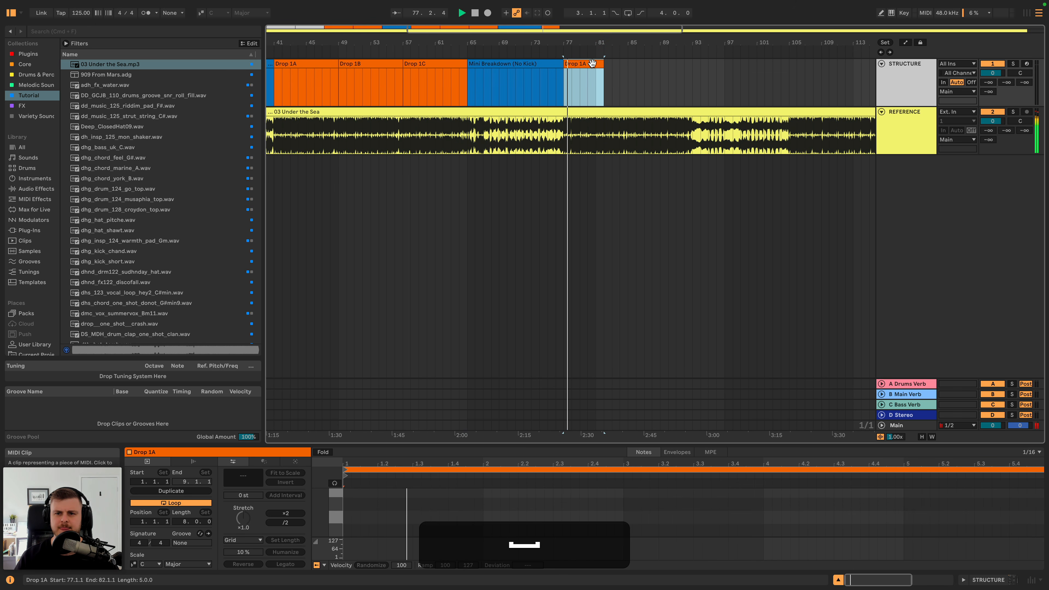
key("super+r")
key("super+Right")
key("BackSpace")
type("D")
key("Return")
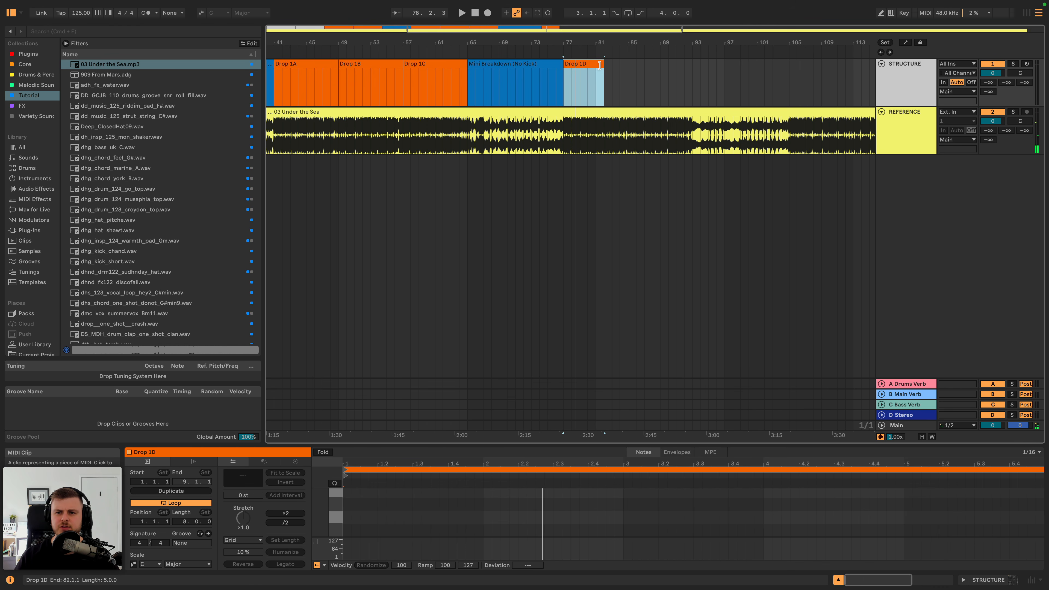
- Extend the Drop 1D clip to bar 85, listen to the reference, and rename the clip as Drop 1D (B Section)
mouse_move(600, 64)
left_mouse_down()
mouse_move(628, 69)
mouse_move(608, 56)
left_mouse_up()
key("space")
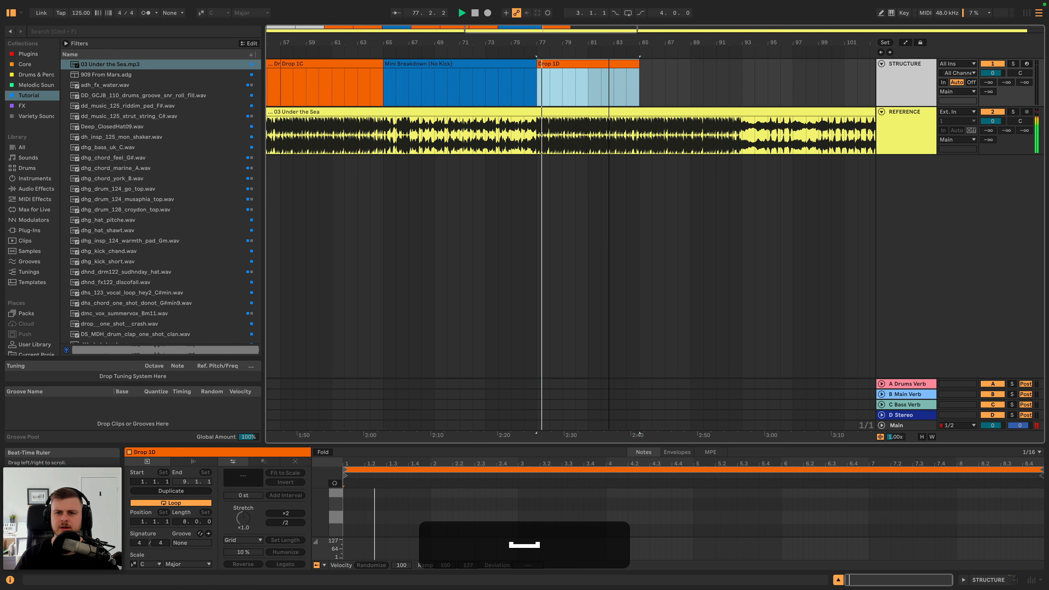
key("super+r")
key("super+Right")
type("9B")
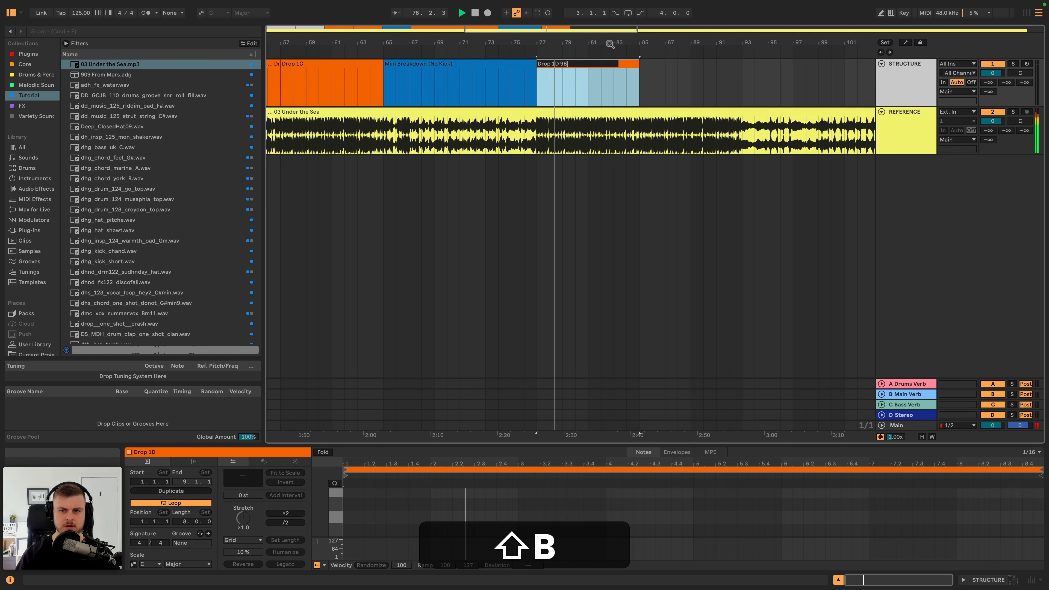
type("ASS")
key("BackSpace")
key("BackSpace")
key("BackSpace")
key("BackSpace")
key("shift+BackSpace")
type("(B")
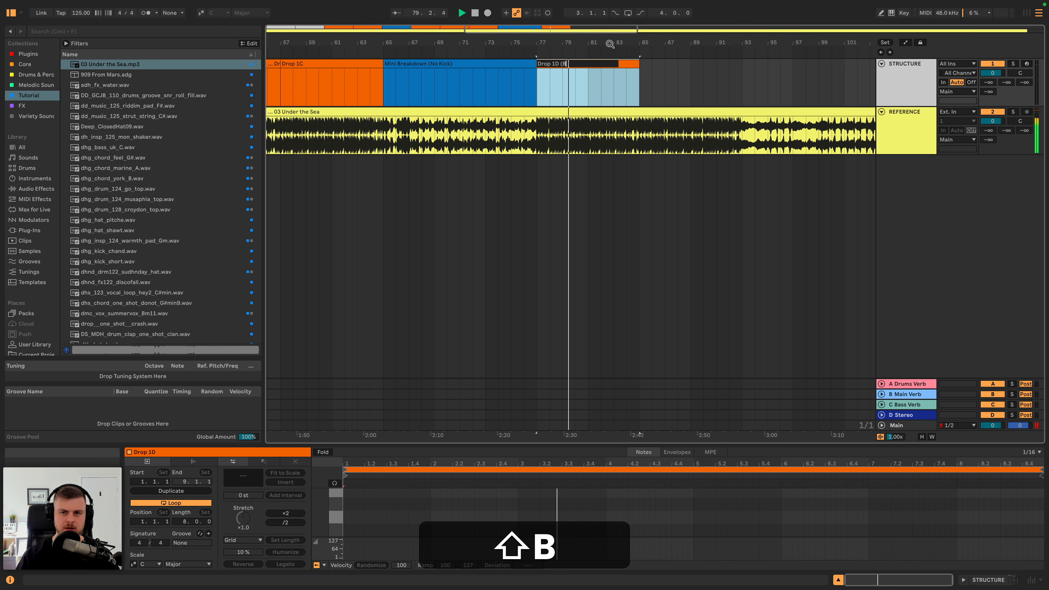
type(" Section)")
key("Return")
key("space")
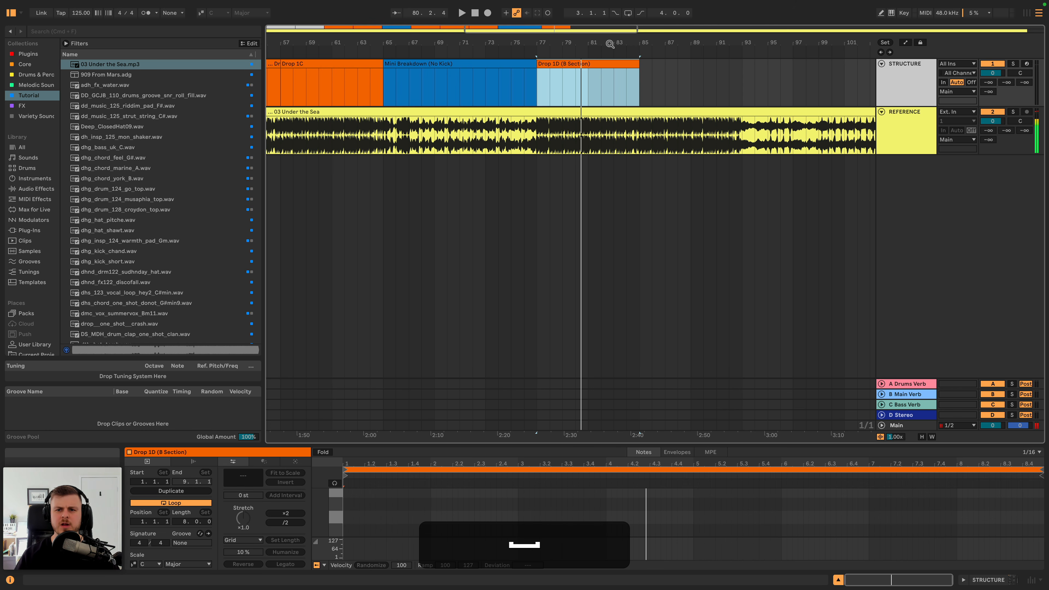
- Colour the Drop 1D (B Section) clip a lighter orange
left_click_drag(606, 42, 568, 42)
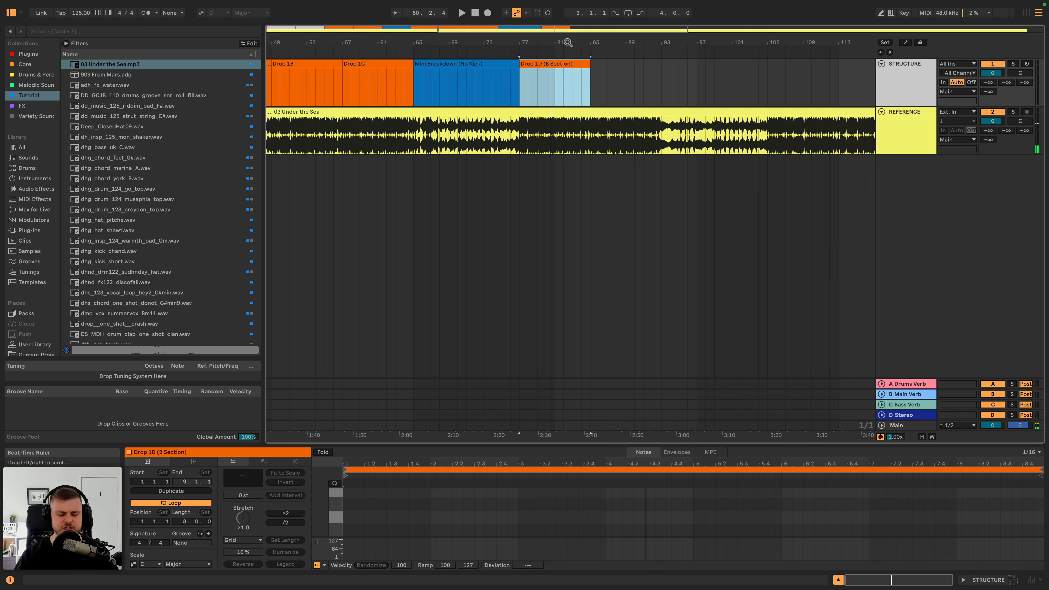
right_click(549, 64)
left_click(568, 259)
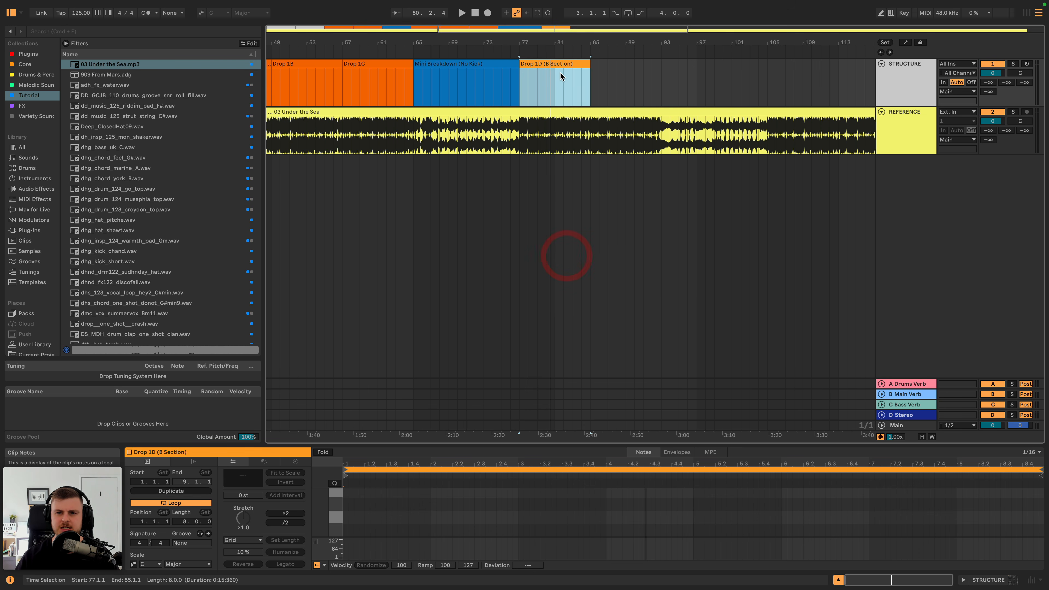
- Duplicate Drop 1D (B Section) to bar 85 and listen to the reference from there
key("cmd+d")
key("cmd+r")
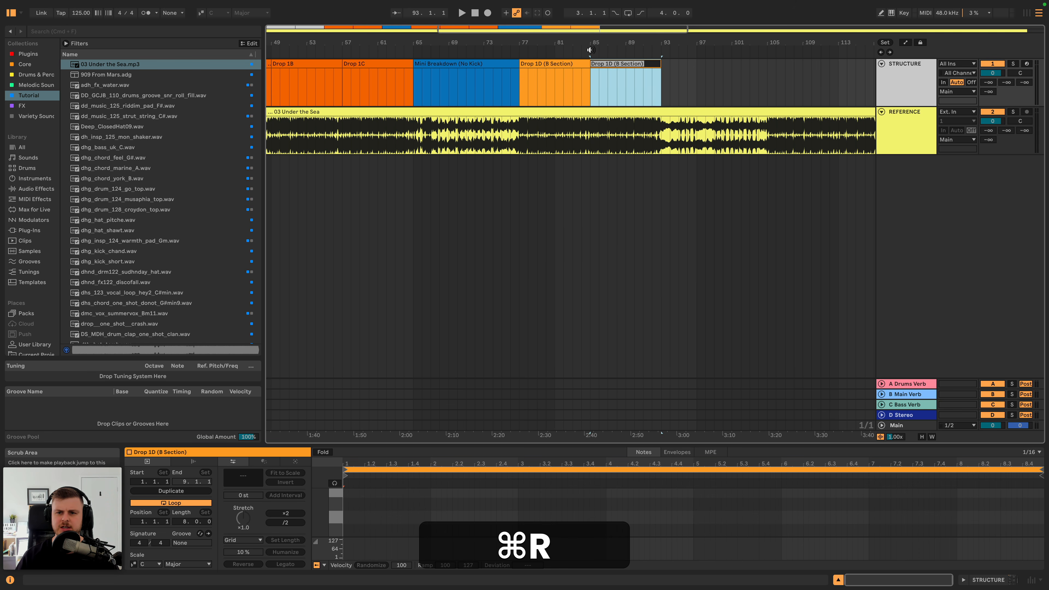
left_click(590, 50)
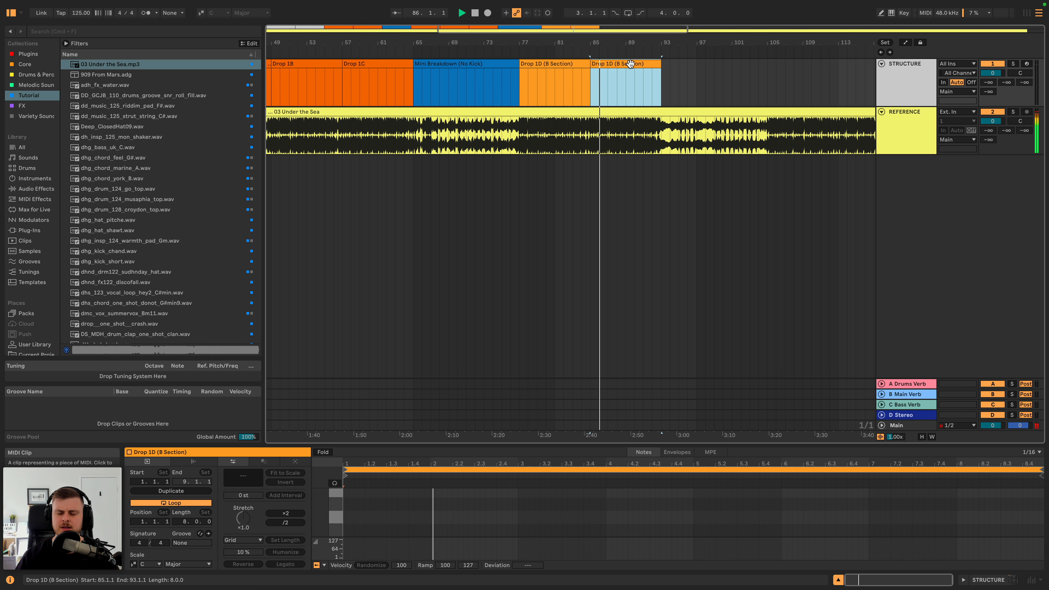
scroll(630, 63, "up", 2)
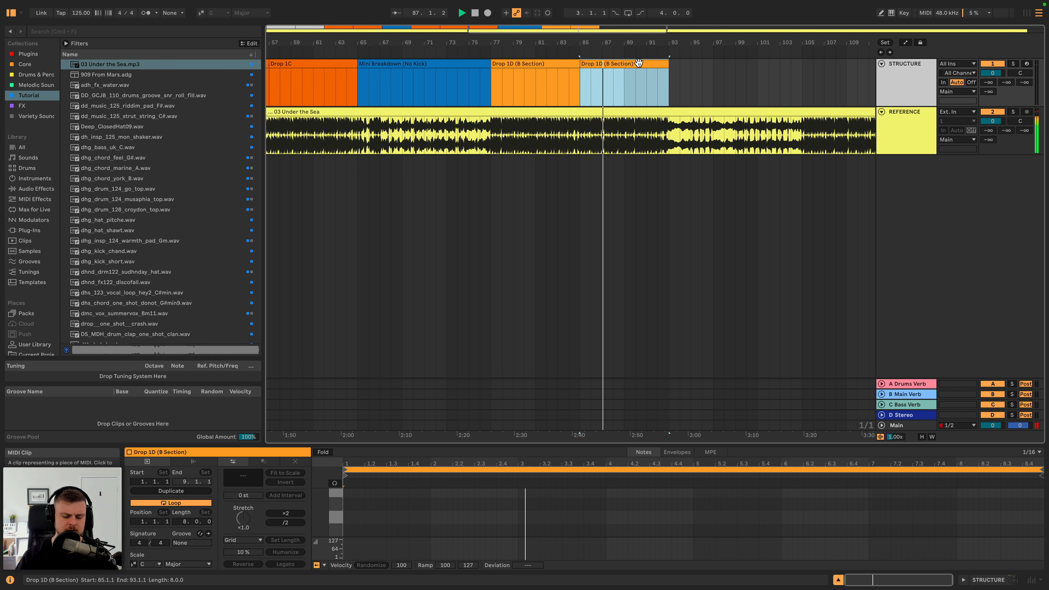
- Stop playback and rename the duplicated clip at bar 85 as Drop 1E
key("cmd+r")
left_click(599, 65)
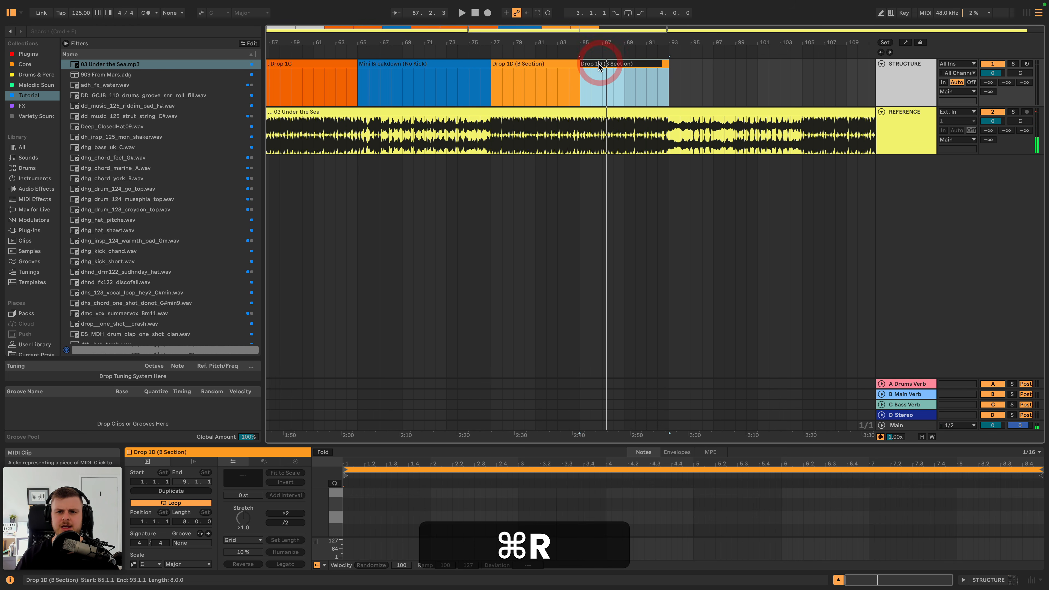
key("shift+super+Right")
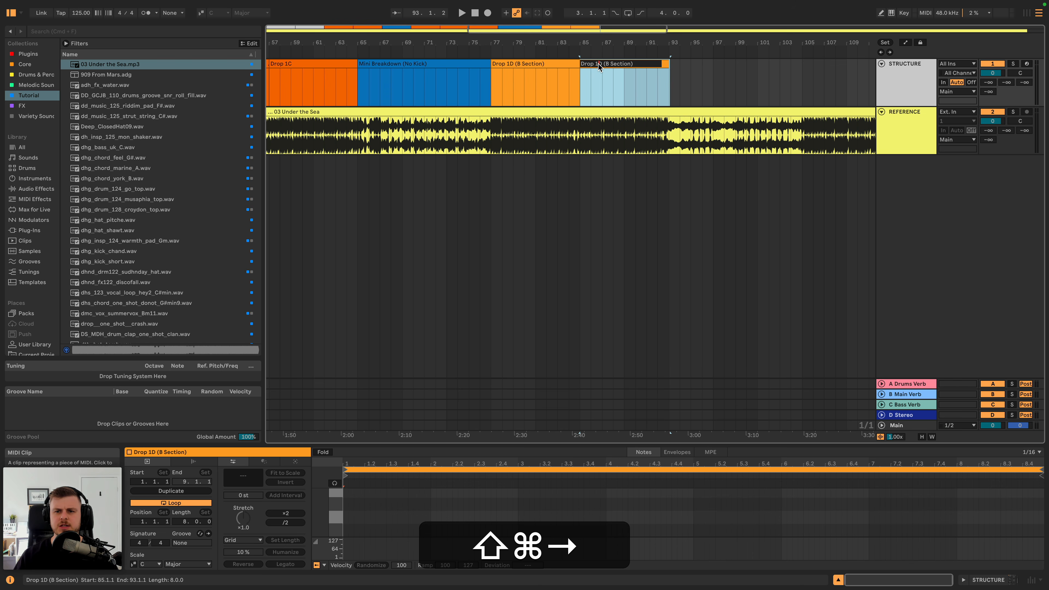
key("shift+Right")
key("shift+Right")
key("shift+Right")
key("shift+Right")
key("shift+Right")
key("shift+Right")
key("shift+Right")
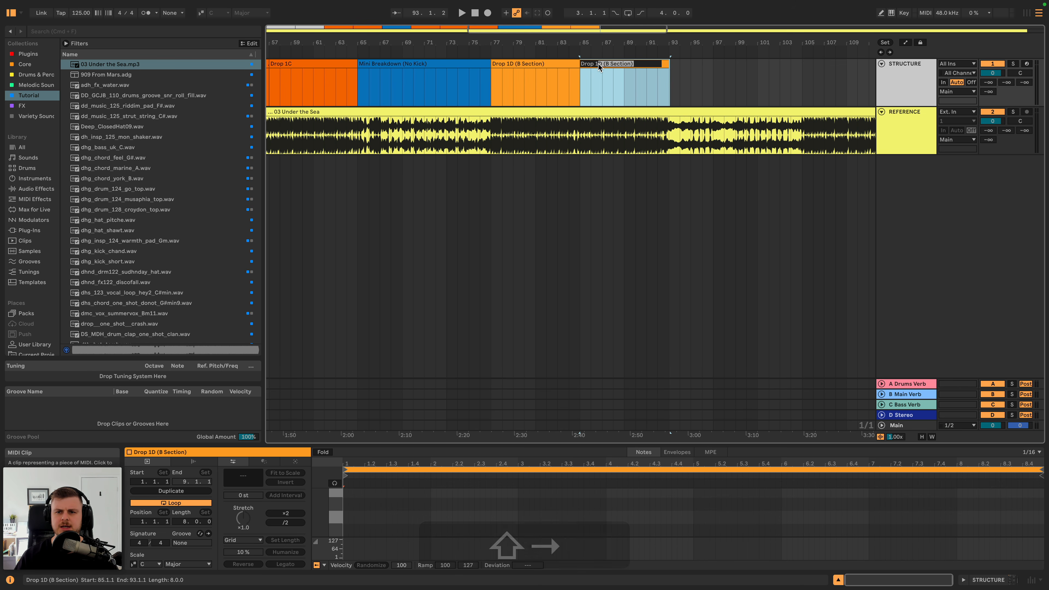
key("shift+BackSpace")
type("E")
key("shift+Return")
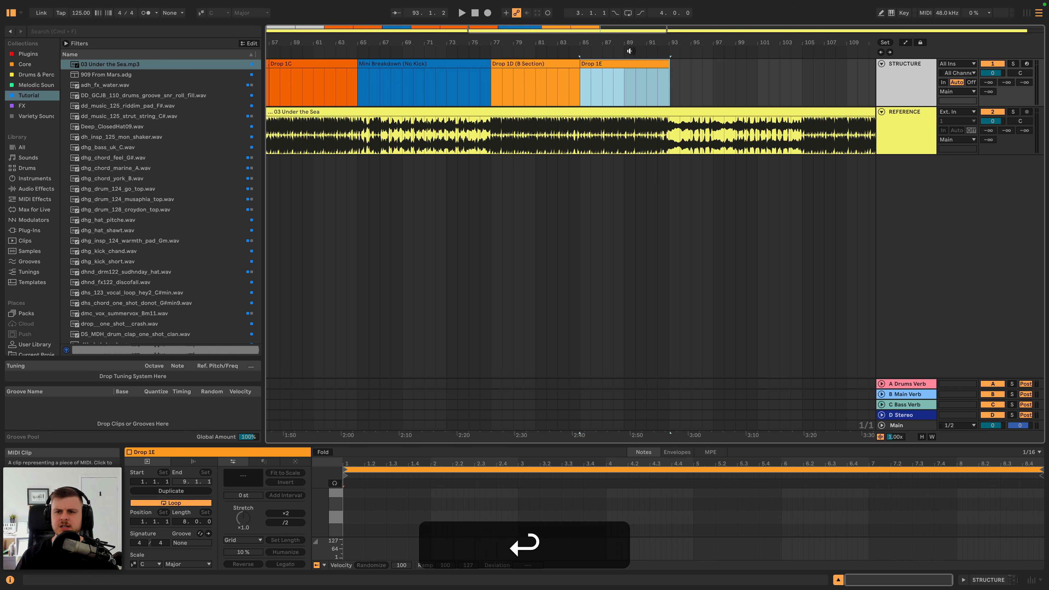
- Copy the Mini Breakdown (No Kick) clip to bar 93, right after Drop 1E, and listen briefly to check it
left_click_drag(632, 49, 631, 42)
left_click(513, 63)
key("super+c")
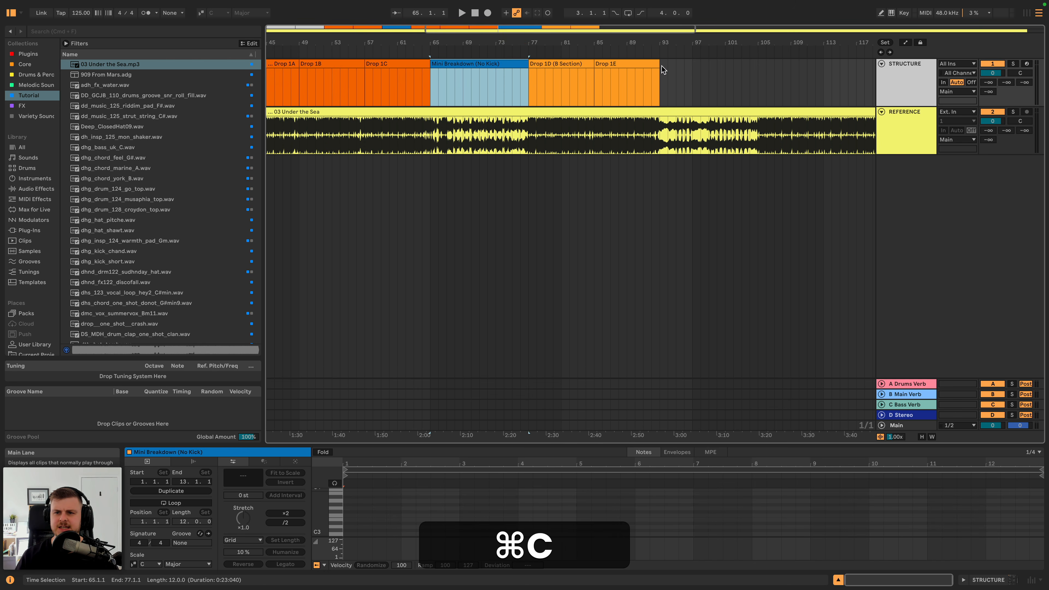
left_click(662, 66)
key("super+v")
key("space")
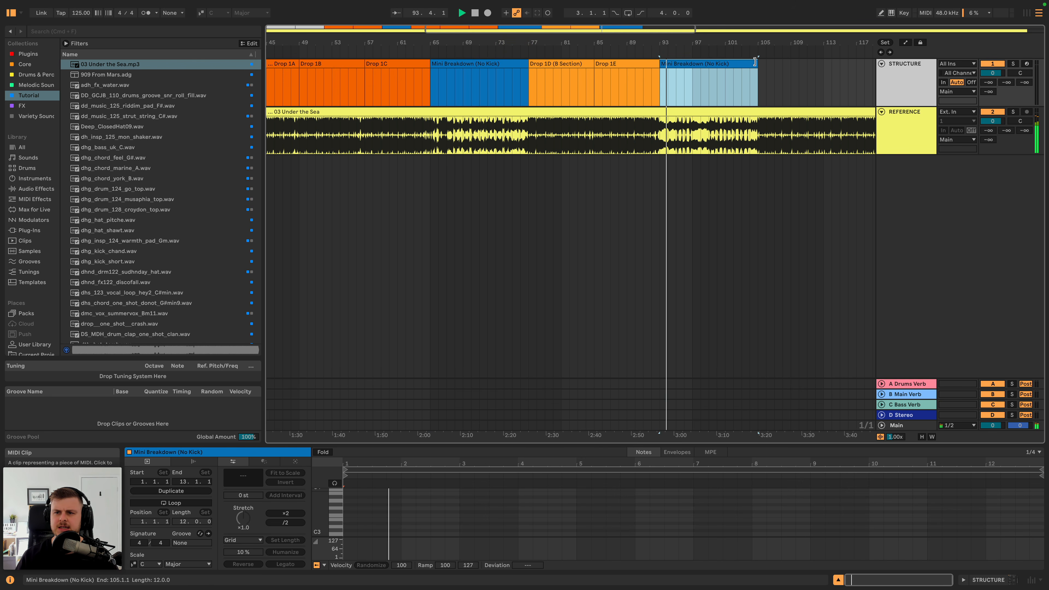
key("space")
- Trim the end of the 03 Under the Sea reference clip to bar 105, level with the last Mini Breakdown
left_click_drag(754, 48, 560, 46)
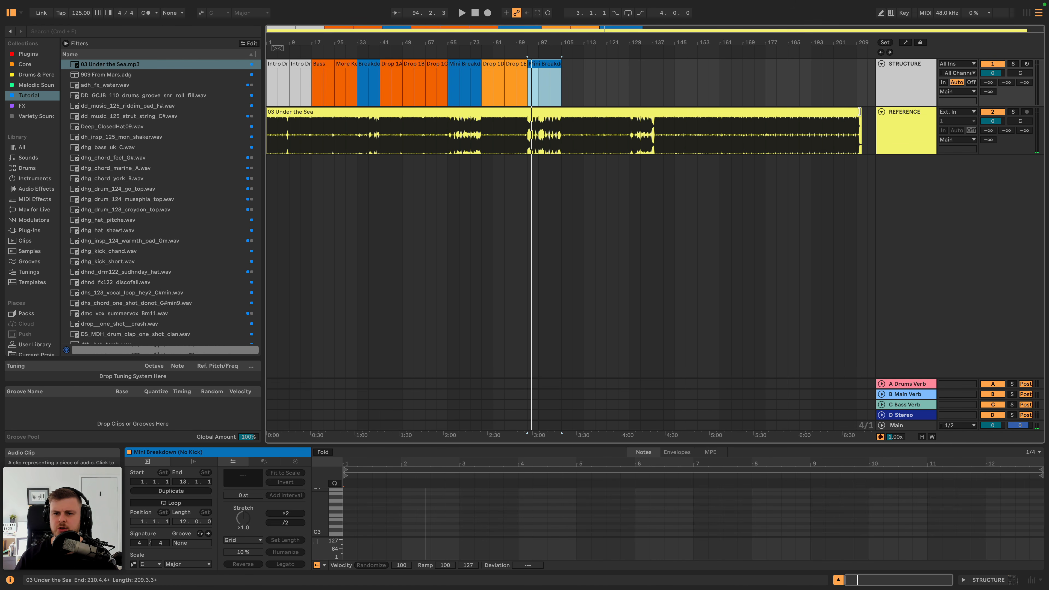
left_click_drag(860, 112, 562, 123)
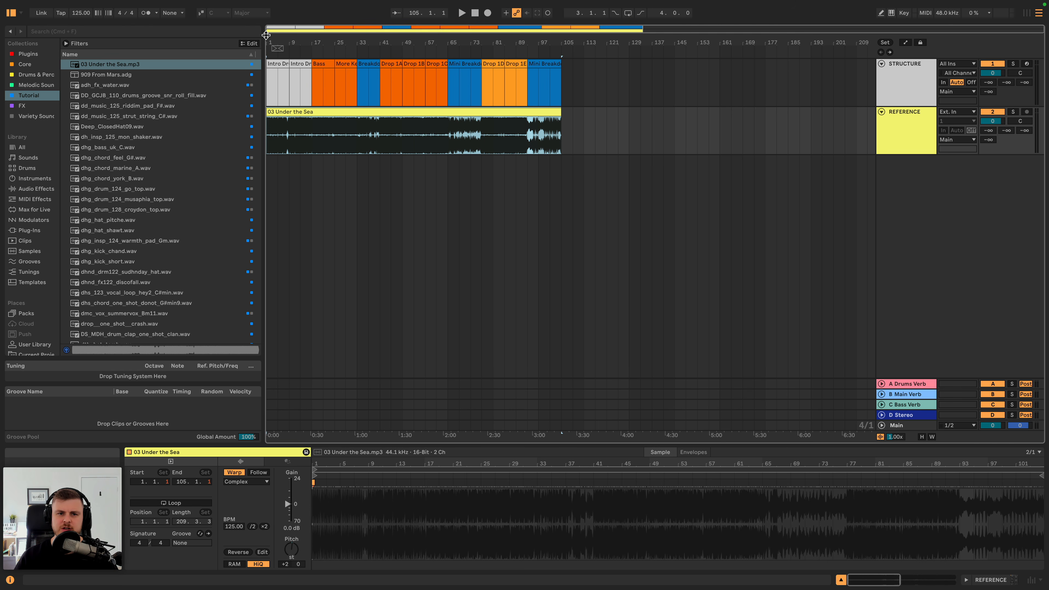
left_click_drag(270, 42, 270, 53)
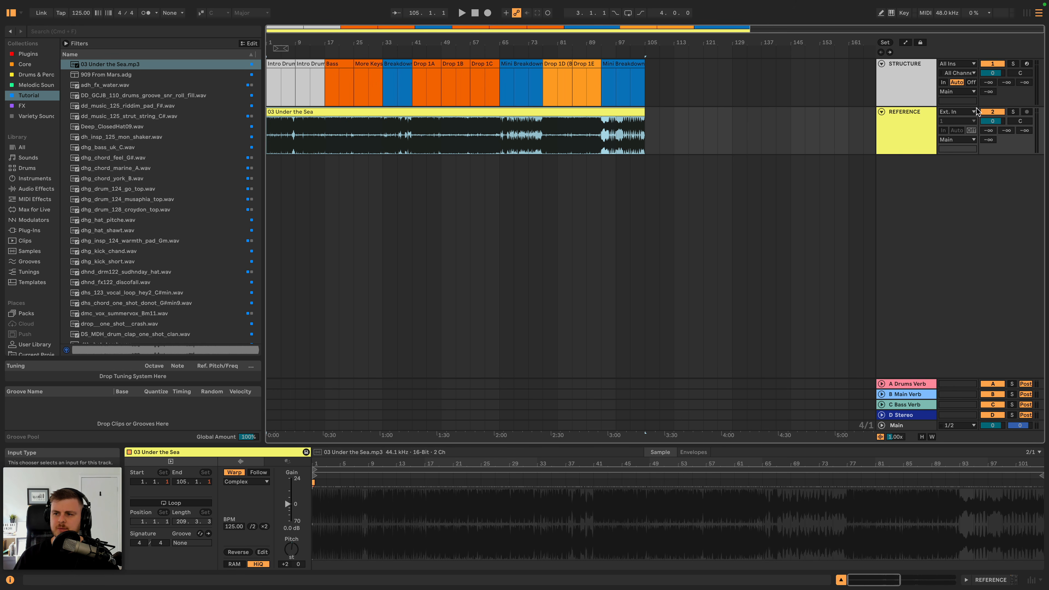
- Deactivate the REFERENCE track and arrange it folded above a shortened STRUCTURE track
left_click(987, 112)
left_click_drag(886, 120, 895, 74)
left_click(903, 77)
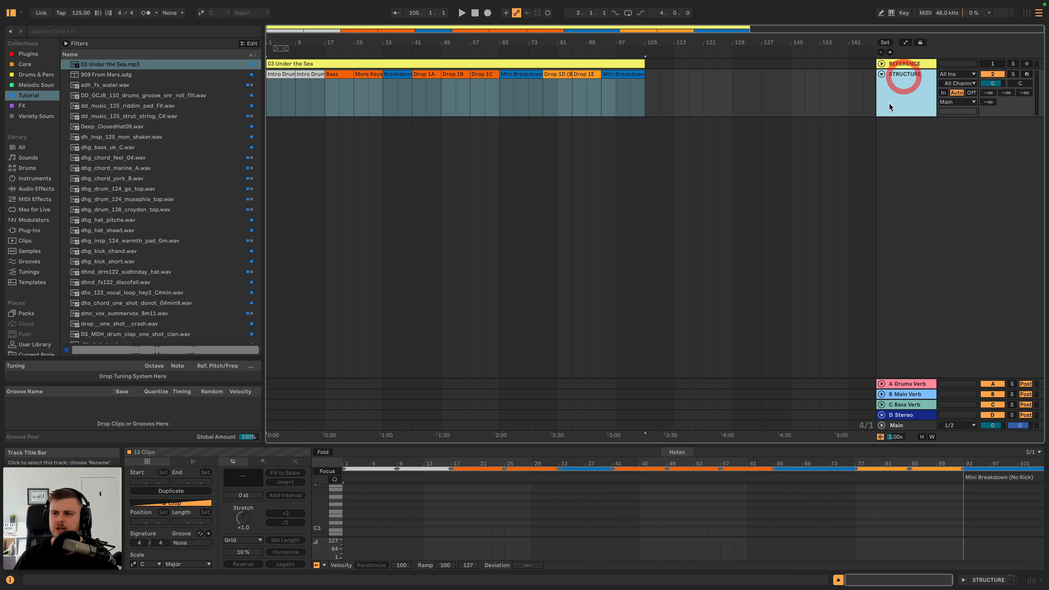
left_click_drag(897, 115, 894, 94)
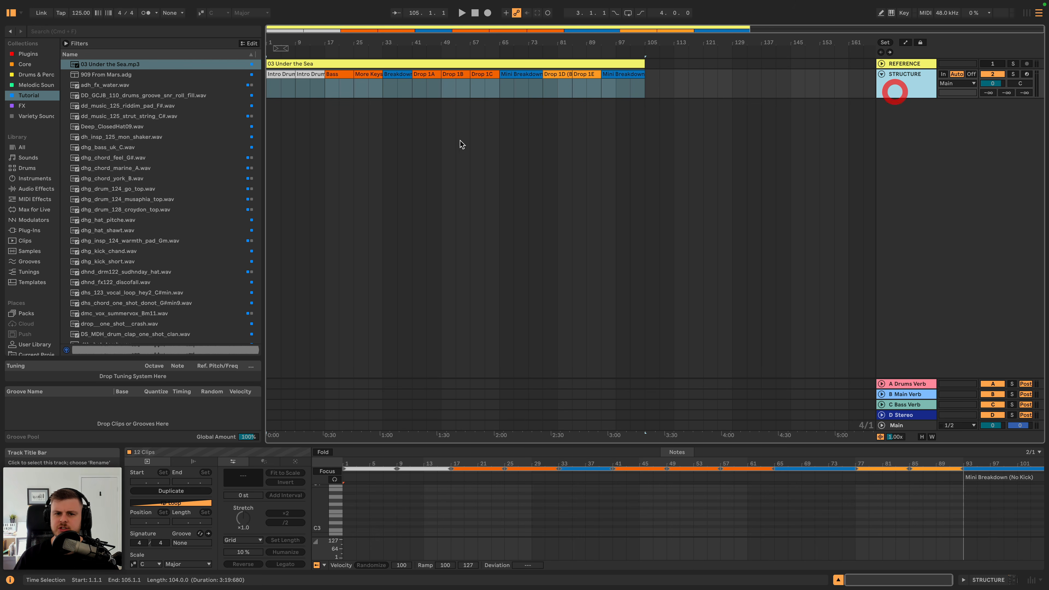
left_click(456, 141)
- Insert a new MIDI track below STRUCTURE and name it DRUMS
left_click(898, 82)
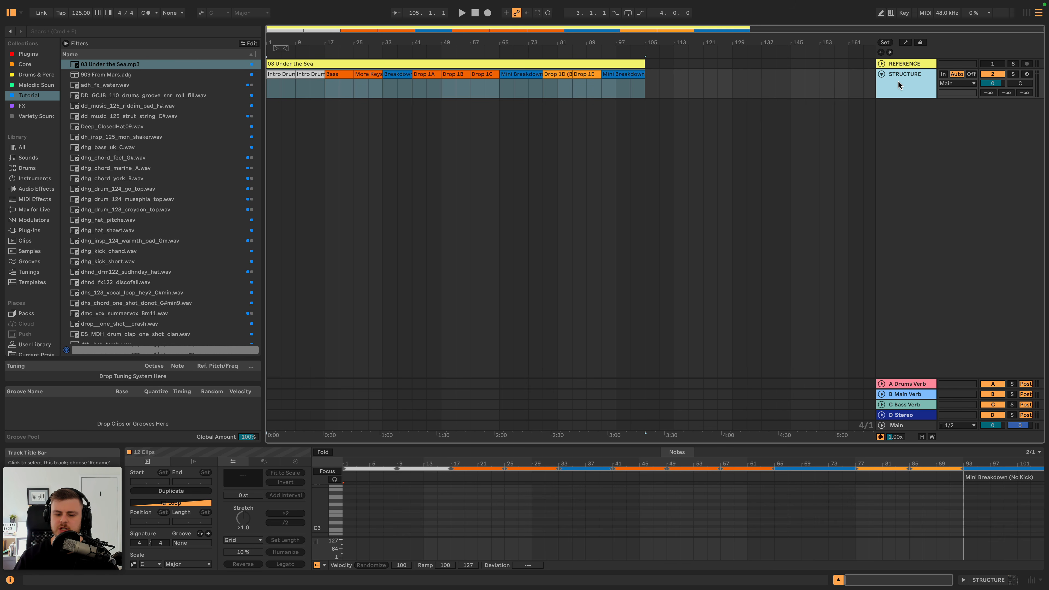
key("shift+super+t")
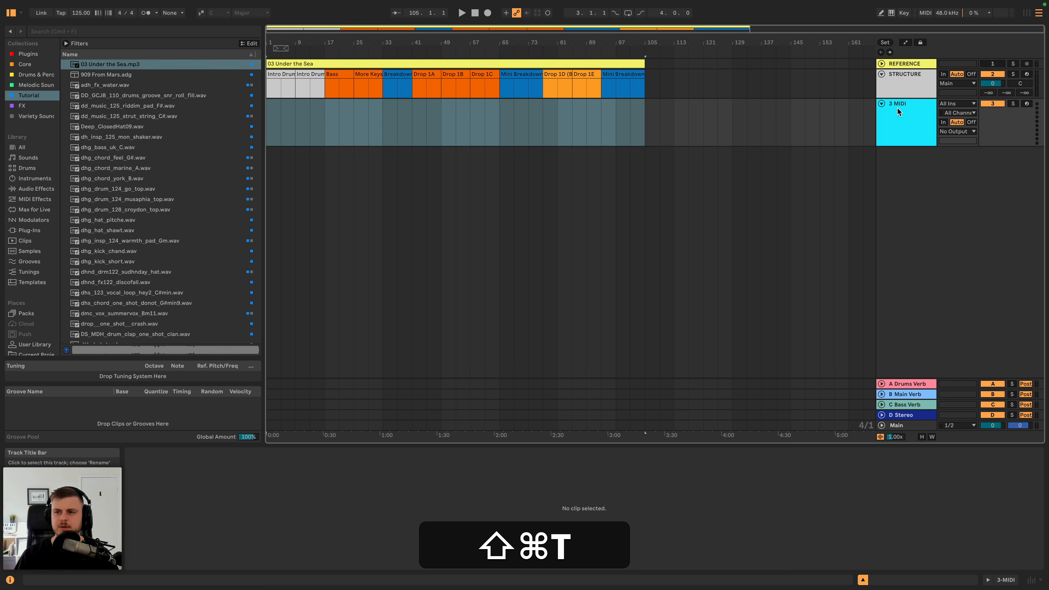
left_click(898, 111)
key("shift+super+r")
type("DRUMS")
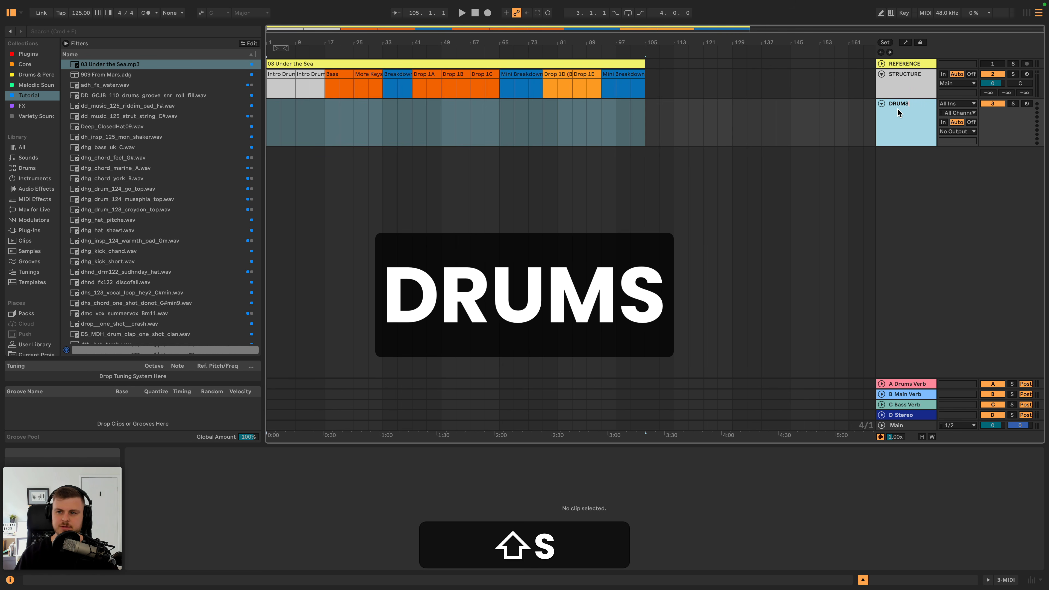
key("shift+Return")
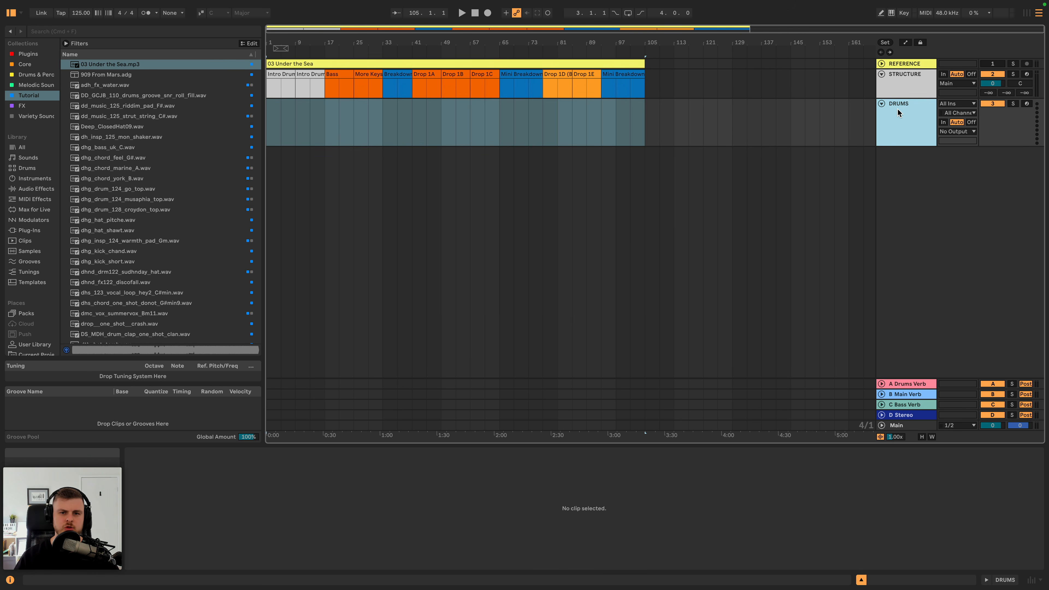
- Load an empty Drum Rack on the DRUMS track and insert an empty MIDI clip from bar 41 to 49, under Drop 1A
left_click(421, 124)
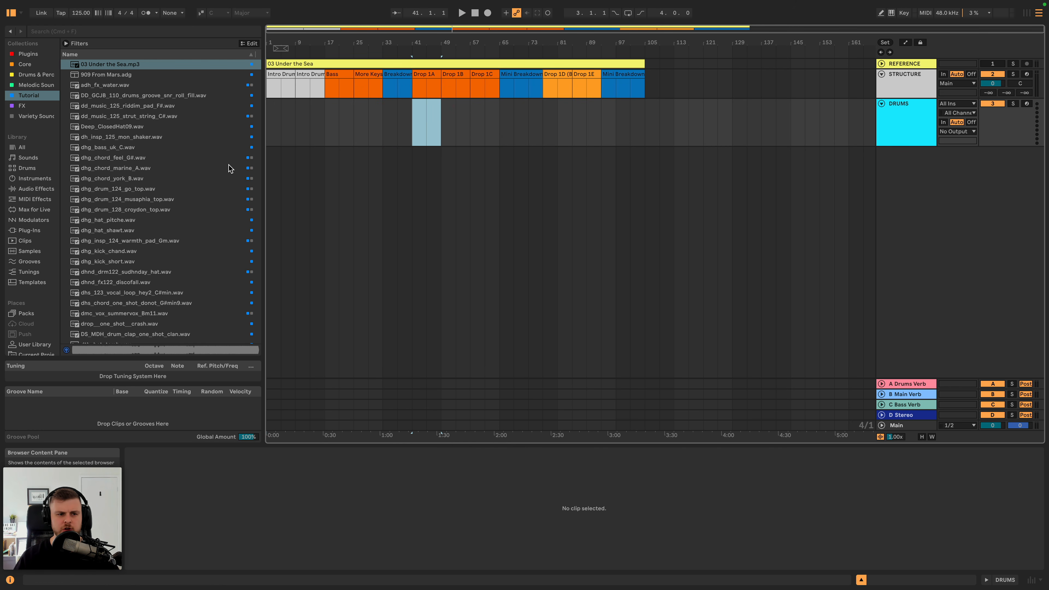
left_click(31, 189)
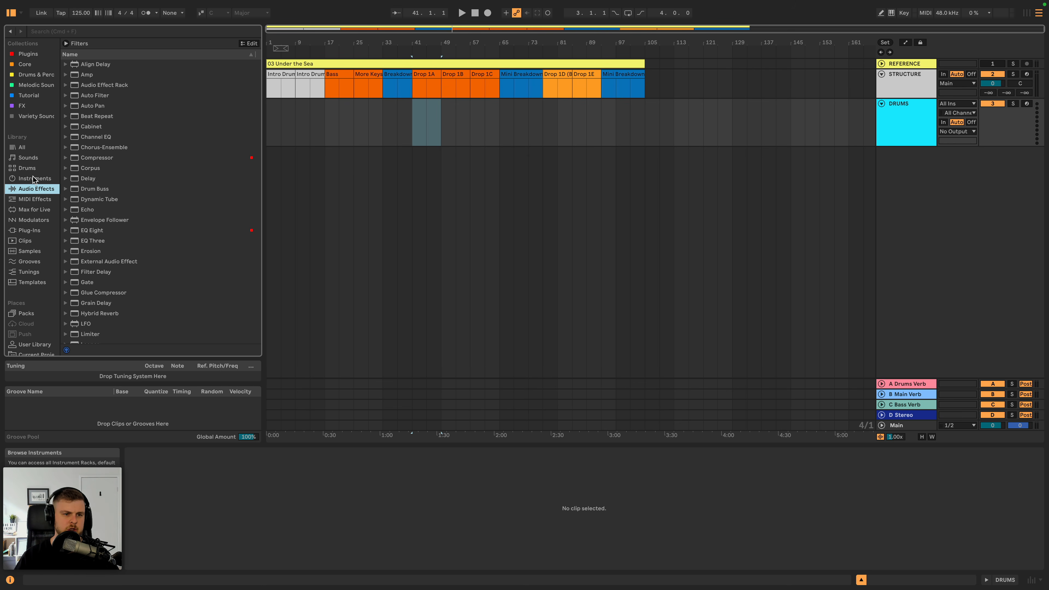
left_click(28, 167)
scroll(103, 174, "up", 15)
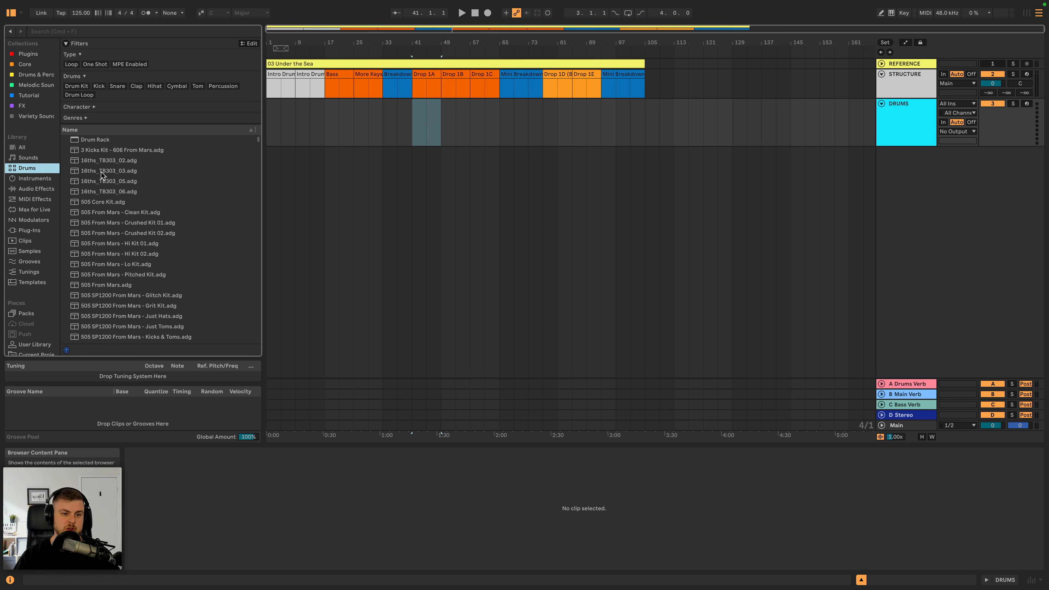
double_click(104, 139)
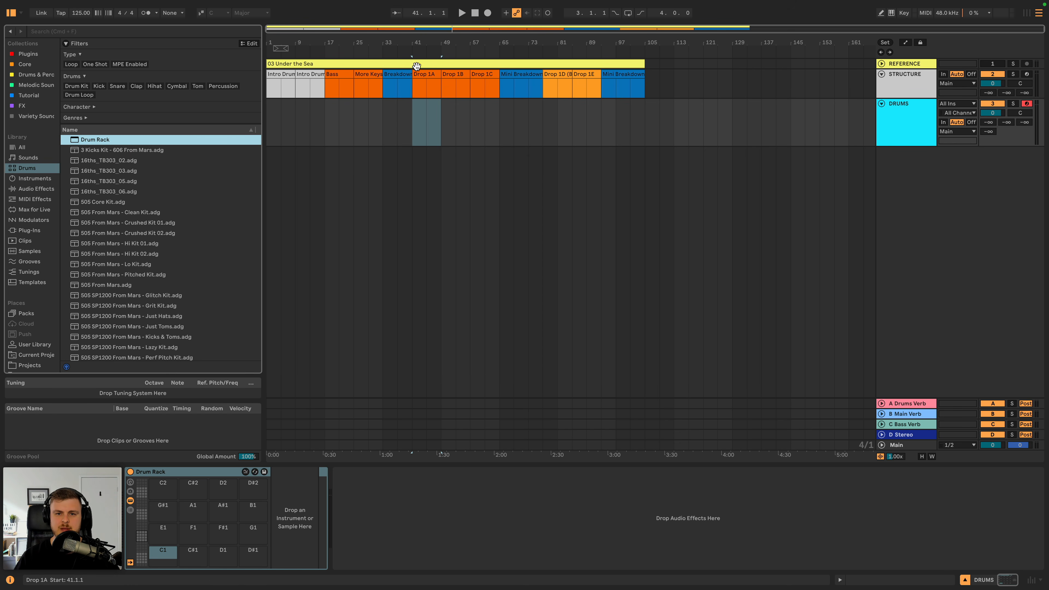
left_click_drag(422, 44, 458, 97)
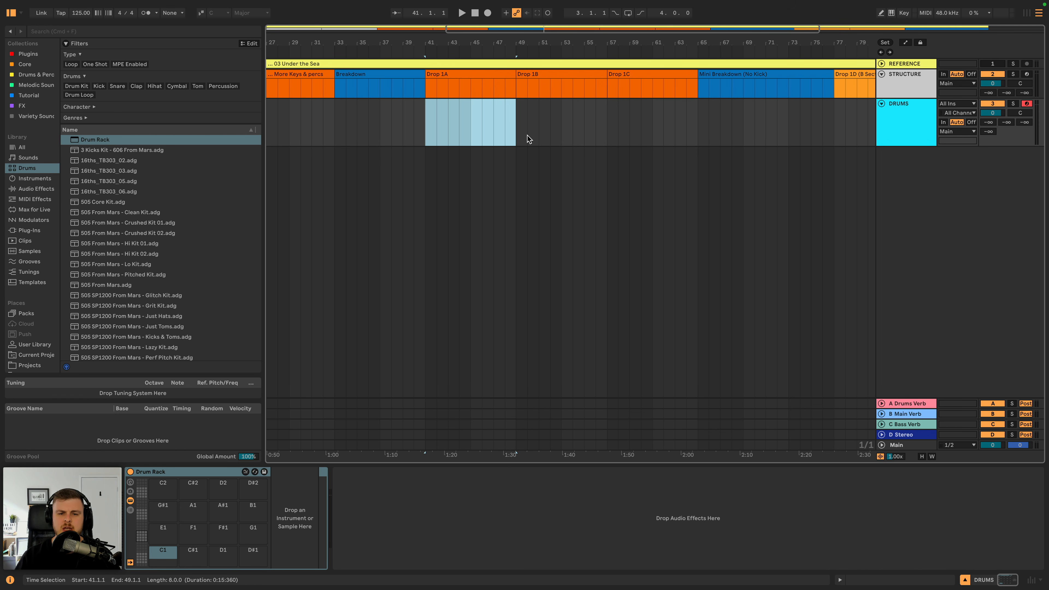
key("shift+super+m")
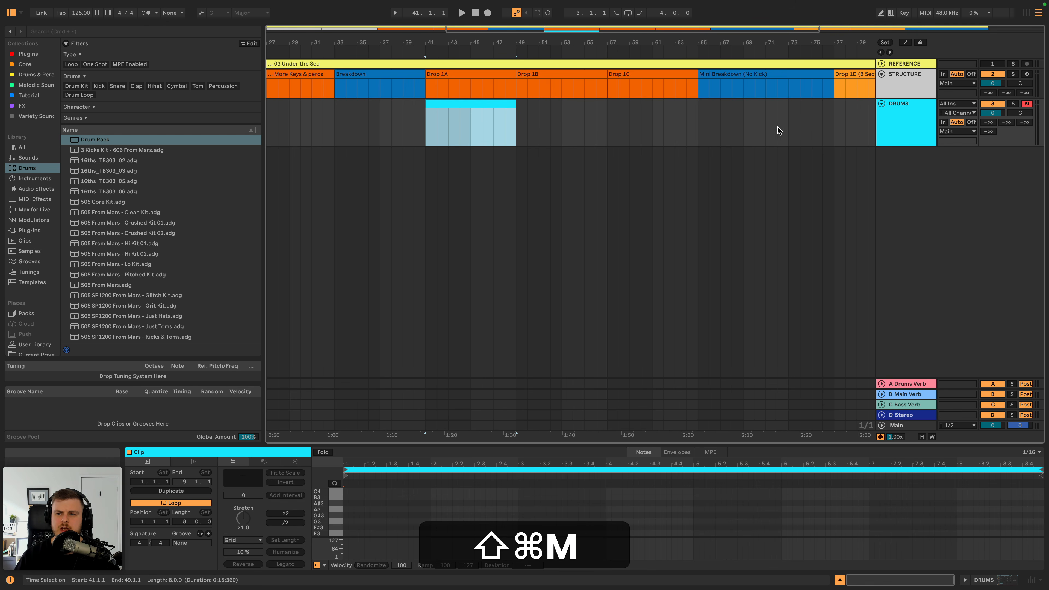
- Colour the DRUMS track light orange and assign the track colour to its clip
left_click(901, 115)
right_click(901, 115)
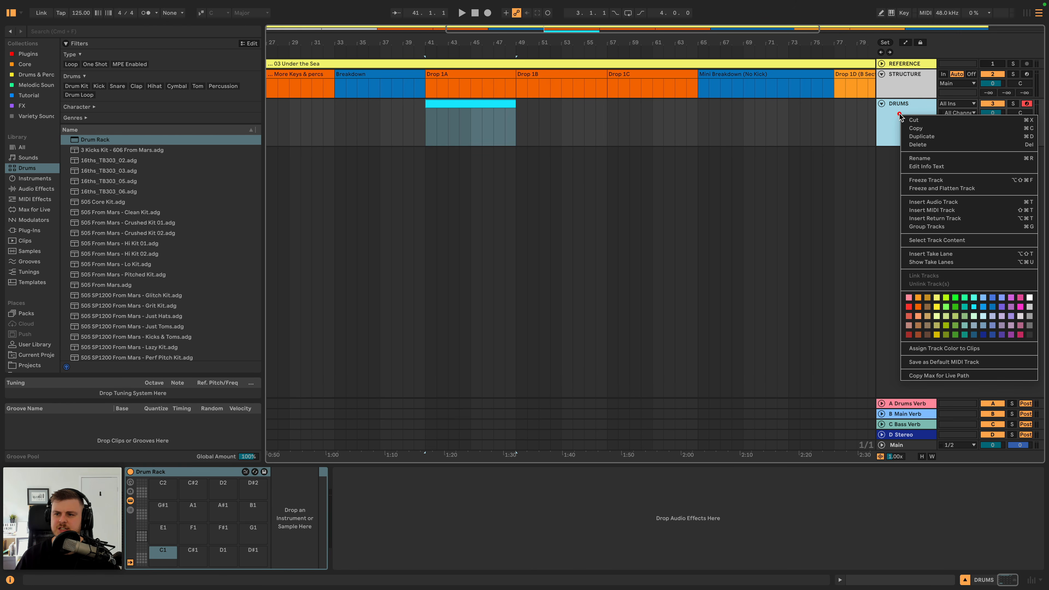
left_click(918, 316)
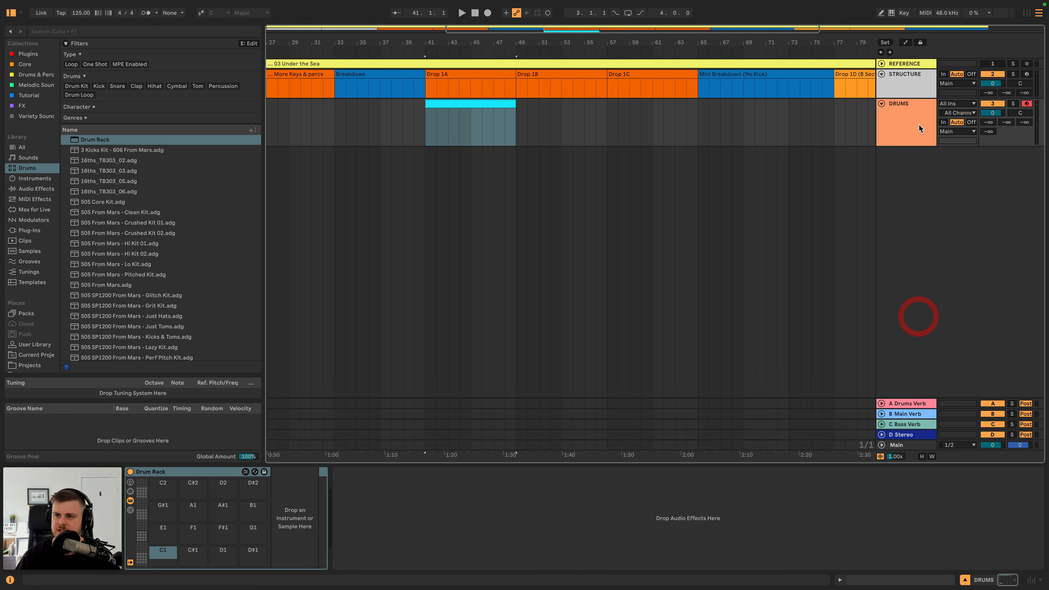
right_click(917, 123)
left_click(837, 356)
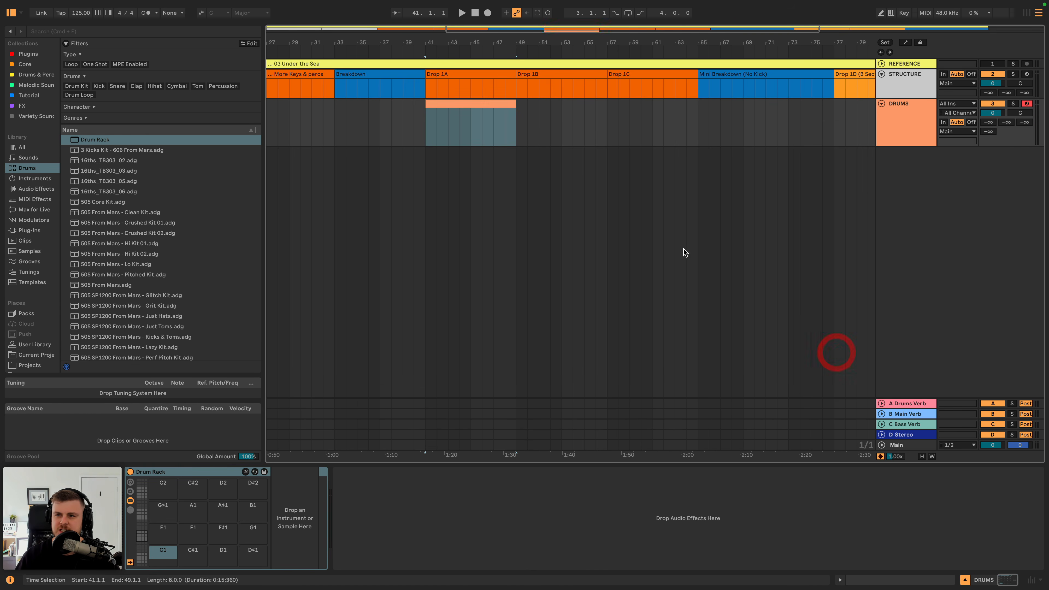
- Search the Tutorial collection for "kick" samples
left_click(470, 105)
double_click(891, 116)
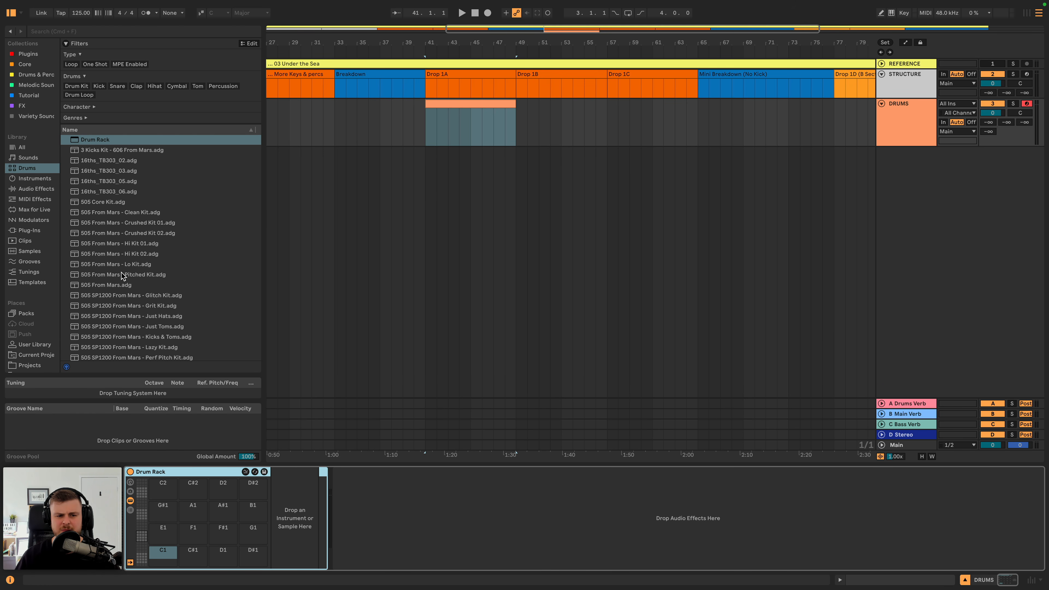
scroll(121, 272, "down", 3)
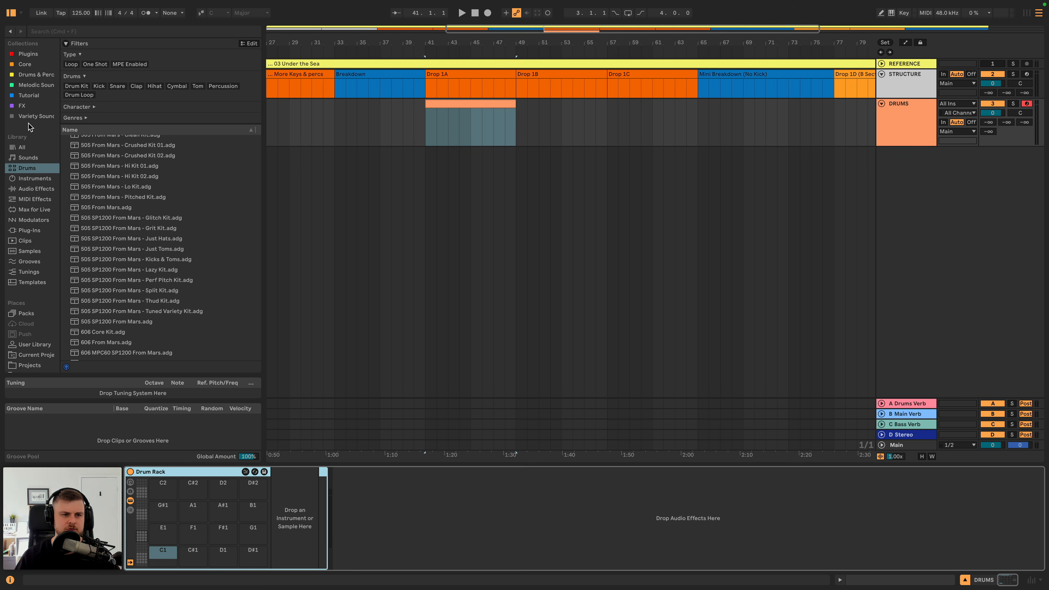
left_click(27, 95)
left_click(133, 31)
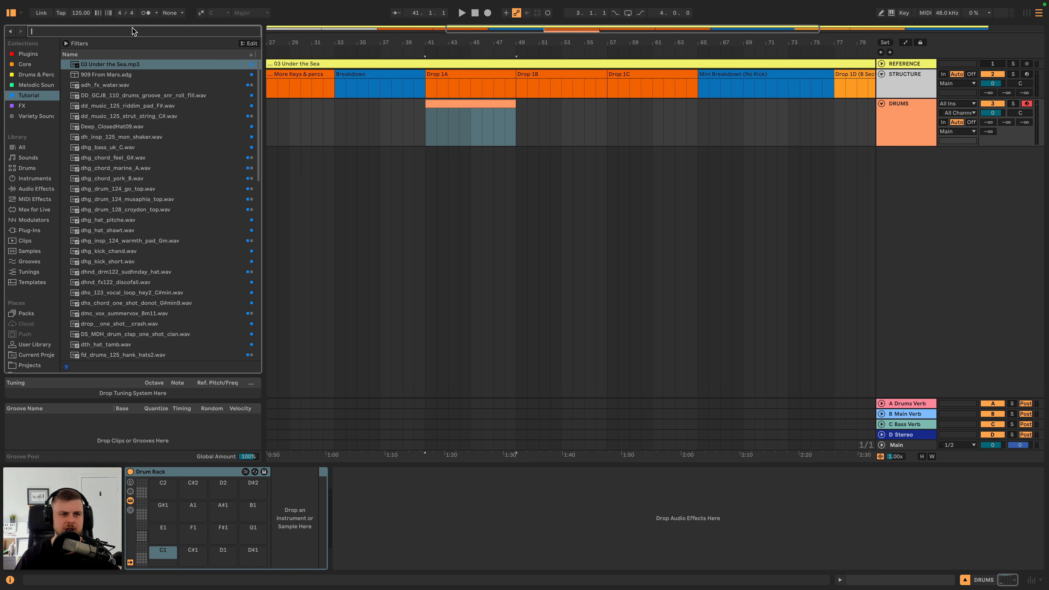
type("kick")
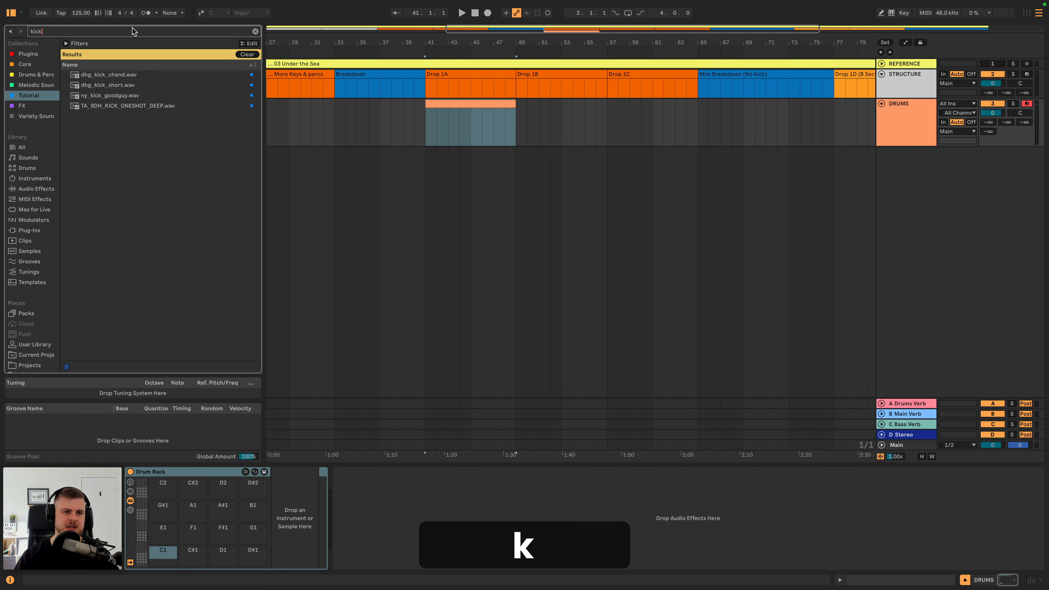
- Audition the kick samples and load TA_9DH_KICK_ONESHOT_DEEP.wav onto the Drum Rack's C1 pad
left_click(139, 106)
key("Up")
key("Up")
key("Up")
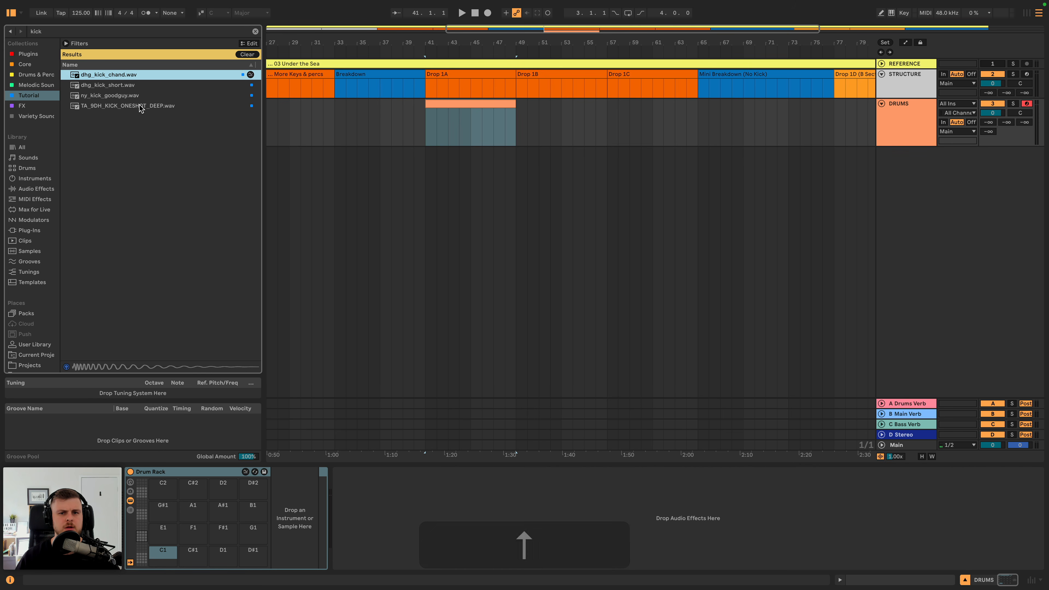
left_click(139, 106)
left_click(131, 98)
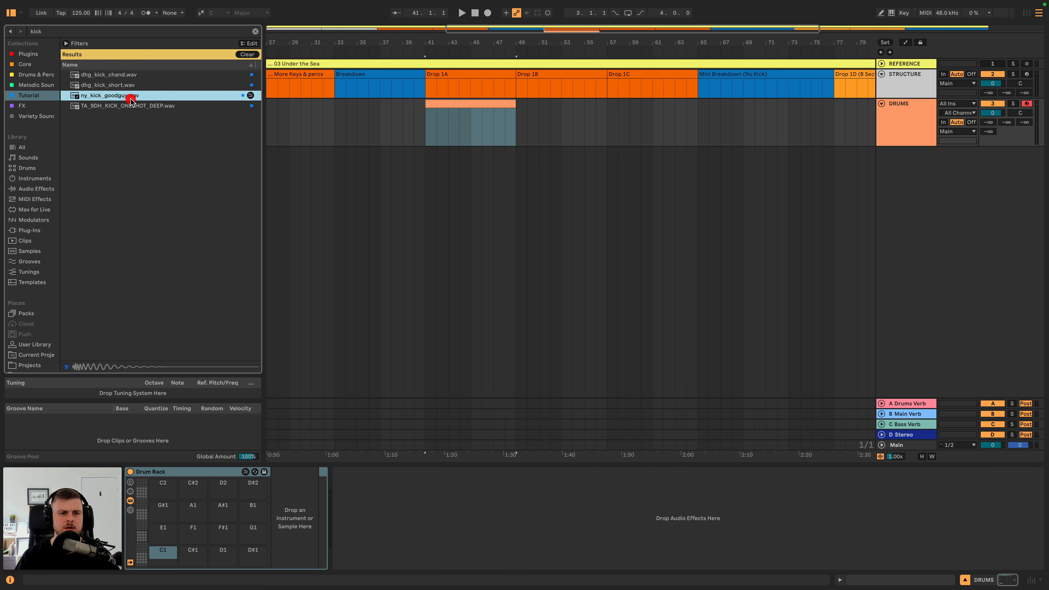
left_click(128, 105)
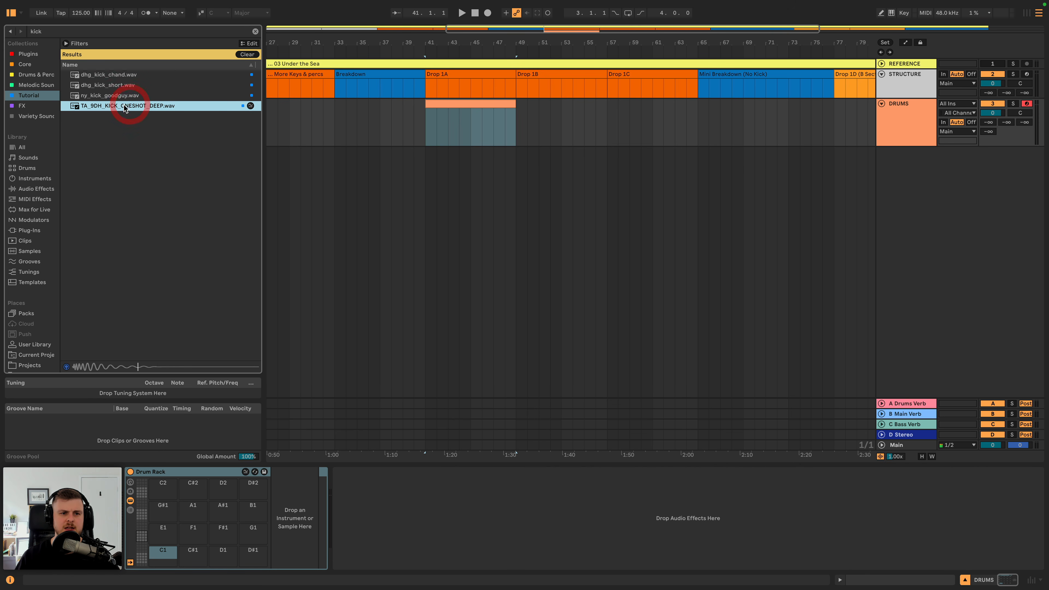
key("space")
left_click_drag(184, 397, 169, 556)
left_click(163, 563)
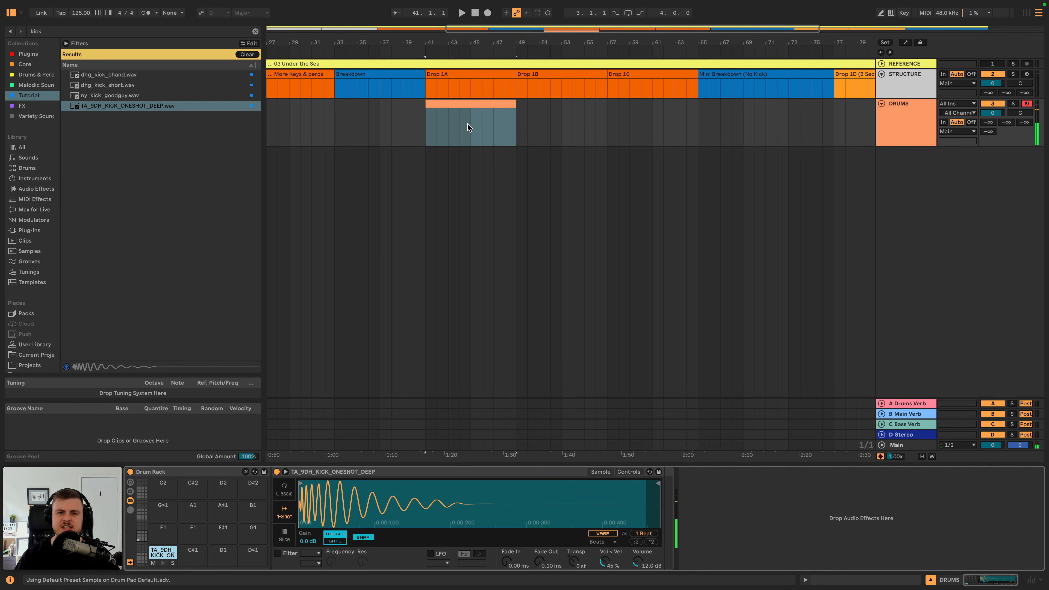
- Open the DRUMS clip under Drop 1A for note editing and turn on Draw Mode
double_click(466, 106)
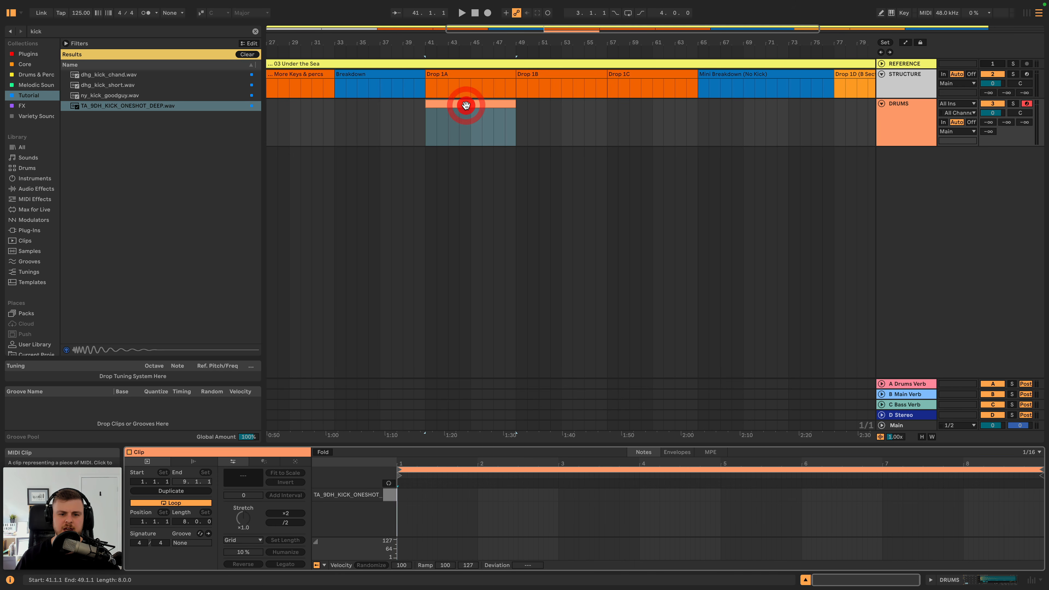
right_click(403, 501)
left_click(474, 421)
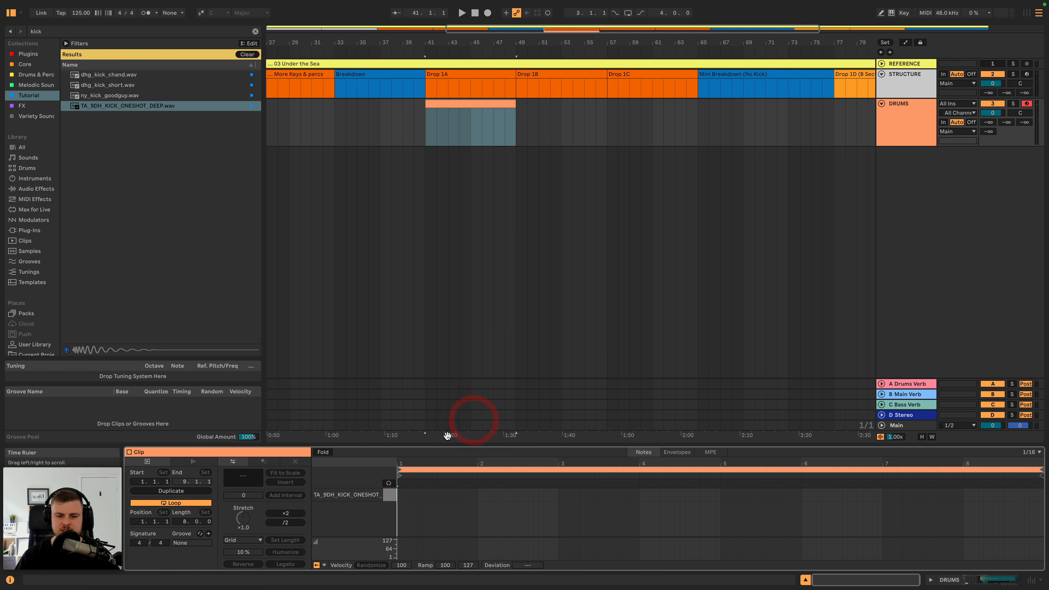
left_click_drag(433, 464, 514, 492)
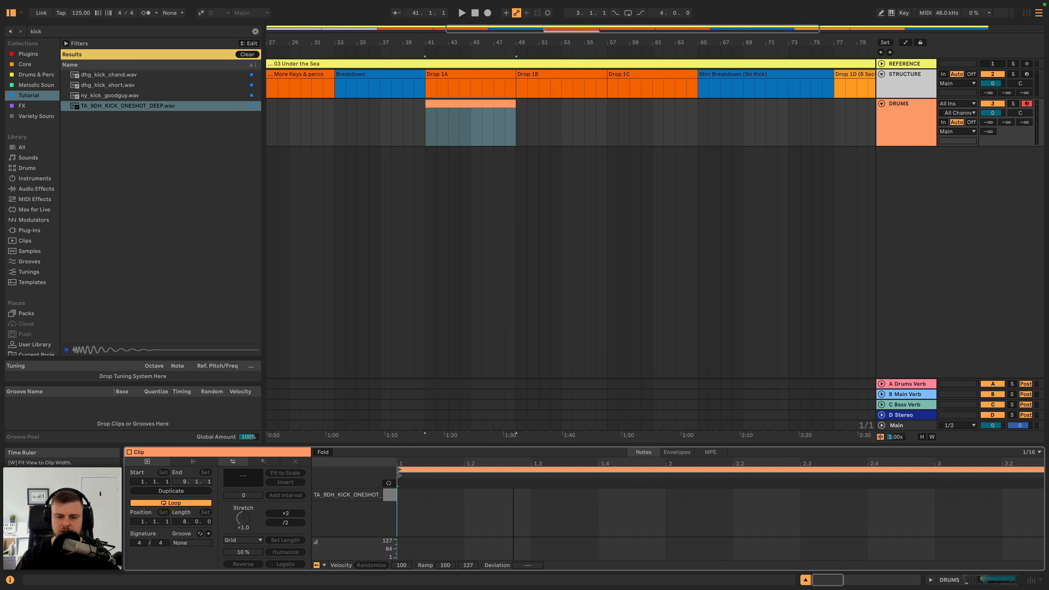
key("b")
left_click_drag(404, 495, 461, 494)
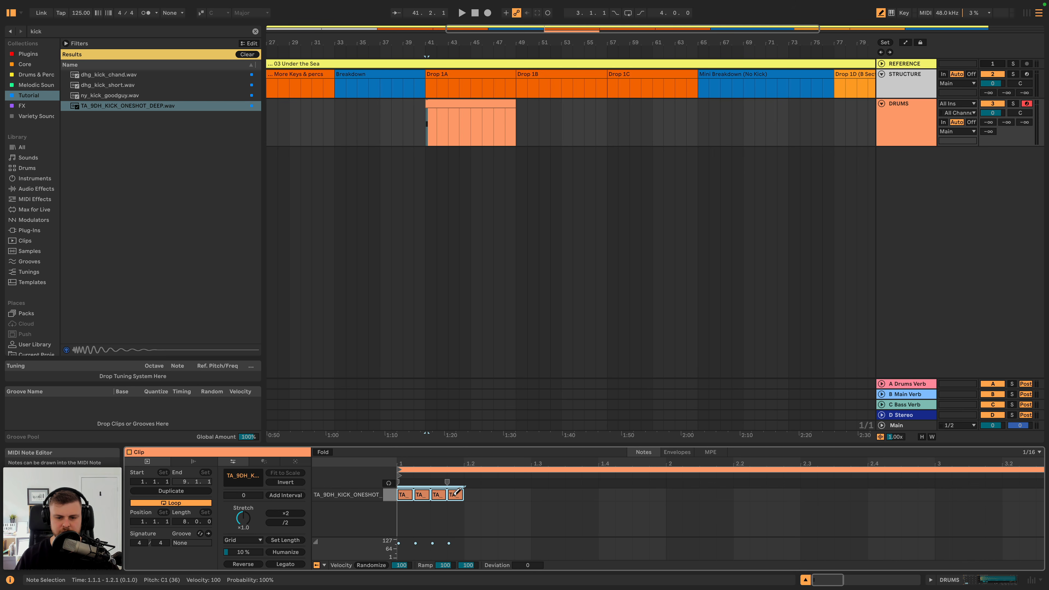
key("space")
key("space")
key("BackSpace")
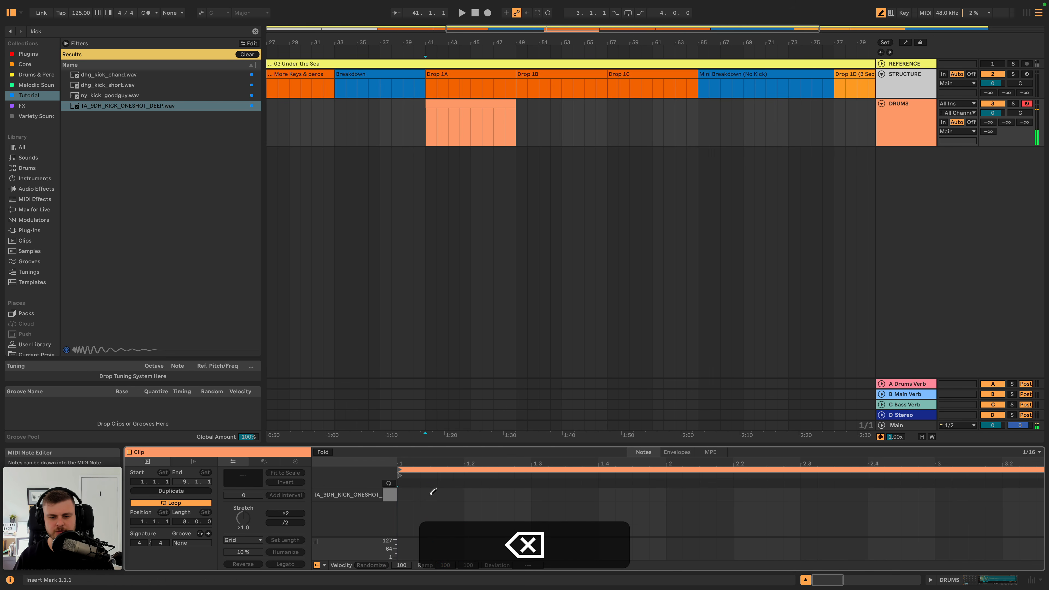
- Set the note grid to 1/4, draw a kick on every beat of all eight bars, and play the pattern
right_click(408, 491)
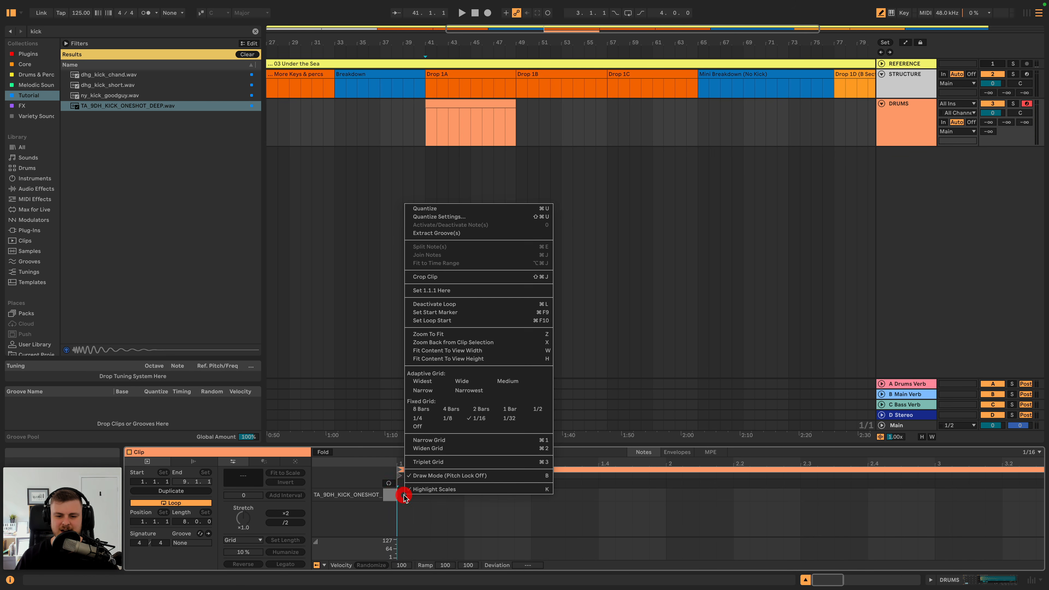
left_click(425, 419)
left_click_drag(410, 495, 935, 495)
left_click_drag(998, 464, 997, 413)
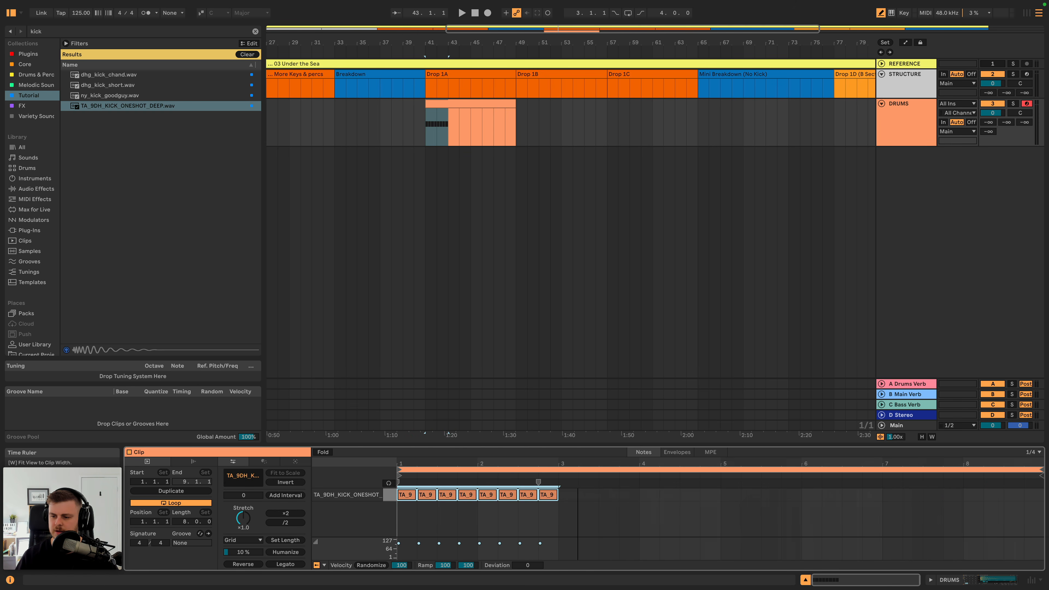
left_click_drag(566, 492, 897, 478)
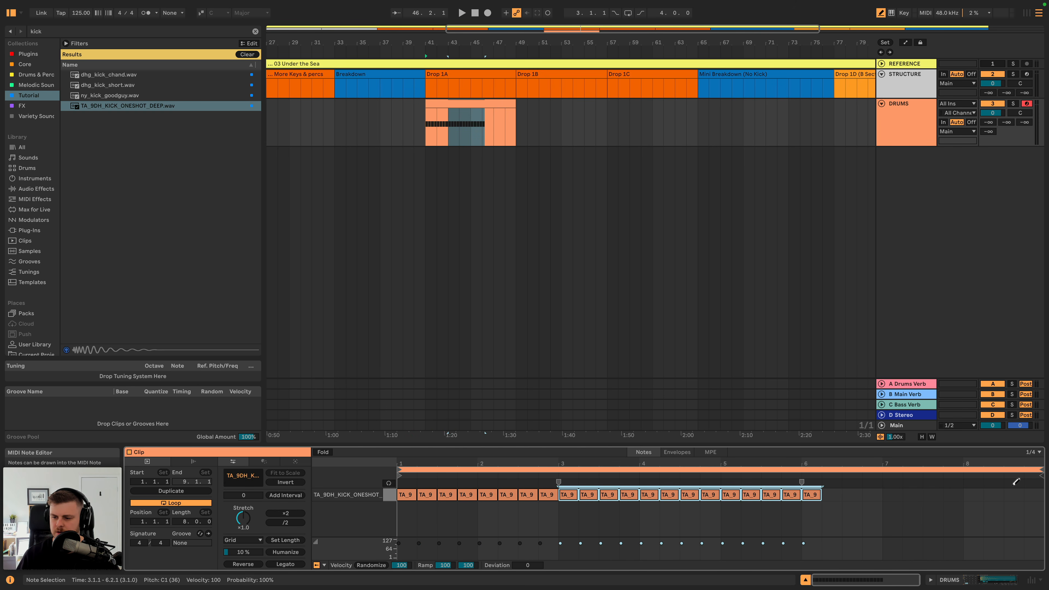
left_click_drag(1016, 482, 962, 490)
key("space")
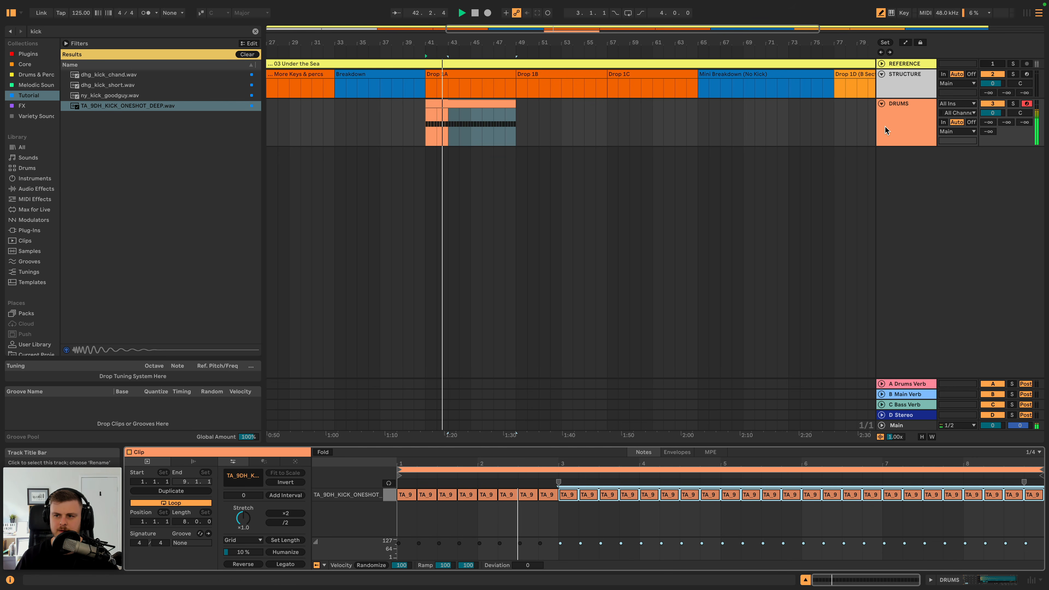
key("space")
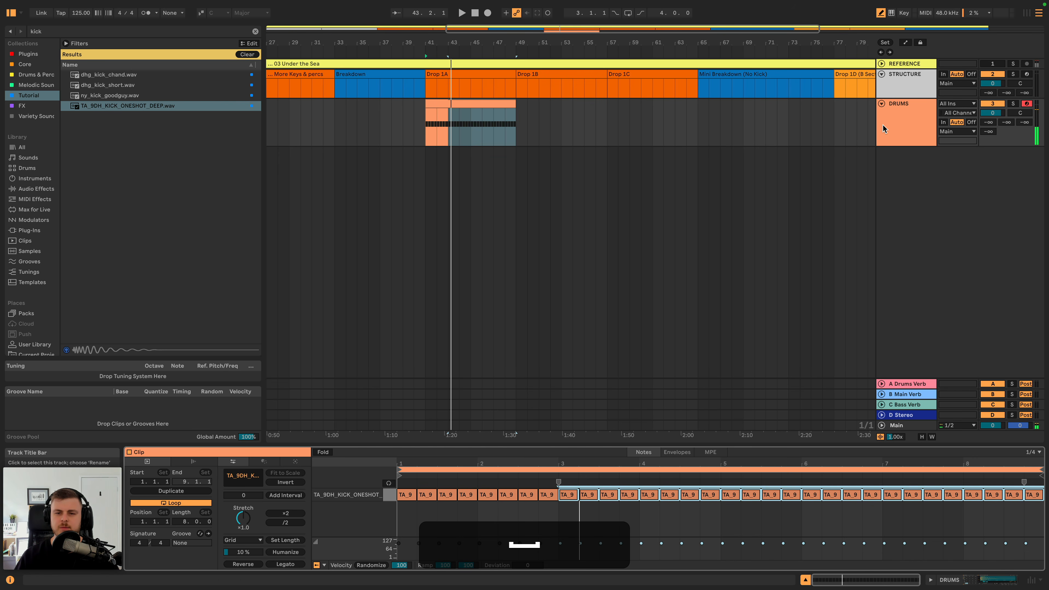
- Return to the DRUMS track's devices and search the Tutorial collection for "clap" samples
left_click(918, 119)
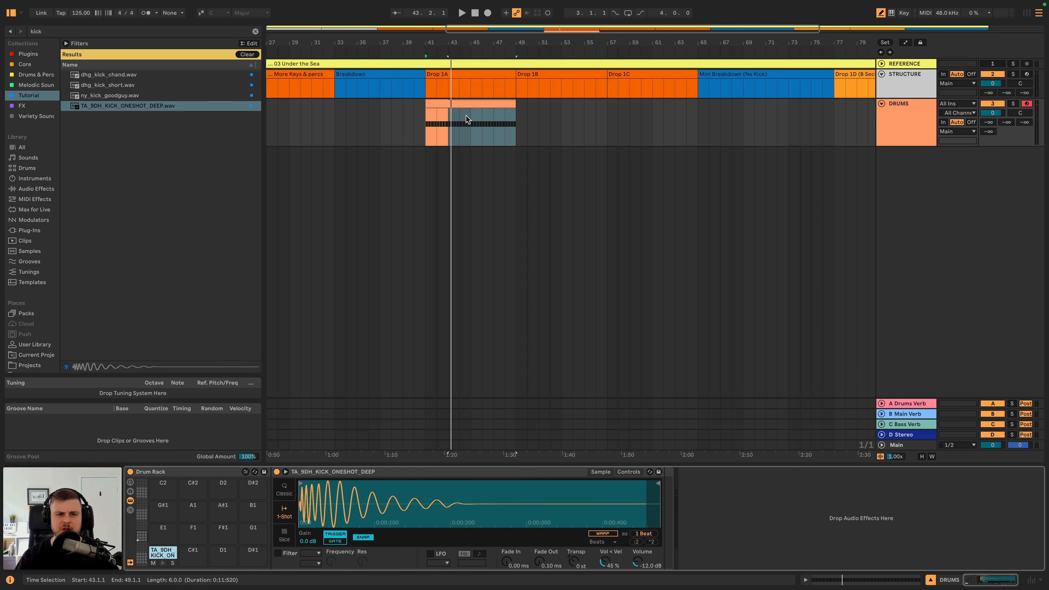
left_click(255, 32)
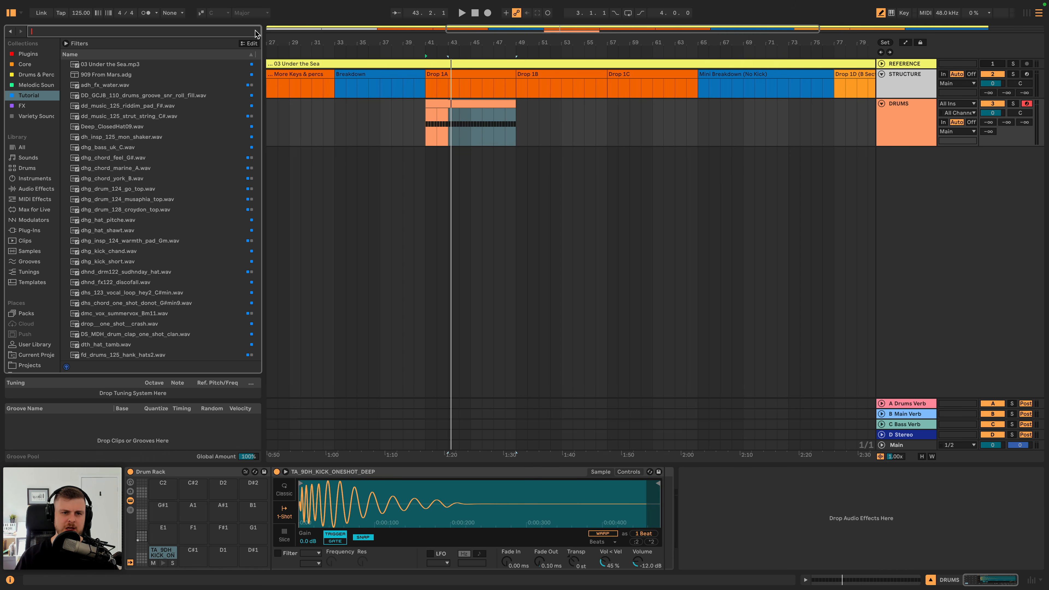
type("clap")
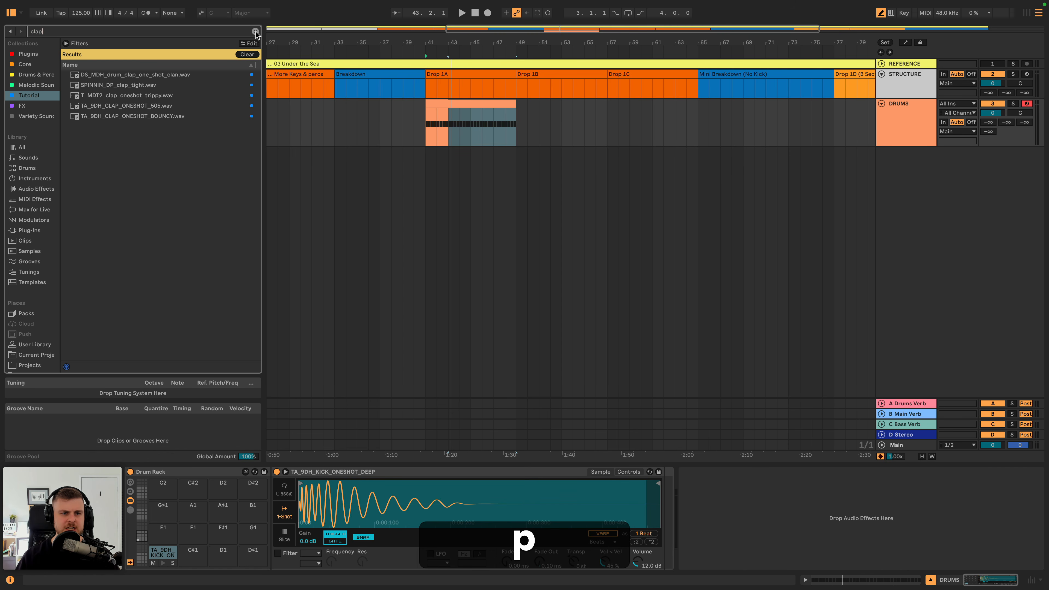
- Audition the clap samples and load TA_9DH_CLAP_ONESHOT_BOUNCY.wav onto the Drum Rack's C#1 pad
left_click(141, 75)
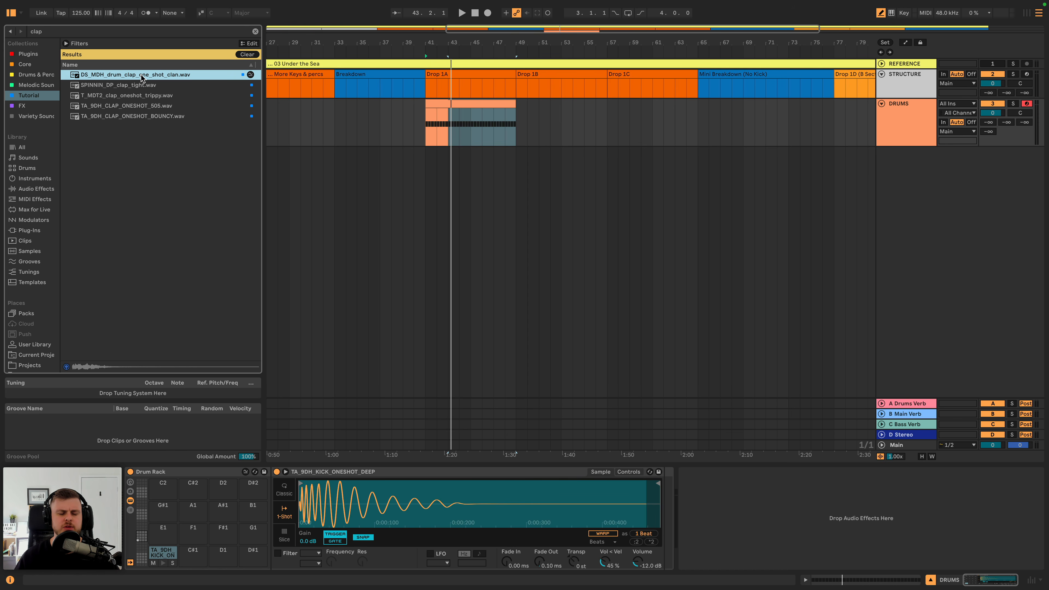
key("Down")
key("Down")
key("Down")
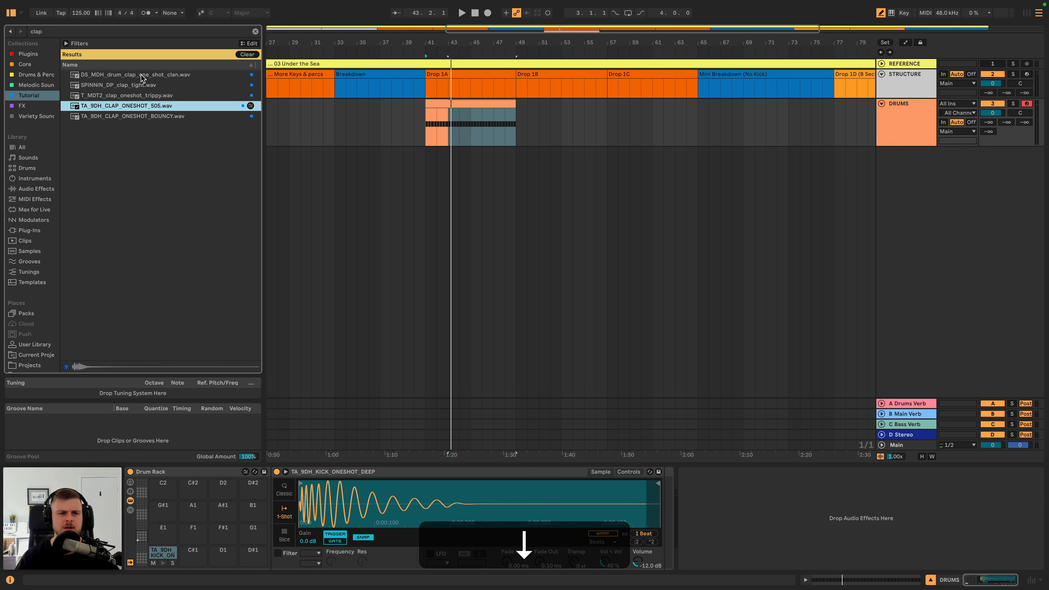
key("Down")
key("Up")
key("Down")
left_click_drag(157, 117, 195, 555)
- Draw claps on beats 2 and 4 of the DRUMS clip's first bar, leaving Draw Mode when done
double_click(458, 106)
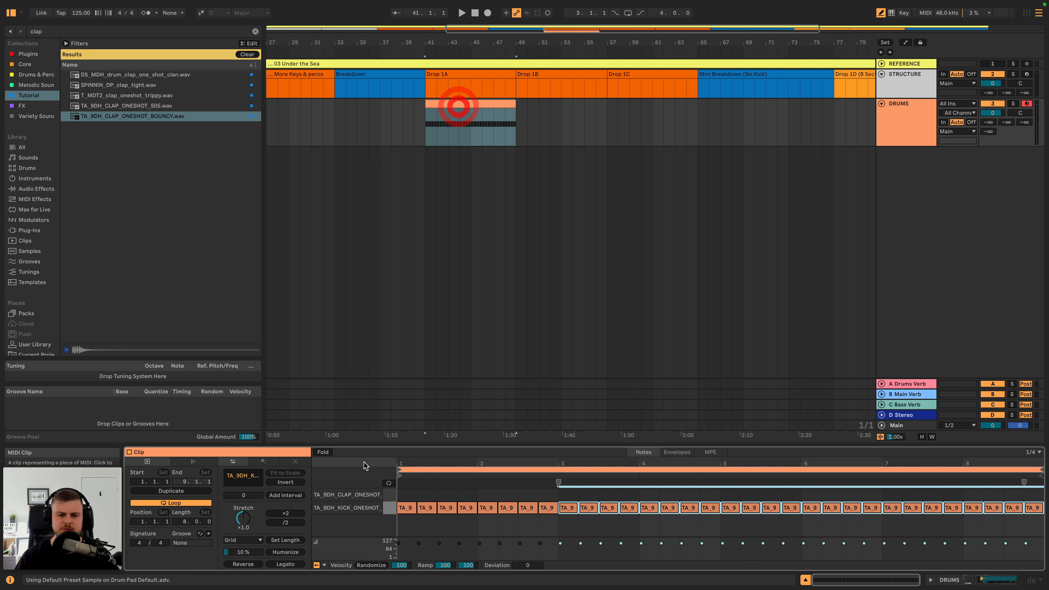
left_click(422, 494)
left_click(468, 495)
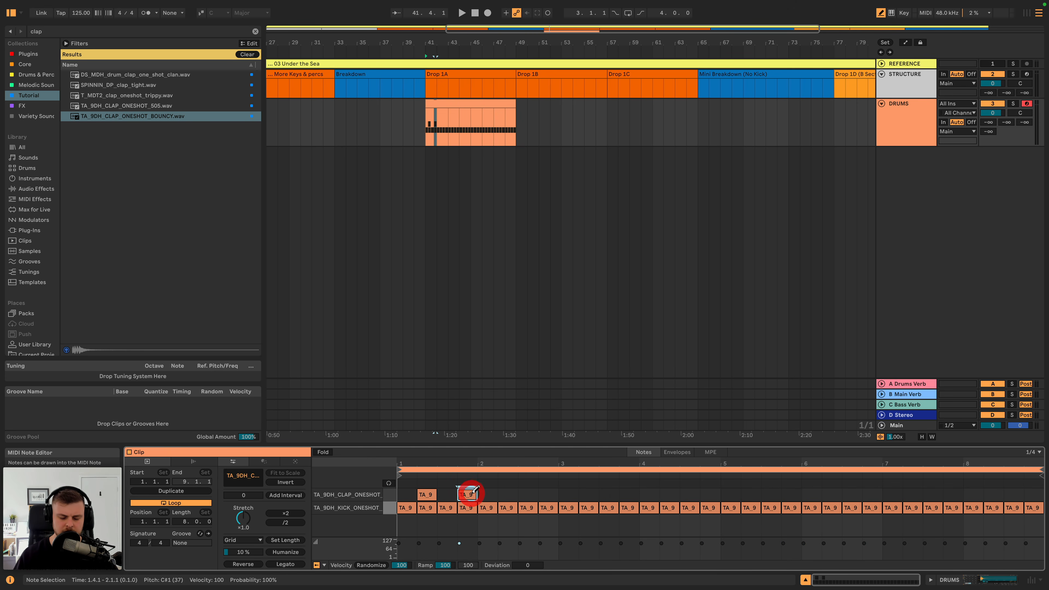
key("b")
- Duplicate the first bar of claps across the remaining bars of the eight-bar clip
left_click_drag(402, 498, 479, 488)
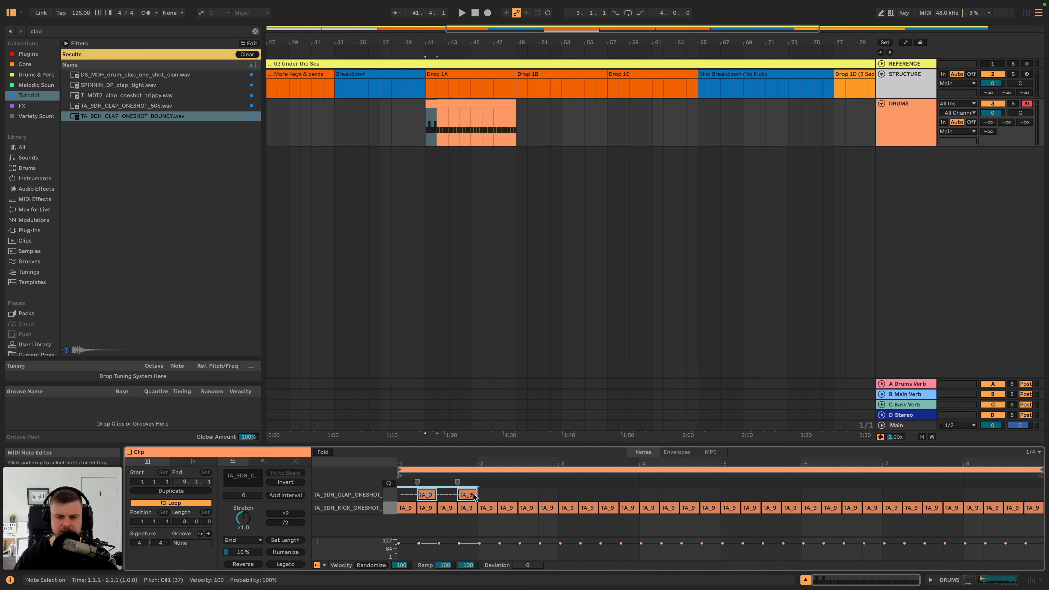
key("super+d")
key("super+d")
key("super+d")
key("super+d")
key("super+d")
key("super+d")
key("super+d")
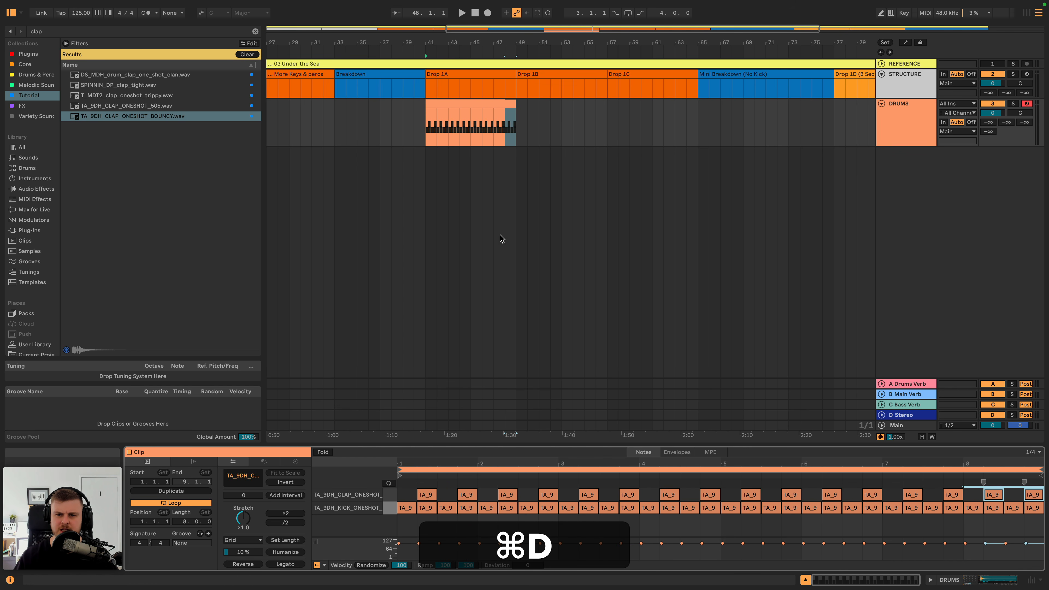
- Play the kick and clap pattern, and audition TA_9DH_CLAP_ONESHOT_505.wav as an alternative clap
left_click(441, 101)
key("space")
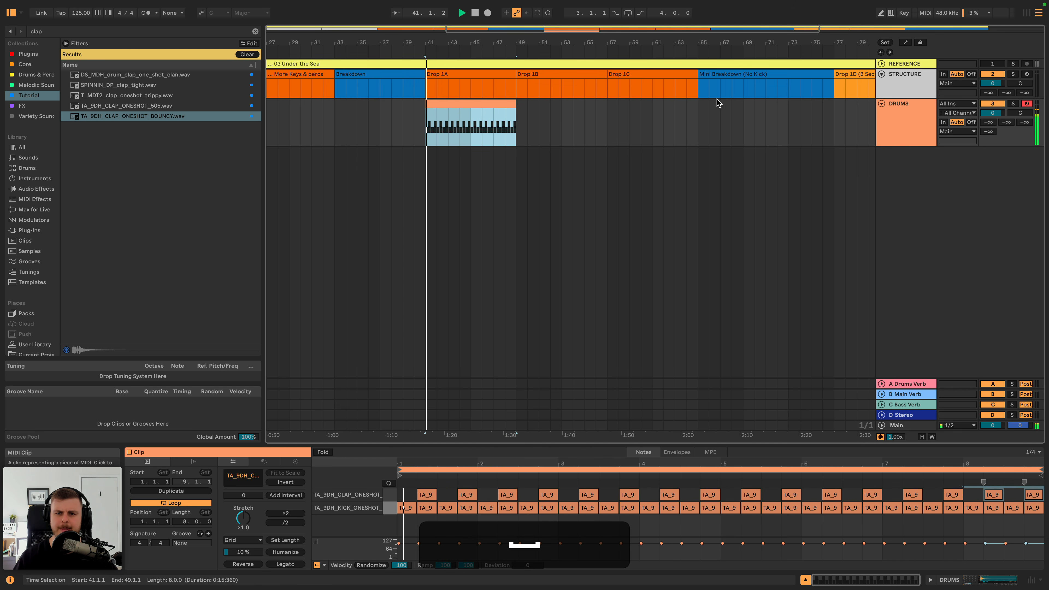
left_click(913, 123)
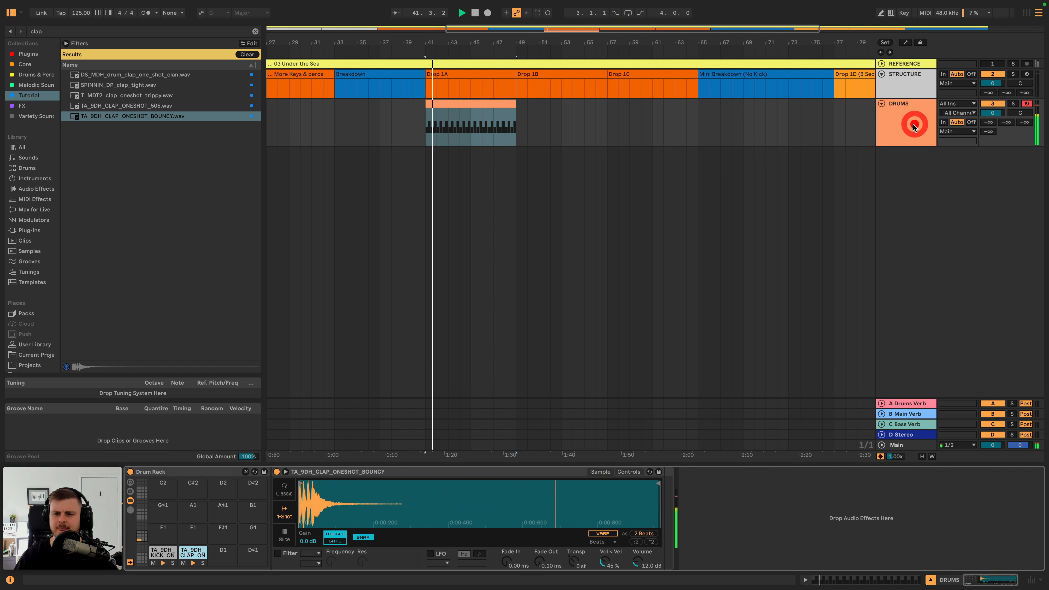
left_click(147, 105)
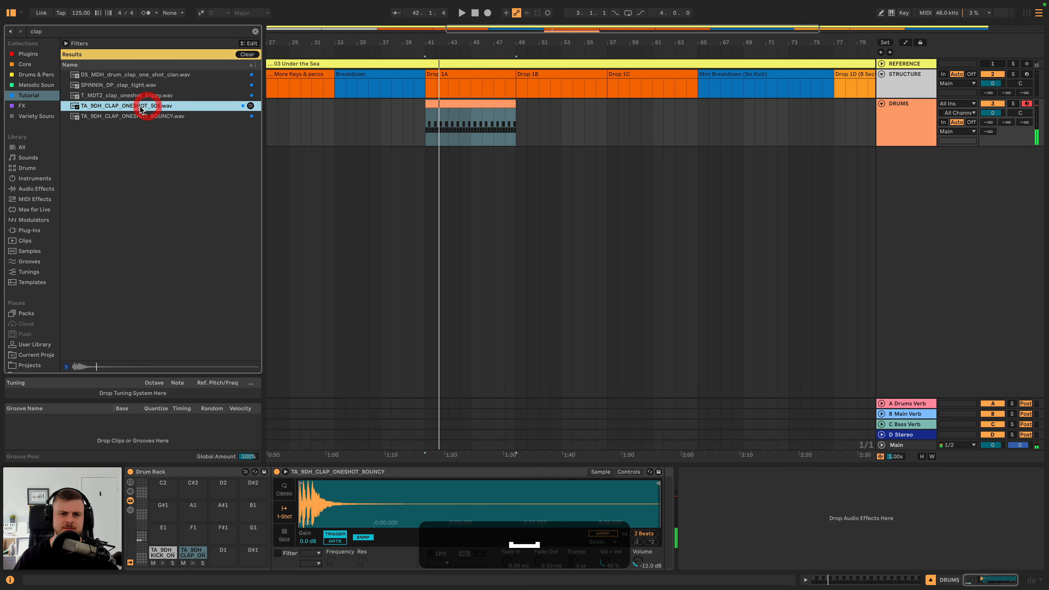
- During playback, trim the end of the clap pad's sample to just after the hit and set its Fade Out to 64.0 ms
left_click(193, 553)
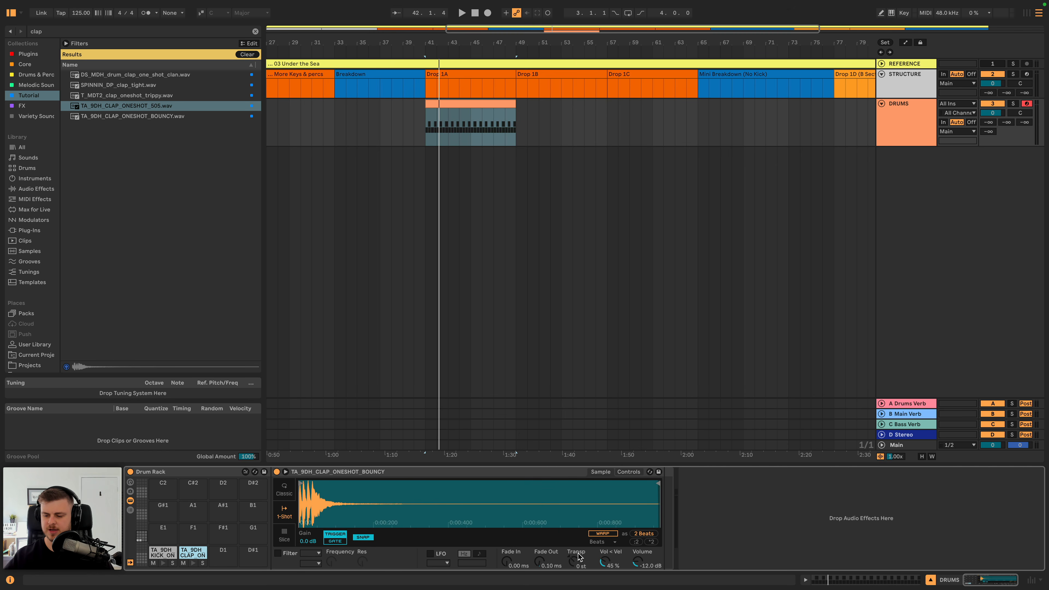
key("space")
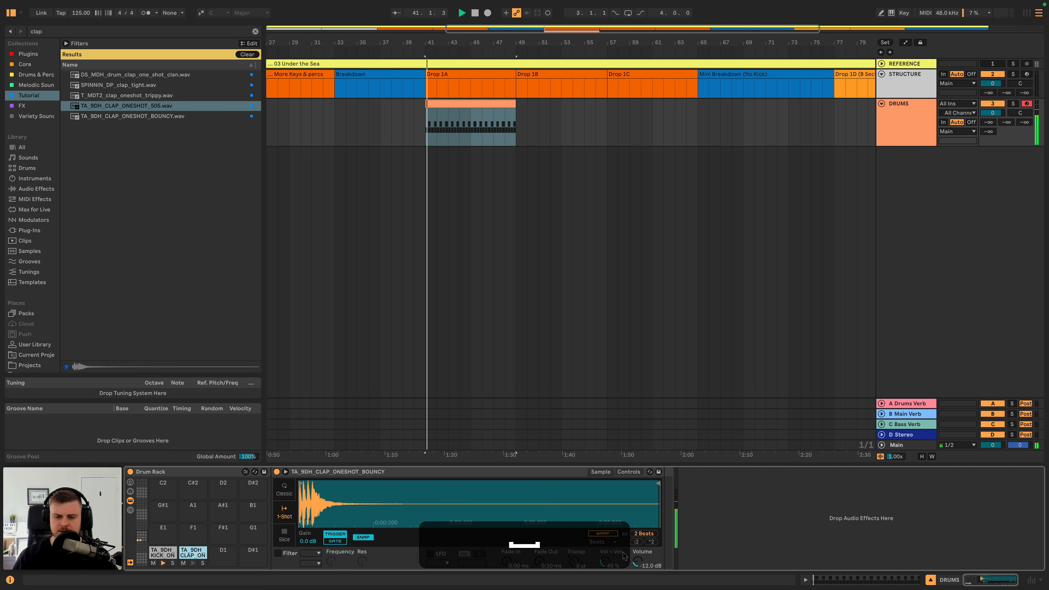
left_click_drag(656, 484, 340, 485)
key("space")
left_click_drag(540, 562, 540, 542)
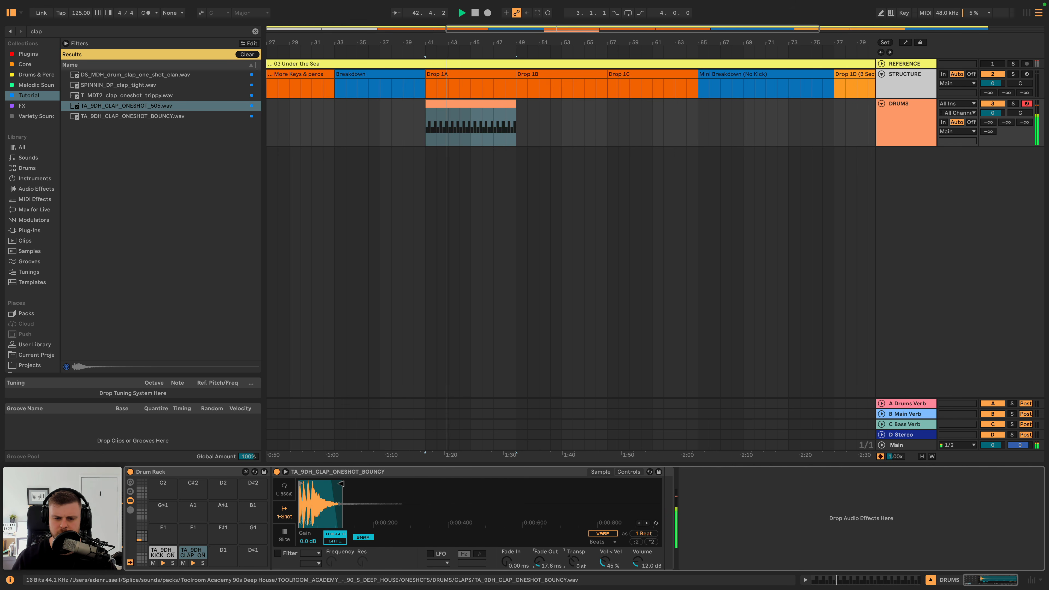
left_click_drag(342, 484, 348, 484)
left_click_drag(537, 565, 537, 553)
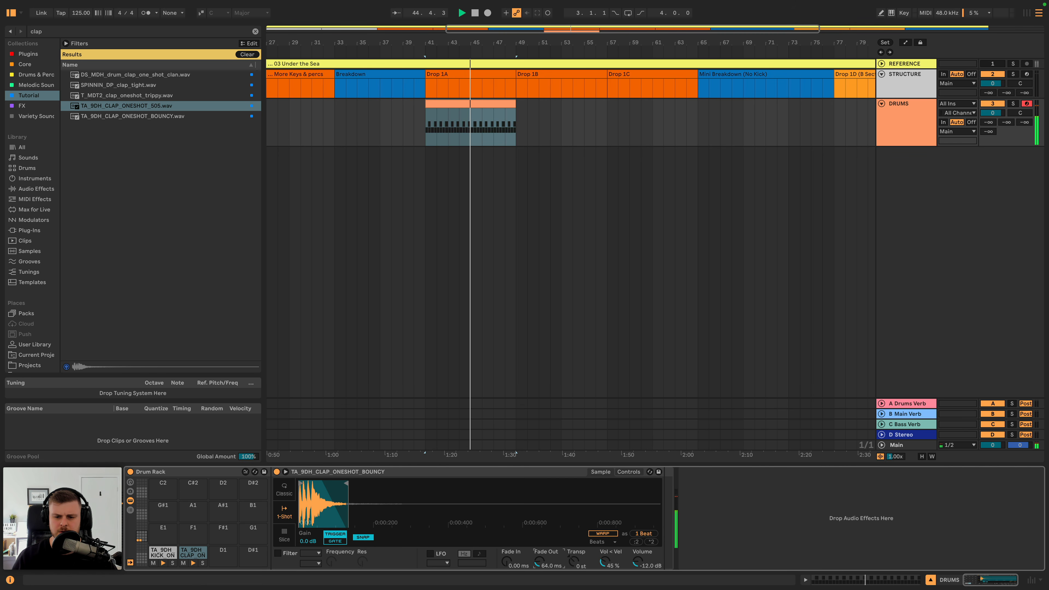
key("space")
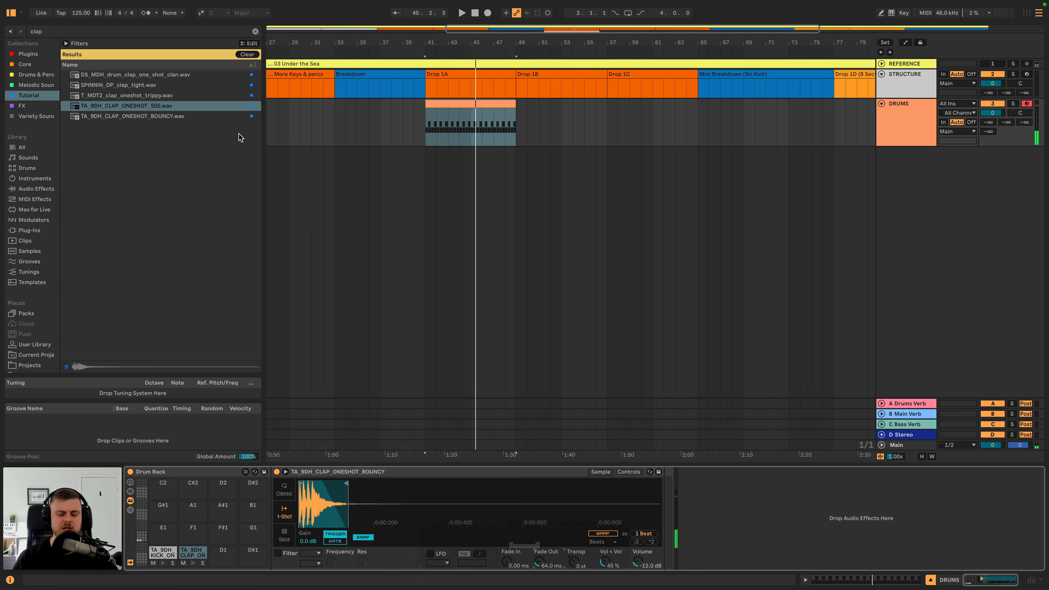
- Audition alternative clap samples and load DS_MDH_drum_clap_one_shot_clan.wav onto the Drum Rack's D1 pad
left_click(141, 87)
left_click(140, 78)
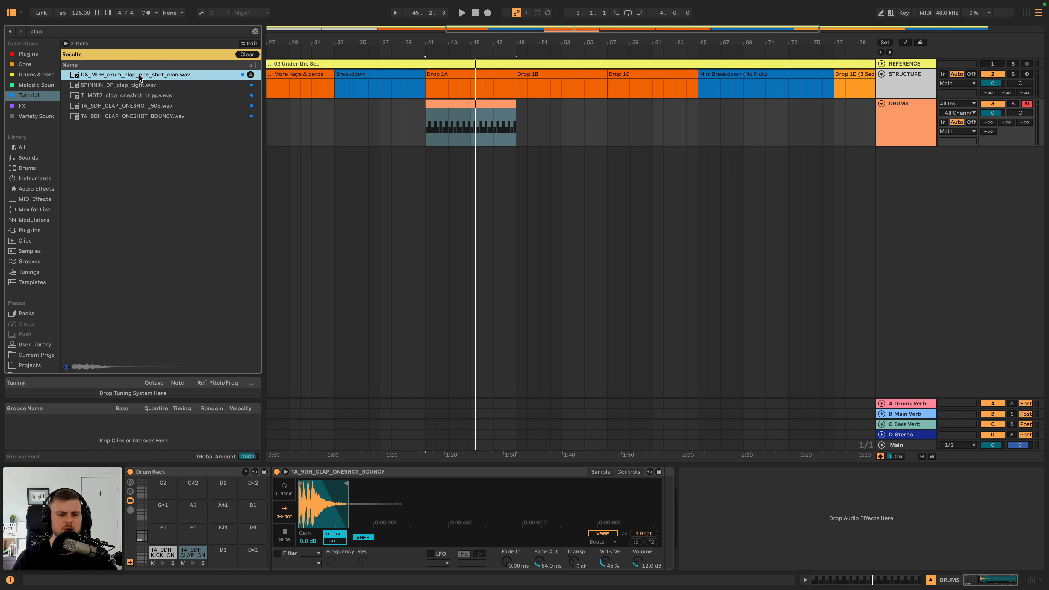
left_click_drag(227, 559, 227, 560)
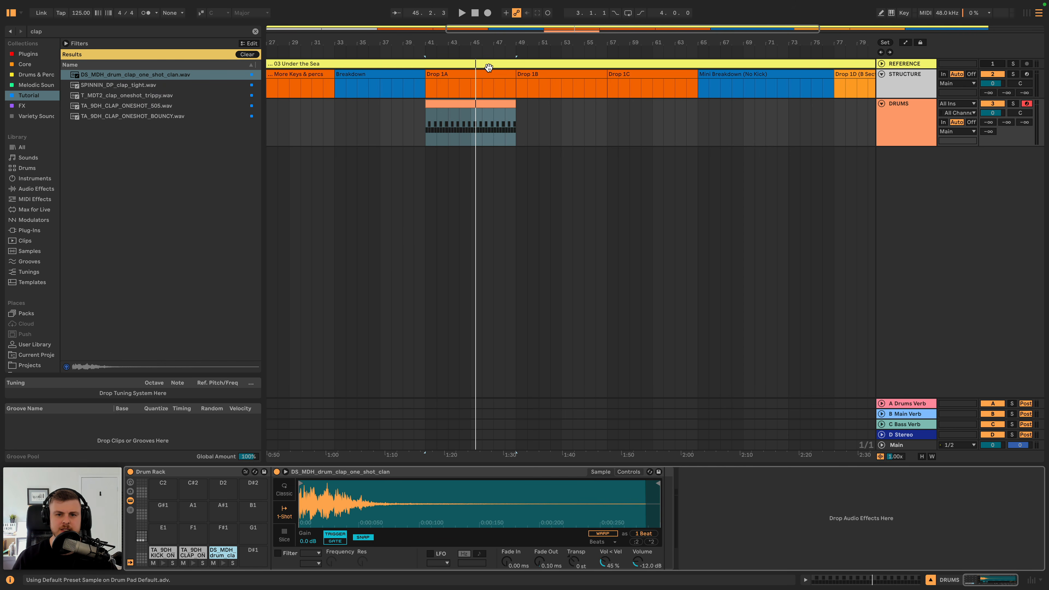
- Draw notes for the second clap on beats 2 and 4 of the DRUMS clip's first bar
double_click(467, 103)
double_click(427, 494)
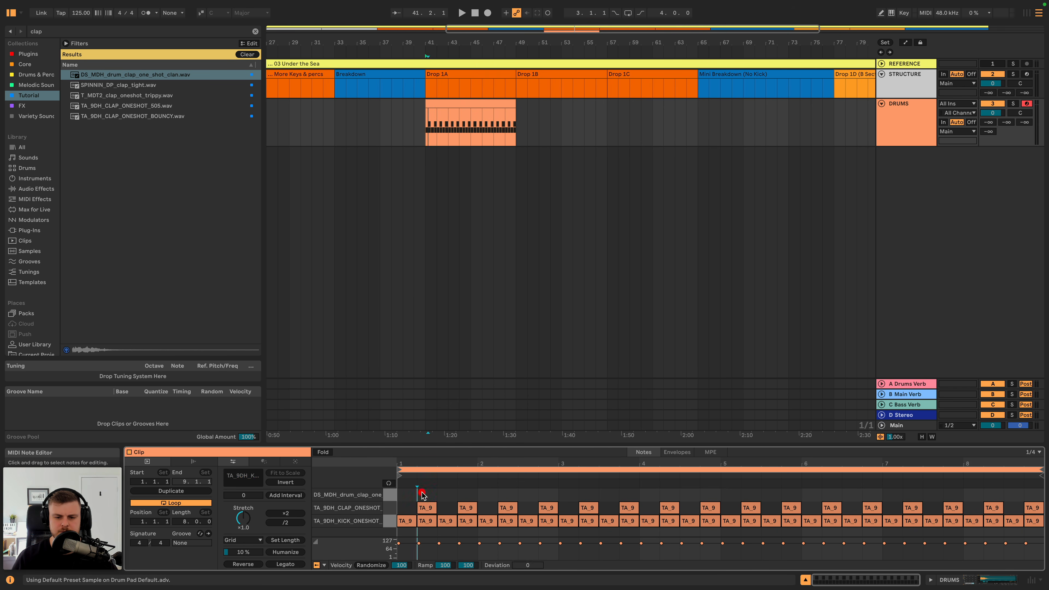
double_click(461, 495)
- Duplicate the second clap's first bar across the remaining bars of the eight-bar clip
left_click_drag(480, 496, 401, 494)
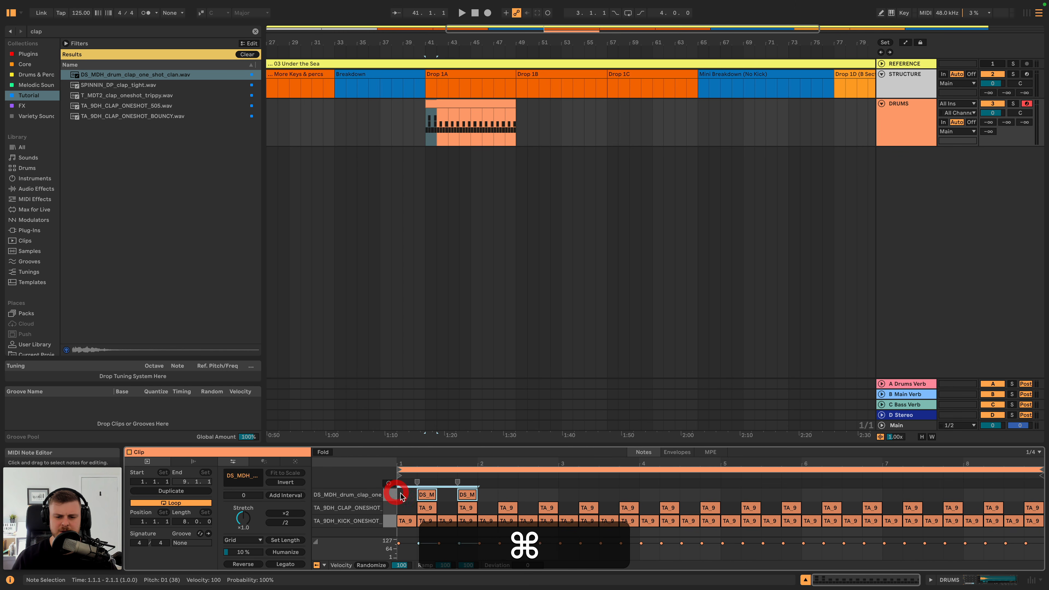
key("super+d")
key("super+d")
key("super+d")
key("super+d")
key("super+d")
key("super+d")
key("super+d")
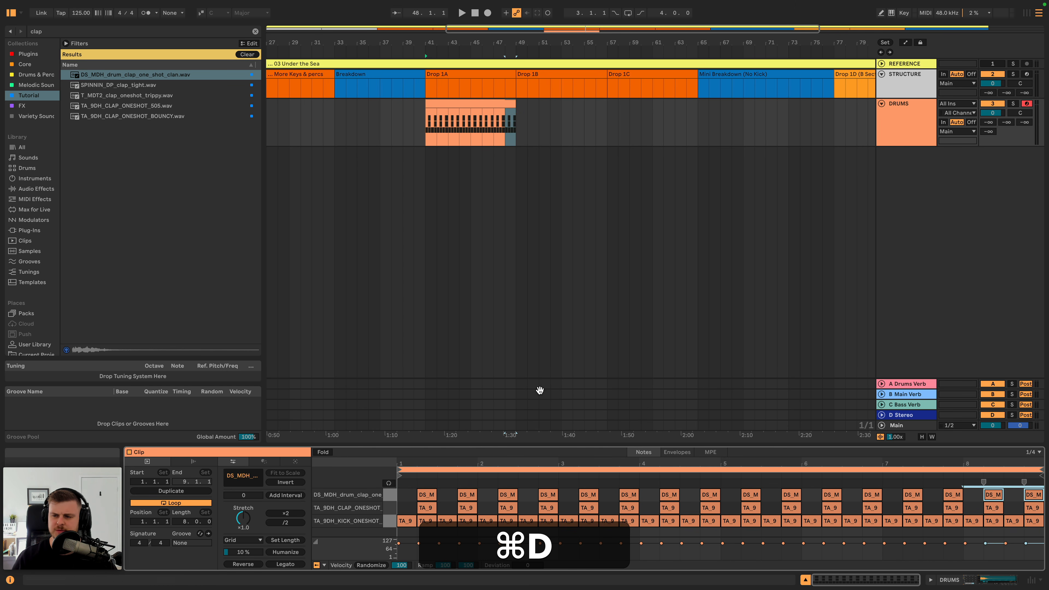
- Play the layered claps and balance them, setting TA_9DH_CLAP_ONESHOT_BOUNCY's Volume to -14.3 dB and the DS_MDH clap's Volume to -16.0 dB
left_click(893, 126)
key("space")
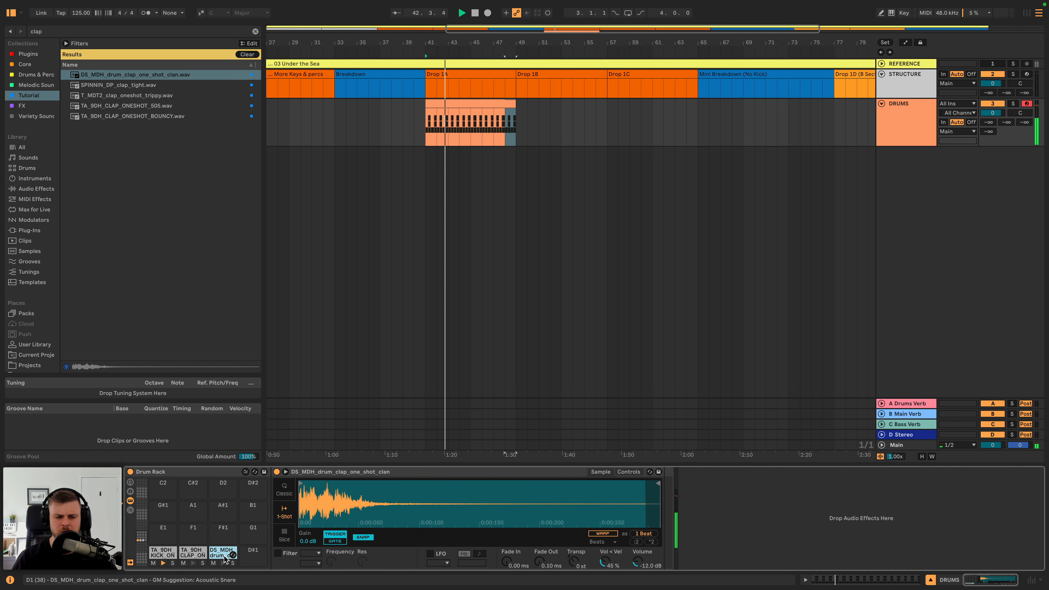
key("space")
left_click(205, 554)
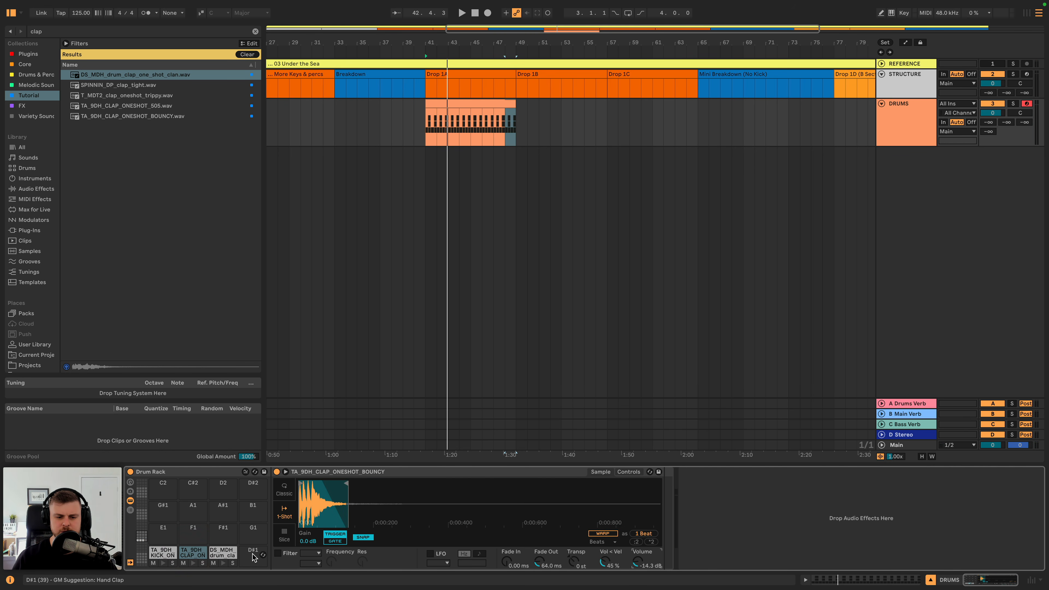
left_click(226, 554)
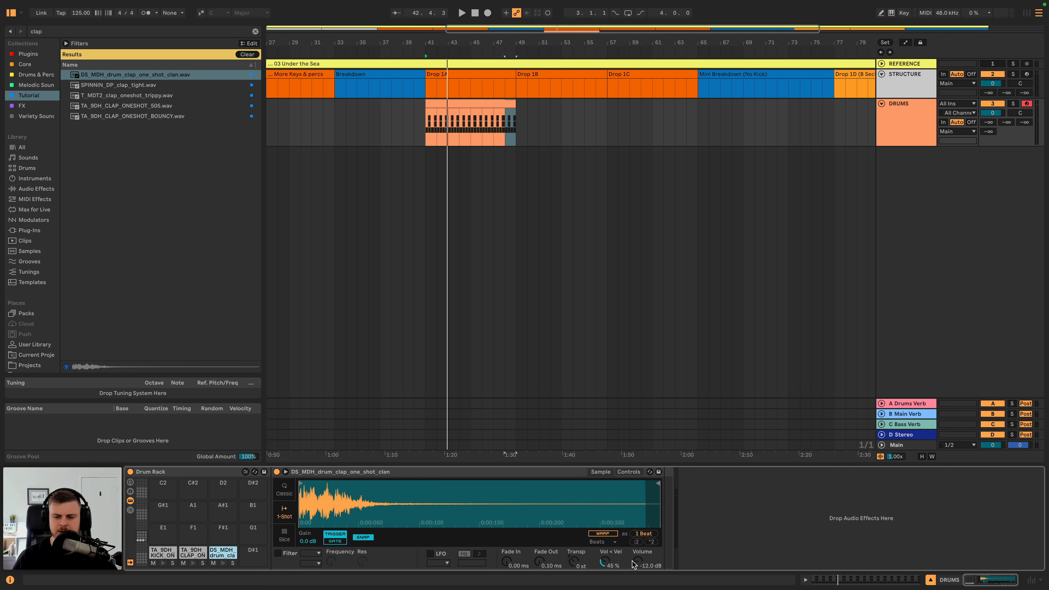
key("space")
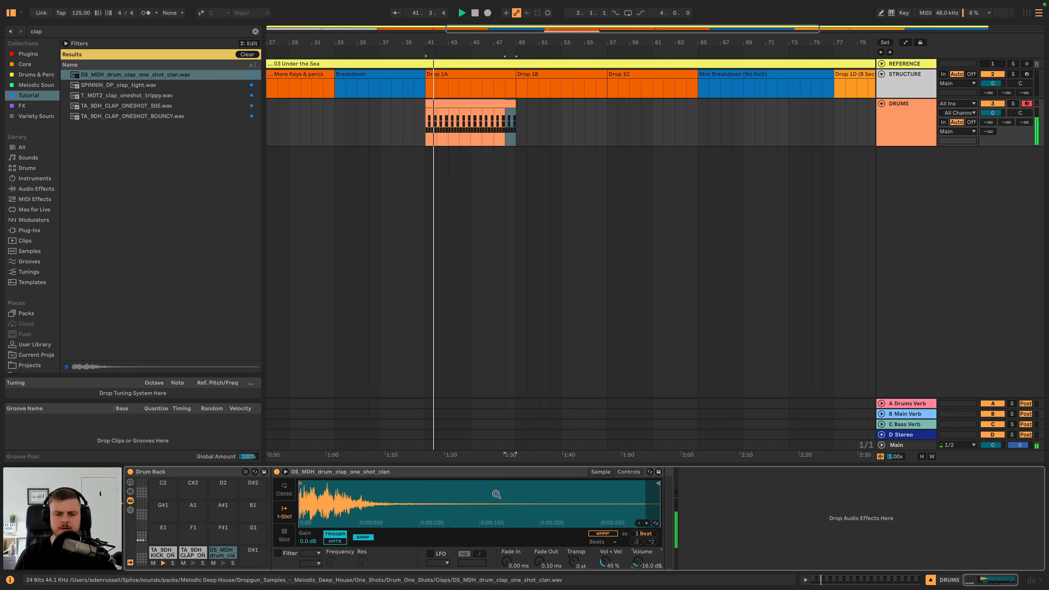
key("space")
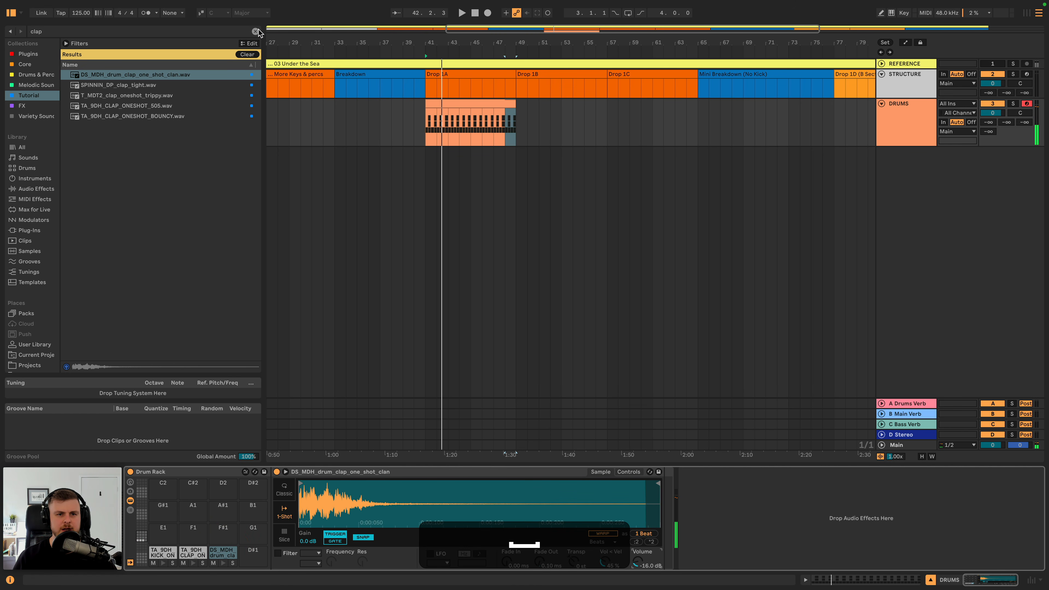
- Search the Tutorial collection for "hat" and audition the three TA_9DH hat samples
left_click(256, 32)
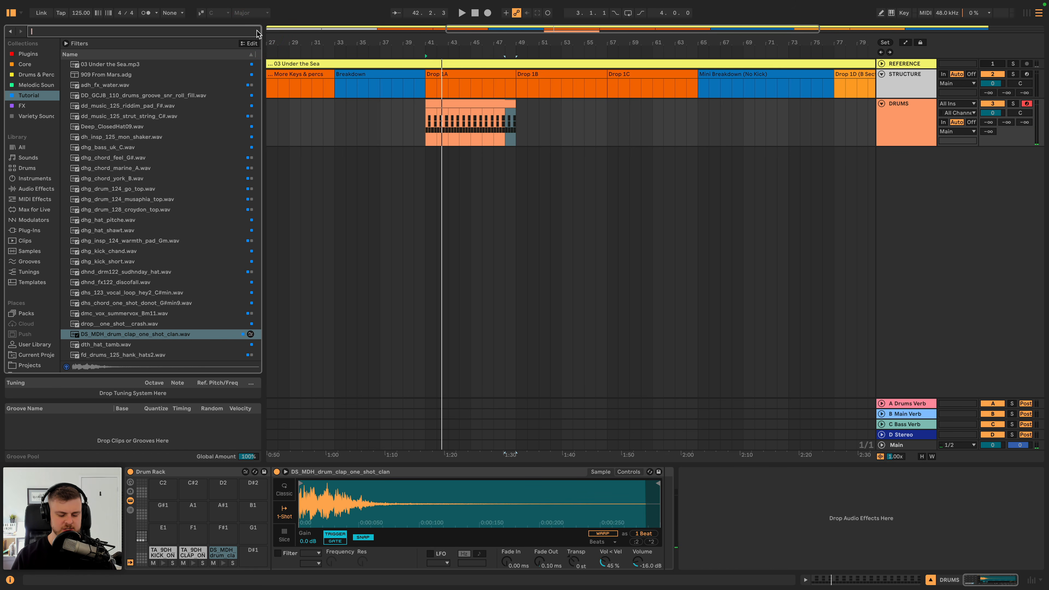
type("hat")
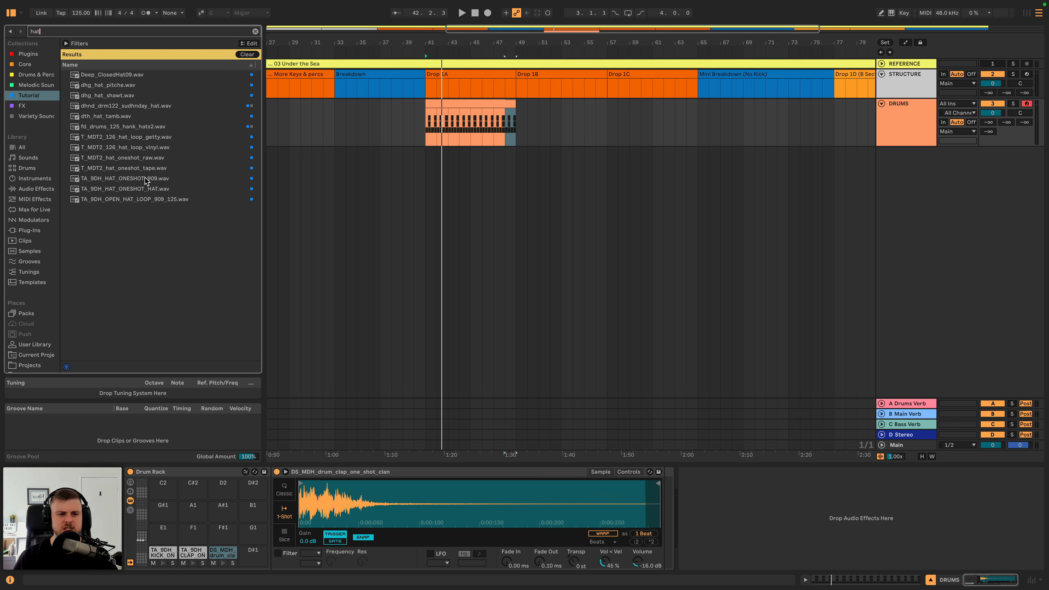
left_click(147, 199)
key("Up")
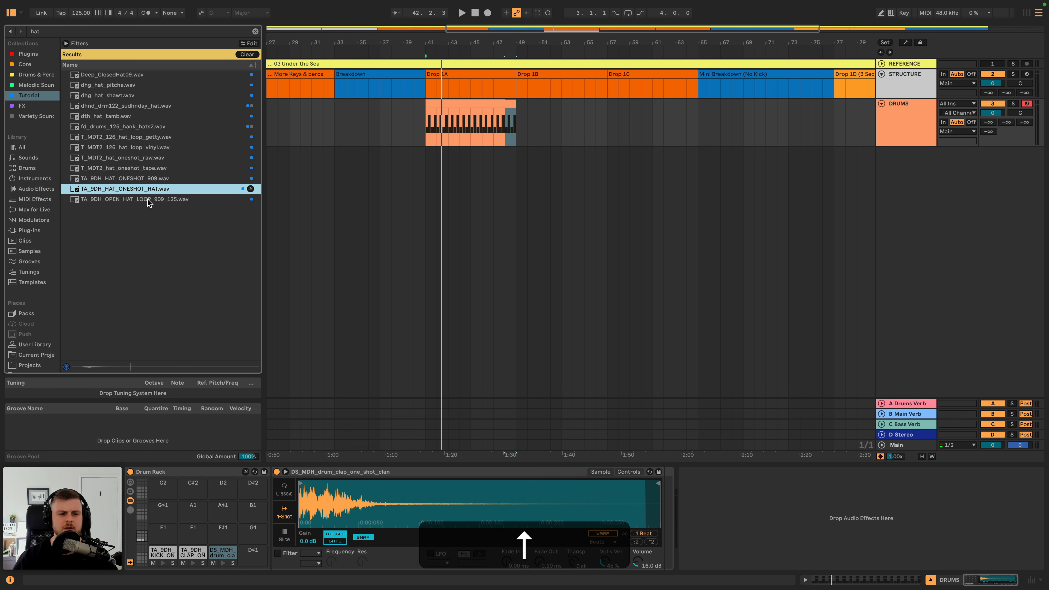
key("Up")
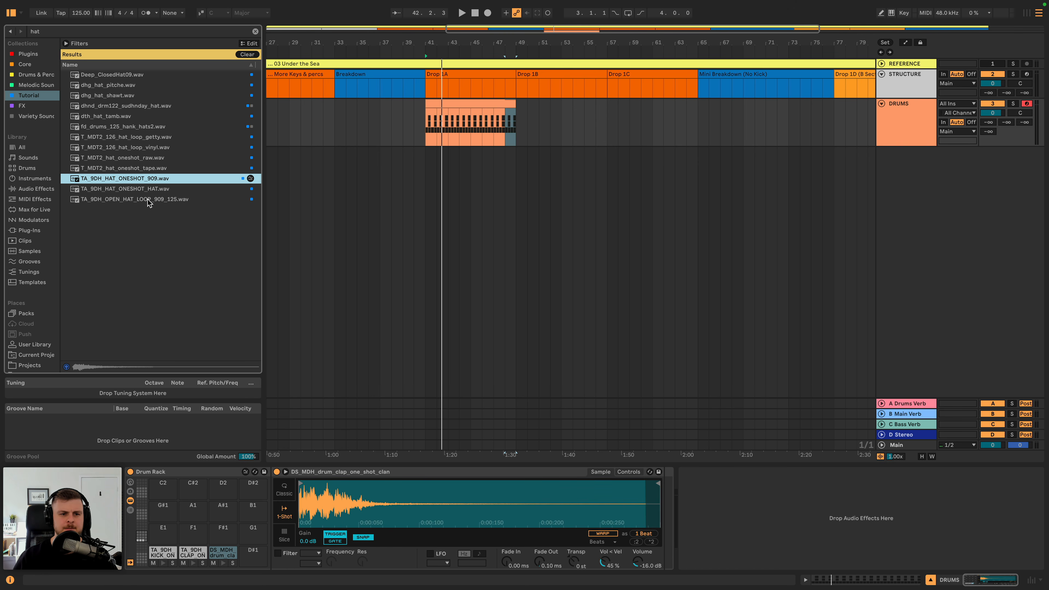
- Try TA_9DH_HAT_ONESHOT_909.wav on the D#1 pad with its sample end shortened and Fade Out set to 176 ms
left_click_drag(140, 179, 255, 564)
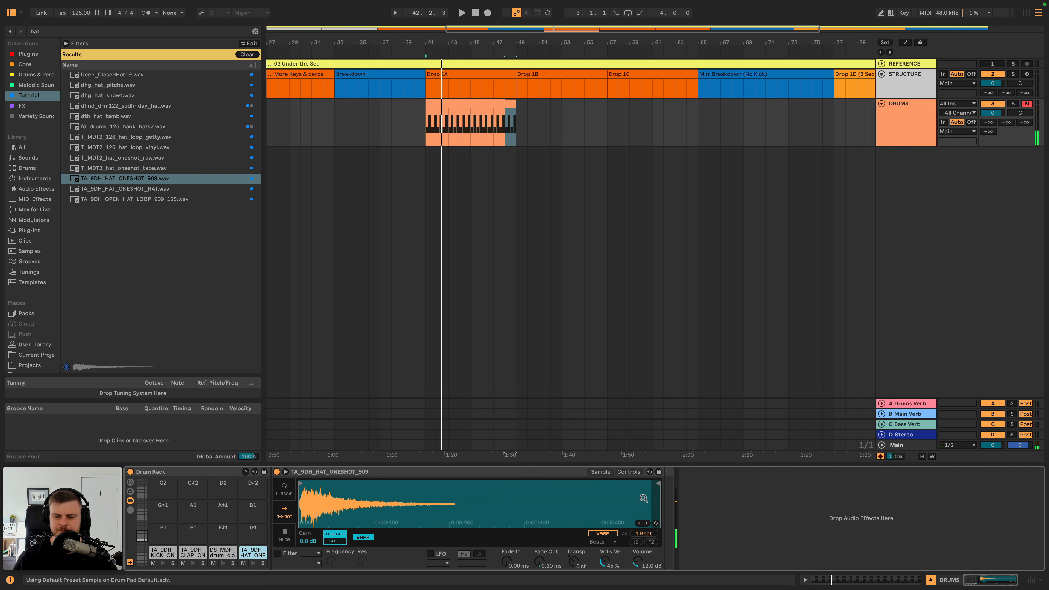
left_click_drag(655, 484, 358, 483)
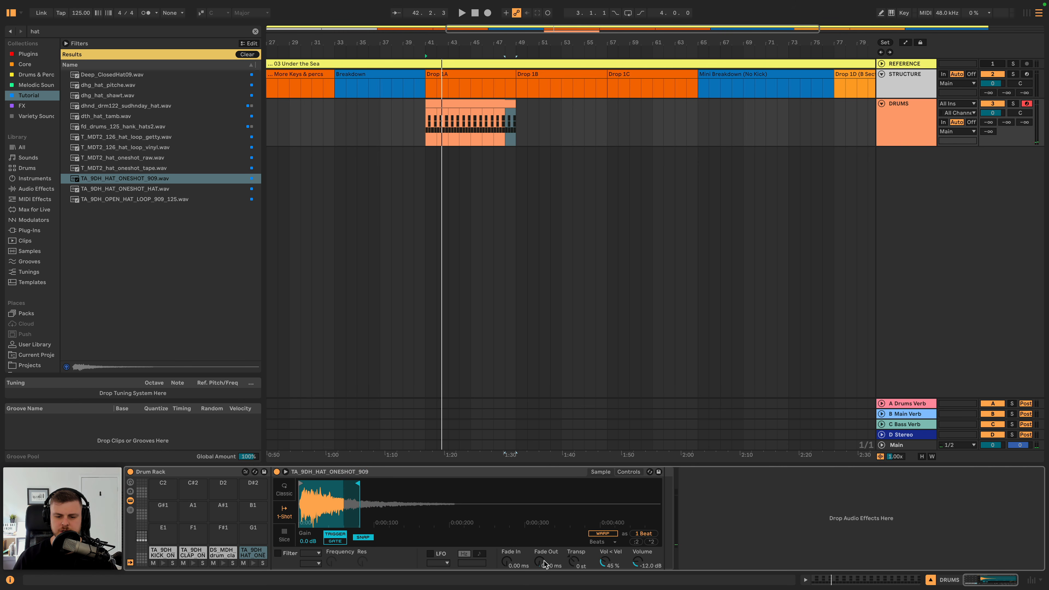
left_click_drag(545, 564, 545, 550)
key("space")
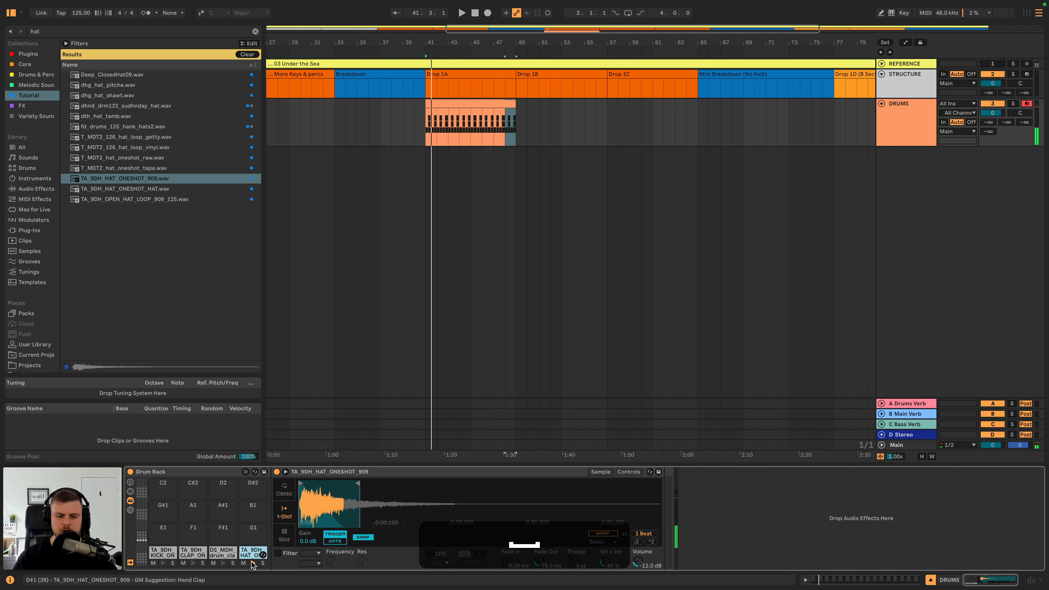
left_click_drag(358, 485, 393, 487)
key("space")
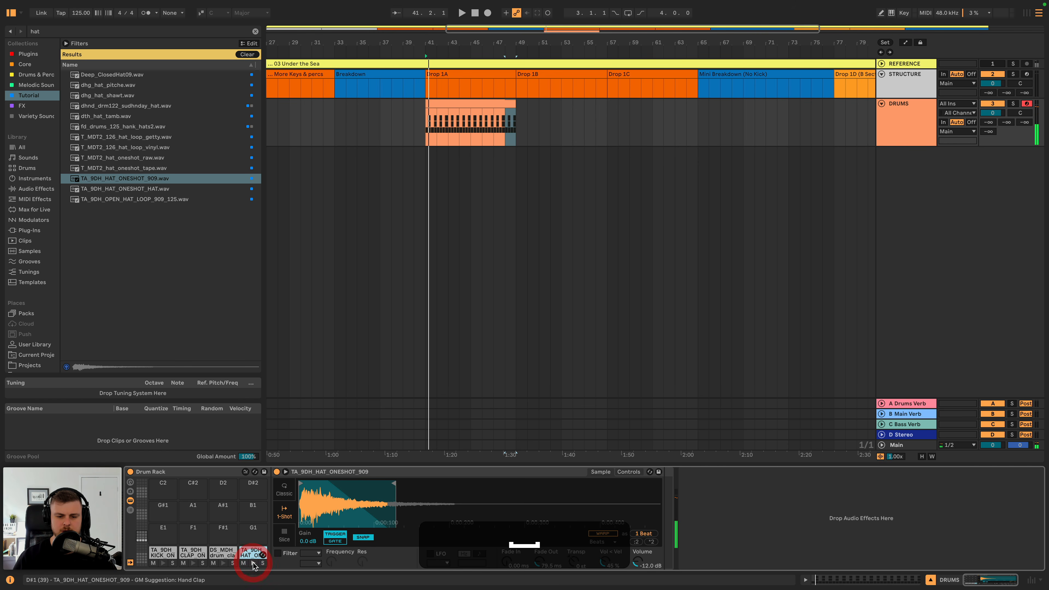
left_click_drag(536, 563, 535, 546)
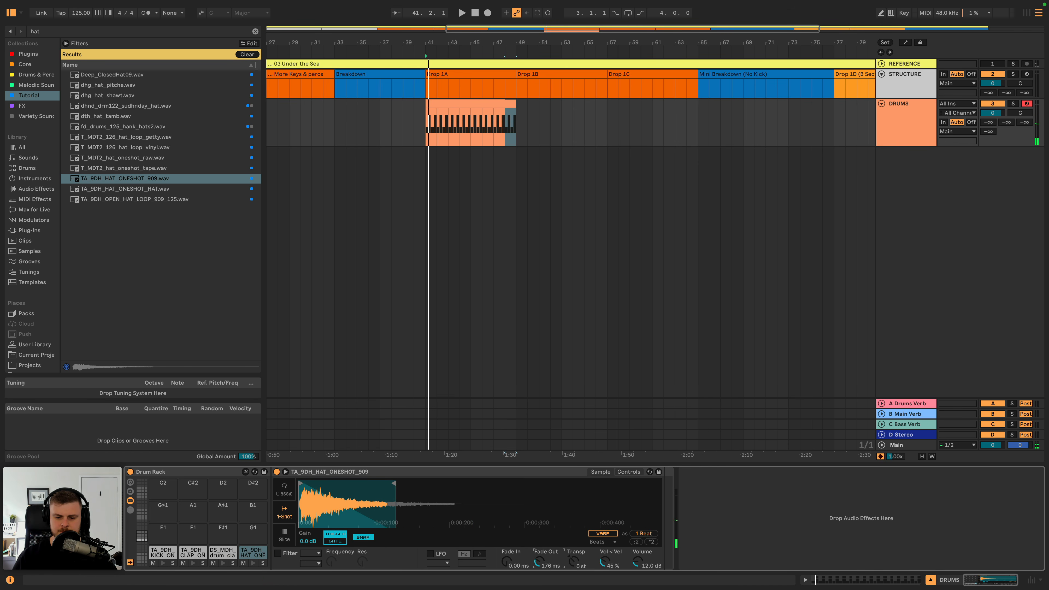
left_click(251, 563)
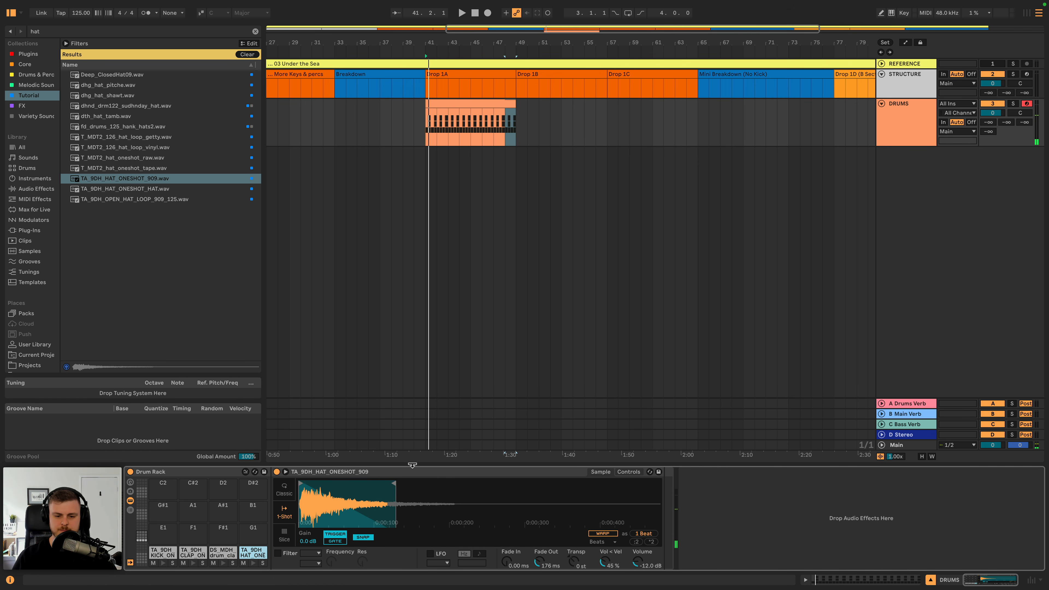
- Audition the T_MDT2 one-shot hats and replace the D#1 pad's sample with T_MDT2_hat_oneshot_tape.wav
left_click(135, 159)
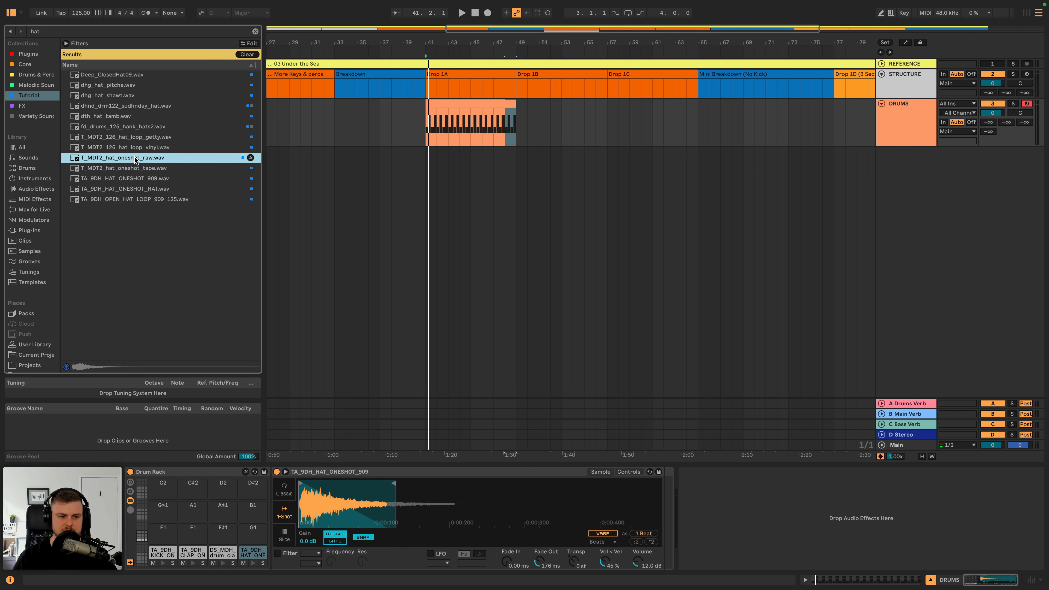
key("Down")
left_click_drag(130, 170, 254, 565)
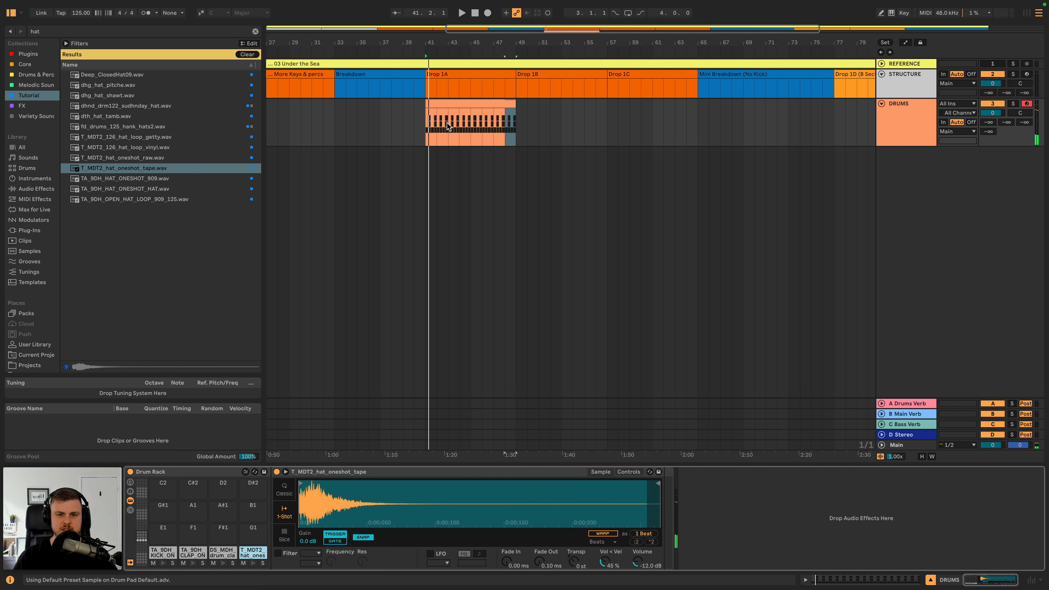
- Set the DRUMS clip's grid to 1/8 and draw hats on the four offbeats of the first bar
double_click(447, 107)
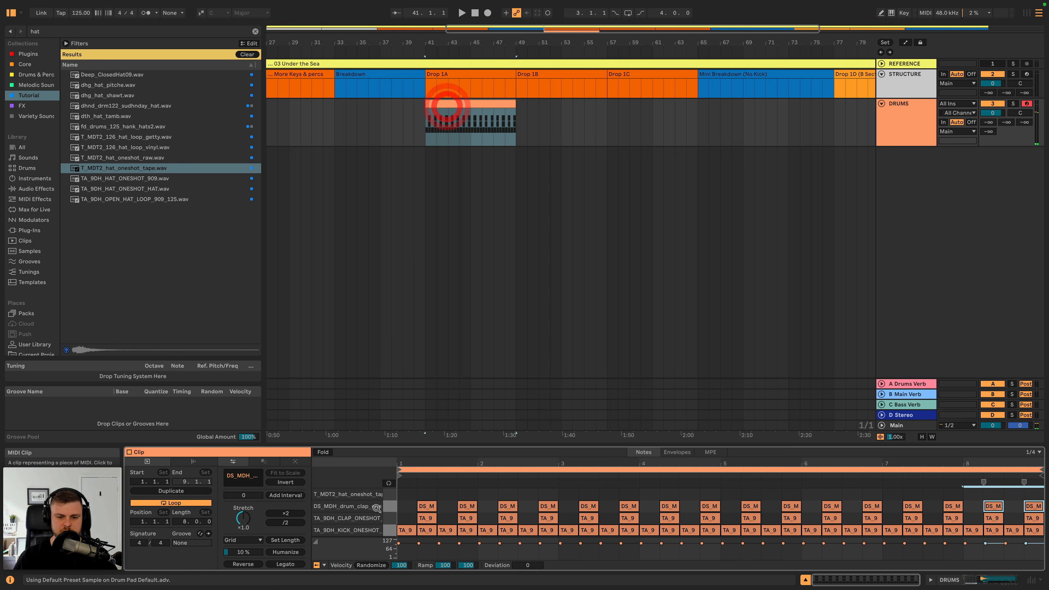
right_click(409, 494)
left_click(453, 417)
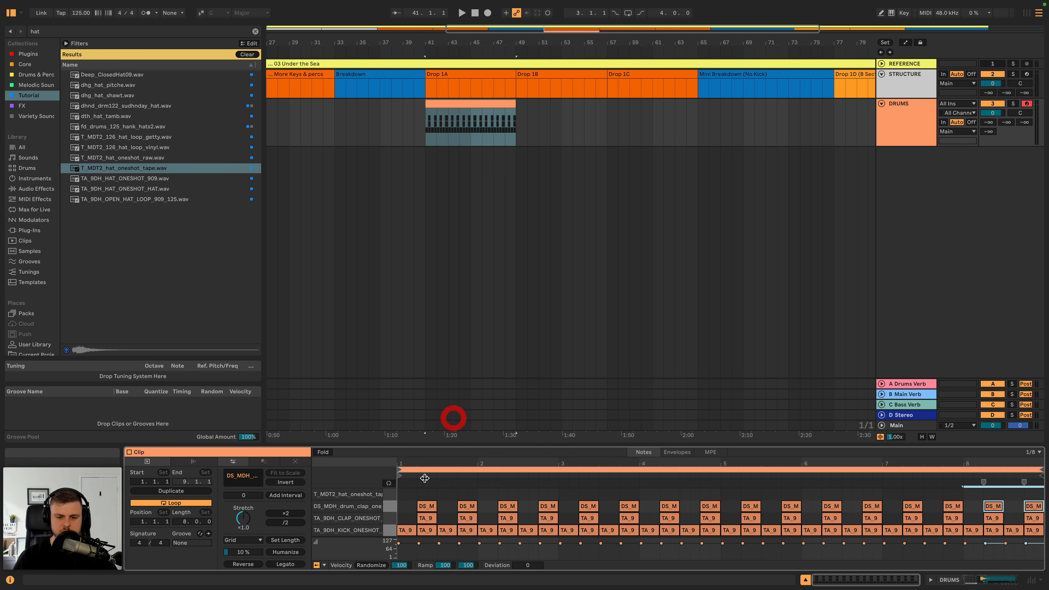
double_click(413, 494)
double_click(432, 494)
double_click(447, 495)
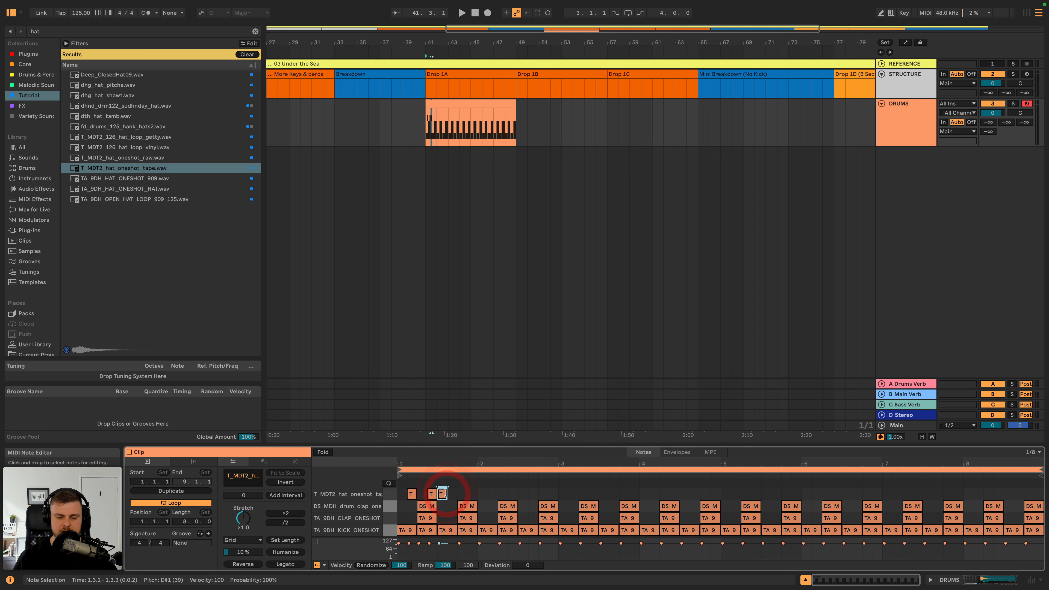
left_click_drag(454, 496, 459, 496)
double_click(473, 494)
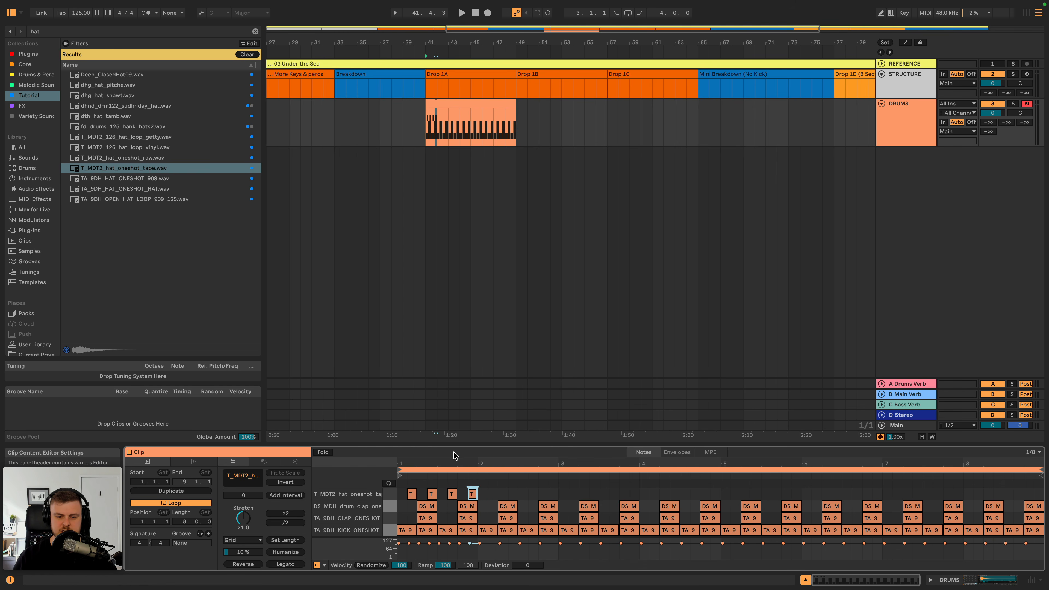
- Enlarge the note editor and duplicate the first bar of offbeat hats across the remaining bars of the eight-bar clip
left_click_drag(453, 439, 362, 258)
left_click(326, 315)
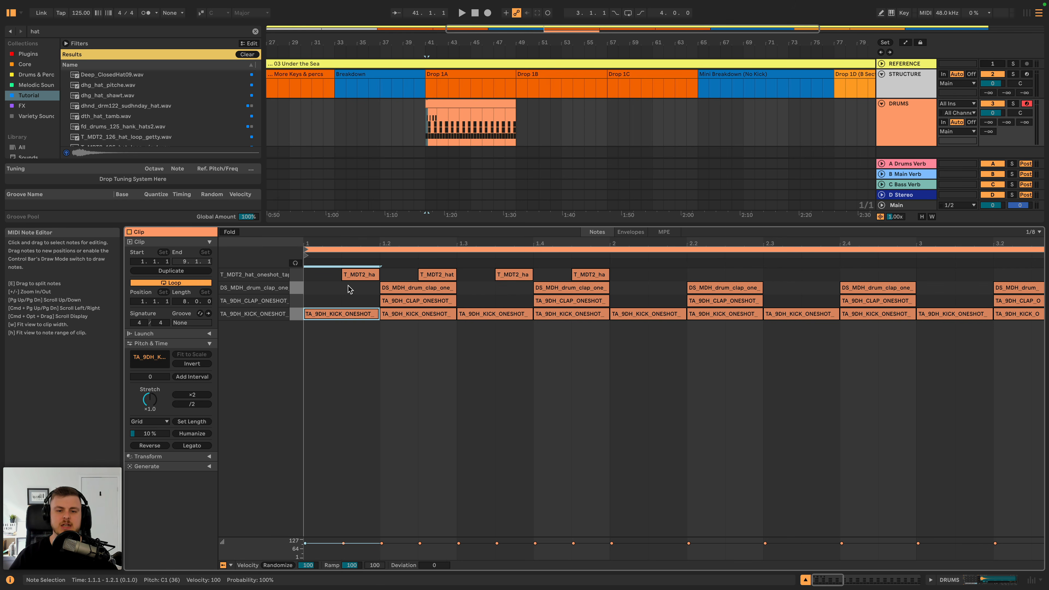
left_click(603, 275)
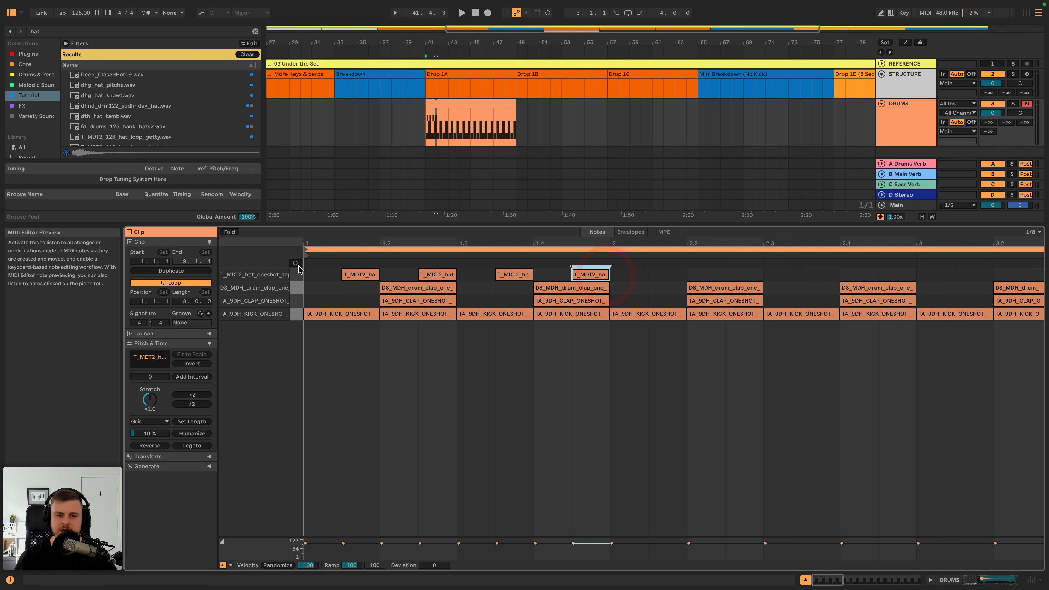
left_click(306, 276, "shift")
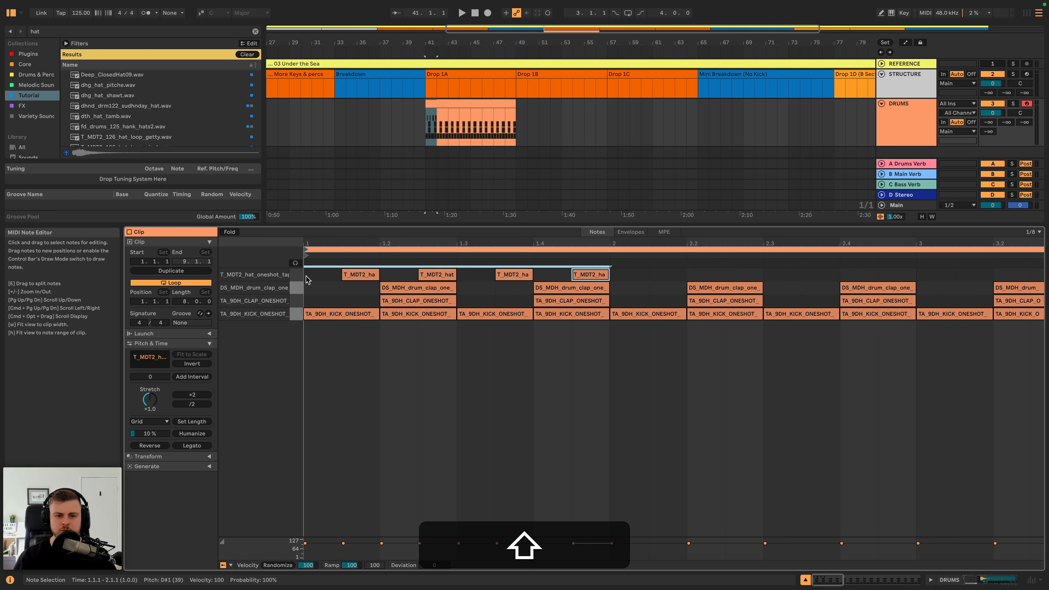
left_click_drag(306, 276, 598, 274)
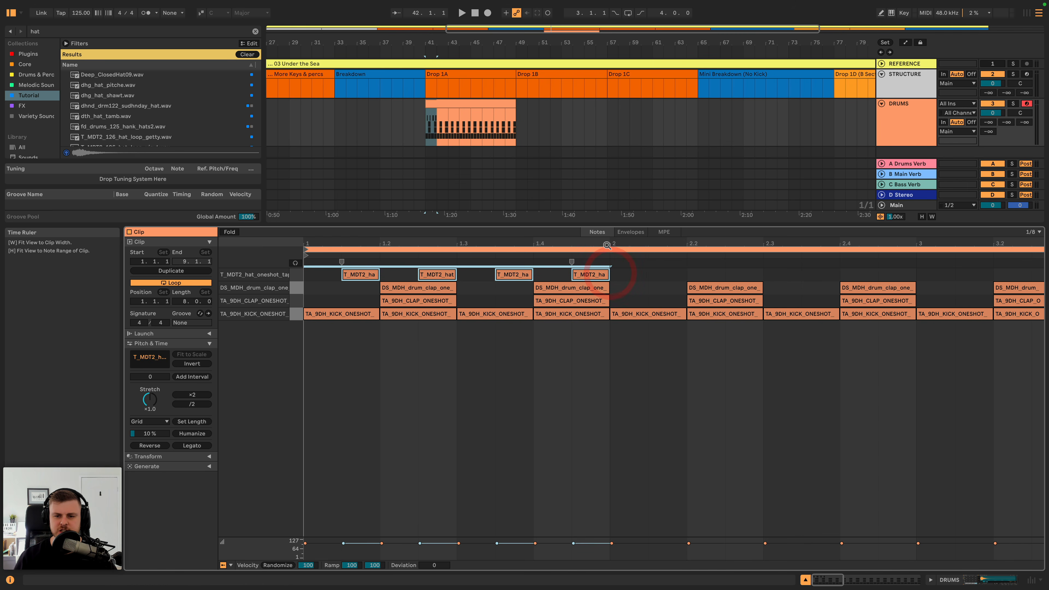
key("w")
key("super+d")
key("super+d")
key("super+d")
key("super+d")
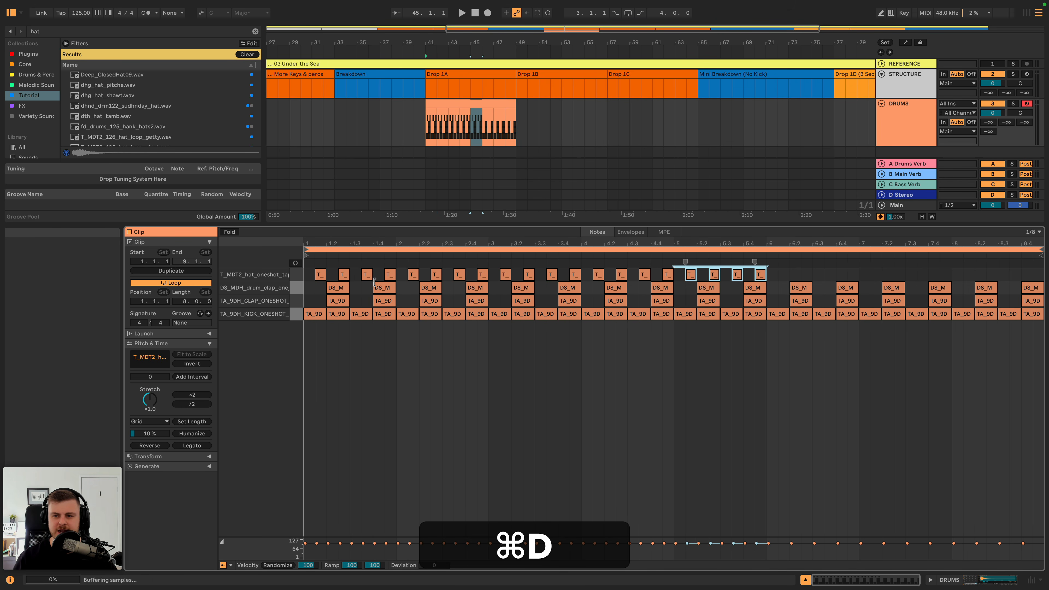
key("super+d")
key("super+d")
key("super+d")
- Play the drum pattern and lower the T_MDT2_hat_oneshot_tape pad's Volume to -16.6 dB
key("super+space")
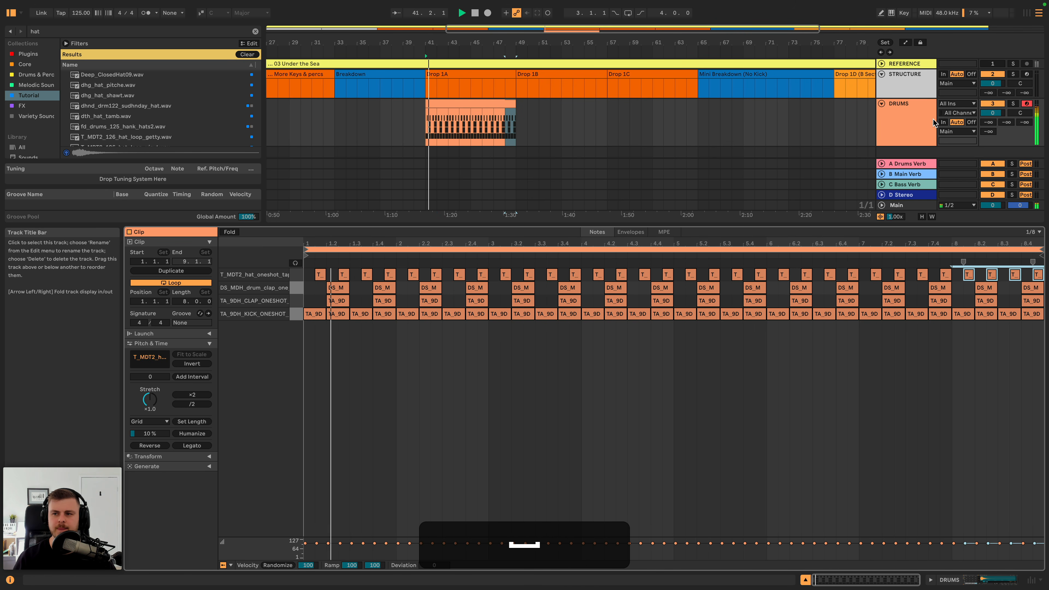
key("shift+Tab")
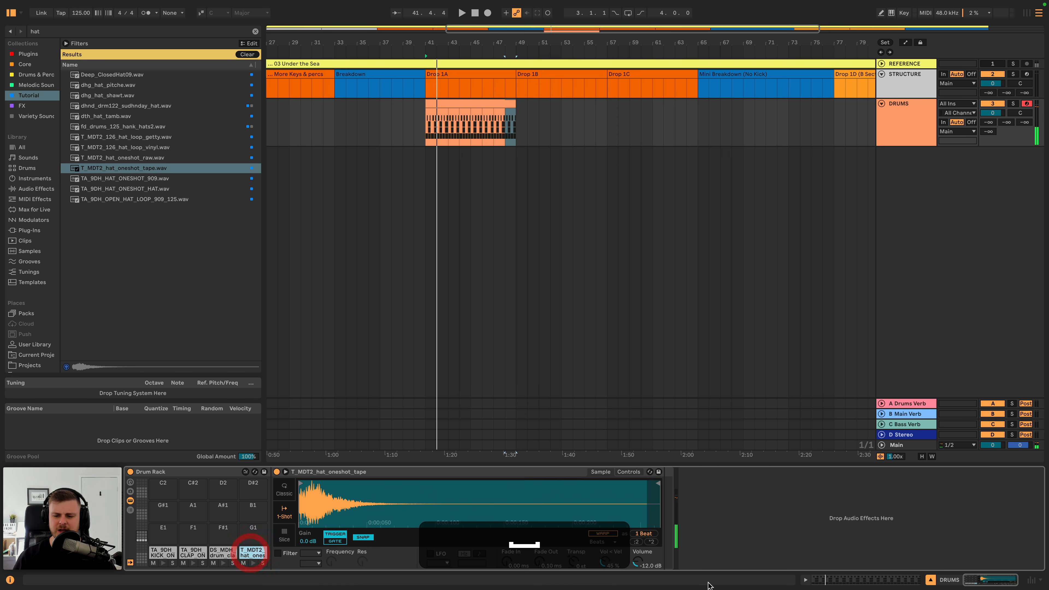
key("space")
left_click_drag(638, 562, 637, 576)
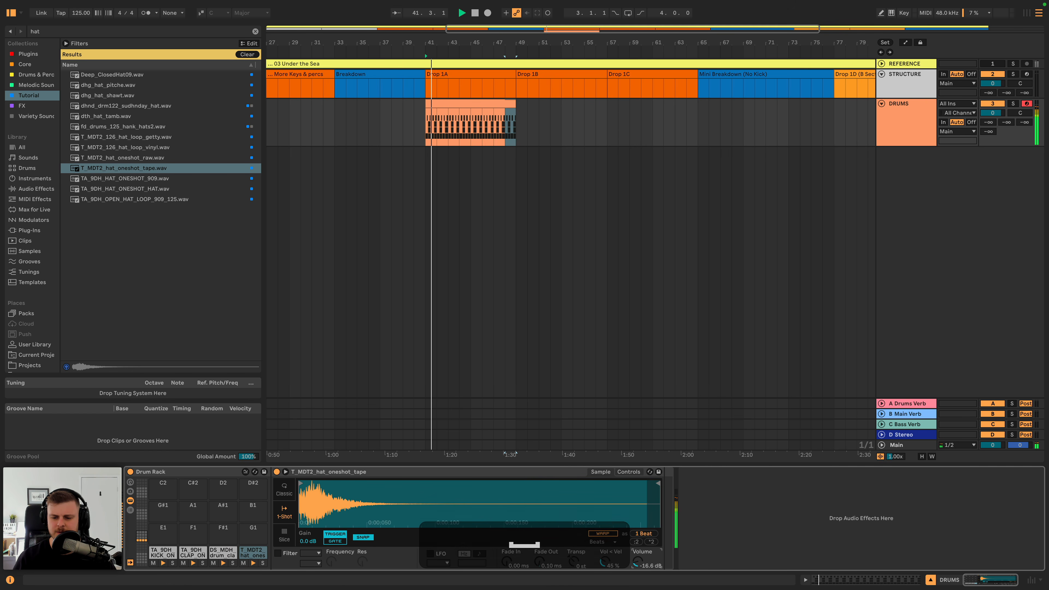
key("space")
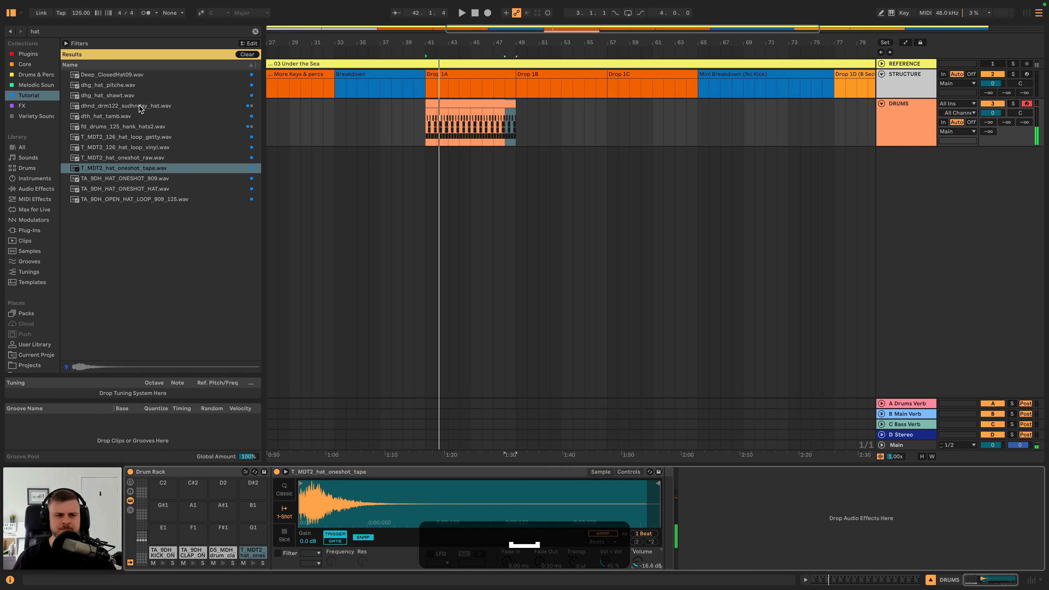
- Audition the first hat samples in the search results and load Deep_ClosedHat09.wav onto the Drum Rack's G1 pad
left_click(115, 76)
key("Down")
key("Down")
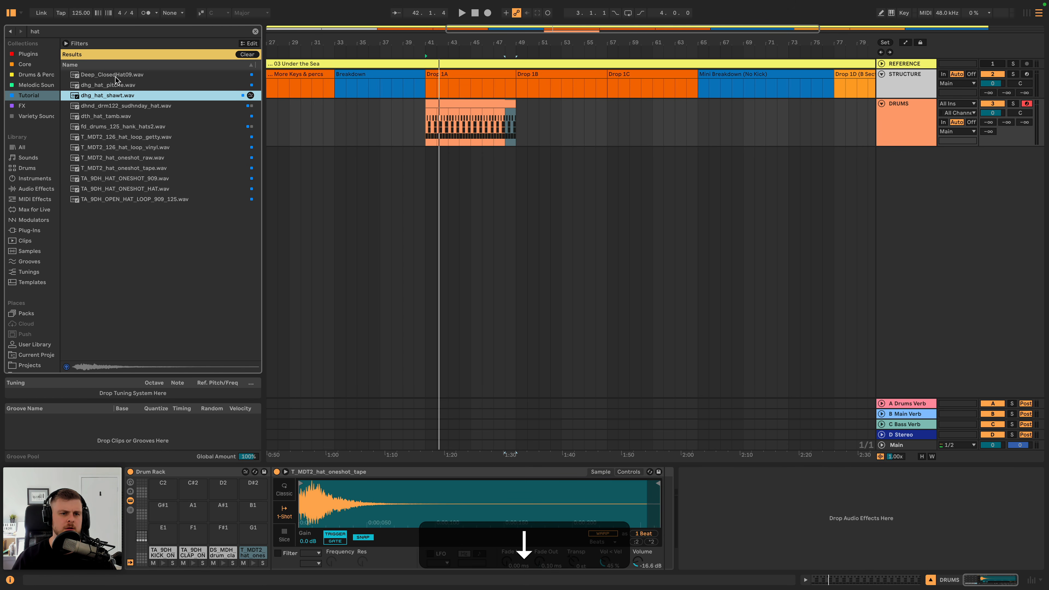
key("Up")
key("Up")
left_click_drag(116, 75, 252, 535)
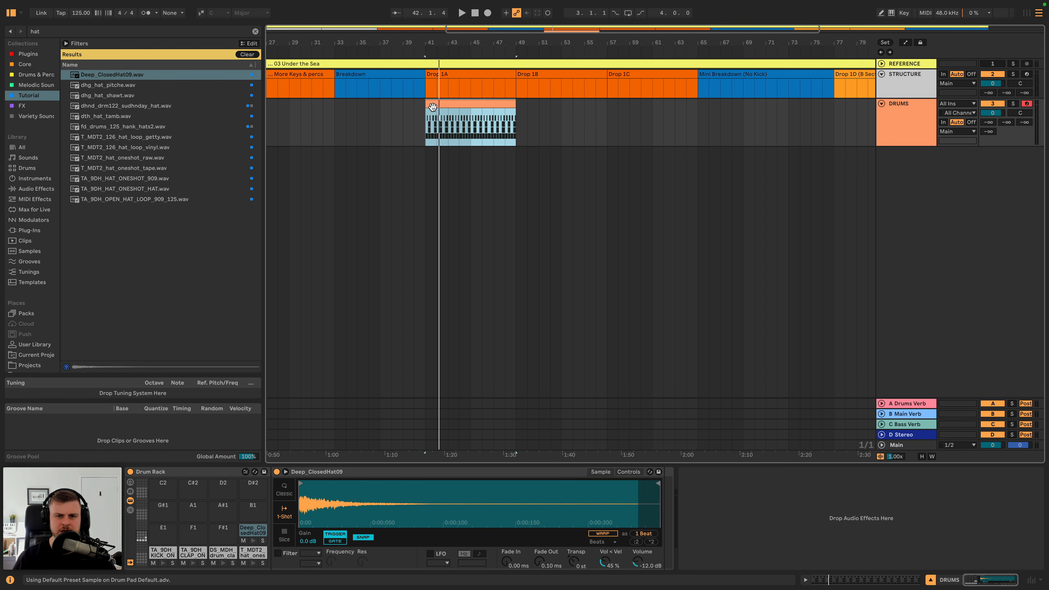
- Copy all T_MDT2_hat_oneshot_tape notes in the DRUMS clip onto the Deep_ClosedHat09 row at the same positions
double_click(431, 113)
left_click(299, 289)
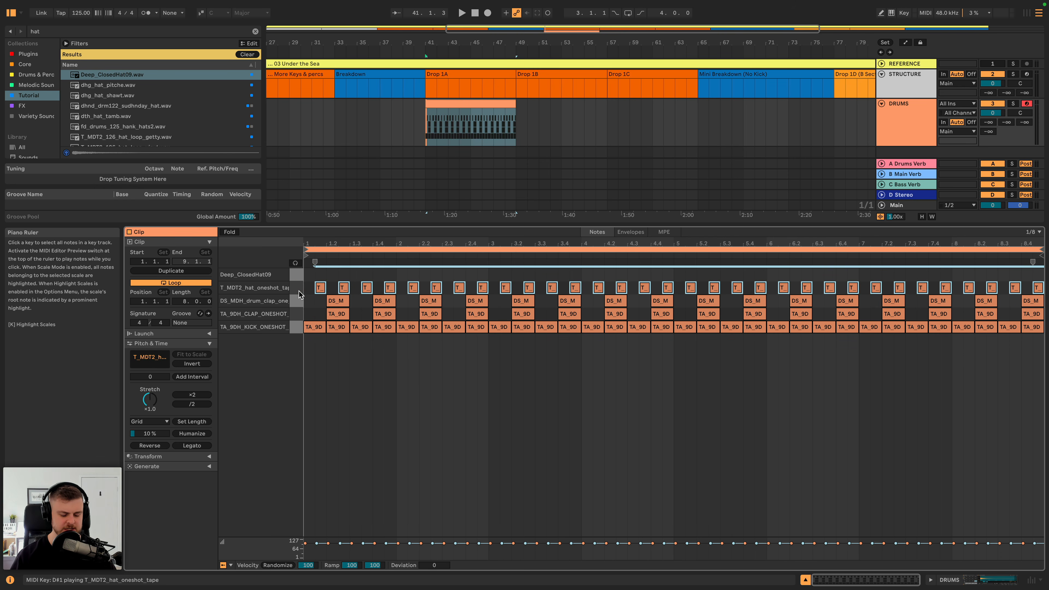
key("super+c")
key("super+v")
key("Up")
- Play the pattern with the Deep_ClosedHat09 pad muted and unmuted, and lower the pad's Volume to -13.1 dB
key("space")
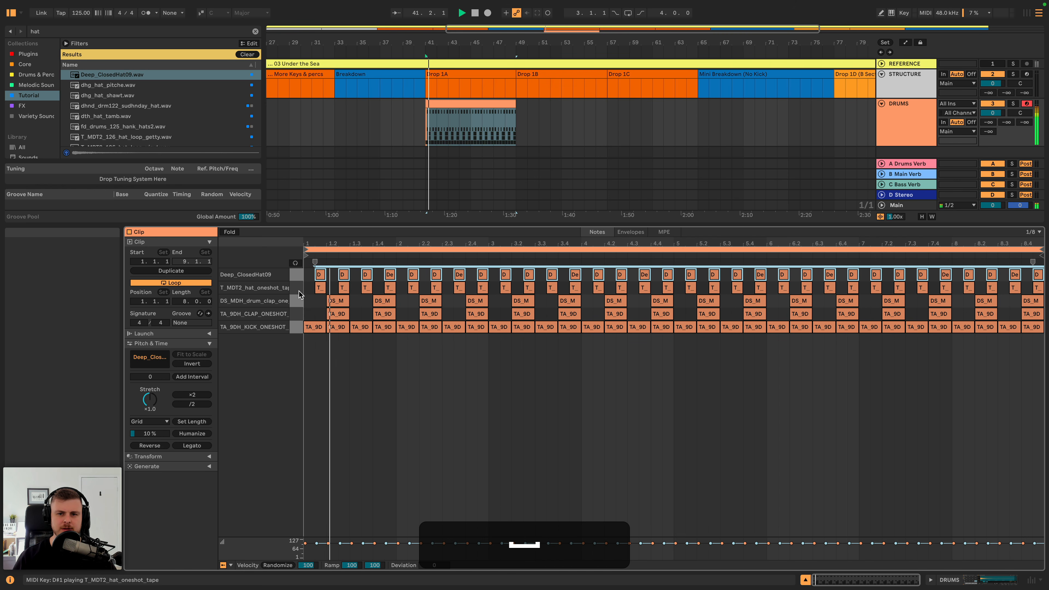
key("shift+Tab")
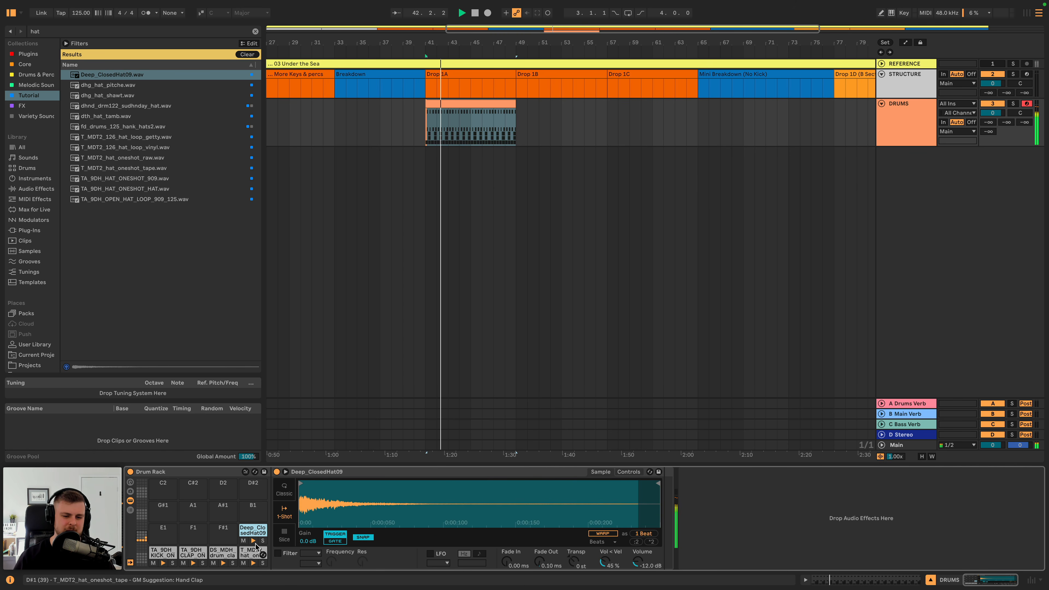
left_click(243, 541)
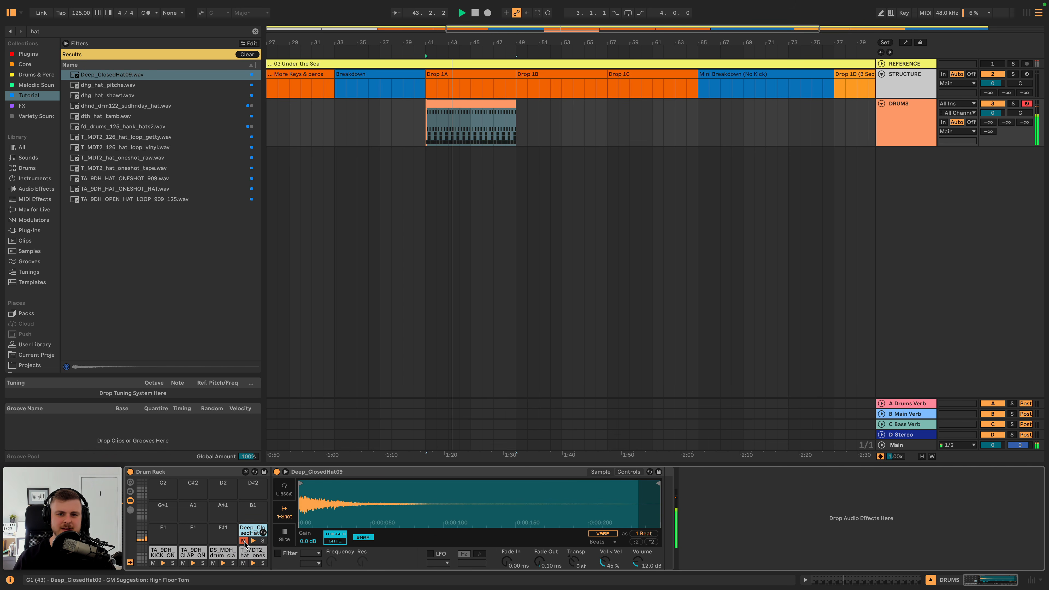
left_click(244, 541)
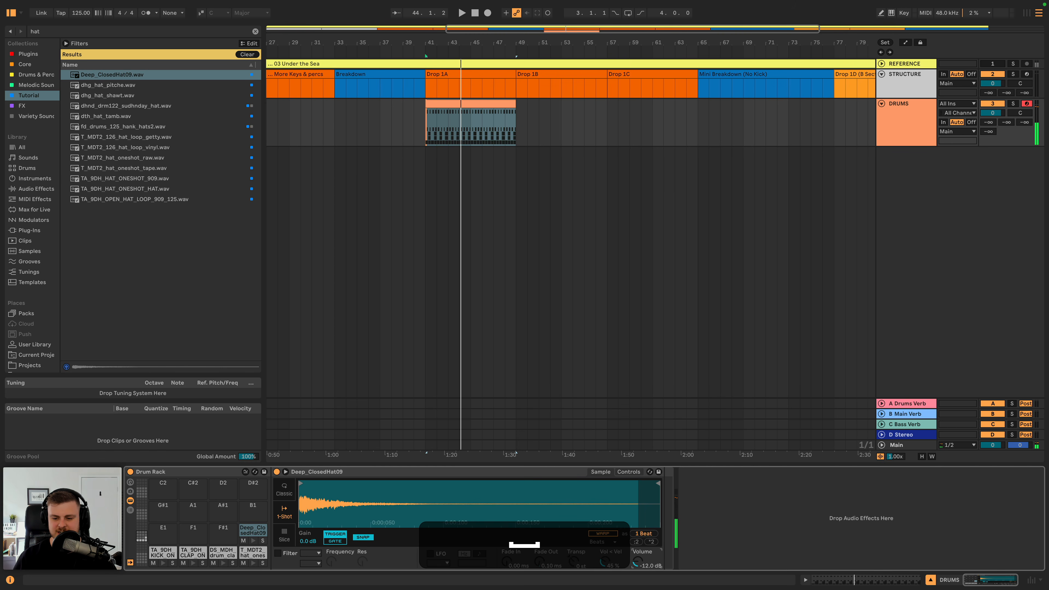
left_click_drag(637, 562, 637, 564)
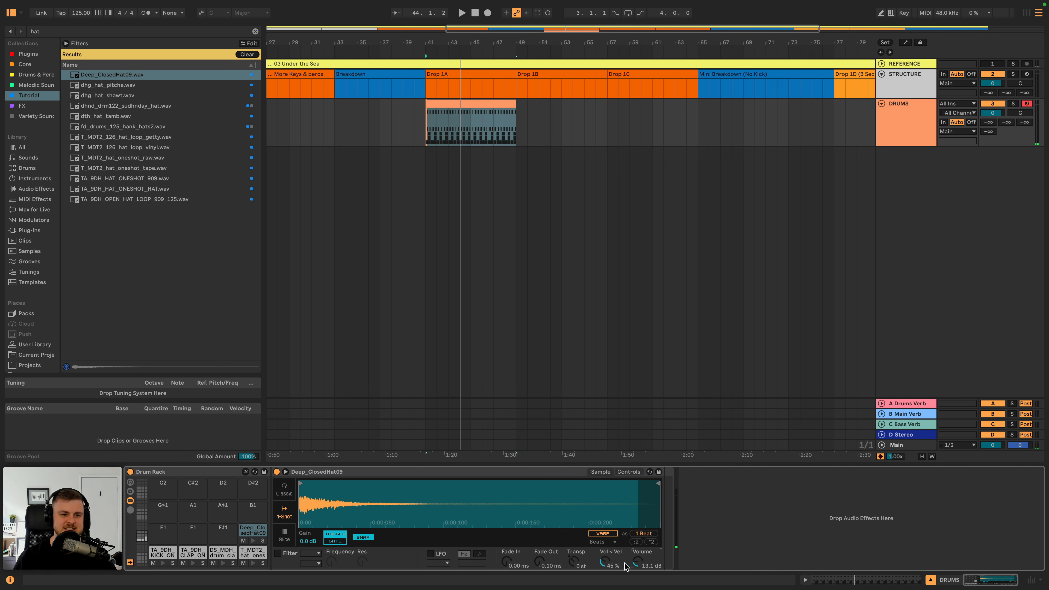
key("space")
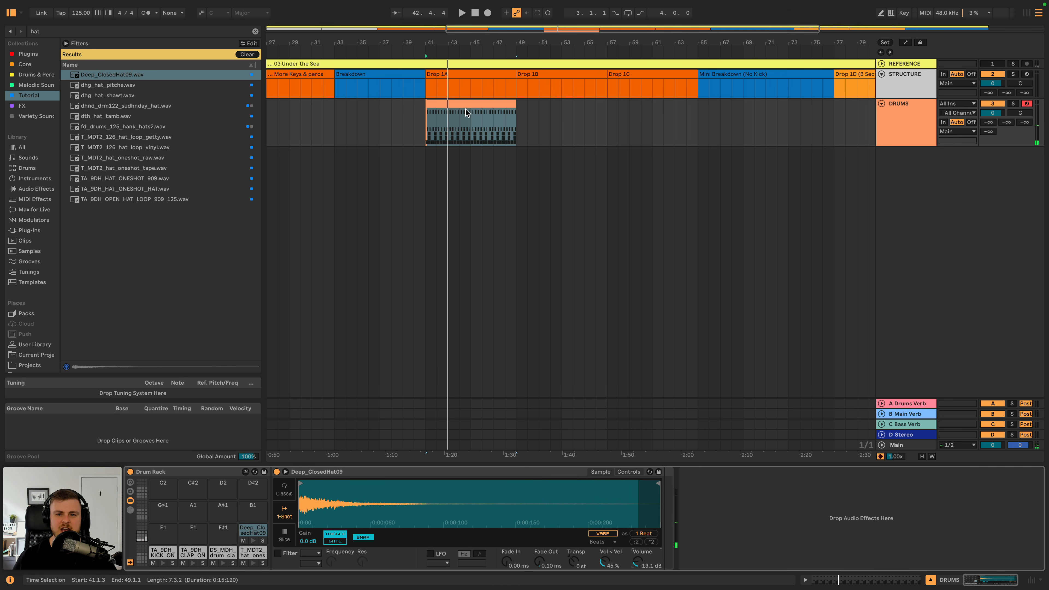
double_click(458, 103)
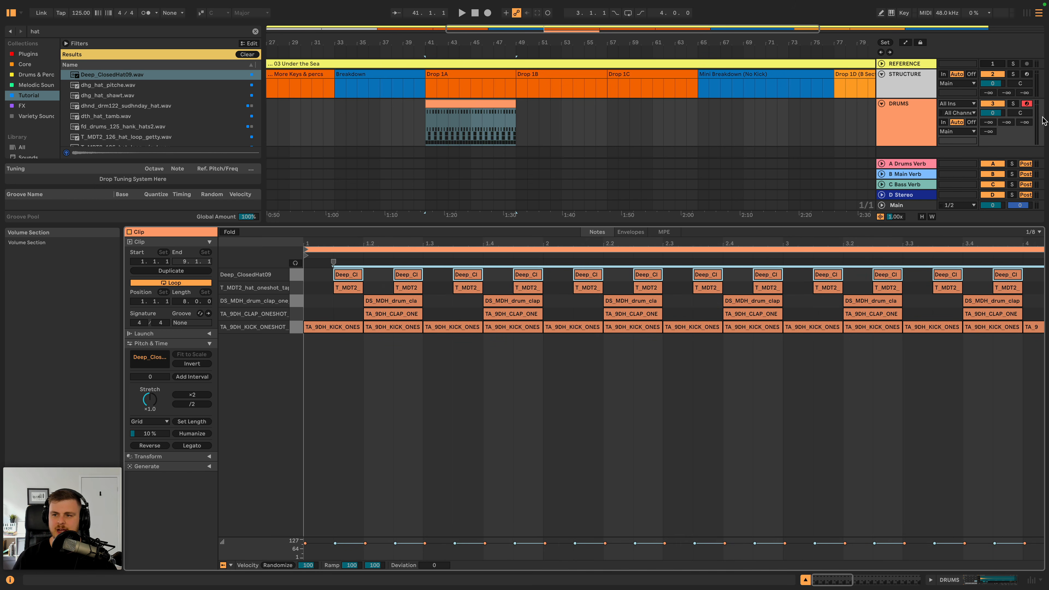
left_click(869, 112)
left_click(898, 111)
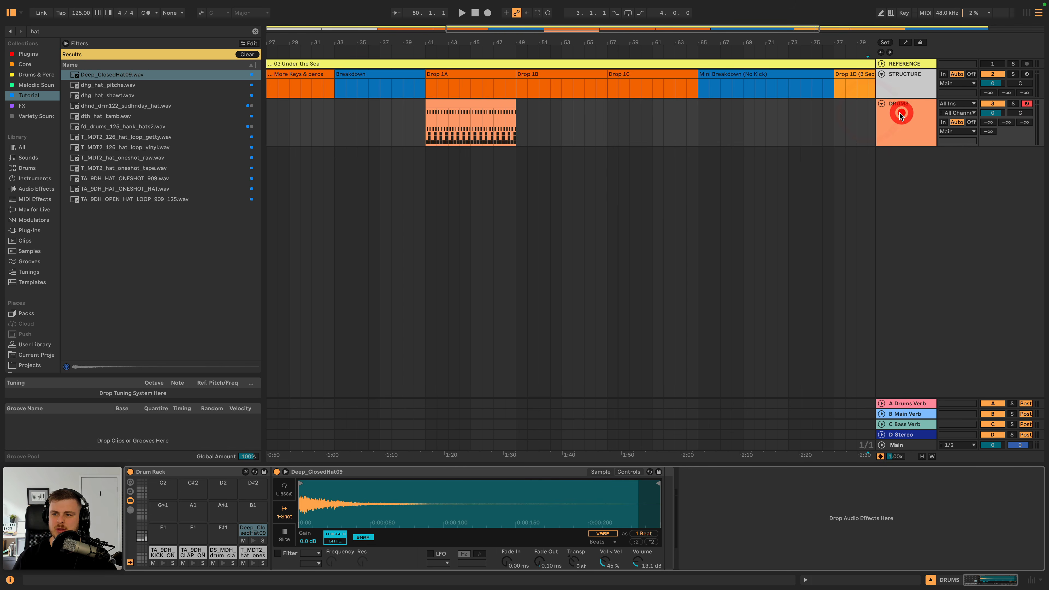
- Audition the hat samples from dhg_hat_pitche.wav down to TA_9DH_HAT_ONESHOT_HAT.wav
left_click(132, 86)
key("Down")
key("Down")
key("Down")
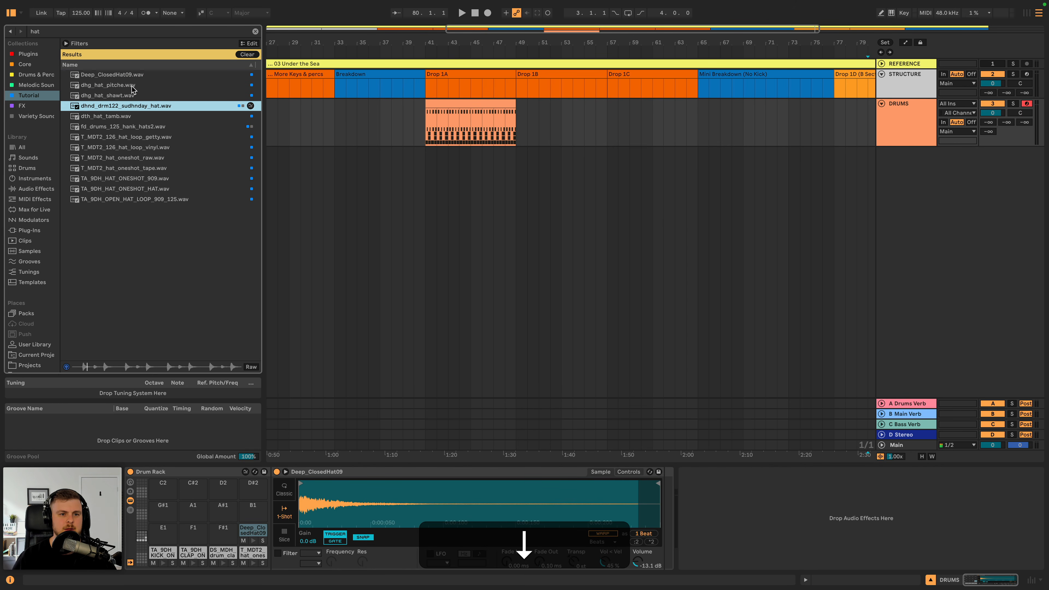
key("Down")
key("Down")
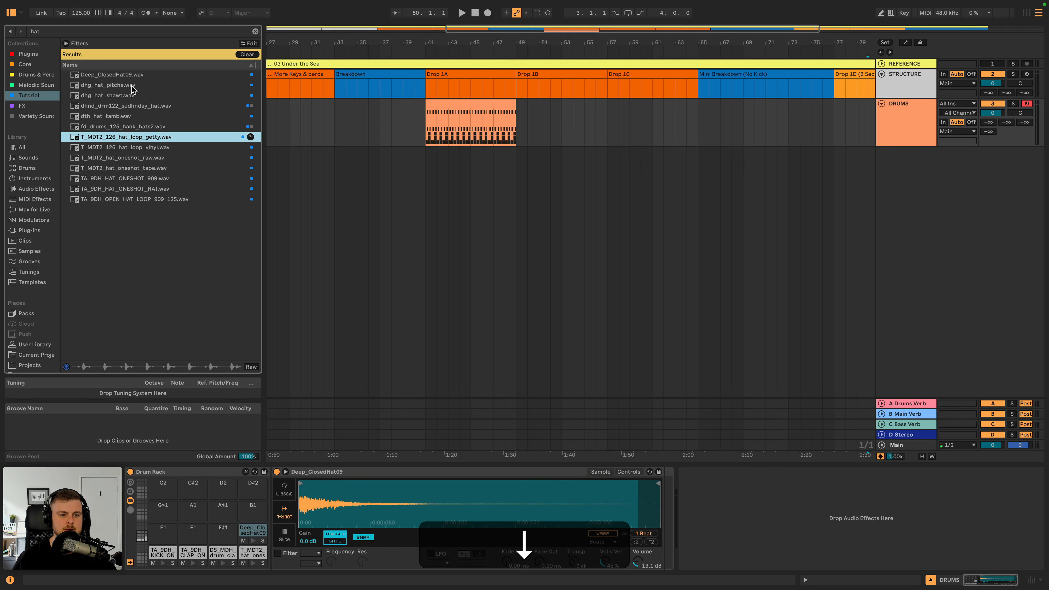
key("Down")
key("Down")
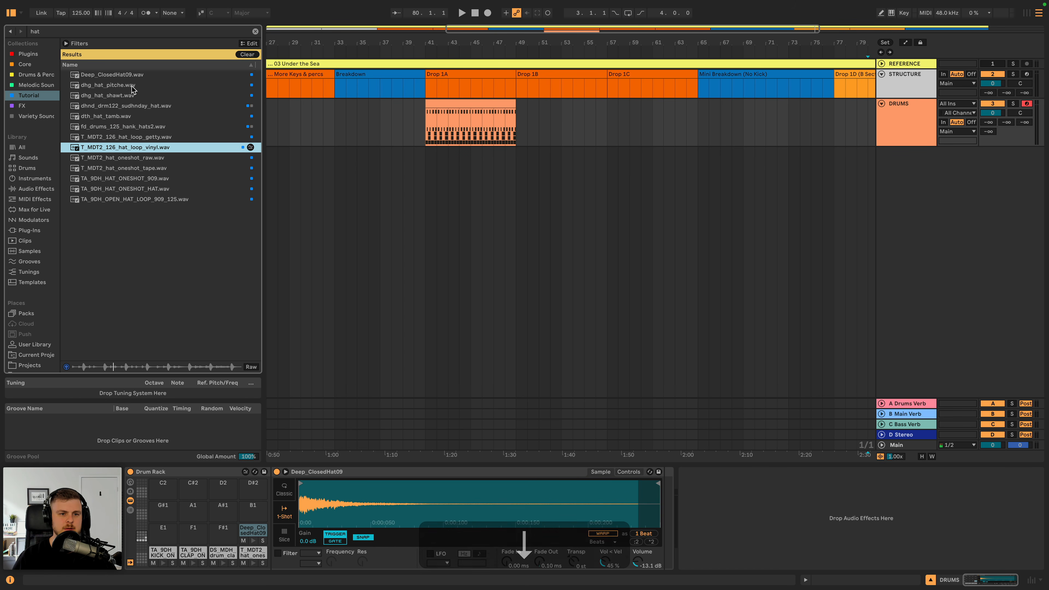
key("Down")
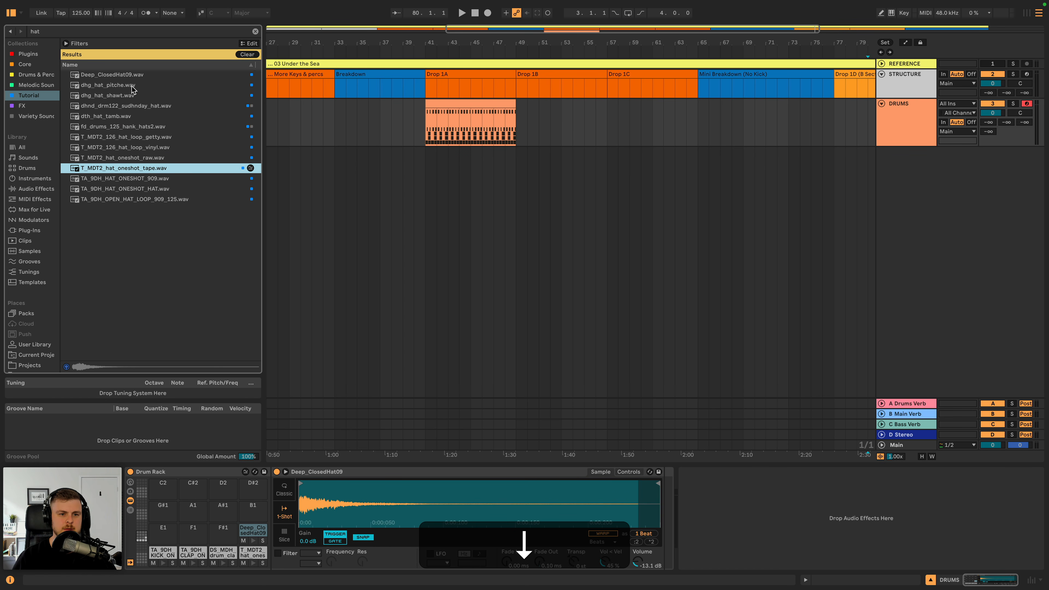
key("Down")
key("Down")
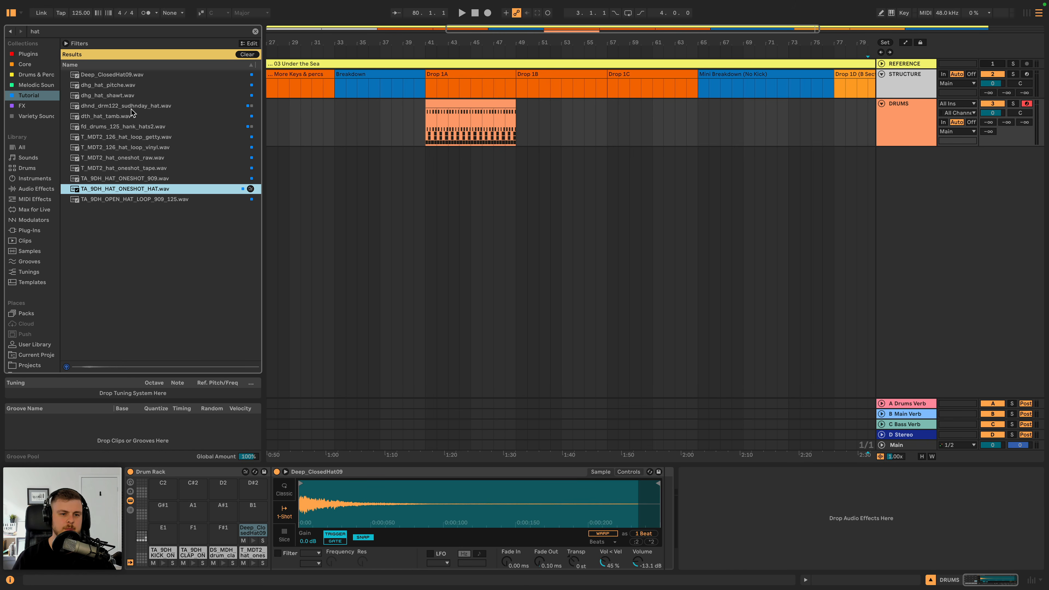
- Load TA_9DH_HAT_ONESHOT_HAT.wav onto the F#1 pad, trim its sample start to the hit's onset and audition the pad
left_click_drag(239, 466, 223, 537)
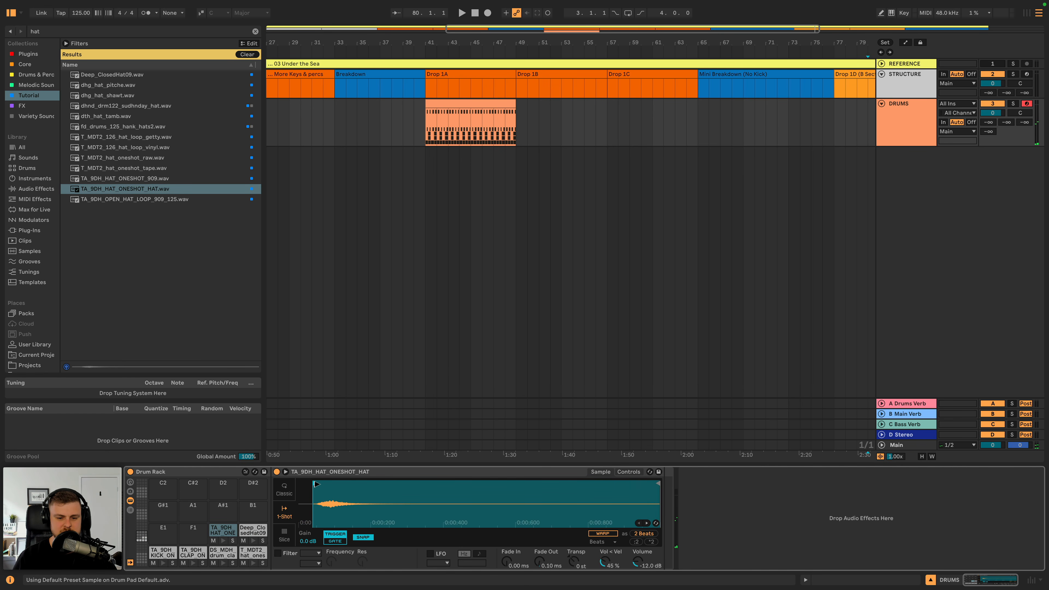
left_click_drag(340, 502, 406, 524)
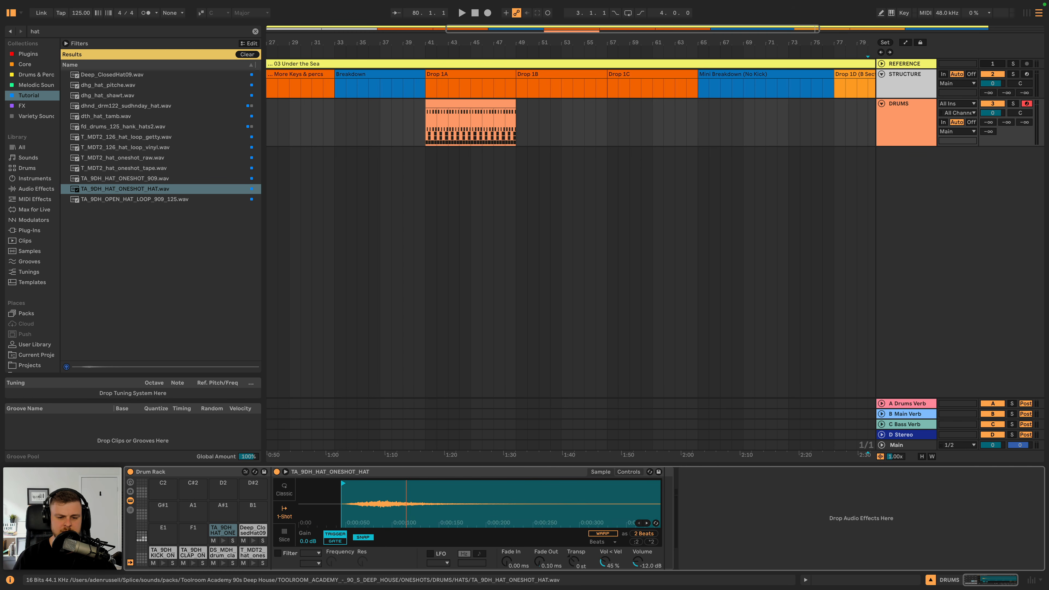
left_click(223, 542)
- Open the DRUMS clip, enable MIDI note preview and audition the T_MDT2 and Deep_ClosedHat09 hat rows
double_click(427, 106)
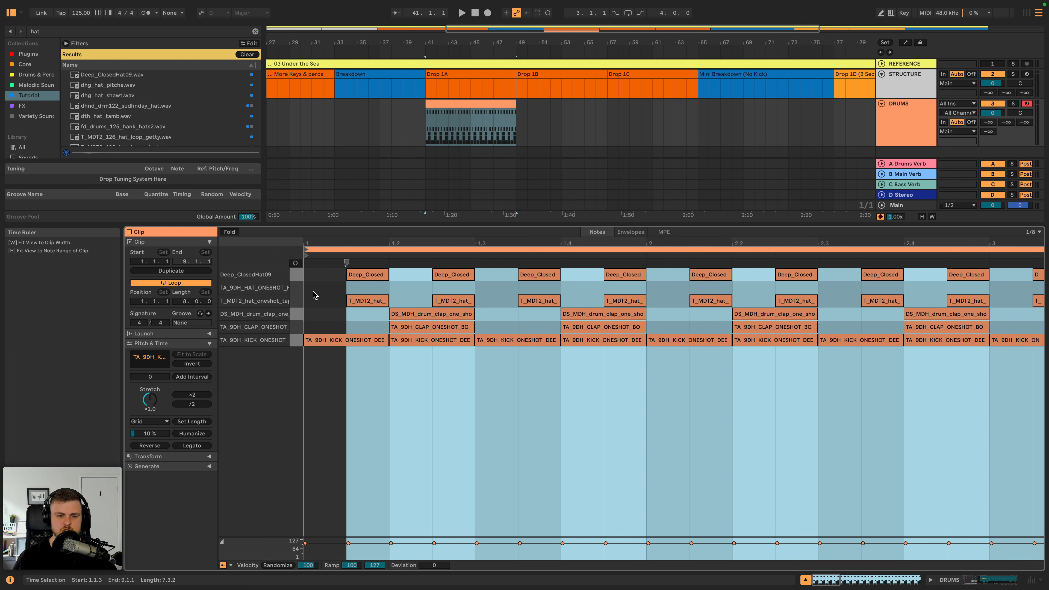
left_click(294, 304)
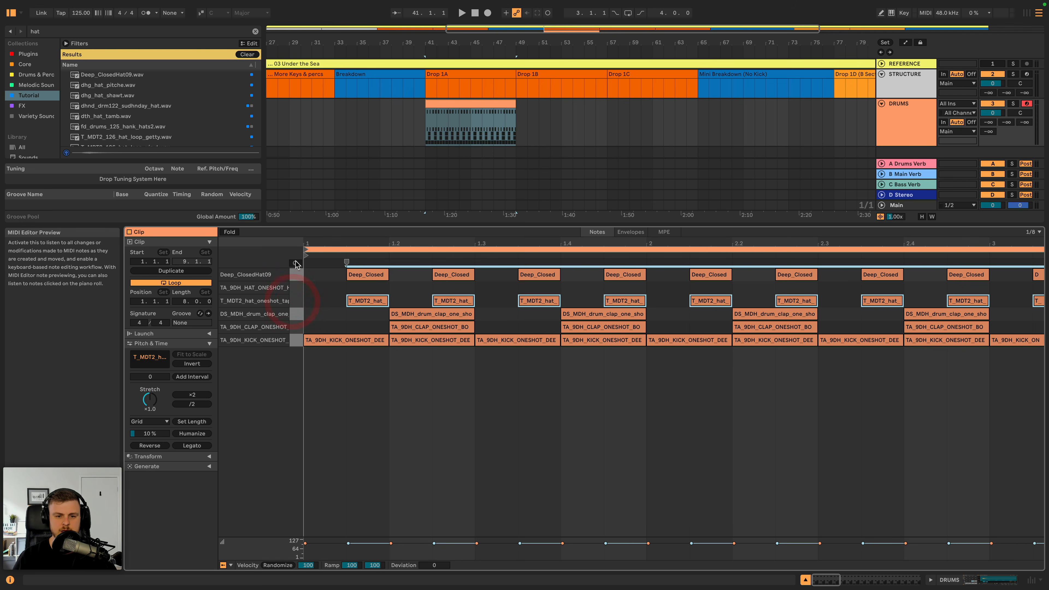
left_click(294, 263)
left_click(296, 301)
left_click(296, 276)
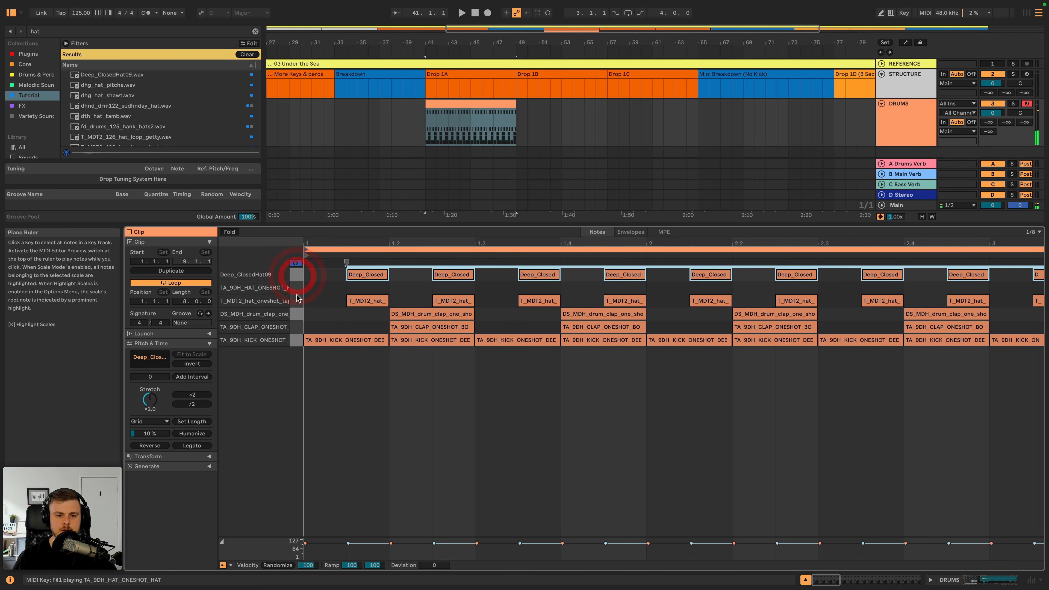
- Set the clip's grid to 1/16 and draw a short T_MDT2_hat_oneshot_tape note at 1.1.2, checking it in playback
left_click(360, 301)
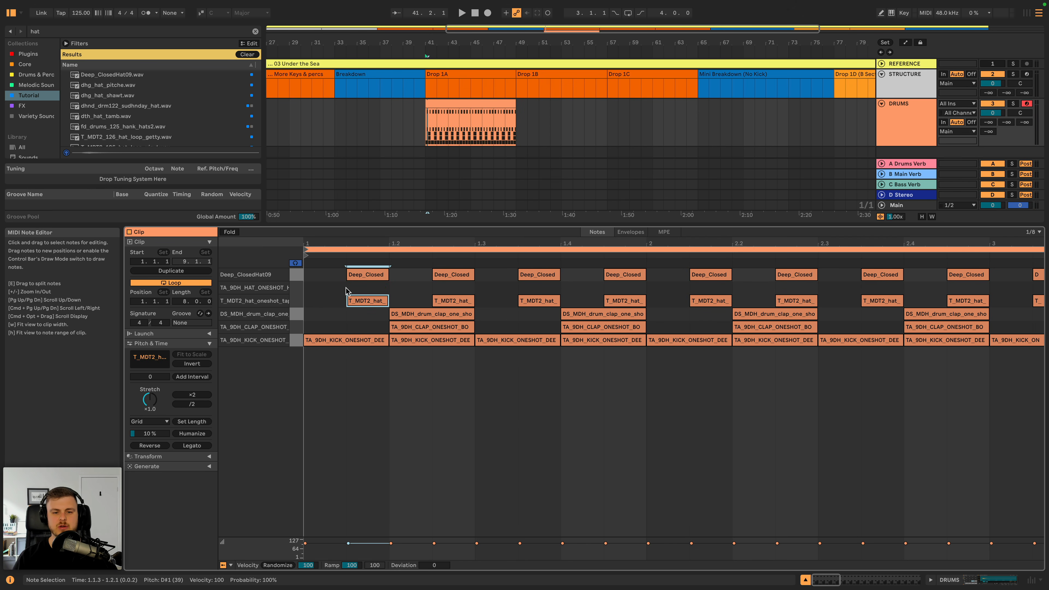
right_click(330, 293)
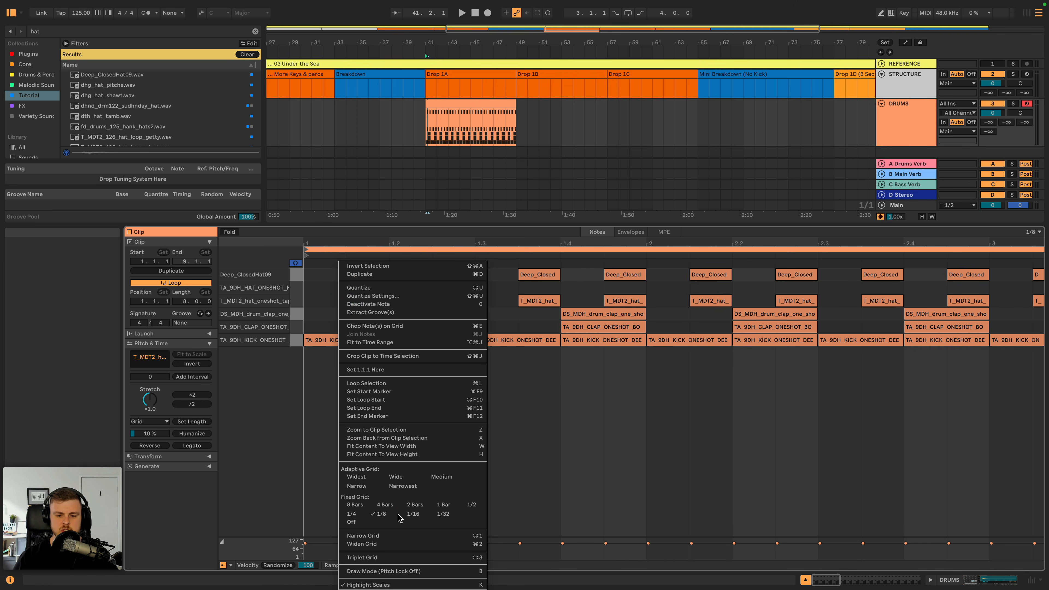
left_click(413, 513)
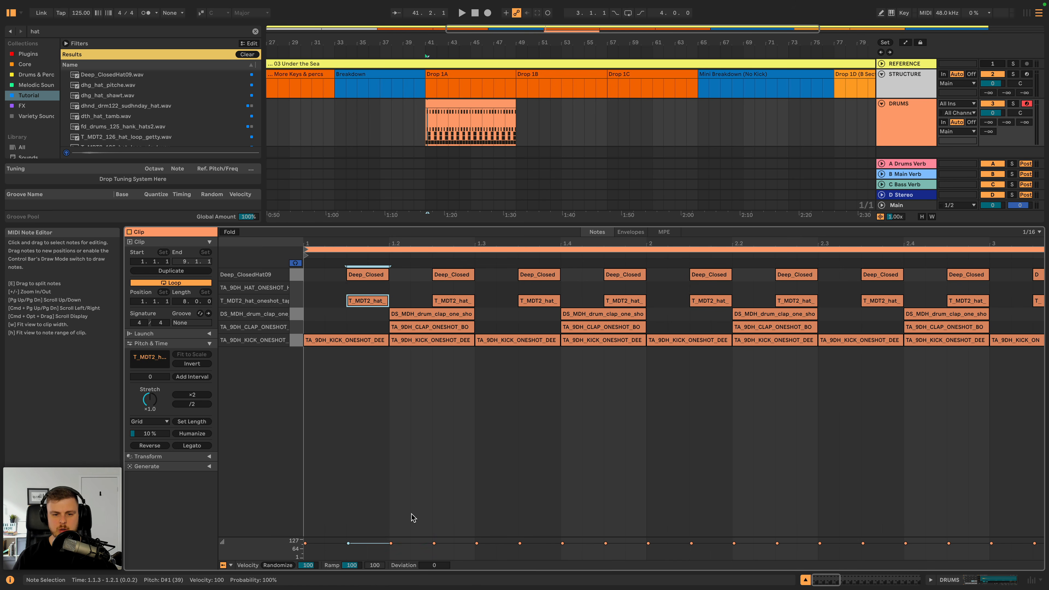
key("b")
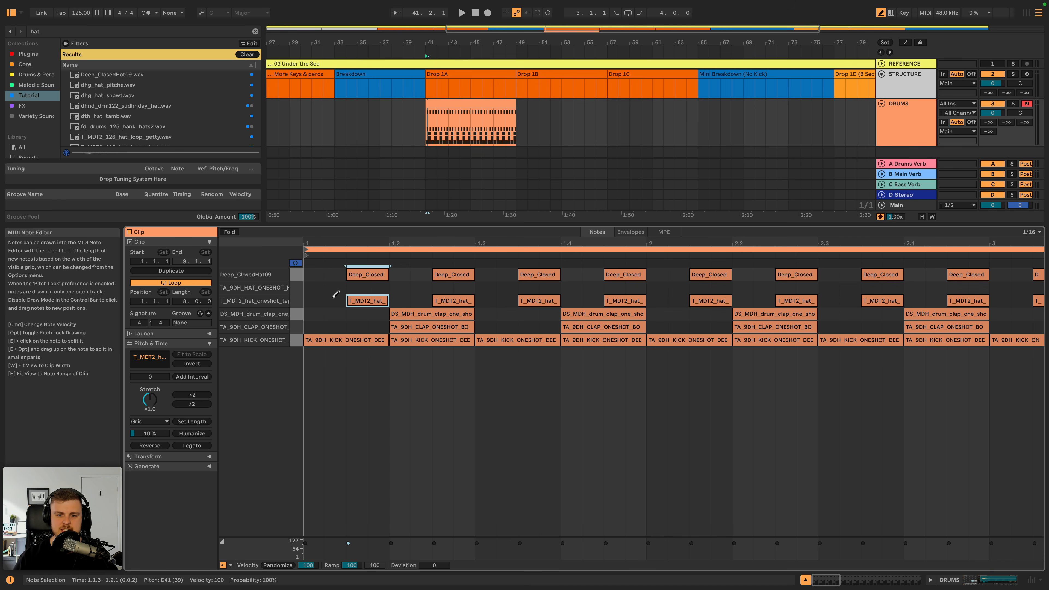
left_click(334, 298)
key("space")
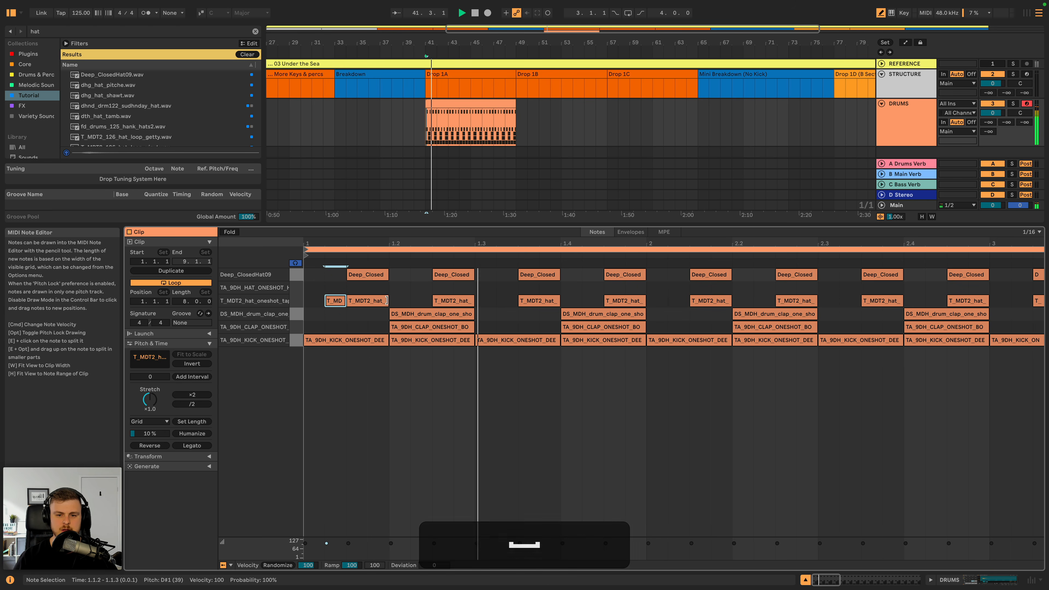
- Draw a 1/16 T_MDT2_hat_oneshot_tape note at 1.3.2 and replay the first bars to judge the groove
left_click(500, 301)
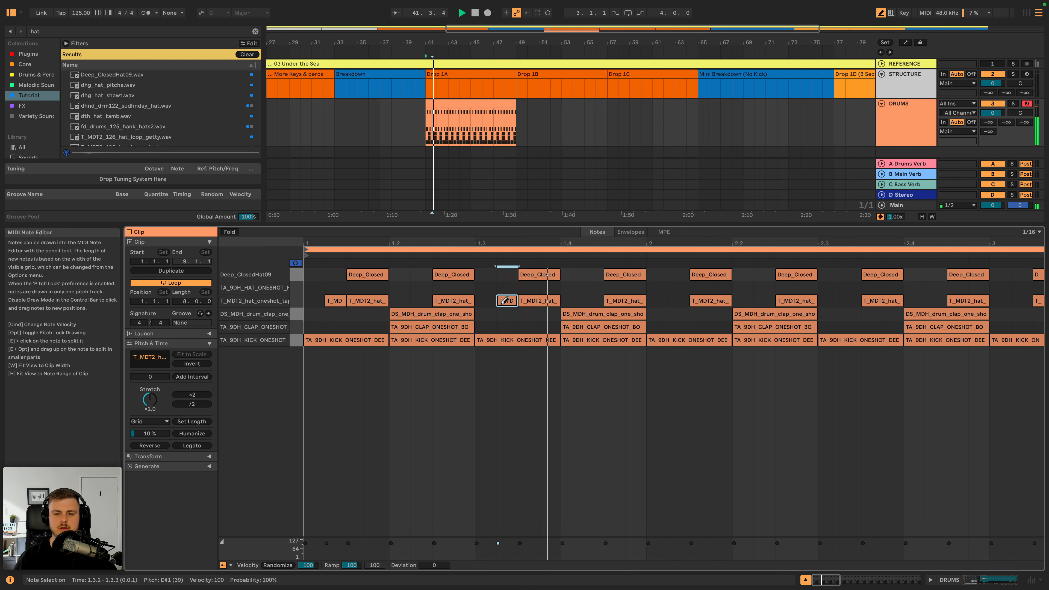
key("space")
key("space")
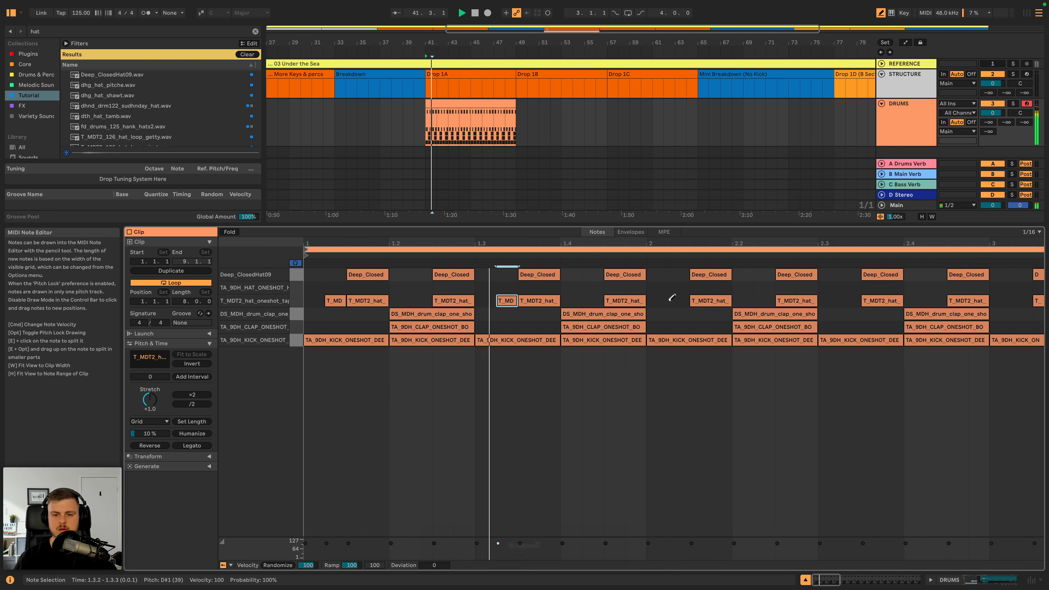
key("space")
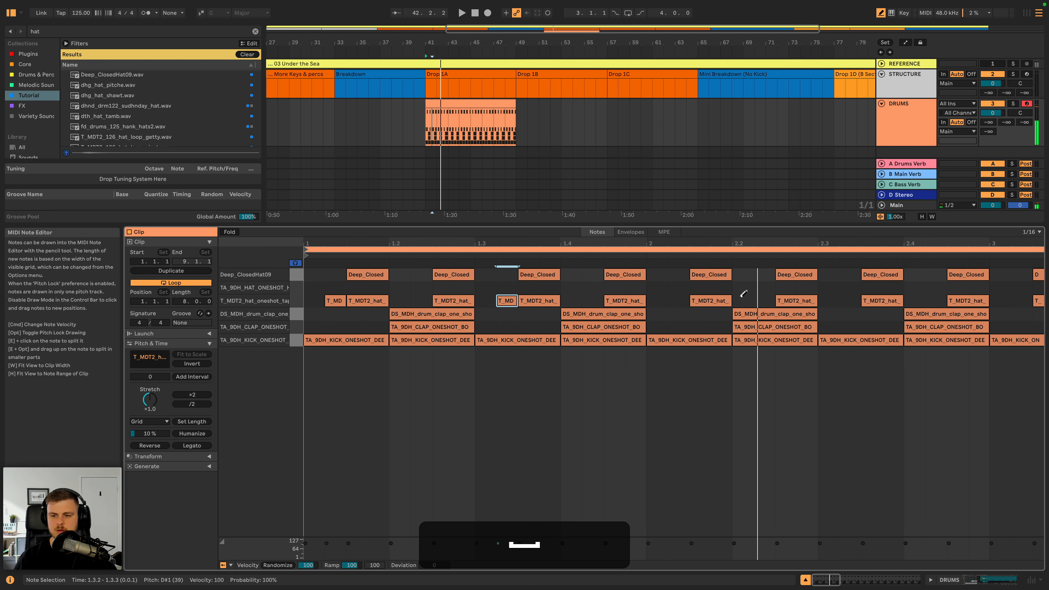
key("space")
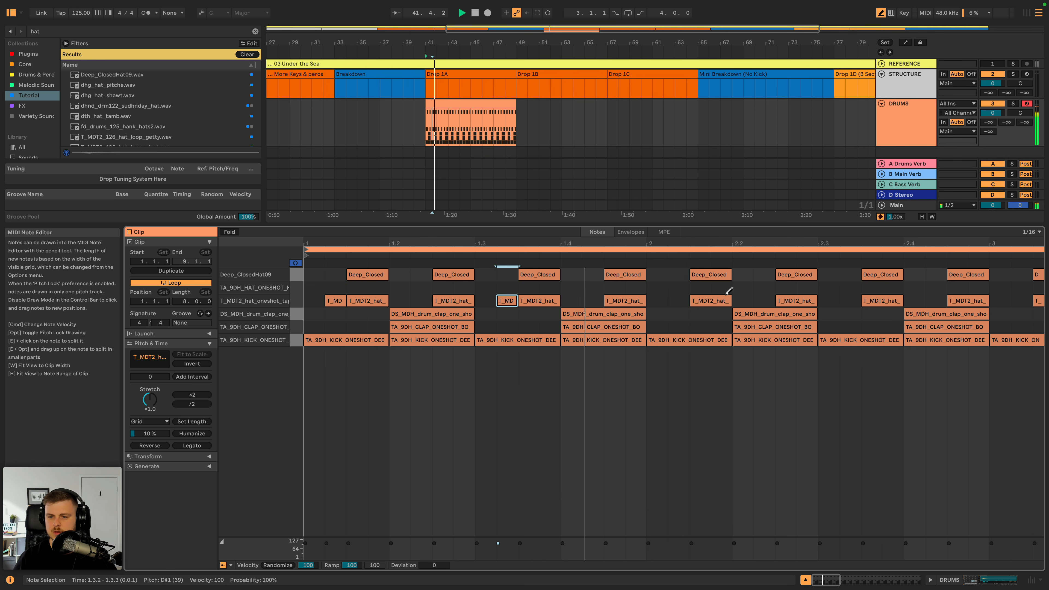
key("space")
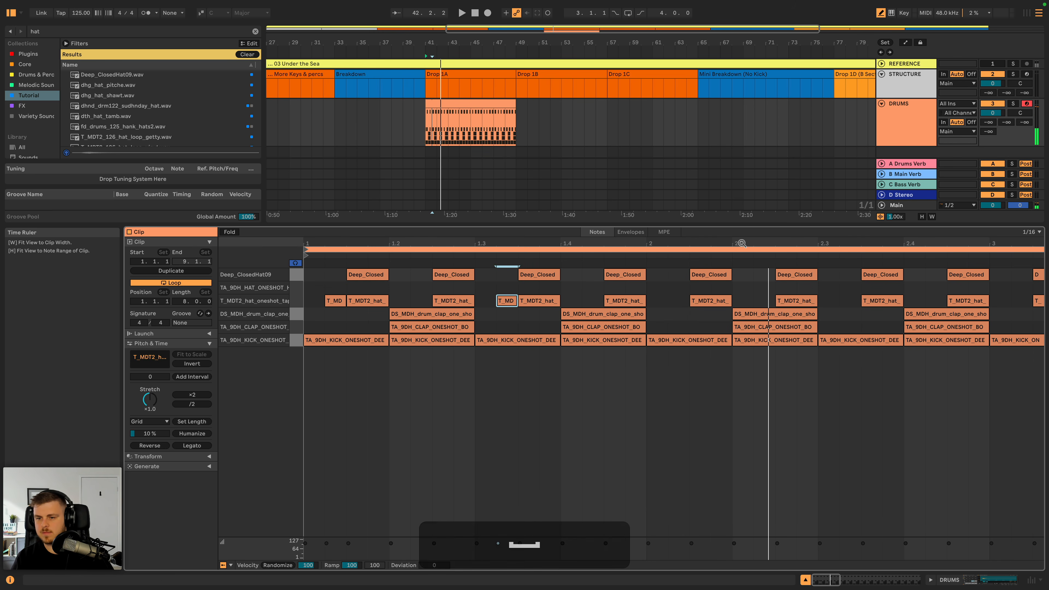
- Draw a 1/16 T_MDT2_hat_oneshot_tape note at 2.2.2 and play the pattern back
scroll(739, 292, "up", 3)
left_click(763, 300)
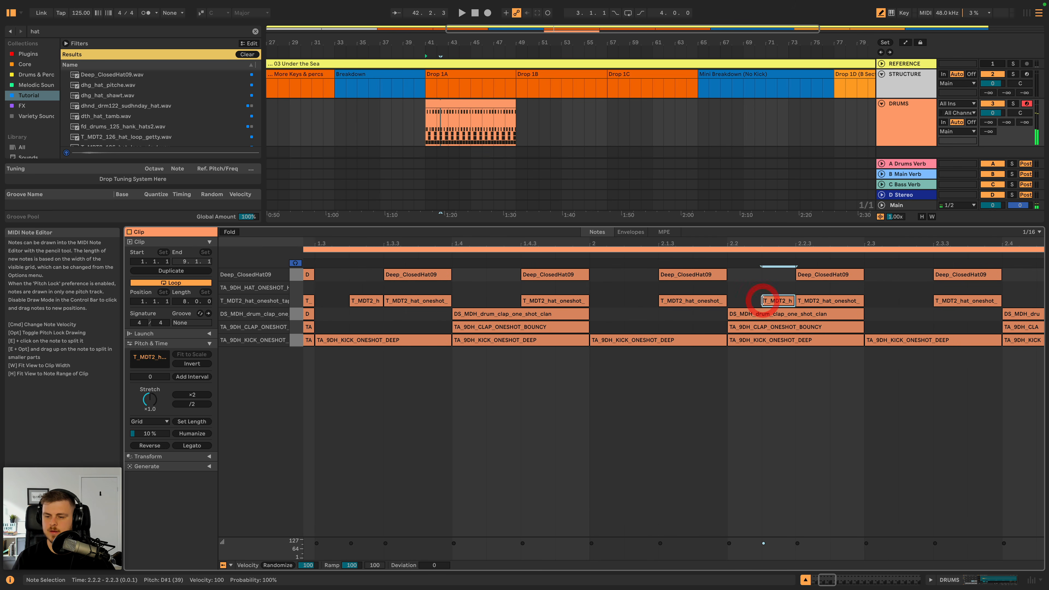
key("space")
scroll(638, 243, "down", 3)
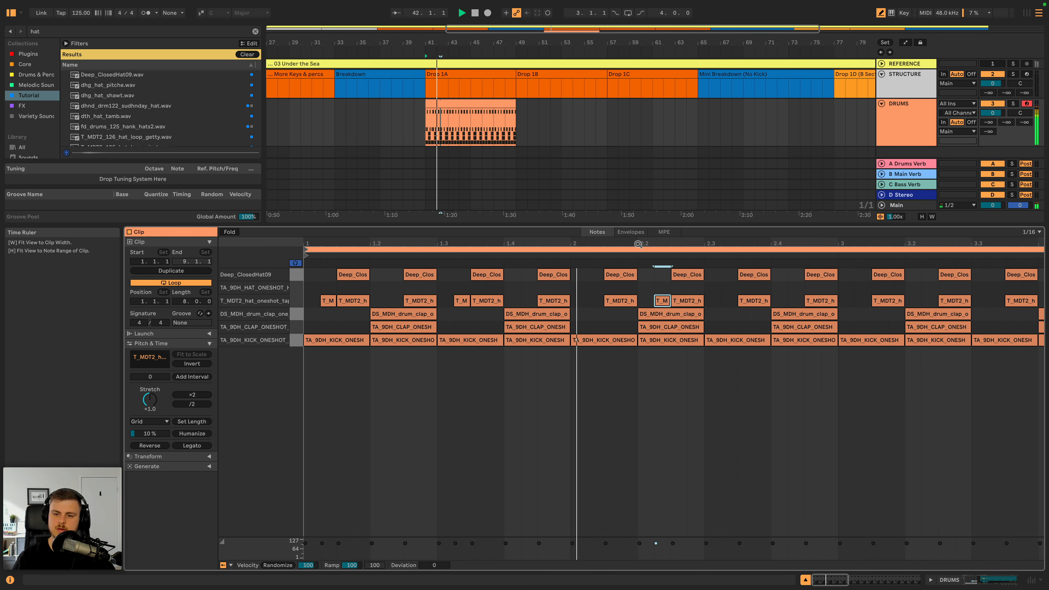
key("space")
key("space")
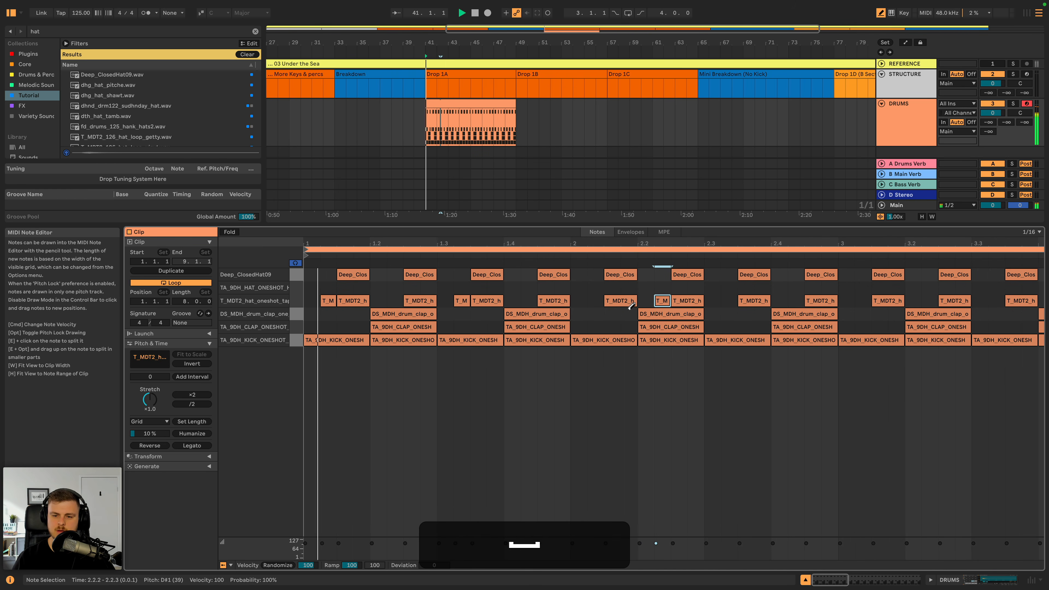
- Draw a 1/16 TA_9DH_HAT_ONESHOT_HAT note at 1.2.4 and check it in playback
left_click(428, 287)
key("space")
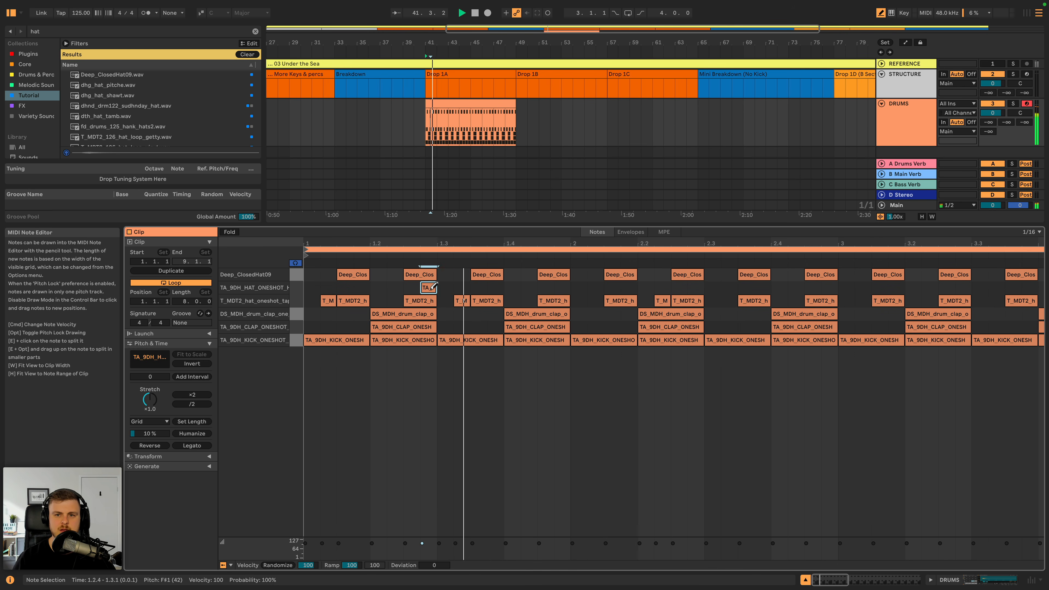
key("space")
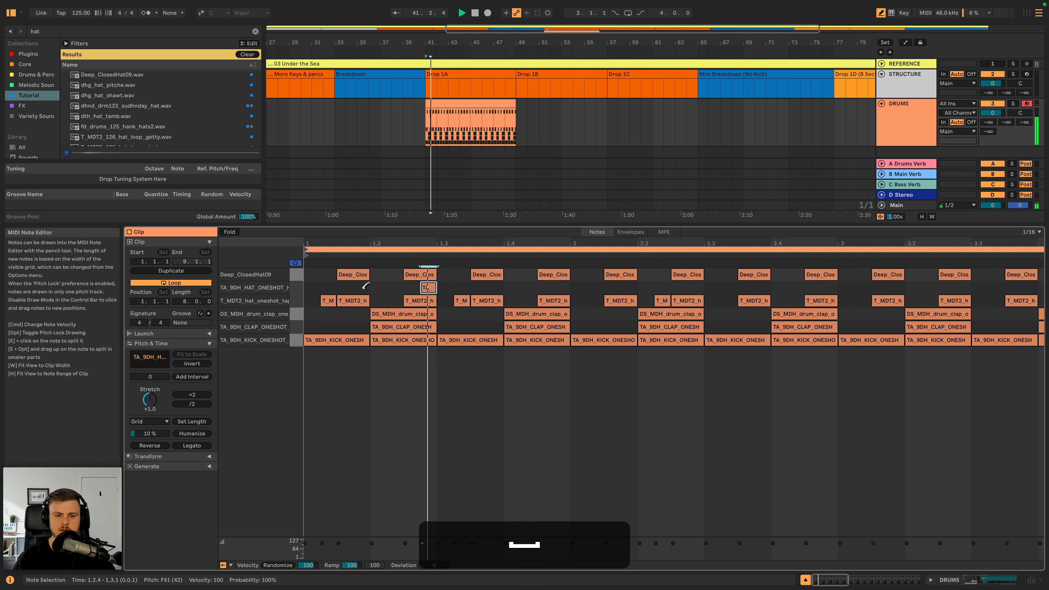
- Try extra 1/16 TA_9DH_HAT_ONESHOT_HAT notes at 1.1.3 and 1.1.4, auditioning each and removing both
left_click(342, 287)
key("space")
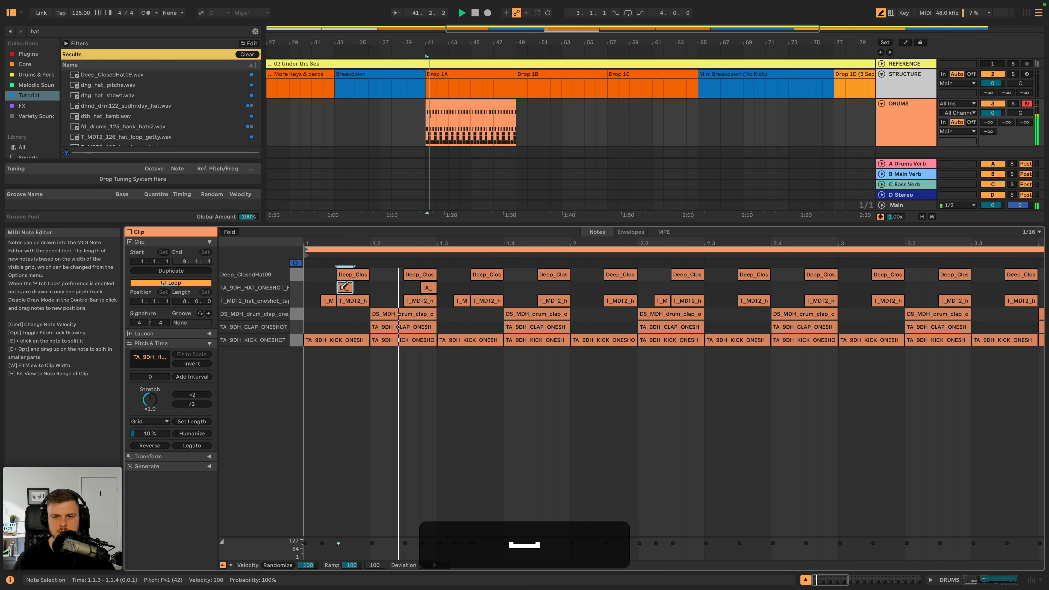
key("space")
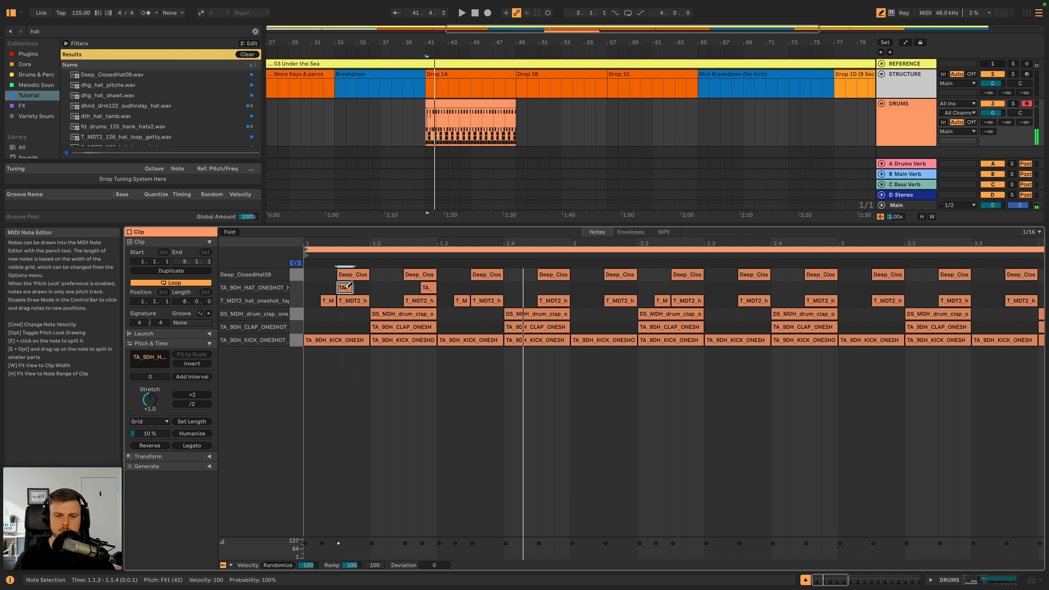
left_click(357, 288)
key("space")
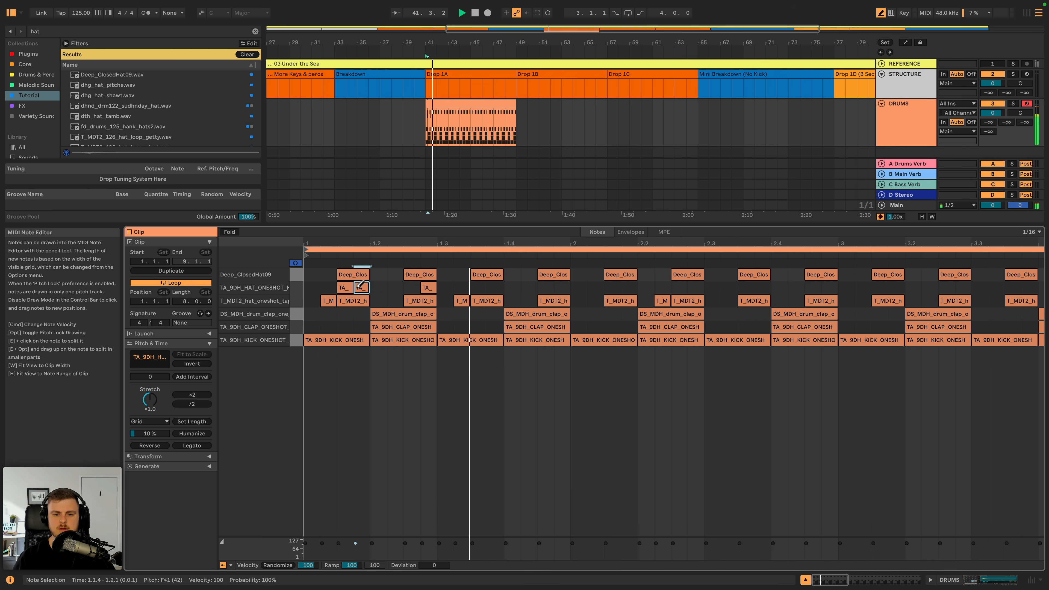
key("BackSpace")
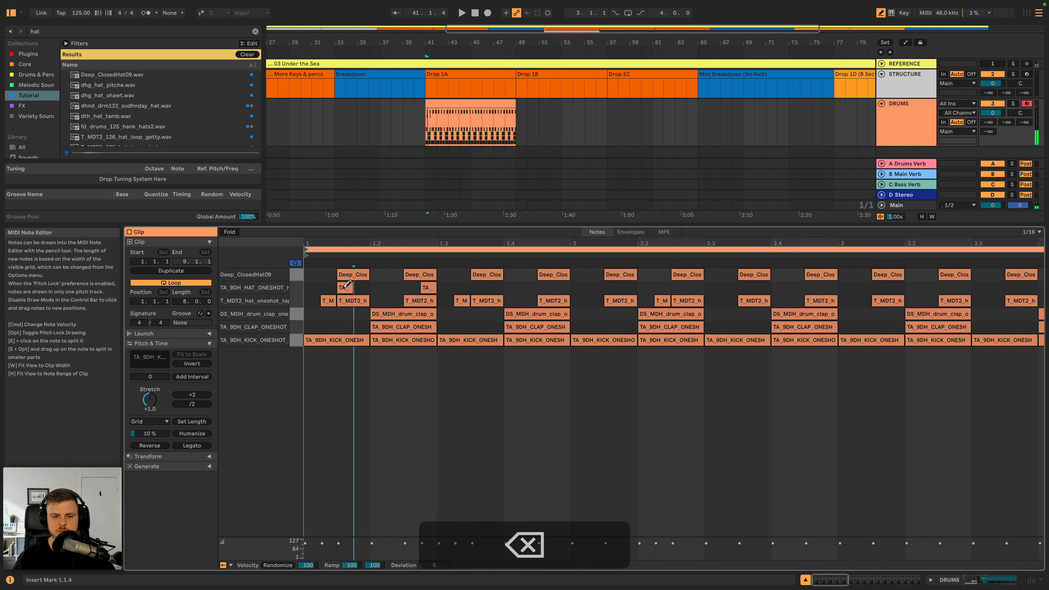
left_click(345, 287)
key("space")
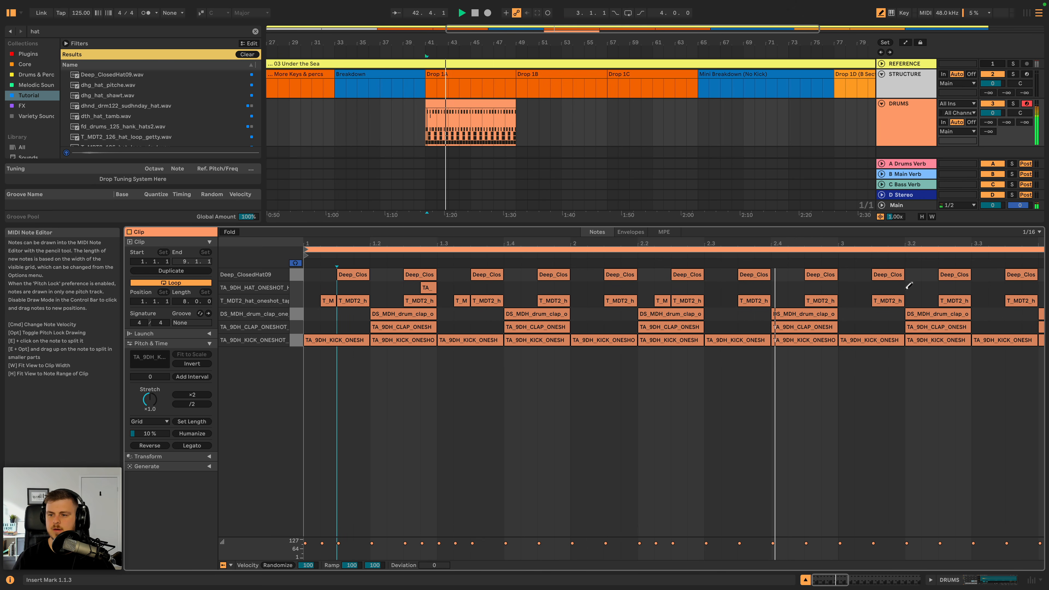
- Draw a 1/16 TA_9DH_HAT_ONESHOT_HAT note at 3.2.4 and play the pattern back
key("space")
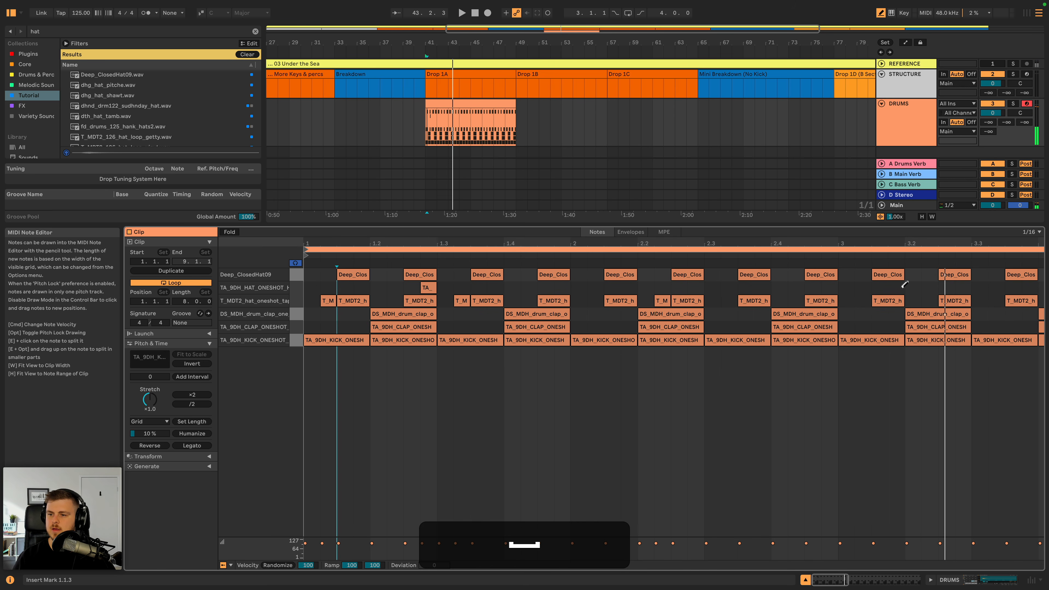
left_click(962, 288)
mouse_move(682, 243)
left_mouse_down()
mouse_move(681, 207)
mouse_move(681, 236)
left_mouse_up()
key("space")
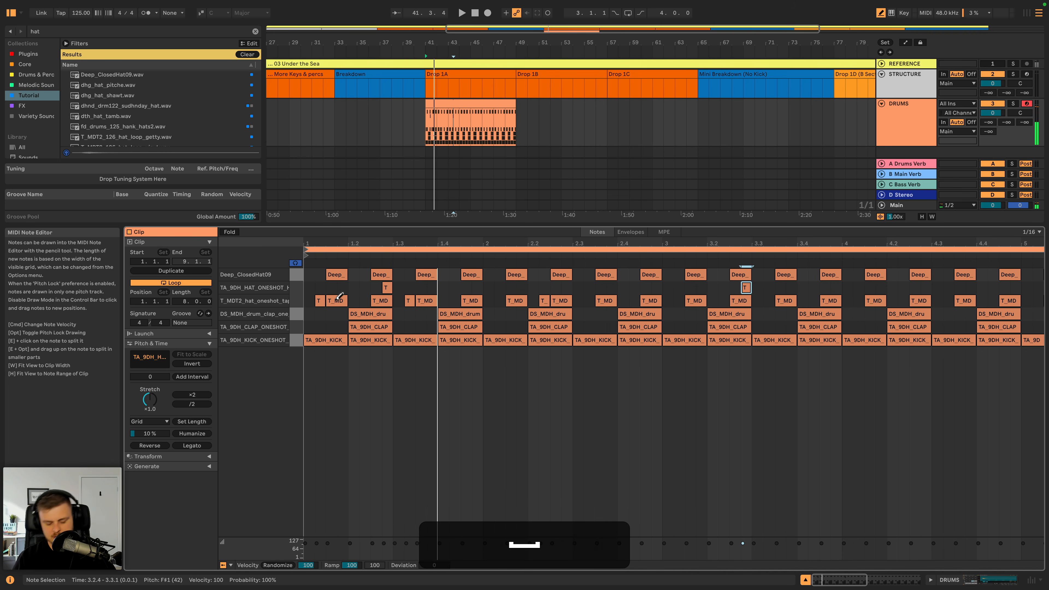
- Set velocities of the T_MDT2 hat notes at 1.1.2 to 35 and 1.3.2 to 33, and the TA_9DH hat note at 1.2.4 to 64
left_click(320, 301)
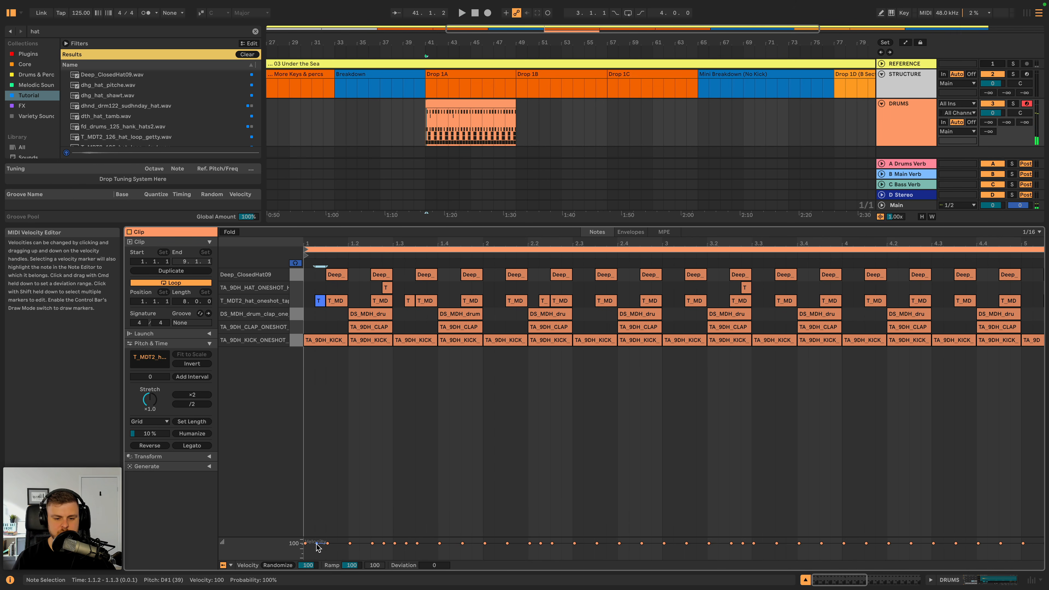
key("space")
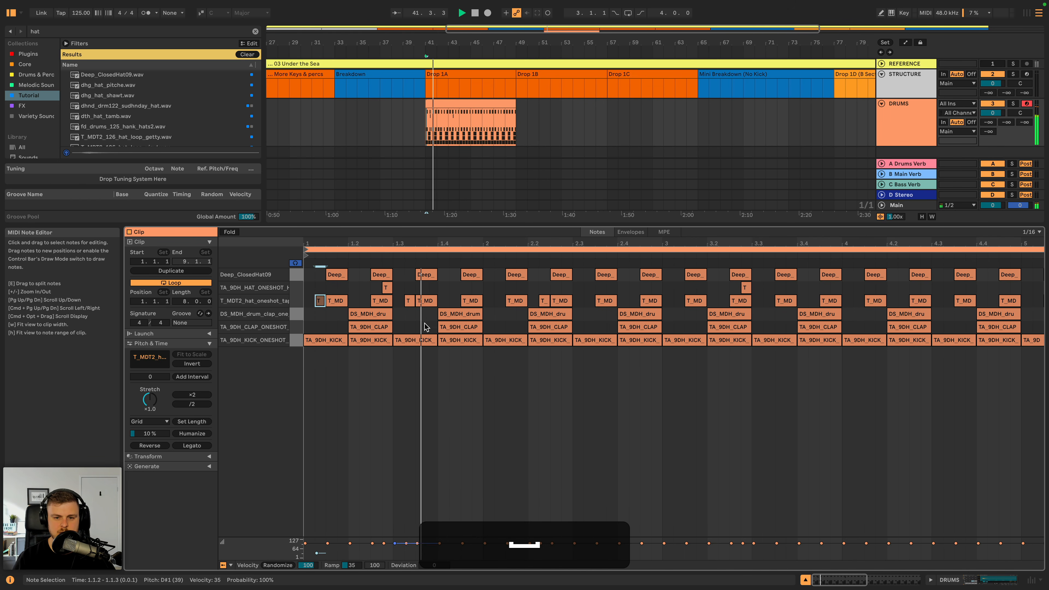
key("space")
left_click(409, 301)
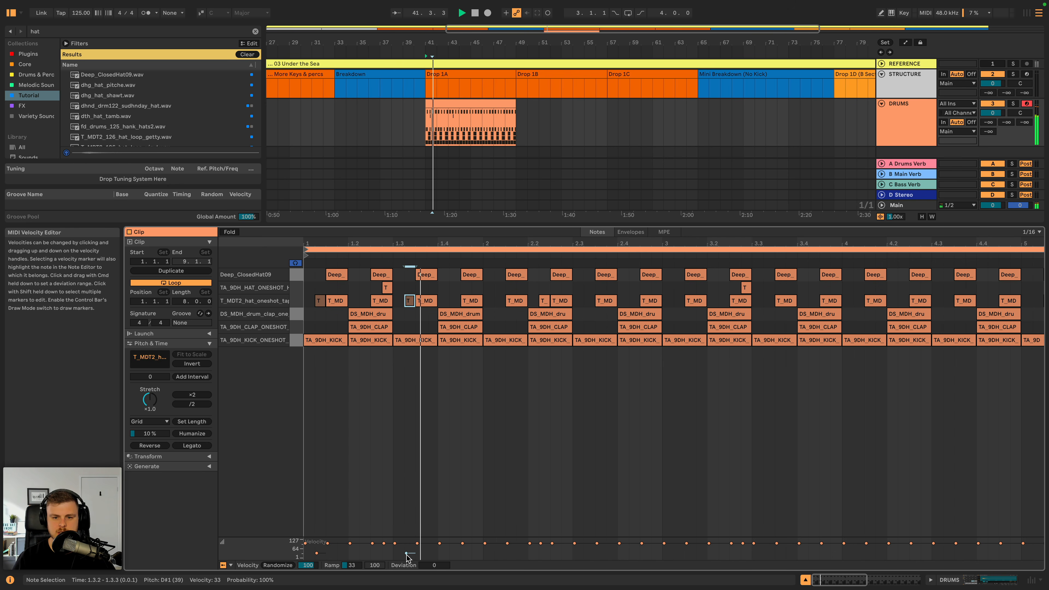
key("space")
left_click(387, 287)
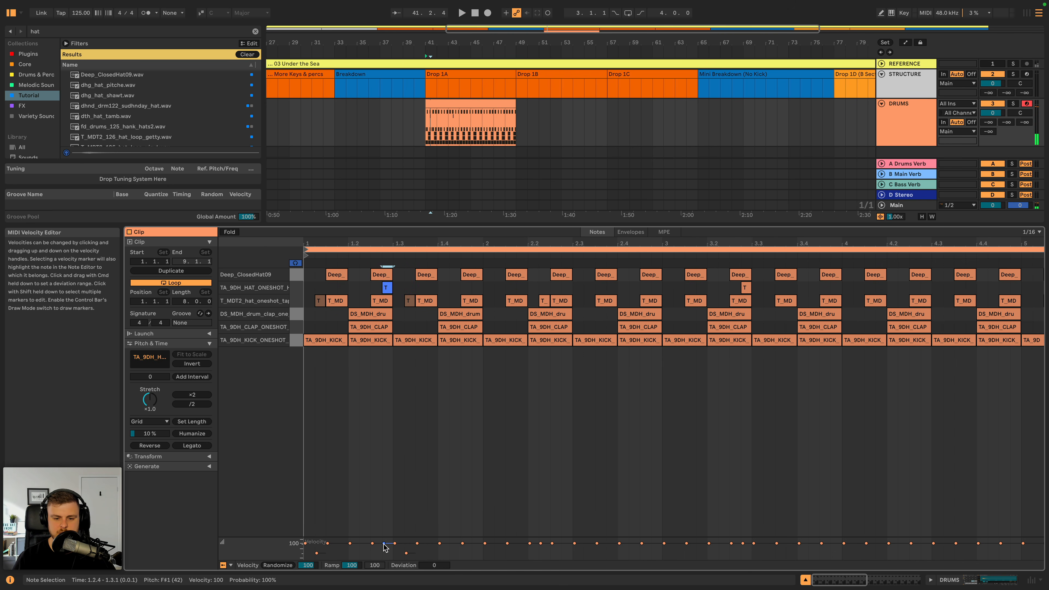
- Set the TA_9DH_HAT_ONESHOT_HAT sample's fade out to 275 ms and trim its end shortly after the audible hit during playback
left_click(909, 106)
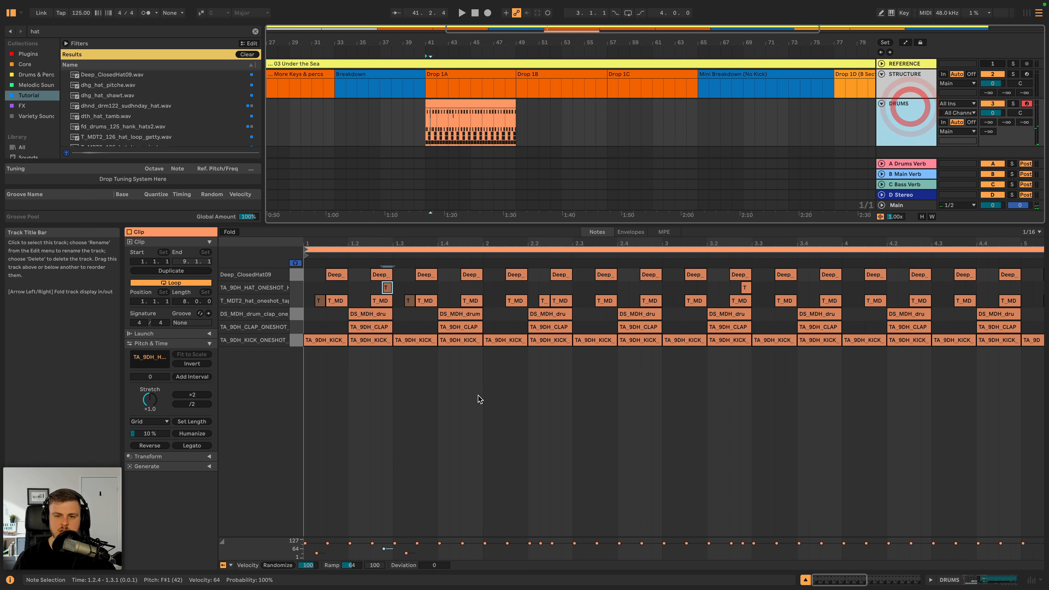
left_click(882, 130)
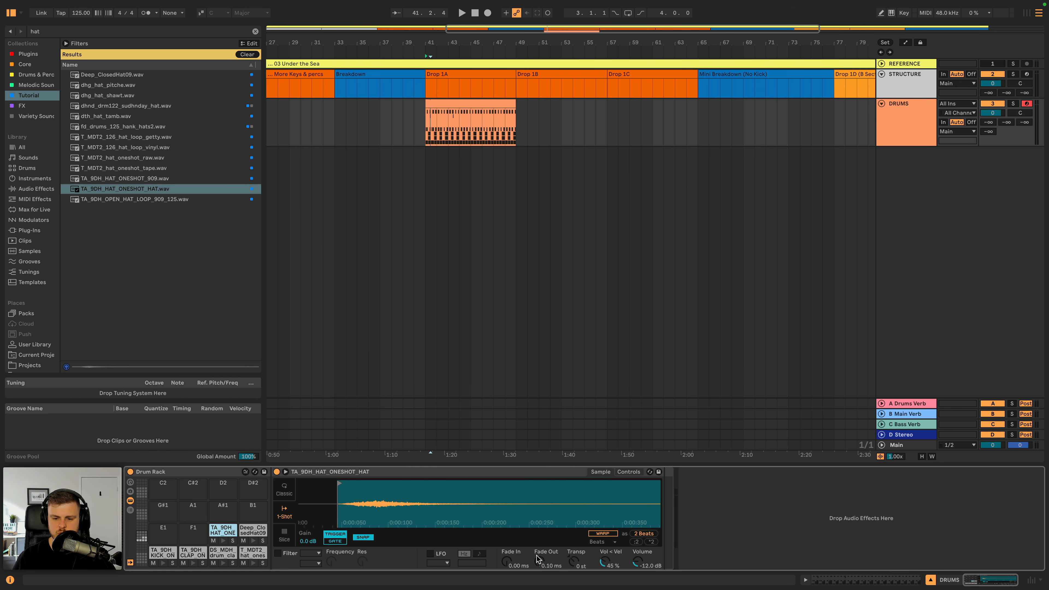
key("space")
left_click_drag(538, 561, 538, 550)
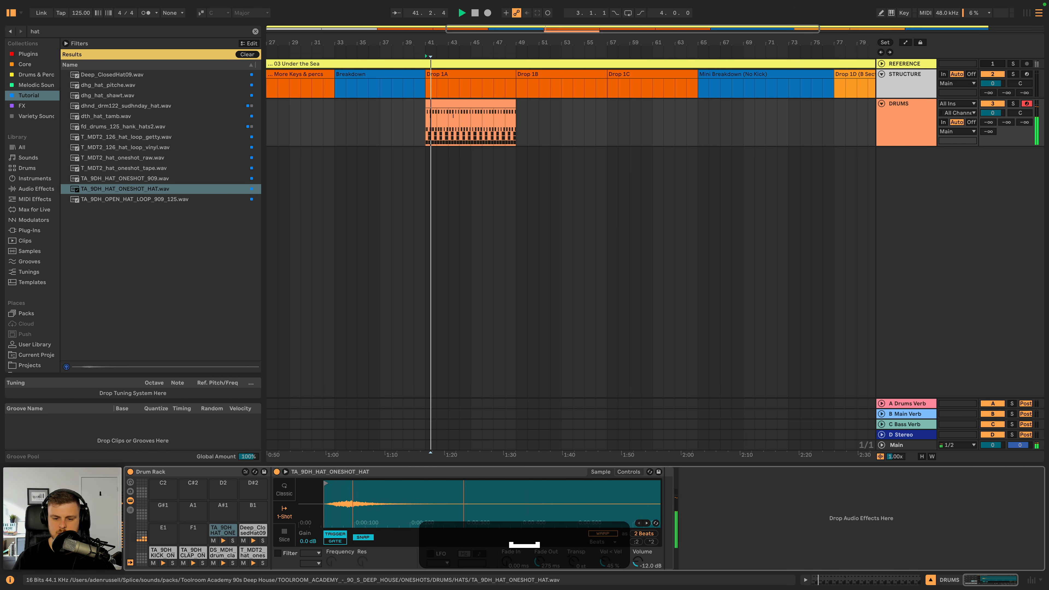
scroll(623, 504, "down", 3)
left_click_drag(654, 485, 421, 499)
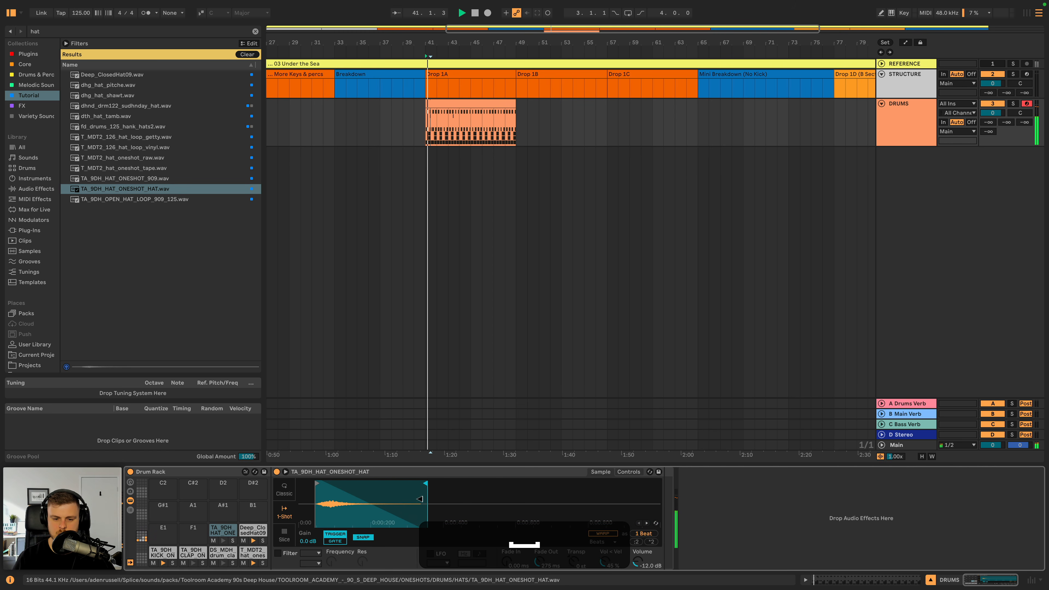
key("space")
left_click(426, 499)
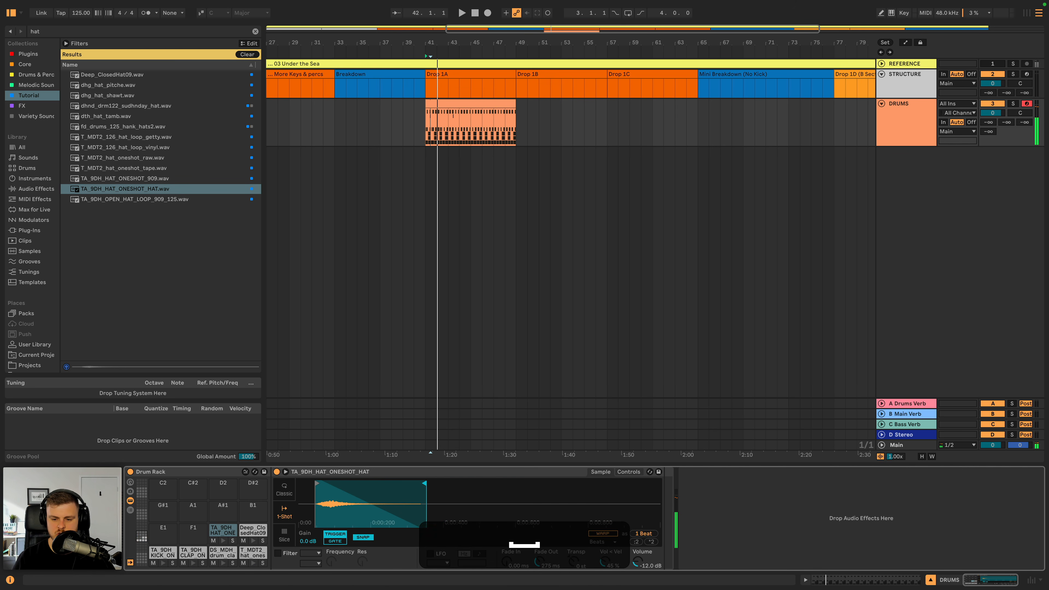
- Transpose the TA_9DH_HAT_ONESHOT_HAT sample to -3 st while auditioning the drums
left_click_drag(573, 561, 574, 571)
key("space")
key("space")
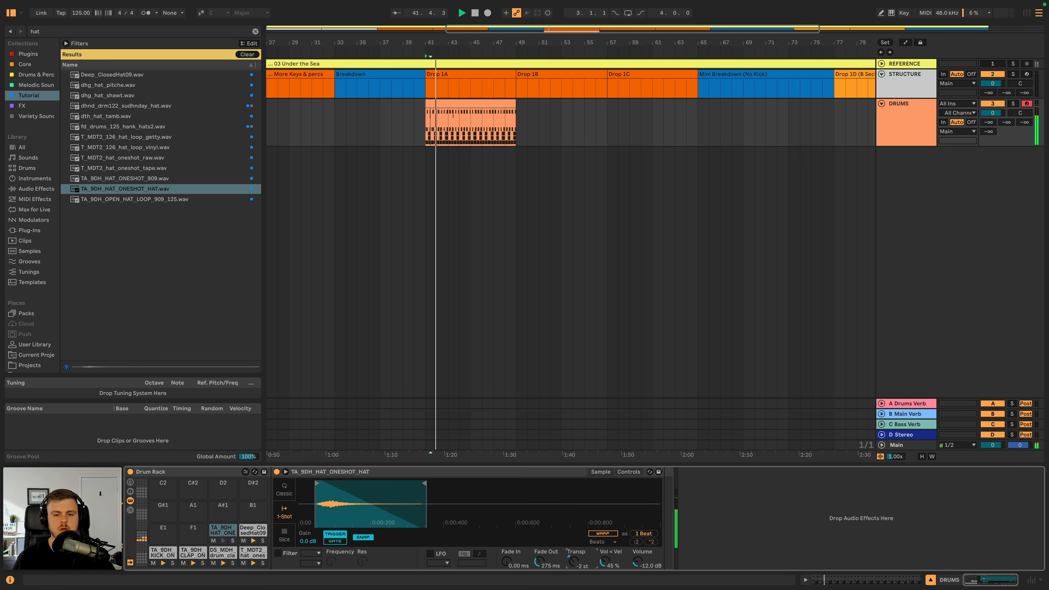
key("space")
key("space")
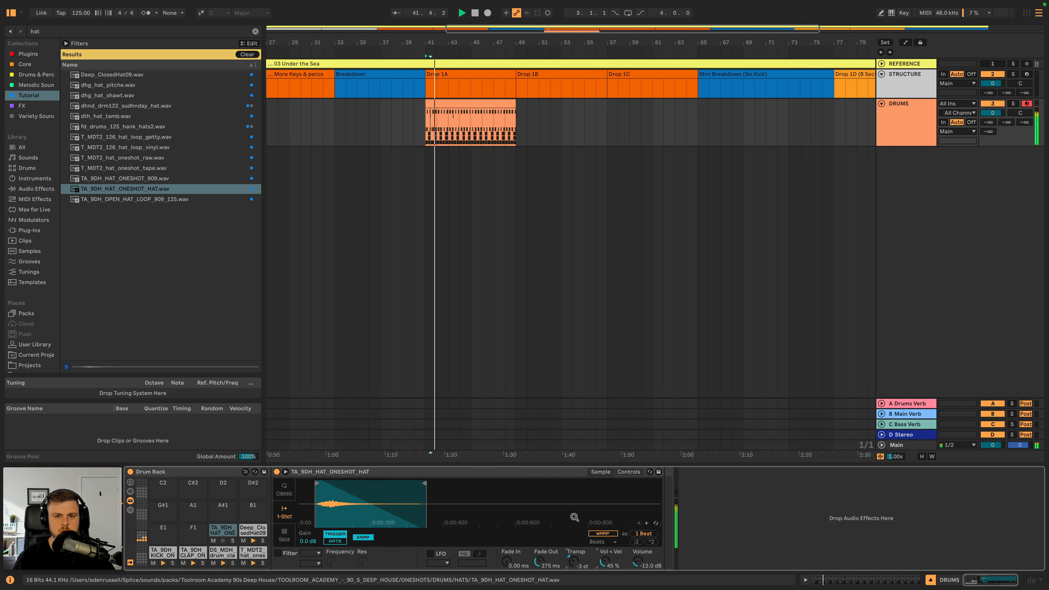
- Reopen the DRUMS clip's notes and replay the hat pattern from the start
double_click(451, 102)
key("space")
key("space")
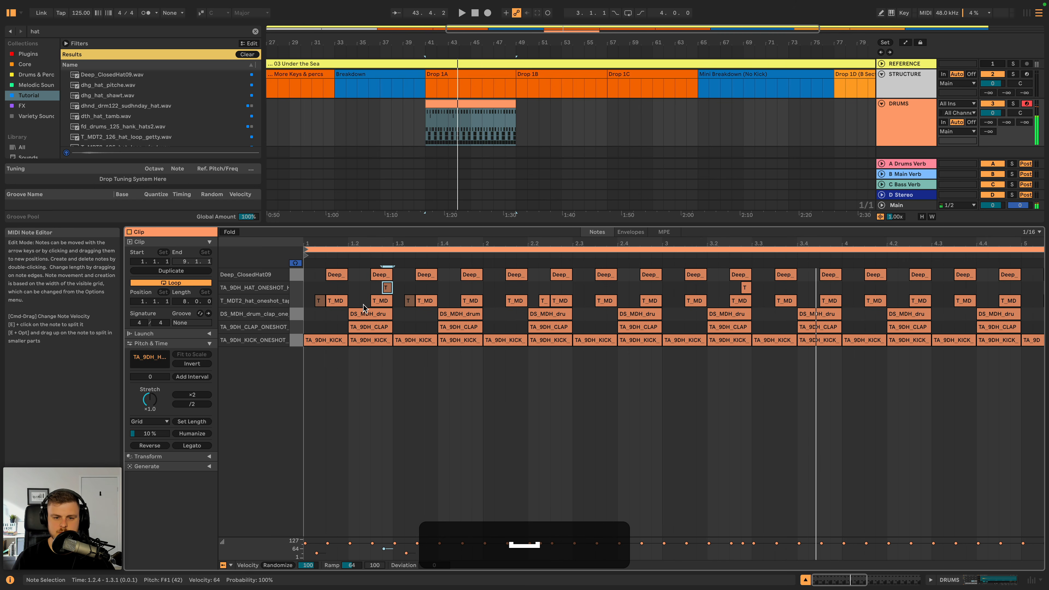
- Clear the hat search and browse the Grooves library to the MPC4000 16 Swing grooves
left_click(913, 131)
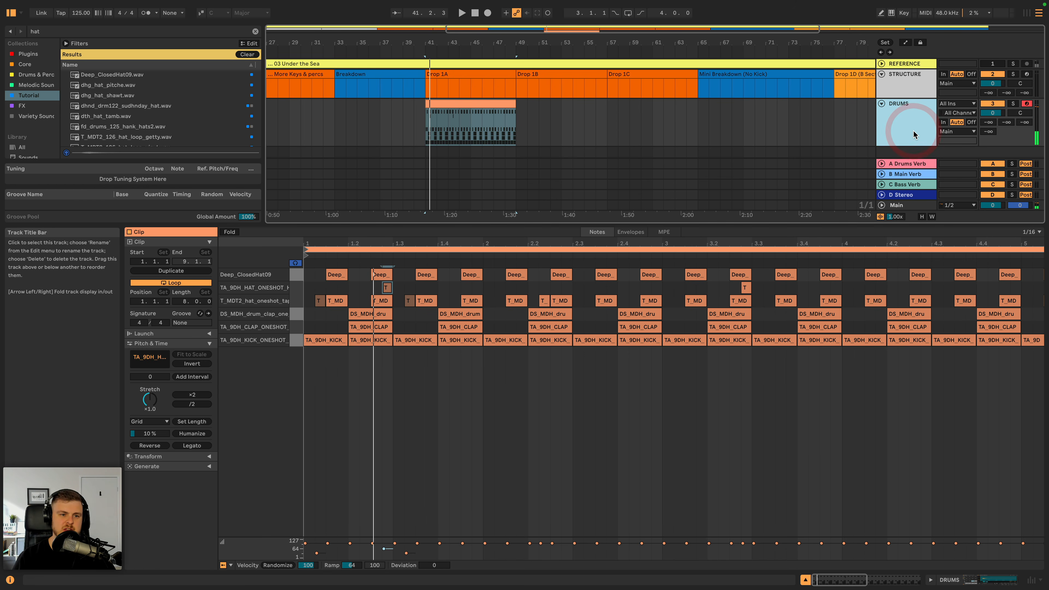
left_click(29, 261)
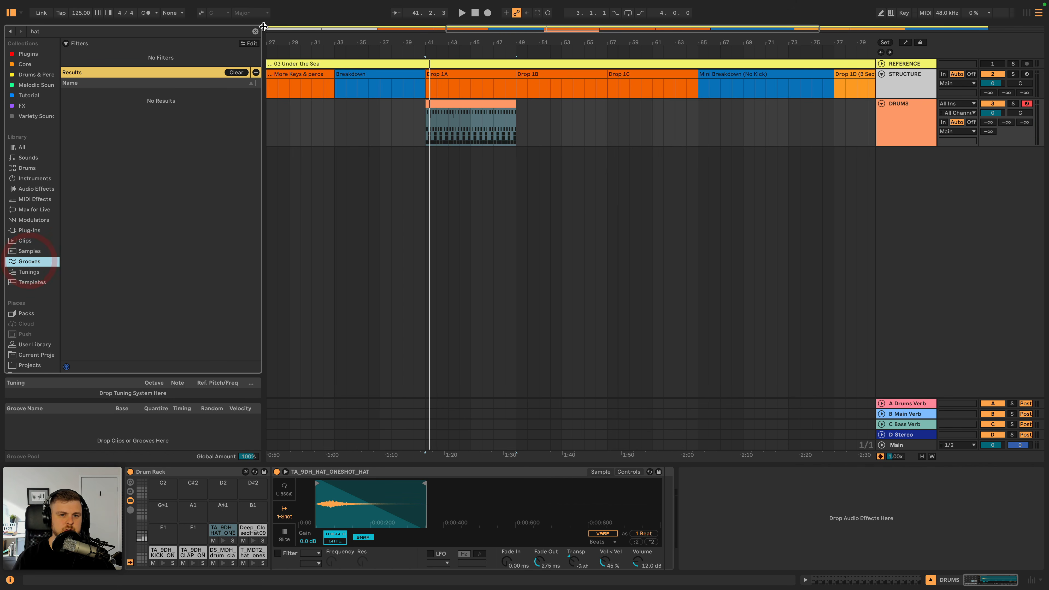
left_click(255, 31)
scroll(93, 230, "down", 20)
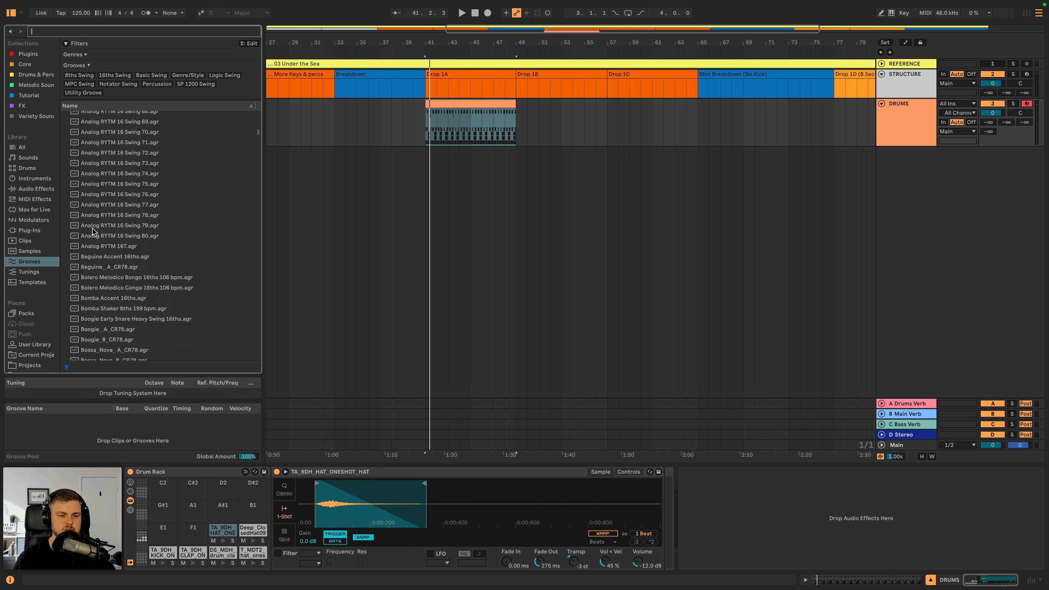
scroll(92, 231, "down", 6)
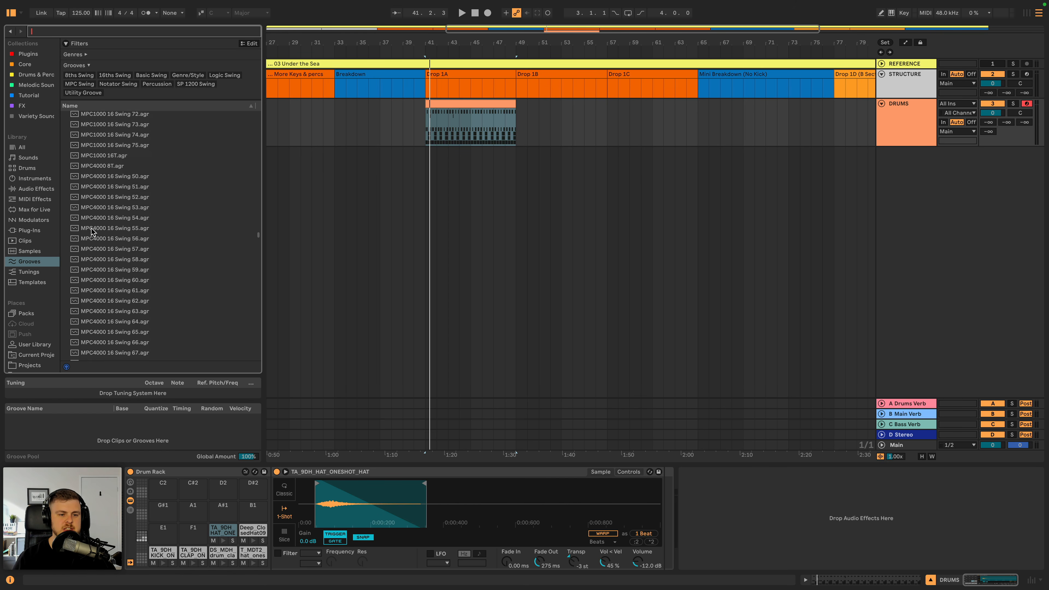
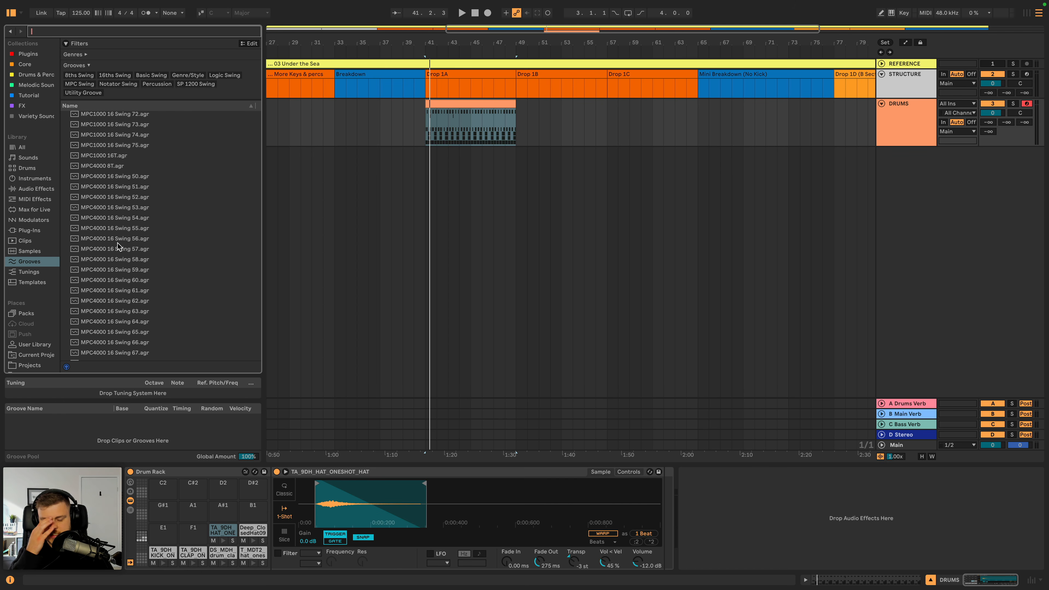
- Try the MPC4000 16 Swing 64 groove on the DRUMS clip, audition it briefly, and undo it
scroll(121, 292, "down", 1)
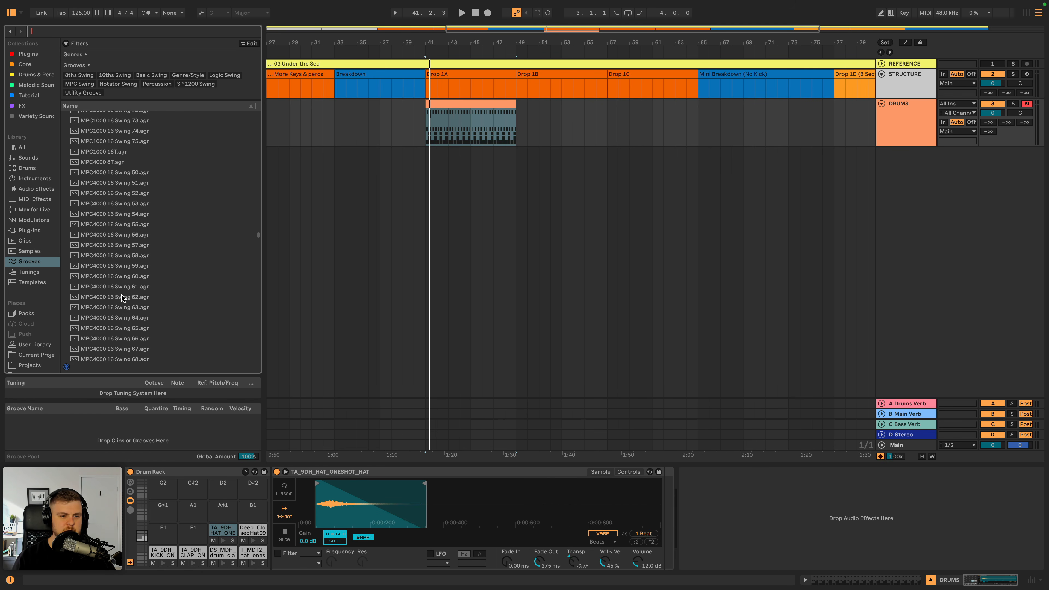
left_click(118, 292)
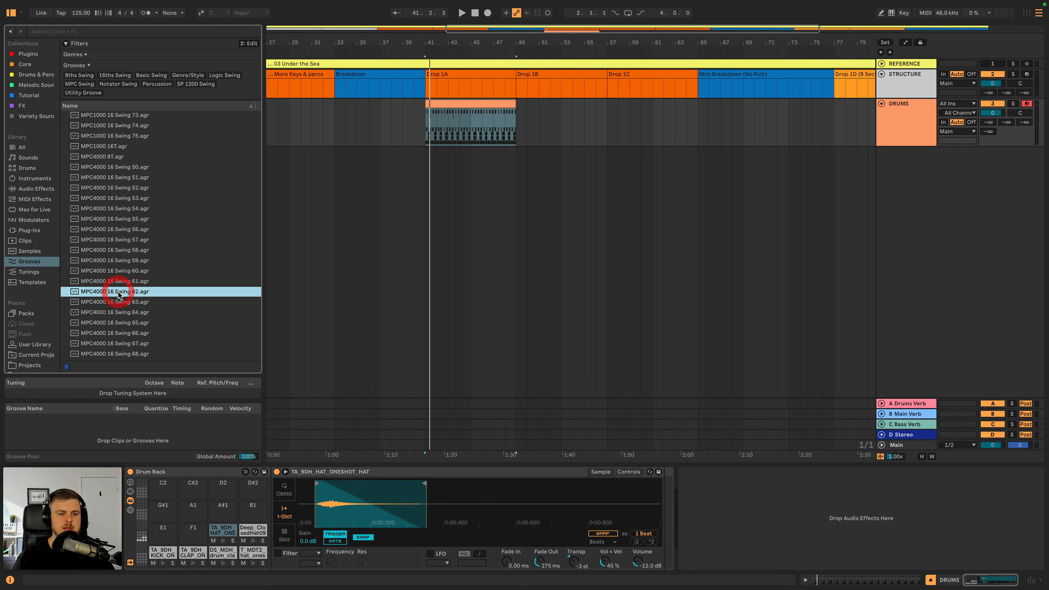
left_click(113, 302)
left_click(112, 313)
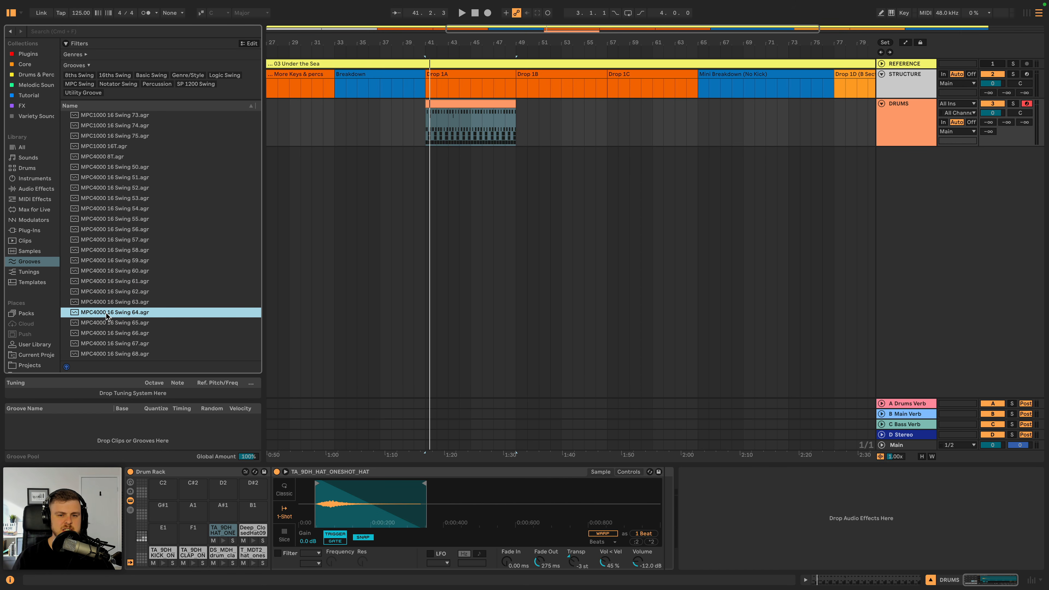
left_click_drag(272, 260, 449, 105)
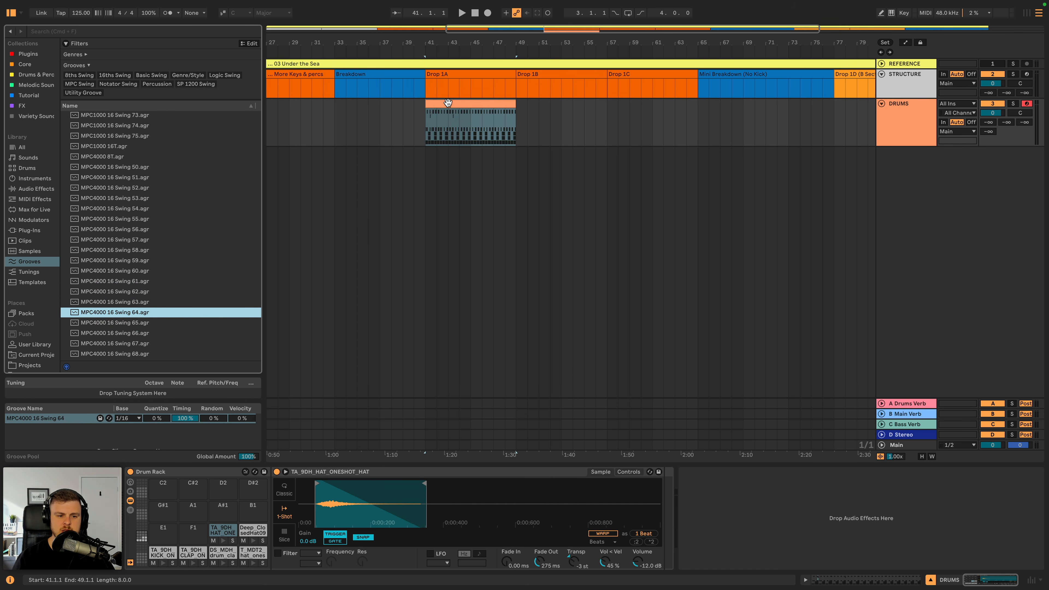
left_click(448, 102)
key("space")
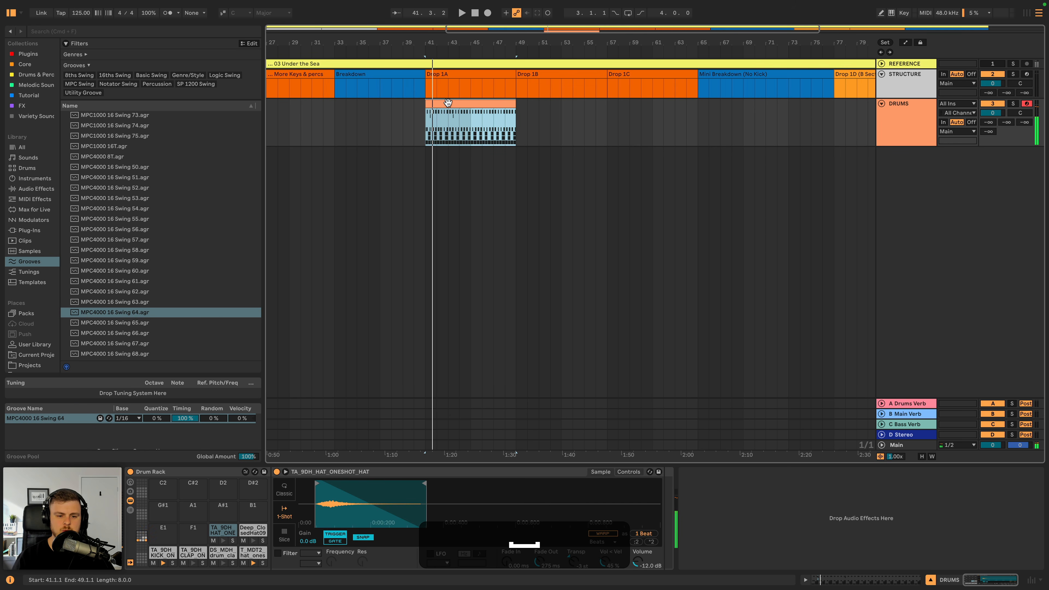
key("super+z")
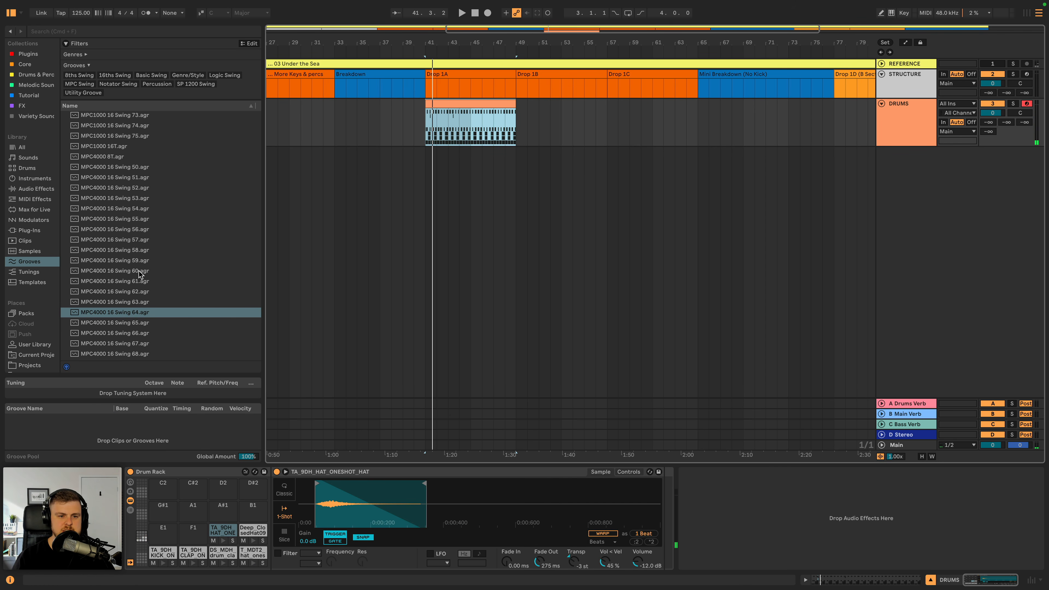
- Apply the MPC4000 16 Swing 61 groove to the DRUMS clip and audition it
left_click(137, 281)
left_click_drag(336, 188, 438, 118)
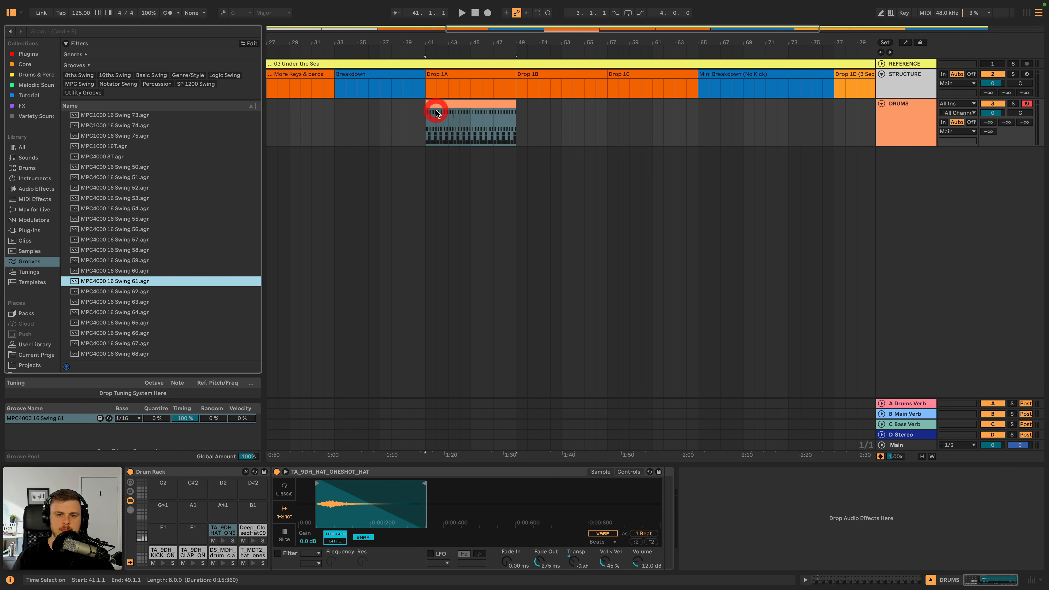
key("space")
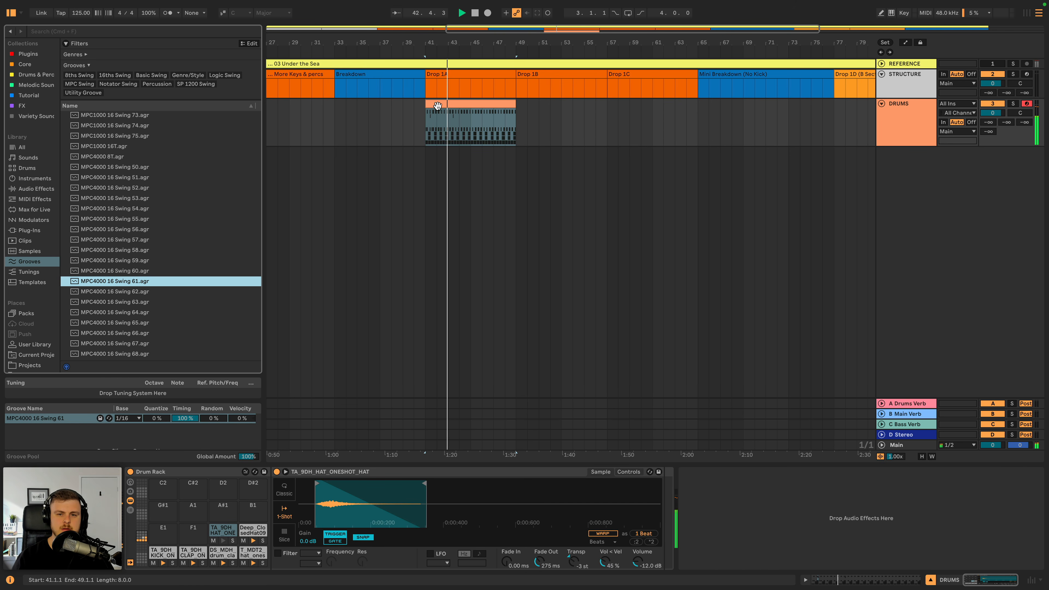
key("space")
- Lower the velocity of the T_MDT2 hat note at 2.2.2 in the DRUMS clip to 63 and replay the pattern
double_click(438, 106)
key("space")
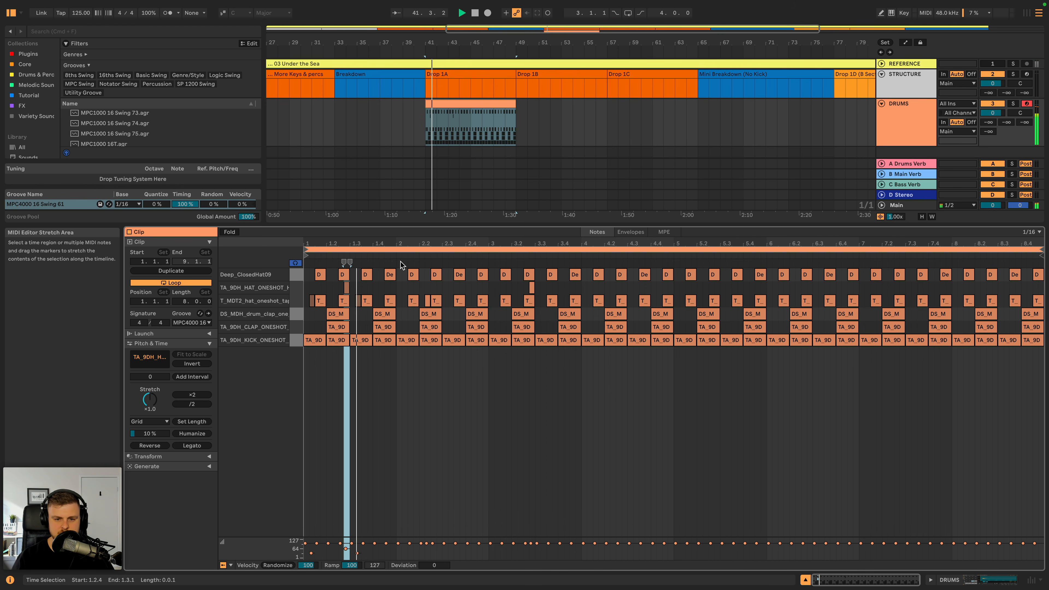
left_click_drag(410, 247, 438, 281)
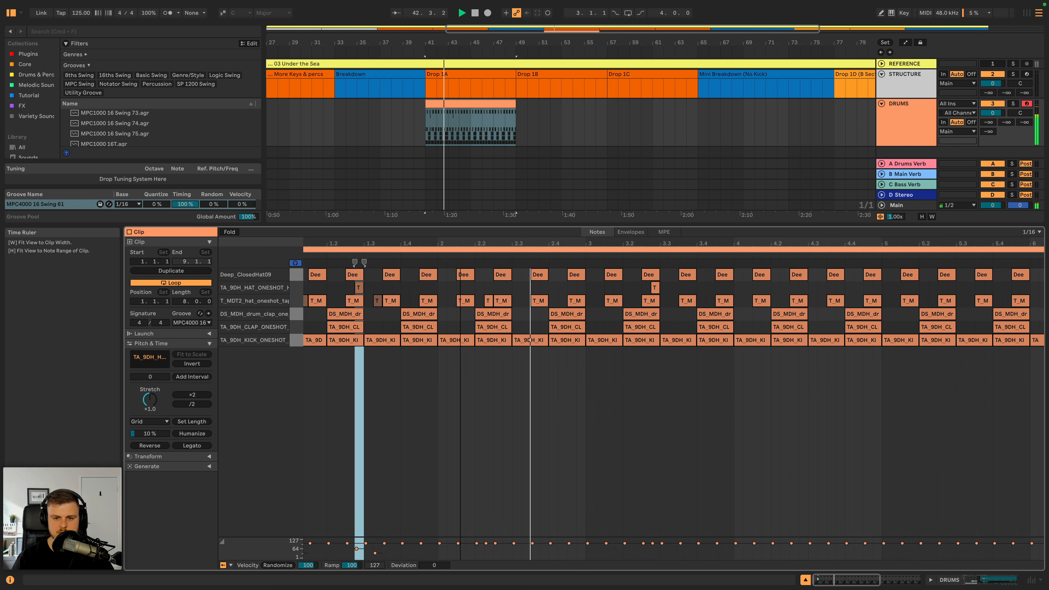
key("space")
left_click(486, 543)
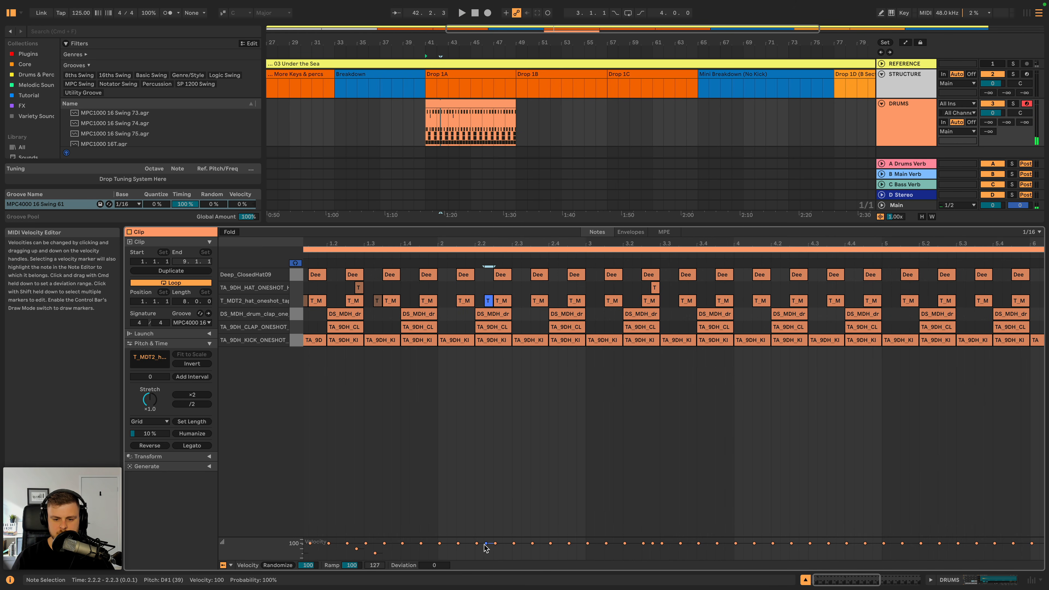
key("space")
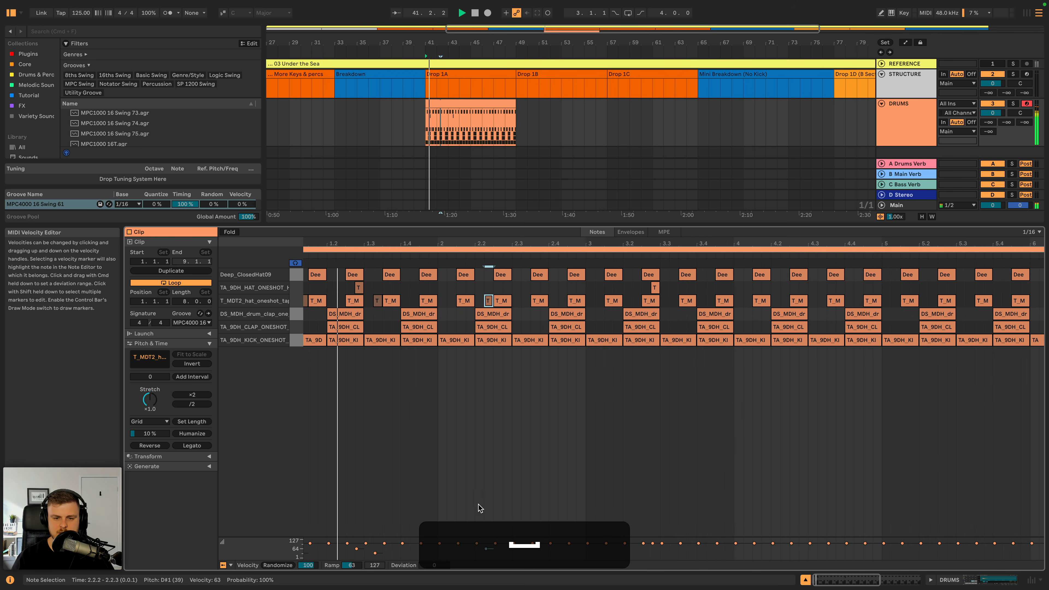
- Search the Tutorial collection for perc, audition the one-shots, and load T_MDT2_perc_oneshot_trippy onto the drum rack's F1 pad
double_click(898, 122)
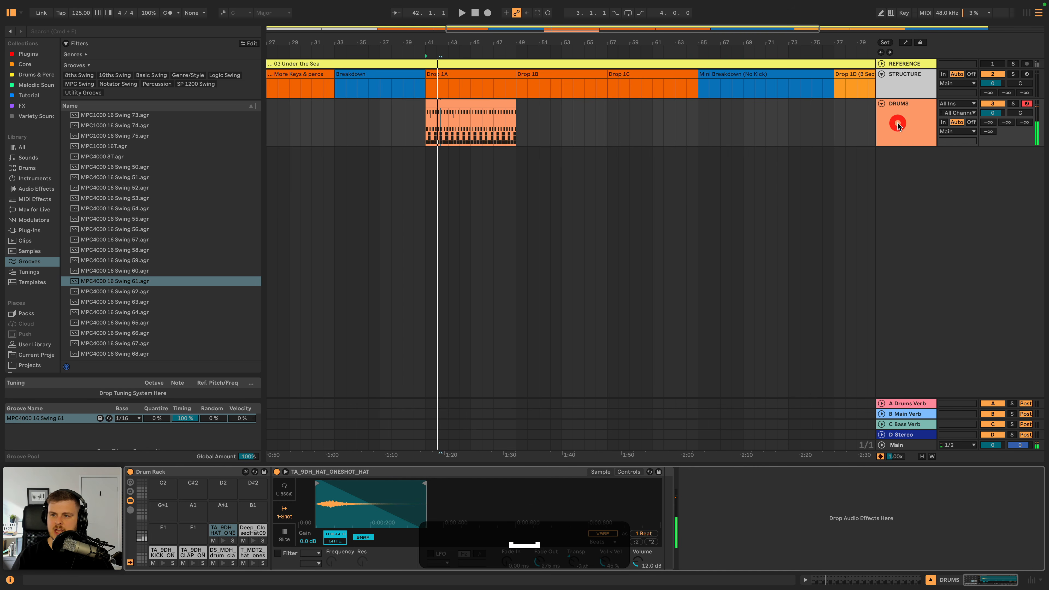
left_click(28, 95)
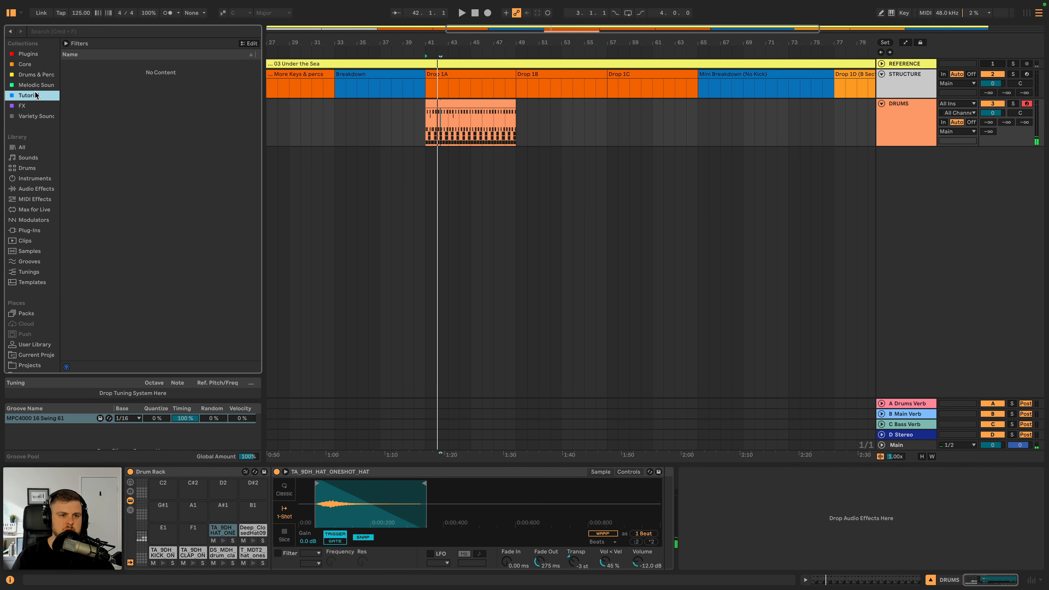
left_click(98, 31)
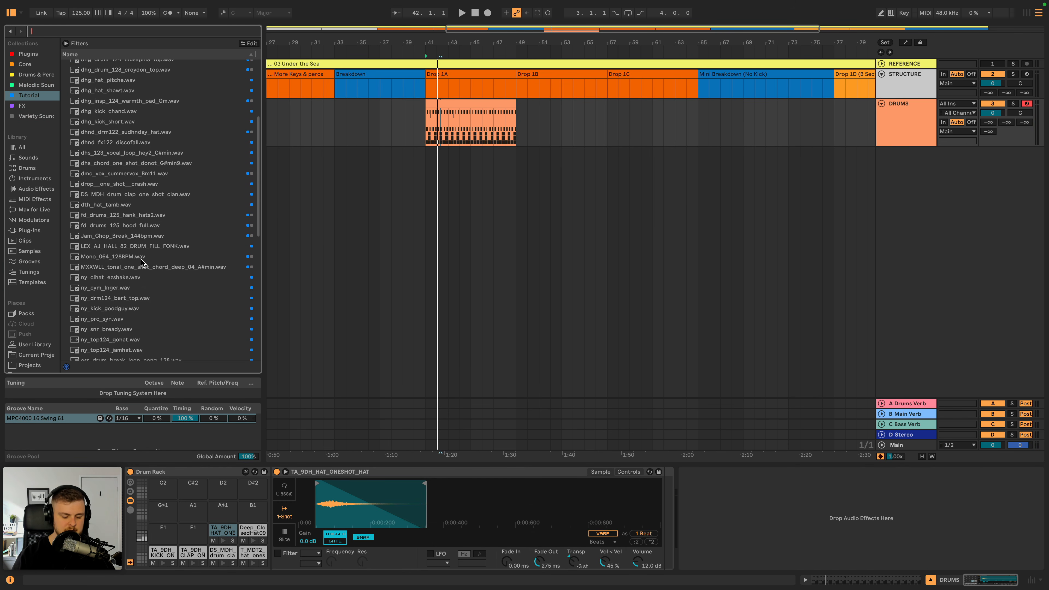
type("perc")
left_click(132, 75)
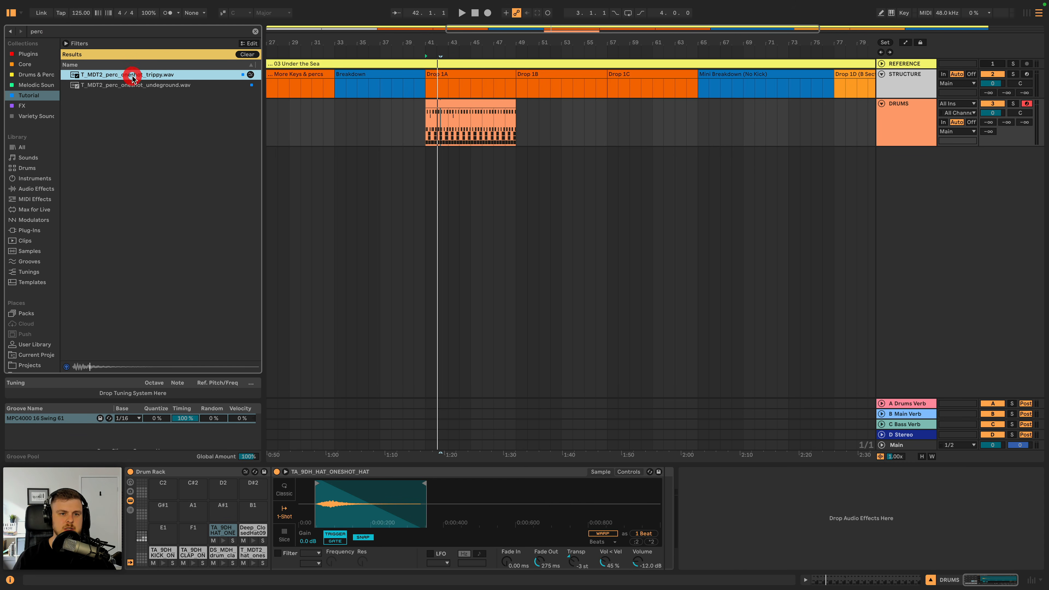
key("Down")
key("Up")
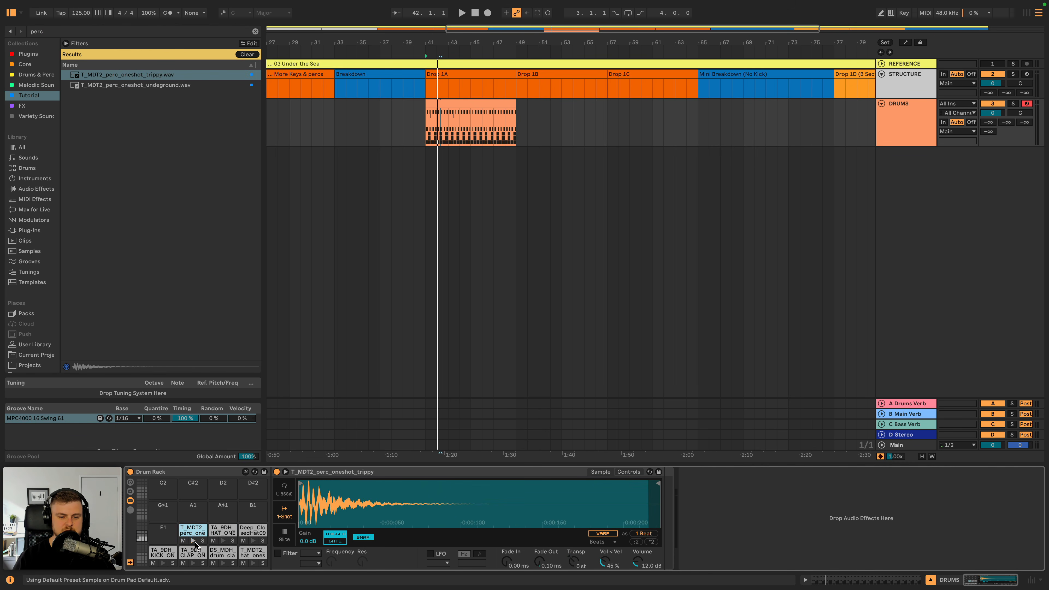
- Duplicate the first two bars of T_MDT2 hat notes across the rest of the eight-bar DRUMS clip
double_click(466, 103)
key("space")
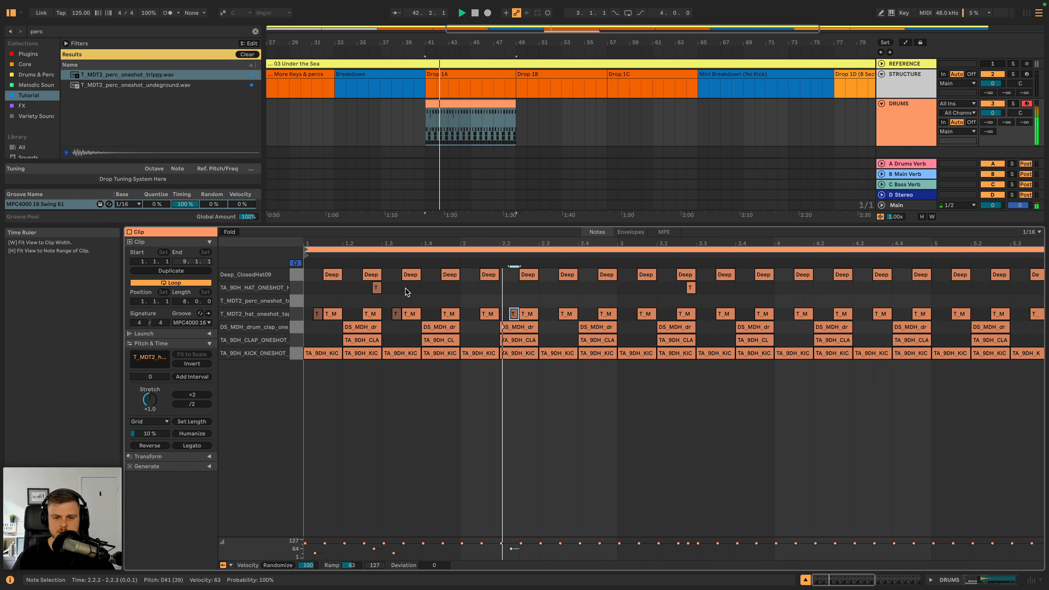
key("space")
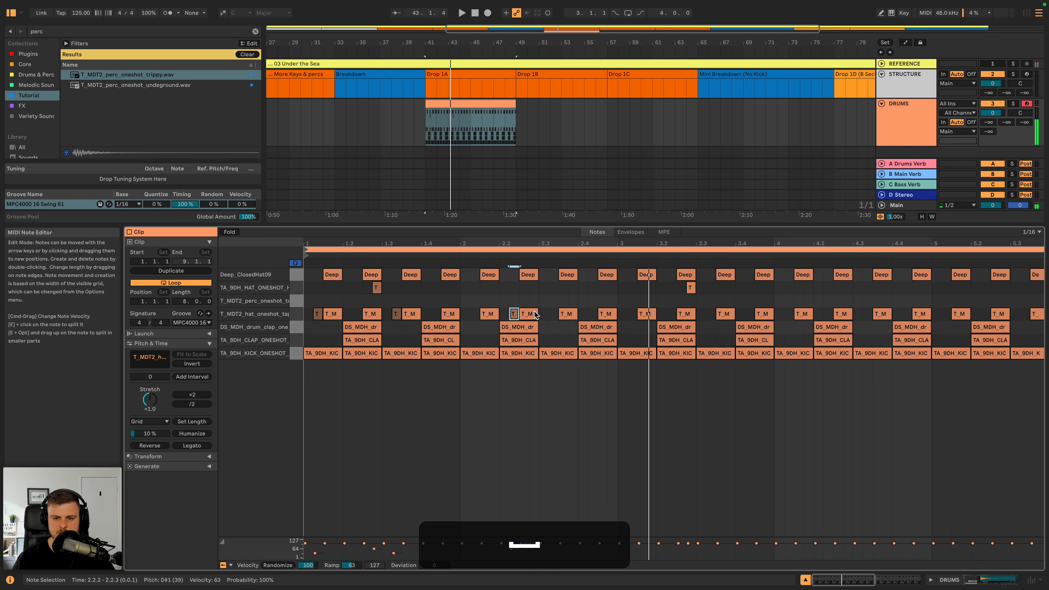
left_click_drag(613, 303, 305, 324)
key("super+d")
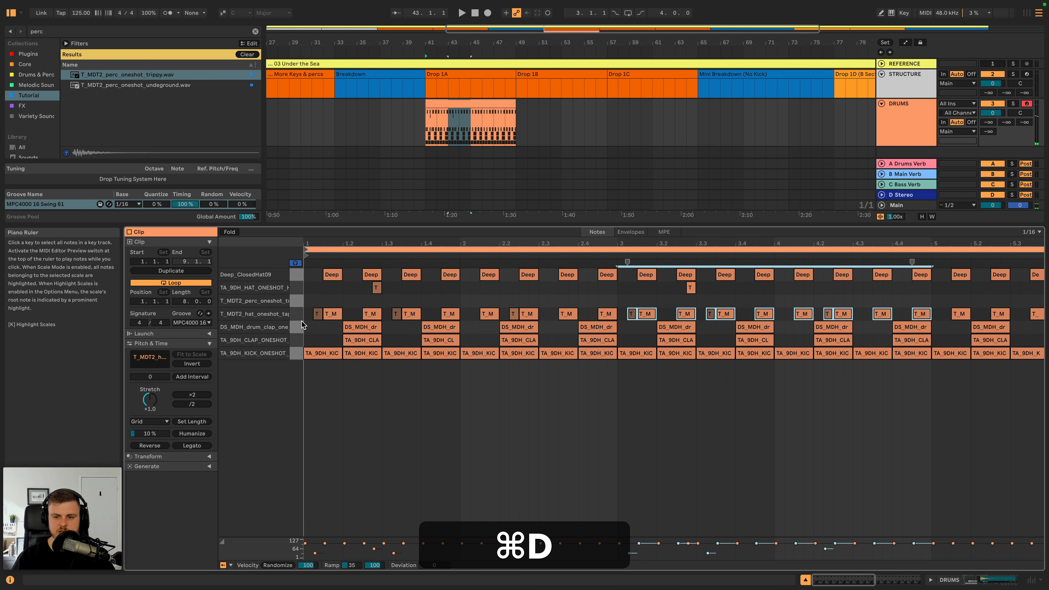
key("super+d")
key("super+d")
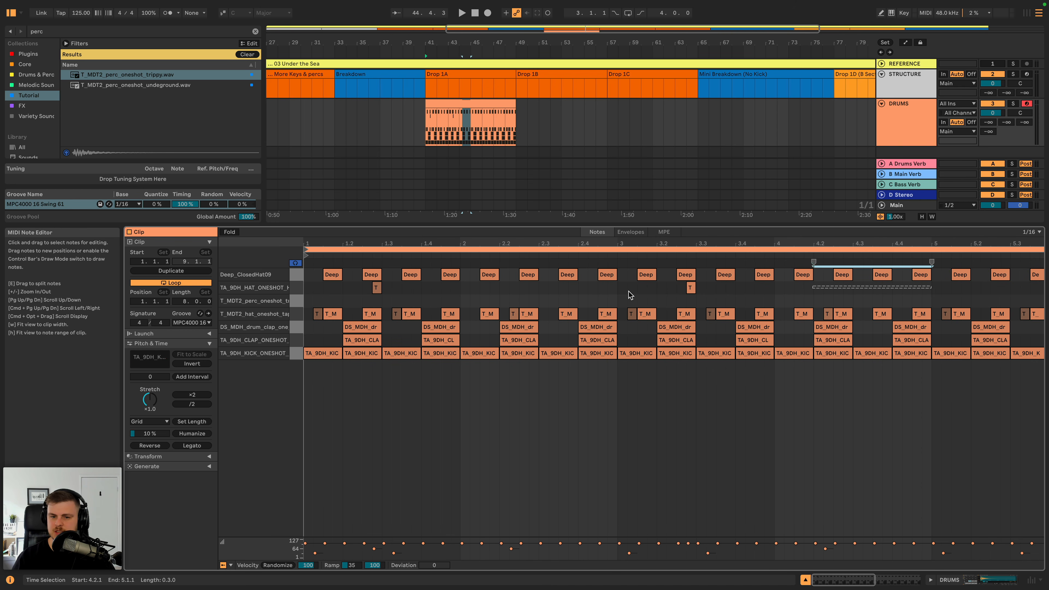
- Duplicate the first four bars of the TA_9DH_HAT_ONESHOT_HAT row into bars 5 to 8 and play the clip
left_click(296, 287)
key("super+d")
key("space")
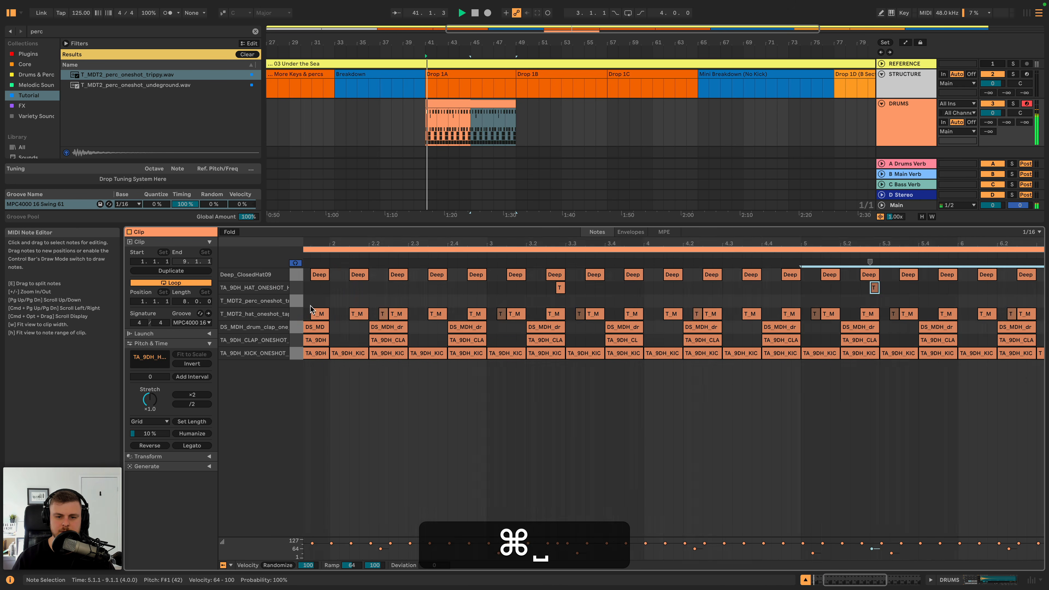
- Add a T_MDT2 perc note at 1.4.4 and audition it with the drums
double_click(457, 300)
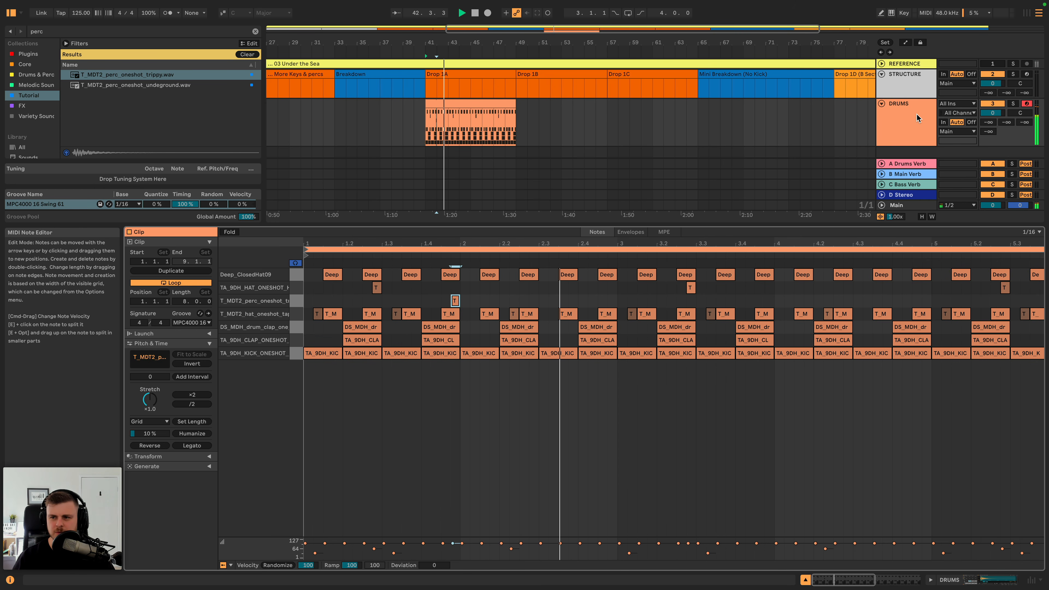
key("space")
key("space")
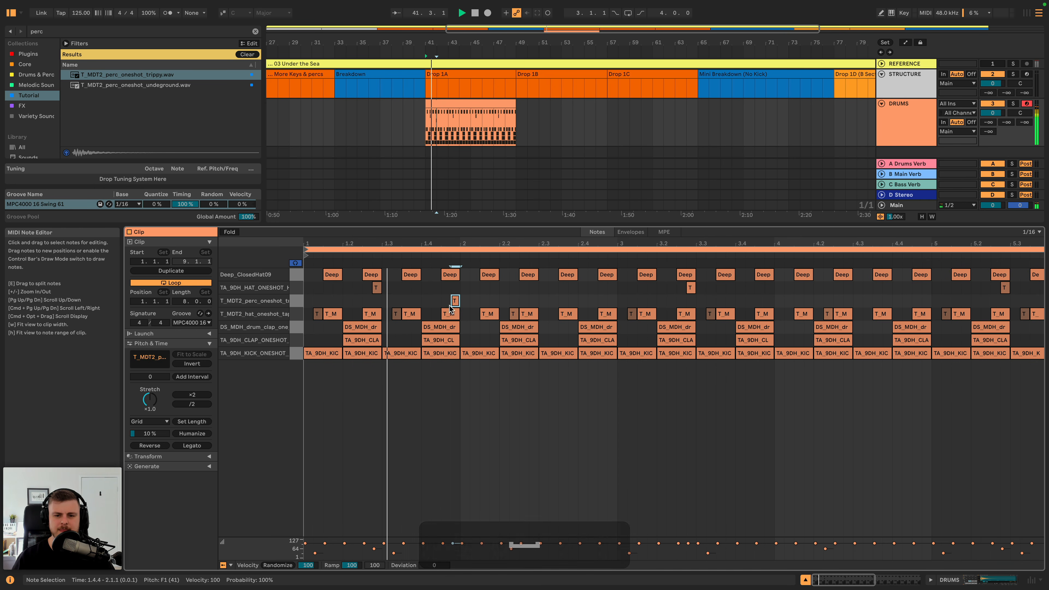
key("space")
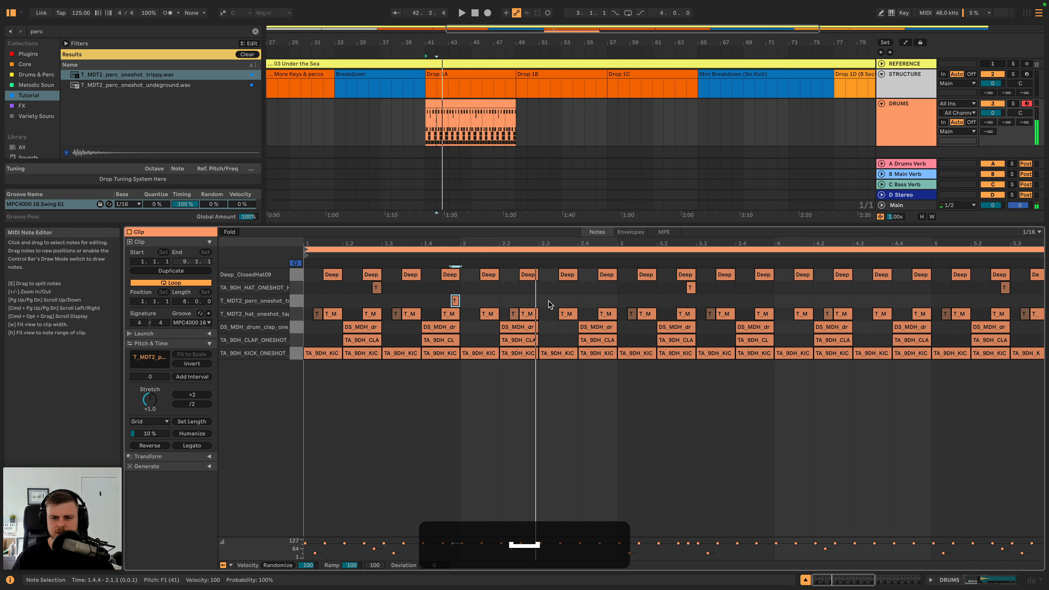
- Add two more T_MDT2 perc notes at 2.3.2 and 2.3.4 and listen to the pattern
double_click(553, 300)
double_click(573, 301)
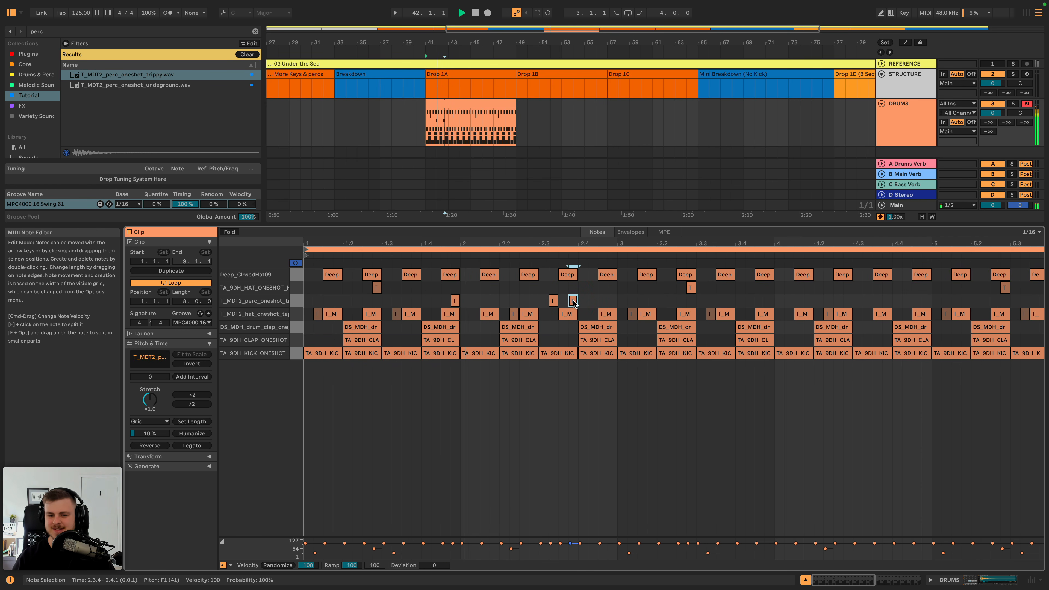
key("space")
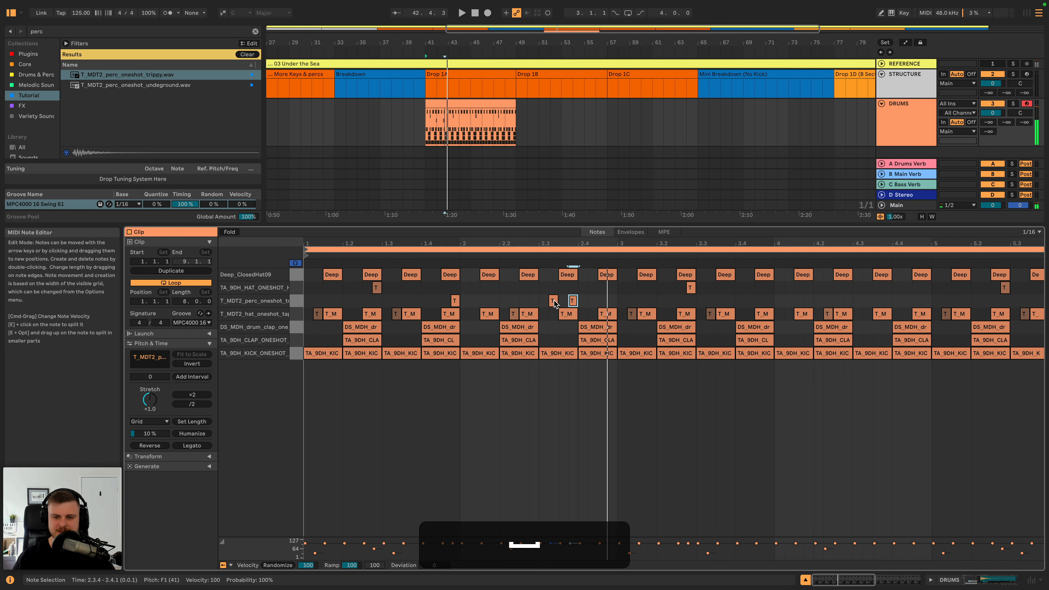
- Move the two perc notes in bar 2 earlier, to 2.2.4 and 2.3.2, and play them back
left_click_drag(553, 304, 535, 301)
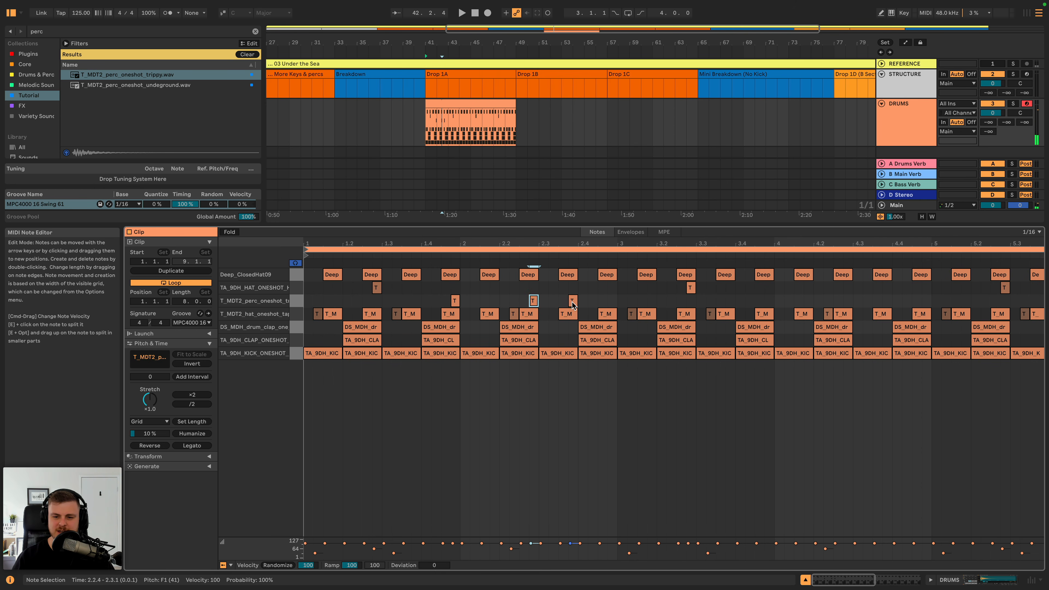
key("space")
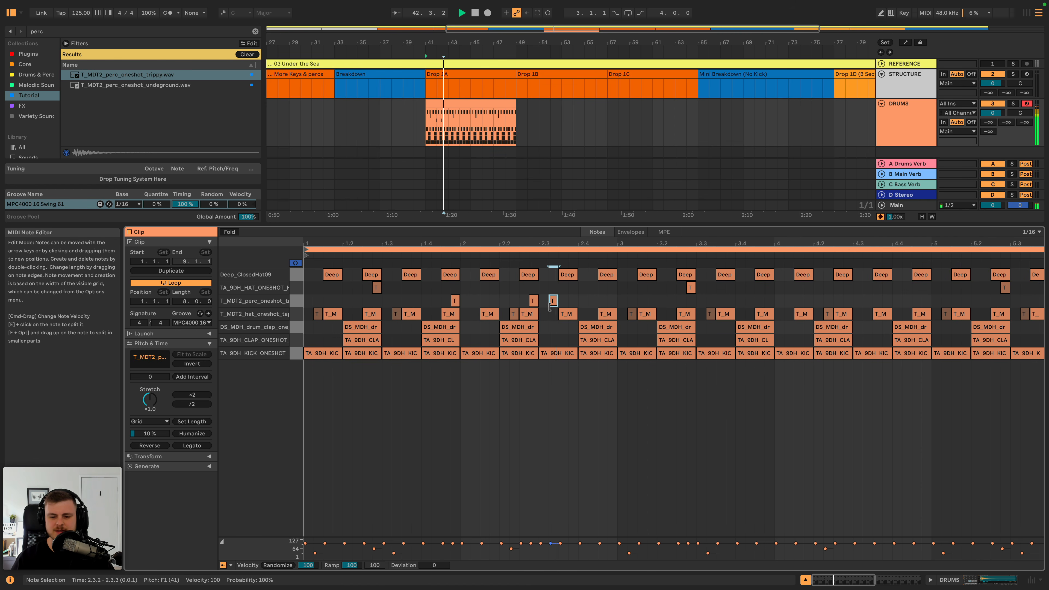
key("space")
- Randomize the velocities of the three T_MDT2 perc notes with an amount of 16 and audition the result
left_click_drag(578, 297, 455, 298)
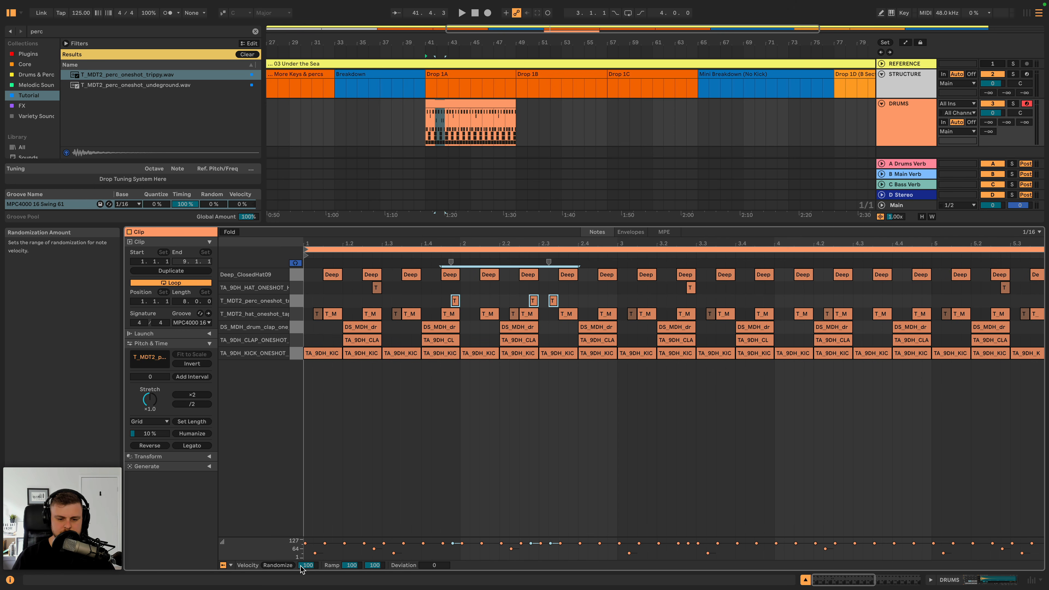
left_click_drag(301, 569, 301, 576)
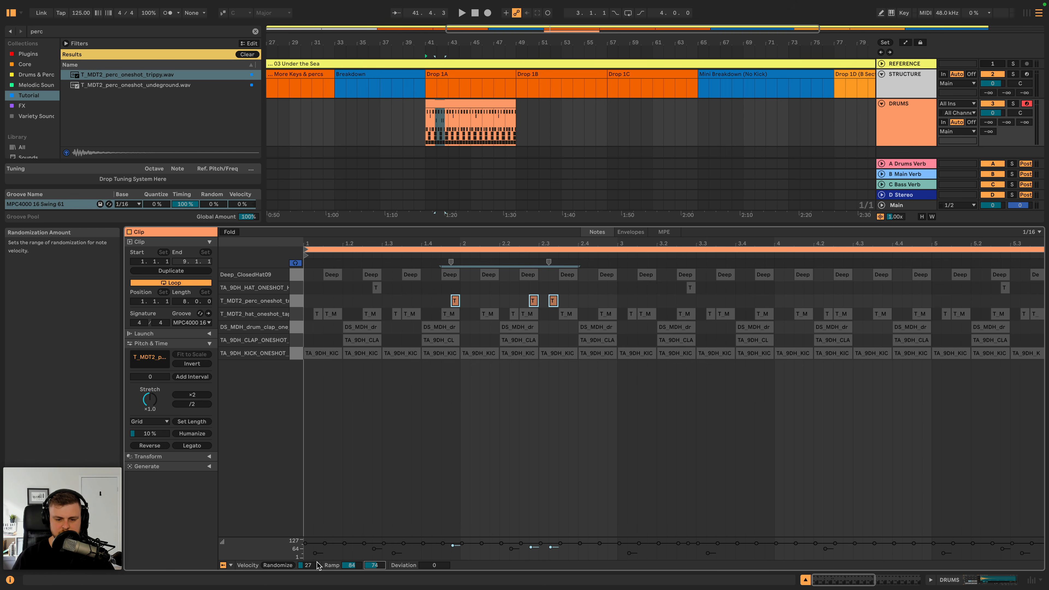
key("space")
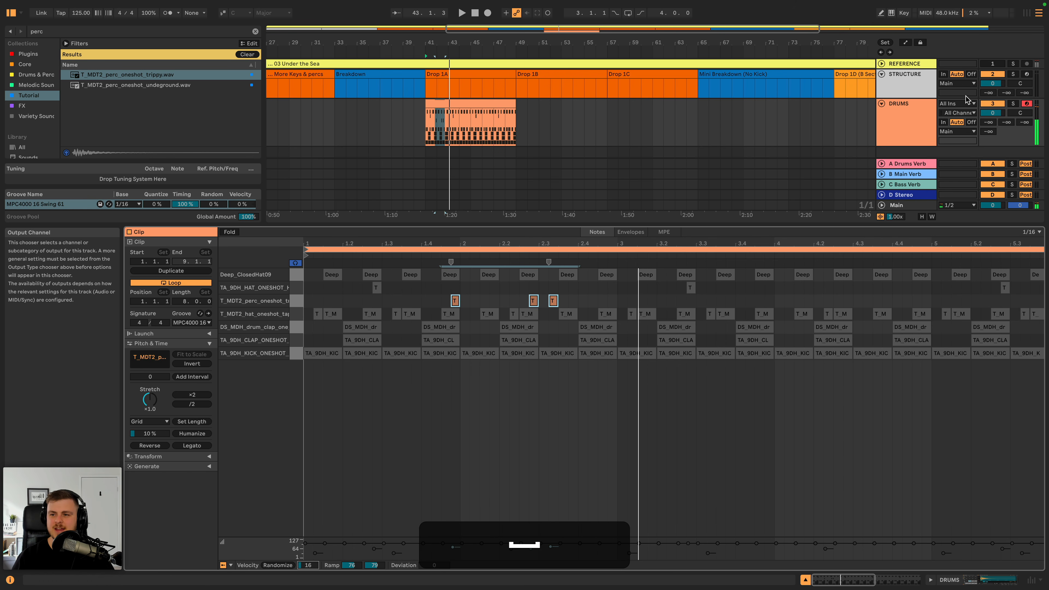
- Clear the sample search, preview ny_prc_syn.wav and play the Drop 1A drums for comparison
left_click(500, 102)
left_click(899, 109)
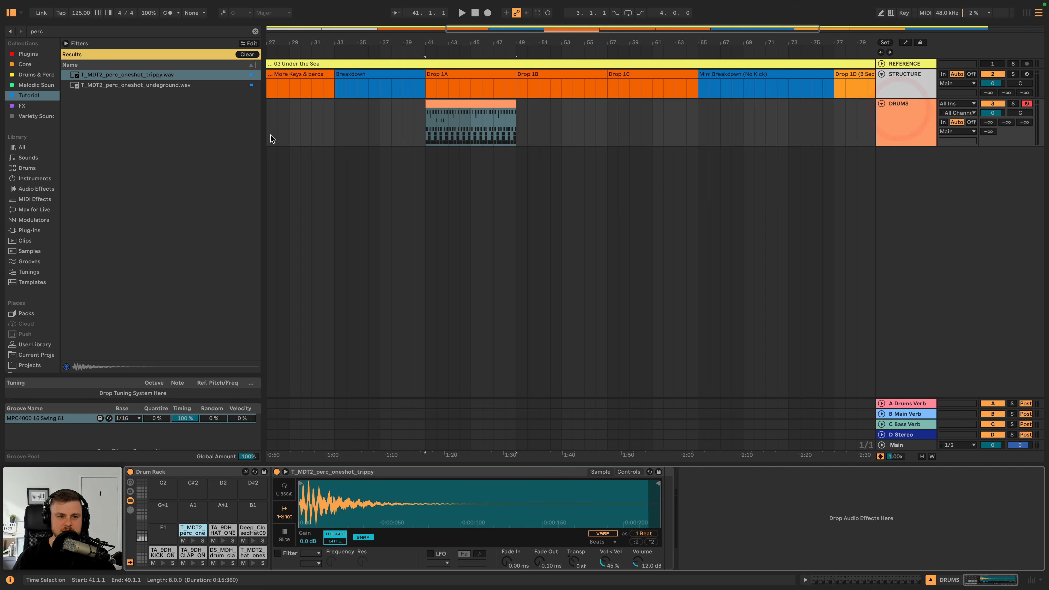
left_click(256, 30)
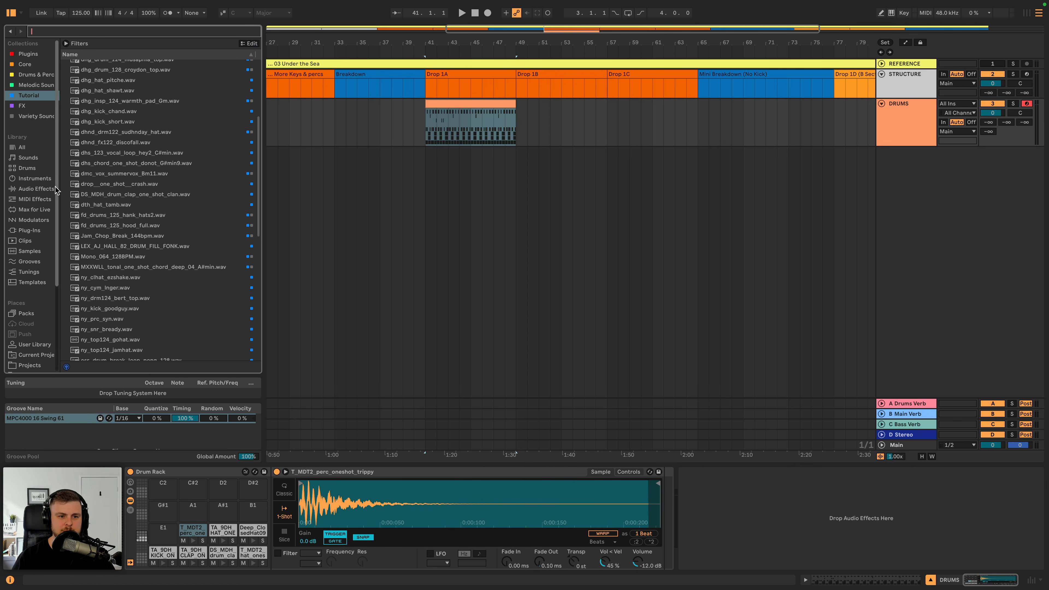
scroll(114, 171, "up", 3)
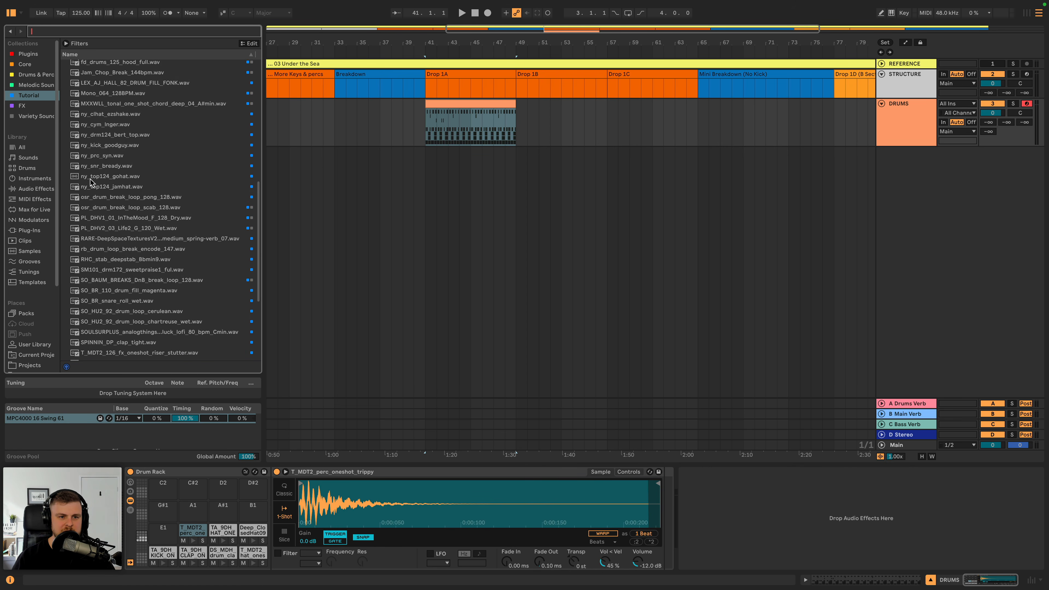
left_click(110, 159)
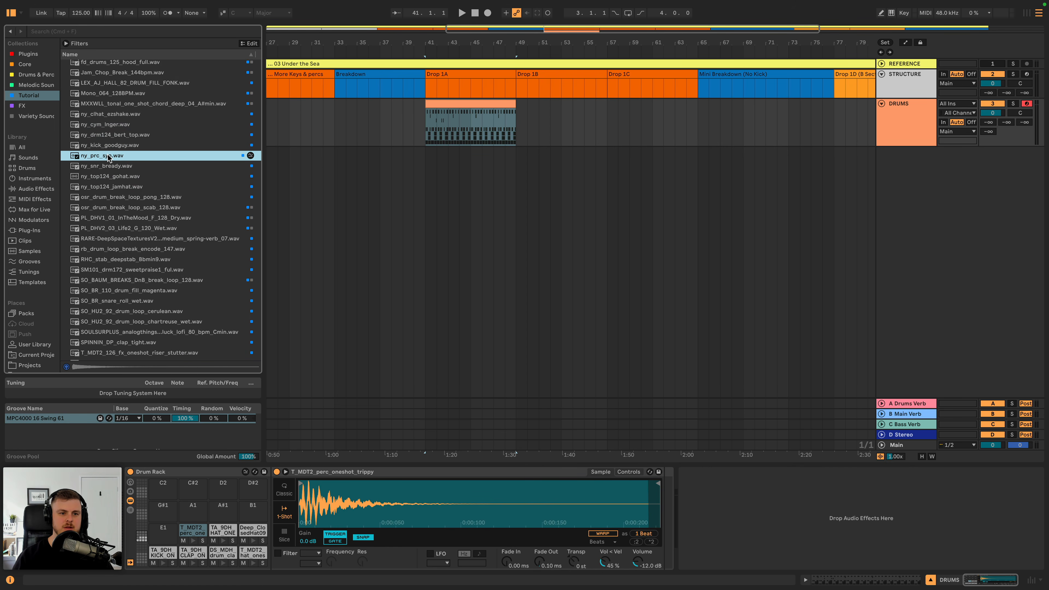
key("space")
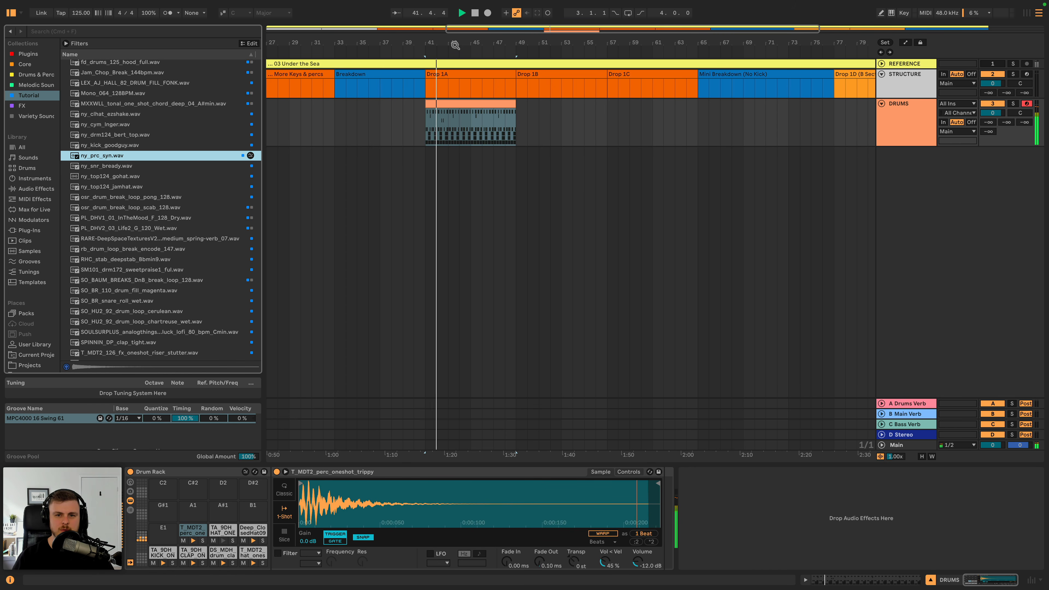
left_click_drag(456, 45, 491, 105)
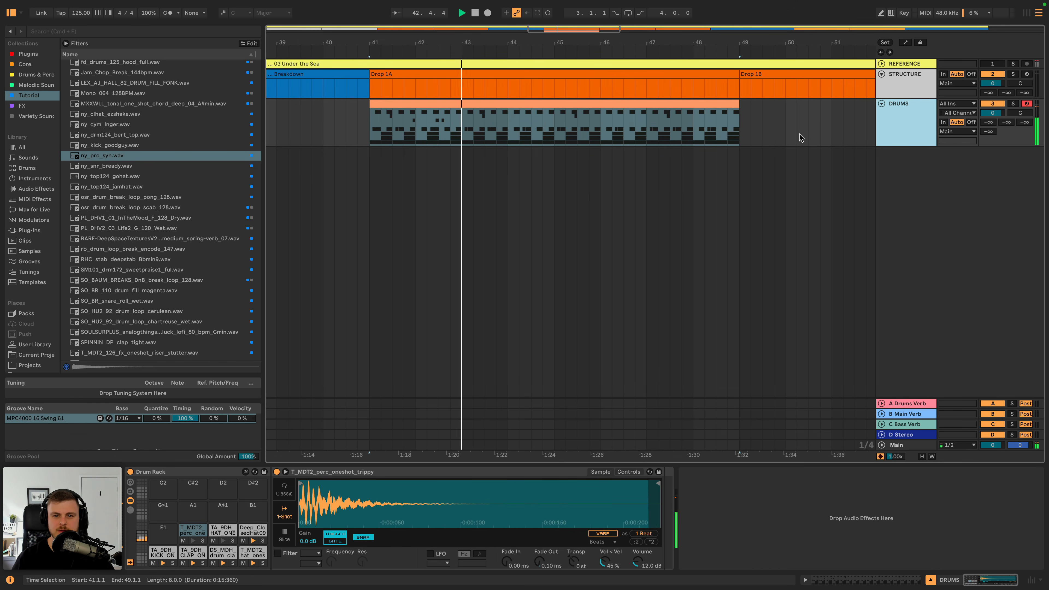
key("space")
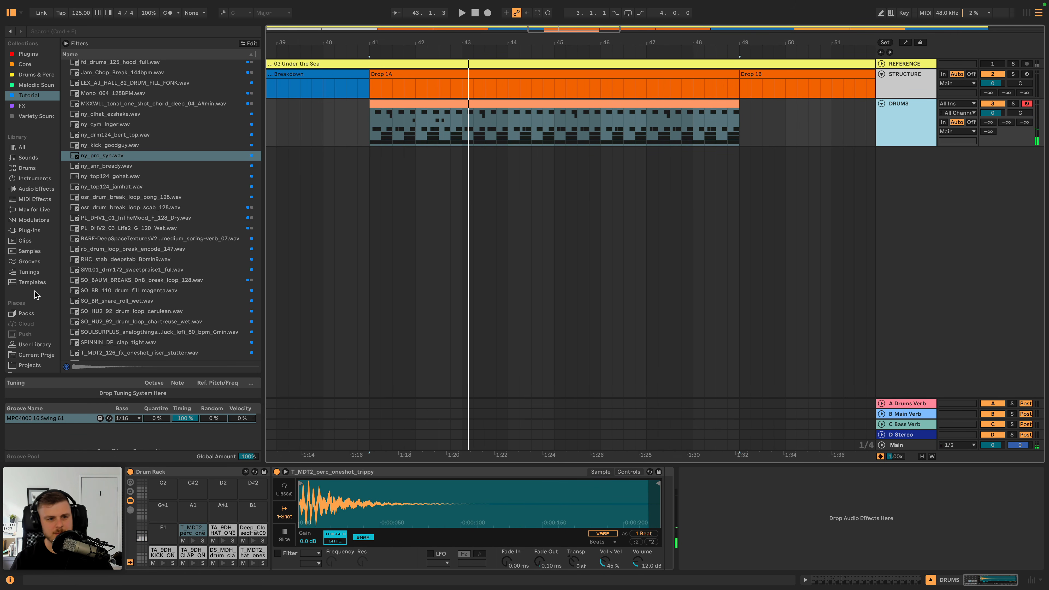
- Preview ny_snr_bready.wav against ny_prc_syn.wav and load ny_snr_bready.wav onto the A#1 pad of the DRUMS Drum Rack
left_click(108, 165)
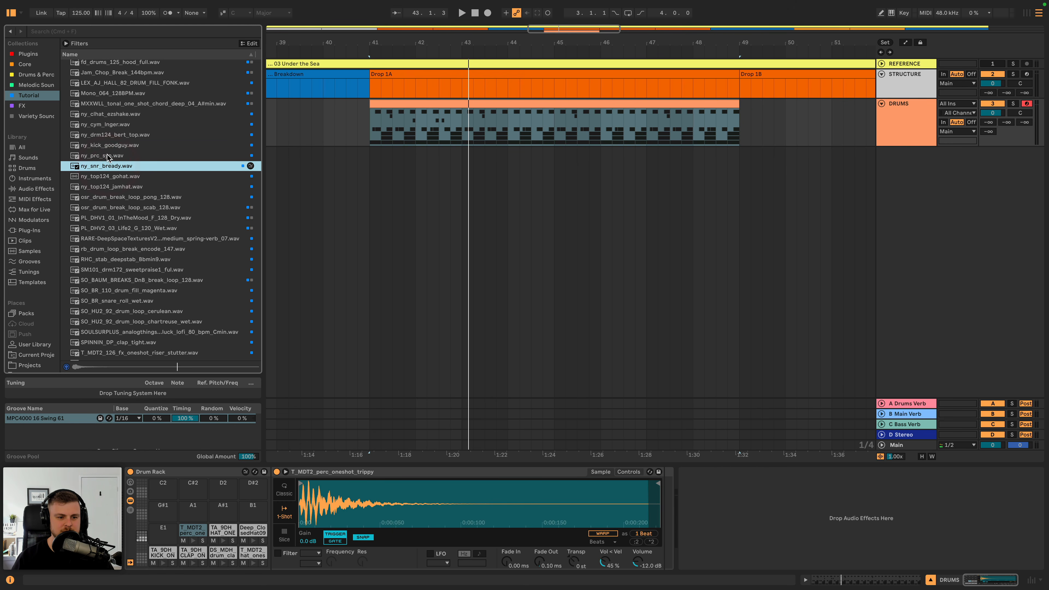
left_click(108, 157)
left_click(112, 167)
left_click_drag(109, 168, 222, 517)
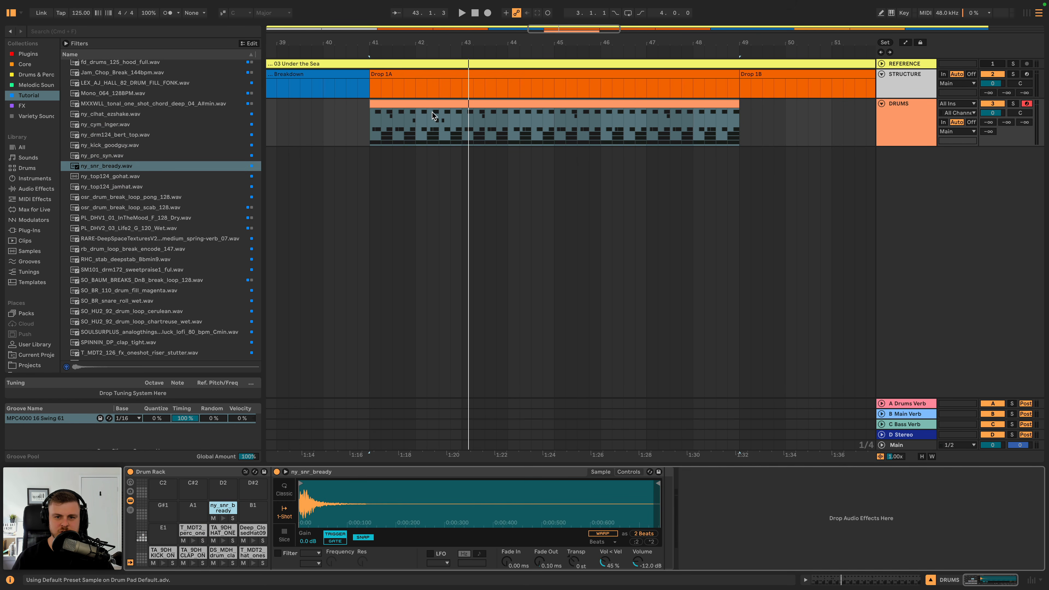
- Add a ny_snr_bready note in bar 2 of the drum clip, place it at 2.2.1 and audition it
double_click(433, 105)
key("space")
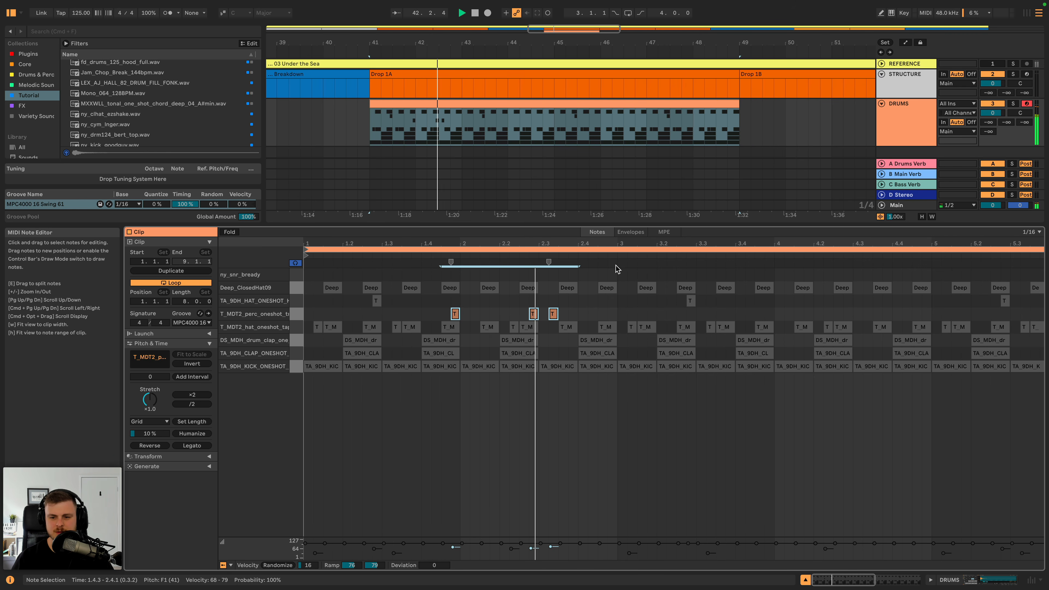
key("space")
double_click(611, 274)
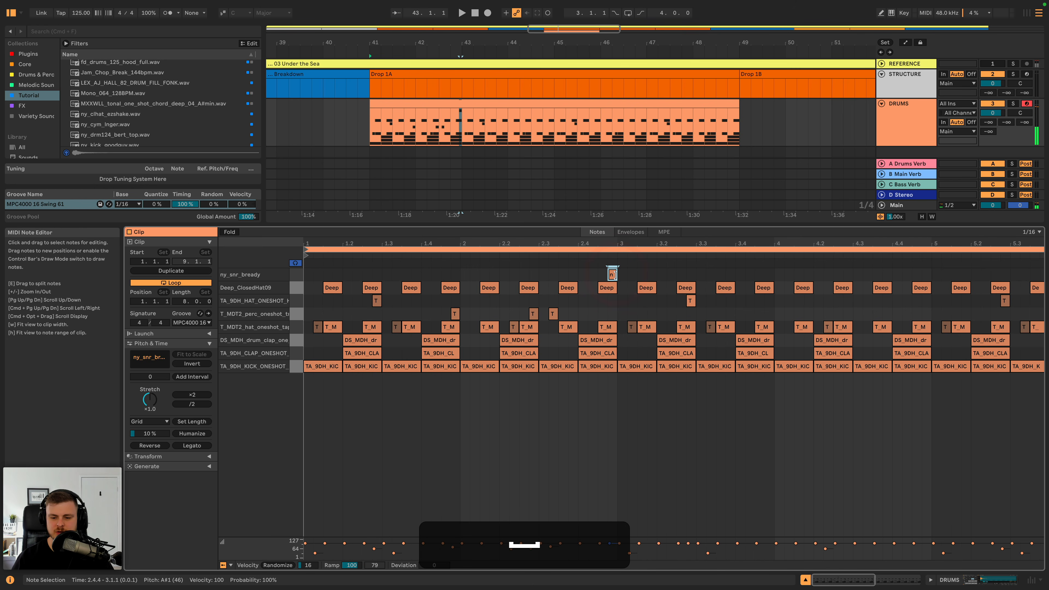
left_click_drag(614, 276, 503, 276)
key("space")
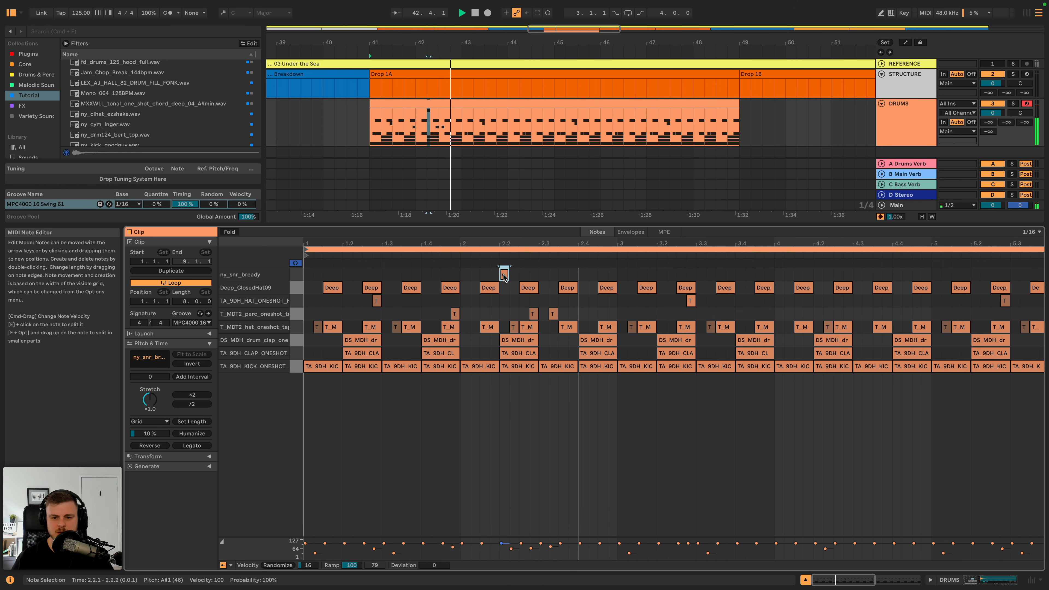
- Move the ny_snr_bready note one sixteenth earlier, to 2.1.4, and listen to the pattern
key("space")
left_click_drag(503, 274, 493, 274)
key("space")
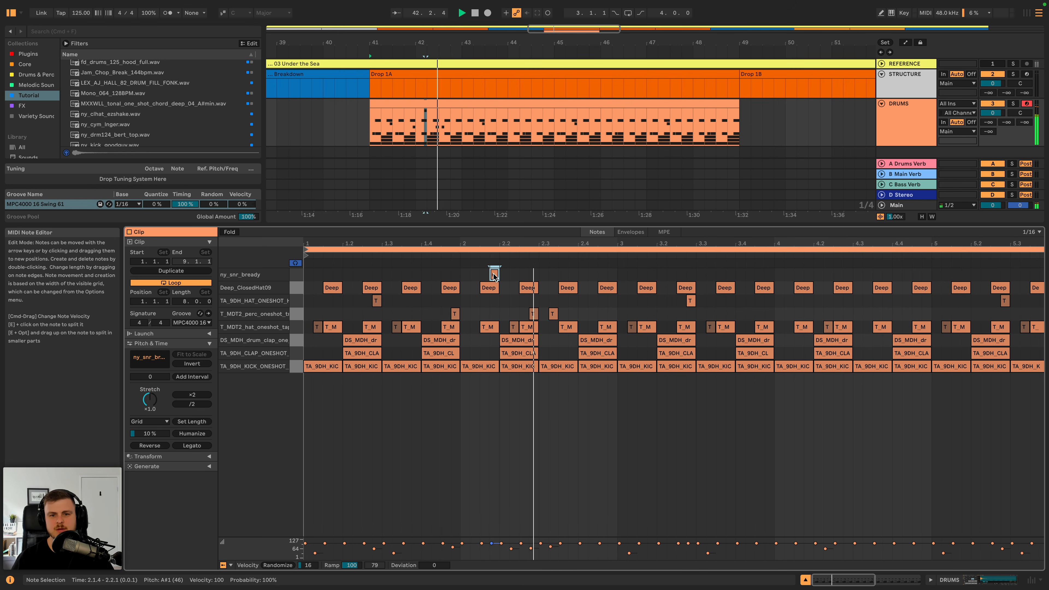
key("space")
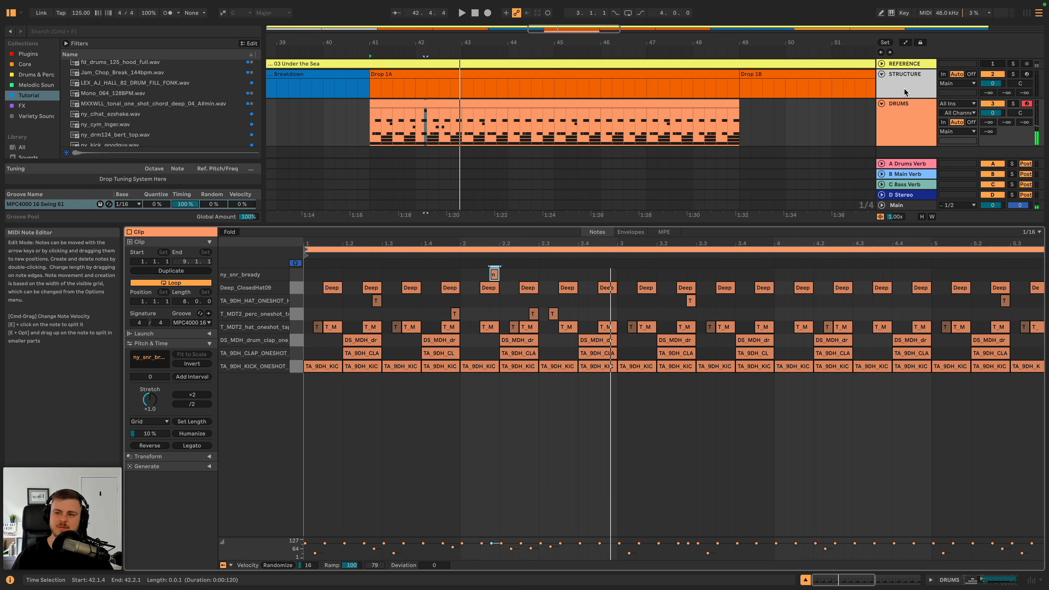
- Search the Tutorial collection for "hat" and preview the vinyl hat loop, T_MDT2_hat_oneshot_raw.wav and fd_drums_125_hank_hats2.wav
key("shift+Tab")
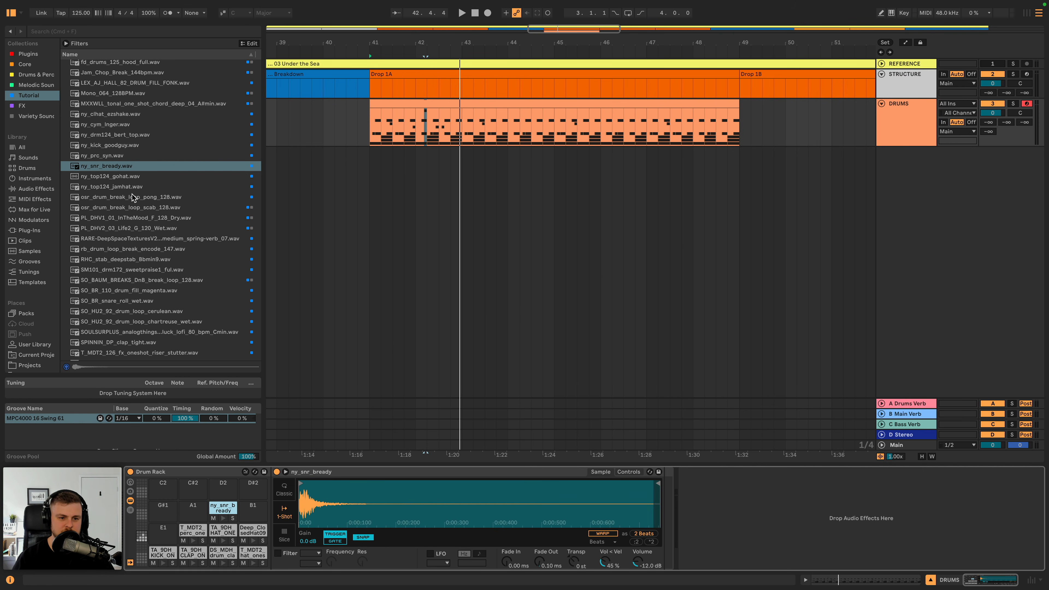
left_click(119, 31)
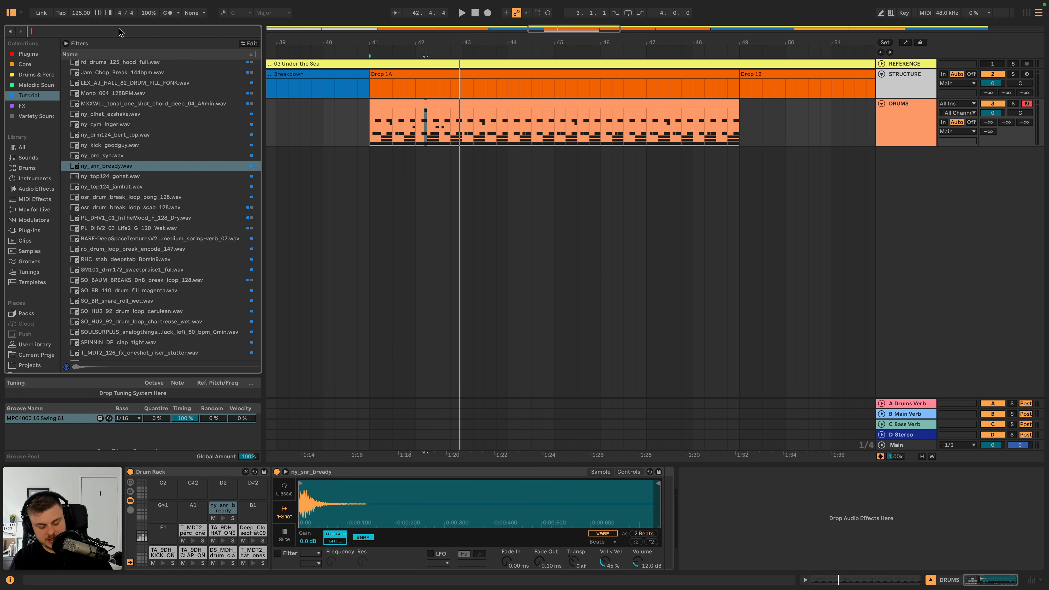
type("hat")
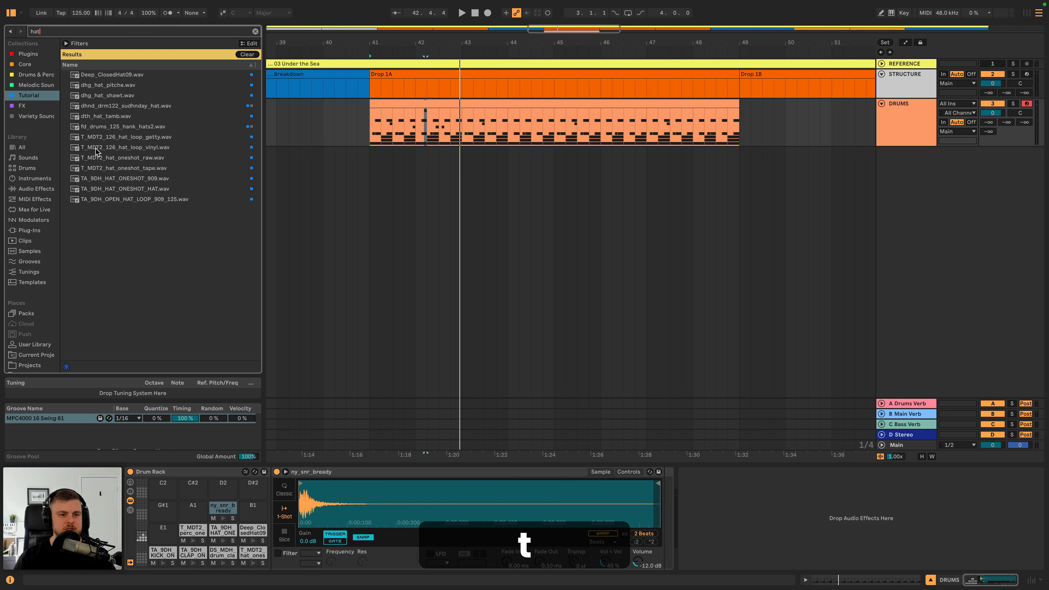
left_click(107, 147)
left_click(111, 158)
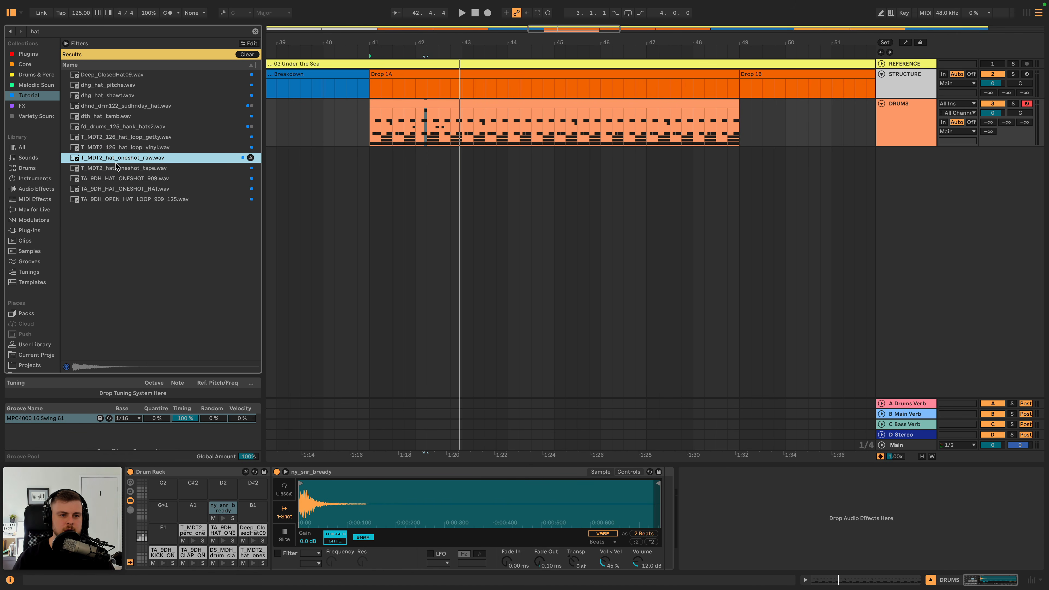
left_click(115, 127)
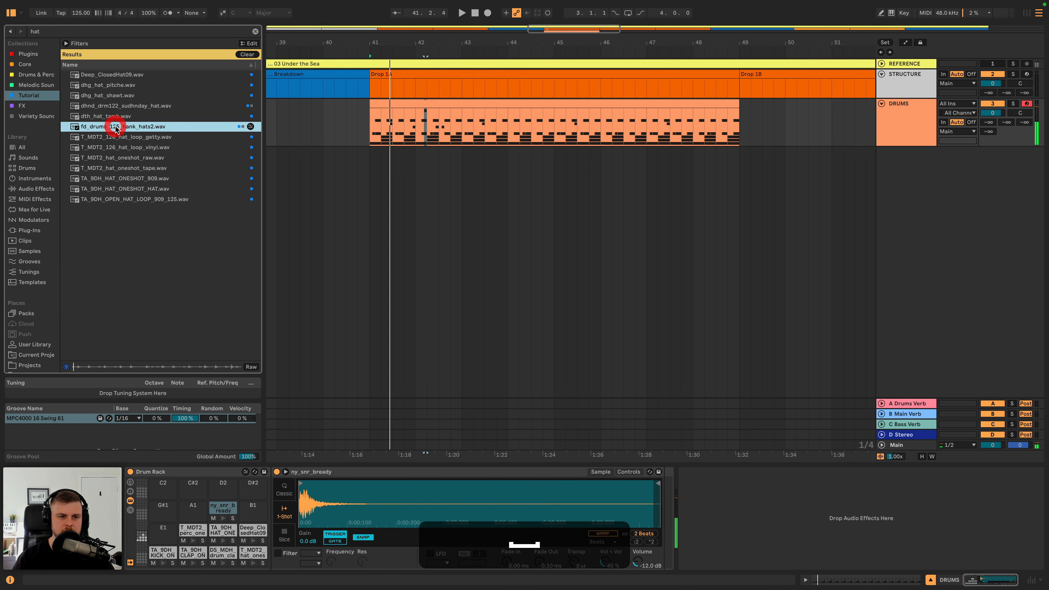
- Load fd_drums_125_hank_hats2.wav onto the E1 pad, switch it to Classic mode and trim the sample to a single hit
left_click_drag(183, 448, 164, 537)
key("space")
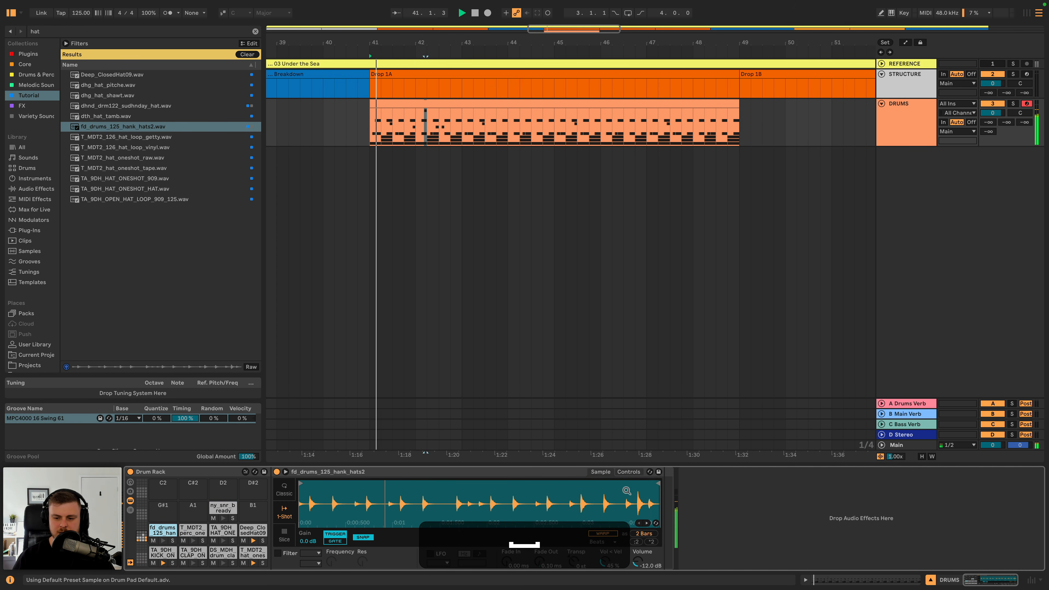
left_click(283, 494)
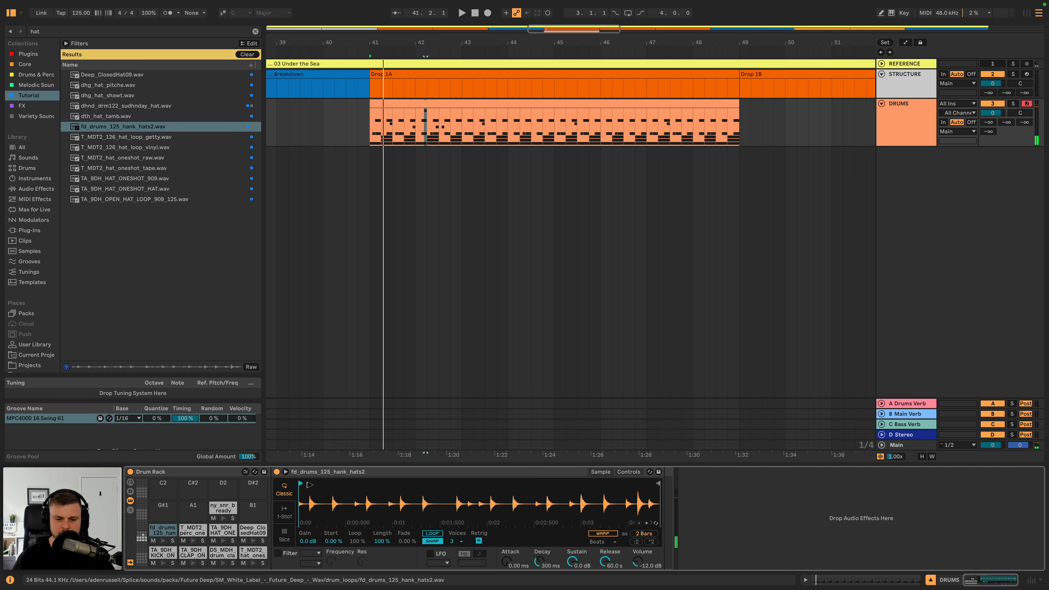
left_click_drag(356, 486, 388, 466)
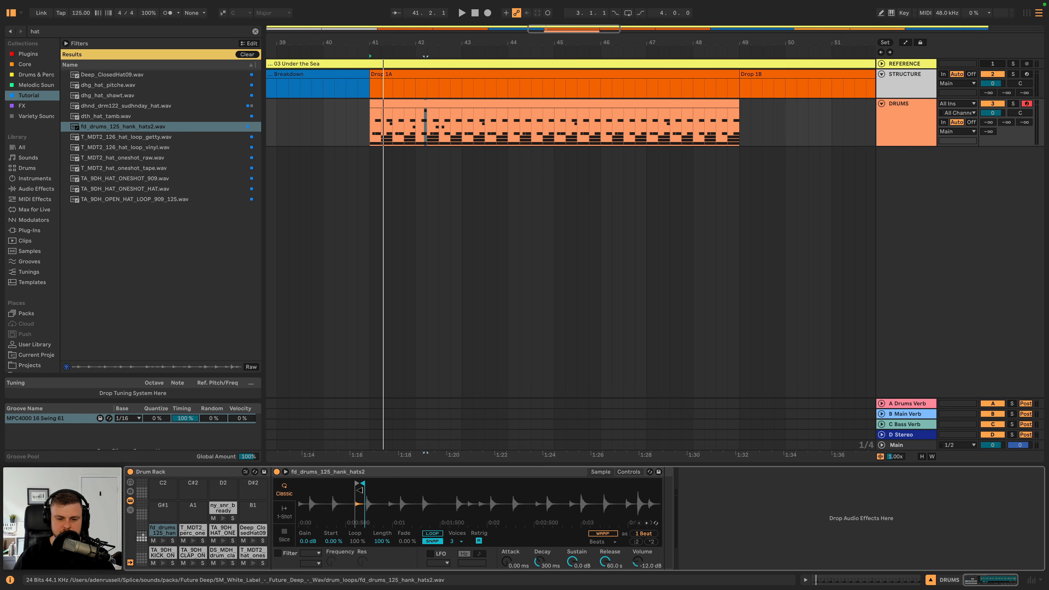
mouse_move(362, 491)
left_mouse_down()
mouse_move(347, 484)
mouse_move(358, 484)
left_mouse_up()
- Add fd_drums_125_hank_hats2 notes at 1.2.4 and 3.2.4 in the drum clip and audition them with the beat
double_click(432, 107)
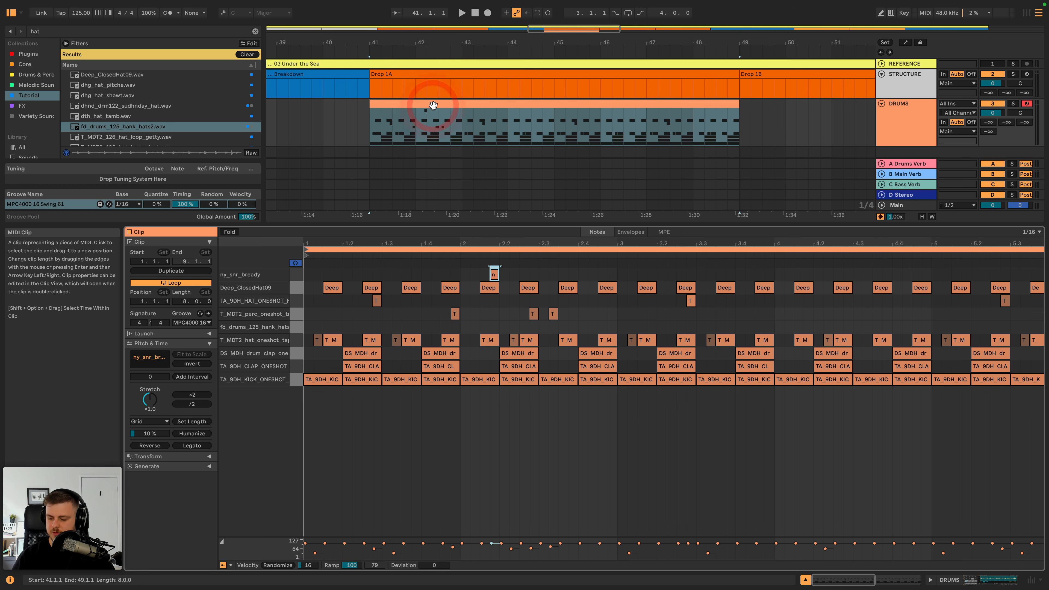
key("space")
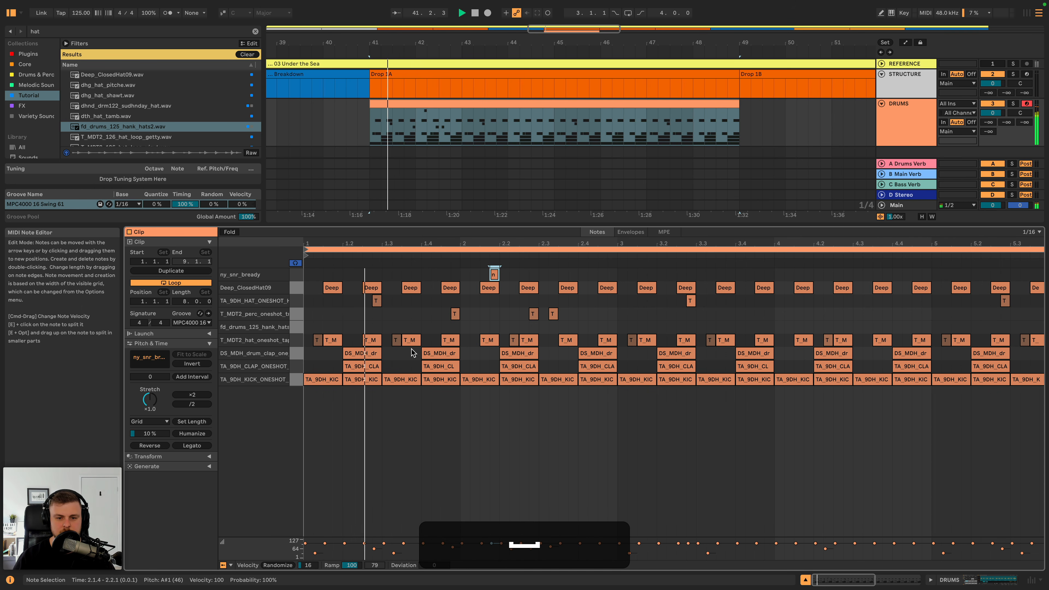
double_click(377, 314)
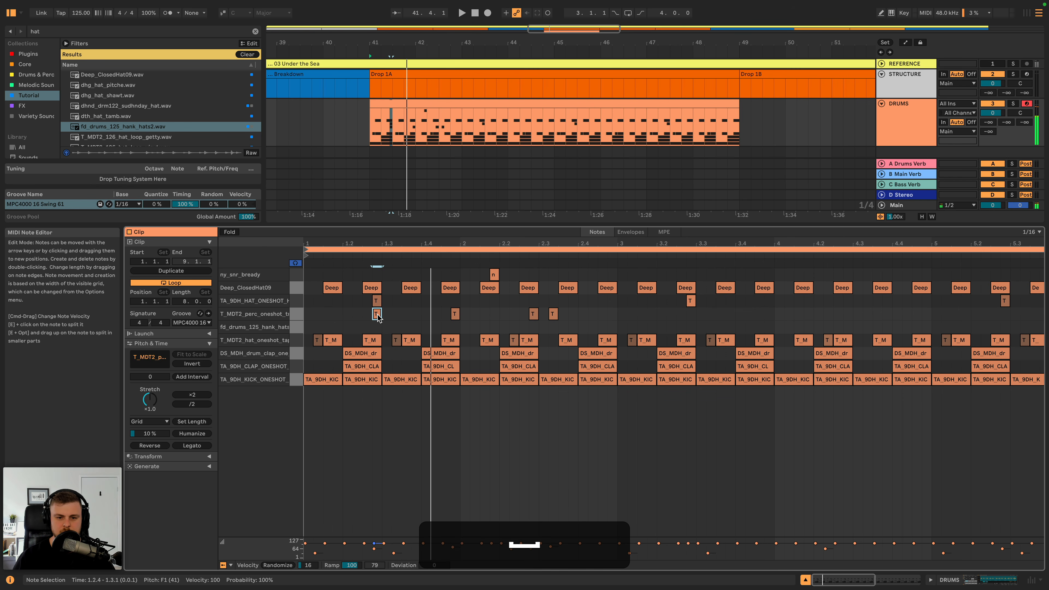
left_click_drag(377, 316, 377, 333)
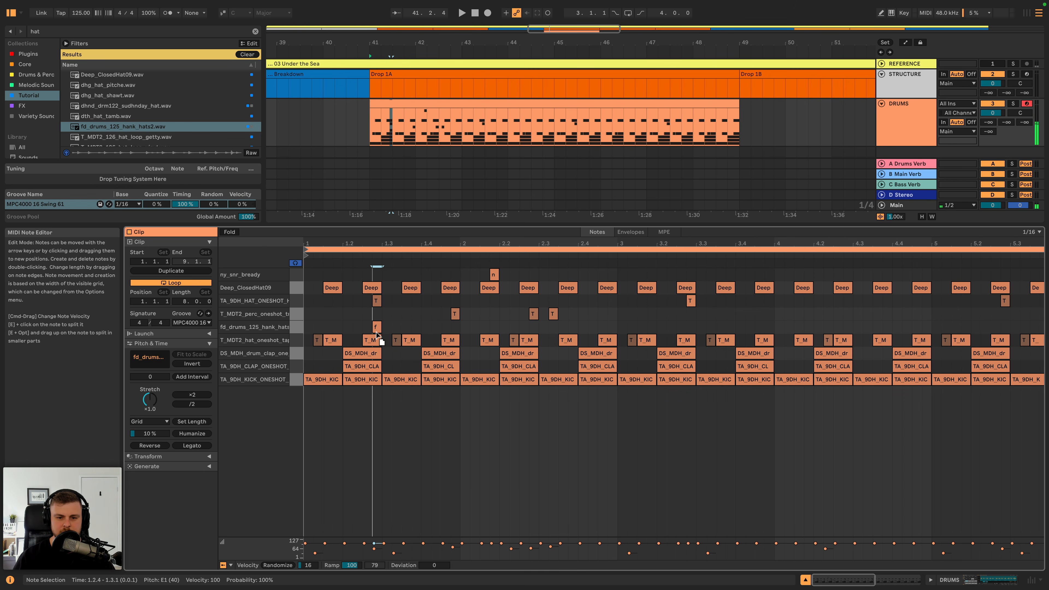
key("space")
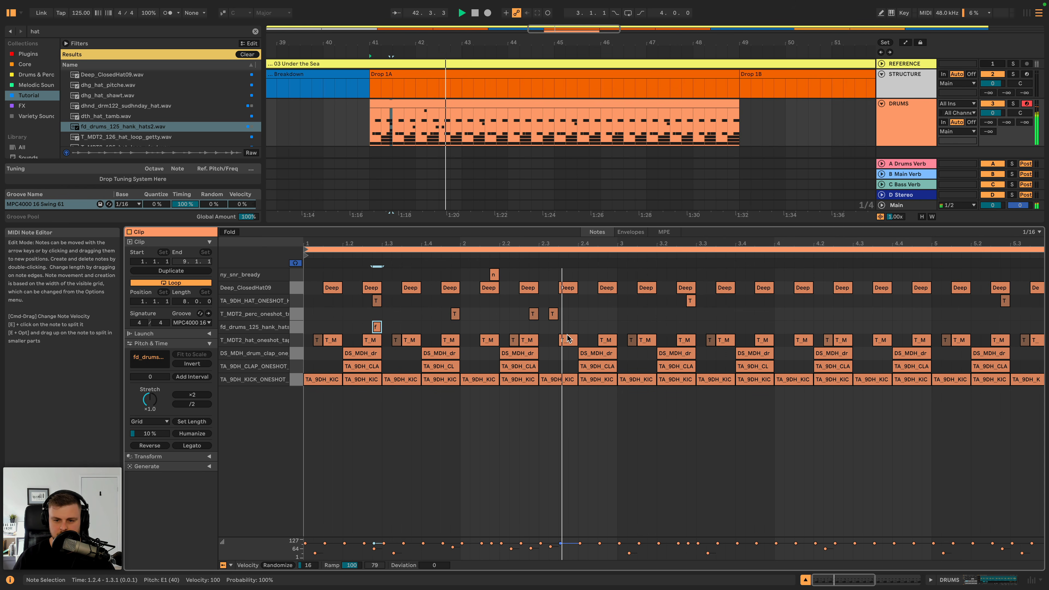
key("space")
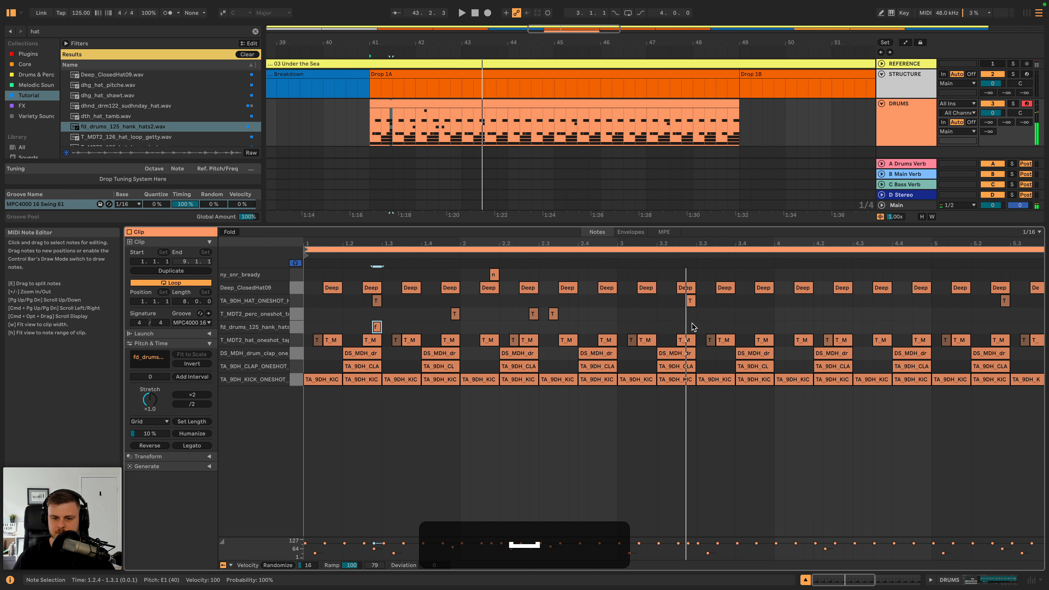
double_click(690, 326)
key("space")
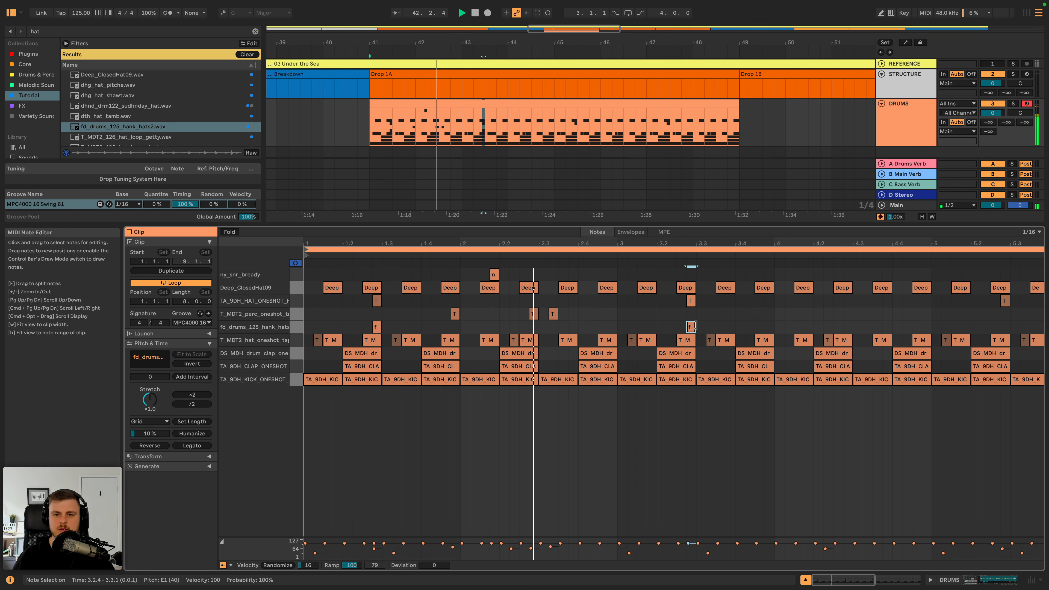
- Lower the ny_snr_bready pad's volume to -14.3 dB and listen to it within the drums
key("shift+Tab")
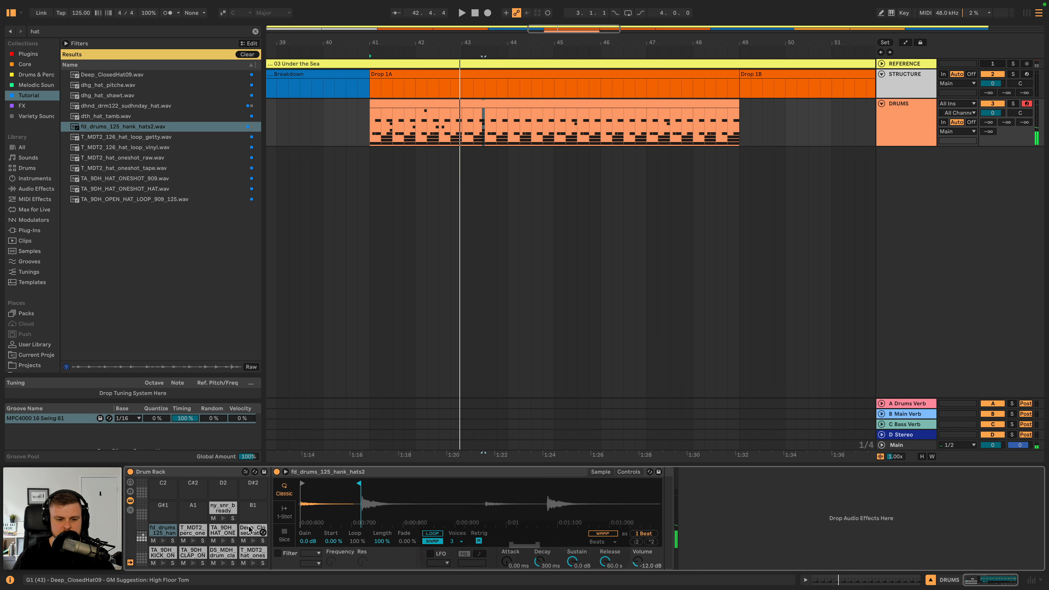
left_click(221, 509)
left_click_drag(636, 565, 637, 575)
key("space")
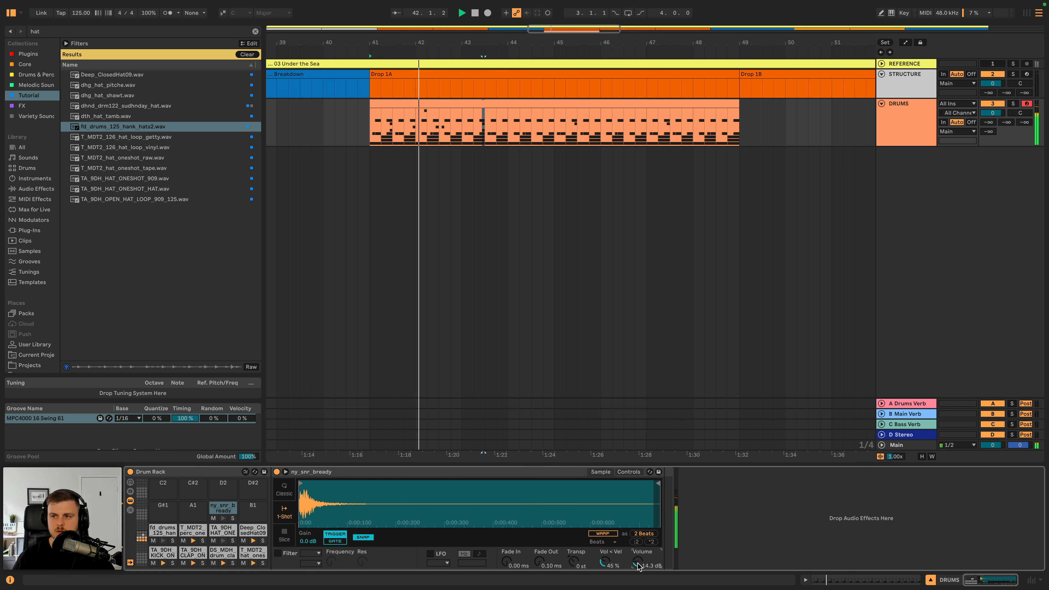
key("space")
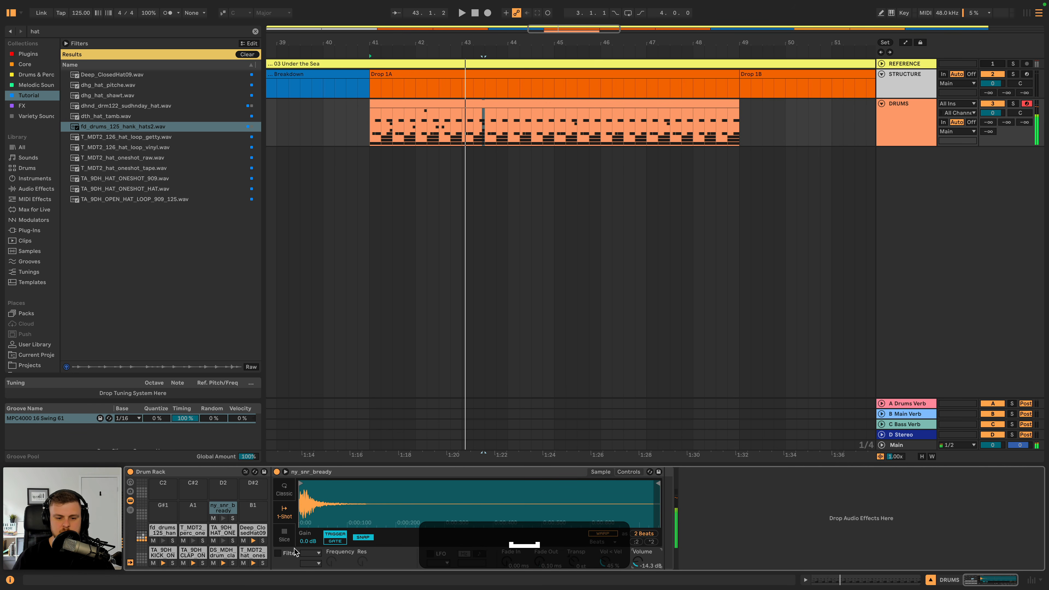
- Lower the T_MDT2_perc_oneshot_trippy pad's volume to -13.7 dB, reopen the drum clip's notes and play the pattern
left_click(253, 541)
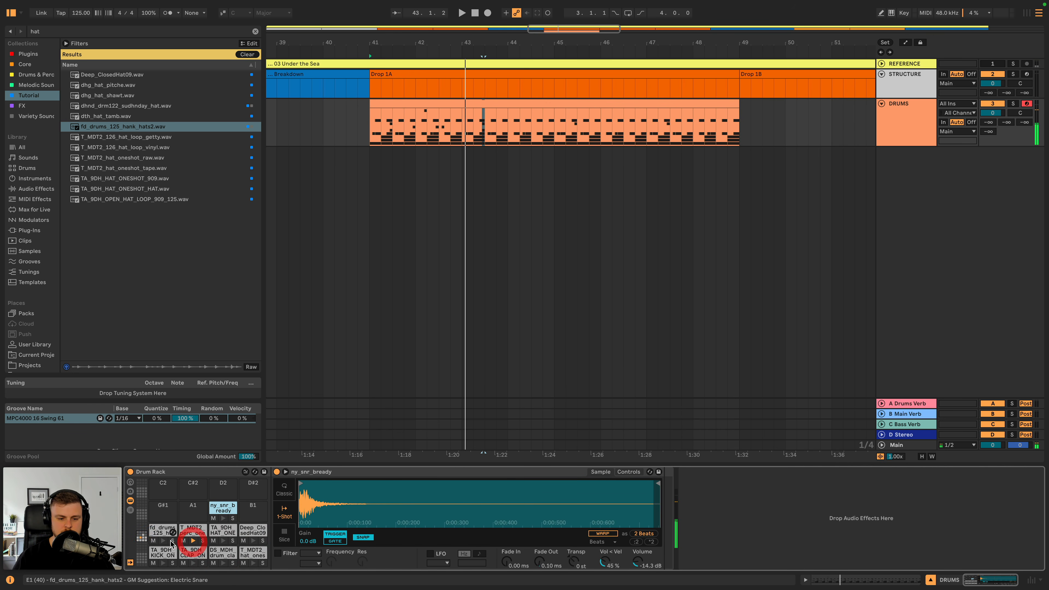
left_click(198, 532)
left_click(597, 568)
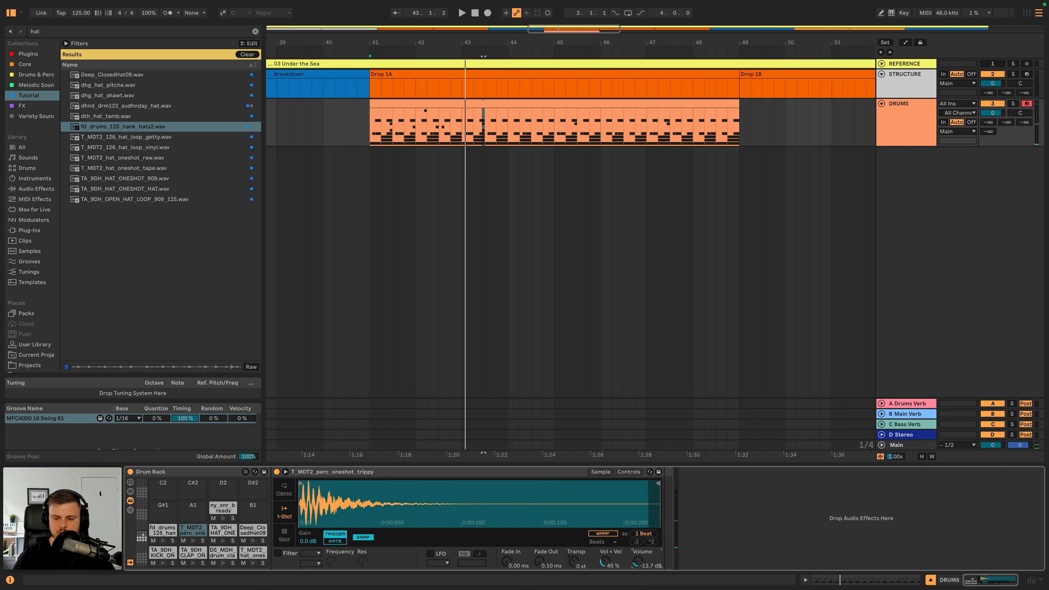
double_click(497, 106)
key("space")
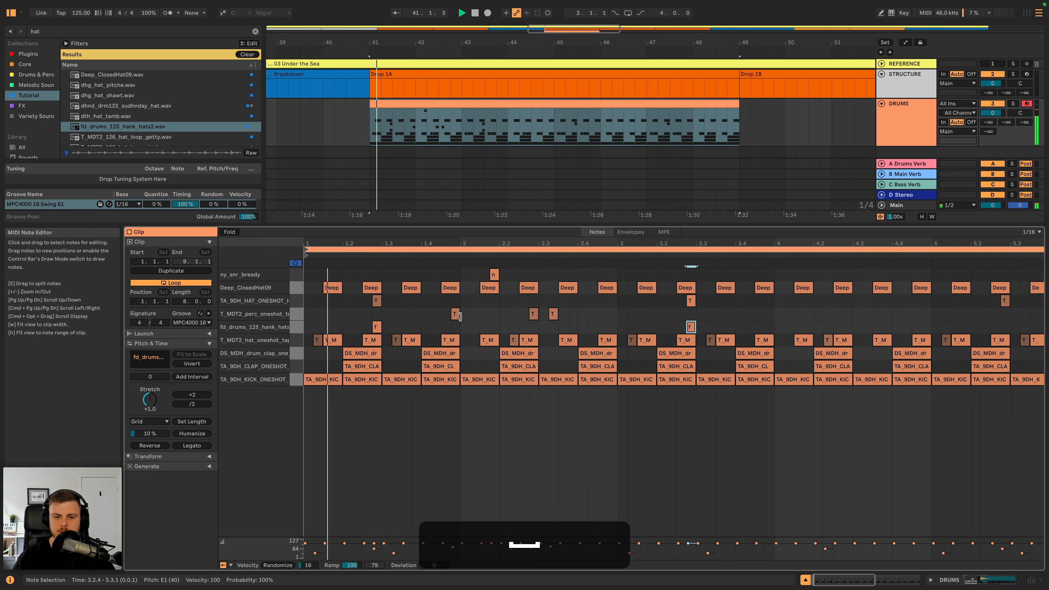
- Play the drum pattern and copy the quiet T_MDT2_hat_oneshot note at 1.3.2 in the drum clip
key("space")
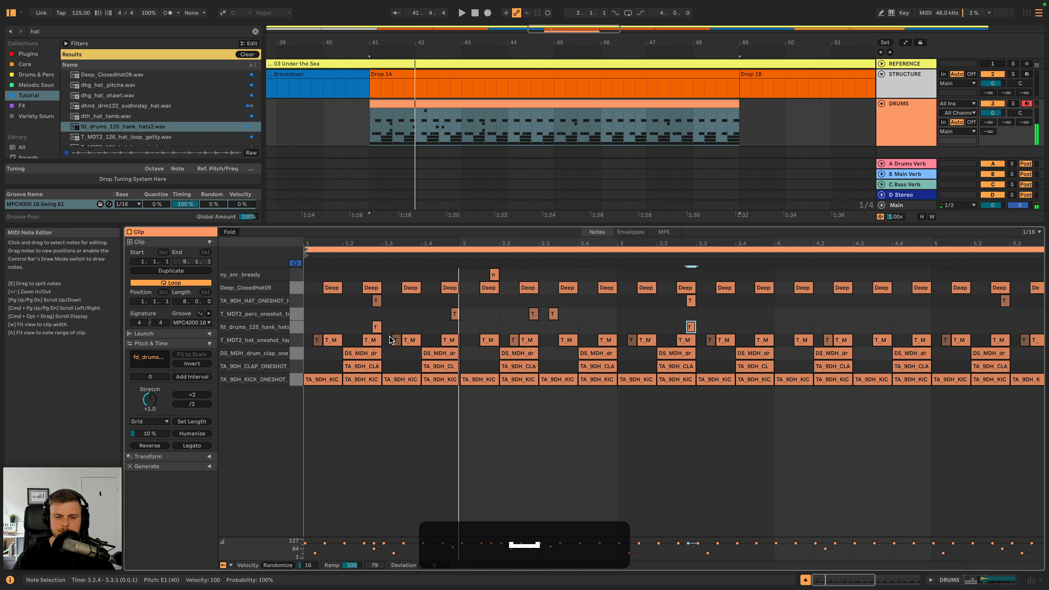
key("space")
key("space")
left_click_drag(362, 244, 422, 244)
left_click(456, 330)
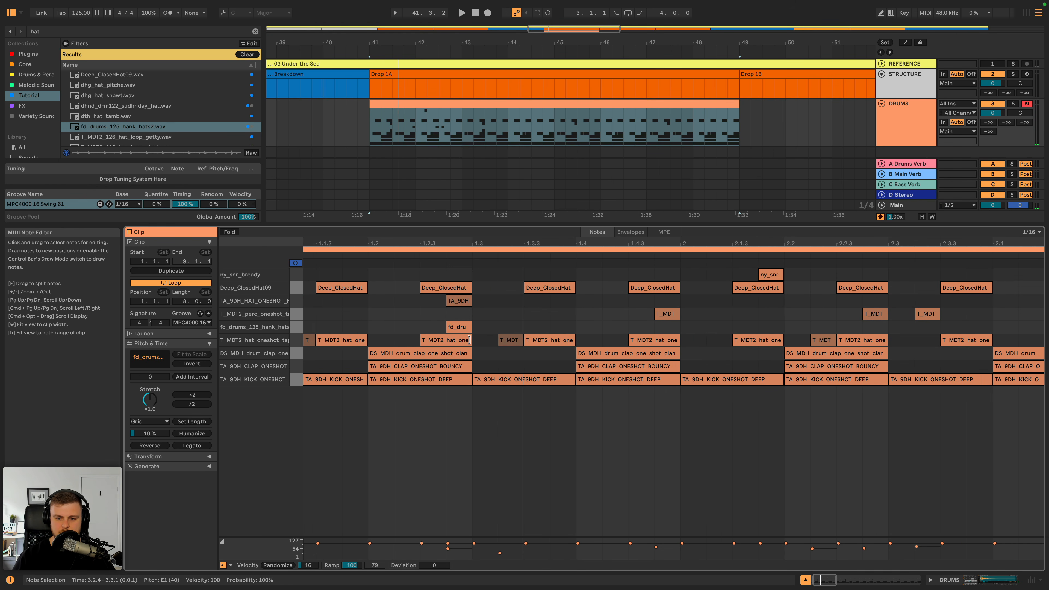
left_click(508, 340)
key("super+c")
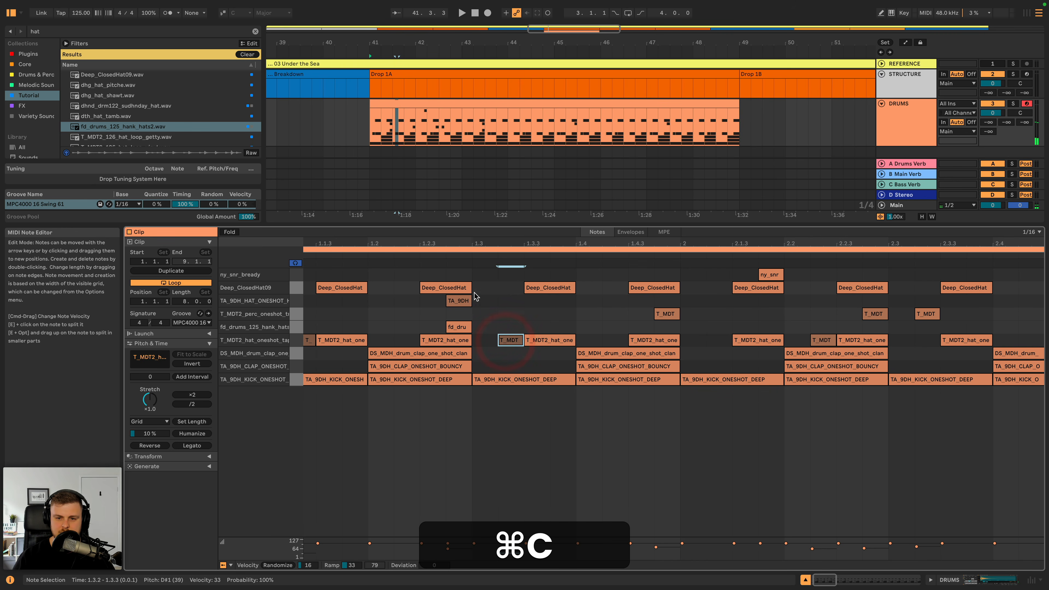
left_click(436, 331)
key("super+v")
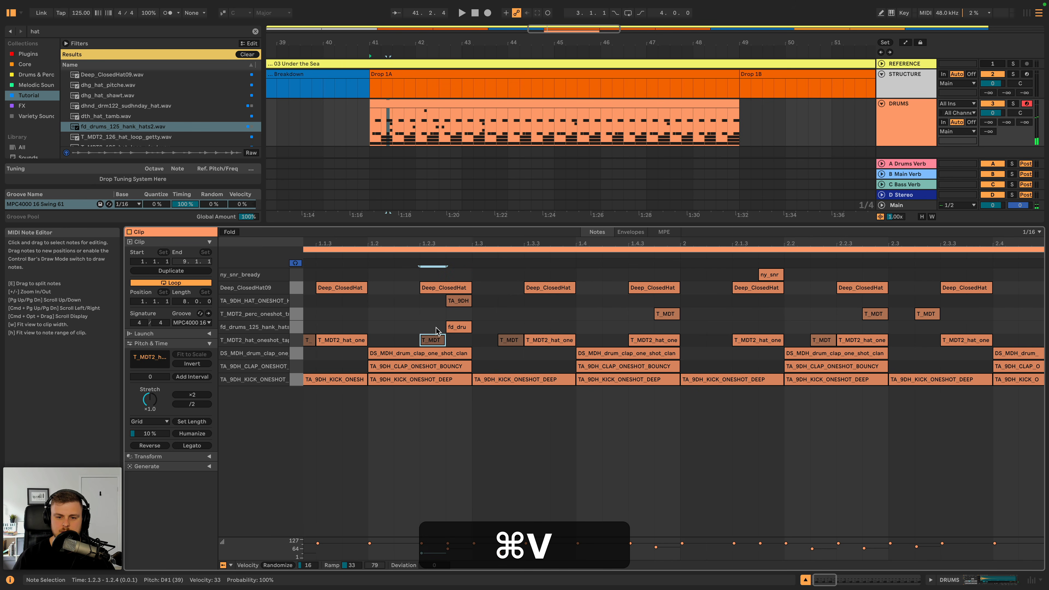
left_click_drag(438, 340, 463, 348)
key("super+z")
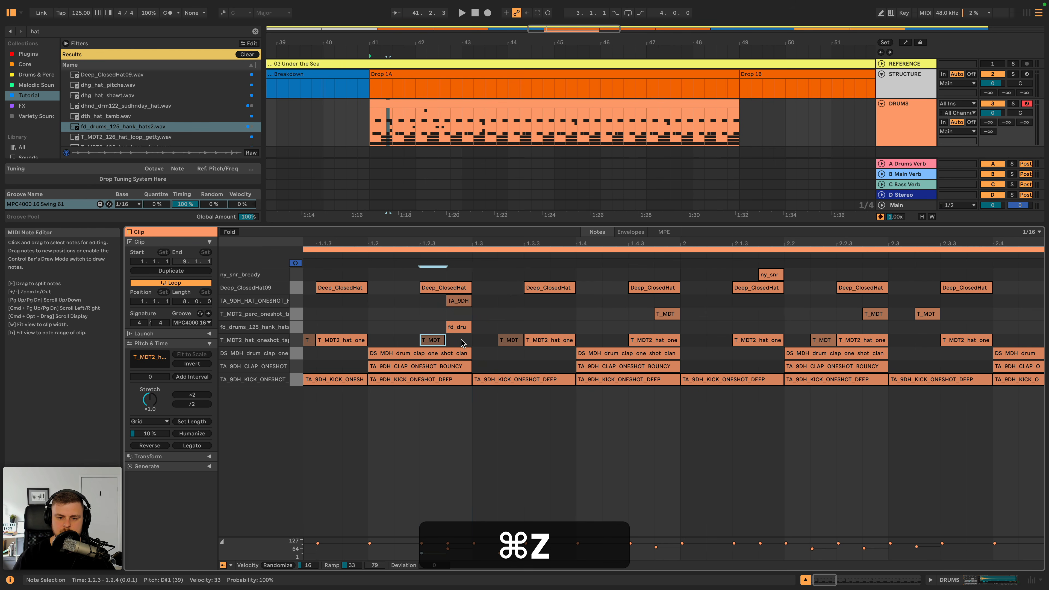
key("super+z")
- Paste the copied T_MDT2_hat_oneshot note at 1.2.4 and play the pattern from the clip's start
left_click(448, 273)
key("super+v")
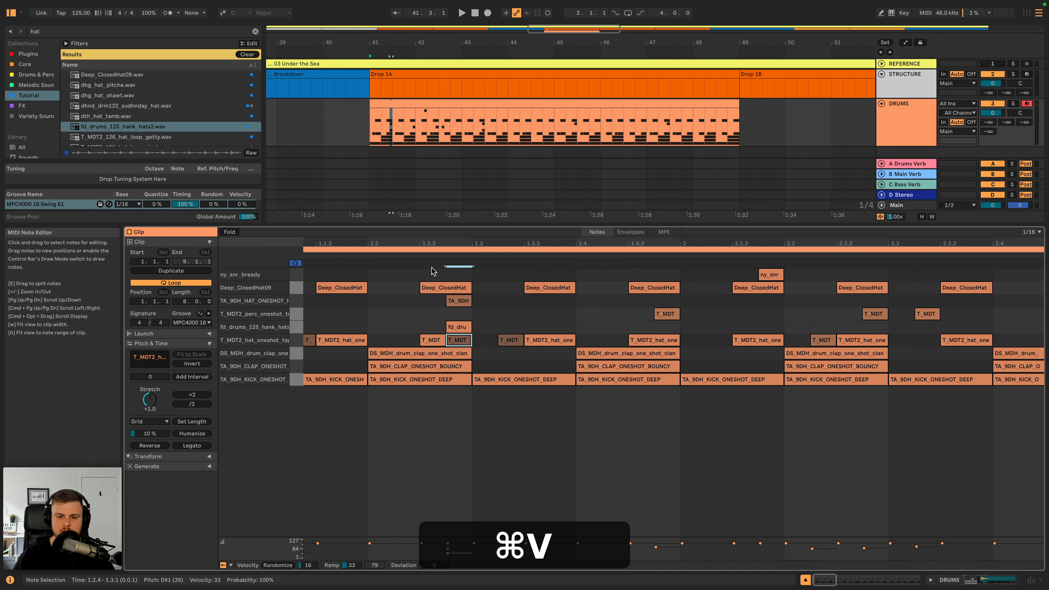
left_click(373, 255)
left_click_drag(400, 243, 400, 234)
key("space")
key("space")
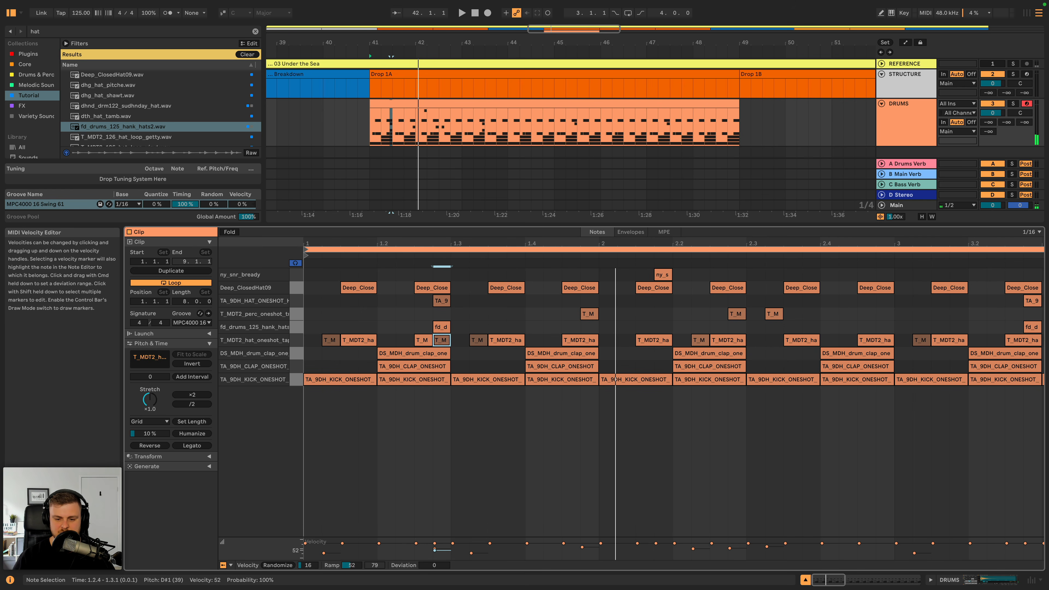
- Set the velocity of the hat note at 1.2.4 to 51 and listen to the groove
left_click_drag(435, 550, 434, 551)
left_click_drag(570, 243, 570, 232)
key("space")
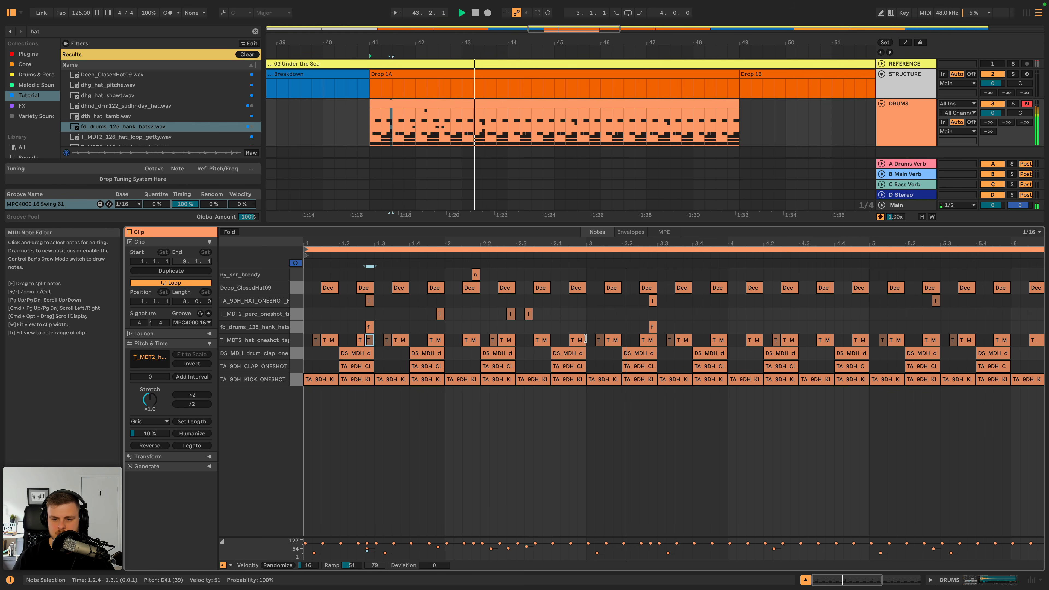
key("space")
left_click_drag(586, 333, 310, 342)
key("shift")
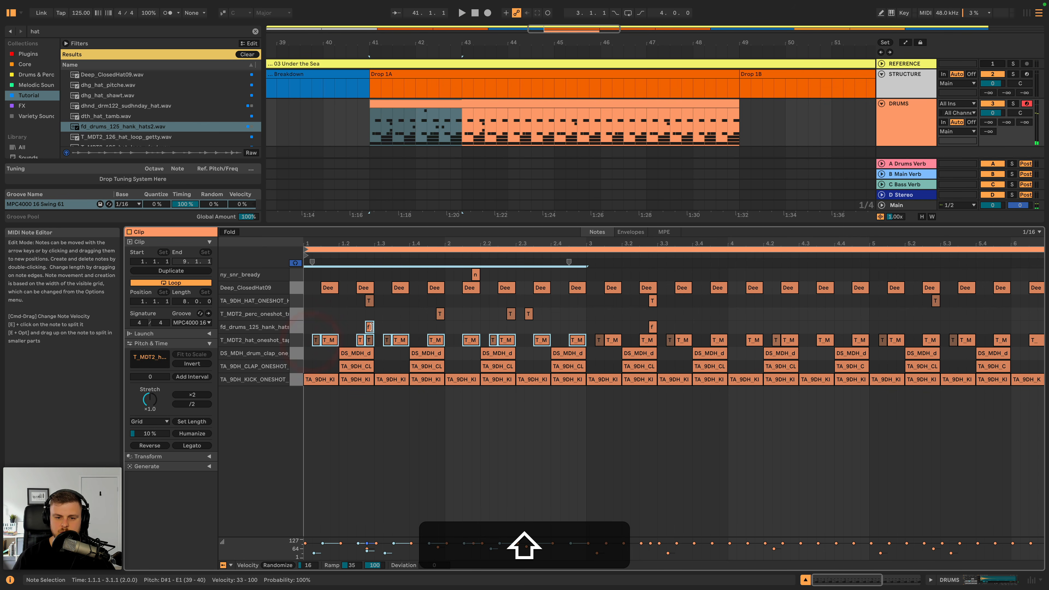
key("super+shift+d")
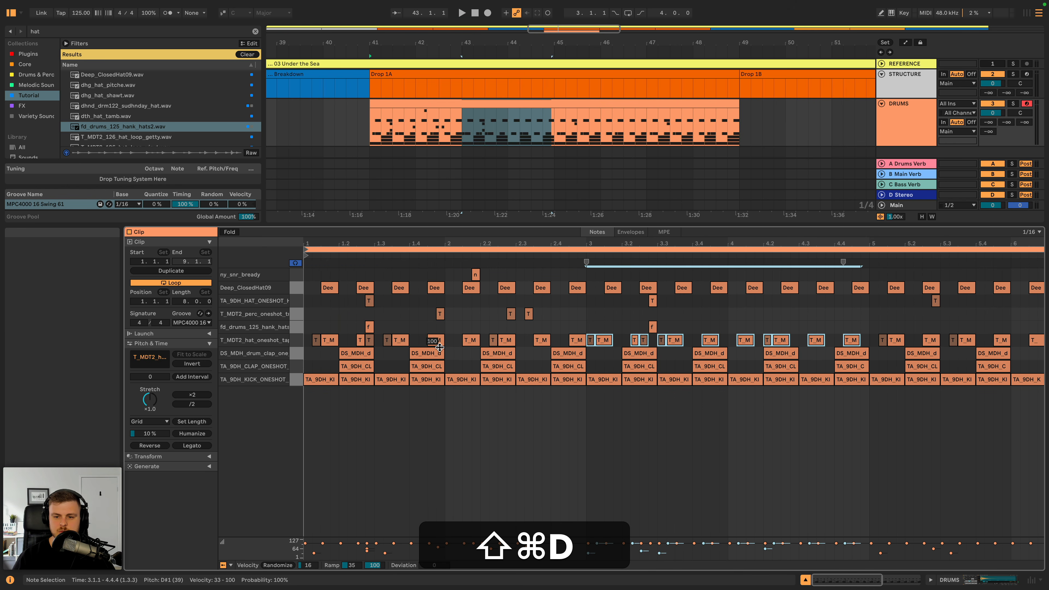
key("super+z")
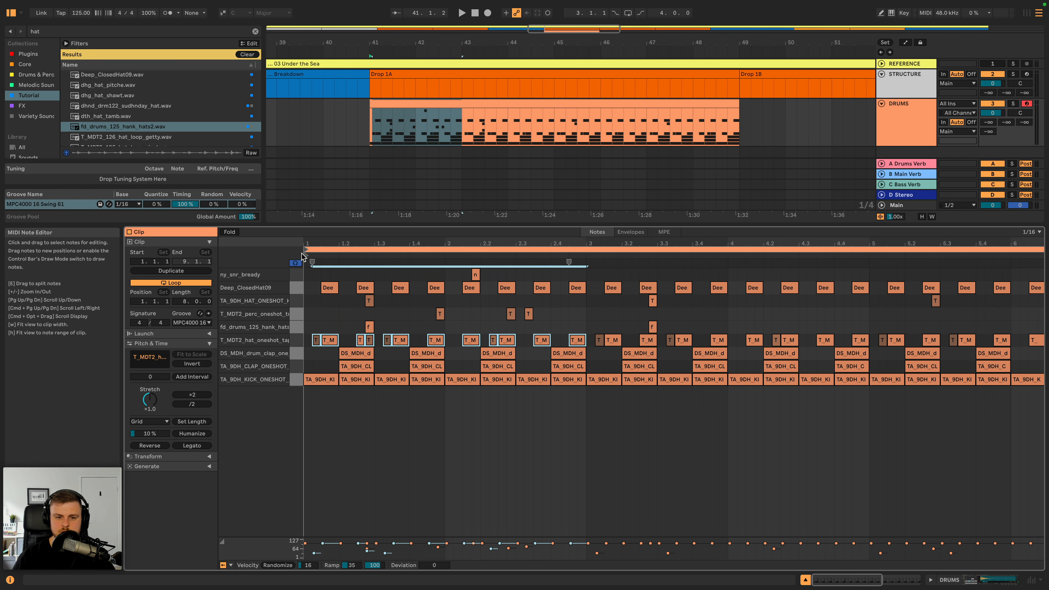
- Duplicate the T_MDT2_hat_oneshot notes of bars 1 and 2 three times across the eight-bar clip and play it from around bar 3
left_click_drag(308, 341, 566, 343)
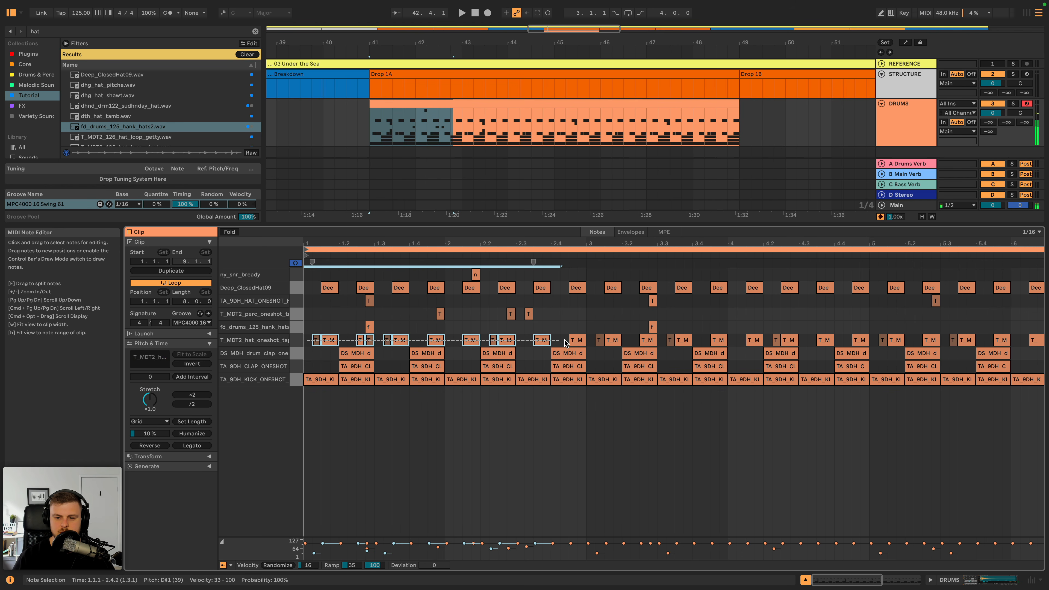
key("super+d")
key("super+d")
key("super+d")
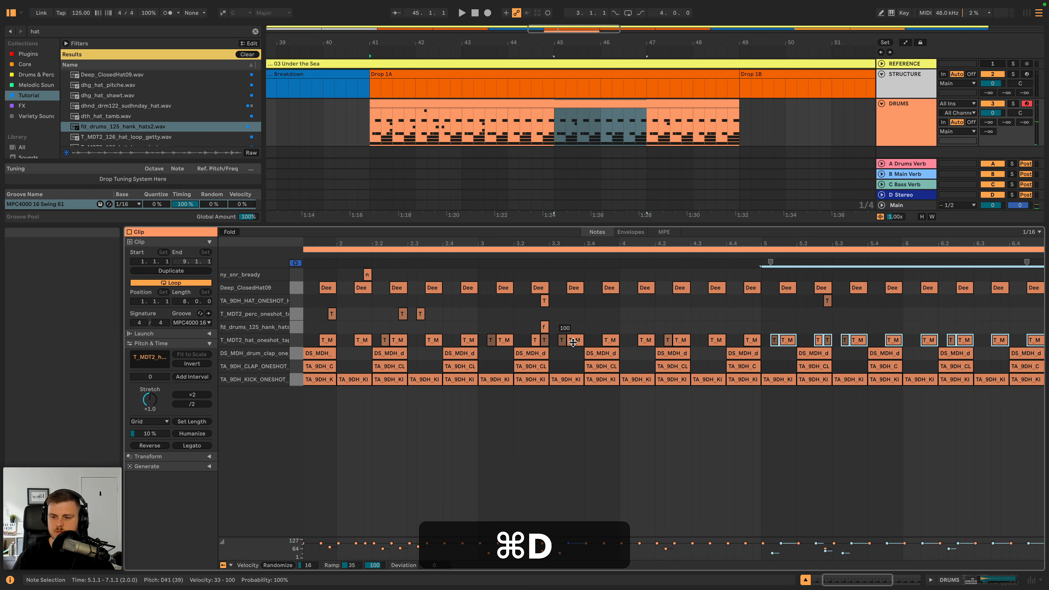
left_click_drag(525, 243, 702, 243)
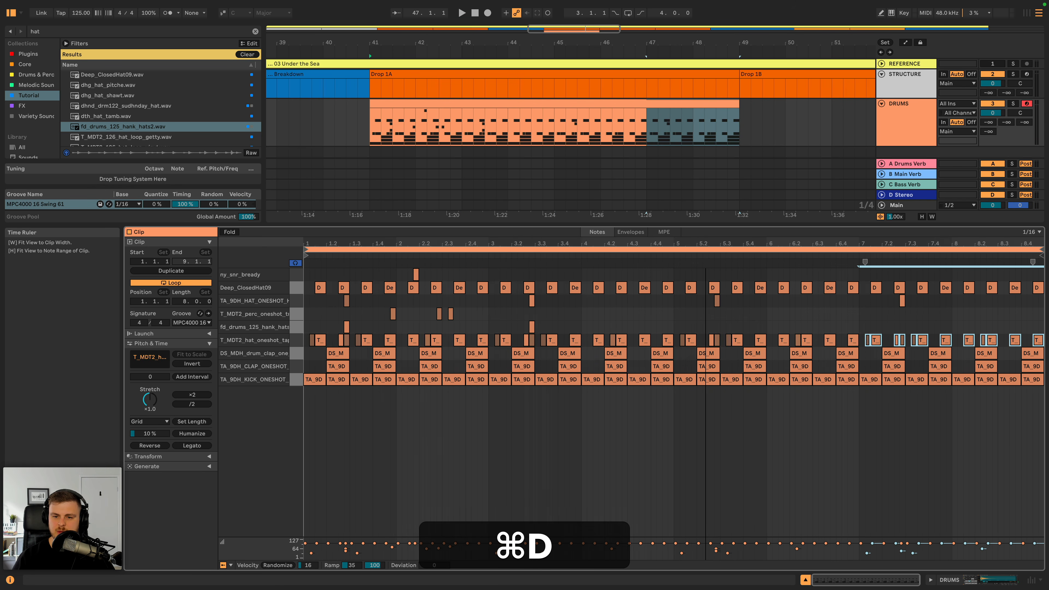
left_click(487, 254)
left_click_drag(594, 245, 596, 261)
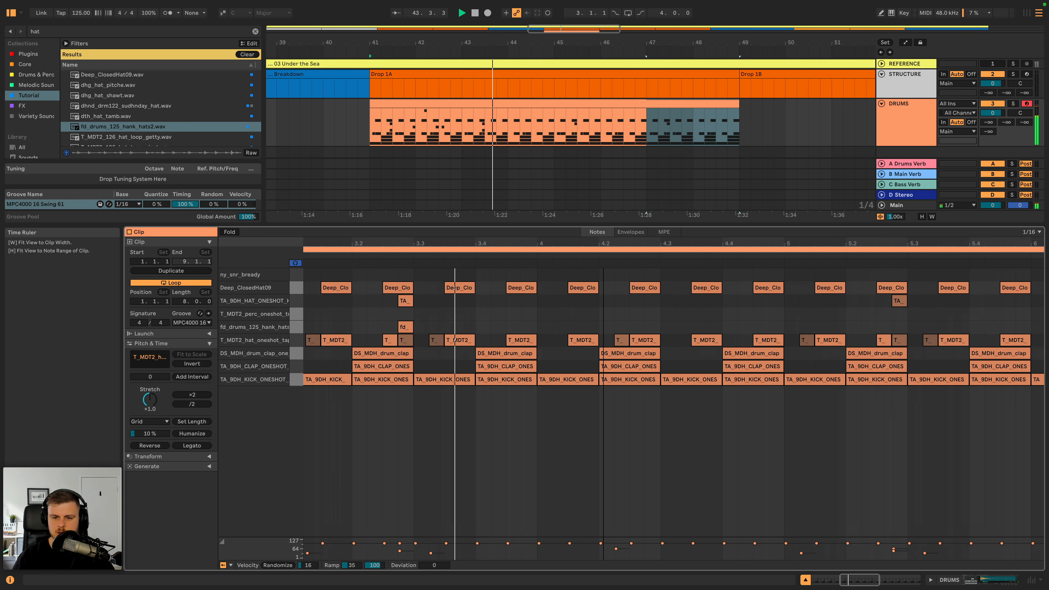
key("space")
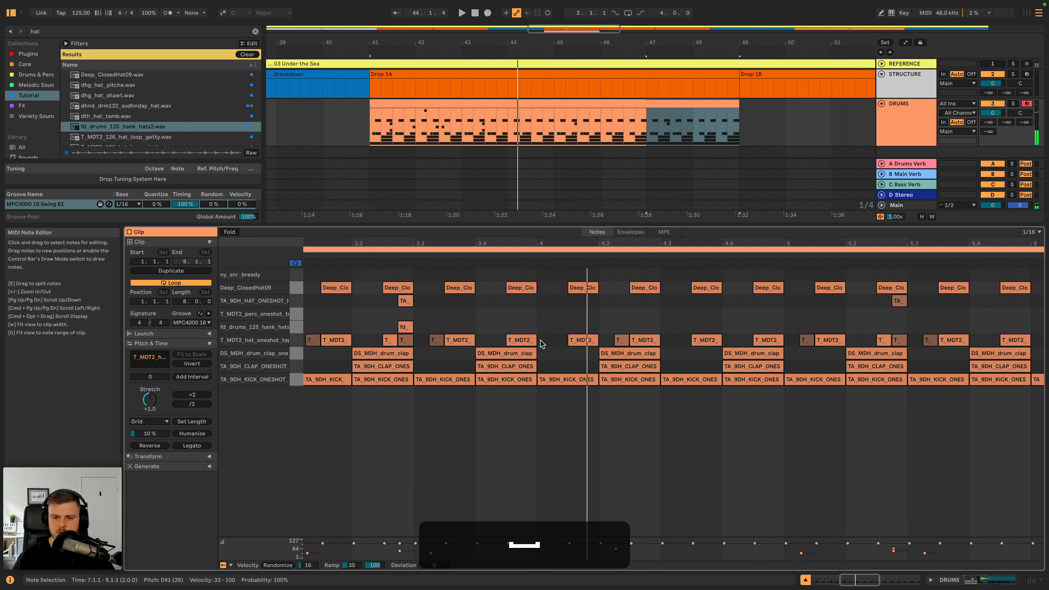
- Add T_MDT2_hat_oneshot notes at 3.4.4 and 4.1.2 with velocity 67 and audition the transition into bar 4
double_click(531, 329)
left_click_drag(530, 338, 567, 338)
double_click(556, 339)
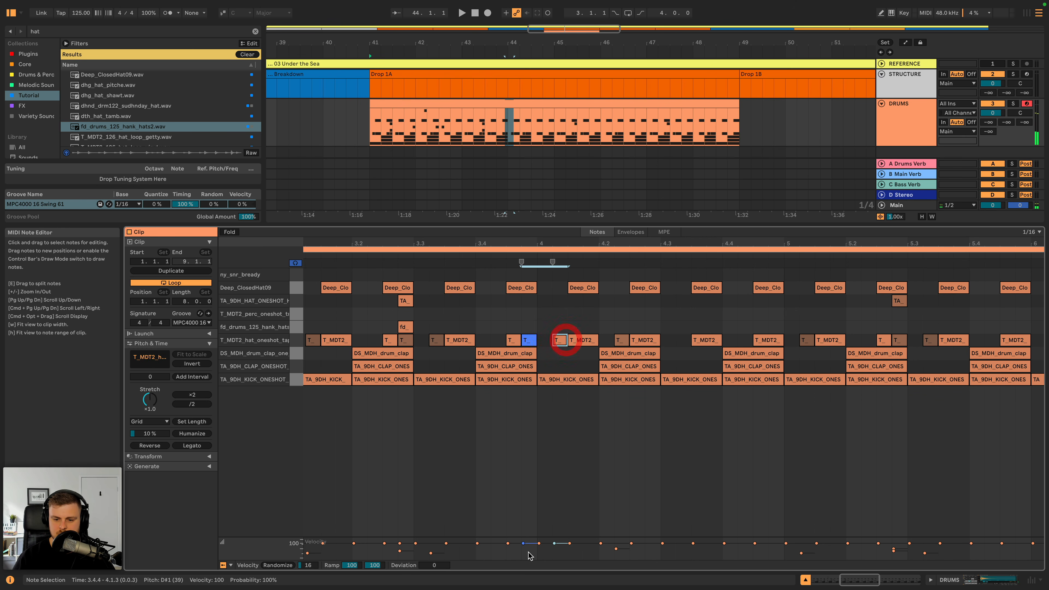
left_click(553, 397)
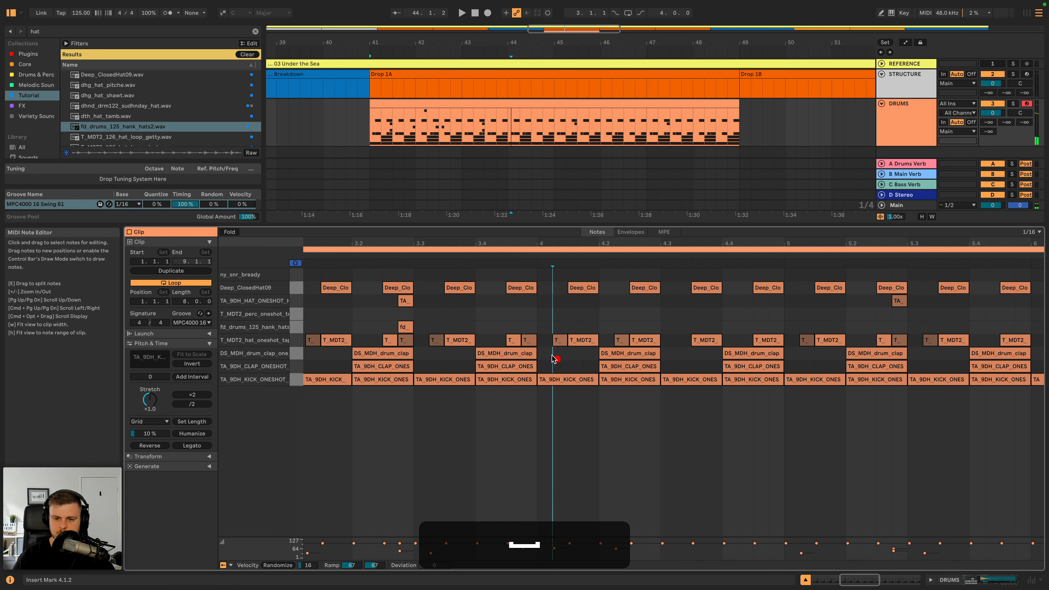
left_click(459, 258)
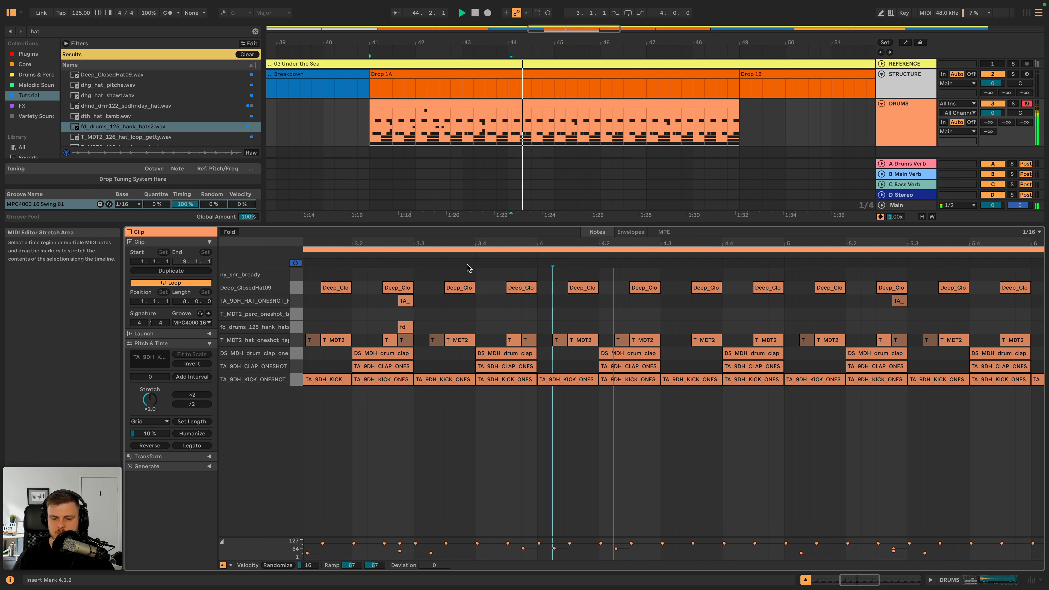
key("w")
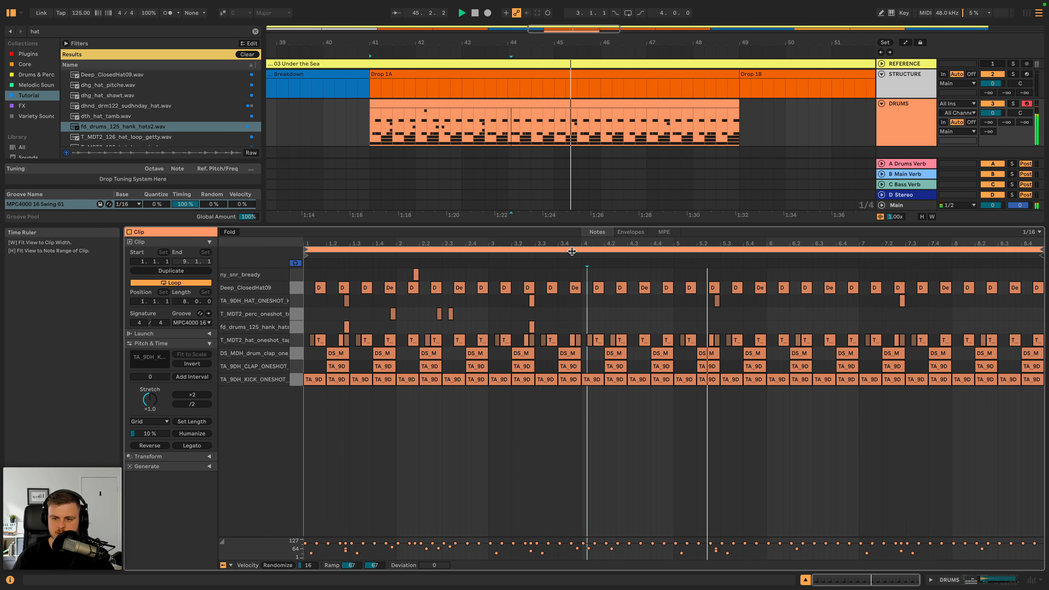
key("space")
left_click(581, 255)
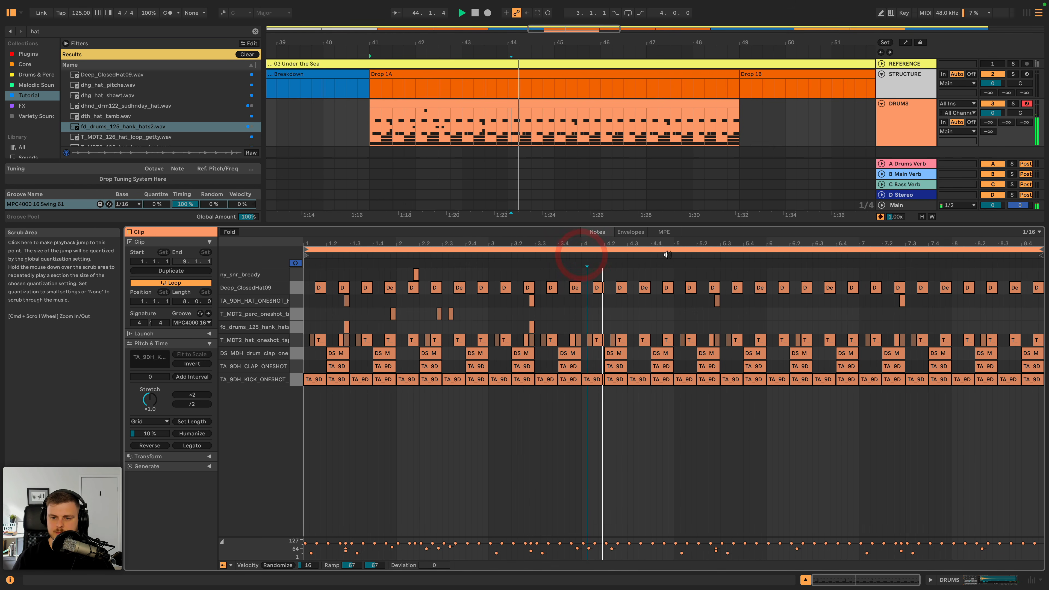
- Fill beat 4.4 with four consecutive sixteenth T_MDT2_hat_oneshot notes and select them together with the DS_MDH_drum_clap note
left_click_drag(691, 242, 691, 288)
key("space")
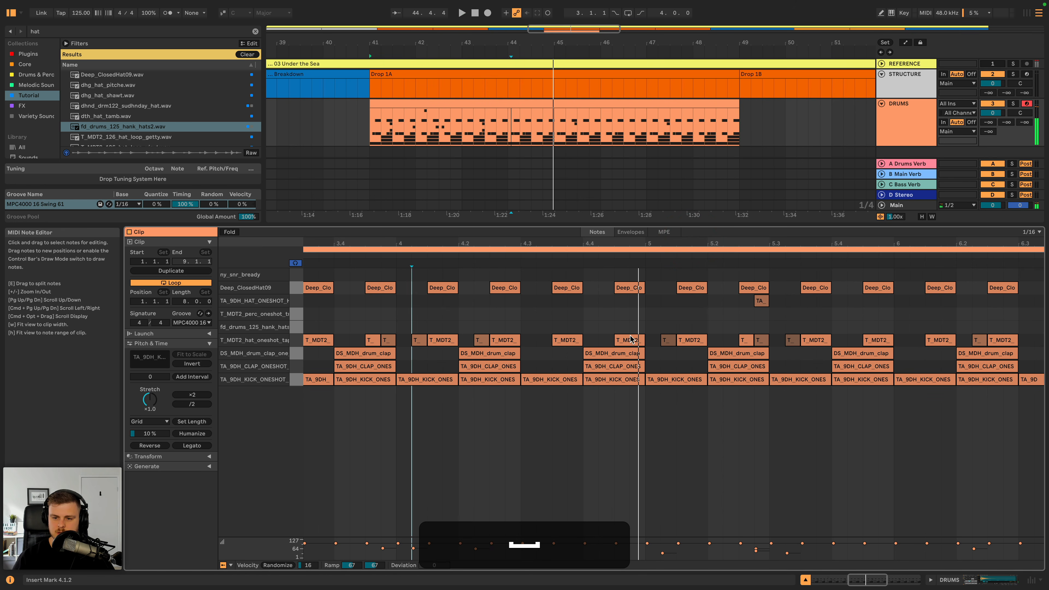
double_click(591, 341)
double_click(610, 342)
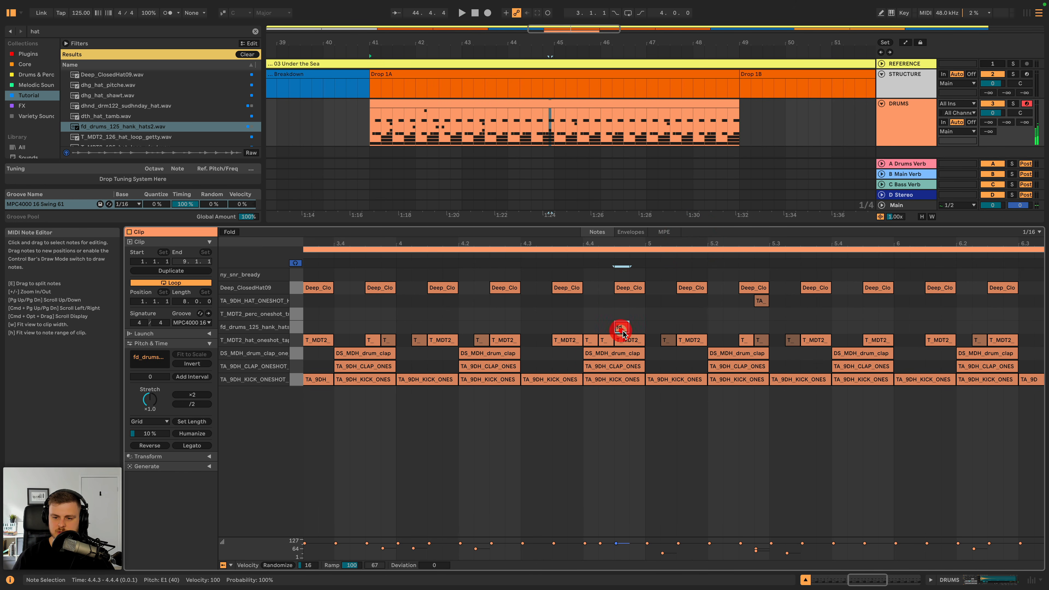
double_click(636, 340)
left_click_drag(622, 330, 639, 353)
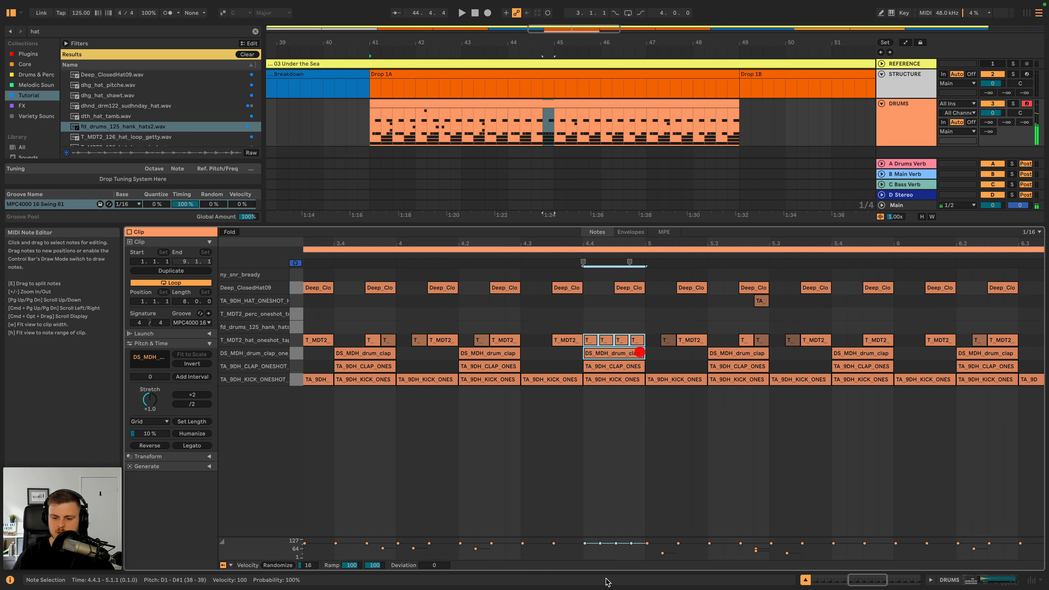
- Randomize the velocities of the selected beat 4.4 notes with an amount of 58 and play the fill
left_click(283, 566)
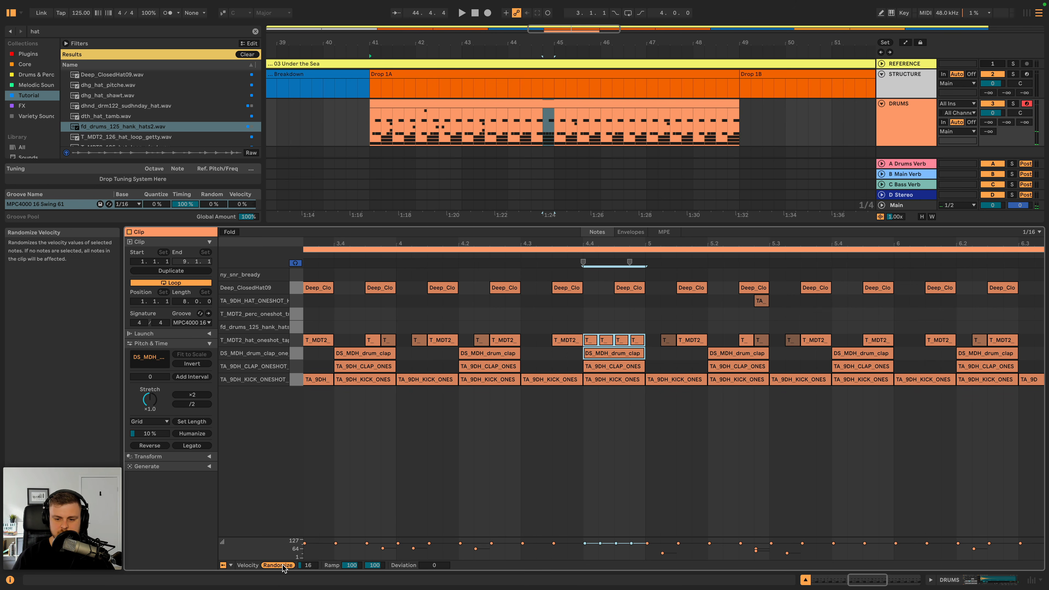
key("space")
left_click(482, 257)
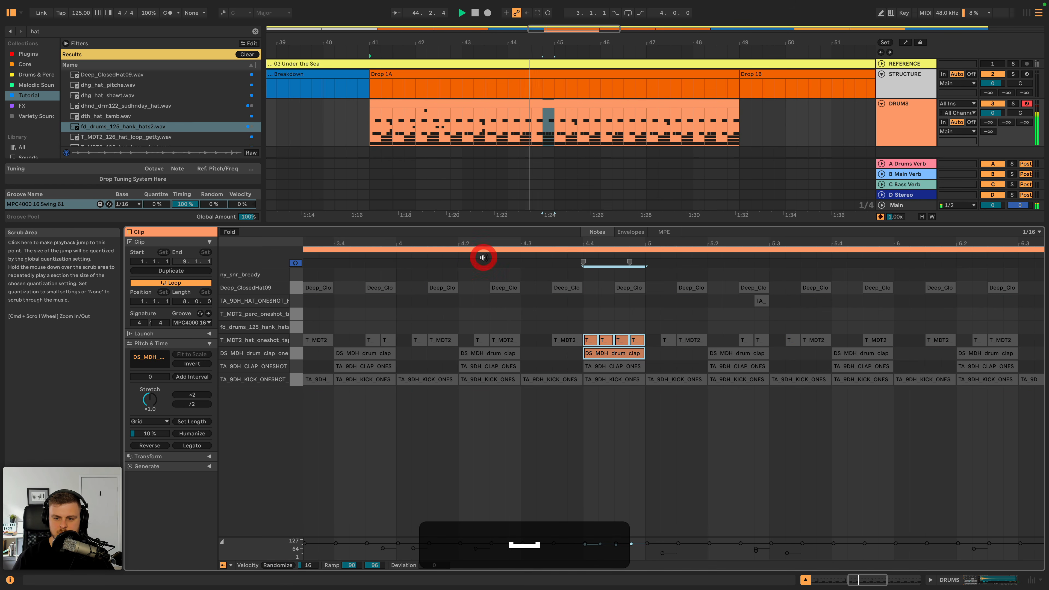
key("space")
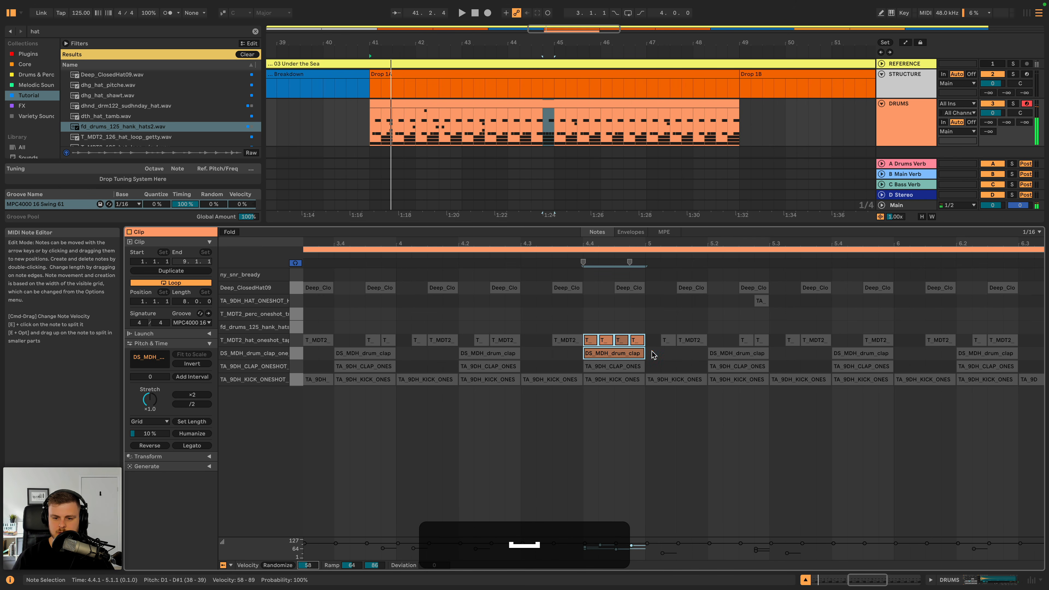
- Replace the DS_MDH_drum_clap note at 4.4.1 with a copy of the one at 4.2.1 and play the section
left_click(630, 354)
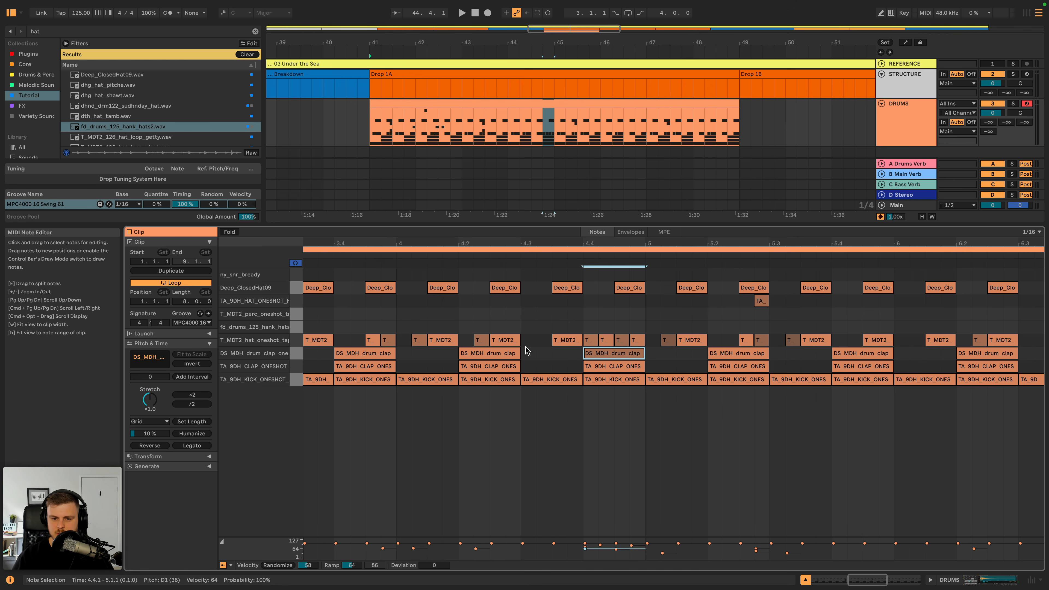
left_click(489, 353)
key("super+c")
left_click(628, 354)
key("super+v")
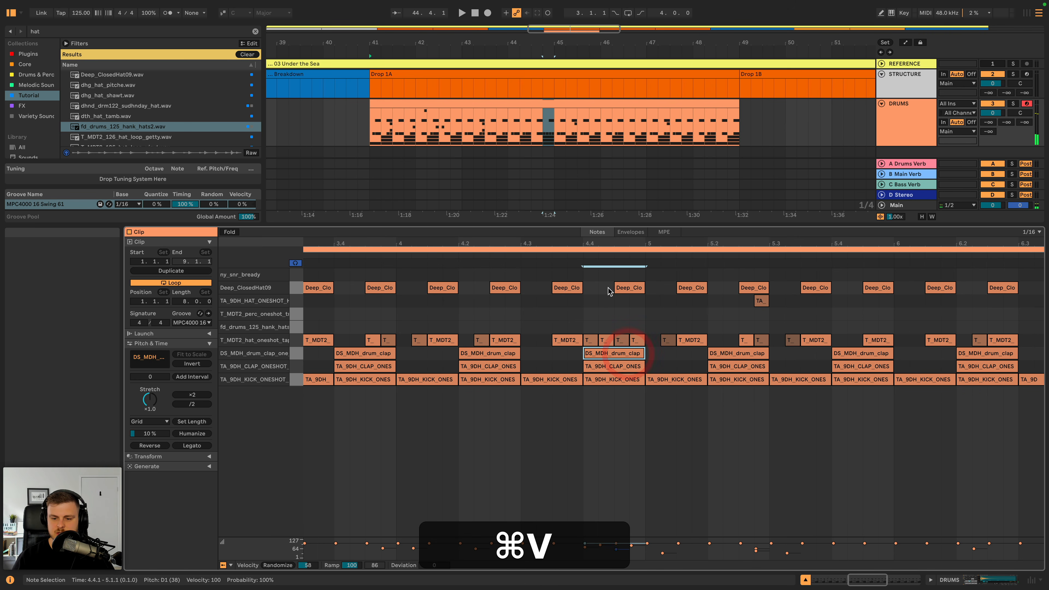
left_click(491, 249)
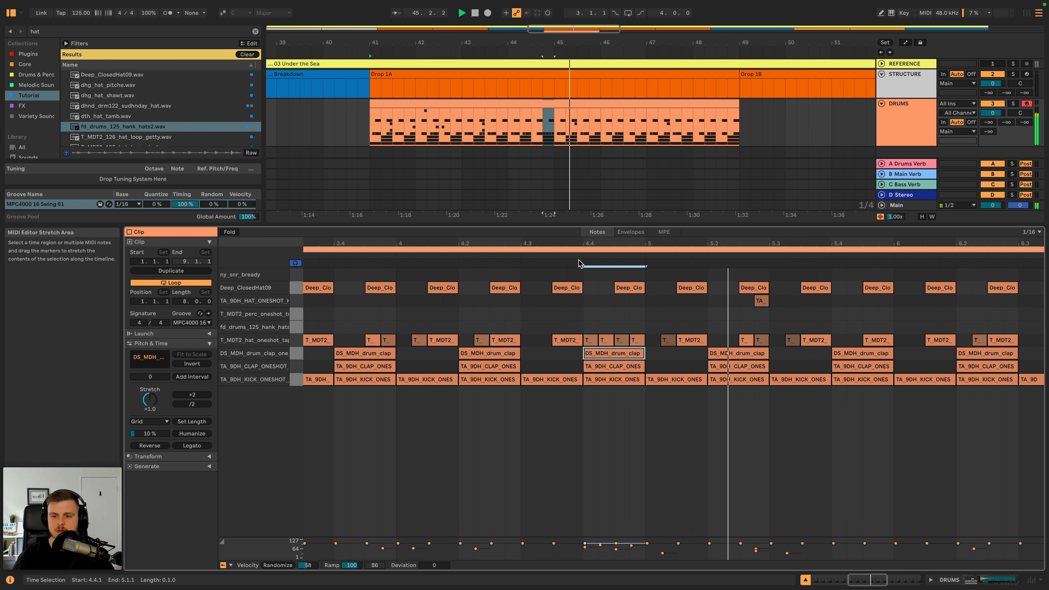
key("space")
- Lower the velocities of the four T_MDT2_hat_oneshot fill notes at beat 4.4 and listen to the fill
left_click_drag(582, 320, 644, 346)
mouse_move(618, 551)
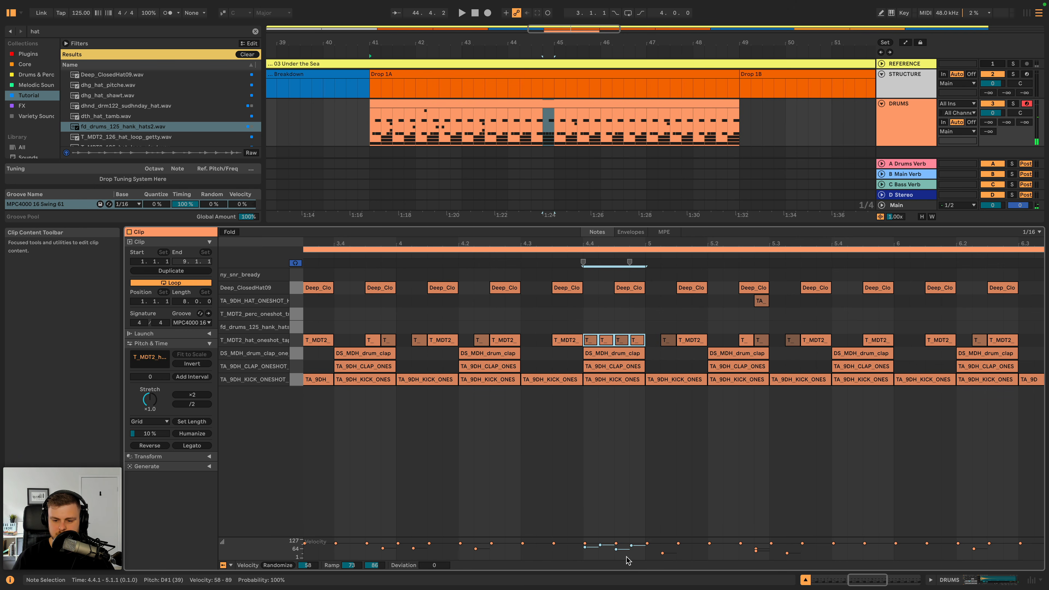
left_click(547, 252)
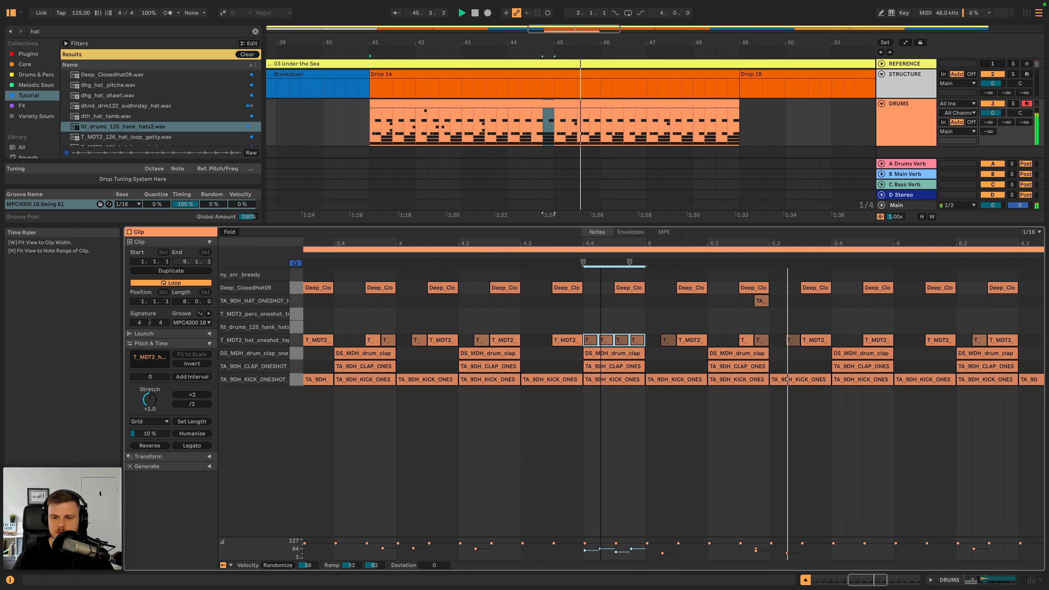
key("w")
- Select all Deep_ClosedHat09 notes in the Drop 1A drum clip and play the clip from its start
left_click(905, 126)
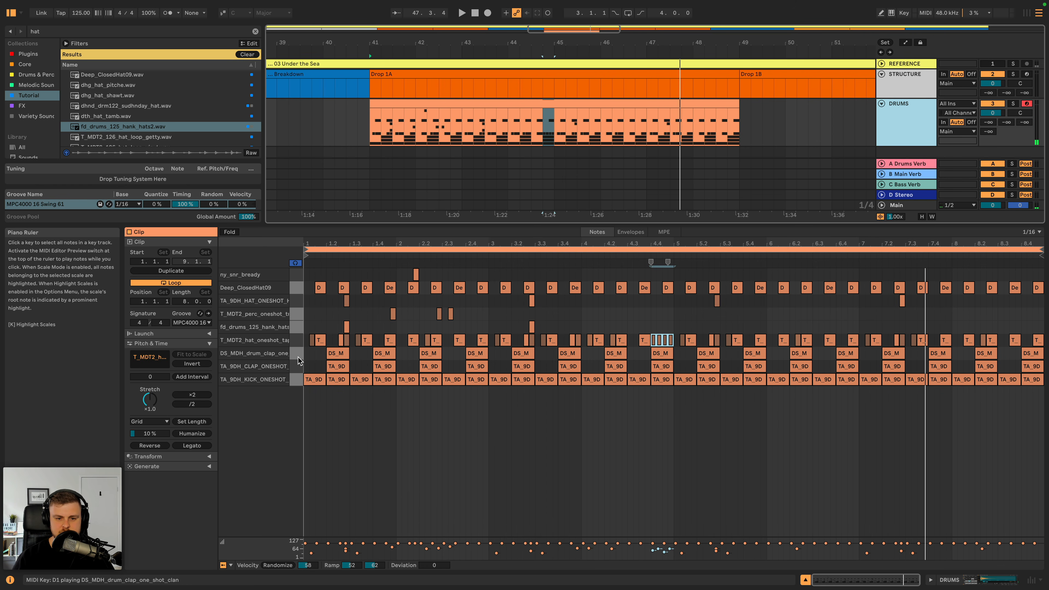
left_click(298, 288)
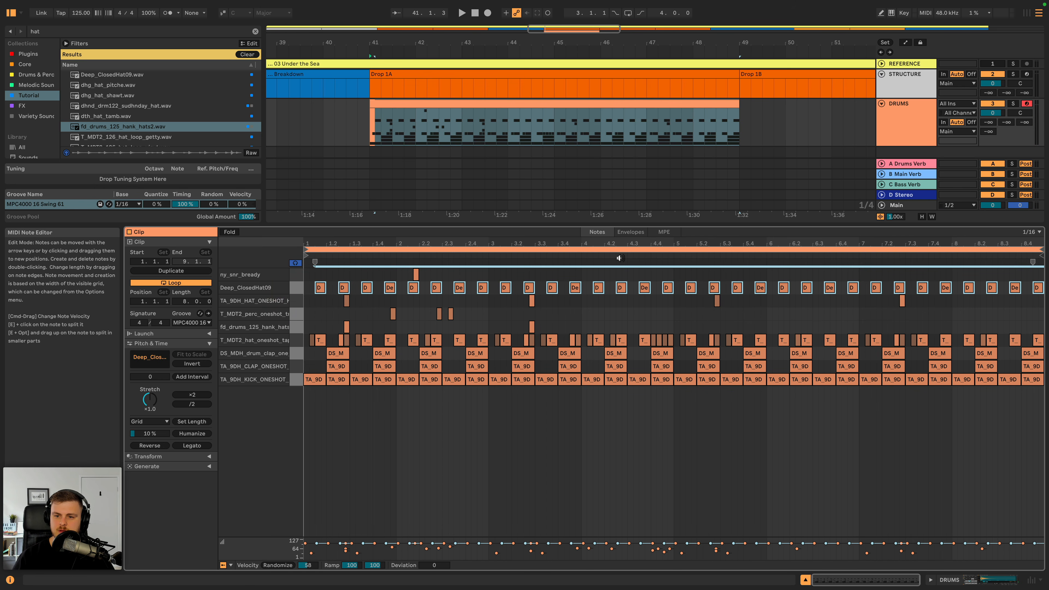
left_click(912, 114)
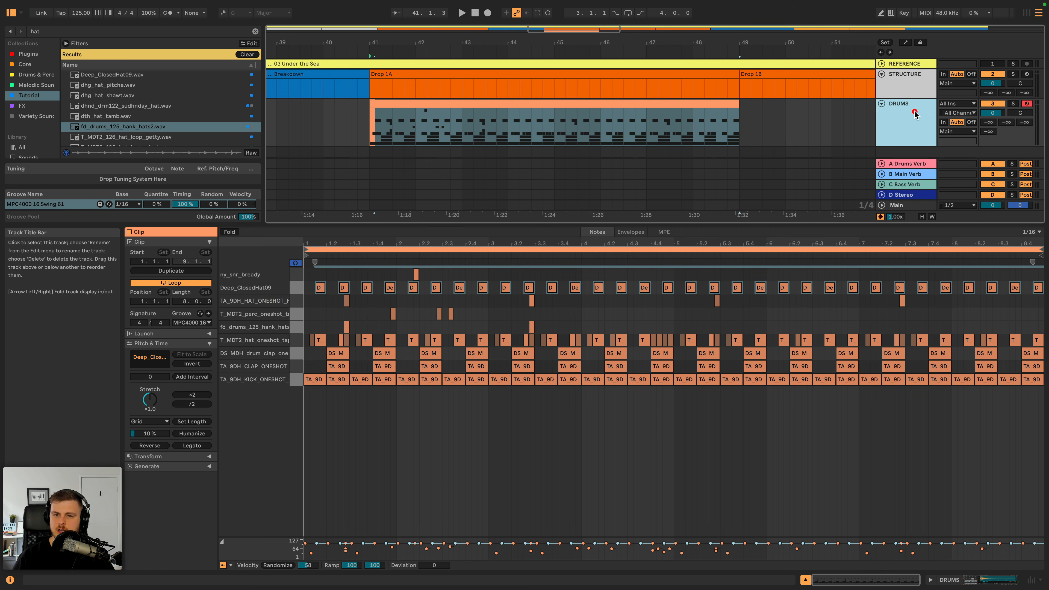
left_click(682, 102)
left_click(895, 108)
left_click(896, 108)
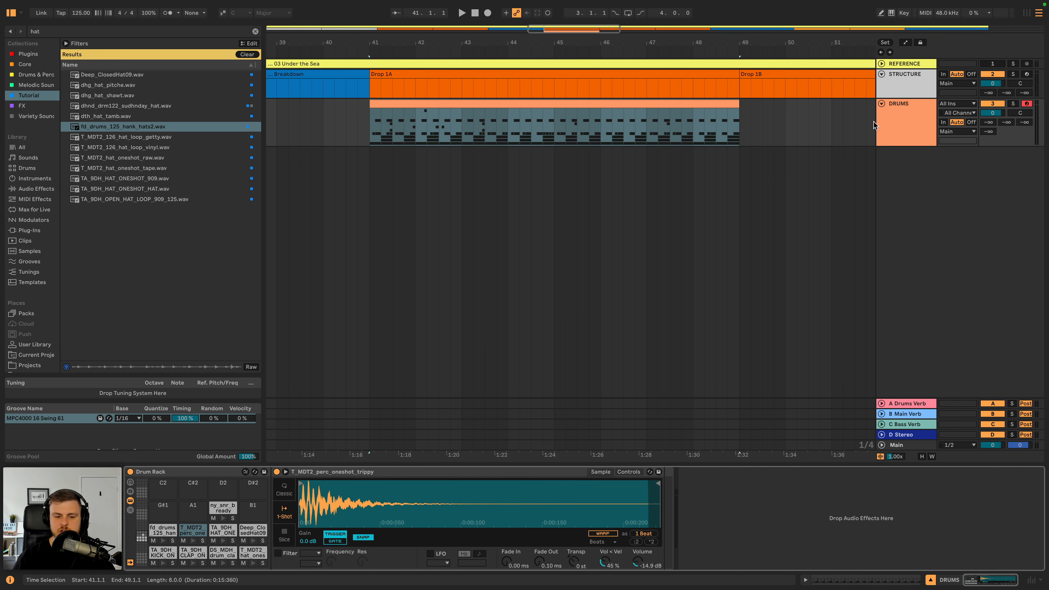
left_click(600, 102)
key("space")
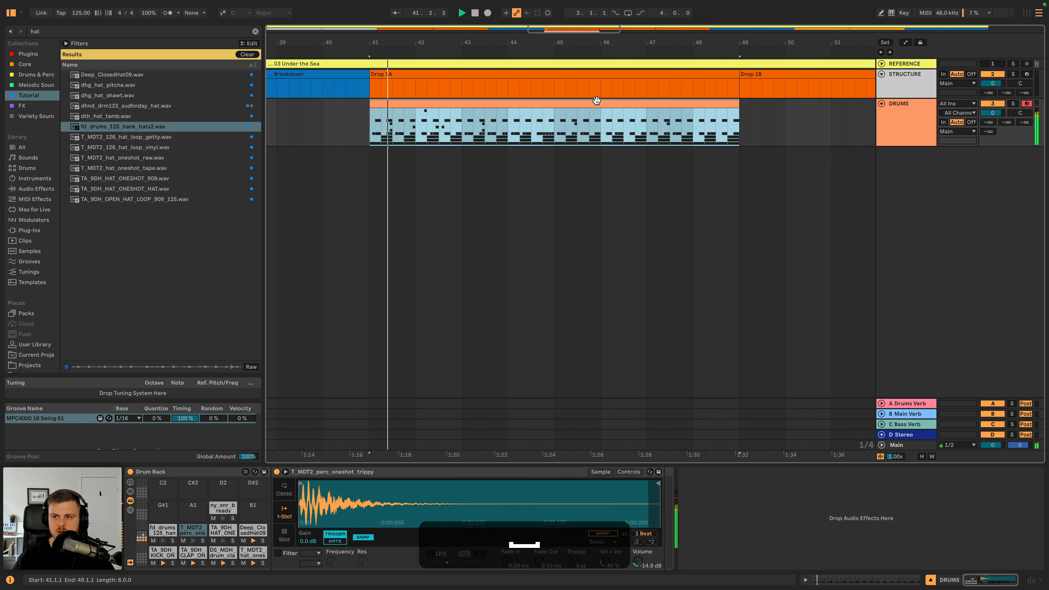
- Set the volume of the TA_9DH_KICK_ONESHOT_DEEP pad to -10.9 dB and play the drums
left_click(162, 553)
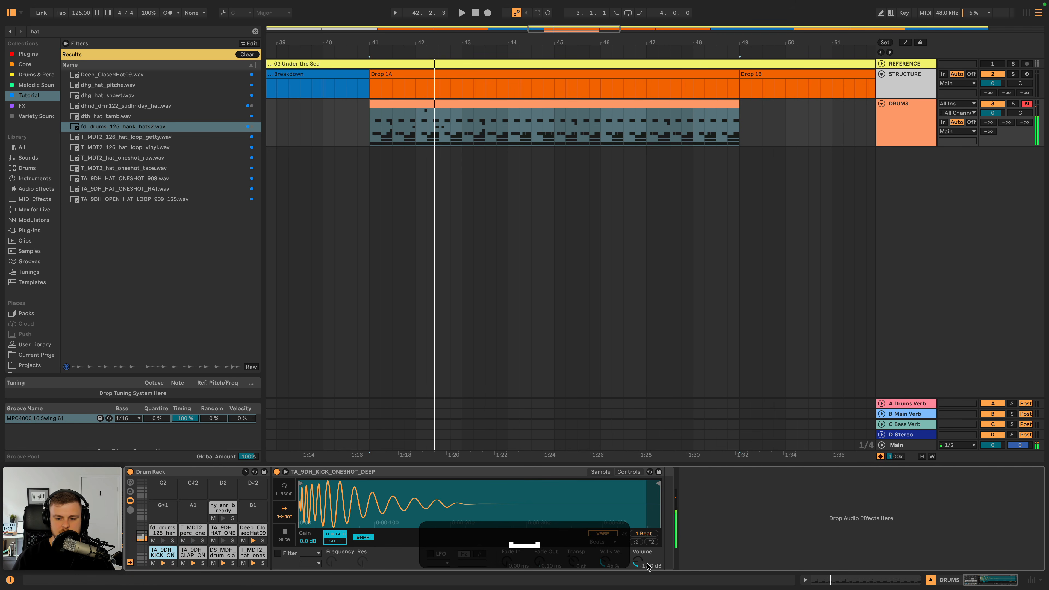
left_click_drag(638, 561, 638, 558)
key("space")
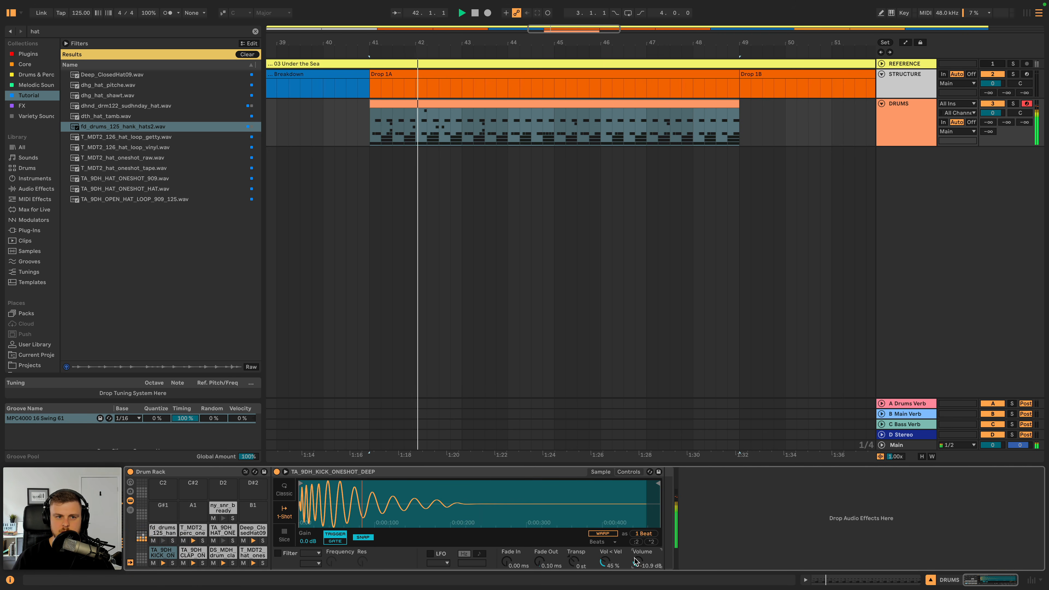
- Search the Tutorial collection for 909, preview the hat samples and load TA_9DH_HAT_ONESHOT_909.wav onto the empty B1 pad of the Drum Rack
left_click(255, 31)
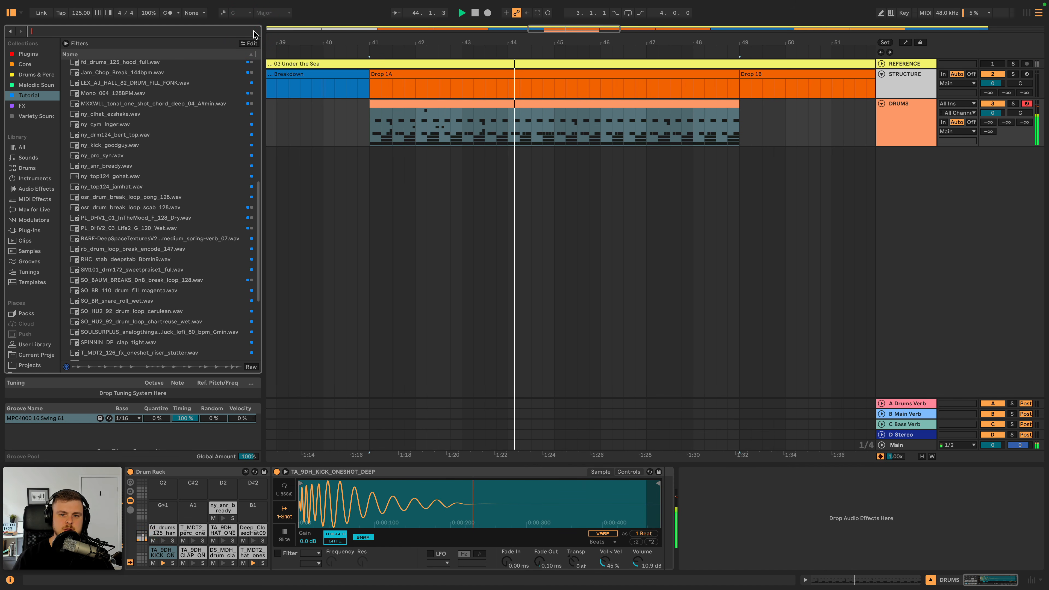
key("BackSpace")
key("BackSpace")
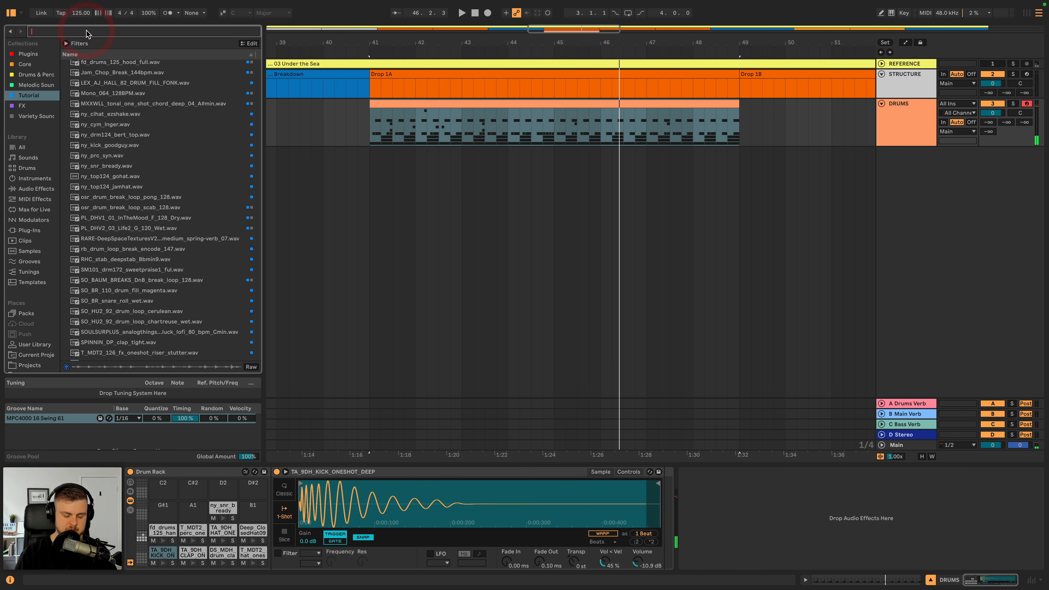
type("909")
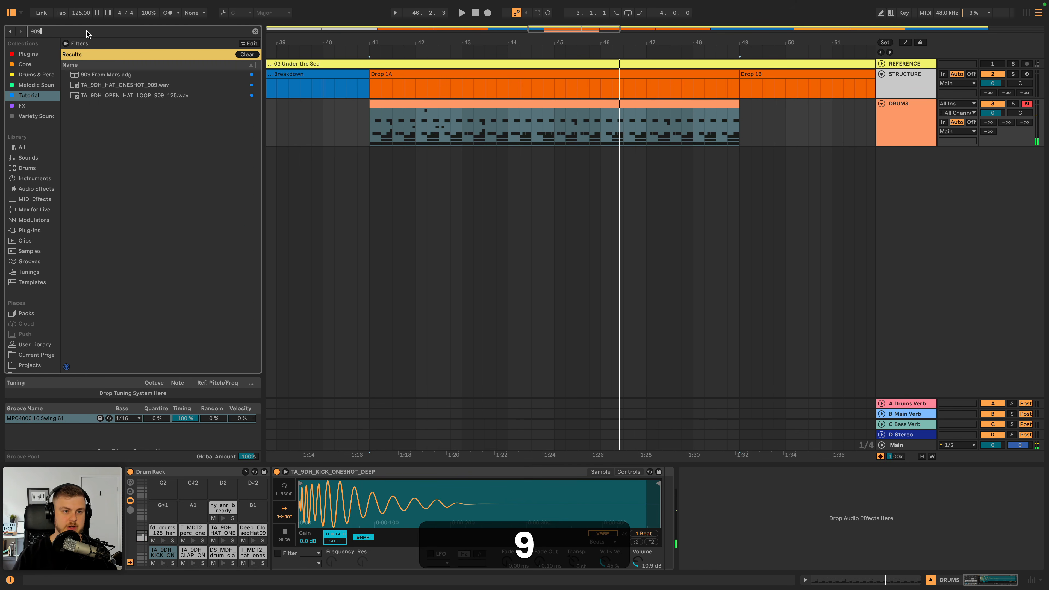
left_click(123, 86)
left_click(130, 96)
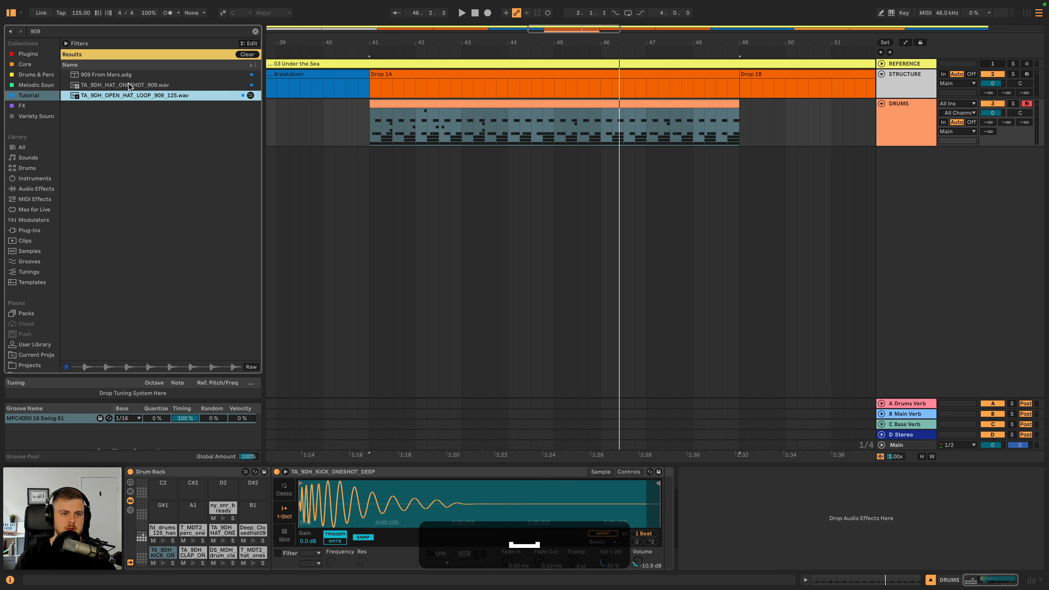
left_click_drag(130, 89, 254, 506)
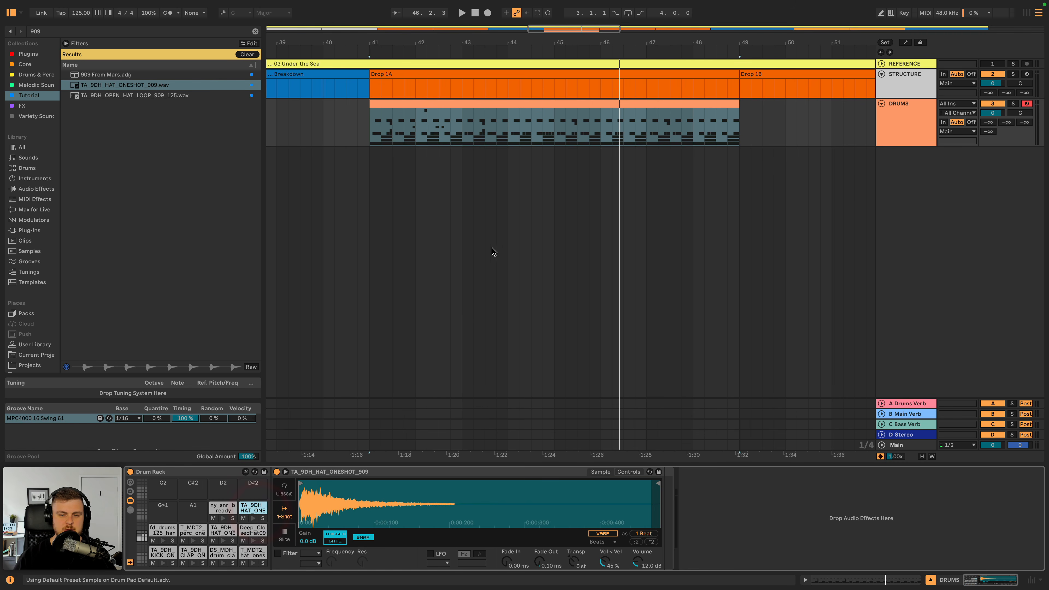
- Duplicate the Drop 1A drum clip into Drop 1B and copy the duplicate's Deep_ClosedHat09 notes
left_click(518, 105)
key("super+d")
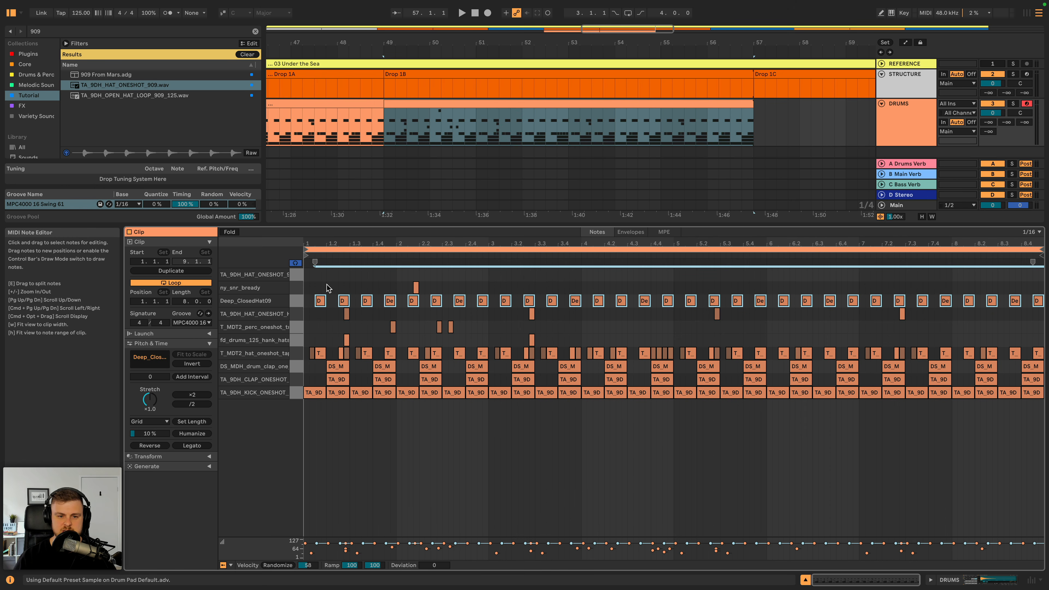
key("super+c")
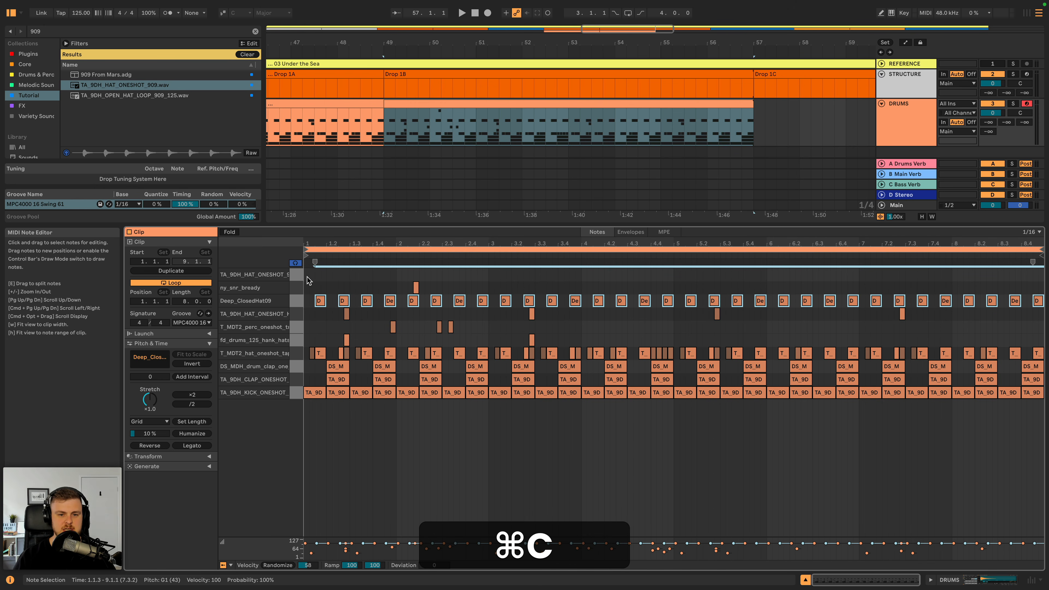
left_click(307, 278)
key("super+v")
key("super+z")
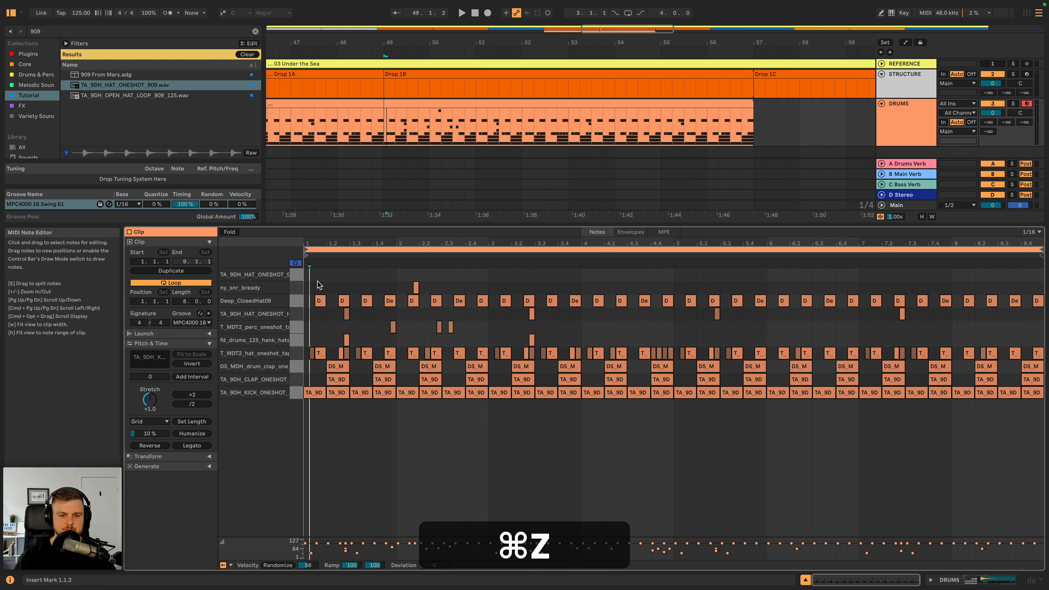
- Place a copy of all Deep_ClosedHat09 notes on the TA_9DH_HAT_ONESHOT_909 row of the Drop 1B clip and play it
left_click(294, 304)
key("super+v")
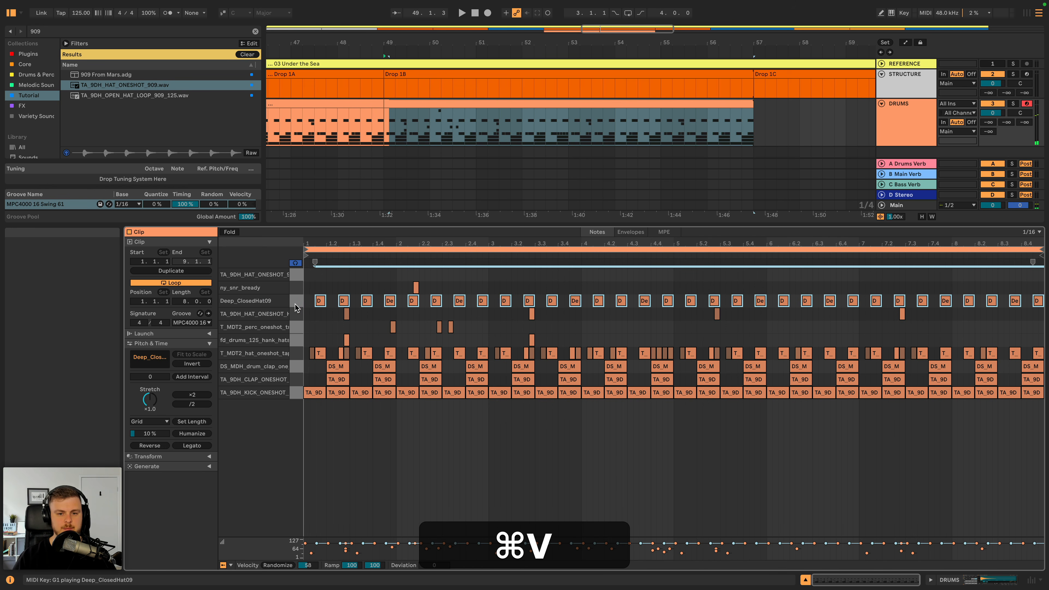
key("shift+super+Up")
key("shift+space")
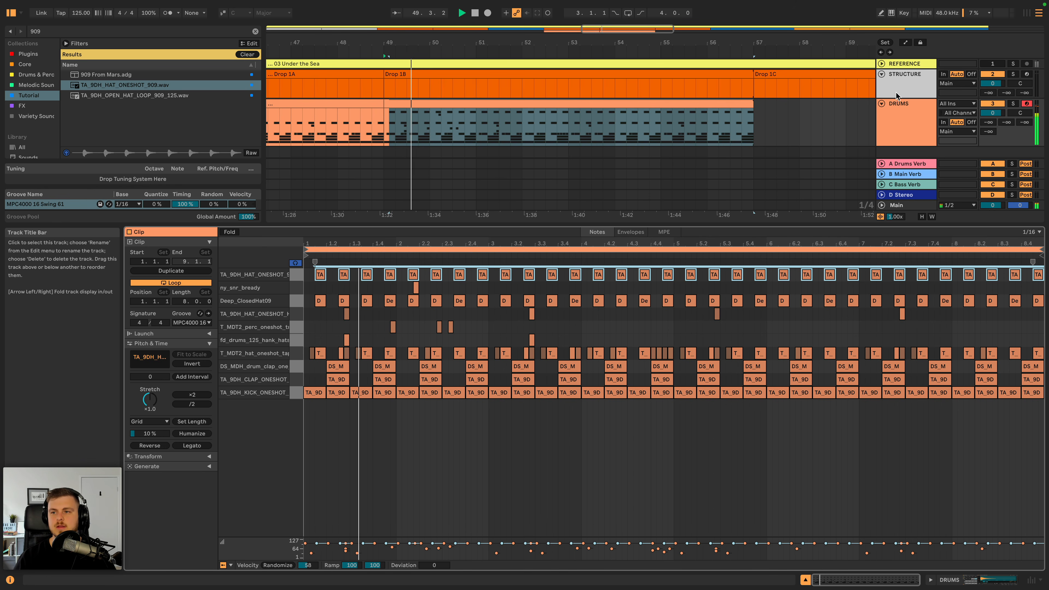
- Set the volume of the TA_9DH_HAT_ONESHOT_909 pad to -14.9 dB while Drop 1B plays
left_click(907, 111)
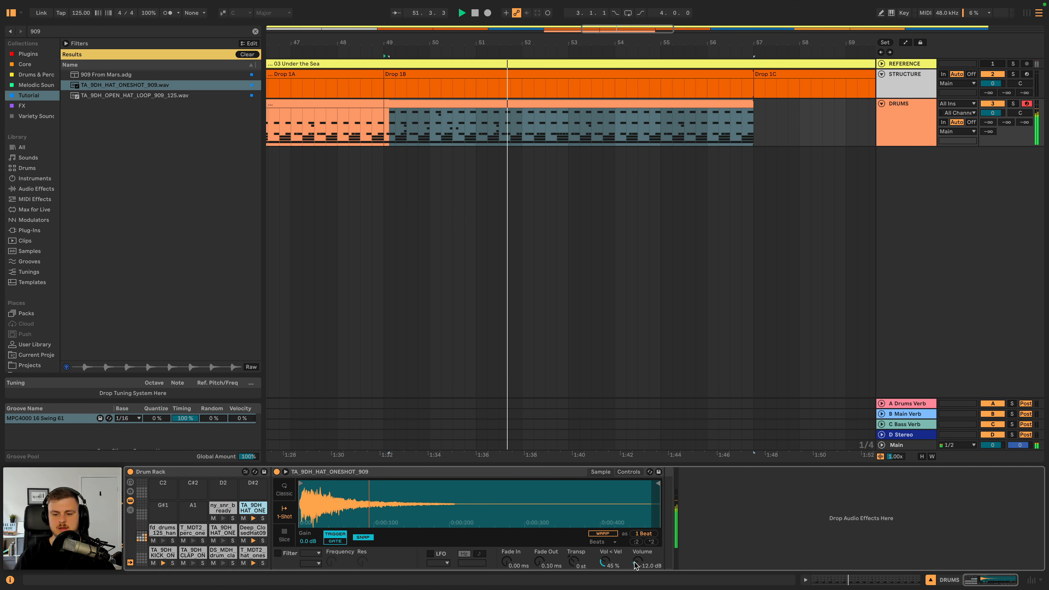
left_click_drag(637, 562, 637, 570)
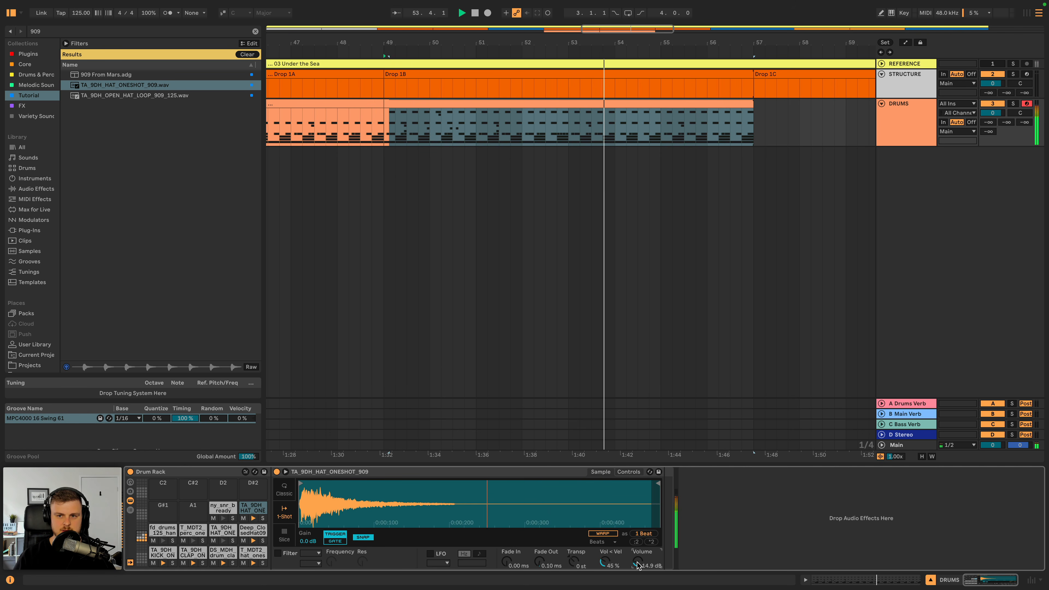
key("space")
- Play the Drop 1A drum clip and switch playback to the Drop 1B clip to compare the two sections
scroll(397, 130, "left", 2)
scroll(370, 106, "left", 1)
scroll(370, 106, "down", 3)
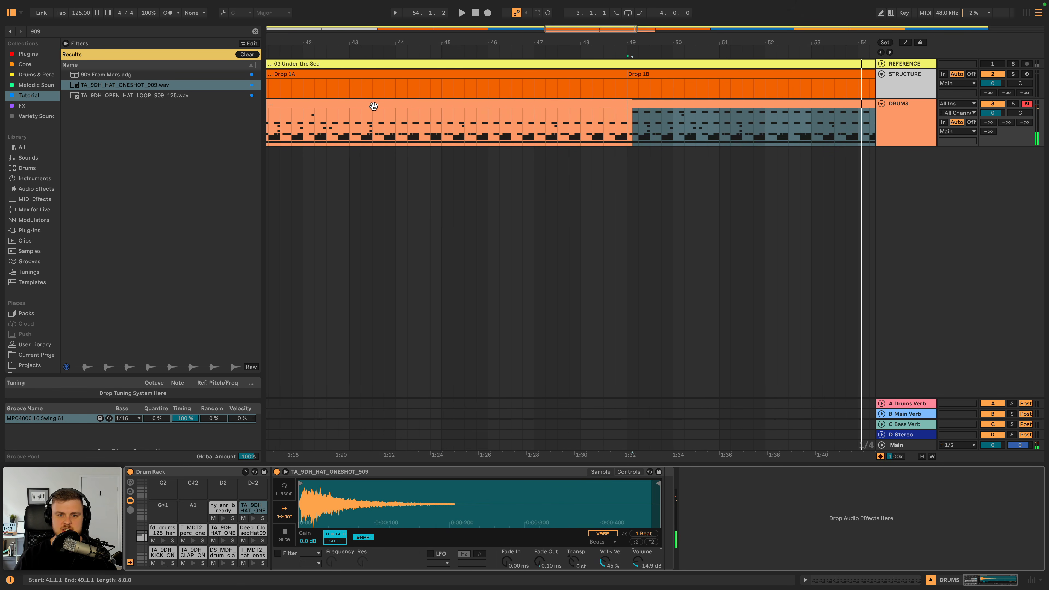
left_click(375, 104)
key("space")
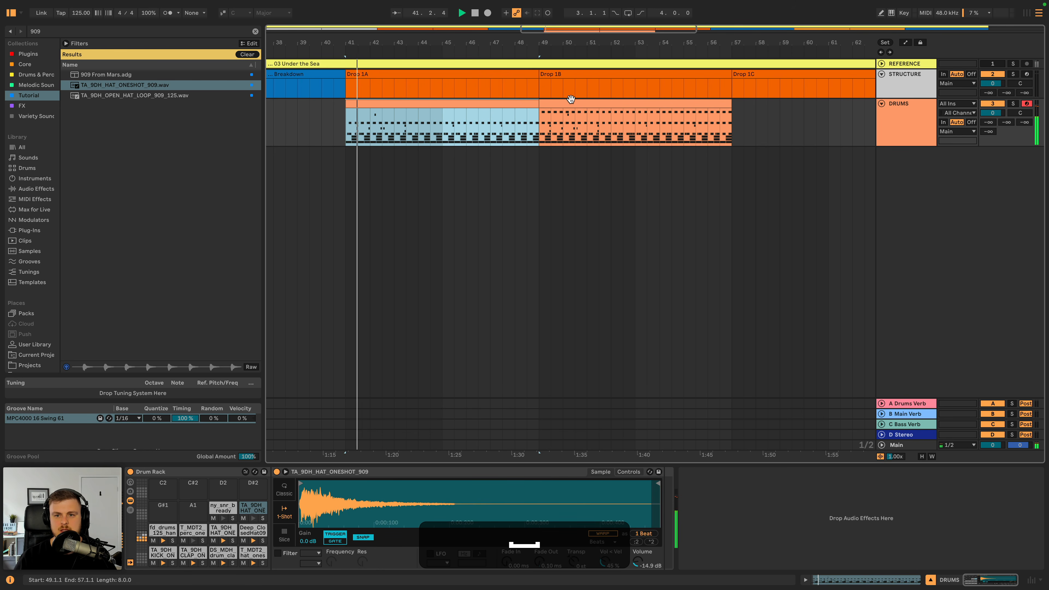
left_click(566, 104)
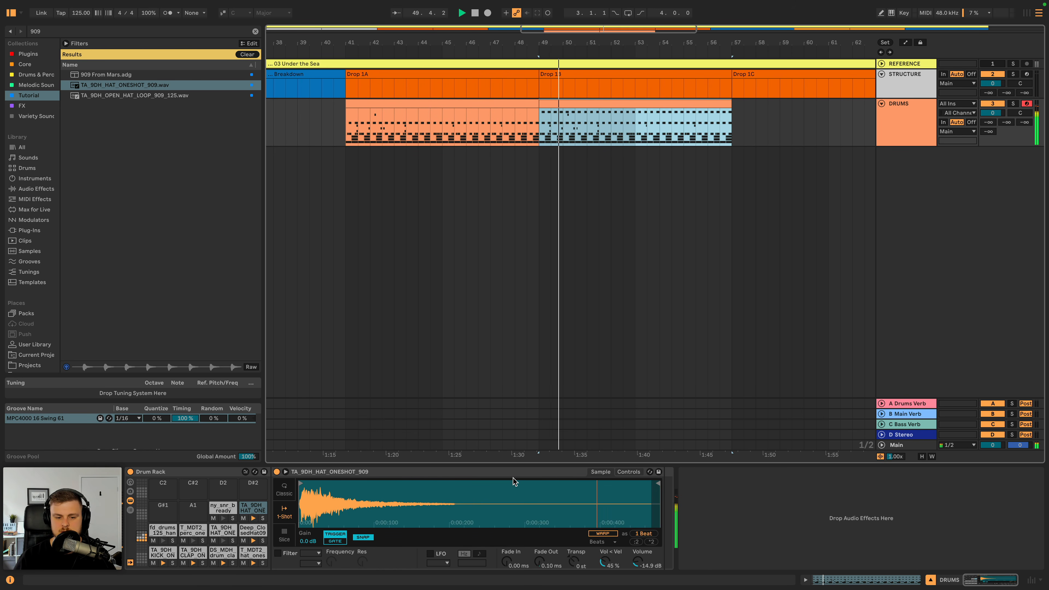
left_click_drag(508, 52, 507, 41)
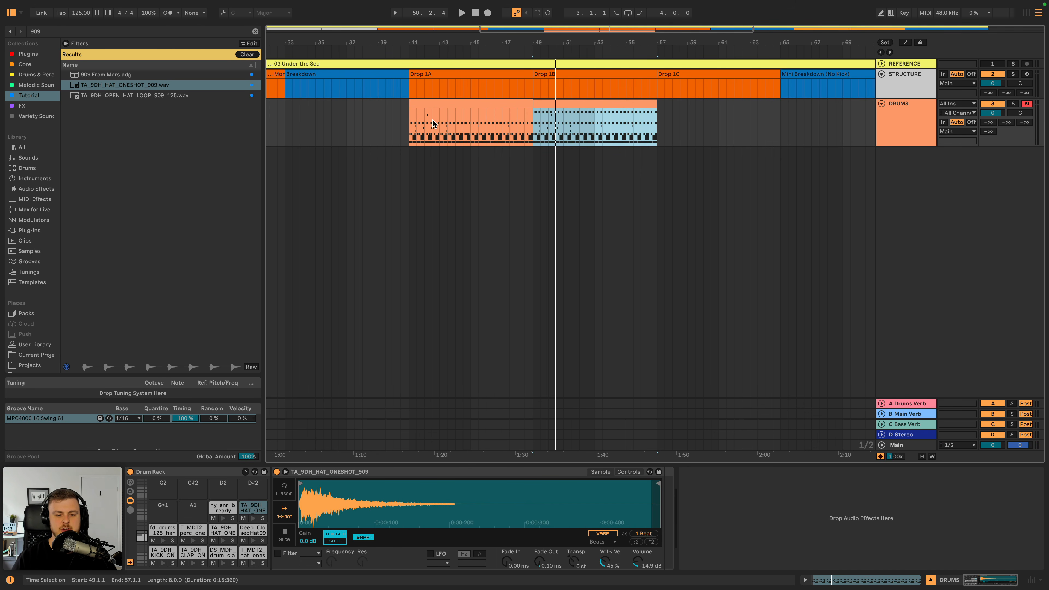
- Duplicate bars 1 to 4 of the ny_snr_bready row into bars 5 to 8 of the Drop 1A drum clip
left_click(428, 106)
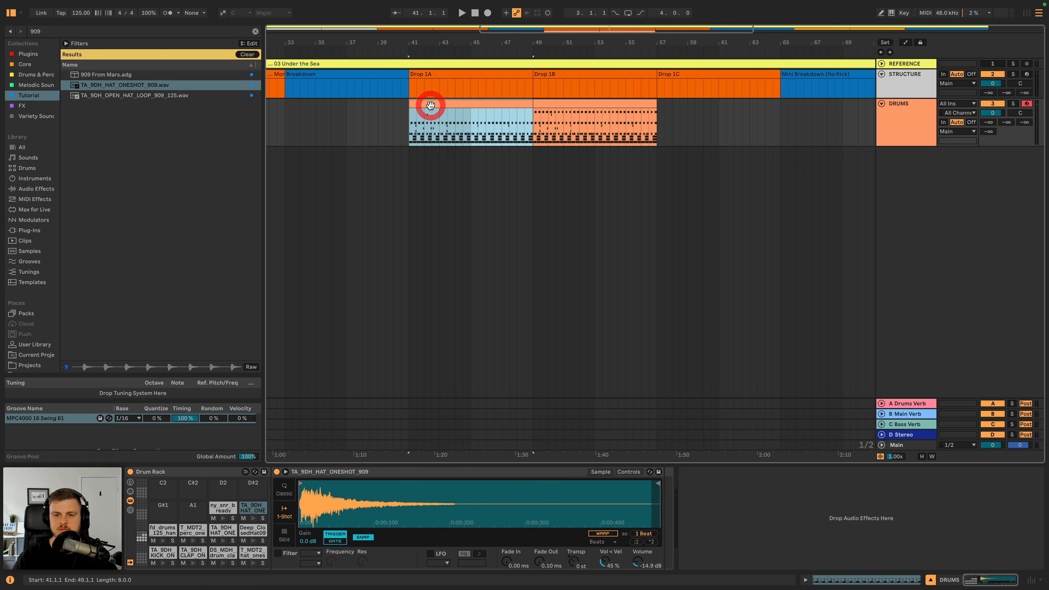
double_click(430, 105)
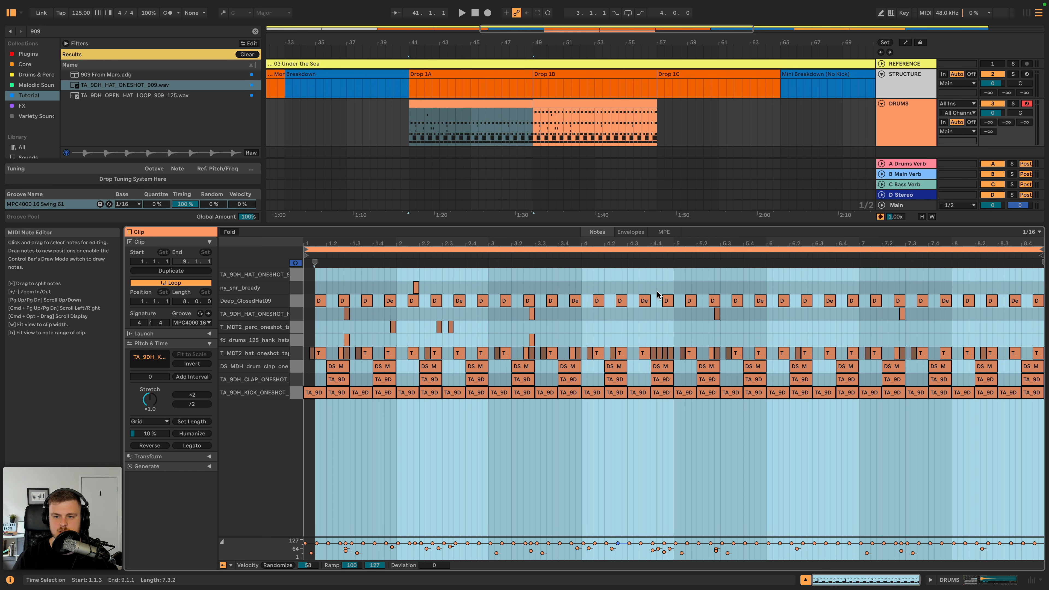
left_click_drag(675, 287, 308, 287)
key("super+d")
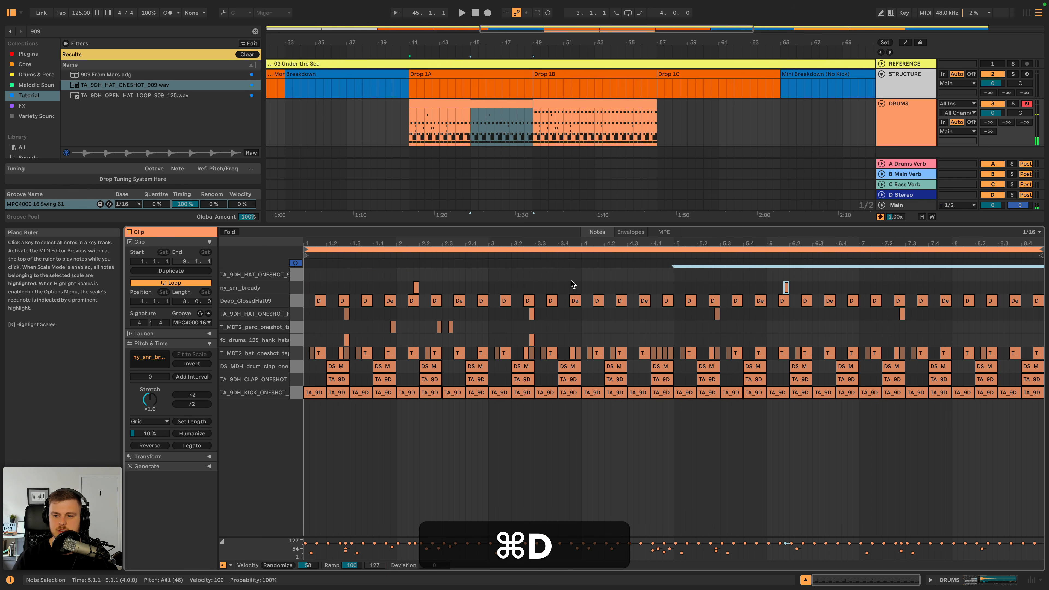
left_click(480, 106)
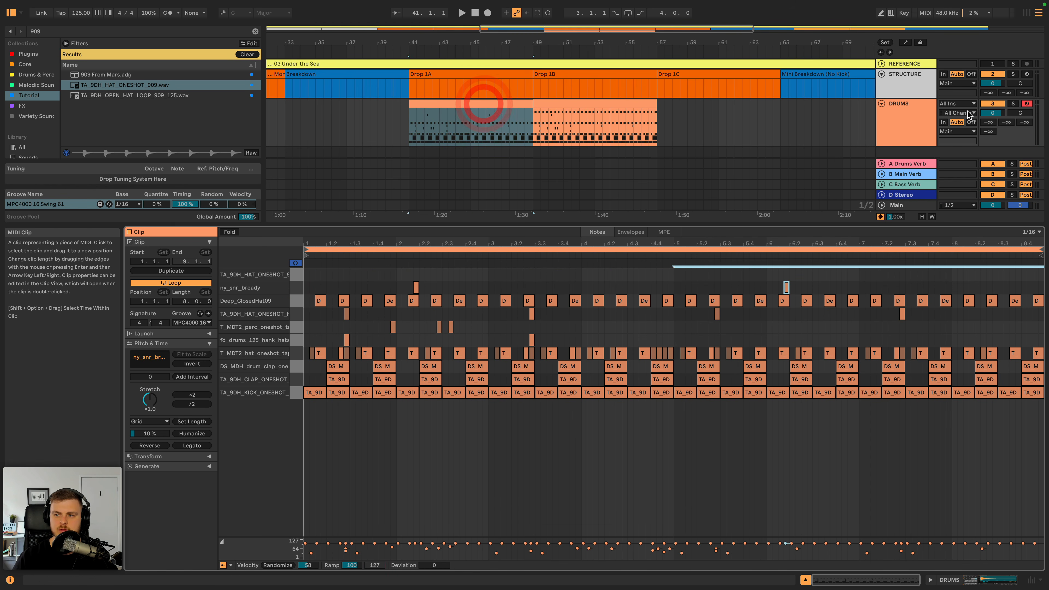
- Insert a new MIDI track below DRUMS and load Serum from the Plugins collection onto it
left_click(900, 115)
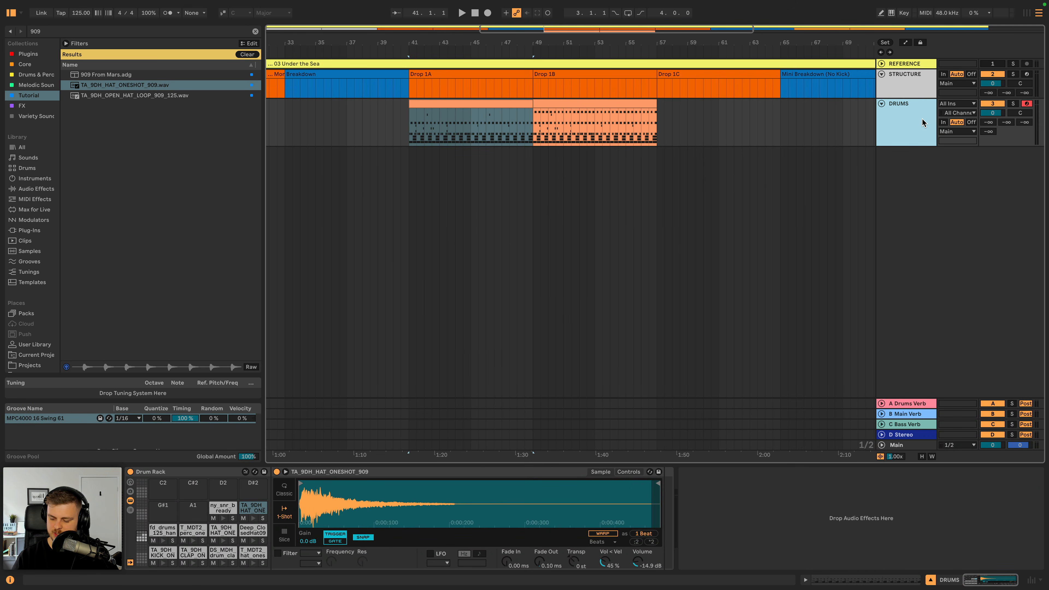
key("shift+super+t")
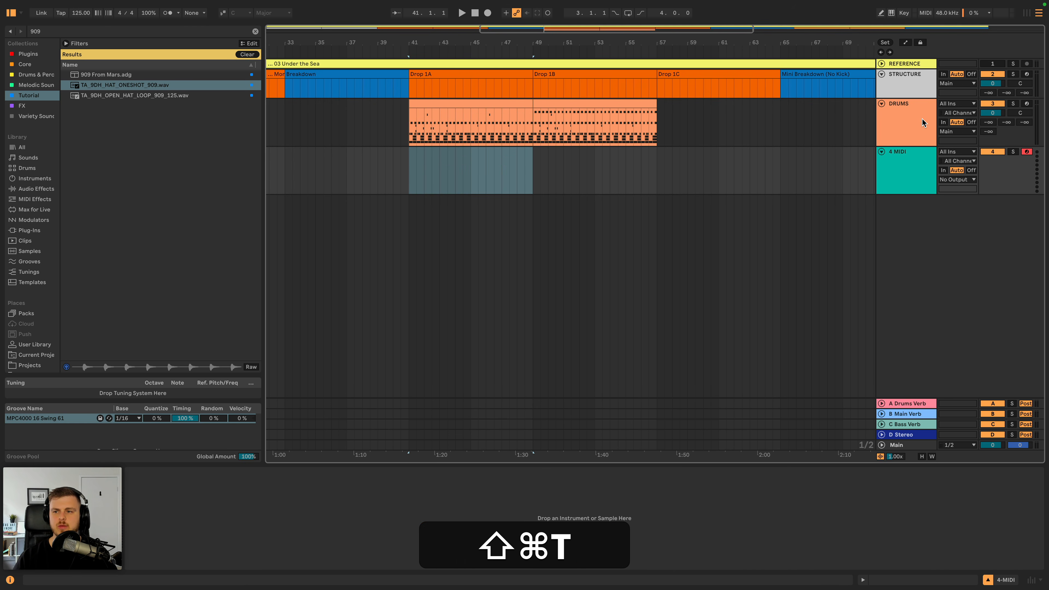
left_click(913, 164)
left_click(256, 31)
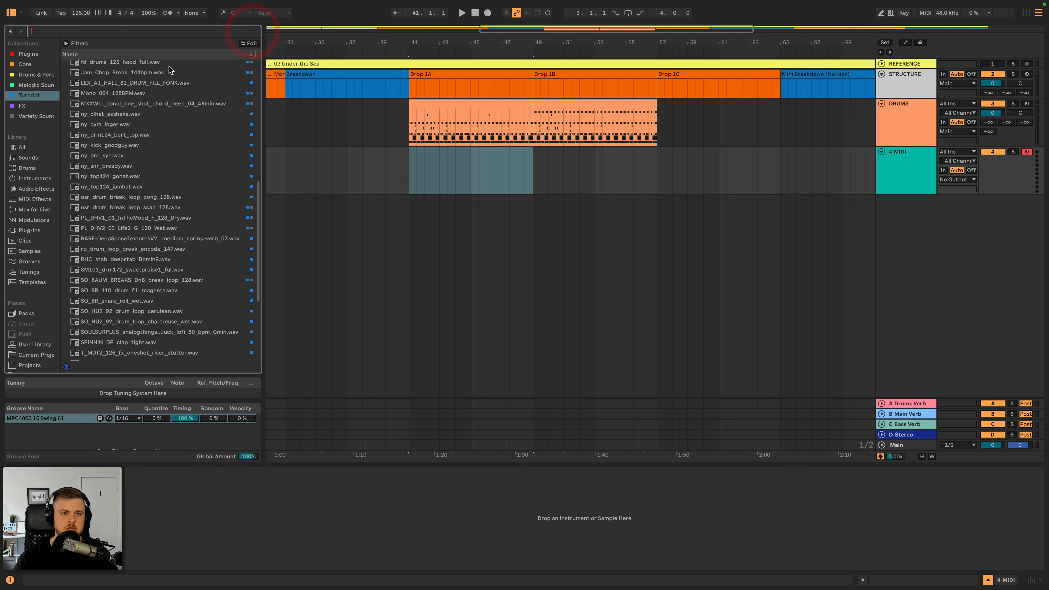
left_click(30, 55)
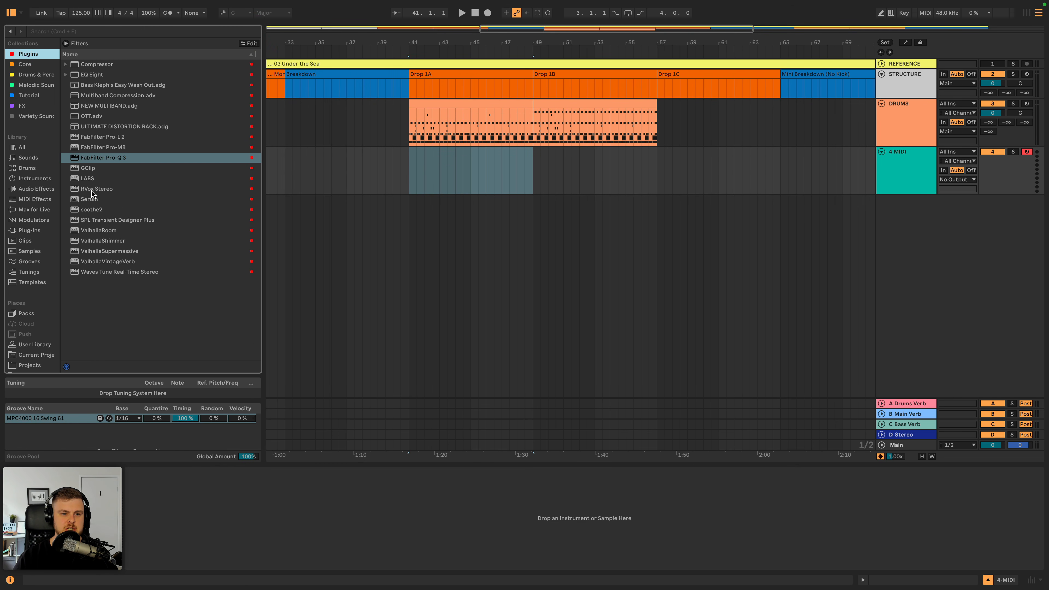
double_click(90, 199)
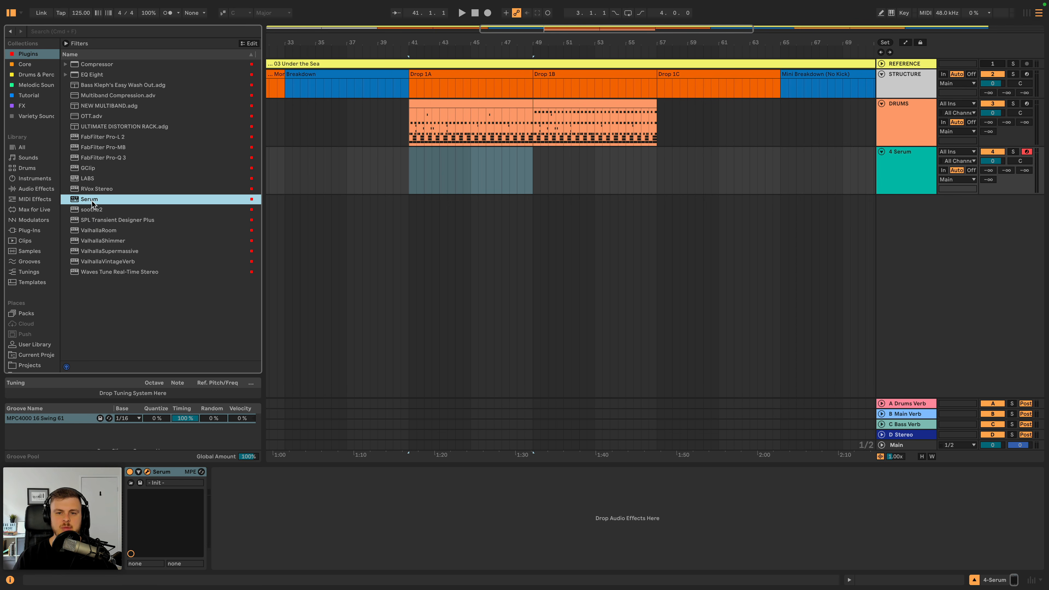
left_click_drag(656, 104, 628, 151)
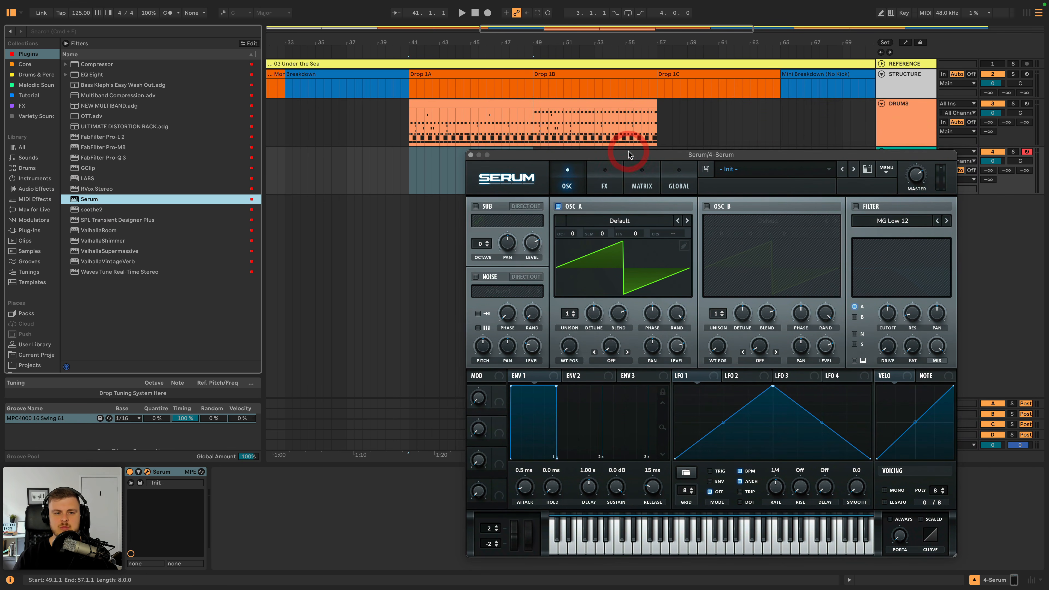
- Load the BASS - AnalogSaw preset from Splice's Classic Deep House folder into Serum and reposition the plugin window
left_click(775, 169)
mouse_move(755, 416)
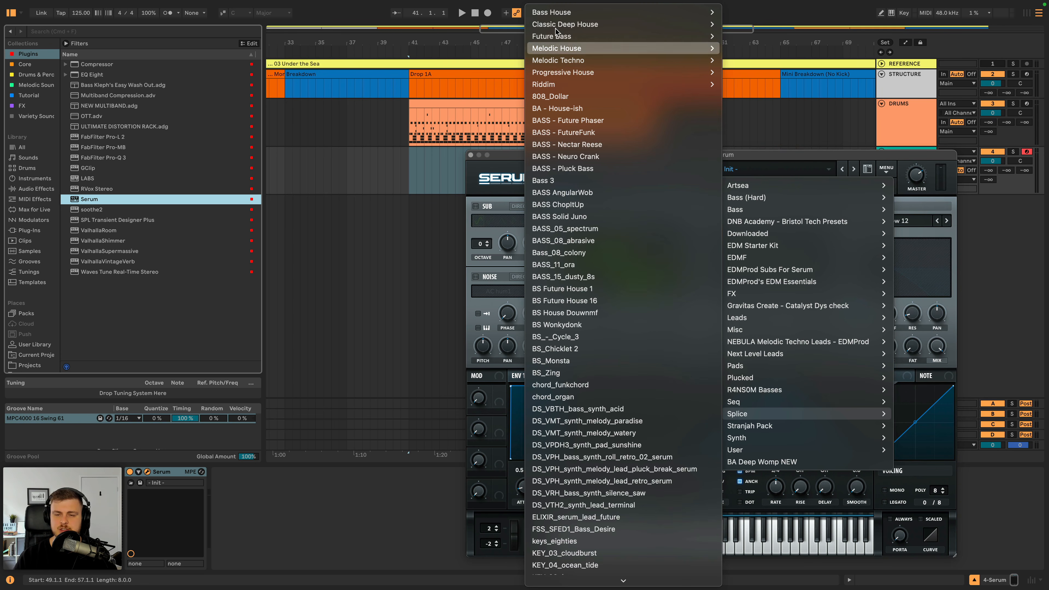
mouse_move(567, 28)
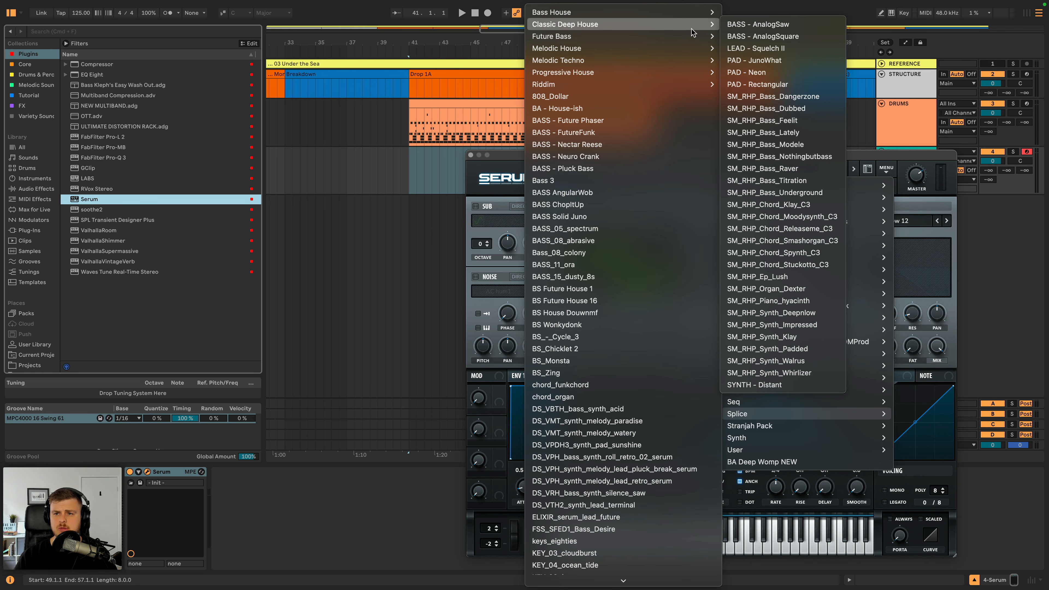
left_click(758, 24)
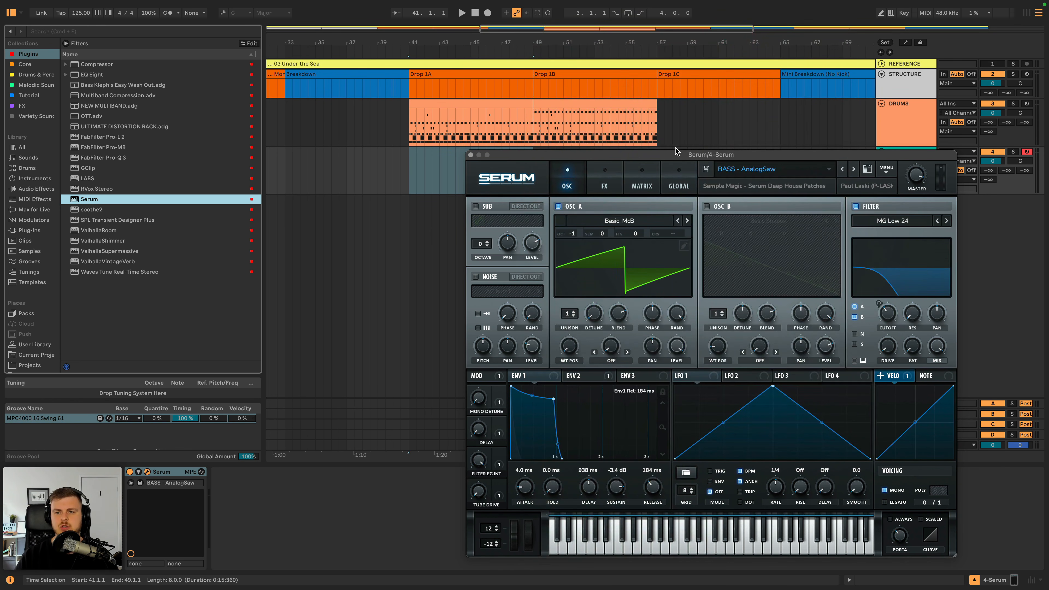
left_click_drag(681, 156, 589, 129)
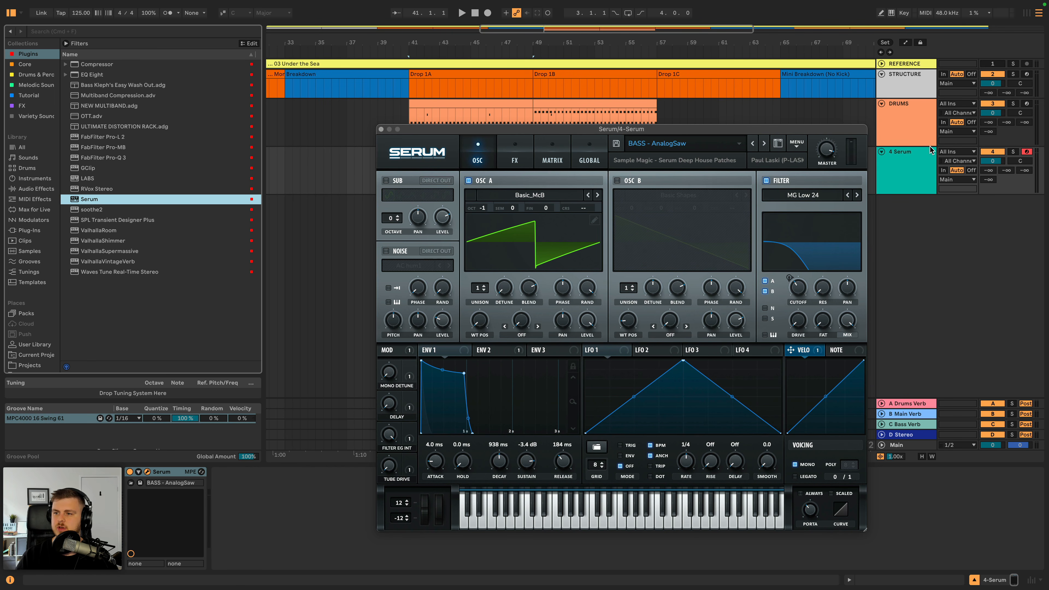
- Audition the successive Classic Deep House presets on the Serum track, keep SM_RHP_Bass_Nothingbutbass, and close the plugin window
left_click(909, 159)
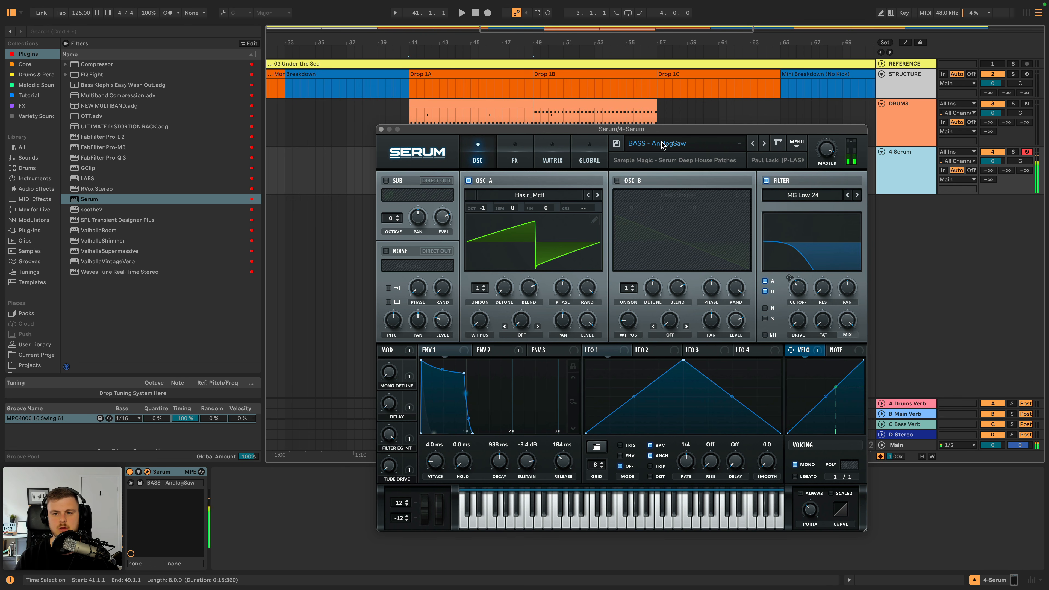
left_click(764, 143)
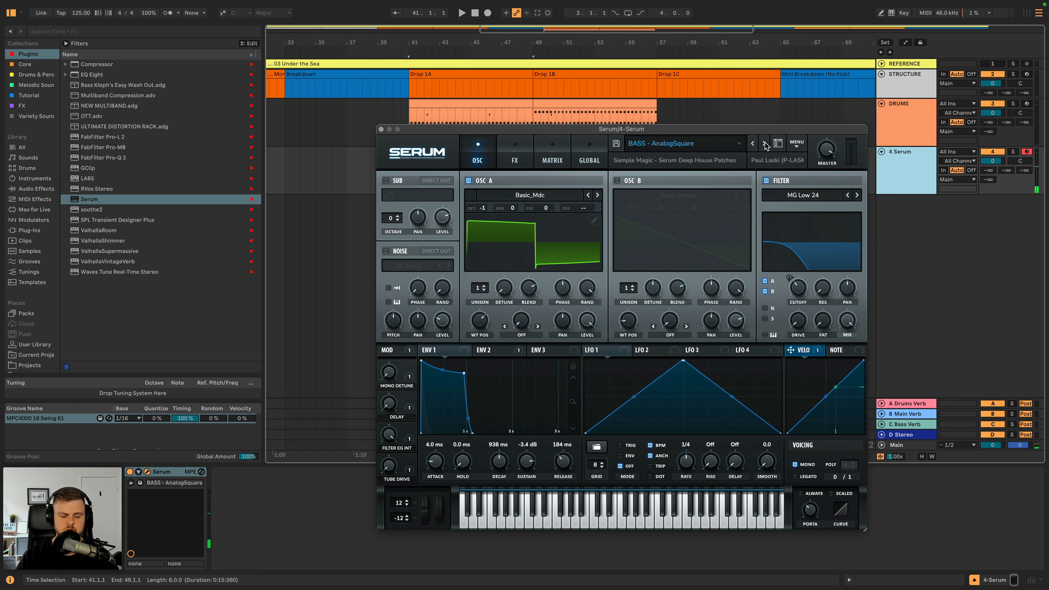
left_click(765, 144)
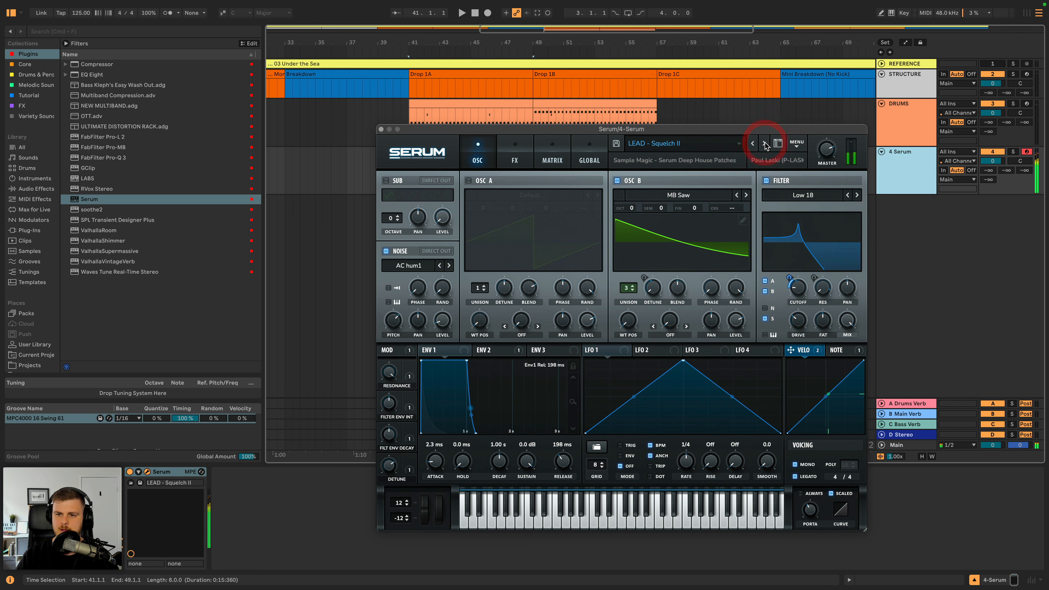
left_click(764, 143)
left_click(764, 144)
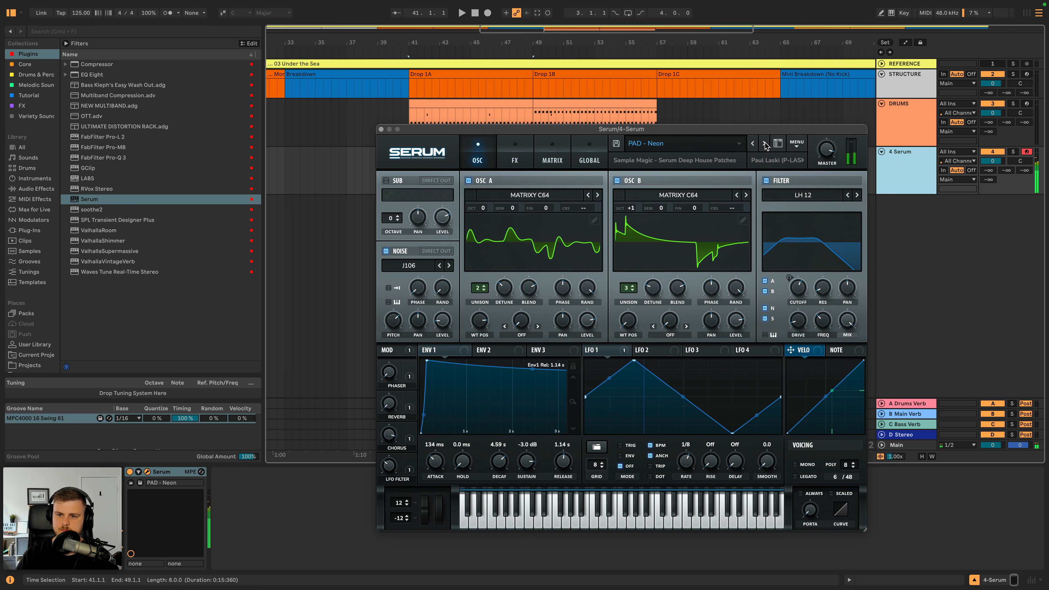
left_click(764, 144)
left_click(764, 143)
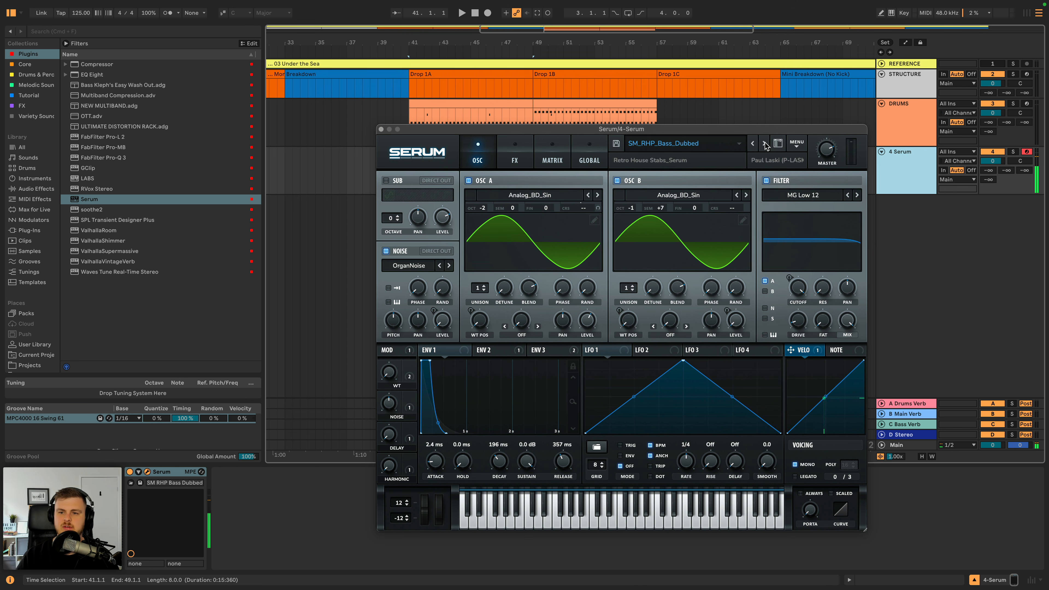
left_click(765, 144)
left_click(765, 143)
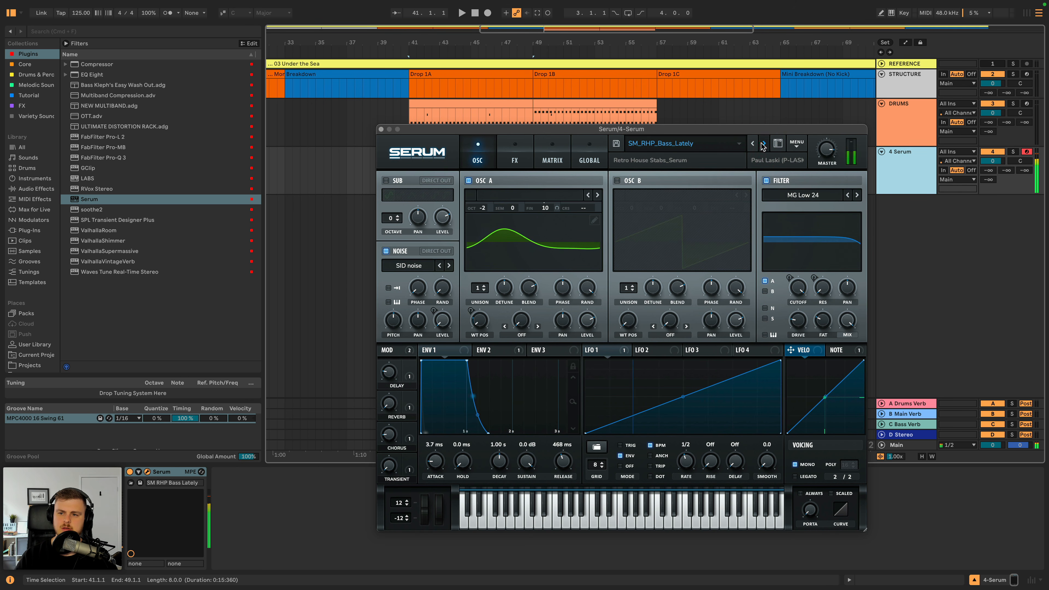
left_click(763, 145)
left_click(763, 145)
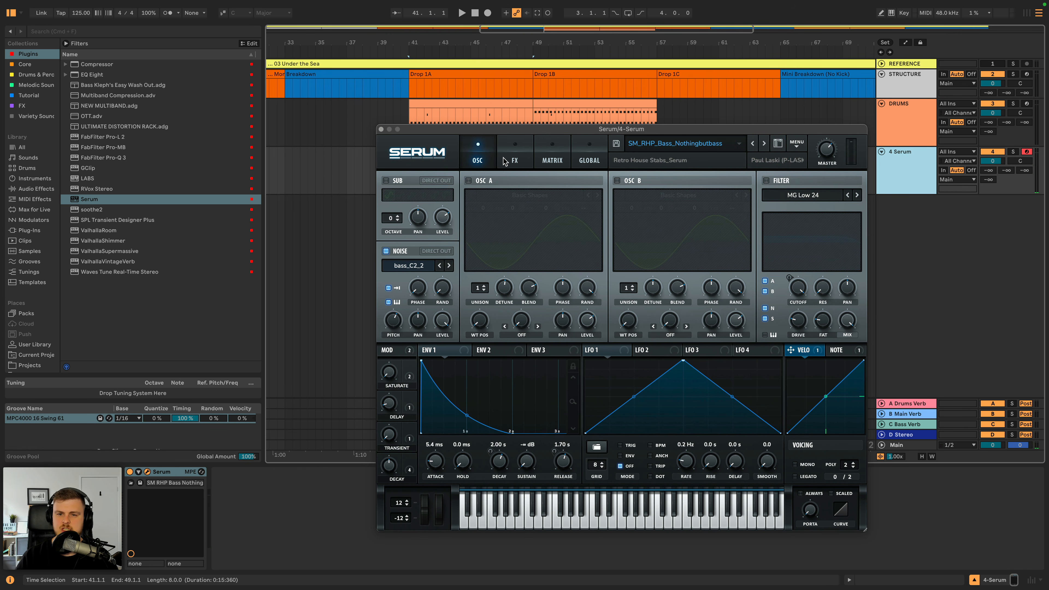
left_click(381, 129)
- Create a two-bar MIDI clip from bar 41 on the Serum track and apply the MPC4000 16 Swing 61 groove to it
left_click(407, 160)
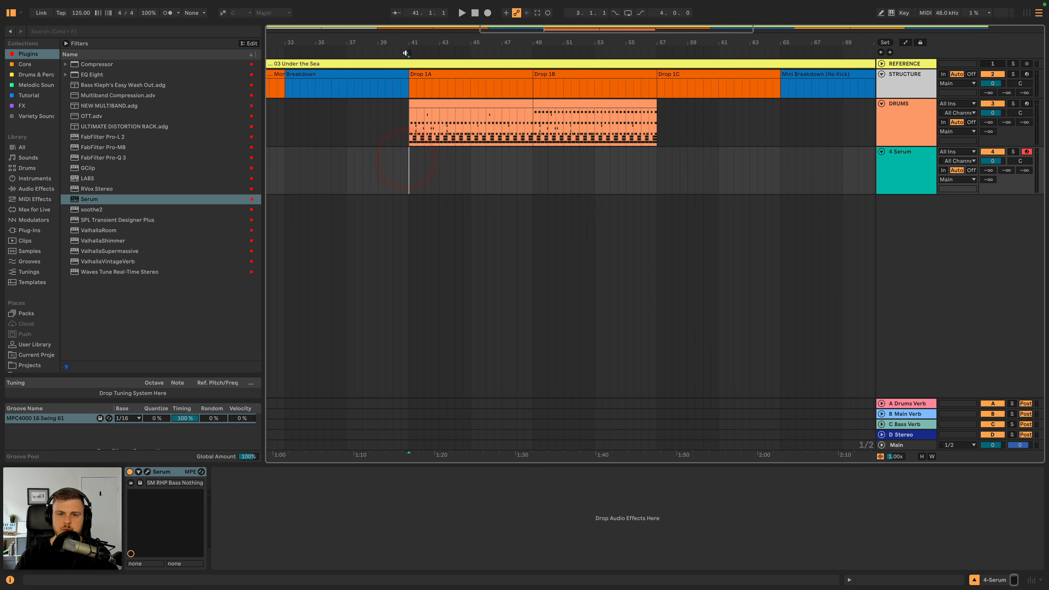
left_click_drag(408, 45, 408, 99)
left_click_drag(411, 155, 513, 161)
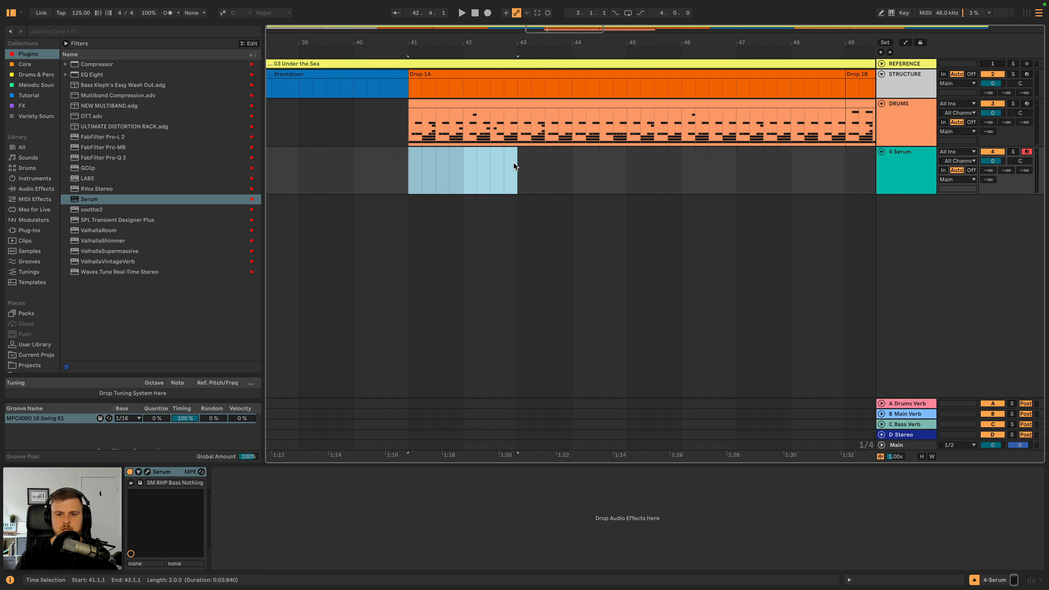
key("shift+super+m")
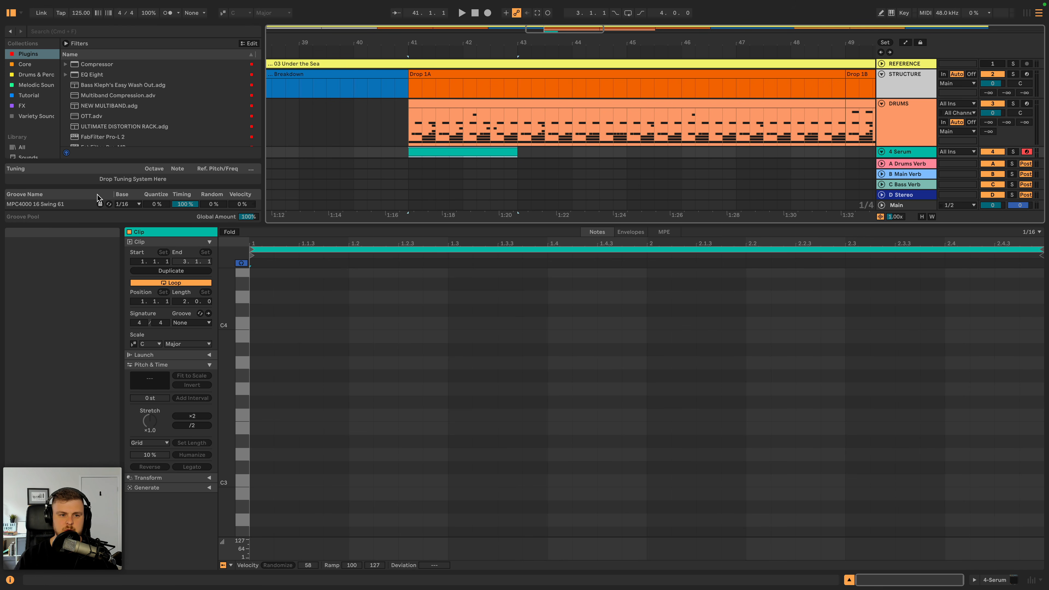
left_click_drag(66, 204, 441, 120)
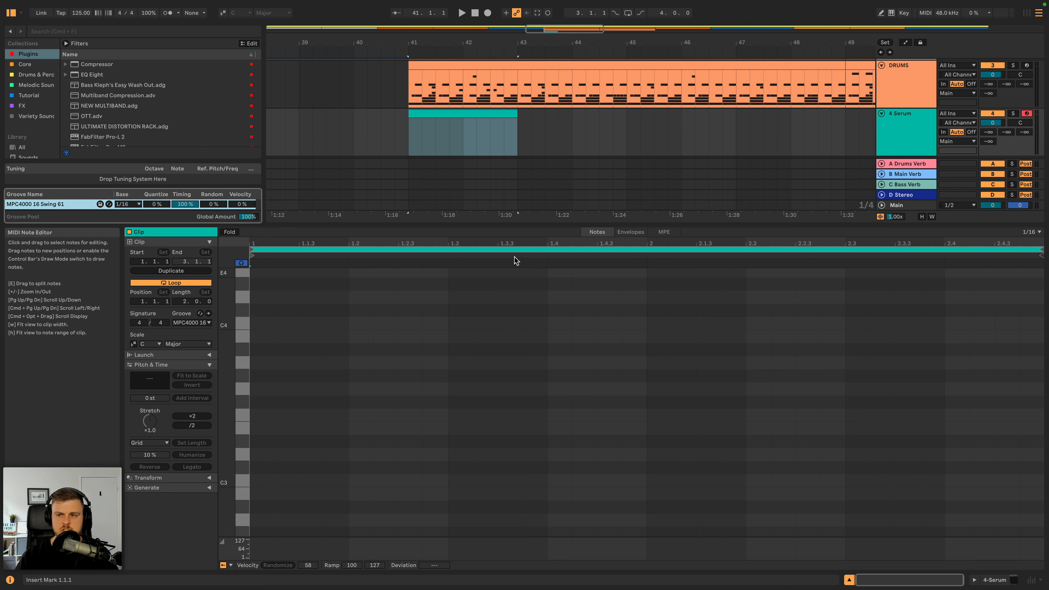
- Rename the Serum track as BASS
left_click(907, 118)
key("shift+super+r")
type("BASS")
key("shift+Return")
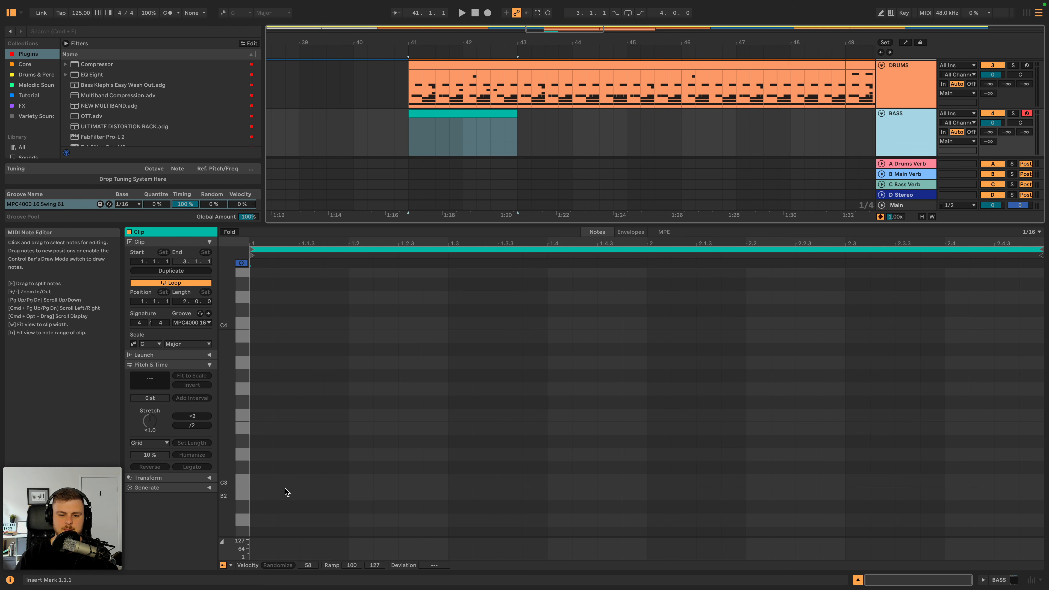
- Turn on the scale setting, set it to B Minor, and limit the note editor to the notes in that scale
left_click(223, 12)
left_click(249, 15)
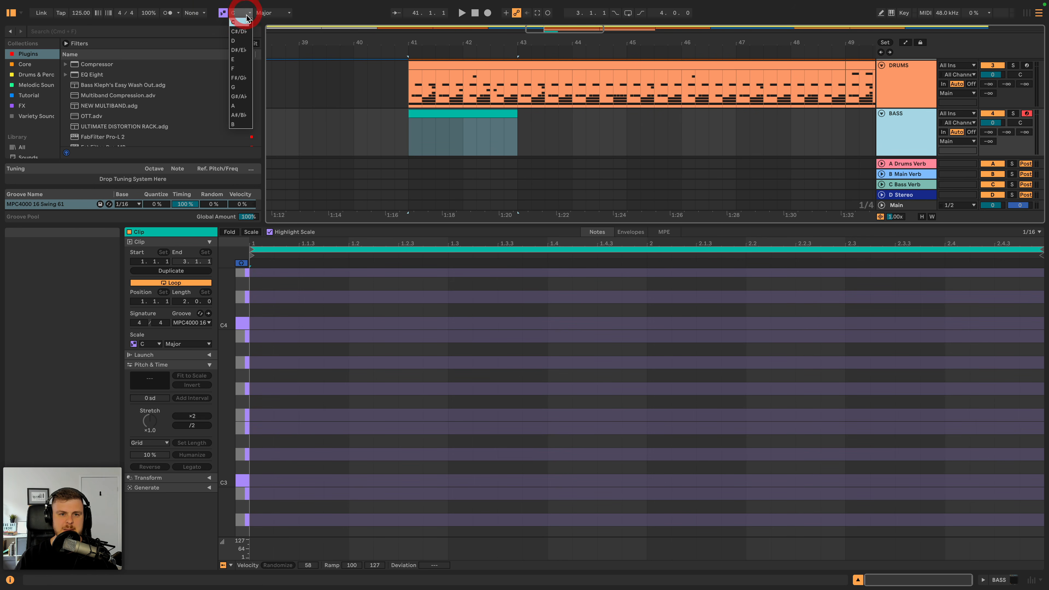
left_click(239, 127)
left_click(288, 15)
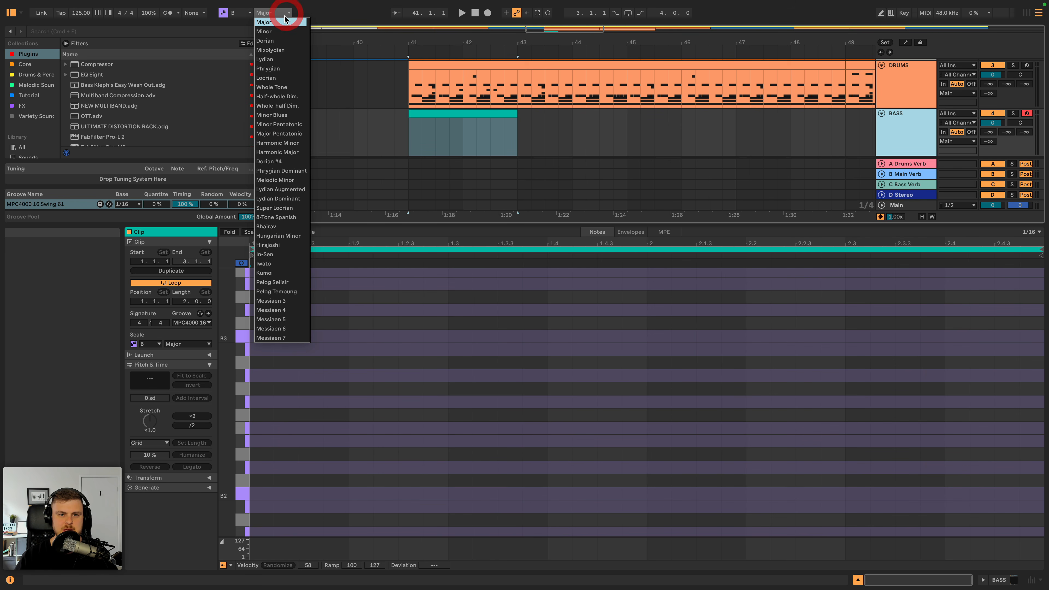
left_click(282, 32)
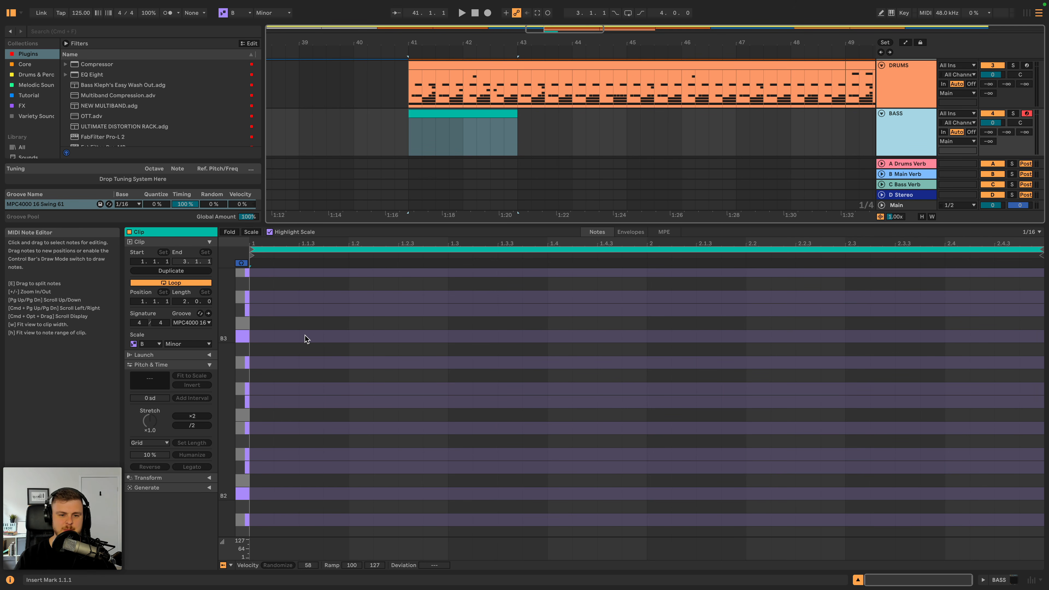
left_click(253, 232)
- Add a B2 note at 1.1.3 in the bass clip and lengthen it to end at beat 1.2
double_click(308, 364)
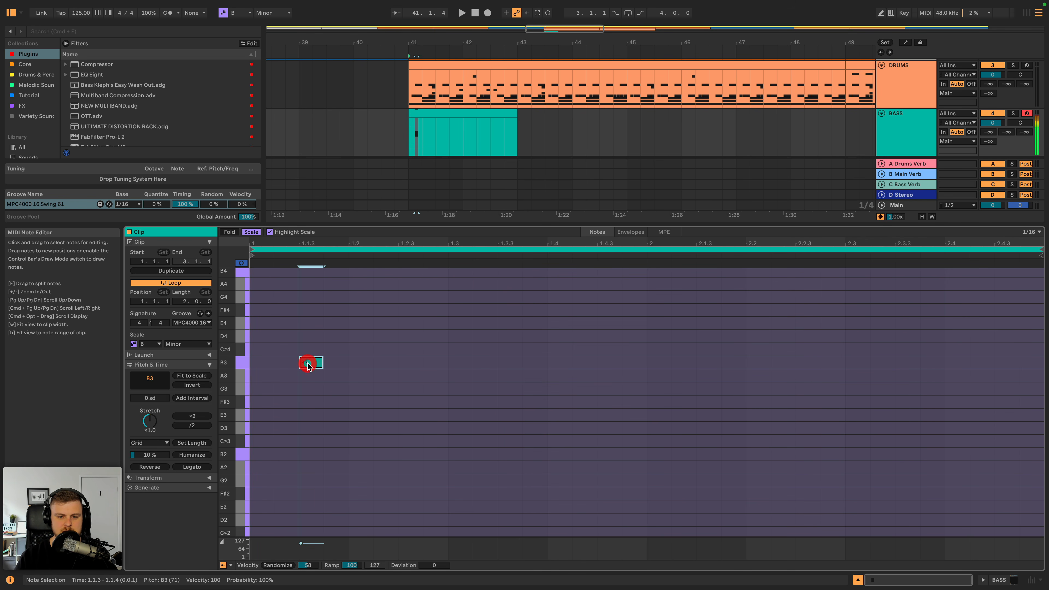
key("shift+Down")
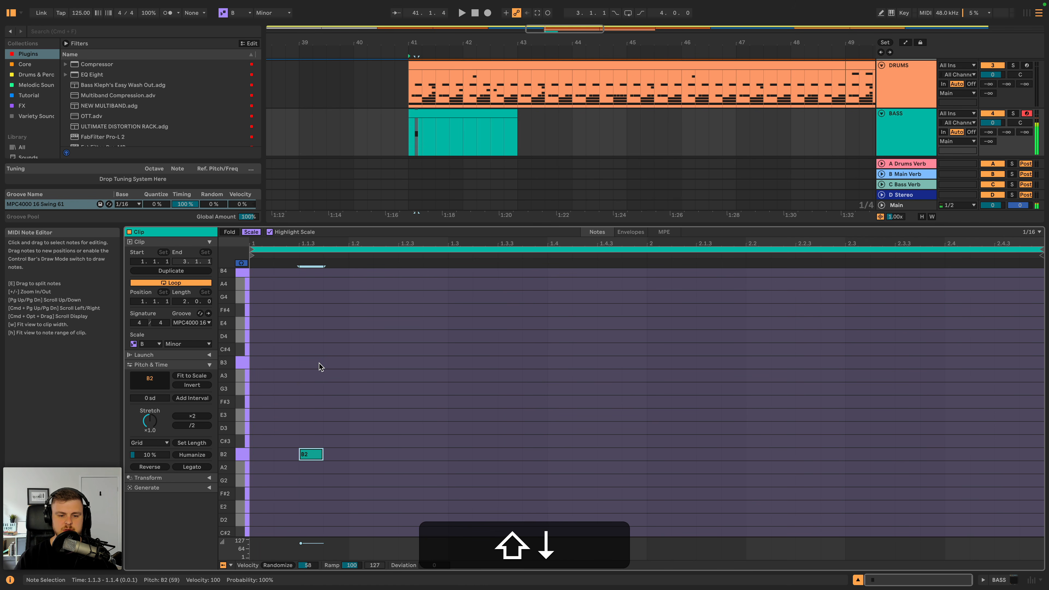
key("shift+Down")
key("shift+Up")
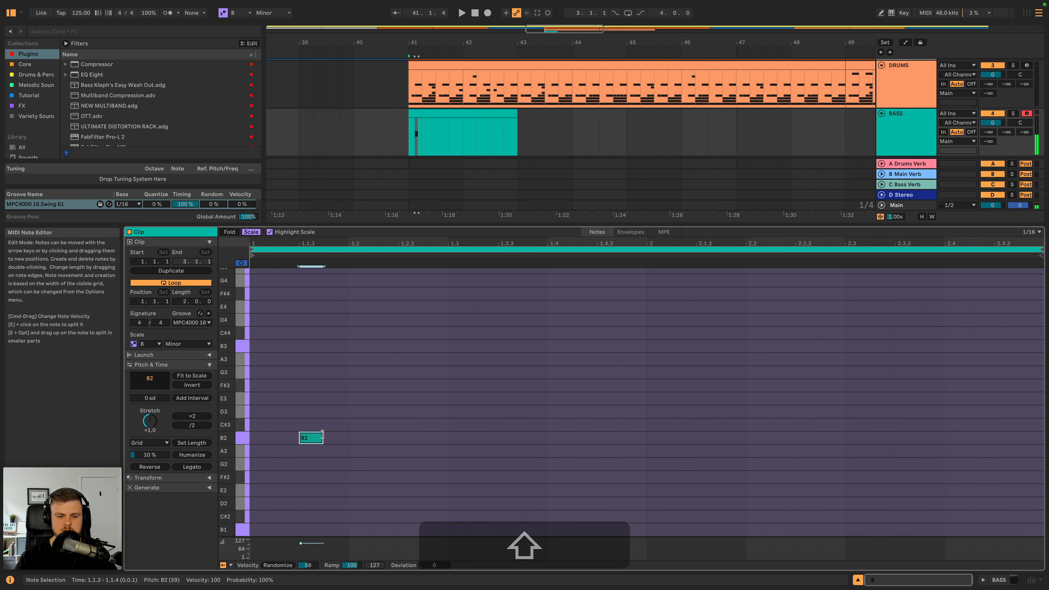
left_click_drag(323, 437, 353, 439)
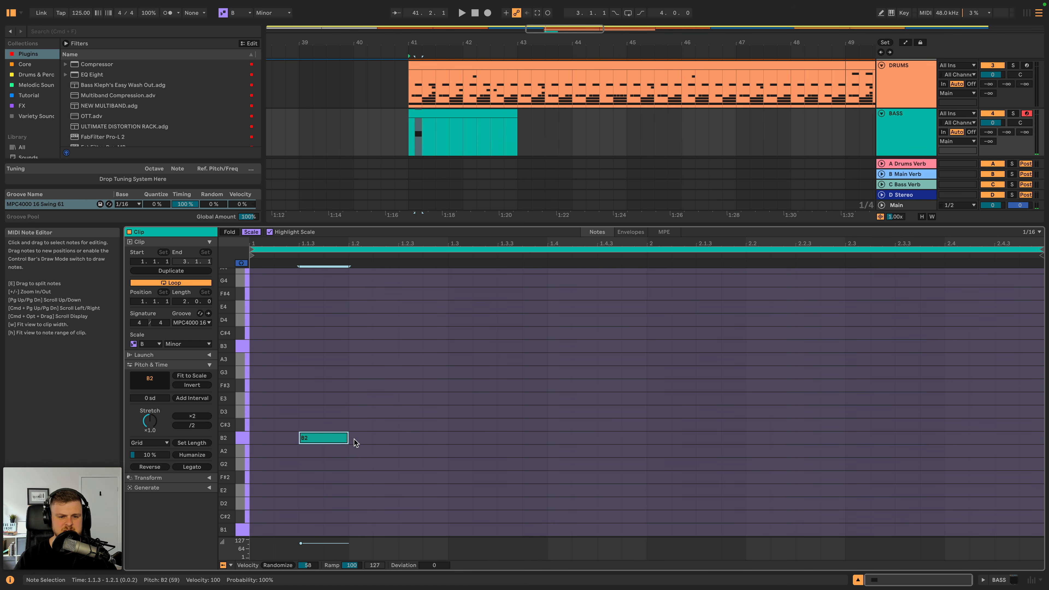
- Play the bass clip with the drums and add a sixteenth-long B2 note at 1.2.4
key("space")
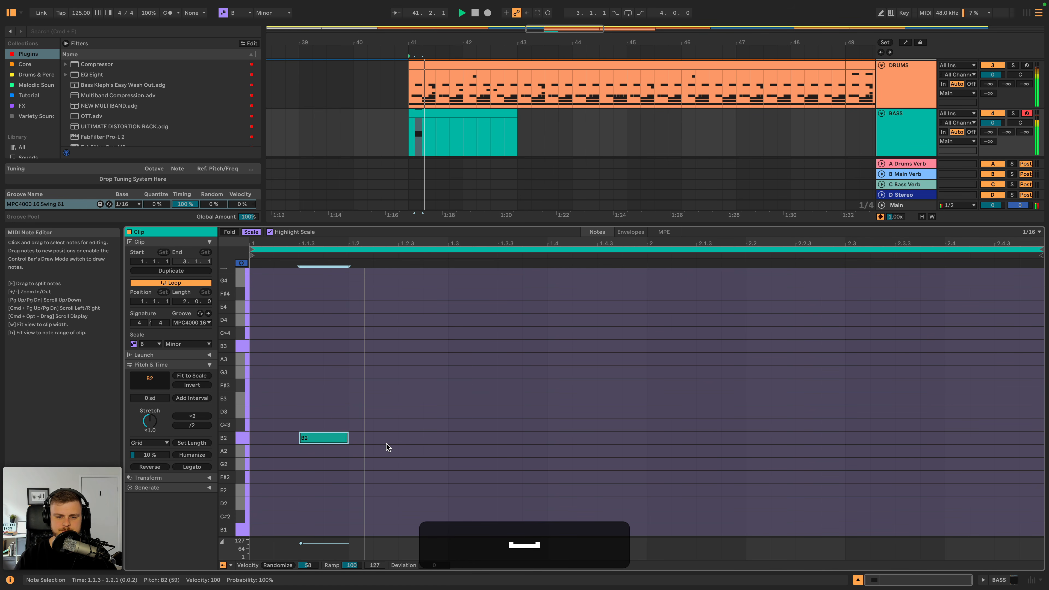
double_click(425, 439)
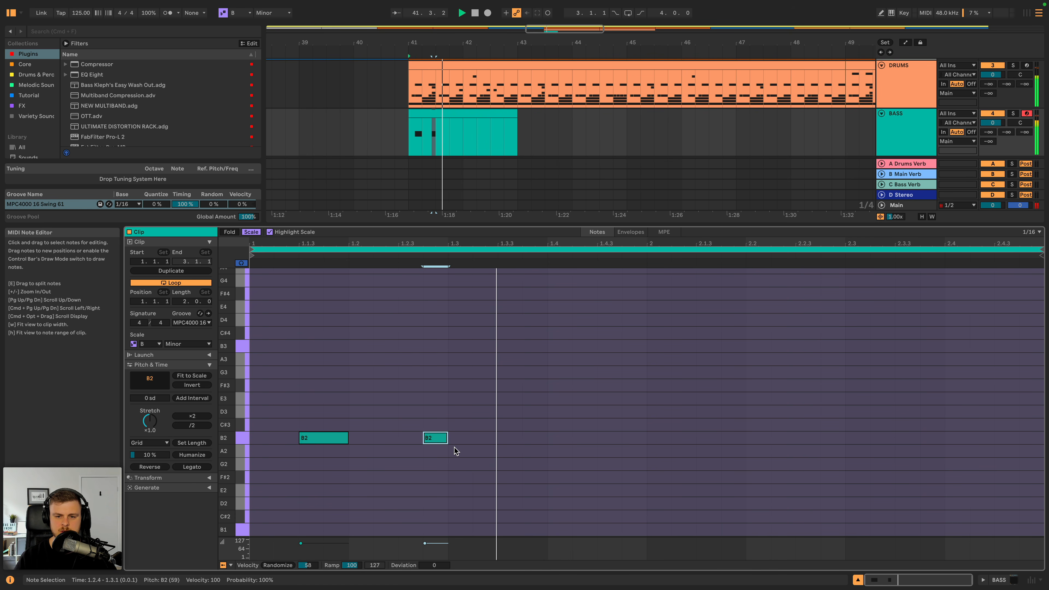
key("space")
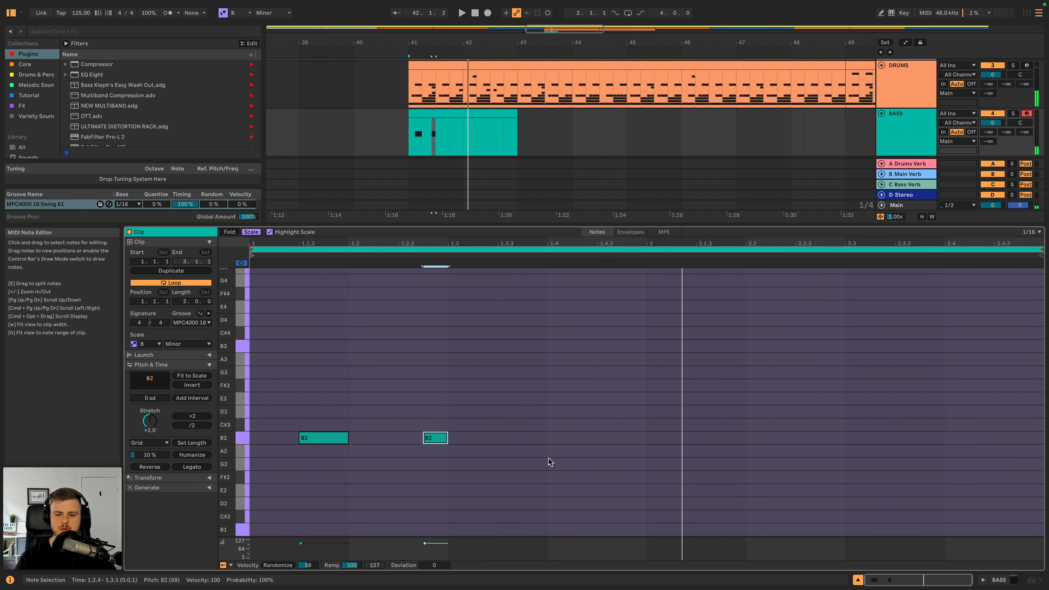
- Add an A2 note near beat 1.4, audition it, and adjust it to span 1.4.2 to 2.1.1
double_click(554, 451)
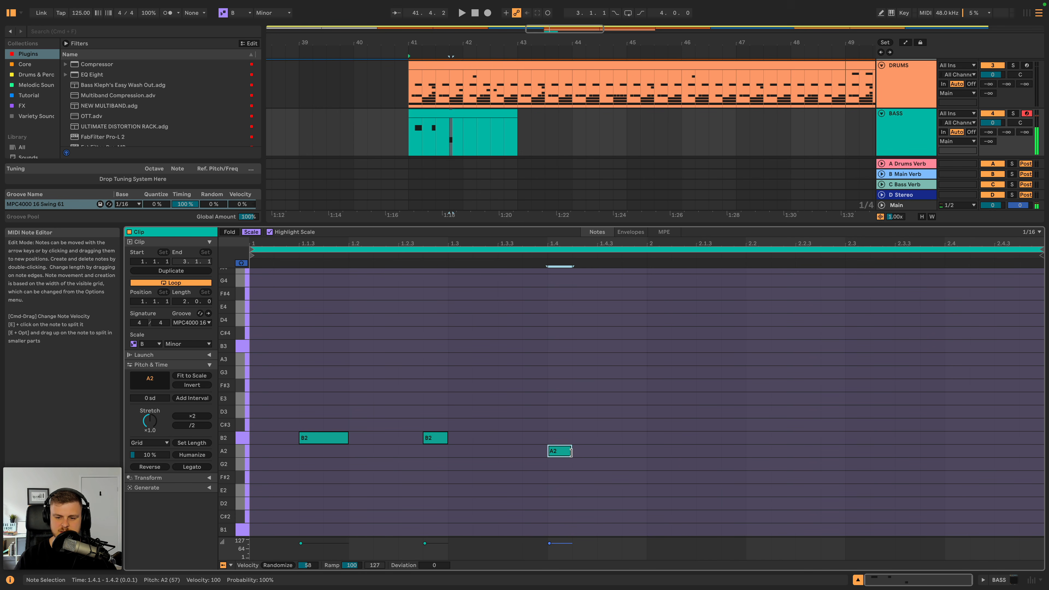
left_click_drag(571, 450, 634, 450)
key("space")
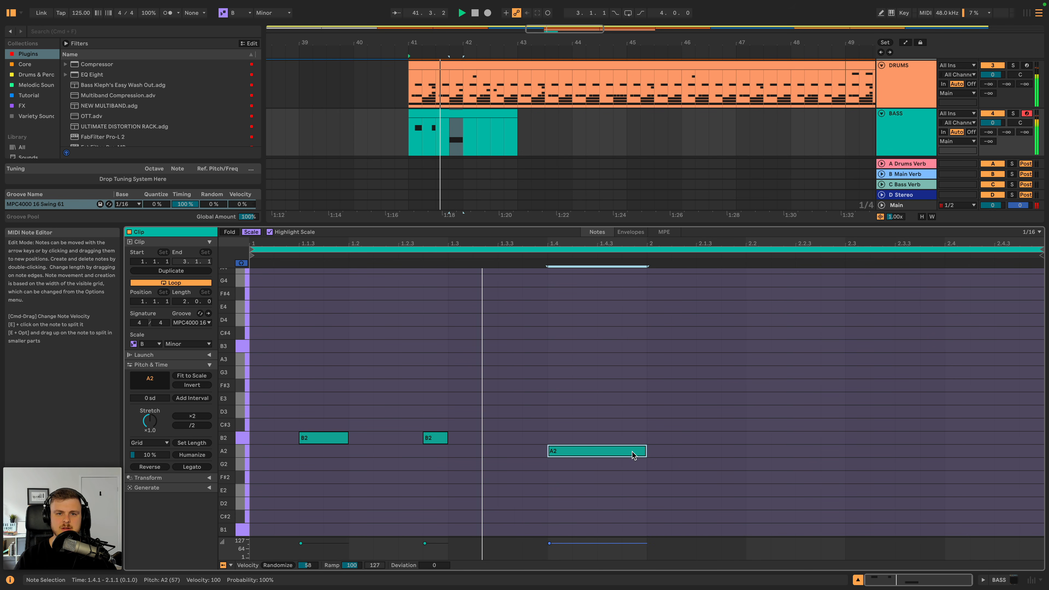
key("space")
left_click_drag(632, 453, 646, 451)
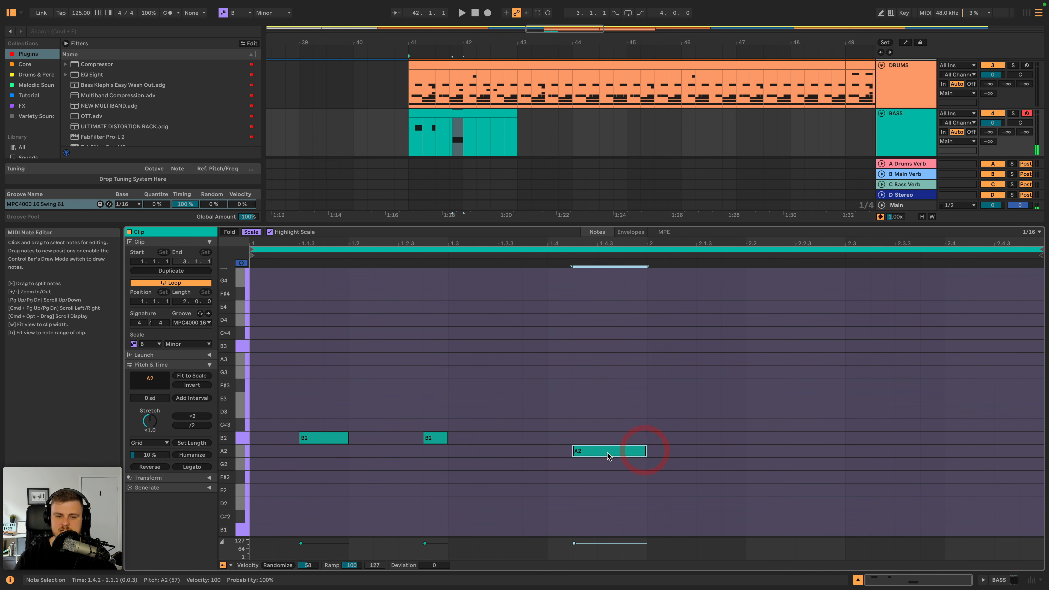
- Examine the gaps around the bass notes on each of the four beats of the first bar
left_click(256, 415)
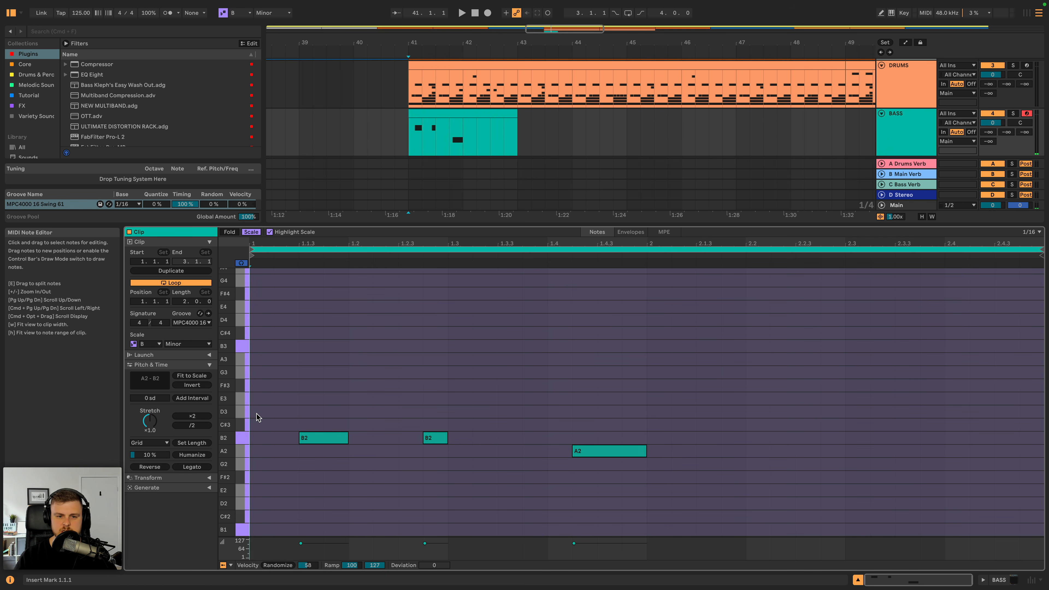
left_click(356, 409)
left_click(462, 409)
left_click(557, 418)
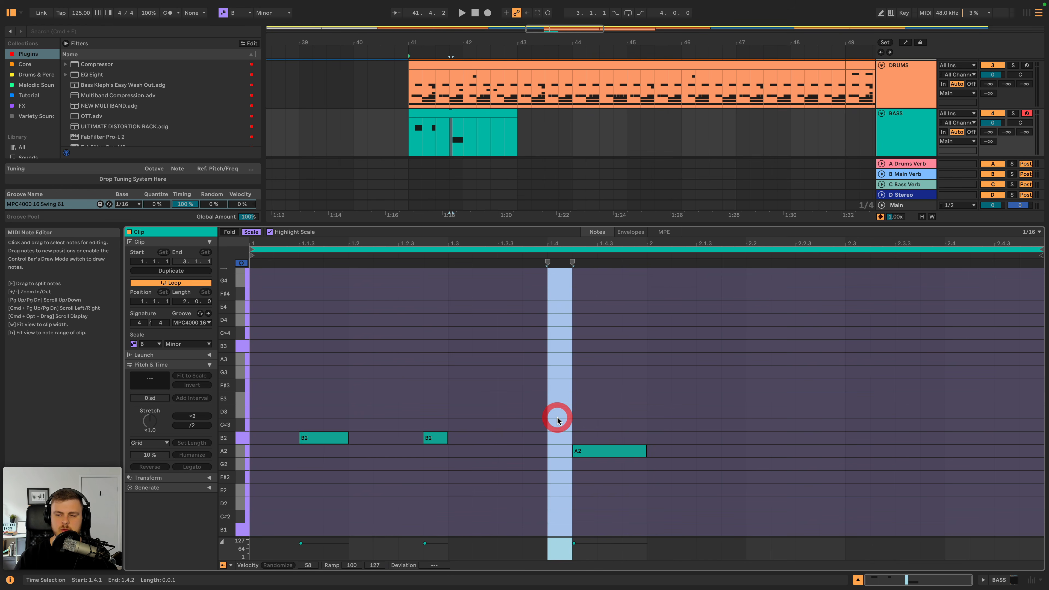
left_click(465, 399)
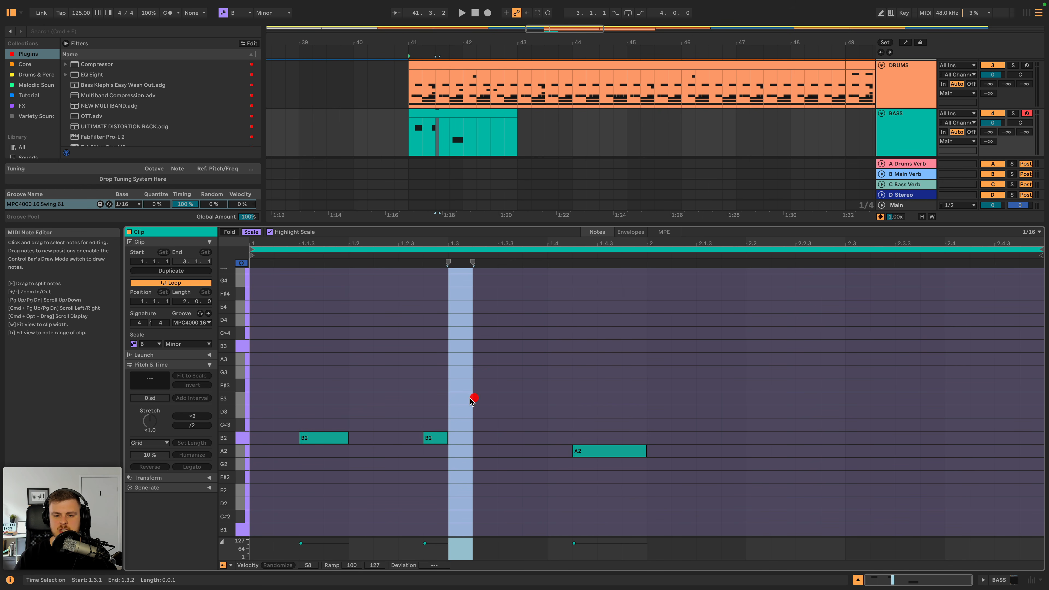
left_click(362, 399)
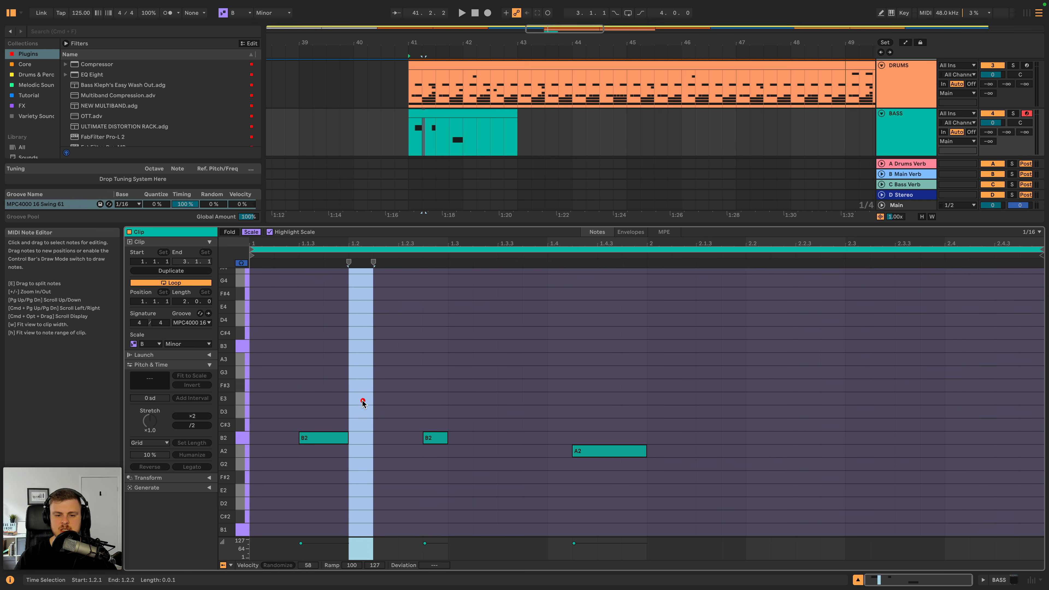
left_click(266, 396)
- Set the BASS track volume to -4.1 dB and play the bass clip with the drums from bar 41
left_click_drag(993, 122, 992, 128)
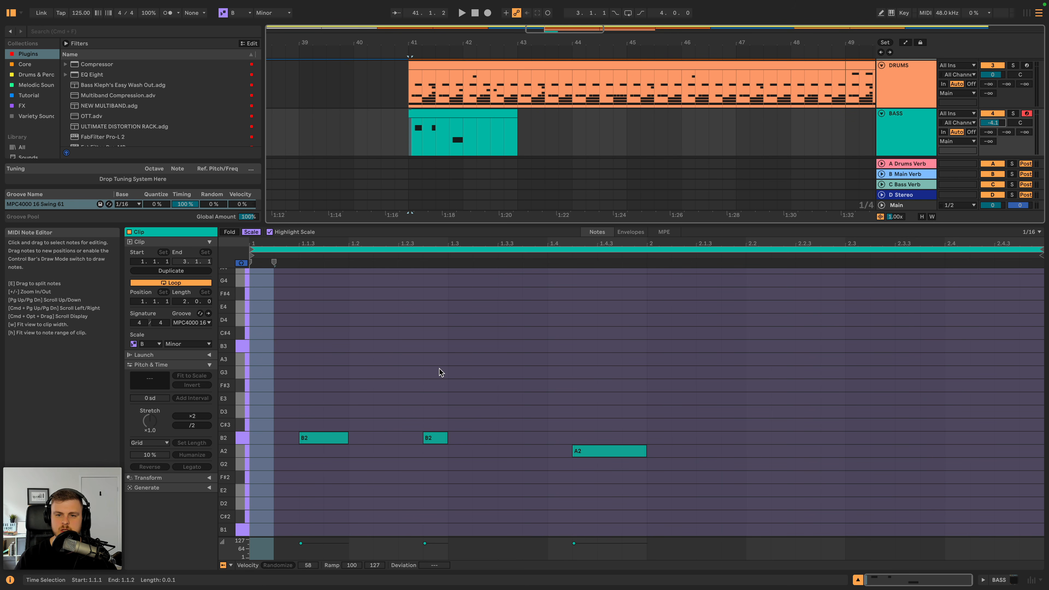
left_click(465, 116)
key("space")
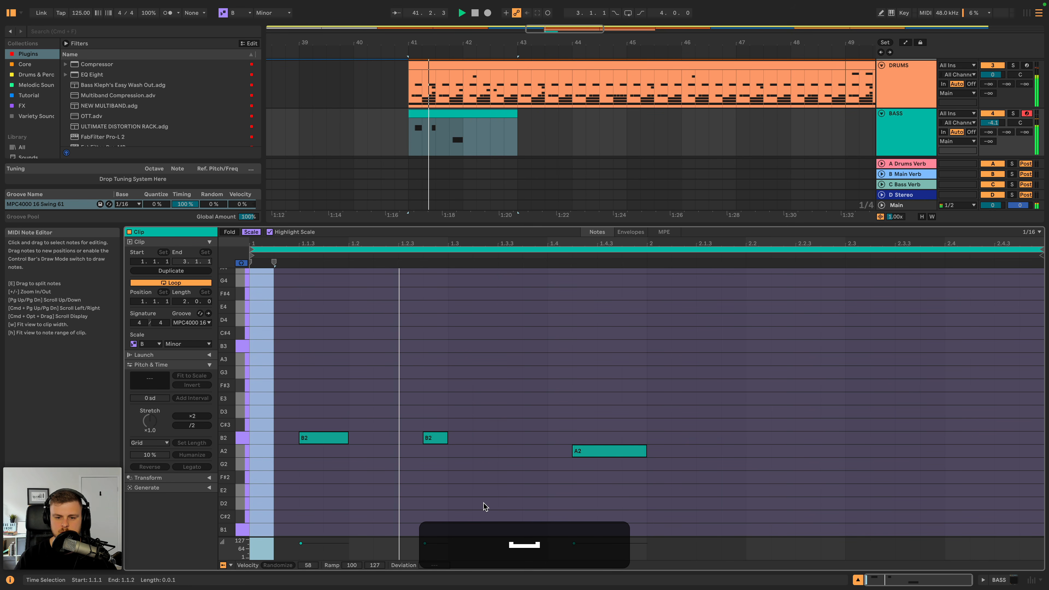
- Shorten the A2 note at the end of bar 1 to span 1.4.3 to 2.1.1 and play the clip
key("space")
left_click_drag(600, 454, 644, 451)
key("space")
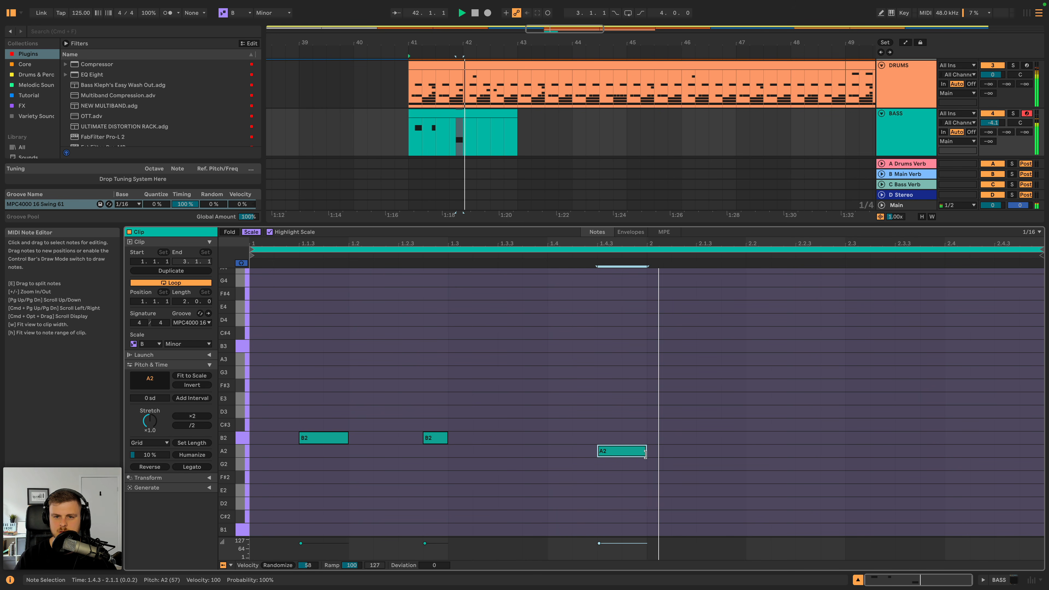
- Duplicate the three first-bar bass notes into bar 2 and play the two-bar pattern with the drums
key("space")
left_click_drag(647, 430, 265, 483)
key("super+d")
key("super+space")
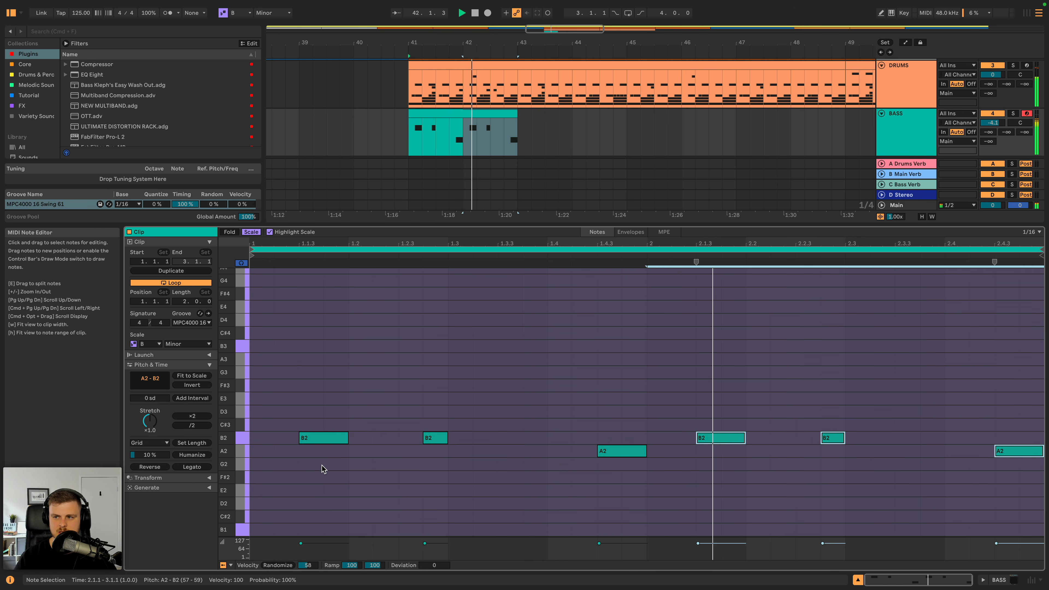
key("space")
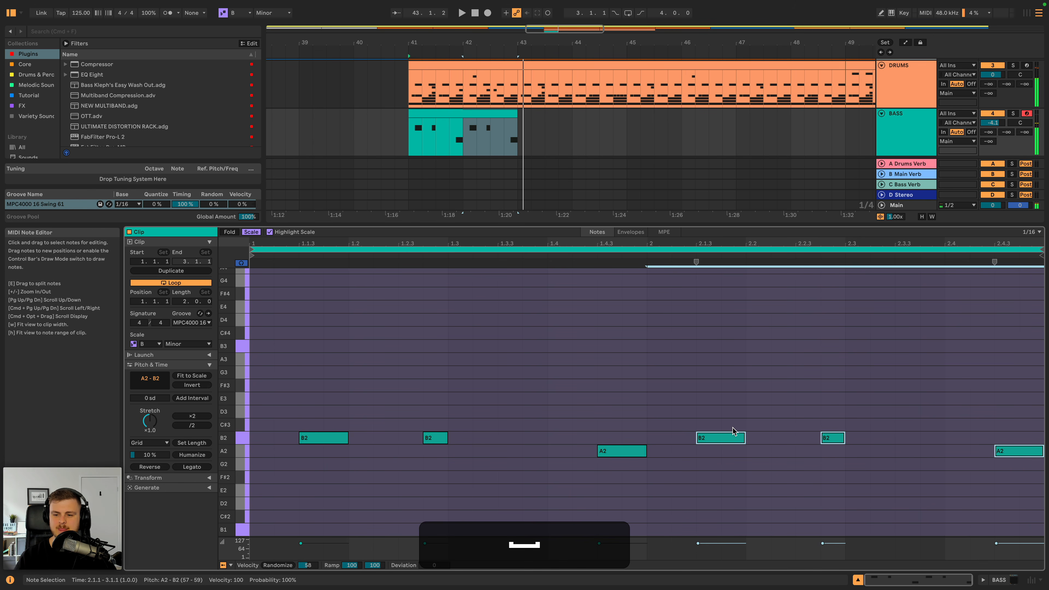
- Raise the short B2 note at 2.2.4 to G3 and play the bassline with the drums
left_click(653, 378)
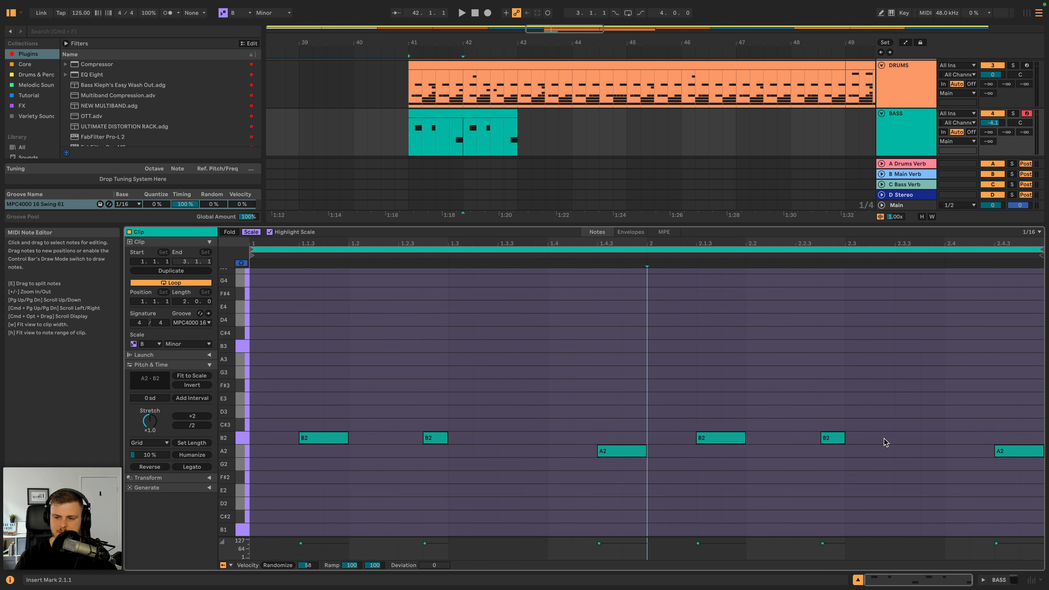
left_click(840, 440)
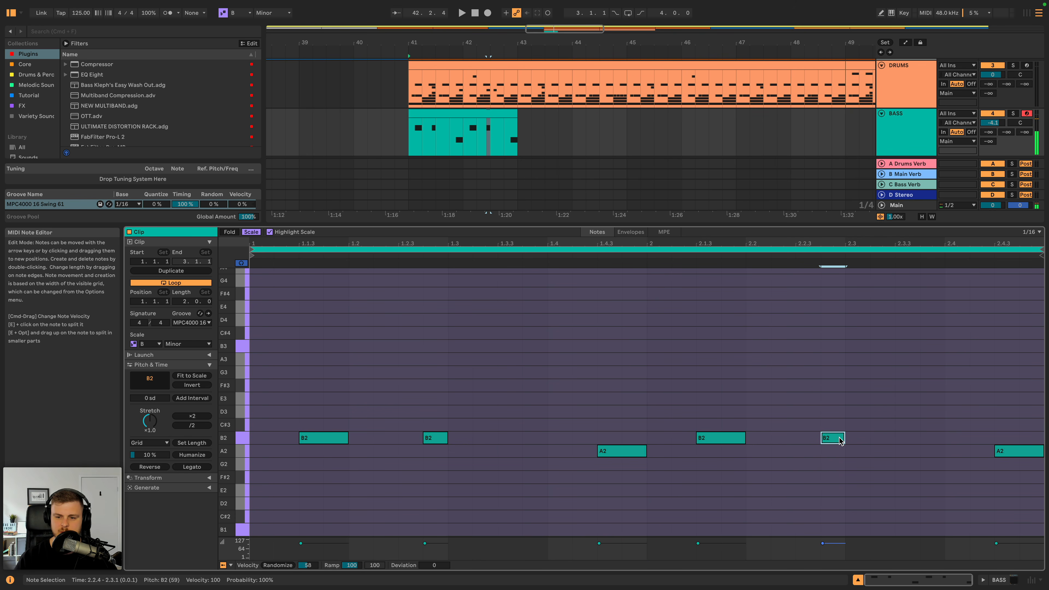
key("Up")
key("Up")
key("Up")
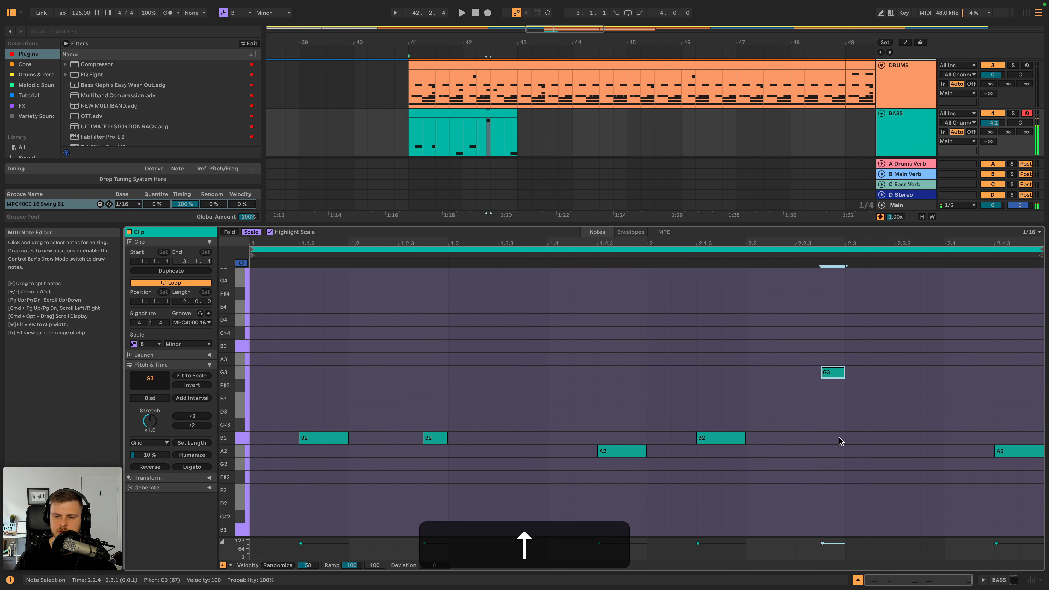
key("space")
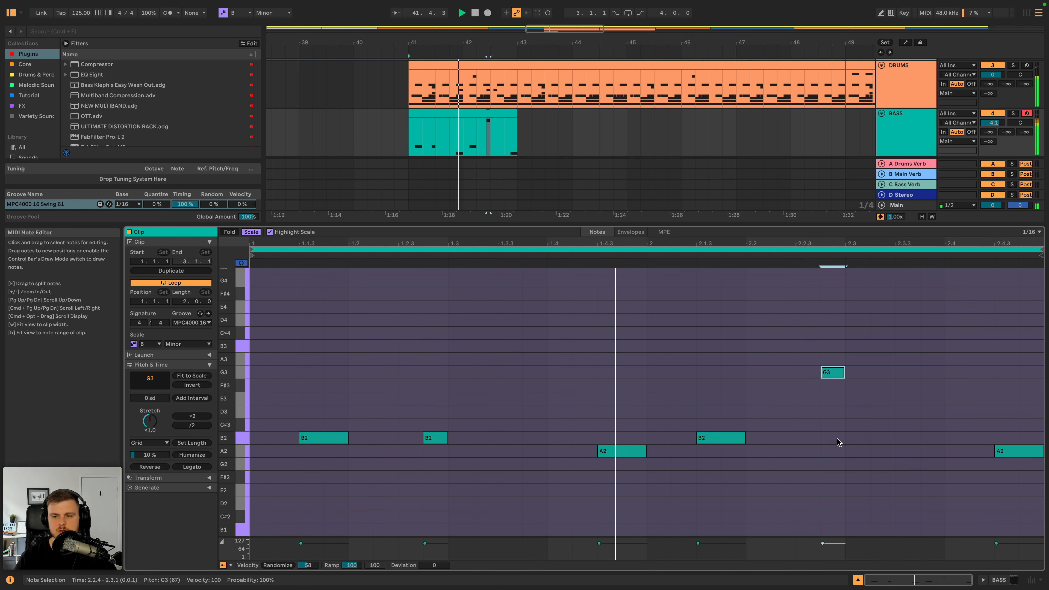
key("space")
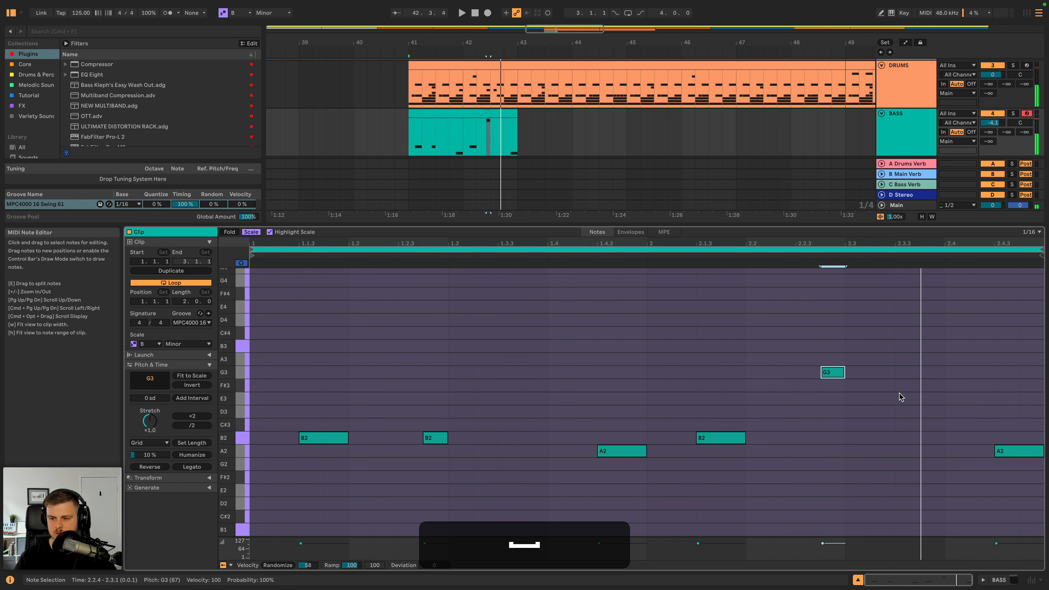
- Add a sixteenth-long note at 2.3.3, set its pitch to E3, and play the clip
double_click(902, 386)
left_click(832, 373)
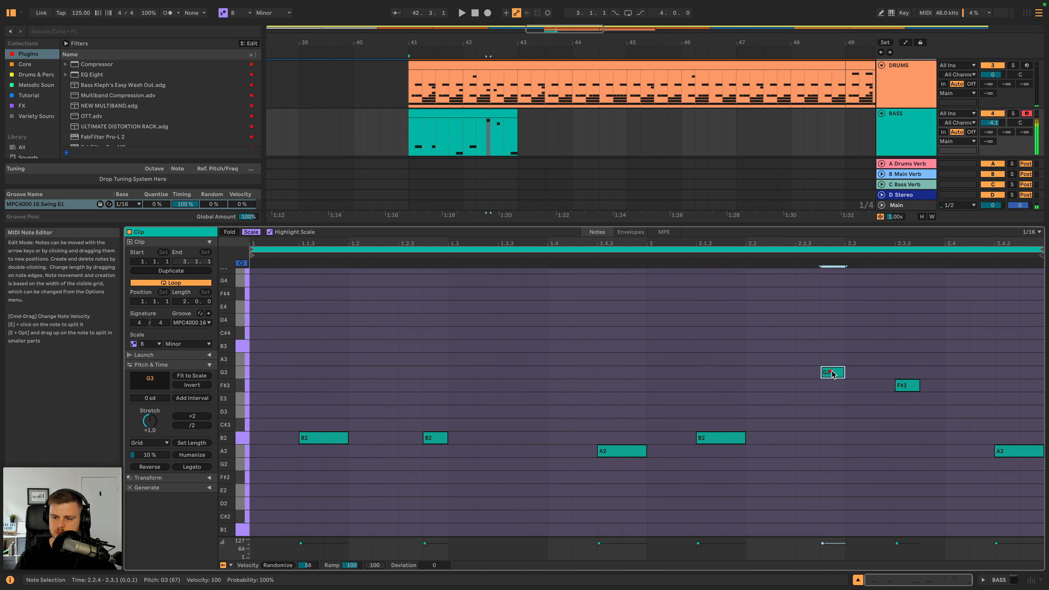
left_click_drag(911, 386, 911, 400)
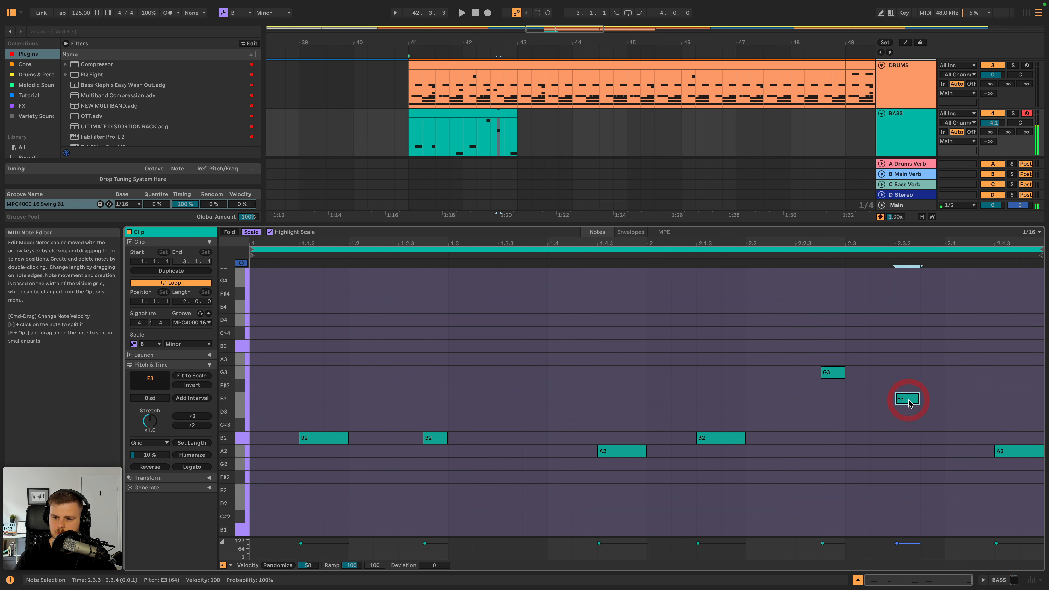
key("space")
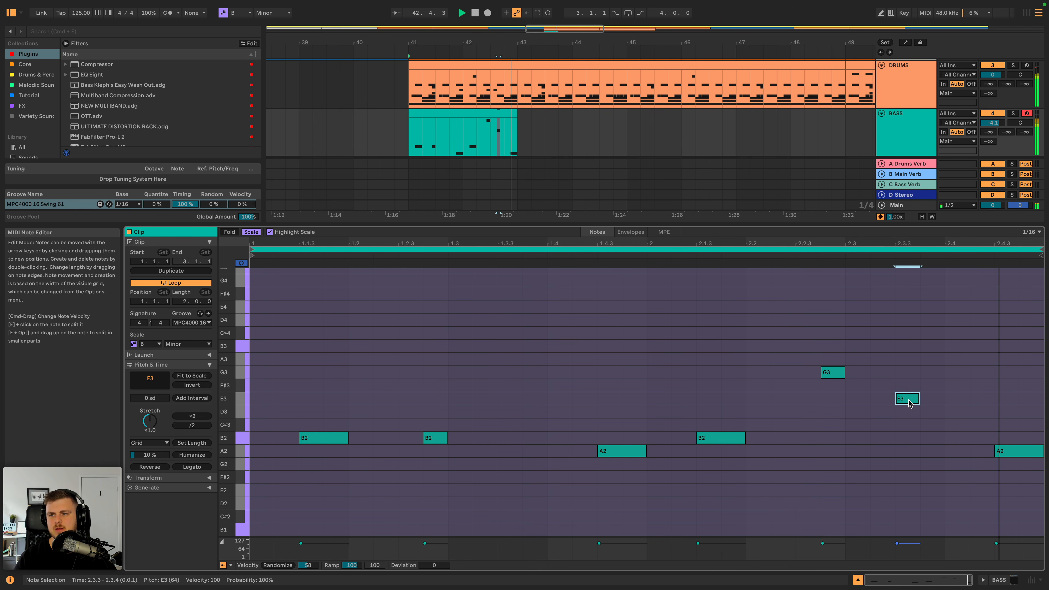
- Lower the E3 note at 2.3.3 to B2 and audition the phrase
left_click_drag(819, 356, 918, 417)
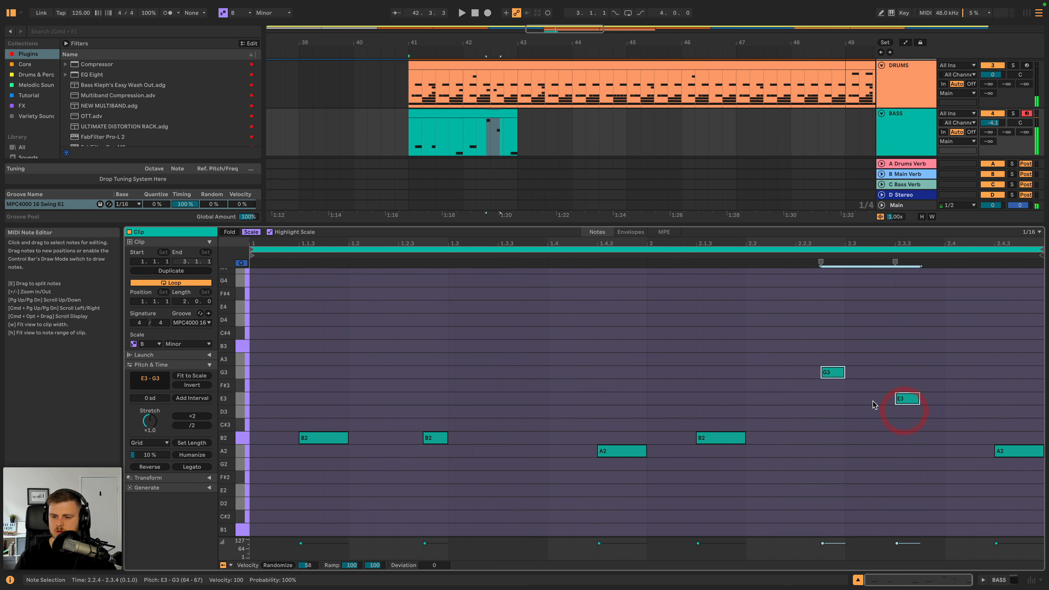
left_click(831, 378)
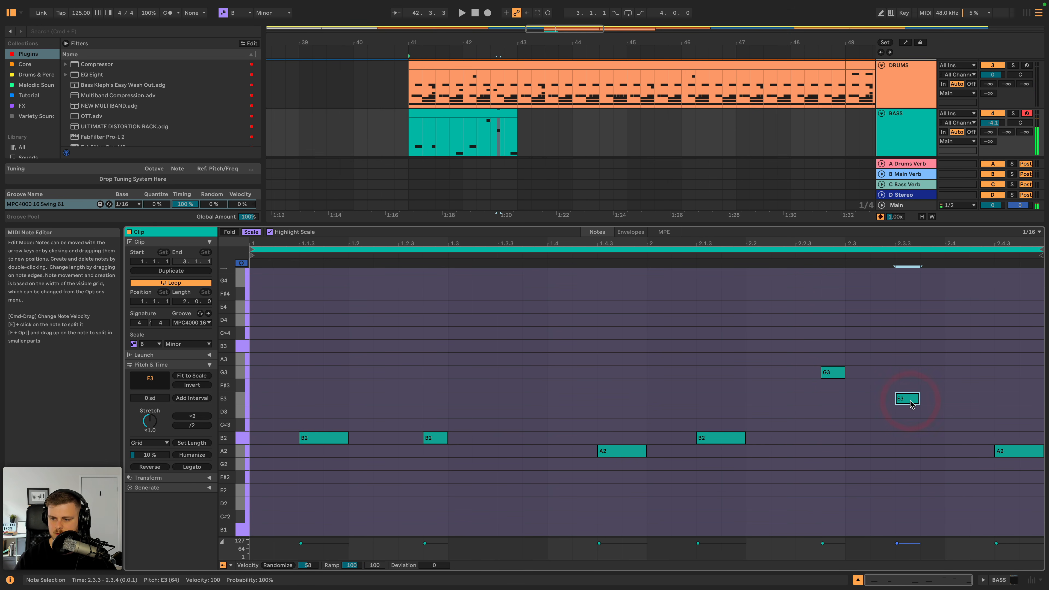
key("Down")
key("Down")
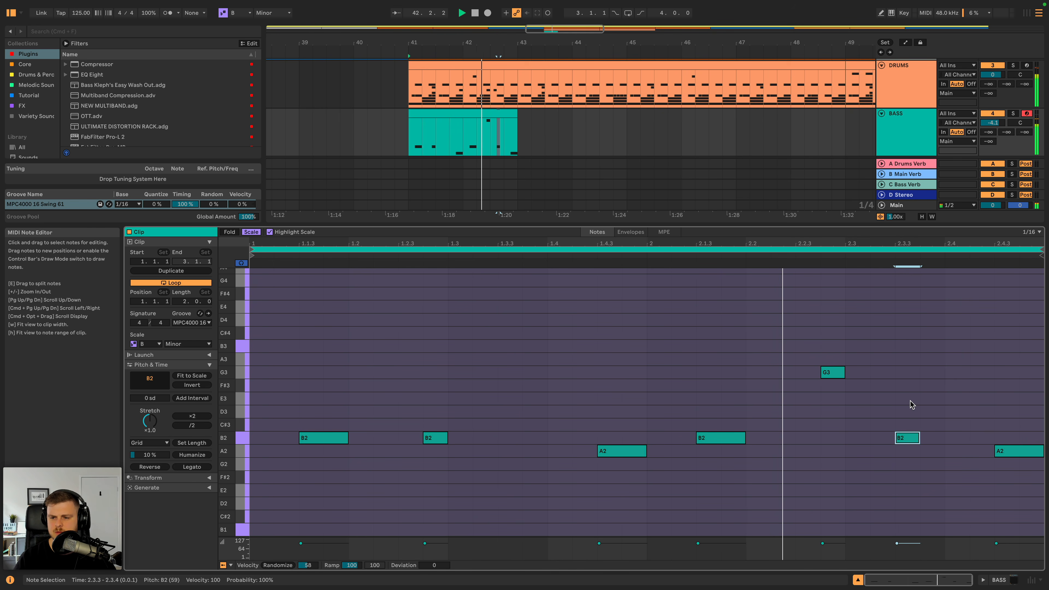
key("space")
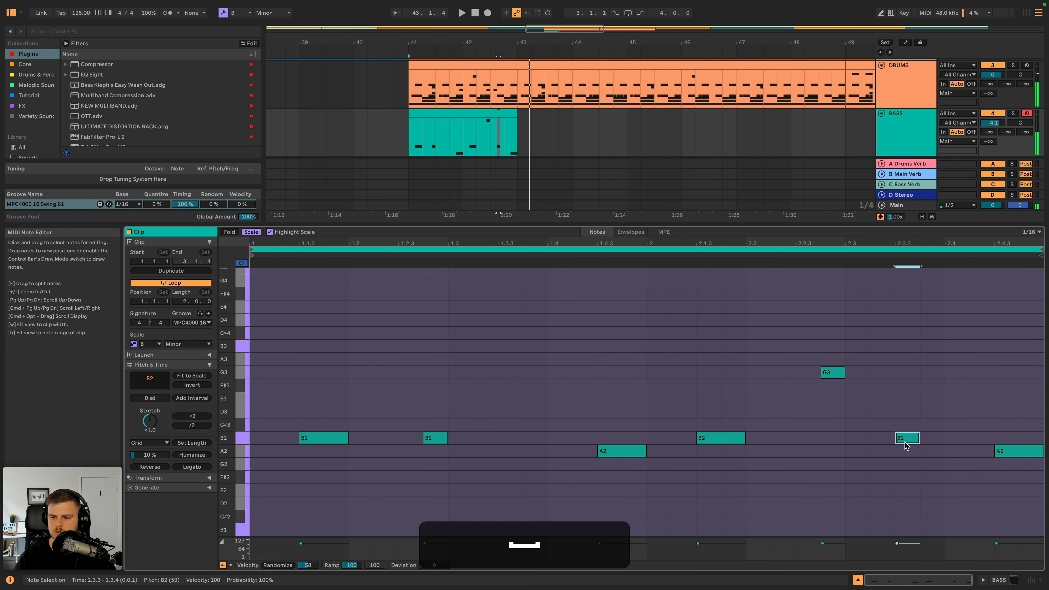
- Move the B2 note from 2.3.3 to 2.3.2 and set the BASS track volume to -4.9 dB during playback
left_click_drag(908, 439, 881, 441)
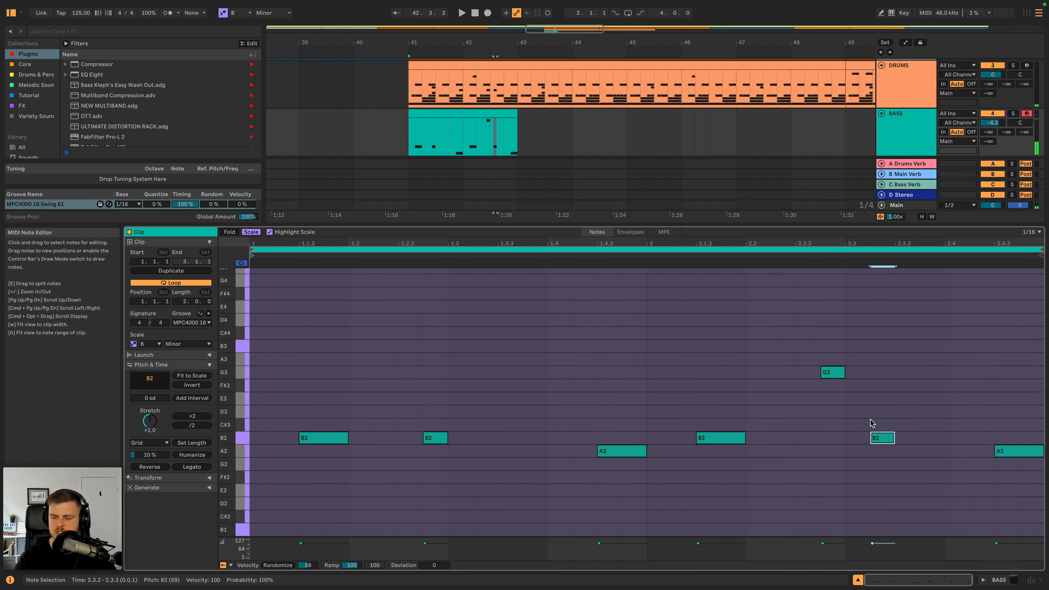
key("space")
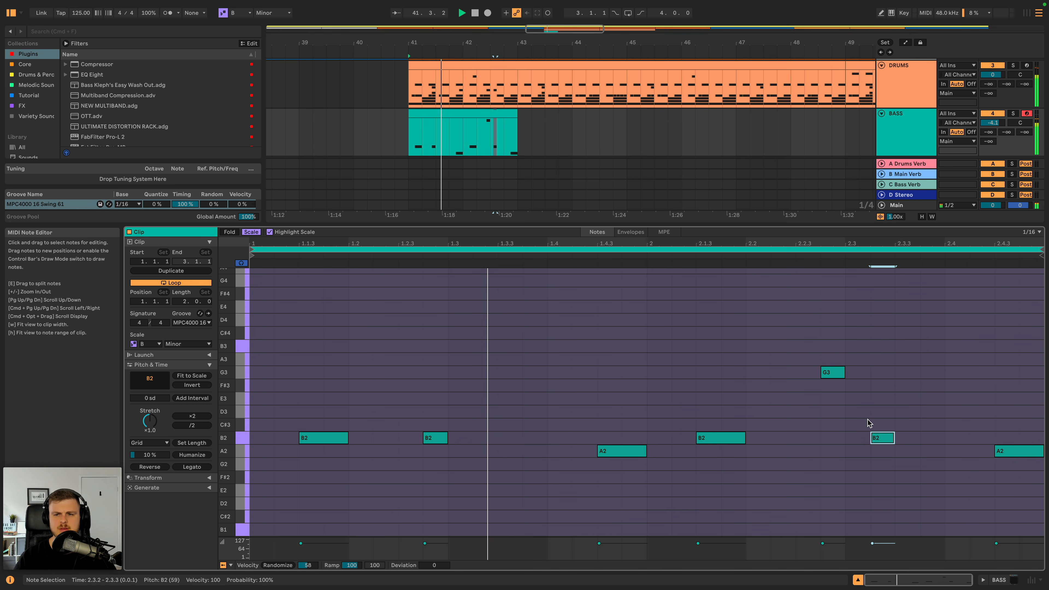
left_click_drag(992, 123, 993, 126)
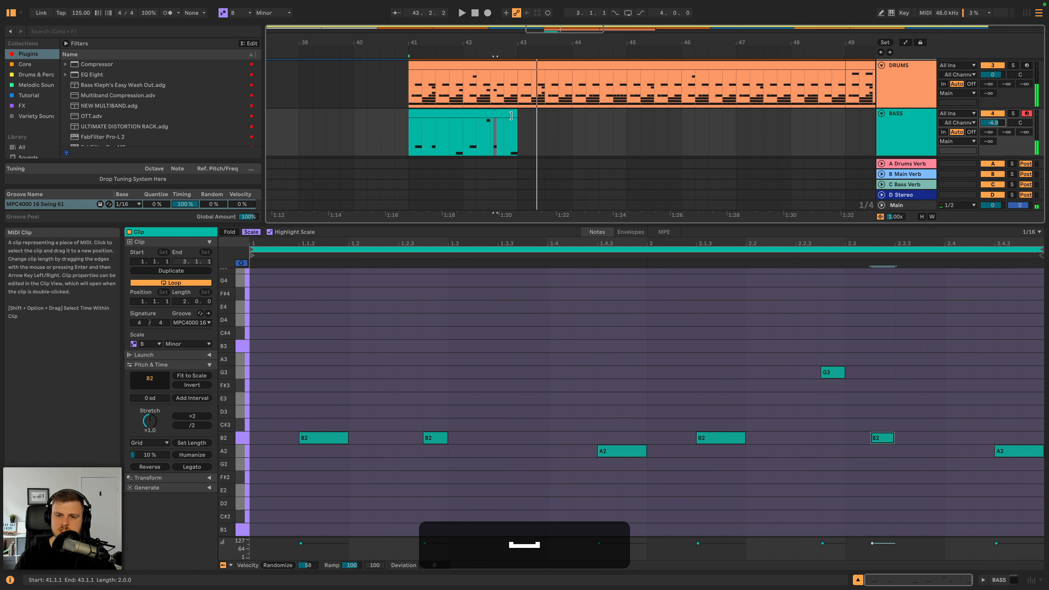
- Extend the looped bass clip to bar 45, consolidate it into one four-bar clip, and play it
left_click_drag(518, 116, 604, 116)
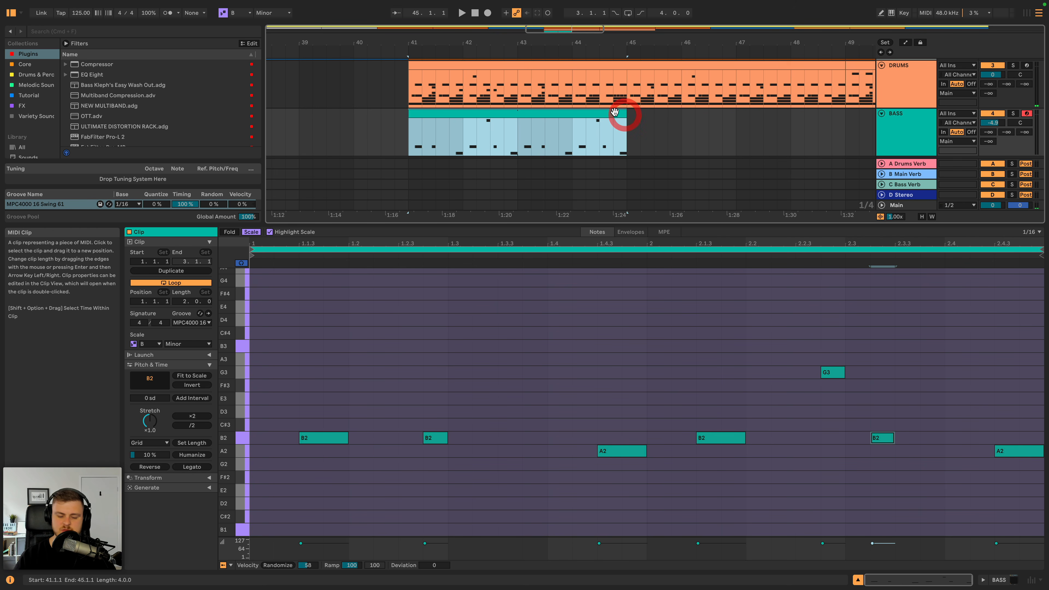
key("super+j")
key("space")
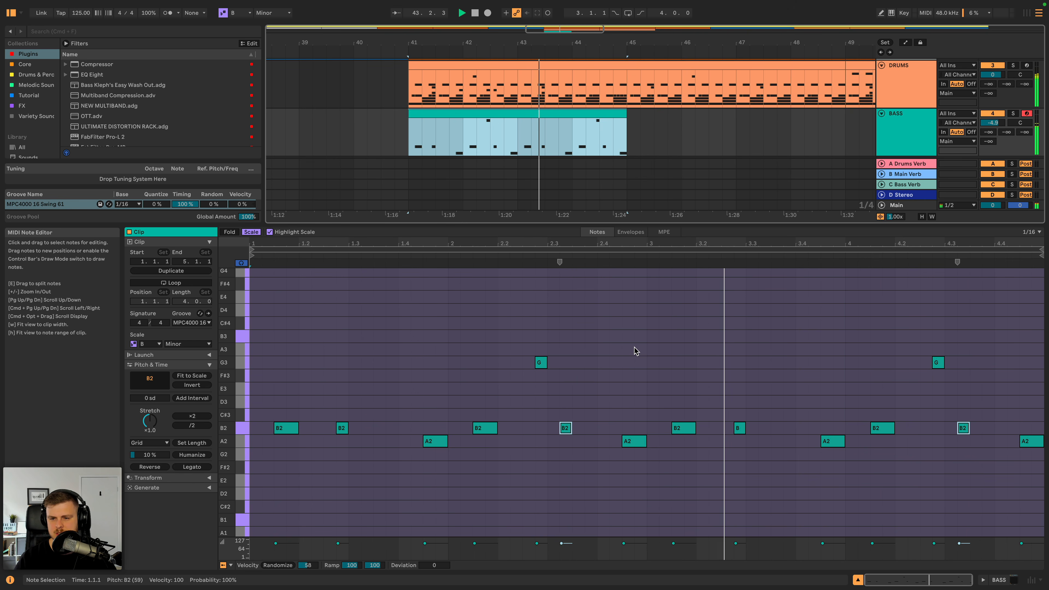
key("space")
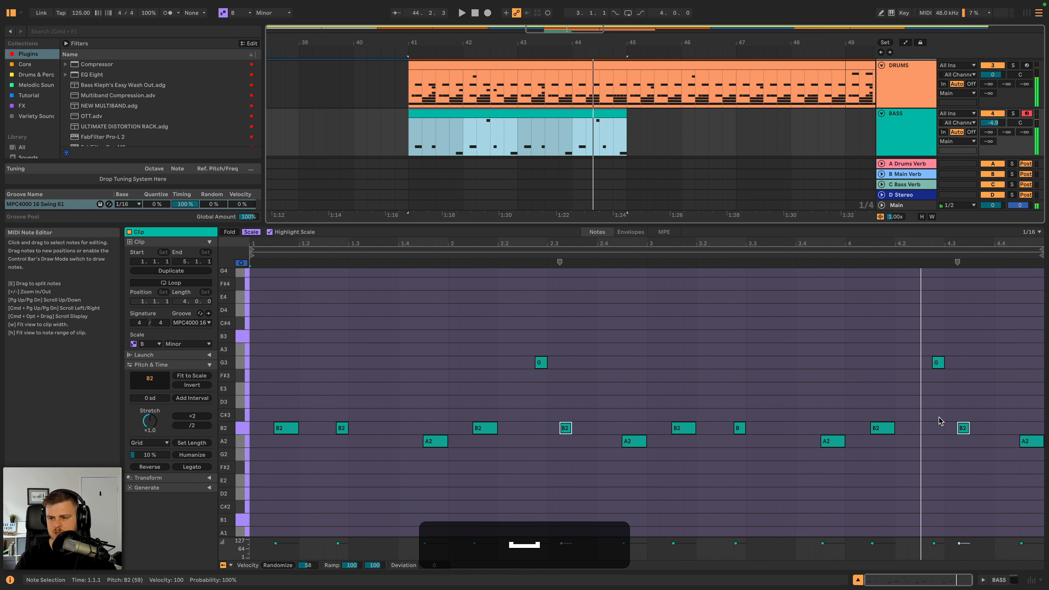
- Copy a B2 note to make a sixteenth-long C#3 at 4.2.3, lower the following G3 to D3, and play the clip
left_click(884, 428)
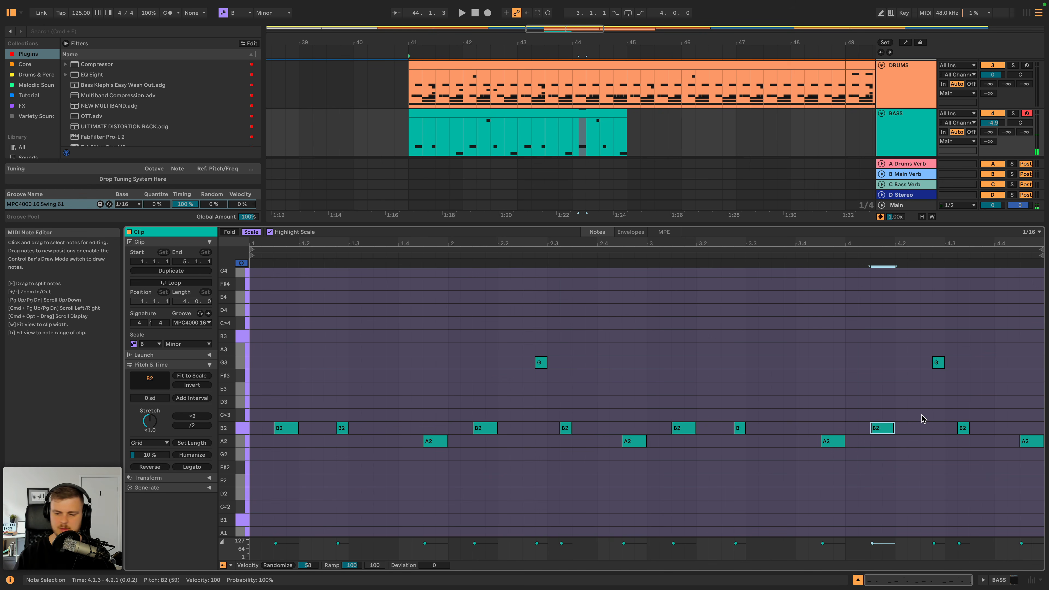
key("super+c")
key("super+v")
key("super+v")
key("super+Up")
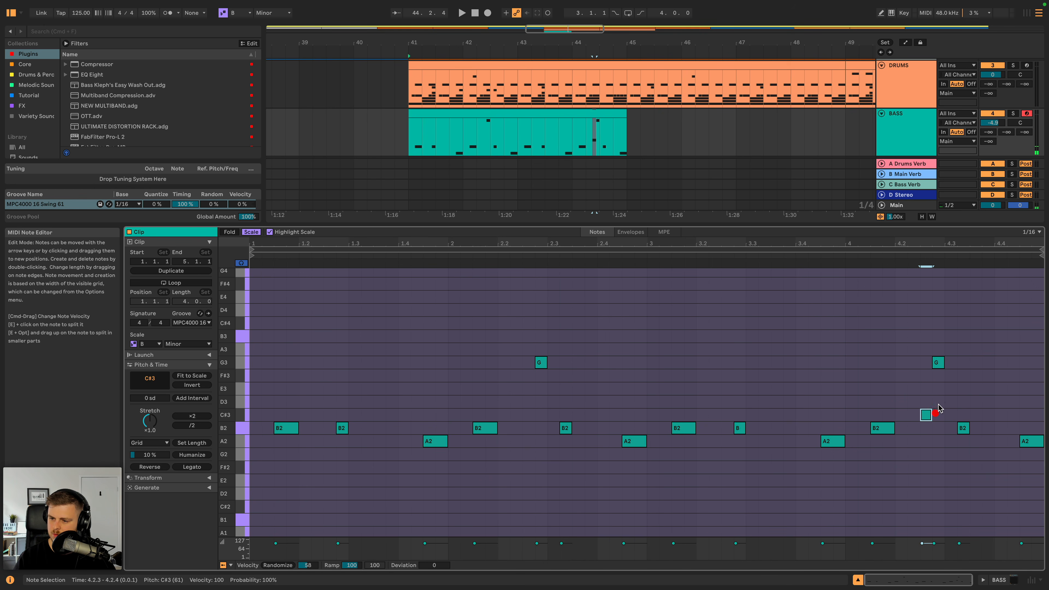
left_click_drag(938, 362, 938, 401)
key("space")
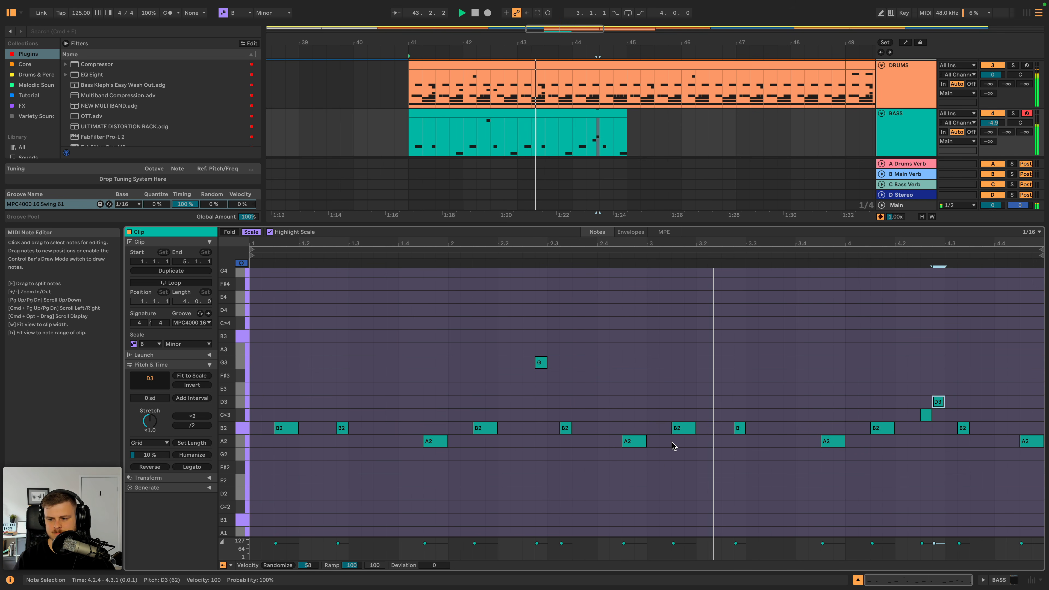
key("space")
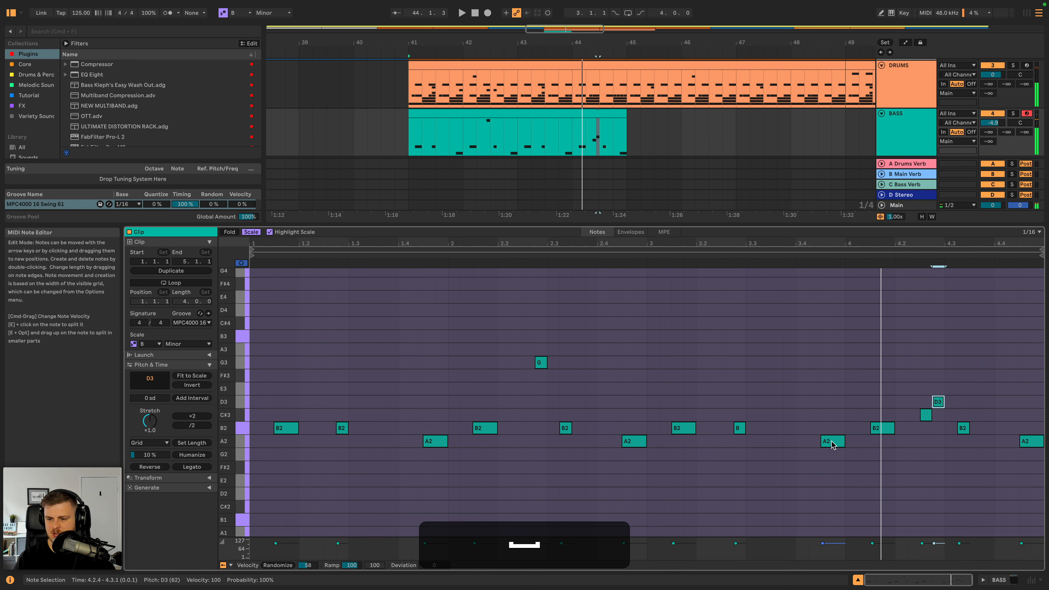
- Trim the A2 note at the end of bar 3 to start at 3.4.4, add a D3 note at 3.4.3, and play the clip
left_click_drag(823, 444, 834, 442)
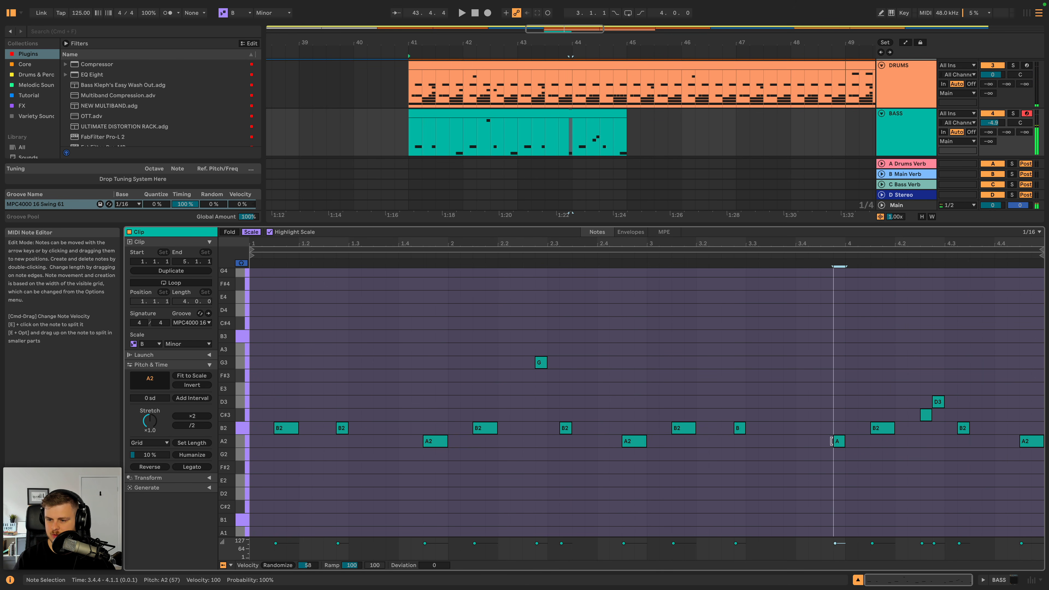
double_click(826, 403)
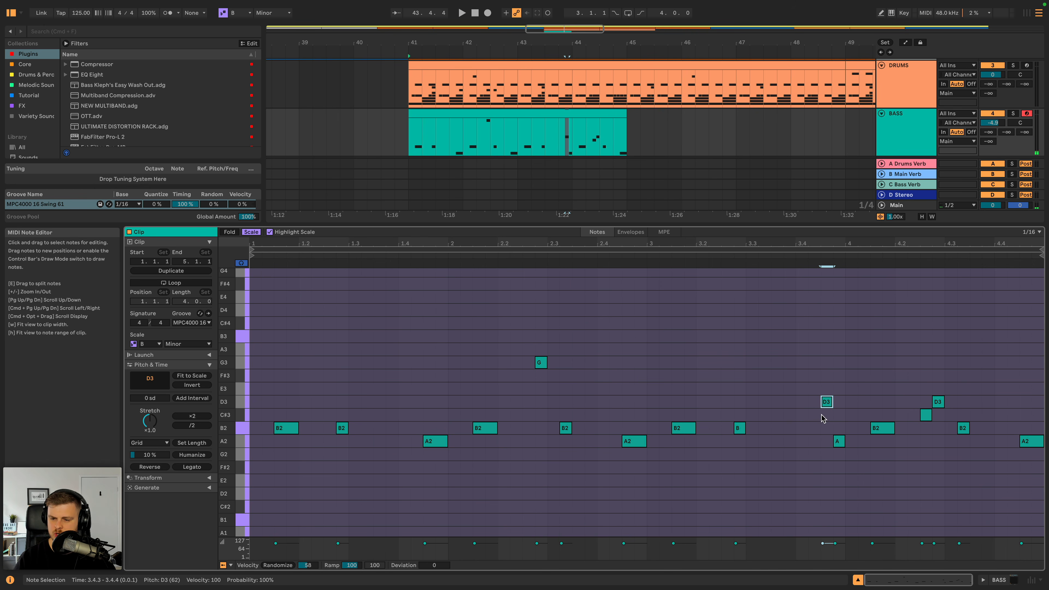
scroll(822, 415, "down", 3)
key("space")
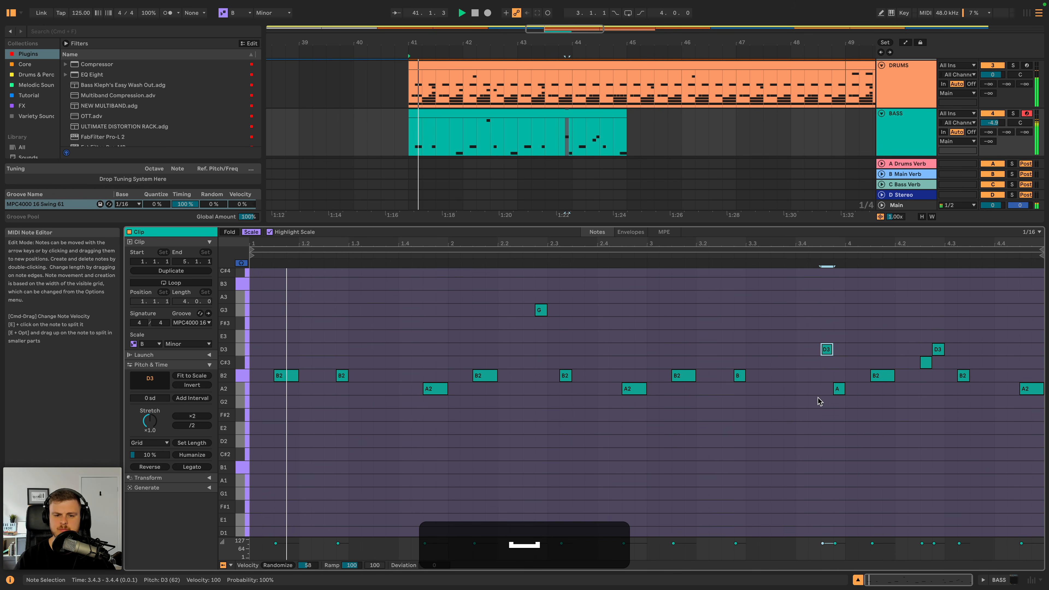
scroll(761, 429, "up", 2)
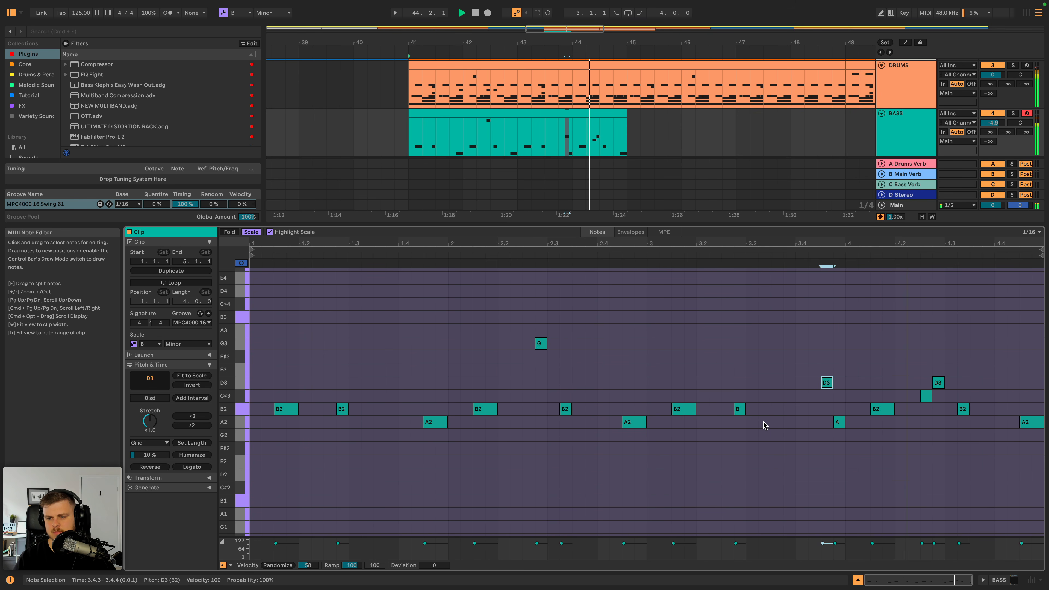
- Enable Legato in the BASS track's Serum voicing and play the bass clip with the drums
left_click(926, 144)
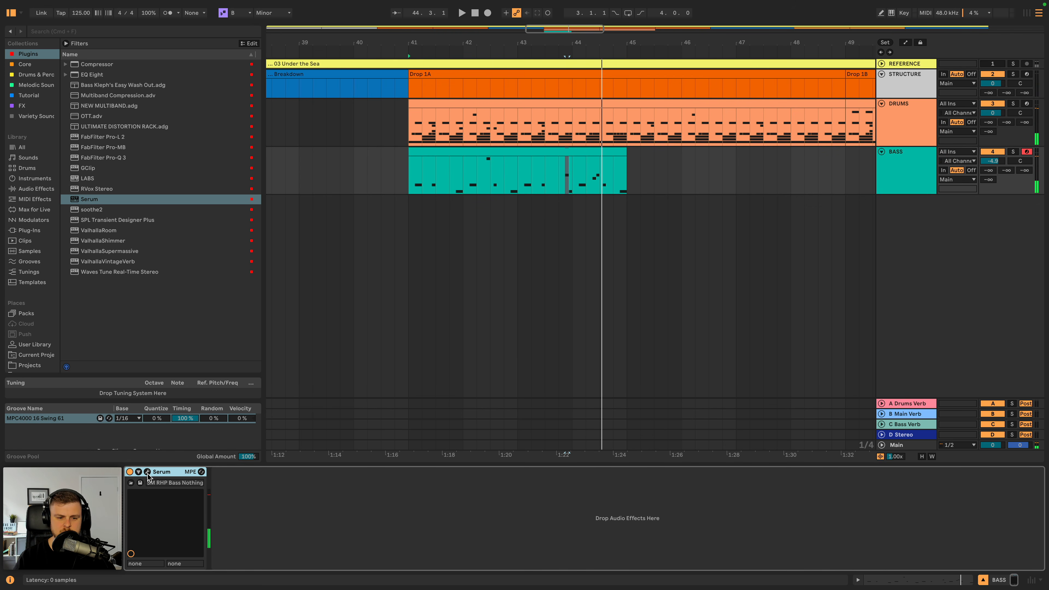
left_click(147, 472)
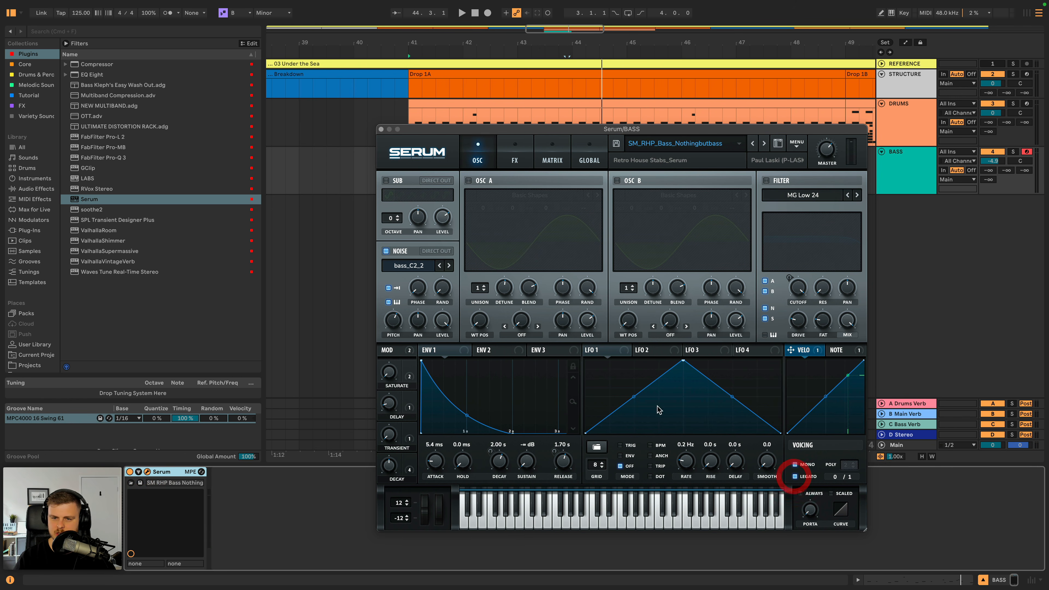
left_click(381, 129)
left_click(496, 153)
key("space")
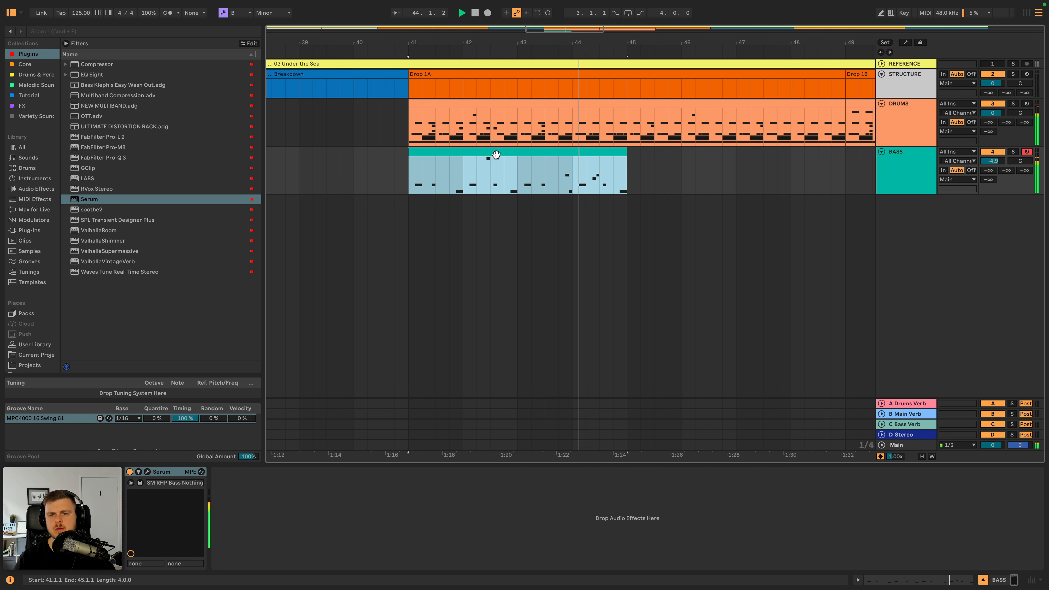
key("space")
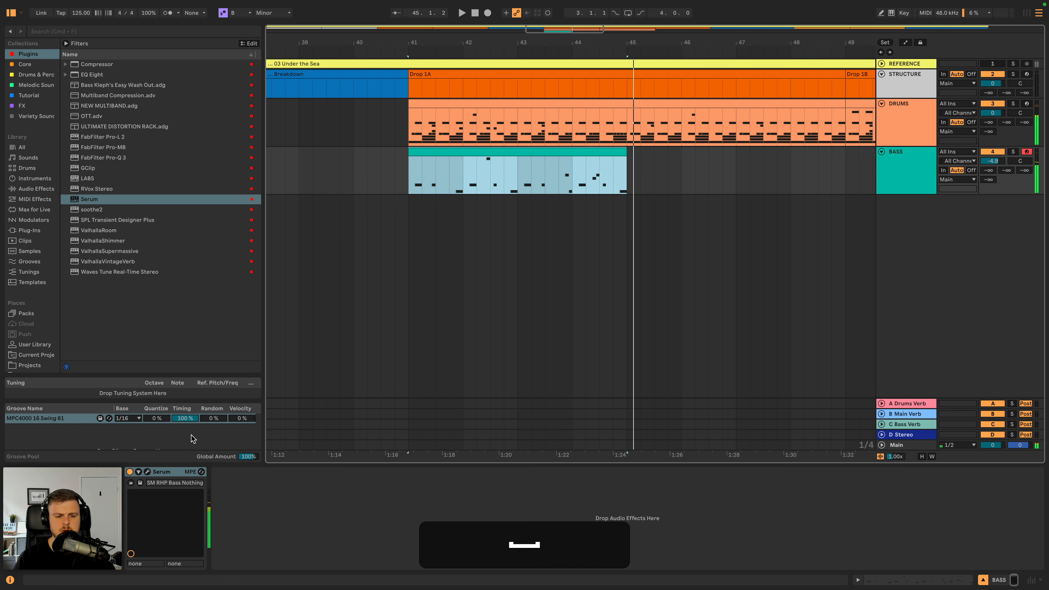
- Reopen the Serum window and solo the BASS track to play the bassline on its own
left_click(148, 473)
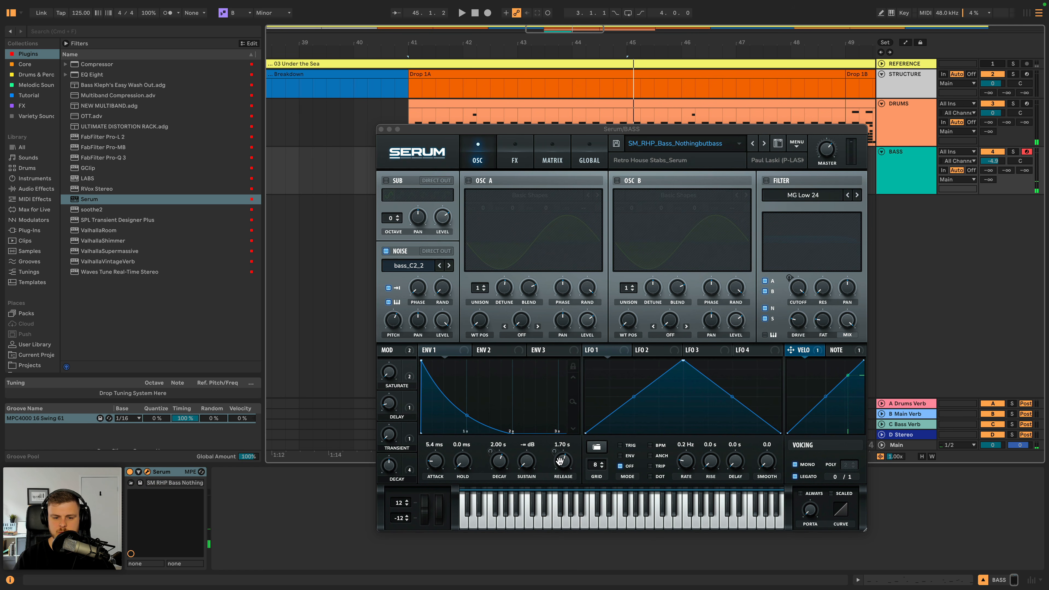
left_click(1013, 152)
key("space")
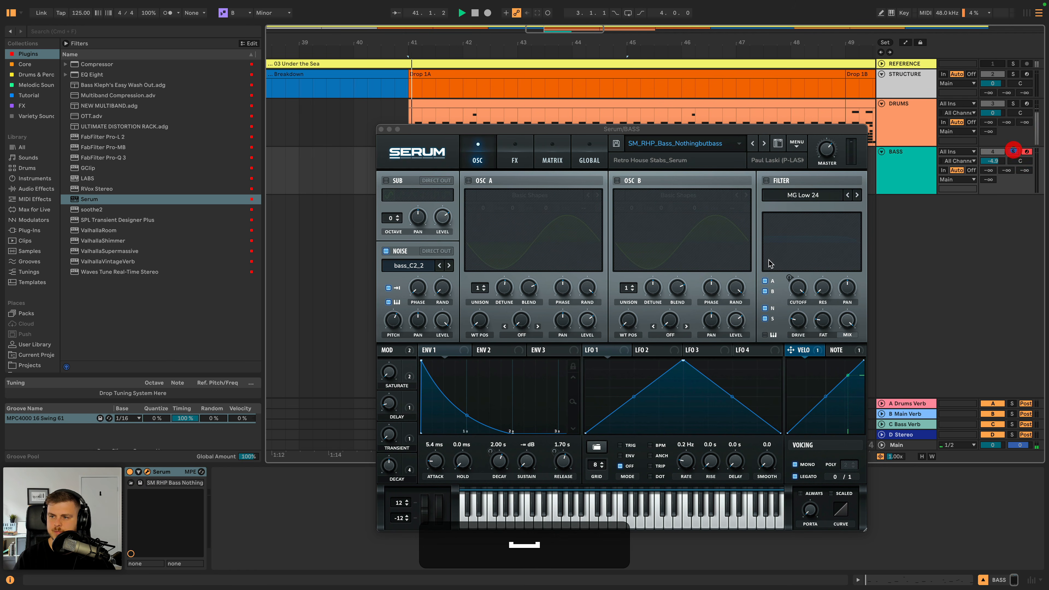
- Adjust Serum's Decay macro to about 60% and set the Env 1 release to 1.08 s while playing the soloed bassline
mouse_move(390, 465)
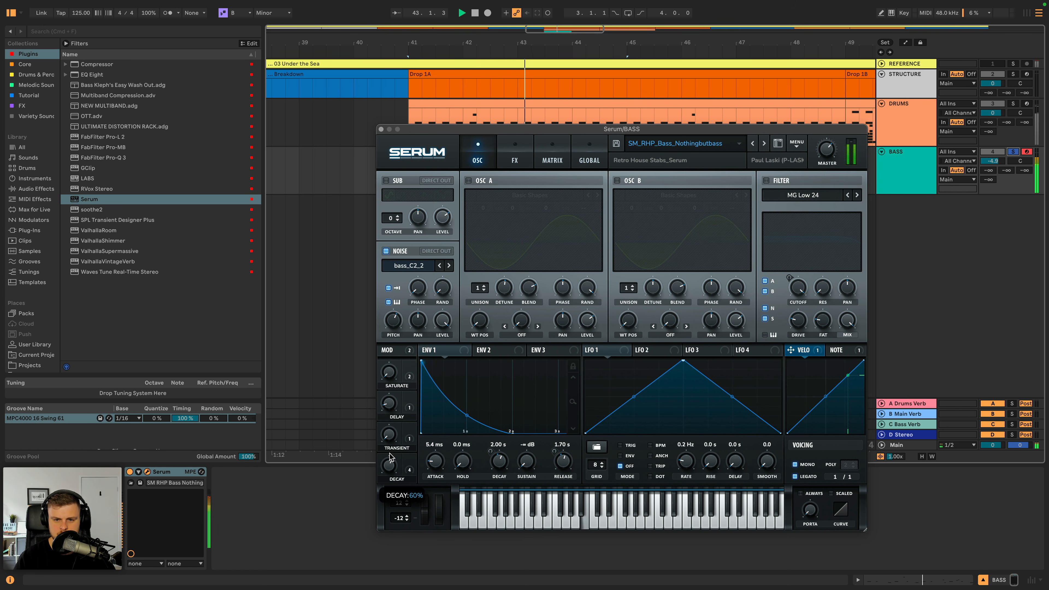
left_click_drag(390, 453, 483, 460)
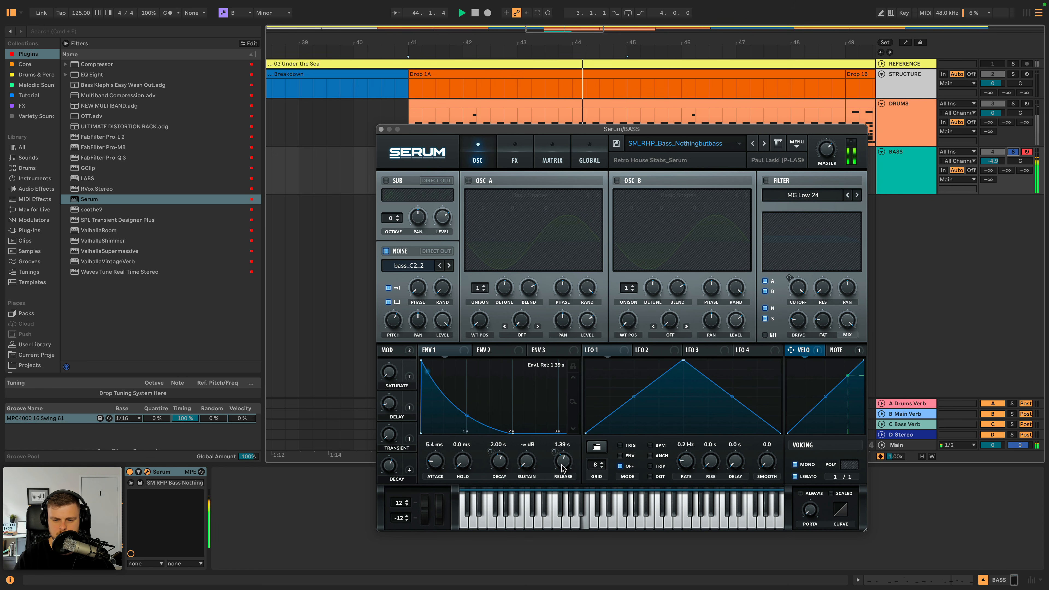
left_click_drag(563, 468, 373, 465)
key("space")
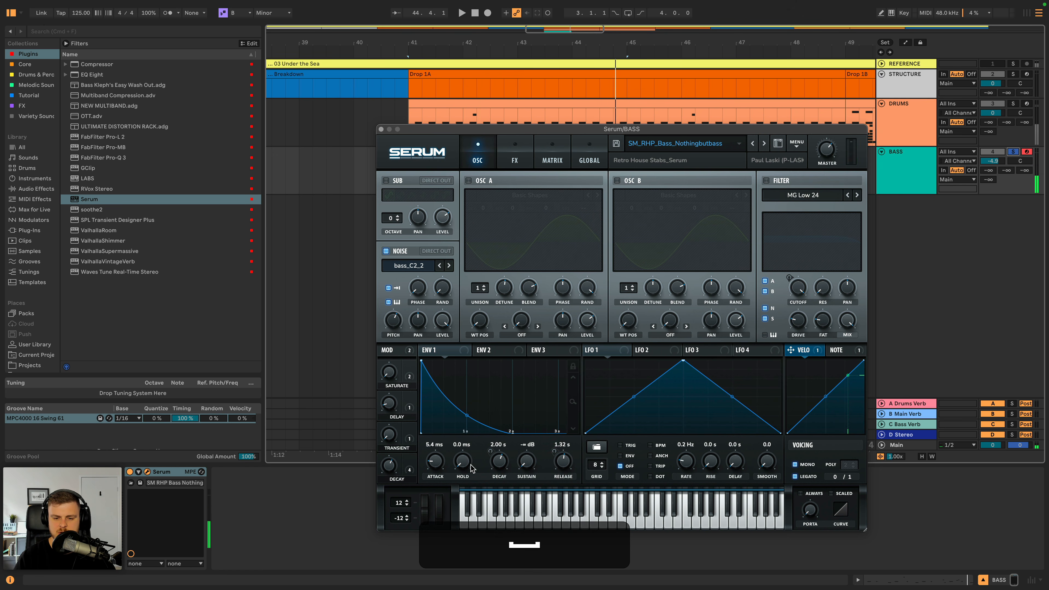
key("space")
left_click_drag(563, 466, 561, 464)
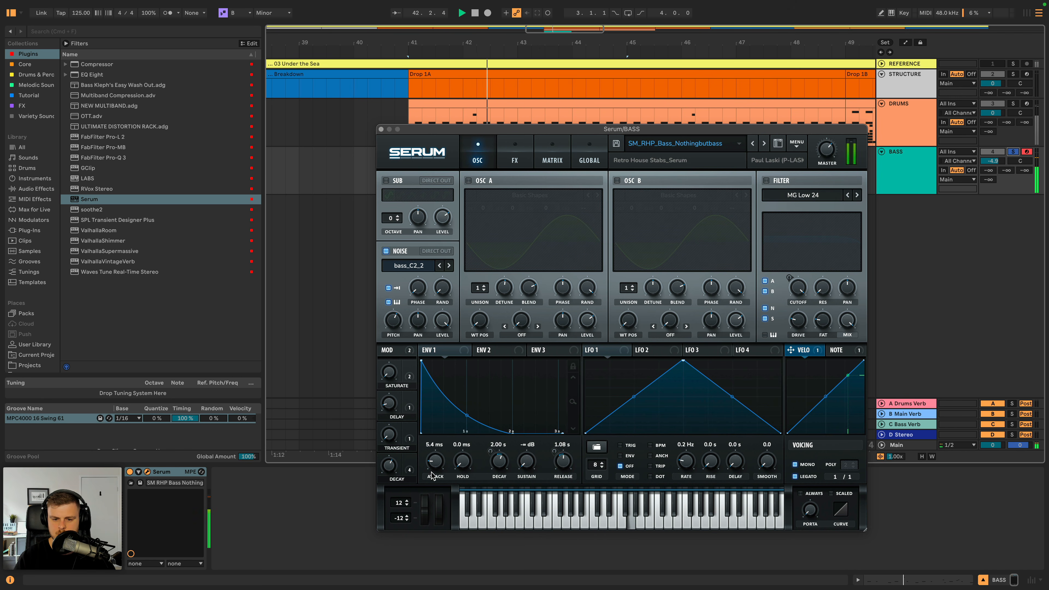
key("space")
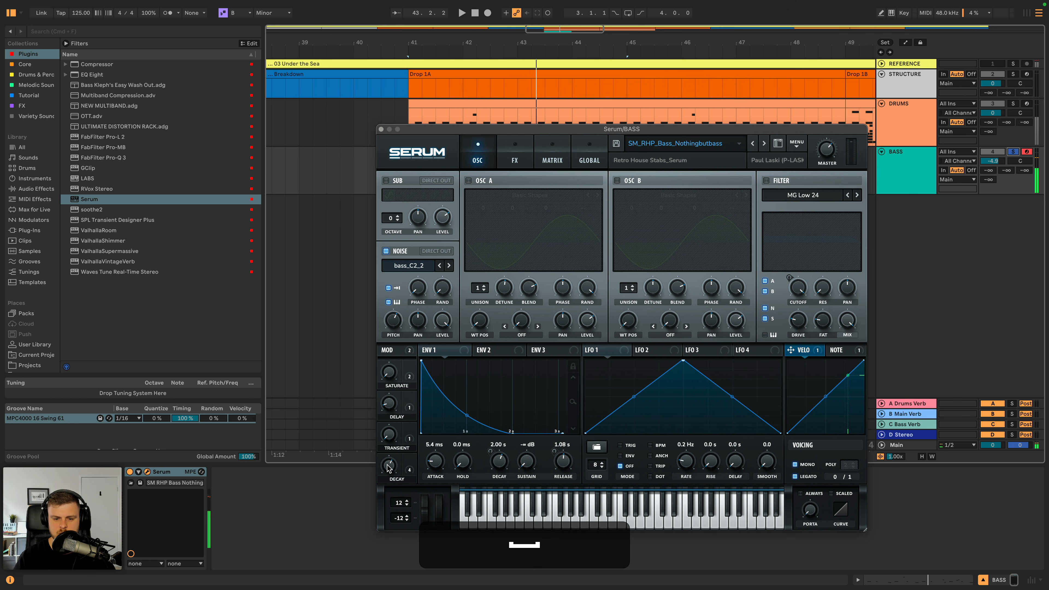
key("space")
- Adjust Serum's Saturate macro to about 7% and Transient macro to about 32% while auditioning the bassline, checking the effects page
left_click_drag(390, 435, 386, 379)
left_click(527, 149)
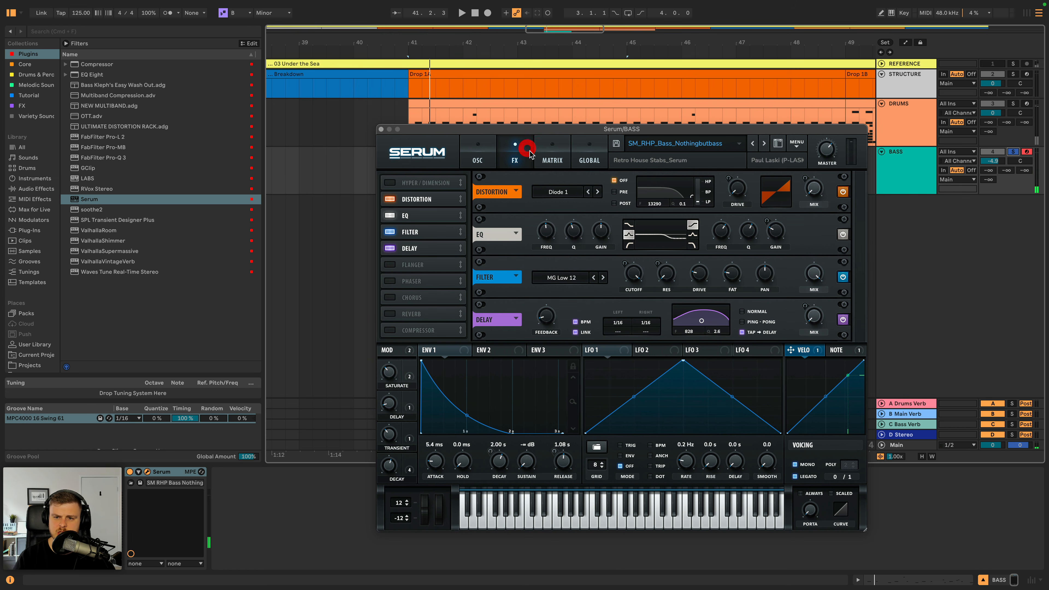
left_click(472, 156)
key("space")
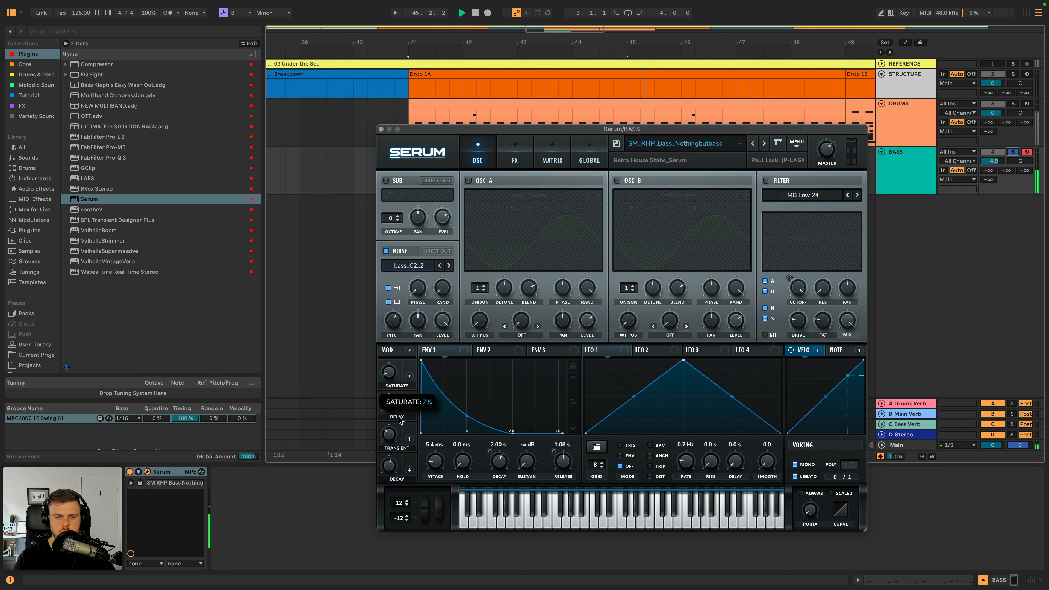
key("space")
left_click_drag(398, 421, 388, 386)
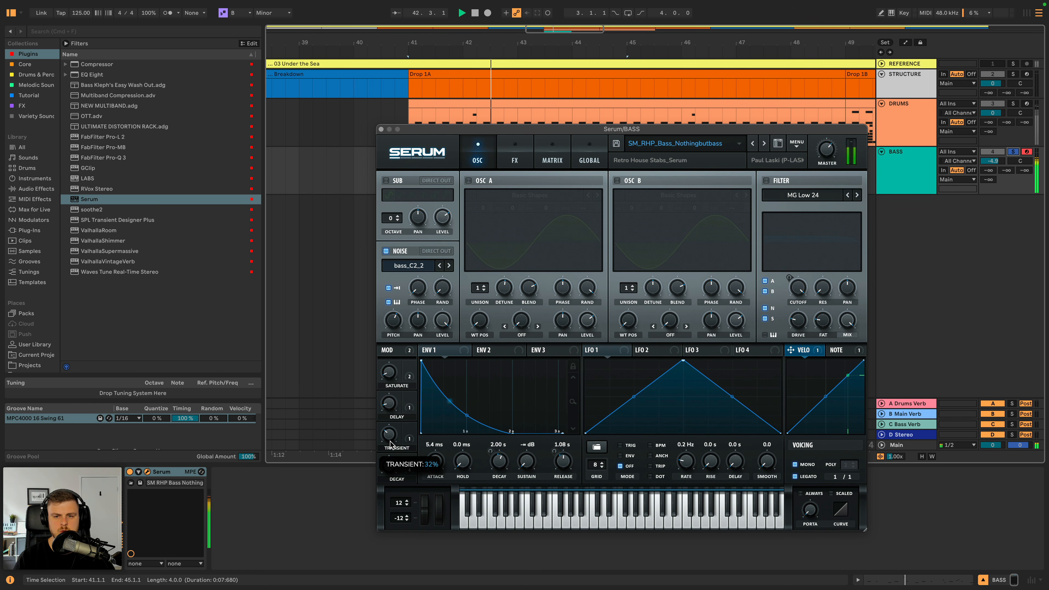
left_click(726, 242)
key("space")
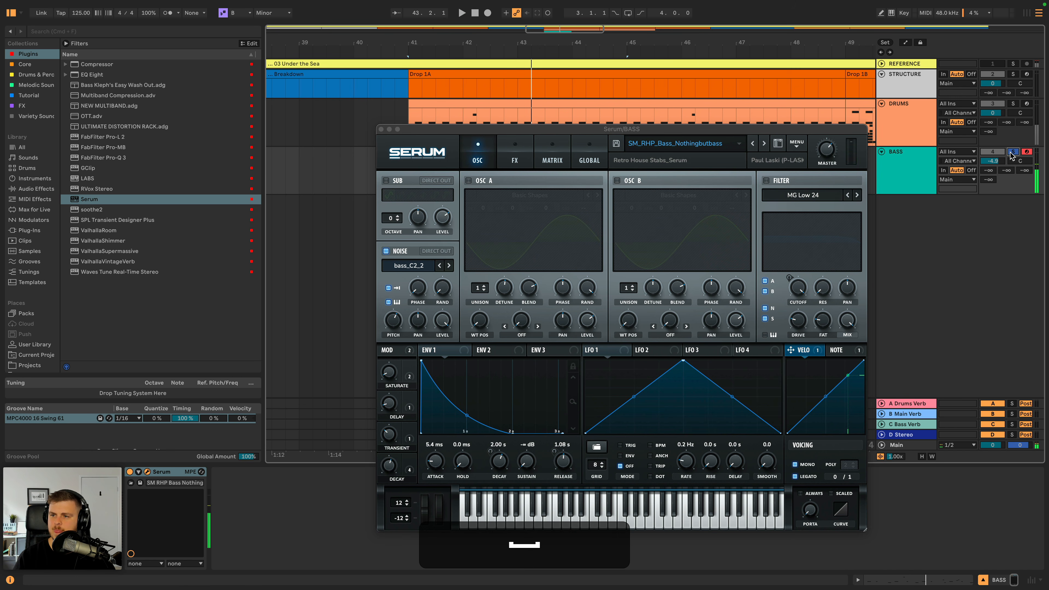
- Unsolo the BASS track, close Serum, and lower the track volume to -7.4 dB while playing the bass with the drums
left_click(1012, 153)
left_click(380, 130)
left_click(440, 152)
key("space")
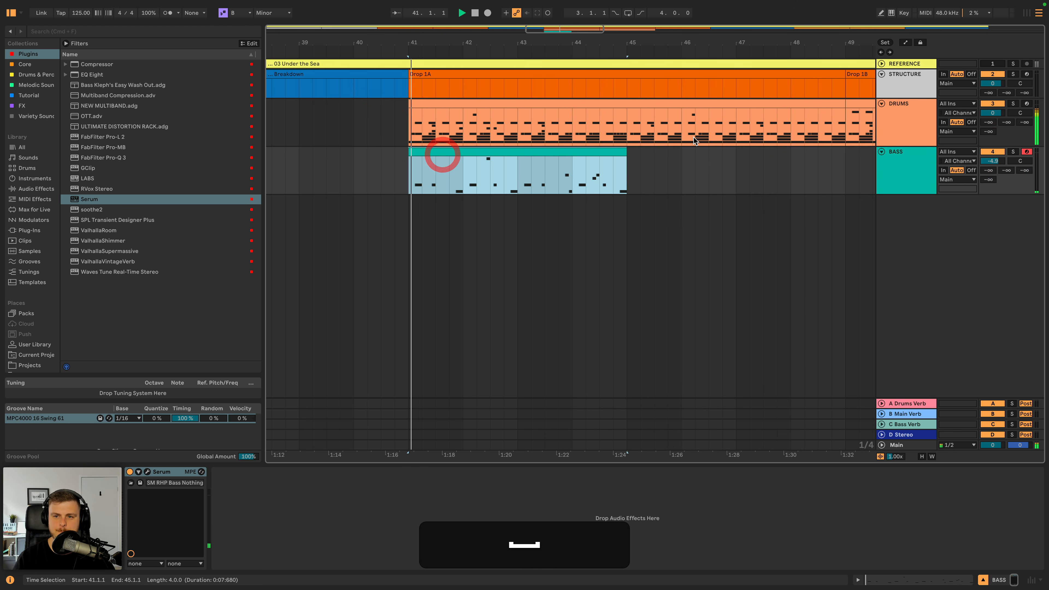
key("minus")
key("minus")
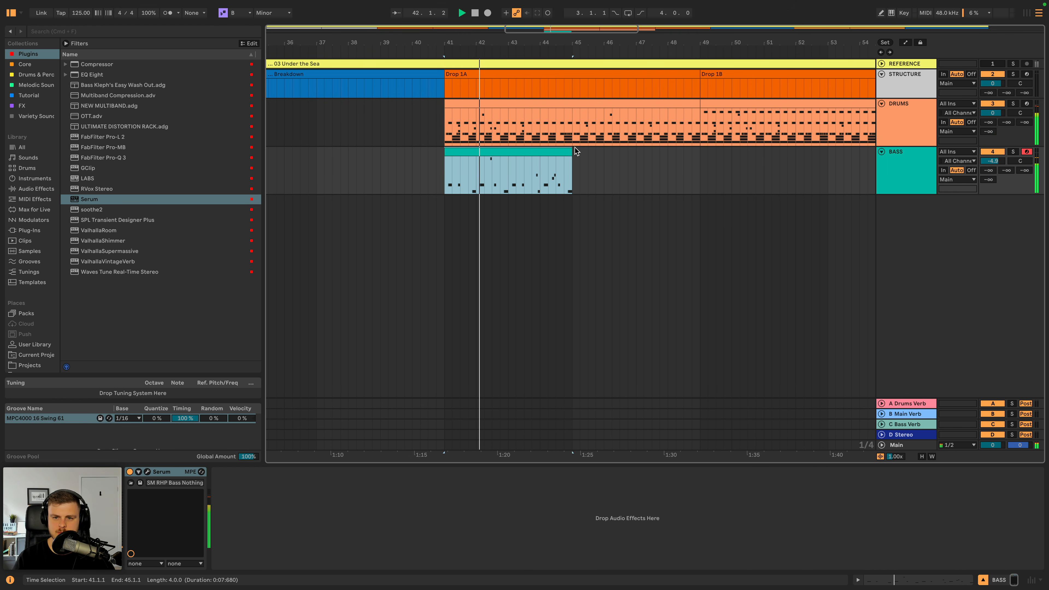
left_click_drag(993, 161, 992, 162)
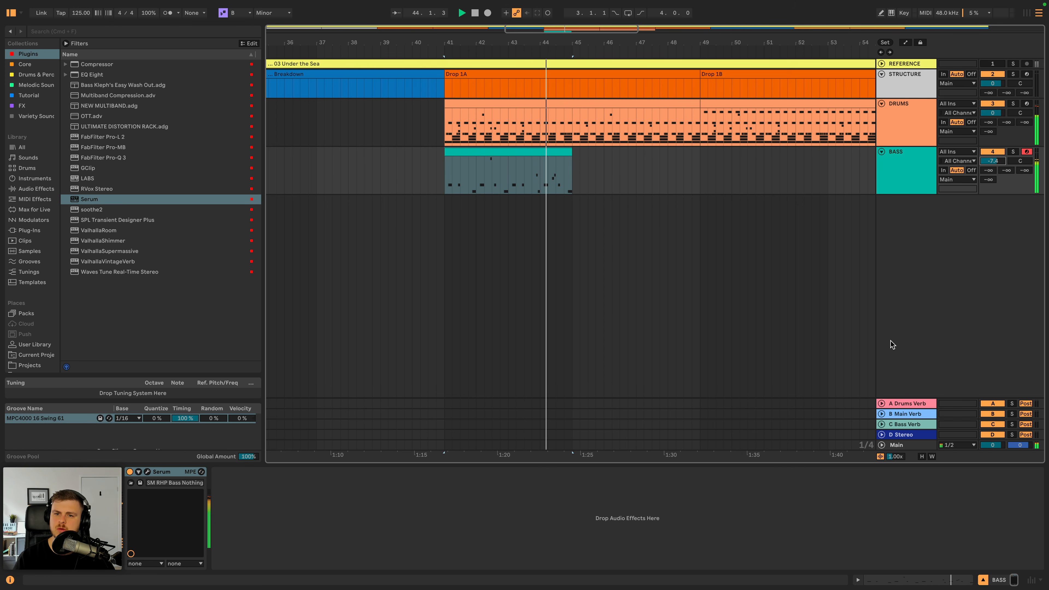
- Enable FabFilter Pro-L 2 on Main with 0 dB gain, Transparent style, true peak limiting off and a 0.0 dB output level
left_click(903, 446)
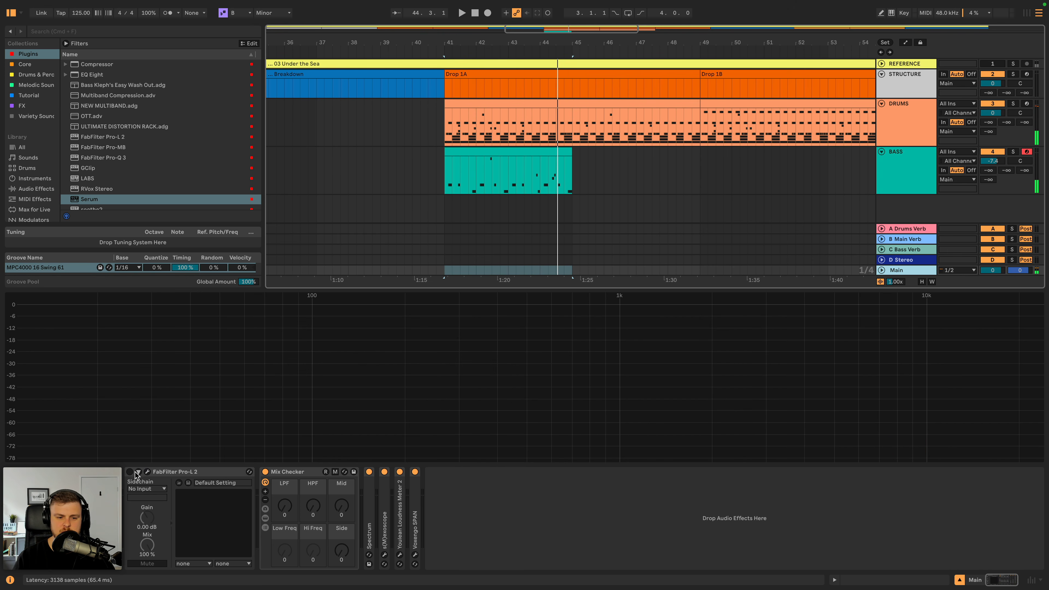
left_click(148, 471)
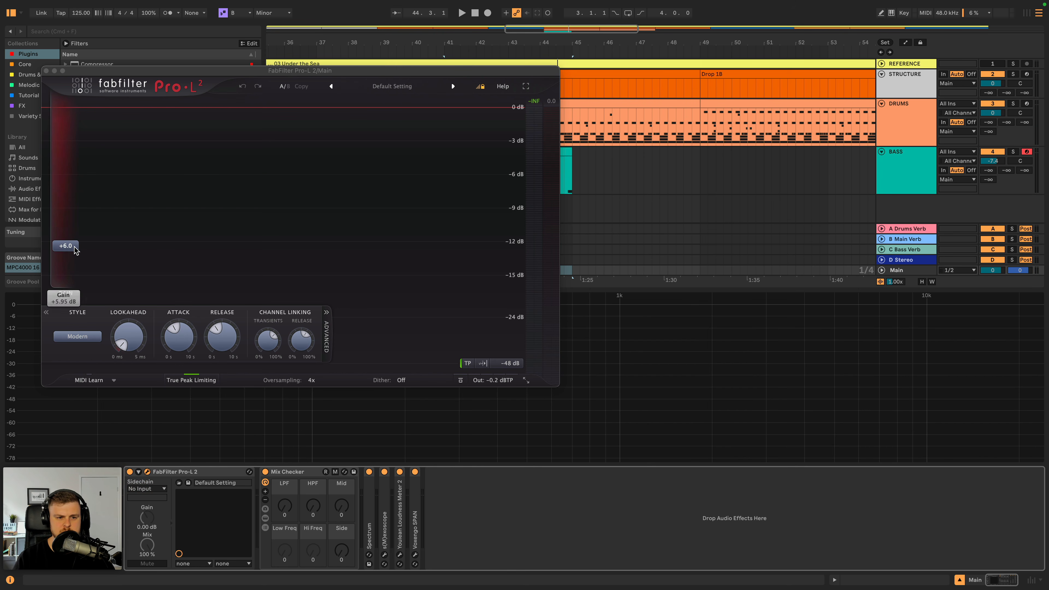
left_click_drag(75, 250, 66, 283)
left_click(77, 336)
left_click(78, 346)
left_click(181, 379)
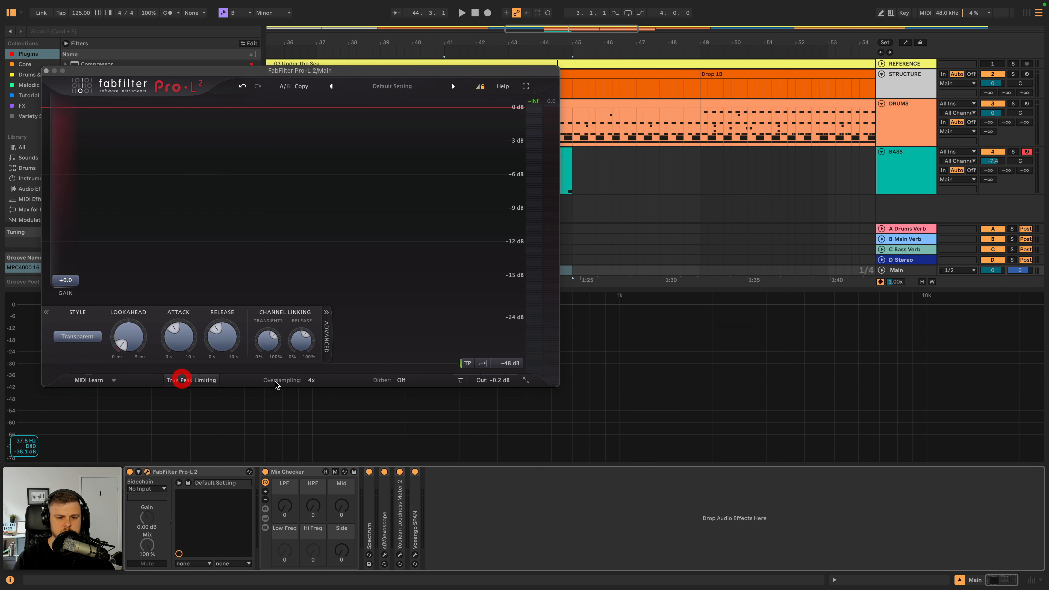
mouse_move(505, 381)
left_click_drag(495, 349, 479, 281)
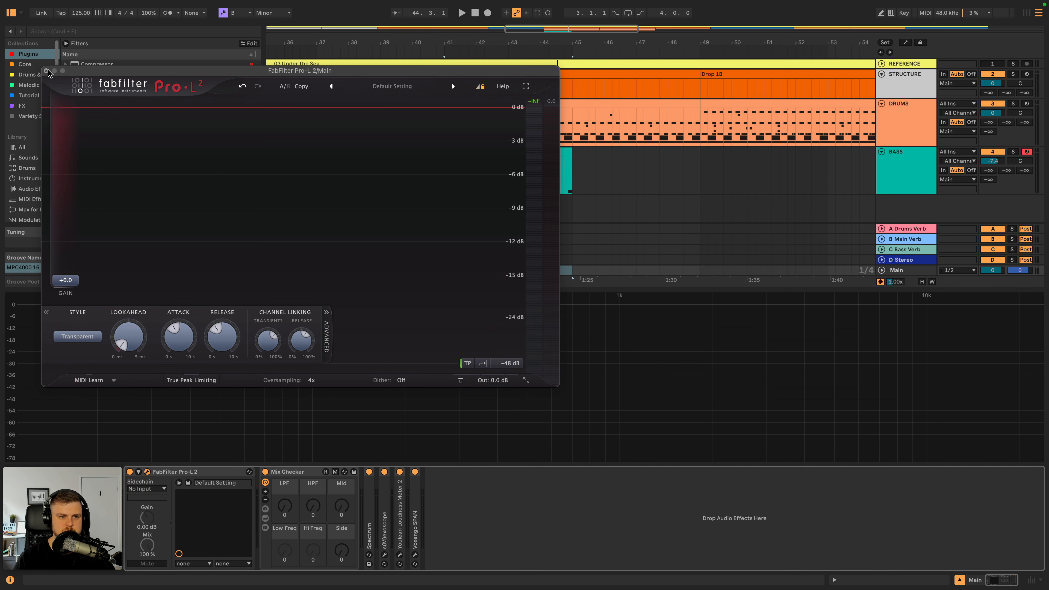
left_click(46, 71)
- Play the bass with the drums and duplicate the four-bar bass clip to fill bars 45 to 49 of Drop 1A
left_click(516, 154)
left_click(515, 150)
key("space")
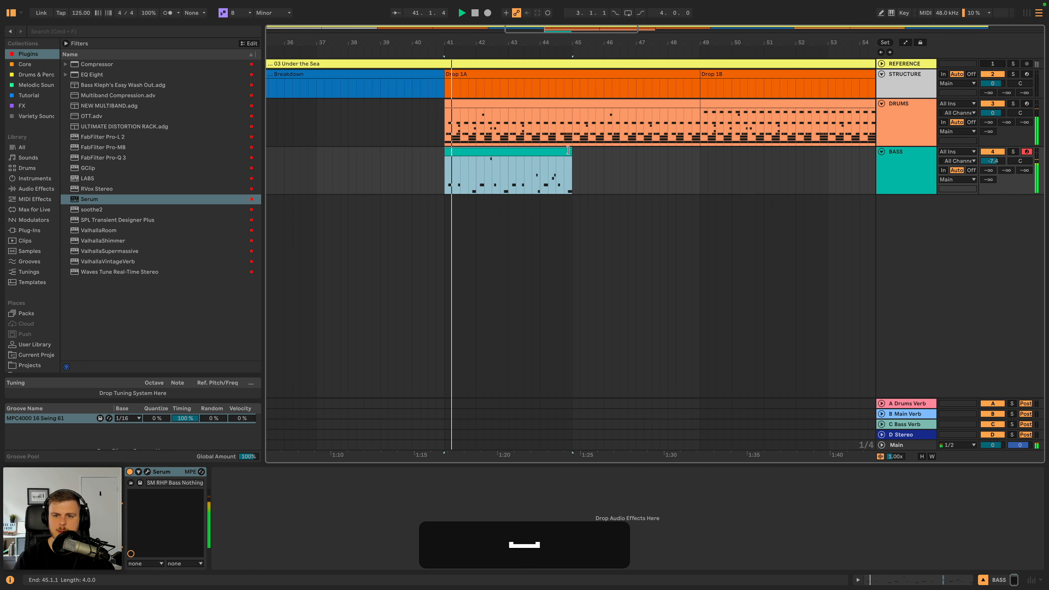
mouse_move(568, 150)
left_mouse_down()
mouse_move(683, 152)
mouse_move(570, 163)
left_mouse_up()
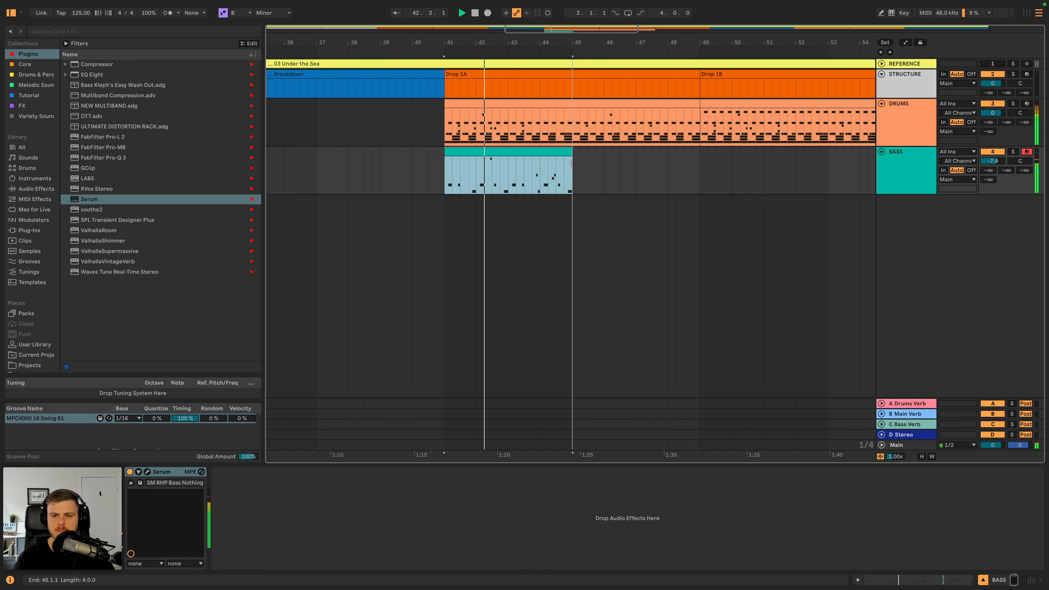
key("super+d")
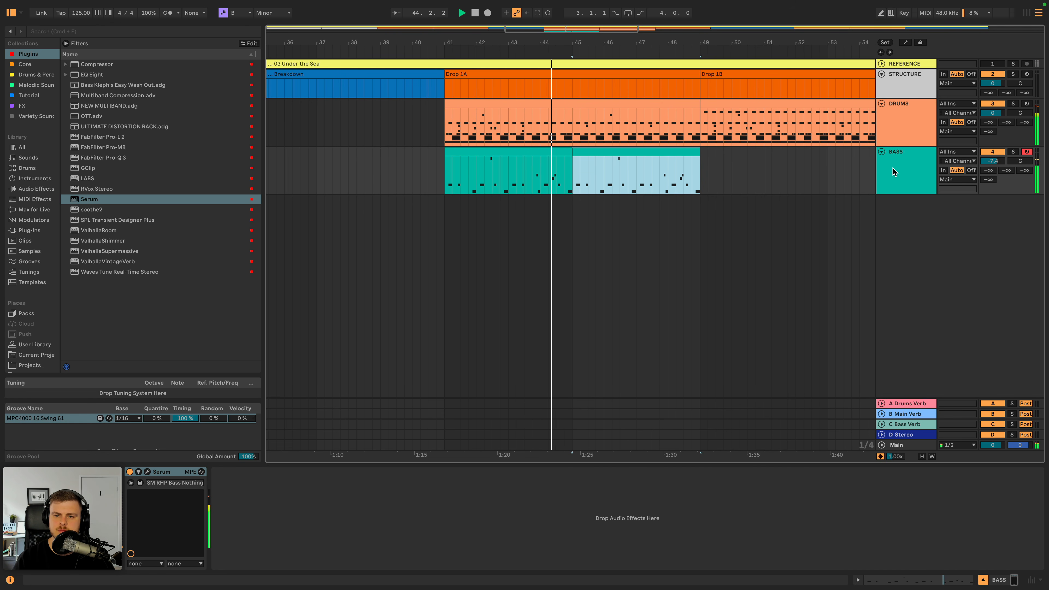
key("space")
- Open the first bass clip and raise the B2 note at 4.3.2 to F#3
double_click(563, 151)
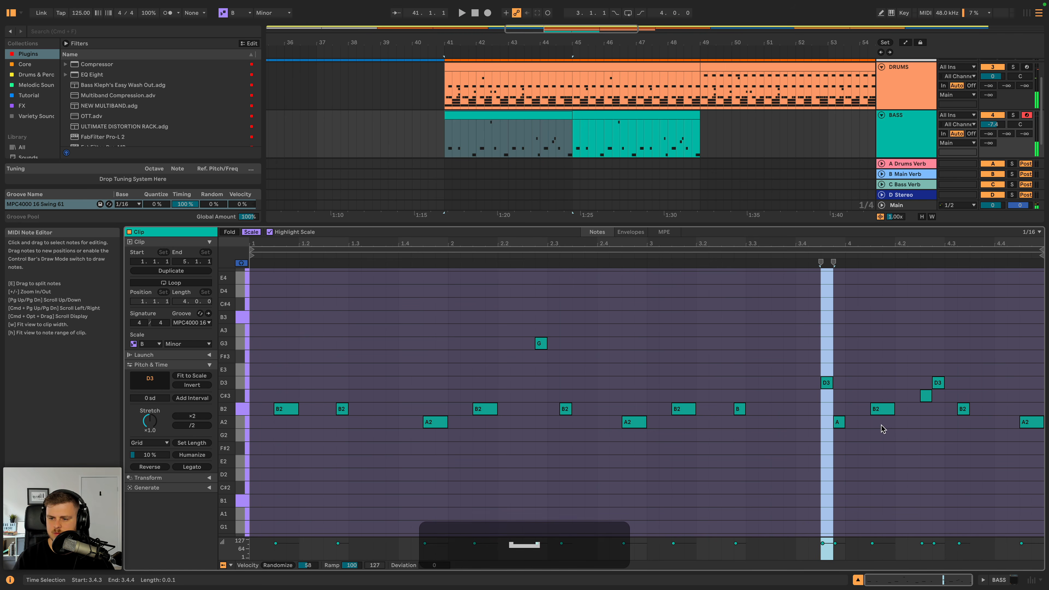
left_click(882, 413)
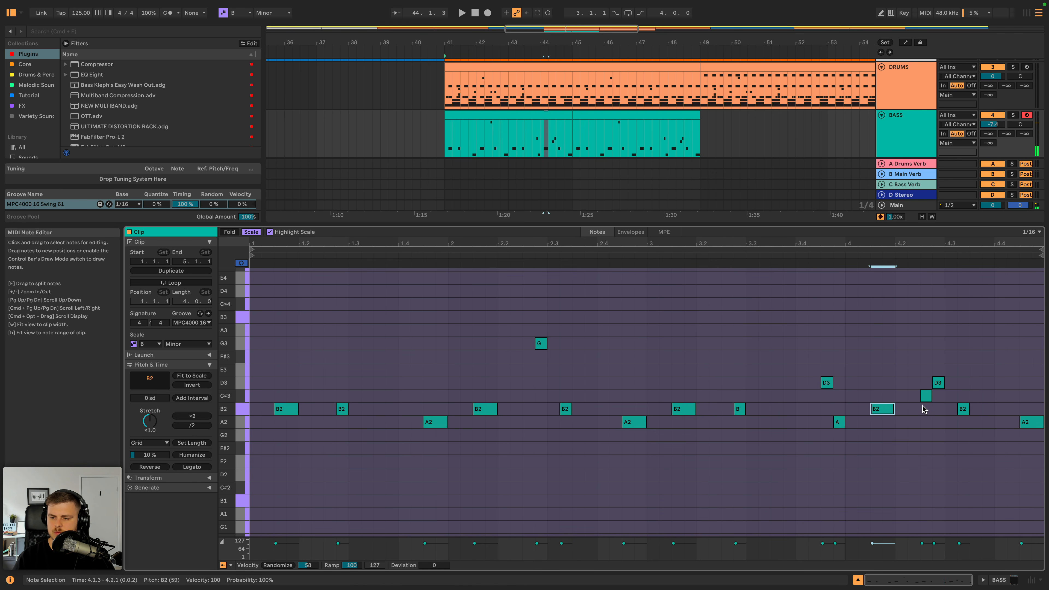
left_click(926, 396)
left_click(963, 408)
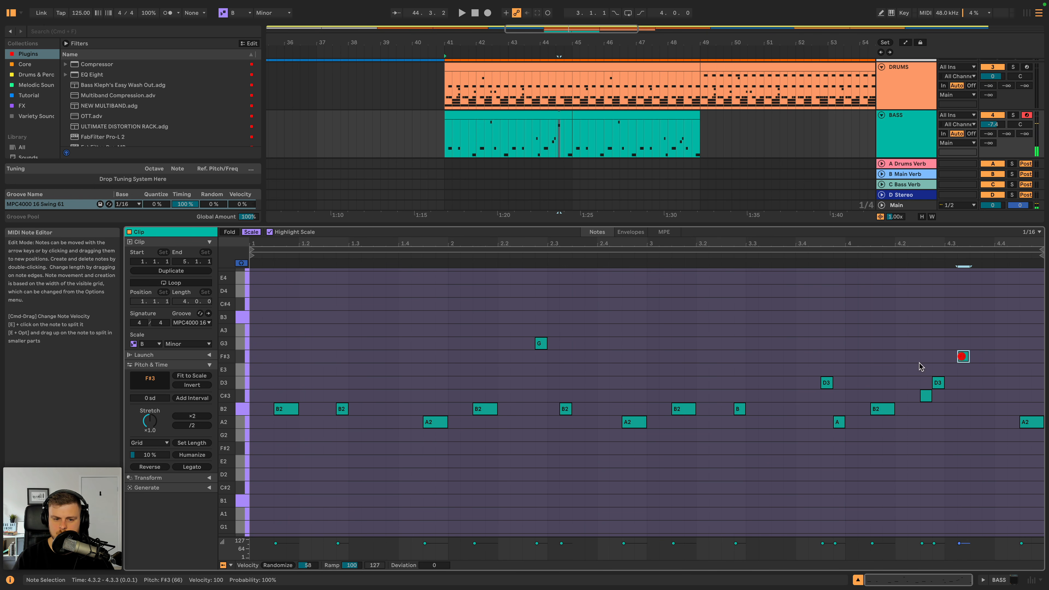
- Lower the G3 note at 2.2.4 to F#3 in the first bass clip and play the bassline
left_click(245, 381)
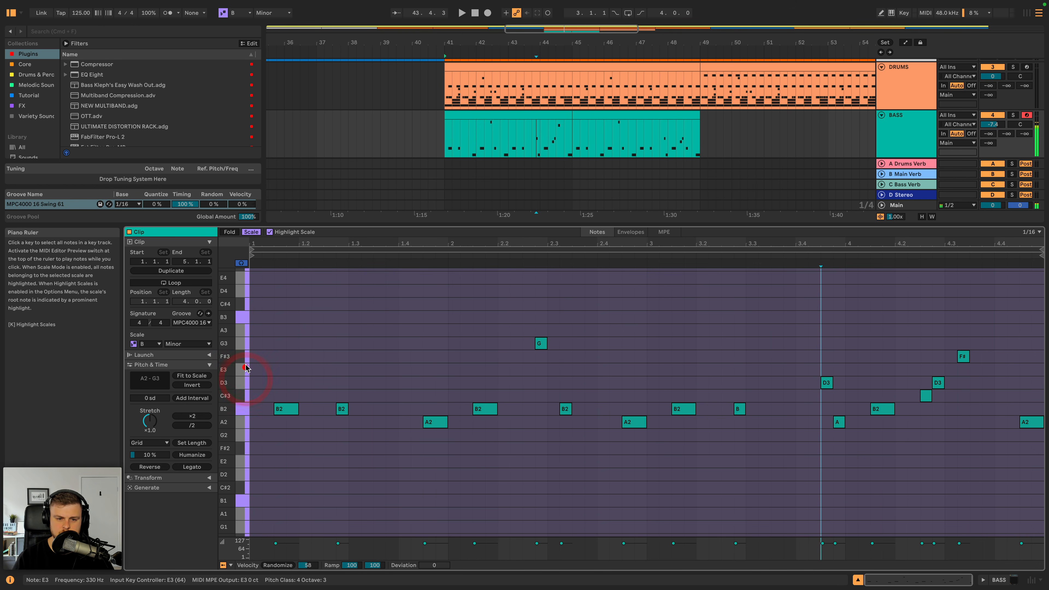
left_click(541, 345)
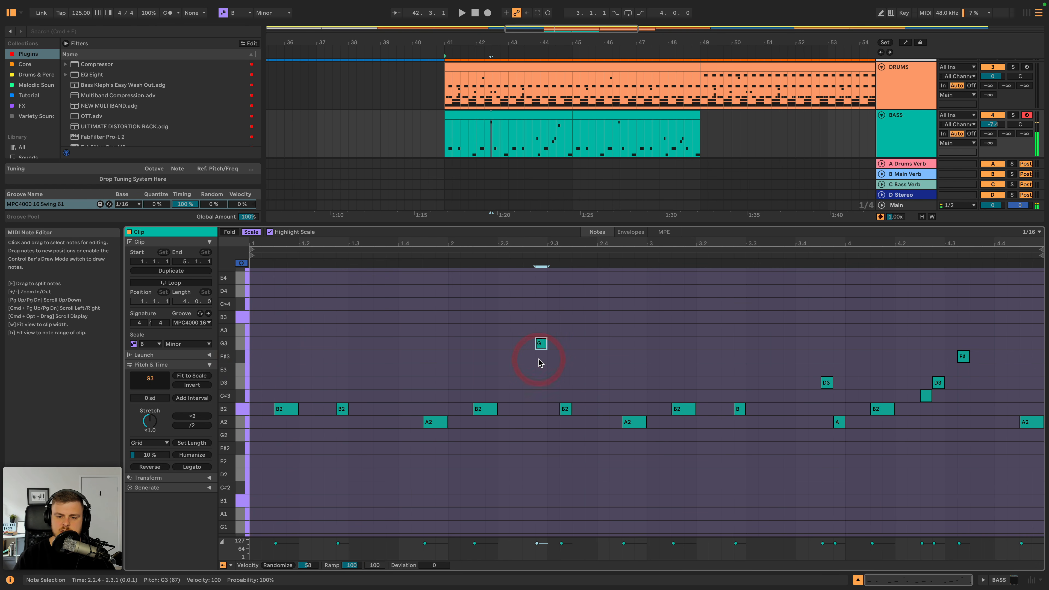
key("Down")
key("space")
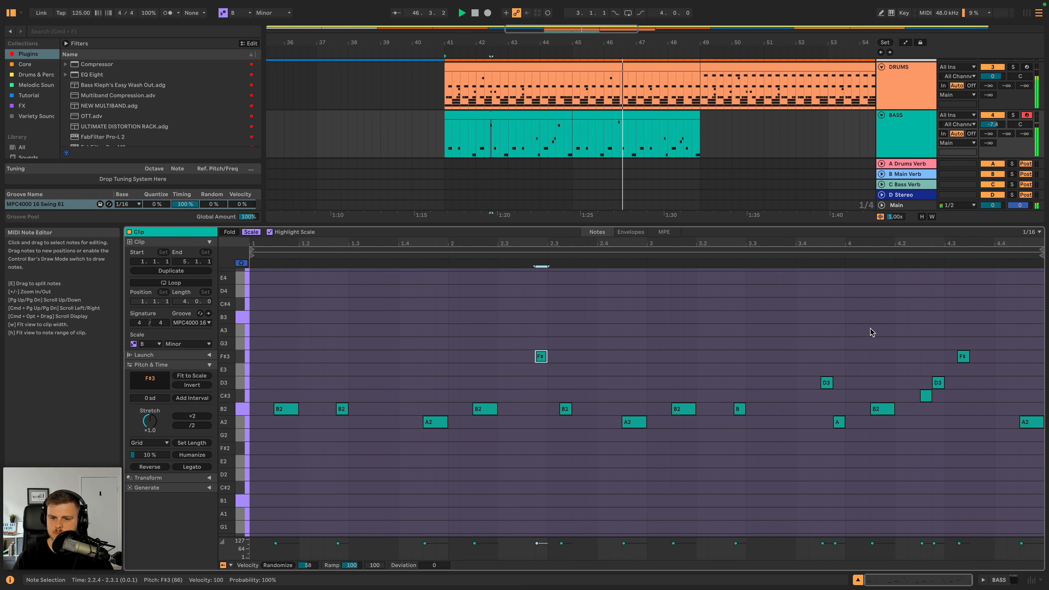
key("space")
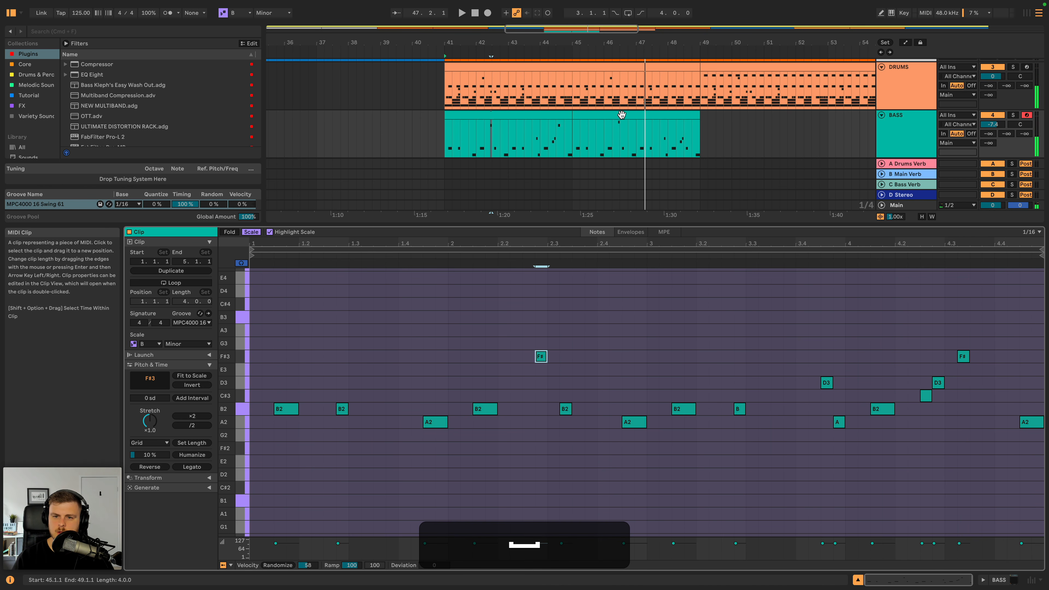
- Lower the note at 2.2.4 in the first bass clip to F#2, auditioning B2 along the way
double_click(508, 113)
left_click_drag(541, 357, 539, 387)
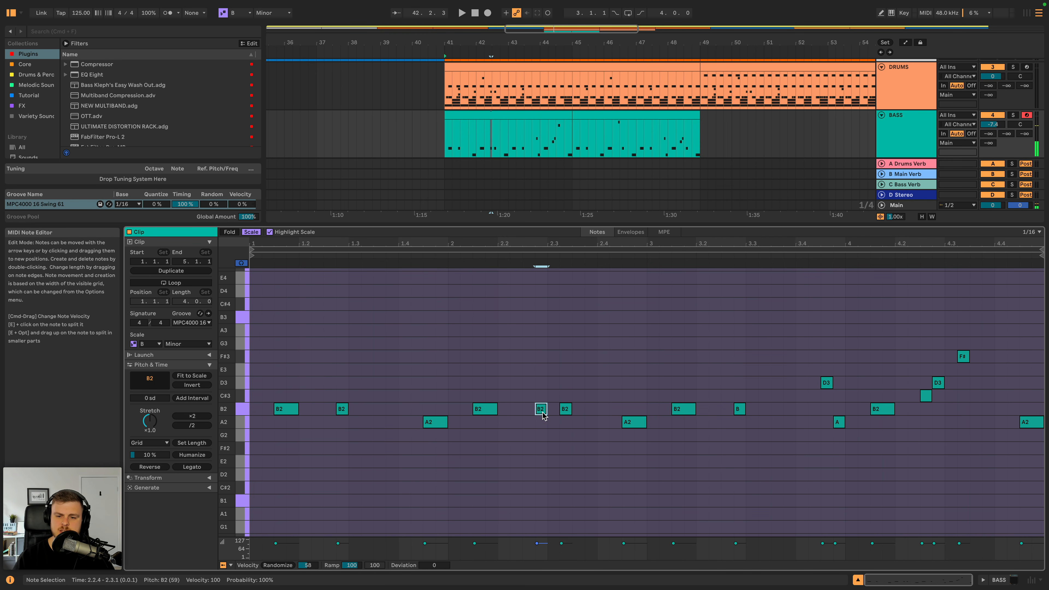
key("space")
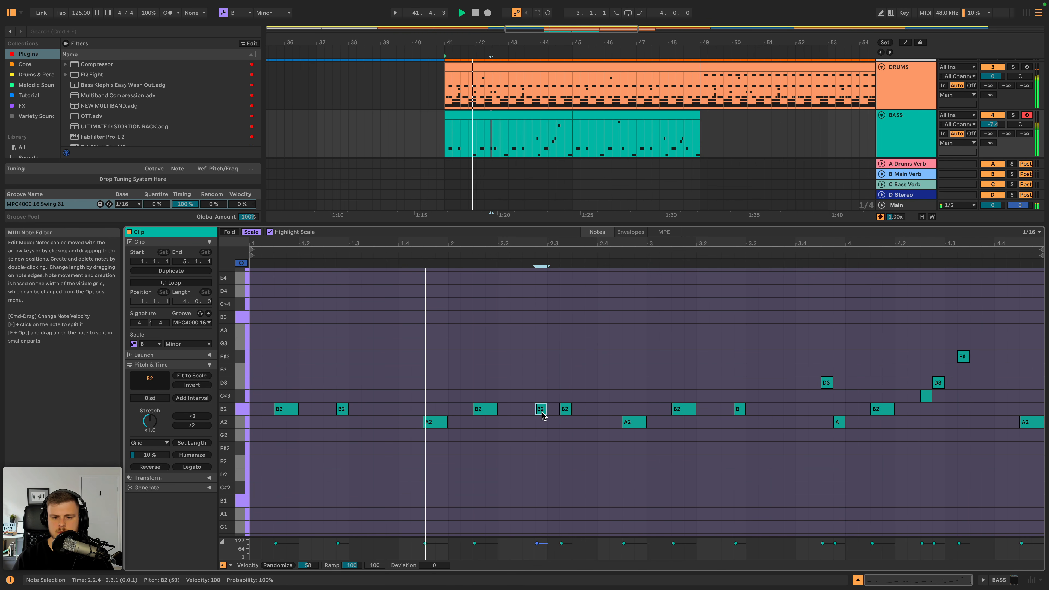
key("space")
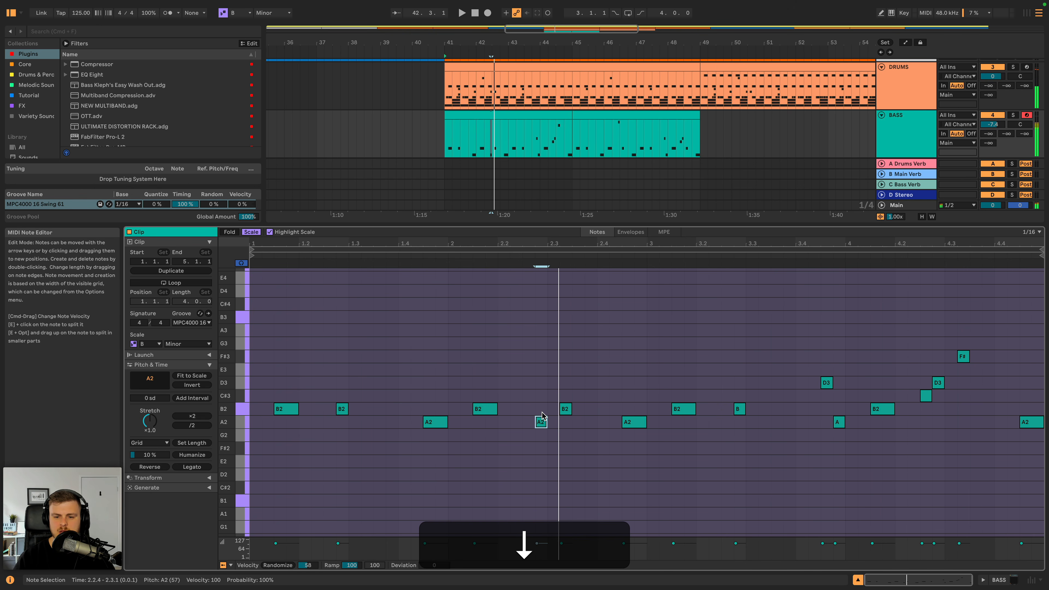
key("Down")
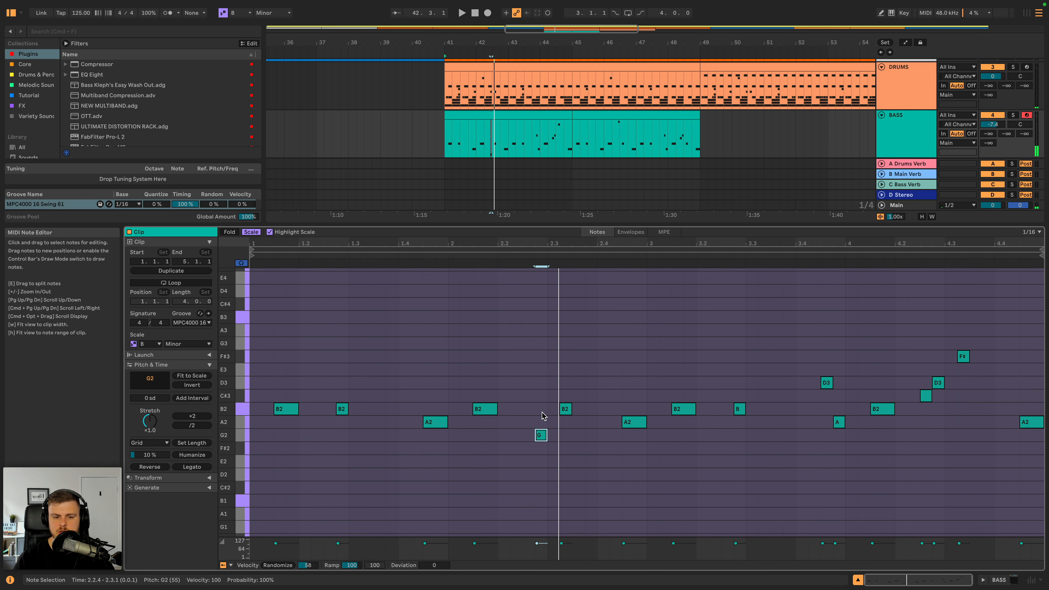
key("Down")
key("space")
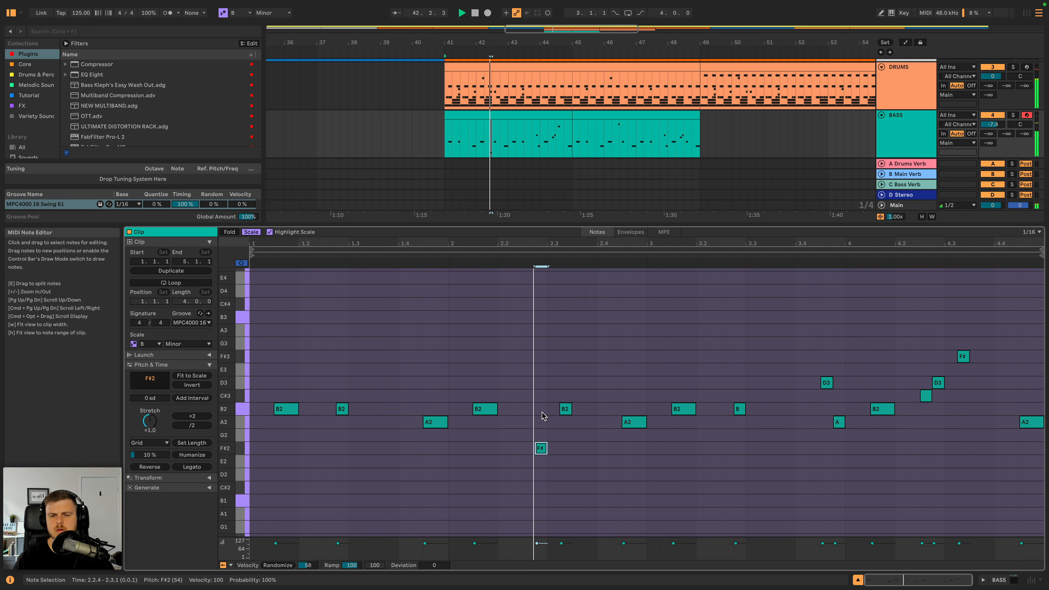
key("space")
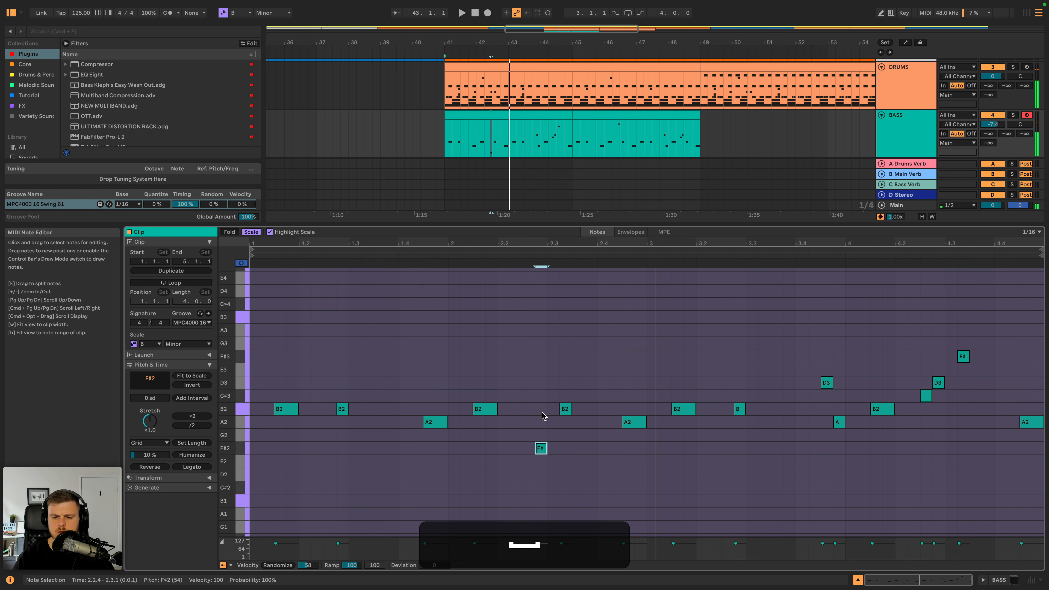
- Lower the B2 note at 2.3.2 to F#2 as well and play the bassline with the drums
left_click(540, 447)
left_click_drag(565, 409, 565, 424)
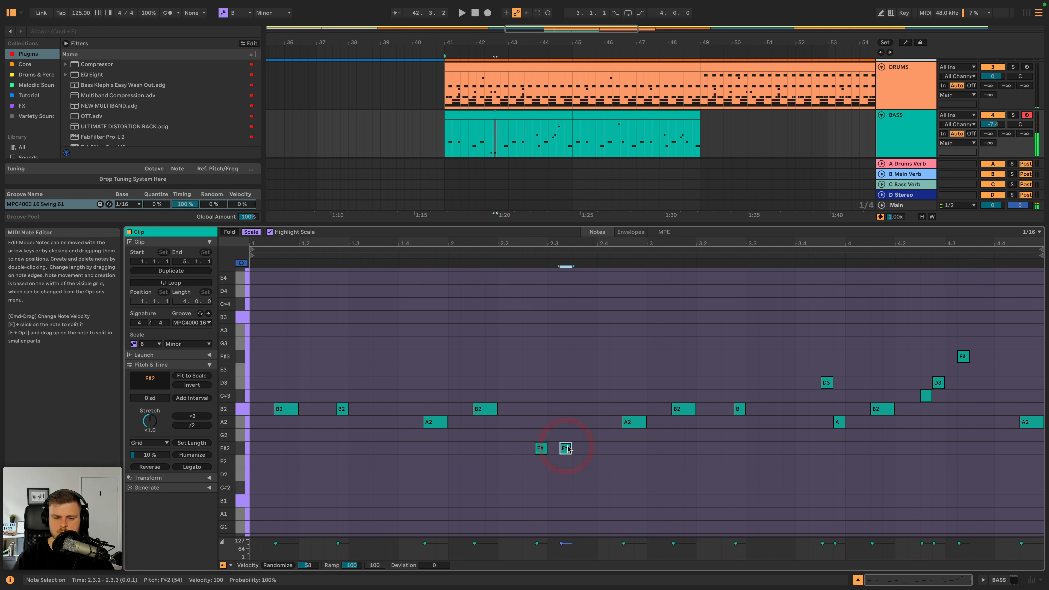
key("space")
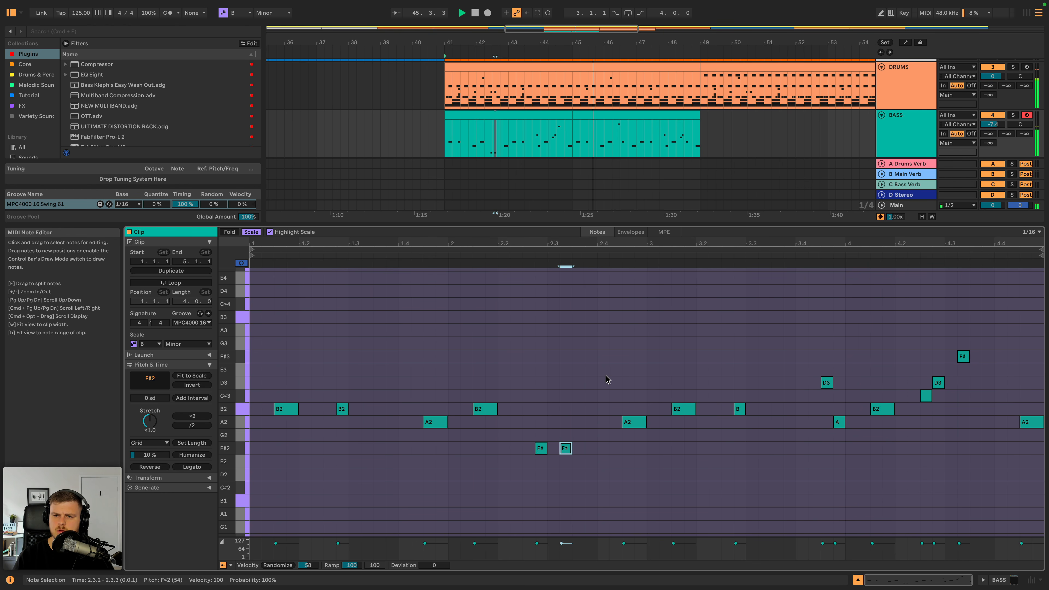
- In the second bass clip, lengthen the D3 note at 3.4.3 to two sixteenths and delete the A2 note at 3.4.4
double_click(660, 113)
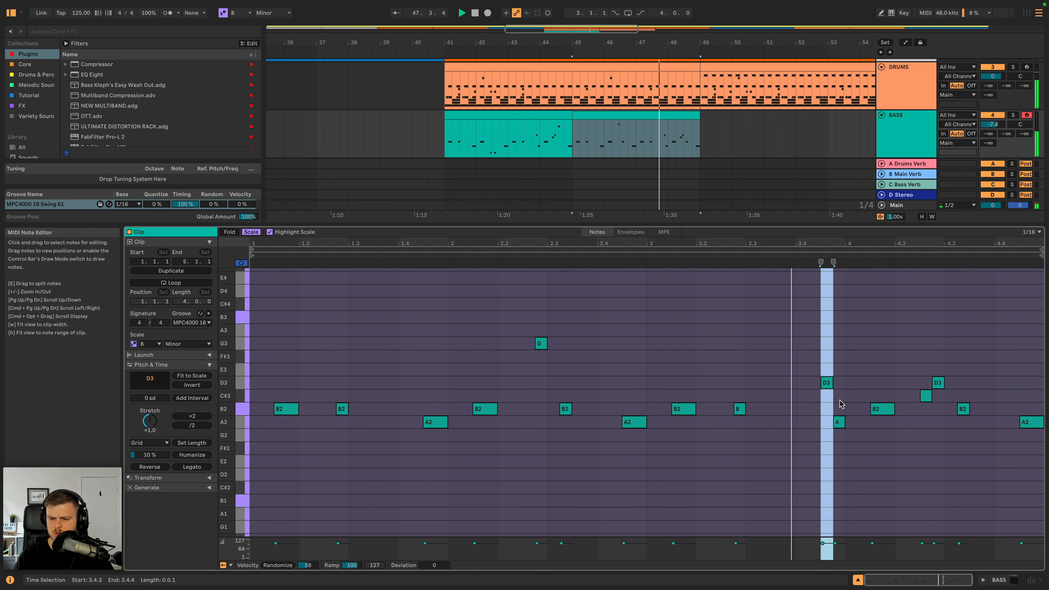
key("space")
left_click(829, 386)
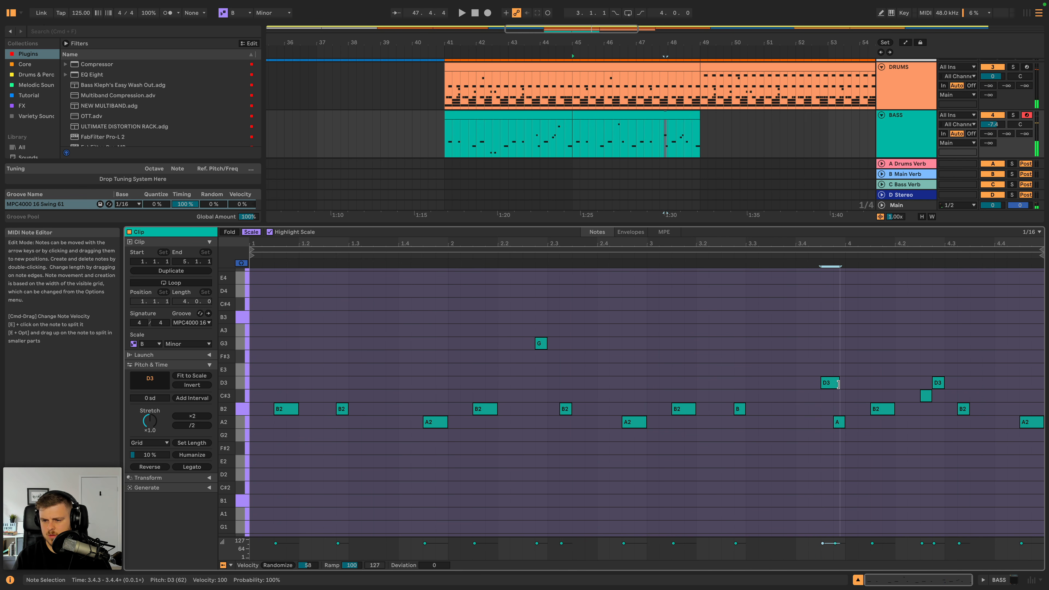
left_click_drag(838, 384, 841, 384)
key("BackSpace")
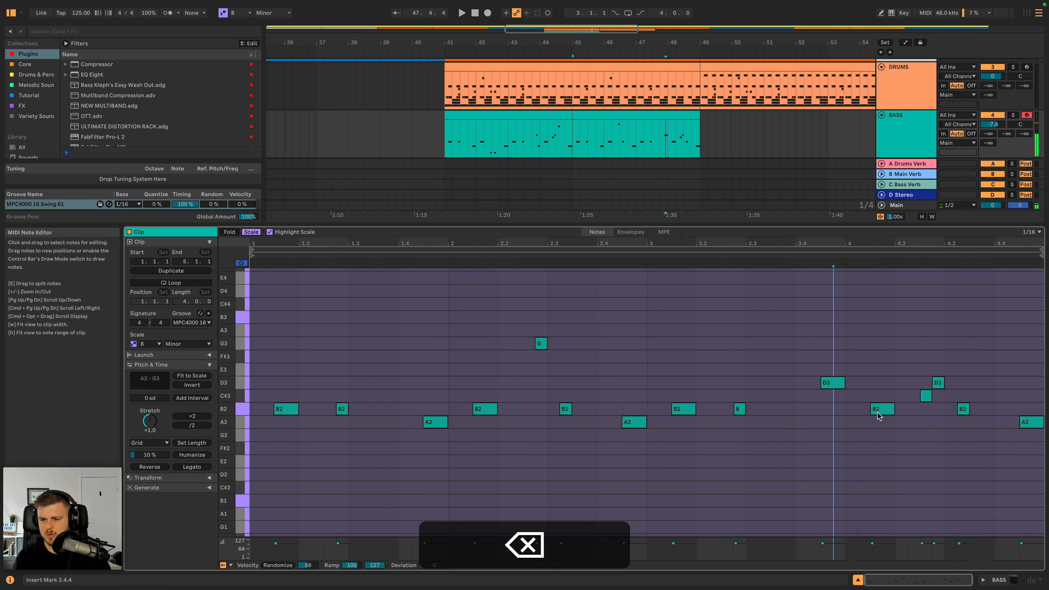
- Raise the notes at 4.1.3 and 4.2.3 to E3, lengthen the latter to two sixteenths replacing the neighbouring D3, and play the phrase
left_click(827, 385)
left_click_drag(879, 412, 877, 372)
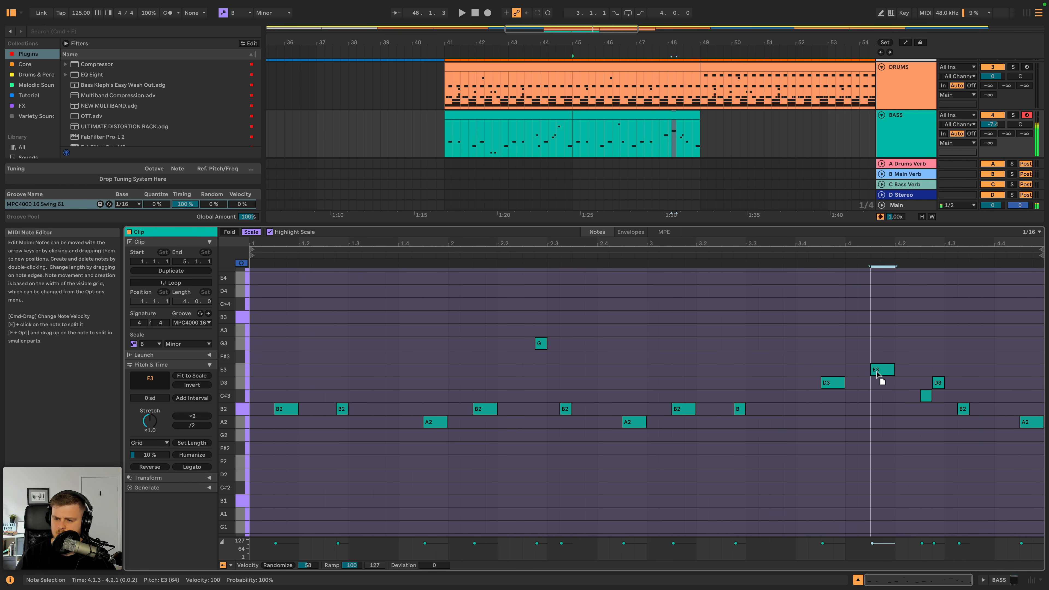
left_click(928, 395)
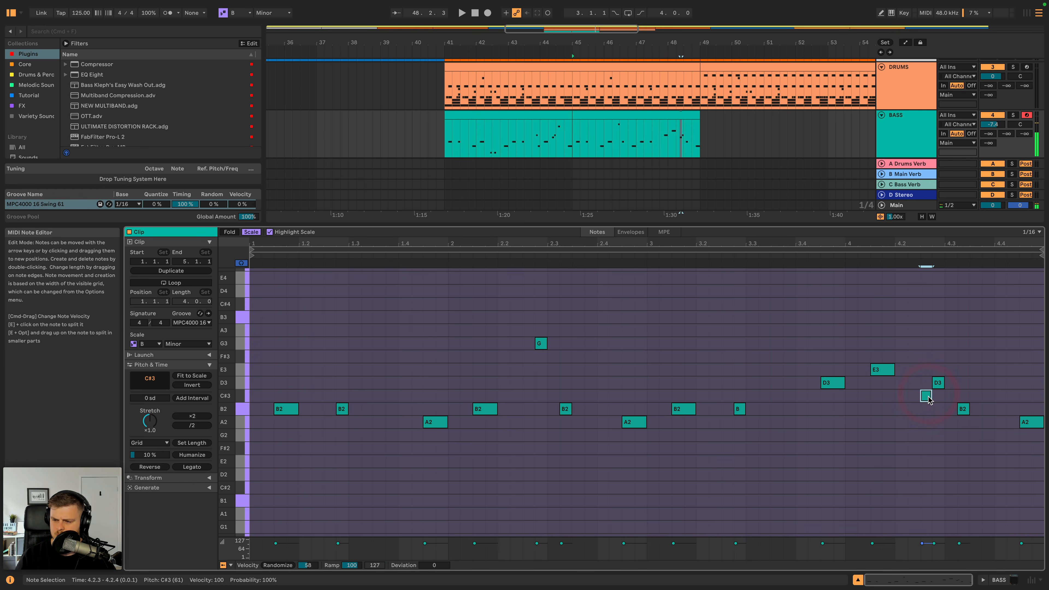
left_click_drag(931, 368, 942, 369)
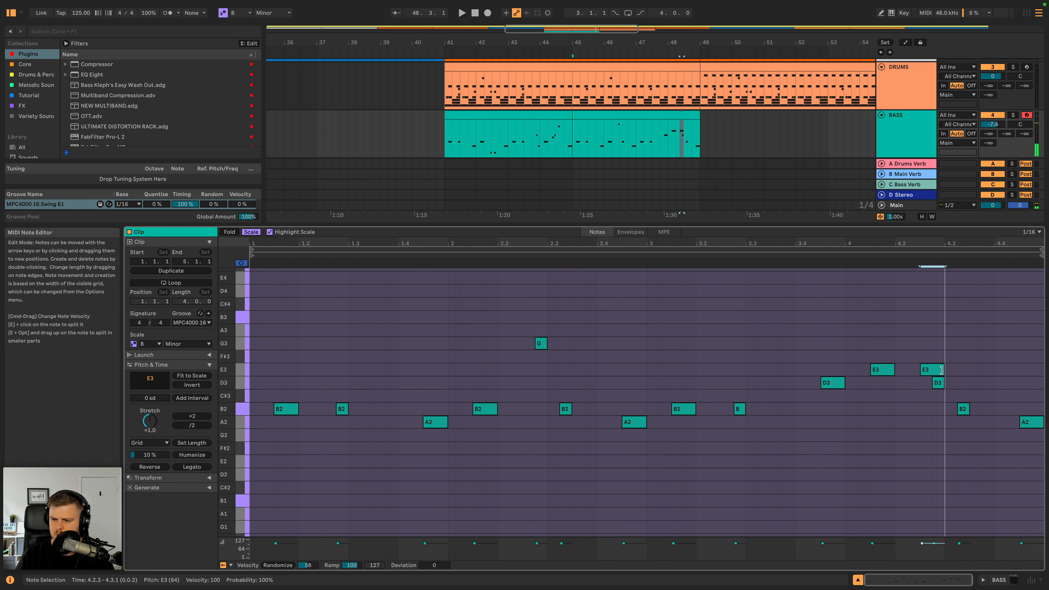
key("BackSpace")
left_click(714, 255)
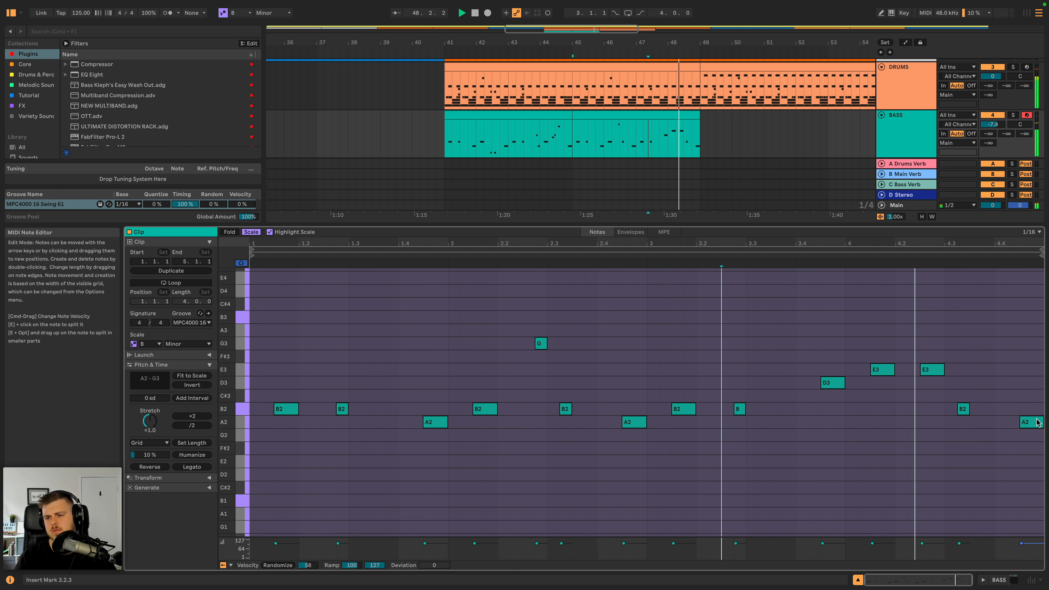
key("space")
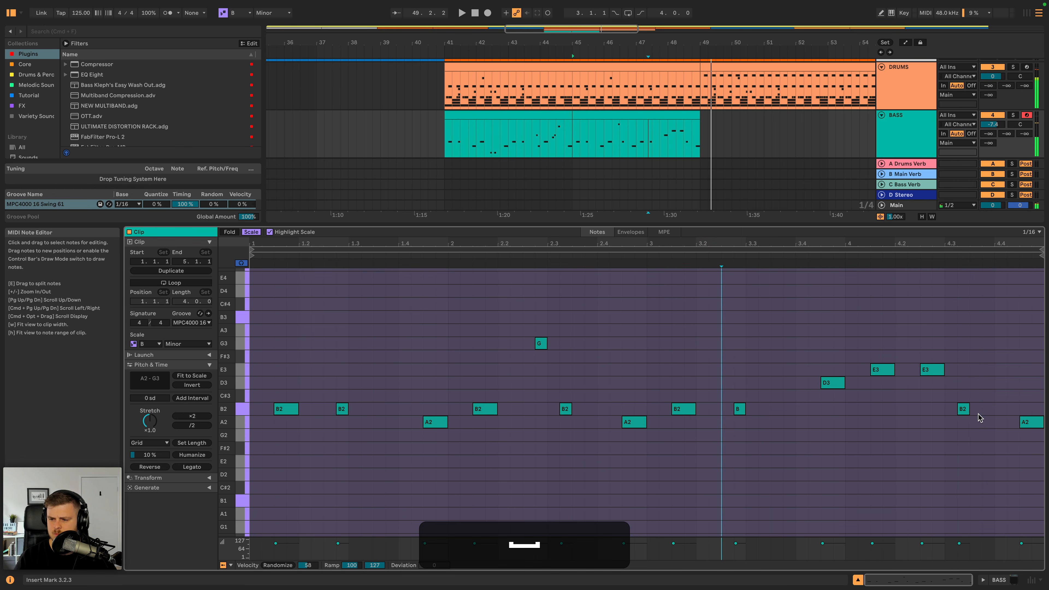
- Lower the B2 note at 4.3.2 in the second bass clip to F#2 and play the phrase
left_click(963, 410)
key("Down")
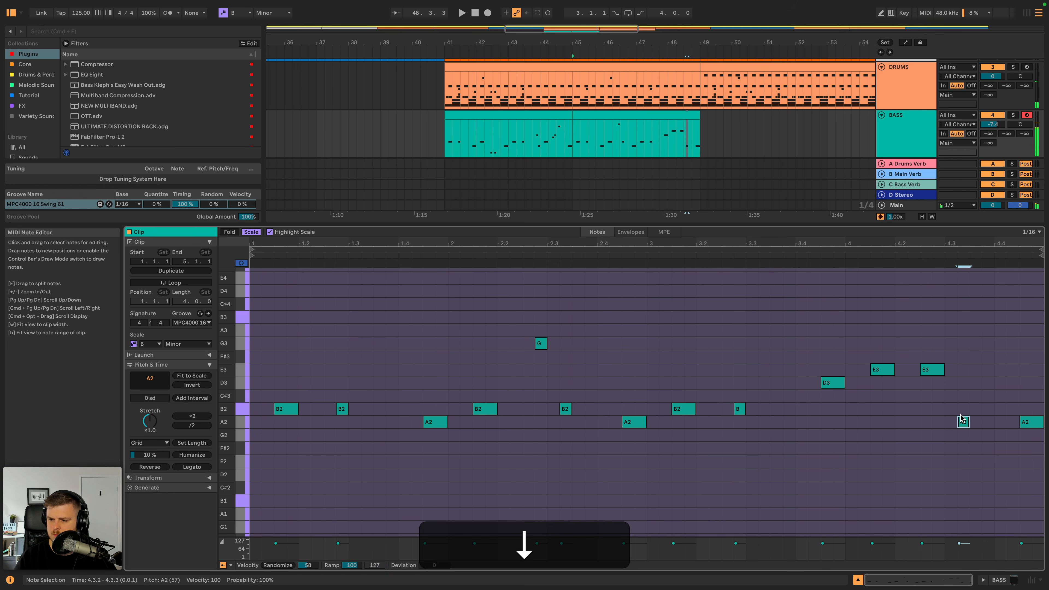
key("Down")
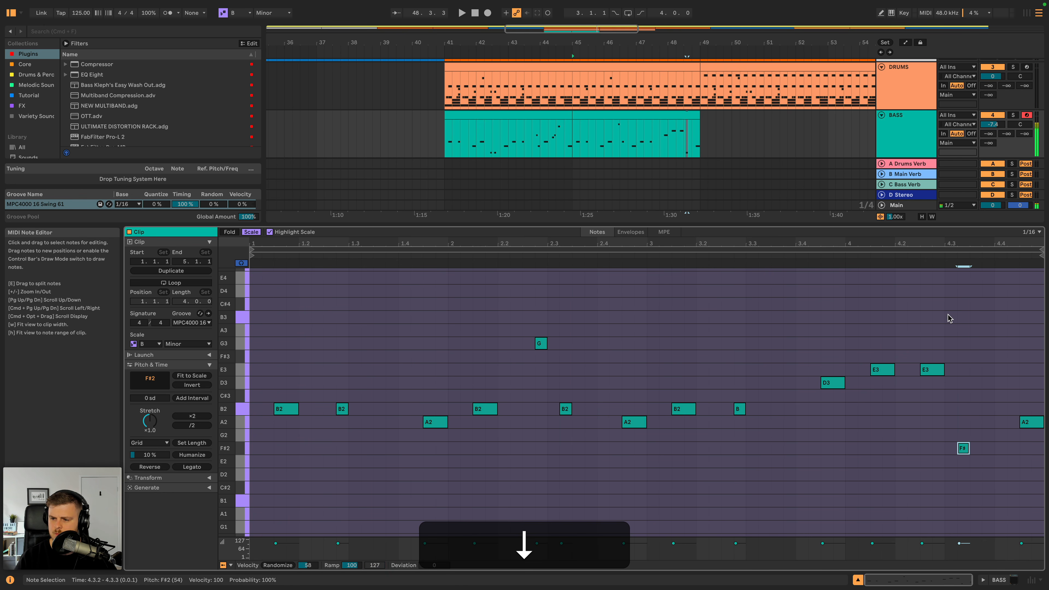
key("space")
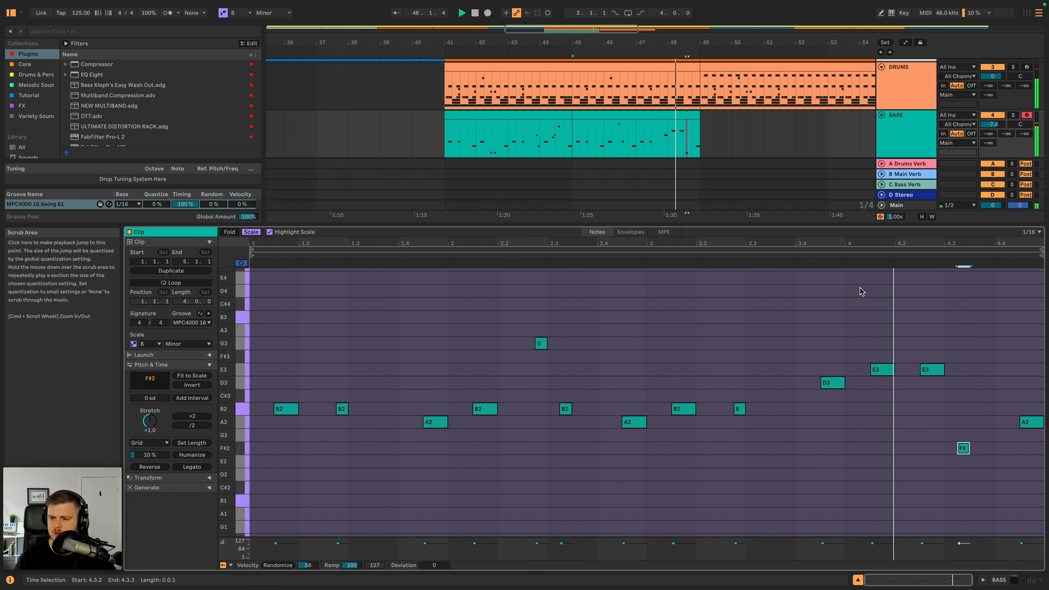
- Raise the E3 note at 4.2.3 in the second bass clip to F#3 and play the end of the phrase
left_click(933, 370)
key("space")
key("Up")
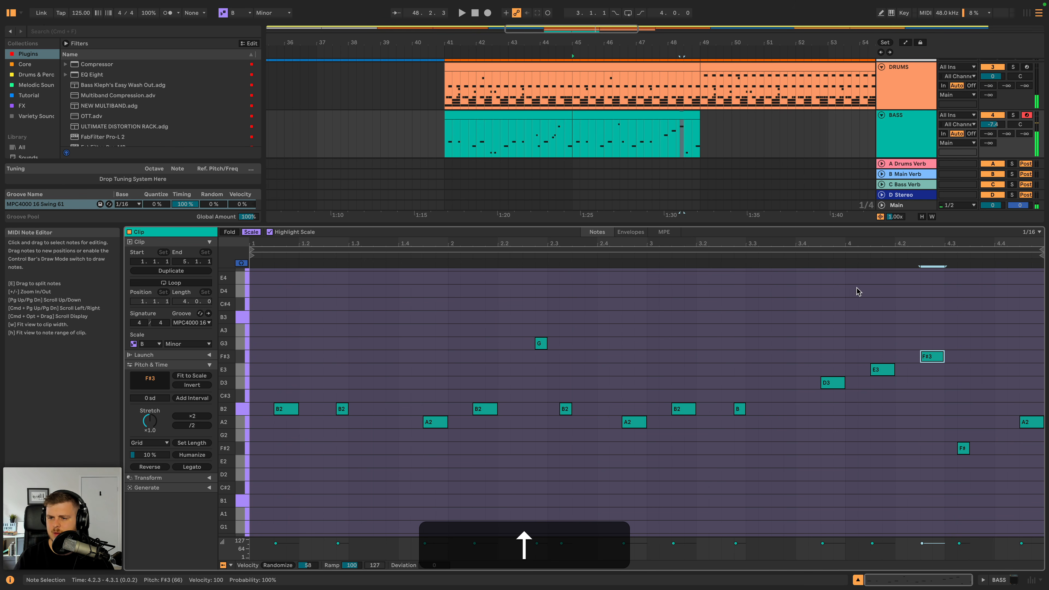
left_click(817, 257)
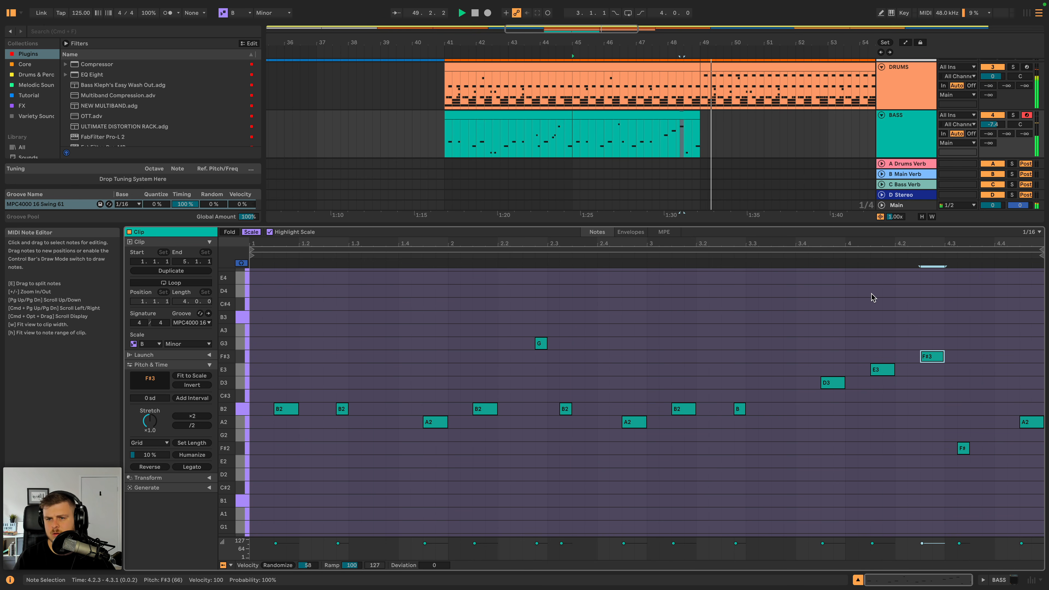
key("space")
- Play the first bass clip, add a one-sixteenth B3 note at 3.3.4, and audition the passage from bar 3
left_click(524, 115)
key("space")
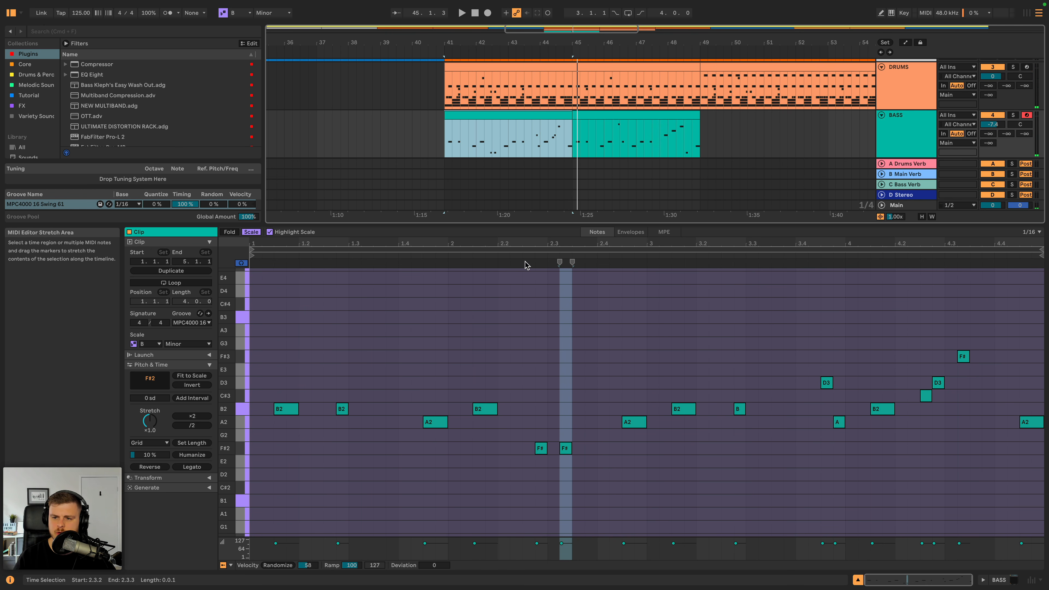
left_click(442, 255)
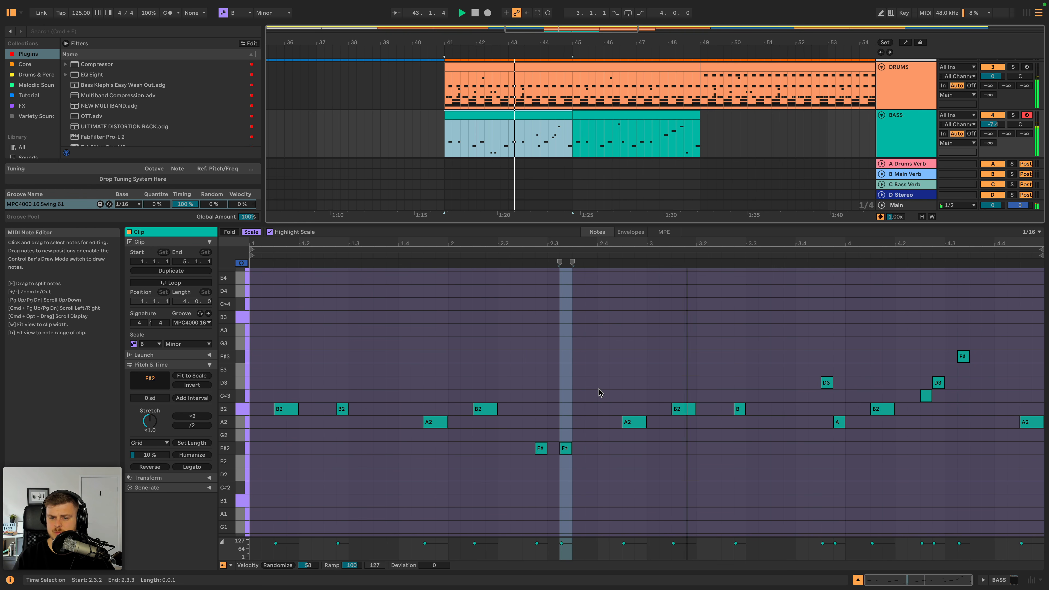
key("space")
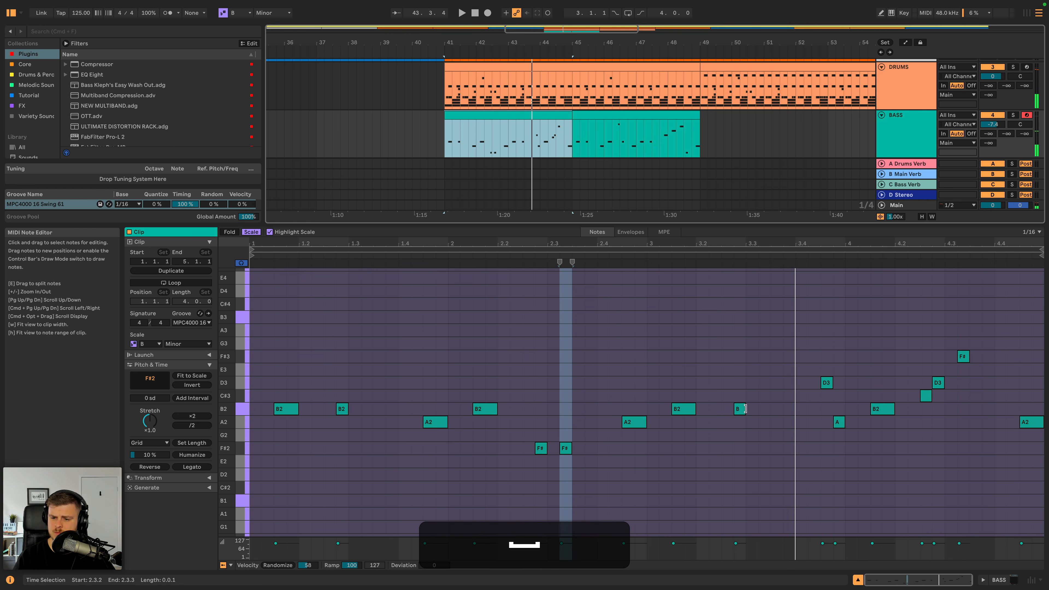
double_click(776, 370)
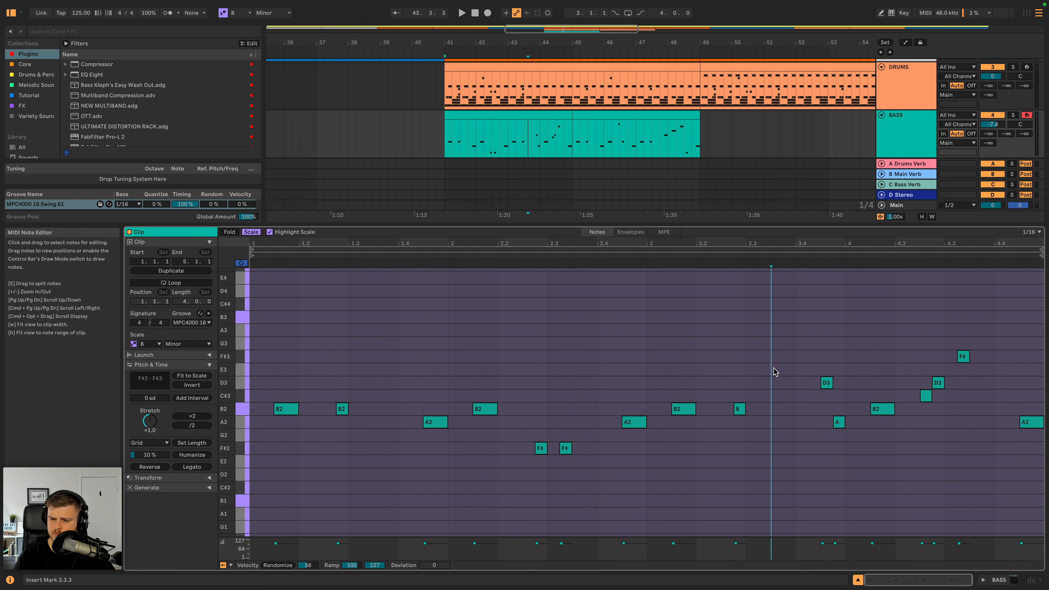
left_click_drag(777, 372, 787, 318)
left_click(647, 258)
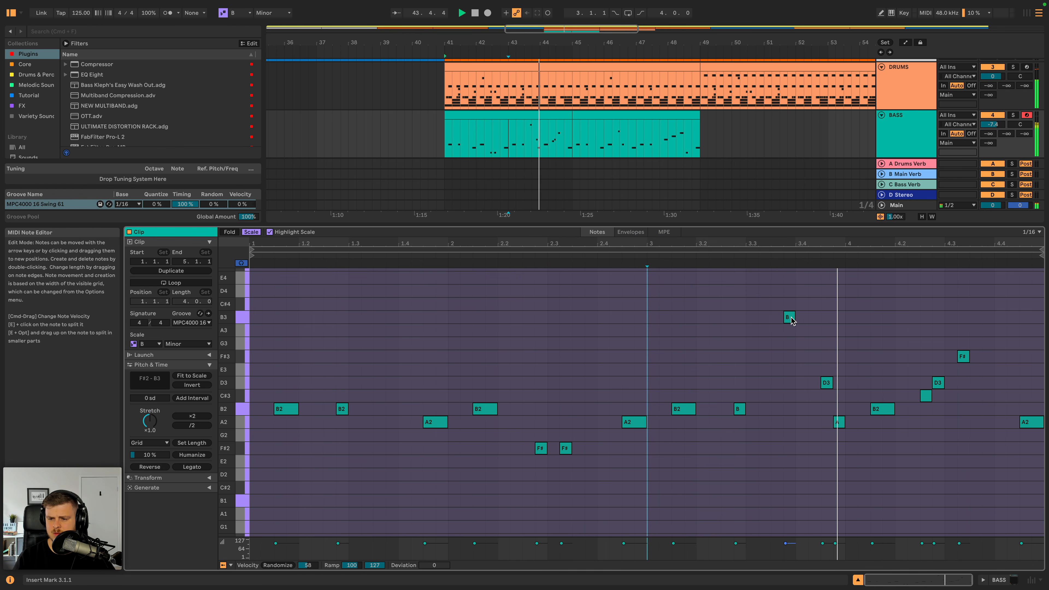
key("space")
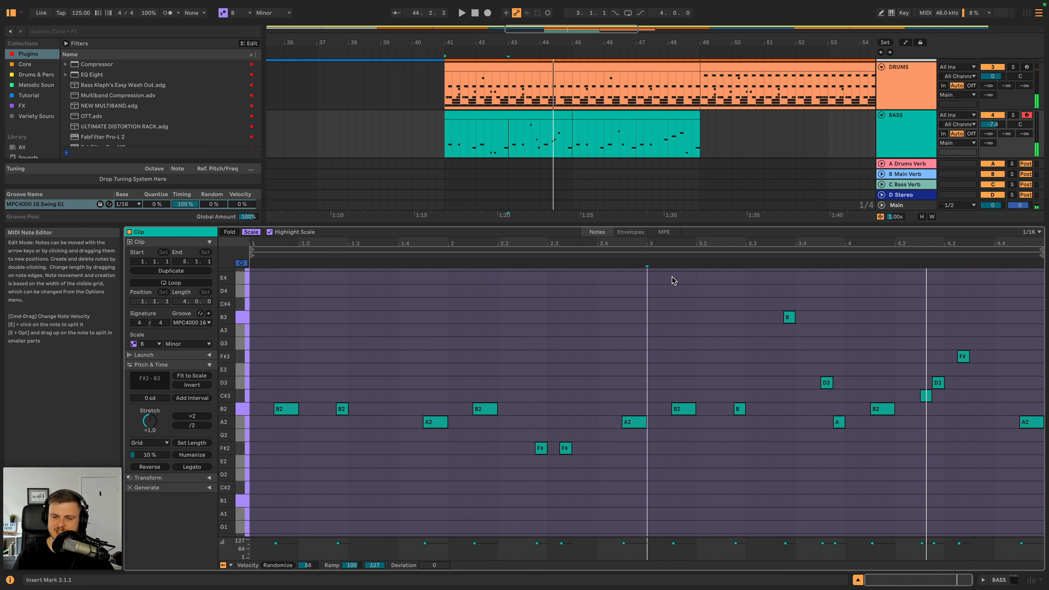
left_click(644, 253)
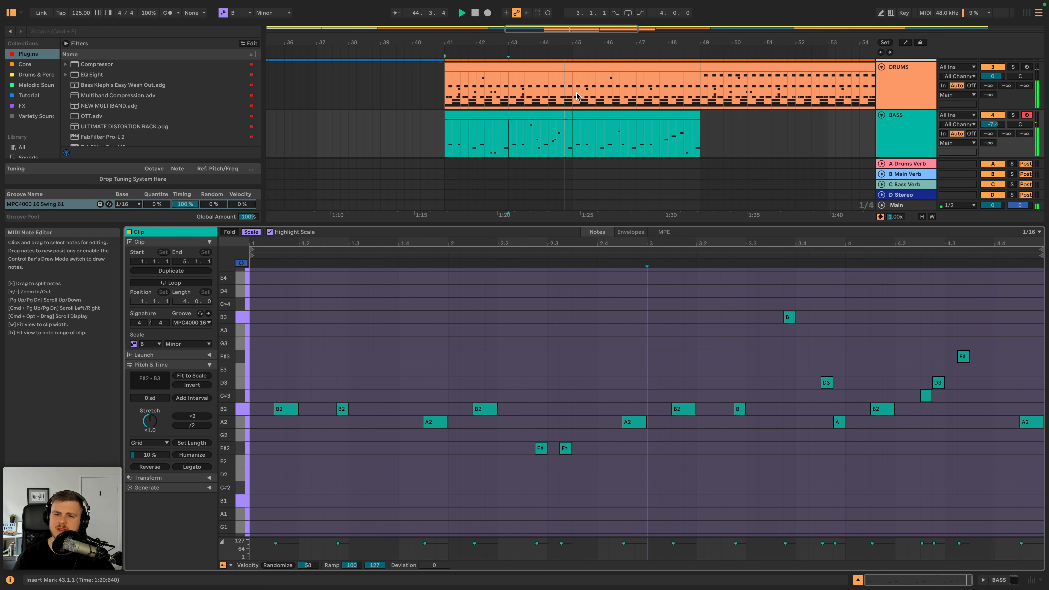
- Add the same B3 note at 3.3.4 in the second bass clip during playback
left_click(620, 116)
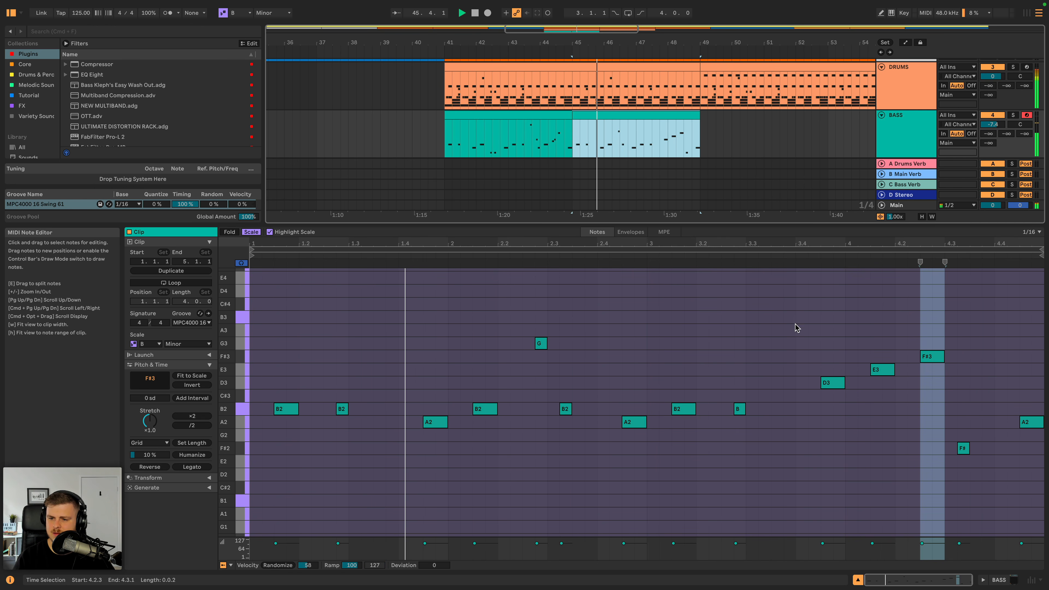
double_click(790, 317)
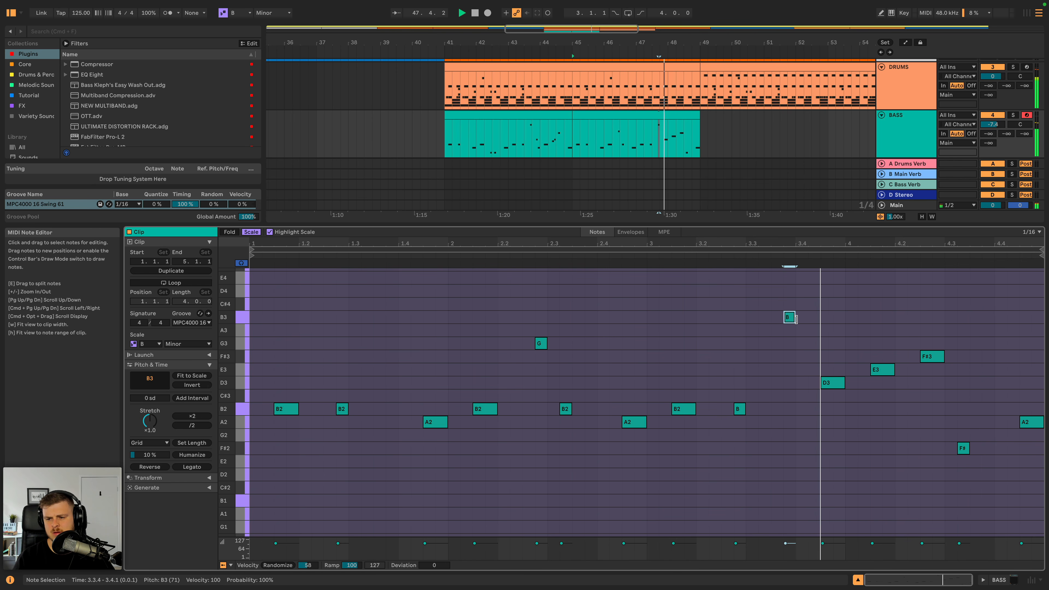
key("space")
- Add a D4 note at 3.4.4 in the second bass clip, shorten the D3 at 3.4.3 to one sixteenth, and play it
double_click(836, 288)
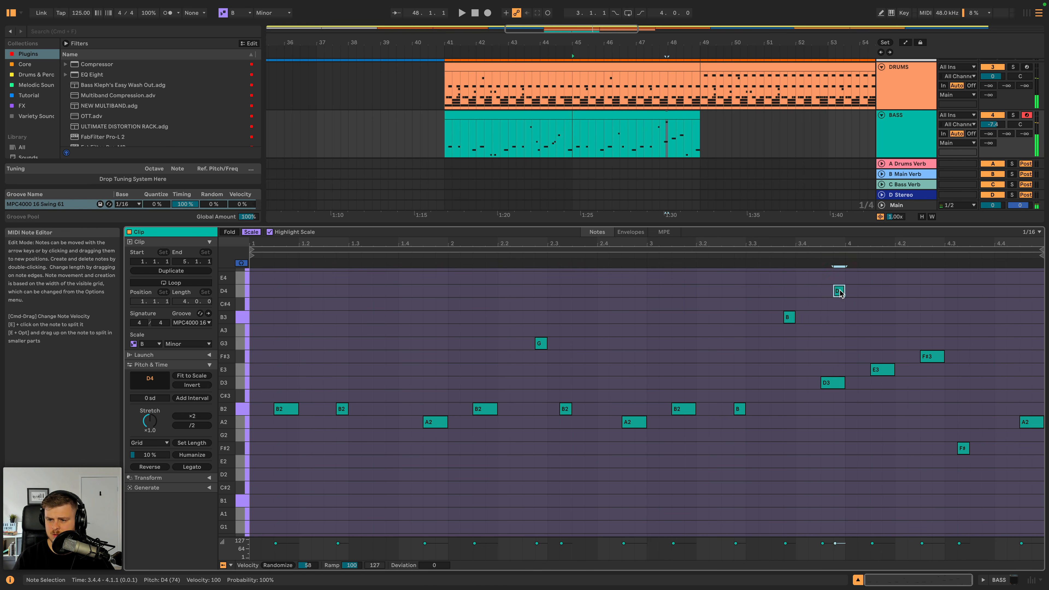
left_click_drag(837, 288, 845, 294)
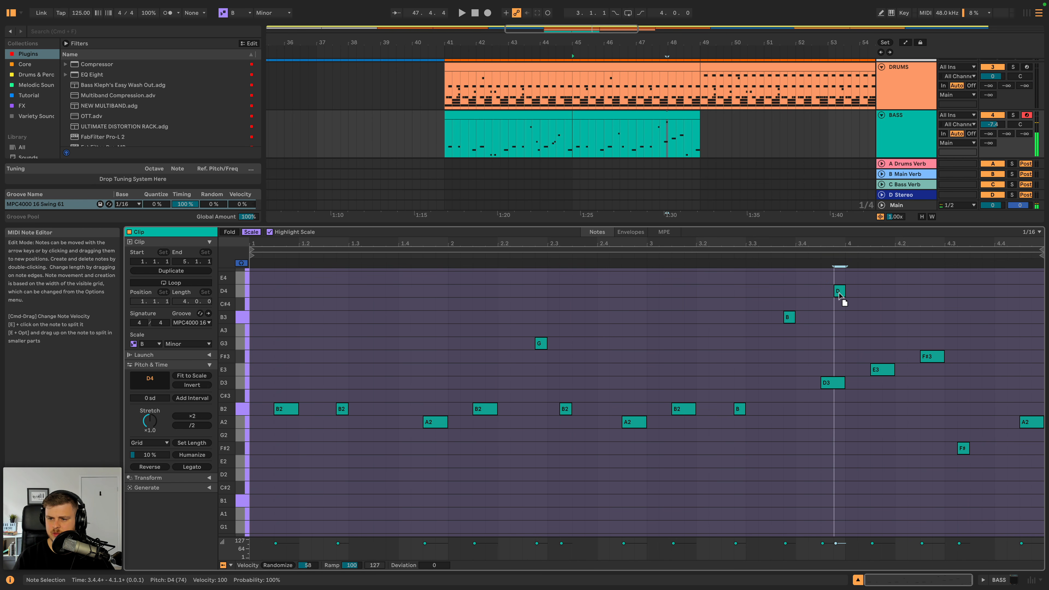
left_click_drag(842, 384, 828, 382)
left_click(708, 263)
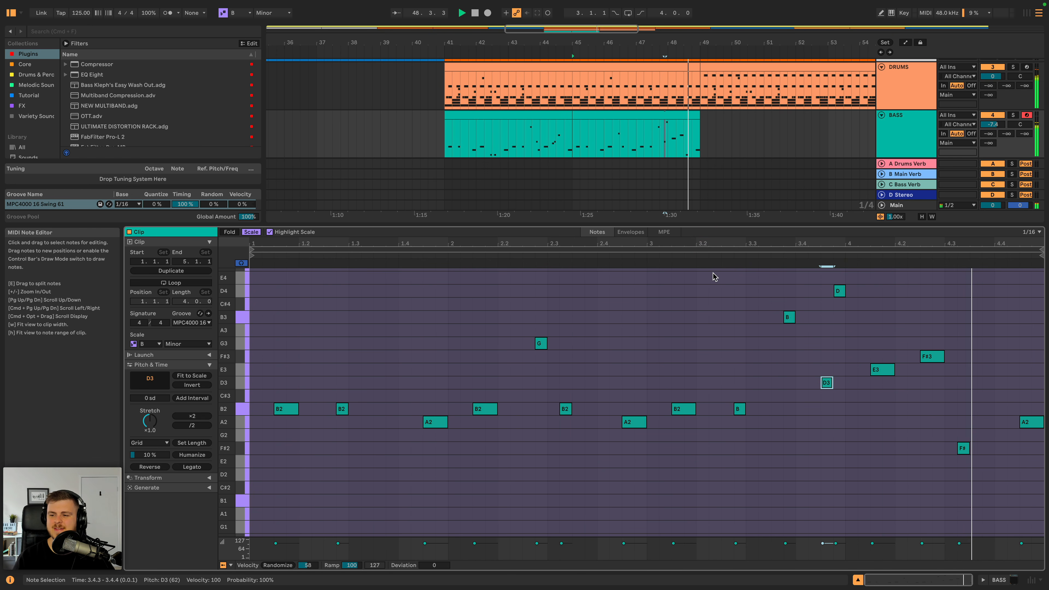
key("space")
- Loop both bass clips across Drop 1A and set the bass track volume to -7.6 dB during playback
key("shift+Tab")
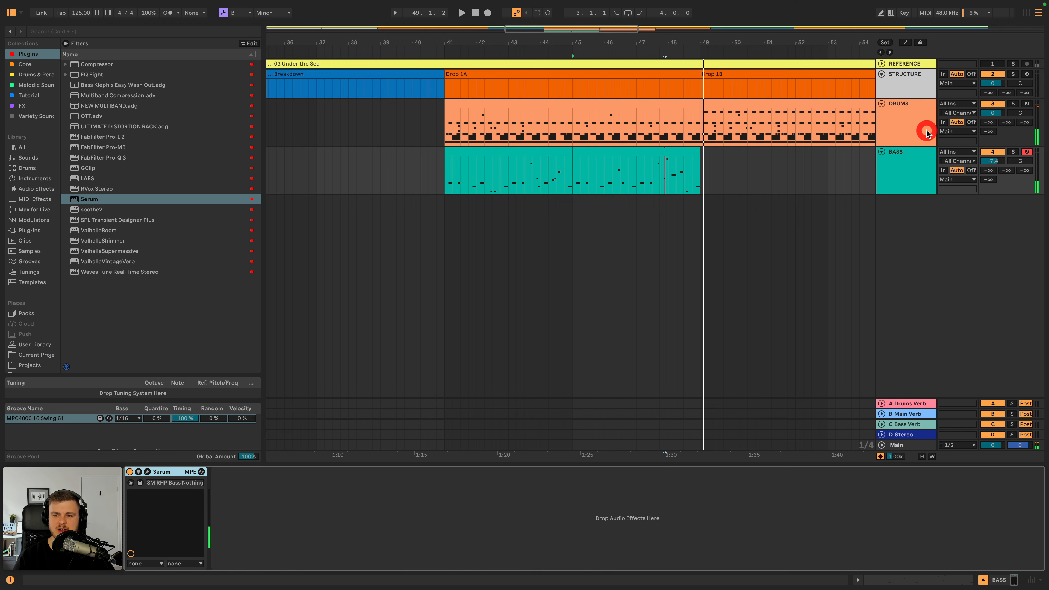
left_click_drag(615, 45, 616, 26)
left_click_drag(630, 121, 587, 121)
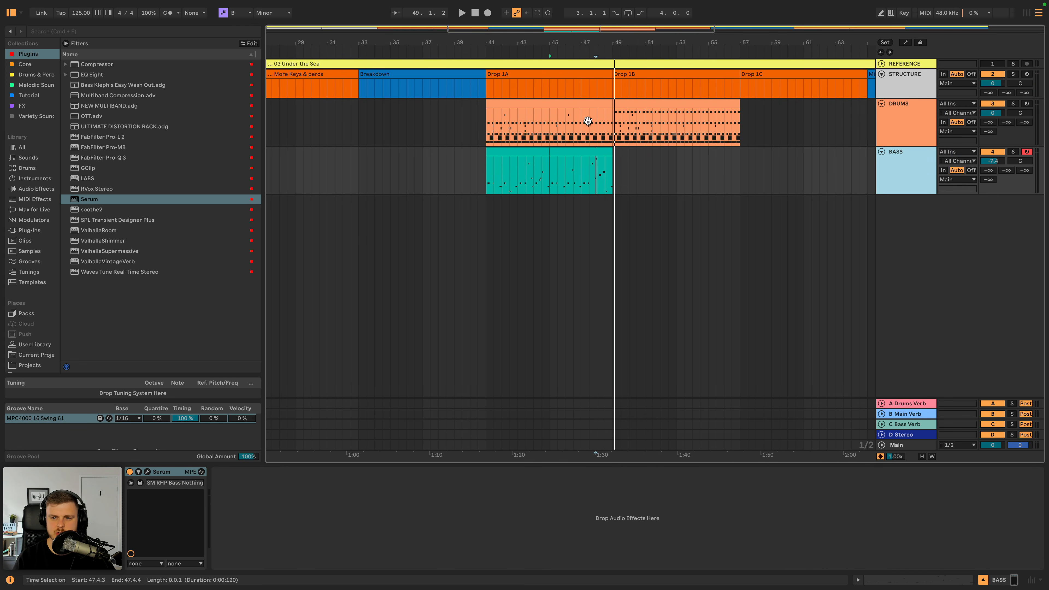
left_click(533, 155)
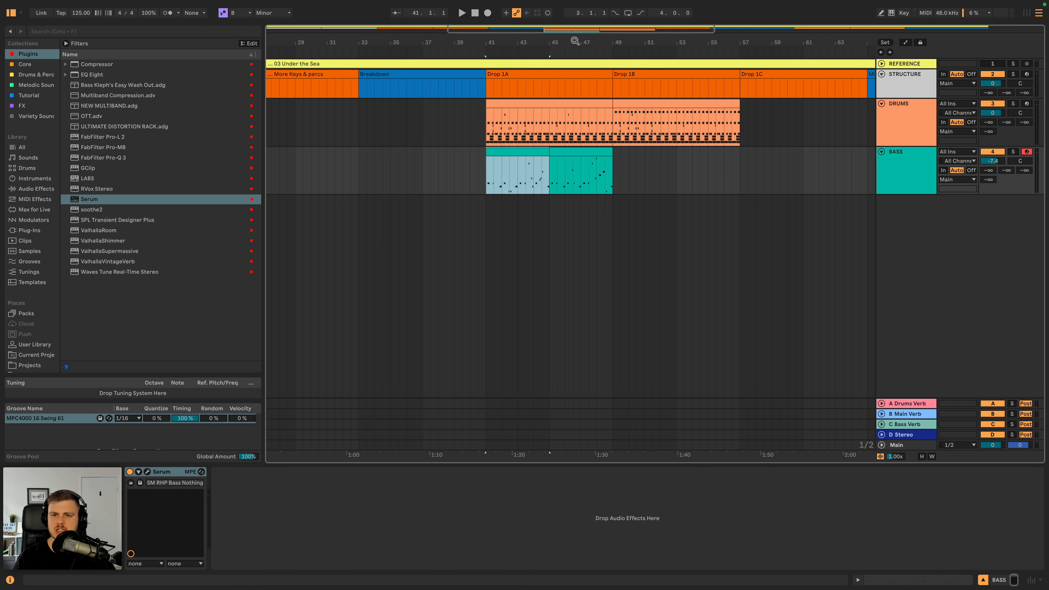
left_click_drag(576, 44, 575, 64)
left_click(642, 152, "shift")
key("shift+super+l")
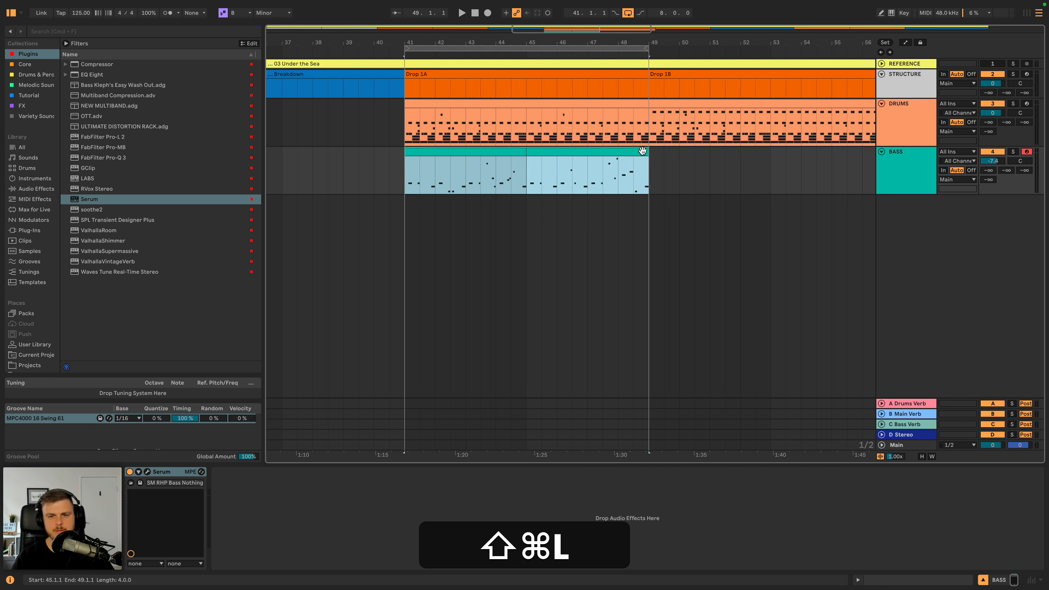
key("super+space")
left_click_drag(993, 160, 992, 163)
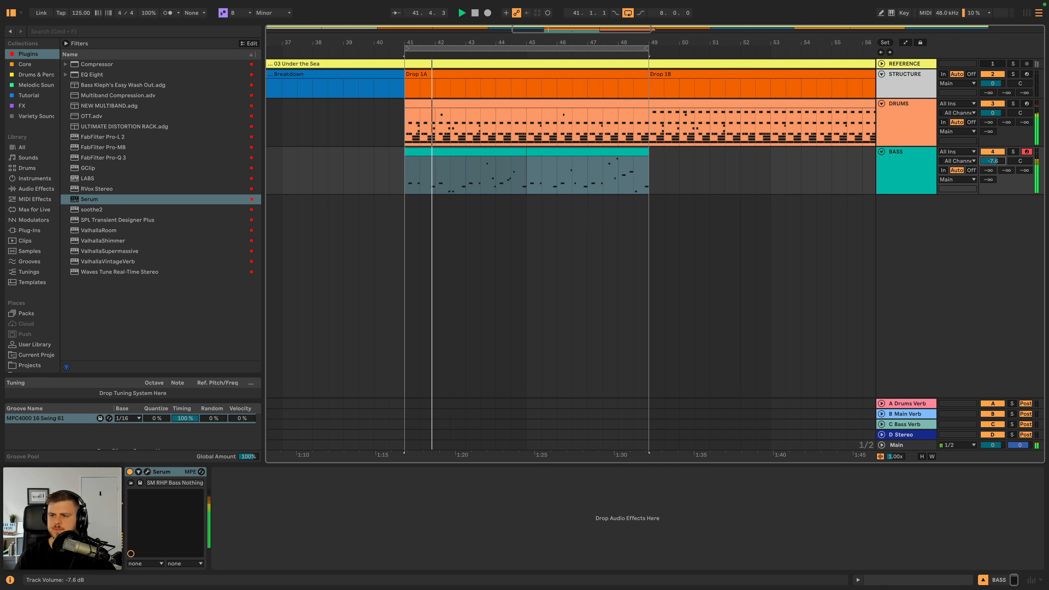
key("space")
- Add a Compressor after Serum on the bass track and set its sidechain audio source to DRUMS
double_click(907, 162)
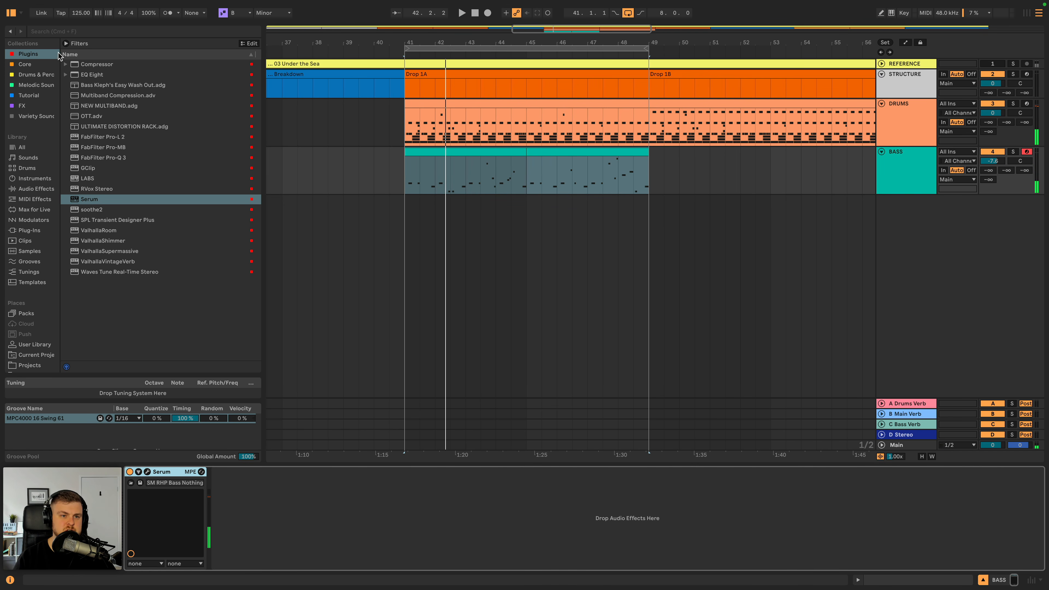
left_click(98, 65)
double_click(97, 64)
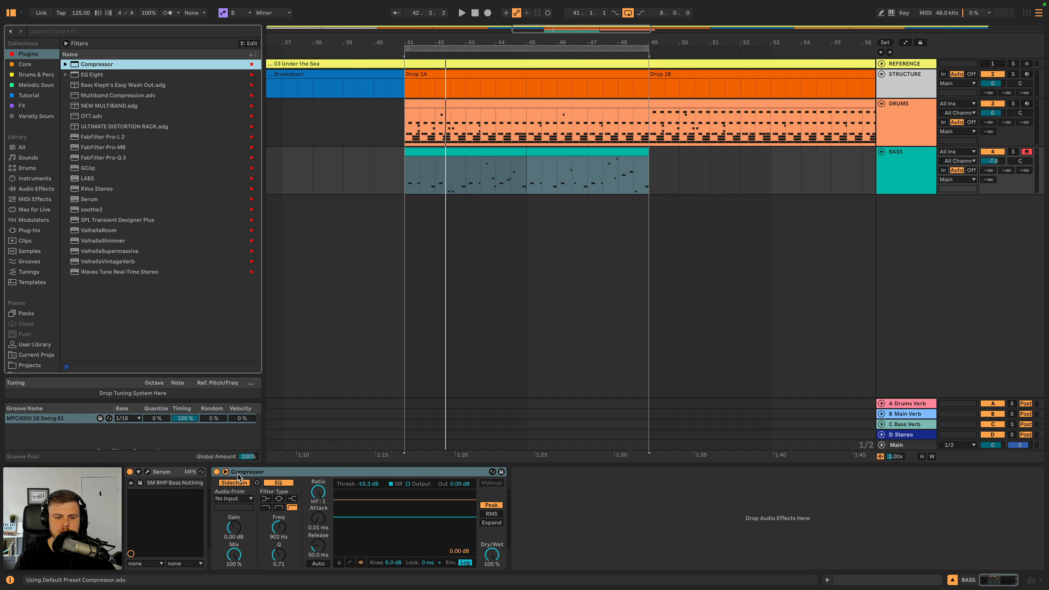
left_click(234, 499)
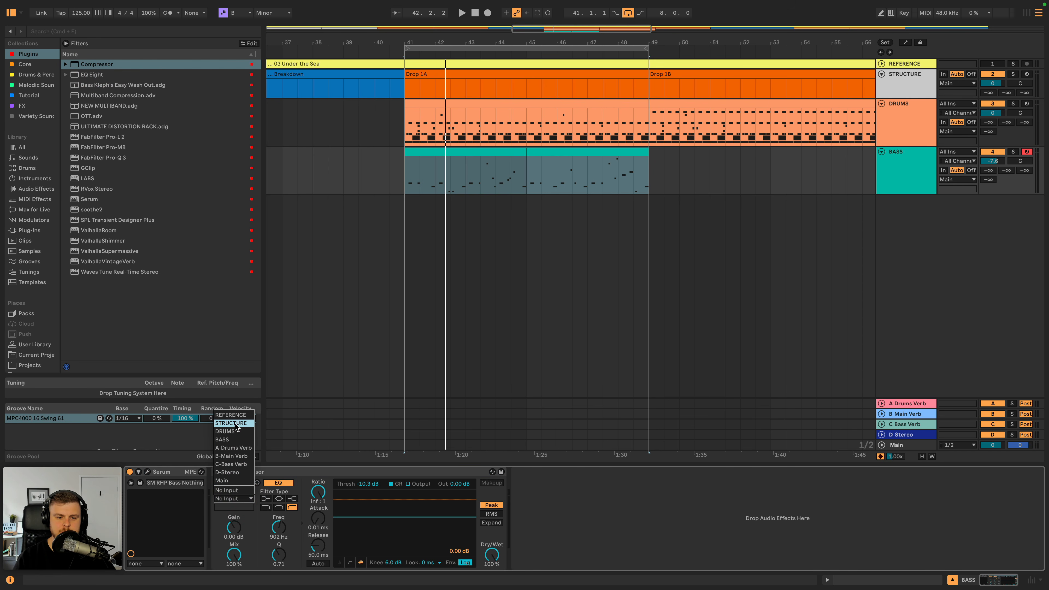
left_click(230, 431)
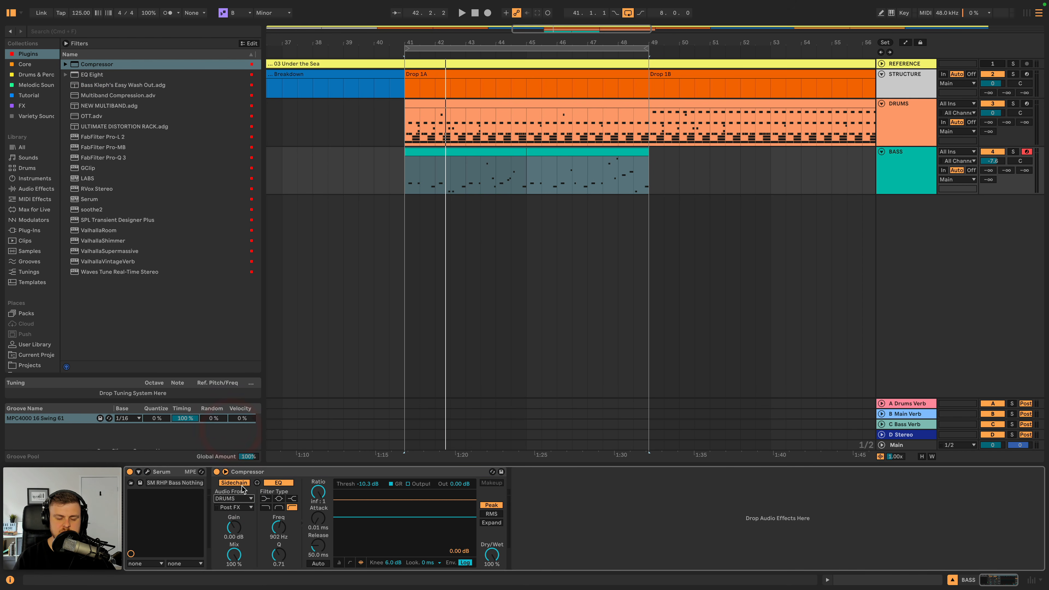
- Set the bass Compressor's sidechain tap point to the drum rack's TA 9DH KICK ONESHOT DEEP, Post Mixer
left_click(248, 508)
left_click(247, 508)
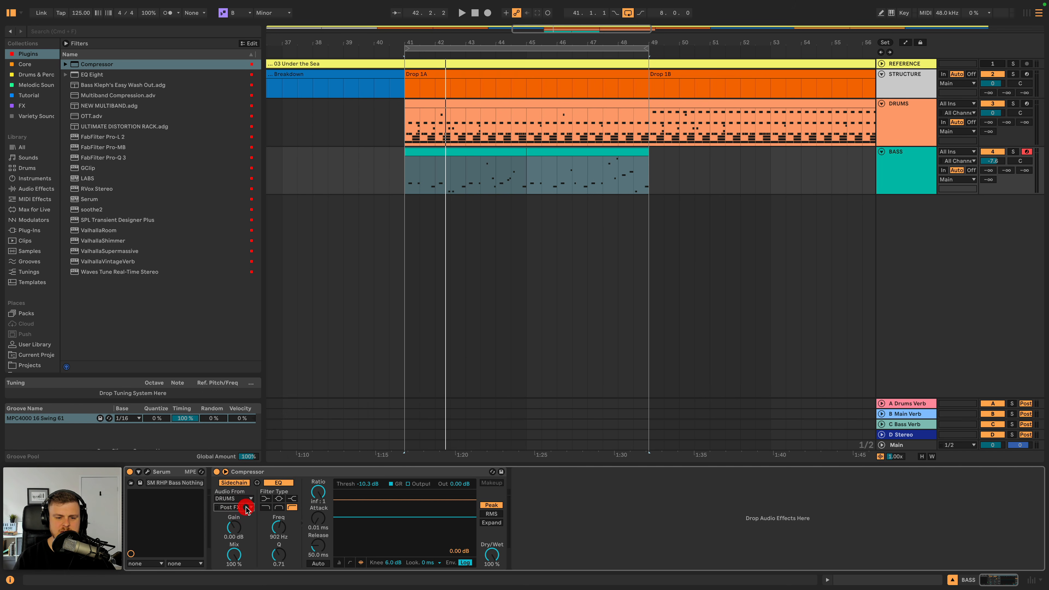
left_click(245, 505)
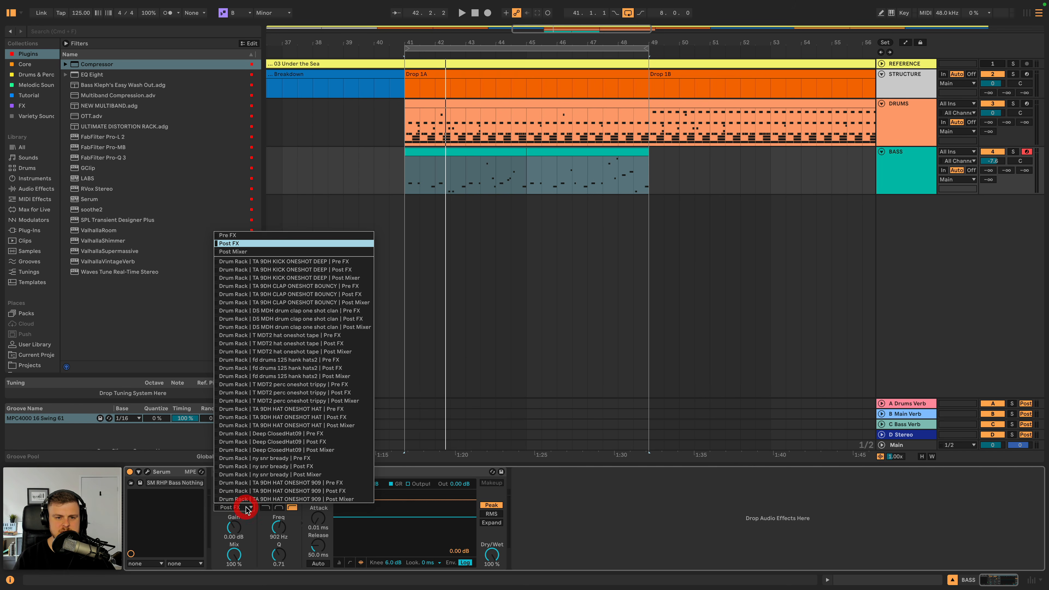
left_click(264, 278)
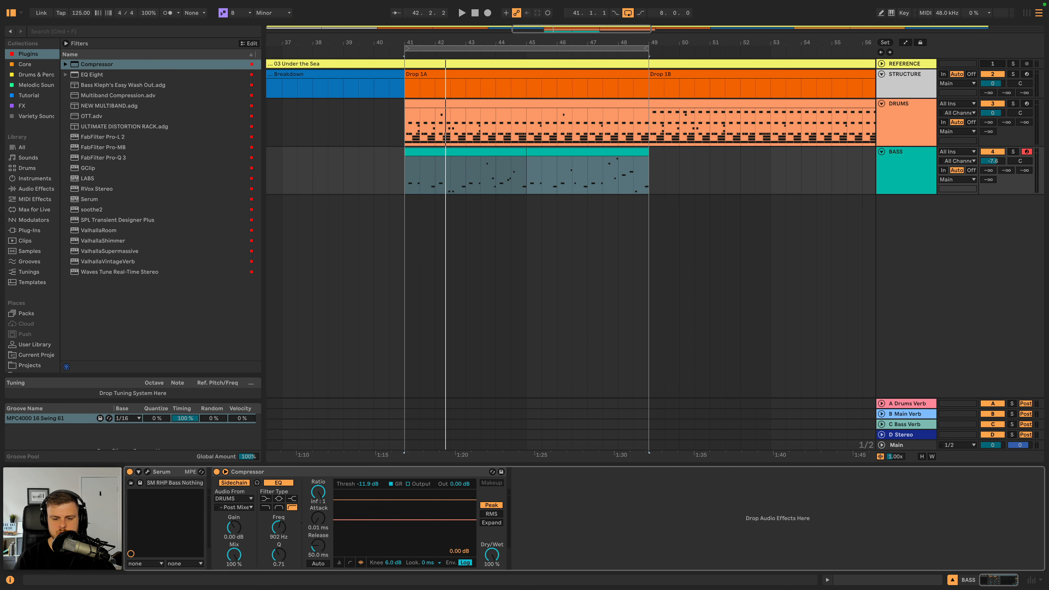
- Lower the Compressor's threshold to -25.5 dB and raise its sidechain gain to 12.3 dB during playback
key("space")
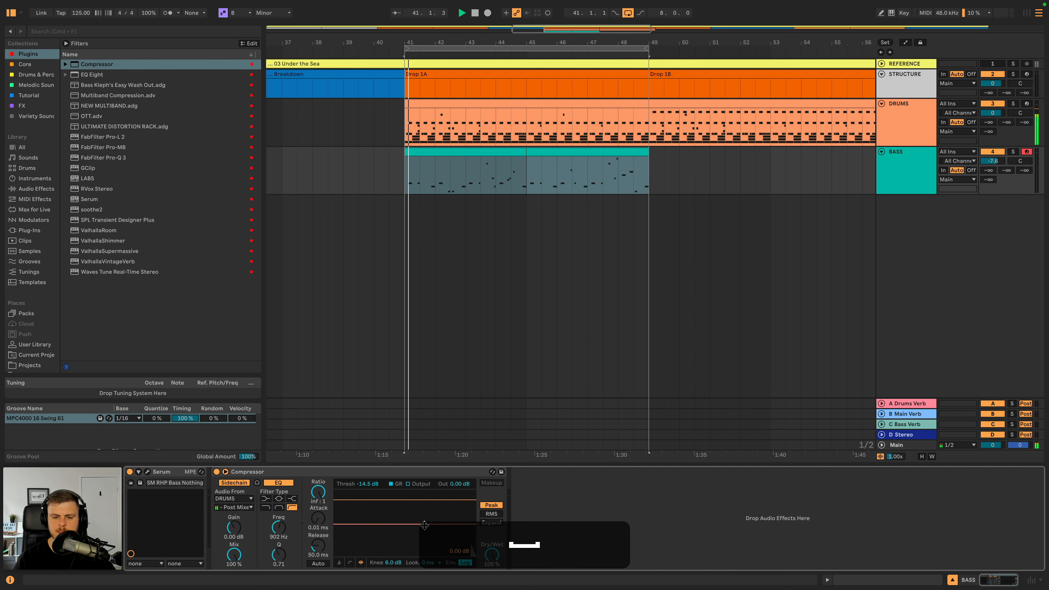
left_click_drag(422, 524, 351, 549)
key("space")
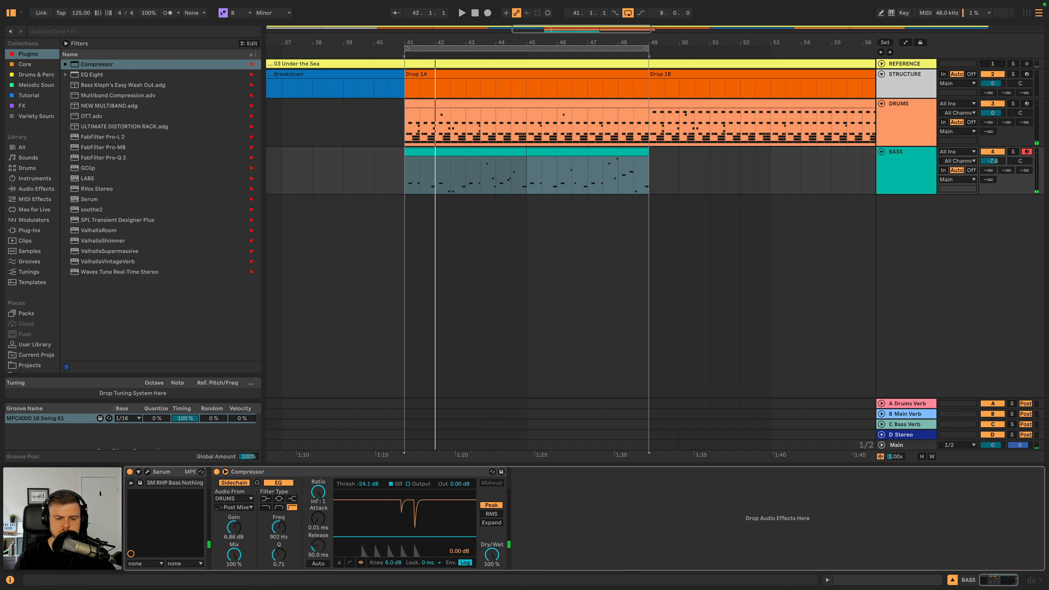
key("space")
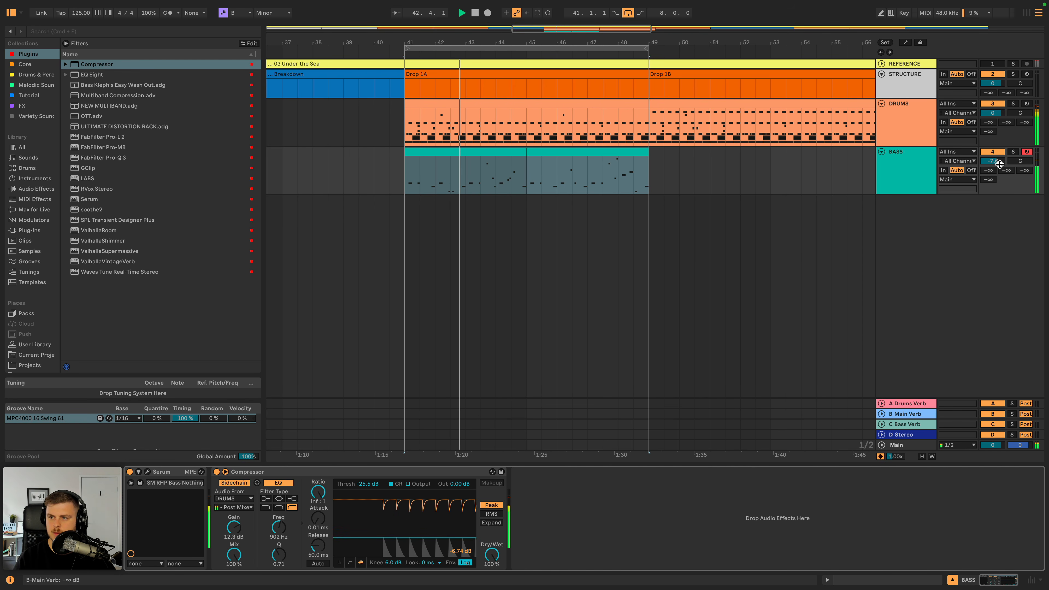
- Set the Compressor's attack to 0.24 ms and release to 73.9 ms with the bass soloed, and play the result unsoloed
left_click(1013, 152)
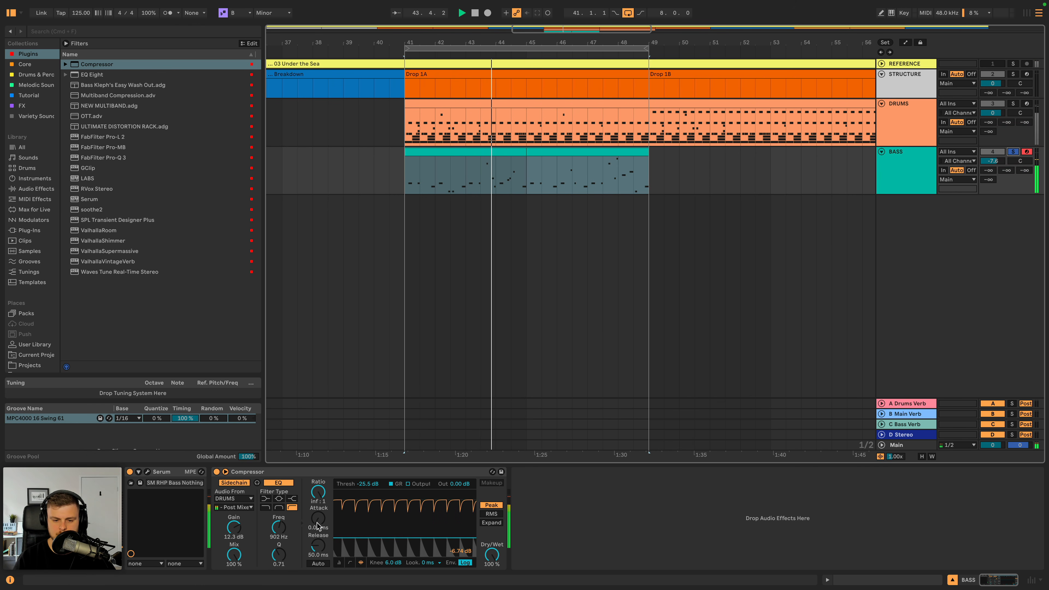
left_click_drag(318, 526, 317, 523)
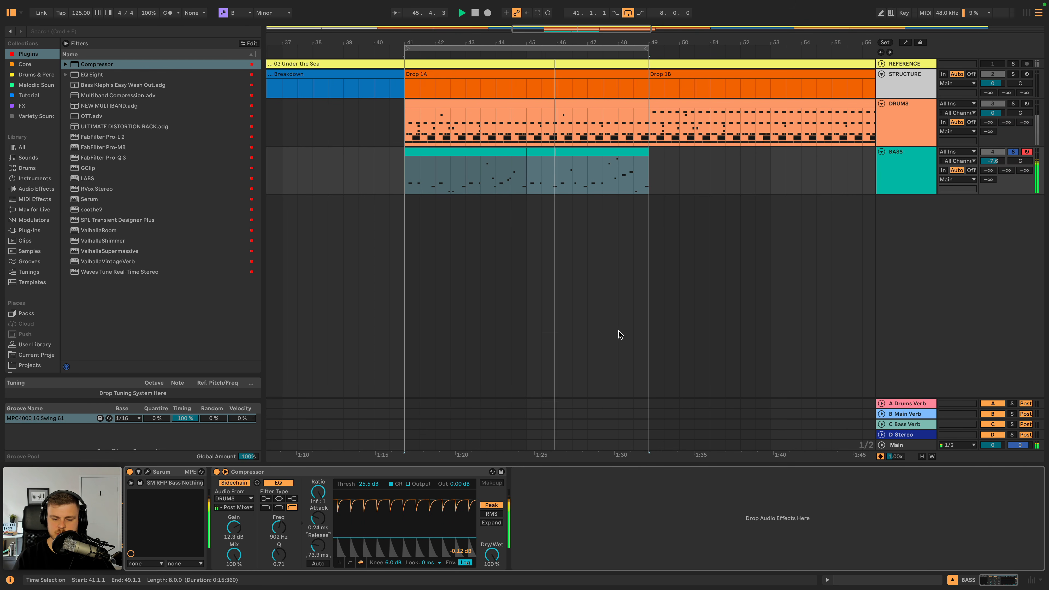
left_click(1013, 152)
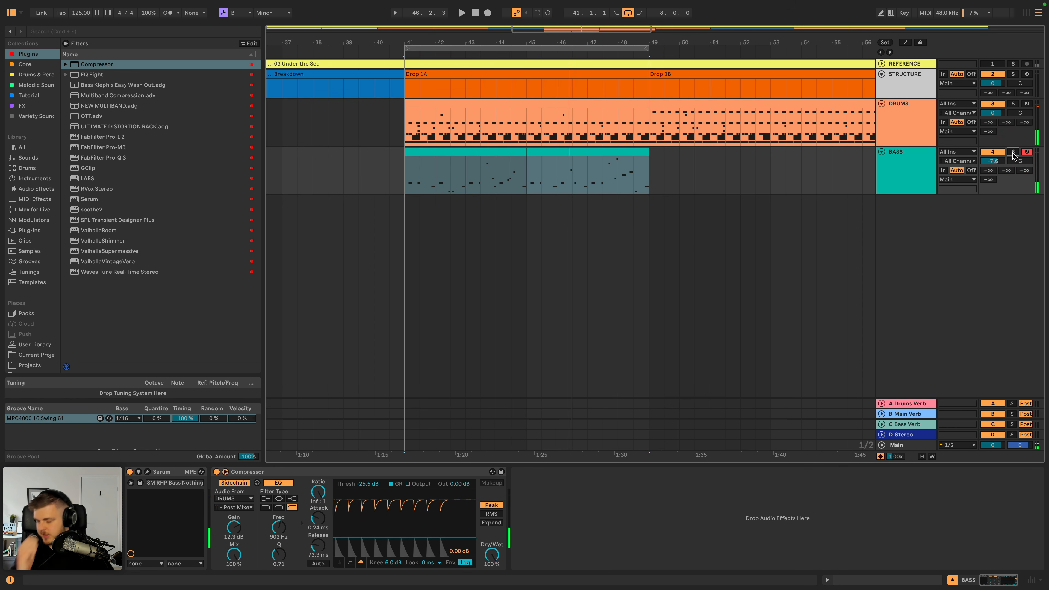
key("space")
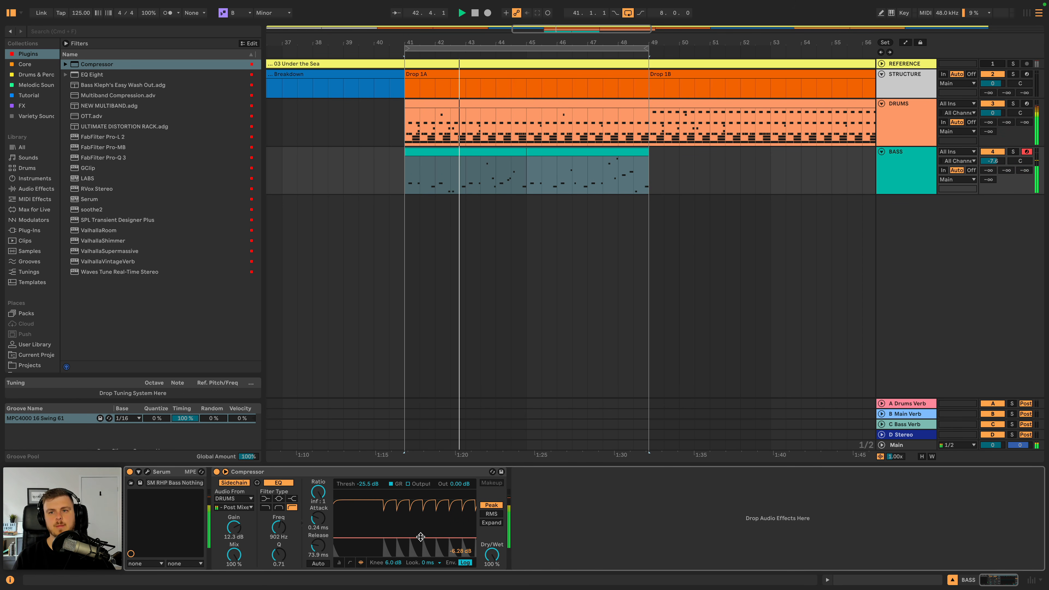
left_click(913, 159)
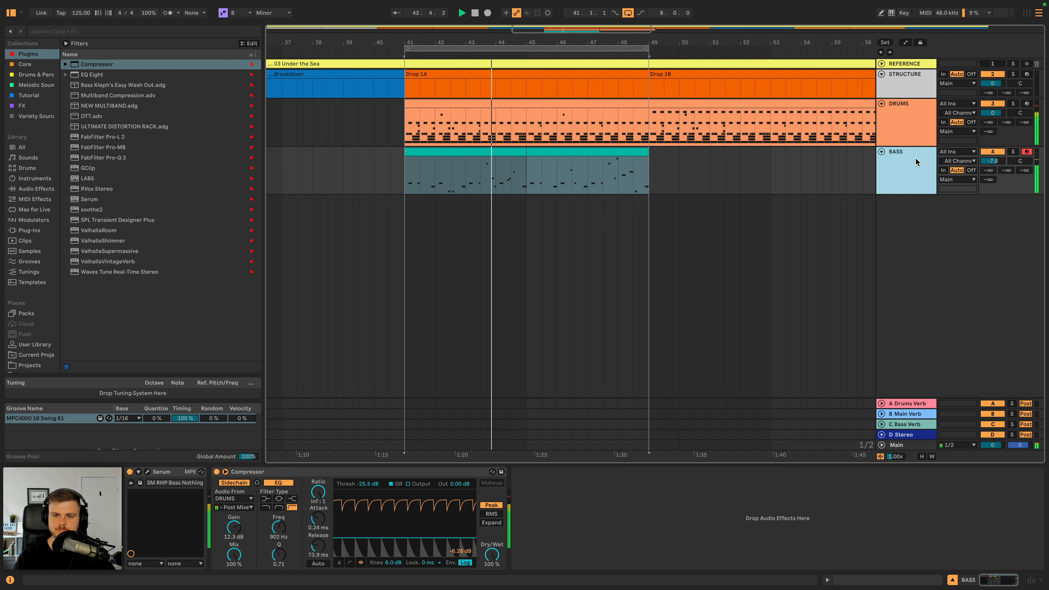
key("space")
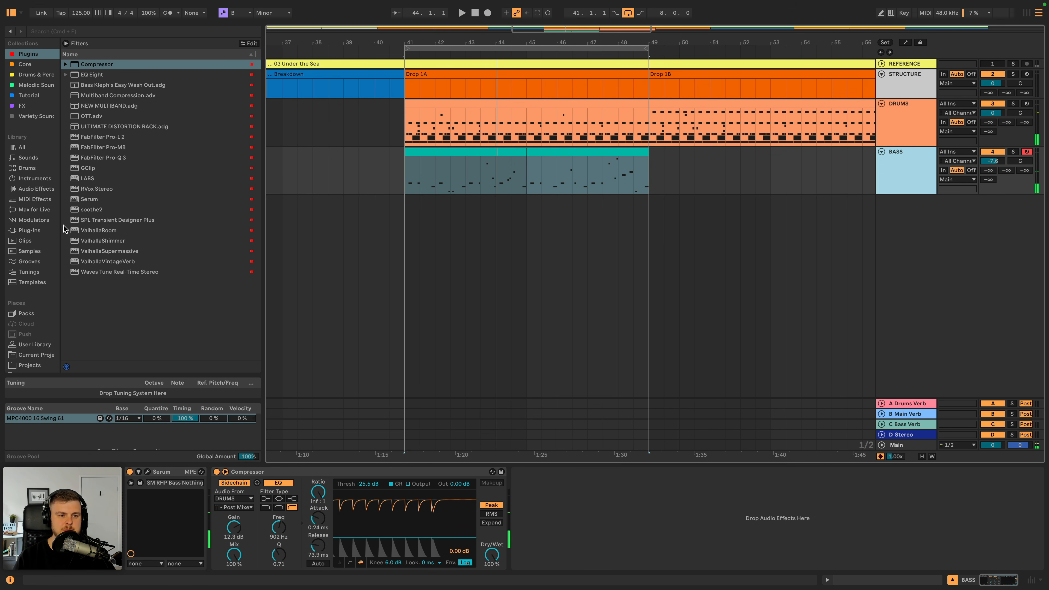
- Insert a Saturator between Serum and the Compressor on the bass track and set its output to -1.14 dB during playback
left_click(35, 189)
scroll(82, 248, "down", 6)
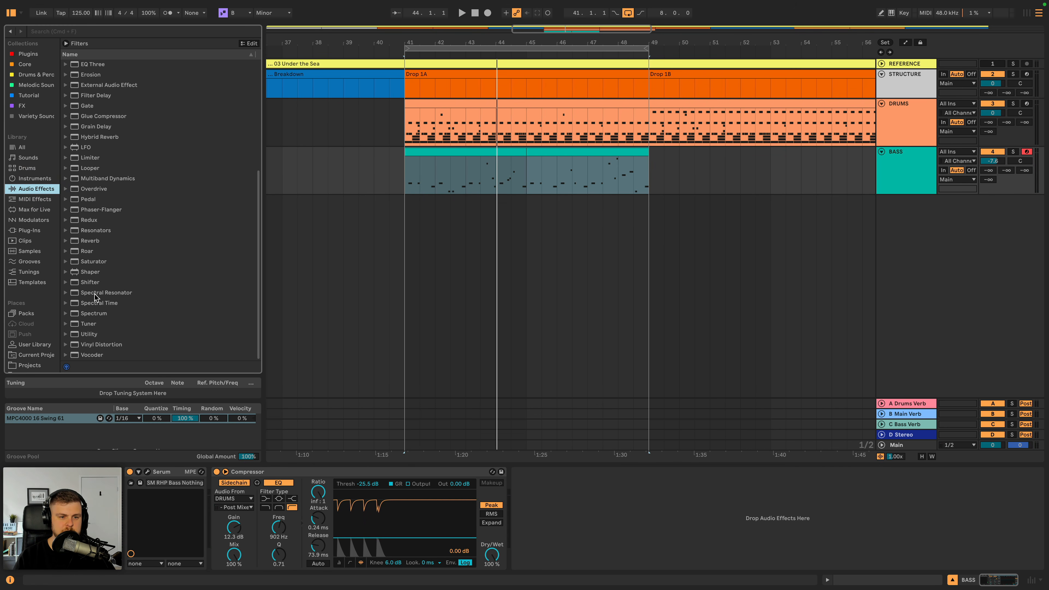
left_click_drag(91, 265, 225, 487)
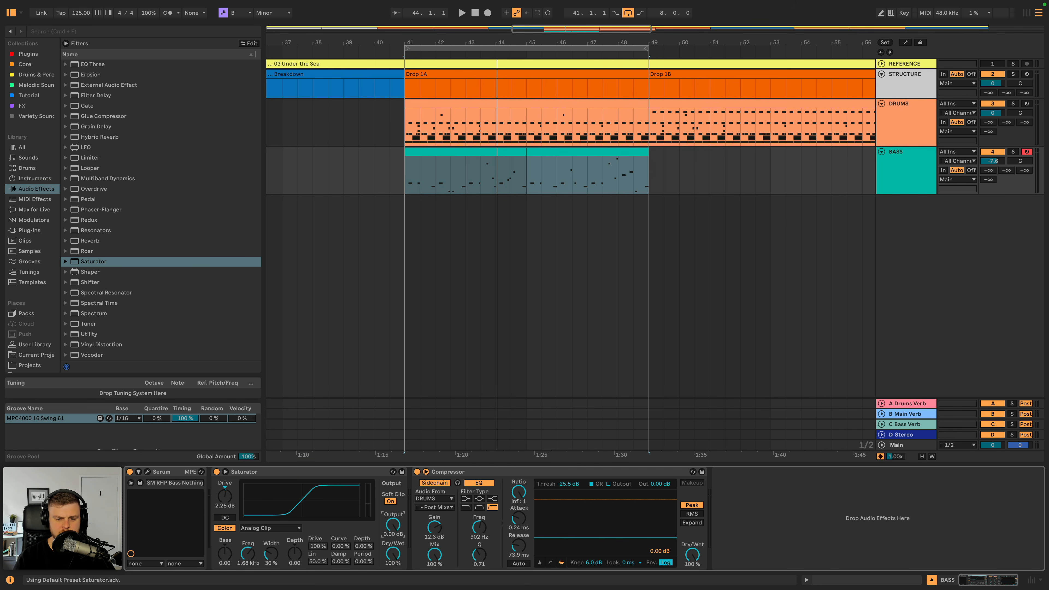
key("space")
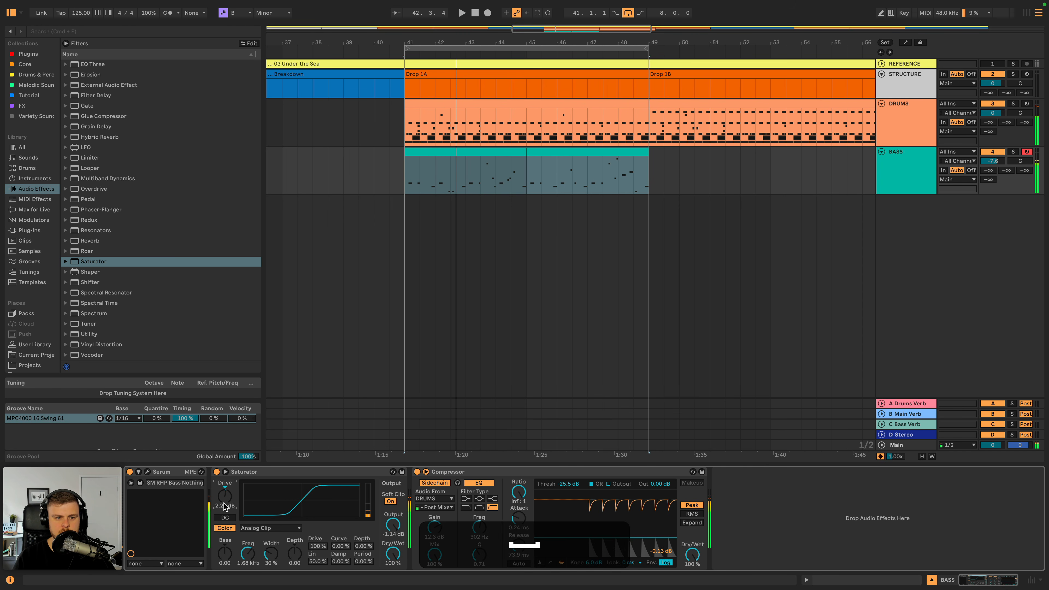
left_click(264, 479)
key("super+d")
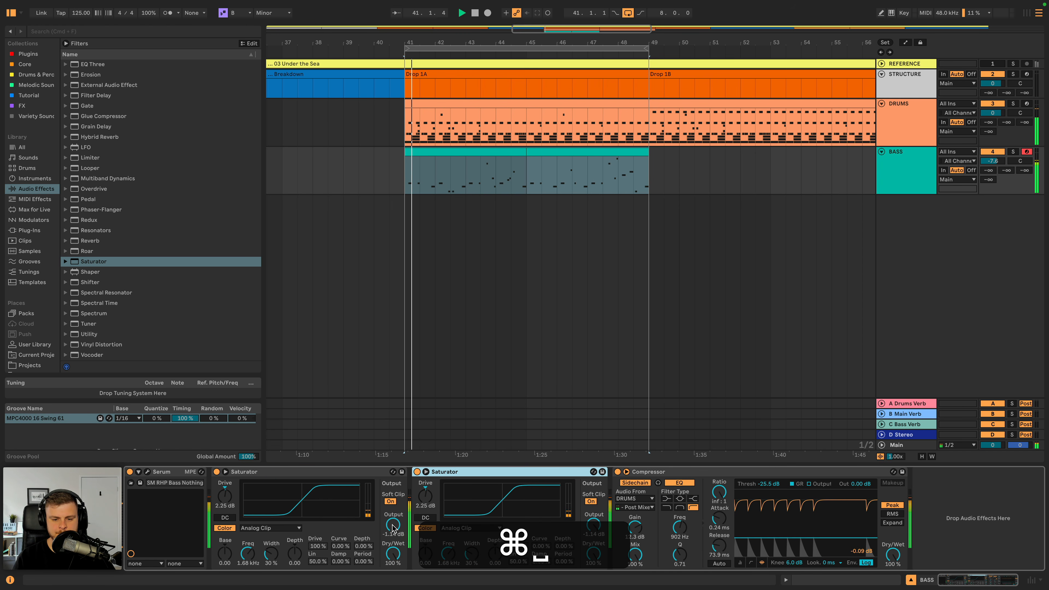
left_click_drag(426, 497, 425, 498)
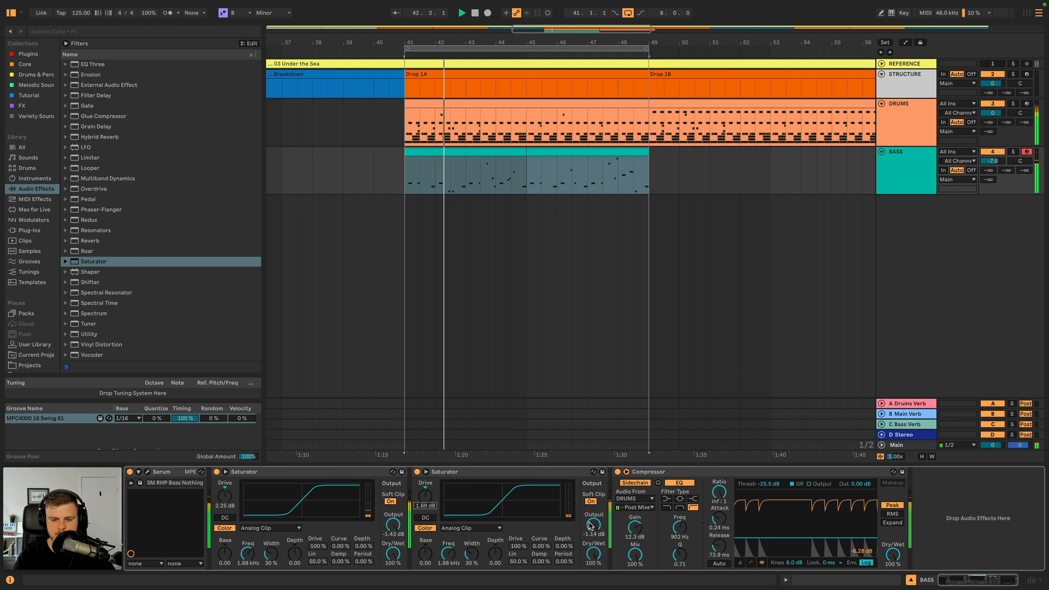
left_click_drag(593, 526, 592, 530)
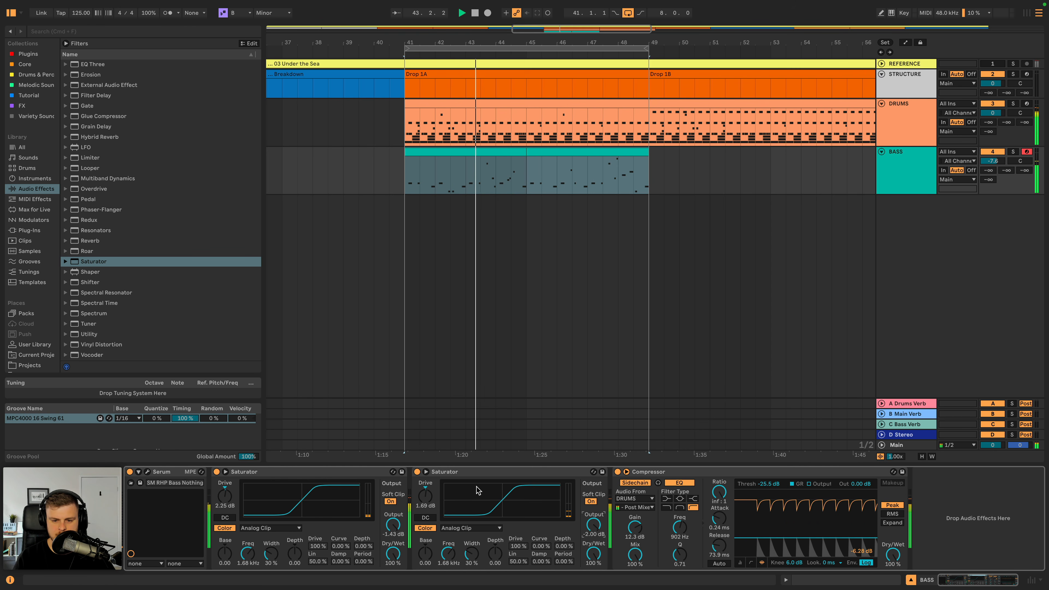
left_click(468, 474)
key("BackSpace")
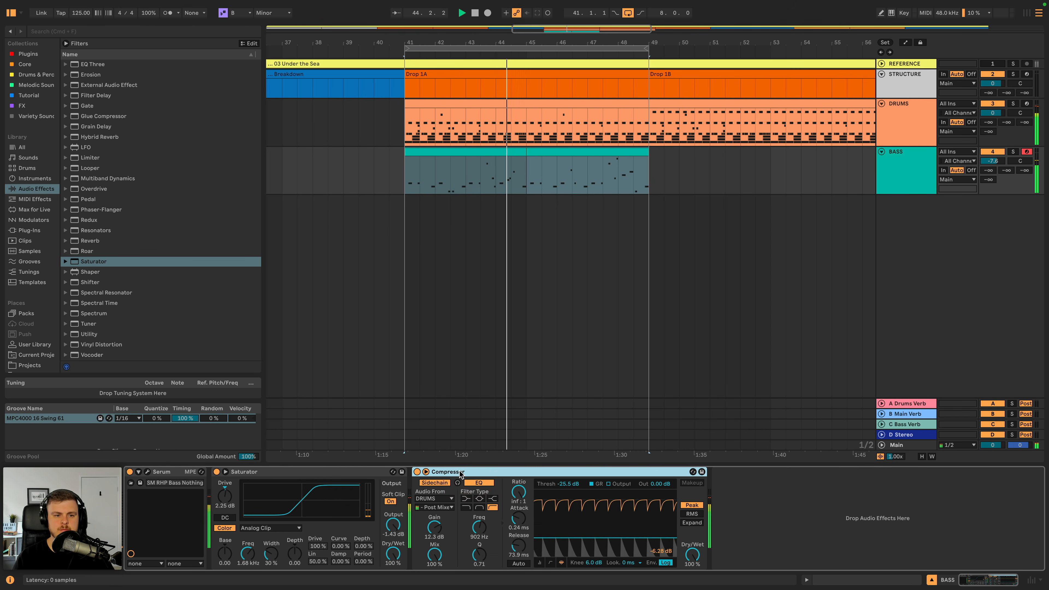
- Set the bass track volume to -7.8 dB during playback of Drop 1A
left_click(907, 173)
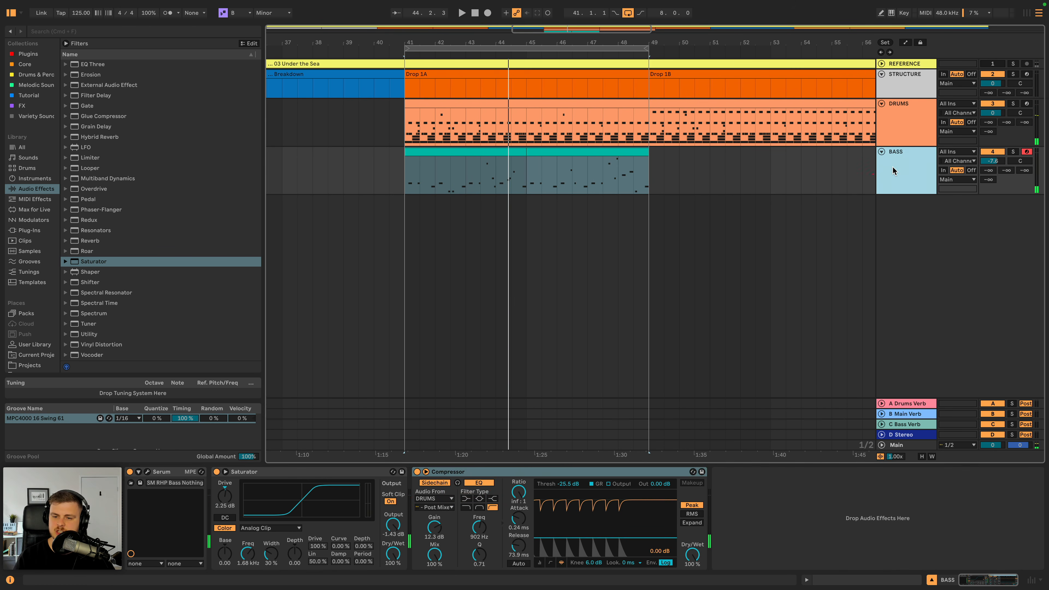
key("space")
left_click_drag(999, 162, 999, 163)
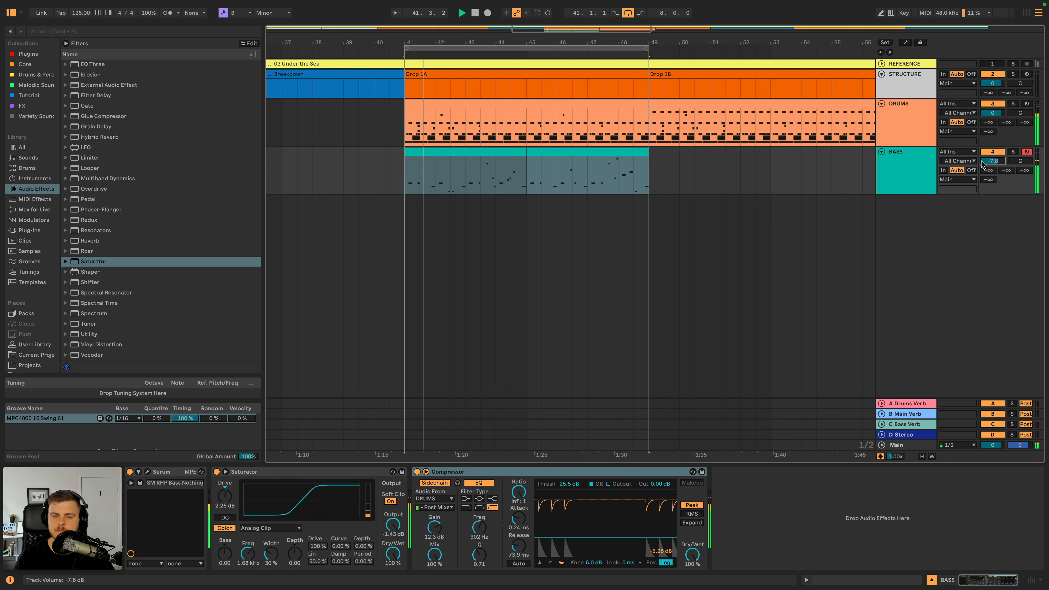
key("space")
- Insert a new MIDI track below the BASS track and select it
left_click(907, 168)
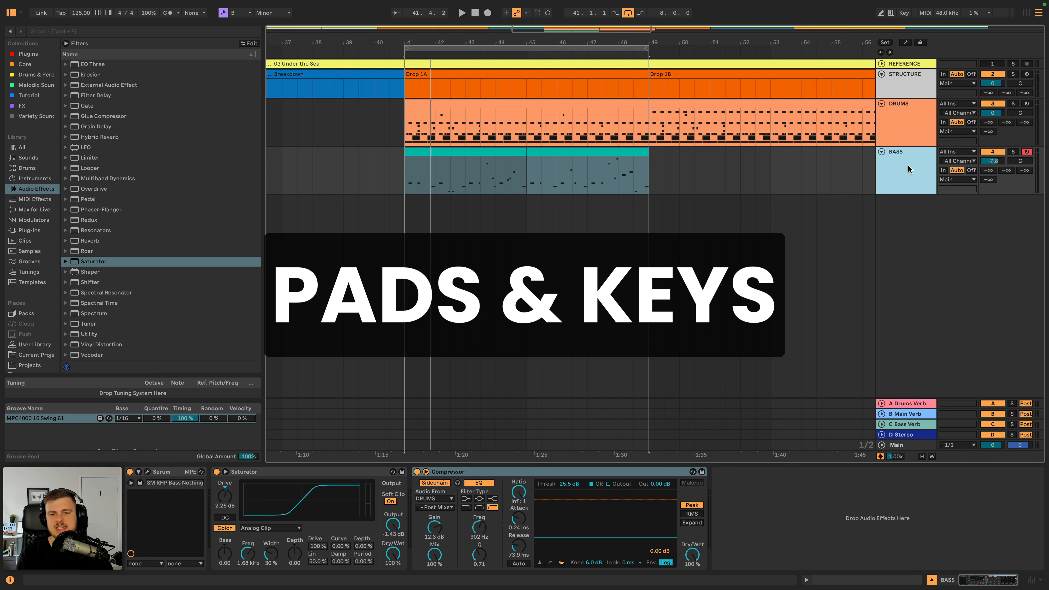
key("shift+super+t")
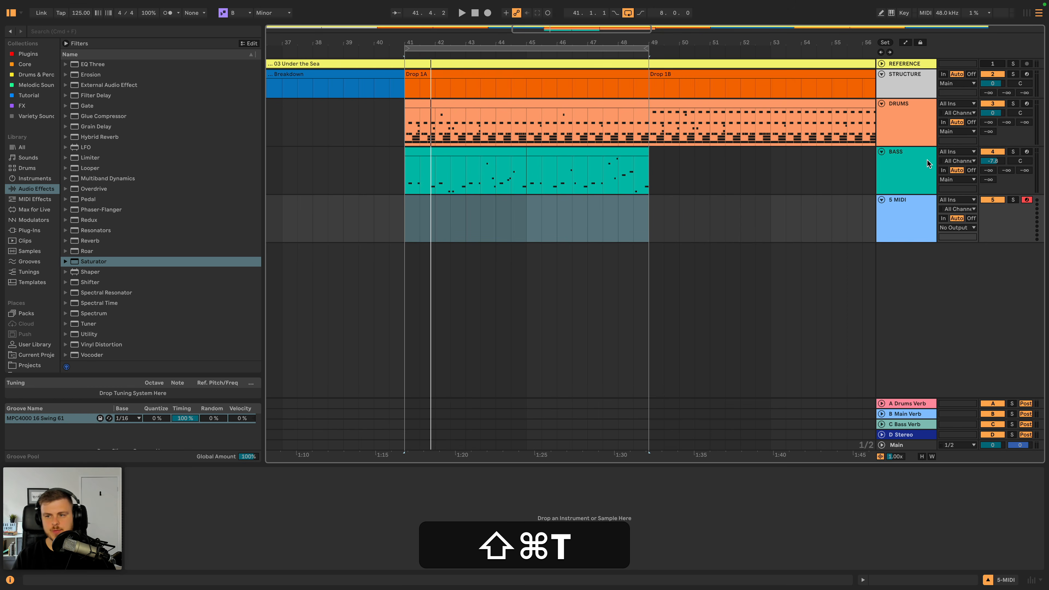
left_click(911, 226)
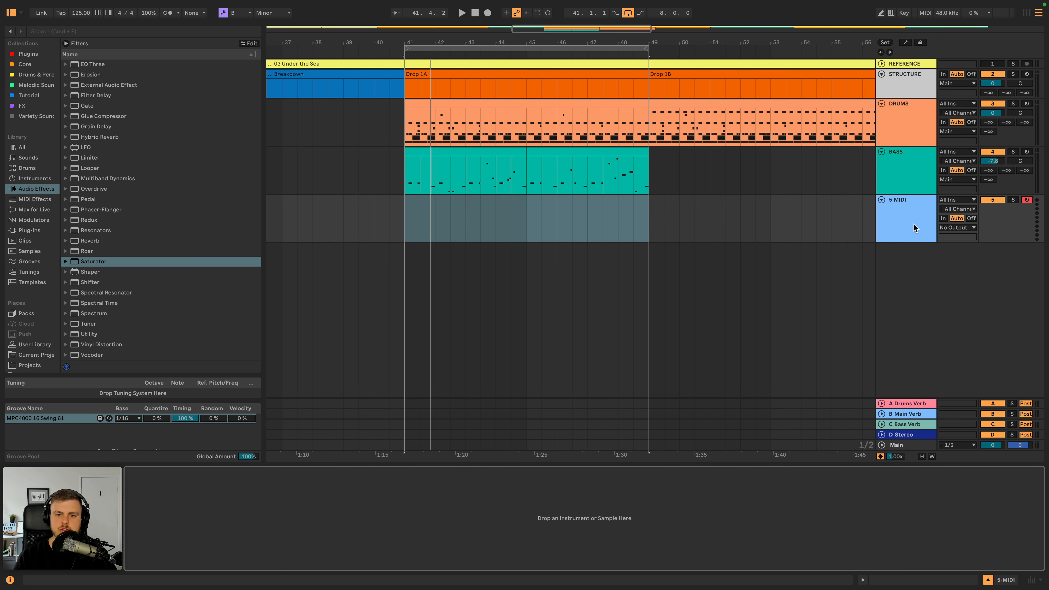
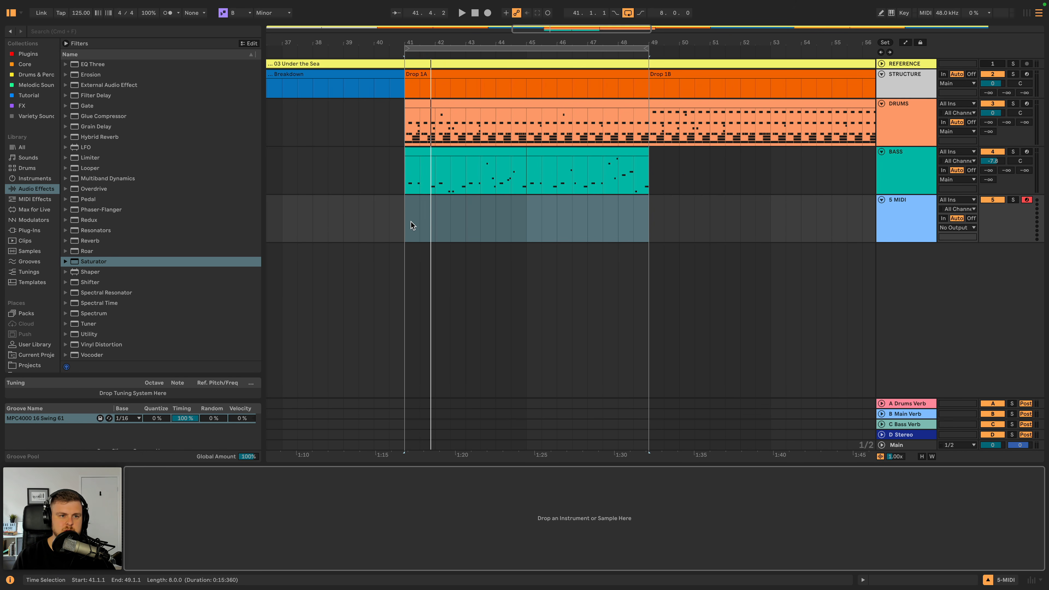
- Show the Piano & Keys presets in the browser's Sounds library
left_click(37, 178)
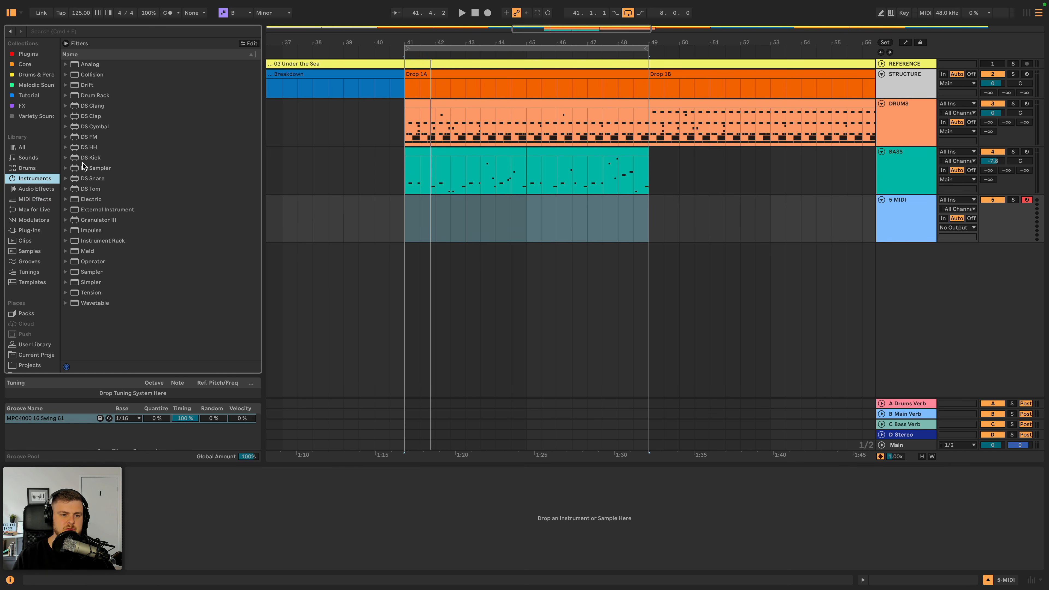
left_click(64, 65)
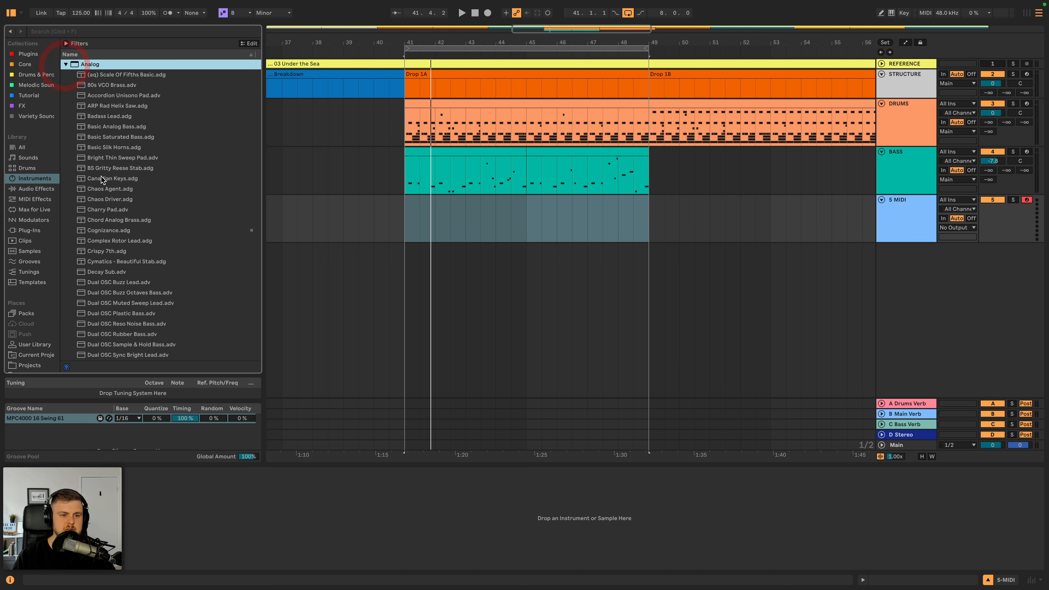
scroll(101, 180, "down", 10)
left_click(39, 158)
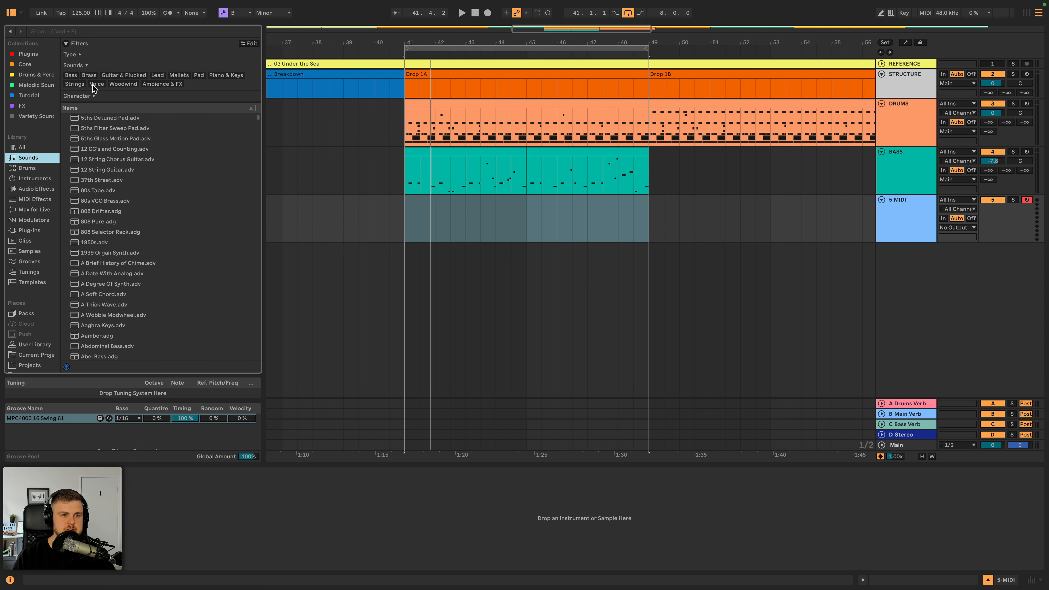
left_click(222, 75)
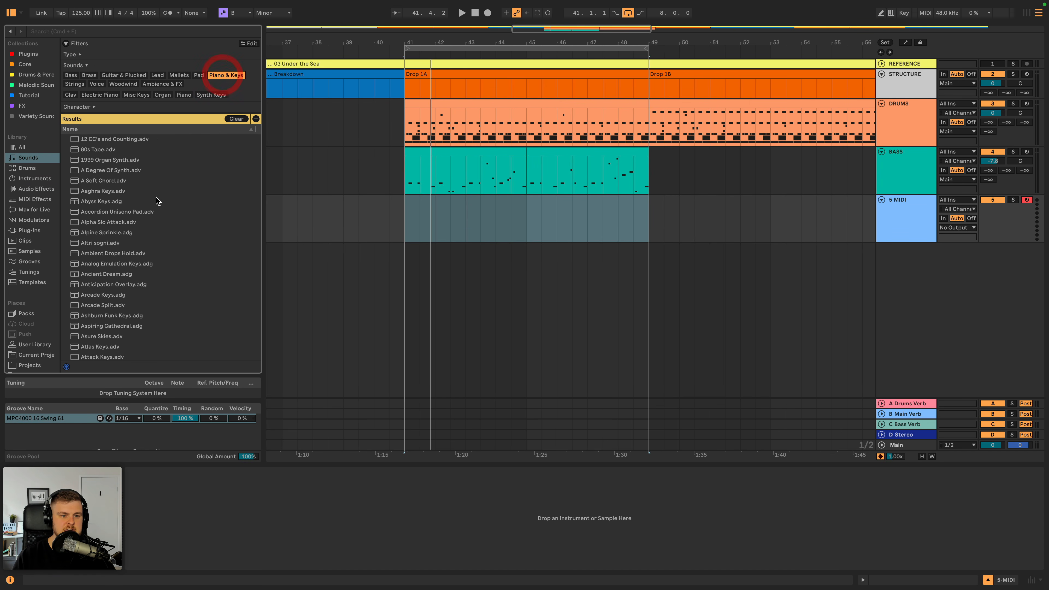
- Audition several Piano & Keys presets and load Chord Soft Keys.adv onto the new MIDI track
left_click(114, 233)
scroll(114, 234, "down", 3)
left_click(114, 233)
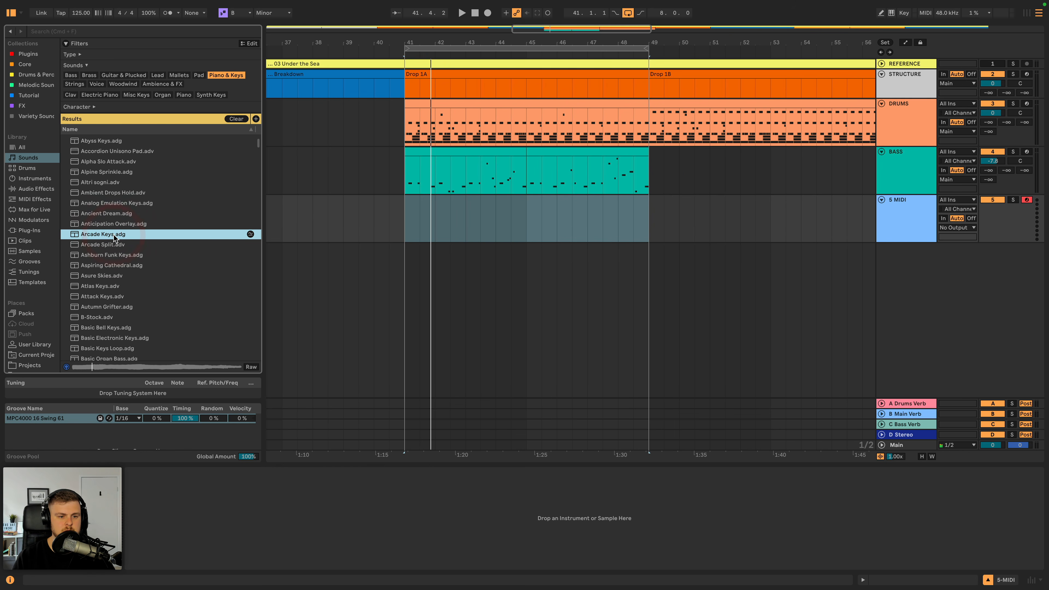
scroll(118, 225, "down", 2)
scroll(118, 223, "down", 5)
left_click(118, 222)
left_click(109, 252)
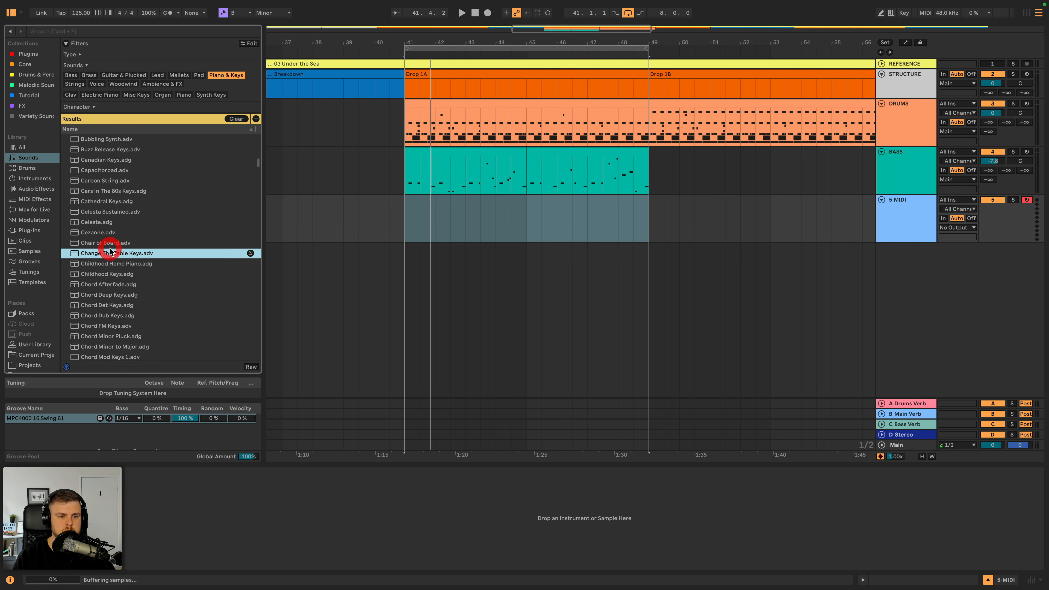
left_click(109, 243)
scroll(109, 244, "down", 5)
left_click(110, 243)
left_click(110, 246)
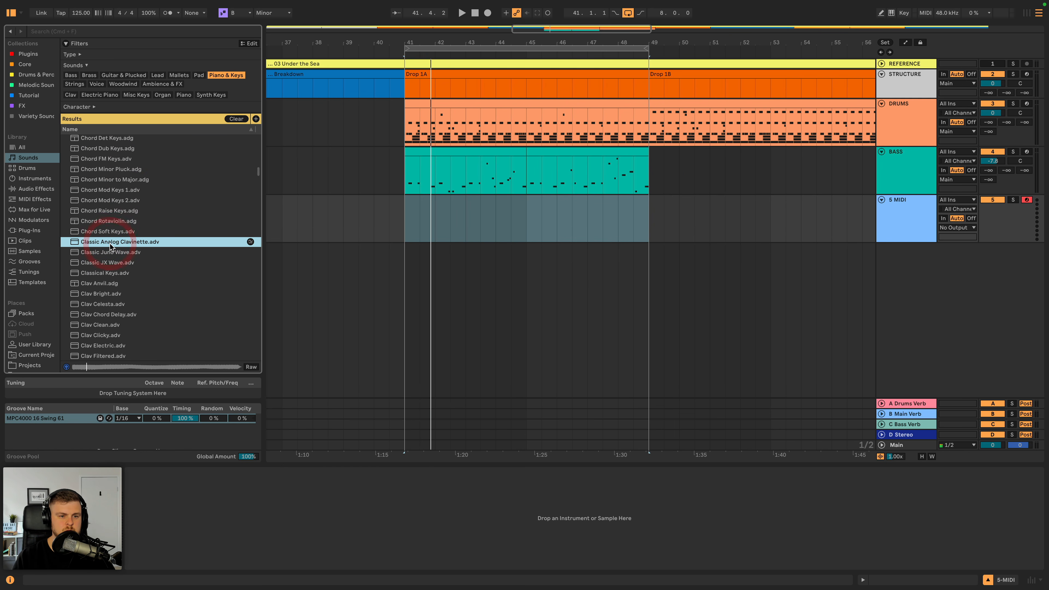
key("Up")
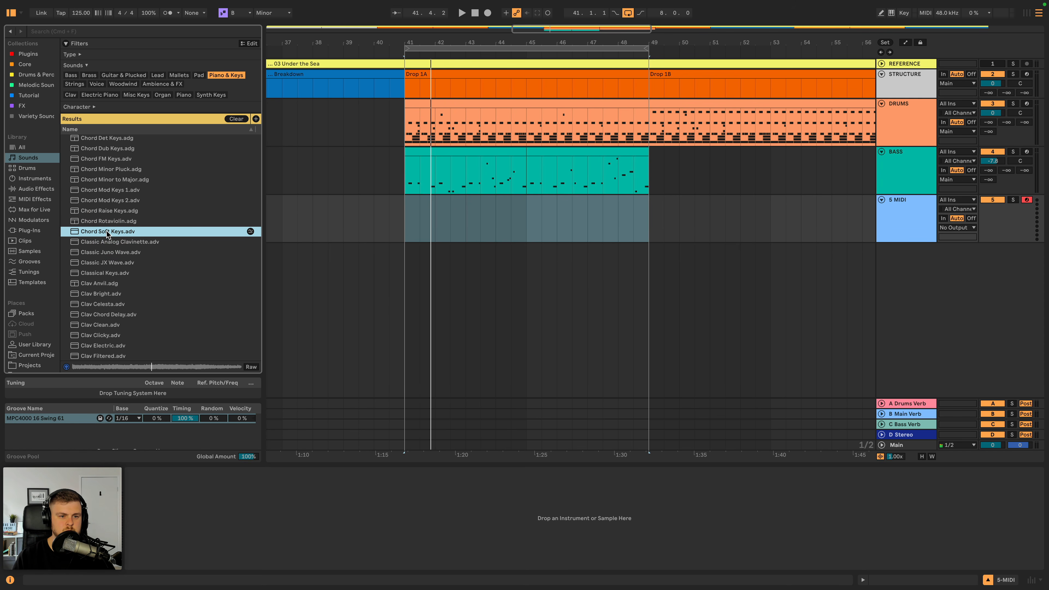
left_click_drag(108, 234, 913, 221)
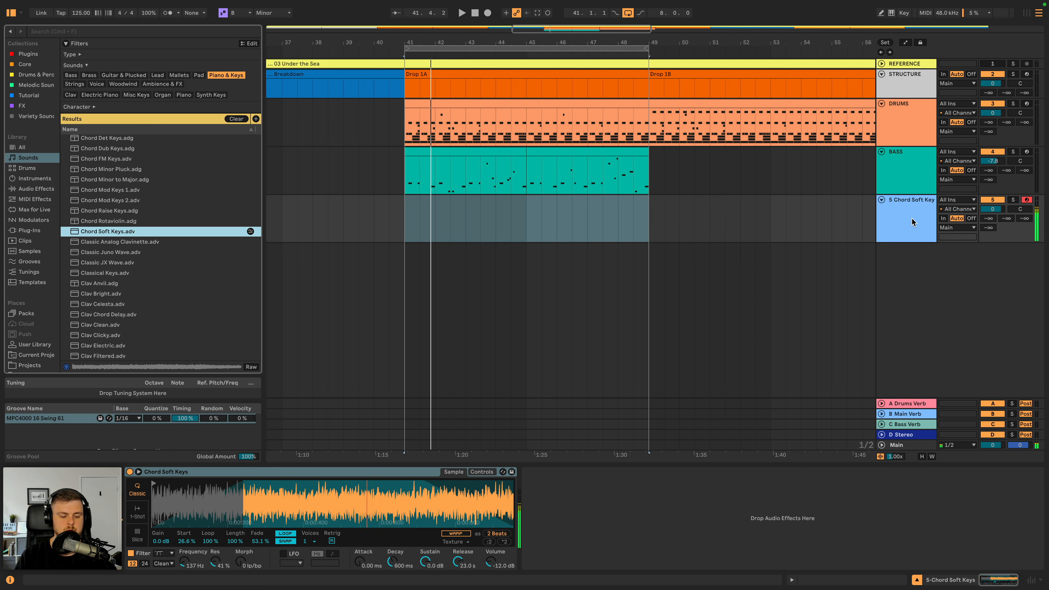
- Play Drop 1A, add EQ Eight after Chord Soft Keys and set its low cut to 129 Hz
left_click(402, 215)
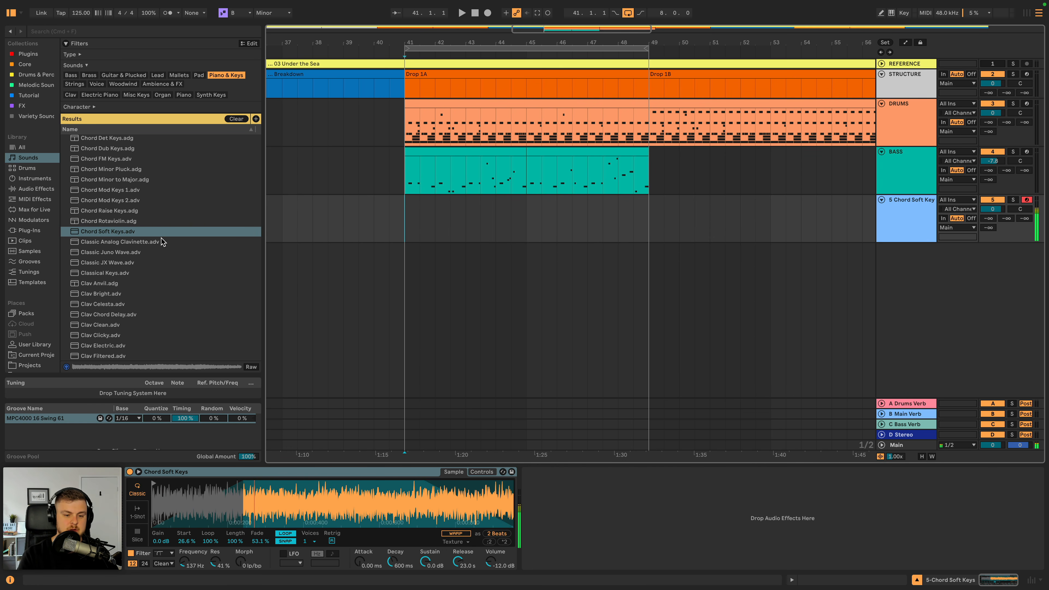
key("space")
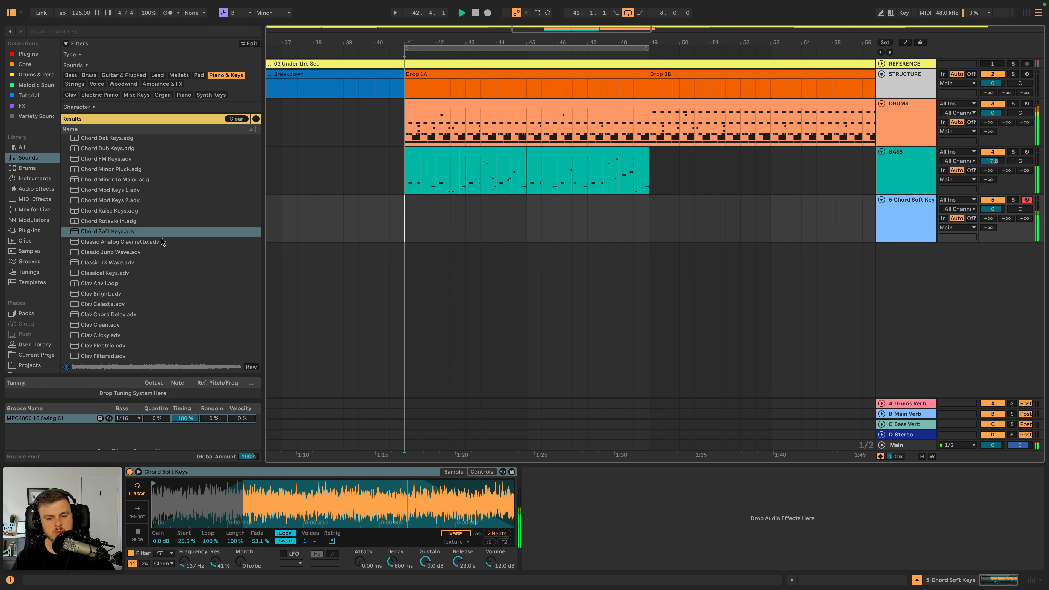
left_click(44, 189)
double_click(91, 231)
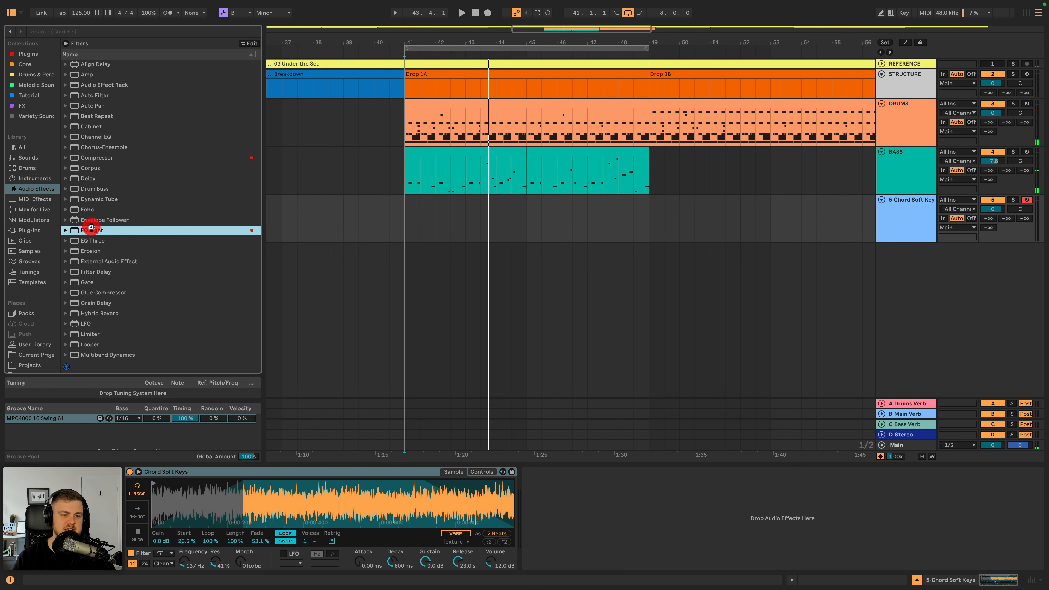
left_click_drag(613, 524, 616, 523)
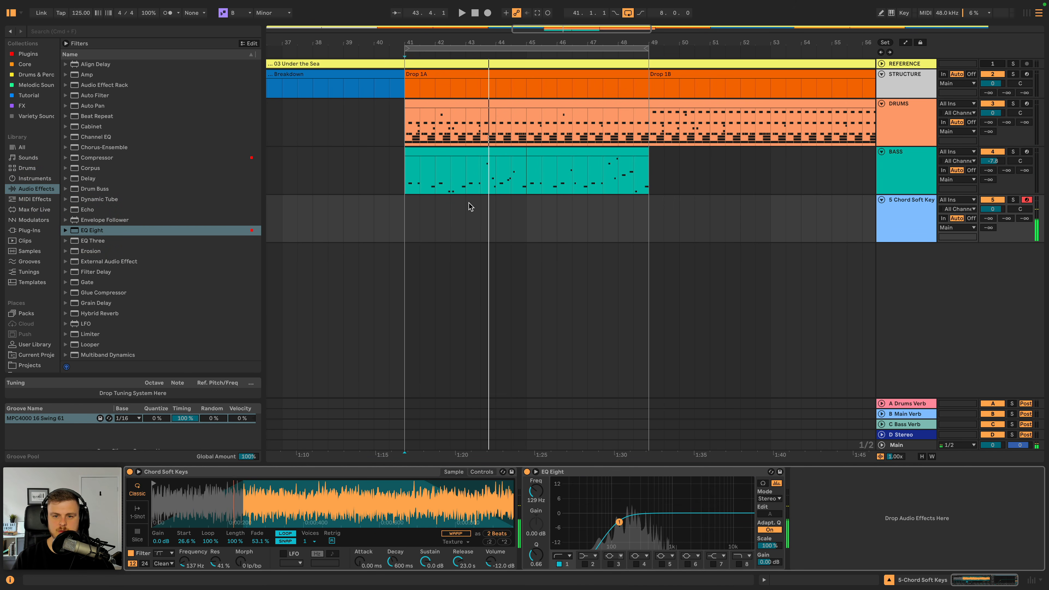
- Insert a one-bar MIDI clip at bar 41 on the Chord Soft Keys track and apply the MPC4000 16 Swing 61 groove
left_click(406, 206)
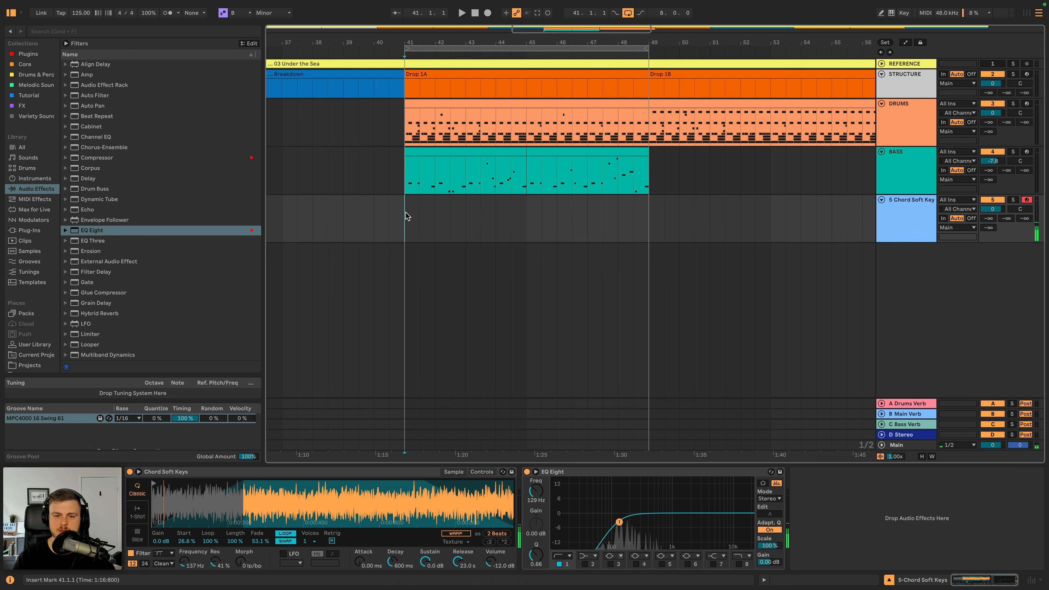
left_click_drag(406, 212, 646, 215)
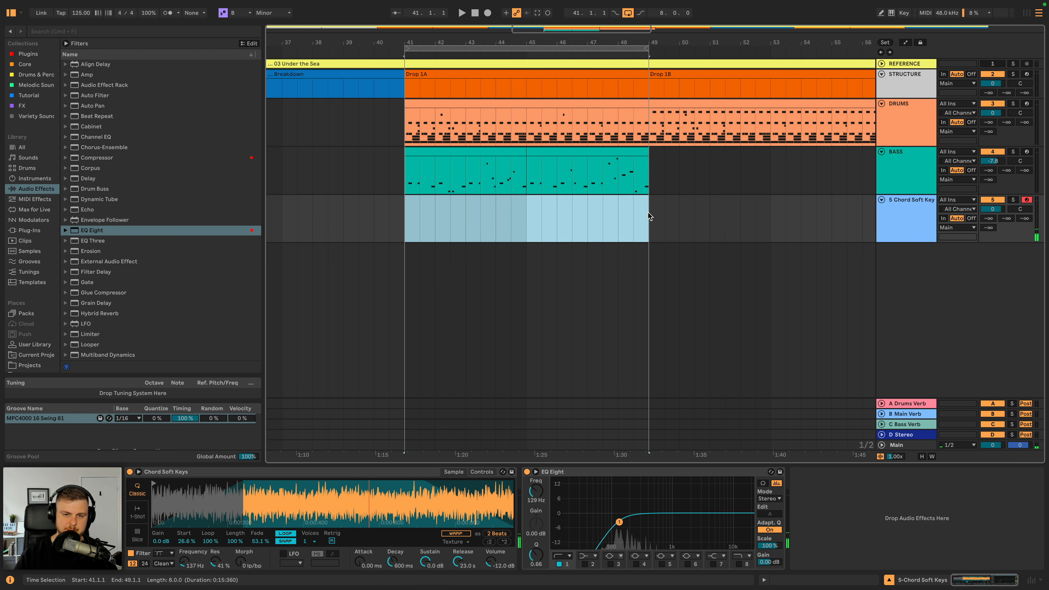
left_click(400, 224)
key("space")
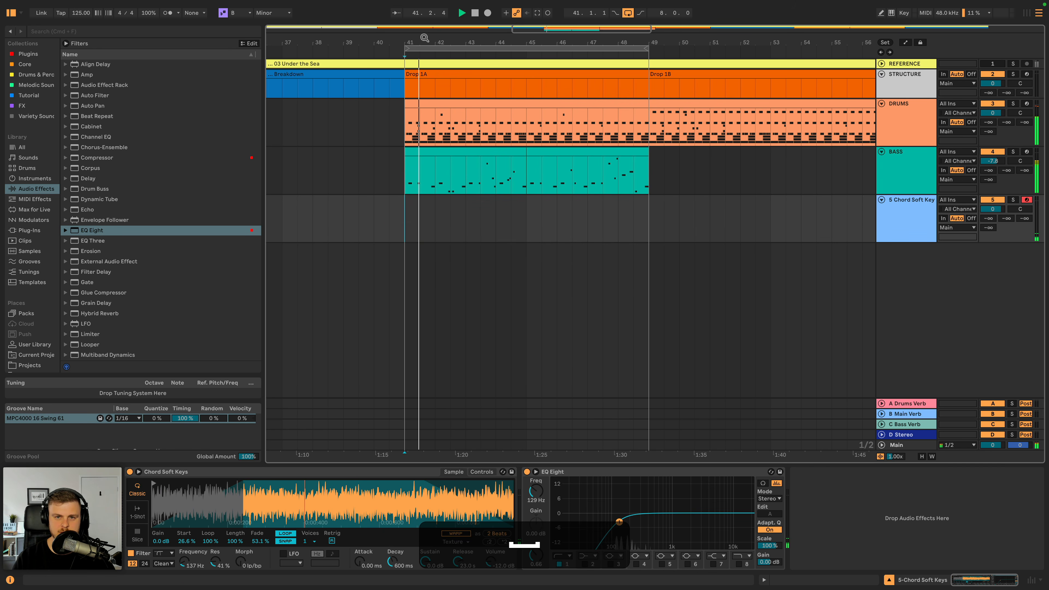
key("plus")
left_click_drag(388, 213, 442, 211)
key("super+shift+m")
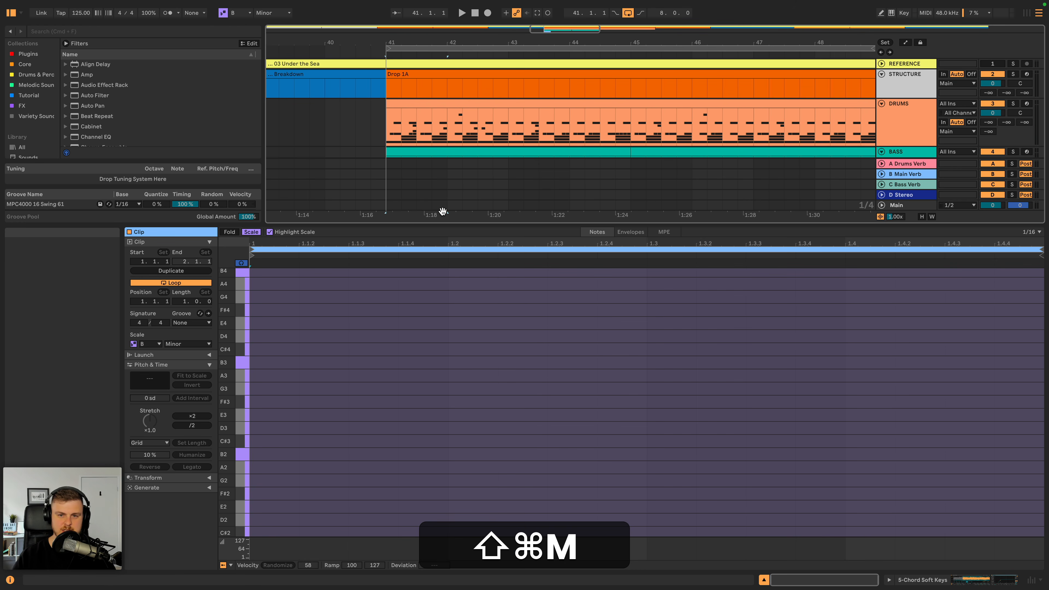
right_click(374, 348)
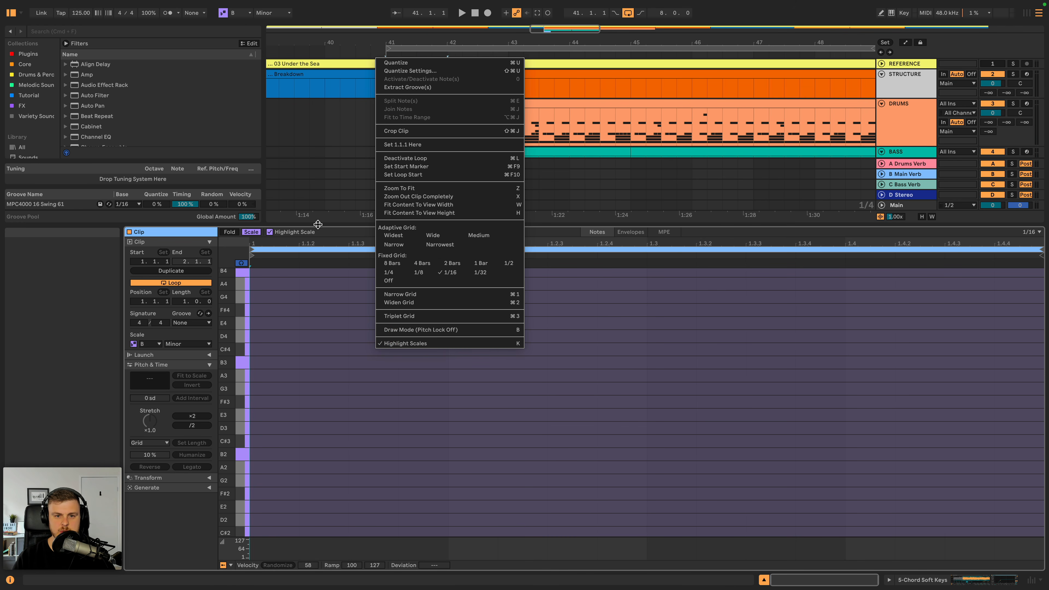
left_click_drag(68, 201, 412, 119)
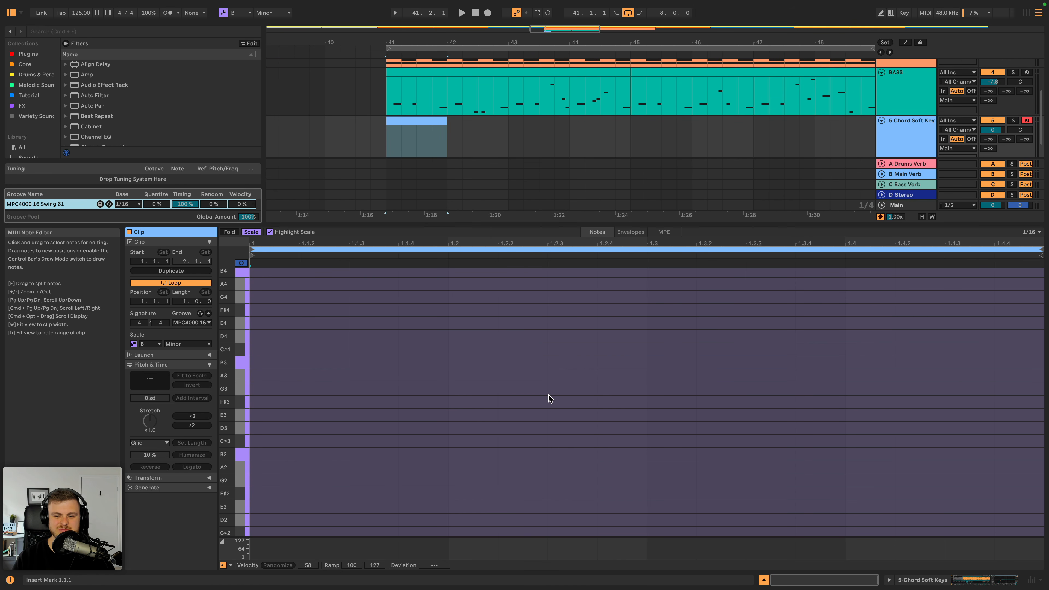
- Add a sixteenth-length B note at 1.3.1 in the clip and transpose it two octaves down to B1
key("space")
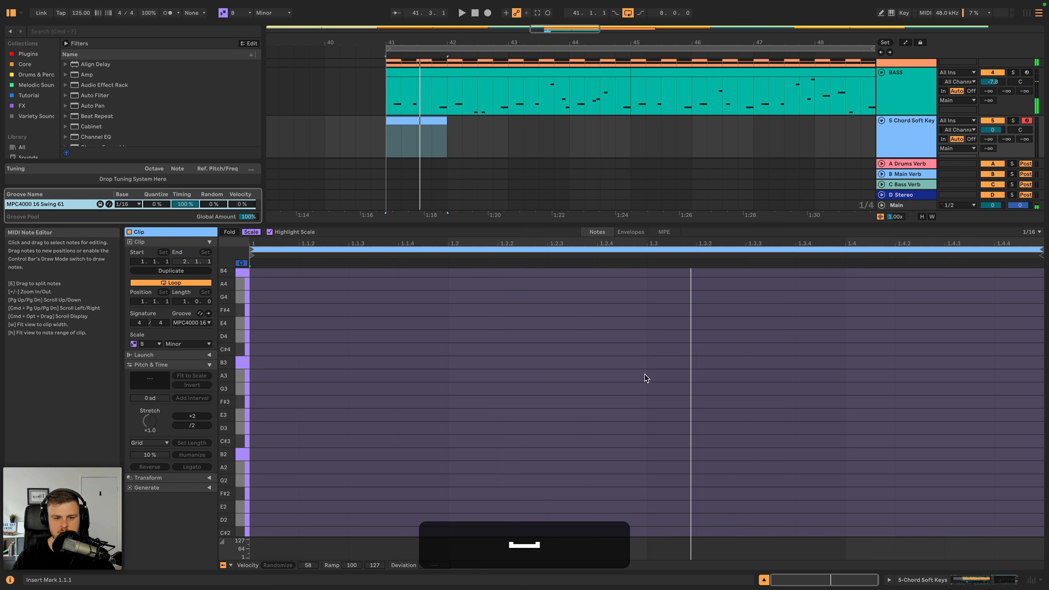
double_click(658, 362)
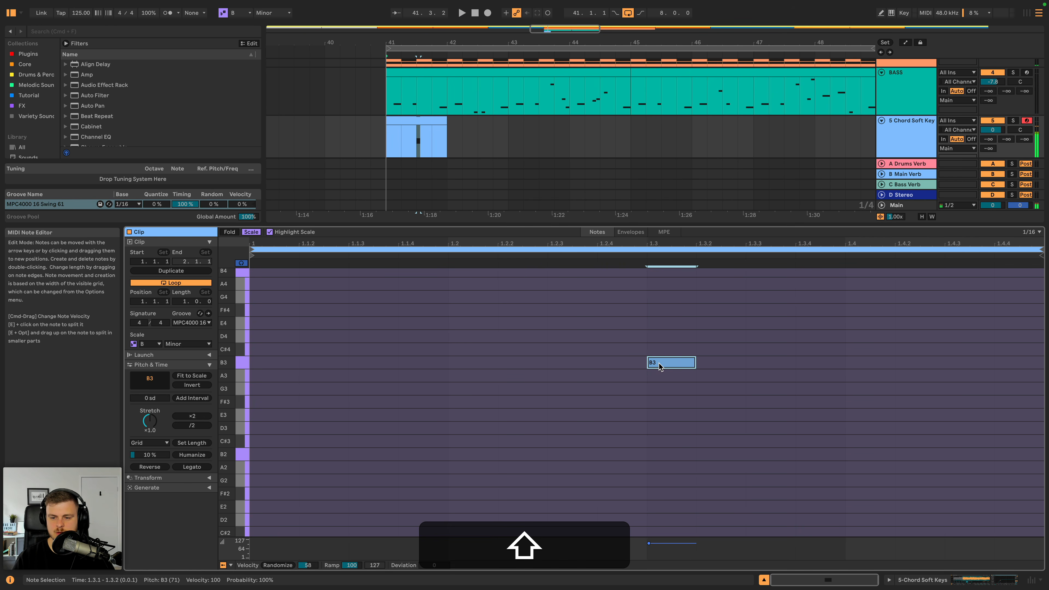
key("shift+Down")
key("shift+Down")
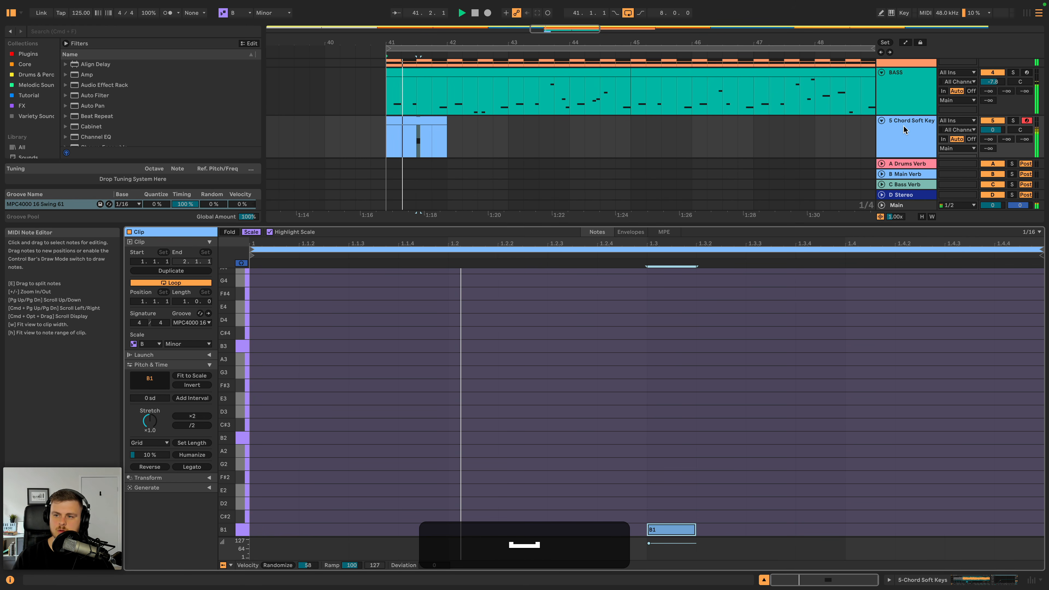
- Set the Chord Soft Keys filter frequency to 59.3 Hz while auditioning Drop 1A
left_click(925, 129)
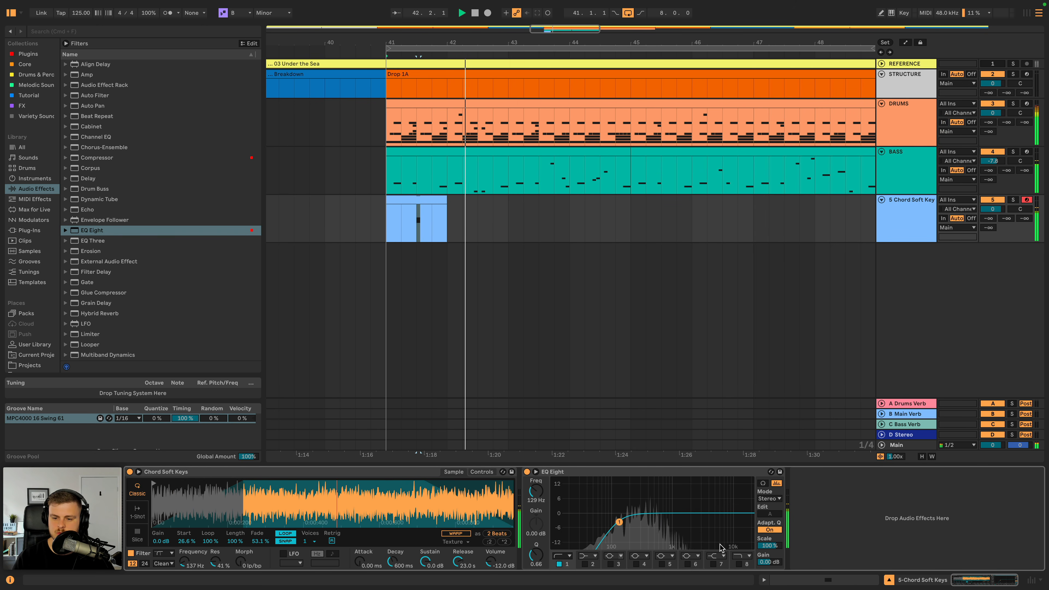
key("space")
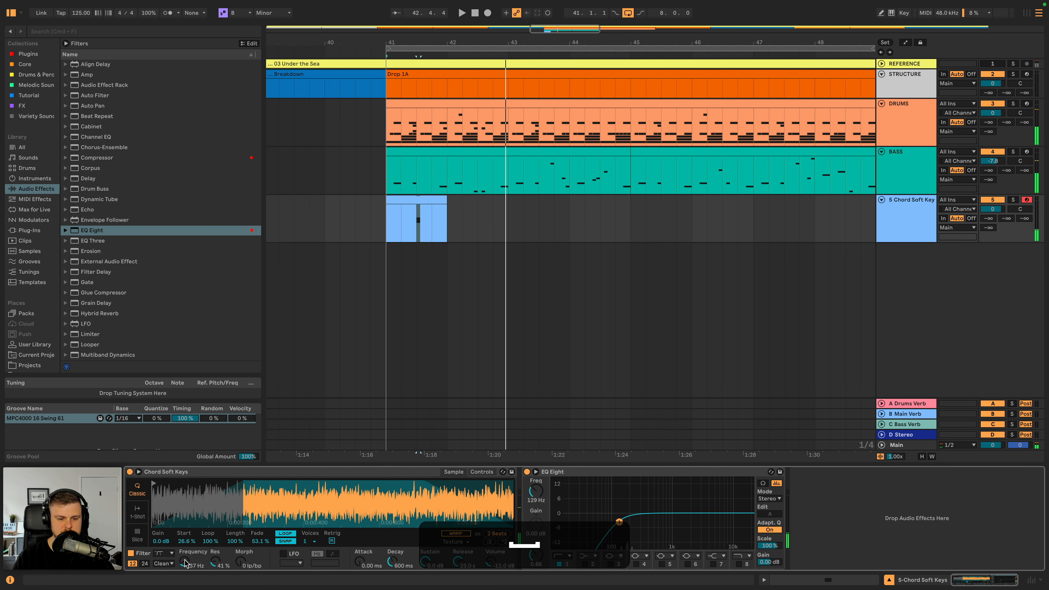
key("space")
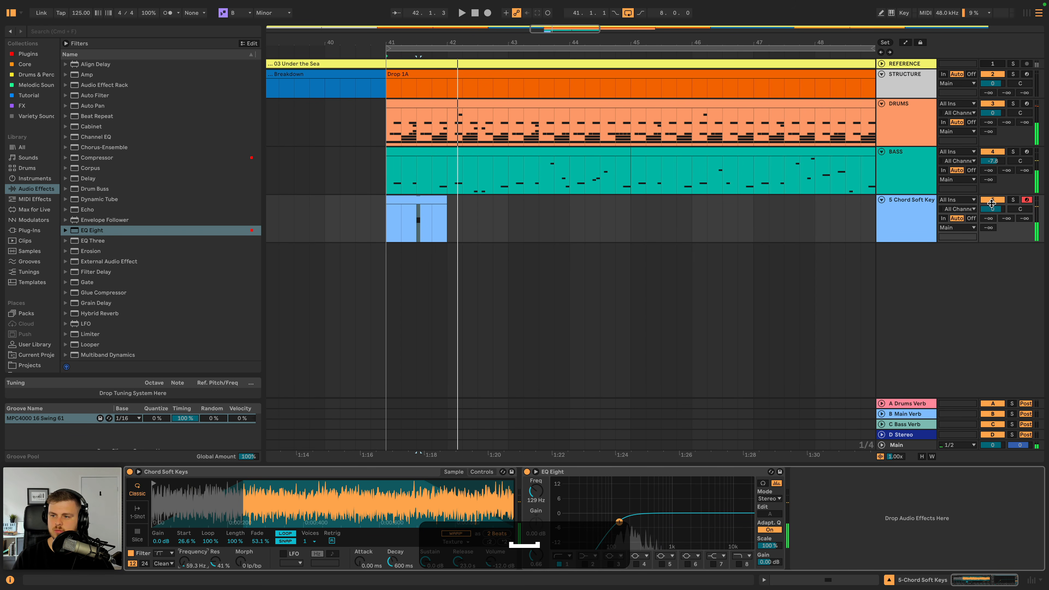
- Set the Chord Soft Keys track volume to -9.2 dB and play the result
left_click_drag(992, 203, 991, 208)
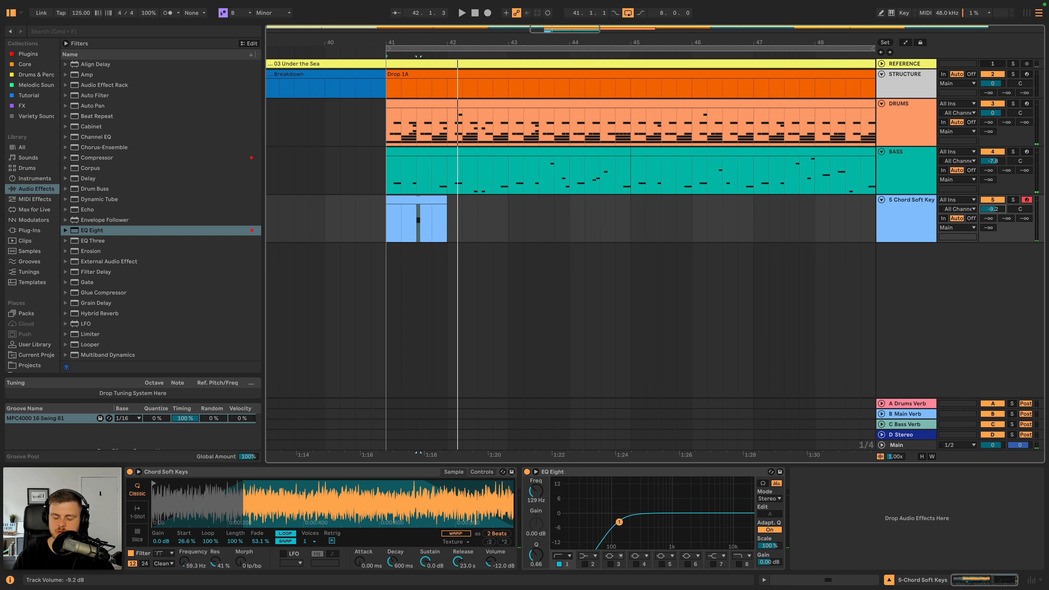
key("space")
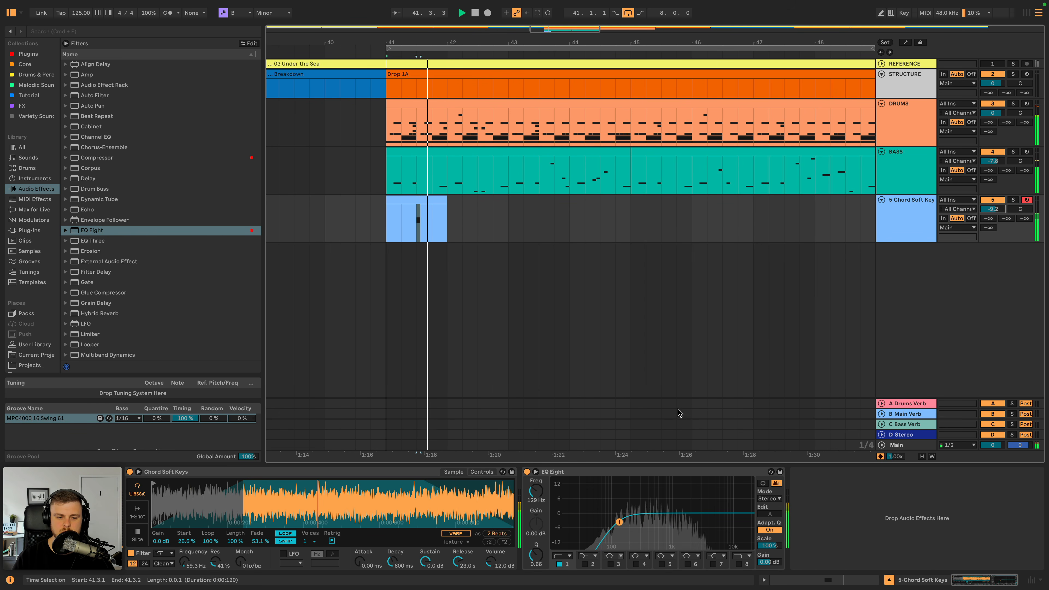
key("space")
- Move the B1 note one sixteenth earlier to 1.2.4 in the keys clip and play the new timing
double_click(435, 201)
double_click(671, 530)
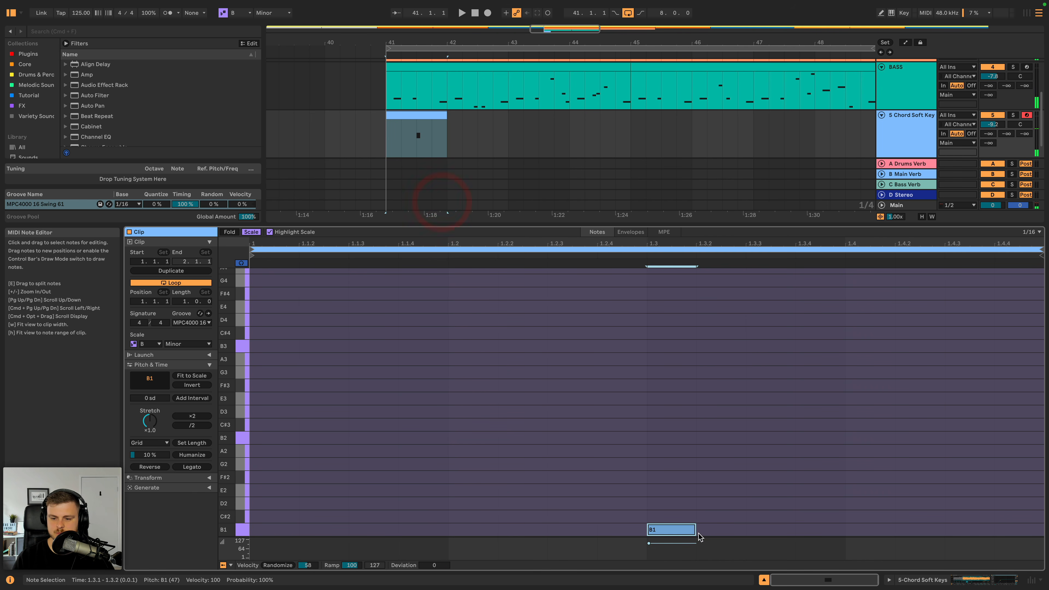
mouse_move(672, 533)
left_mouse_down()
mouse_move(576, 533)
mouse_move(623, 531)
left_mouse_up()
key("space")
key("space")
key("space")
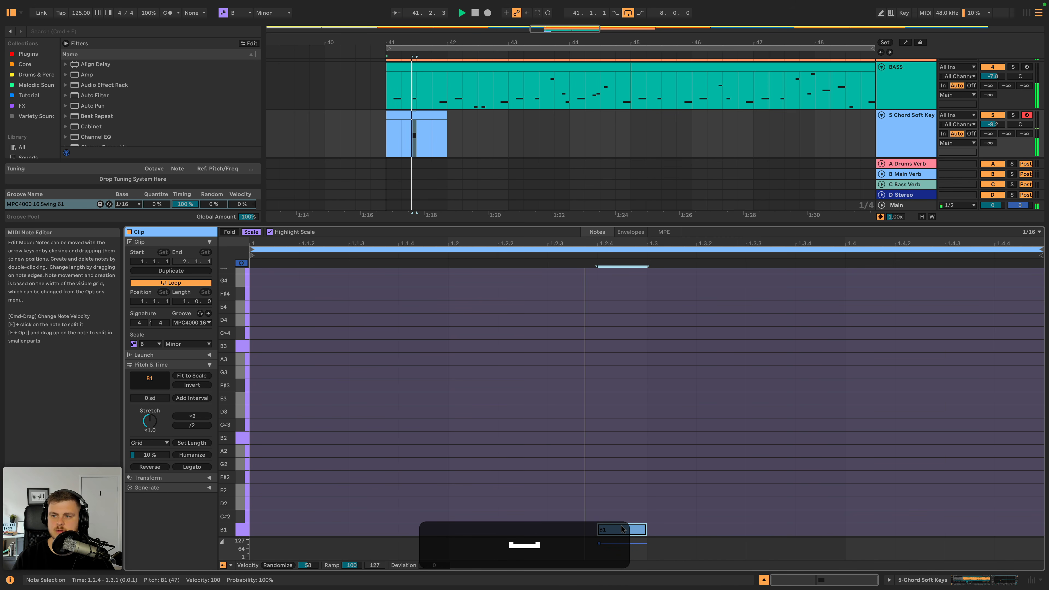
- Copy the one-bar keys clip from bar 41 to bar 45 on the same track
double_click(913, 123)
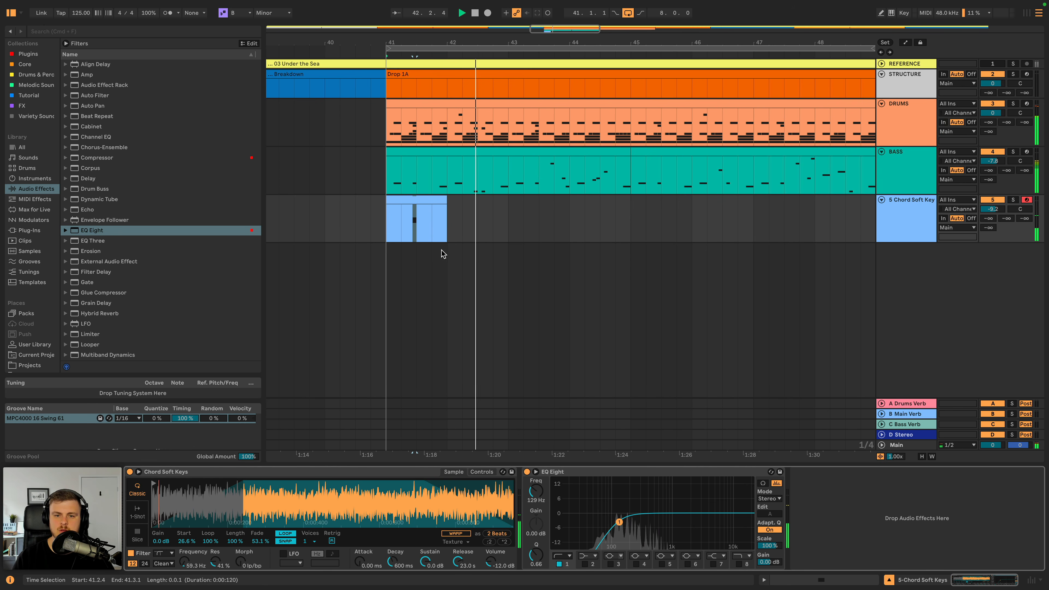
left_click(428, 206)
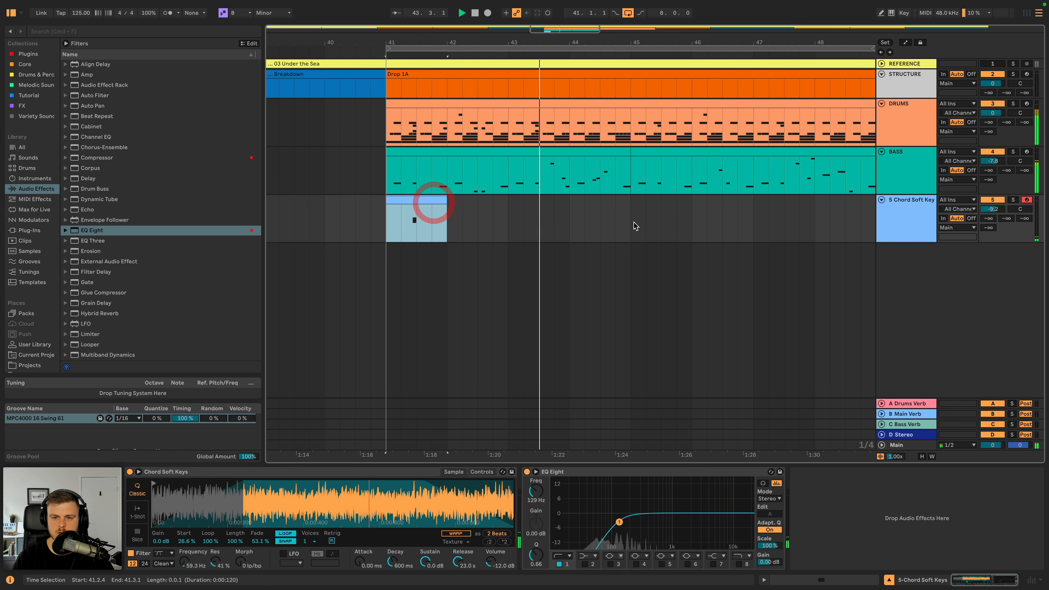
key("super+c")
left_click(634, 218)
key("super+v")
key("super+minus")
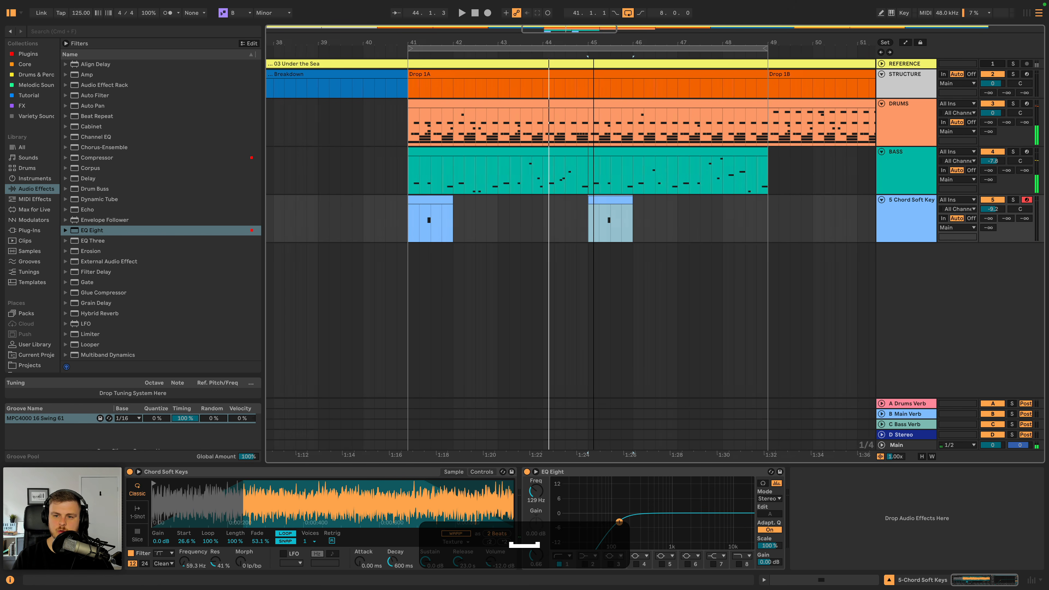
- Set the keys track volume to -8.8 dB and its B Main Verb send to -9.4 dB, auditioning in Drop 1A
key("space")
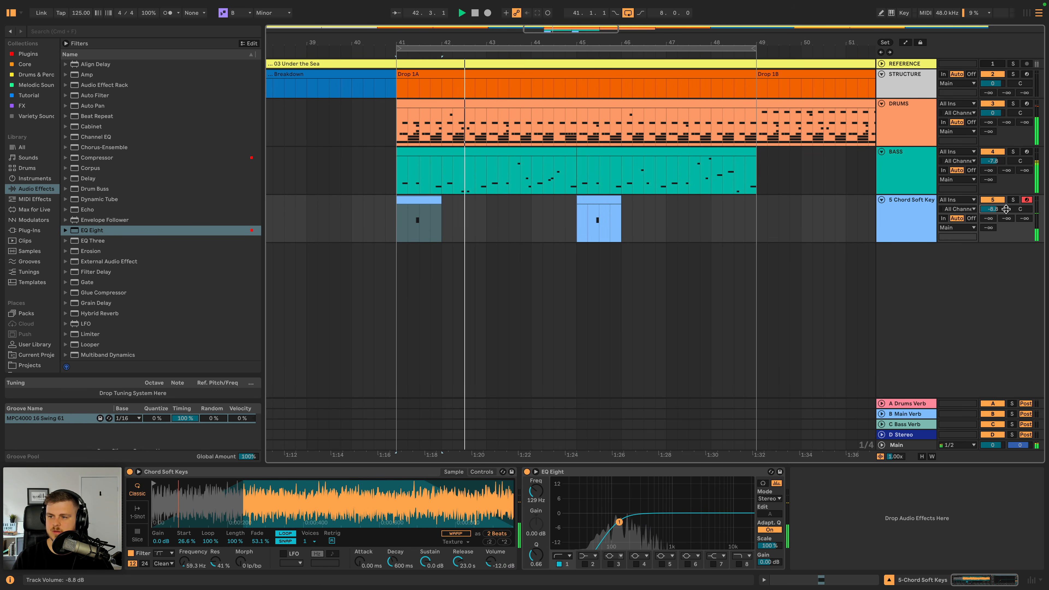
key("space")
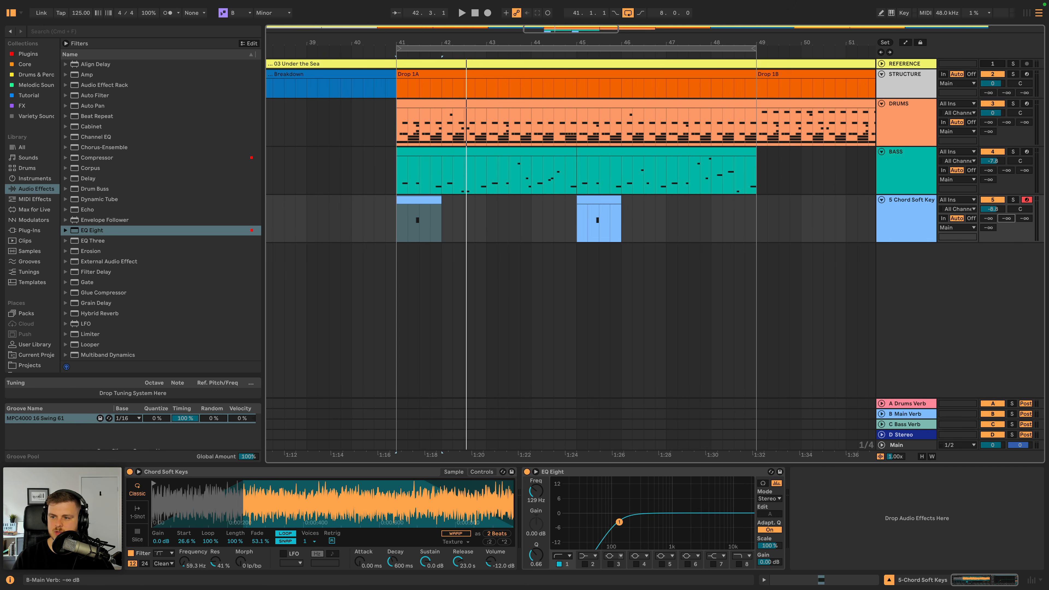
key("space")
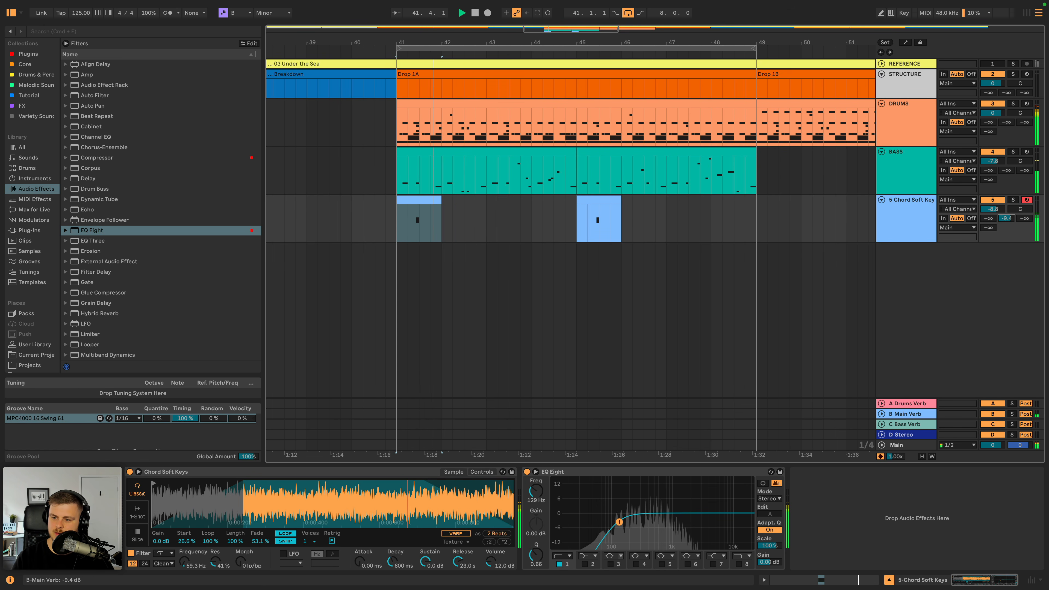
- Lower the keys' B Main Verb send to -10.3 dB and play the B Main Verb return soloed
key("space")
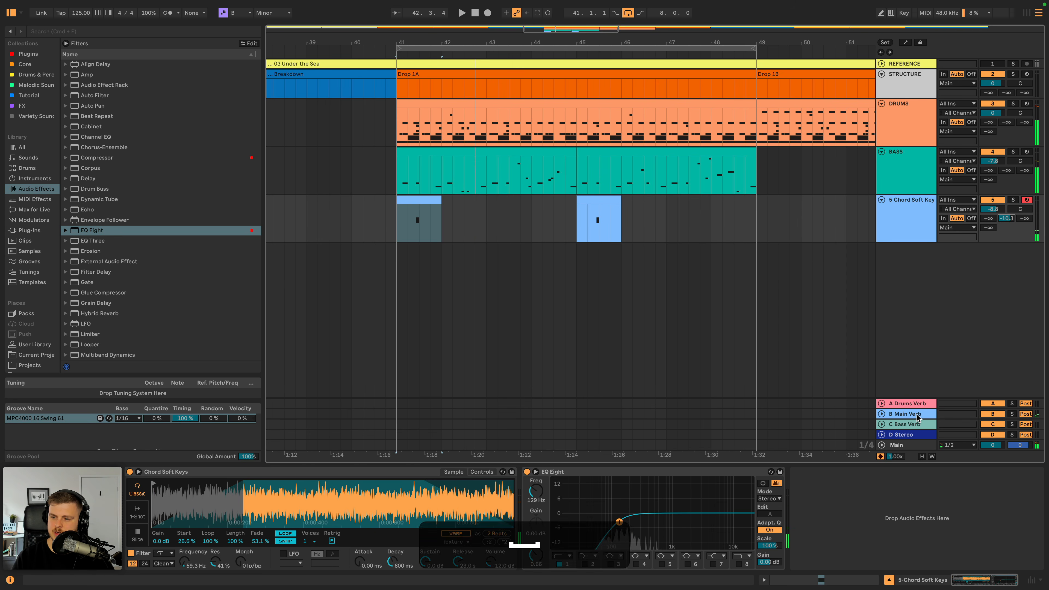
left_click(916, 415)
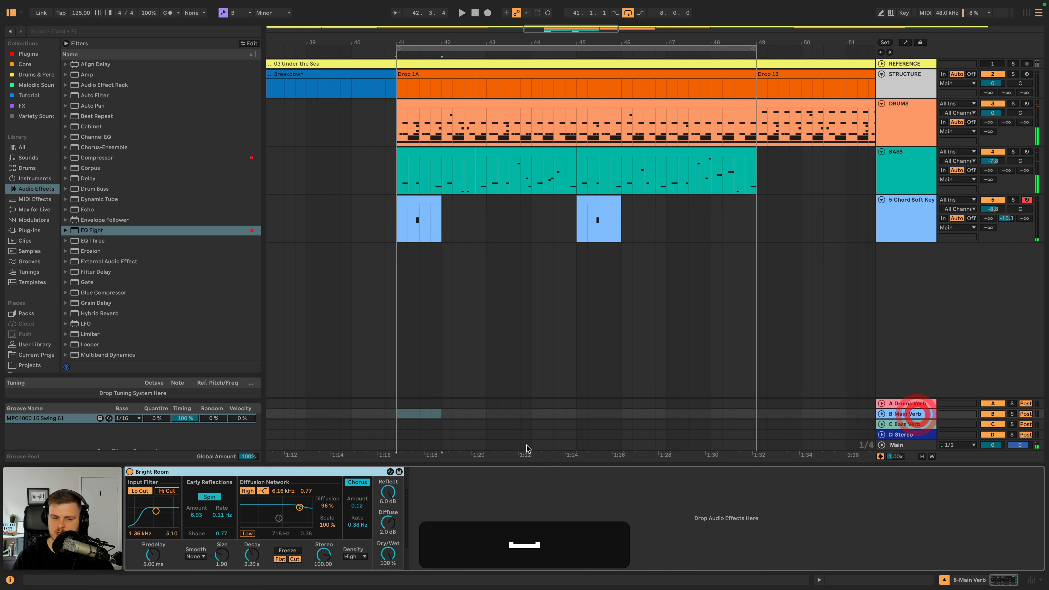
left_click(1012, 414)
key("space")
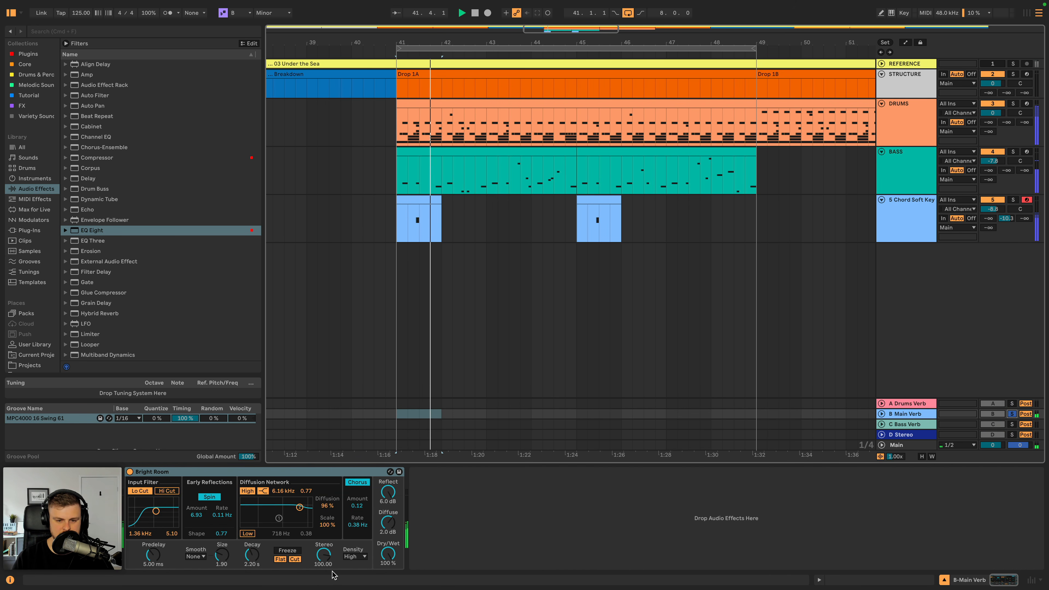
- Set the Bright Room reverb's decay to 2.52 s and its predelay to 10.1 ms while auditioning
key("space")
left_click_drag(251, 554, 251, 552)
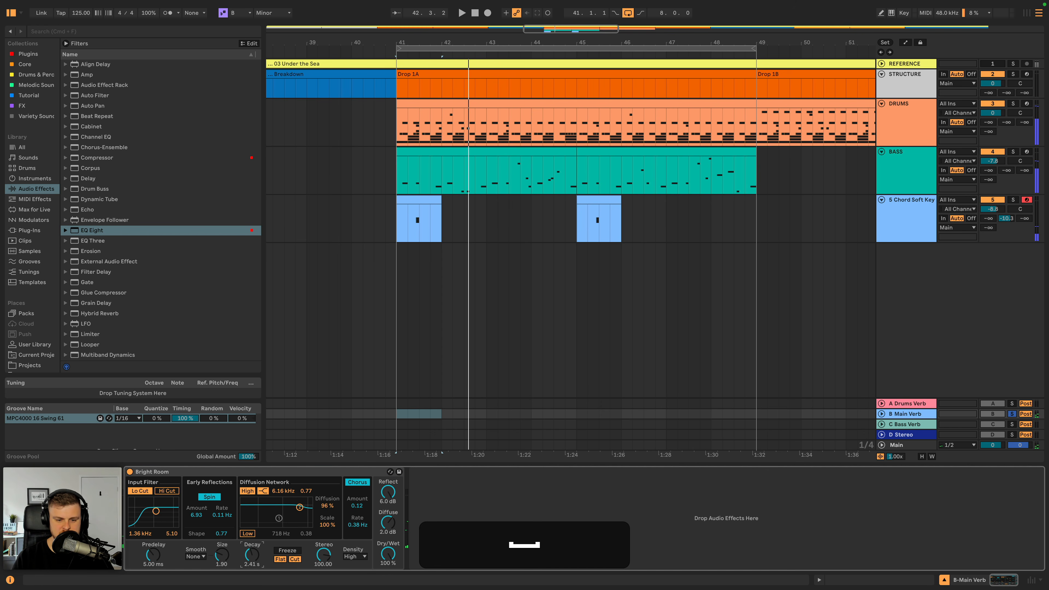
key("space")
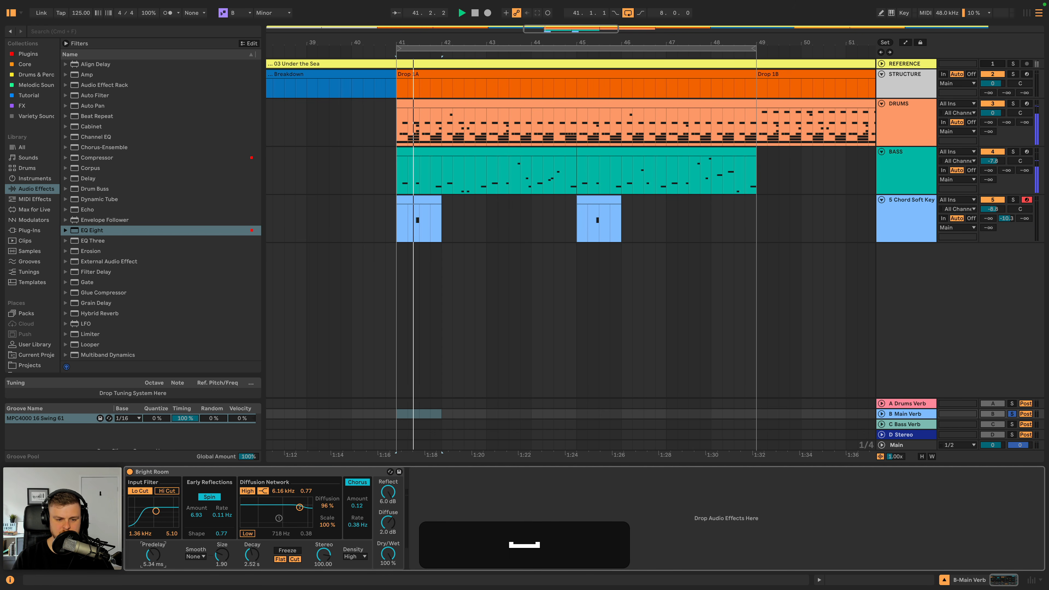
left_click_drag(154, 555, 153, 546)
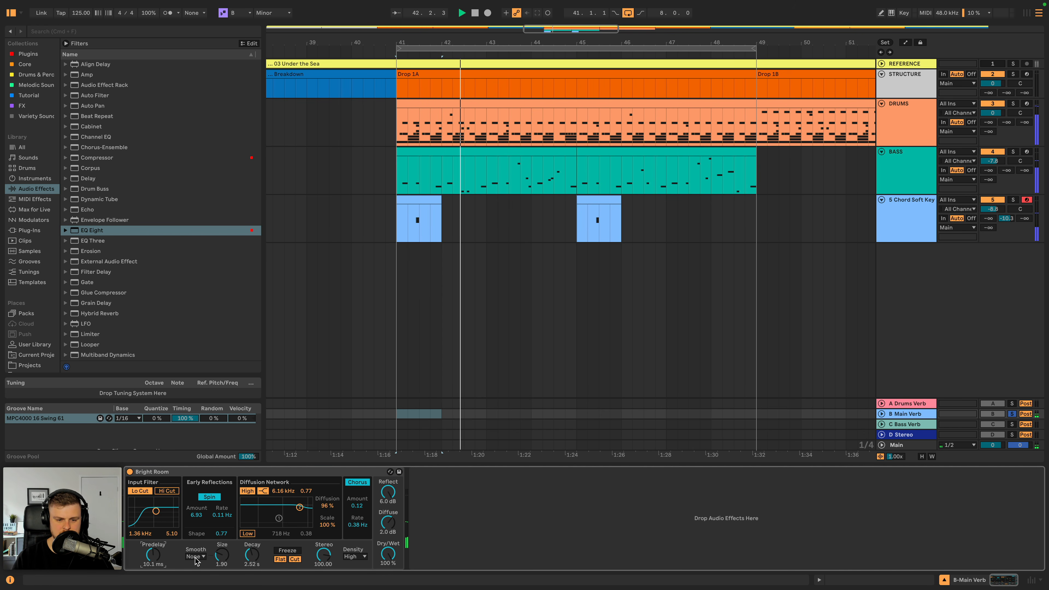
- Set the Bright Room reverb's density to Low, audition it, and unsolo the B Main Verb return to hear the full mix
key("space")
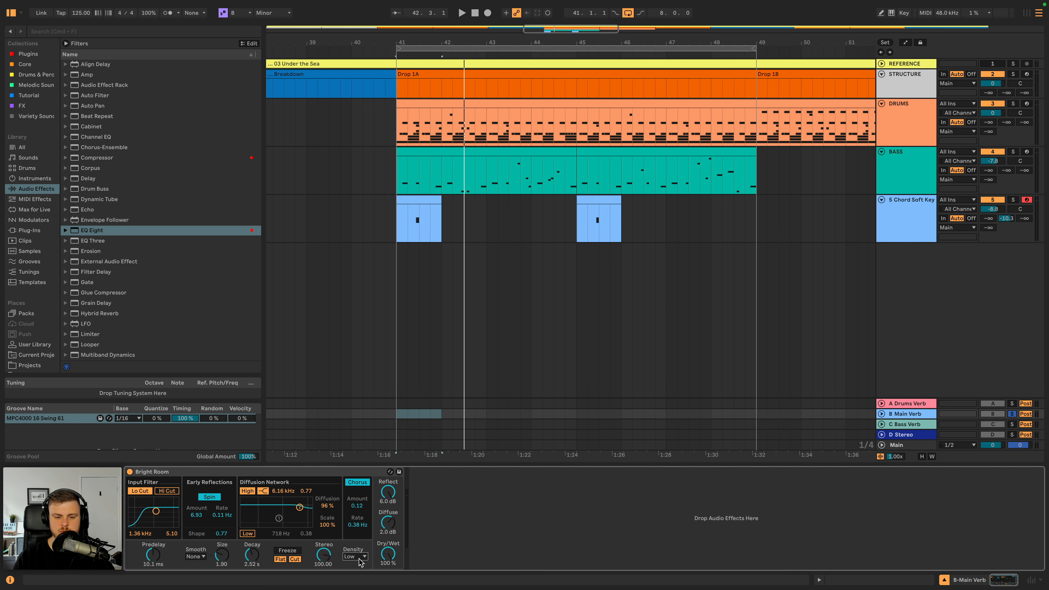
key("space")
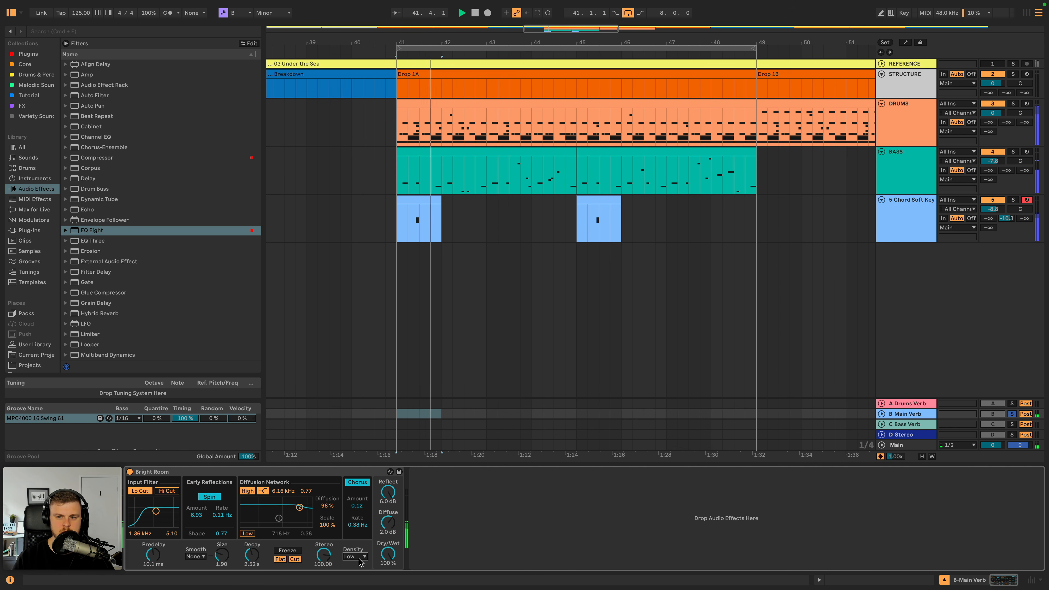
key("space")
left_click(1012, 414)
key("space")
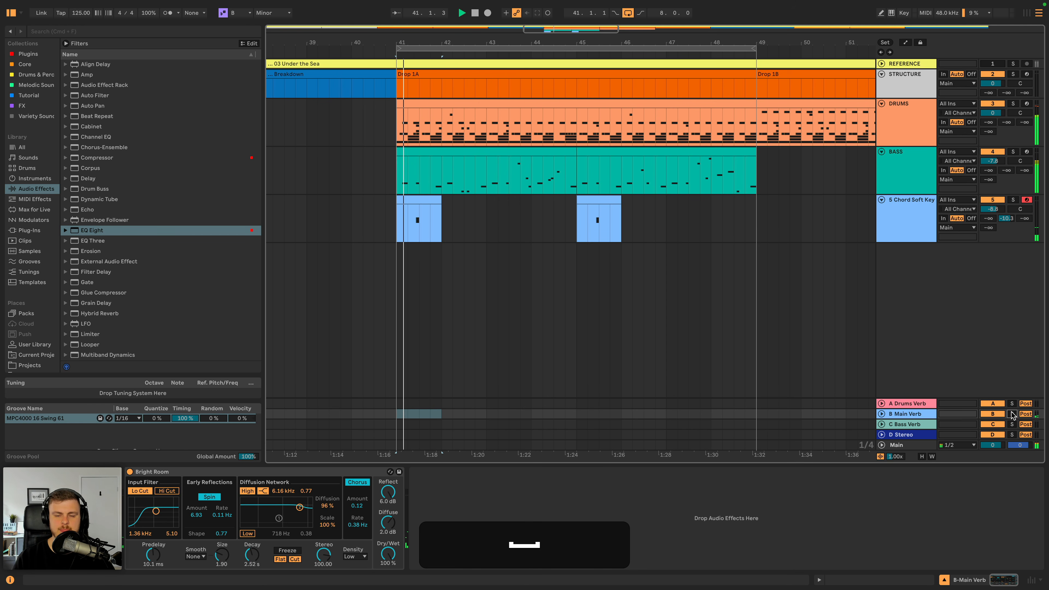
- Enable Hi Cut on the Bright Room input filter, set the filter to 2.79 kHz with a 6.37 width, and play it
key("space")
left_click(167, 490)
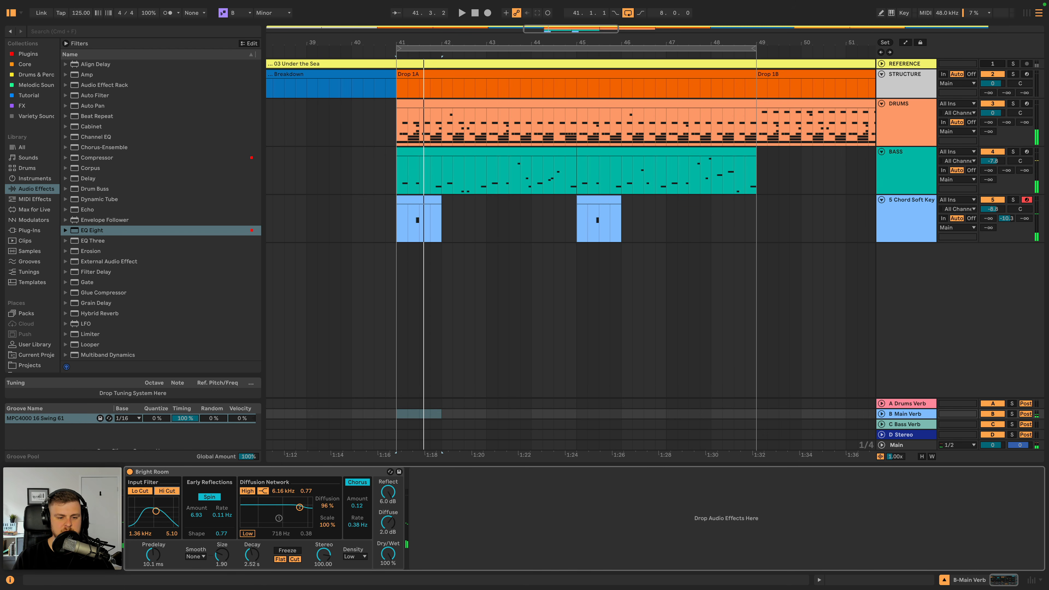
left_click_drag(156, 511, 161, 508)
key("space")
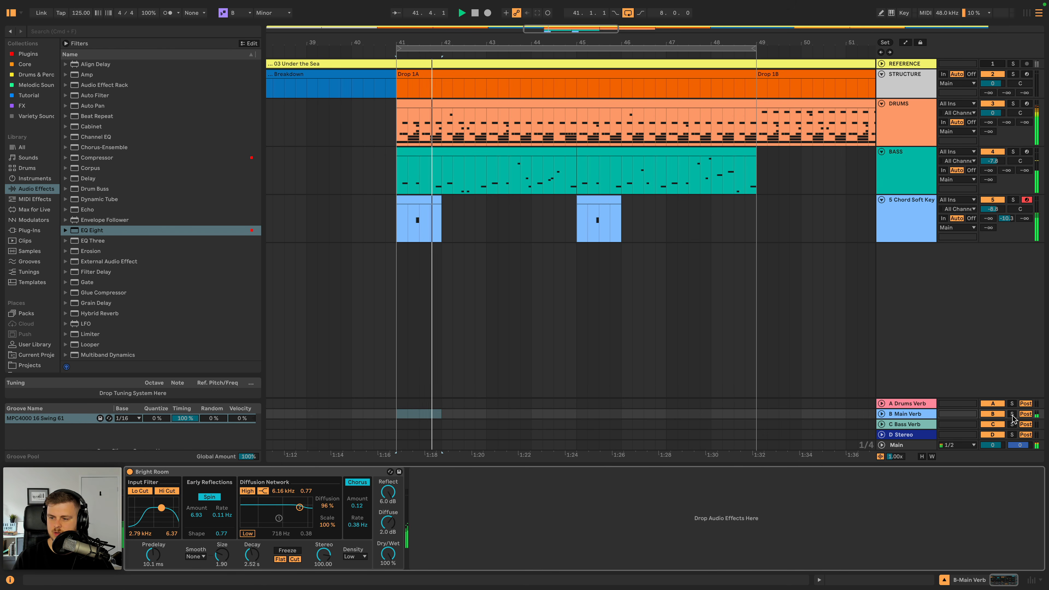
key("space")
key("space")
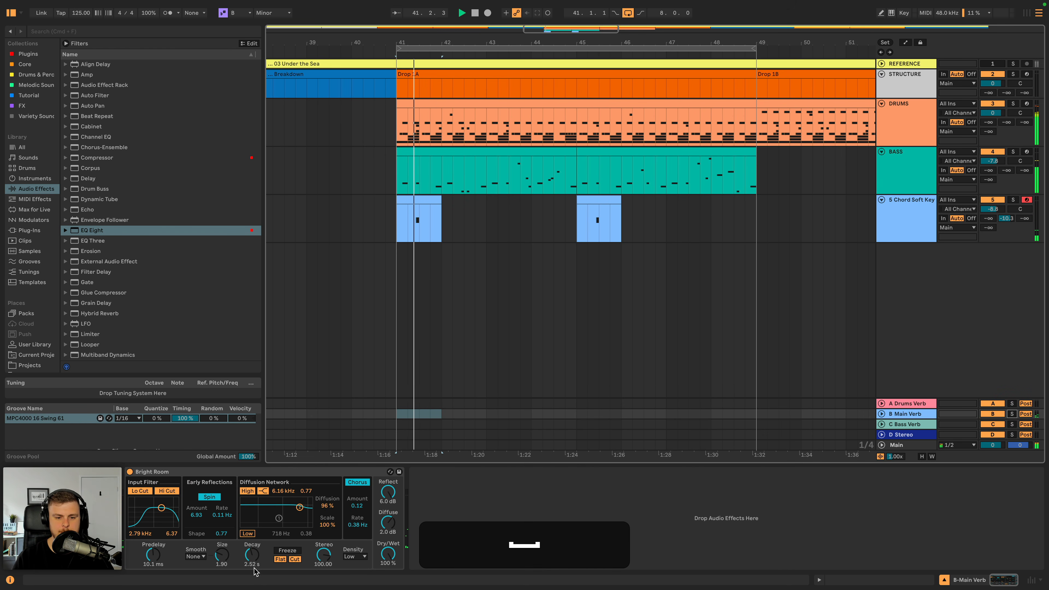
- Raise the Bright Room decay to 3.02 s and set its input filter to 2.41 kHz with a 4.75 width, auditioning the mix
left_click_drag(255, 571, 255, 555)
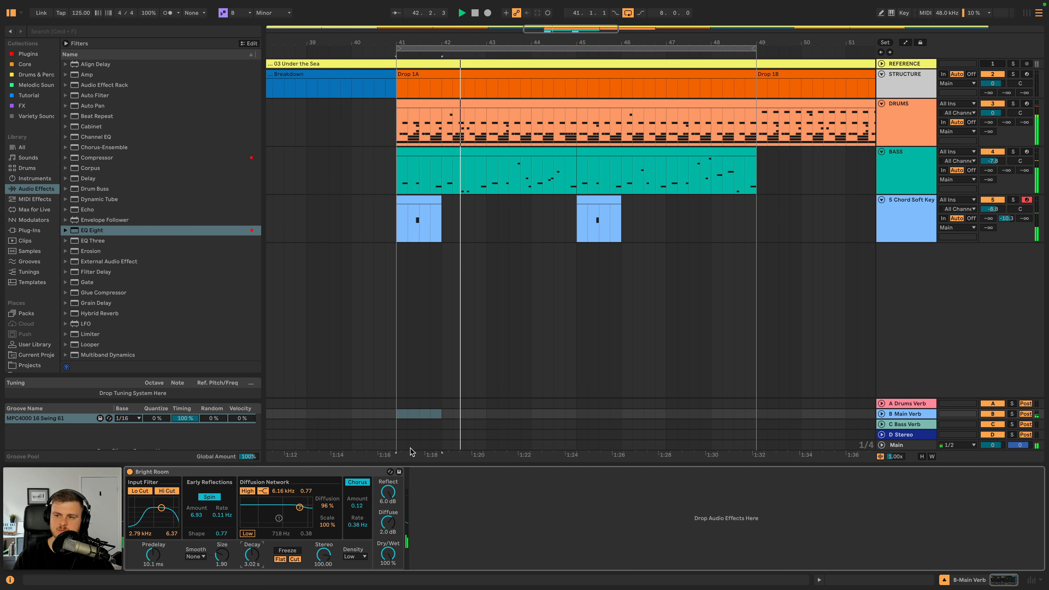
left_click_drag(156, 511, 155, 515)
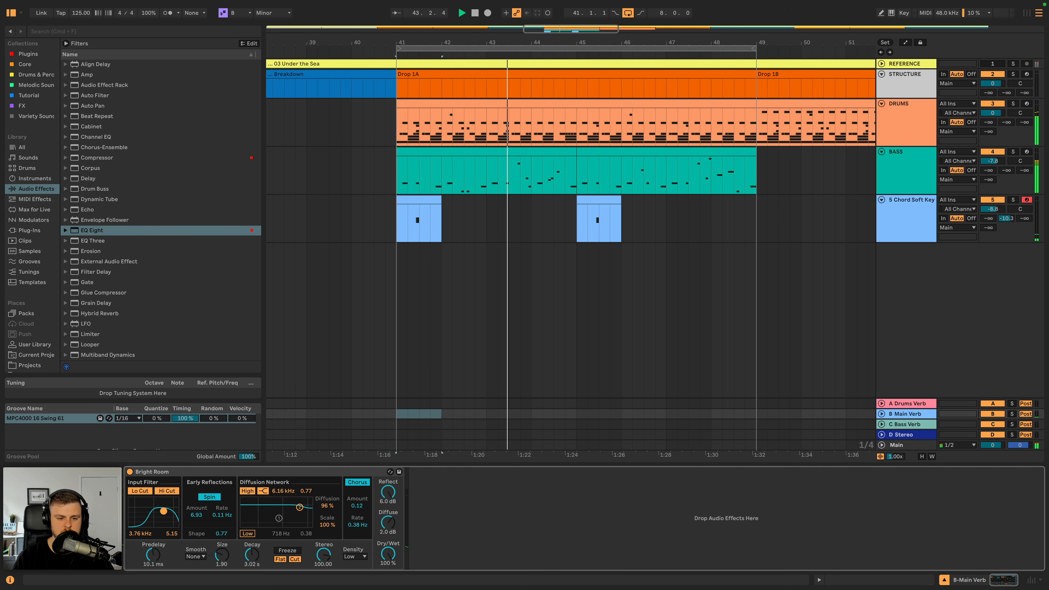
key("space")
key("space")
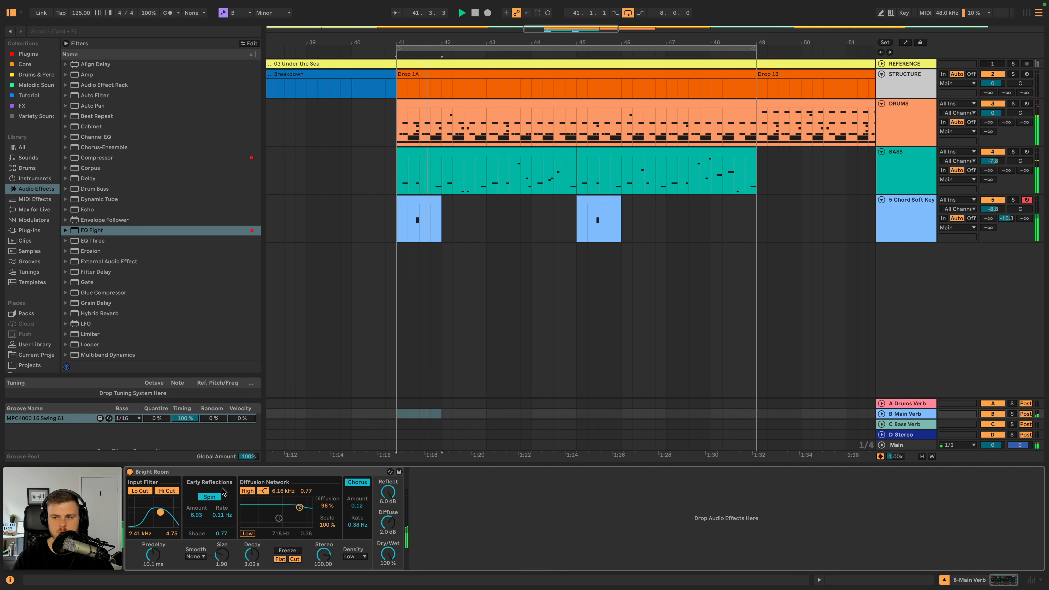
- Check the Chord Soft Keys soloed and in the mix, and raise its EQ Eight low cut to 135 Hz
left_click(1012, 200)
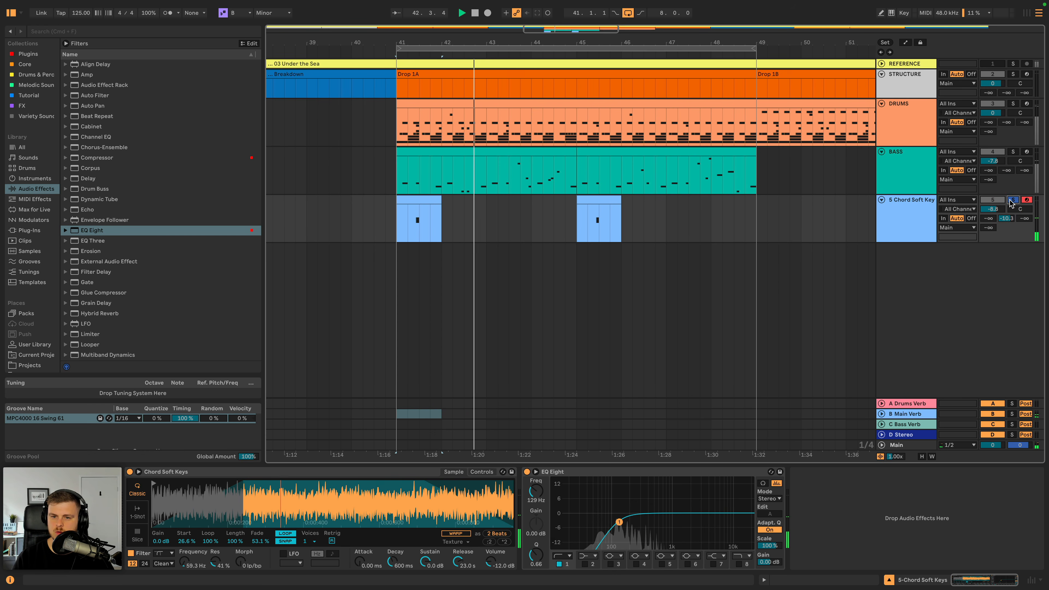
key("space")
left_click(1011, 200)
key("space")
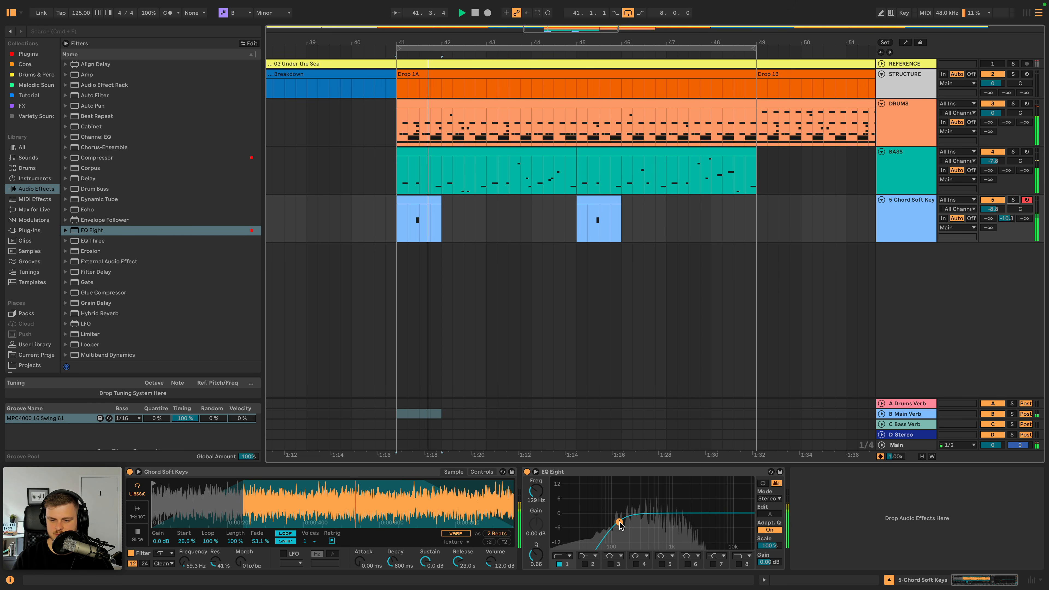
left_click_drag(619, 523, 621, 524)
key("space")
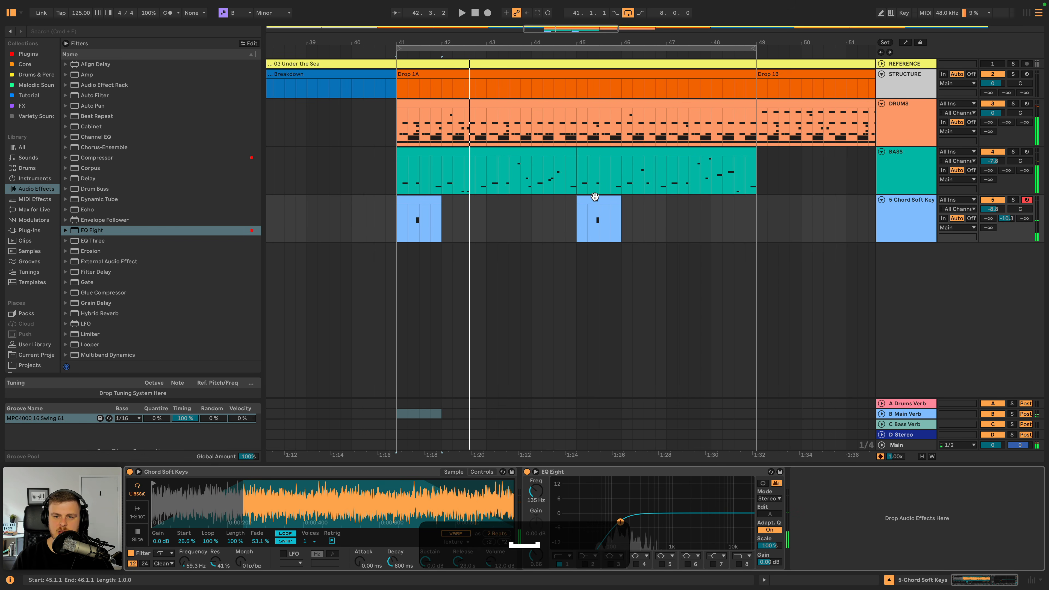
- Extend the keys clip at bar 45 to two bars, consolidate it, and open its notes for playback
left_click(595, 196)
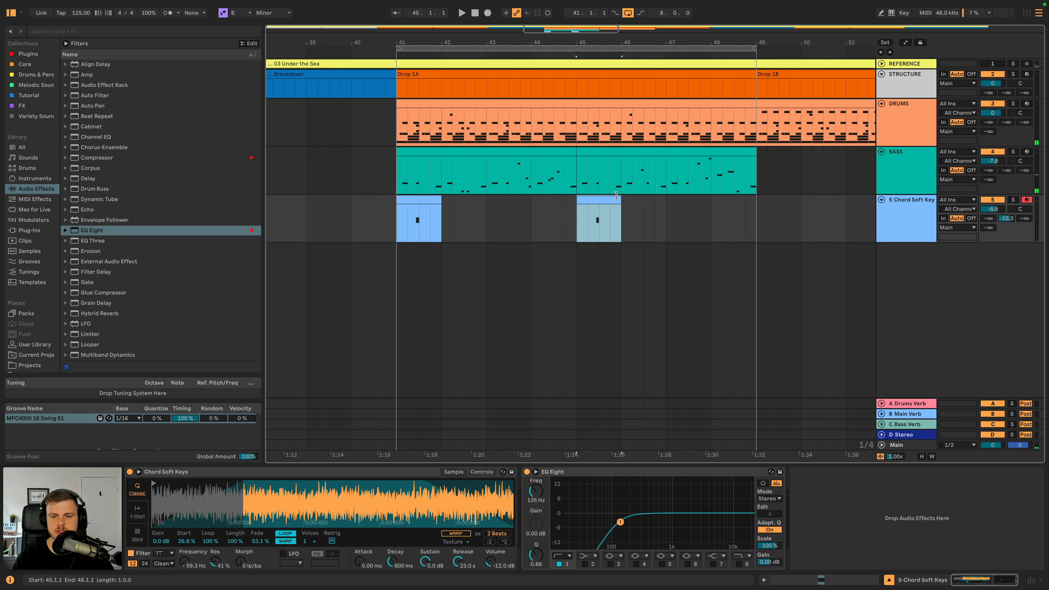
left_click_drag(621, 197, 664, 199)
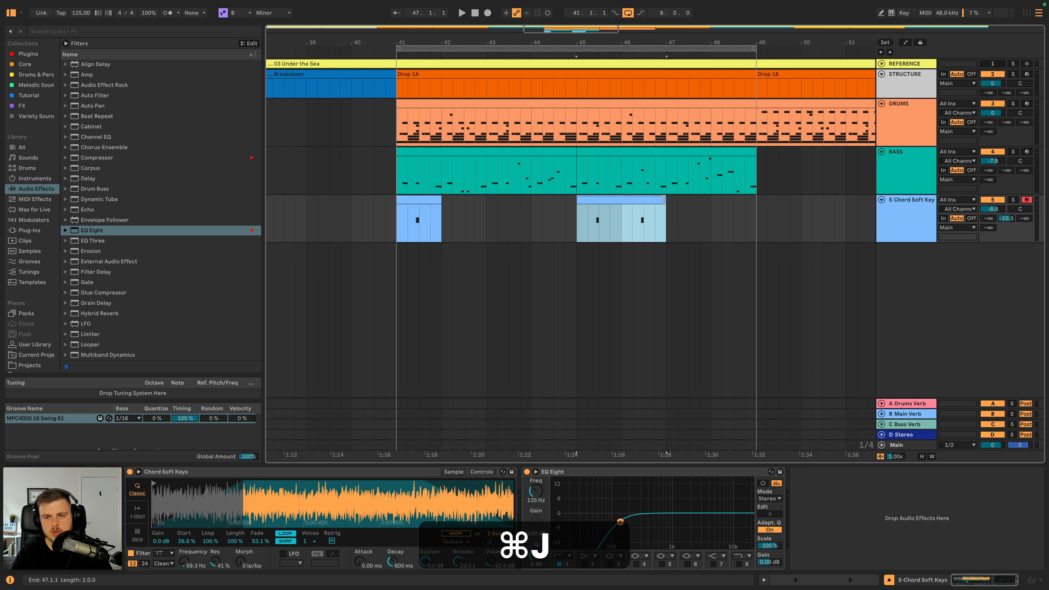
double_click(646, 200)
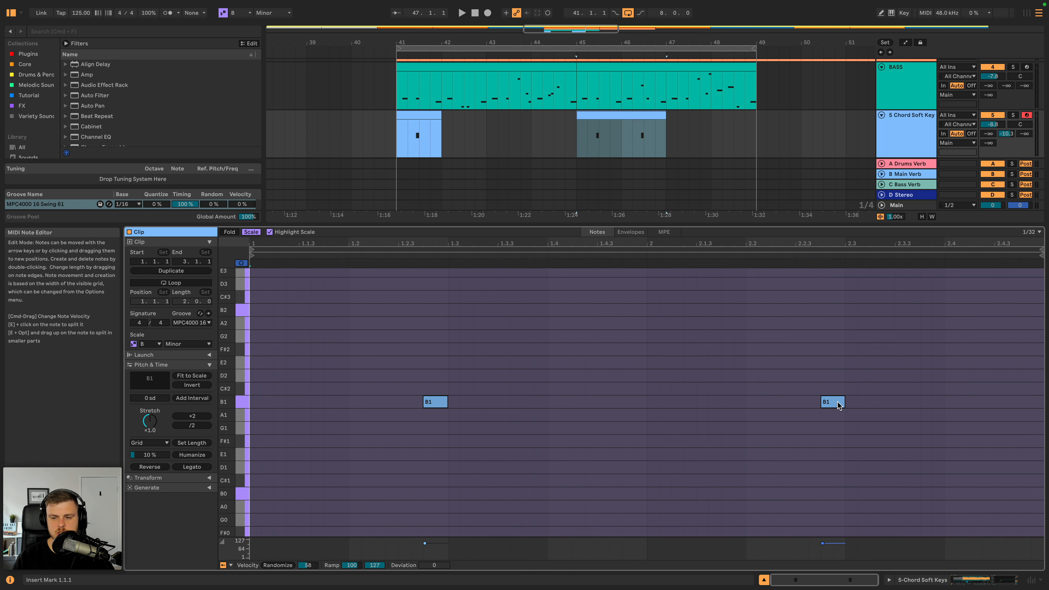
key("space")
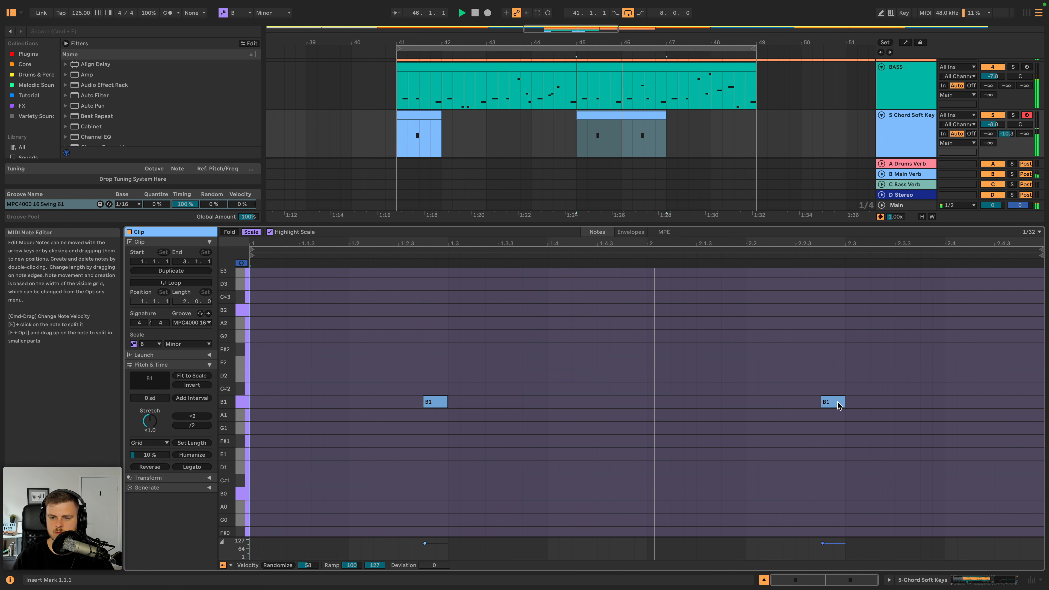
key("space")
- Move the clip's second B1 note up to E2 at 2.3.2 and play the result
left_click_drag(834, 406, 884, 351)
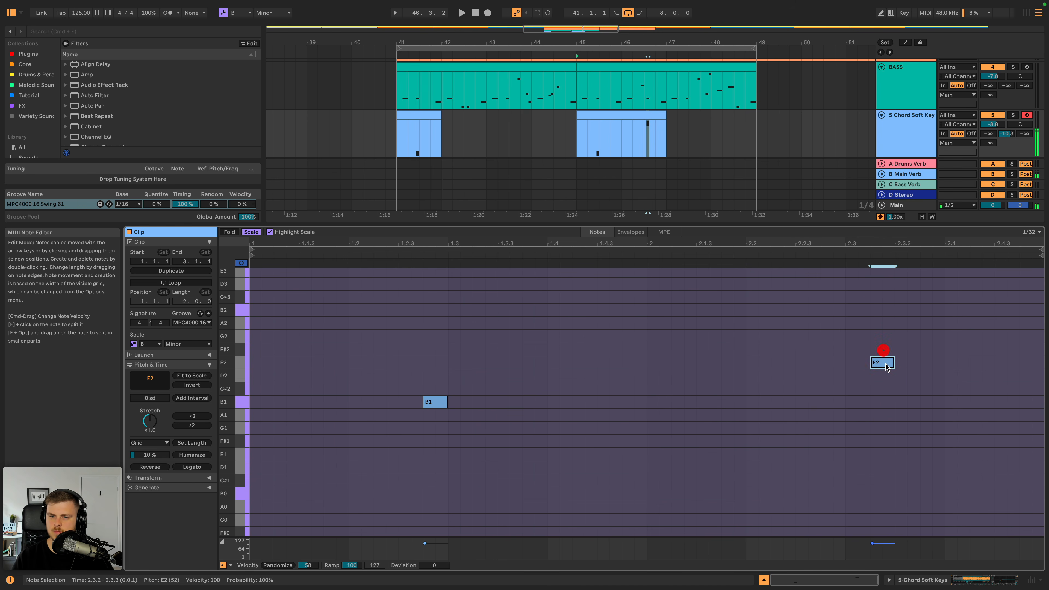
key("space")
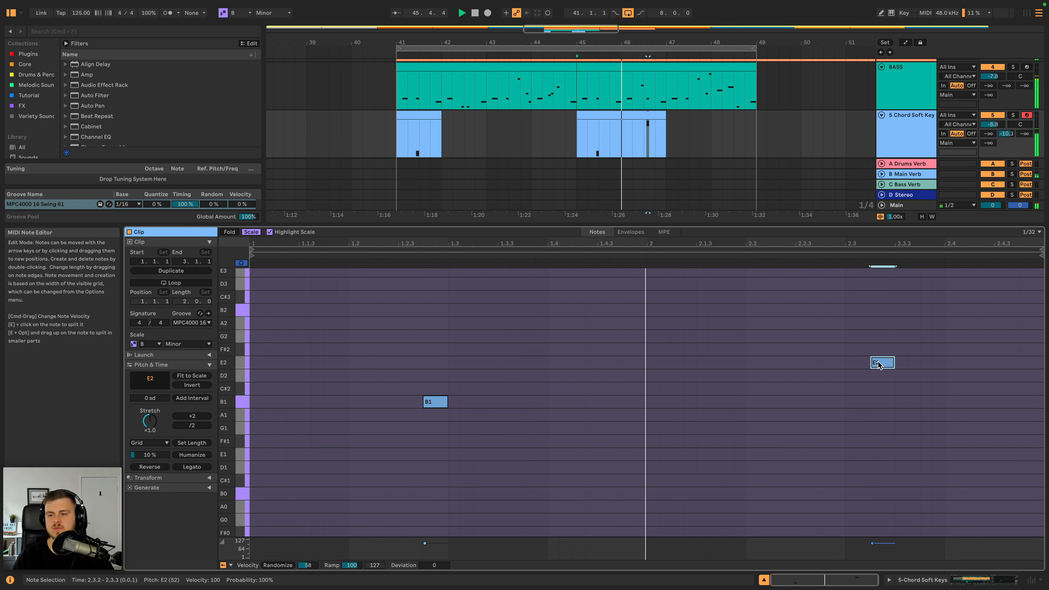
key("space")
- Try the E2 note at 2.3.3, place it at 2.3.1 instead, and play the new timing
left_click_drag(890, 365, 912, 364)
key("space")
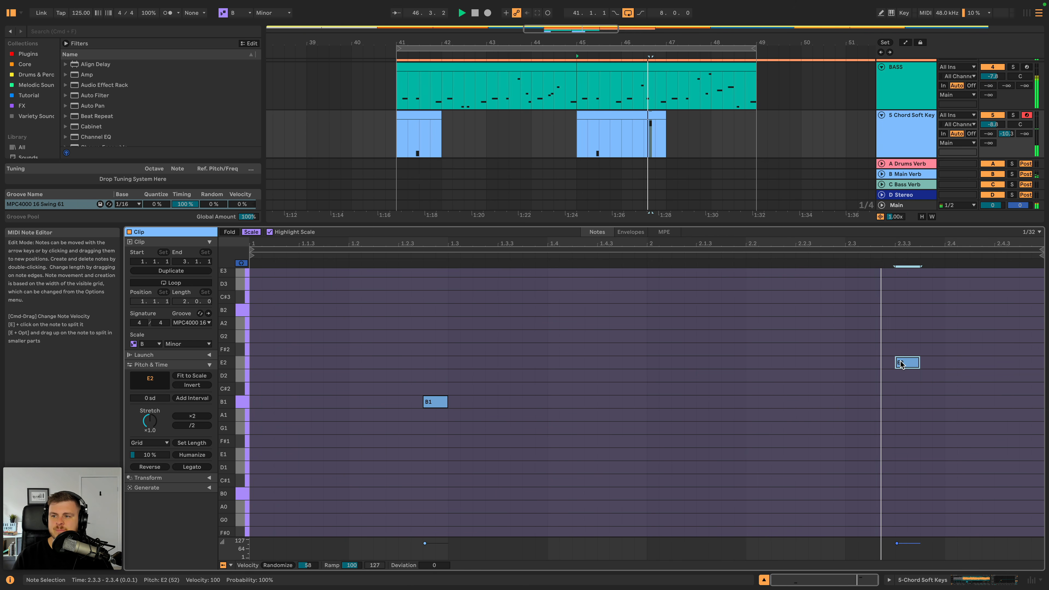
key("space")
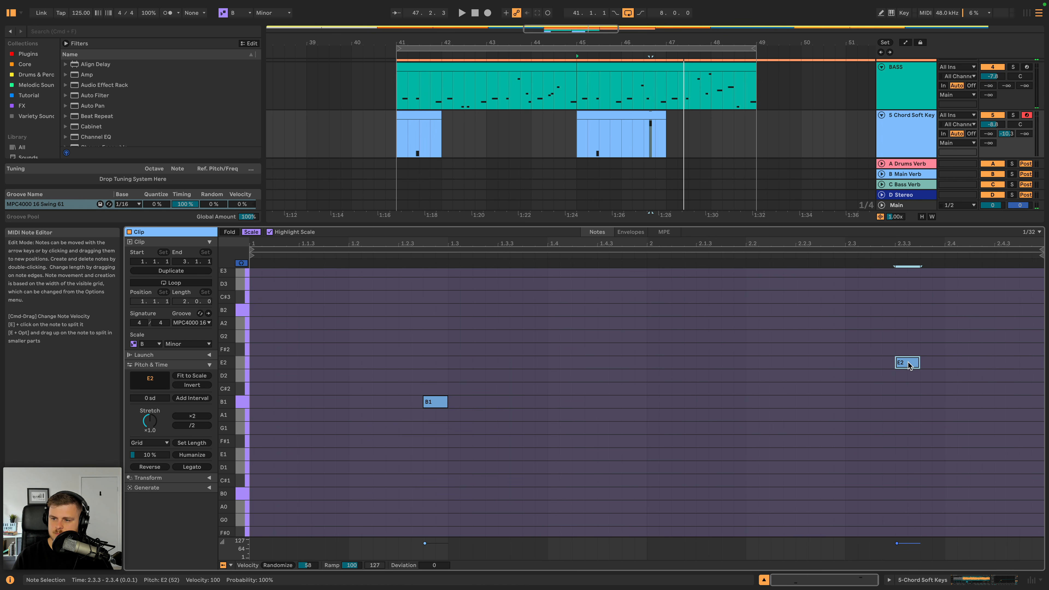
left_click_drag(909, 364, 859, 365)
key("space")
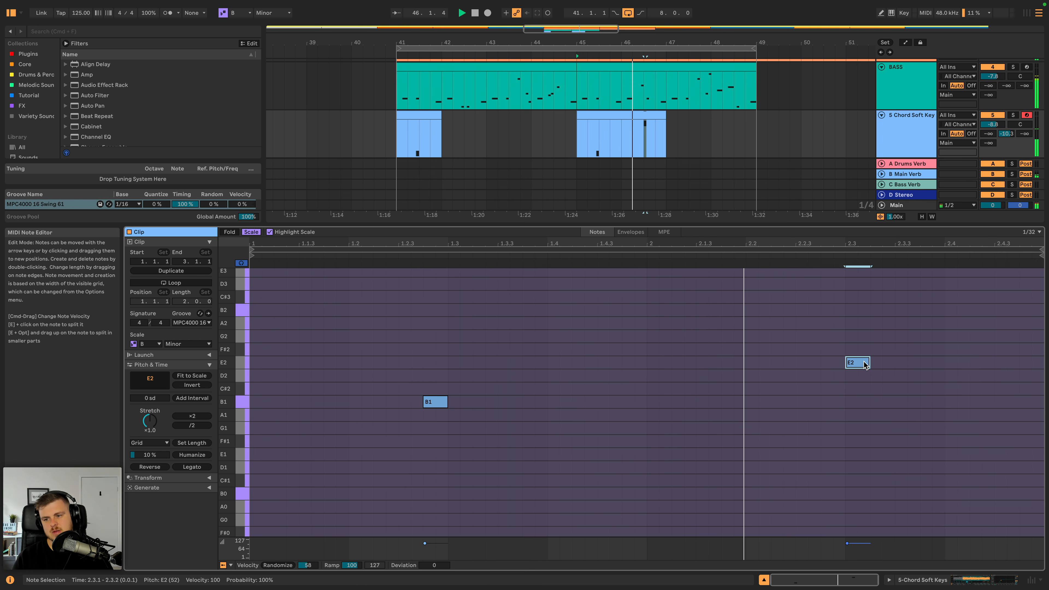
- Add Auto Filter and Echo after EQ Eight on the Chord Soft Keys track and play them
left_click(893, 126)
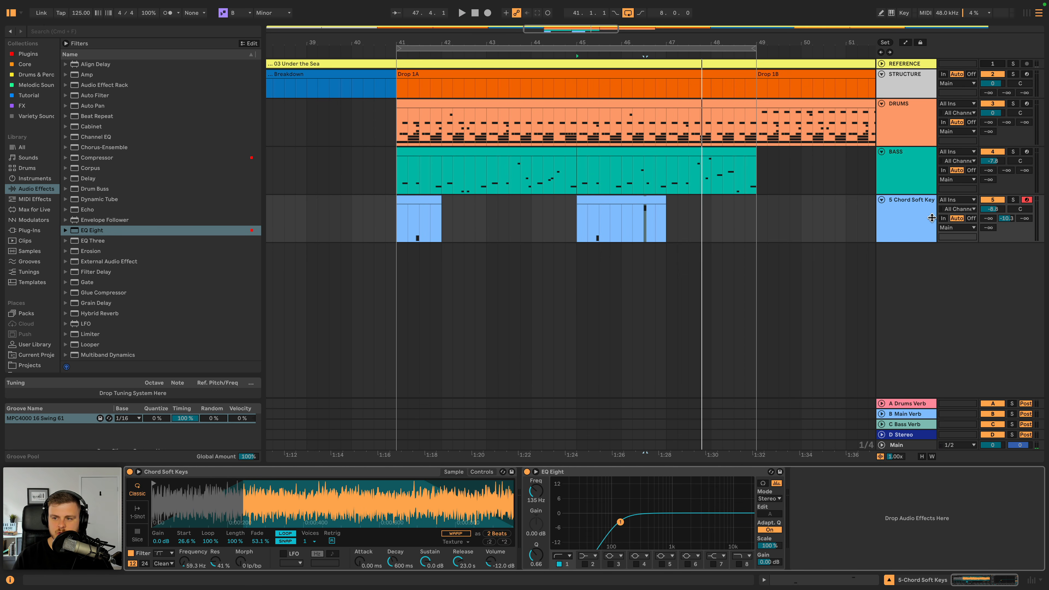
left_click_drag(95, 96, 795, 524)
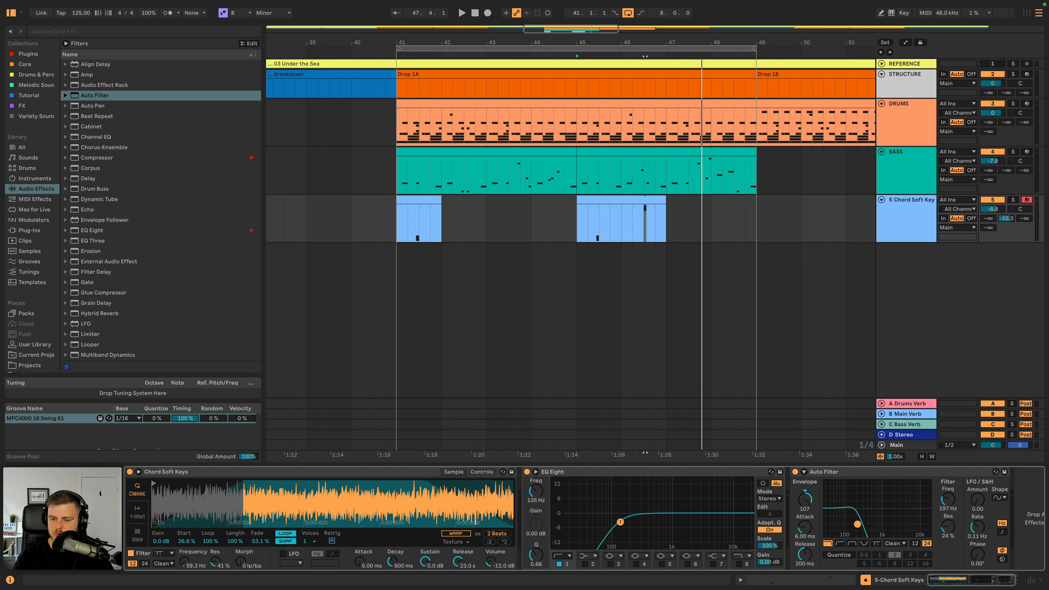
double_click(85, 209)
key("space")
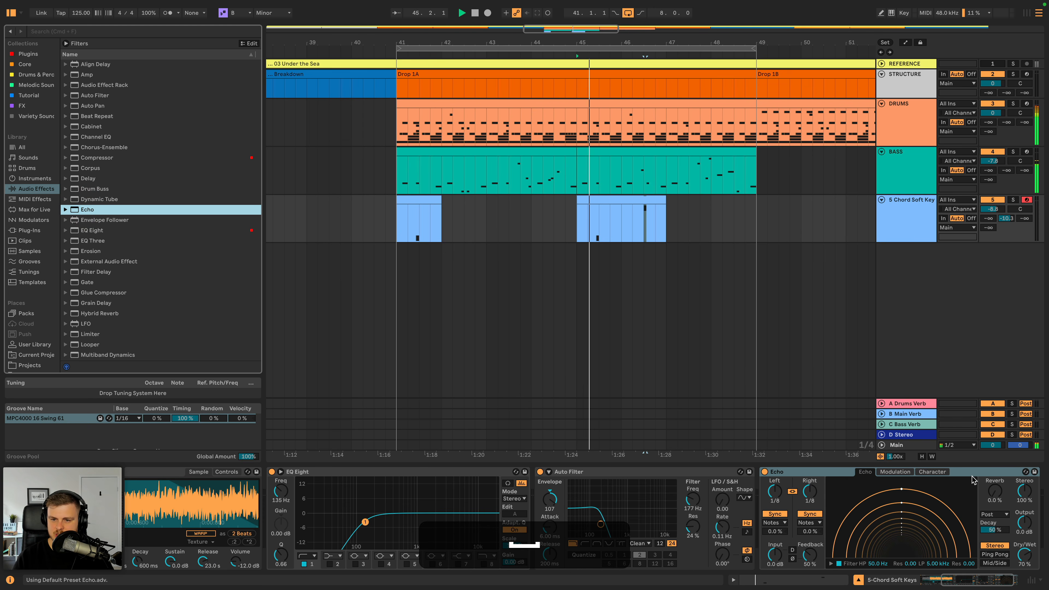
- Set the Auto Filter frequency to 219 Hz and switch Echo to Ping Pong with 40% reverb, auditioning the keys
left_click_drag(601, 524, 604, 524)
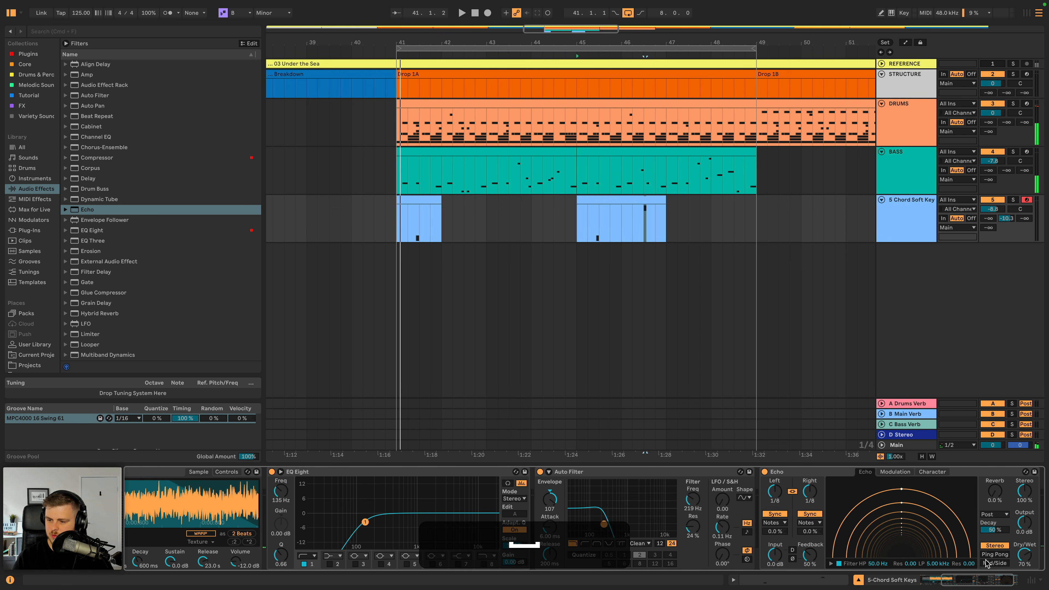
left_click(992, 555)
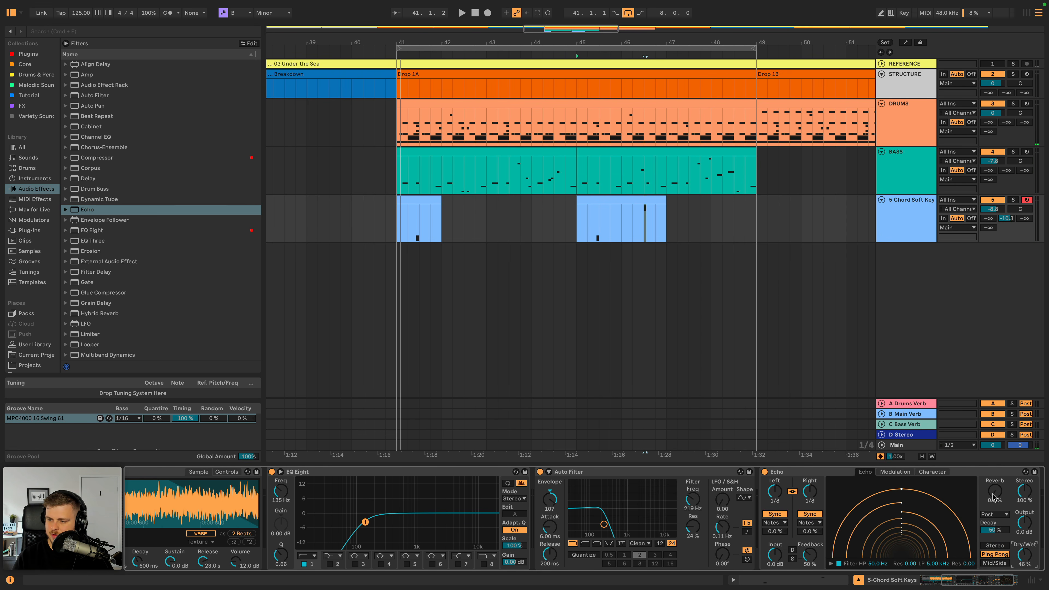
left_click_drag(993, 498, 993, 480)
key("space")
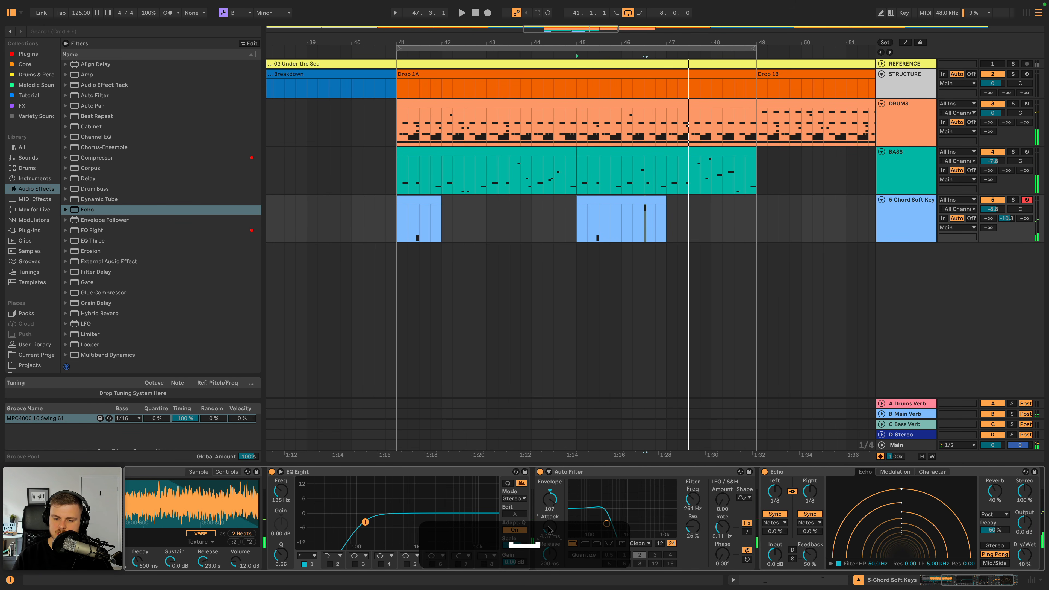
- Lower Echo's Dry/Wet to 21% and set the Auto Filter to 153 Hz with 31% resonance while playing
key("space")
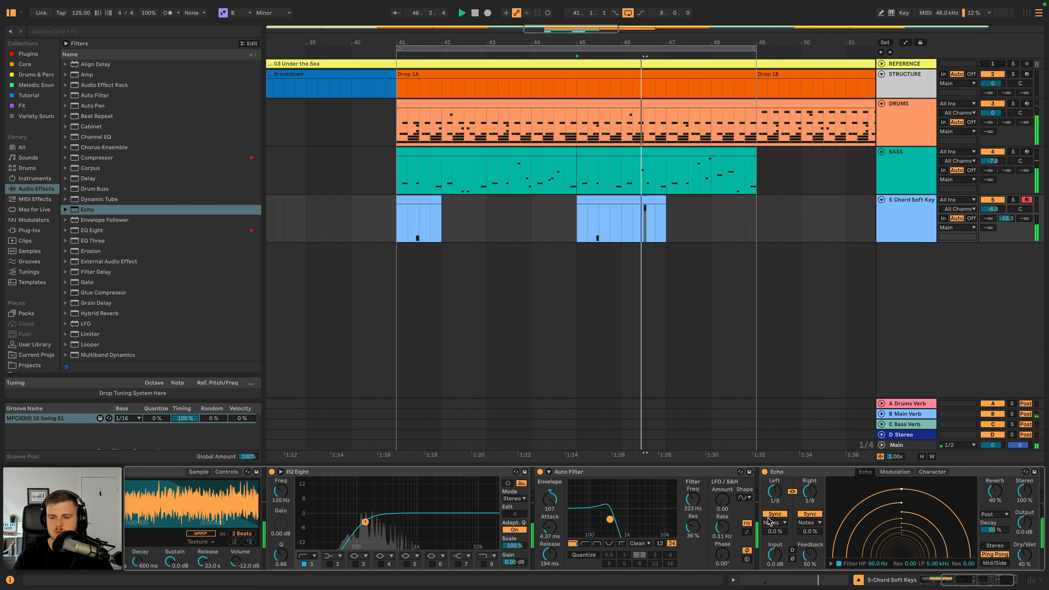
left_click_drag(1025, 556, 1024, 566)
key("space")
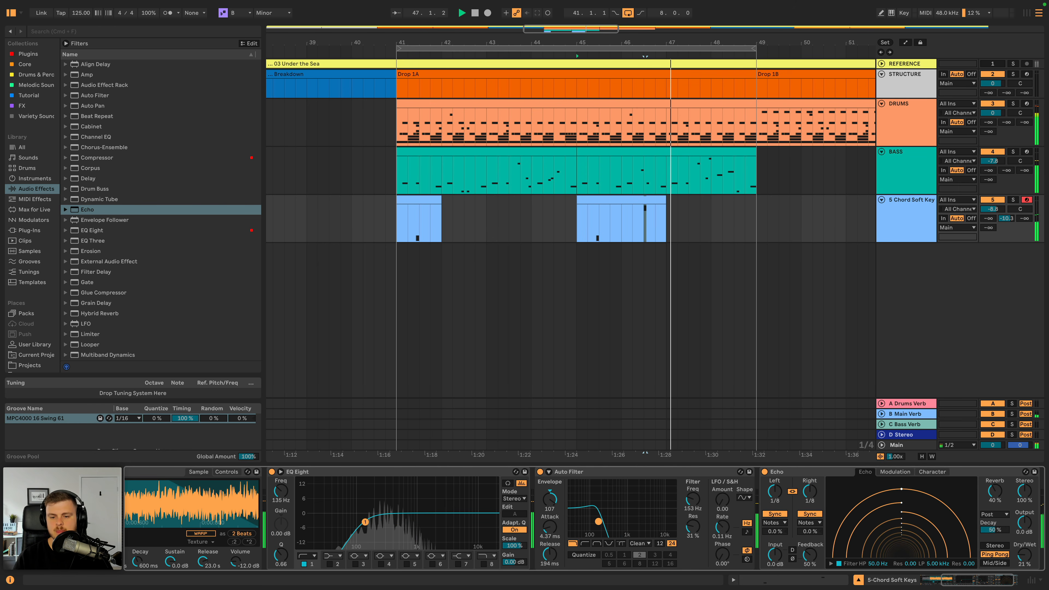
- Check the Main track's effects chain, then return to the Chord Soft Keys track and play Drop 1A
key("space")
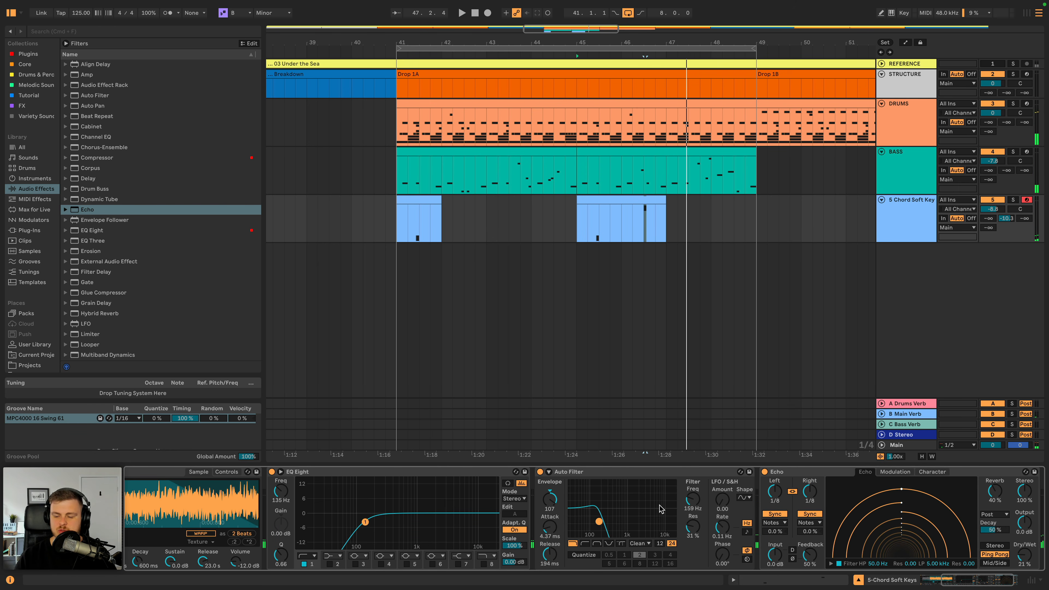
left_click(894, 445)
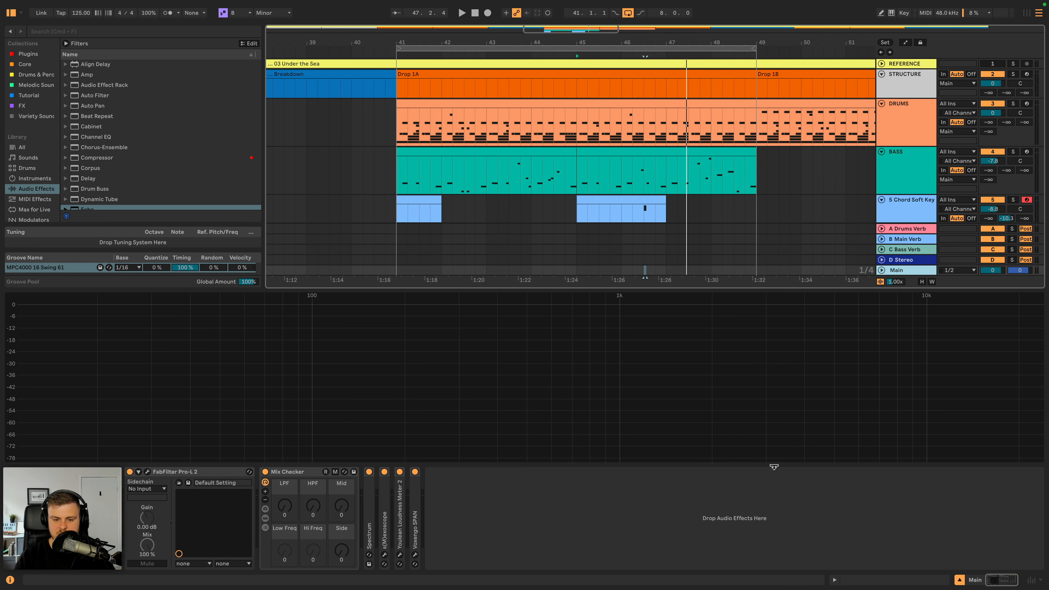
left_click(899, 206)
key("space")
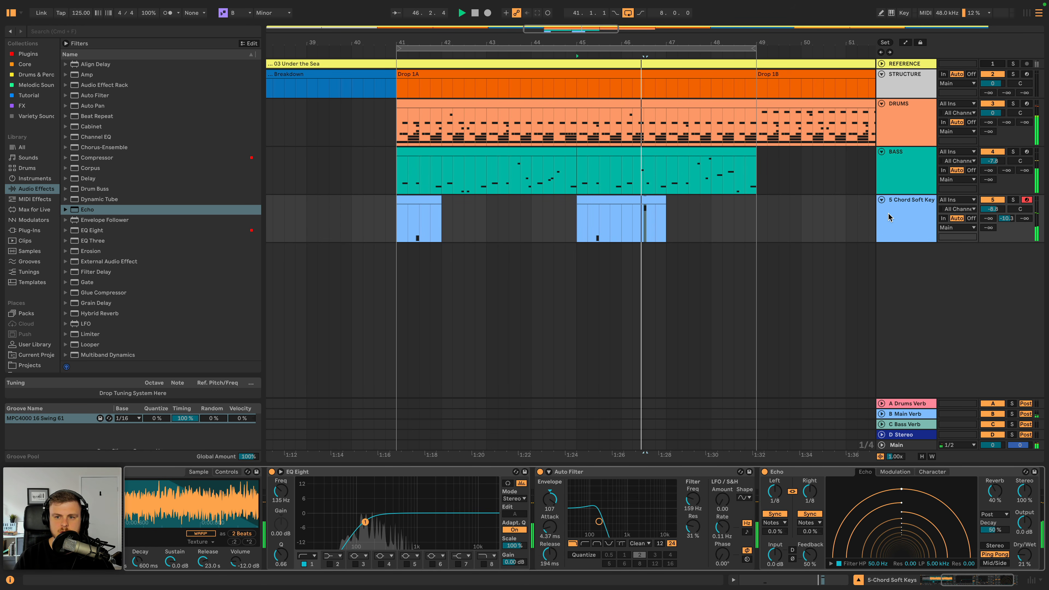
- Stop playback and insert a new MIDI track directly below the Chord Soft Keys track
key("space")
left_click(898, 218)
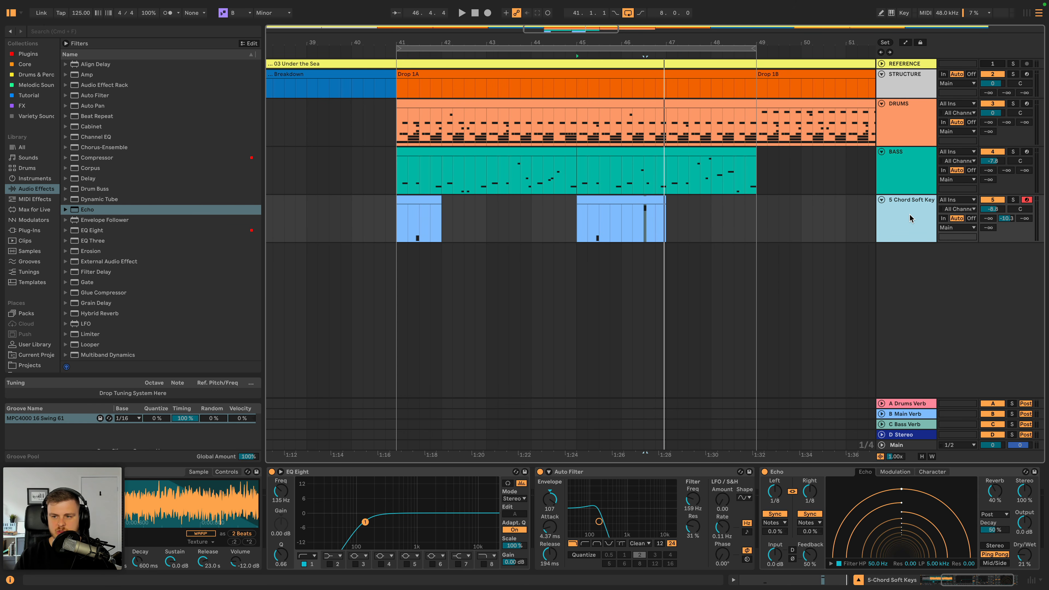
key("shift+super+t")
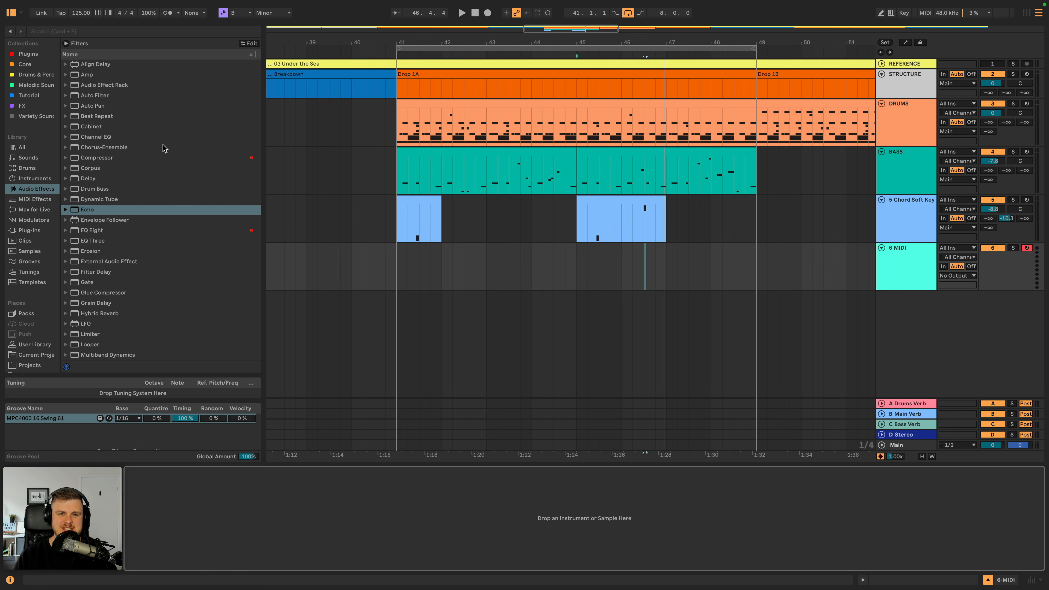
- Switch to Splice, search for "soul" and narrow the sample results to piano
key("super+Tab")
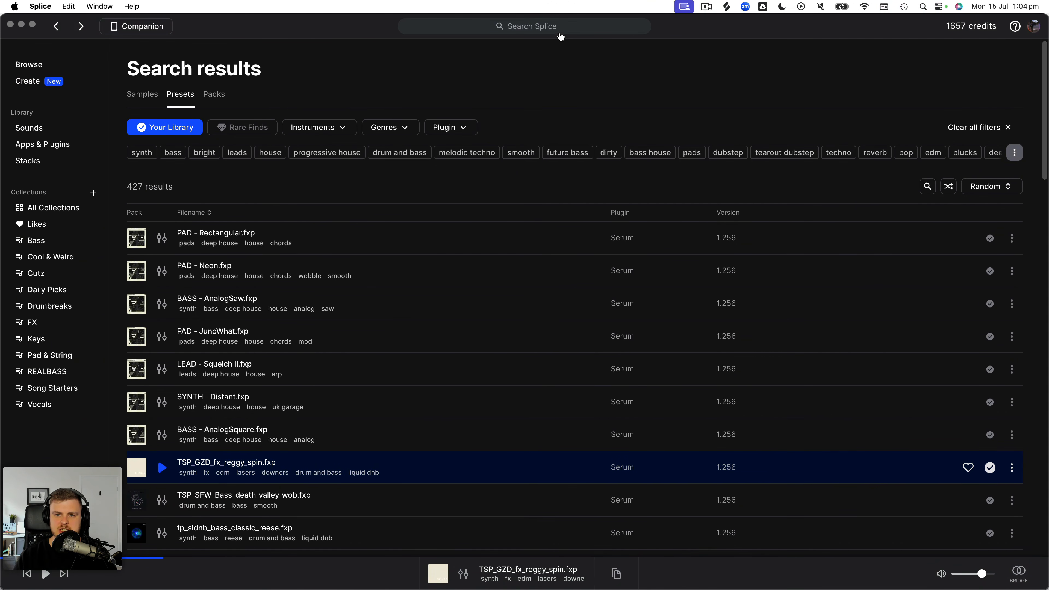
left_click(559, 25)
type("sou")
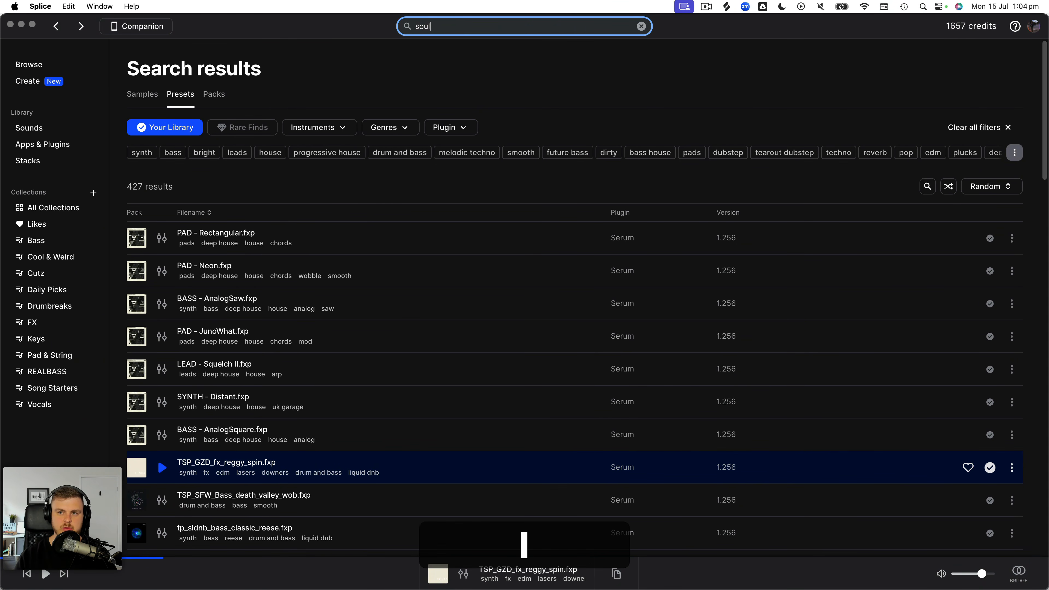
type("l")
key("Return")
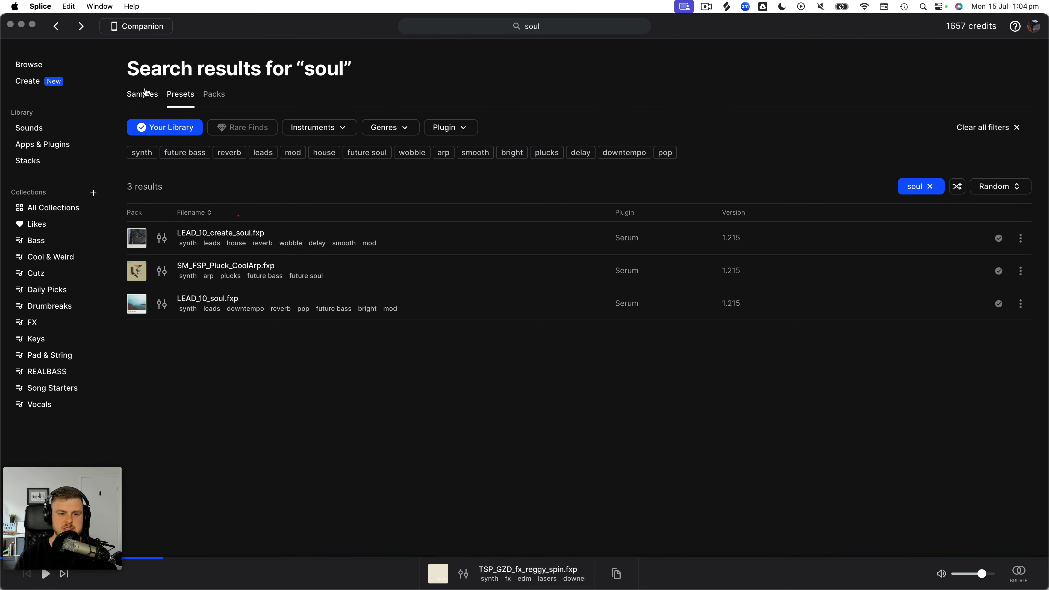
left_click(145, 92)
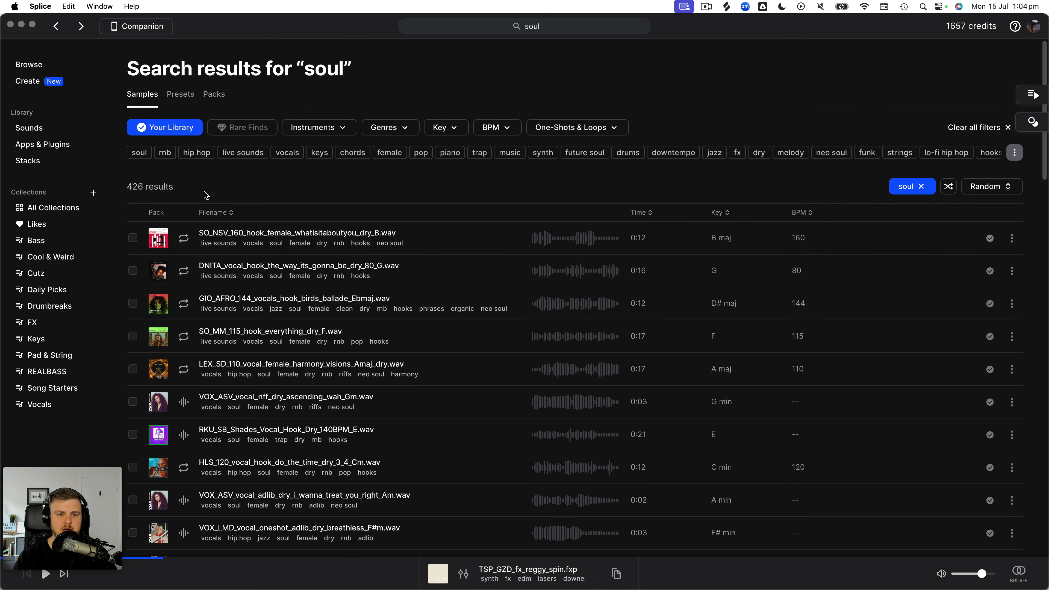
left_click(447, 156)
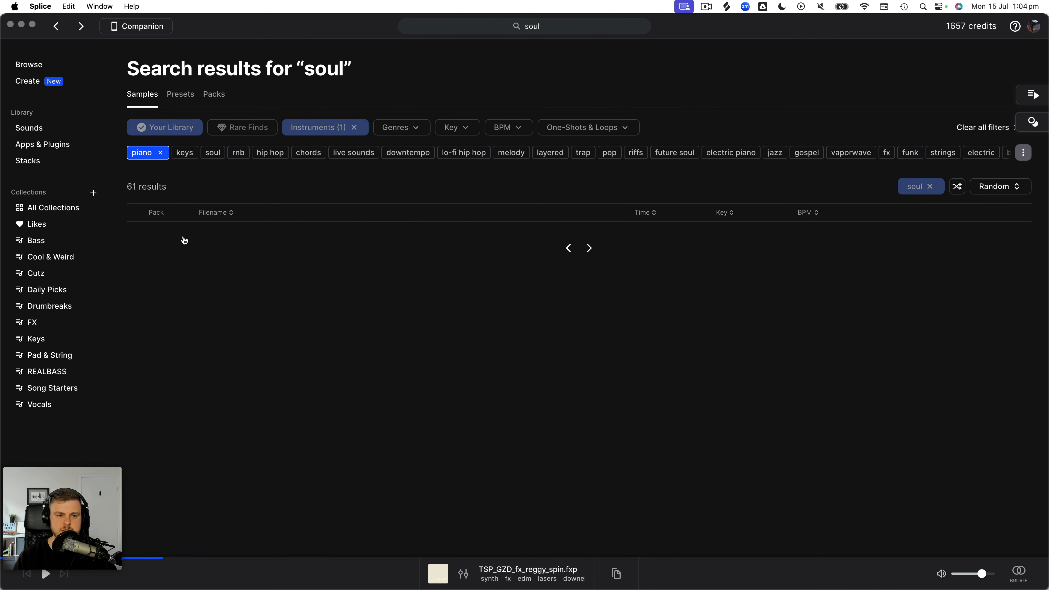
- Audition the soul piano samples, removing the Your Library filter to preview the wider catalogue
left_click(184, 240)
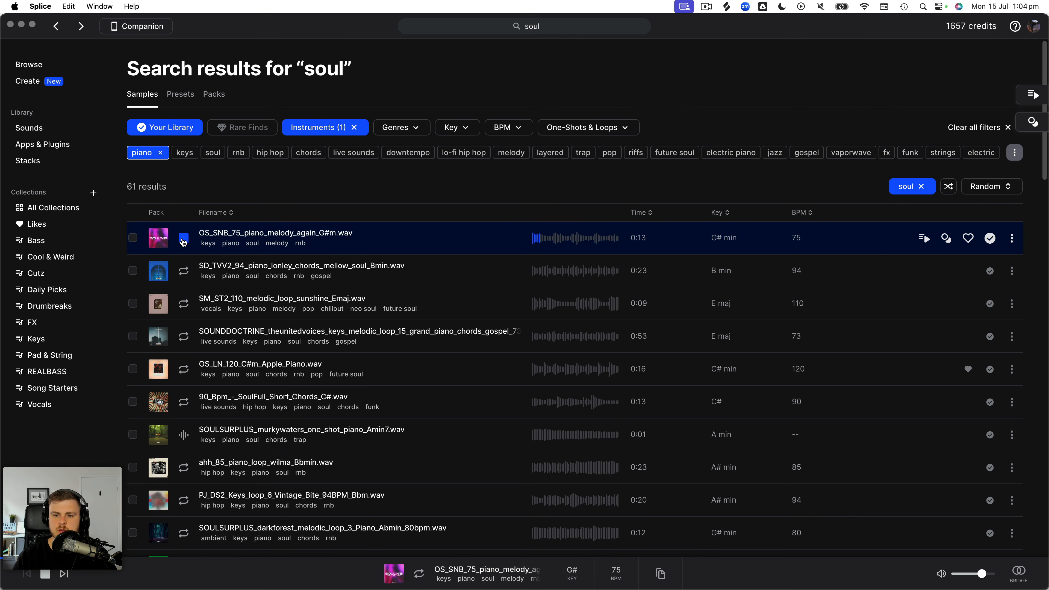
key("Down")
left_click(162, 126)
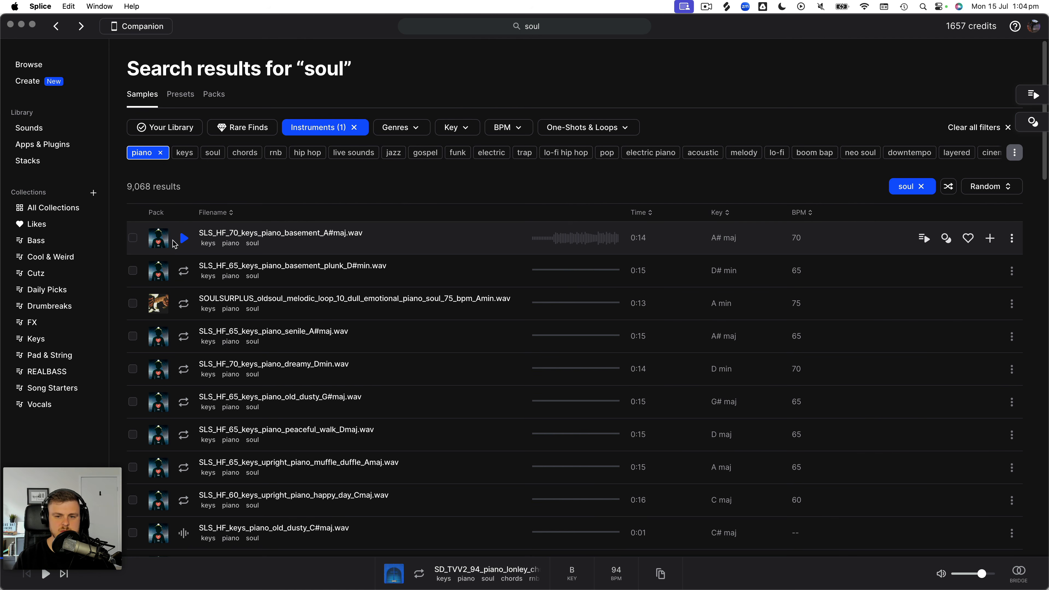
left_click(182, 239)
key("Down")
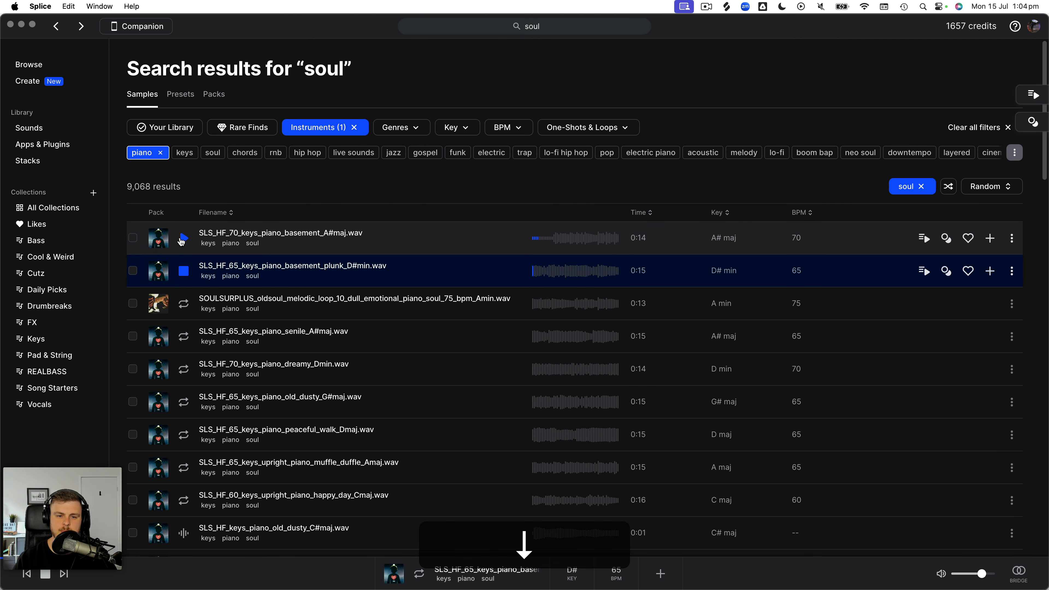
key("Down")
key("Down")
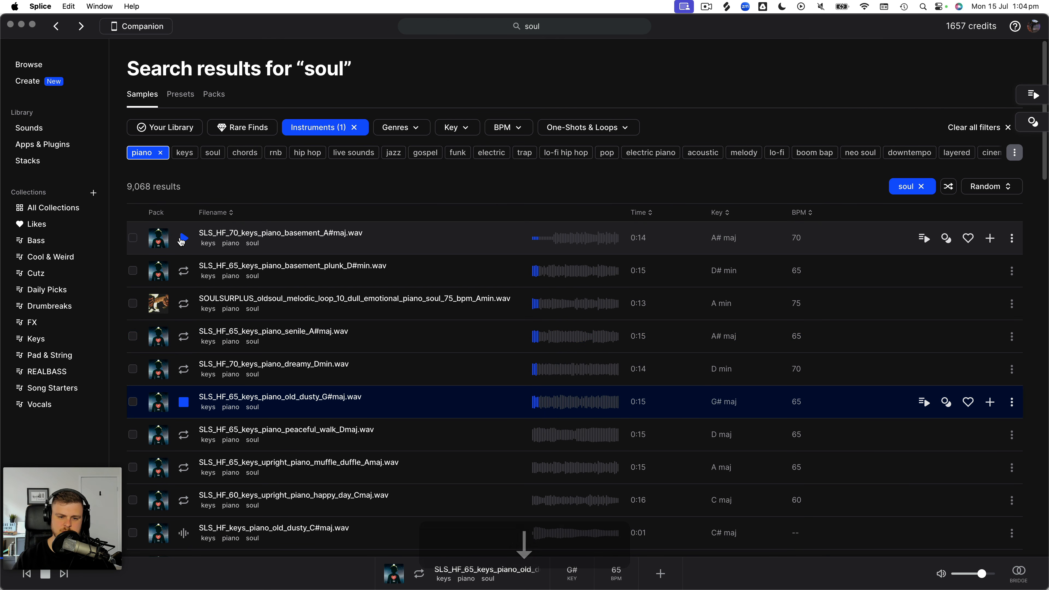
key("Down")
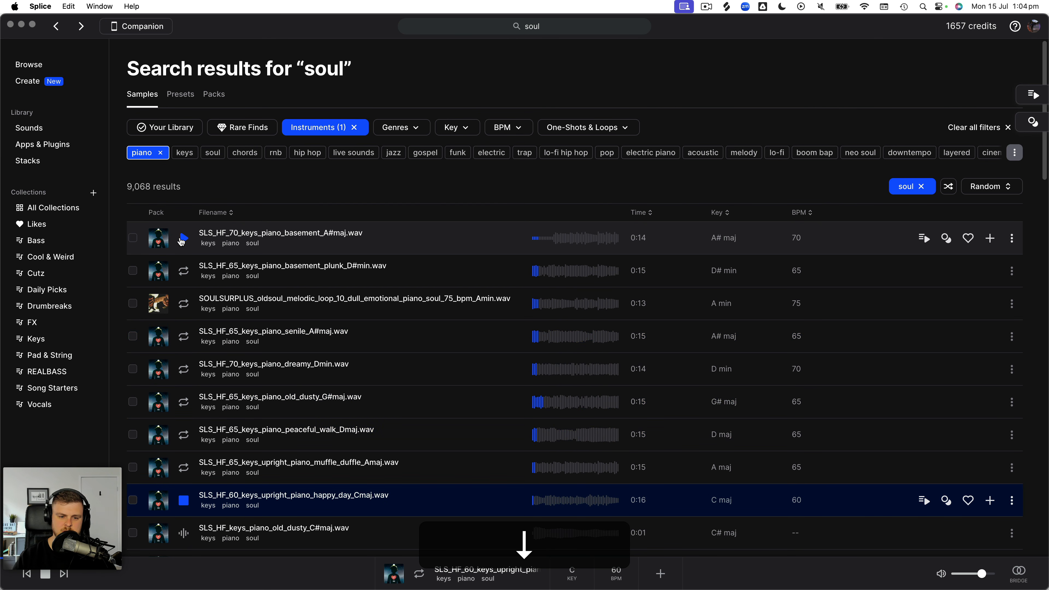
key("space")
- Audition the piano loops and one-shots further down the soul results, through the Amaj7 one-shot
scroll(578, 323, "down", 10)
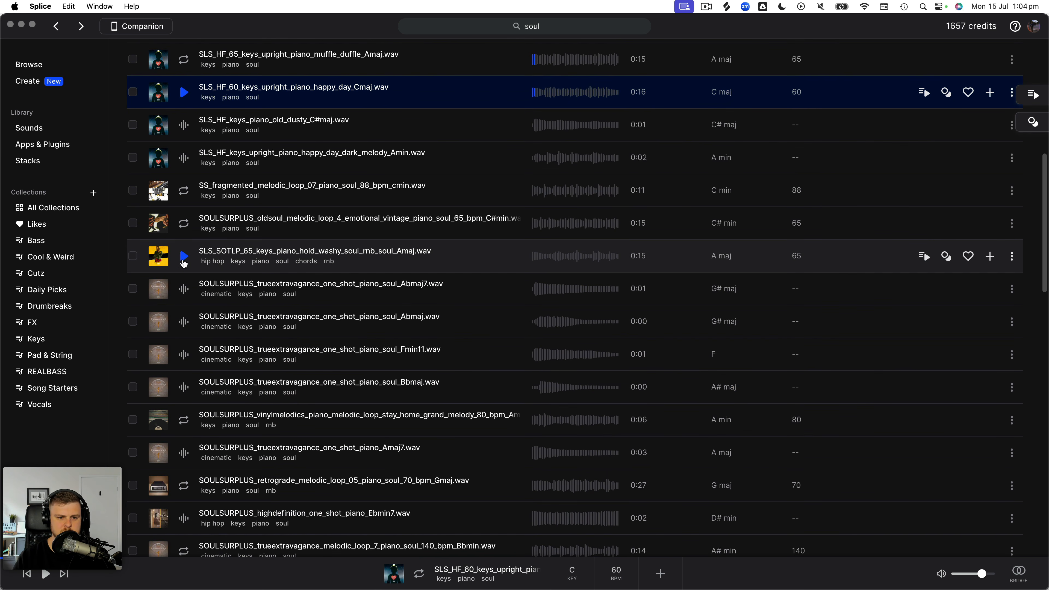
left_click(184, 257)
key("Up")
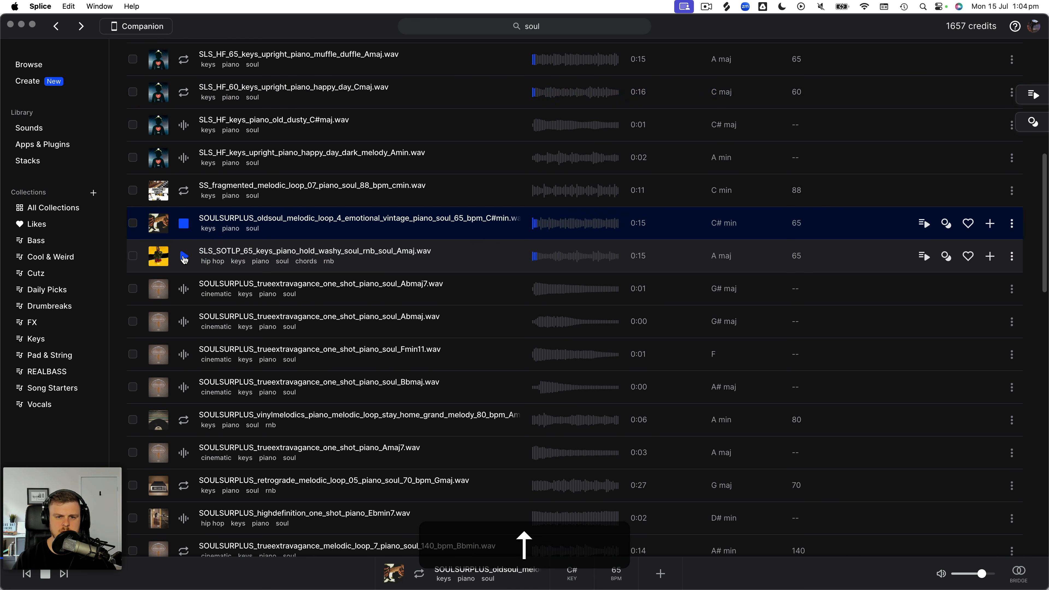
key("Up")
key("Down")
key("Down")
key("Down")
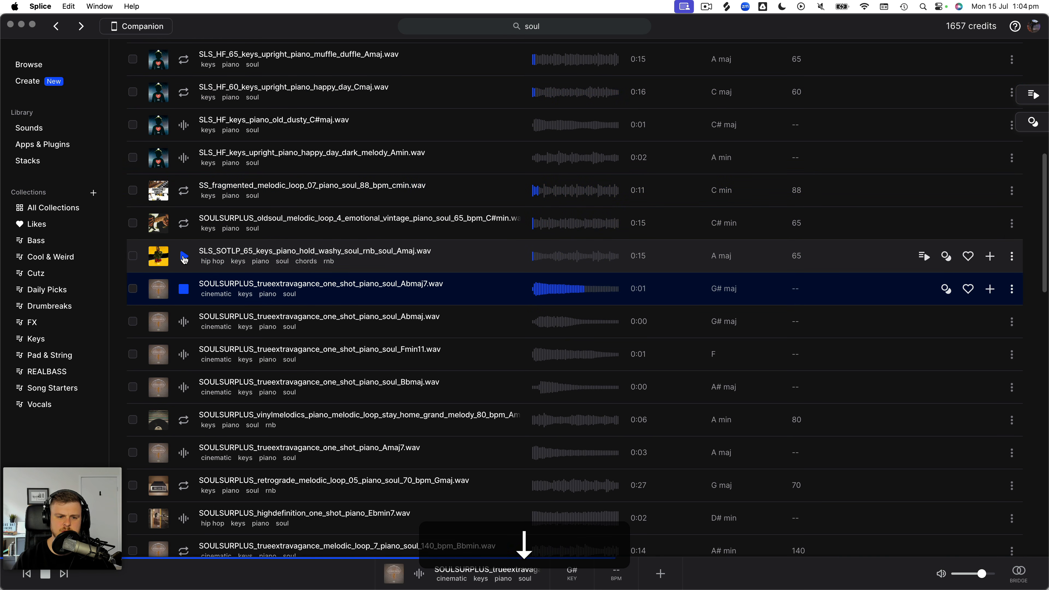
key("Down")
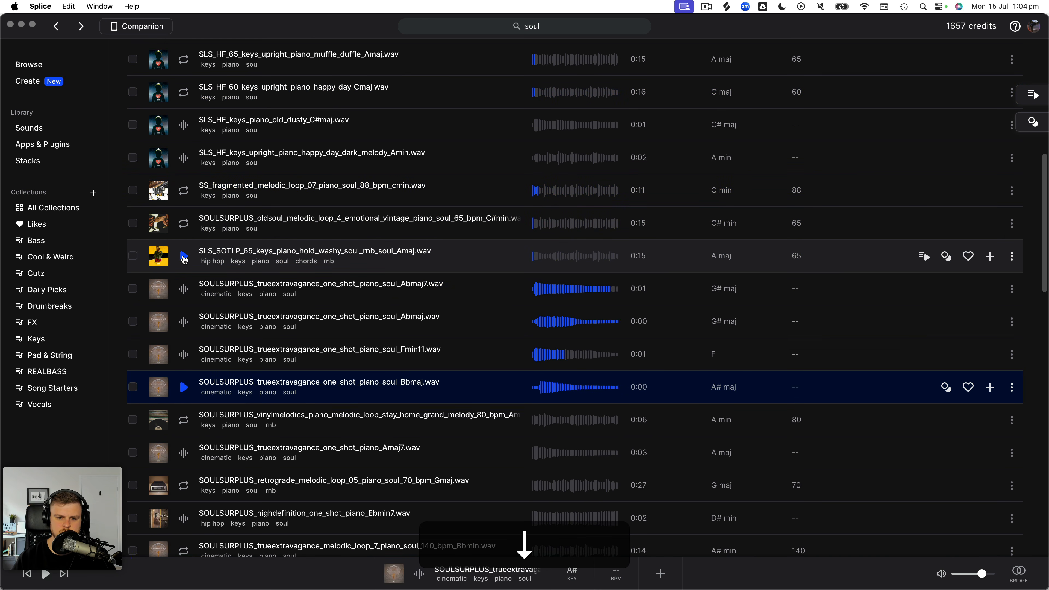
key("Down")
key("Down")
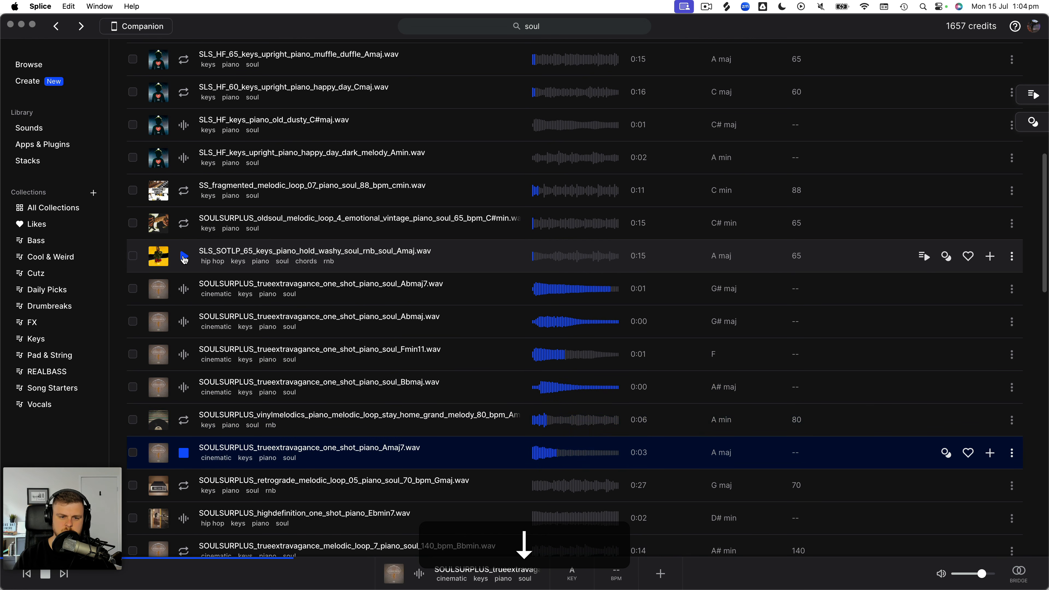
key("space")
- Replace the piano filter with the soul genre and expand the full list of tags
scroll(183, 259, "up", 10)
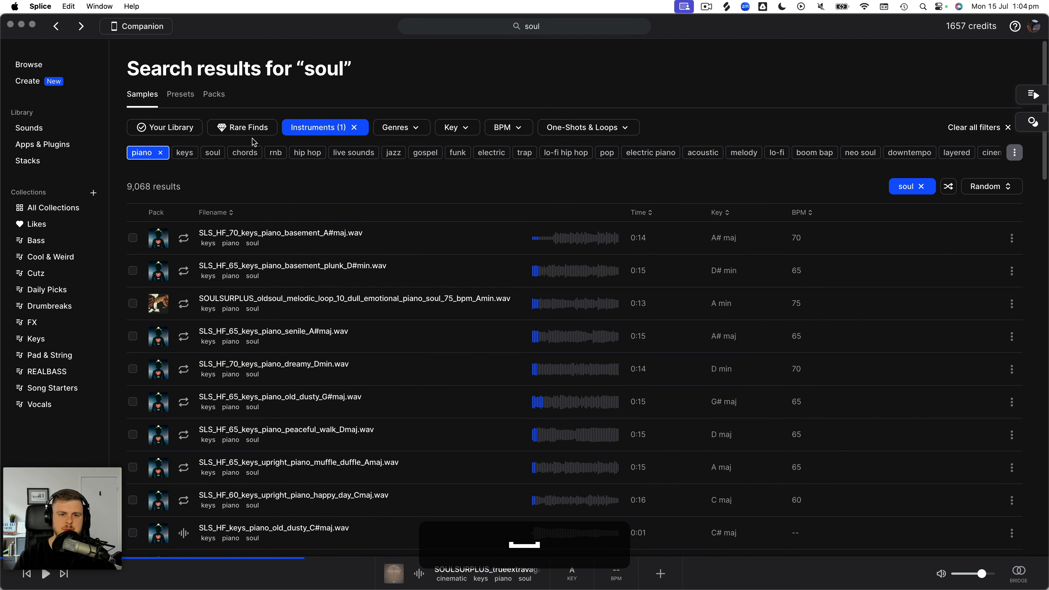
left_click(160, 154)
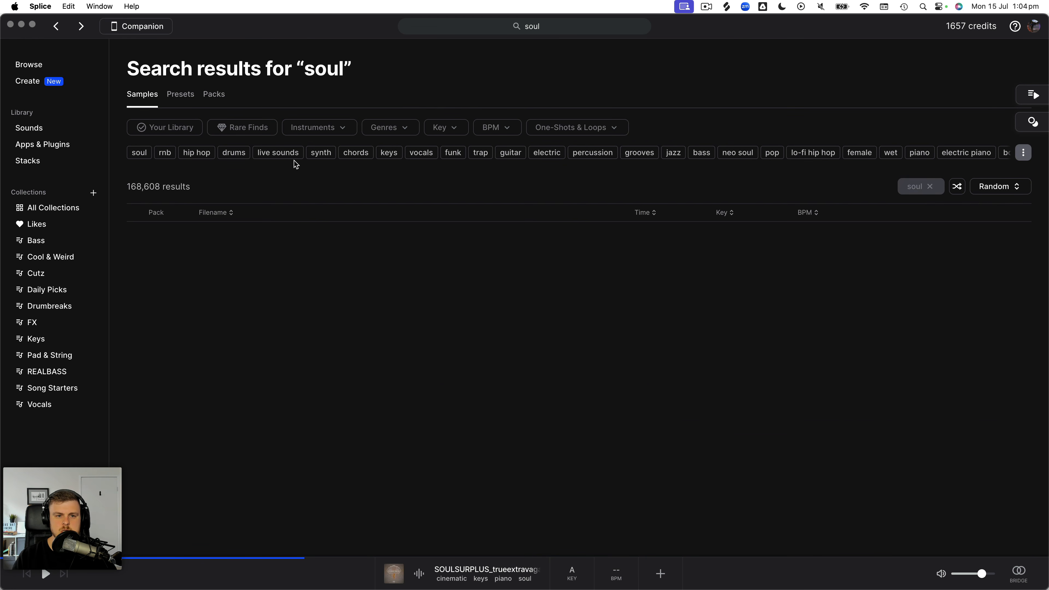
left_click(140, 153)
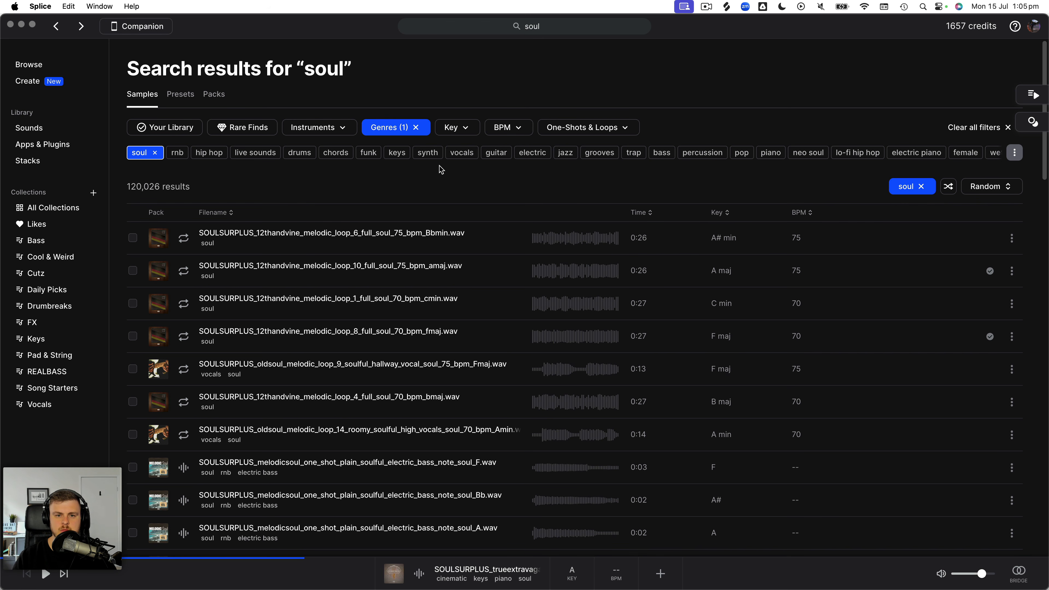
left_click(1013, 154)
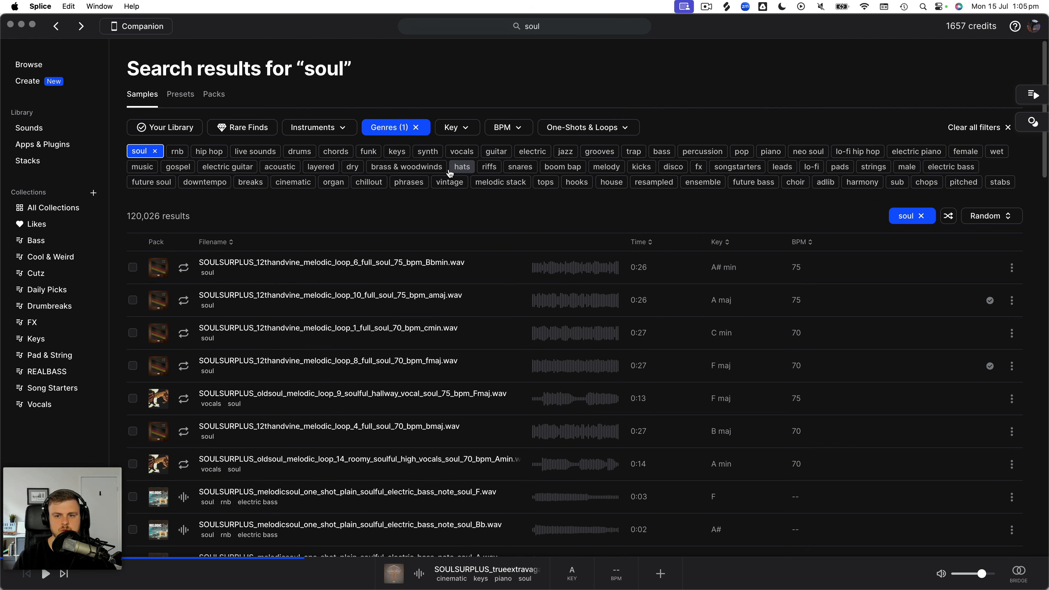
- Search the samples for "string" and audition the first few ABTI strings loops
left_click(572, 26)
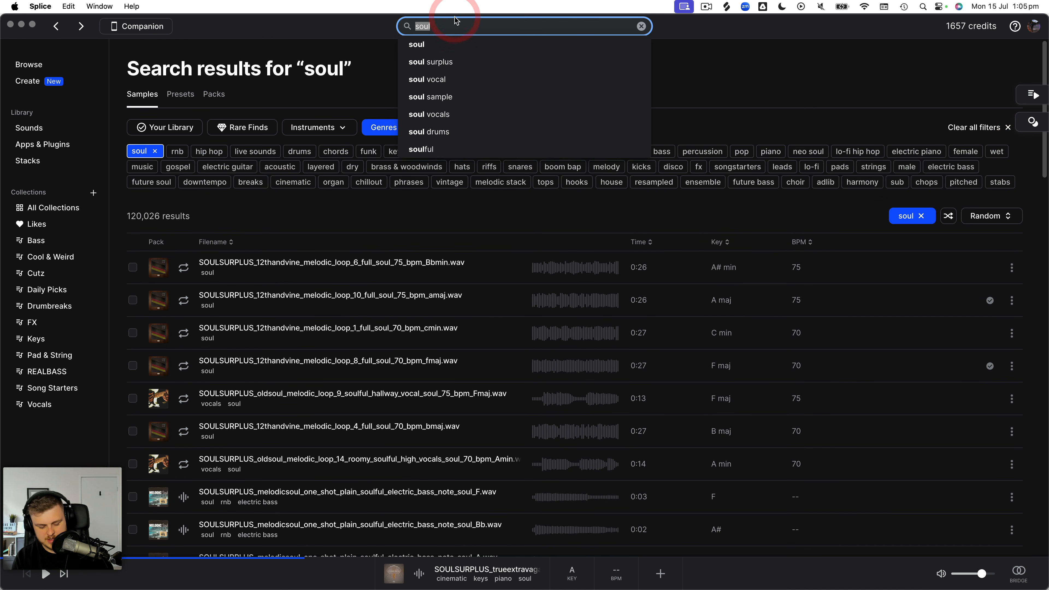
type("string")
key("Return")
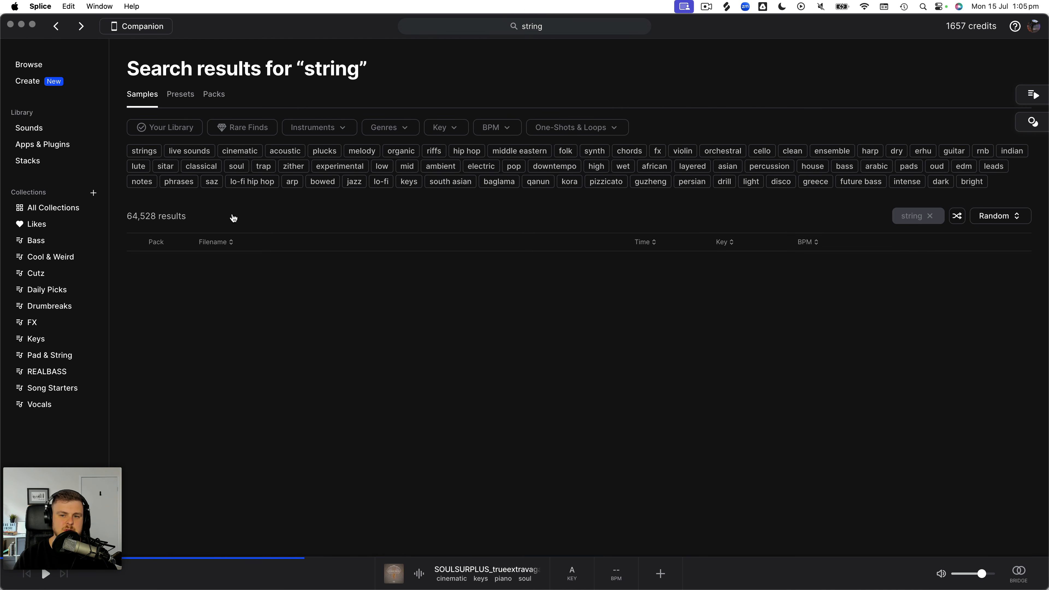
left_click(189, 265)
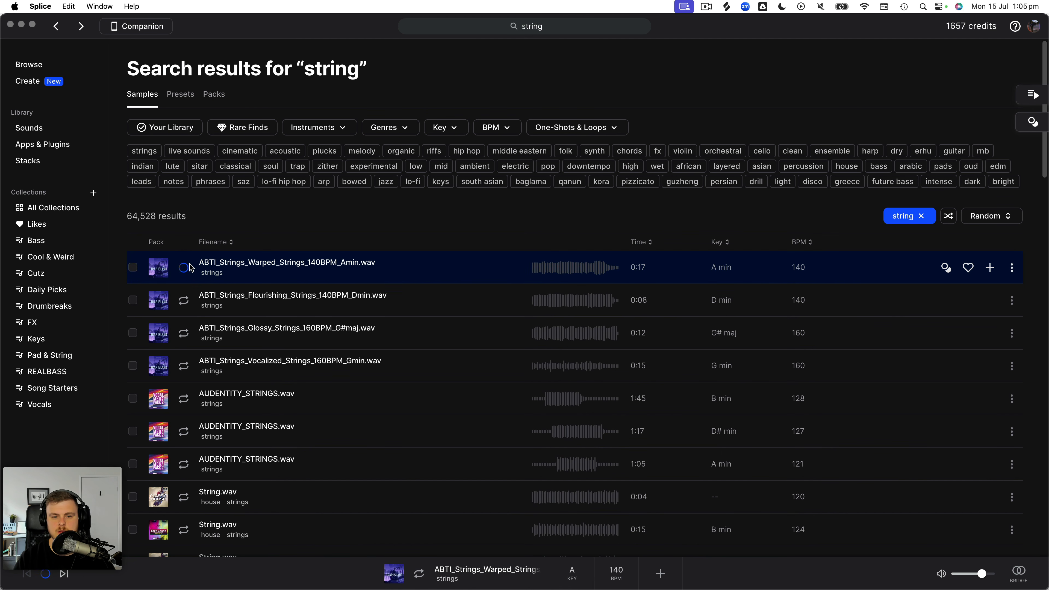
key("Down")
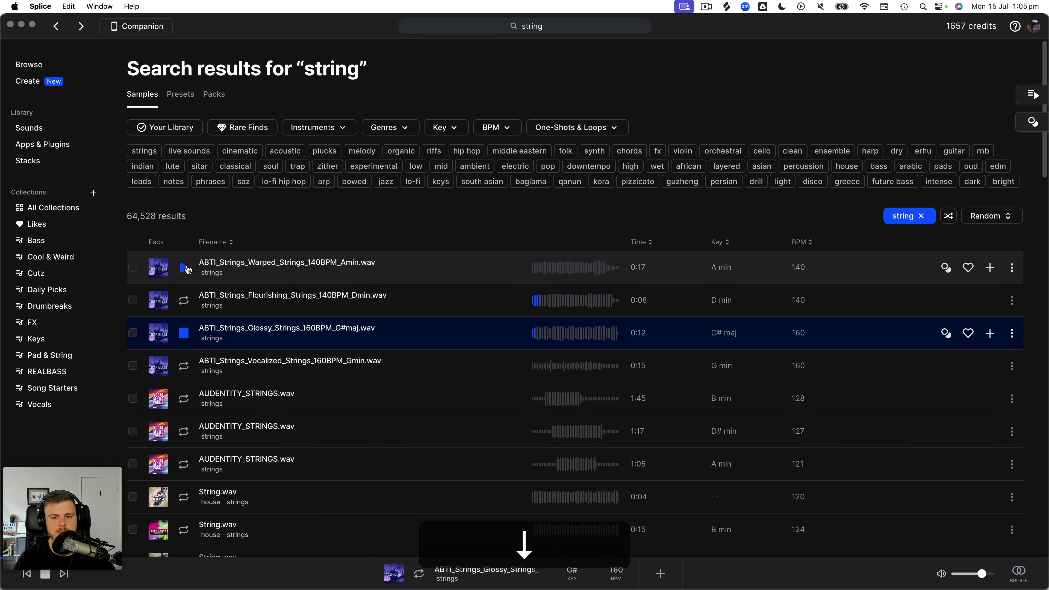
- Filter the string samples by the soul genre and audition the string support loops
left_click(373, 129)
left_click(378, 223)
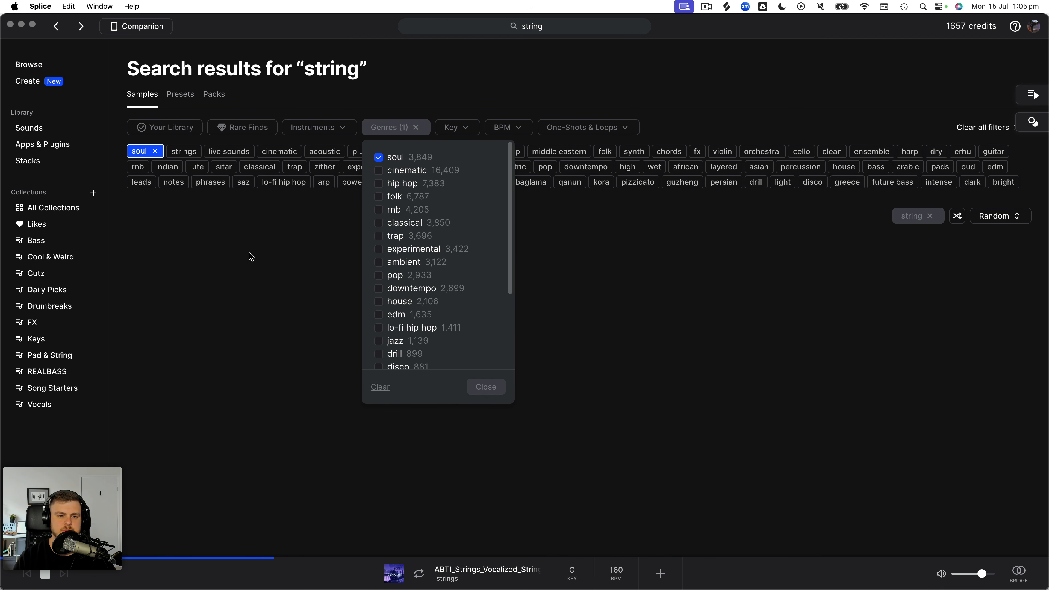
left_click(184, 268)
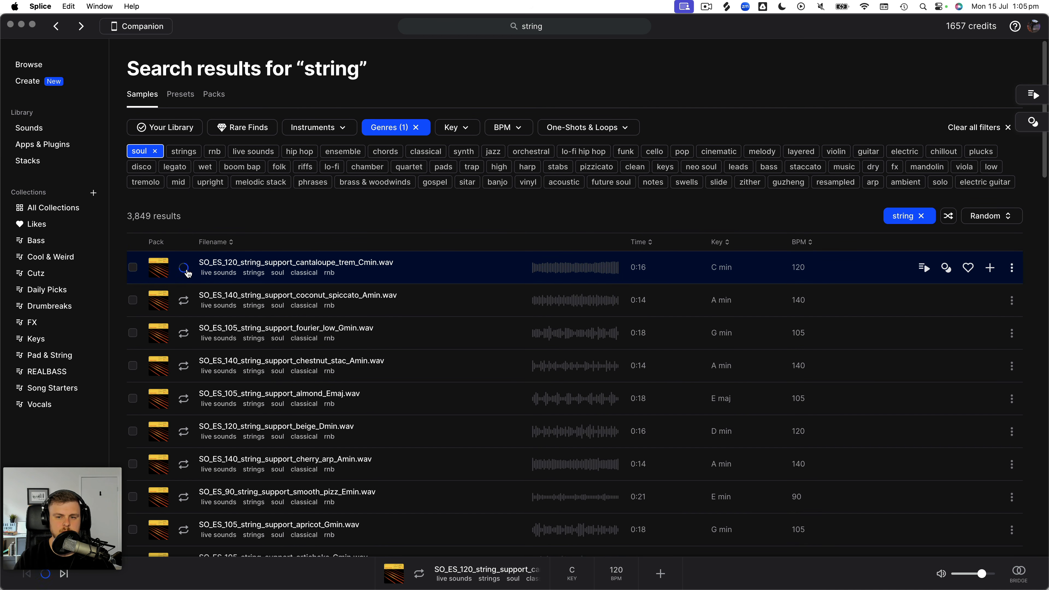
key("Down")
scroll(186, 277, "down", 8)
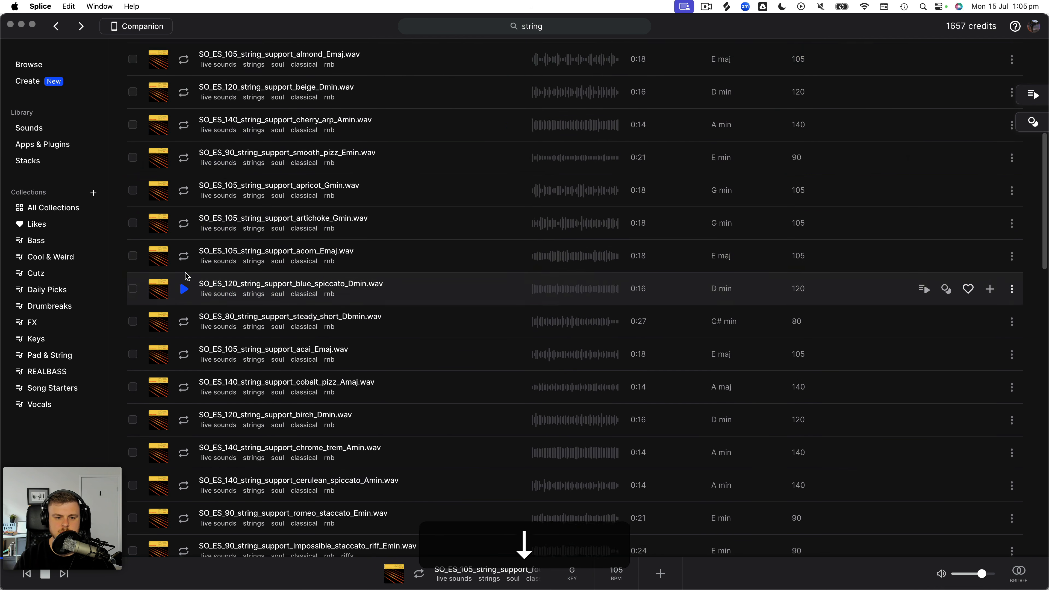
left_click(182, 290)
scroll(182, 291, "down", 20)
scroll(181, 292, "down", 5)
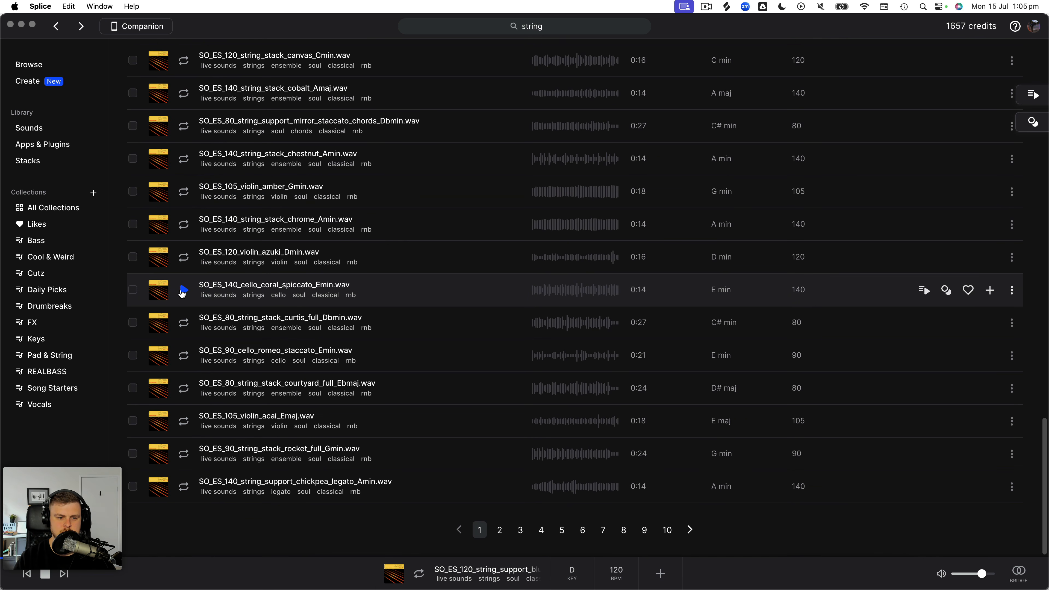
- Shuffle the soul string results into a random order and audition them from the first loop down to SO_MTS_91_green_C
scroll(923, 223, "up", 20)
left_click(952, 216)
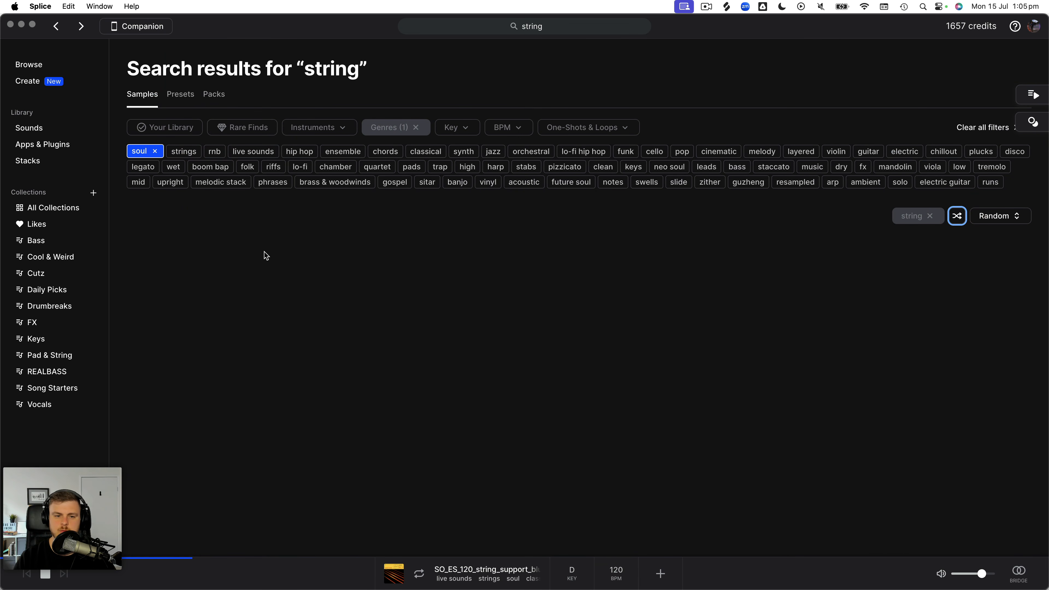
left_click(183, 268)
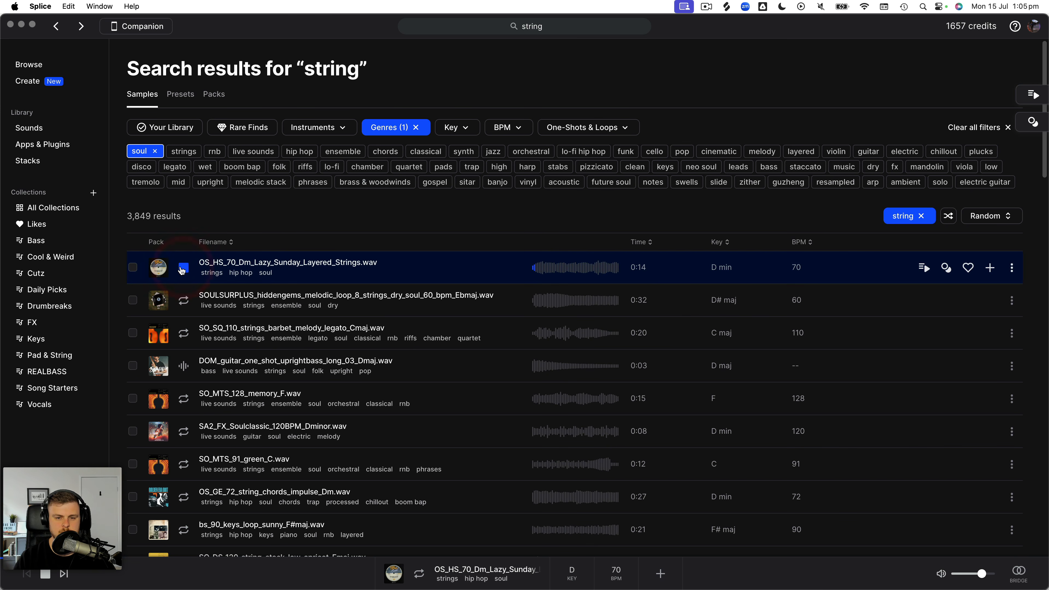
key("Down")
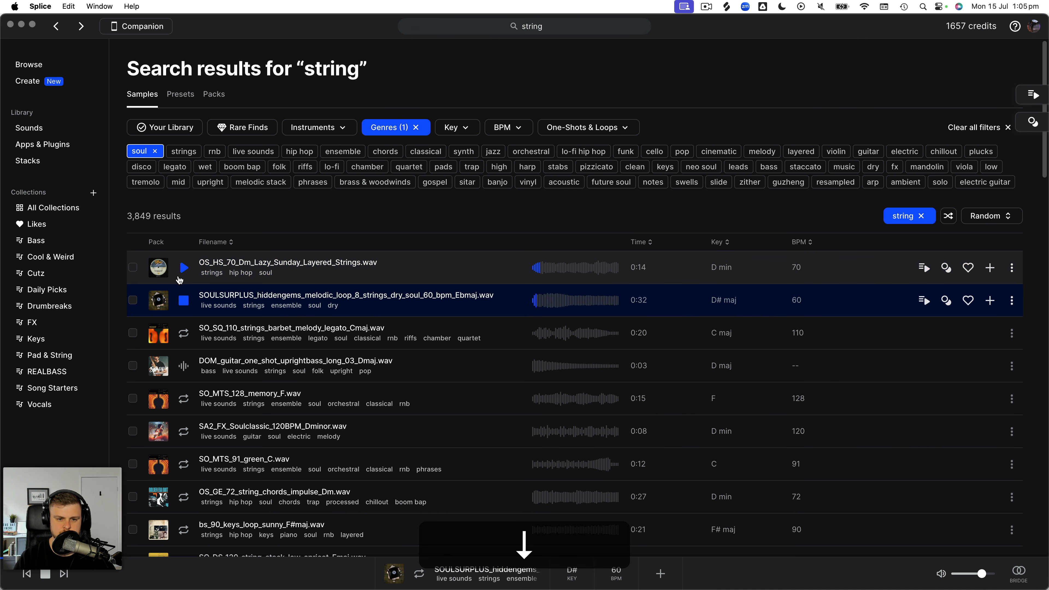
key("Down")
key("Down")
key("Down")
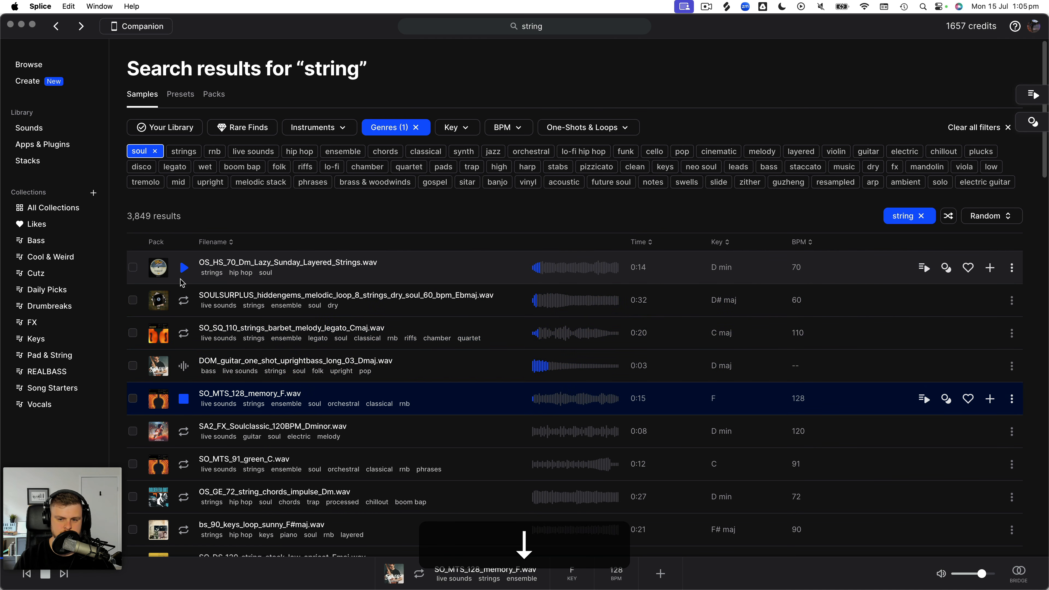
- Audition the next loops, add bs_90_keys_loop_sunny_F#maj to the library, and compare it with the wet Em cello chord
key("Down")
key("Down")
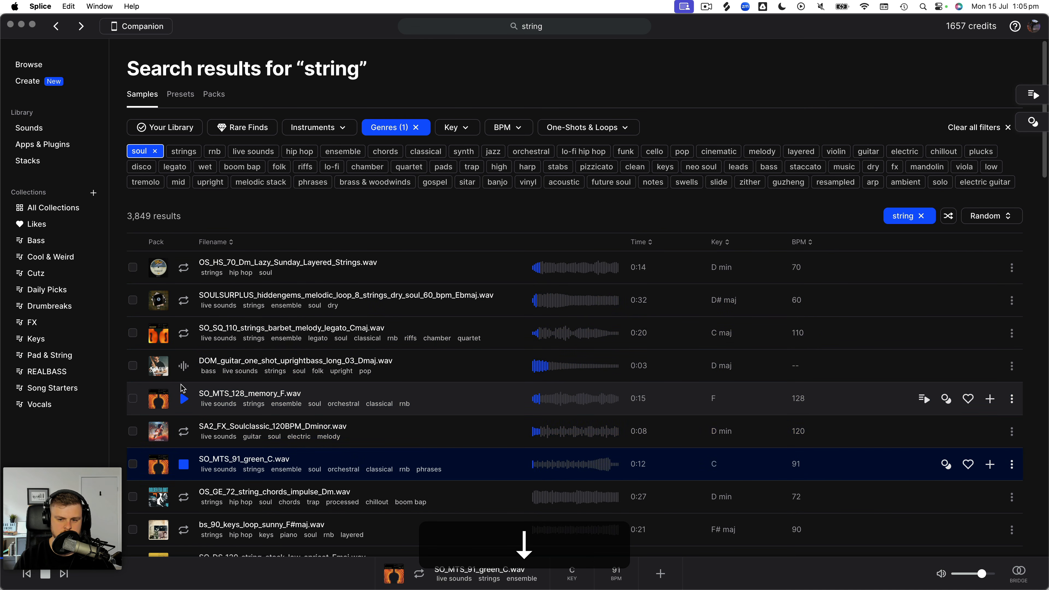
scroll(182, 389, "down", 2)
key("Down")
key("Down")
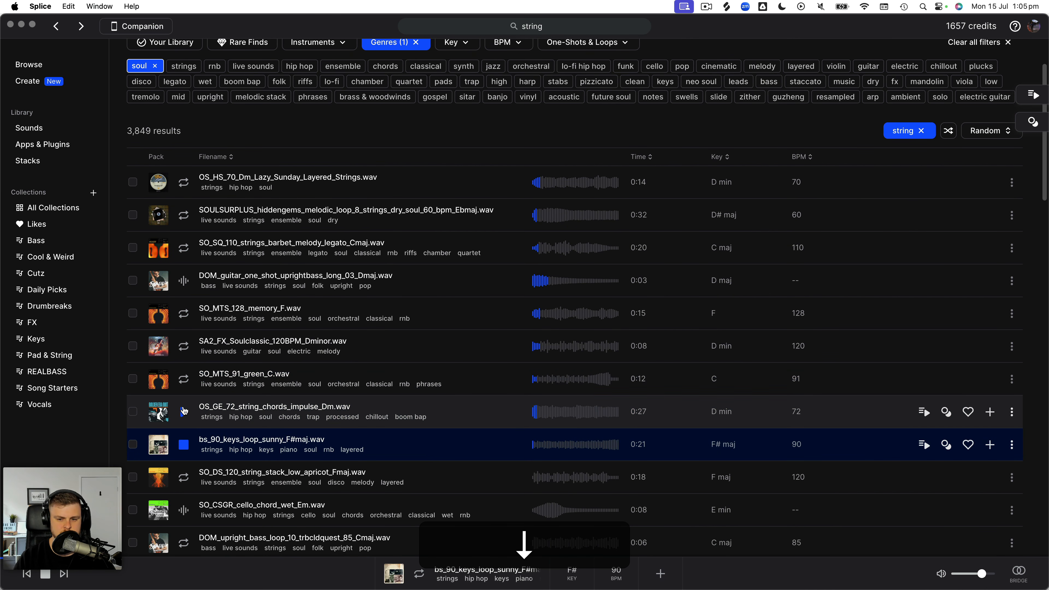
scroll(184, 407, "down", 2)
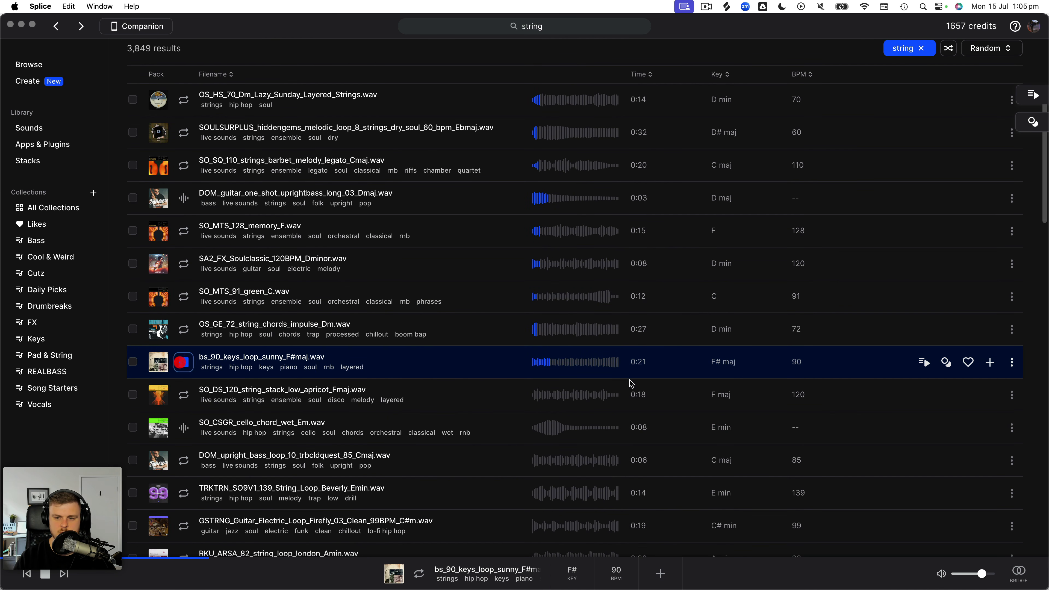
key("space")
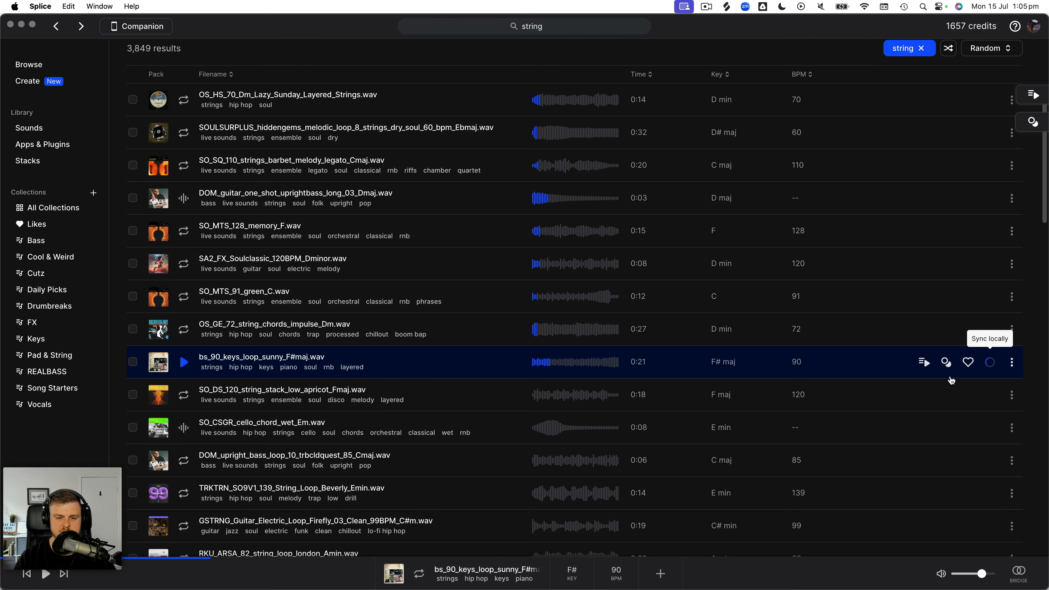
left_click(184, 427)
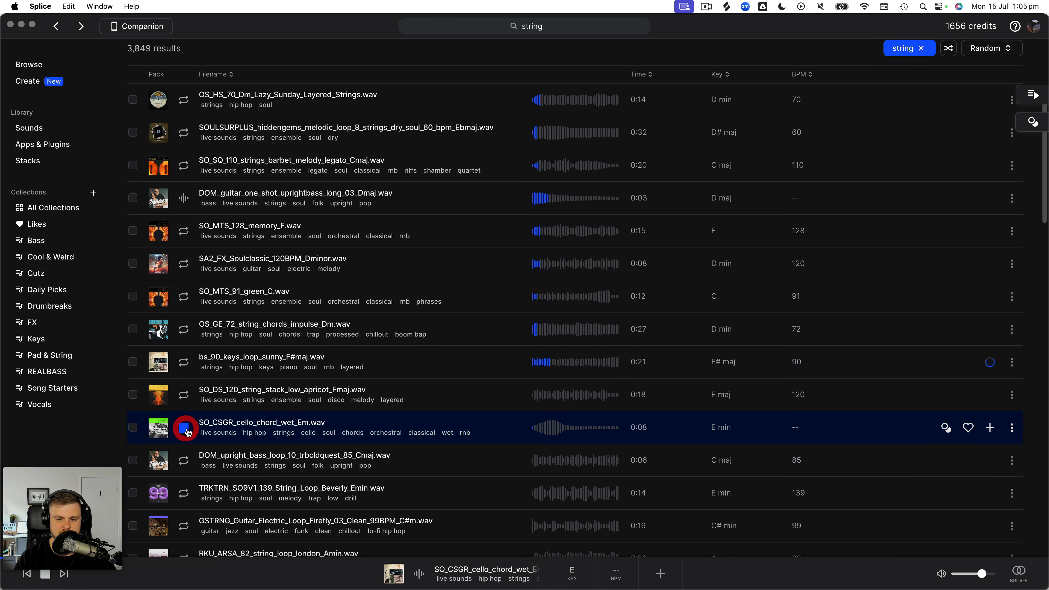
left_click(184, 365)
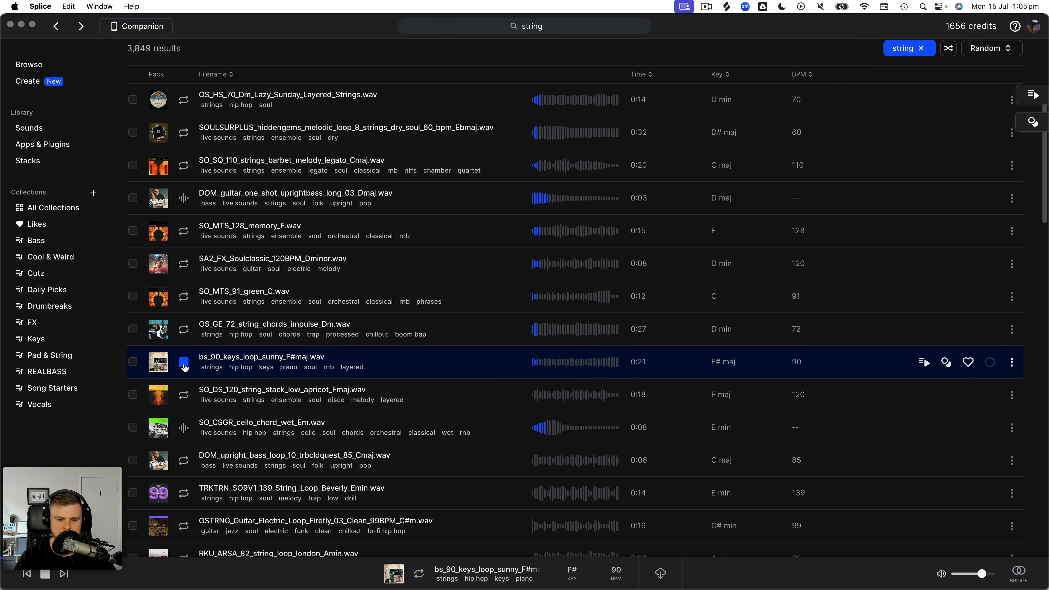
left_click(184, 365)
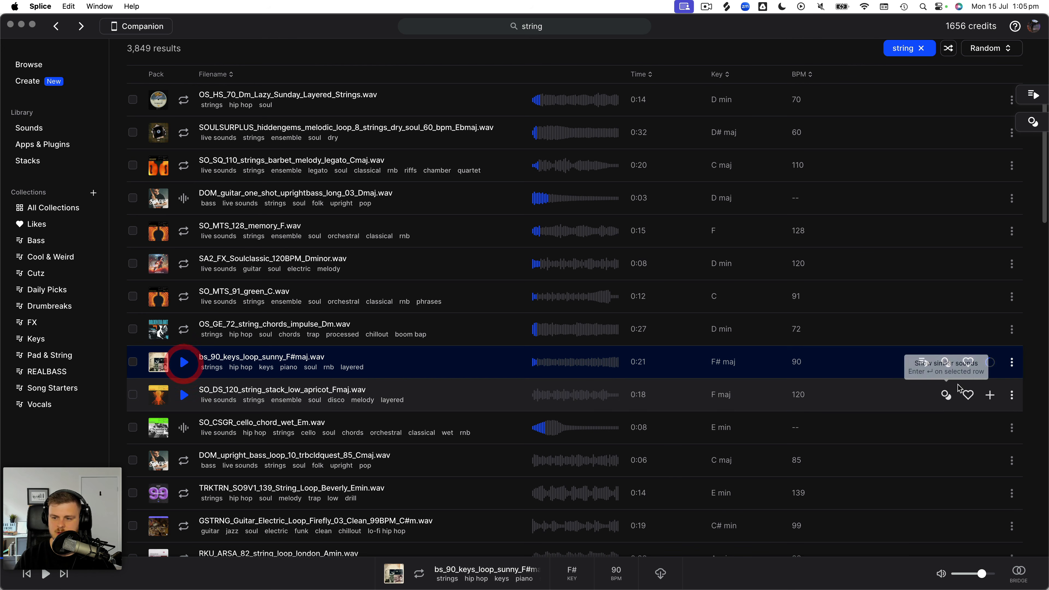
- Copy the sunny keys loop, switch to Ableton Live, unfold the 6 MIDI track and insert an audio track below it
left_click(1011, 363)
key("ctrl+Right")
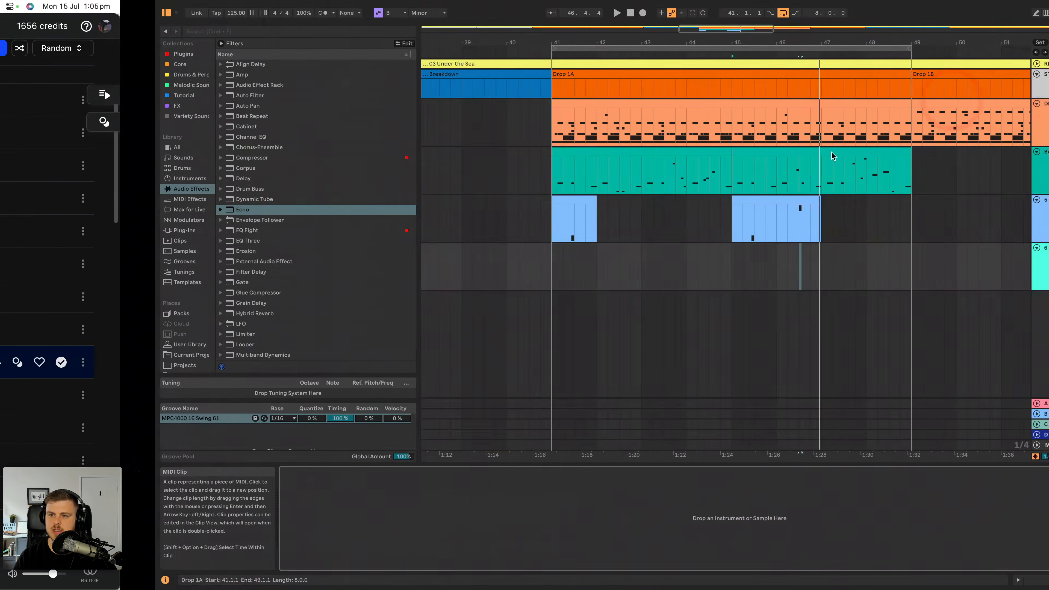
left_click(885, 248)
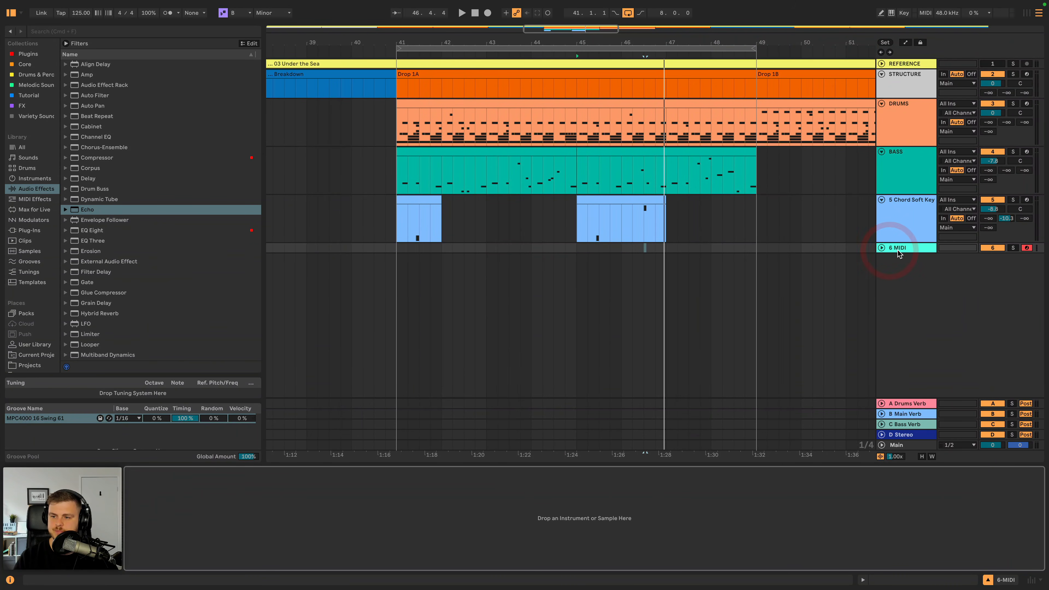
left_click(883, 247)
key("super+t")
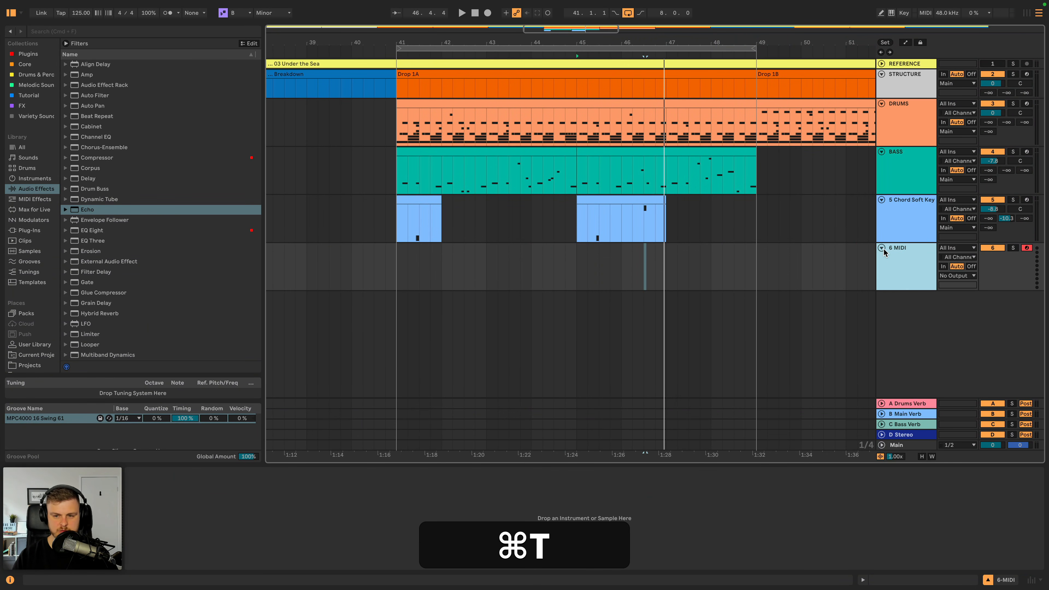
- Paste the keys loop onto the new audio track at bar 49, the start of Drop 1B, and play it
left_click(404, 305)
left_click(767, 313)
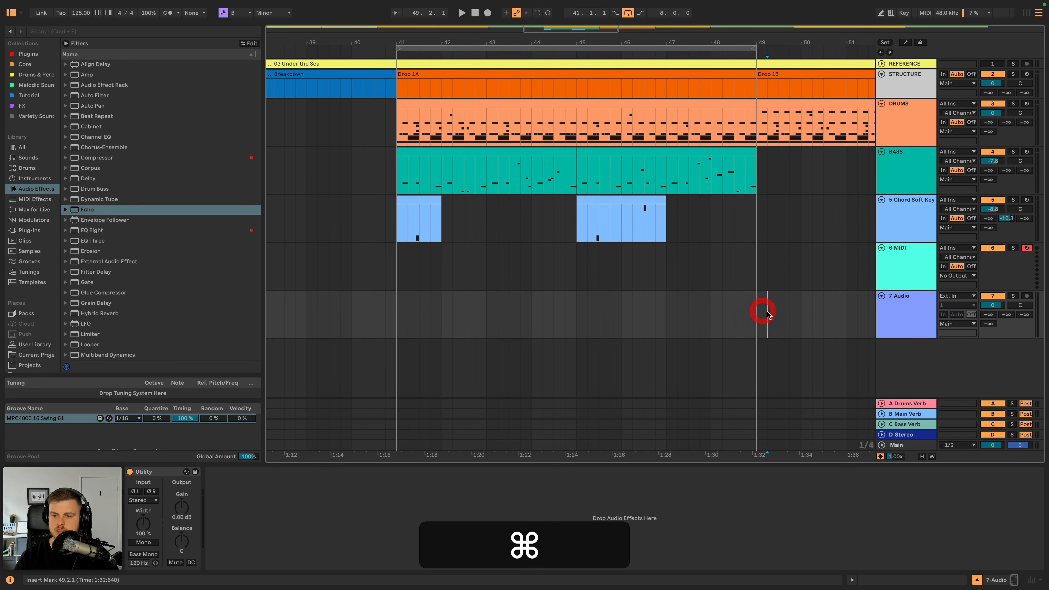
key("super+v")
key("super+space")
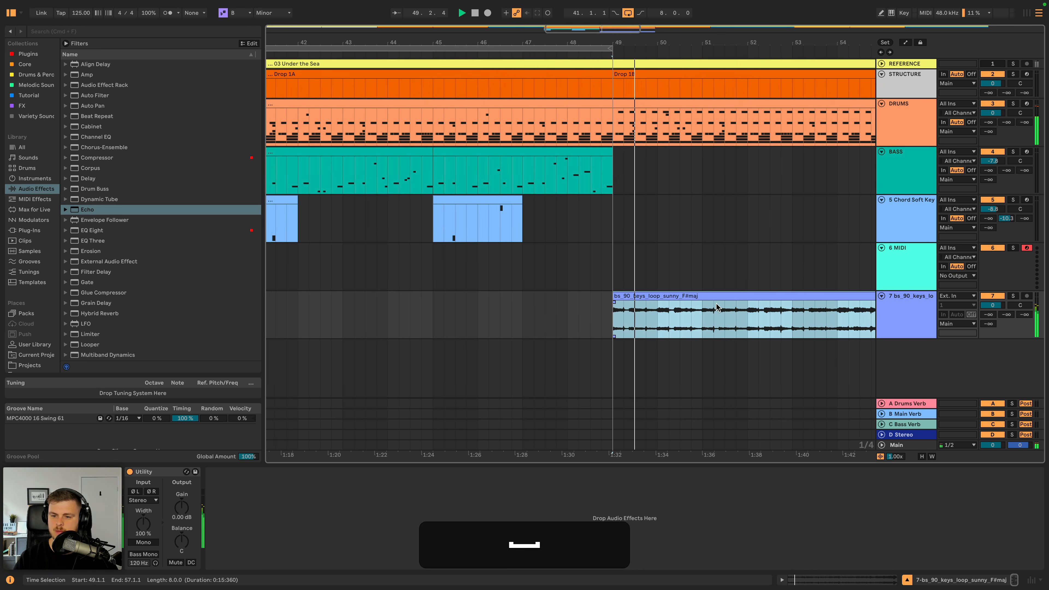
- Open the keys clip, try the Re-Pitch warp mode during playback, and return it to Beats
double_click(684, 297)
key("space")
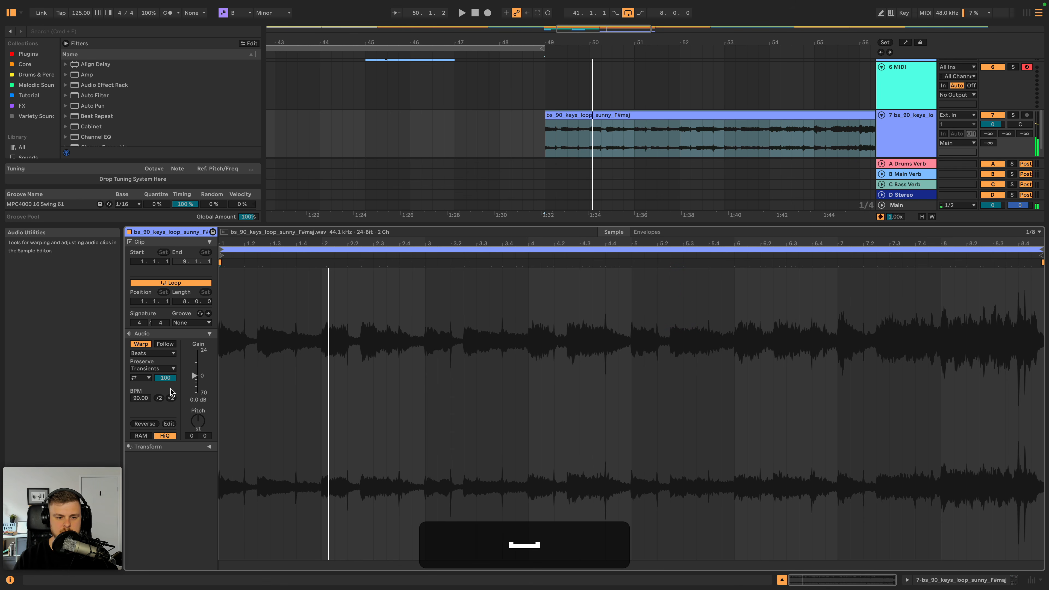
left_click(164, 355)
left_click(154, 381)
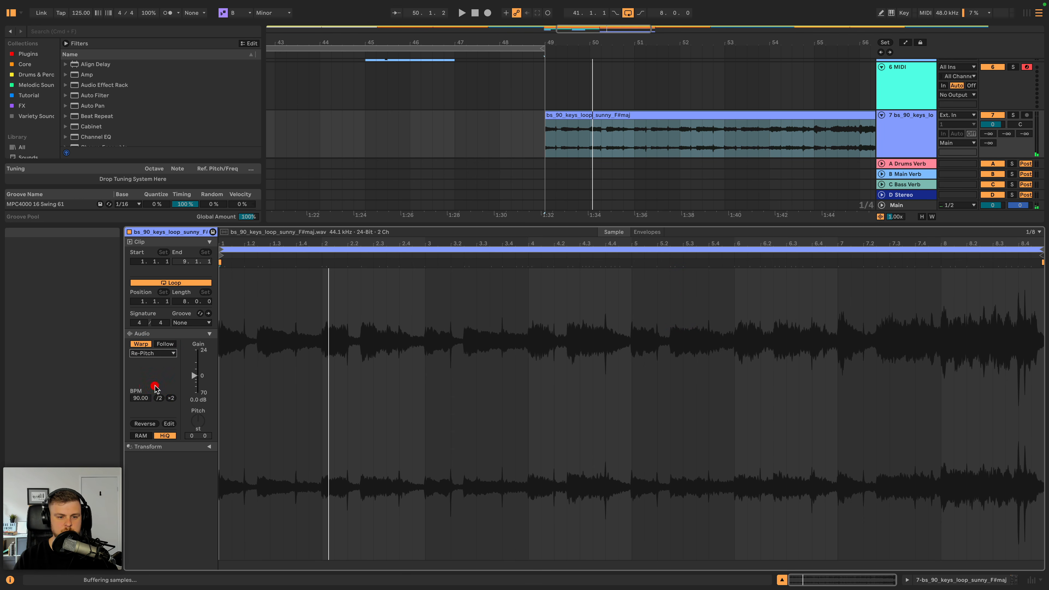
left_click(812, 117)
key("space")
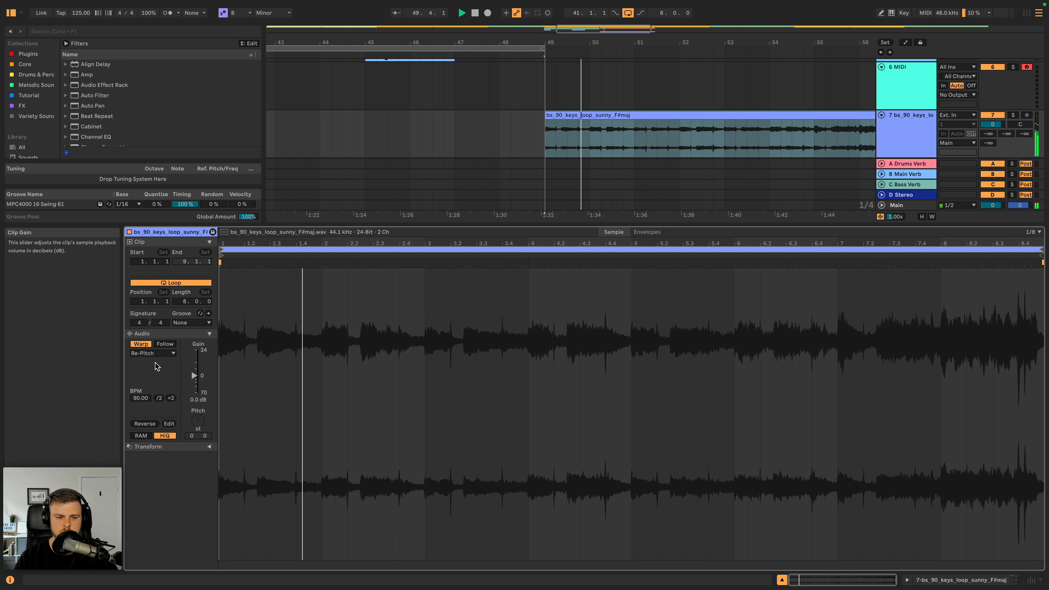
left_click(153, 353)
left_click(144, 366)
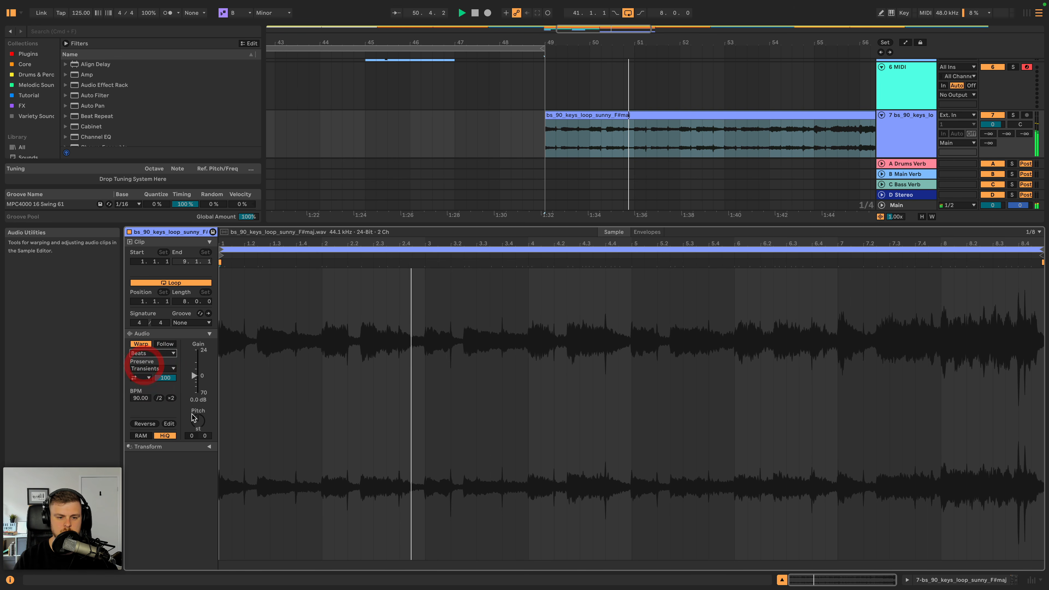
- Transpose the keys clip down 3 semitones and play it from its start
key("space")
key("Down")
key("Down")
key("space")
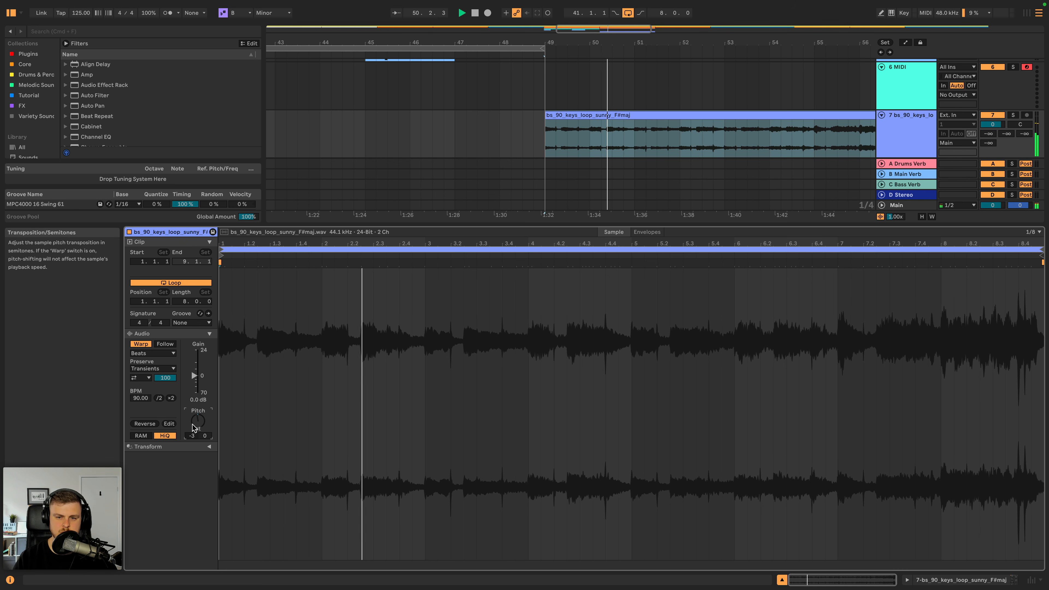
left_click(556, 139)
key("space")
key("space")
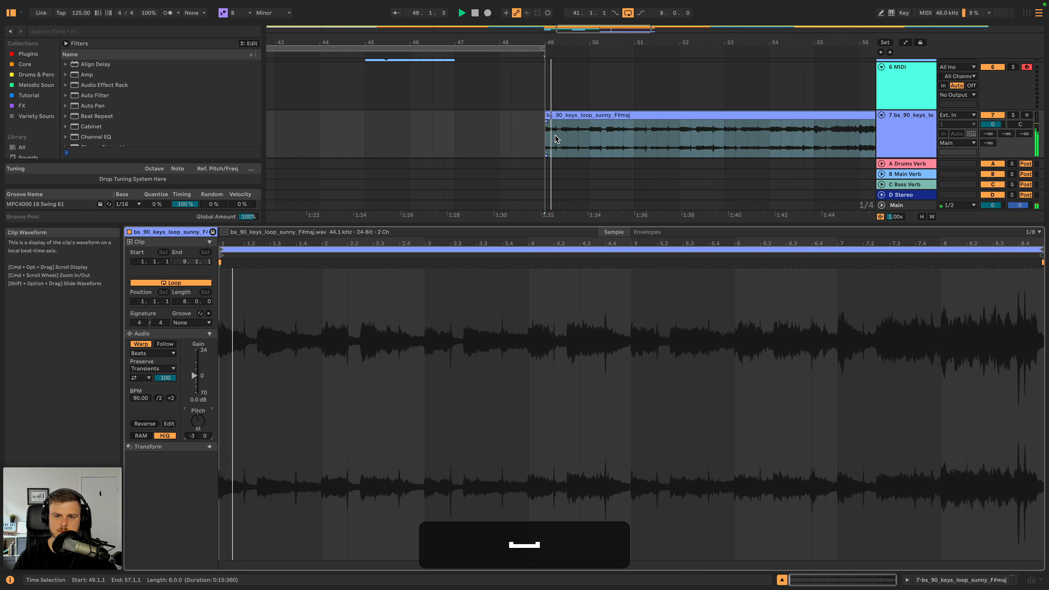
double_click(890, 122)
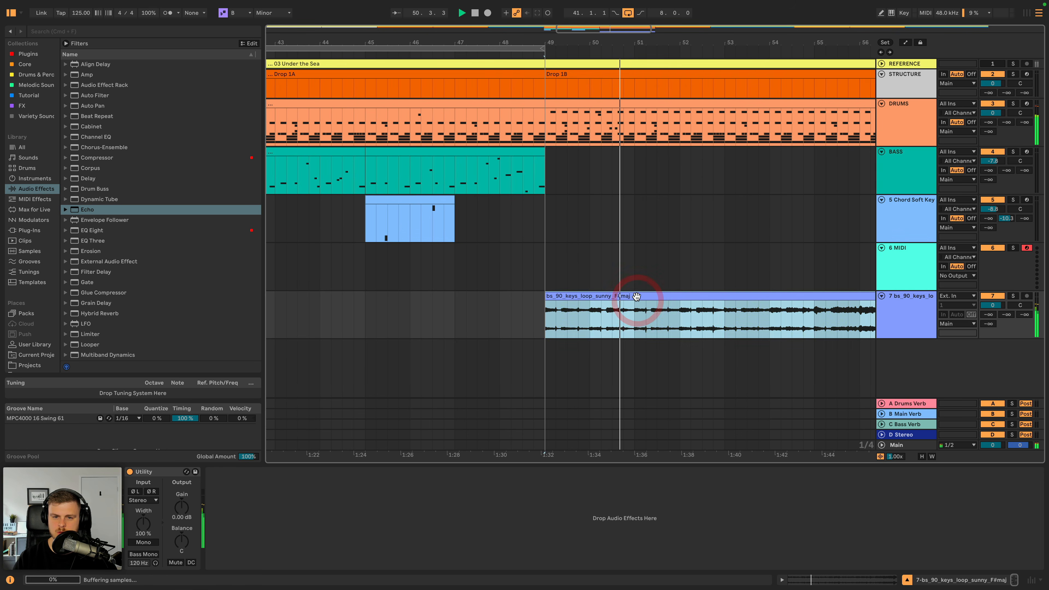
double_click(638, 304)
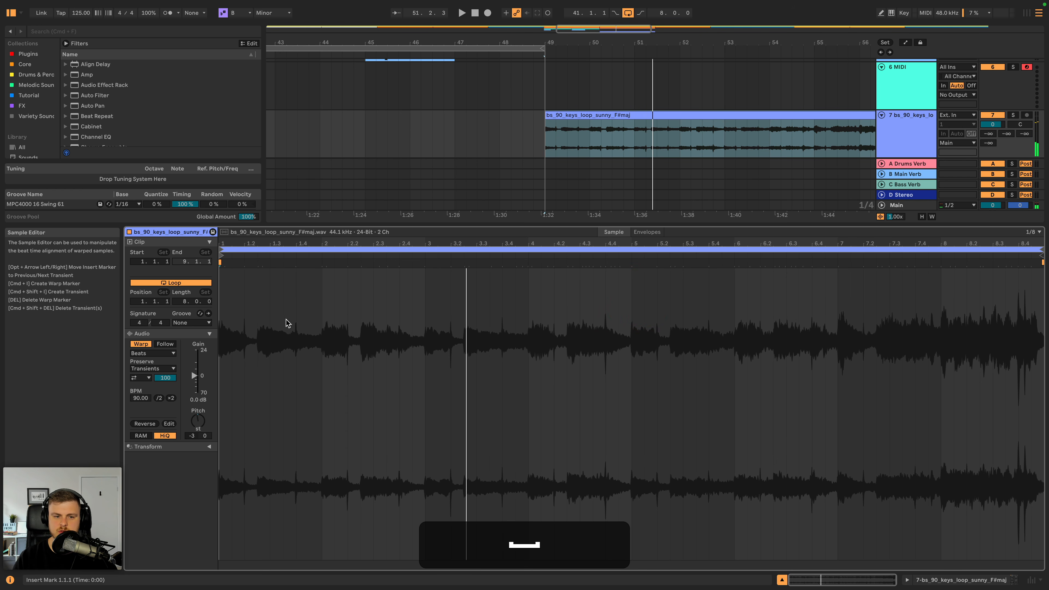
right_click(292, 321)
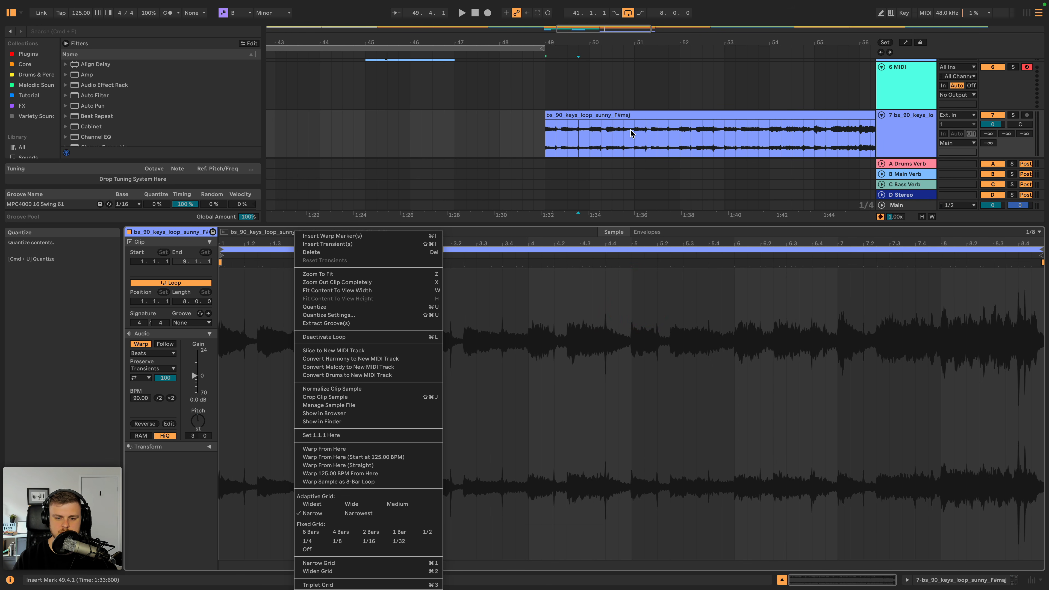
left_click(604, 117)
- Reverse the keys clip, trim its start to bar 50, and listen to it
left_click(604, 115)
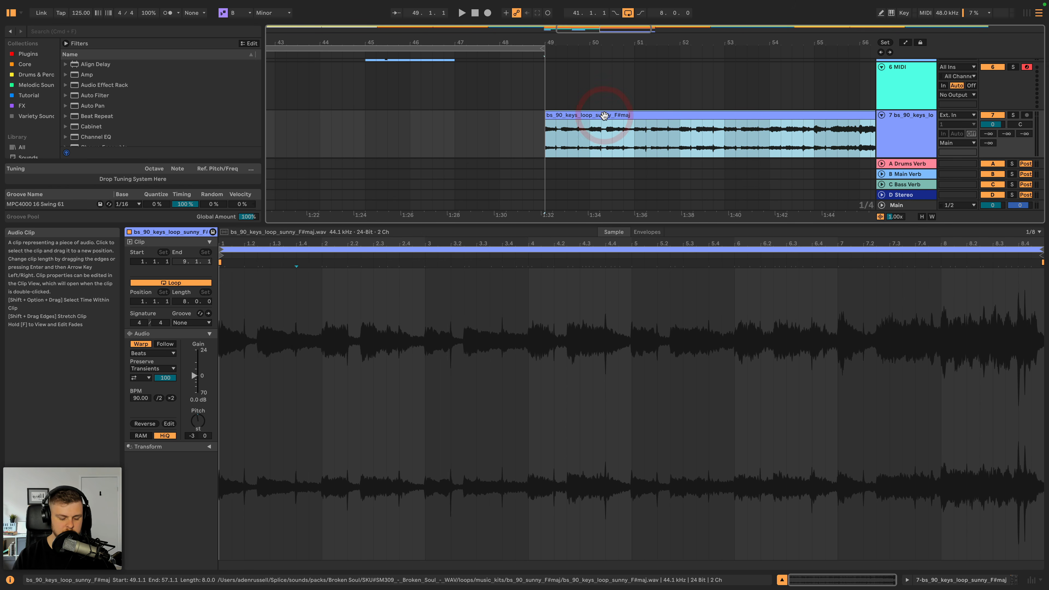
key("r")
key("space")
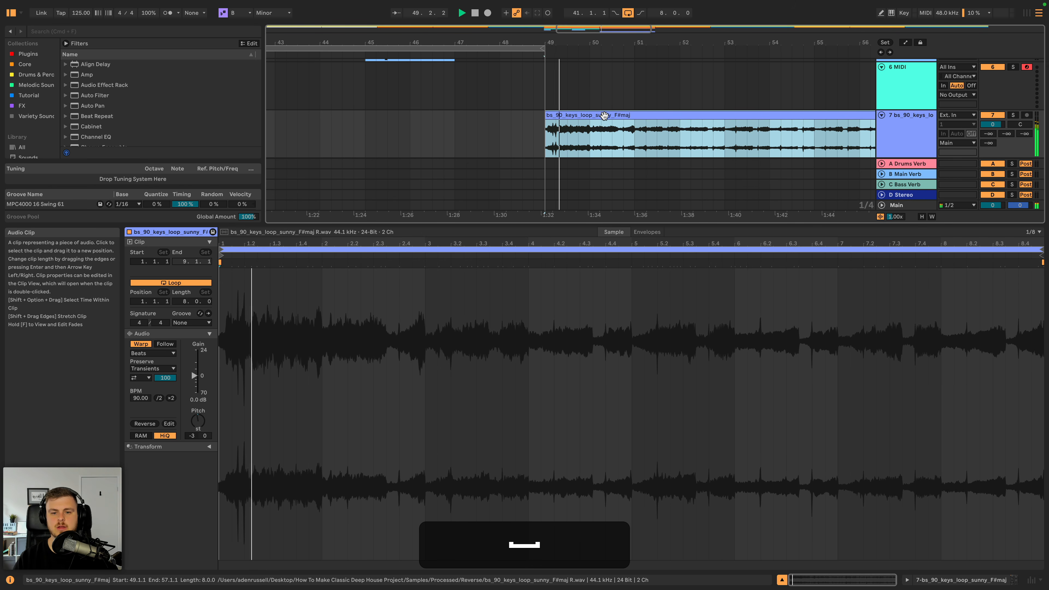
left_click_drag(548, 115, 590, 114)
key("space")
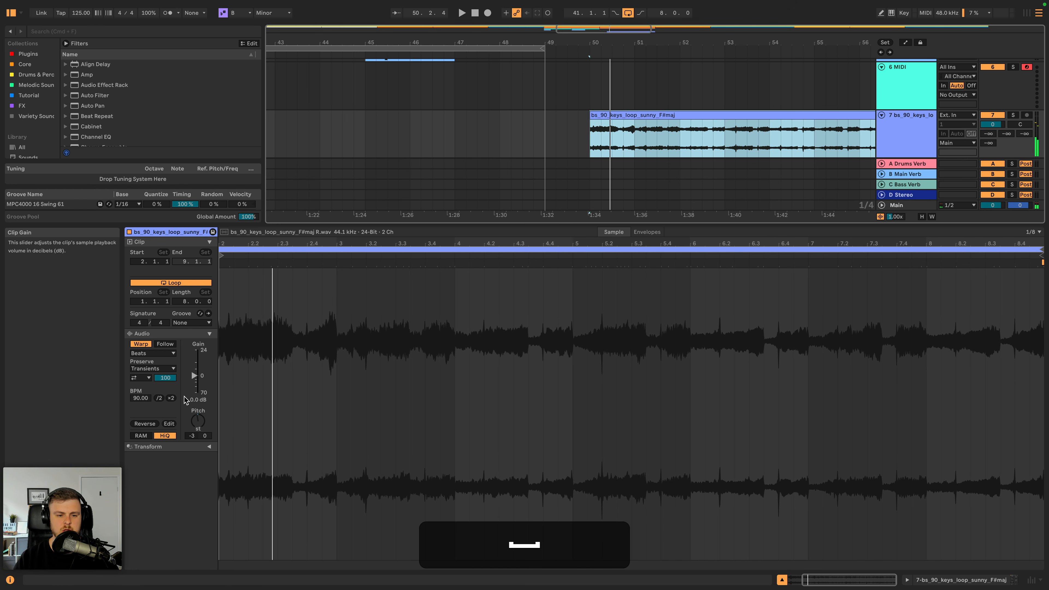
- Double the reversed clip's BPM to 180, set its warp mode to Texture, and play it back
left_click(171, 399)
left_click(593, 137)
key("space")
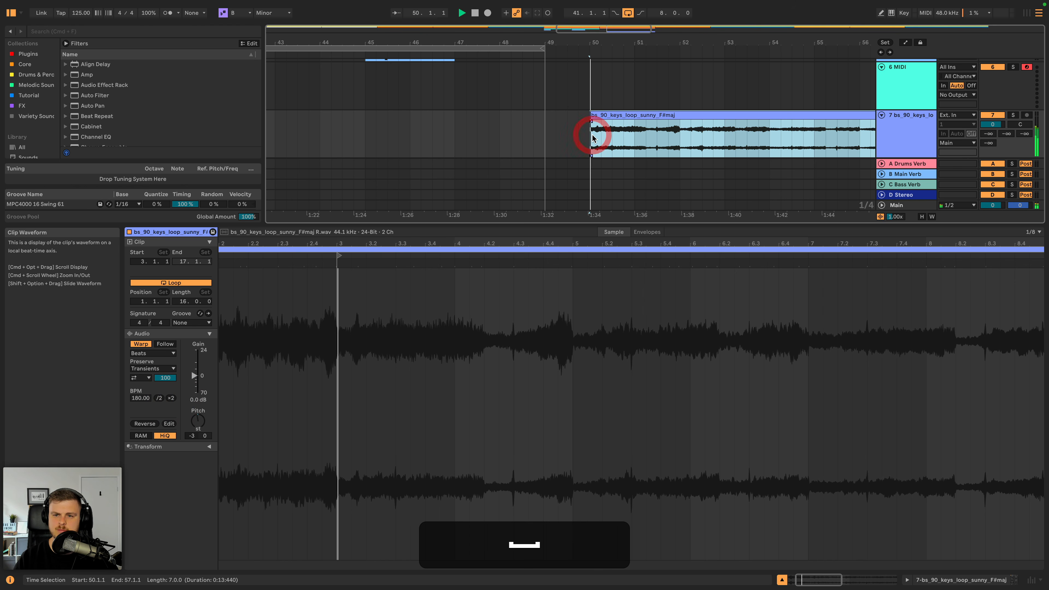
left_click(173, 352)
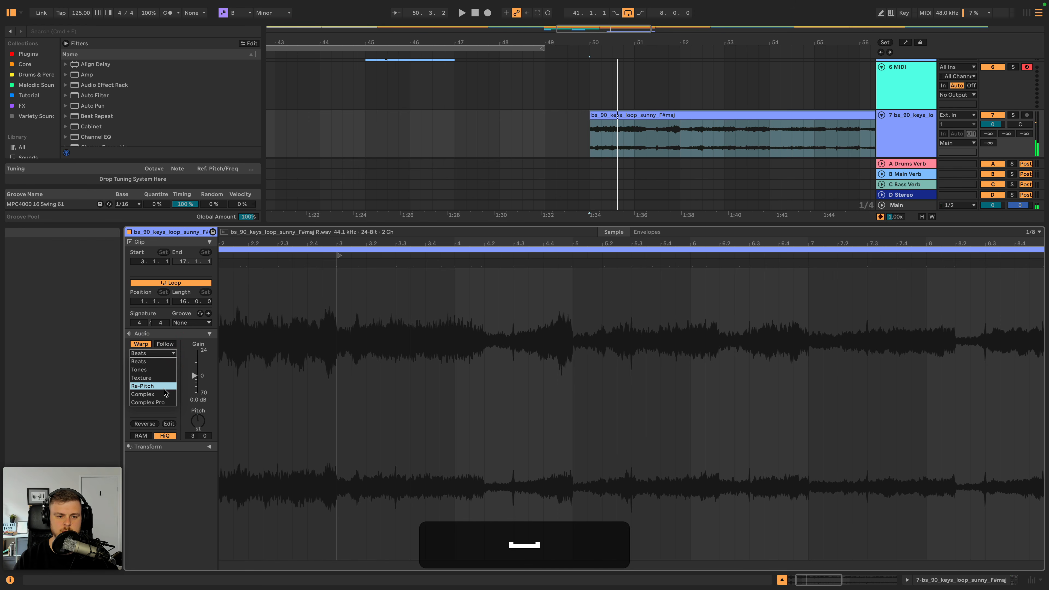
left_click(154, 378)
key("space")
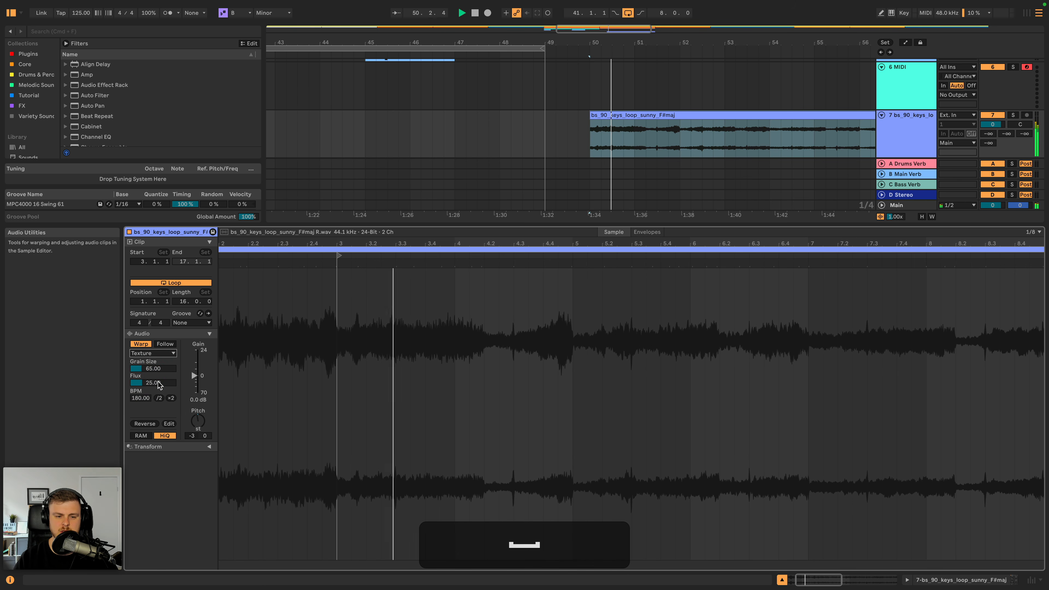
left_click(609, 115)
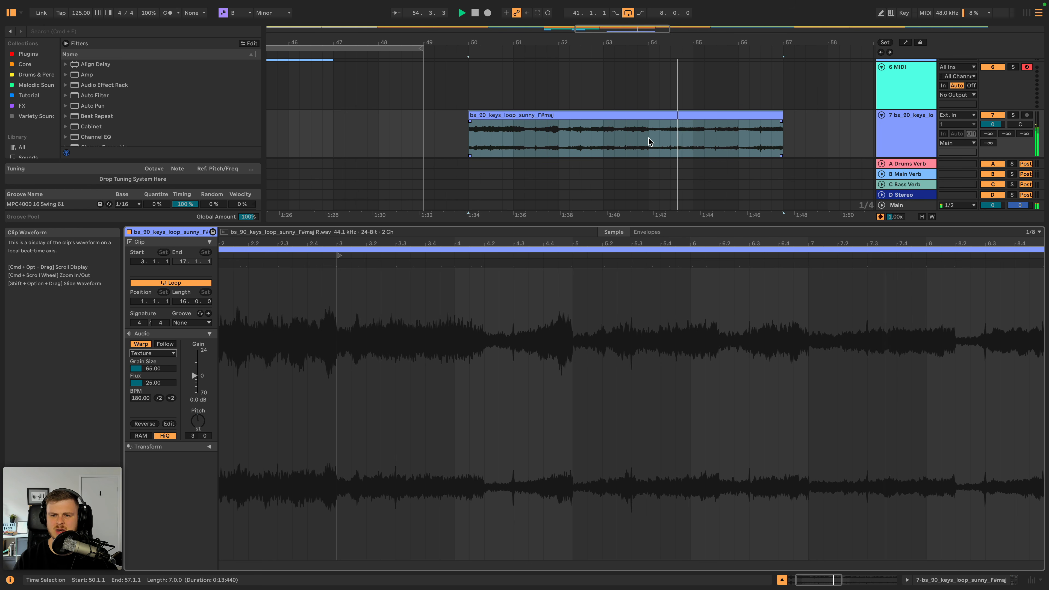
- Copy bar 54 of the reversed keys clip to the start of Drop 1A at bar 41 and extend the copy to two bars
left_click_drag(649, 142, 664, 135)
key("super+space")
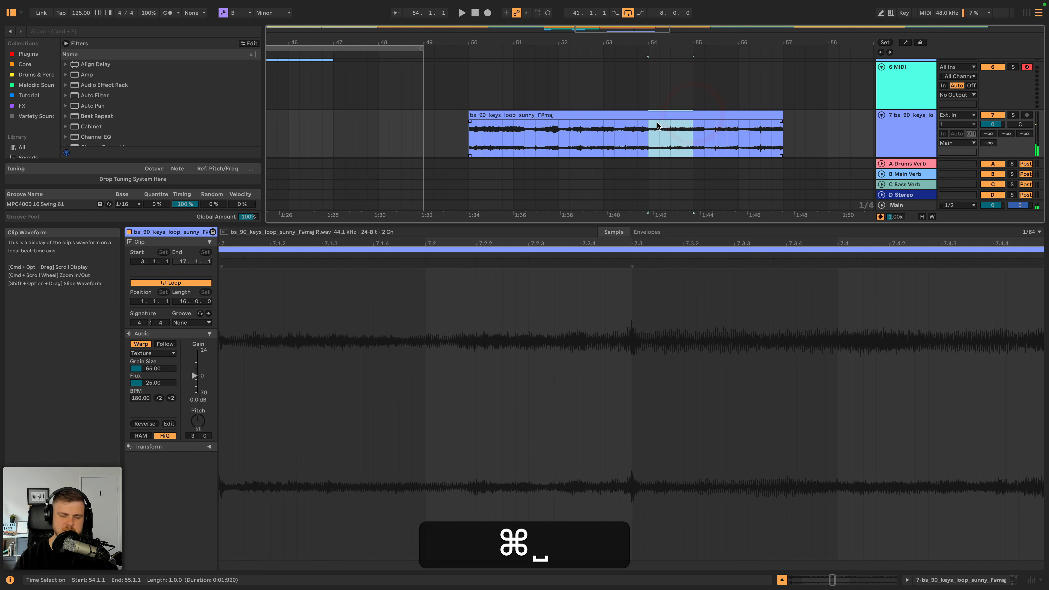
key("super+c")
left_click(886, 124)
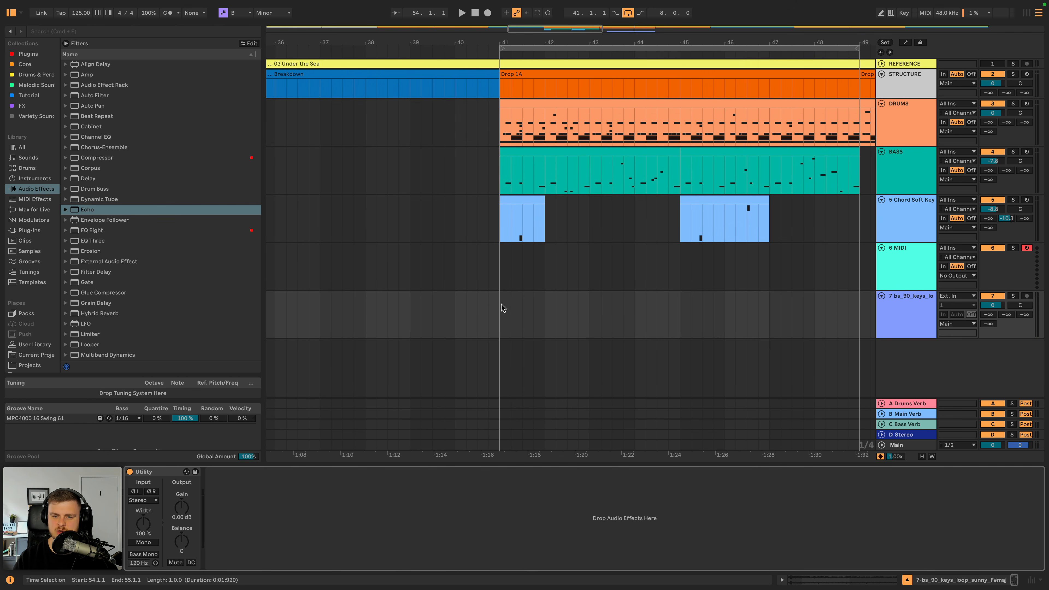
left_click(501, 305)
key("super+v")
left_click_drag(546, 302, 590, 300)
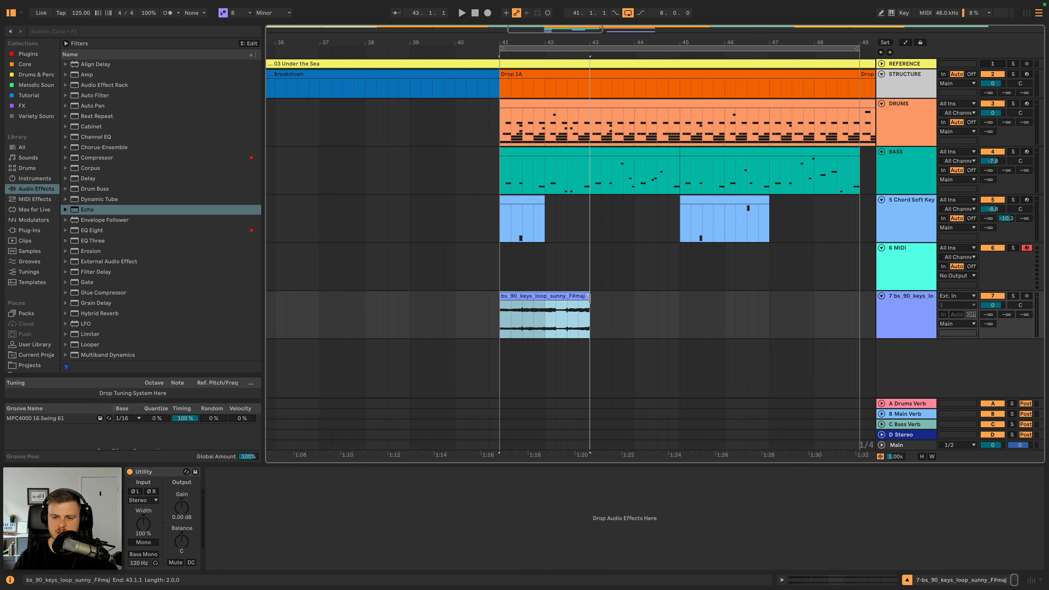
- Transpose the reversed keys clip at bar 41 to -9 semitones while listening to it, and duplicate it to bar 43
key("space")
key("space")
double_click(570, 297)
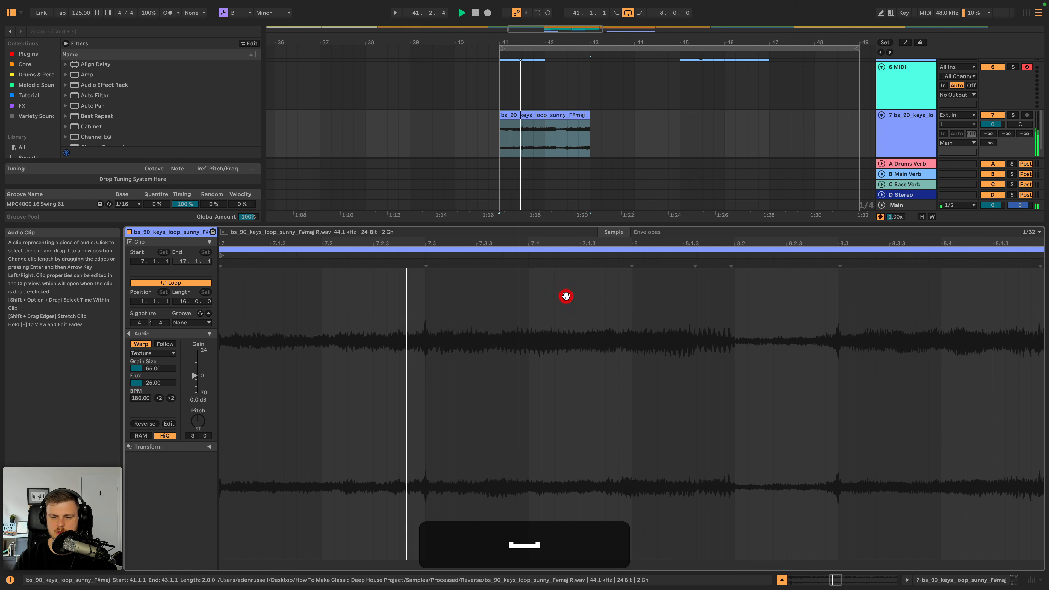
key("space")
left_click_drag(198, 421, 198, 425)
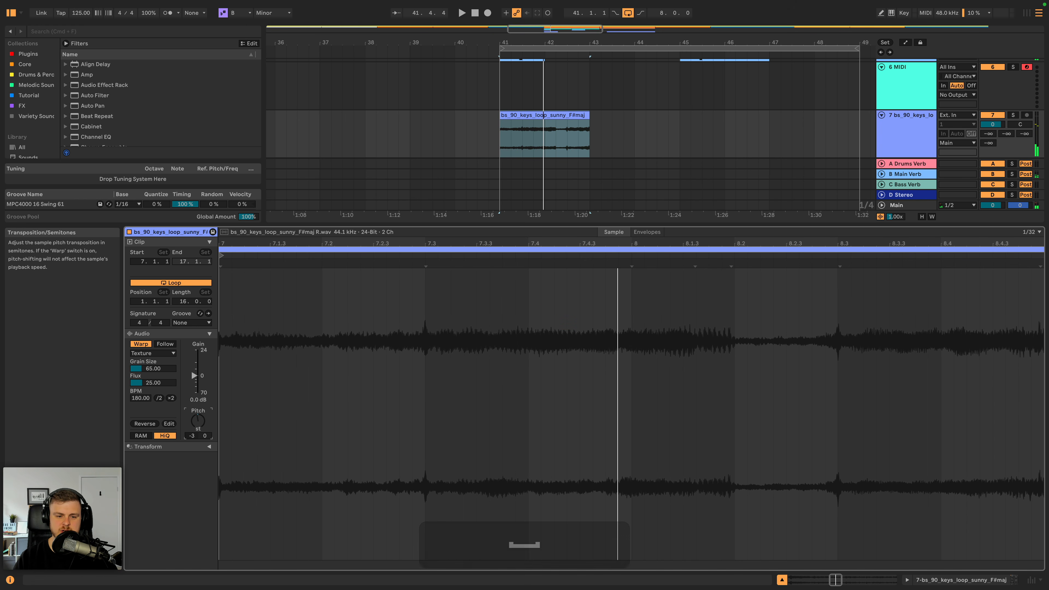
key("space")
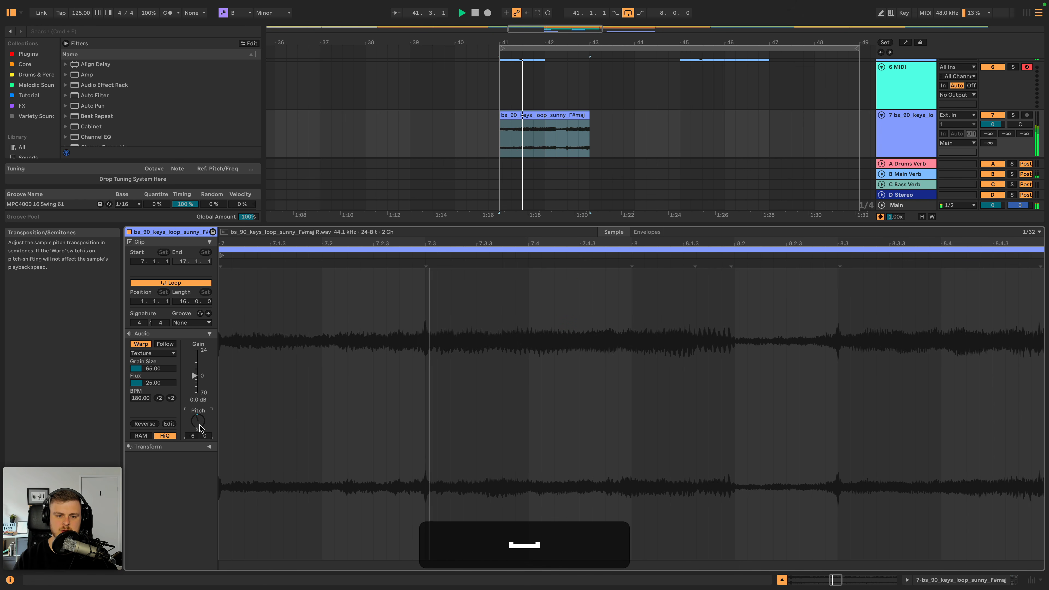
key("Down")
key("space")
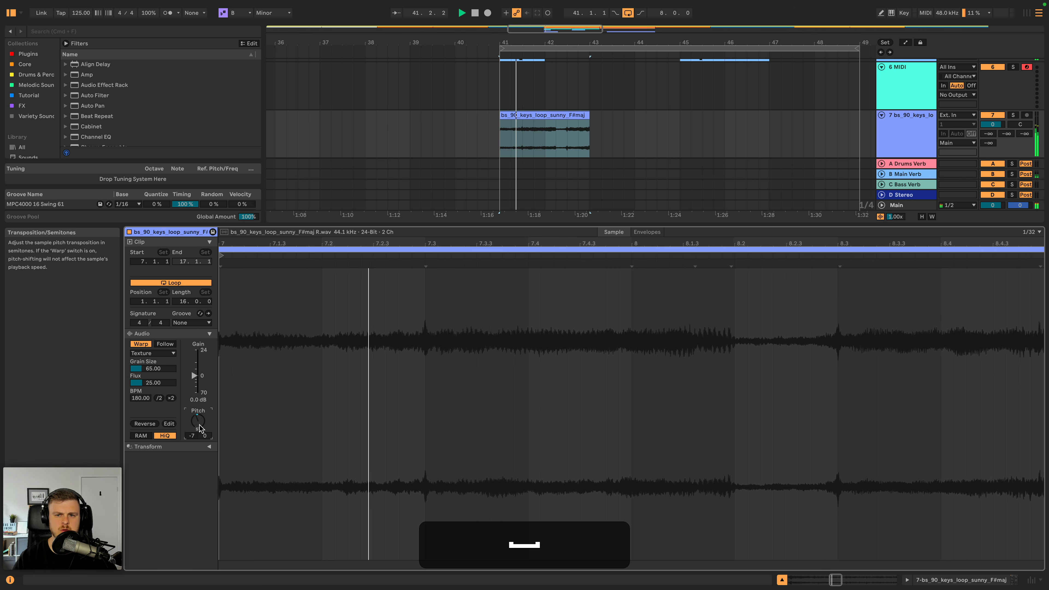
key("Down")
key("space")
key("Down")
key("space")
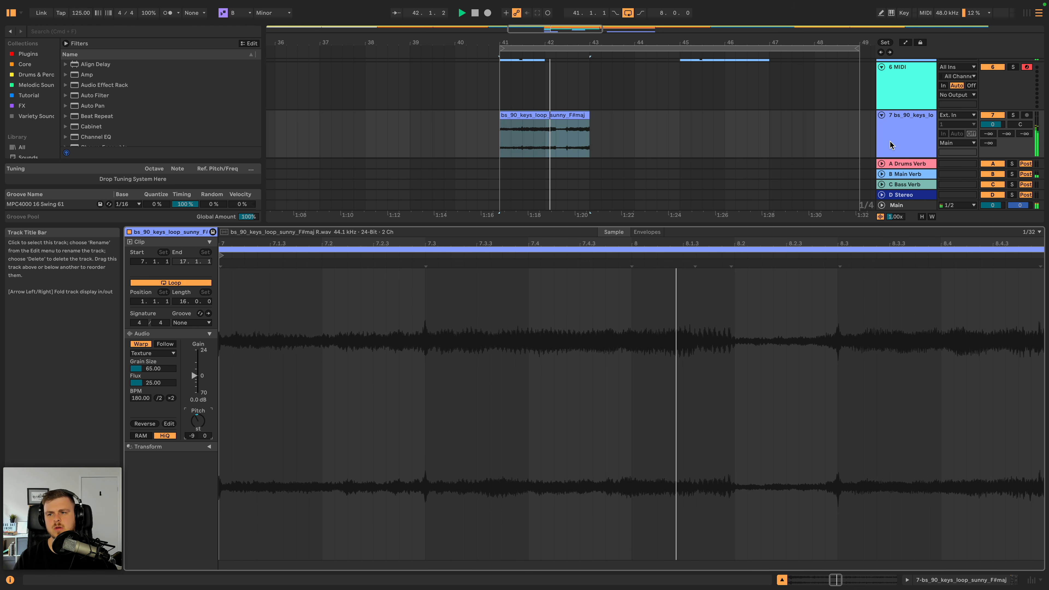
key("super+d")
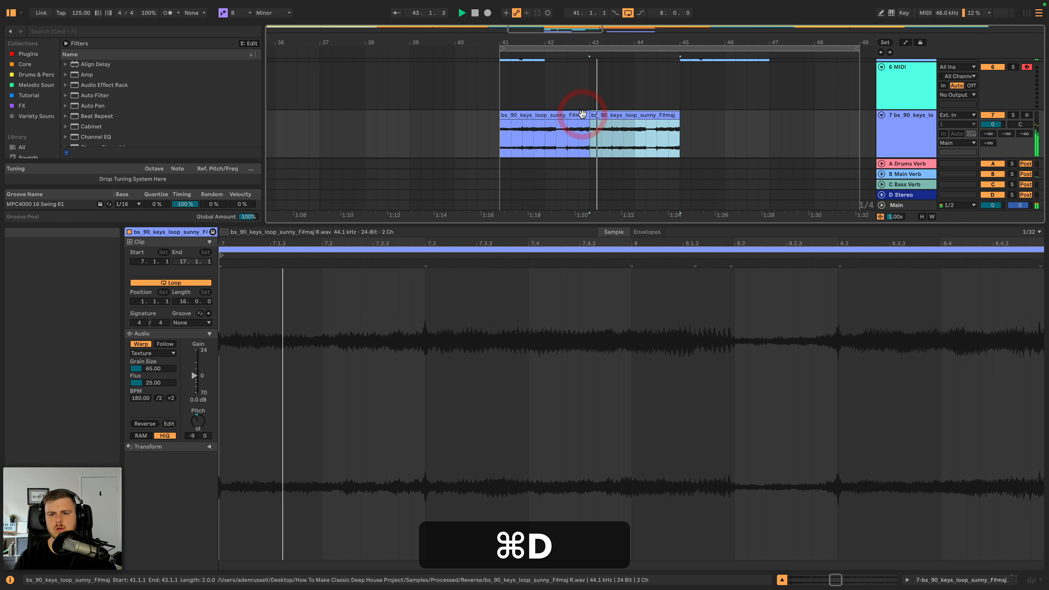
- Add an EQ Eight to the keys track and set a low cut on band 1 at 445 Hz during playback
double_click(916, 120)
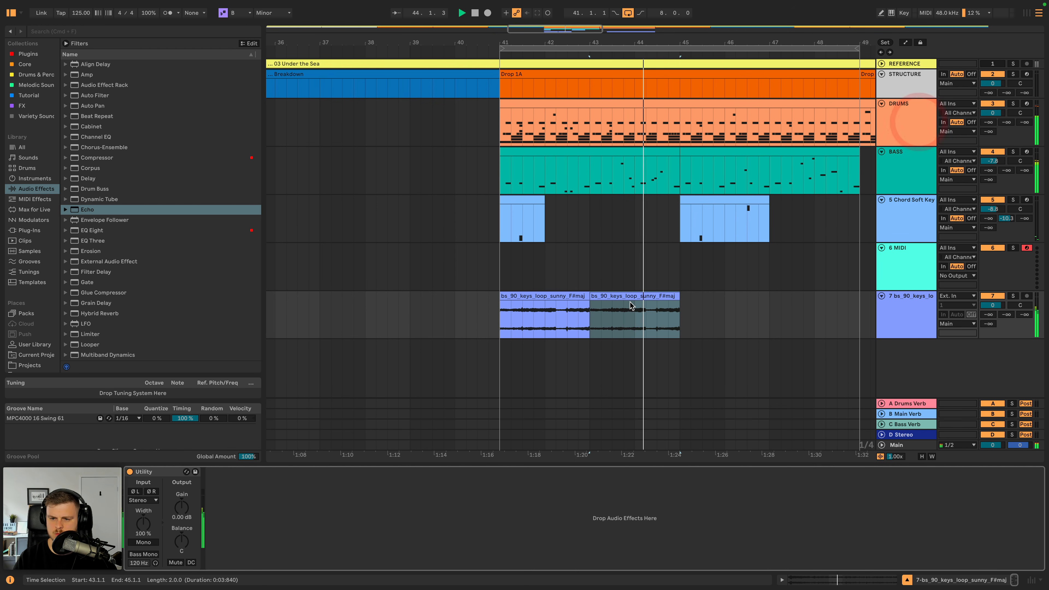
double_click(103, 230)
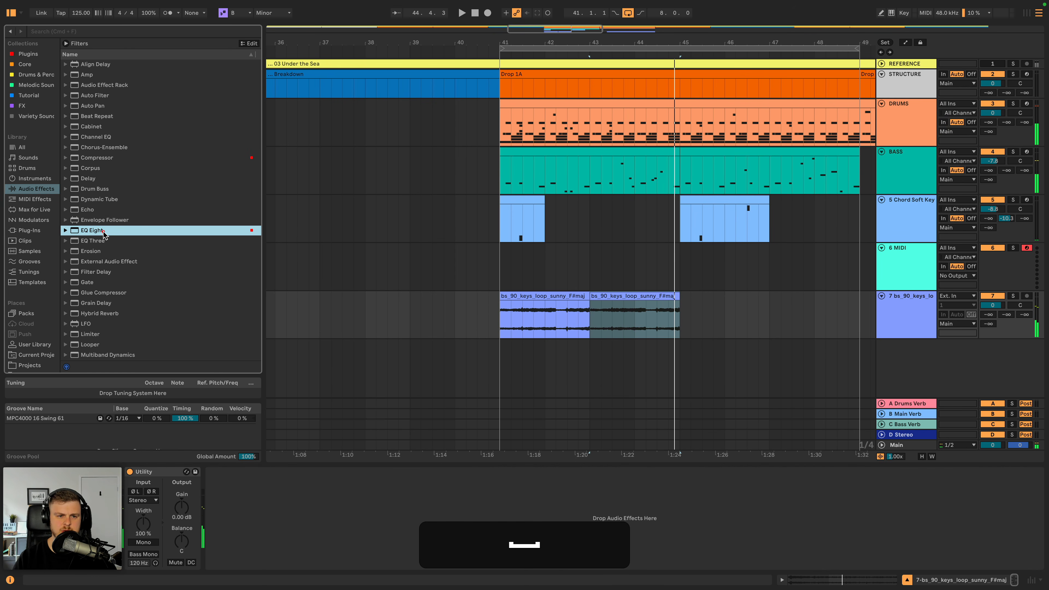
left_click(244, 556)
left_click(251, 497)
key("space")
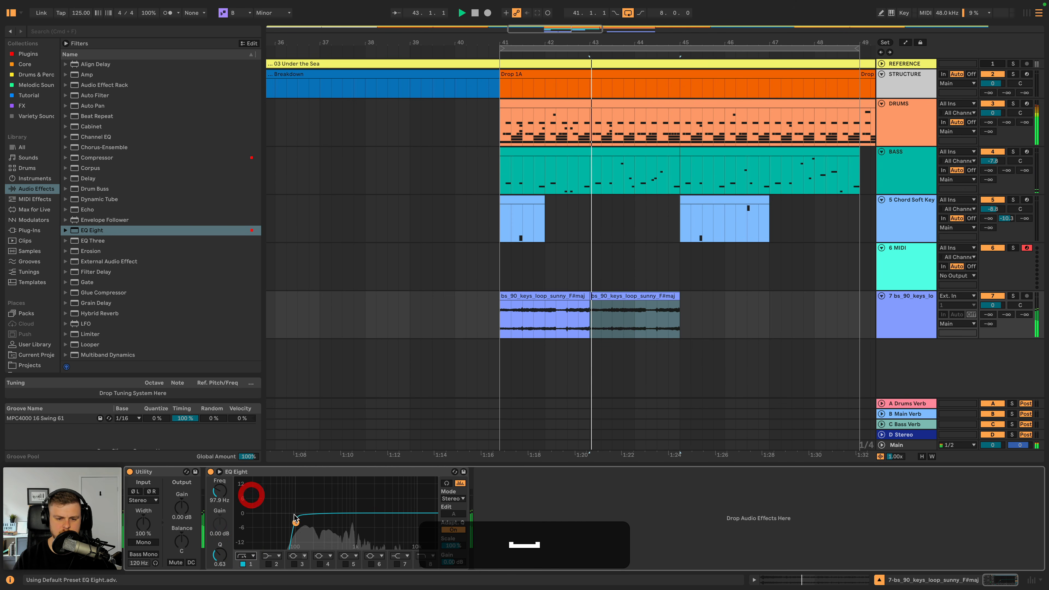
left_click_drag(325, 523, 335, 522)
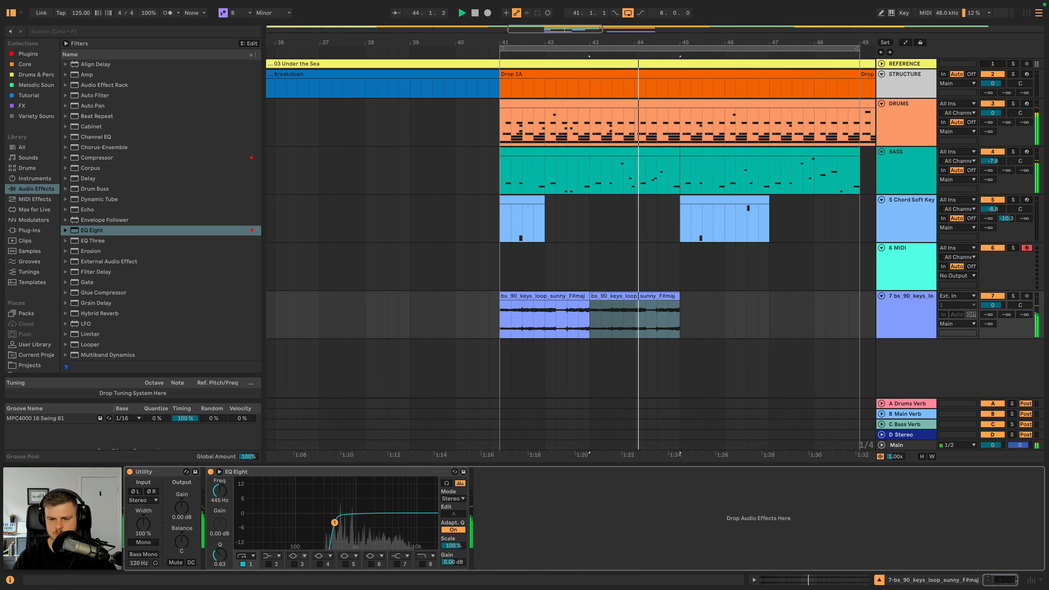
- Enable a high cut on band 8 of the keys EQ and raise the band 1 low cut to 484 Hz
key("space")
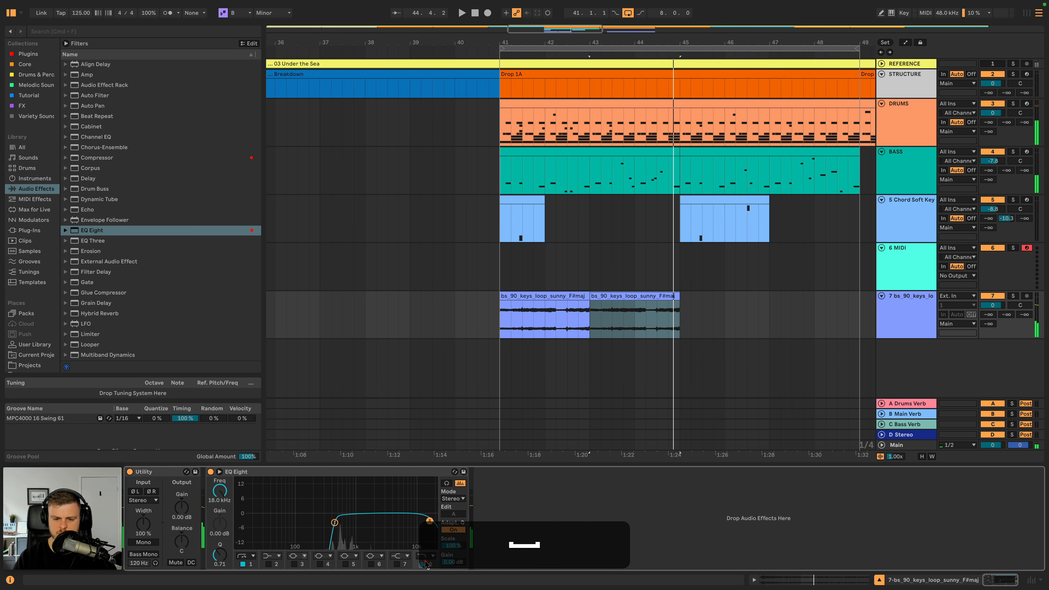
left_click(423, 564)
key("space")
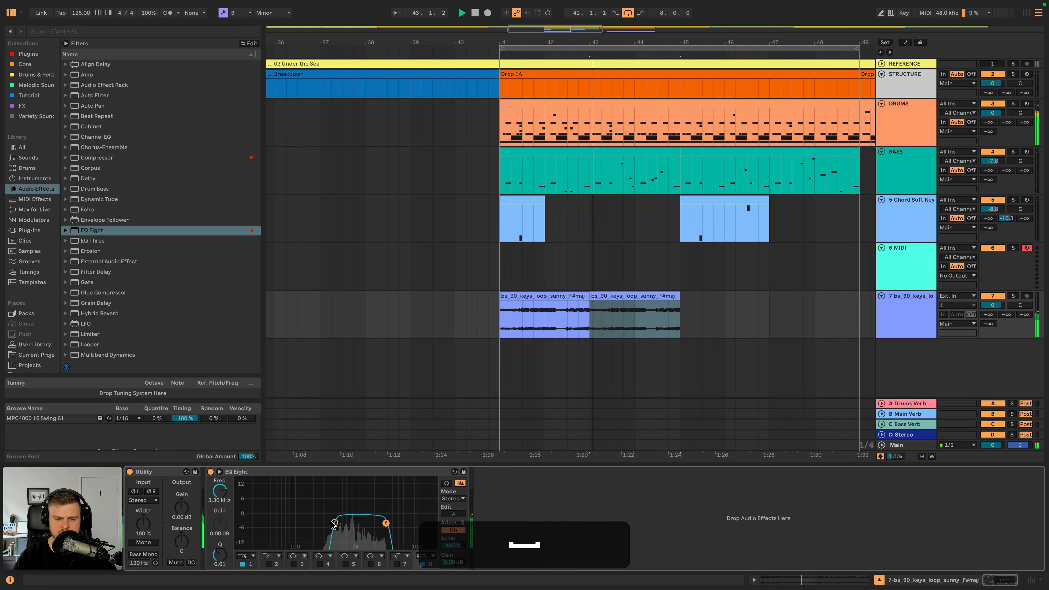
mouse_move(335, 523)
left_mouse_down()
mouse_move(371, 522)
mouse_move(337, 522)
left_mouse_up()
- Transpose the first reversed keys clip at bar 41 to -16 semitones, replaying it to audition the pitch
double_click(576, 297)
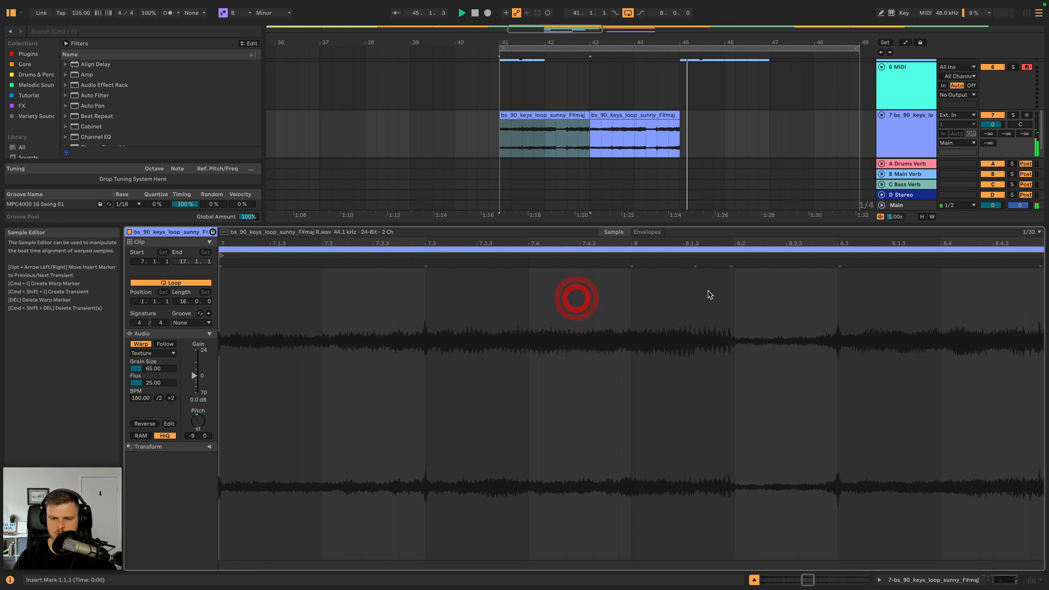
key("space")
key("space")
left_click(607, 115)
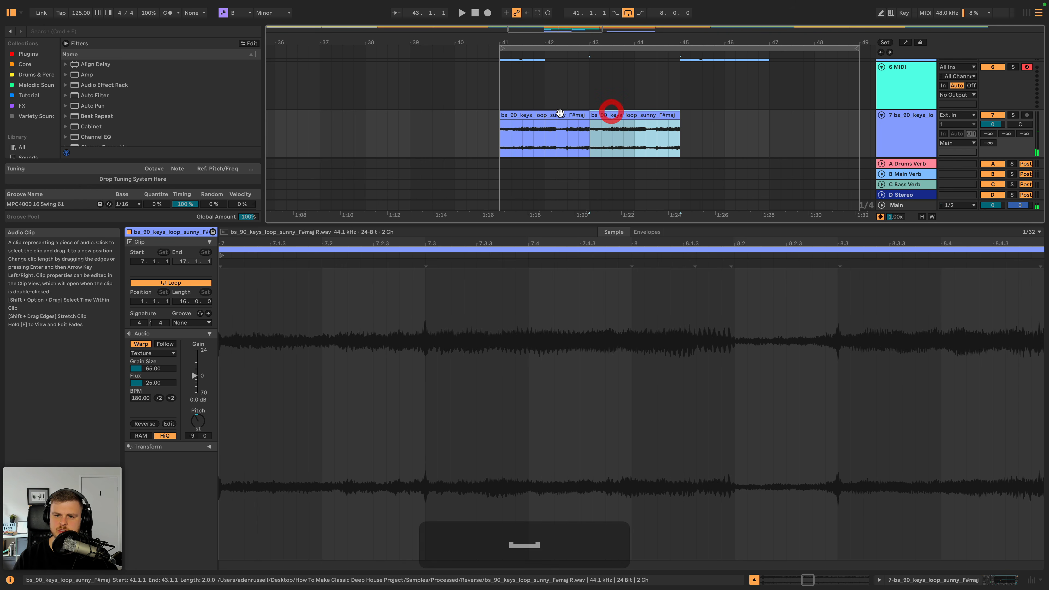
left_click(556, 115, "shift")
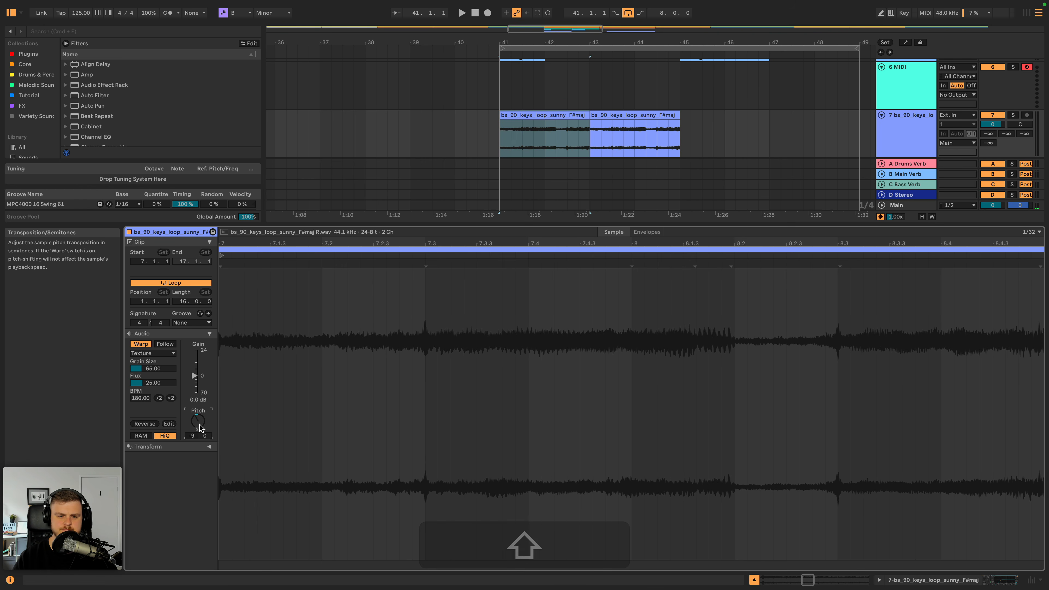
key("space")
left_click_drag(200, 428, 199, 431)
key("space")
key("space")
key("space")
key("space")
key("space")
key("space")
key("space")
key("space")
key("space")
key("space")
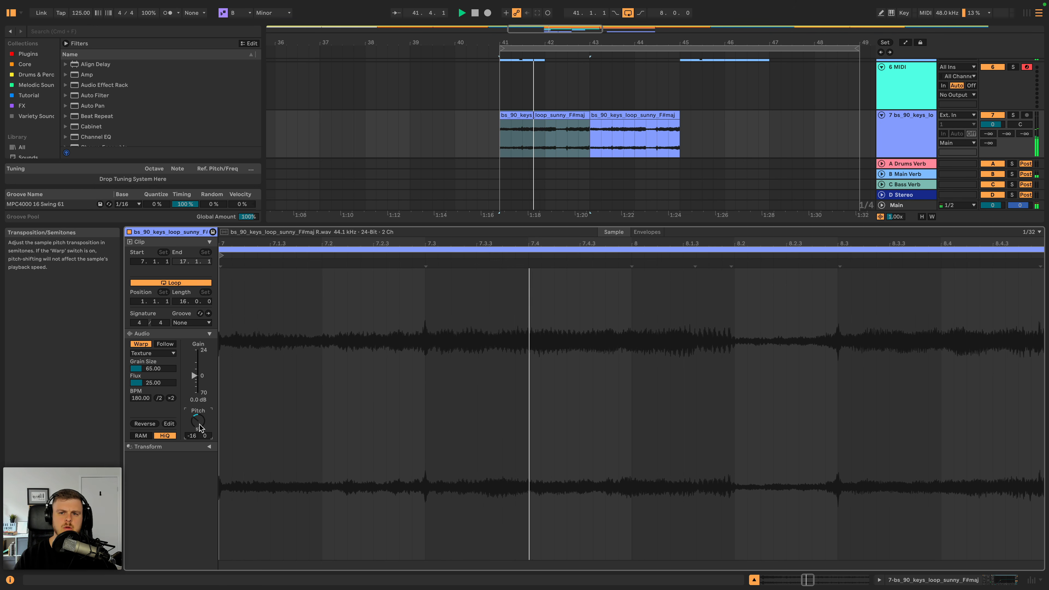
- Duplicate the first keys clip over the existing copy in bars 43 and 44, and show the track's devices
left_click(551, 118)
key("super+d")
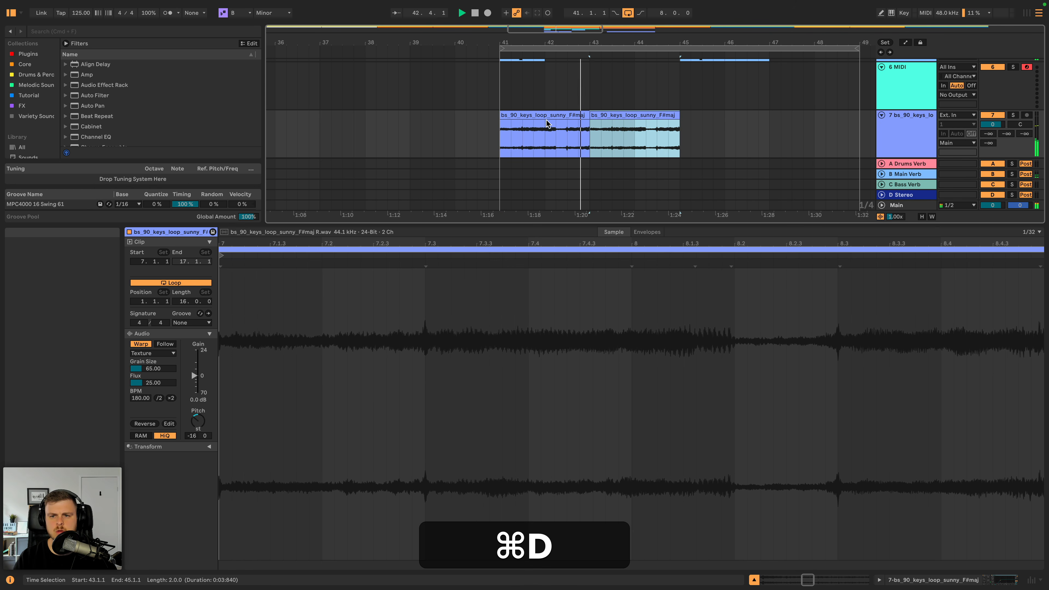
double_click(903, 133)
- Stop playback and set the transposition of the long reversed keys clip at bar 50 to -16 semitones
scroll(698, 230, "right", 6)
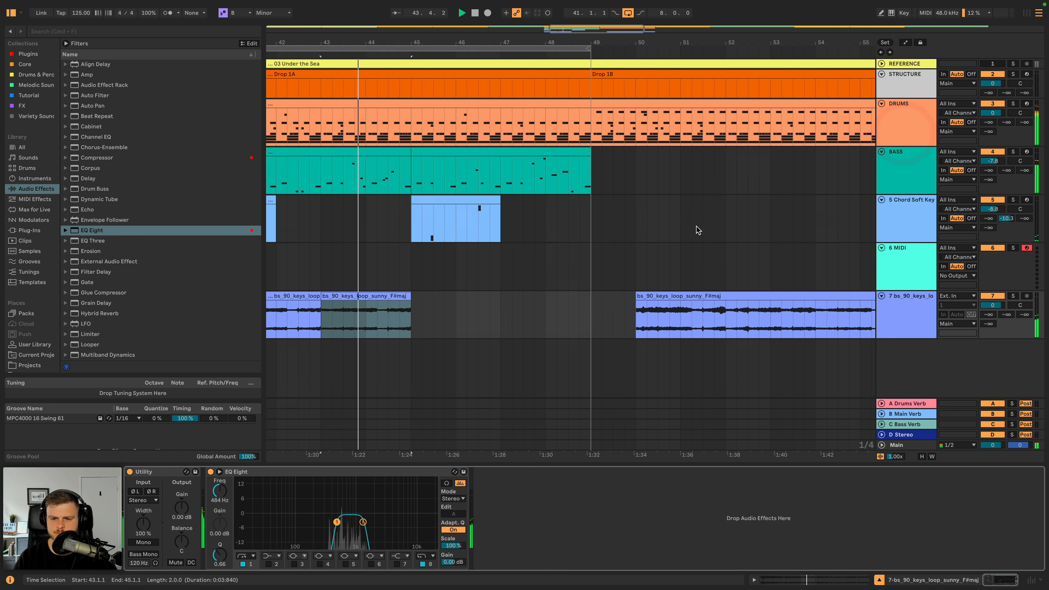
scroll(637, 302, "left", 1)
key("space")
scroll(635, 302, "left", 1)
double_click(408, 305)
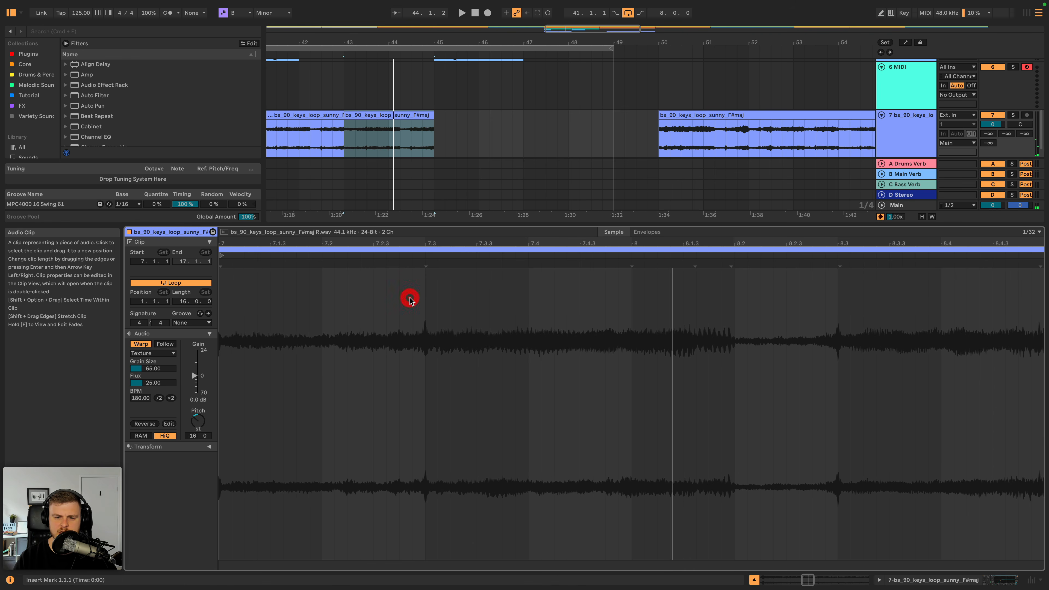
left_click(776, 116)
left_click(205, 420)
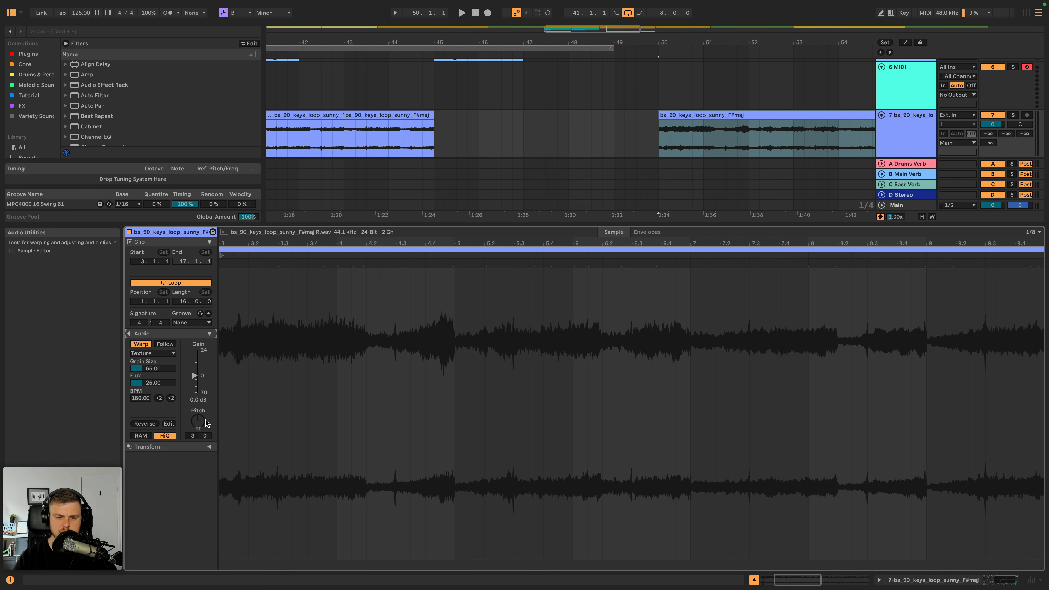
type("-16")
key("Return")
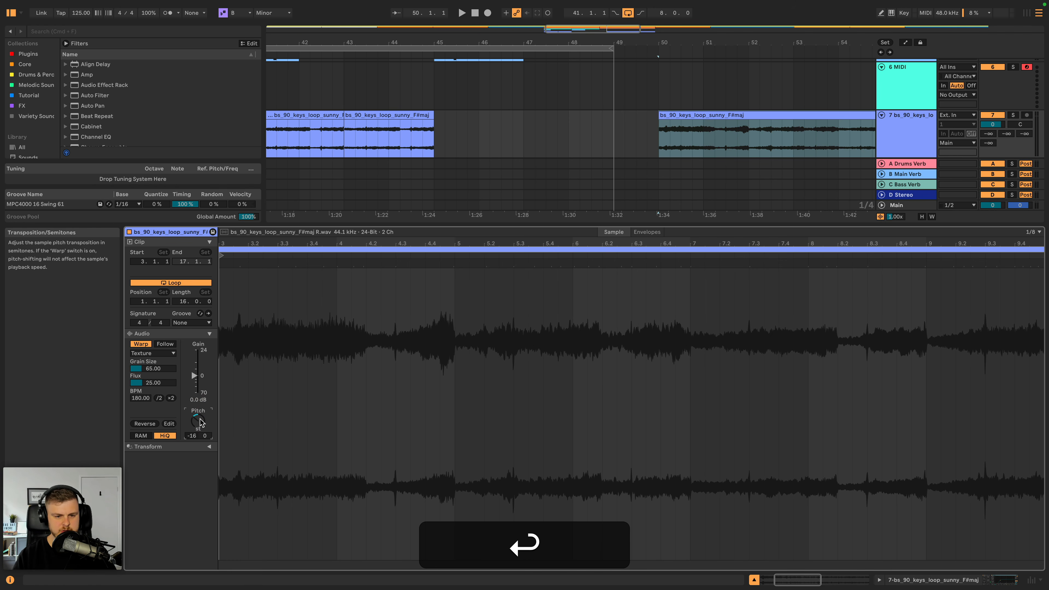
- Duplicate the keys track and delete the two copied clips in bars 41 to 44 from the duplicate
left_click(910, 124)
key("super+d")
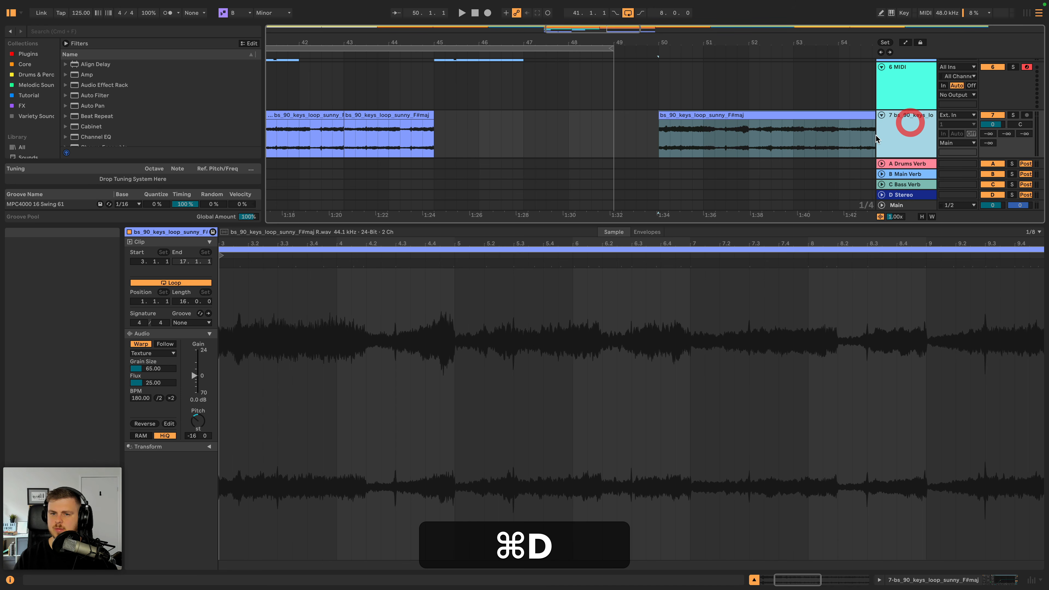
left_click(379, 118)
left_click(319, 117, "shift")
key("shift+BackSpace")
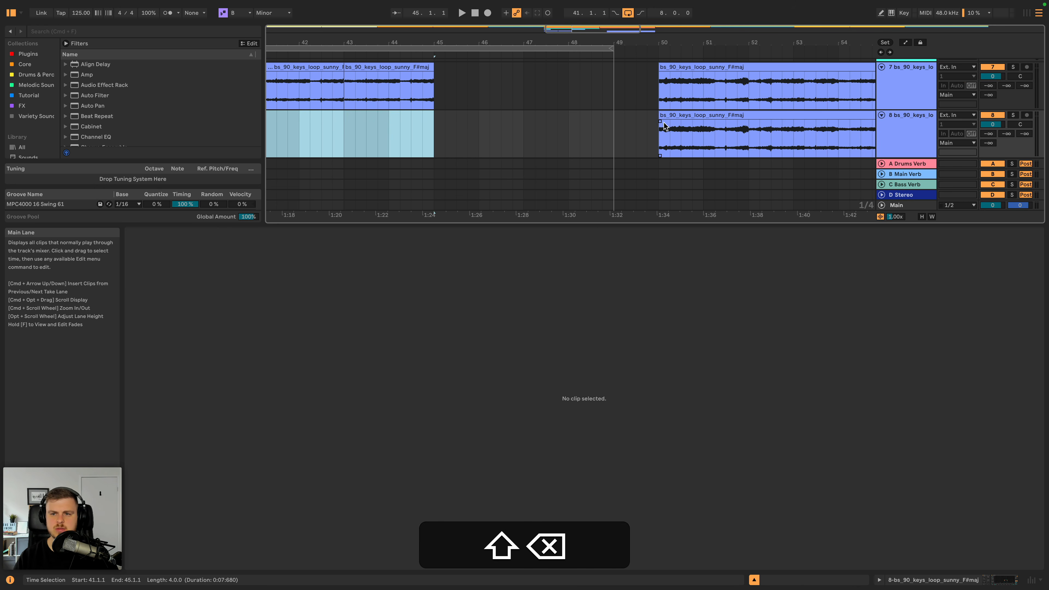
- Move the duplicate track's long keys clip from bar 50 to bar 52 and listen to its last bars for a usable section
left_click(674, 118)
key("space")
left_click_drag(756, 42, 694, 45)
key("space")
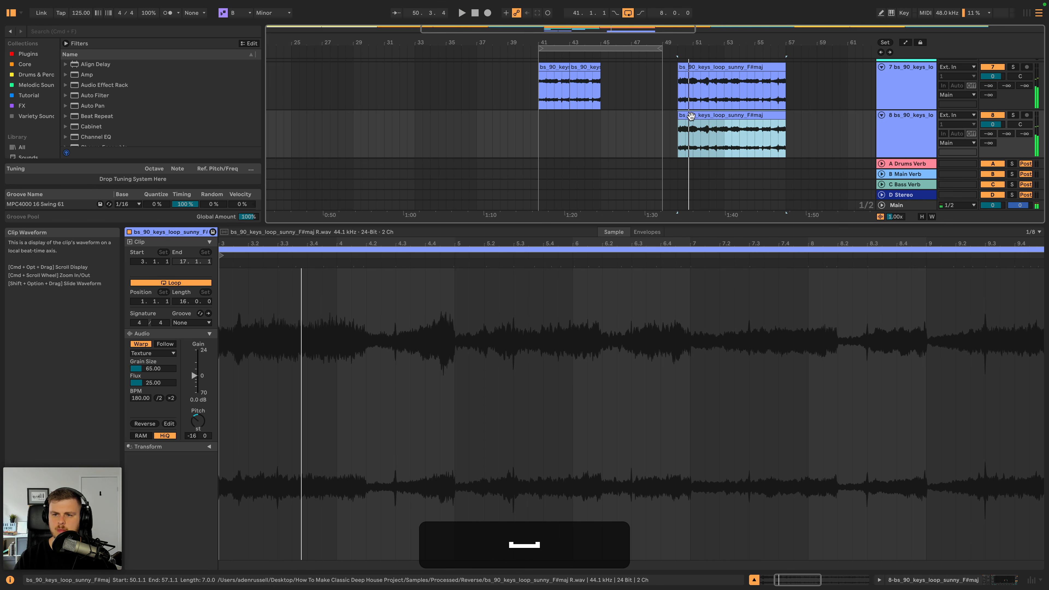
left_click_drag(692, 117, 725, 120)
left_click(793, 138)
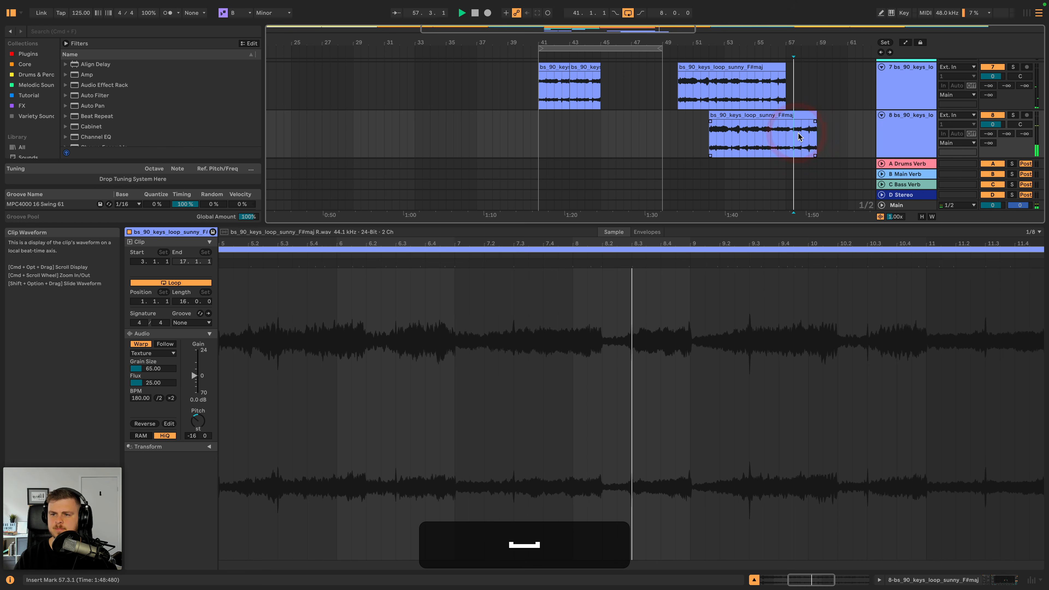
key("space")
left_click(800, 142)
left_click(804, 141)
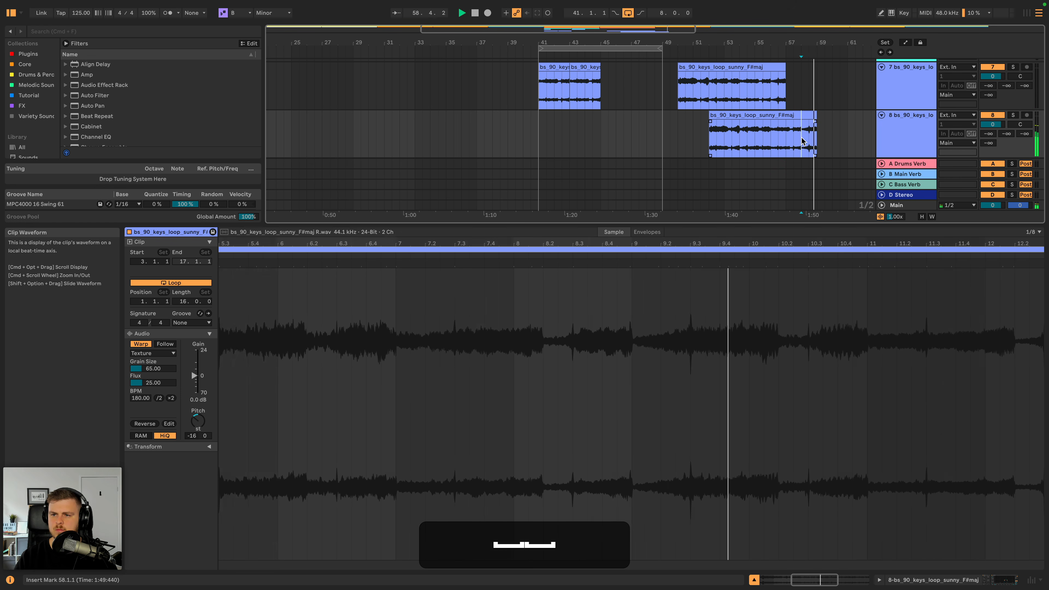
- Copy bar 58 of the duplicate track's long keys clip and paste it at bar 44
left_click_drag(803, 139, 816, 121)
key("space")
key("super+c")
left_click(584, 123)
key("super+v")
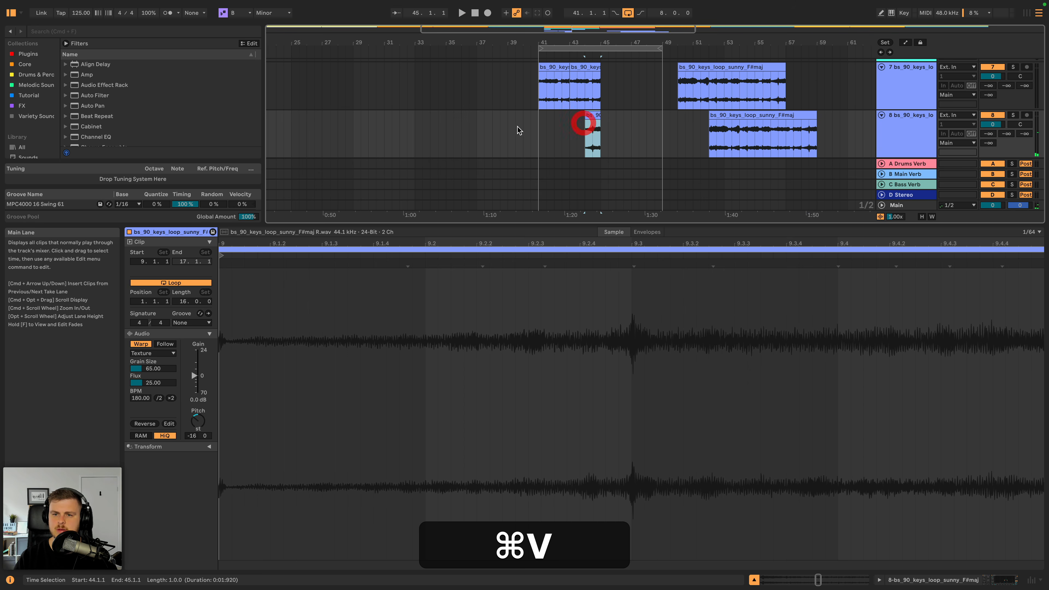
- Play Drop 1A from bar 41, setting the original keys track's volume to -12.9 dB and the duplicate's to -0.4 dB
key("super+space")
left_click(919, 101)
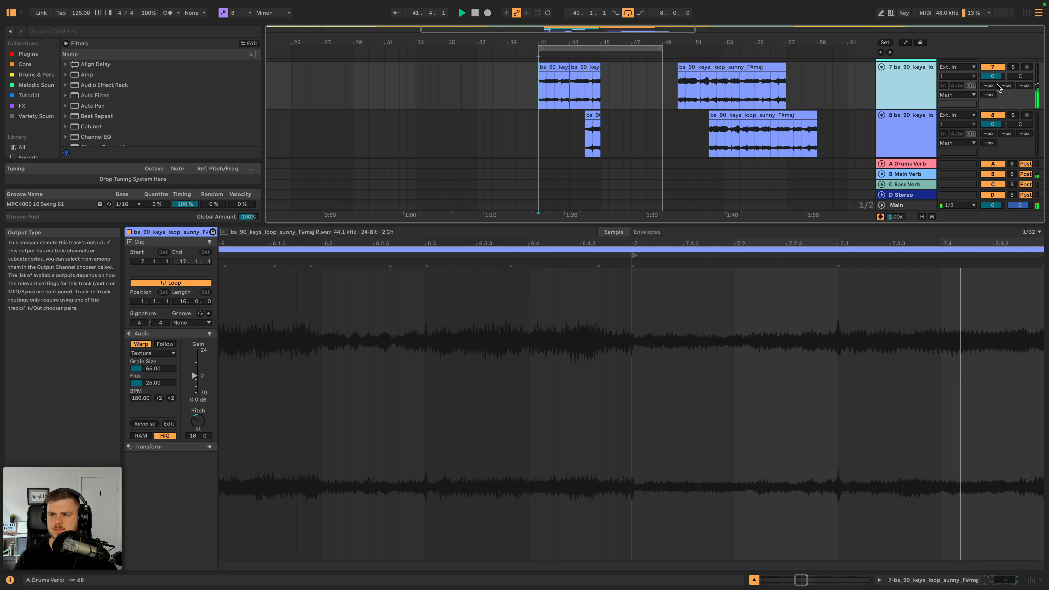
left_click_drag(993, 76, 993, 79)
double_click(918, 85)
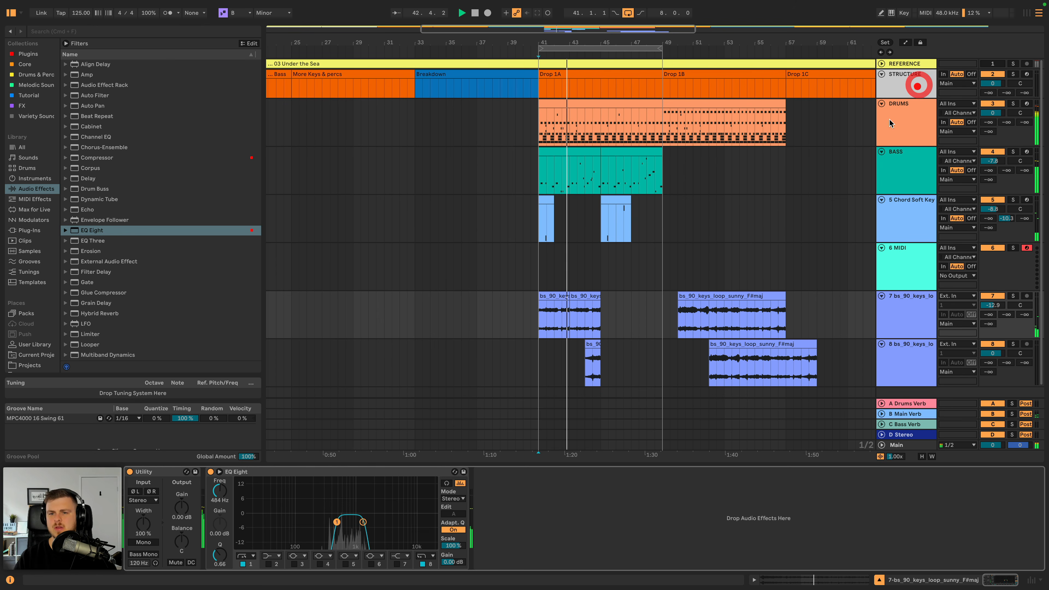
left_click_drag(1000, 352, 1000, 354)
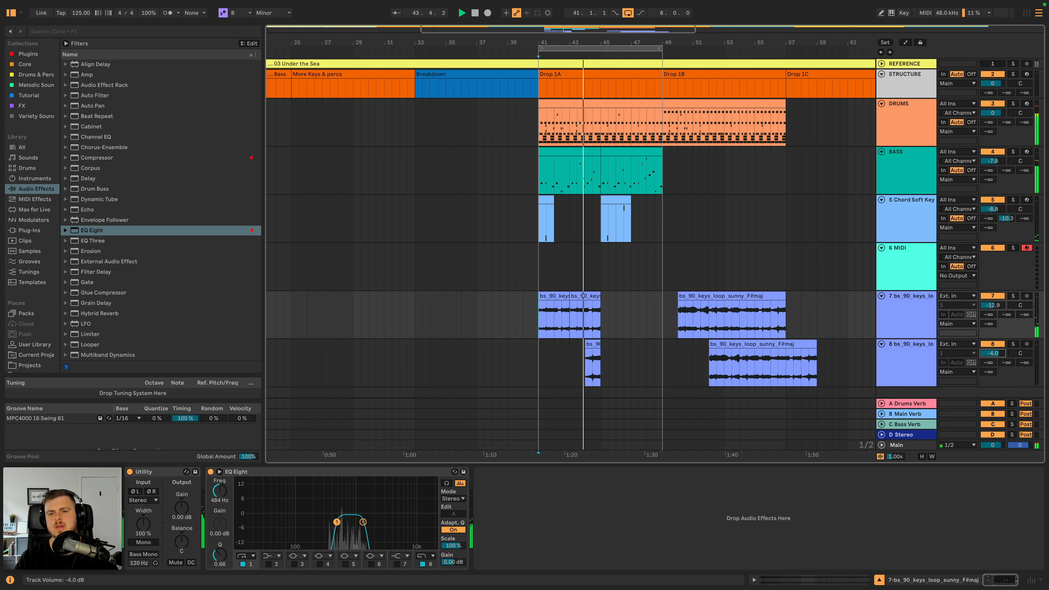
- Reverse the duplicate track's one-bar keys clip back to forward playback and extend its start to bar 43
left_click(594, 344)
key("r")
key("space")
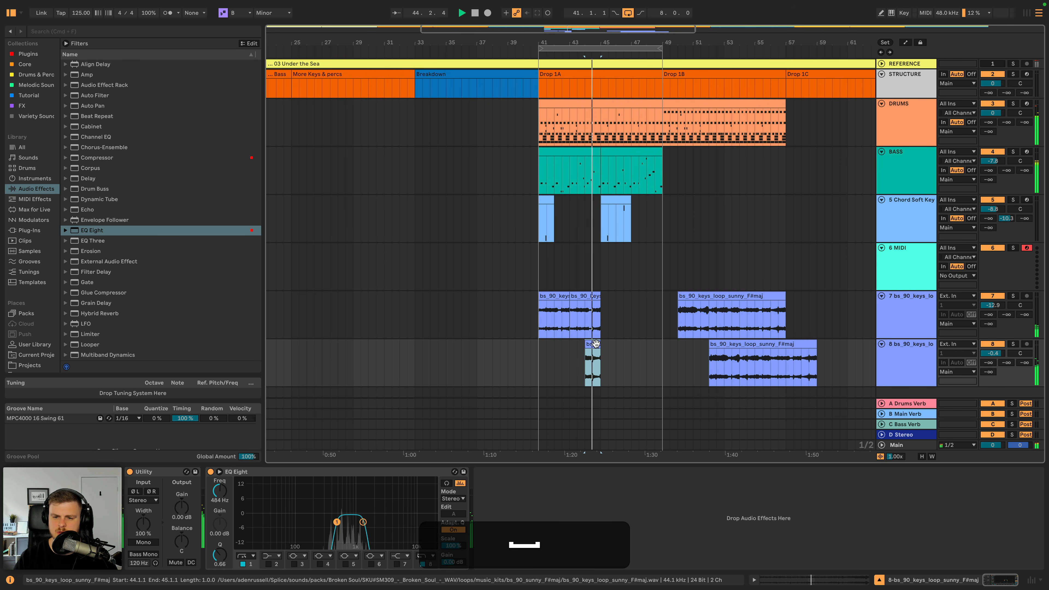
left_click_drag(586, 344, 571, 345)
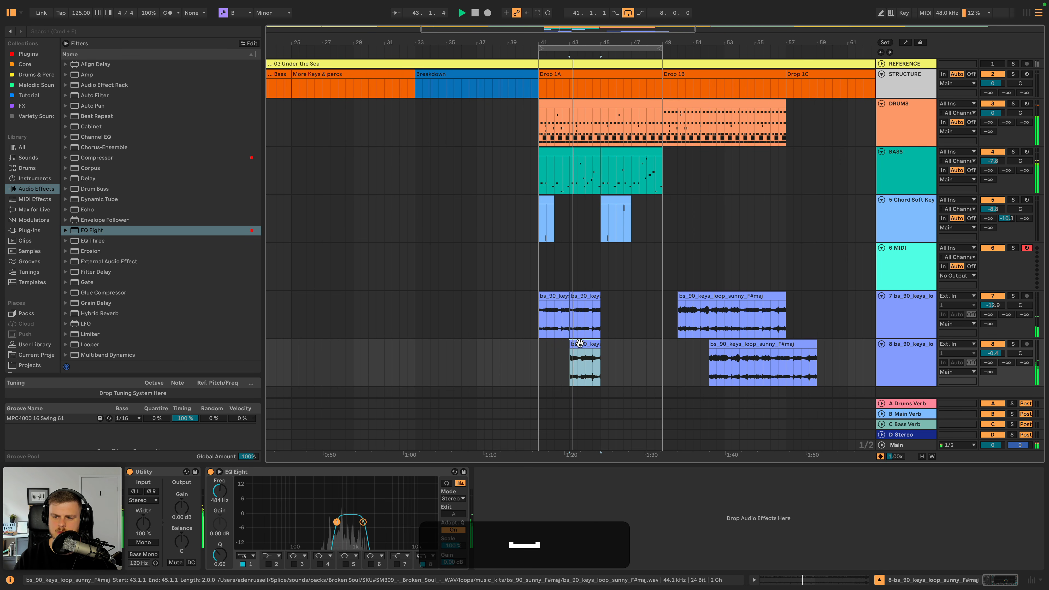
- Transpose the forward keys clip at bar 43 to -4 semitones and lower its track's volume to -5.7 dB
double_click(579, 343)
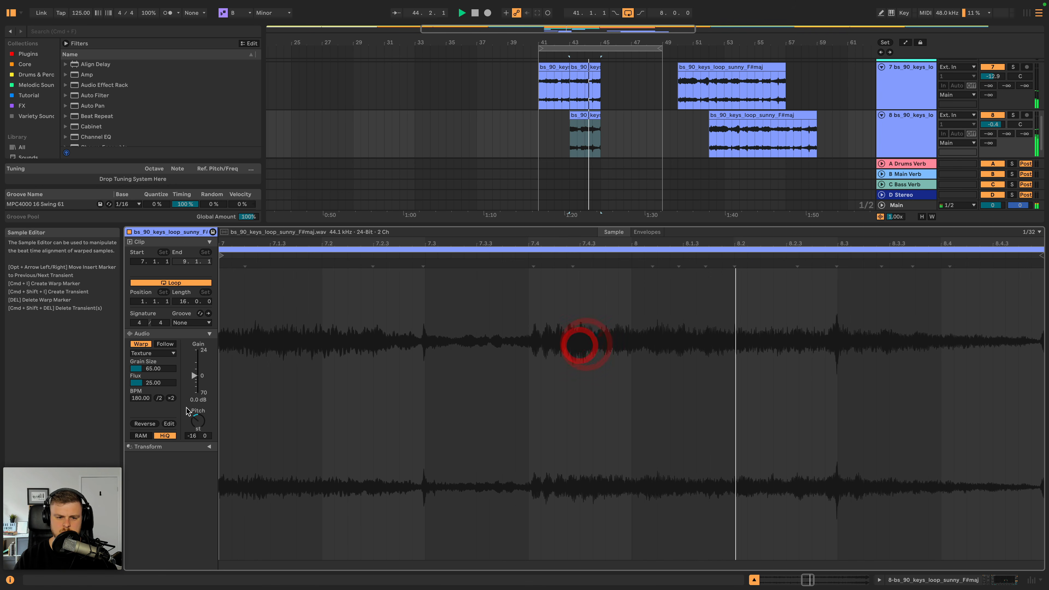
key("space")
key("space")
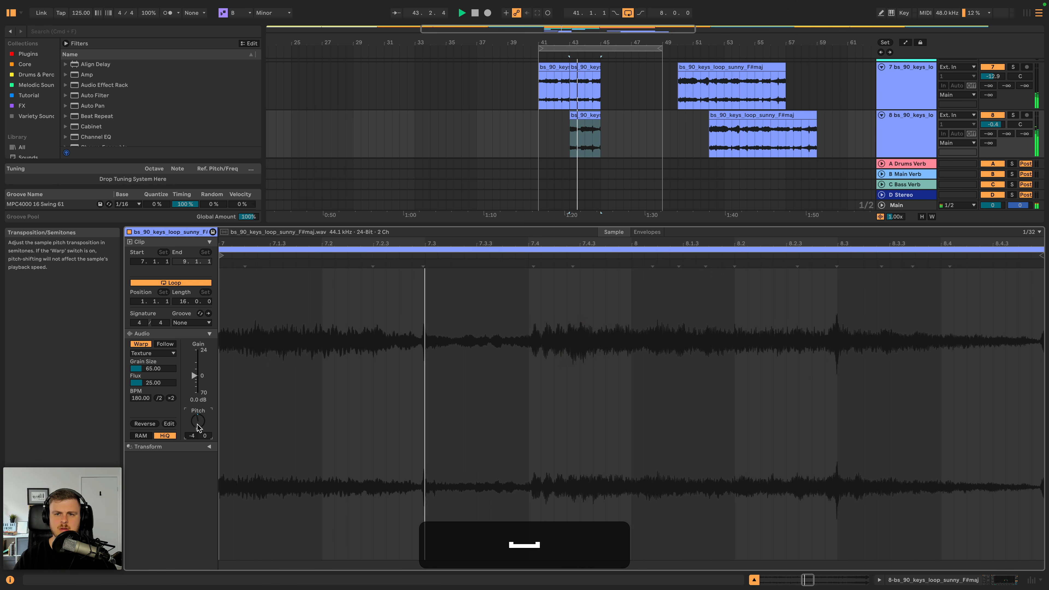
left_click_drag(996, 124, 996, 135)
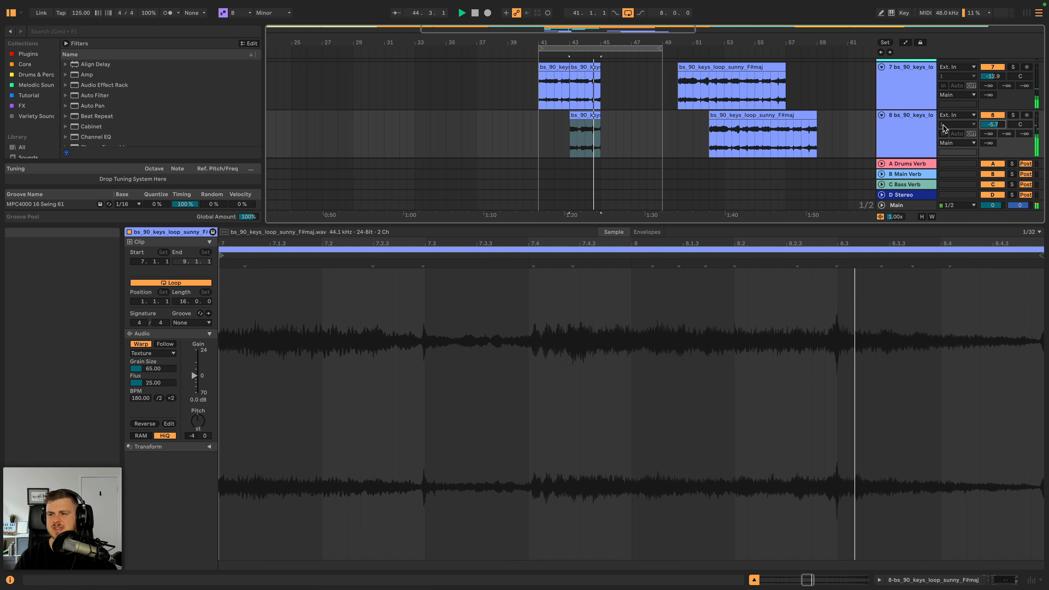
- Duplicate bars 41 to 45 of both keys tracks so the phrase repeats from bar 45 to 49
key("space")
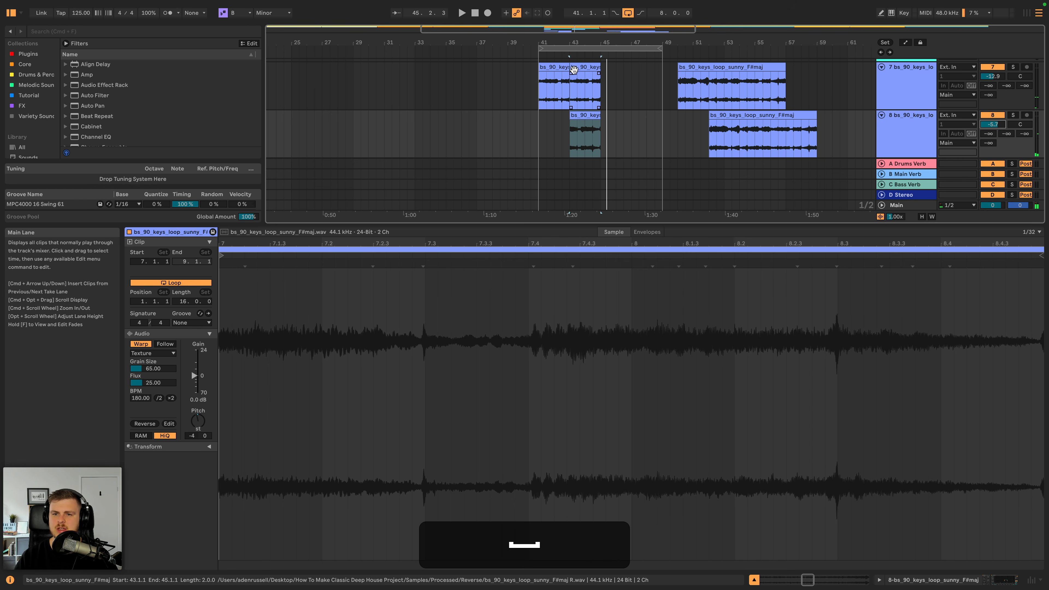
left_click(551, 69)
left_click(583, 115, "shift")
key("super+d")
- Delete the leftover long keys clips between bars 50 and 59 on both keys tracks
double_click(901, 93)
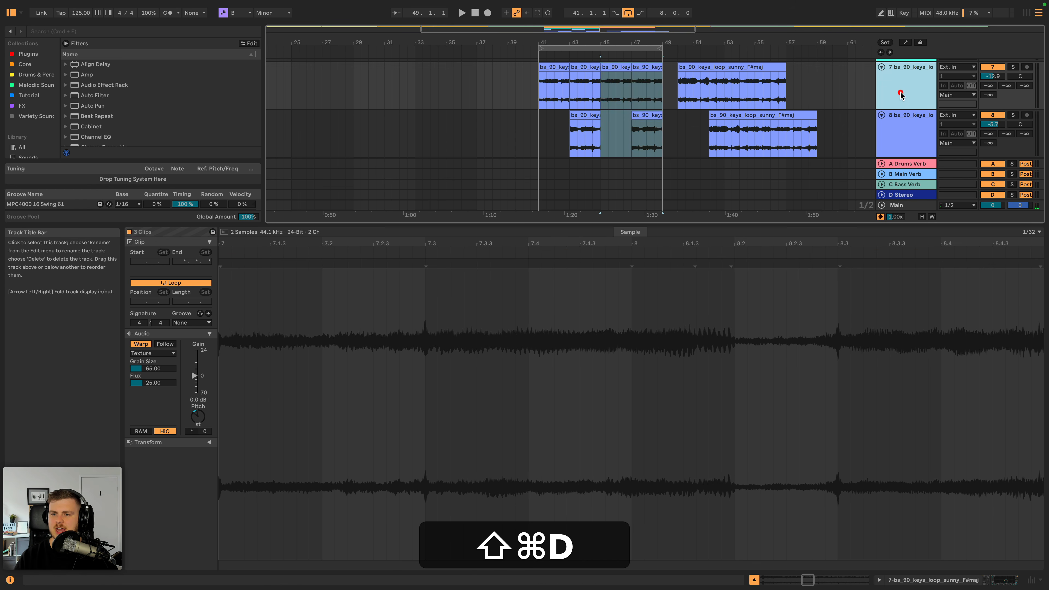
left_click(744, 296)
left_click(777, 344, "shift")
key("BackSpace")
key("BackSpace")
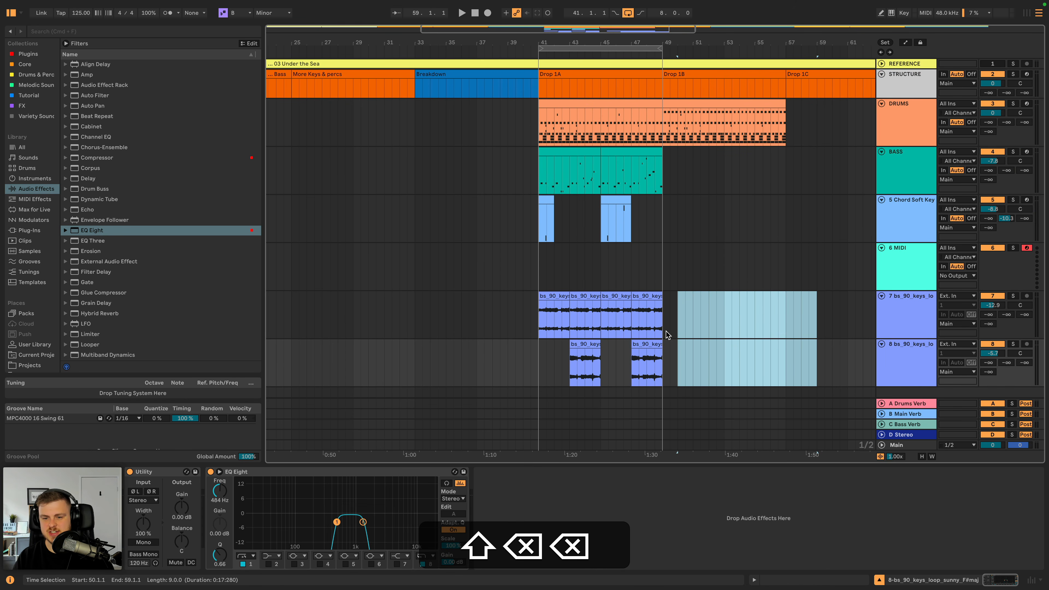
- Play Drop 1A from bar 41 and group the two keys loop tracks
left_click(556, 306)
key("space")
left_click(897, 300)
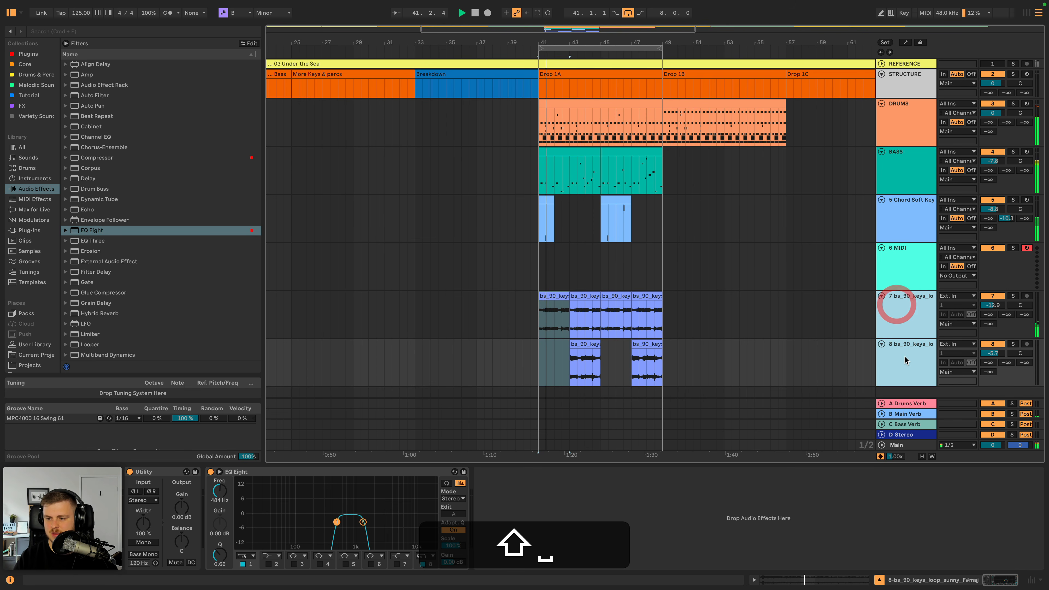
left_click(903, 359, "shift")
key("super+g")
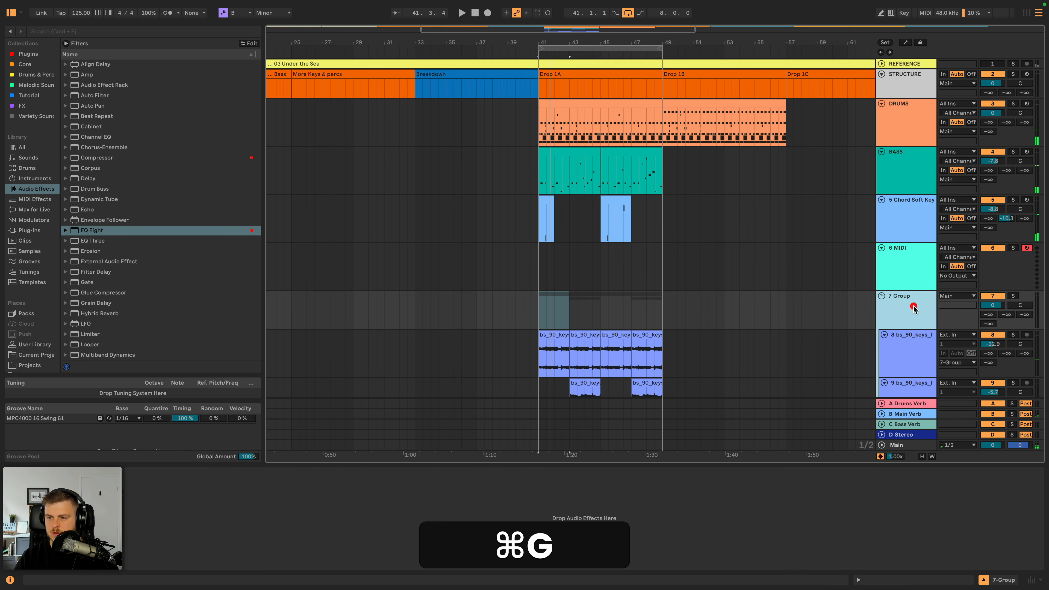
- Solo the new keys group and add a Redux effect to it
left_click(913, 304)
left_click(1013, 296)
key("space")
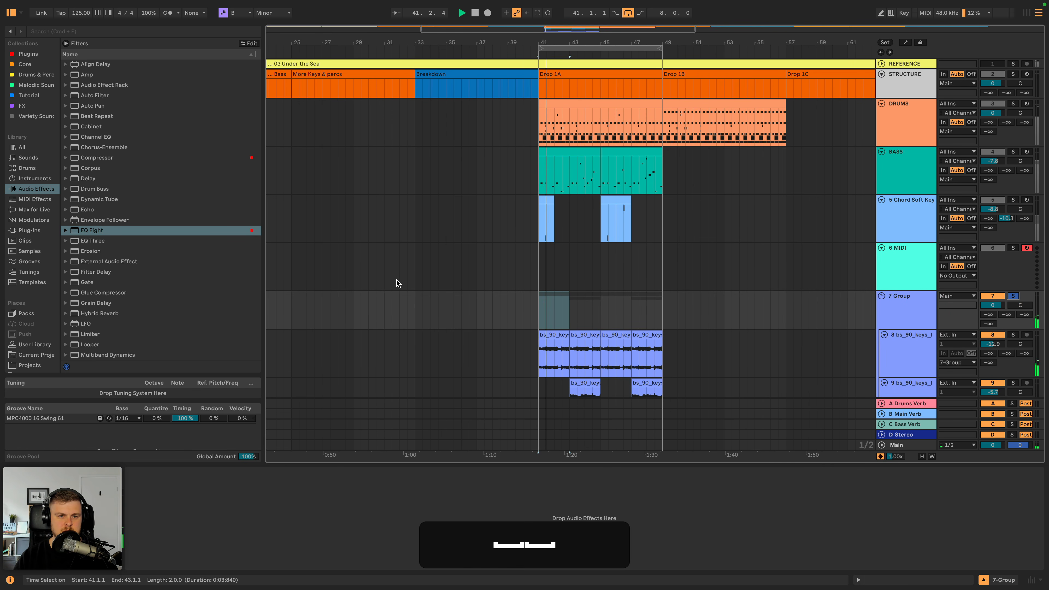
scroll(85, 243, "down", 6)
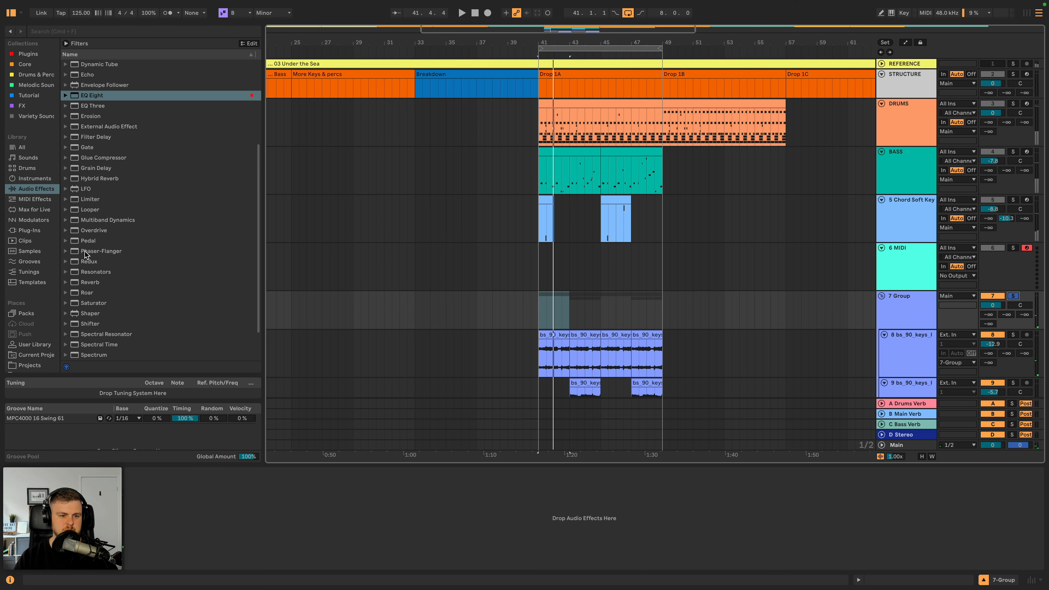
scroll(92, 254, "down", 2)
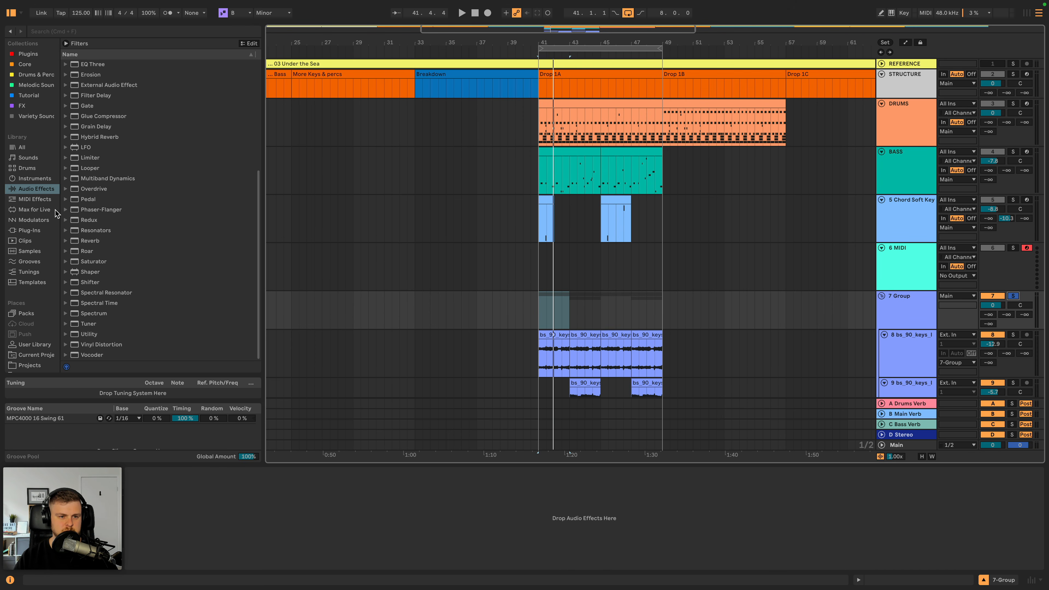
left_click(65, 220)
double_click(84, 221)
- Play the soloed group, enable Redux's Pre and Post filters, and lower its rate to 3.78 kHz
key("space")
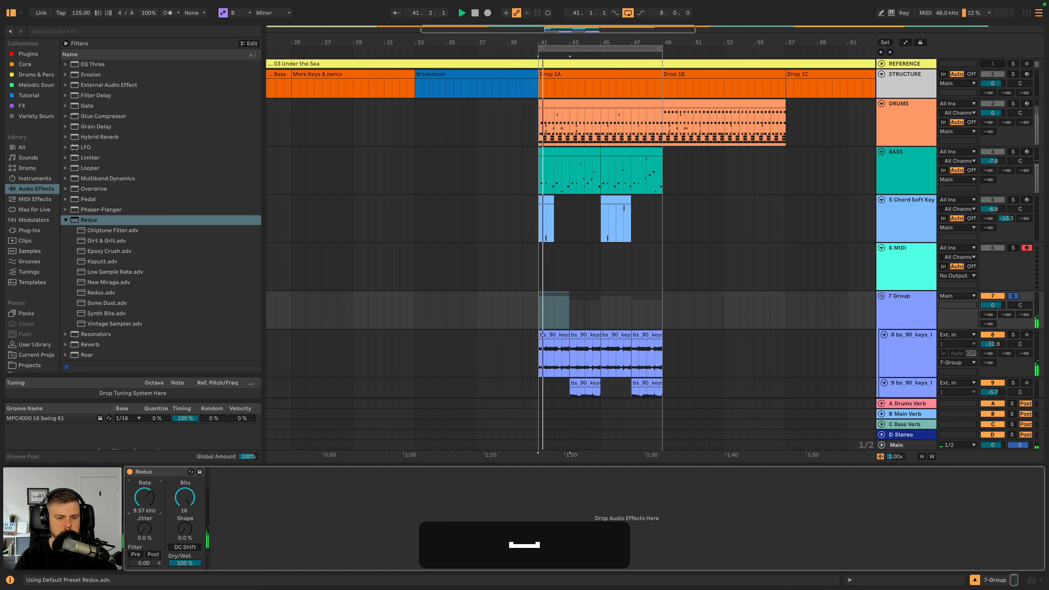
left_click(147, 554)
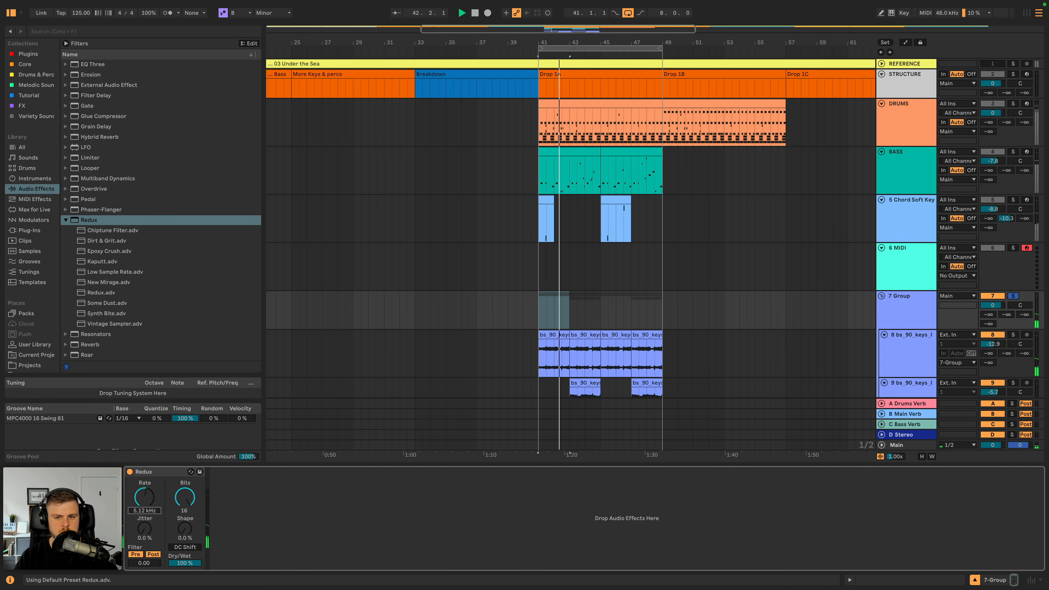
left_click_drag(144, 499, 144, 507)
- Add a Utility effect set to Mono after Redux on the keys group
scroll(137, 324, "down", 5)
left_click(98, 336)
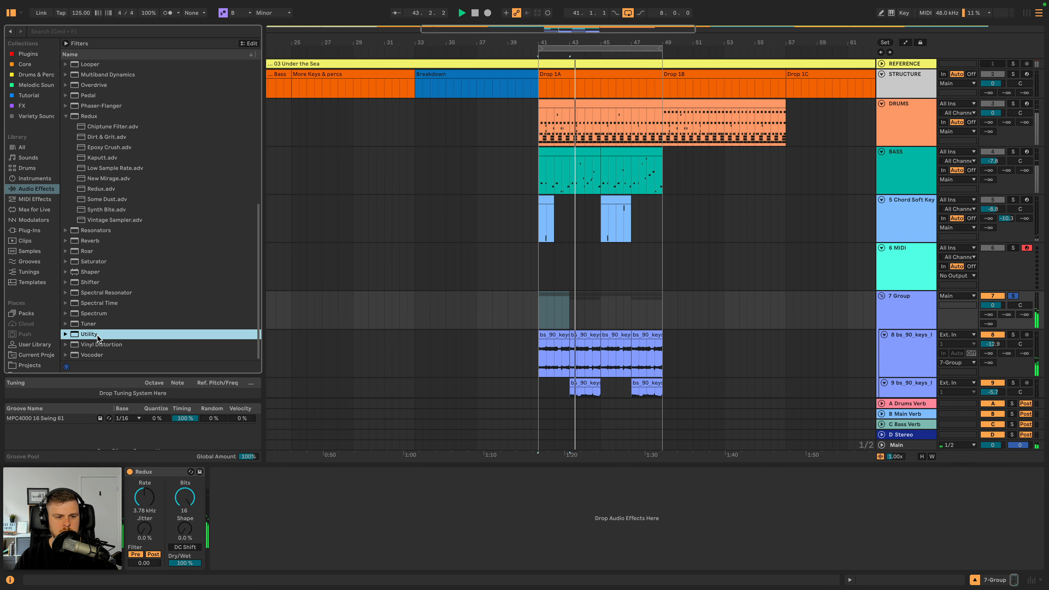
double_click(97, 337)
key("space")
key("space")
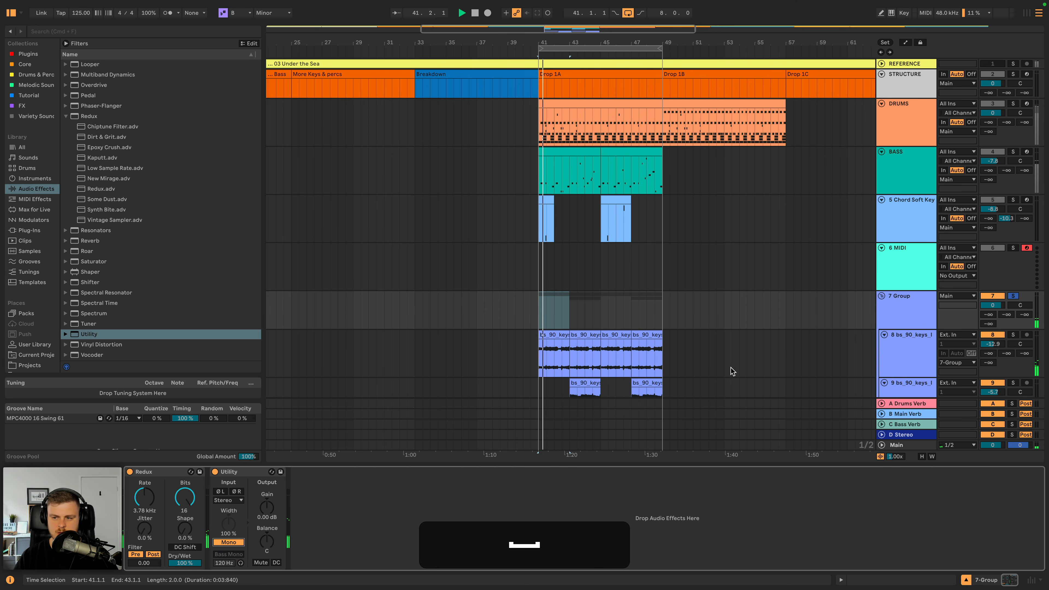
- Play the drop with the keys group unsoloed and raise the group's volume to 0.9 dB
left_click(1013, 296)
left_click_drag(993, 305, 992, 302)
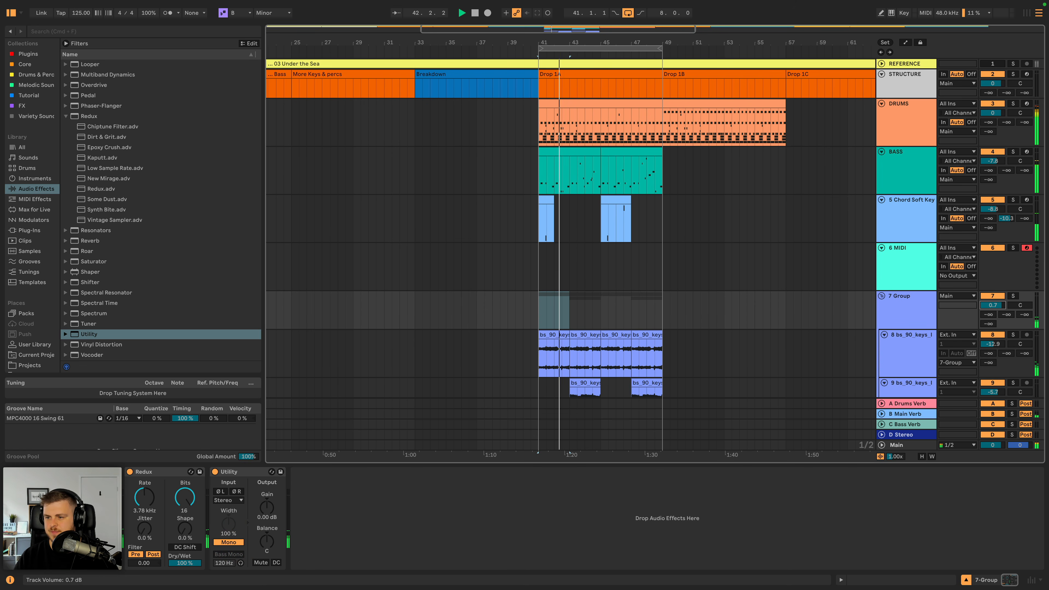
- Add EQ Eight after Utility on the keys group and enable its band 5
left_click(901, 299)
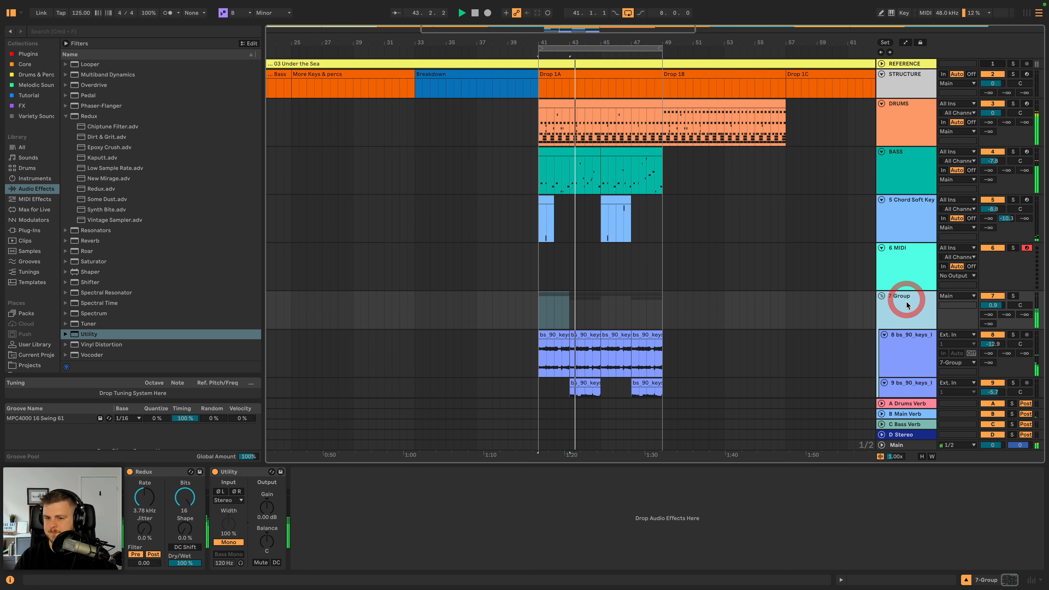
scroll(904, 301, "down", 3)
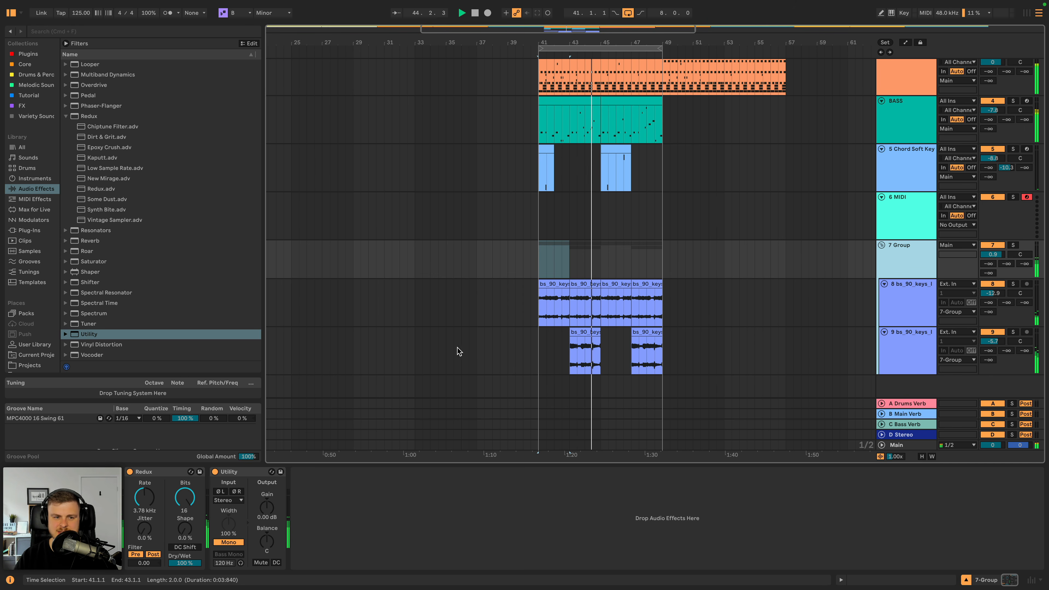
scroll(99, 126, "up", 10)
double_click(92, 229)
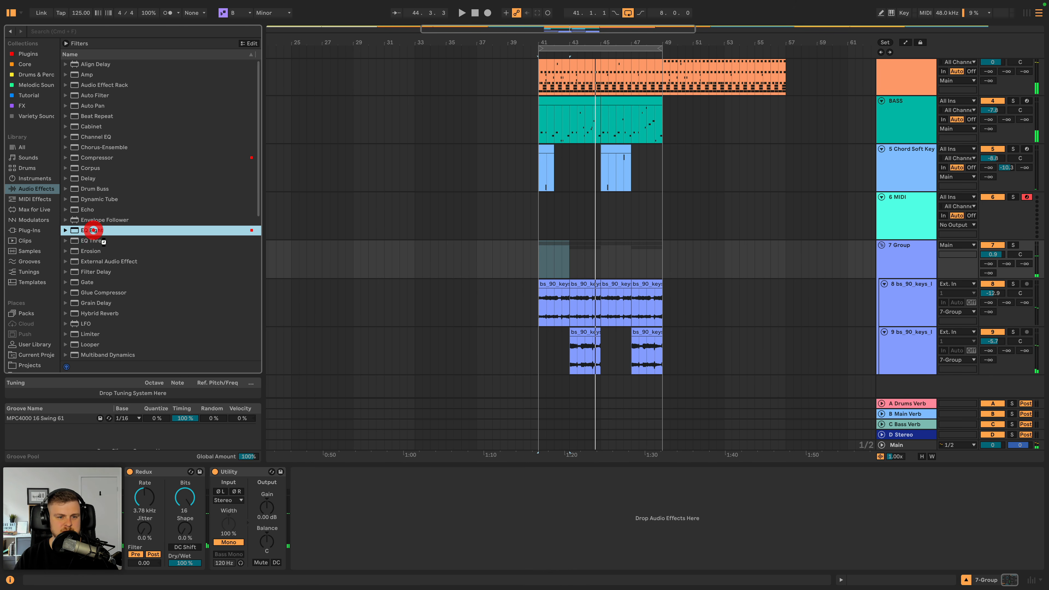
left_click(431, 565)
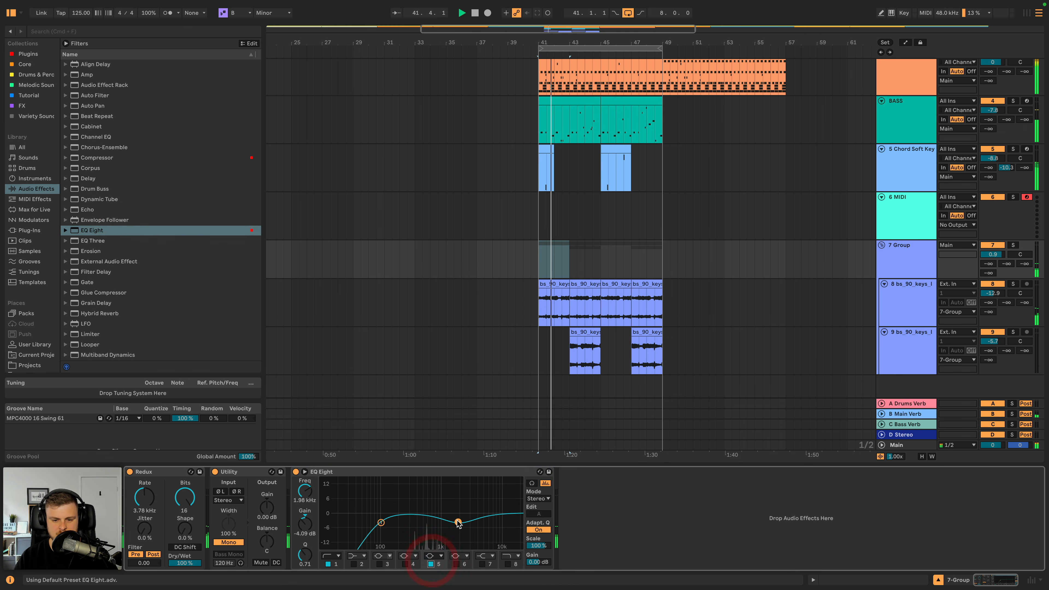
- Cut EQ Eight's band 5 to -13.3 dB at 774 Hz with 1.50 dB output gain, and set the group's volume to -1.0 dB
left_click_drag(458, 523, 430, 540)
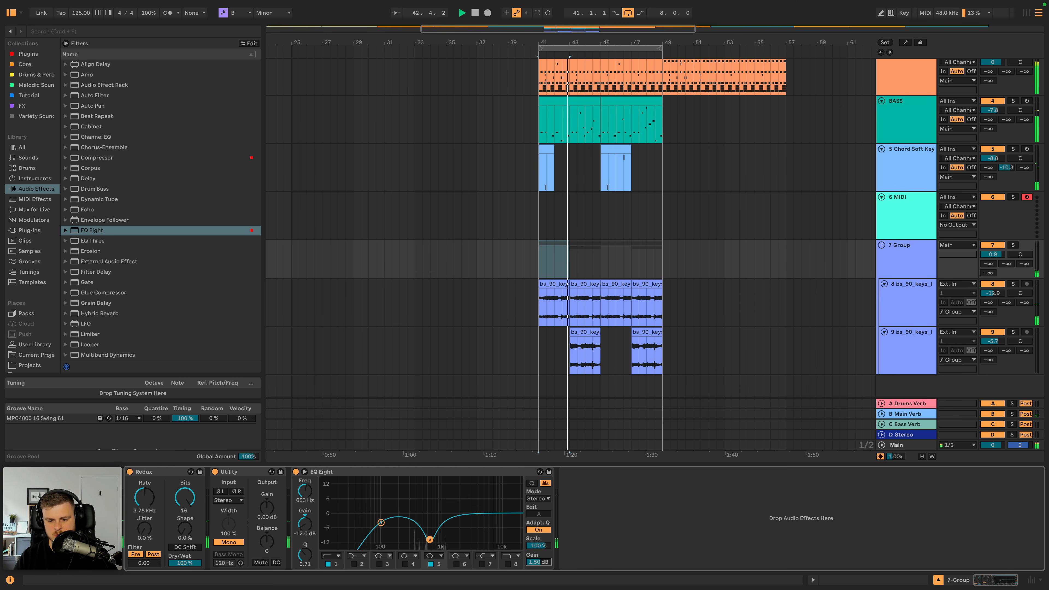
left_click_drag(535, 565, 536, 559)
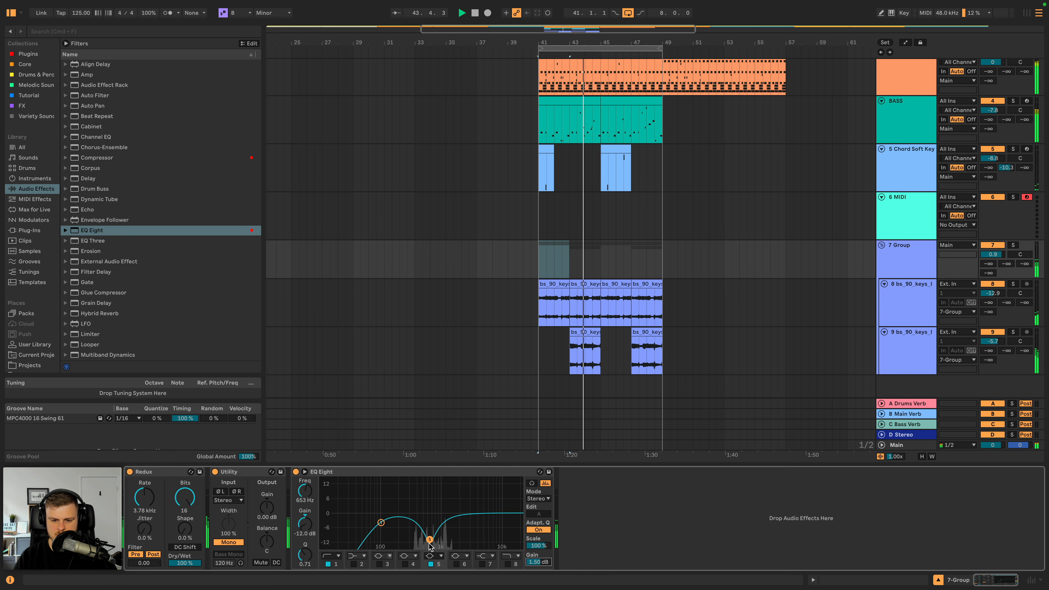
left_click_drag(429, 539, 433, 542)
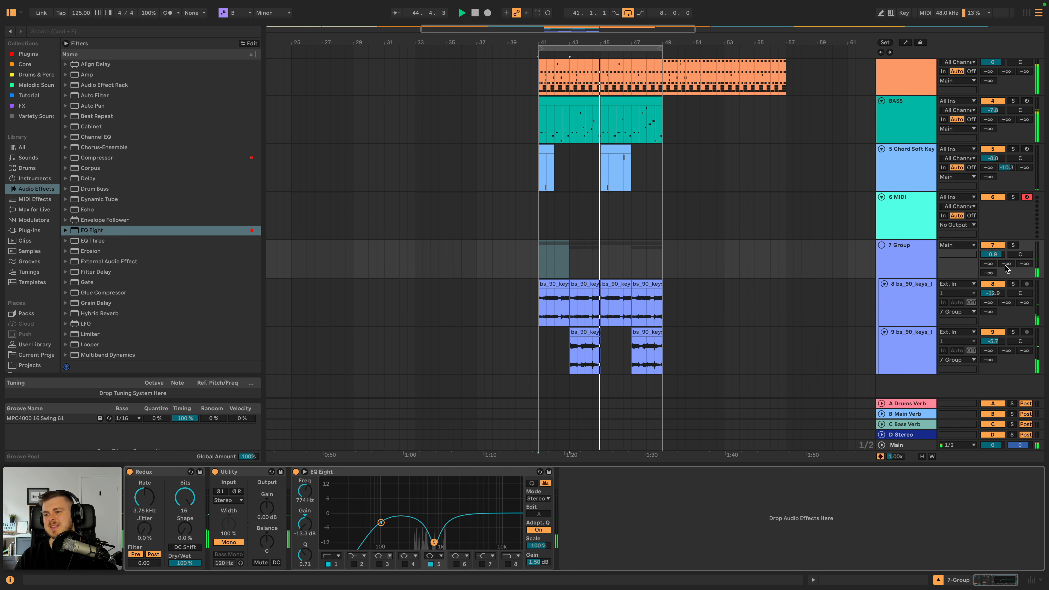
left_click_drag(993, 254, 993, 258)
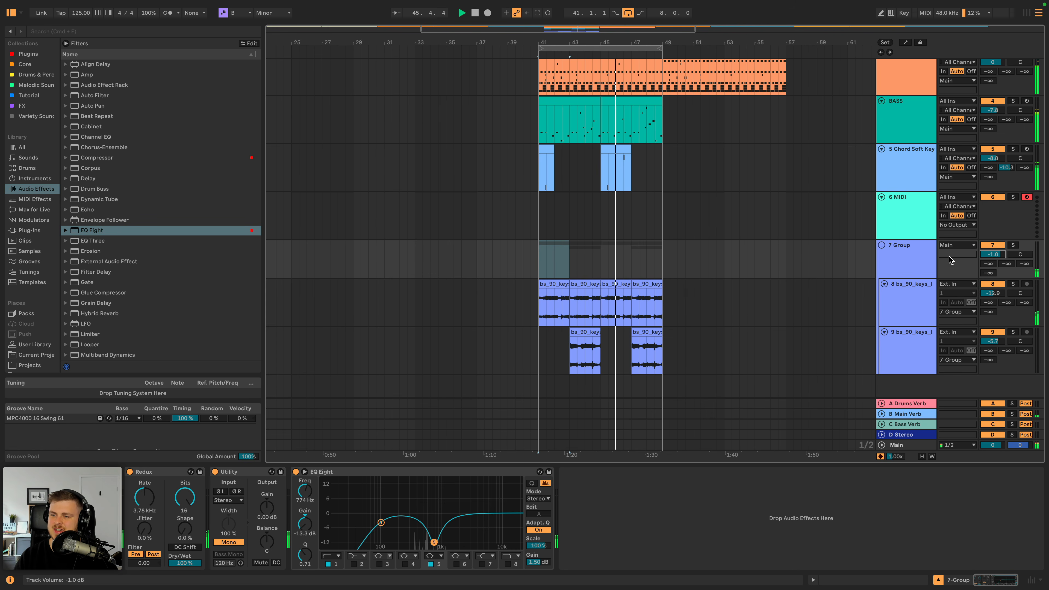
- Rename the keys group as AMB and fold it
left_click(907, 256)
key("super+r")
type("A<")
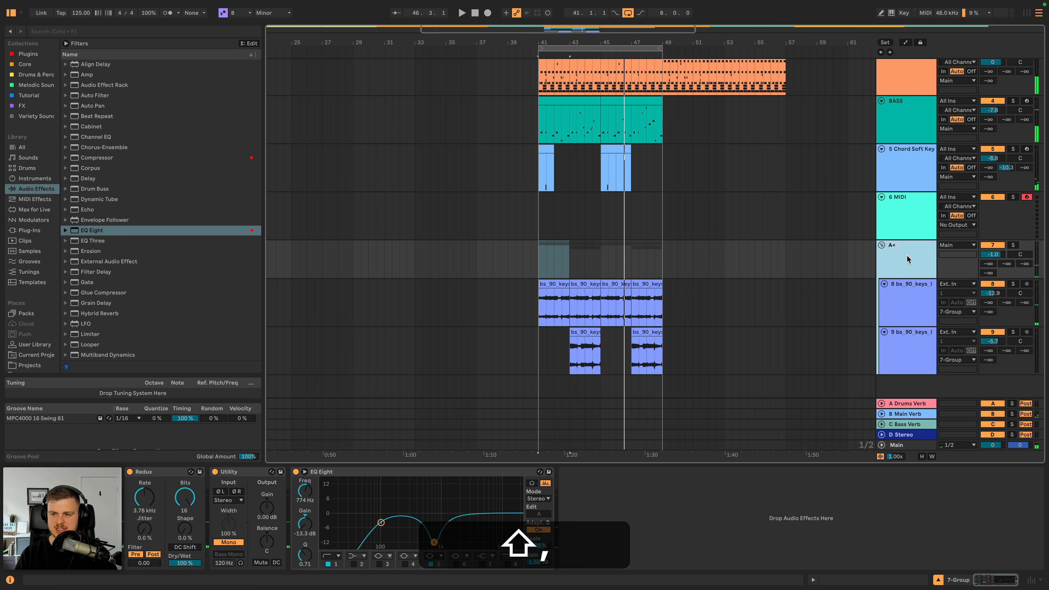
type("MB")
key("Return")
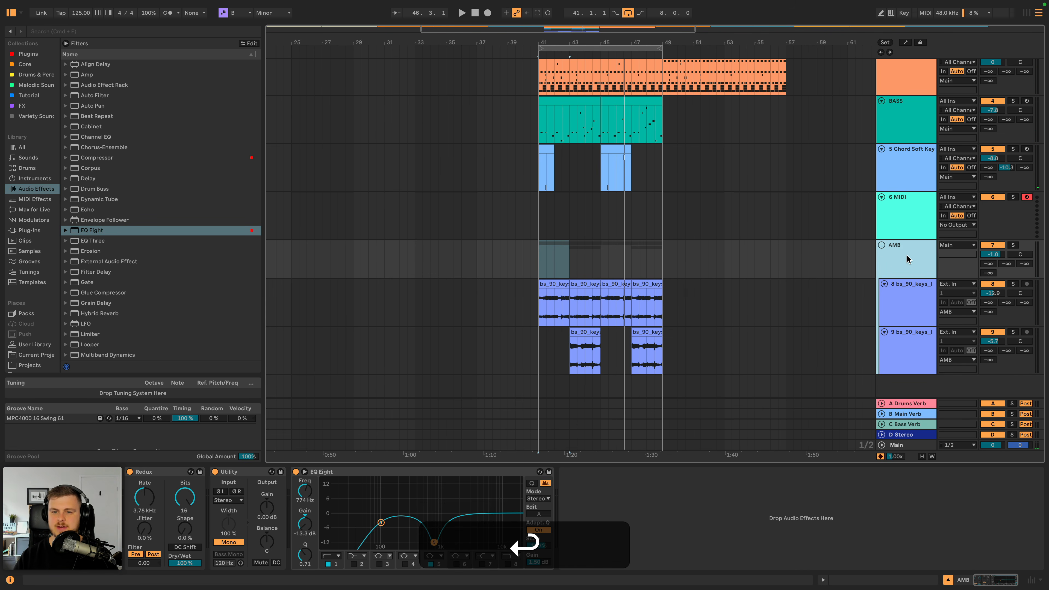
left_click(877, 245)
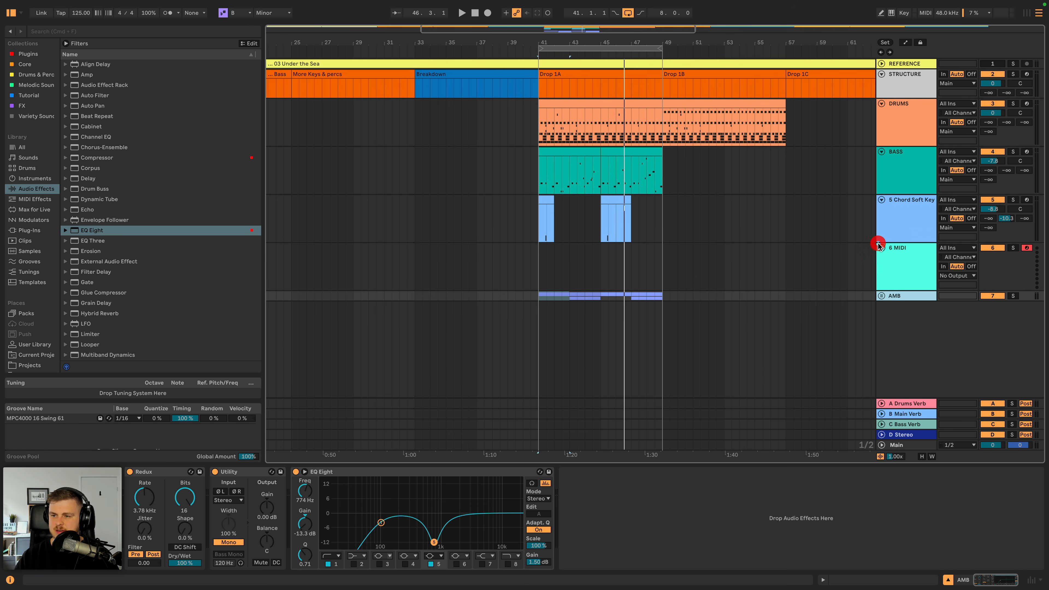
- Load the Serum plugin onto the empty MIDI track
left_click(904, 251)
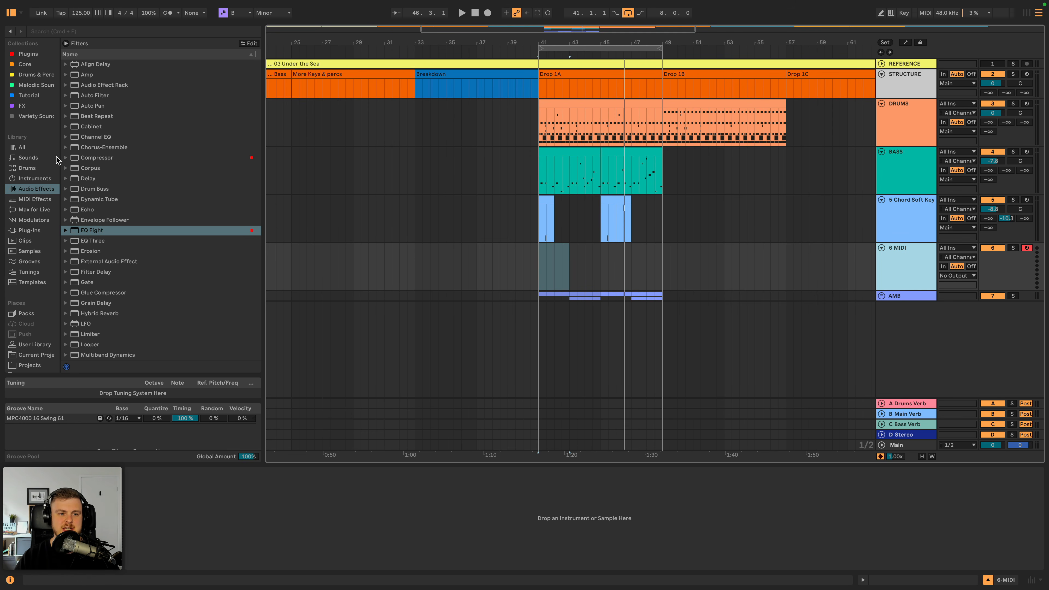
scroll(29, 100, "down", 1)
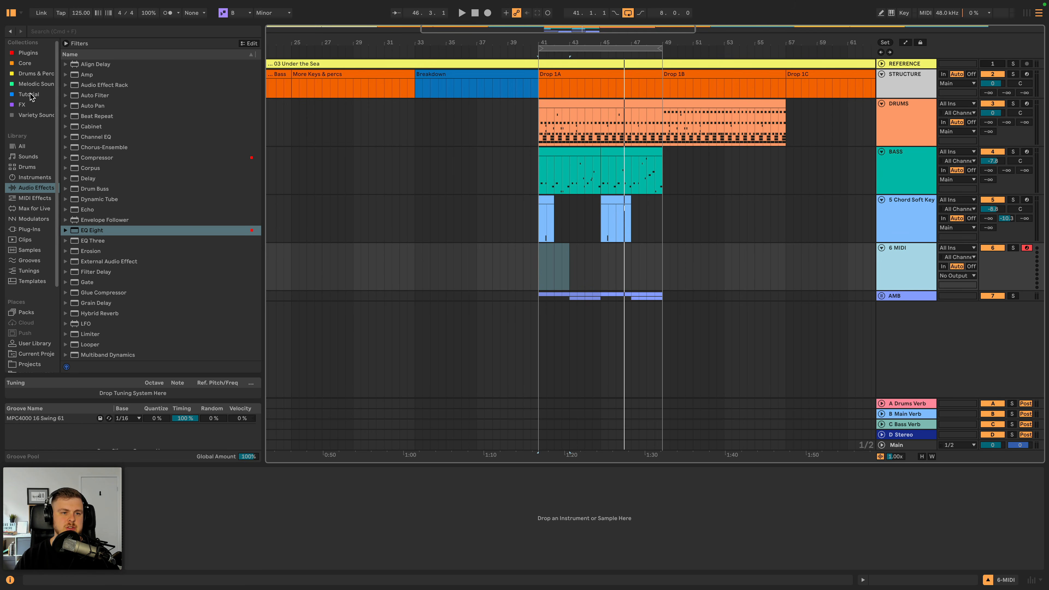
left_click(26, 54)
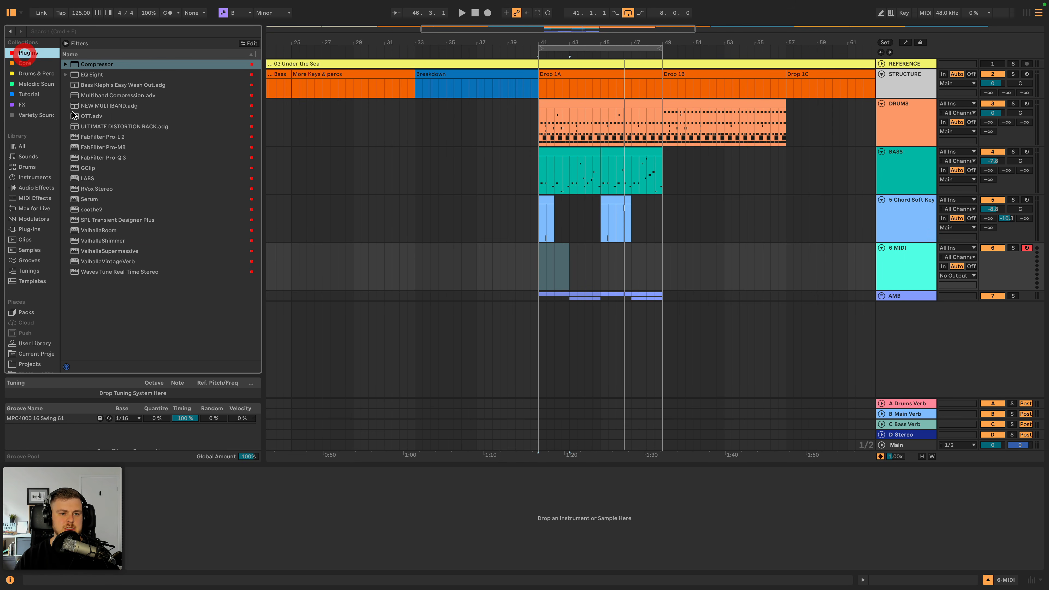
double_click(94, 200)
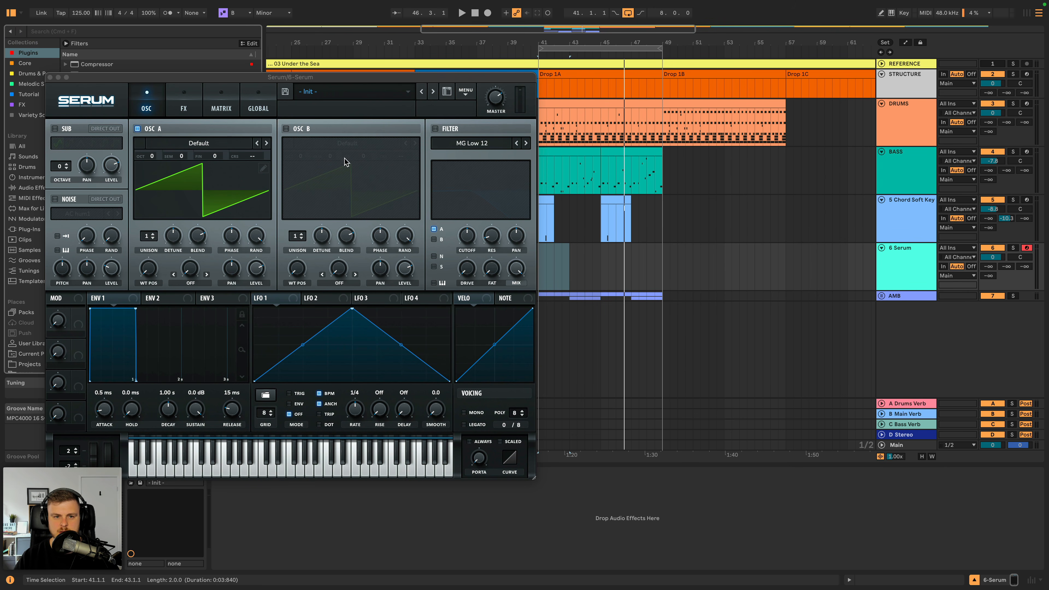
- Load the PAD - Neon preset from Splice's Classic Deep House folder, and step on through PAD - Rectangular to SM_RHP_Bass_Dangerzone
left_click(408, 95)
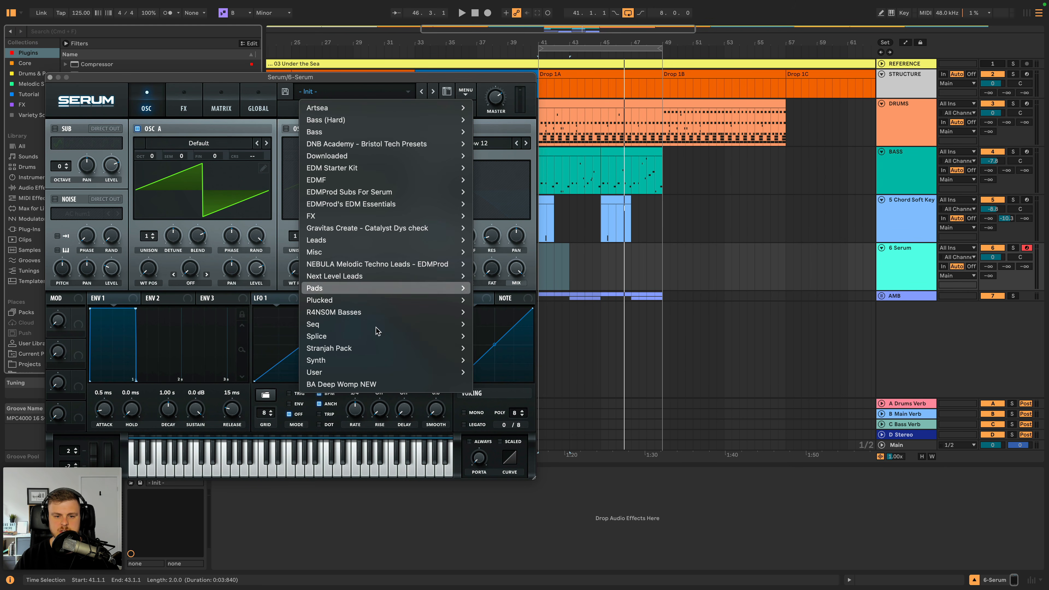
mouse_move(384, 336)
mouse_move(549, 24)
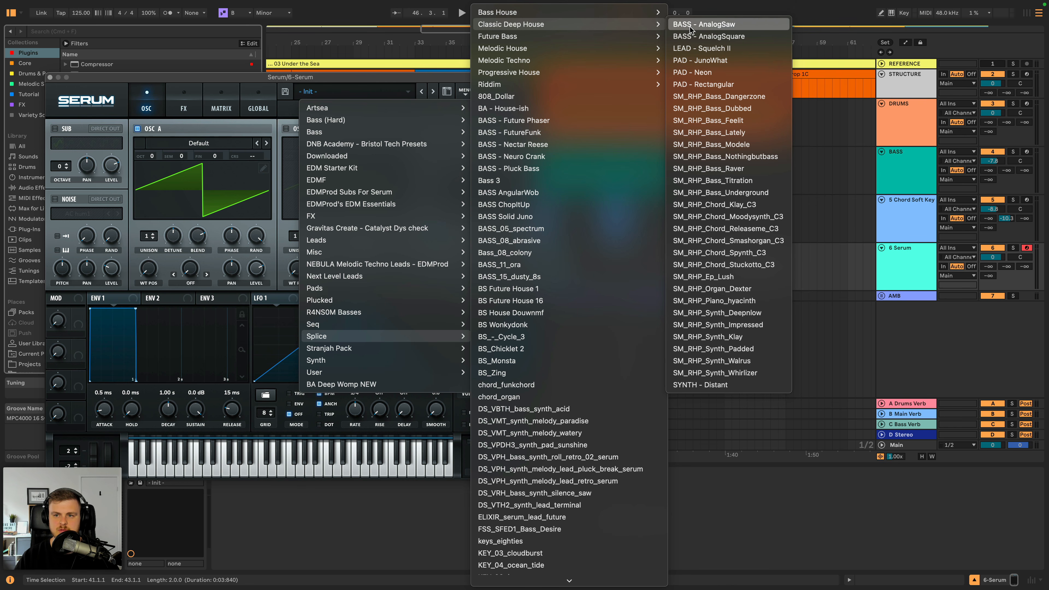
left_click(702, 72)
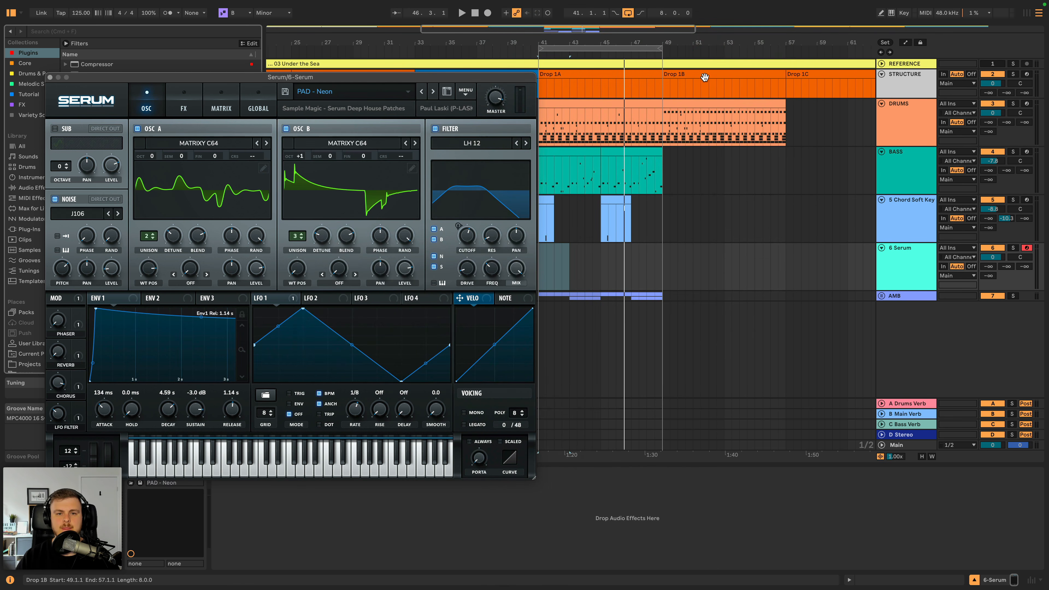
left_click(434, 92)
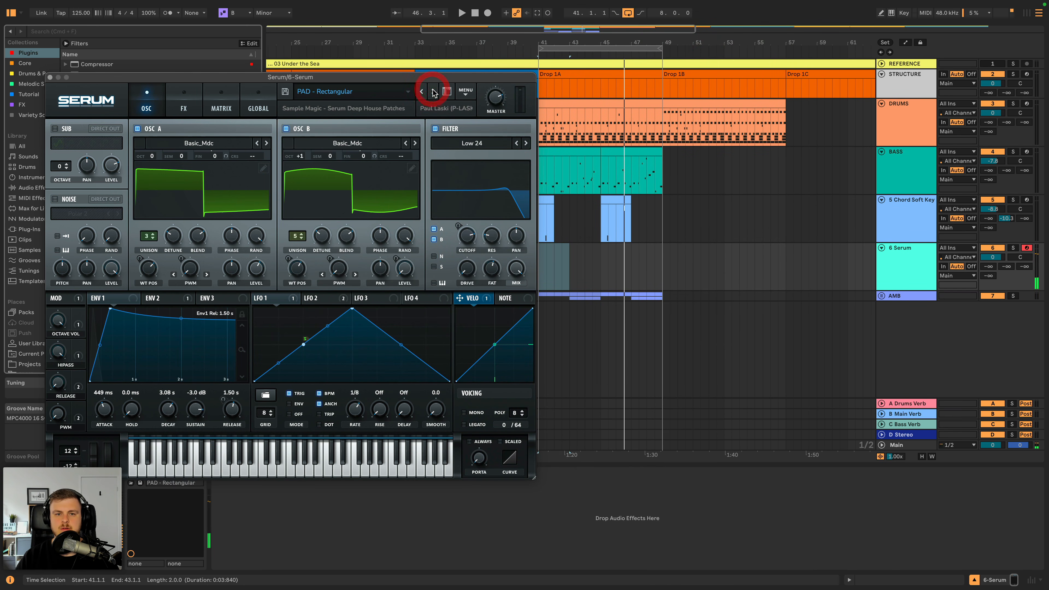
left_click(434, 92)
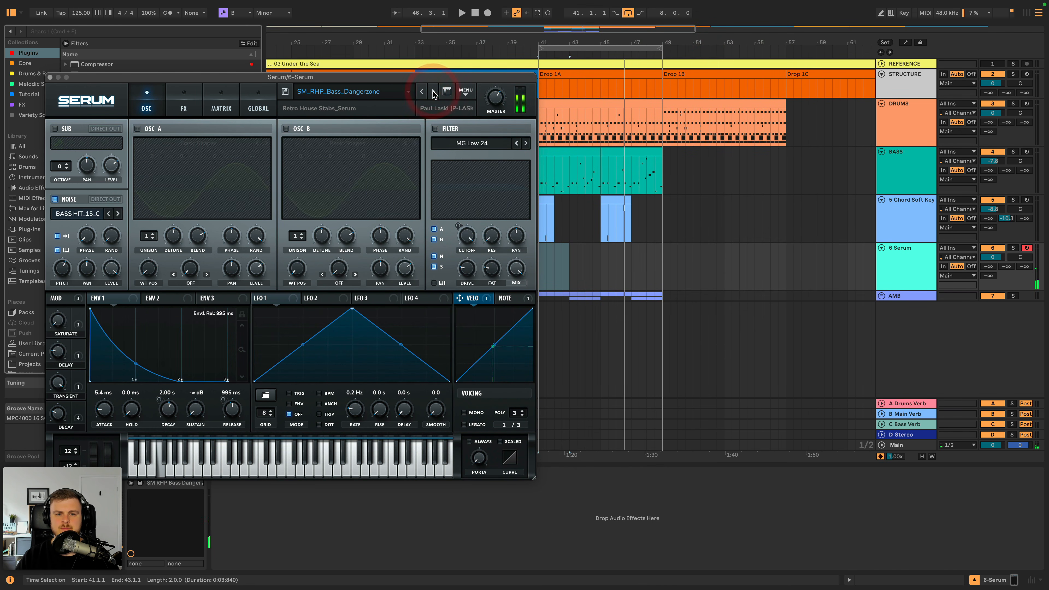
- Load the SM_RHP_Ep_Lush preset from Splice's Classic Deep House folder in Serum and close the plugin window
left_click(387, 96)
mouse_move(326, 336)
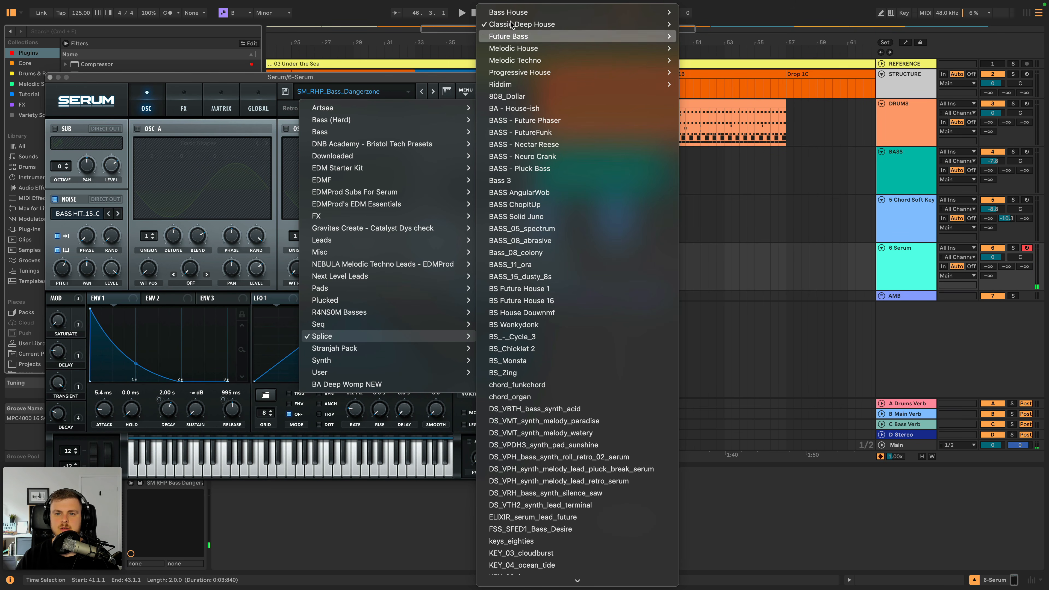
mouse_move(512, 24)
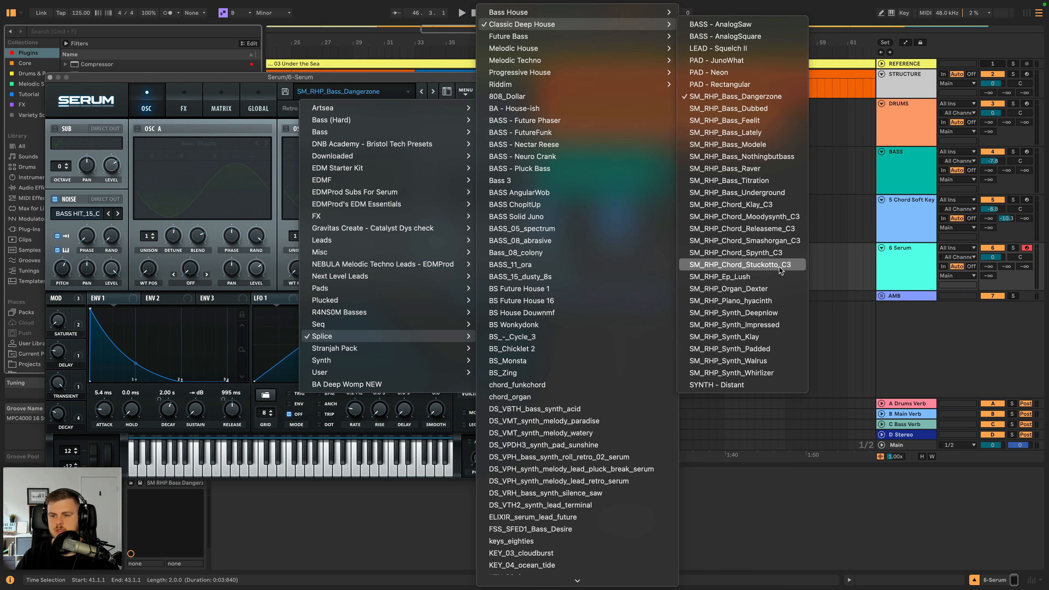
left_click(772, 276)
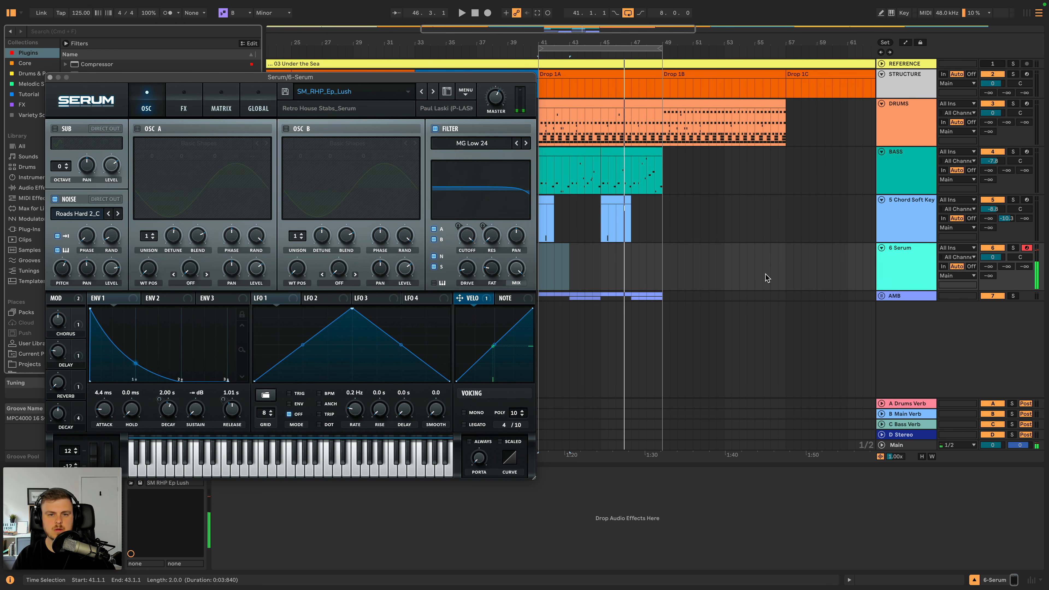
left_click(49, 77)
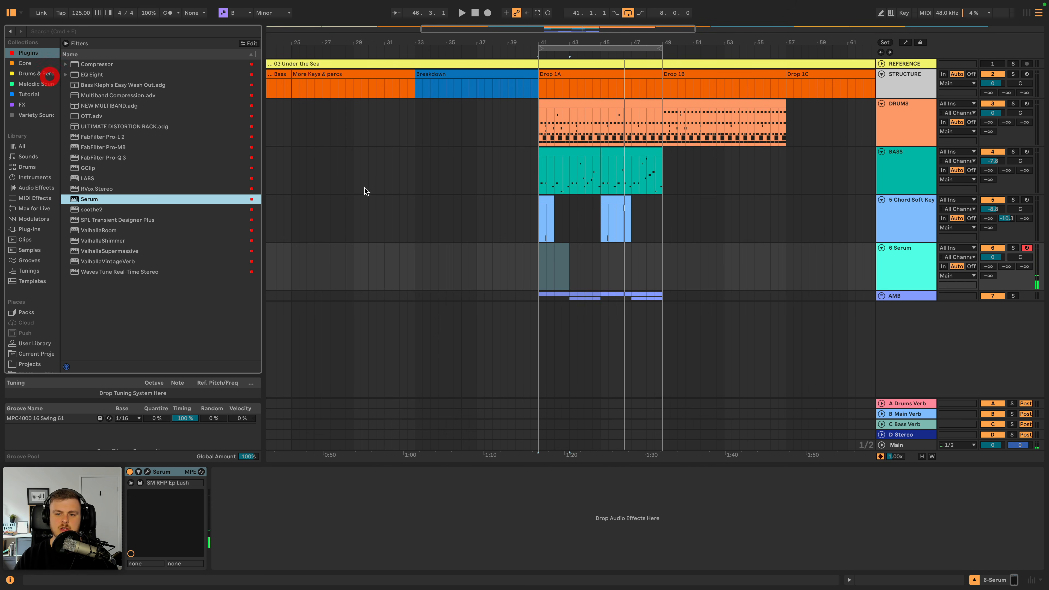
- Unfold the AMB group and improvise a Serum melody on the MIDI keyboard over the Drop 1A loop from bar 41
left_click(537, 267)
key("space")
left_click_drag(661, 42, 669, 74)
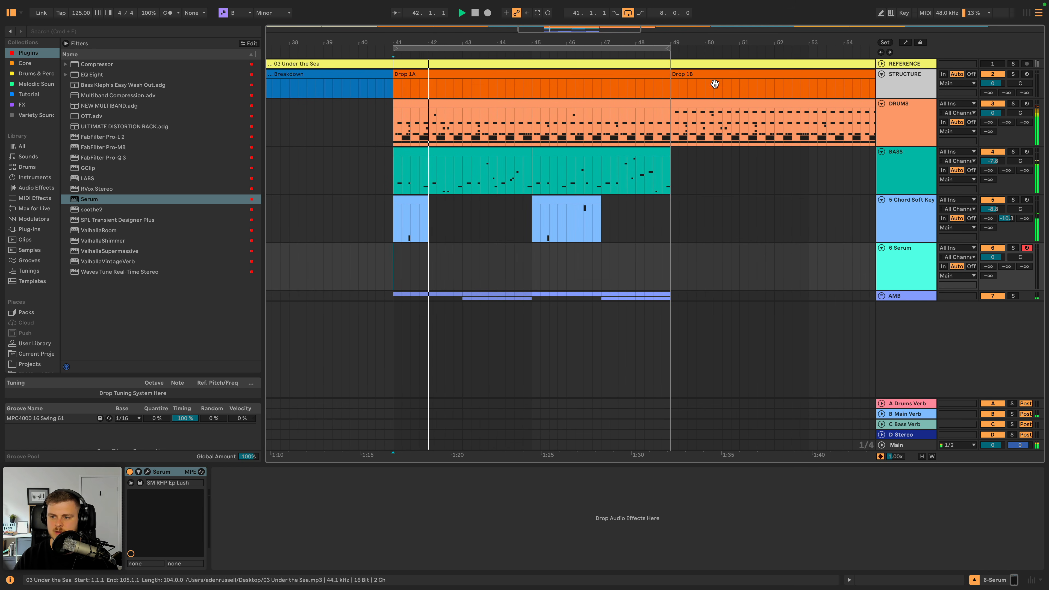
left_click(881, 296)
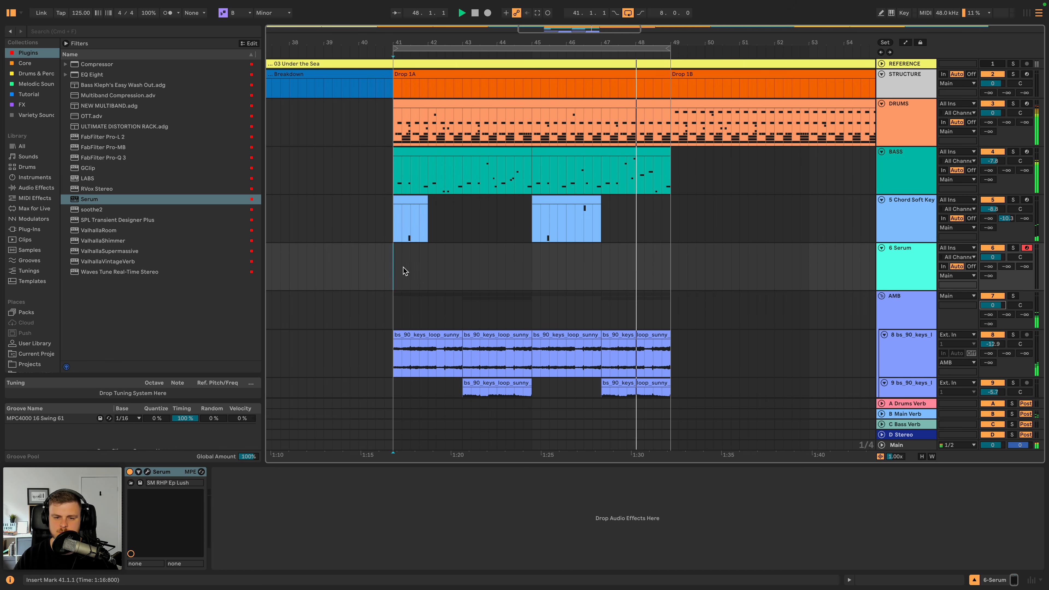
key("space")
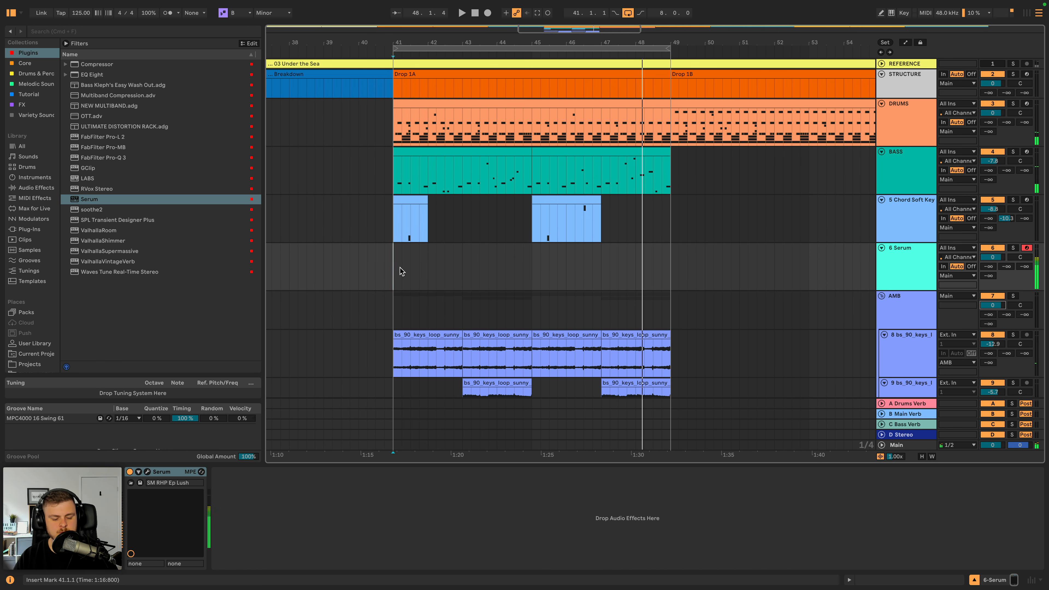
scroll(399, 271, "down", 1)
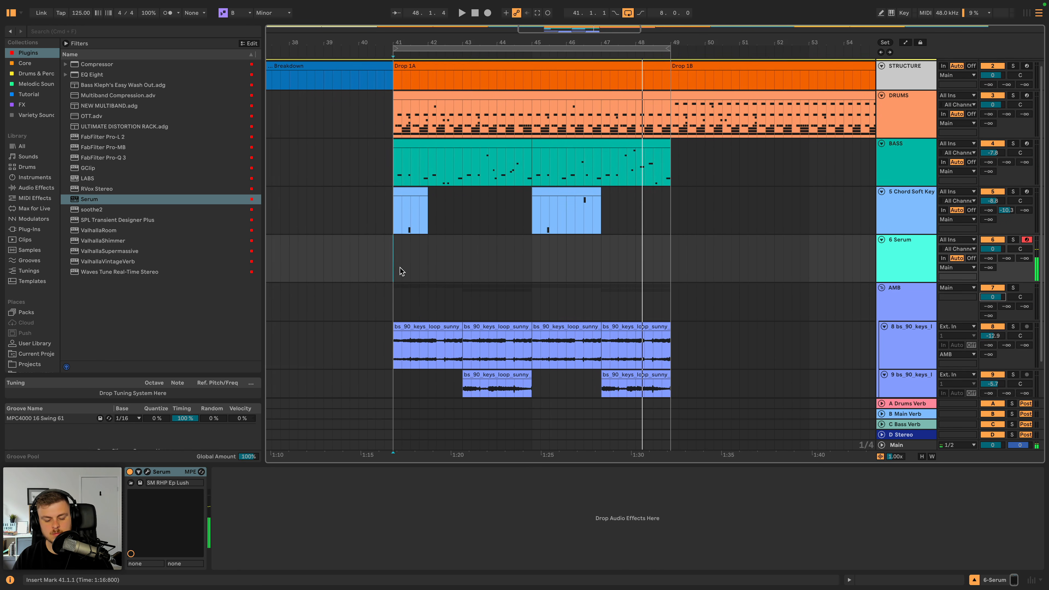
scroll(400, 271, "down", 1)
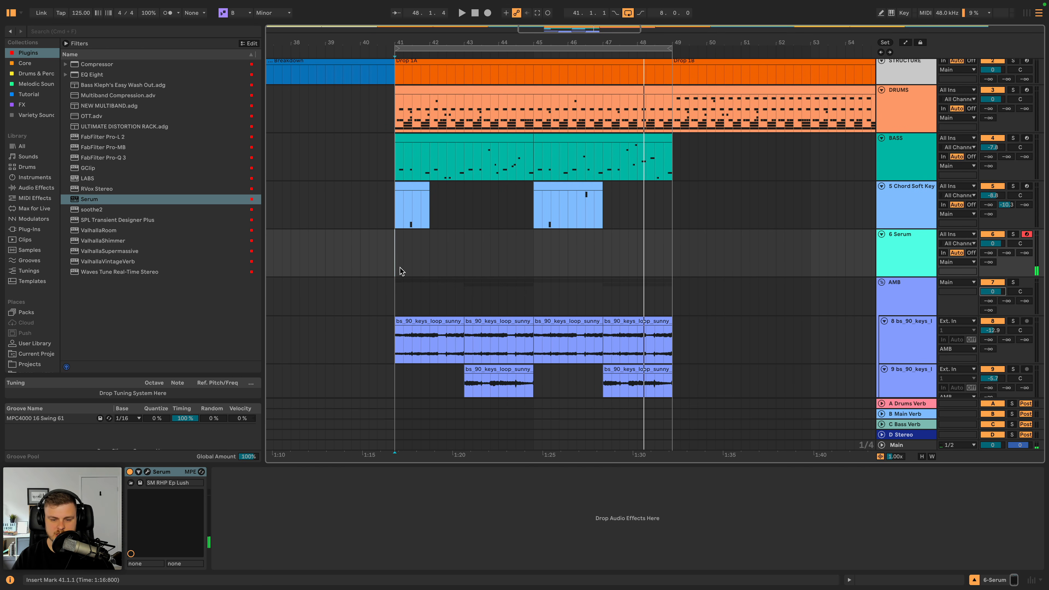
key("space")
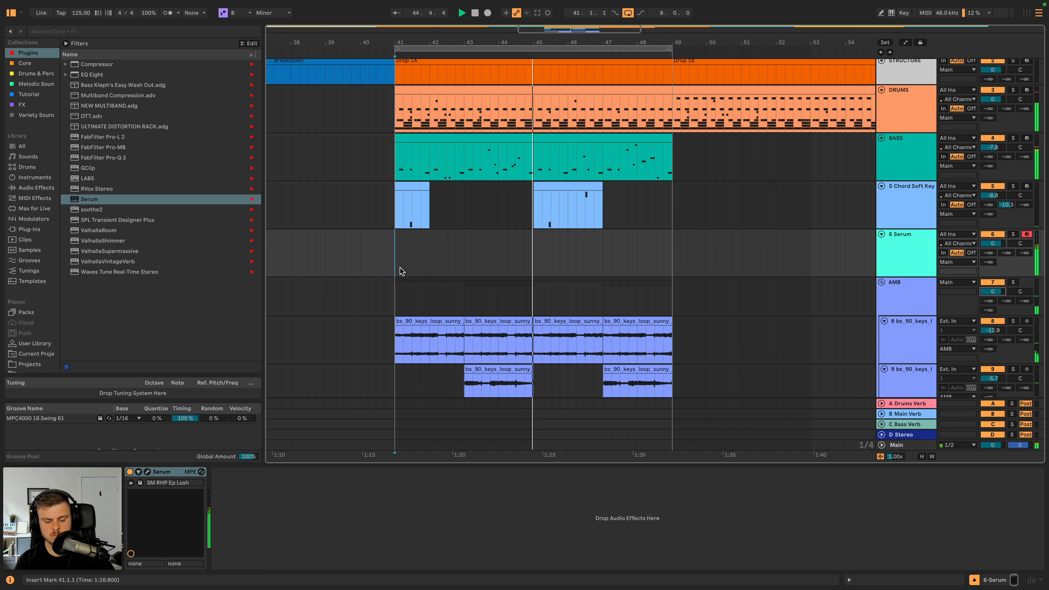
key("space")
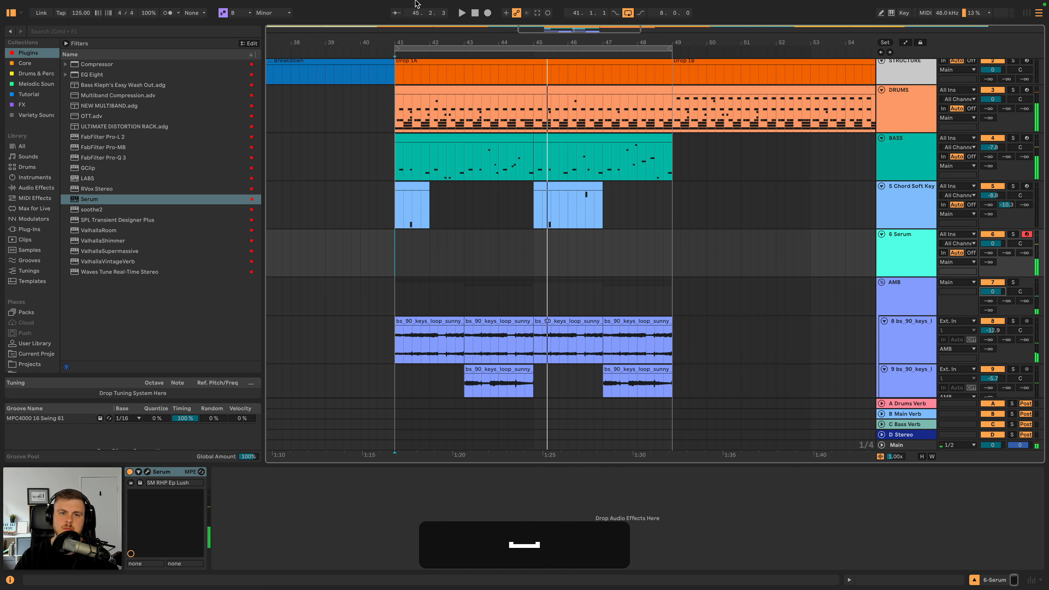
- Capture the improvised MIDI as a clip on the Serum track and play it back from bar 42
left_click(537, 15)
key("space")
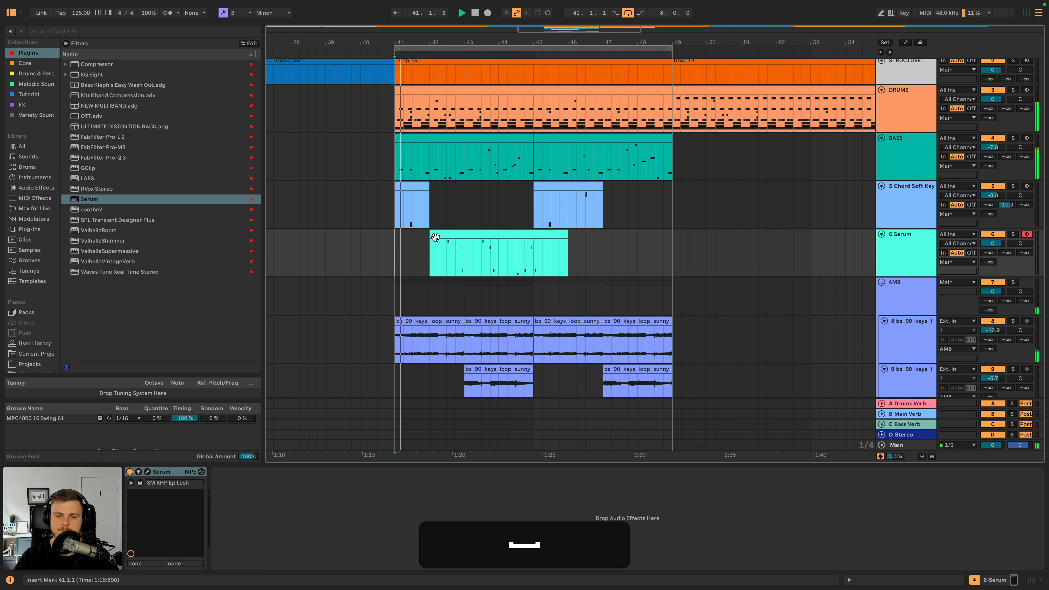
left_click(432, 236)
key("space")
- Set the Serum track's send to the Main Verb return to -31.0 dB while auditioning the clip
mouse_move(1007, 252)
left_mouse_down()
mouse_move(1007, 219)
mouse_move(1007, 248)
left_mouse_up()
key("space")
key("space")
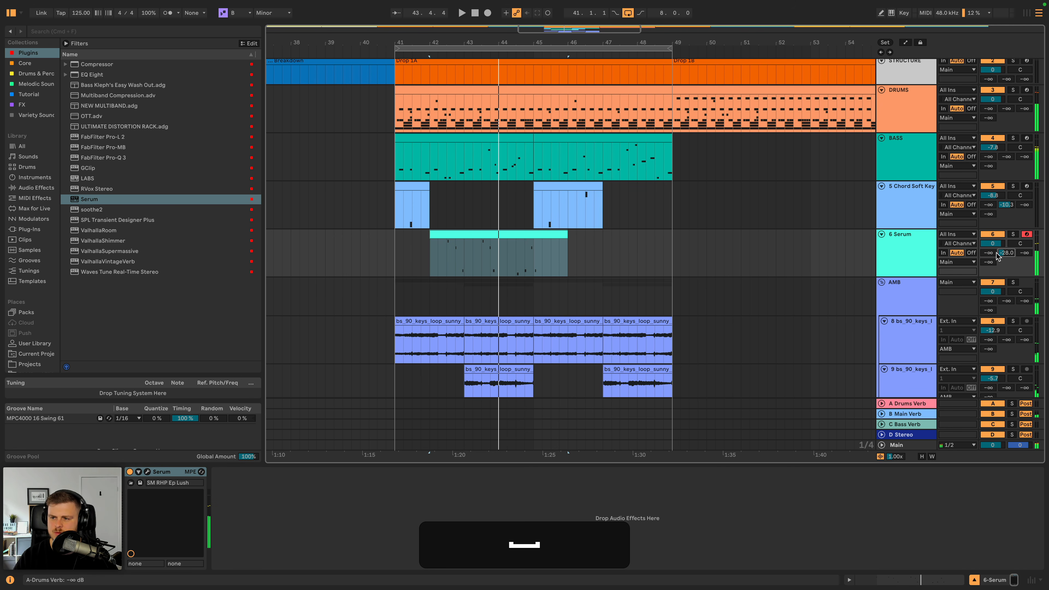
key("space")
- Transpose all notes of the captured Serum clip down one octave and audition them
double_click(480, 236)
left_click(550, 345)
key("super+a")
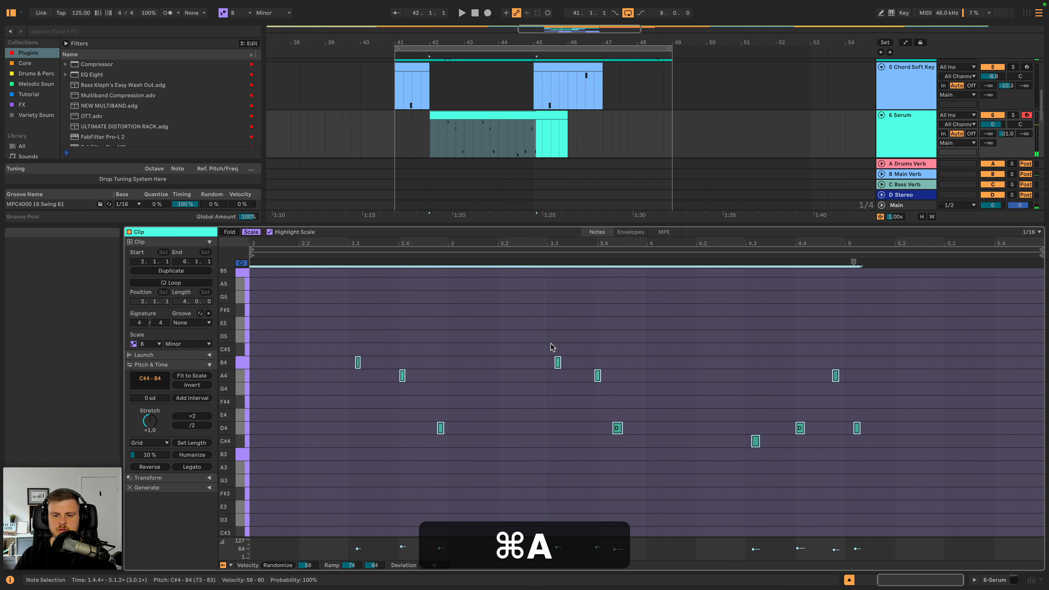
key("shift+space")
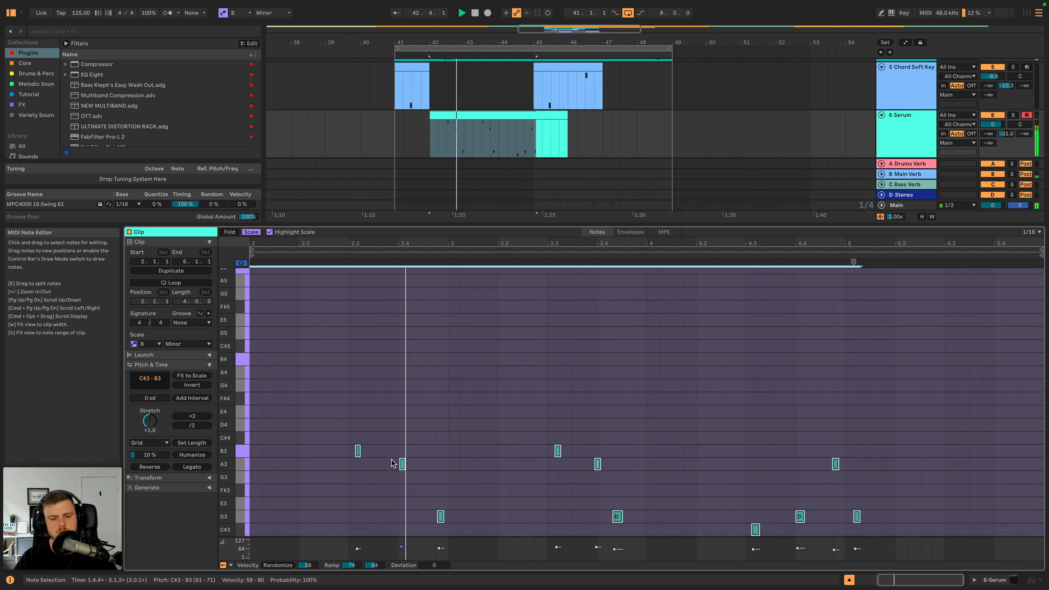
key("space")
- Move the B3 note just after beat 2.3 in the Serum clip back to 2.3.1 and audition it
left_click(358, 451)
left_click_drag(357, 451, 351, 451)
key("space")
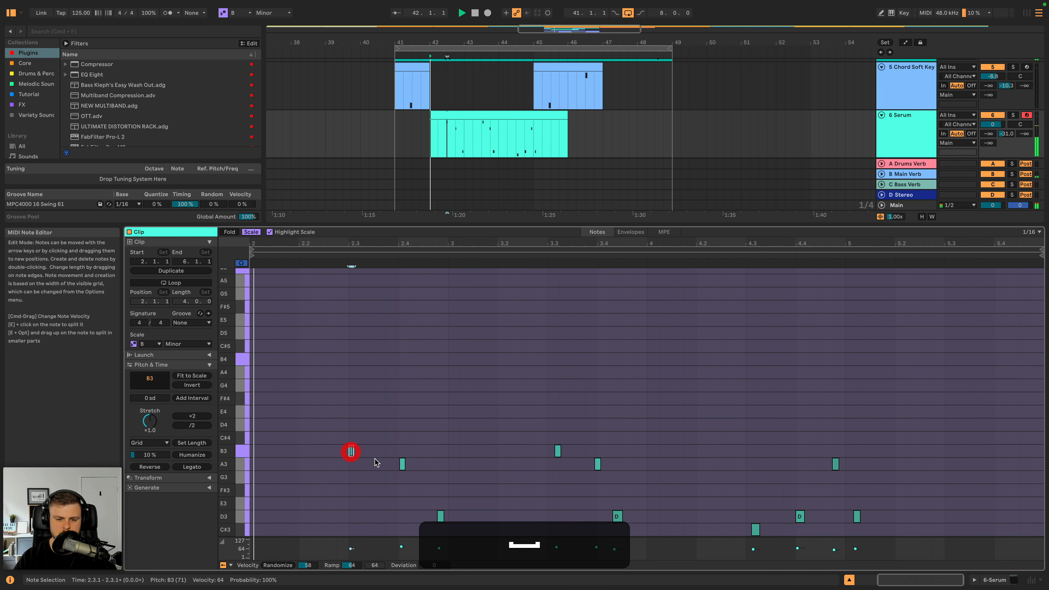
left_click_drag(310, 242, 370, 267)
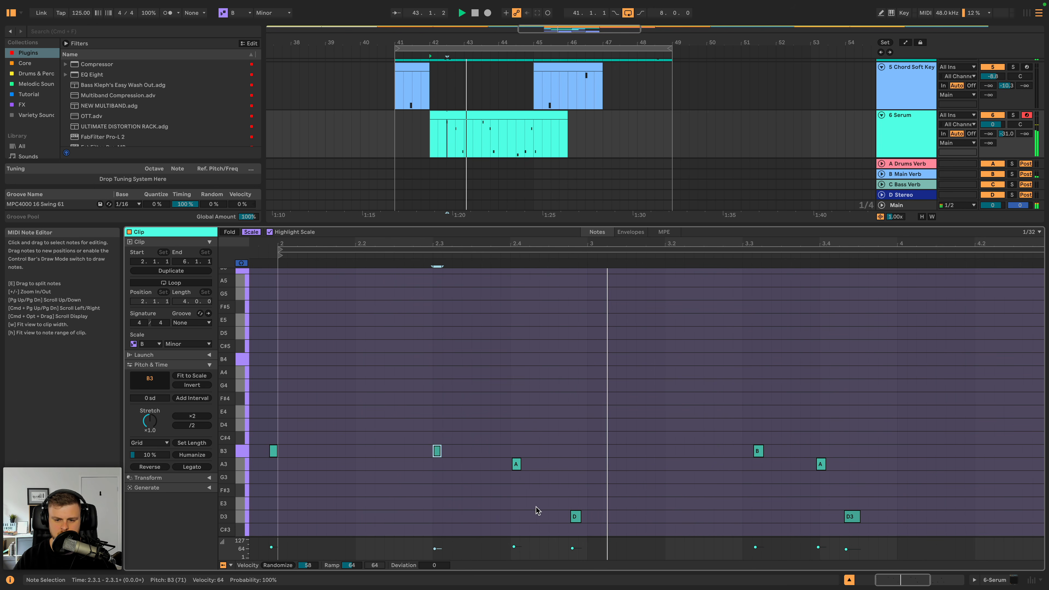
key("space")
- Open the Quantize transform settings with all notes of the Serum clip selected, and play the clip
left_click(568, 508)
key("super+a")
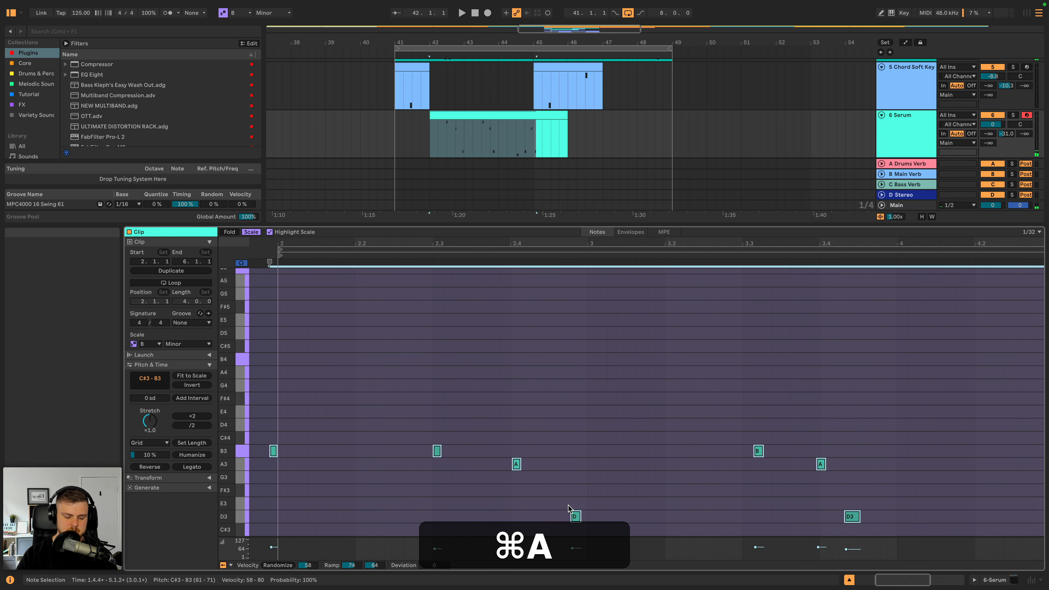
key("shift+super+u")
left_click(569, 483)
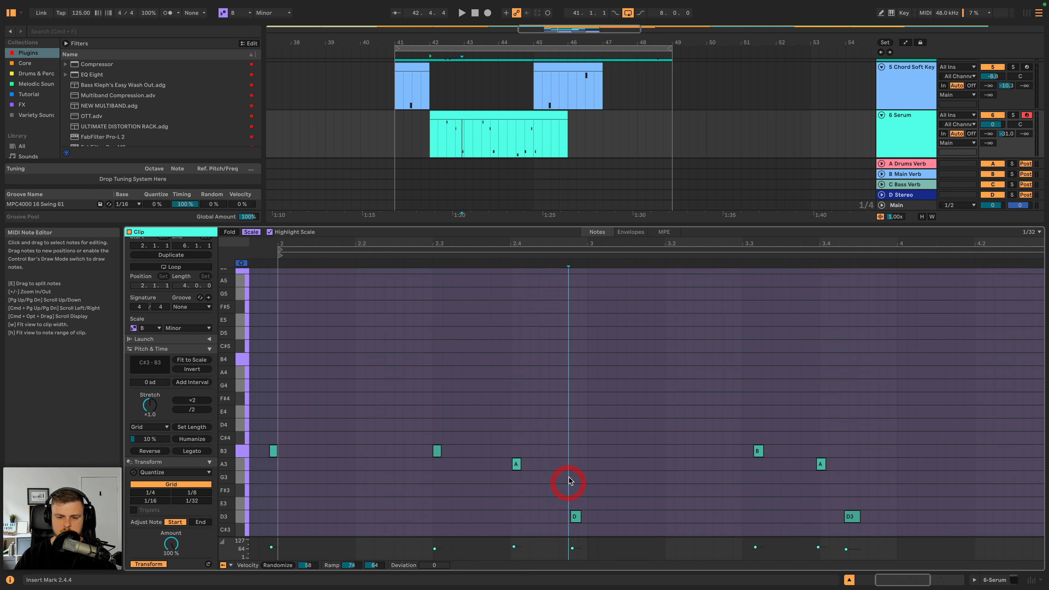
key("super+a")
scroll(170, 537, "down", 1)
key("space")
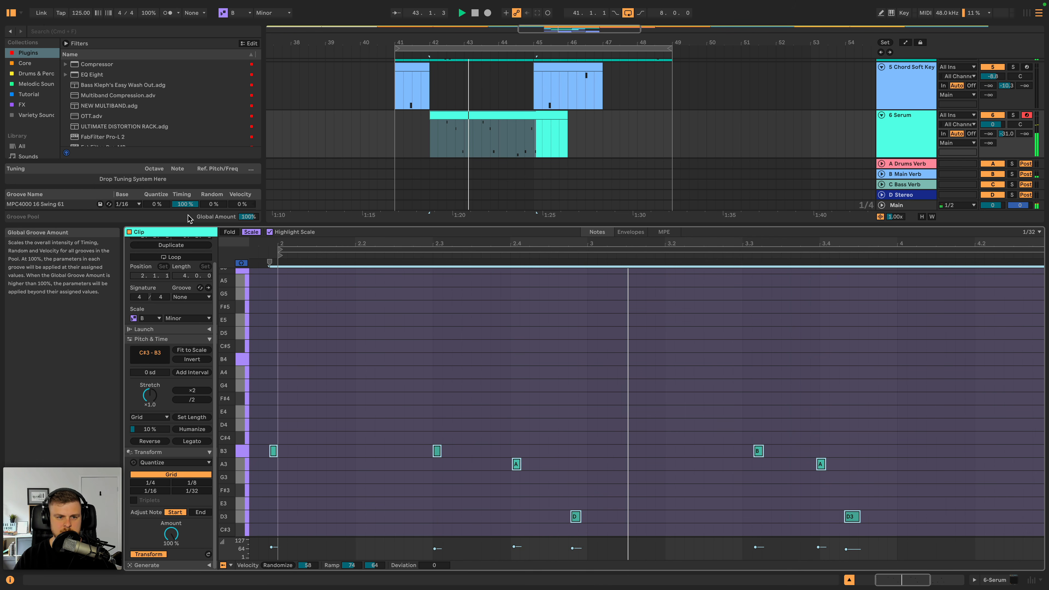
- Apply the MPC4000 16 Swing 61 groove to the Serum clip and audition the result
key("space")
left_click_drag(51, 205, 473, 117)
key("space")
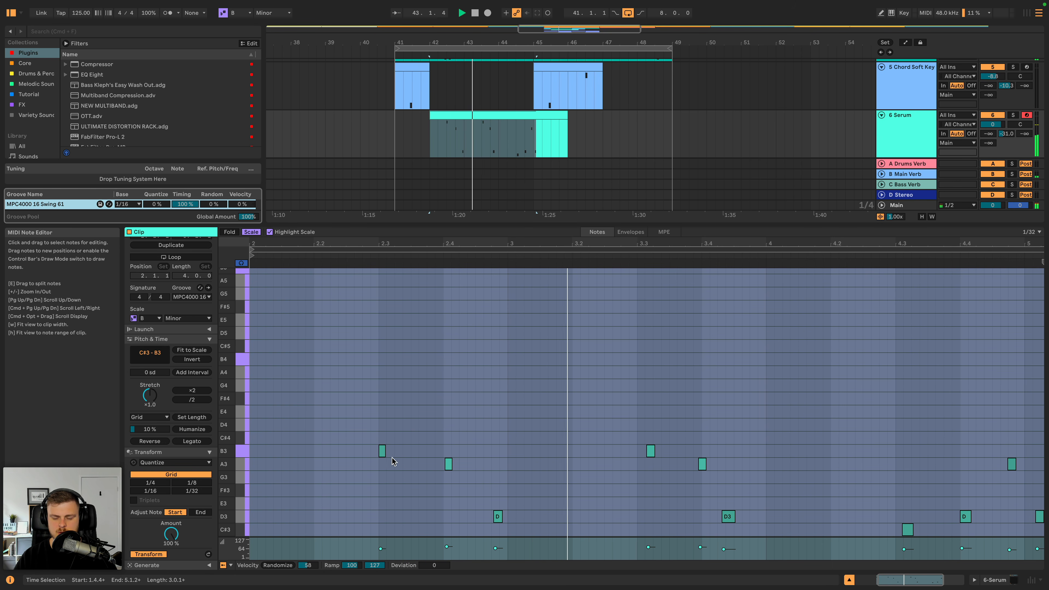
key("space")
left_click_drag(413, 443, 353, 452)
key("space")
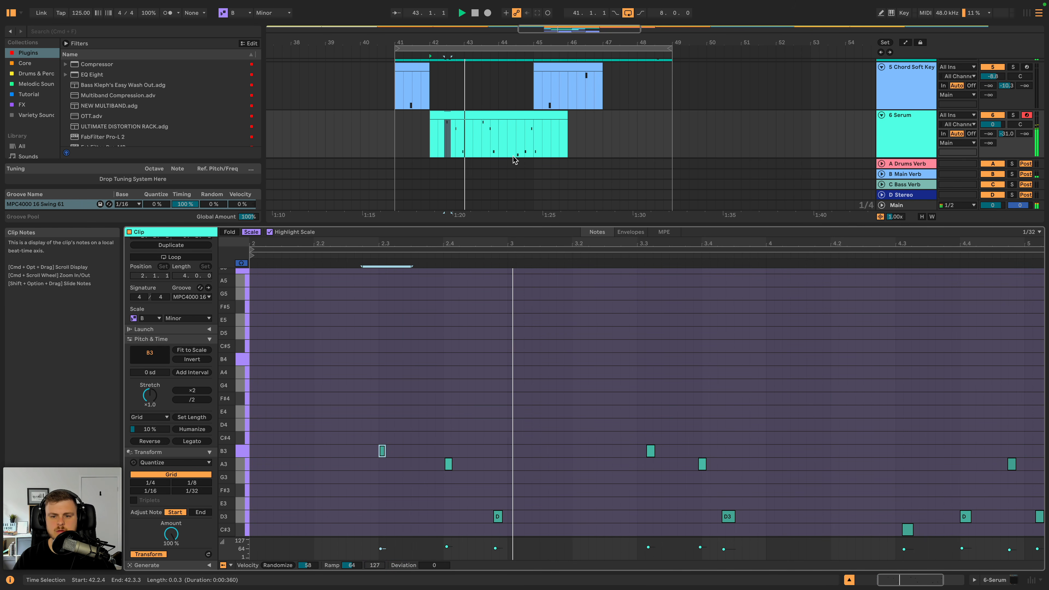
key("space")
- Delete the Serum clip's notes in bar 3 and duplicate the bar 2 phrase in their place
left_click_drag(645, 428, 784, 527)
key("BackSpace")
left_click_drag(507, 418, 252, 527)
key("super+d")
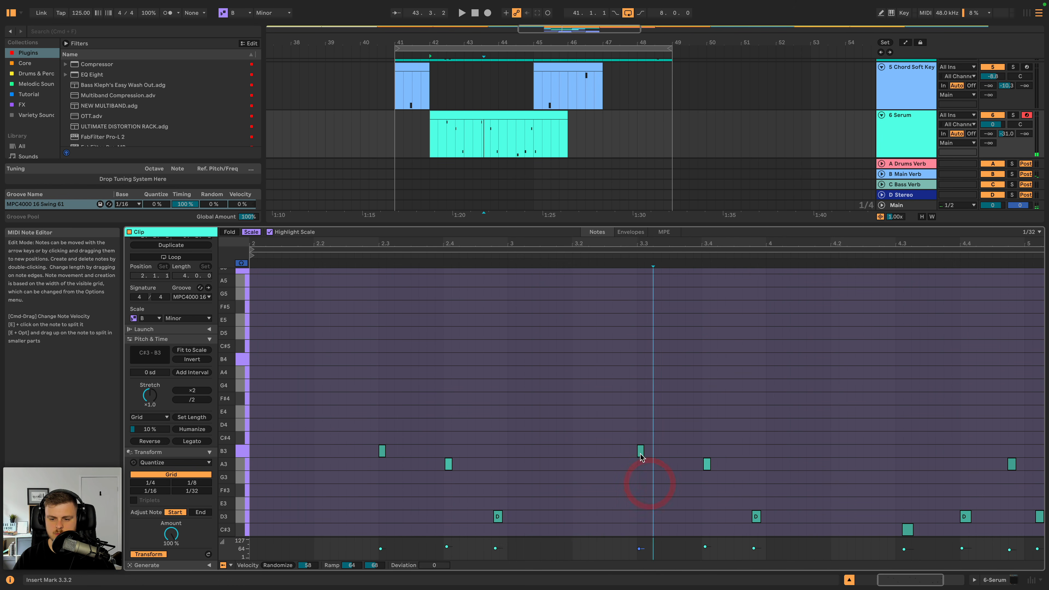
- Lower the three duplicated notes in bar 3 to G3, F#3 and C#3, and play the phrase
left_click(641, 451)
key("Down")
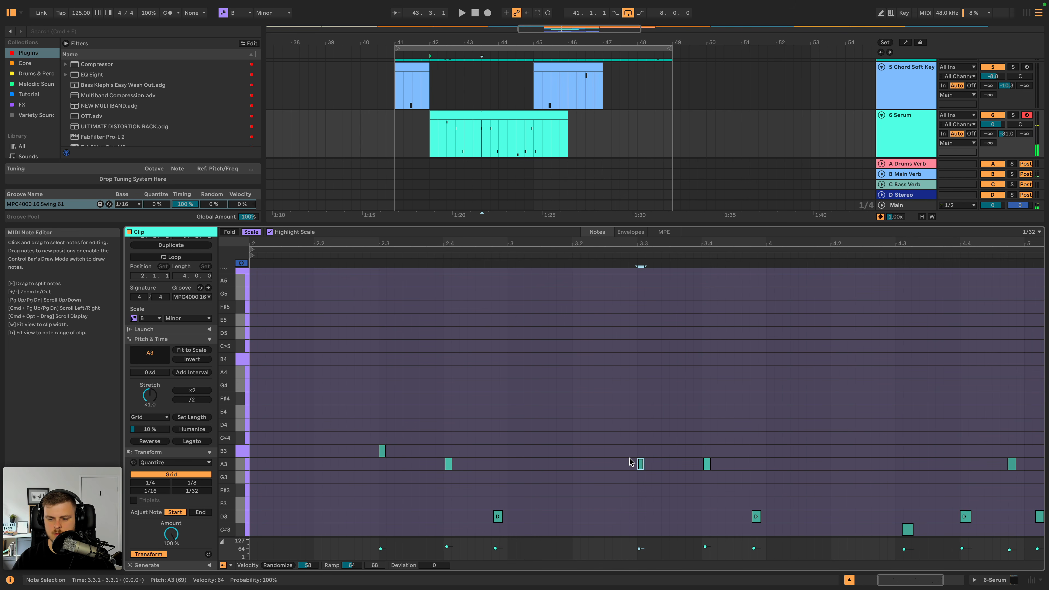
key("Down")
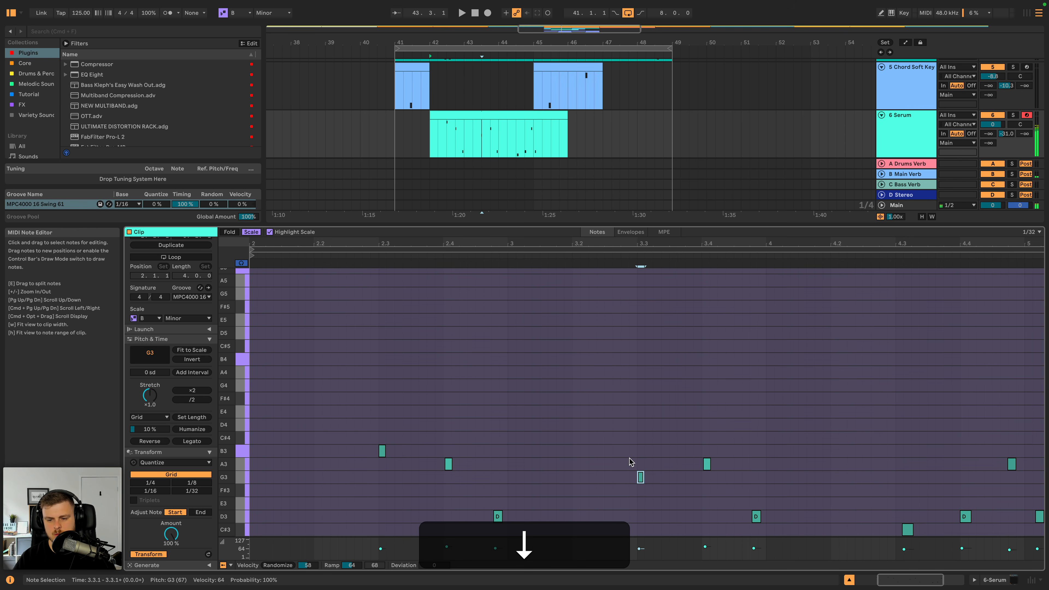
left_click(706, 468)
key("Down")
key("Down")
left_click(754, 518)
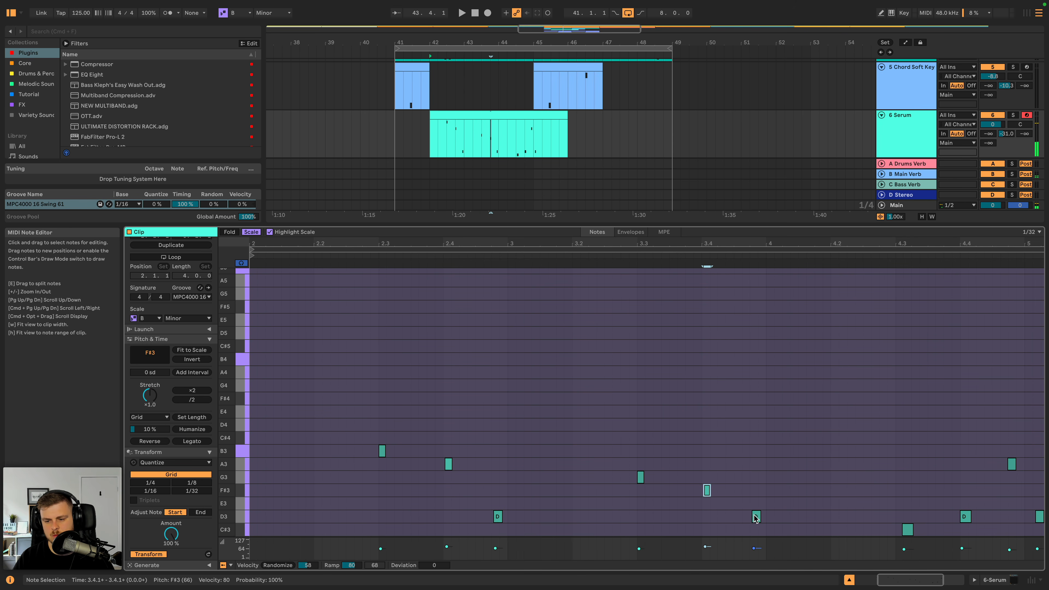
key("Down")
key("space")
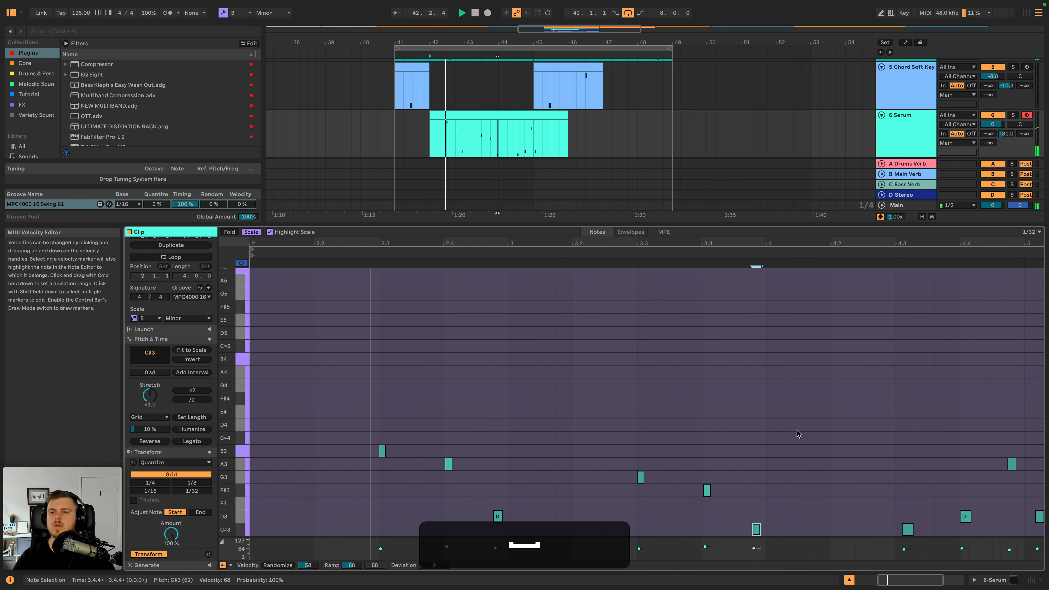
- Set the Serum track's volume to -1.5 dB
left_click(901, 133)
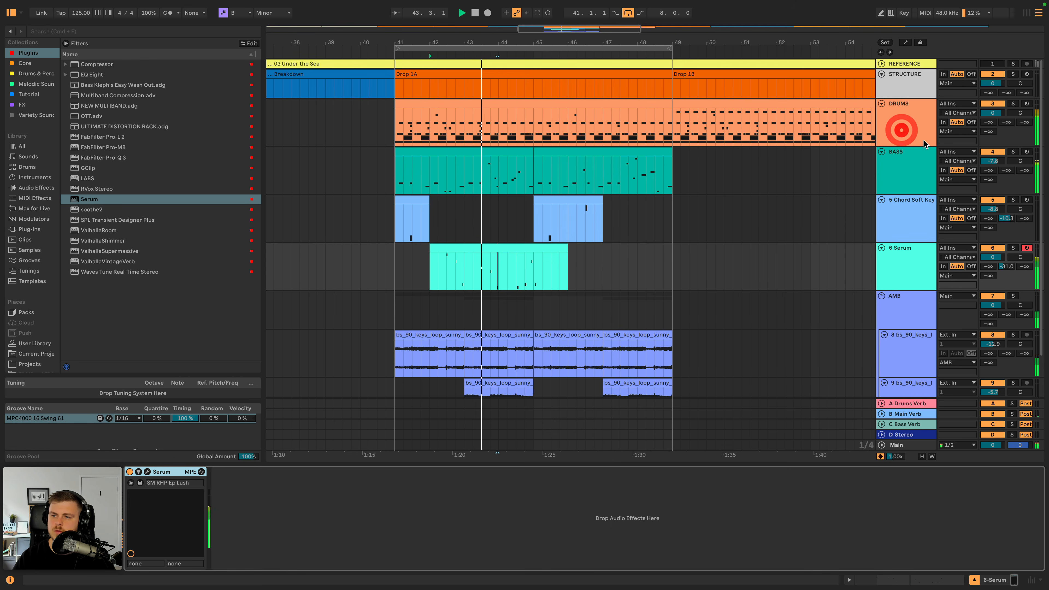
key("space")
left_click_drag(993, 257, 992, 259)
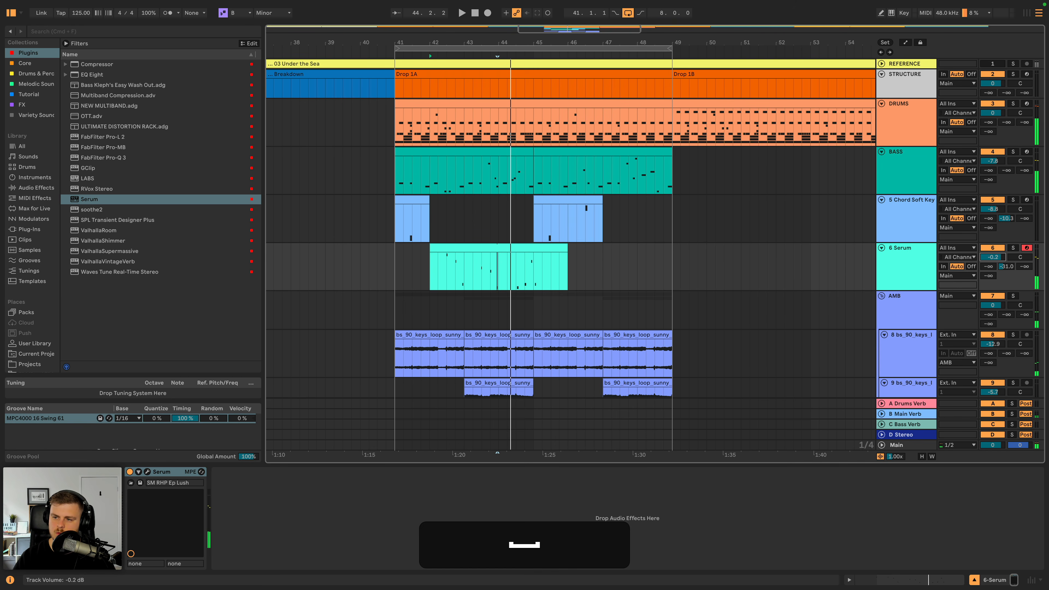
- Lower the A3 note at 4.4.4 in the Serum clip to F#3 and play it back
double_click(548, 252)
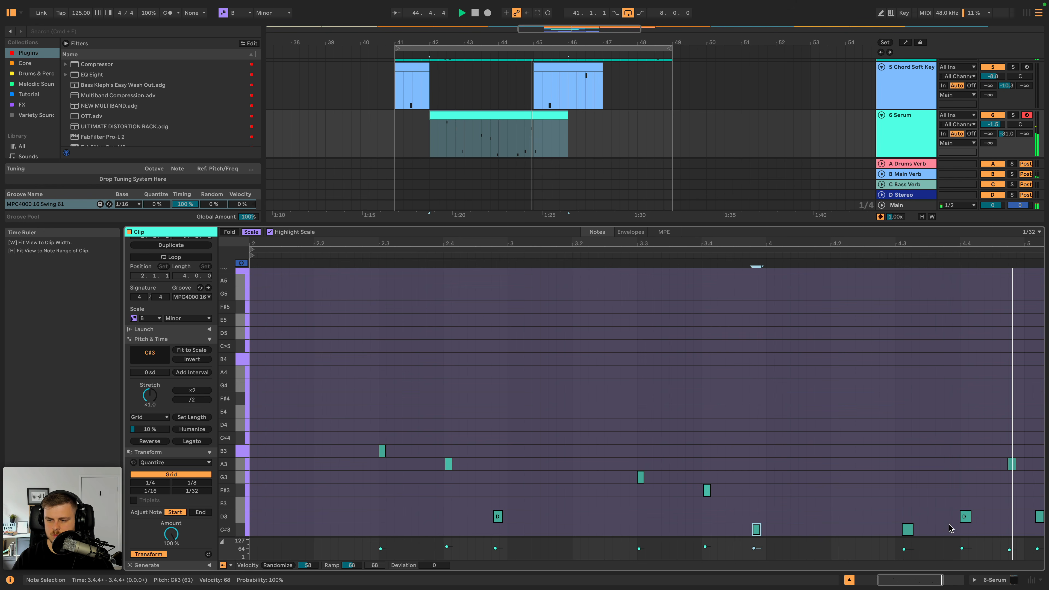
key("space")
left_click_drag(1011, 464, 1013, 491)
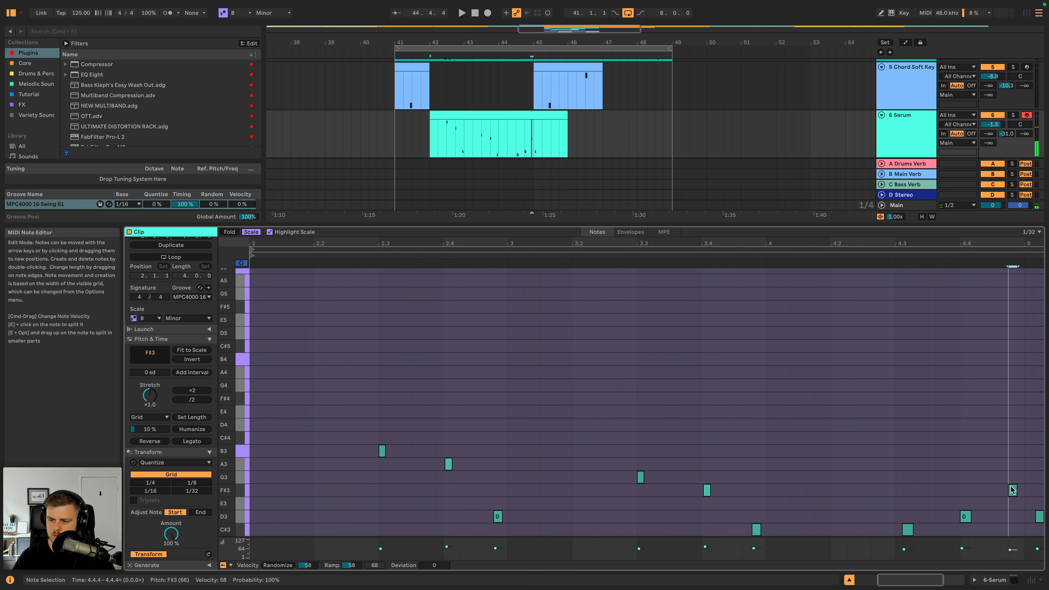
key("space")
- Shift the bar 4 C#3 note to 4.3.1 and the clip's last D3 note to just before bar 5, then audition
left_click_drag(907, 530, 902, 529)
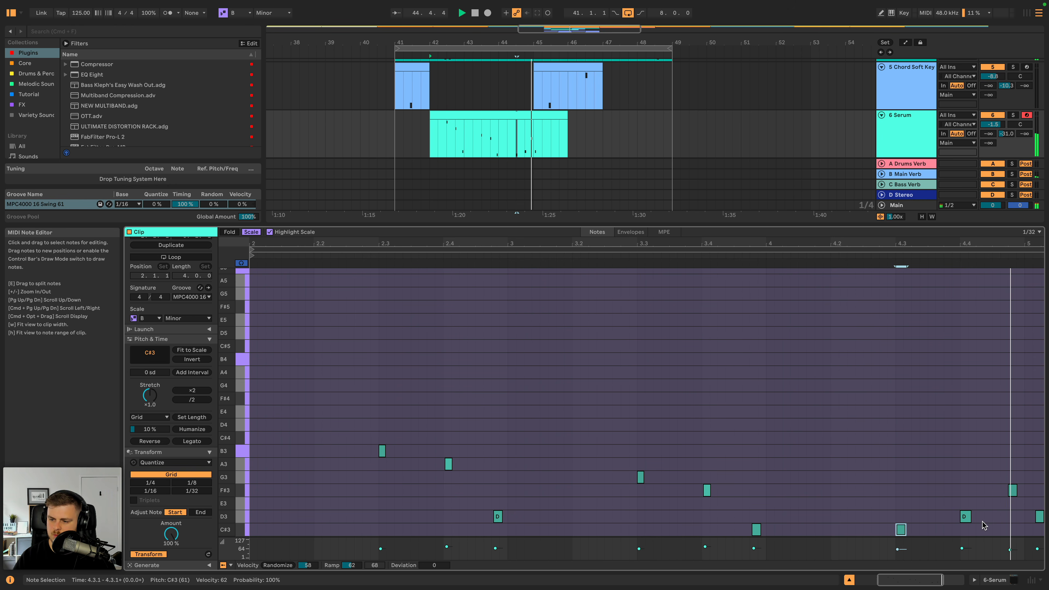
key("space")
left_click_drag(1040, 517, 1021, 516)
left_click(877, 257)
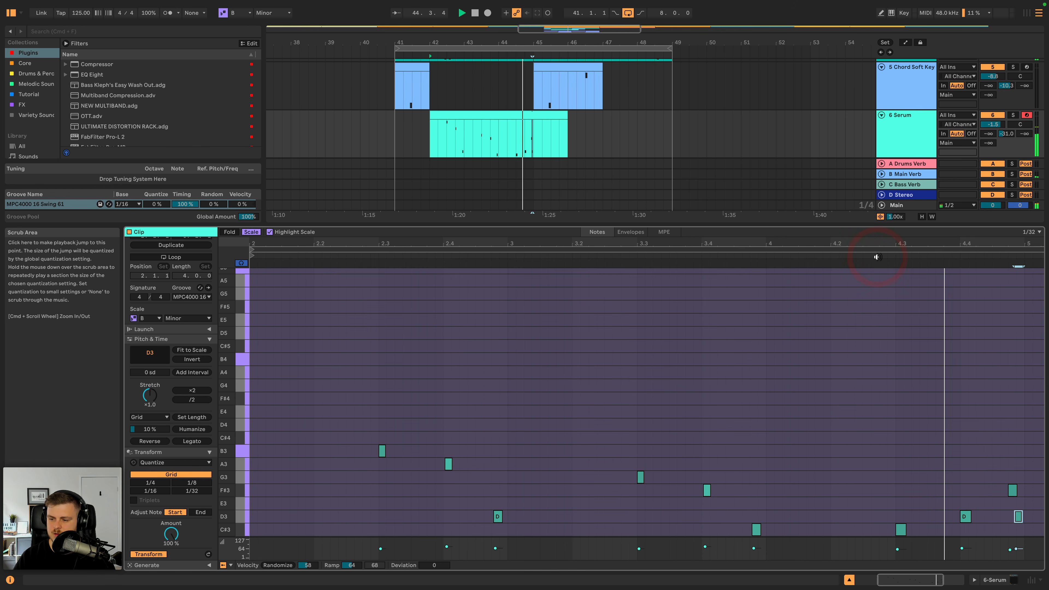
key("space")
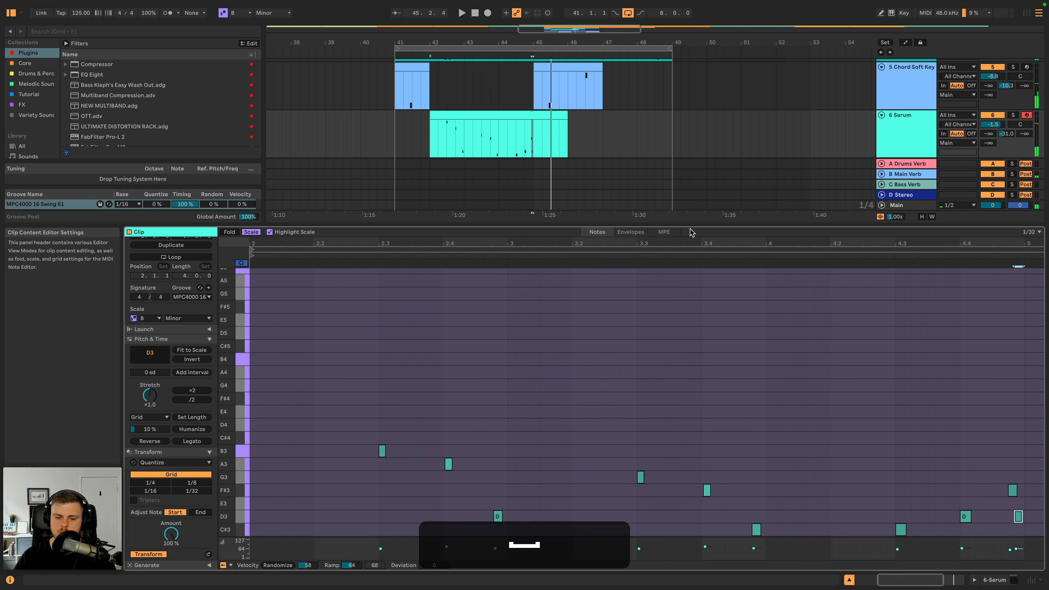
- Randomize the velocities of all the Serum clip's notes by 21 and humanize their timing by 28 %
left_click(627, 375)
key("super+a")
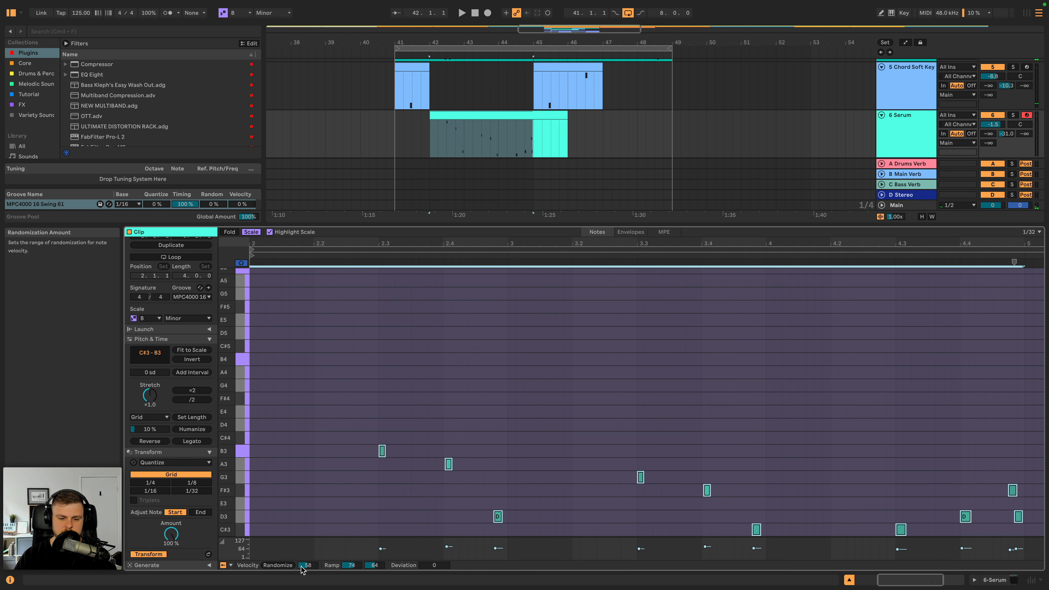
left_click_drag(305, 571, 305, 577)
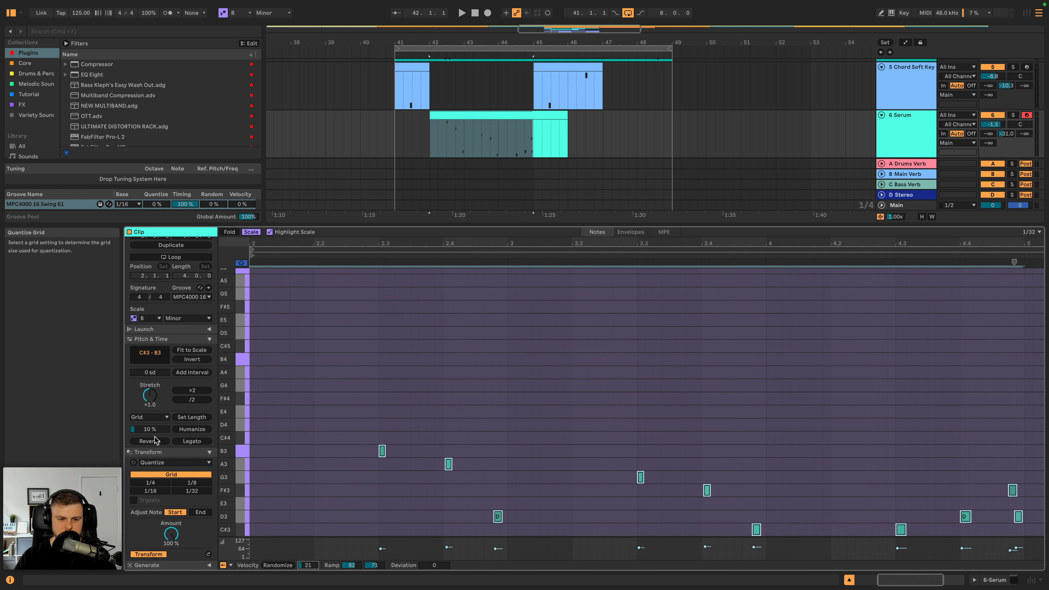
- Play the arrangement and set the Serum track's volume to -3.9 dB
key("space")
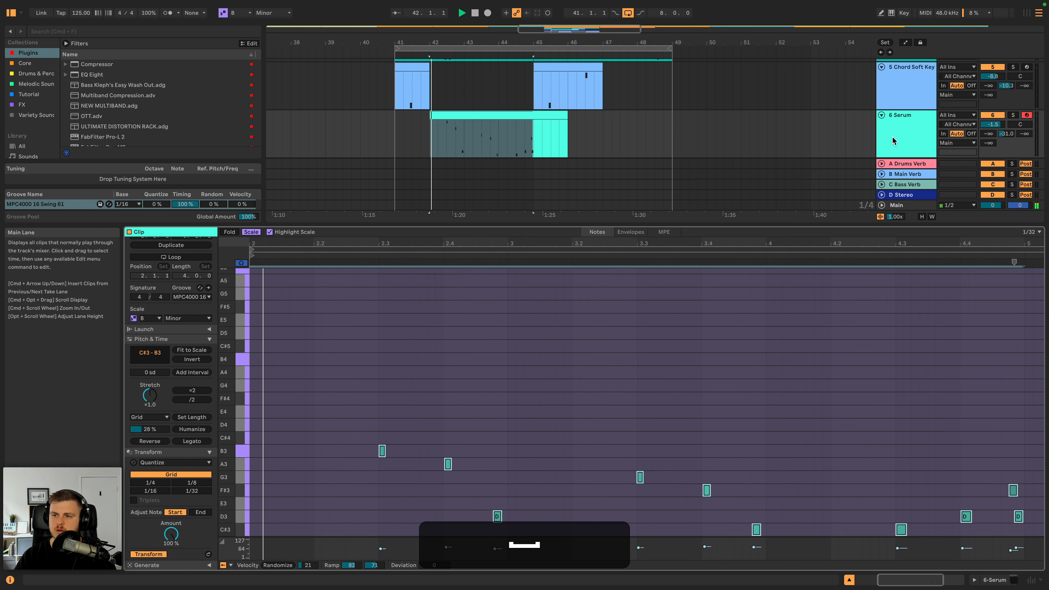
double_click(903, 132)
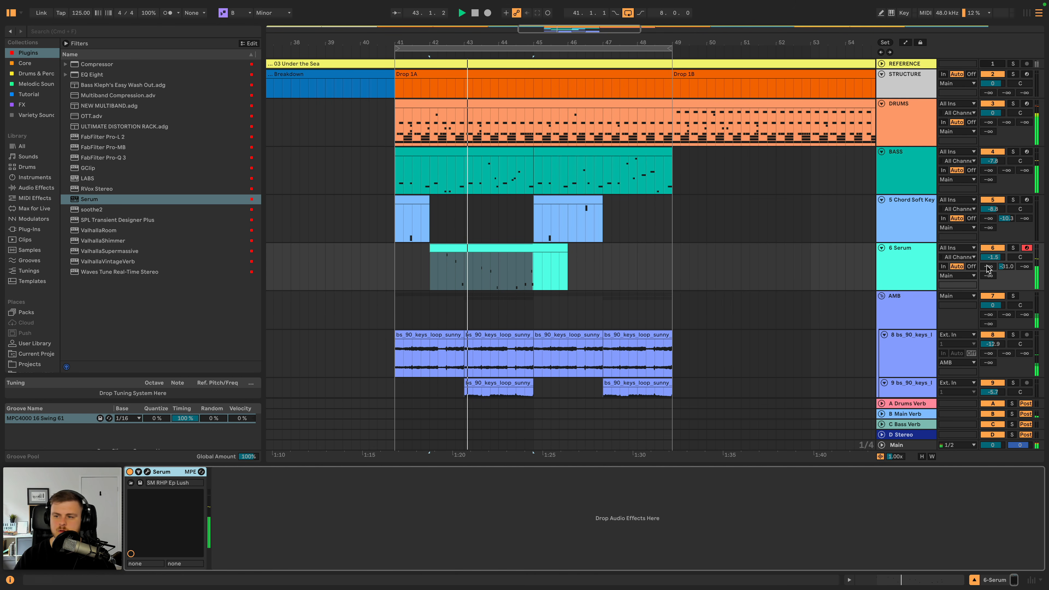
left_click(992, 258)
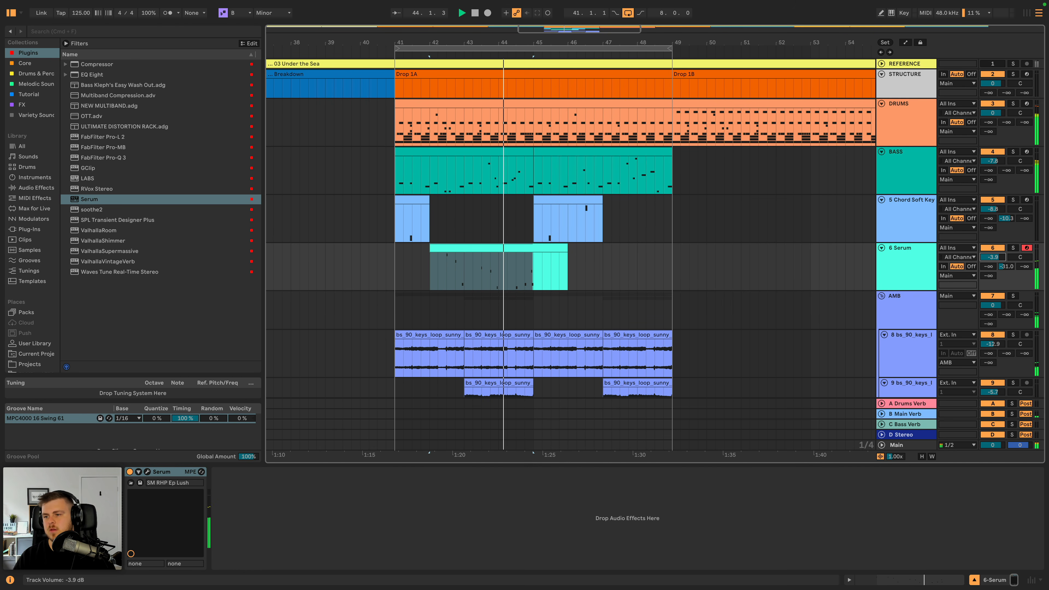
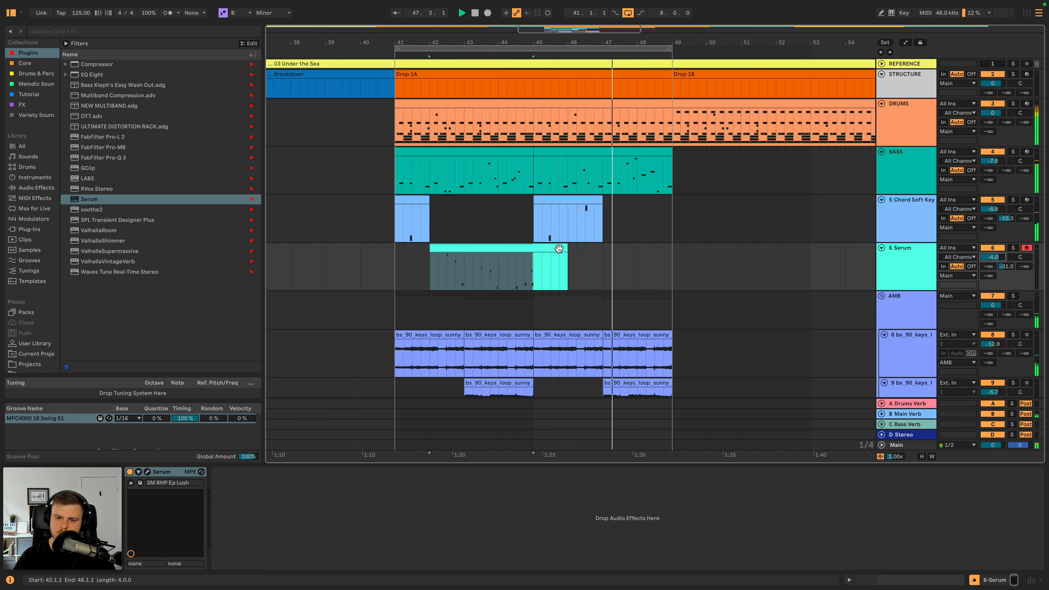
- Trim the Serum clip to end at 45.2.1, paste a copy of it at bar 46, and play Drop 1A from bar 41
key("space")
left_click_drag(566, 249, 539, 251)
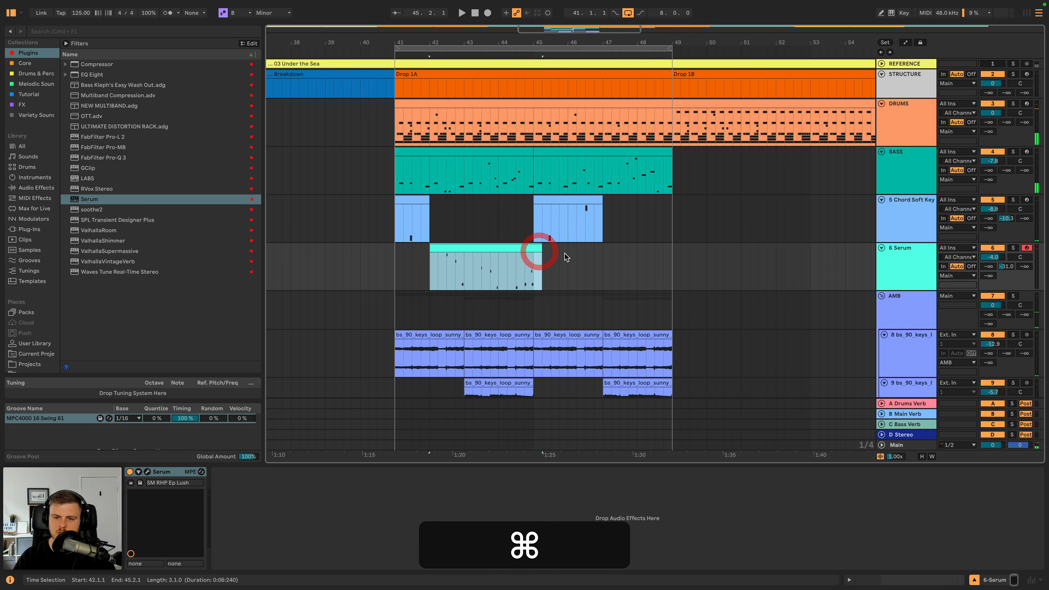
left_click(581, 254)
key("super+v")
key("super+space")
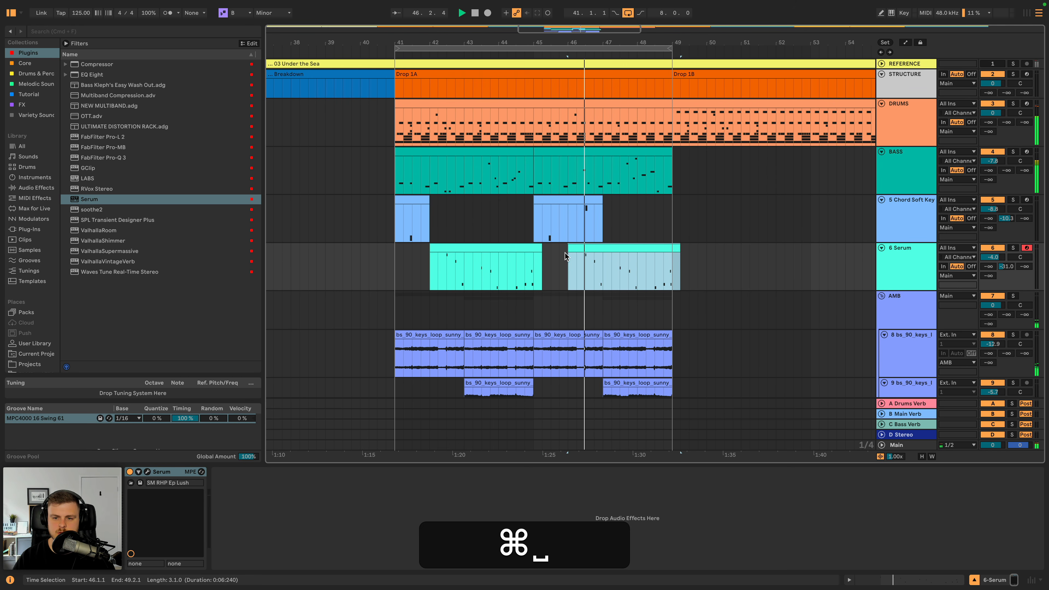
left_click(396, 254)
key("space")
key("space")
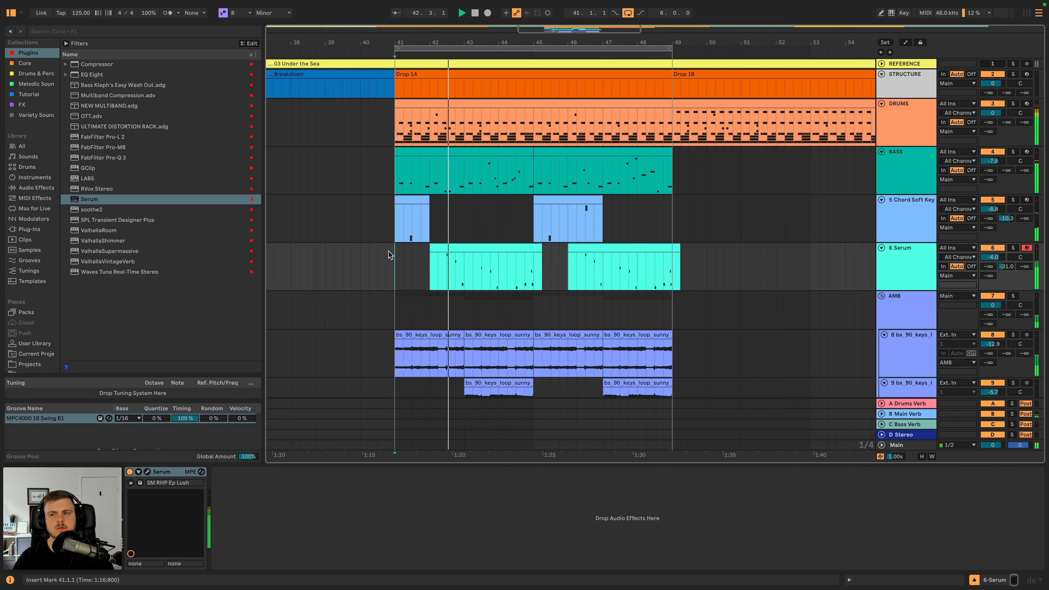
- Copy the Echo effect from the Chord Soft Keys track onto the Serum track, set its Dry/Wet to 13 %, and audition it
left_click(896, 259)
key("space")
left_click(886, 217)
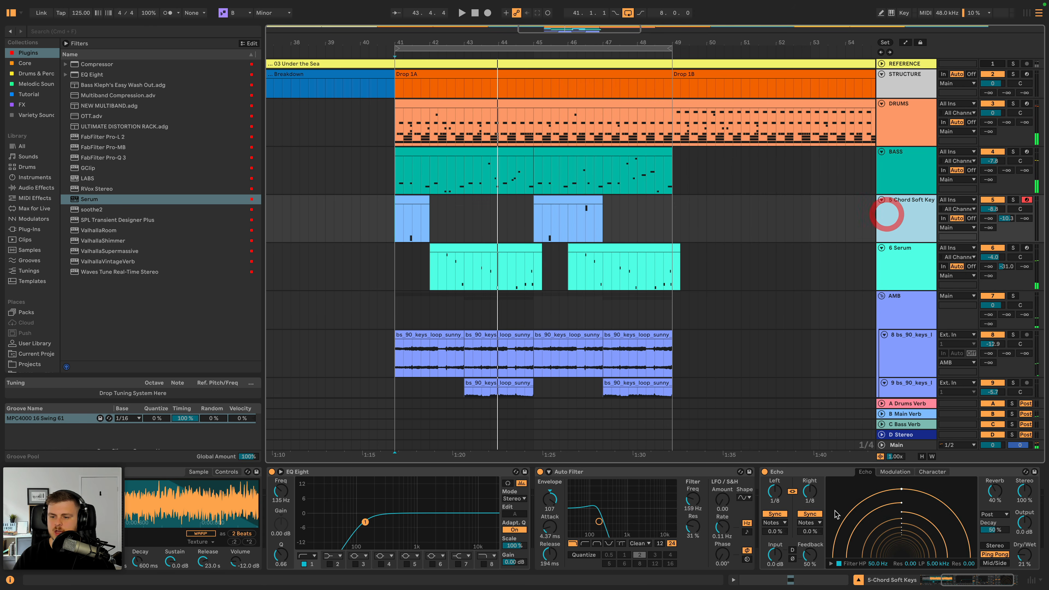
left_click(820, 472)
key("super+c")
left_click(922, 245)
left_click(739, 483)
key("super+v")
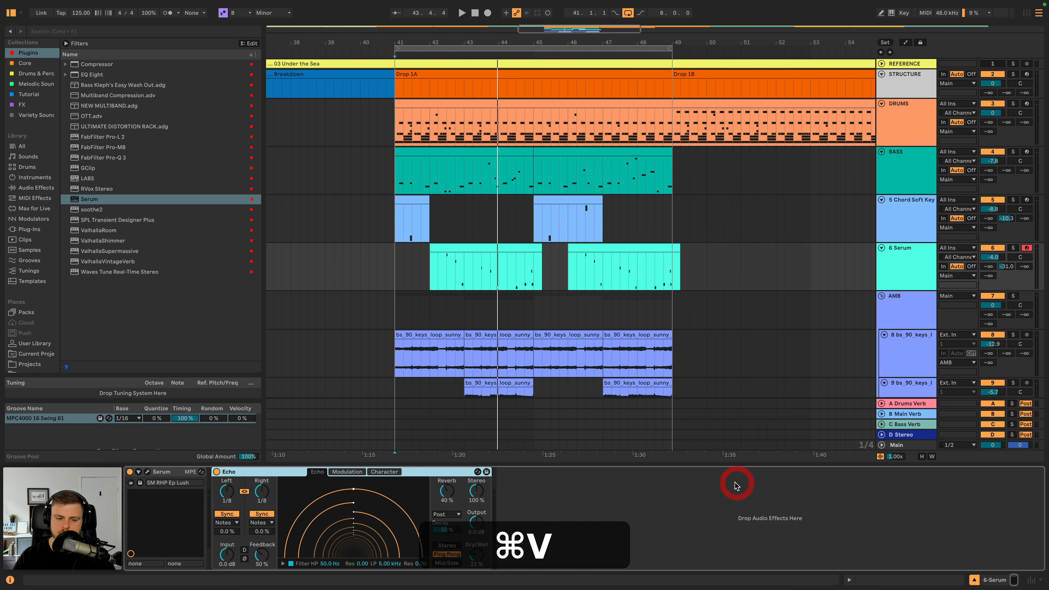
key("space")
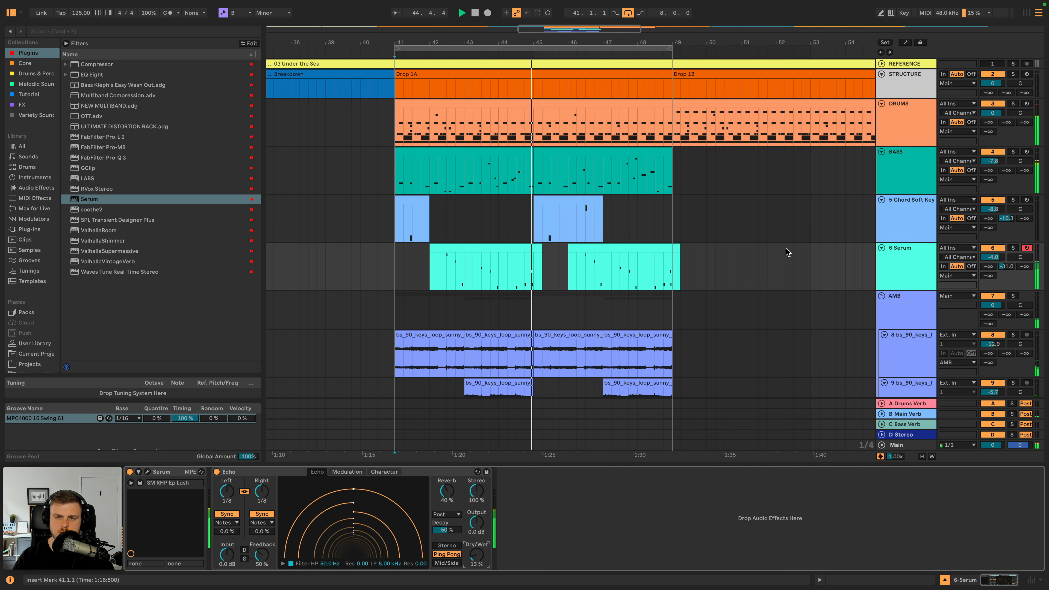
key("space")
- Collapse the AMB group and insert a new audio track below it
scroll(913, 232, "down", 3)
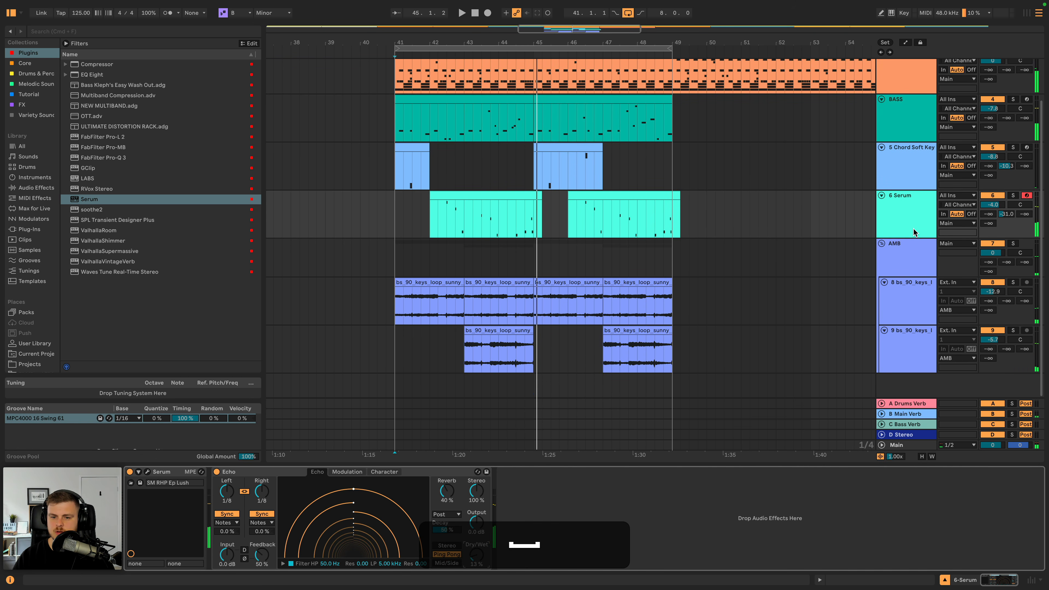
left_click(882, 244)
left_click(904, 263)
left_click(903, 297)
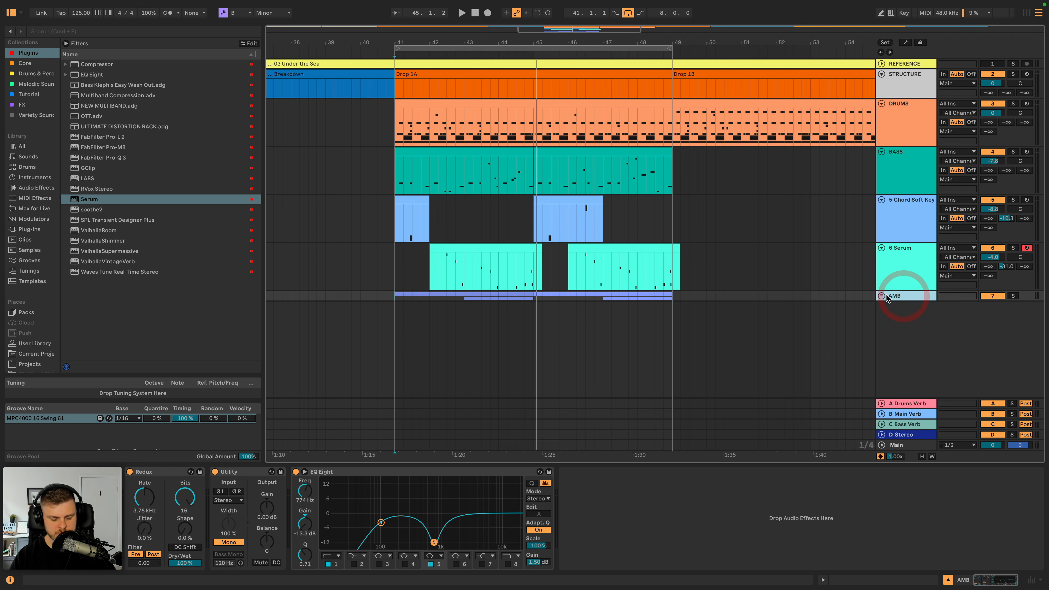
key("super+t")
- Search the samples for cassette and place Cassette Noise 4.wav on the new audio track, looped from bar 41 to bar 49
left_click(136, 32)
type("cassette")
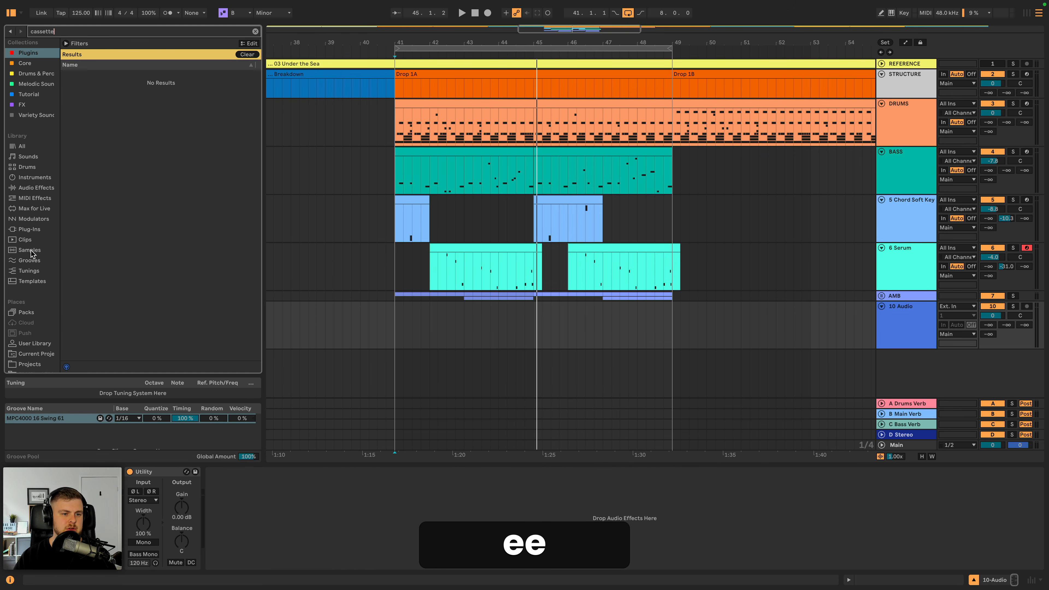
left_click(30, 250)
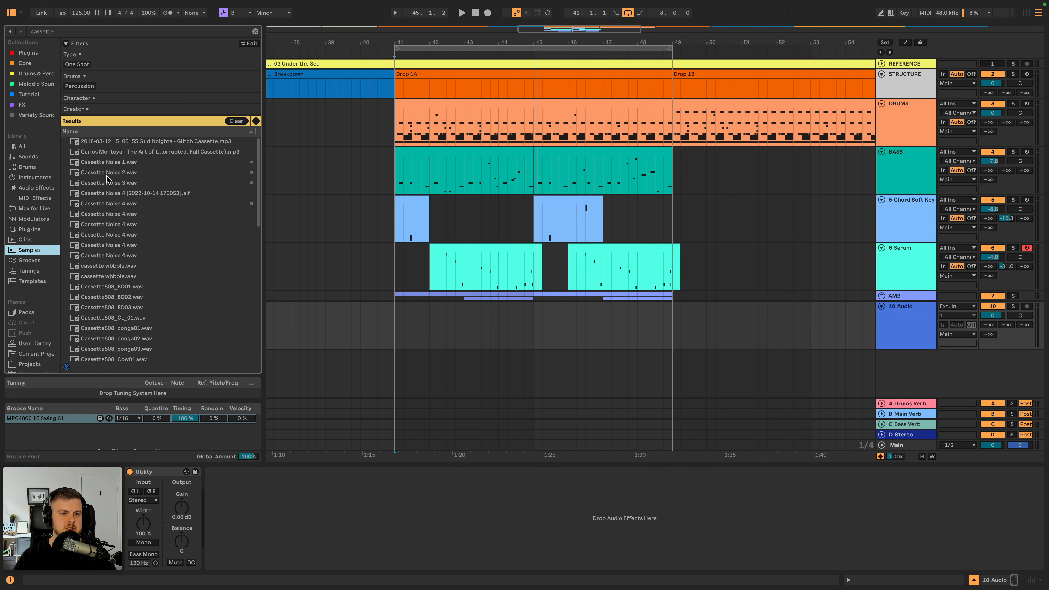
left_click(121, 207)
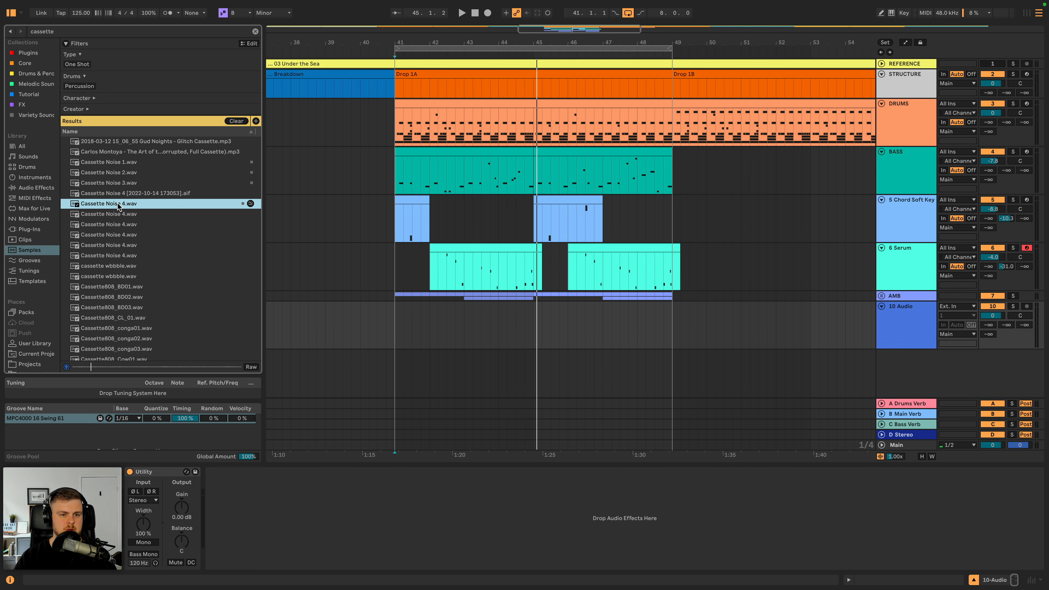
left_click_drag(119, 207, 403, 323)
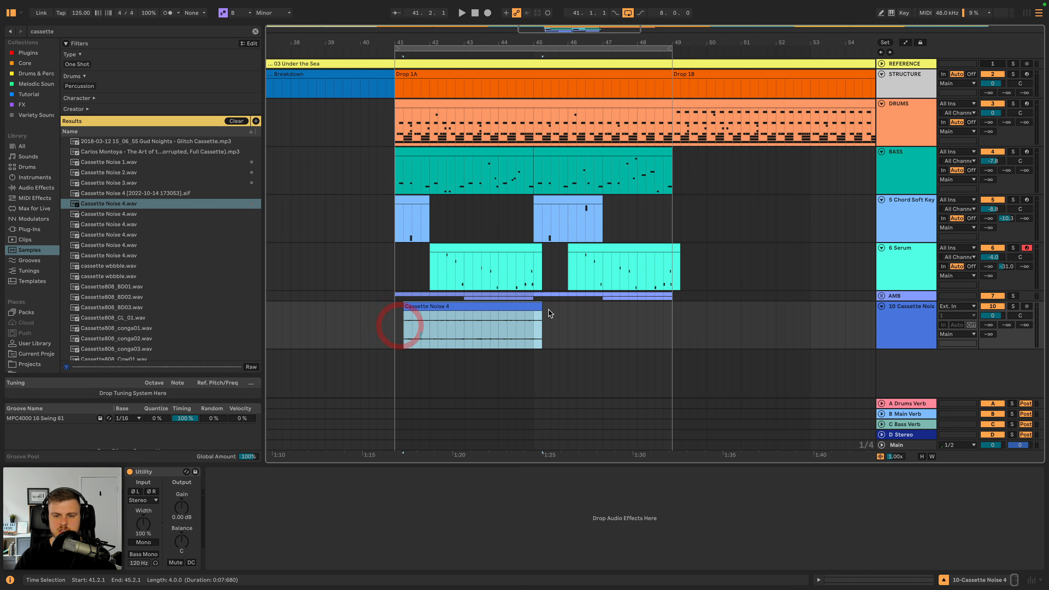
left_click_drag(527, 304, 663, 305)
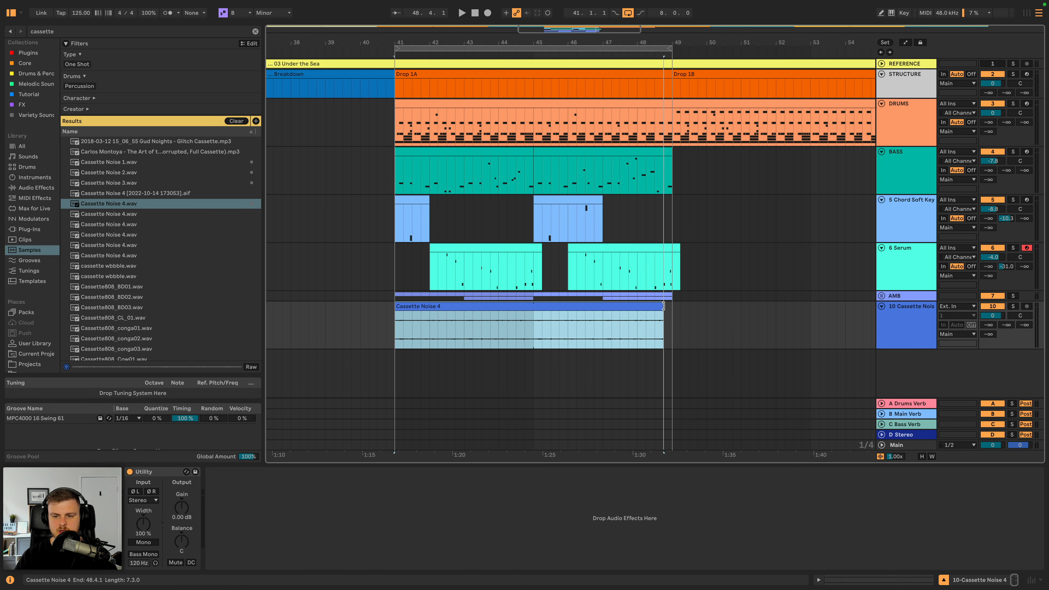
- Set the Cassette Noise 4 clip's warp mode to Re-Pitch and its track volume to -16.7 dB during playback
double_click(545, 306)
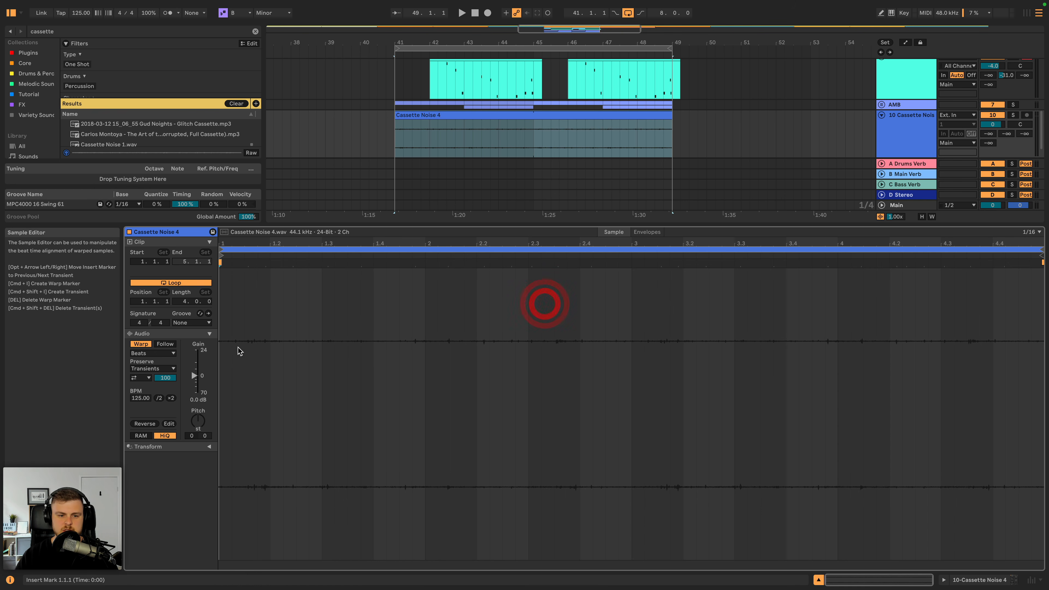
left_click(153, 354)
left_click(142, 386)
key("space")
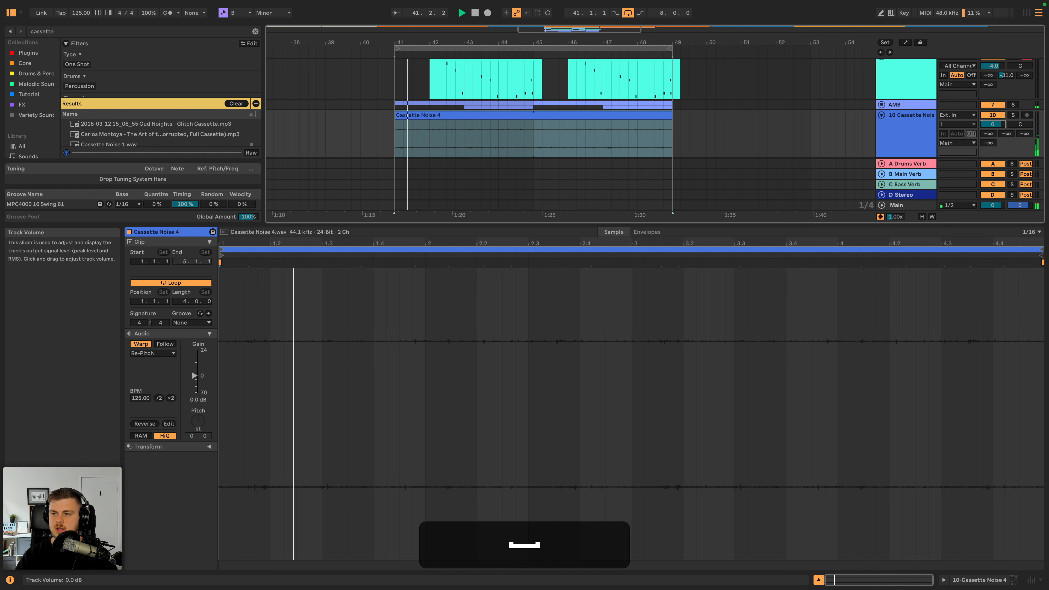
left_click_drag(992, 124, 992, 142)
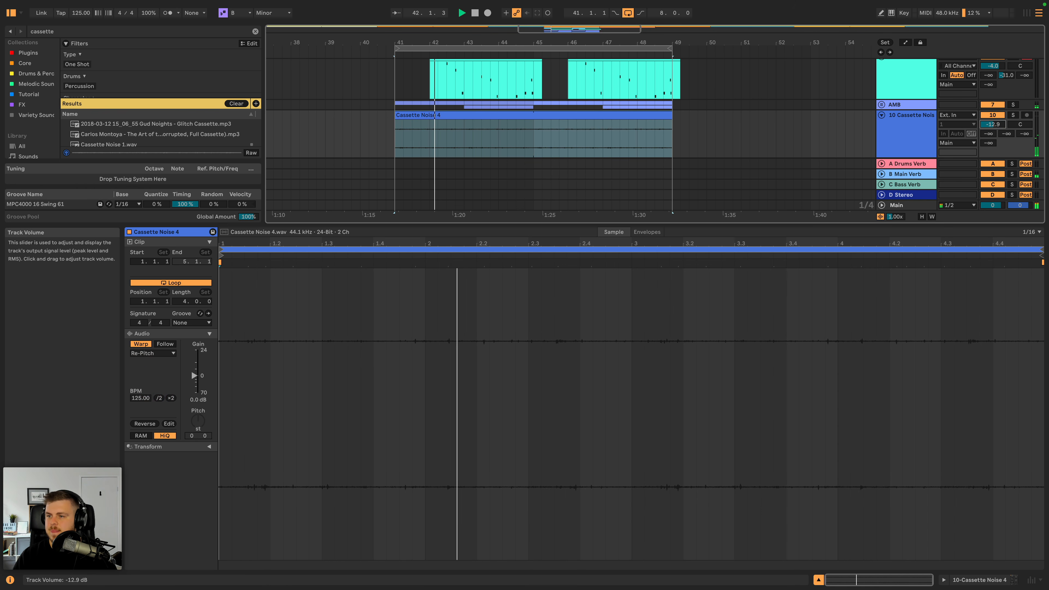
double_click(923, 127)
left_click(993, 315)
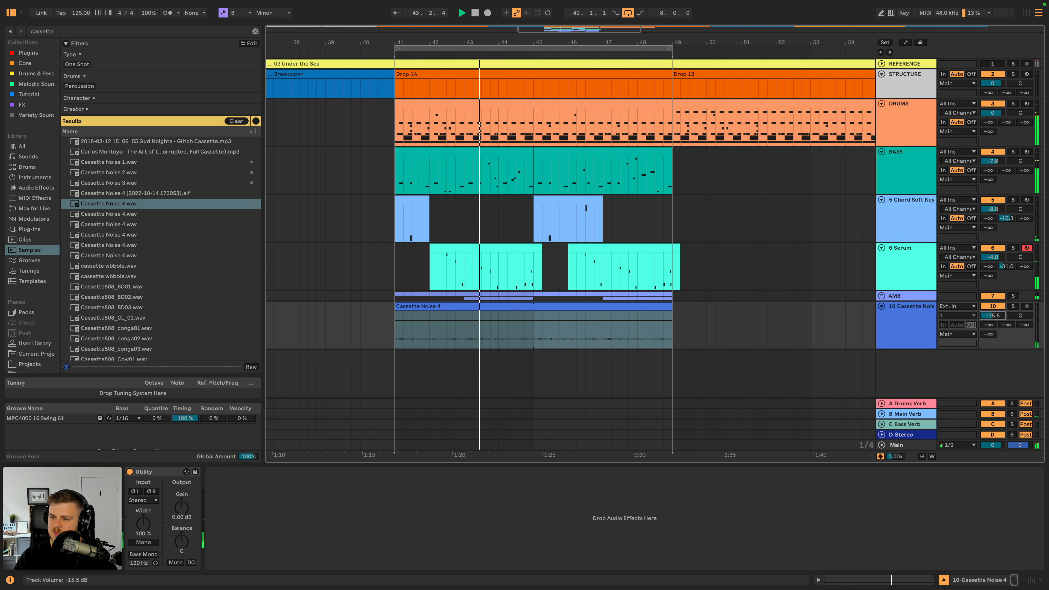
left_click(902, 321)
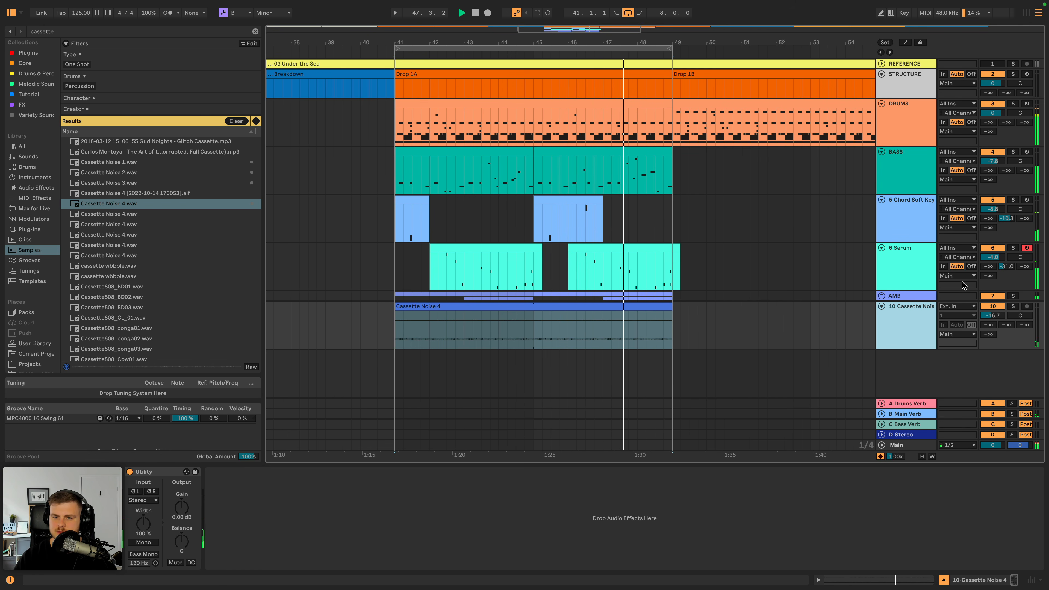
- Split the second Chord Soft Keys clip at bar 46, move its latter half to 46.3.1, and play it back
left_click_drag(569, 208, 604, 203)
key("super+e")
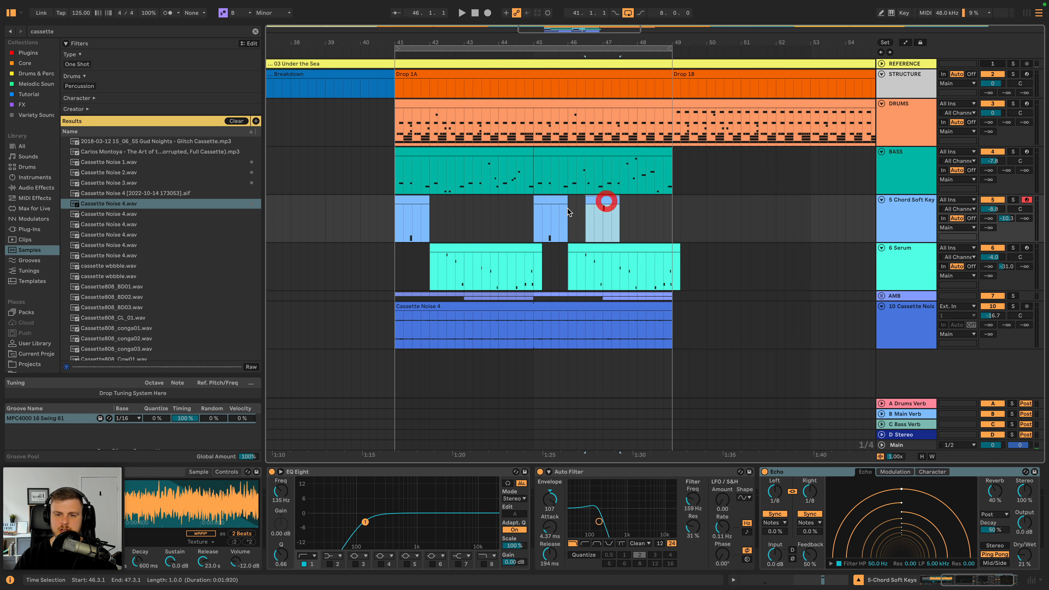
left_click(543, 200)
key("space")
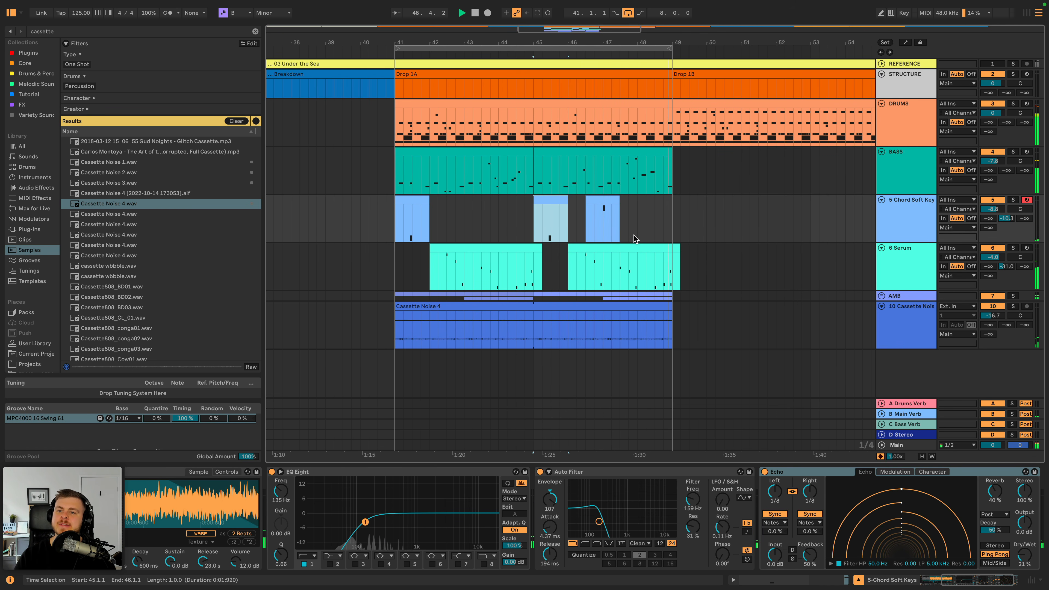
key("space")
- Deactivate the last three kick notes, from 8.2.1 onward, in the Drop 1A drums clip
double_click(648, 105)
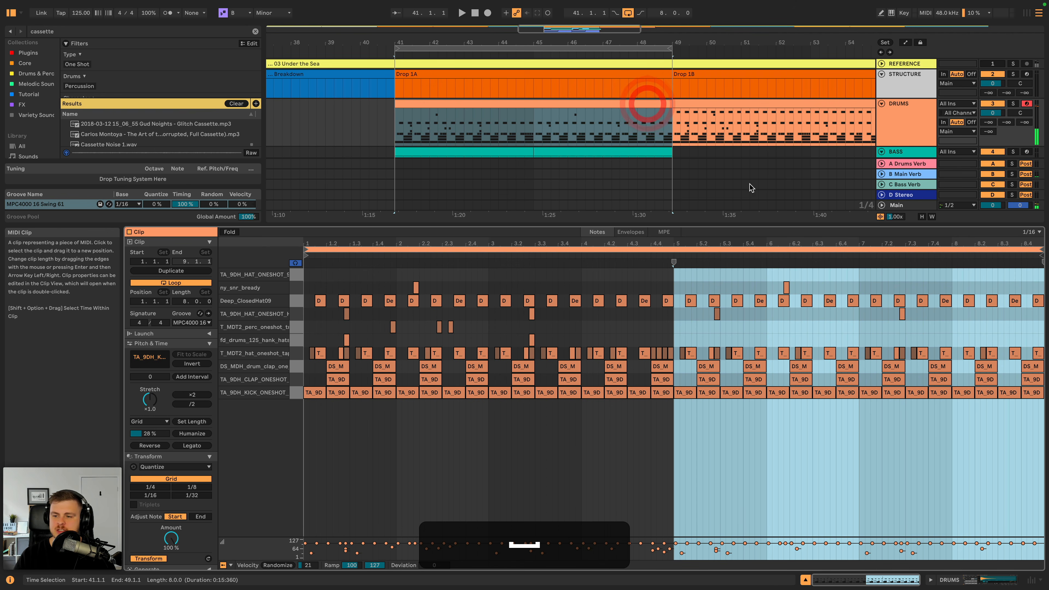
left_click_drag(966, 412, 1037, 395)
left_click(987, 407)
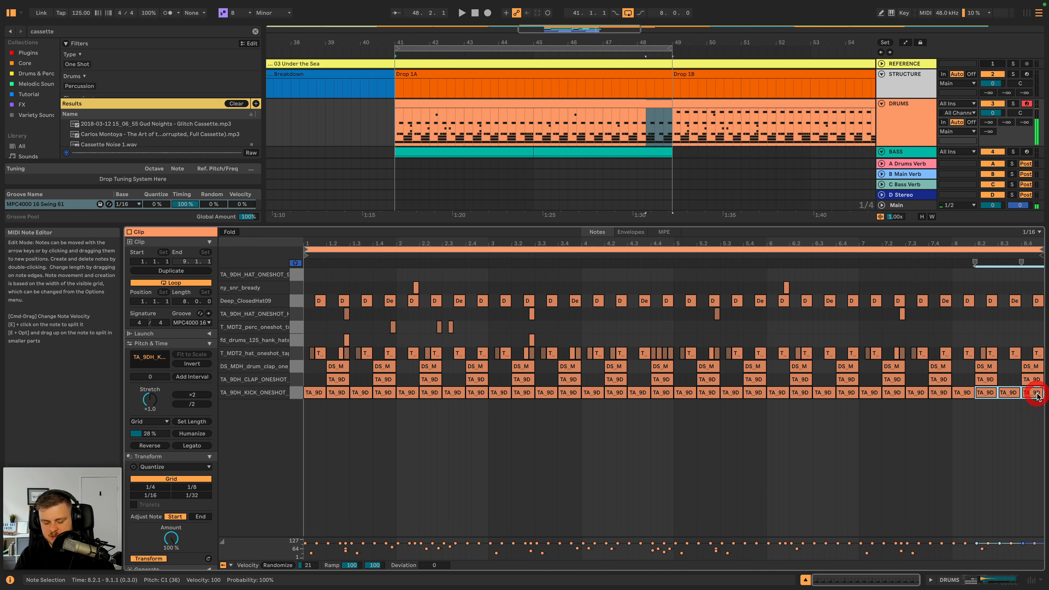
key("0")
left_click(907, 104)
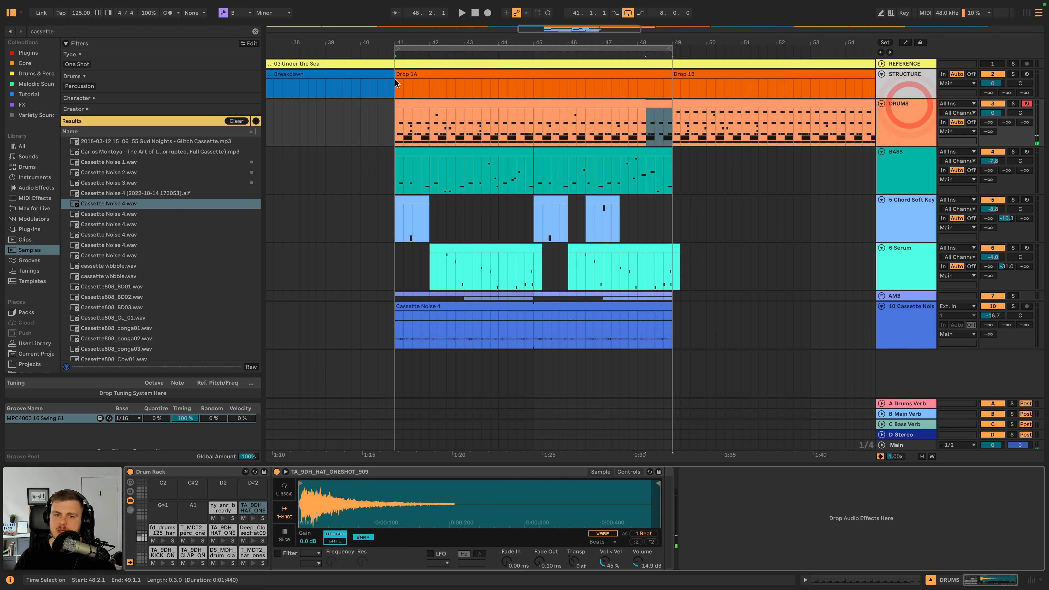
- Play Drop 1A and set the Serum track's volume to -5.5 dB
key("space")
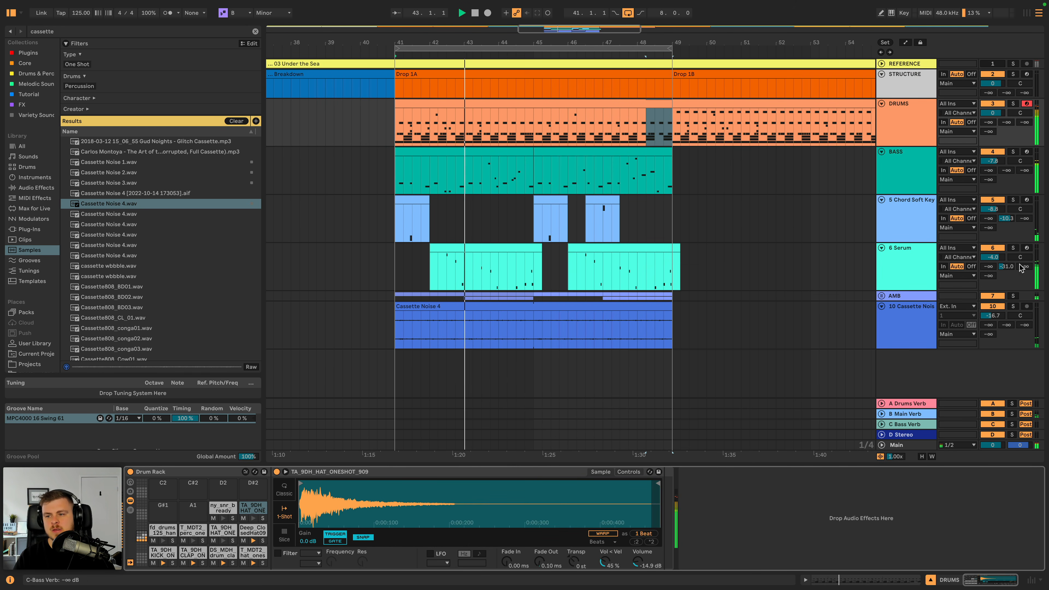
left_click_drag(992, 257, 993, 261)
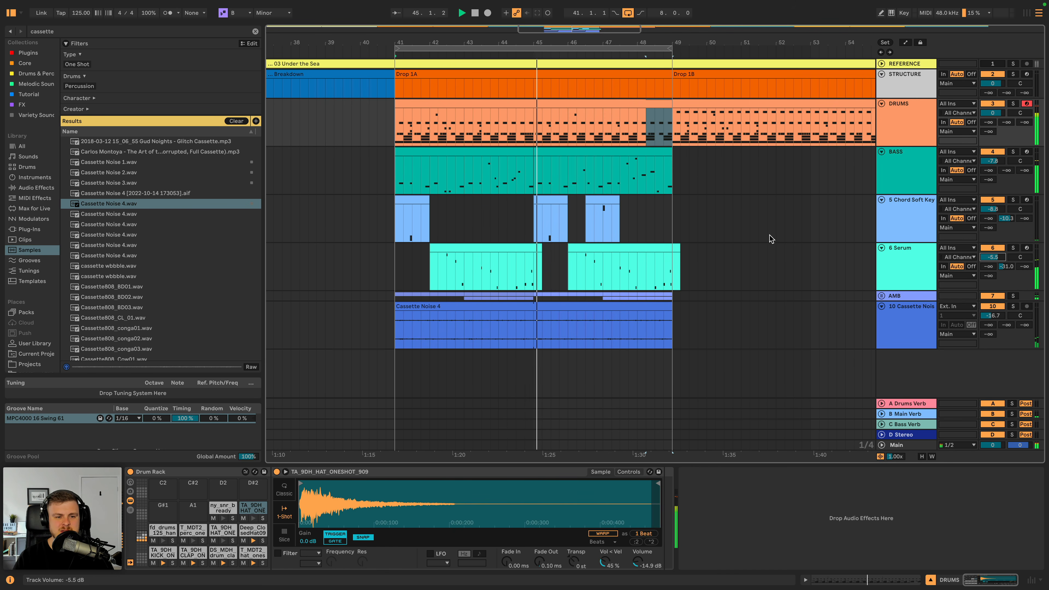
key("space")
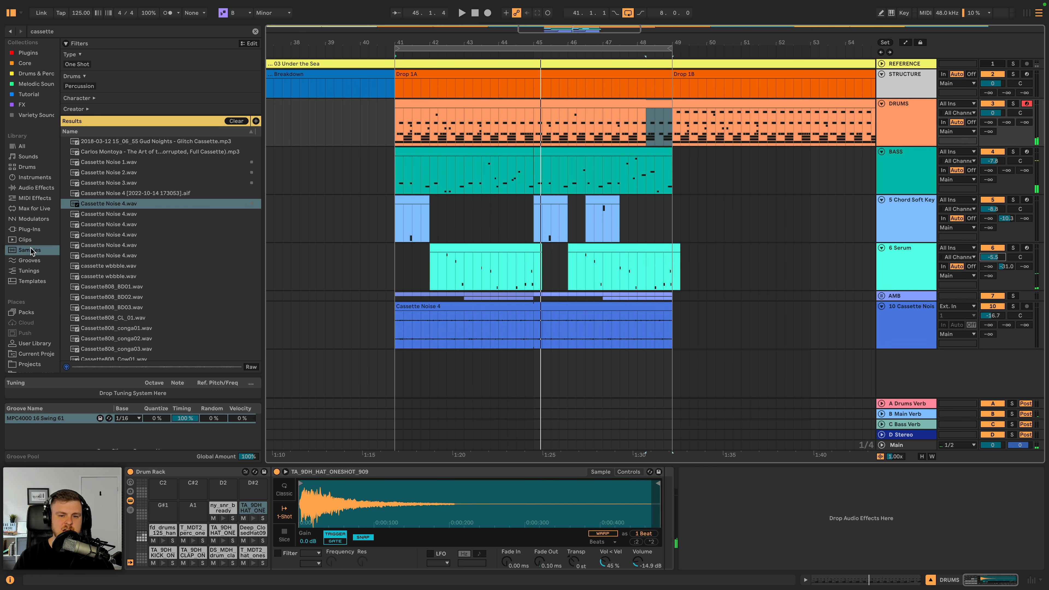
- Fold the Cassette Noise track and insert a new audio track directly below the Serum track for vocals
scroll(31, 252, "down", 5)
left_click(899, 313)
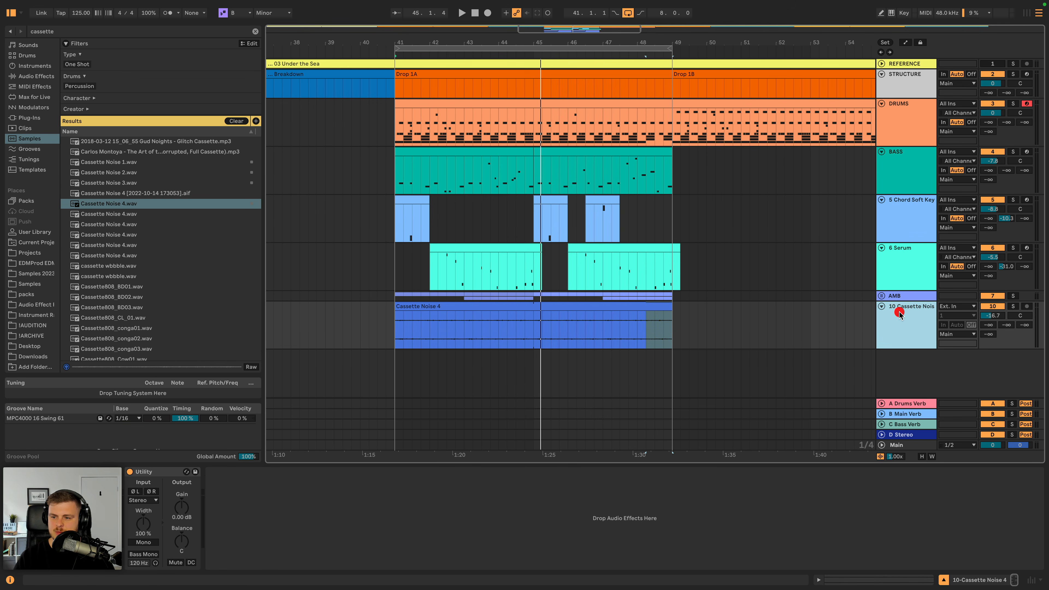
left_click(882, 306)
left_click(899, 270)
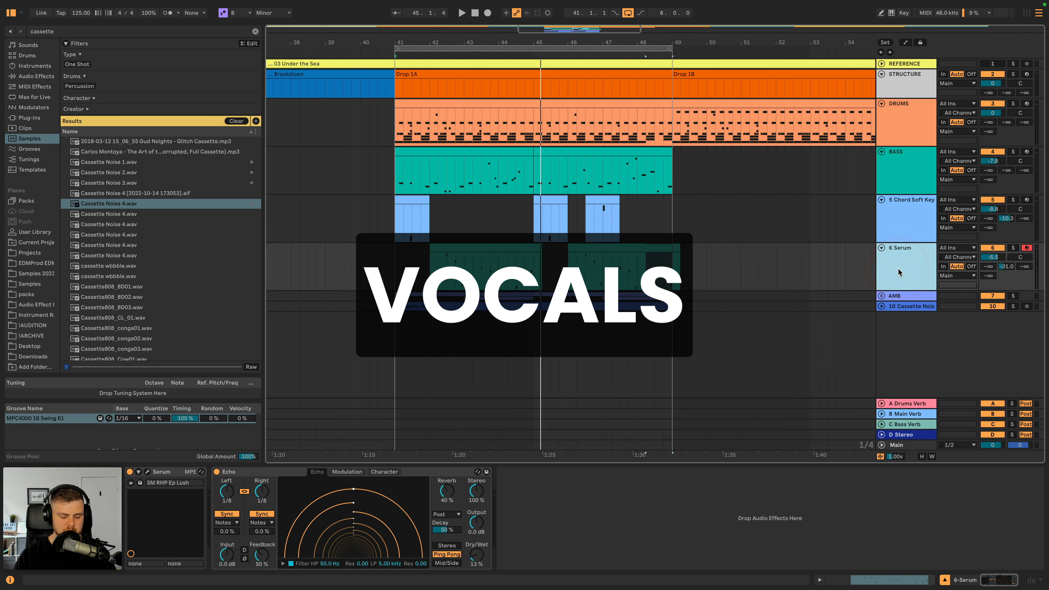
key("super+t")
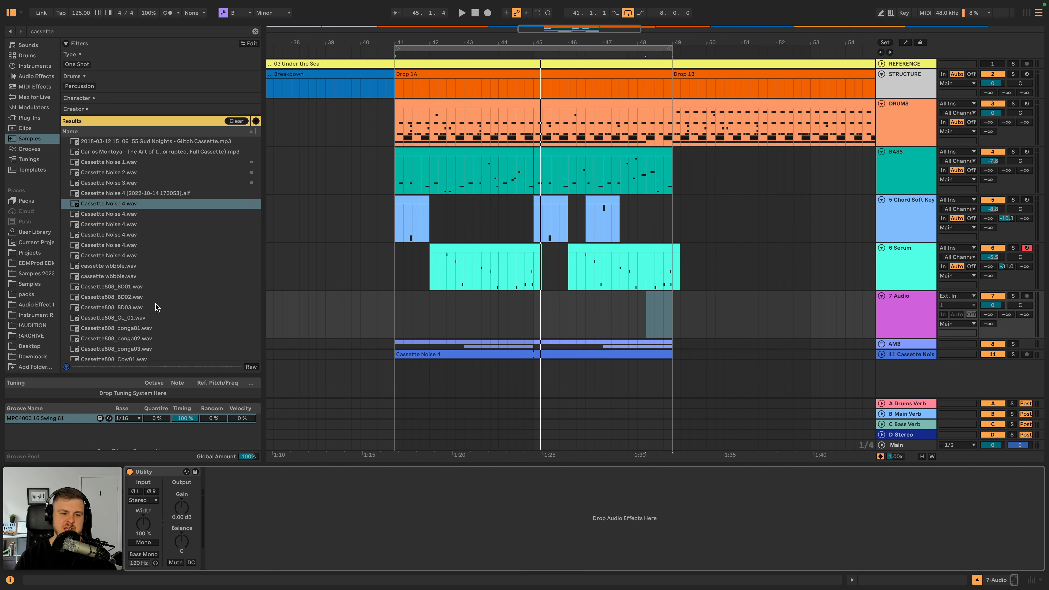
- Clear the cassette search and check the Hooks folder of the Neo Soul Vocals pack in the packs folder
left_click(42, 295)
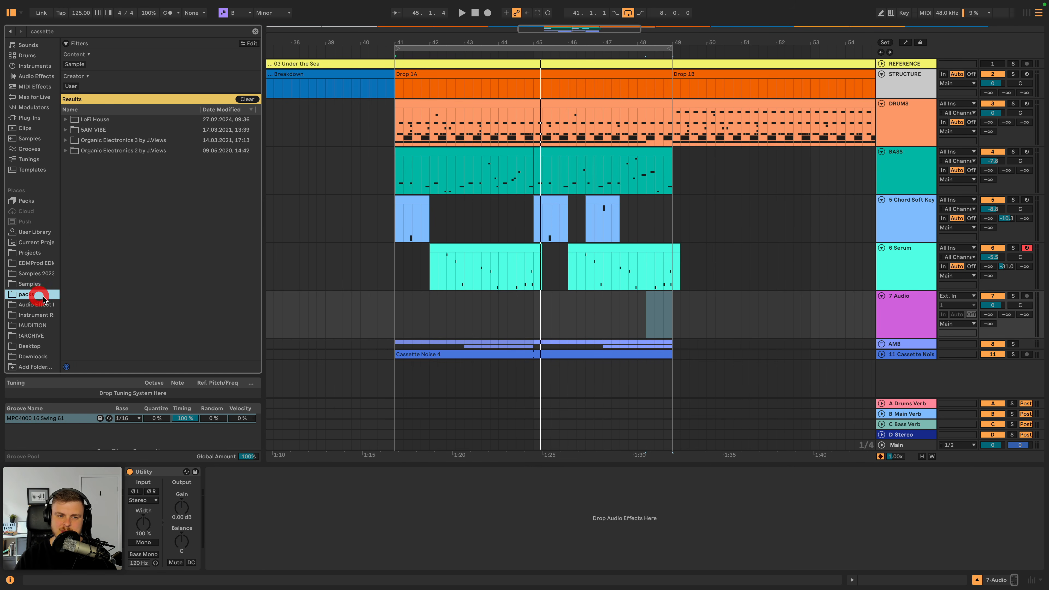
left_click(256, 31)
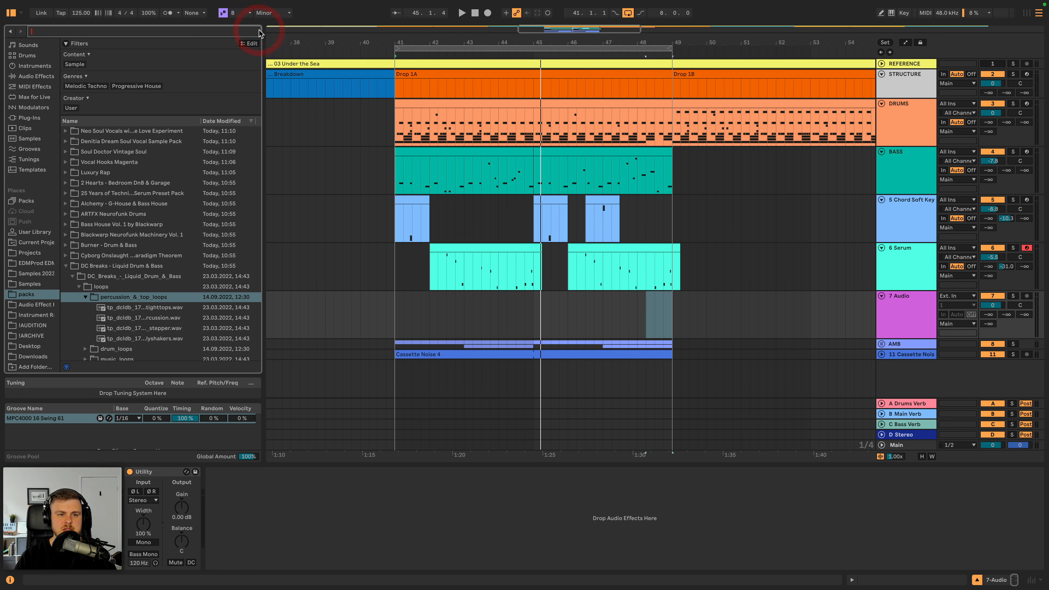
left_click(128, 131)
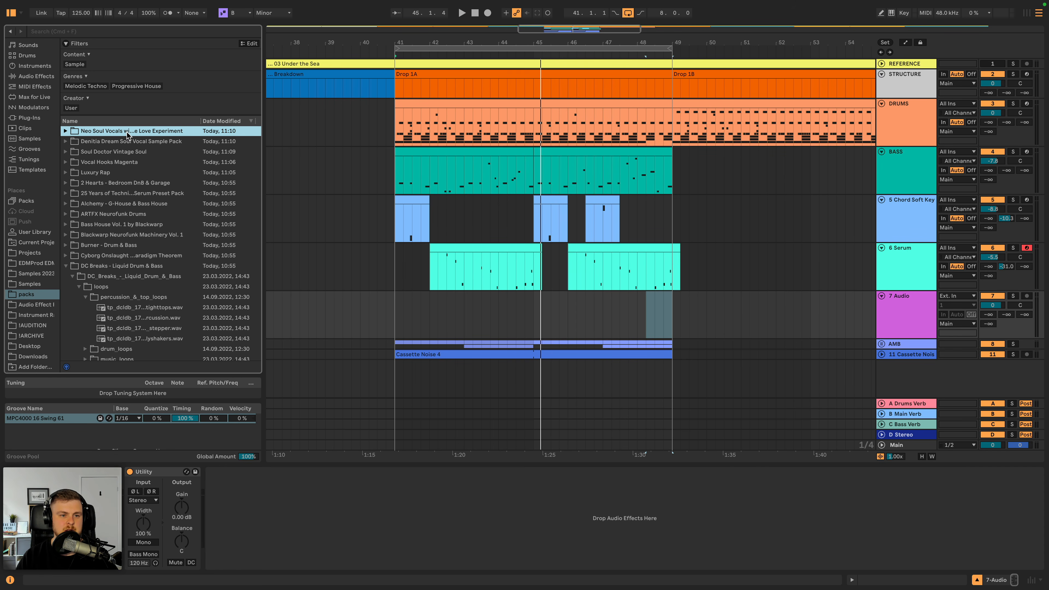
key("Right")
key("Down")
key("Down")
key("Down")
key("Left")
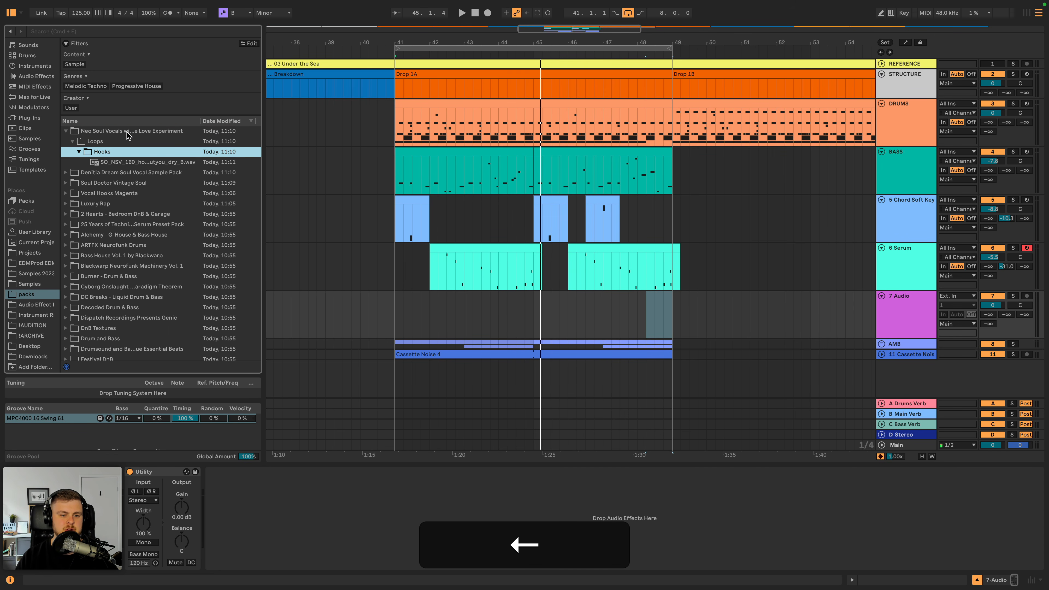
- Browse the Denitia Dream Soul Vocal Sample Pack down to DNITA_vocal_hooks and audition its dry 80 BPM hook in G
left_click(102, 172)
key("Right")
key("Down")
key("Right")
key("Down")
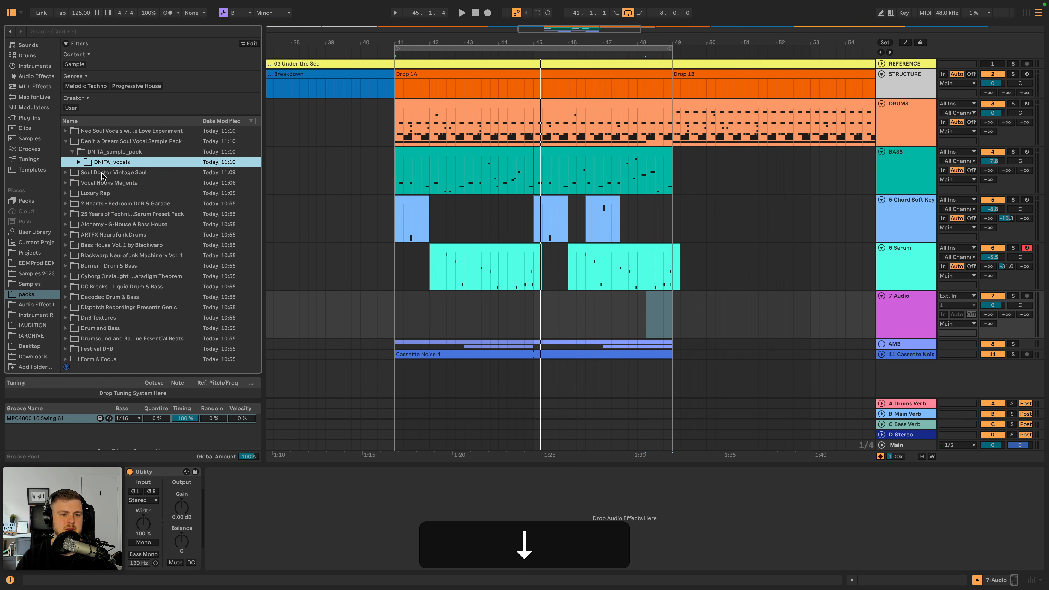
key("Right")
key("Down")
key("Right")
key("Down")
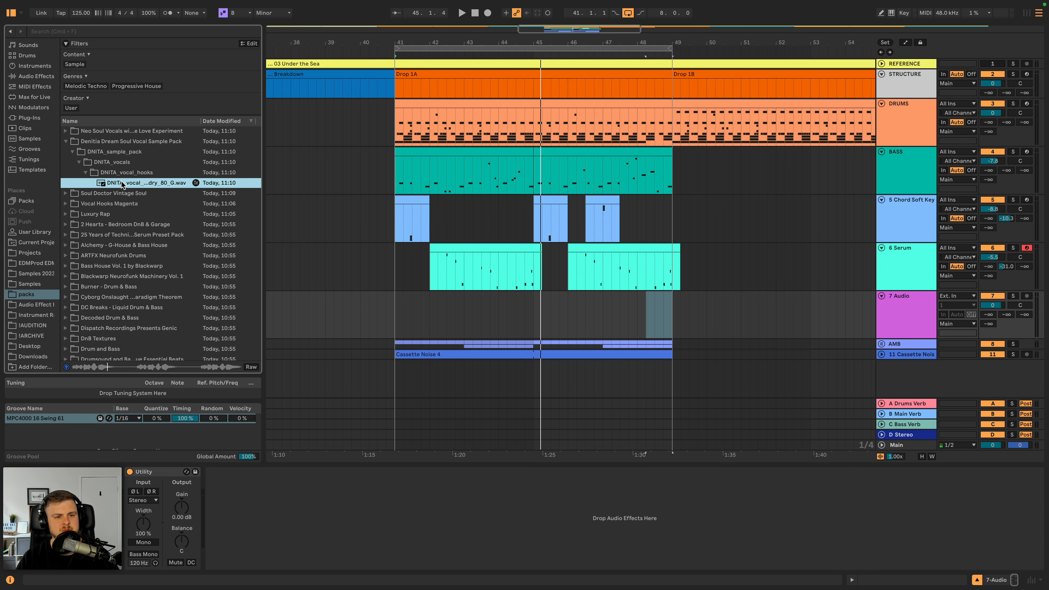
- Browse the Soul Doctor Vintage Soul pack down to its melodic vocal loops and audition the dry 110 BPM major loop
key("space")
left_click(119, 189)
key("Right")
key("Right")
key("Right")
key("Right")
key("Down")
key("Right")
key("Down")
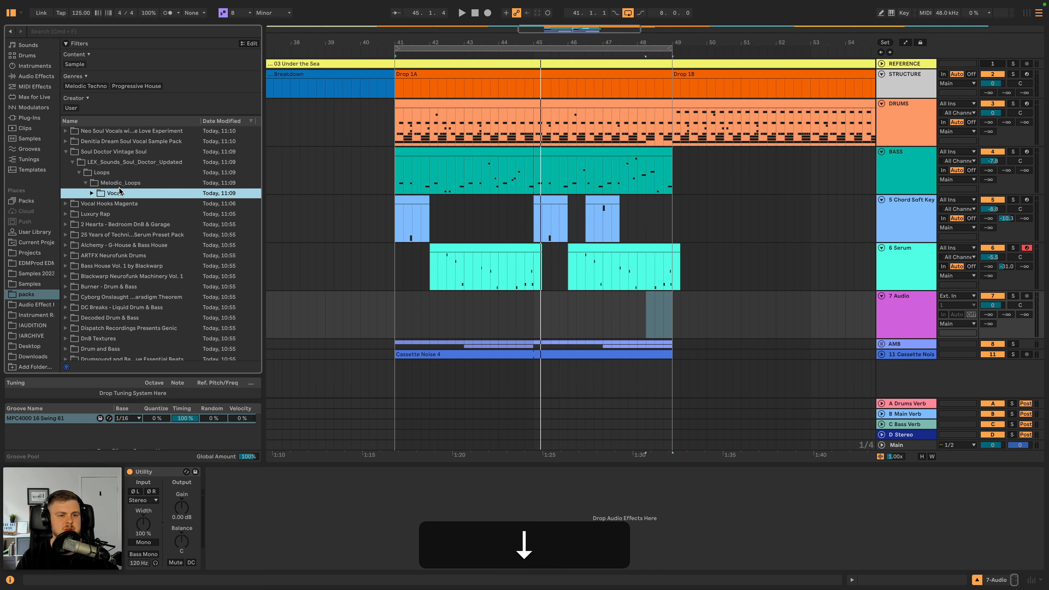
key("Right")
key("Down")
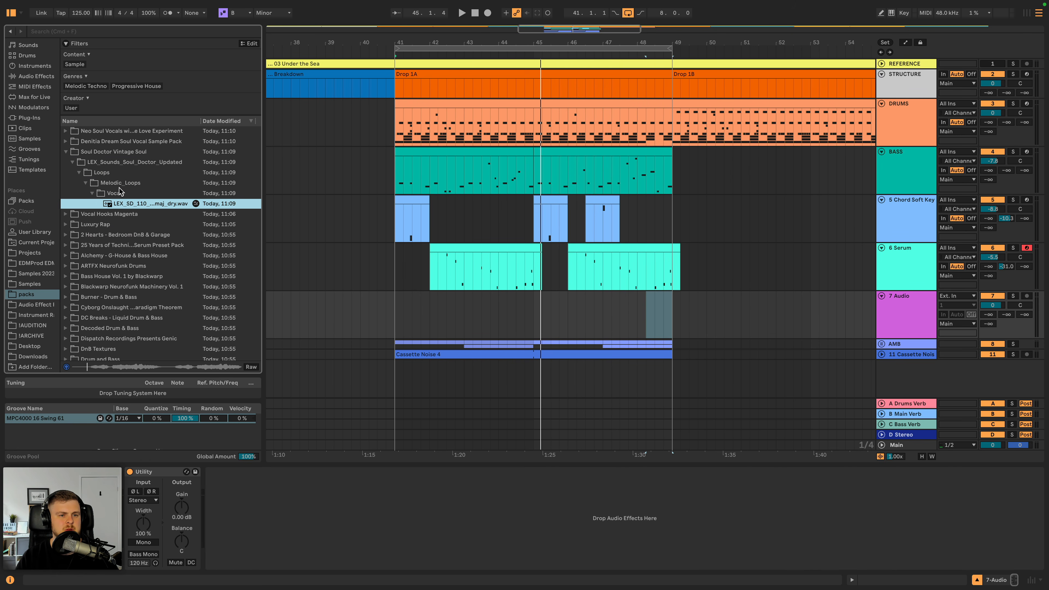
- Browse the Vocal Hooks Magenta pack down to the dry Vocal_Hooks_110_BPM_Am folder and audition its hook
key("Down")
key("Right")
key("Down")
key("Right")
key("Down")
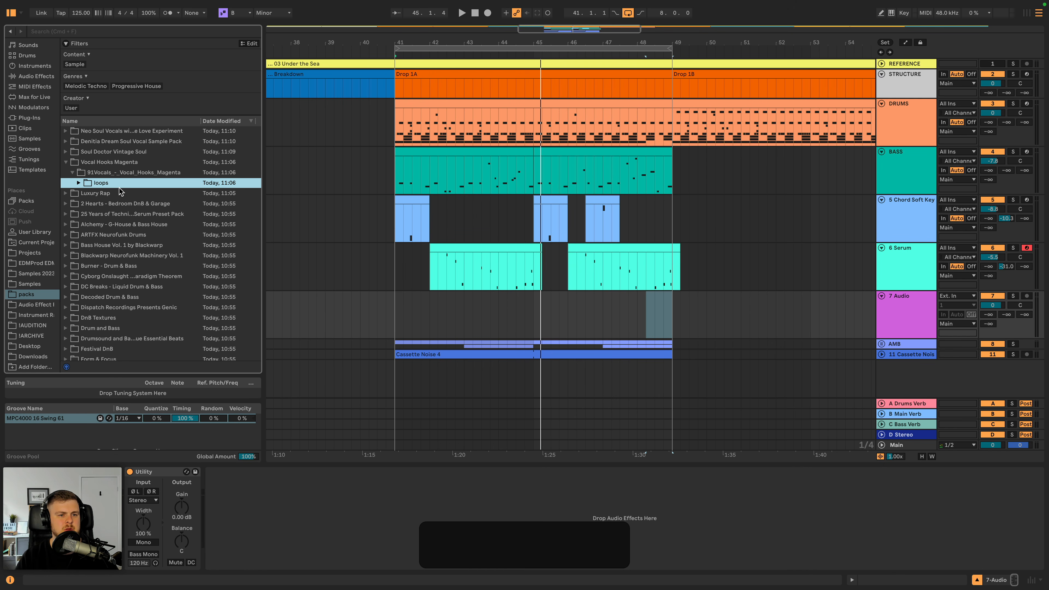
key("Right")
key("Down")
key("Right")
key("Down")
key("Down")
key("Up")
key("Right")
key("Down")
key("Right")
key("Down")
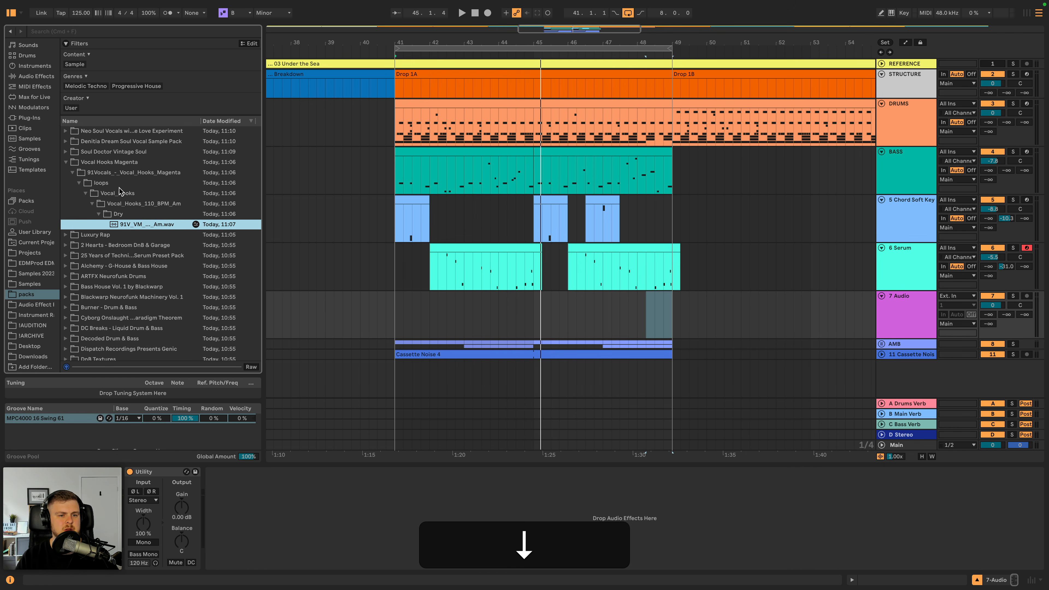
key("Down")
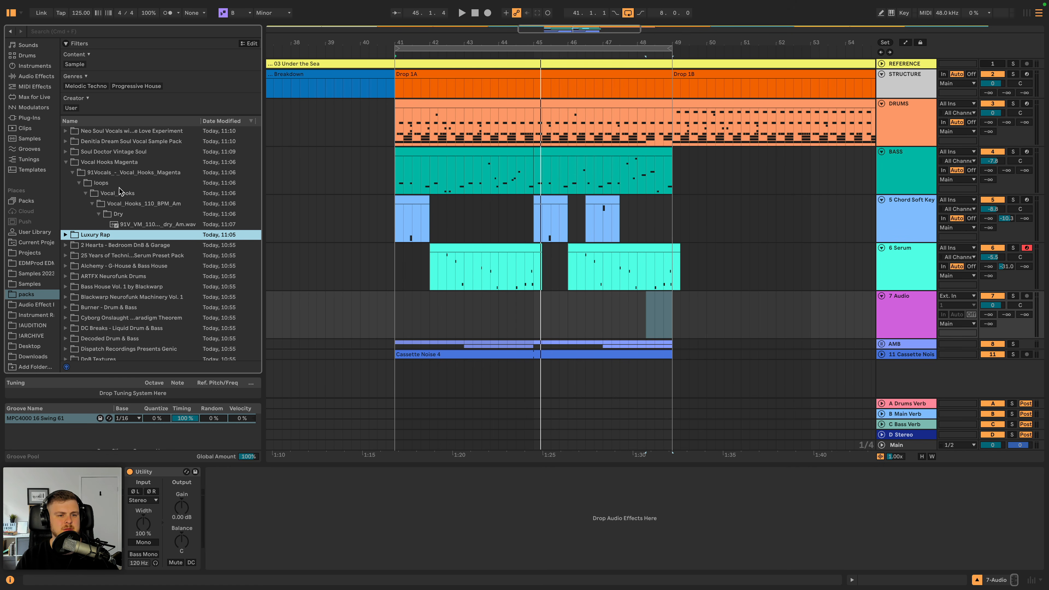
key("Up")
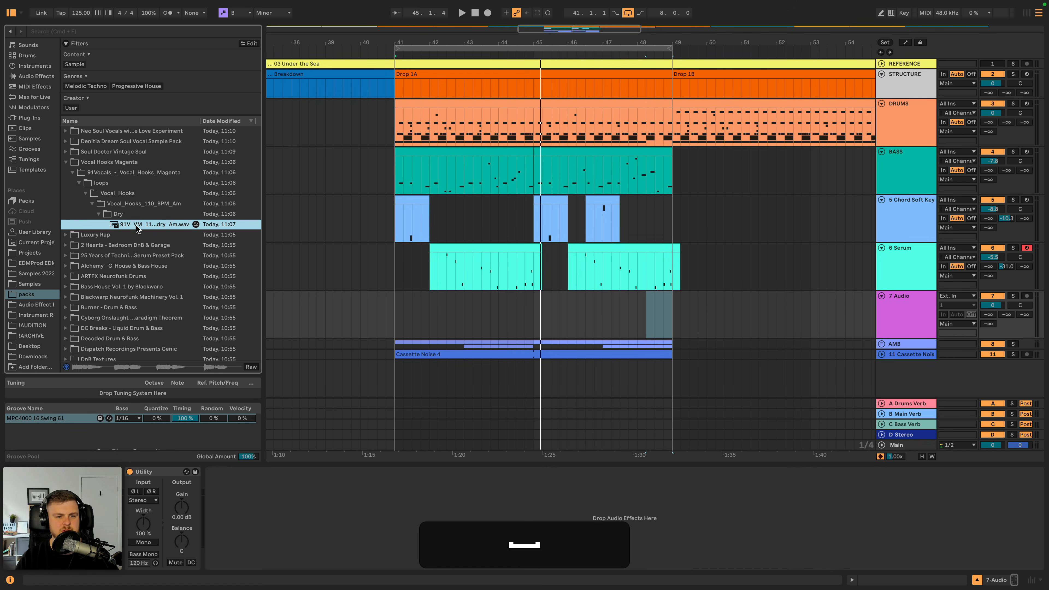
- Place the dry 110 BPM Am vocal hook on the new audio track at bar 42 and play Drop 1A
left_click_drag(137, 227, 430, 315)
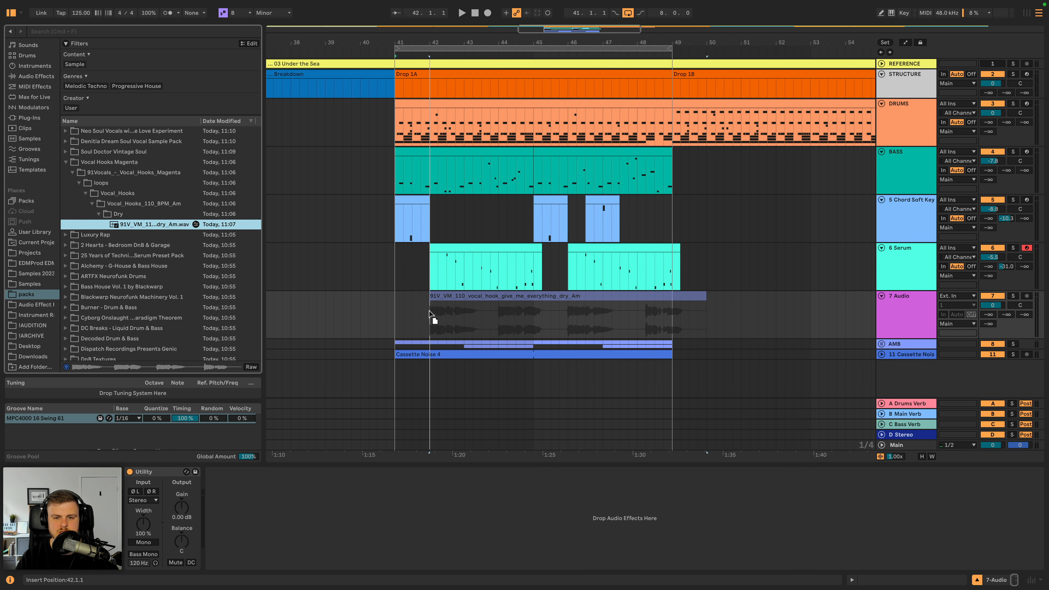
left_click(398, 307)
key("space")
- Open the vocal hook clip and transpose it up 2 semitones
double_click(480, 293)
key("space")
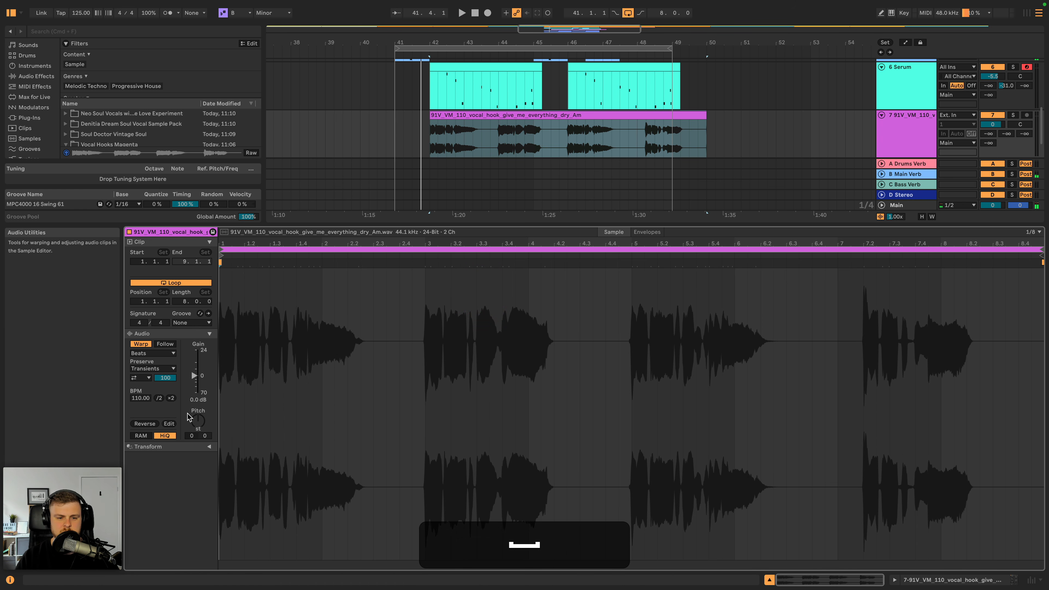
left_click(193, 421)
key("Up")
key("Up")
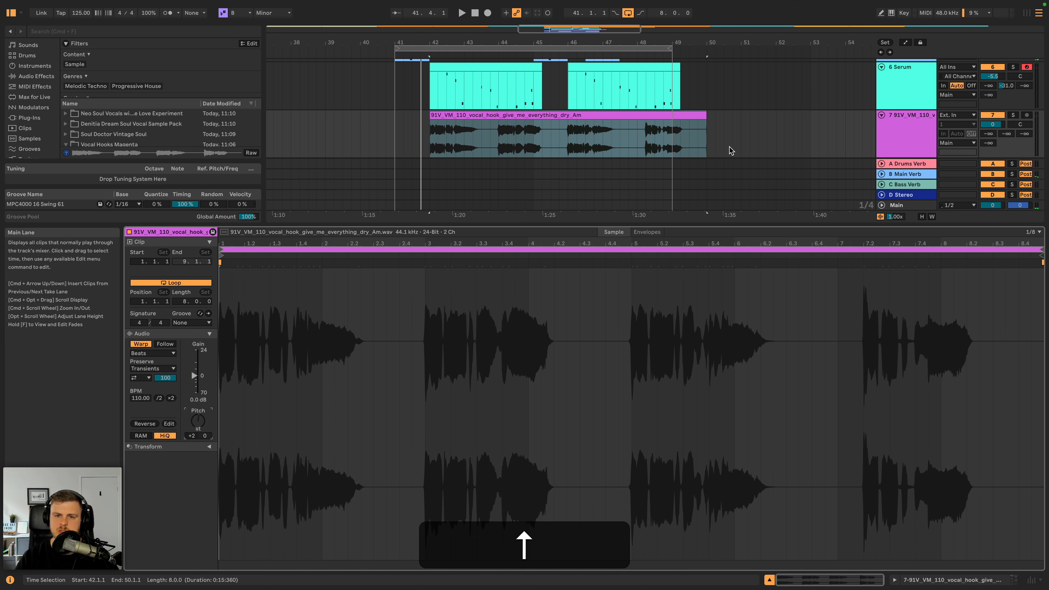
- Set the vocal clip's warp mode to Complex and double its original tempo to 220 BPM, checking it by playback
left_click(153, 353)
left_click(154, 396)
key("space")
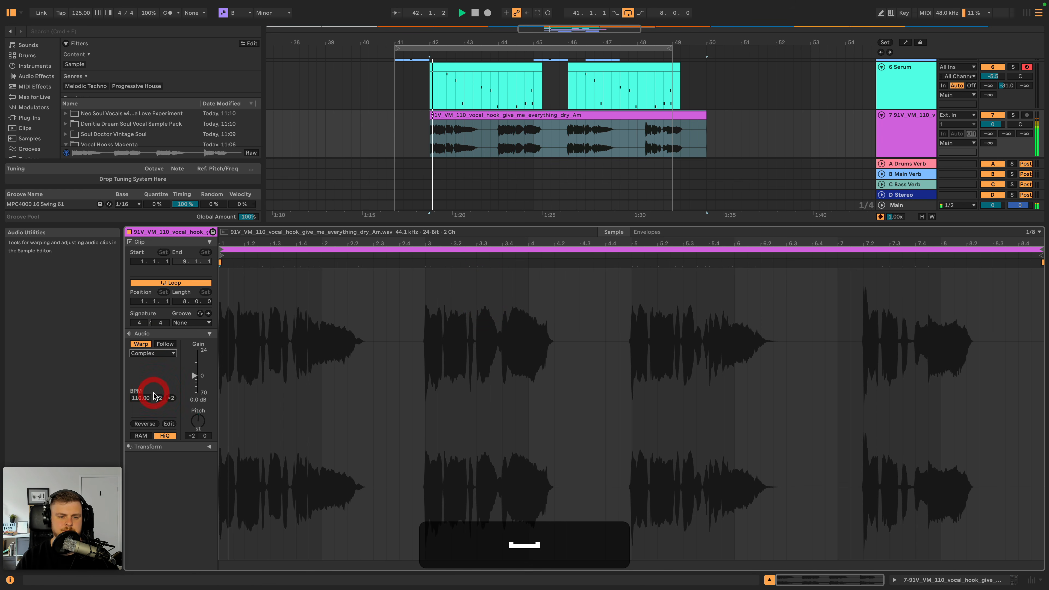
key("space")
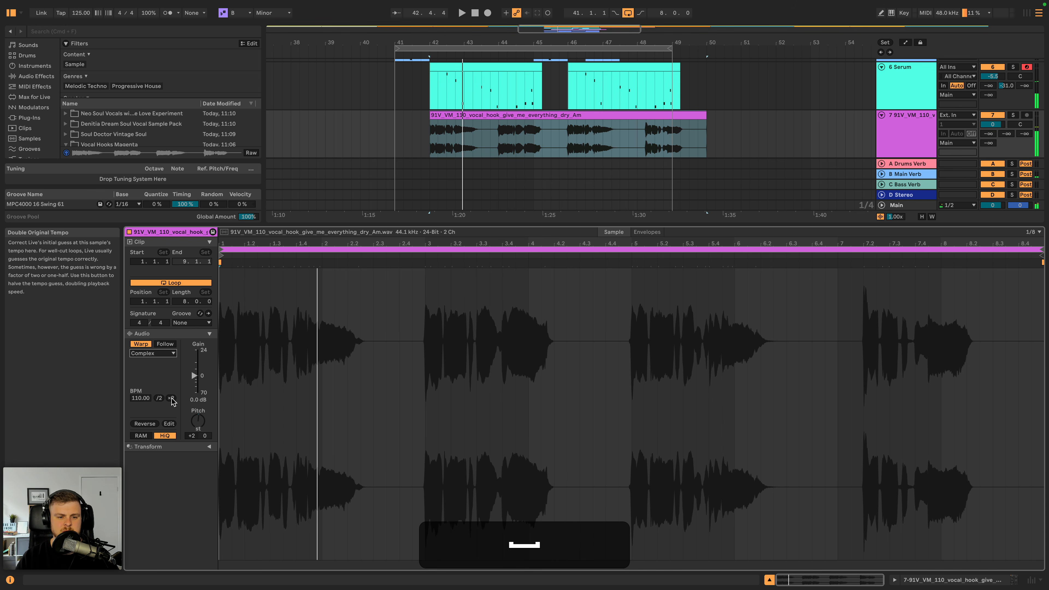
left_click(170, 398)
key("space")
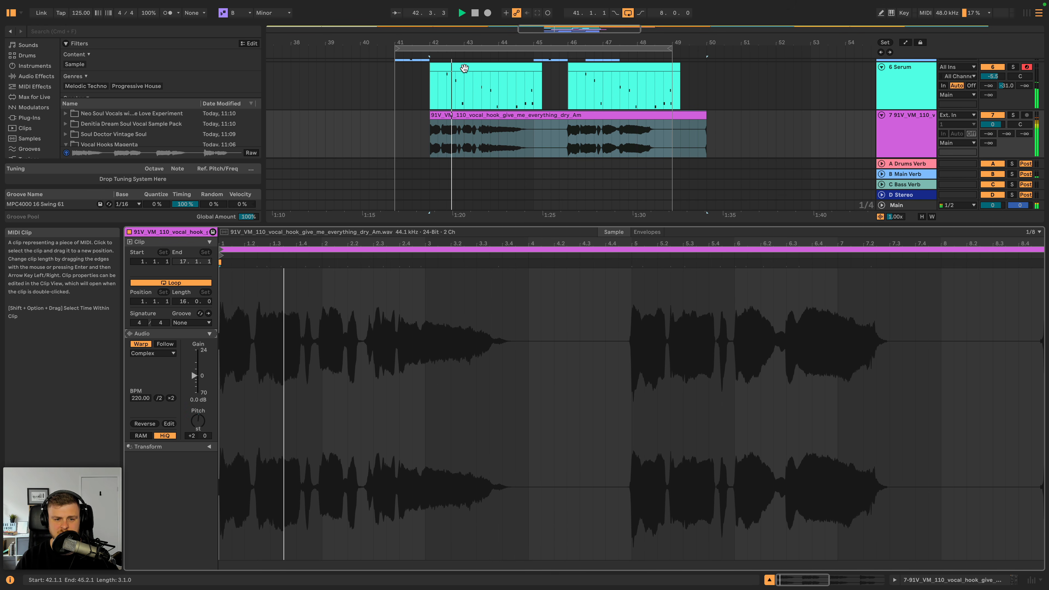
- Try the Complex Pro warp mode on the vocal clip, compare it by ear, and return to Complex
left_click(168, 353)
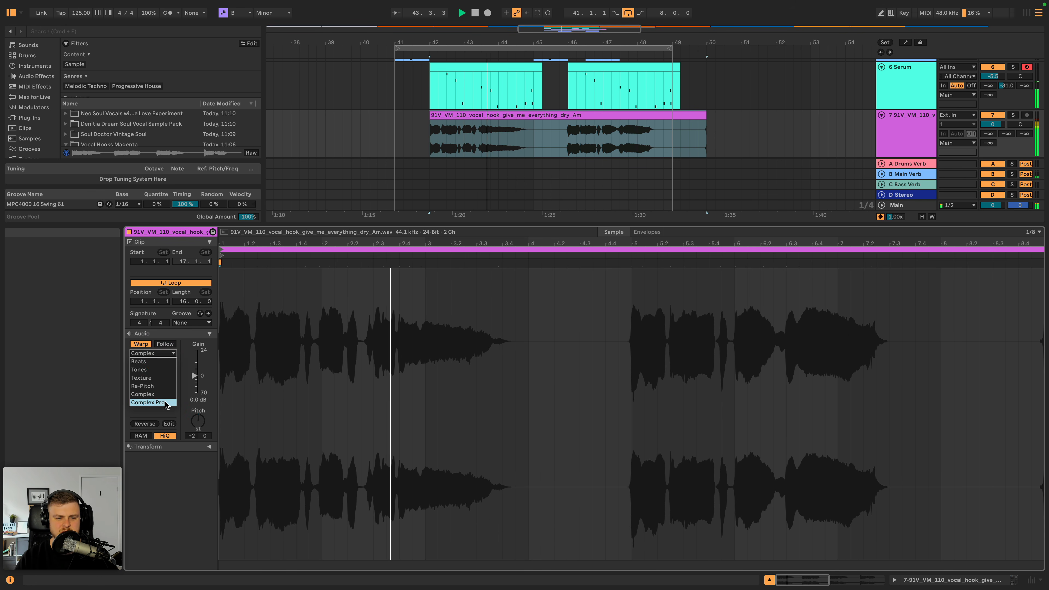
left_click(166, 403)
key("space")
key("space")
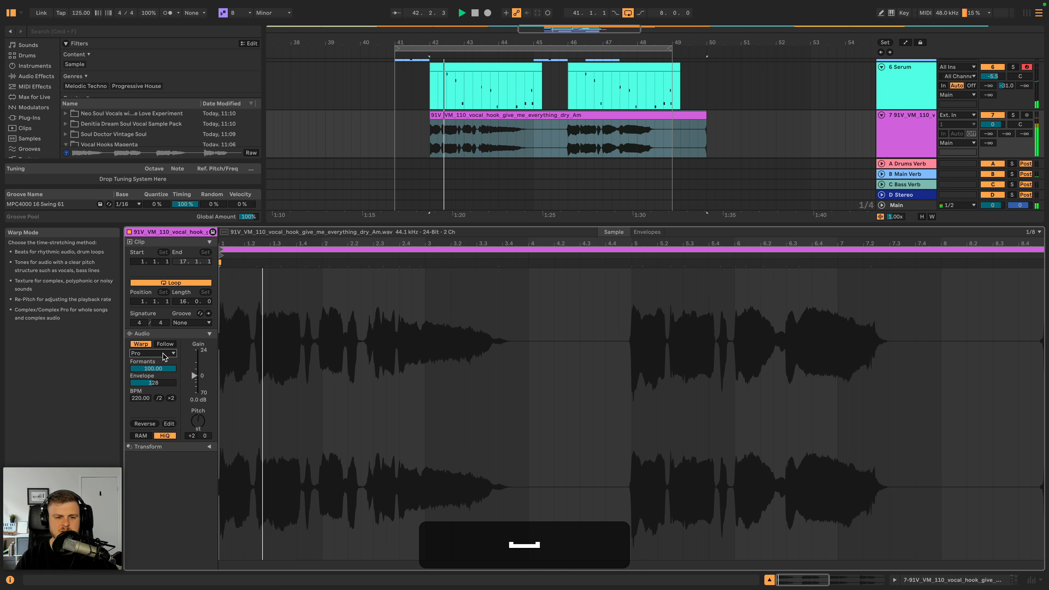
left_click(167, 354)
left_click(153, 395)
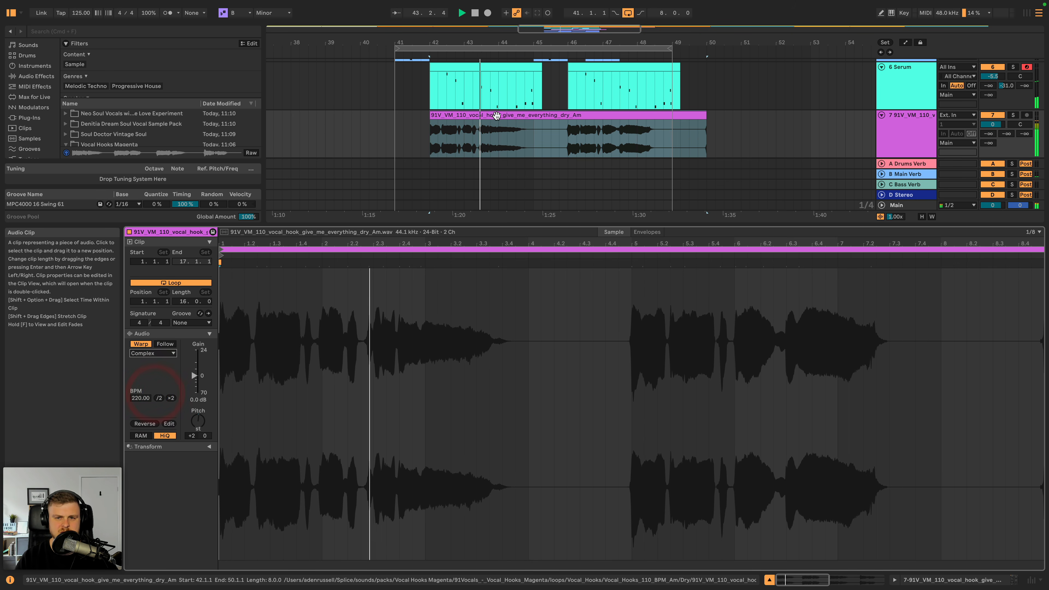
key("space")
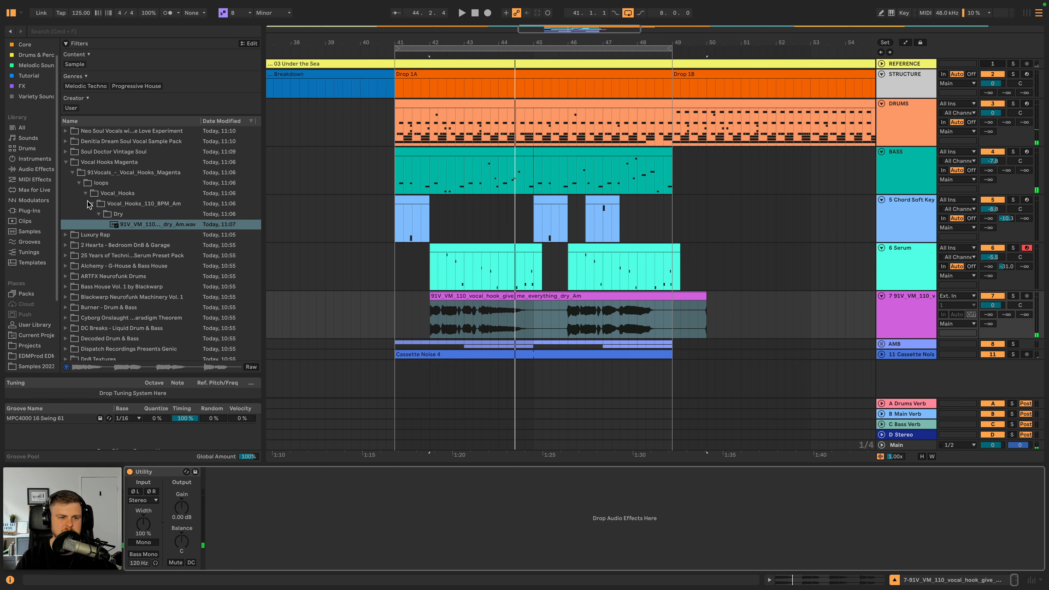
- Add EQ Eight to the vocal track and enable band 8 as a high cut at about 6.61 kHz
left_click(41, 169)
double_click(91, 230)
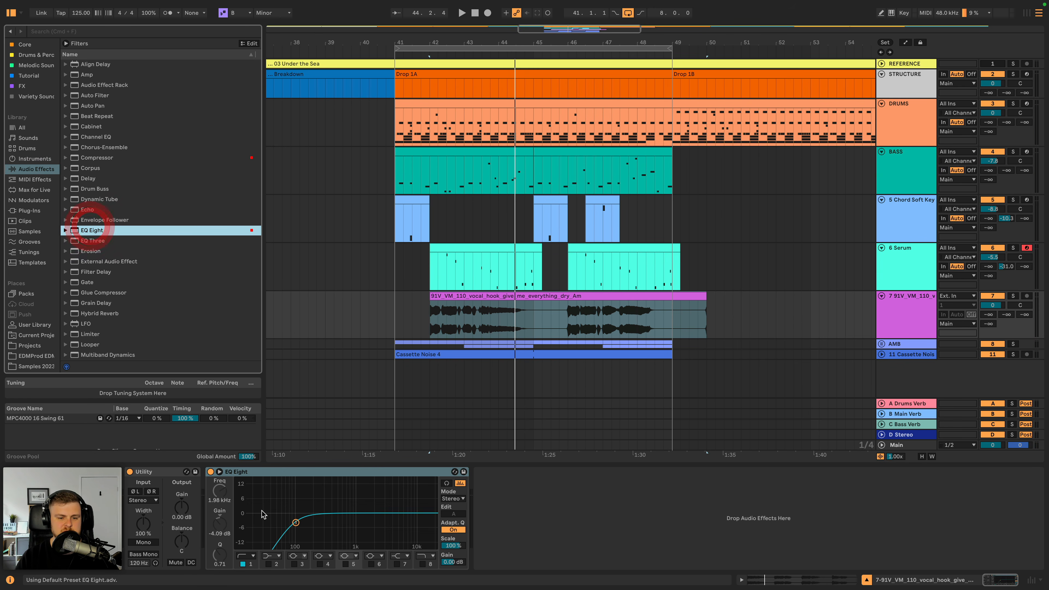
left_click(422, 565)
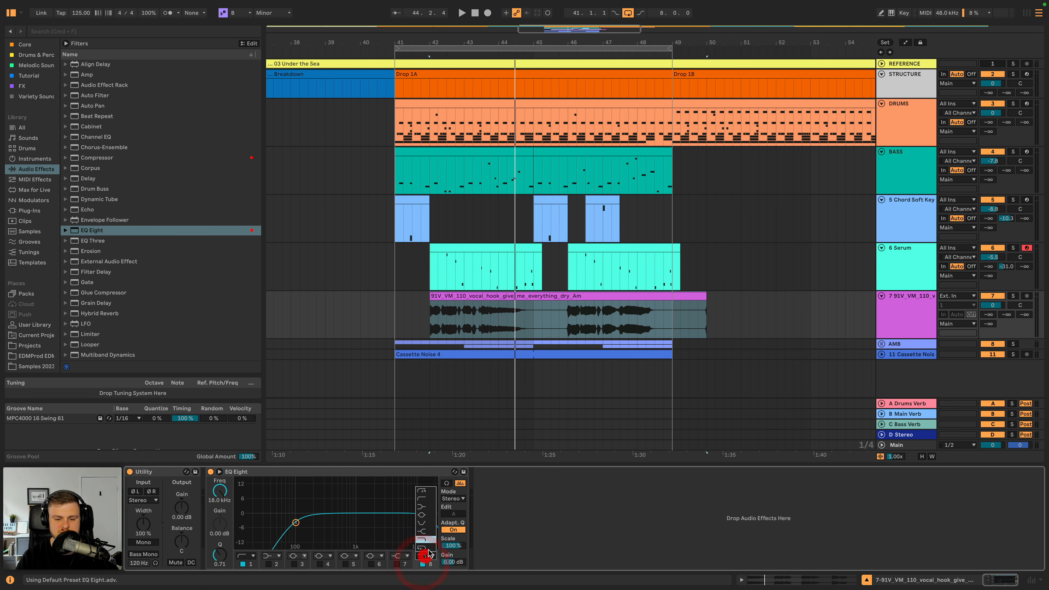
left_click_drag(422, 520, 405, 522)
key("space")
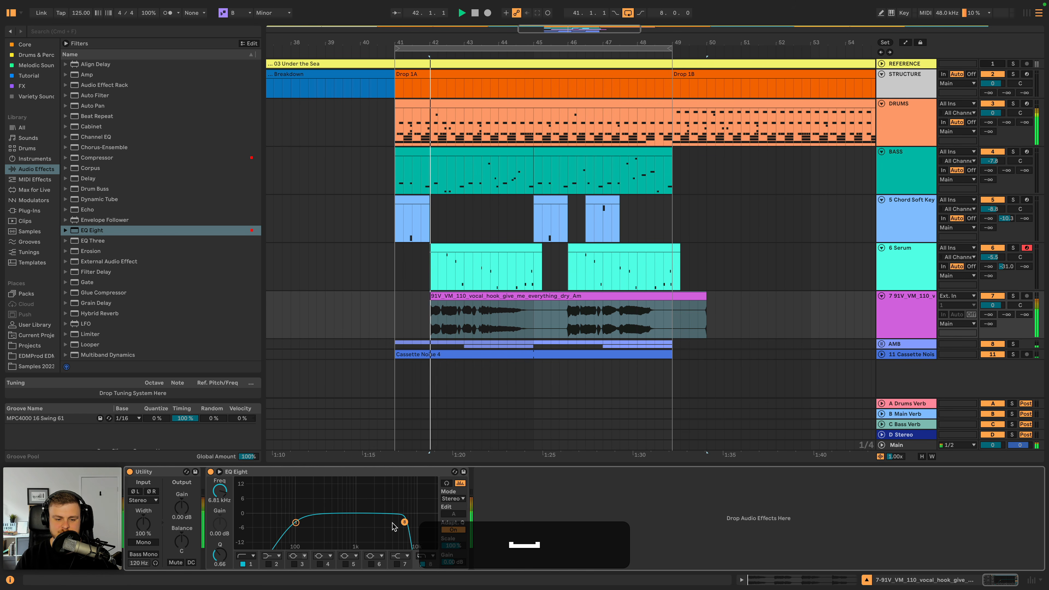
- Narrow the vocal's EQ Eight to a 408 Hz low cut and 2.97 kHz high cut, and send it to Main Verb at -16 dB
left_click_drag(299, 523, 332, 521)
key("space")
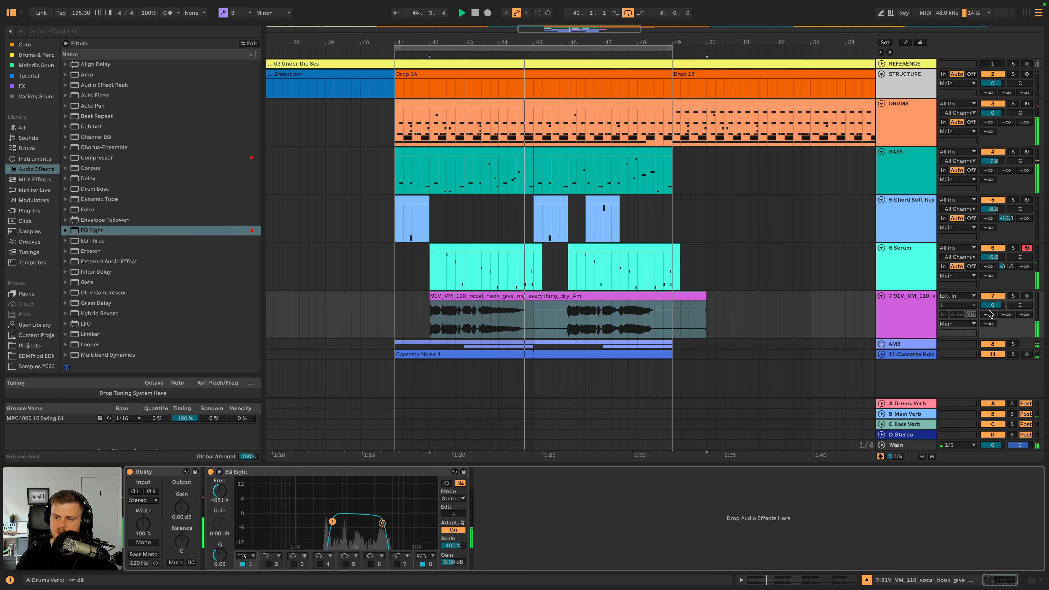
key("space")
left_click(1007, 314)
left_click(401, 300)
key("space")
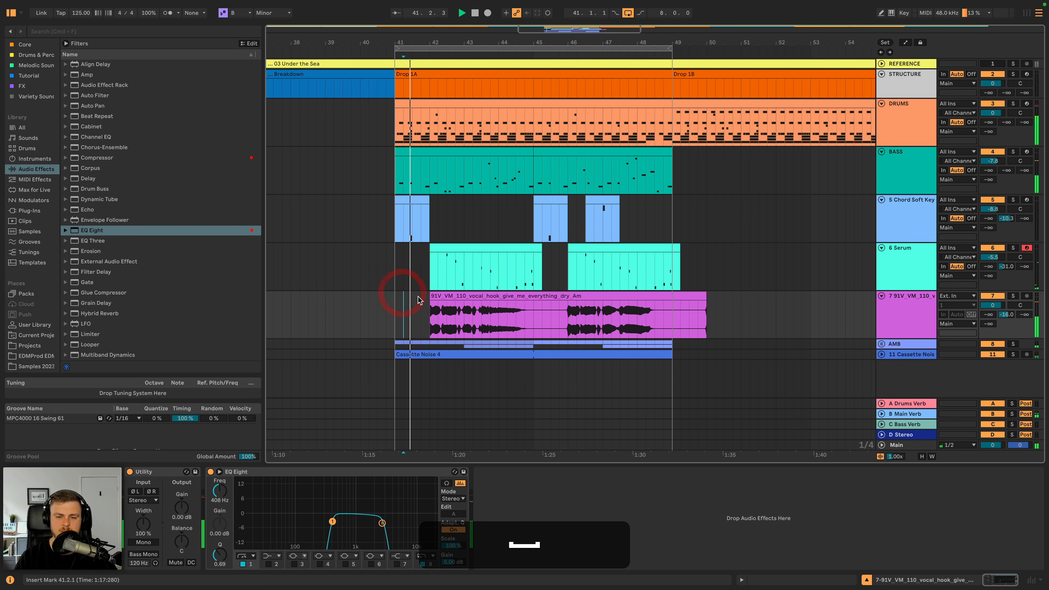
- Drop the vocal clip an octave to -10 semitones, keep the Complex warp mode, and listen to it
double_click(448, 293)
key("space")
key("shift")
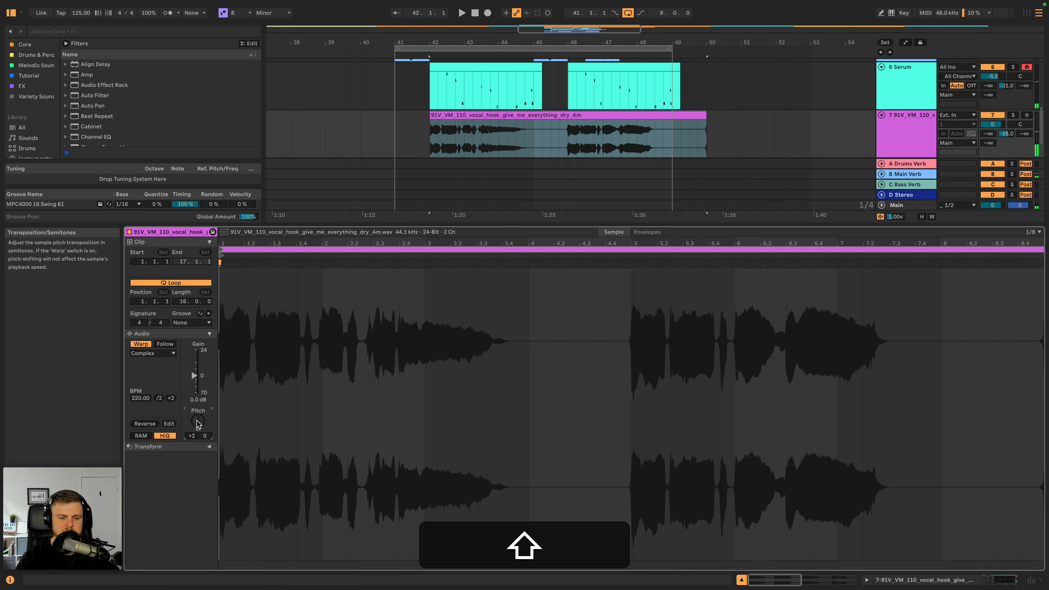
key("space")
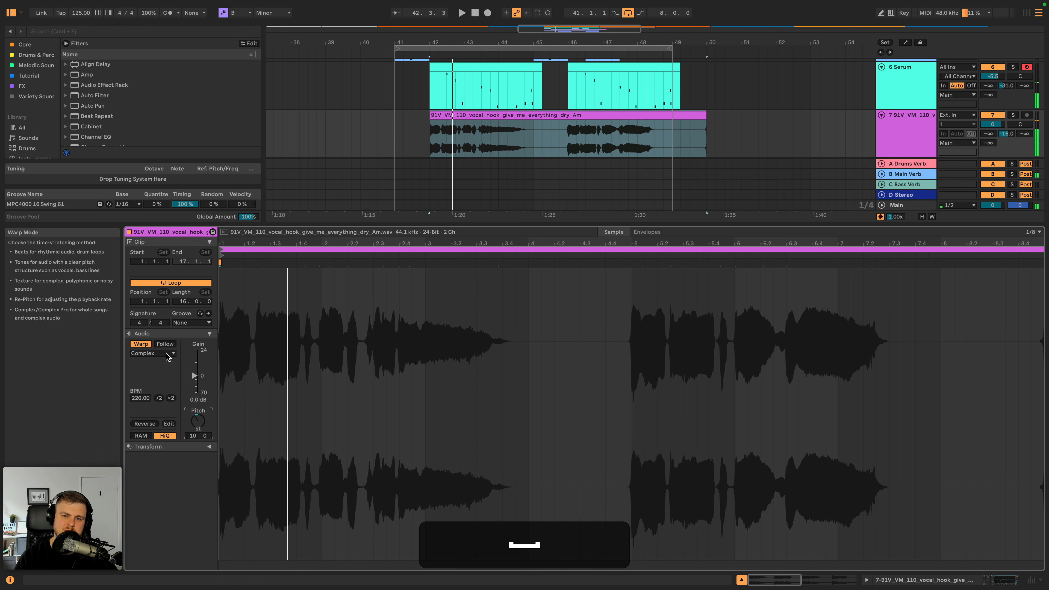
left_click(153, 353)
left_click(156, 395)
key("space")
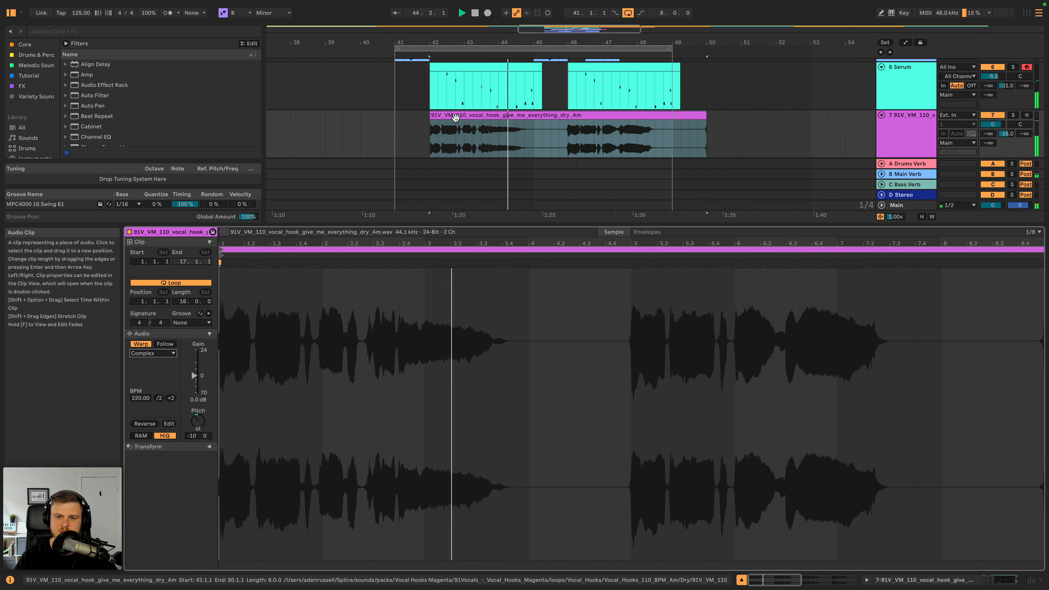
key("space")
- Trim the vocal clip to its later phrase, starting at clip position 6.1.1, and place it from bar 42 to bar 45
left_click(569, 138)
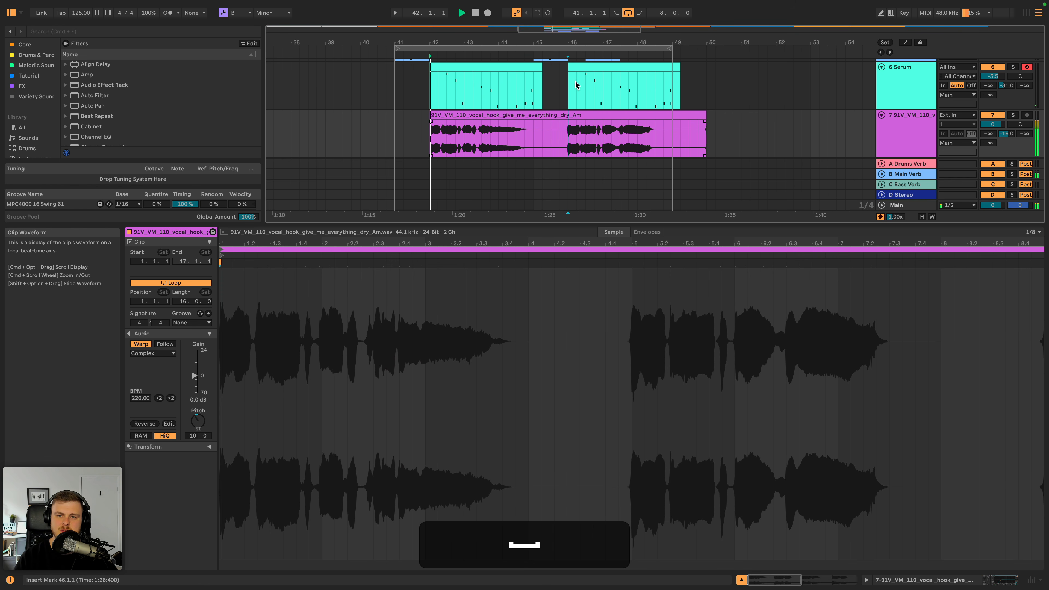
left_click(564, 53)
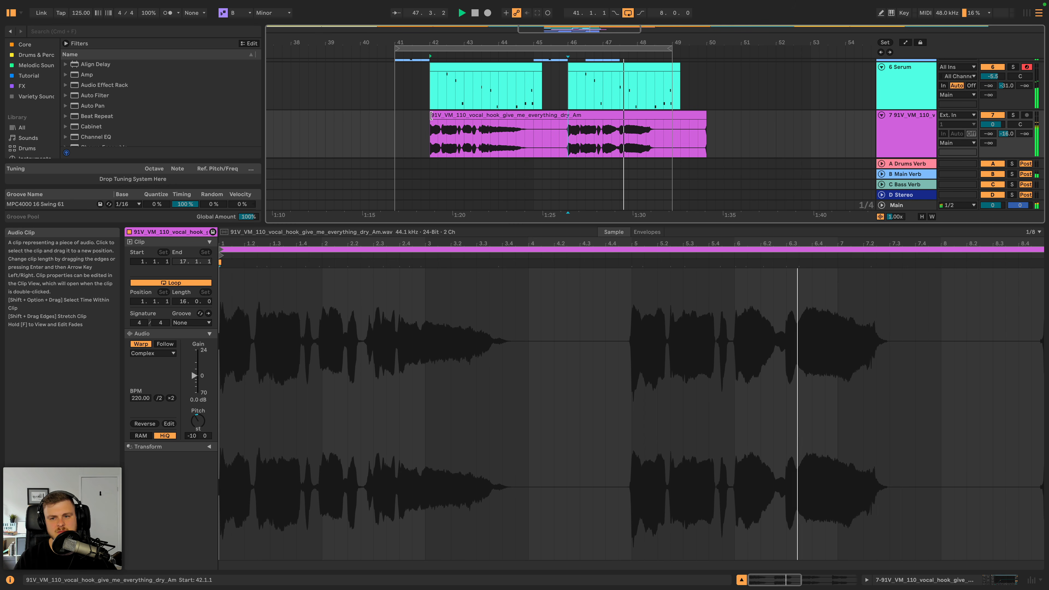
mouse_move(431, 115)
left_mouse_down()
mouse_move(609, 116)
mouse_move(440, 118)
left_mouse_up()
key("space")
left_click(600, 113)
key("space")
- Set the vocal clip's transposition to +2 semitones, halve its original tempo to 110 BPM, and play it back
left_click(195, 422)
key("shift")
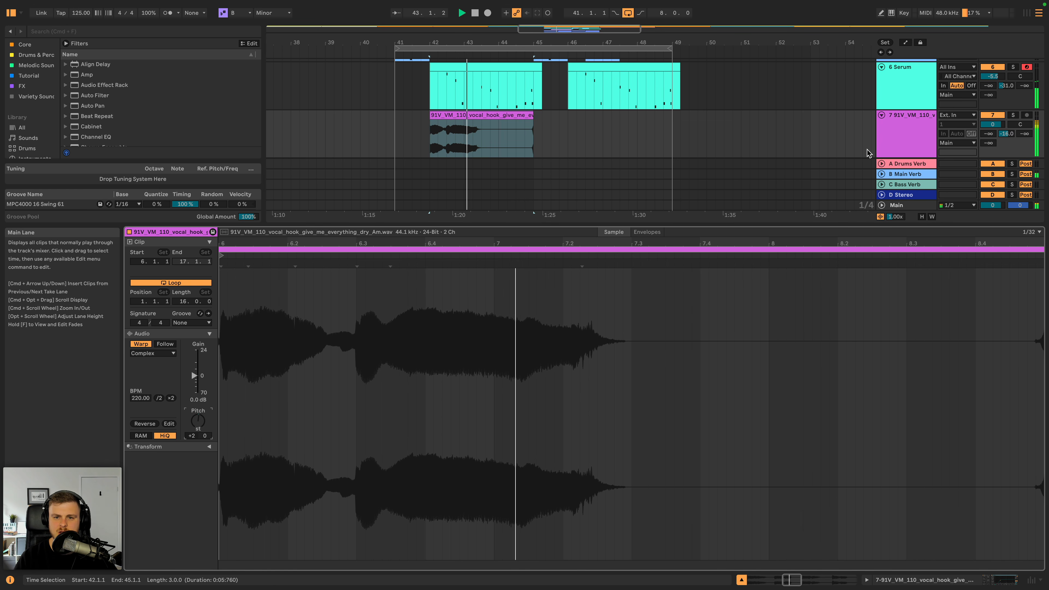
key("space")
left_click(159, 399)
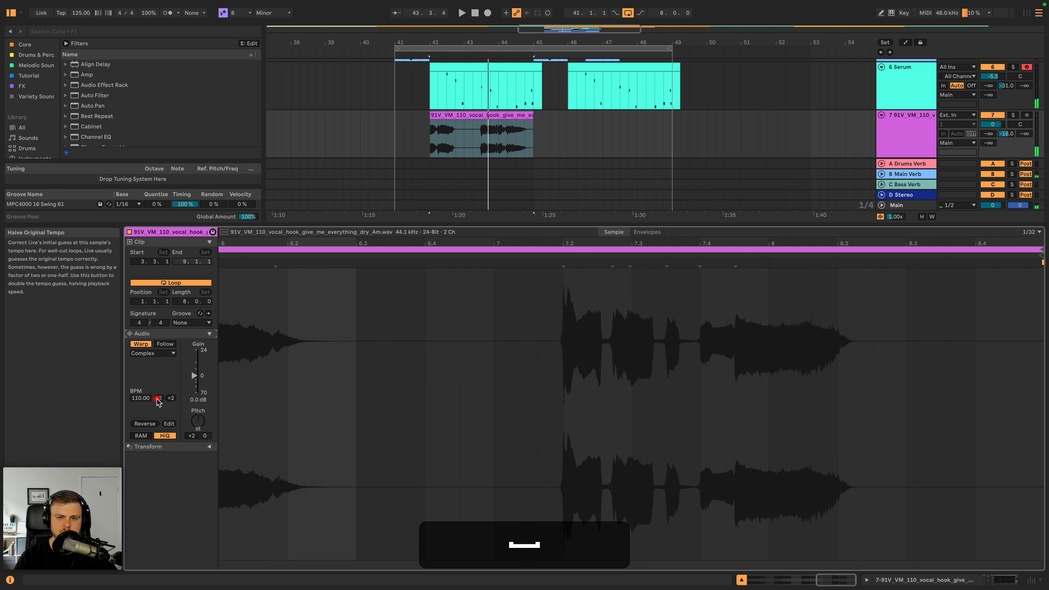
key("space")
key("space")
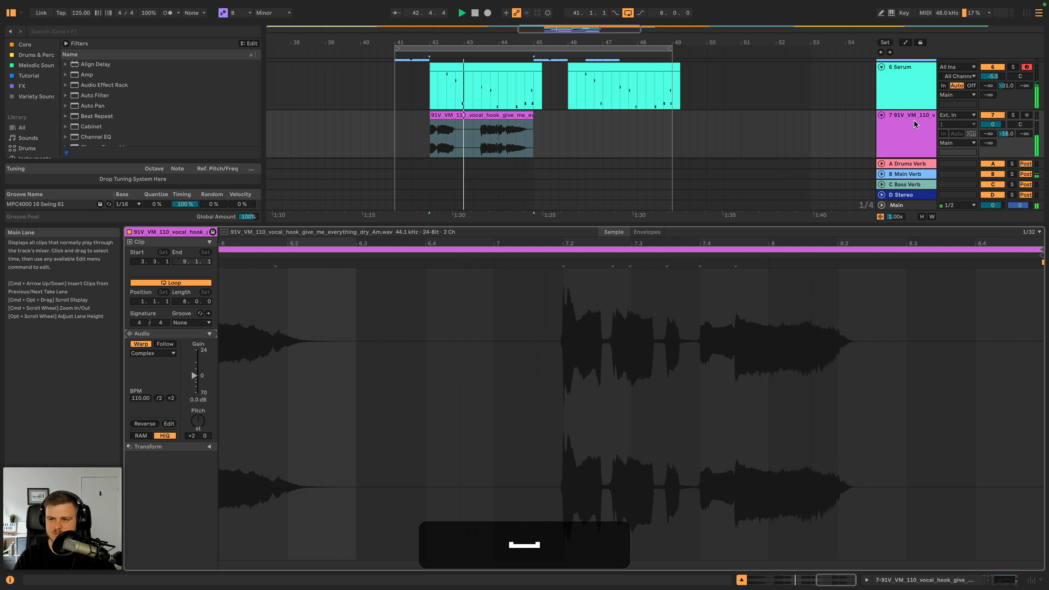
- Raise the vocal EQ Eight's high cut to 5.62 kHz and switch the track's Utility to mono
double_click(913, 119)
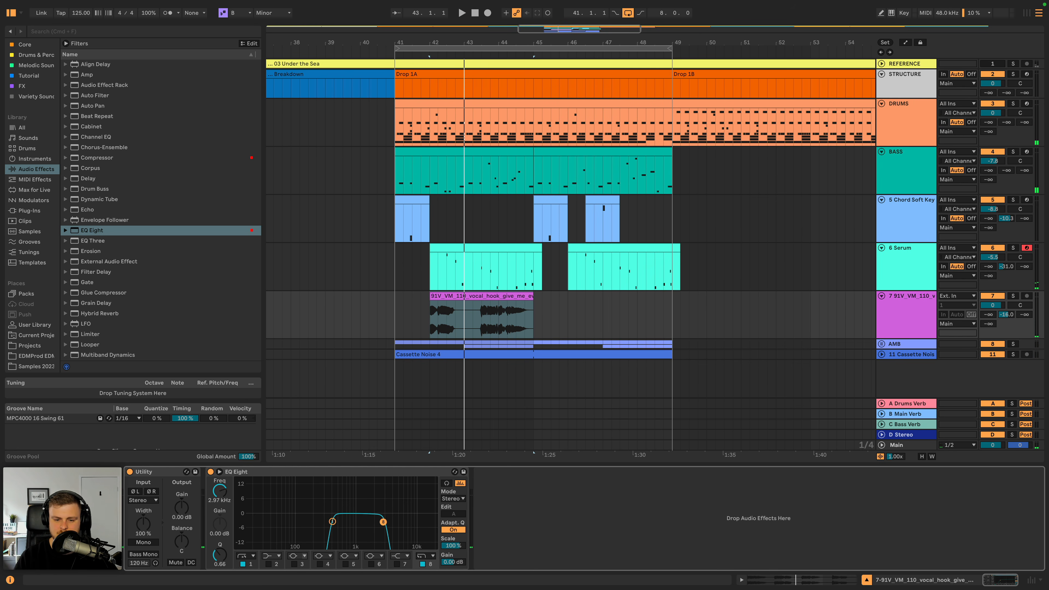
key("space")
left_click_drag(383, 521, 400, 521)
key("space")
left_click(144, 542)
key("space")
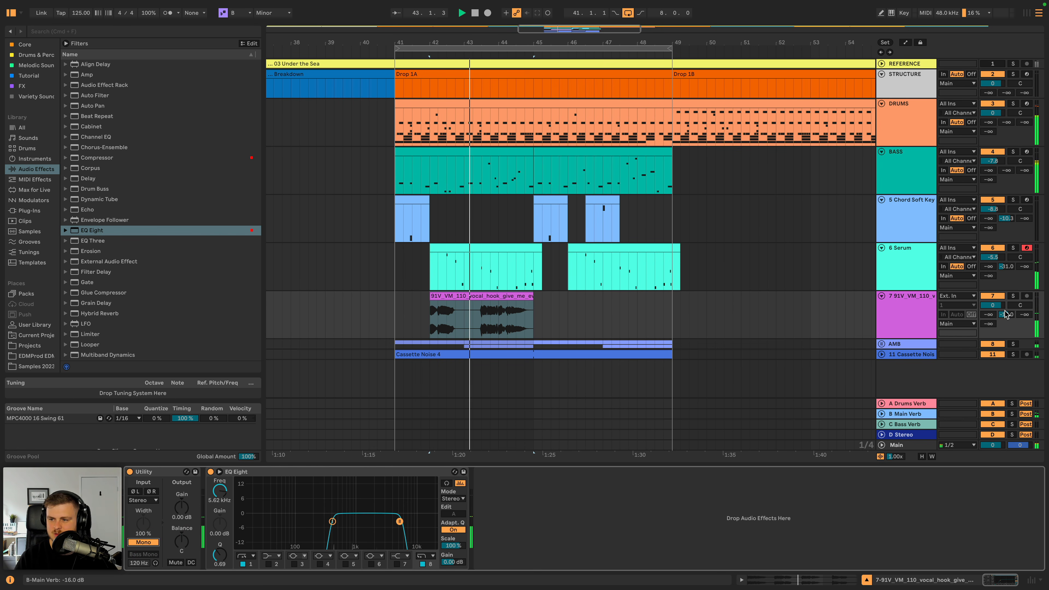
- Set the vocal track's volume to -15.7 dB and lower its EQ Eight high cut to 3.67 kHz
key("space")
left_click_drag(1006, 314, 993, 320)
key("space")
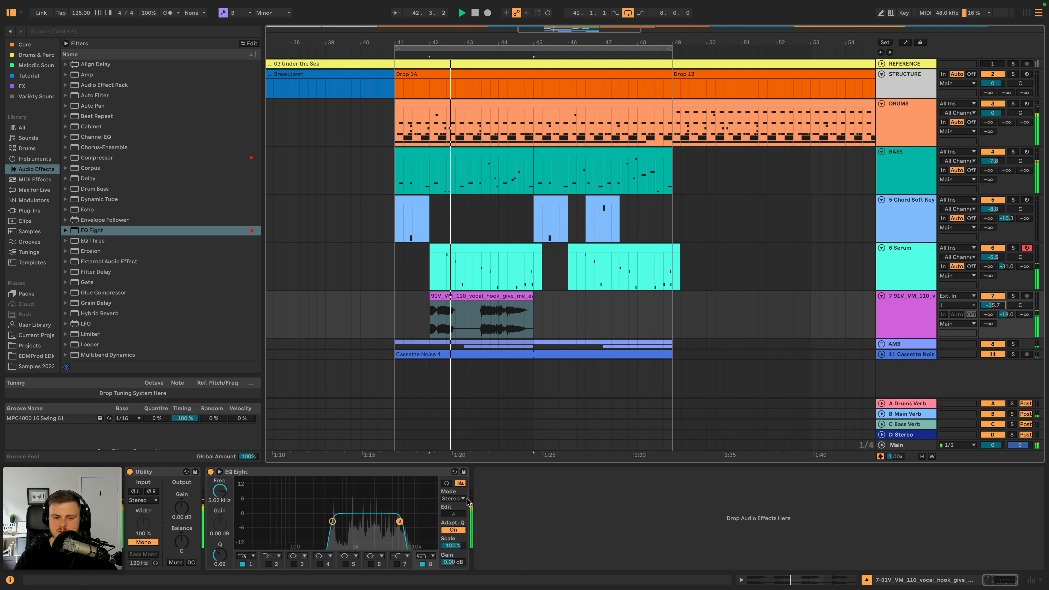
left_click_drag(399, 522, 394, 521)
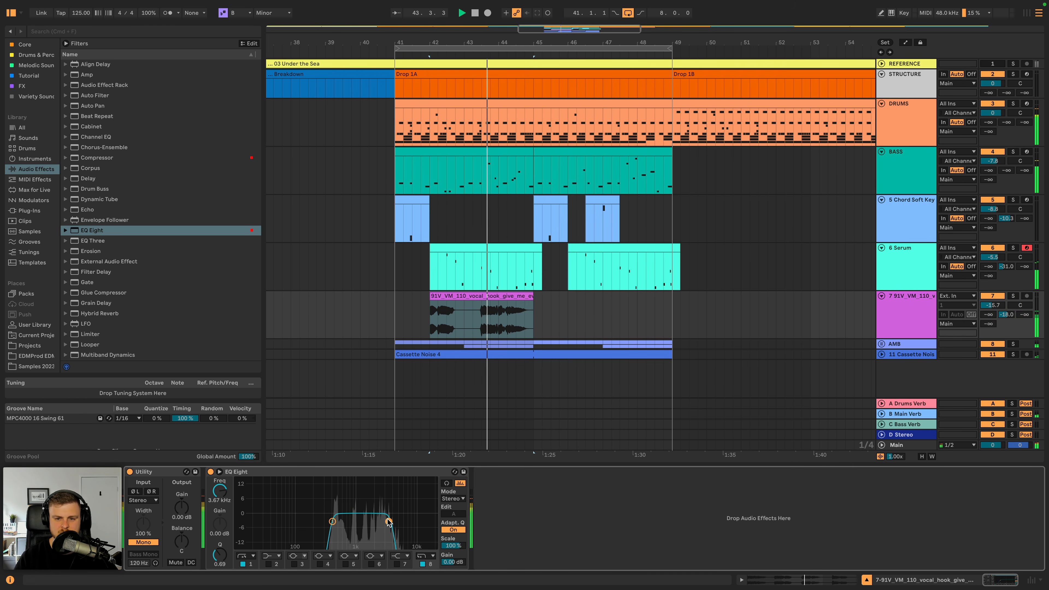
- Add Vinyl Distortion after EQ Eight on the vocal track and play the section
scroll(137, 305, "down", 9)
key("space")
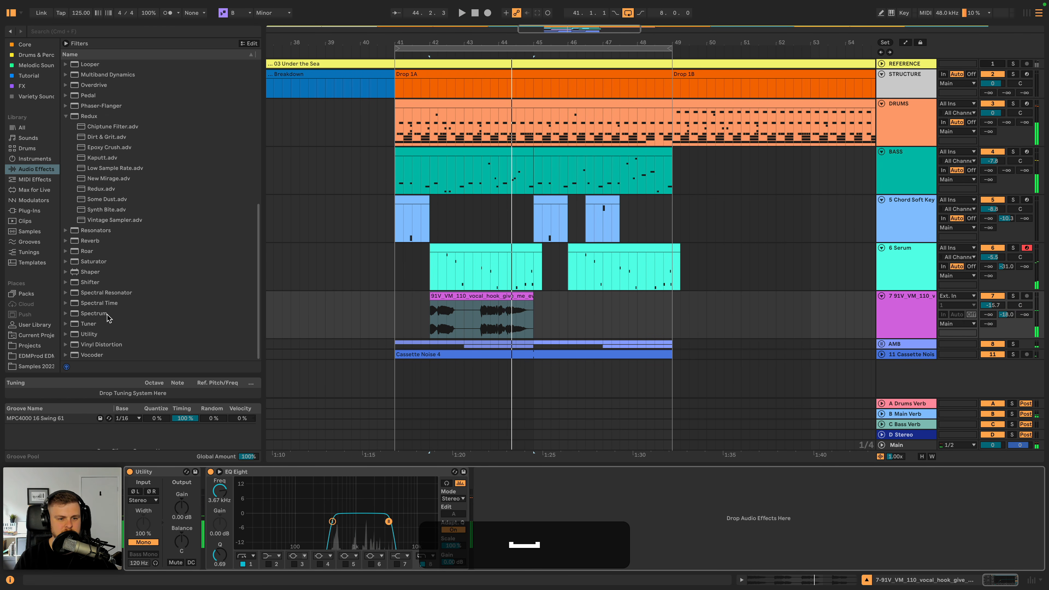
left_click(116, 348)
double_click(110, 344)
key("space")
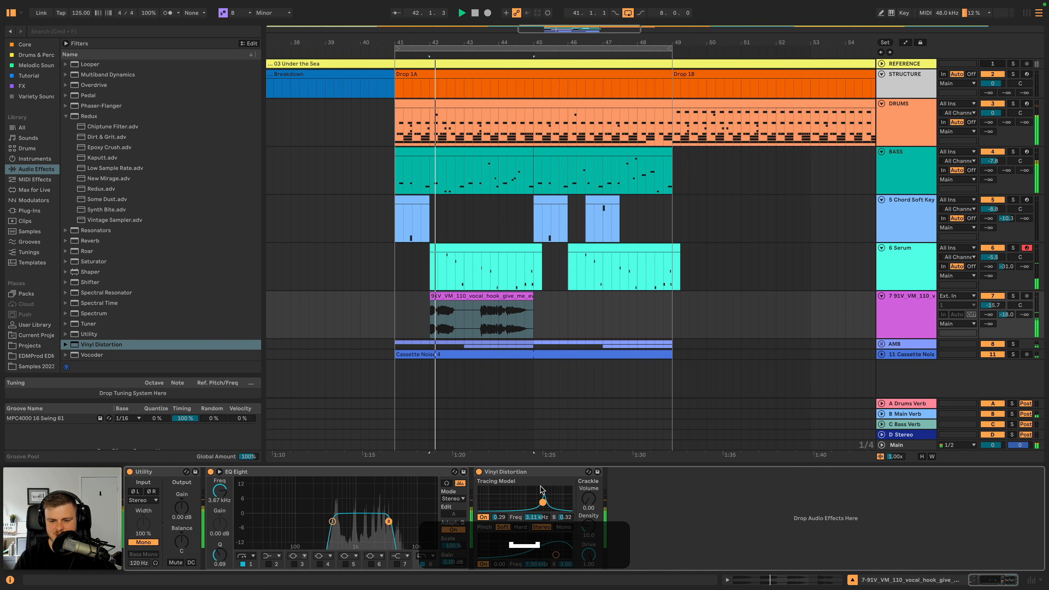
- Move Vinyl Distortion ahead of EQ Eight, set its Pinch to 6.71 kHz with a drive of 0.15, and switch Pinch to Mono
left_click_drag(541, 490, 266, 492)
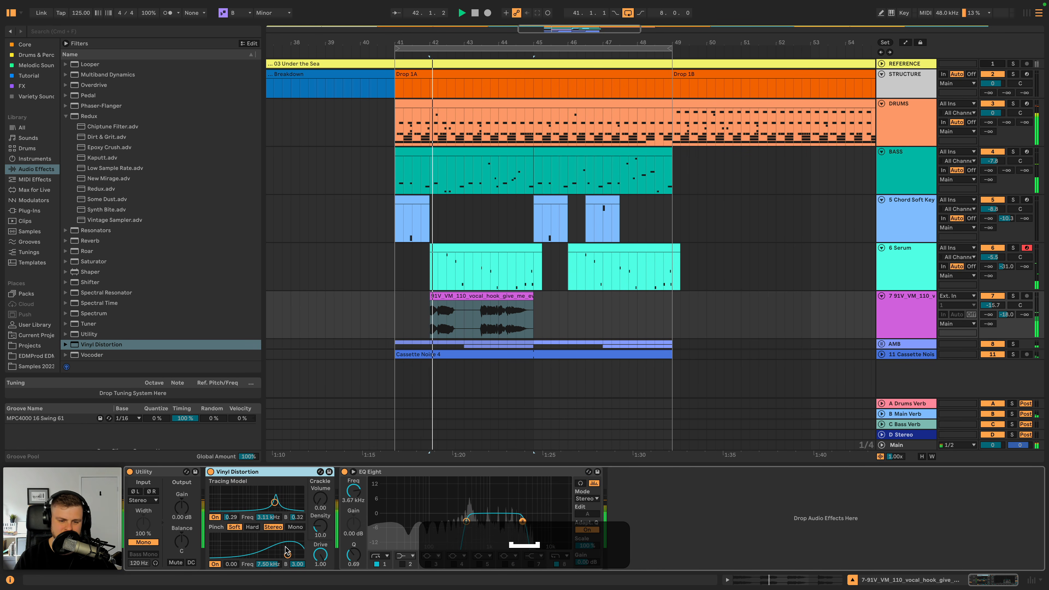
left_click_drag(286, 553, 286, 551)
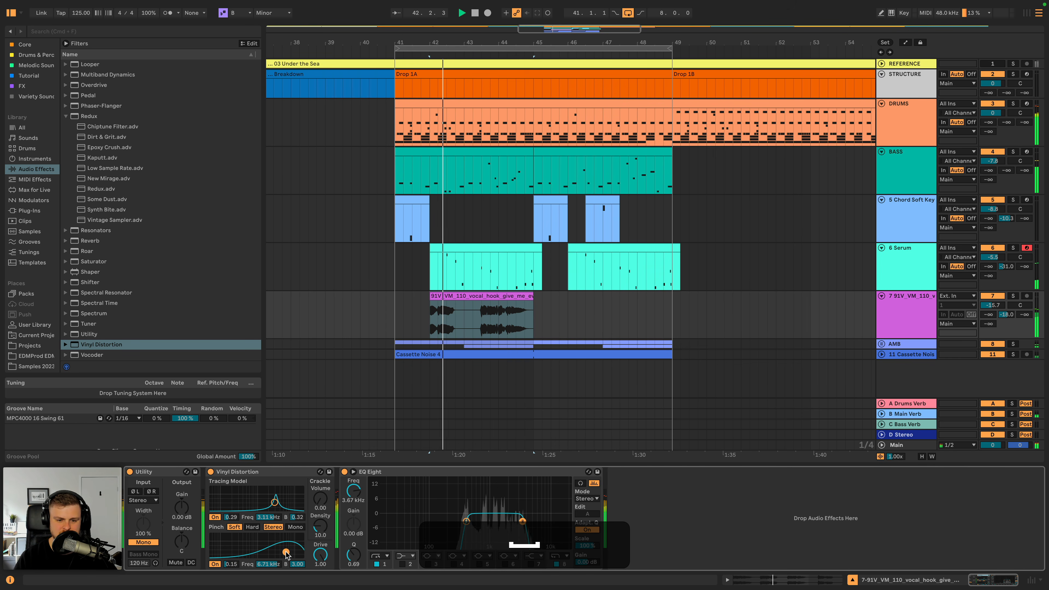
left_click(295, 528)
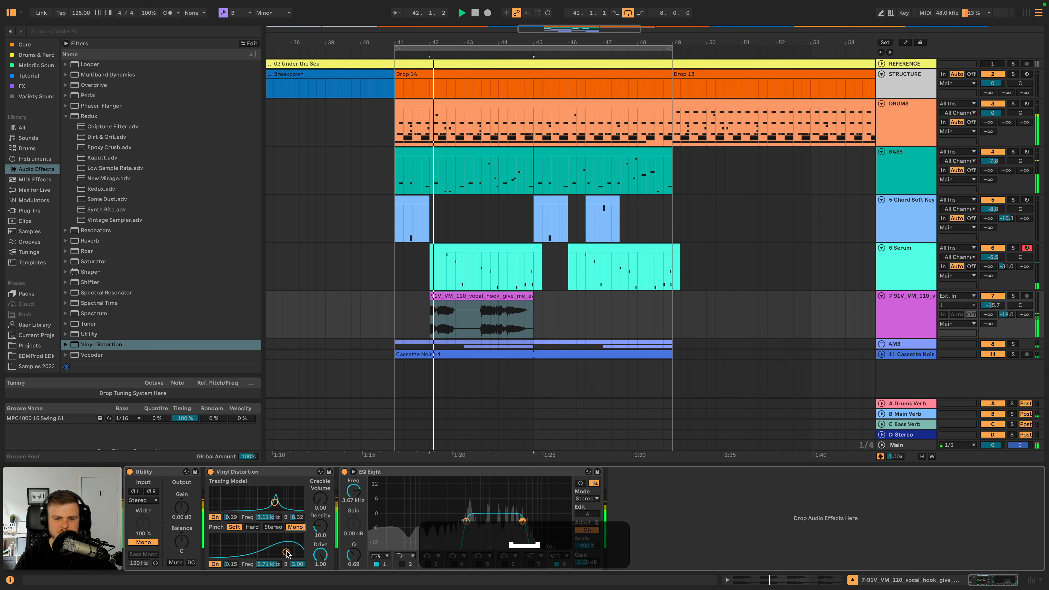
- Extend the vocal hook clip's start back to bar 41, move the clip to bar 42, and play it back
left_click_drag(430, 296, 389, 298)
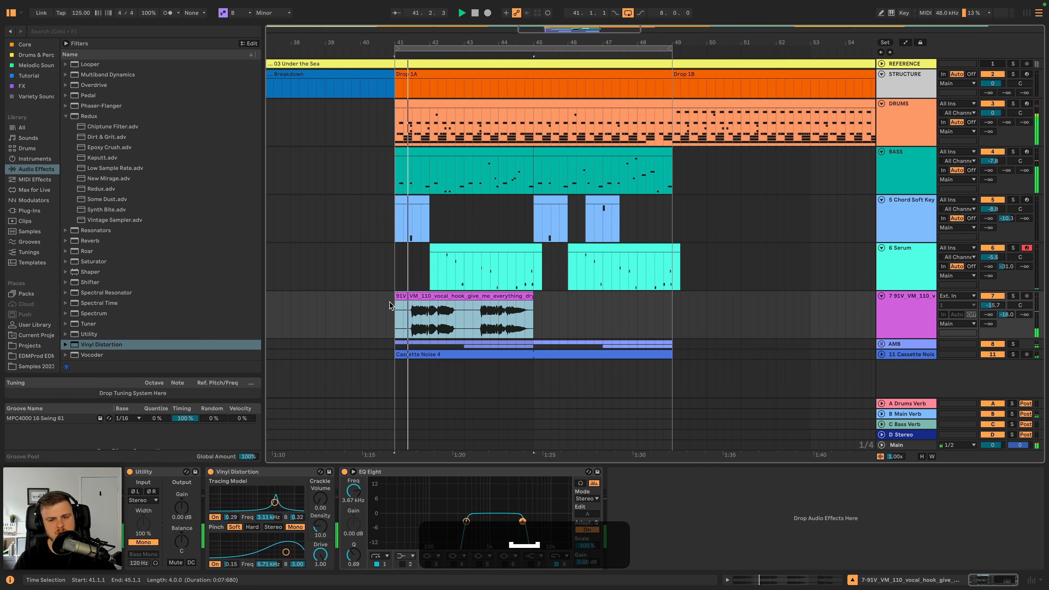
key("space")
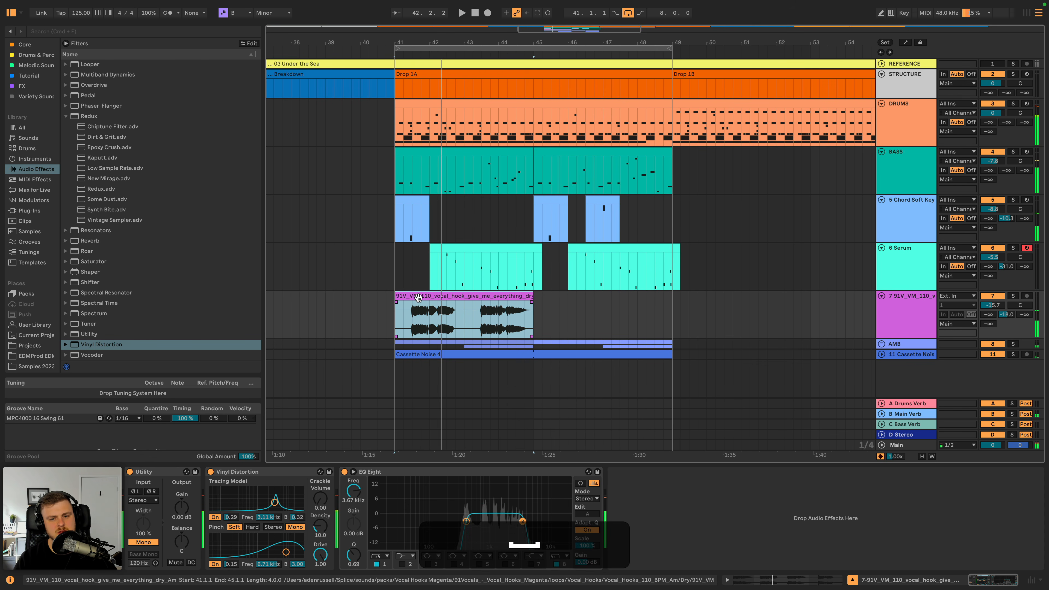
left_click_drag(421, 298, 450, 299)
key("space")
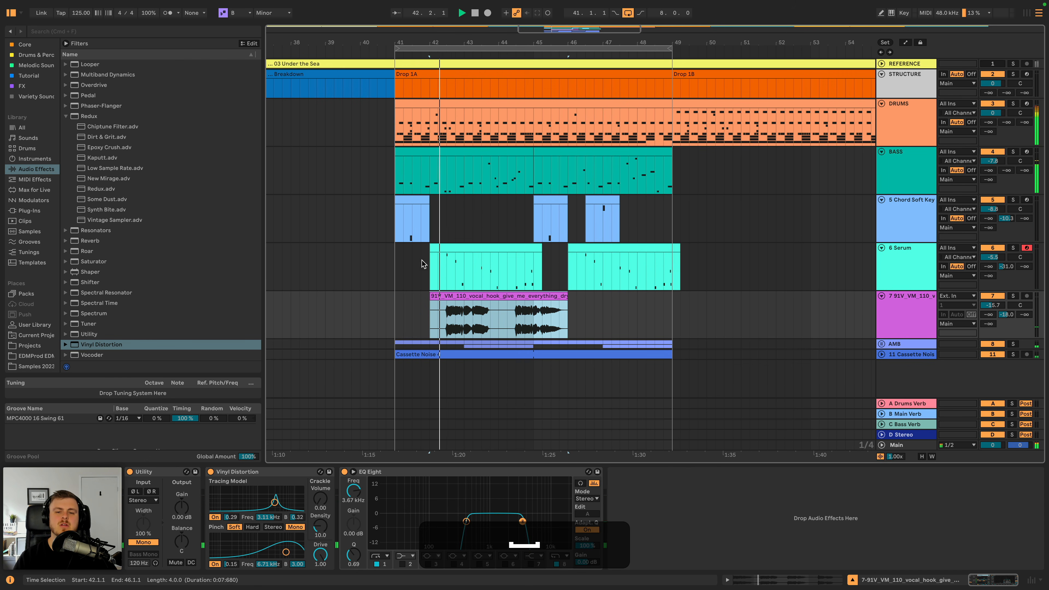
left_click_drag(473, 45, 480, 413)
key("space")
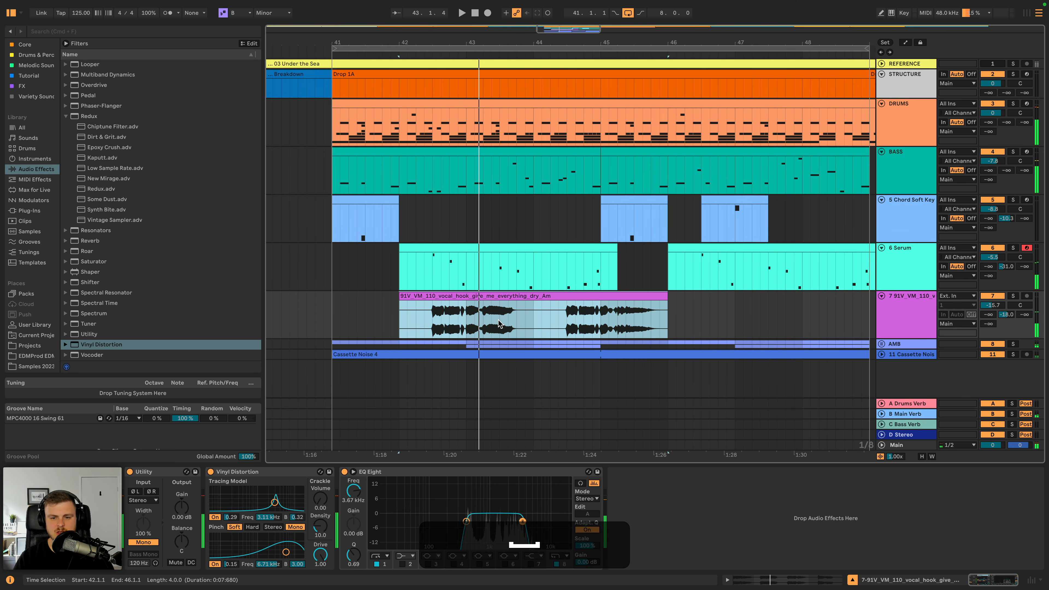
- Delete the vocal hook clip and remove EQ Eight, Vinyl Distortion and Utility from its track
left_click(497, 296)
key("BackSpace")
left_click(410, 471)
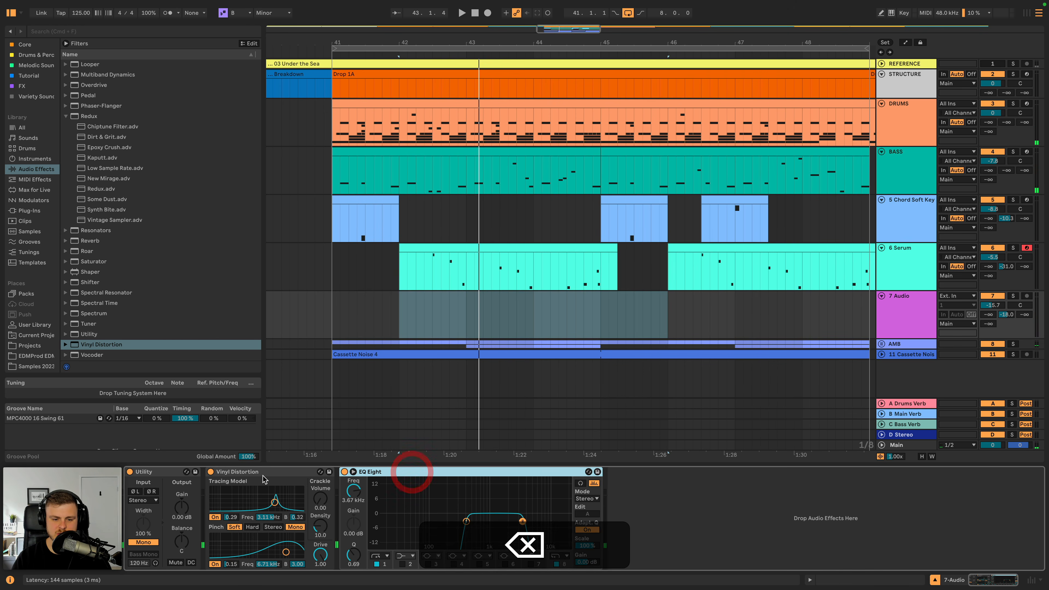
key("BackSpace")
left_click(258, 474)
key("BackSpace")
key("BackSpace")
- Open the Luxury Rap pack in the packs folder down to Melodic_One_Shots and audition its vocal one-shot
scroll(47, 321, "down", 5)
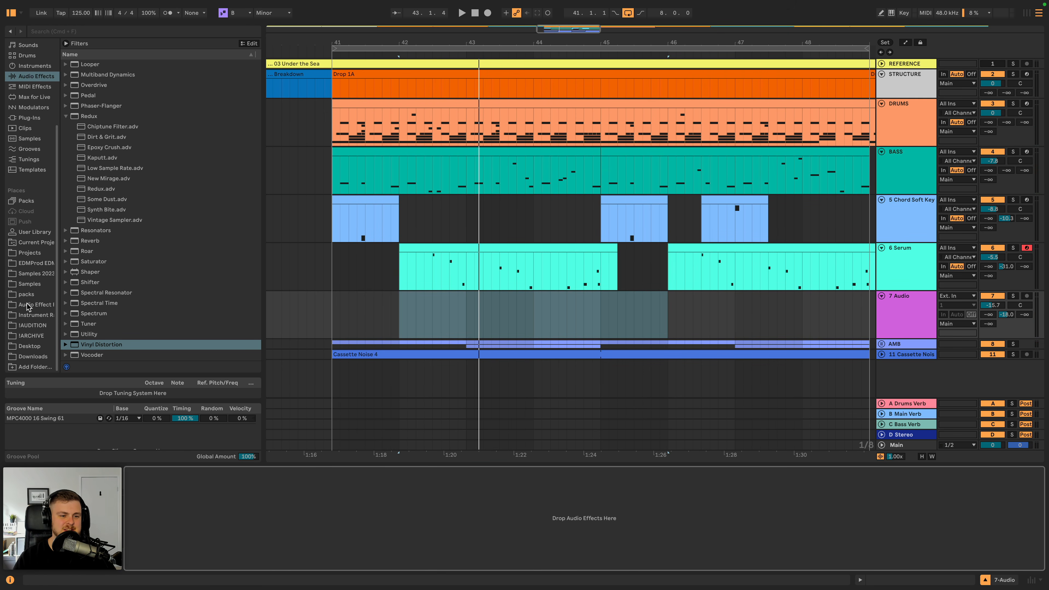
left_click(25, 294)
left_click(111, 234)
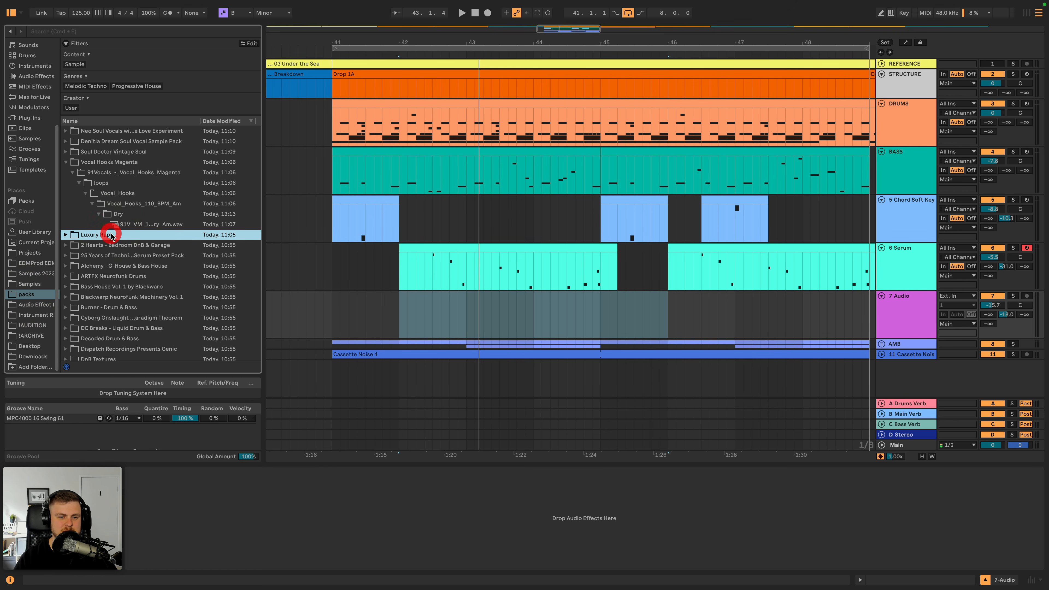
key("Right")
key("Down")
key("Right")
key("Down")
key("Right")
key("Down")
key("Right")
key("Down")
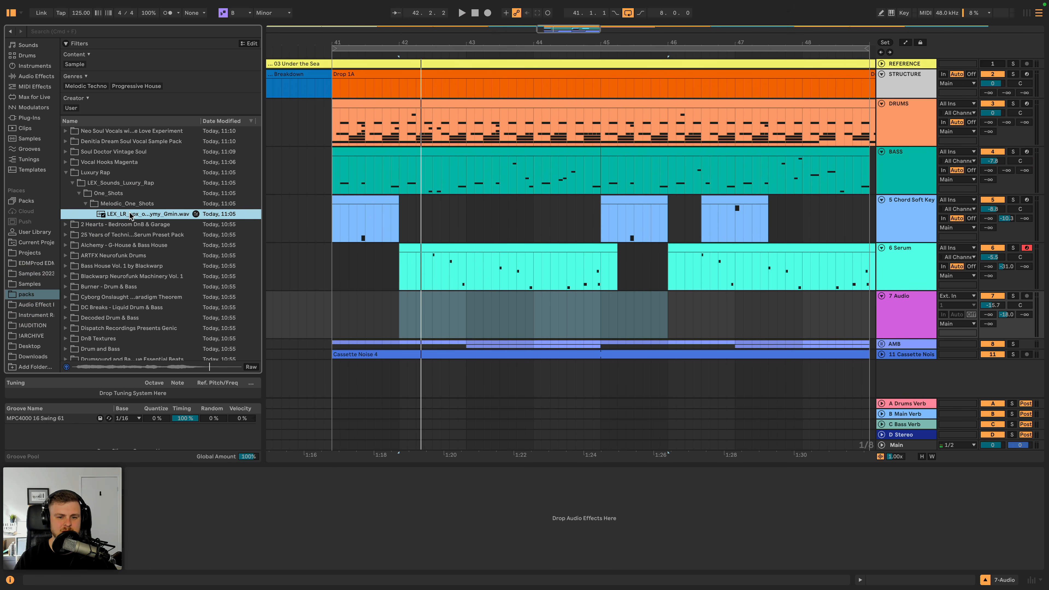
- Place LEX_LR_vox_one_shot_mymy_Gmin.wav on the empty audio track at bar 42 and play it with the drop
left_click_drag(130, 215, 398, 305)
key("space")
key("space")
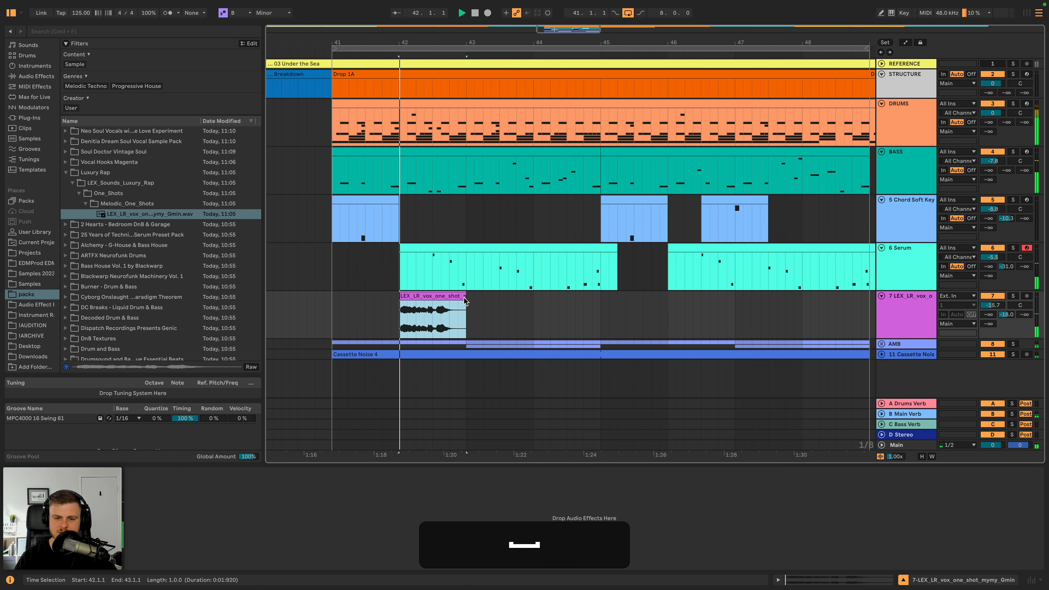
- Trim the one-shot clip to end at 42.2.3, play it back, and add a short fade-out at its end
left_click_drag(465, 296, 425, 297)
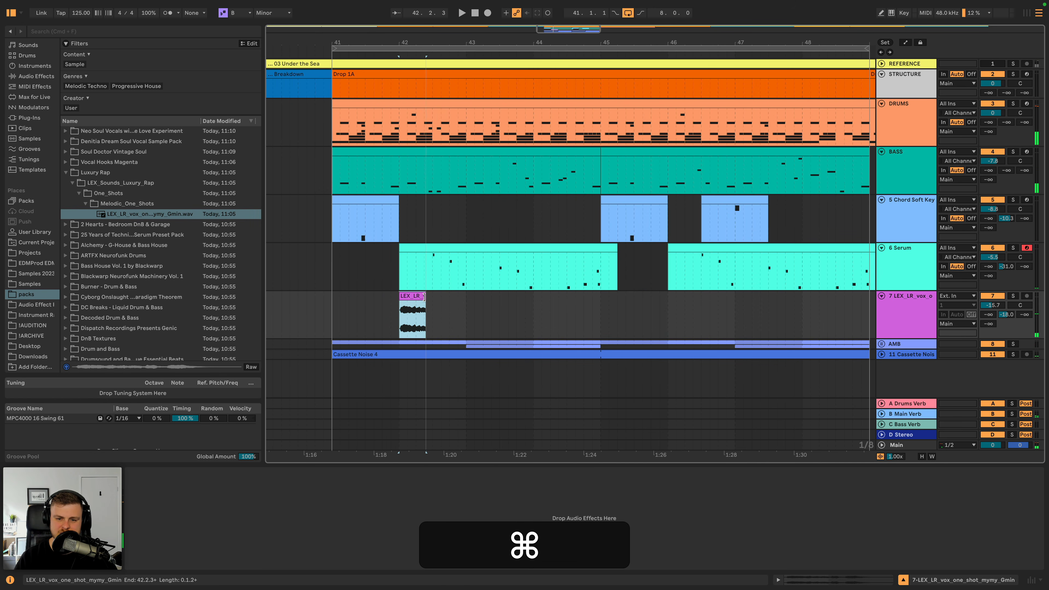
key("super+space")
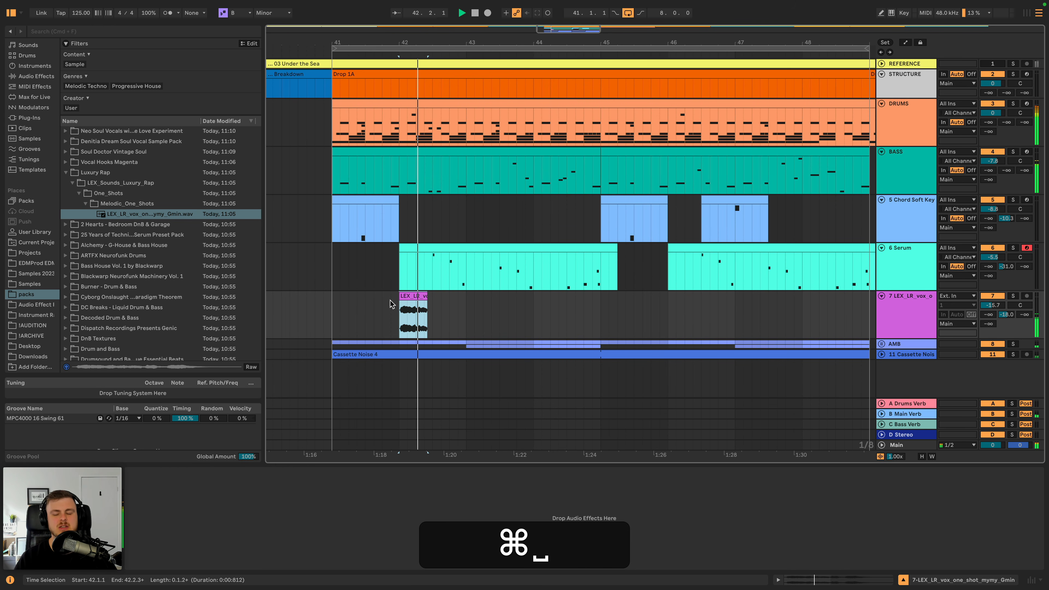
key("f")
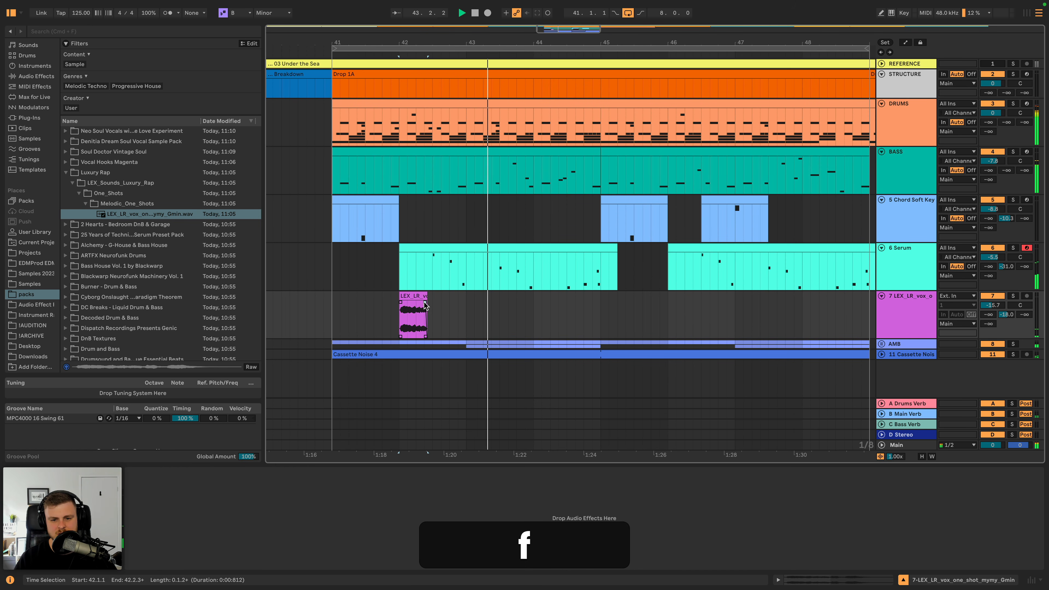
left_click(422, 305)
- Change the one-shot clip's warp mode to Complex, turn Warp off, and play it back
double_click(411, 298)
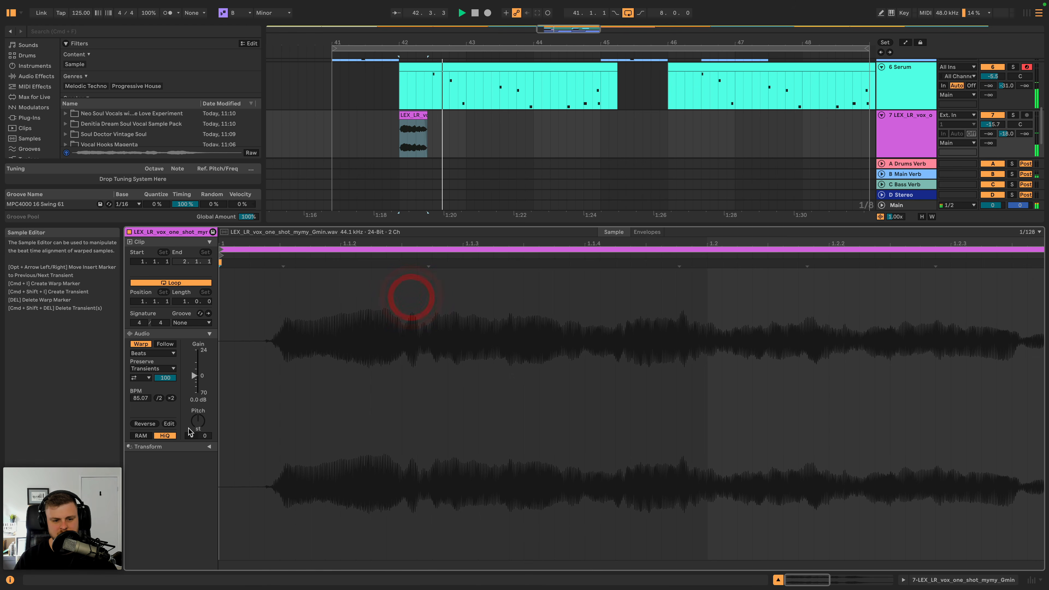
key("space")
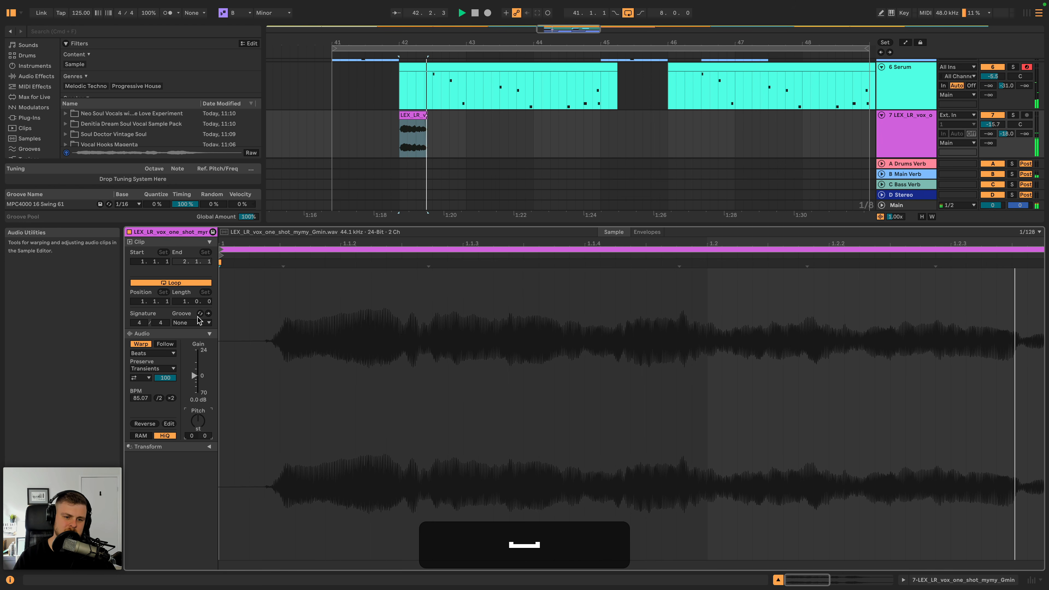
left_click(161, 354)
left_click(147, 396)
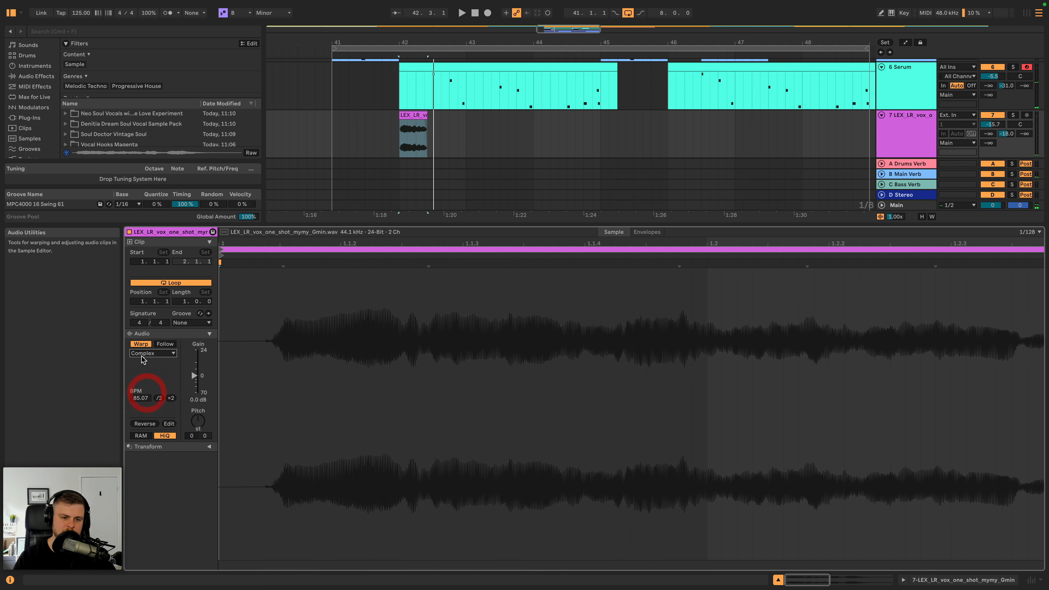
left_click(140, 343)
key("space")
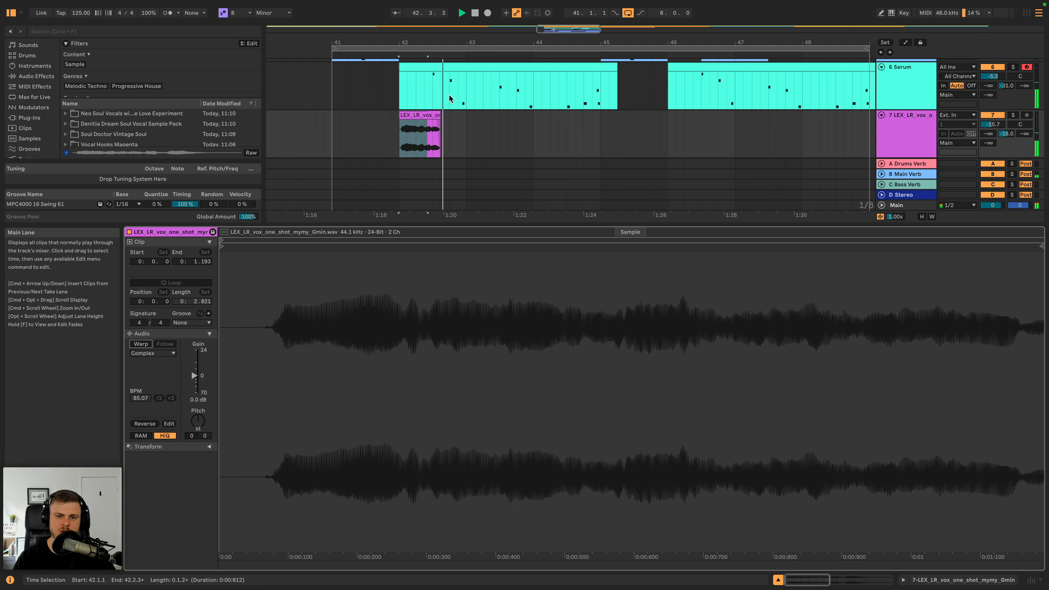
- Extend the unwarped vocal clip's end slightly to 1.228 seconds and replay it
left_click_drag(429, 42, 425, 78)
left_click(426, 116)
left_click_drag(449, 114, 456, 115)
key("space")
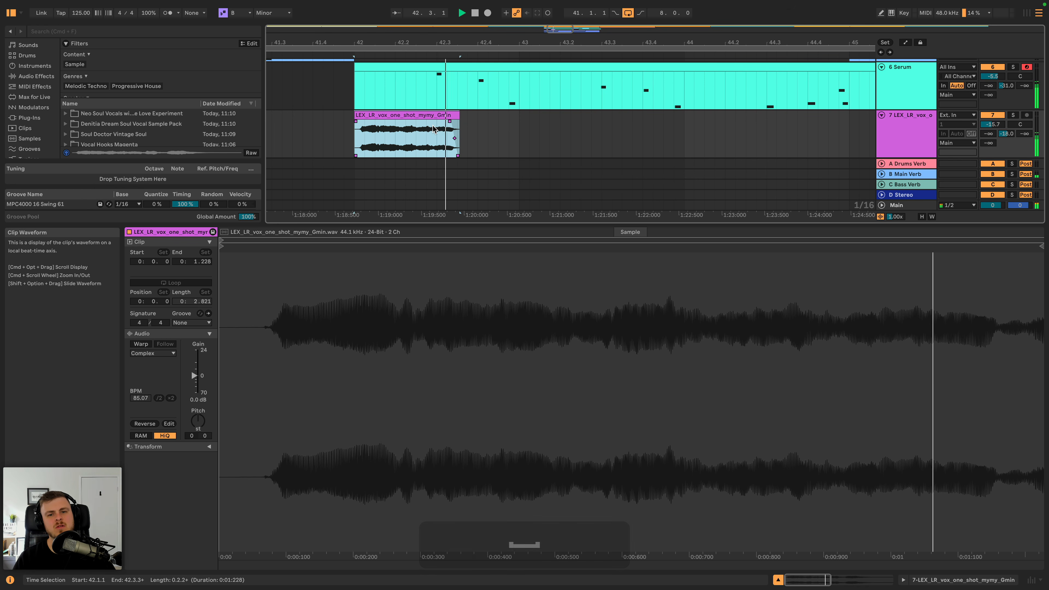
- Add a Utility to the vocal one-shot track, switch it to mono, and play the section
left_click_drag(470, 42, 462, 70)
left_click(905, 134)
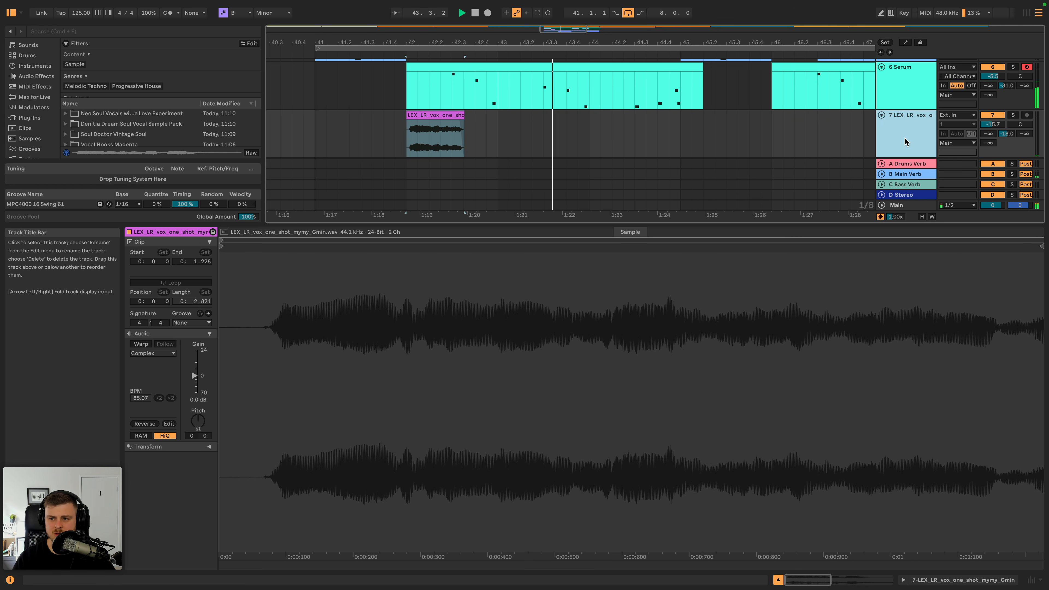
key("space")
left_click(37, 169)
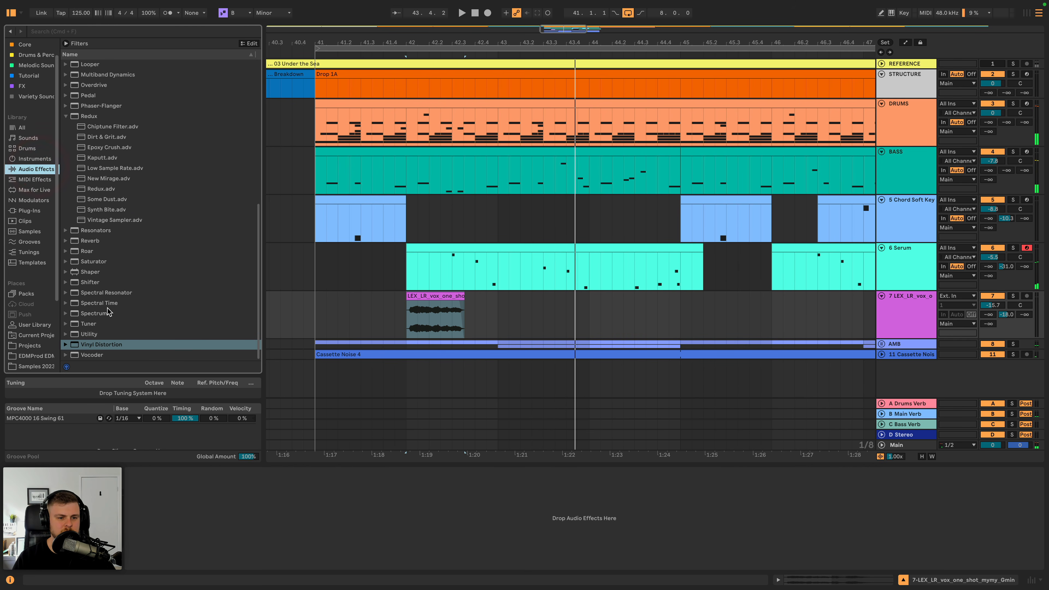
left_click_drag(99, 334, 159, 532)
left_click(154, 543)
key("space")
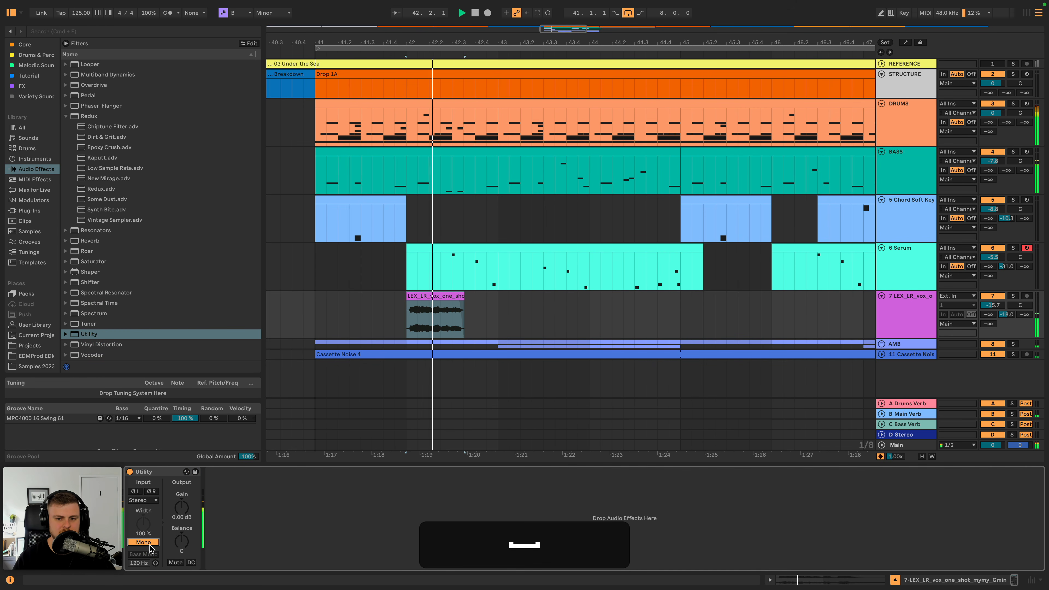
- Set the vocal one-shot track's volume to -16.8 dB and listen to it within Drop 1A
left_click(996, 305)
key("space")
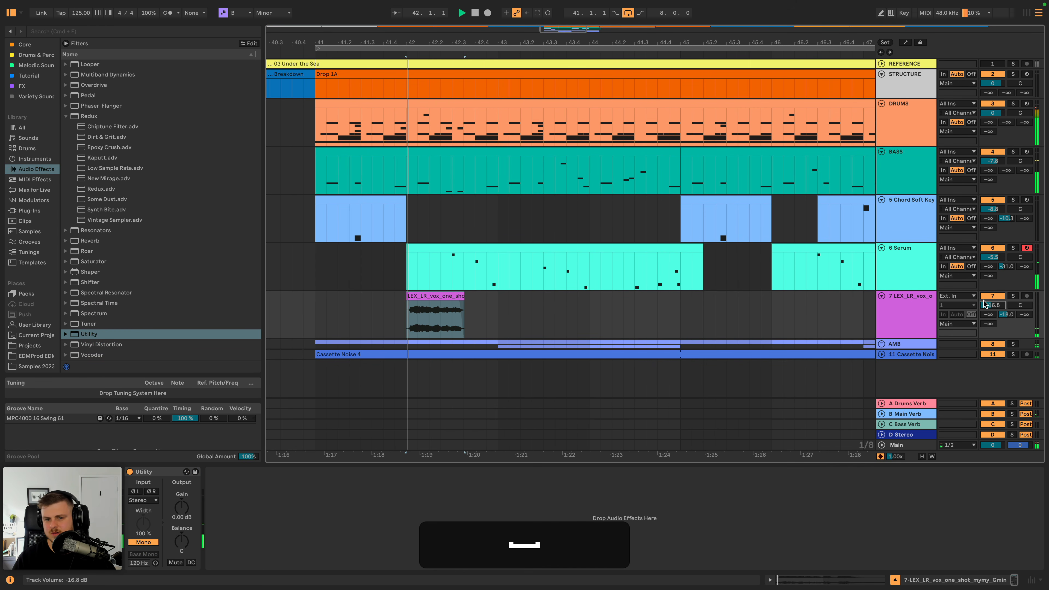
left_click(318, 311)
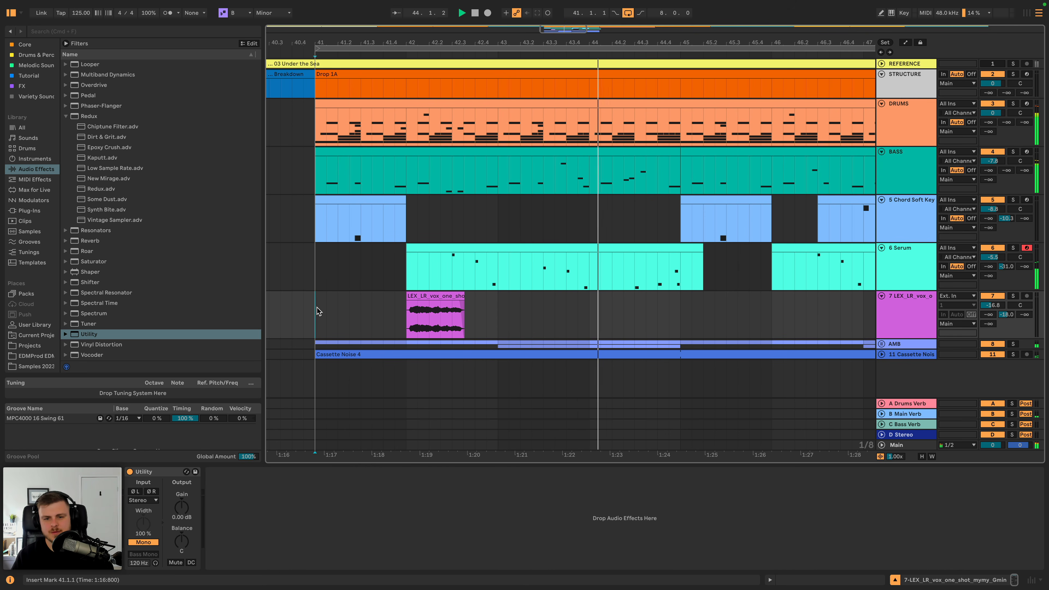
left_click(919, 219)
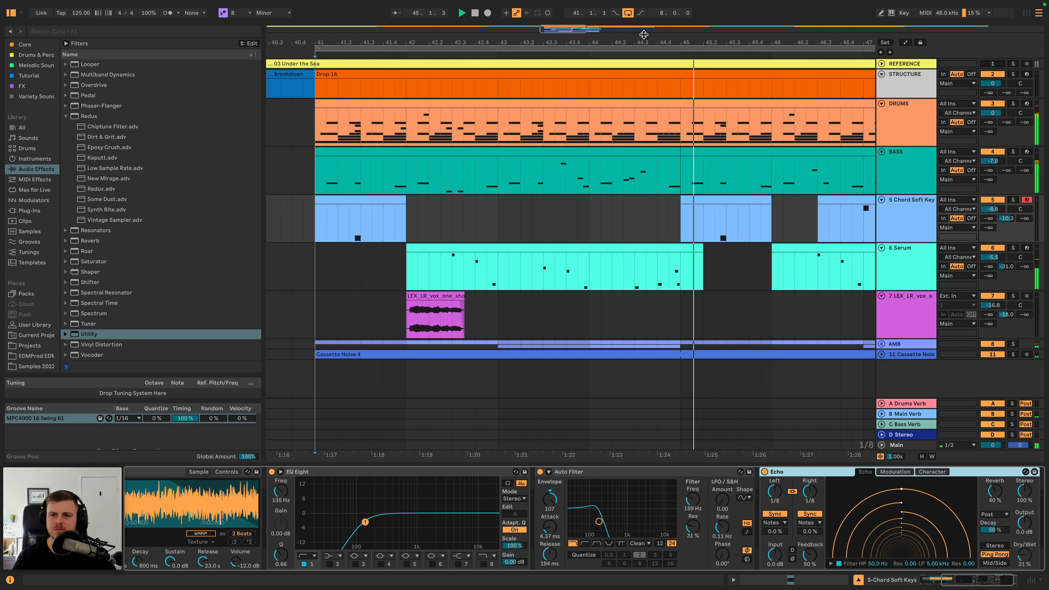
- Copy the vocal one-shot clip to 47.3.1, slide the copy's waveform to start at 1.593 seconds, and play it back
scroll(510, 189, "down", 3)
left_click(458, 306)
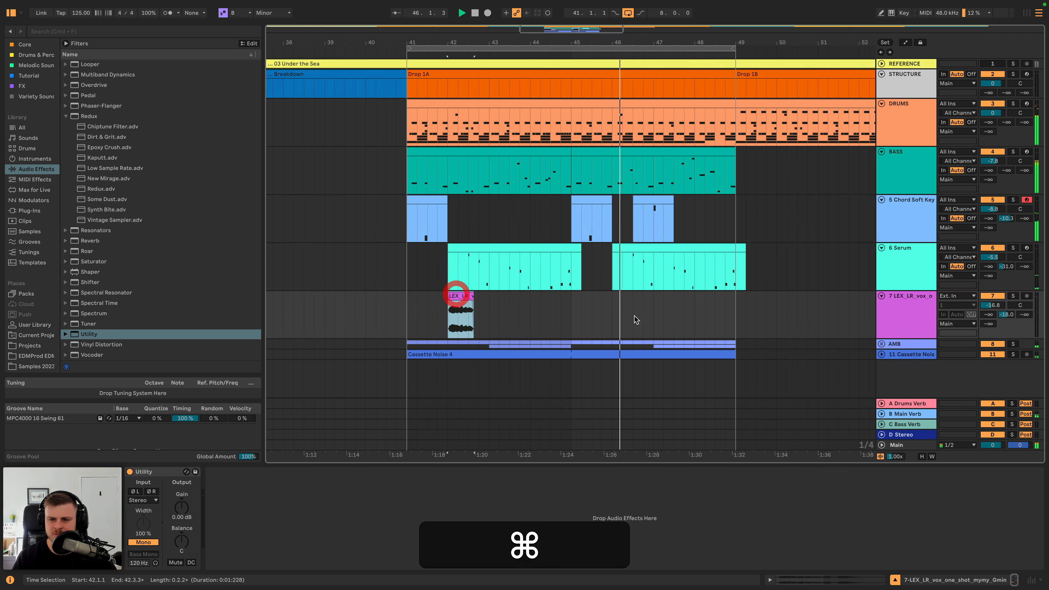
key("super+c")
left_click(681, 312)
key("super+v")
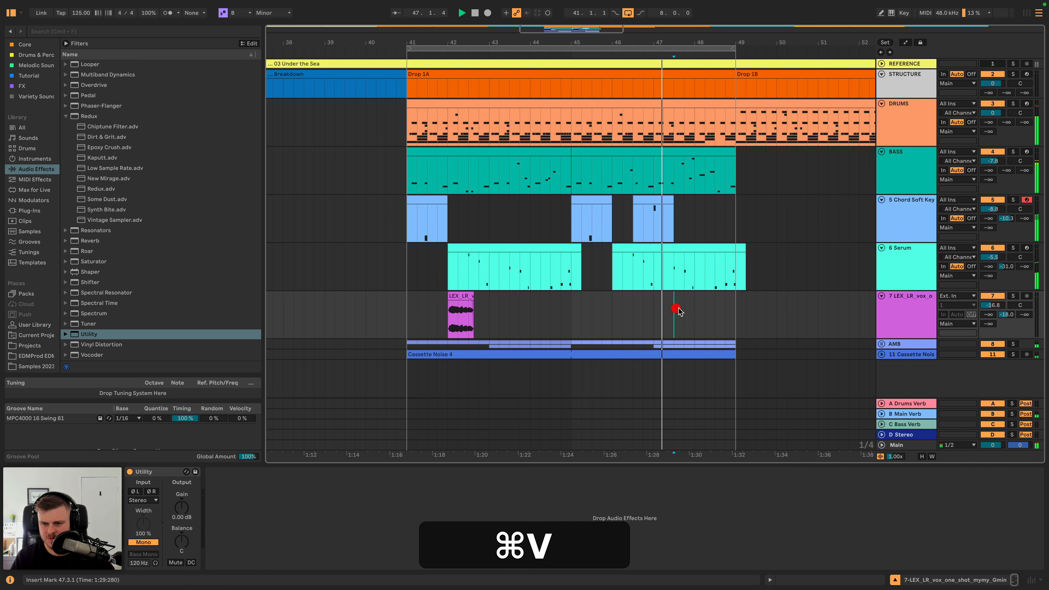
left_click_drag(688, 316, 656, 313)
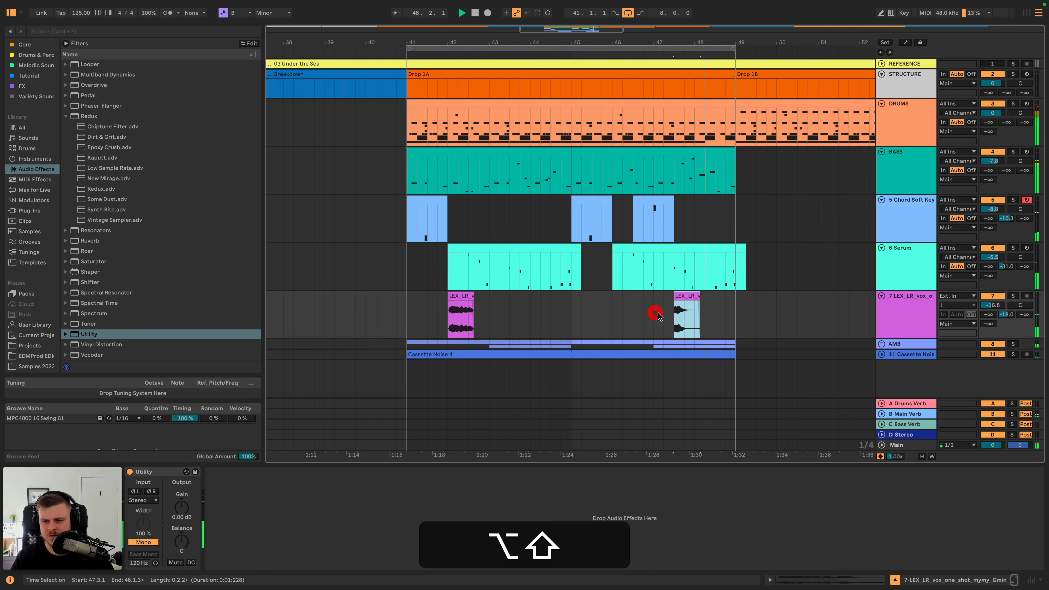
key("space")
key("space")
- Set the copied vocal clip's pitch to -3 semitones while auditioning it
double_click(692, 296)
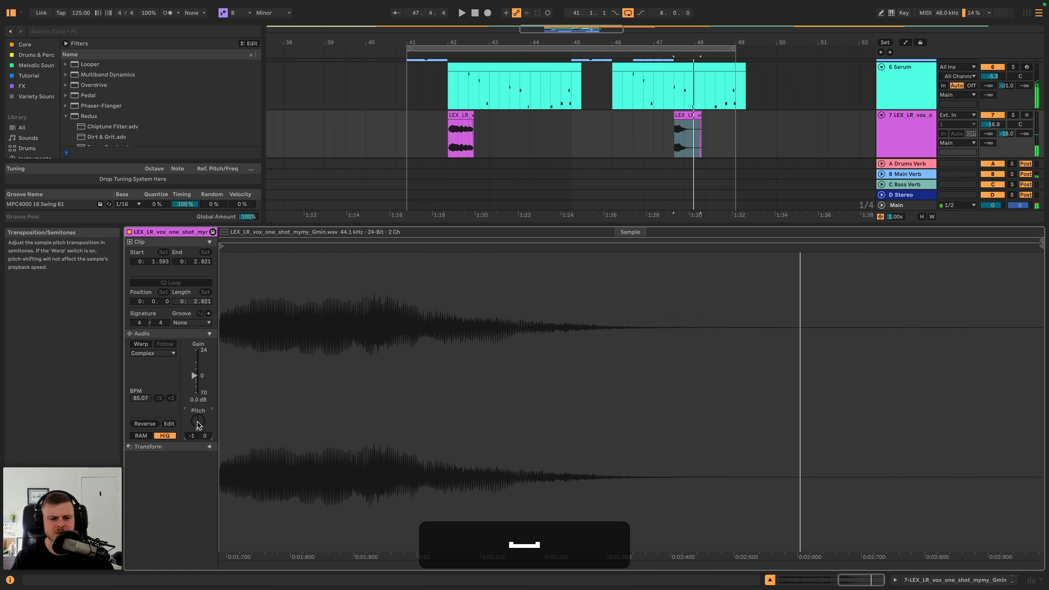
key("Down")
key("space")
key("Down")
key("space")
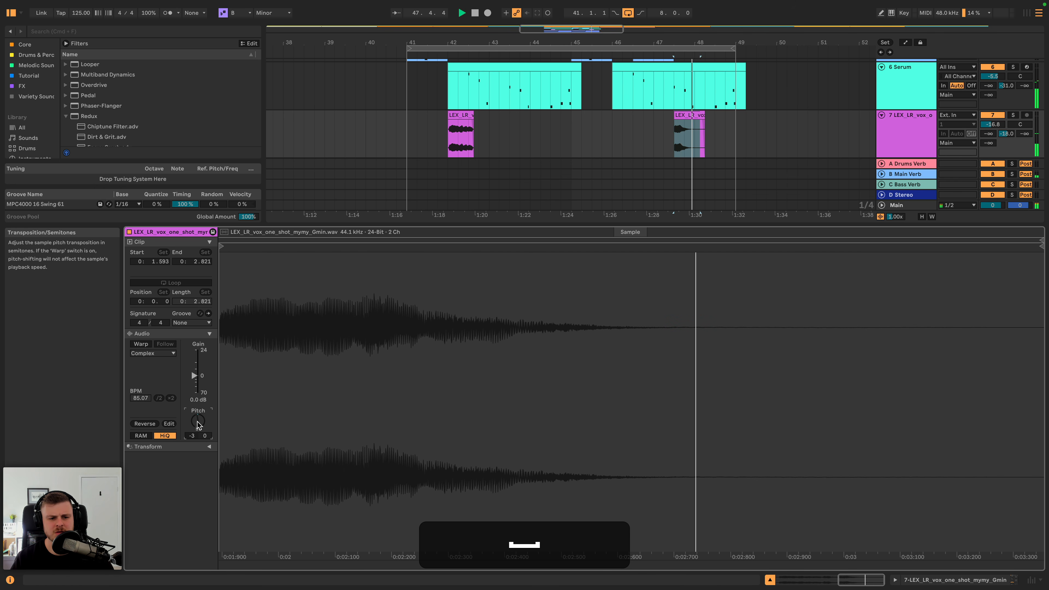
key("space")
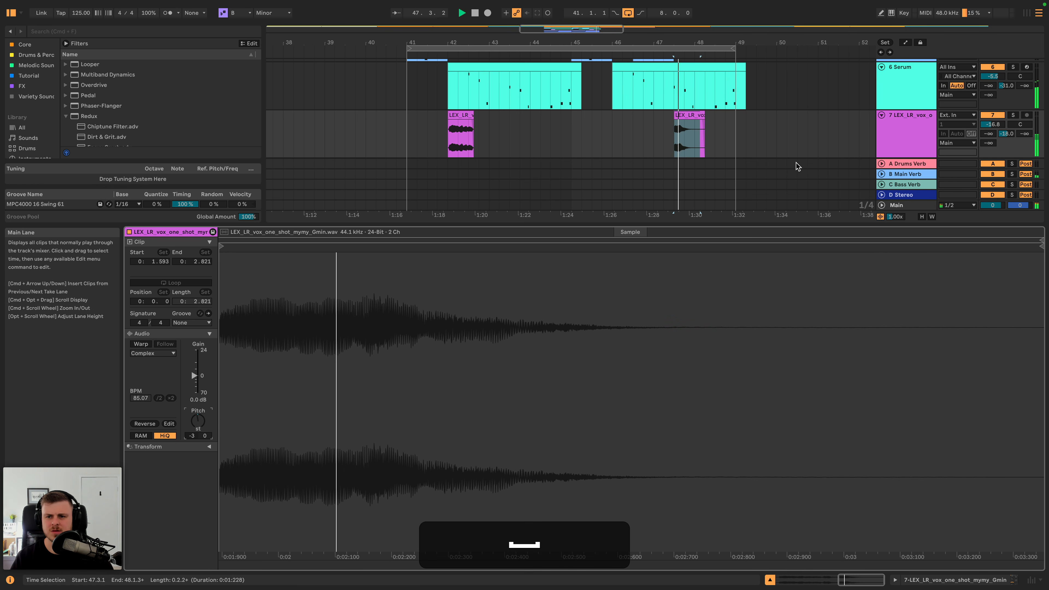
left_click(691, 120)
key("super+c")
left_click(707, 123)
left_click(714, 123)
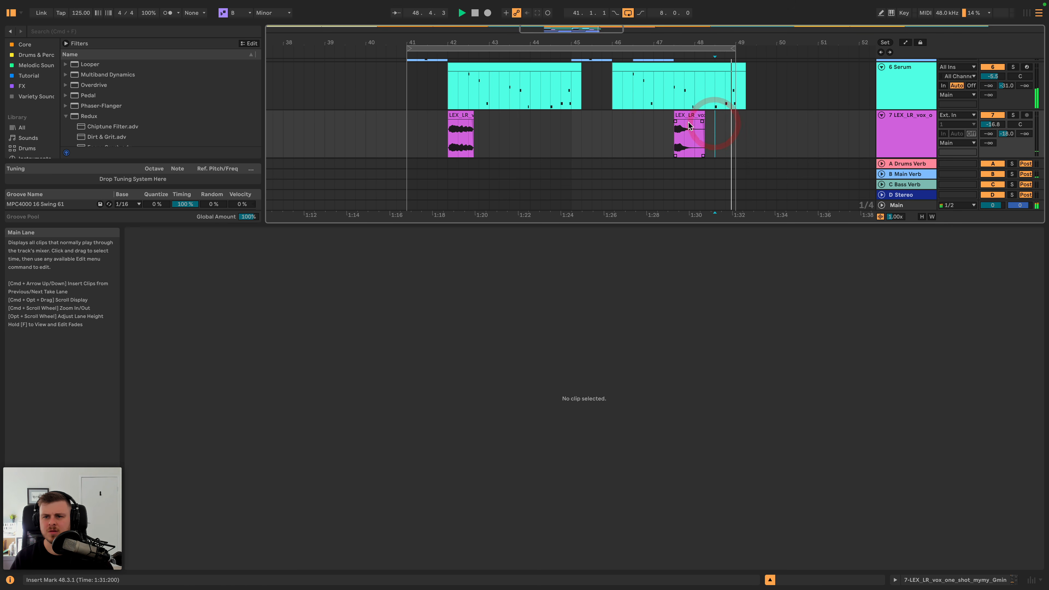
key("space")
key("space")
key("space")
- Move the copied vocal one-shot clip from 47.3.1 to 48.1.1 while listening to the end of Drop 1A
left_click(648, 115)
left_click(684, 112)
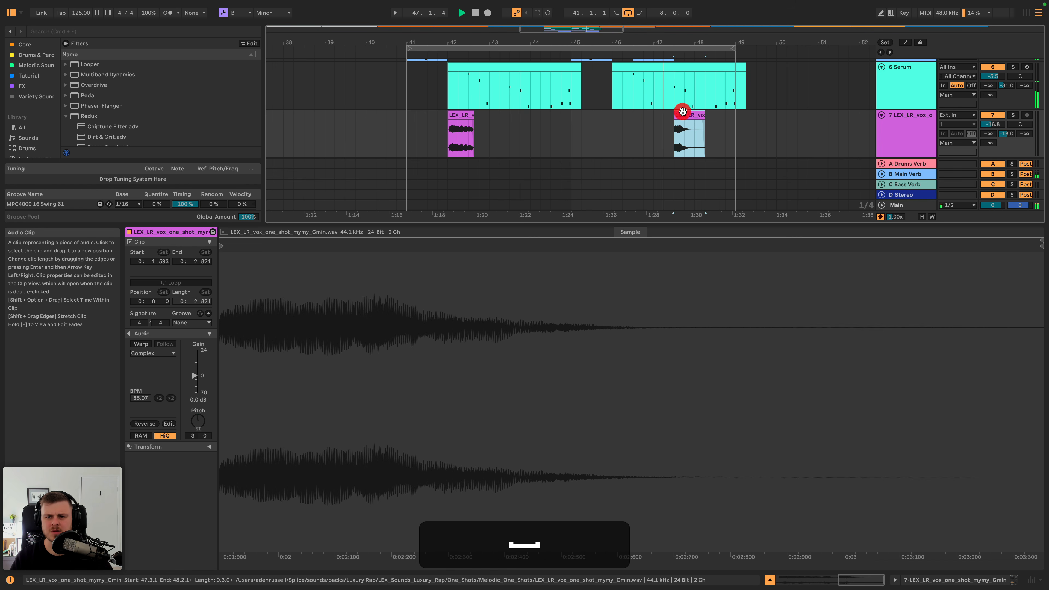
key("super+c")
scroll(685, 115, "up", 3)
key("space")
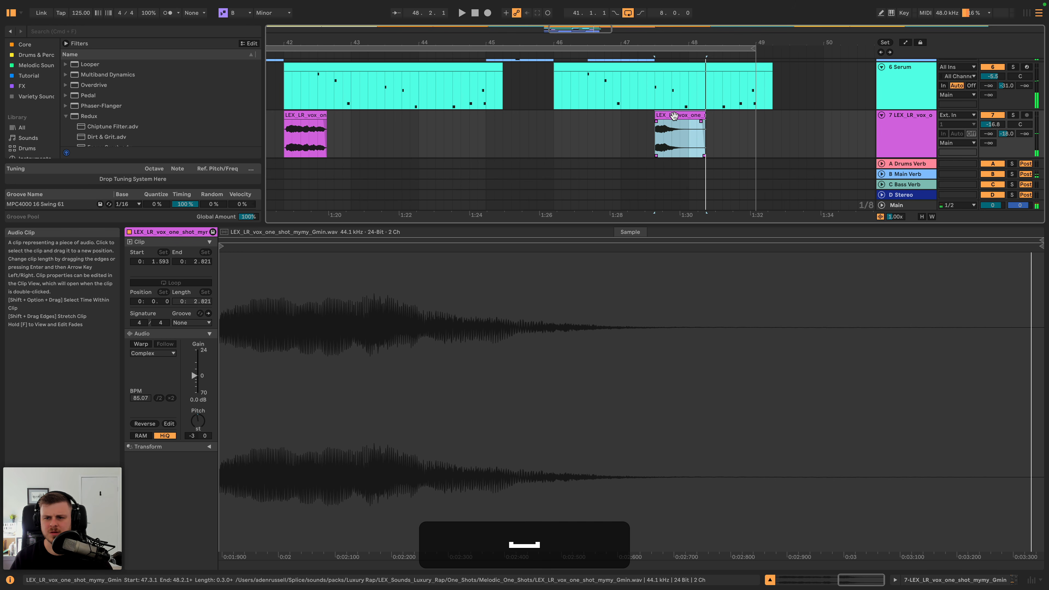
left_click_drag(687, 116, 706, 118)
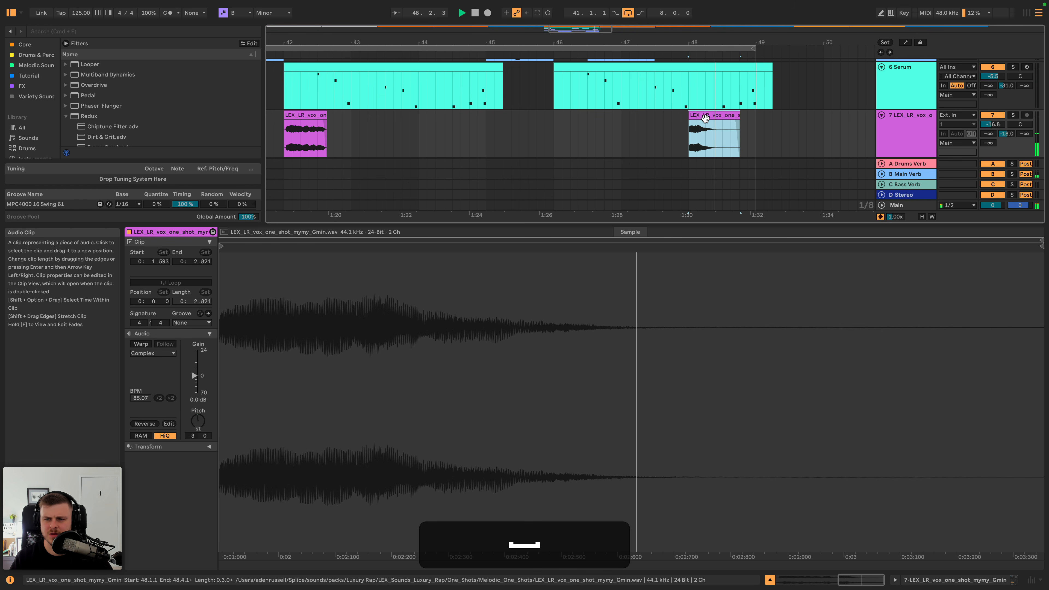
- Raise the vocal one-shot track's volume to -12.6 dB while playing its first clip at bar 42
double_click(903, 124)
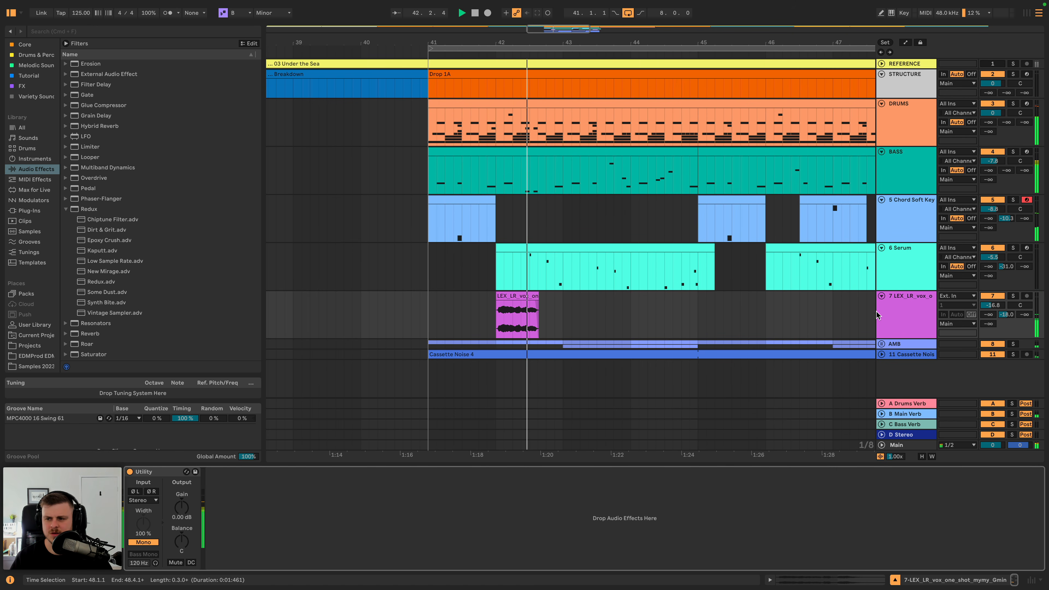
left_click_drag(993, 306, 993, 298)
key("space")
left_click(511, 303)
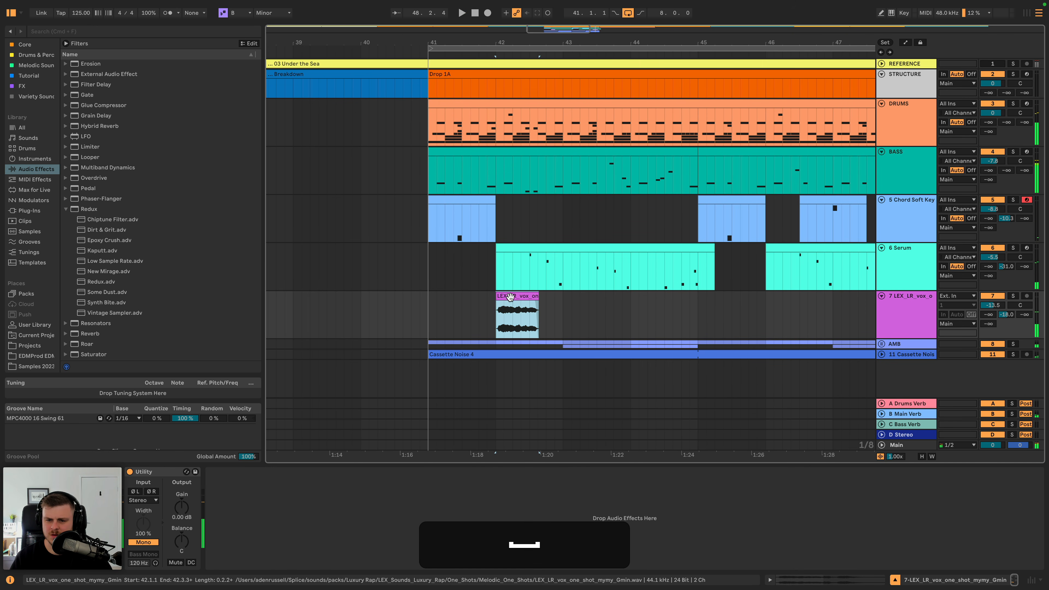
key("space")
left_click_drag(993, 305, 993, 303)
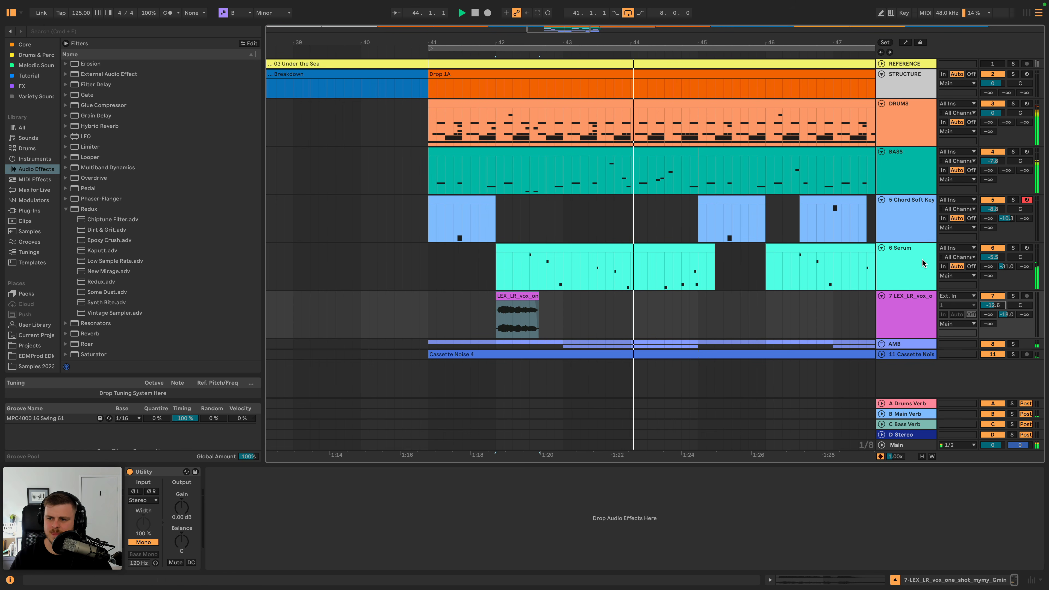
- Lower the Serum track's Main Verb send to -35.0 dB, set its Echo dry/wet to 12%, and listen through Drop 1A
left_click(932, 265)
left_click_drag(1006, 268, 1006, 271)
left_click_drag(476, 555, 476, 556)
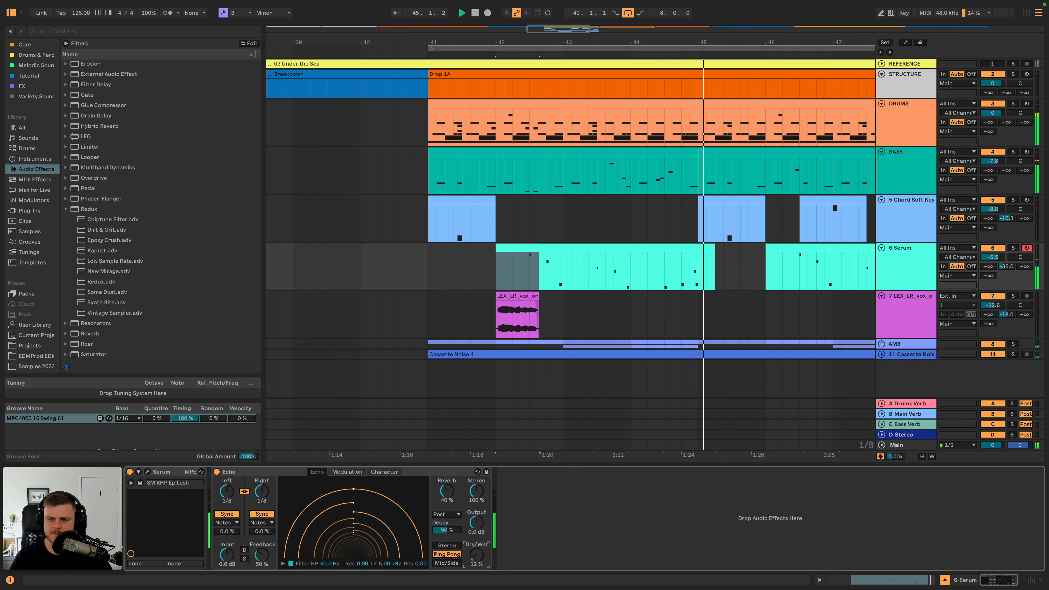
left_click_drag(736, 38, 539, 23)
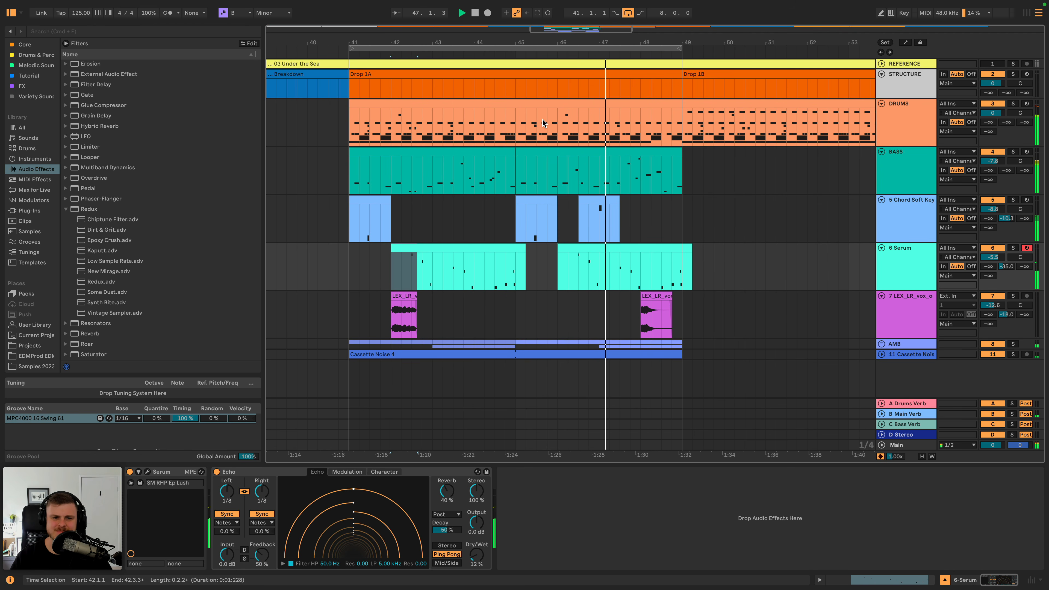
scroll(539, 125, "left", 5)
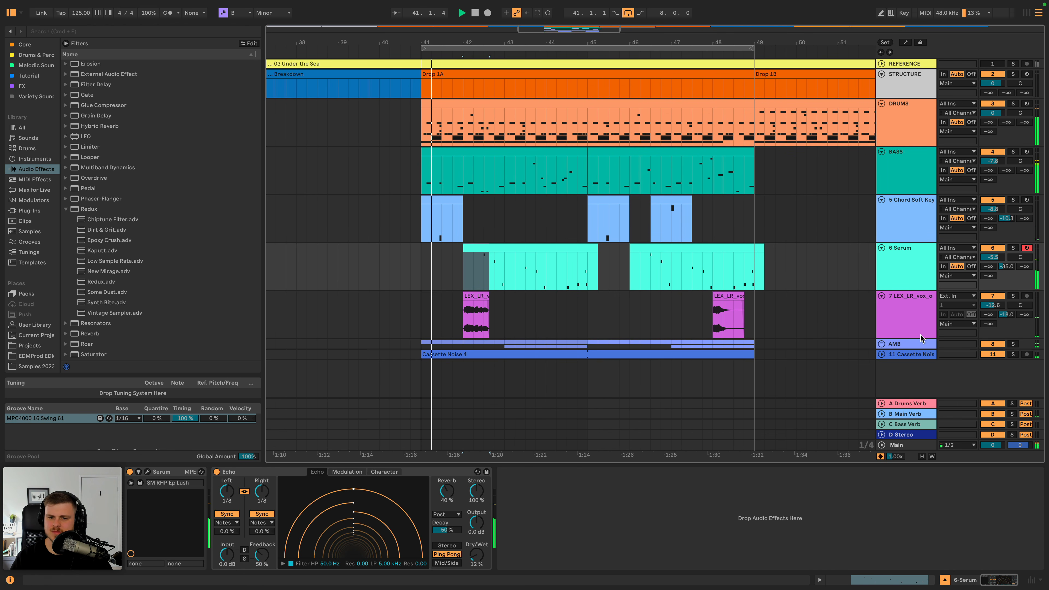
- Add an EQ Eight to the vocal one-shot track with a high-pass at about 316 Hz and a band 8 low-pass rolling off the highs
left_click(894, 322)
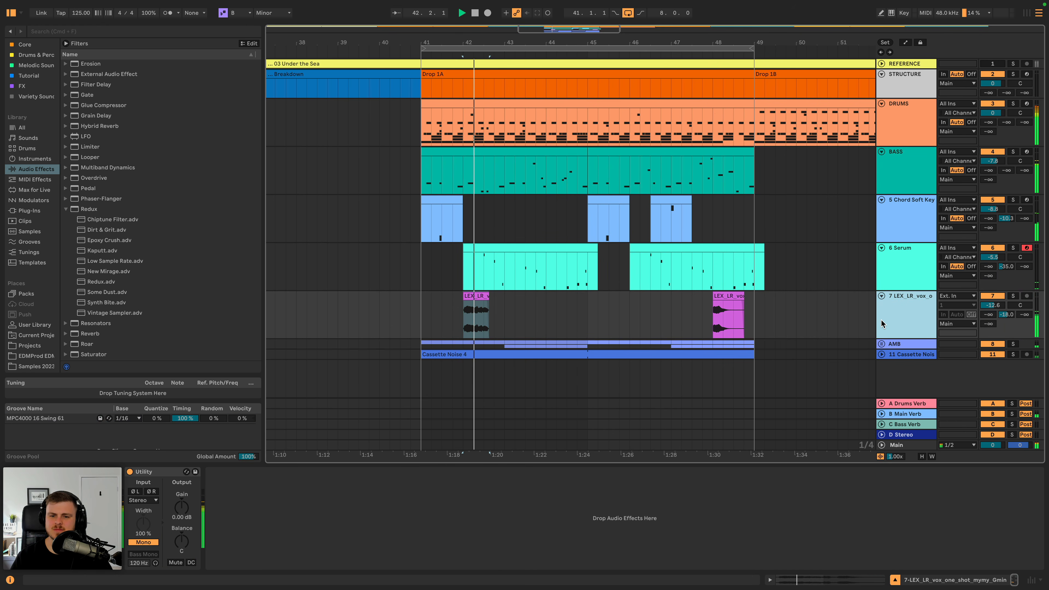
key("space")
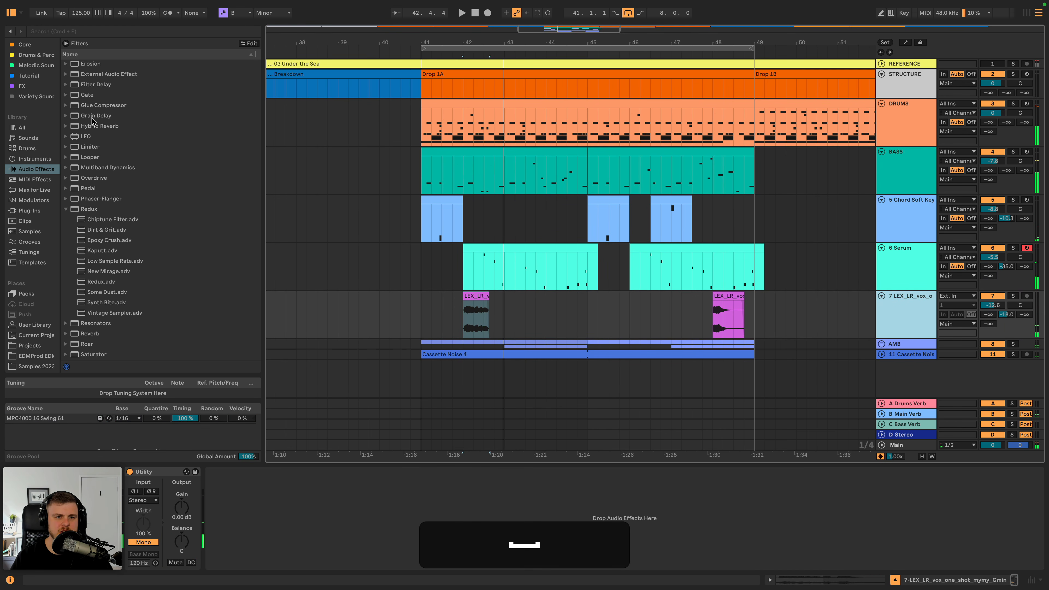
scroll(92, 121, "up", 3)
left_click_drag(92, 103, 340, 529)
left_click(422, 565)
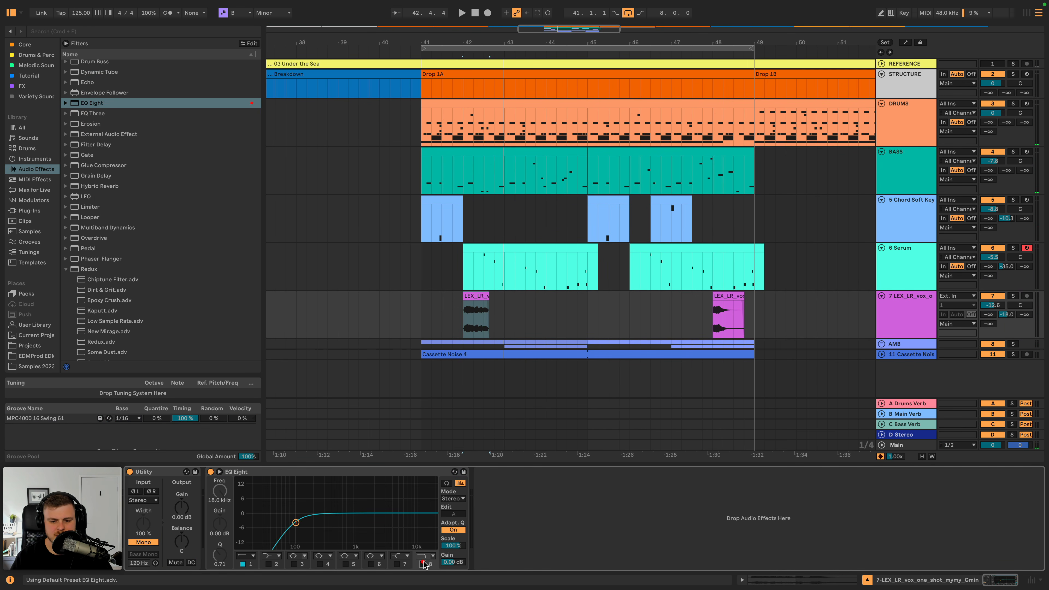
left_click_drag(428, 522, 401, 520)
key("space")
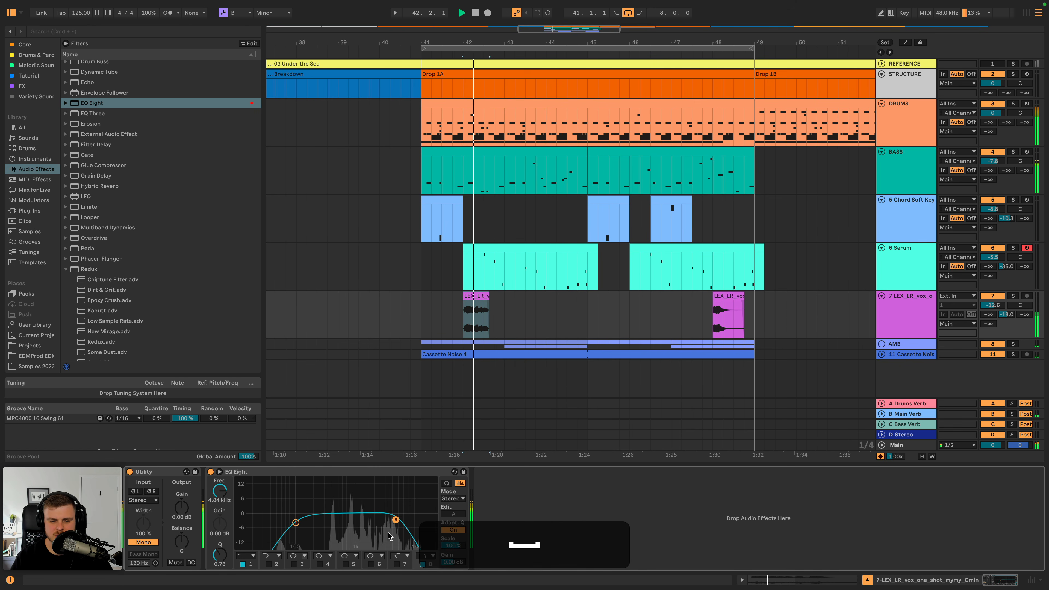
left_click_drag(295, 522, 326, 520)
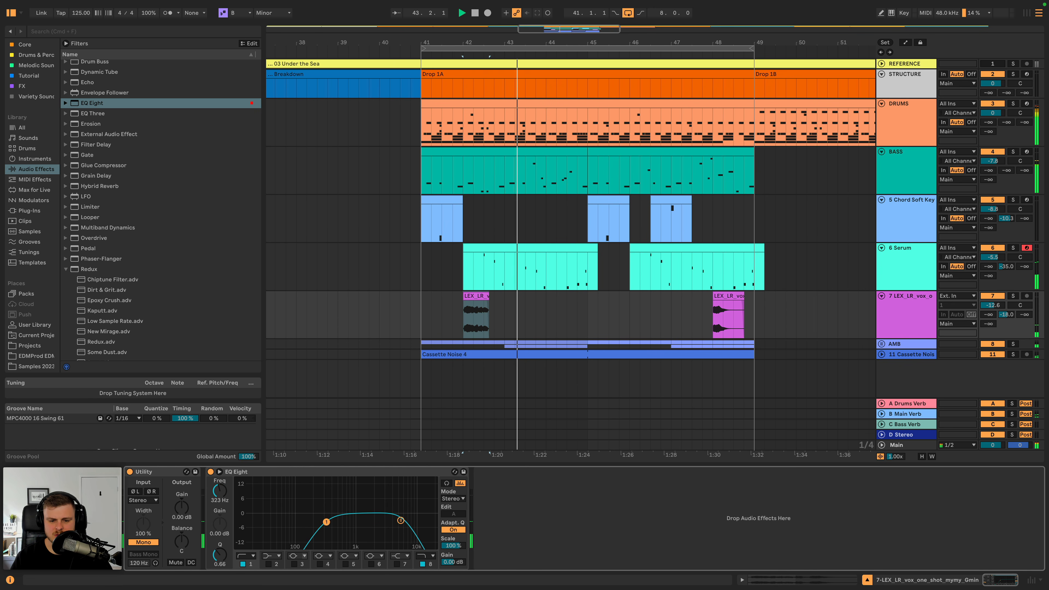
key("space")
- Add a Delay after the vocal track's EQ Eight and set its filter to 1.47 kHz with a width of 2.29
scroll(86, 81, "up", 2)
scroll(86, 84, "up", 2)
double_click(92, 127)
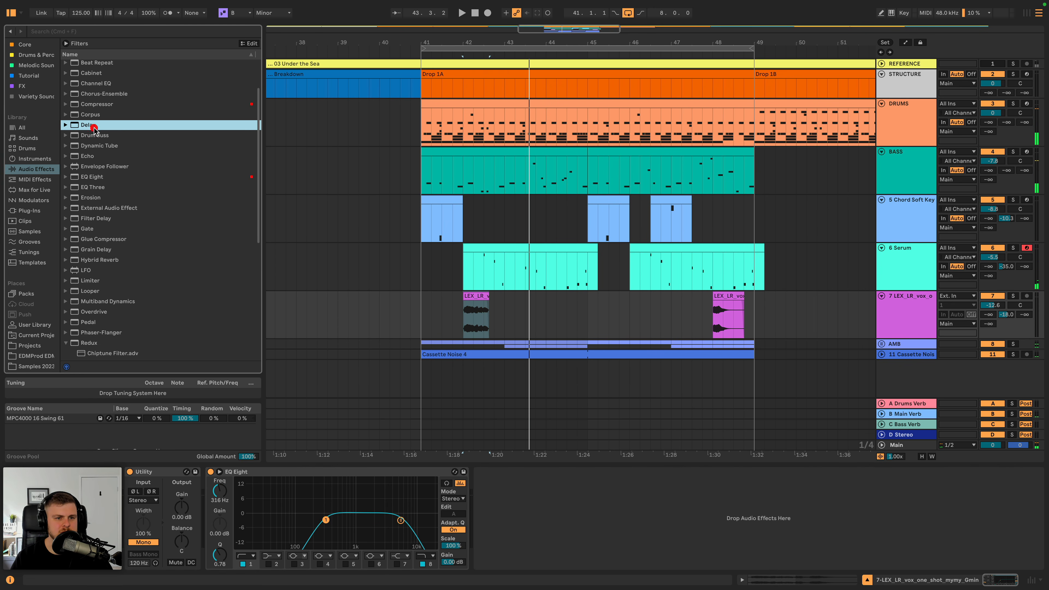
left_click(483, 524)
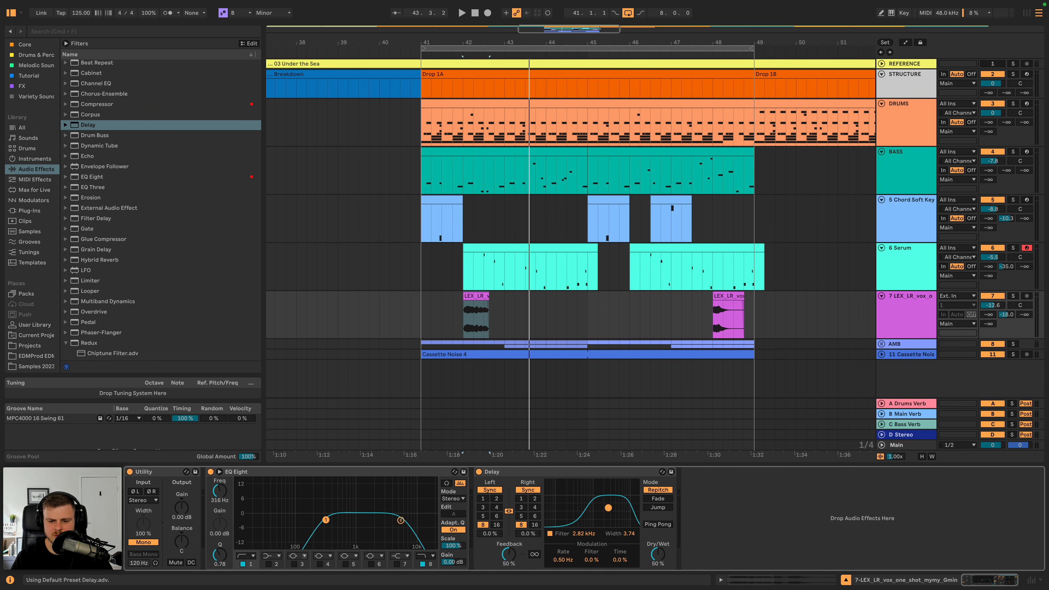
key("space")
left_click_drag(608, 507, 598, 515)
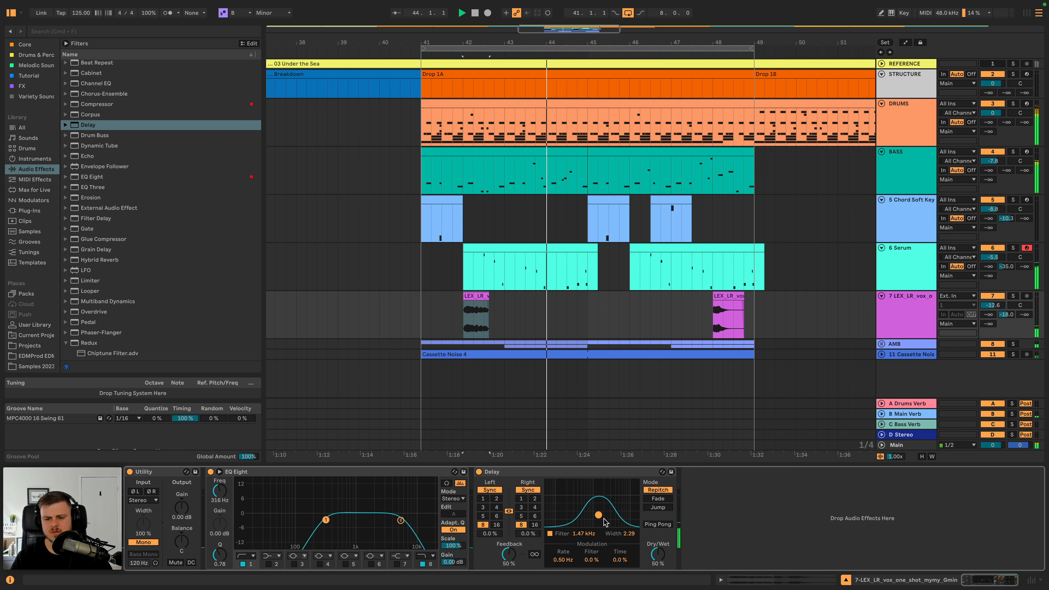
- Set the vocal Delay's dry/wet to 25%, auditioning Ping Pong mode and switching it back off
left_click(658, 524)
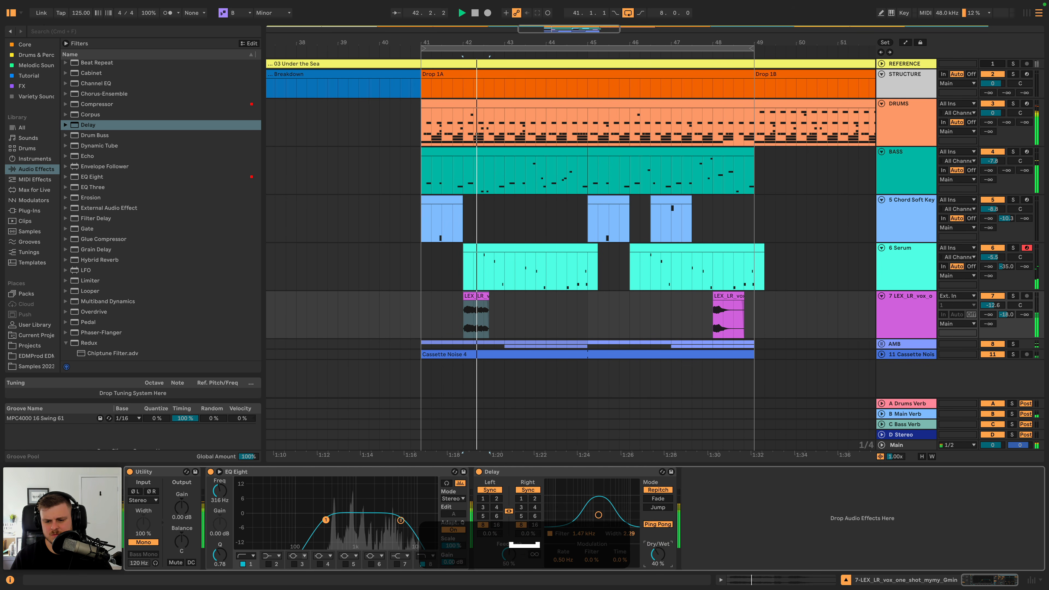
left_click_drag(658, 554, 658, 566)
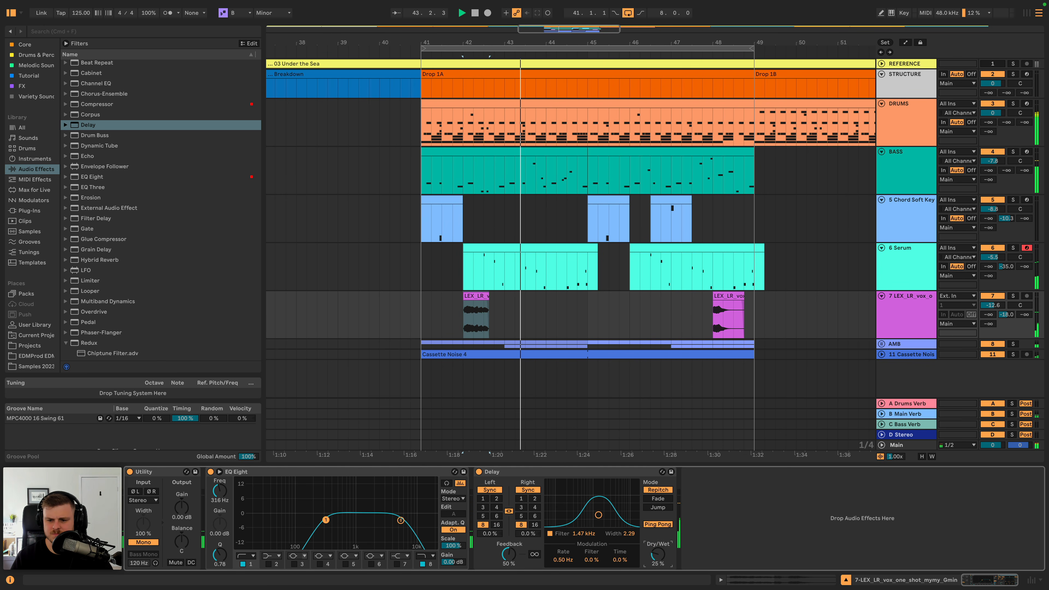
left_click(657, 525)
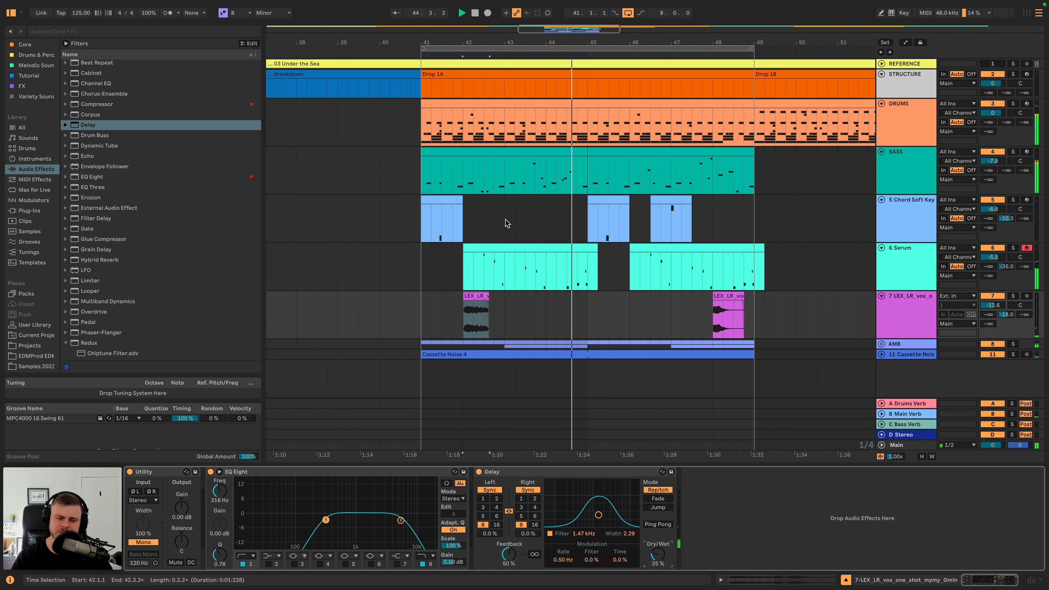
- Automate the Chord Soft Keys' Auto Filter frequency from 159 Hz at bar 45 to a peak of about 2 kHz near bar 47, falling by bar 49
left_click(441, 199)
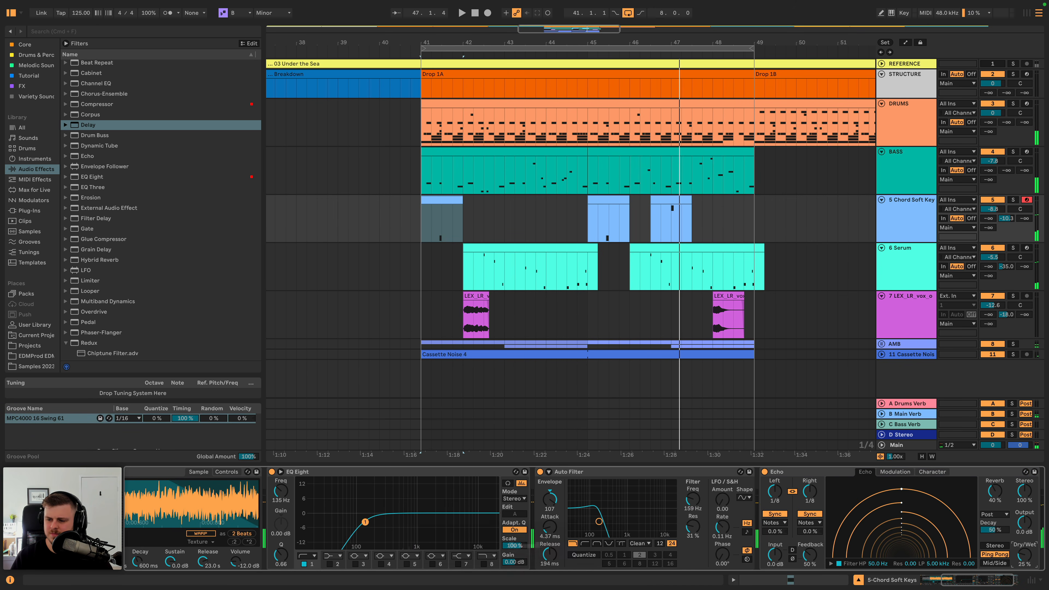
key("a")
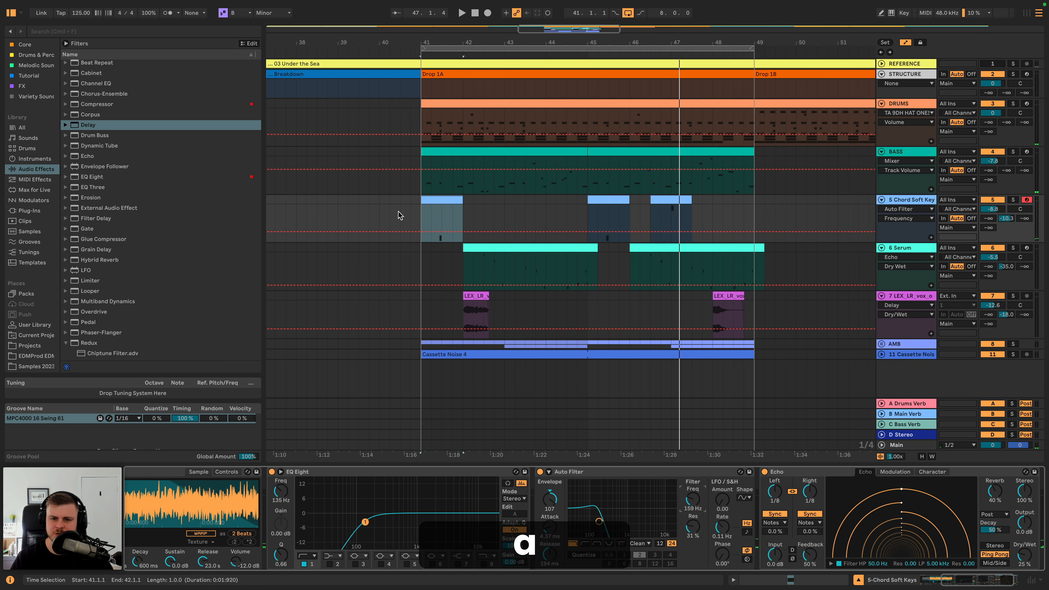
left_click(420, 232)
left_click(591, 233)
key("space")
left_click_drag(605, 232, 666, 218)
left_click_drag(756, 221, 757, 228)
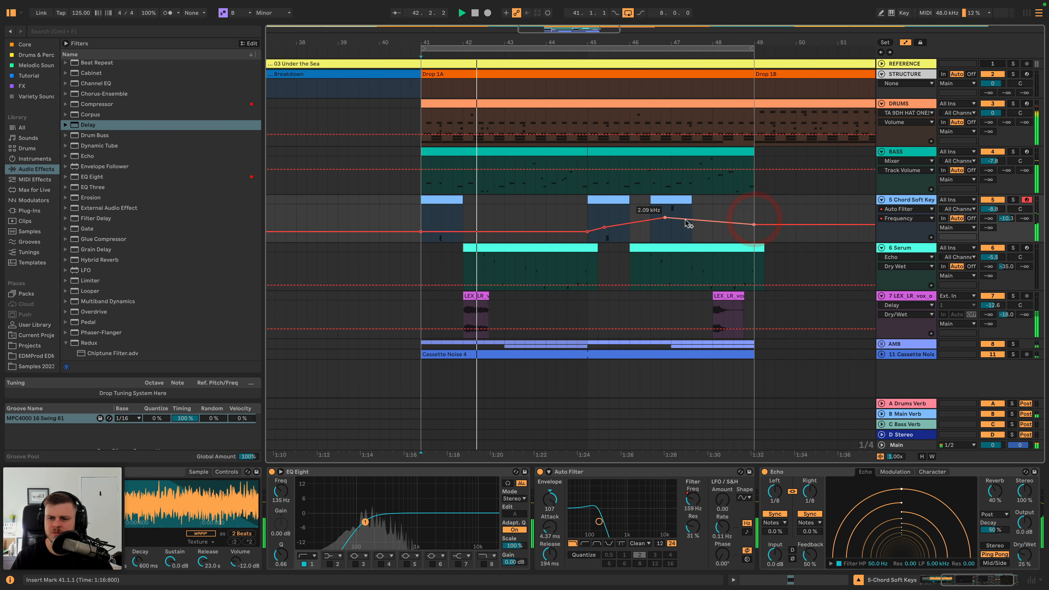
left_click_drag(672, 221, 672, 219)
key("space")
key("space")
left_click(672, 208)
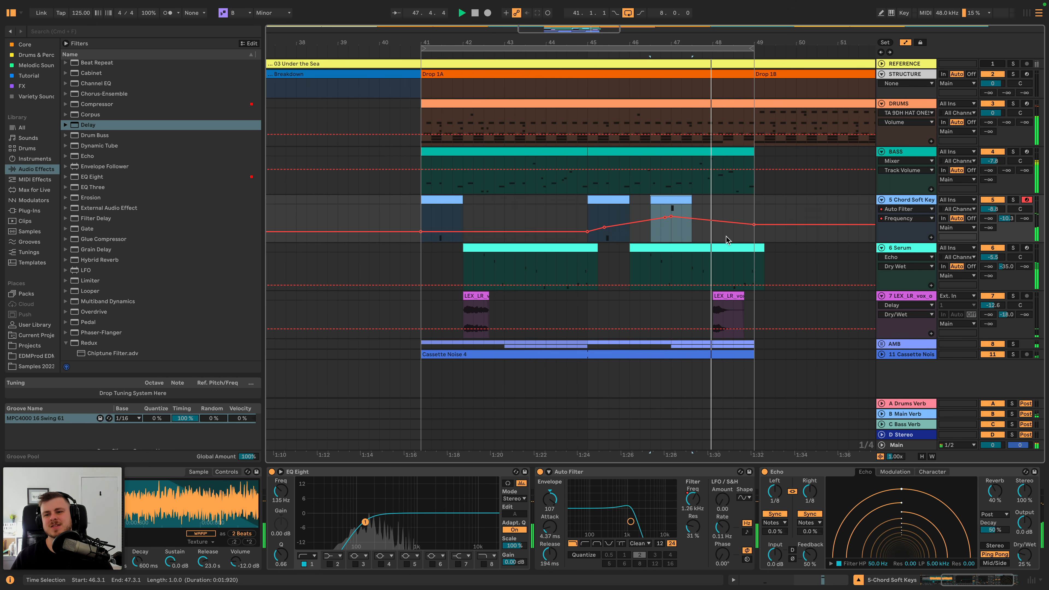
- Lower the Chord Soft Keys track's Main Verb send to -13.7 dB and briefly inspect the AMB group's tracks
left_click_drag(1008, 221, 1008, 227)
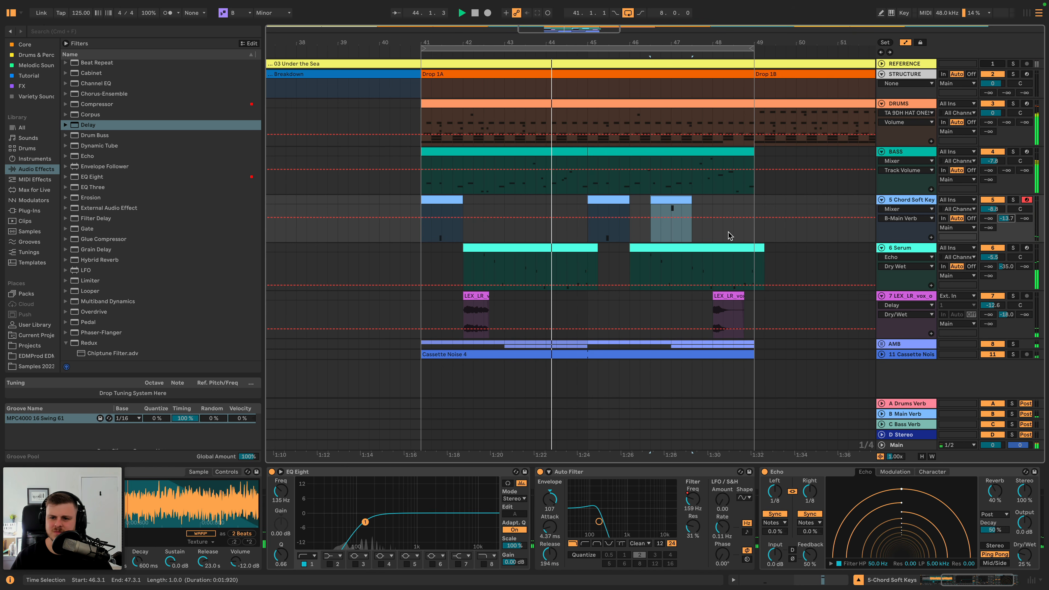
left_click(882, 343)
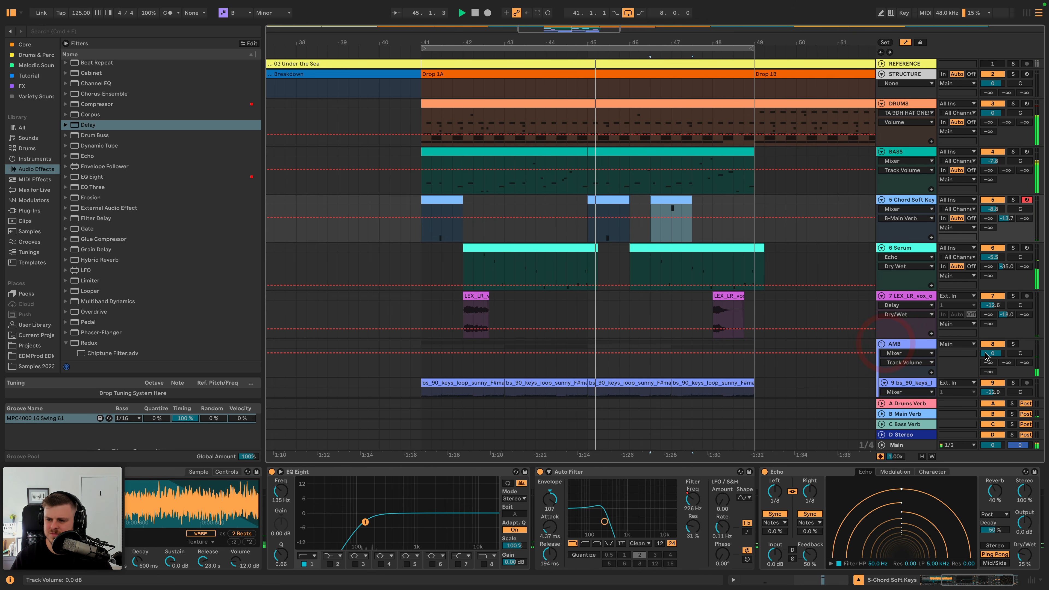
left_click(881, 344)
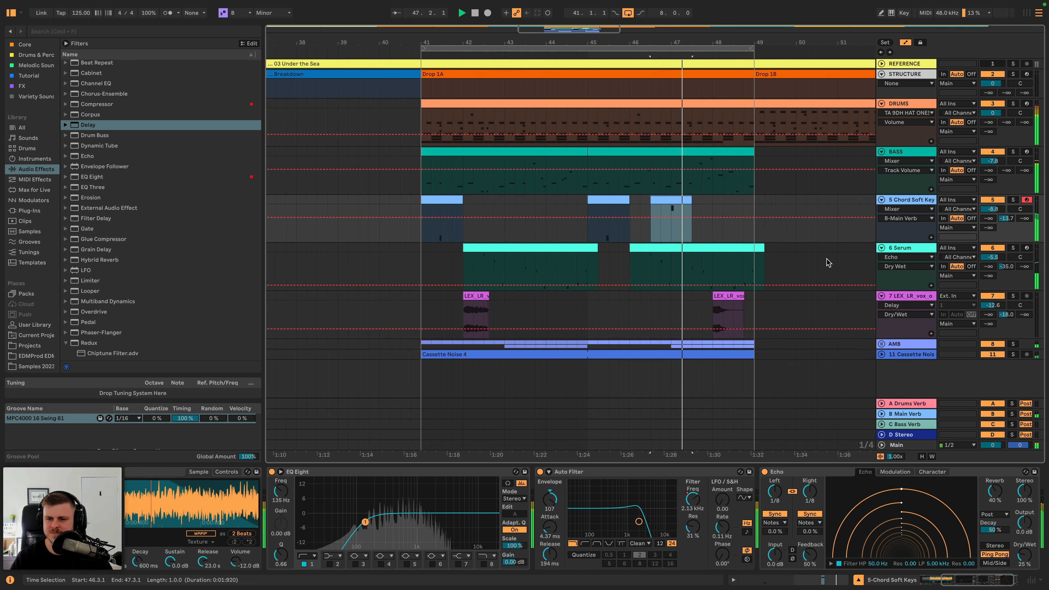
- Hide the automation lanes and lower the vocal one-shot track's volume to -13.4 dB during playback
key("a")
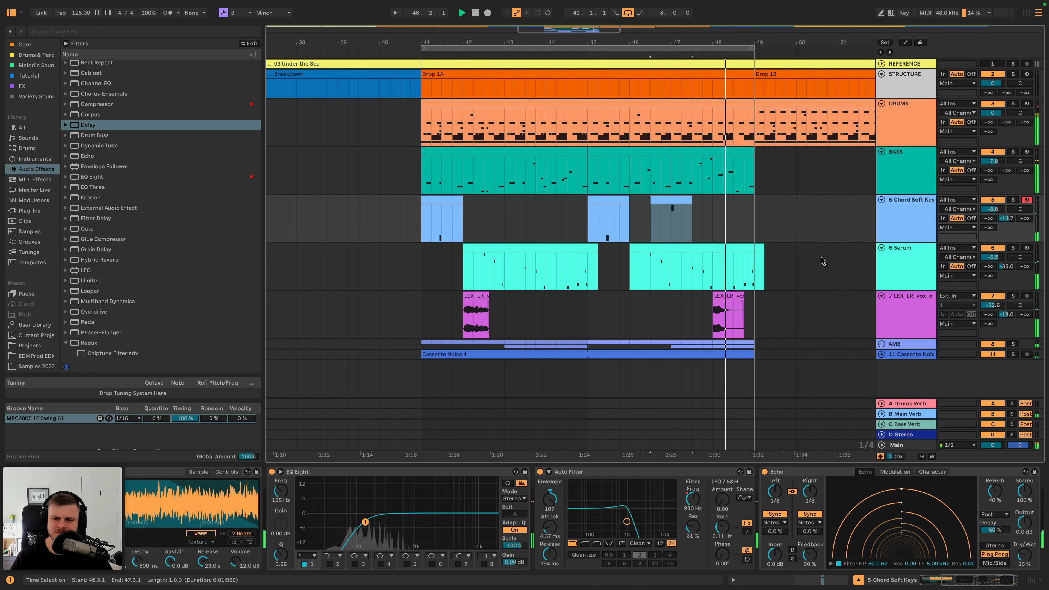
left_click_drag(992, 305, 992, 308)
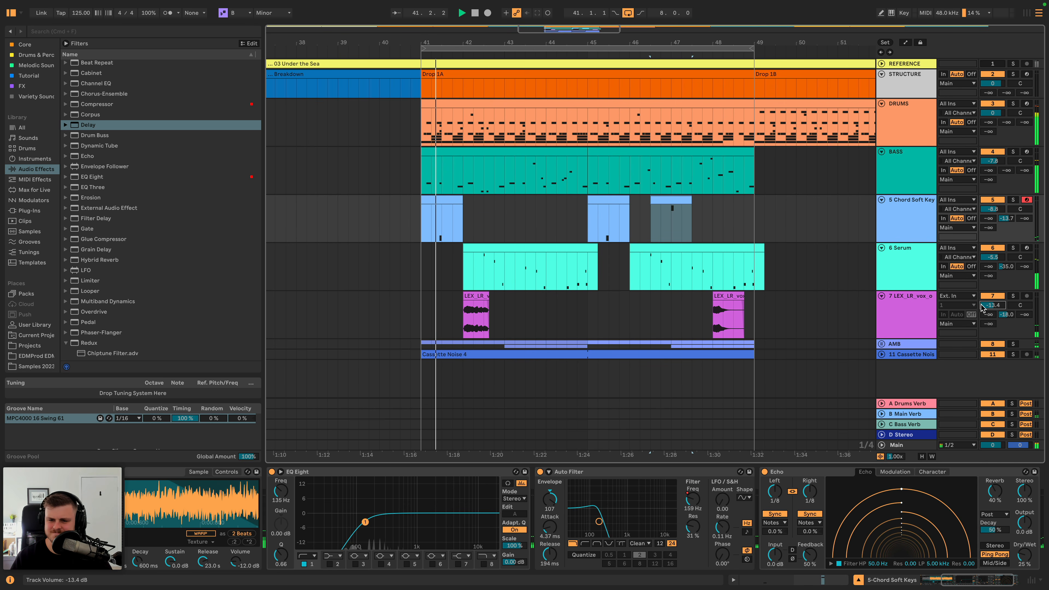
key("space")
- Duplicate the Drop 1A clips from BASS through Cassette Noise, bars 41 to 49, into Drop 1B
left_click(755, 357)
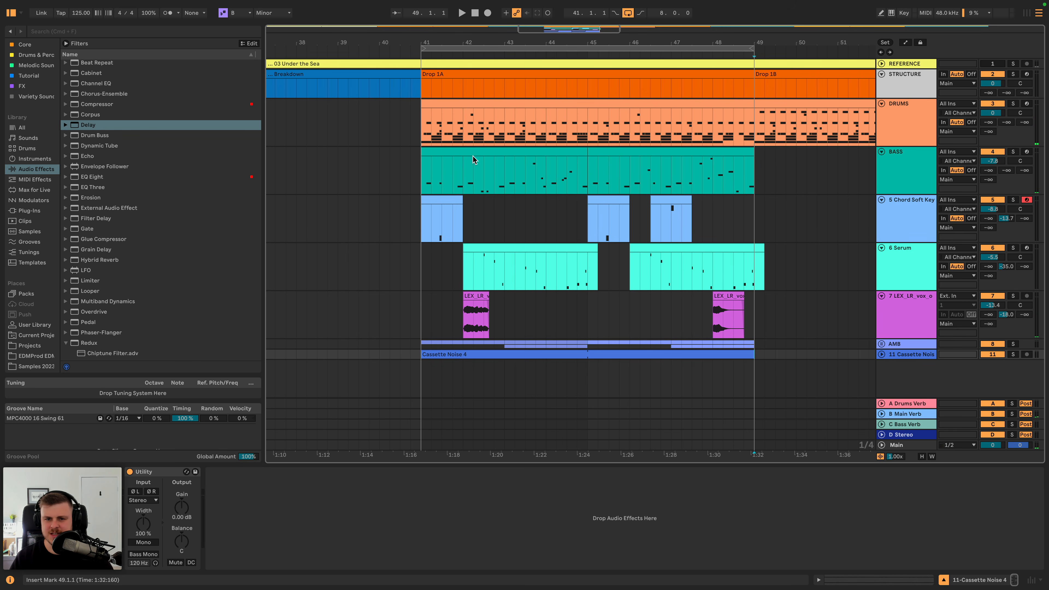
left_click(425, 152, "shift")
scroll(515, 181, "right", 2)
key("super+d")
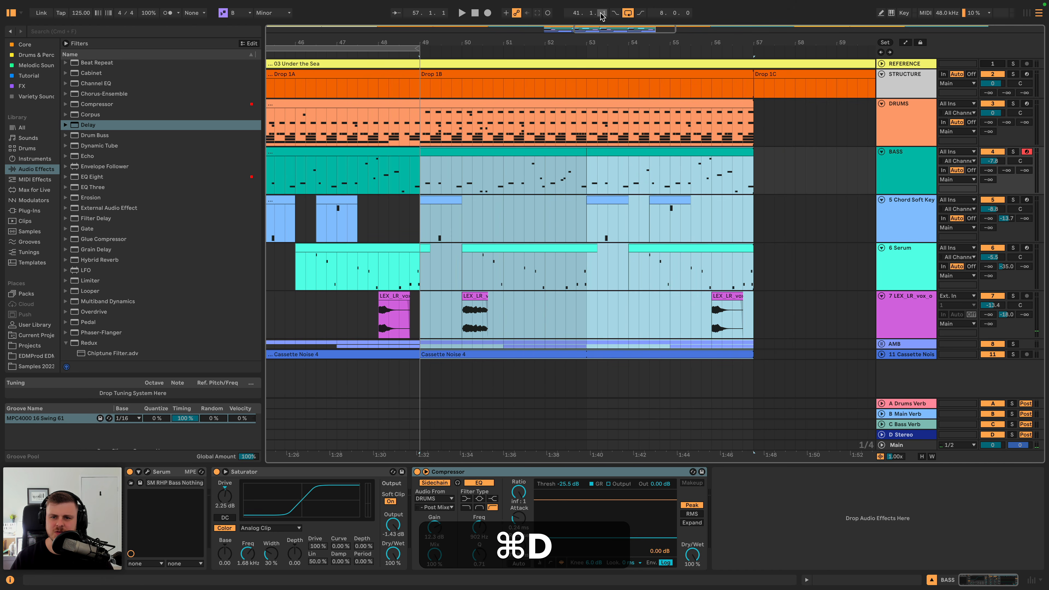
- Extend the arrangement loop to 16 bars so it spans Drop 1A and Drop 1B, from bar 41 to 57
left_click(584, 46)
key("super+space")
key("space")
scroll(568, 44, "down", 4)
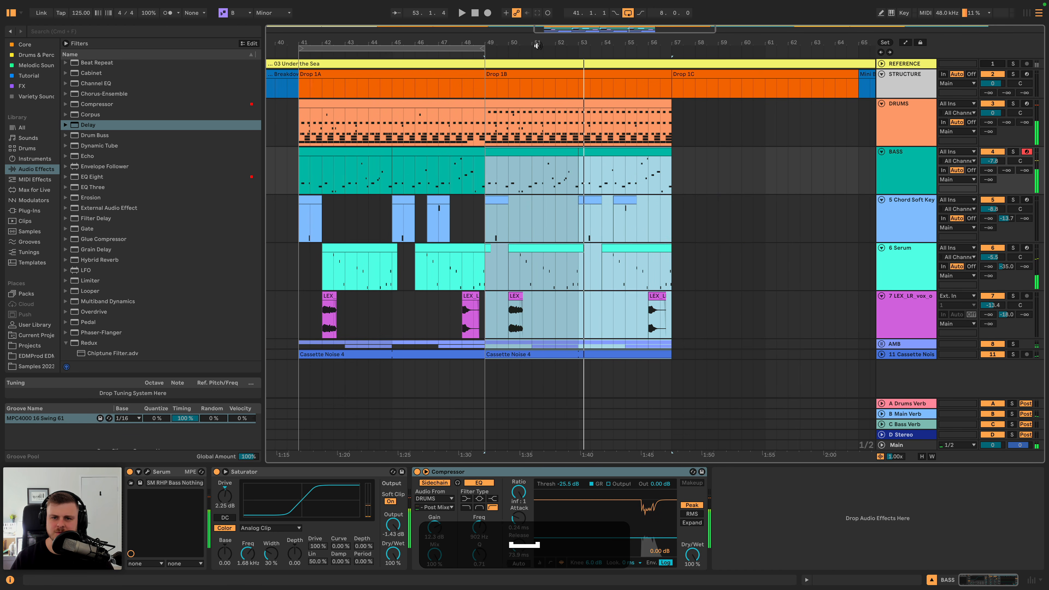
left_click_drag(484, 47, 672, 58)
scroll(672, 59, "left", 2)
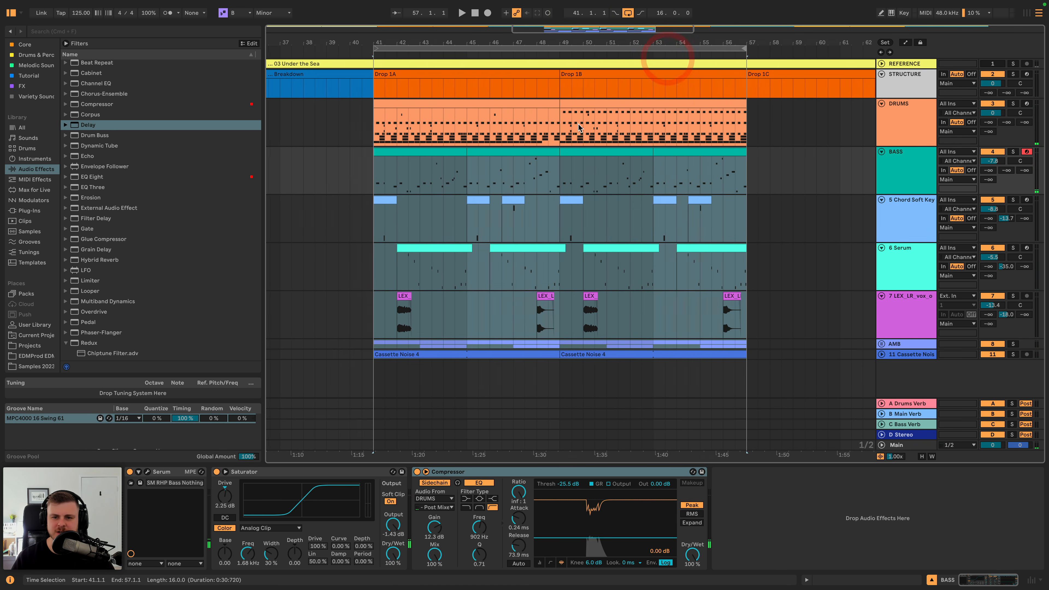
- Play the transition from the end of Drop 1A into Drop 1B, starting around bar 48
left_click(538, 51)
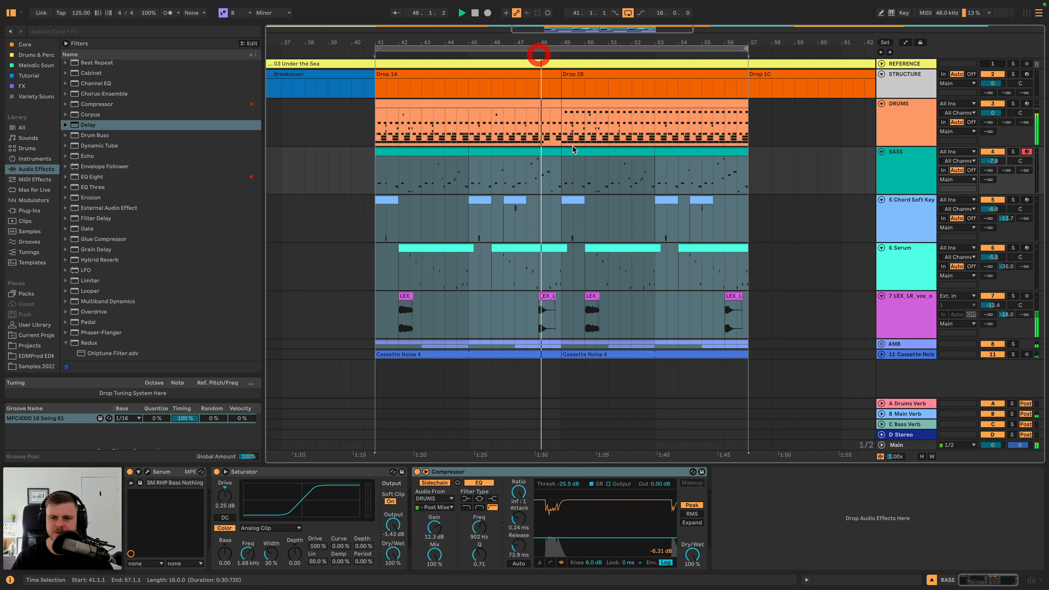
left_click(552, 220)
key("space")
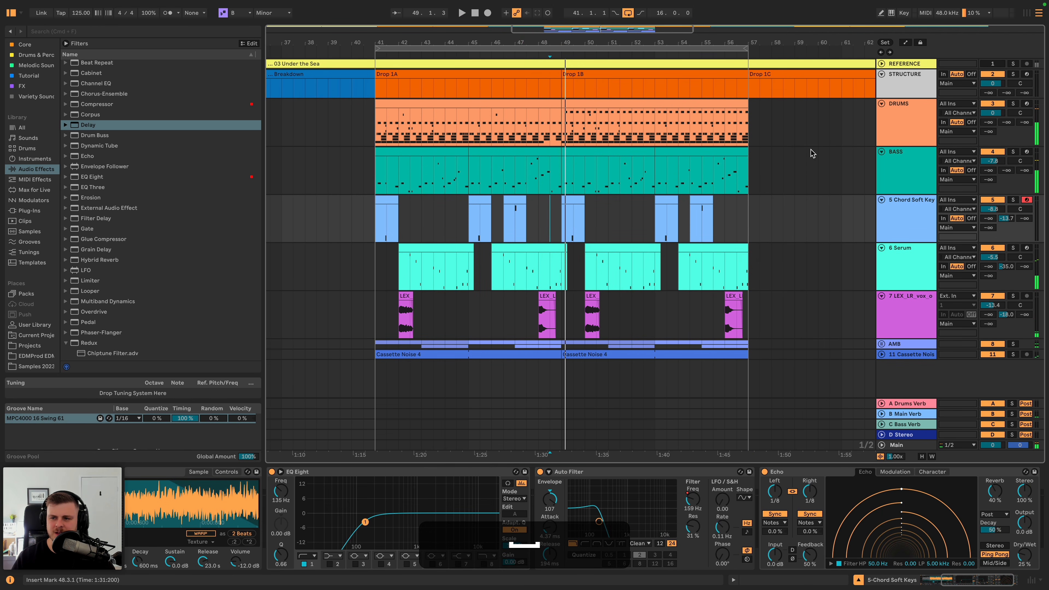
- Insert a new audio track below DRUMS and search the sample library for "fill"
left_click(901, 116)
key("super+t")
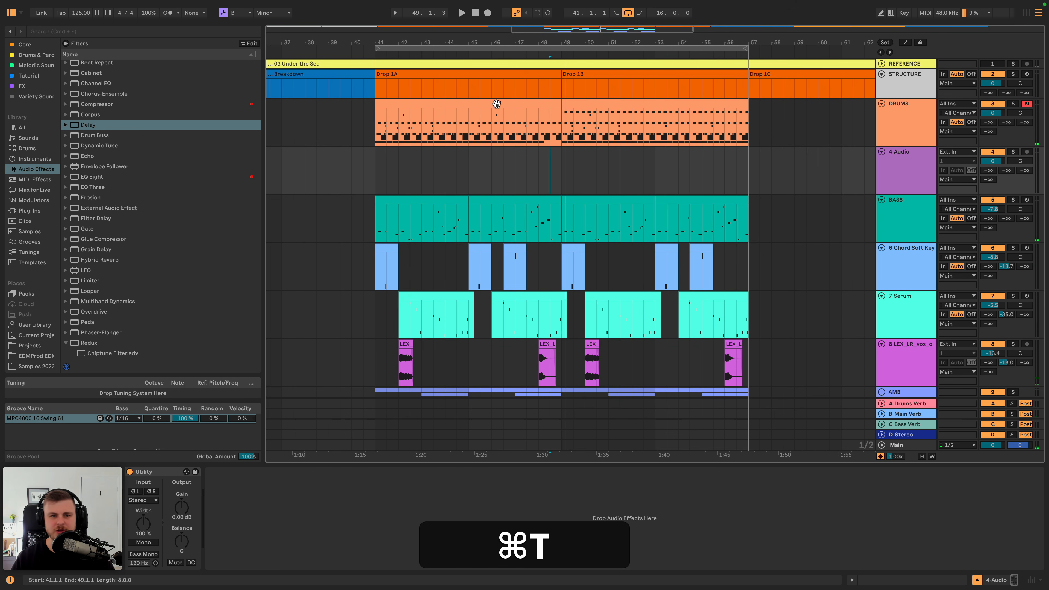
left_click(103, 31)
type("fill")
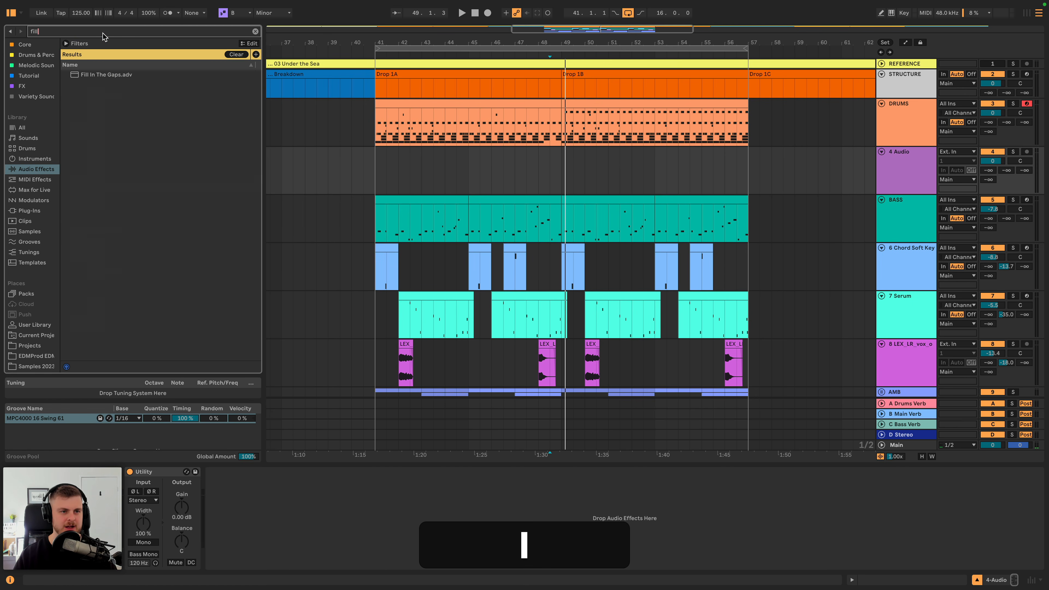
left_click(29, 232)
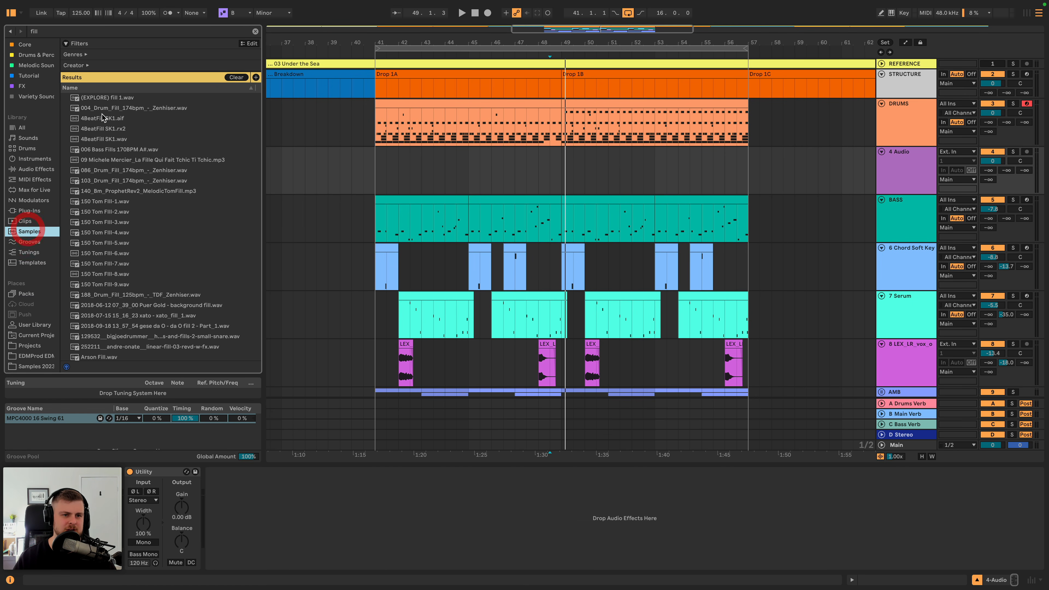
- Audition the fill samples in the results from (EXPLORE) fill 1.wav through 086_Drum_Fill_174bpm_-_Zenhiser.wav
left_click(111, 98)
key("Down")
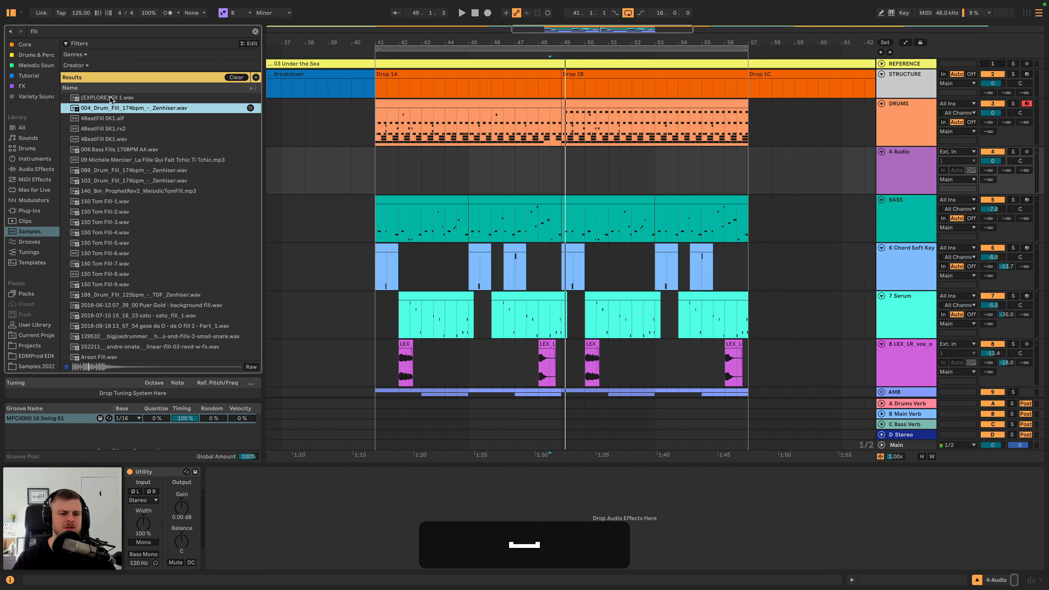
key("Down")
key("Down")
key("Down")
key("Down")
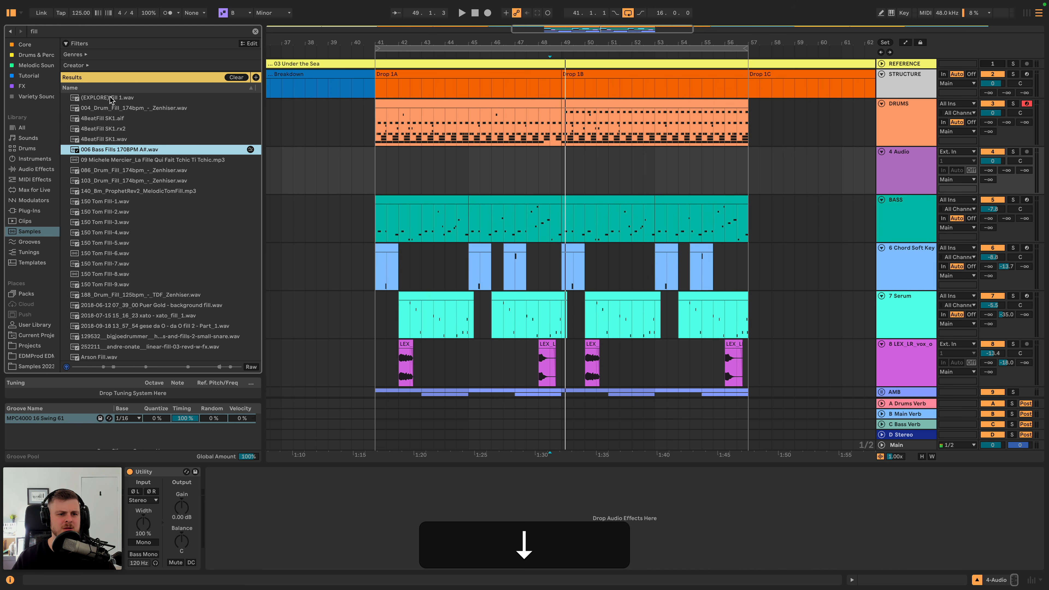
key("Down")
key("Down")
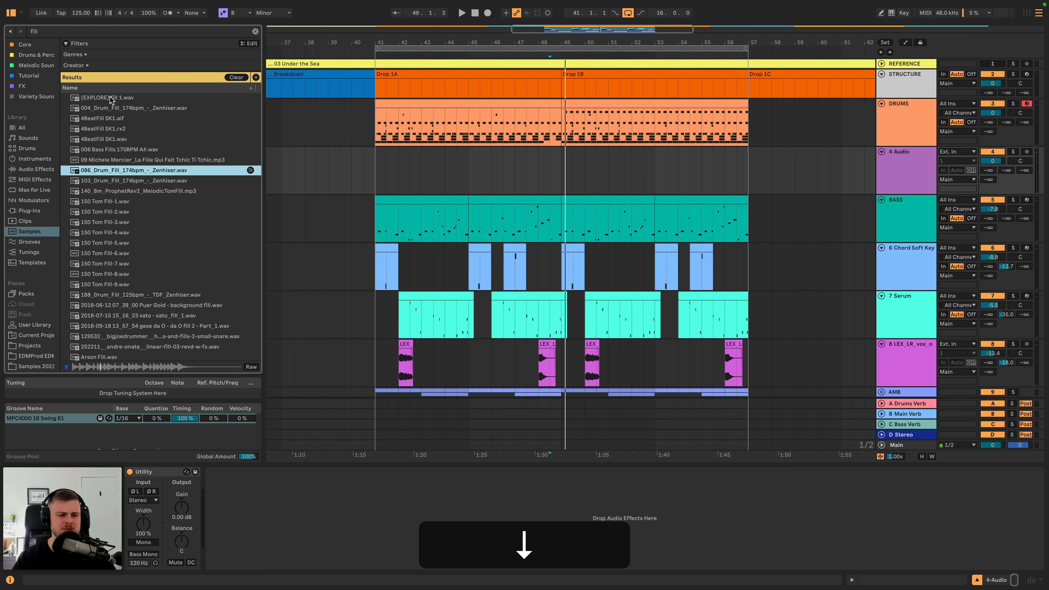
key("Up")
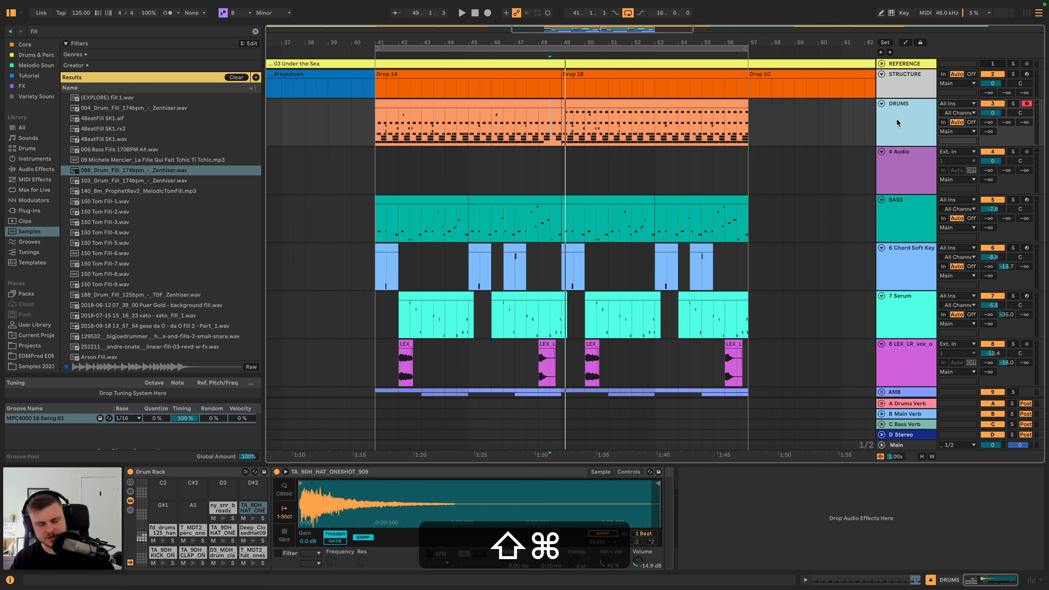
- Insert a new MIDI track below DRUMS and search the Tutorial collection for "909"
key("shift+super+t")
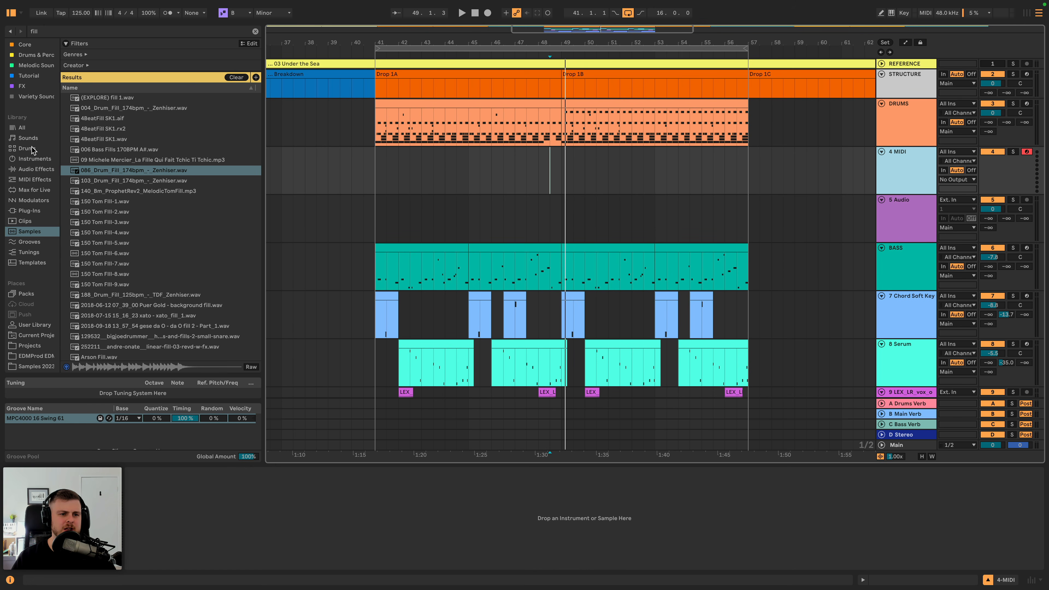
left_click(26, 141)
left_click(255, 32)
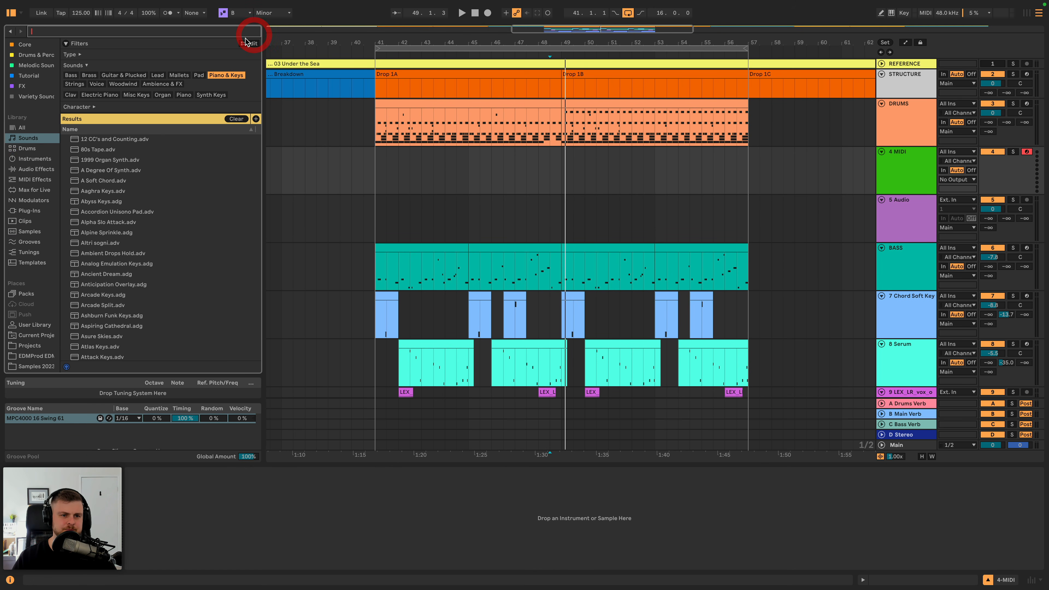
left_click(25, 128)
left_click(92, 30)
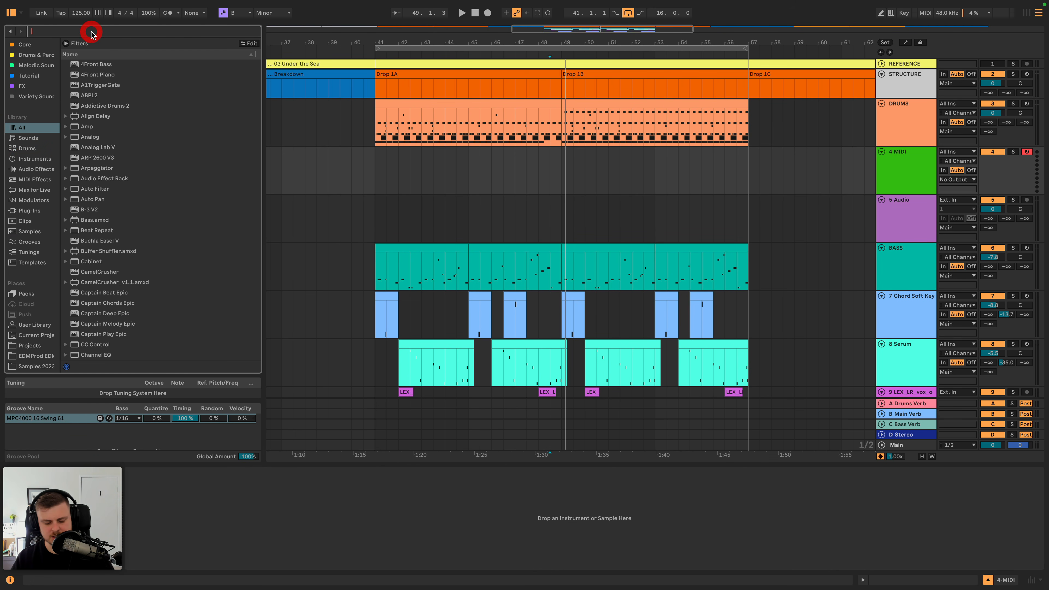
type("909")
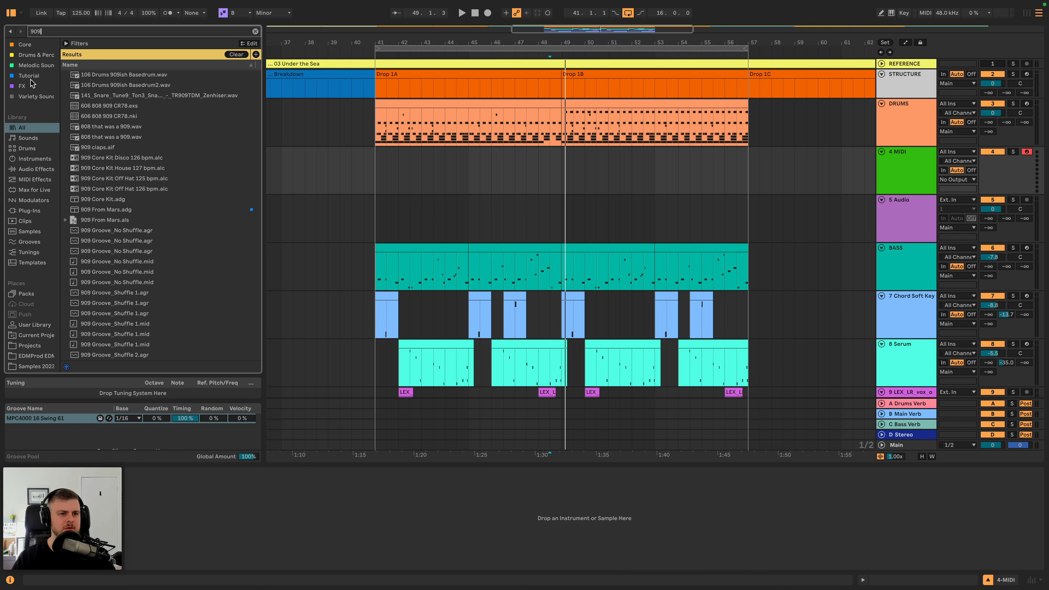
left_click(30, 76)
- Try to load the 909 From Mars.adg kit and undo its placement on the STRUCTURE track
left_click(101, 75)
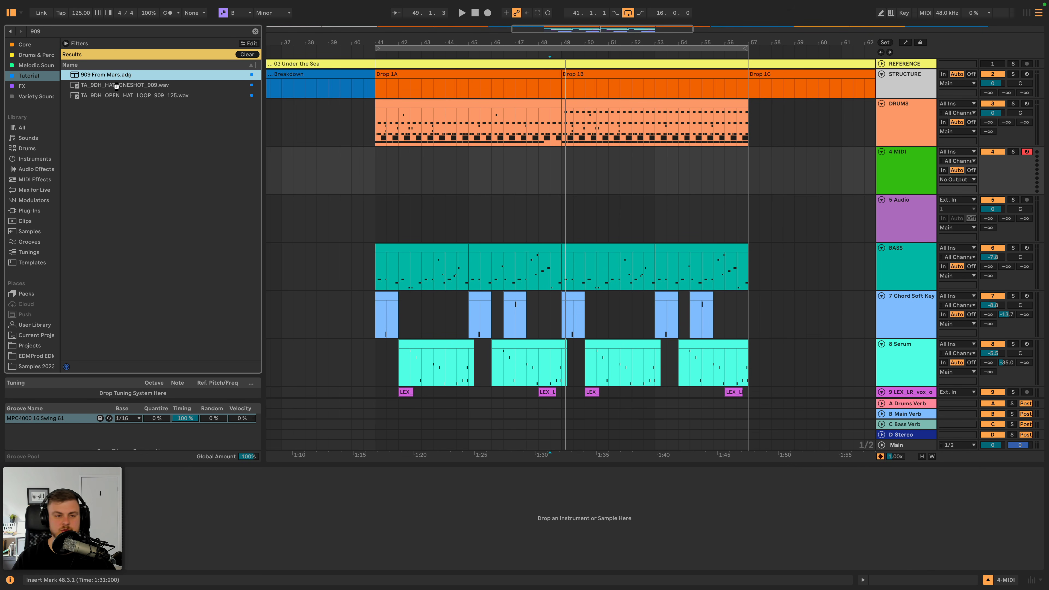
key("super+z")
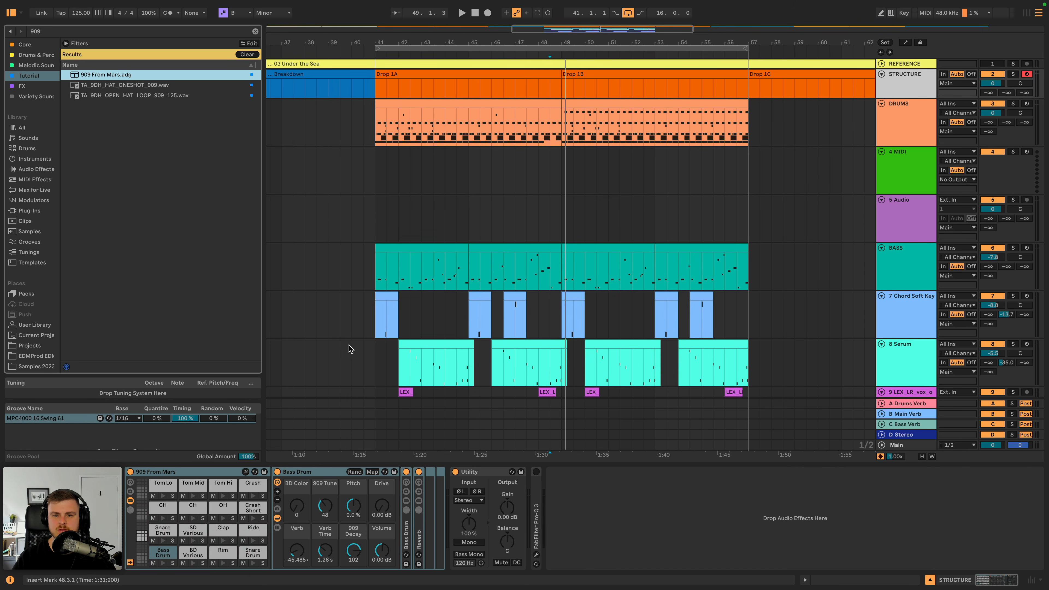
- Create a one-bar MIDI clip on the new MIDI track from bar 48 to 49, playing the passage meanwhile
left_click(537, 170)
key("space")
left_click_drag(541, 170, 559, 170)
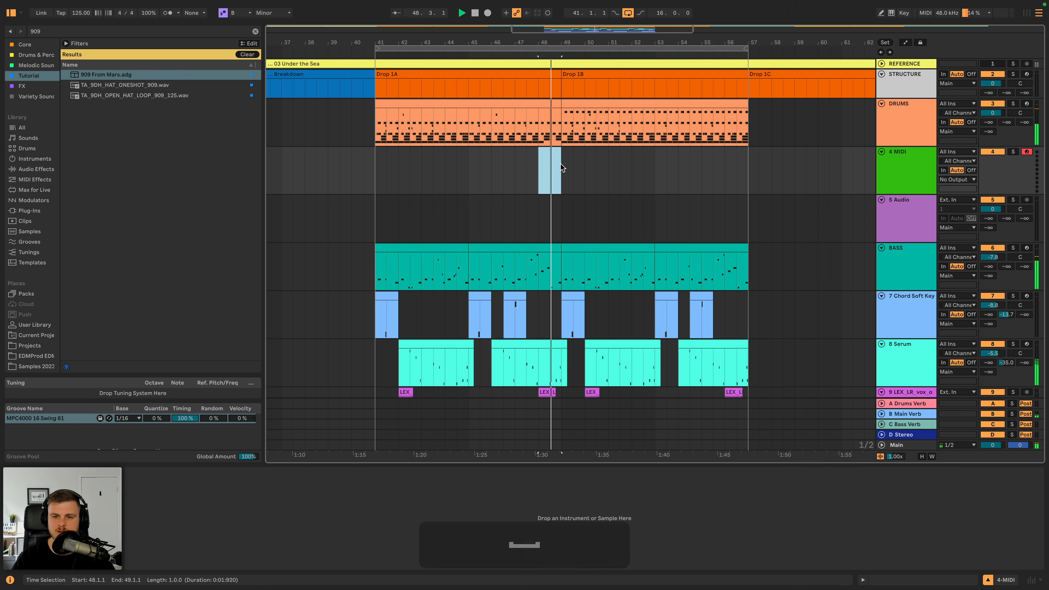
key("shift+super+m")
key("shift+super+space")
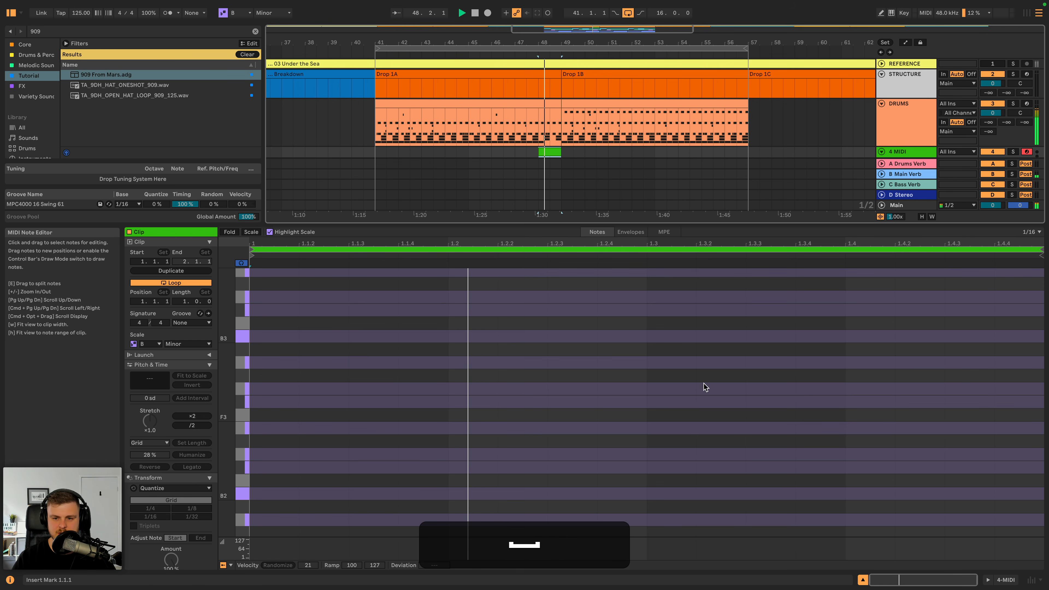
key("space")
- Fold the new MIDI clip's note rows and turn off scale highlighting
double_click(920, 115)
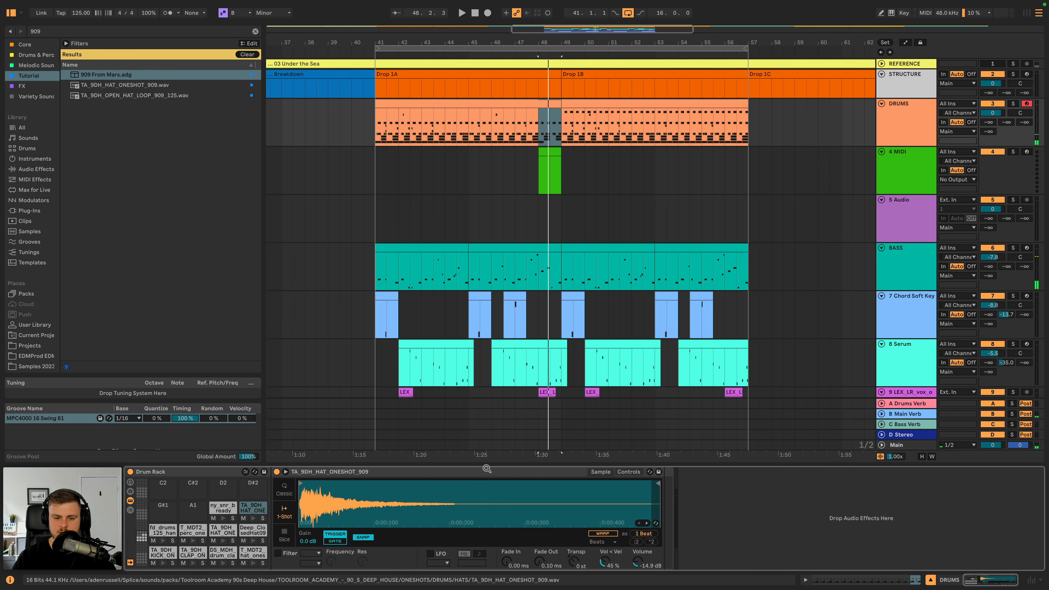
double_click(549, 165)
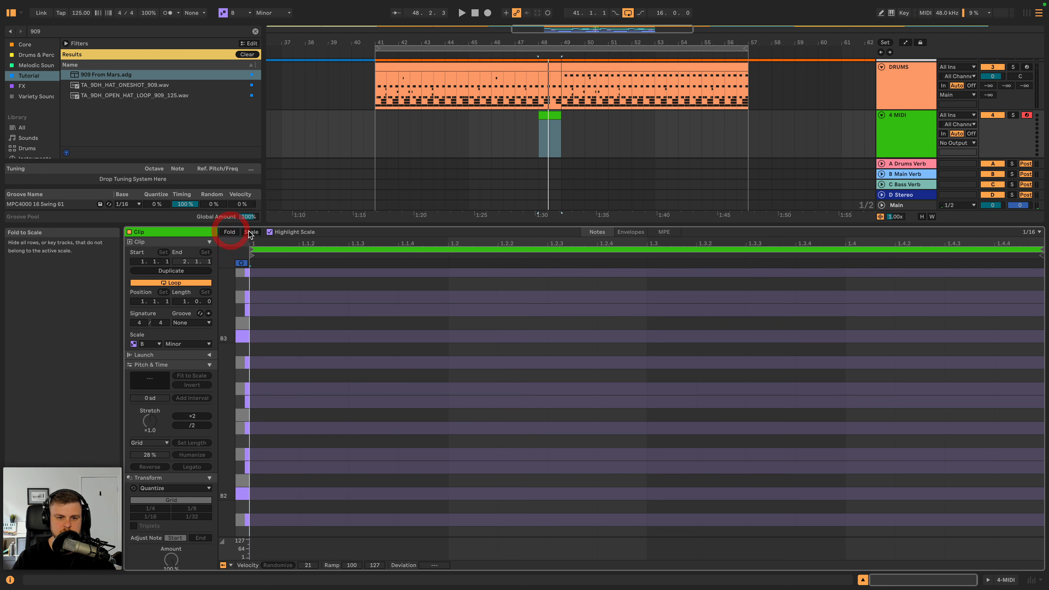
left_click(269, 232)
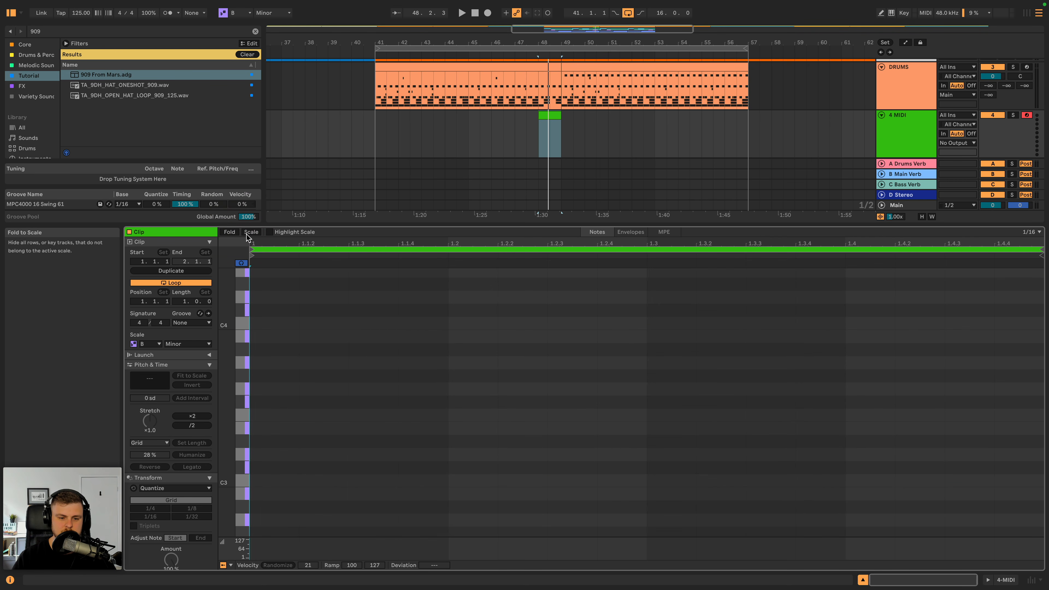
left_click(919, 123)
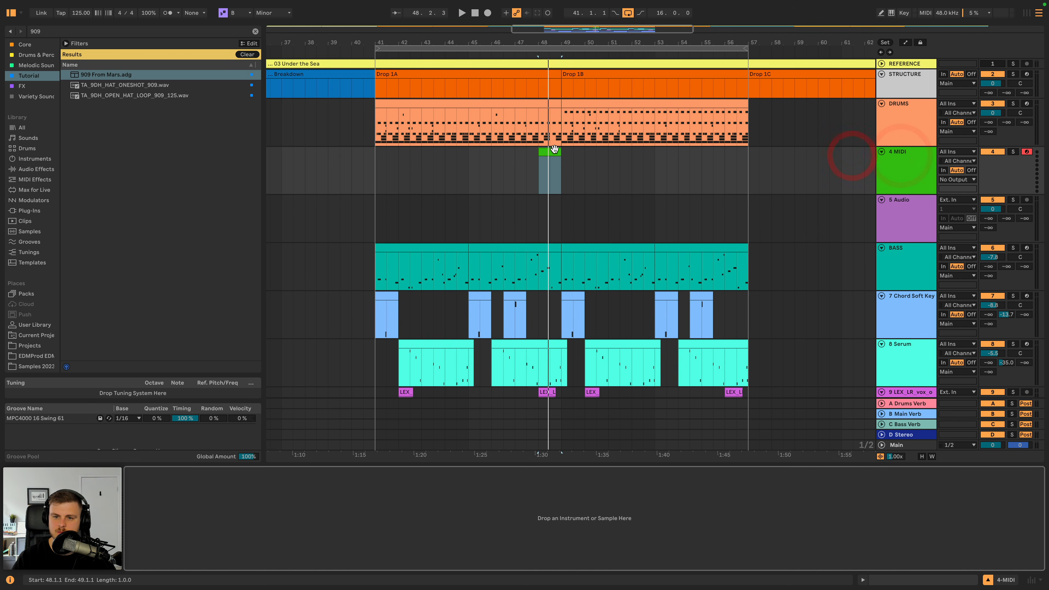
double_click(550, 174)
scroll(366, 438, "up", 15)
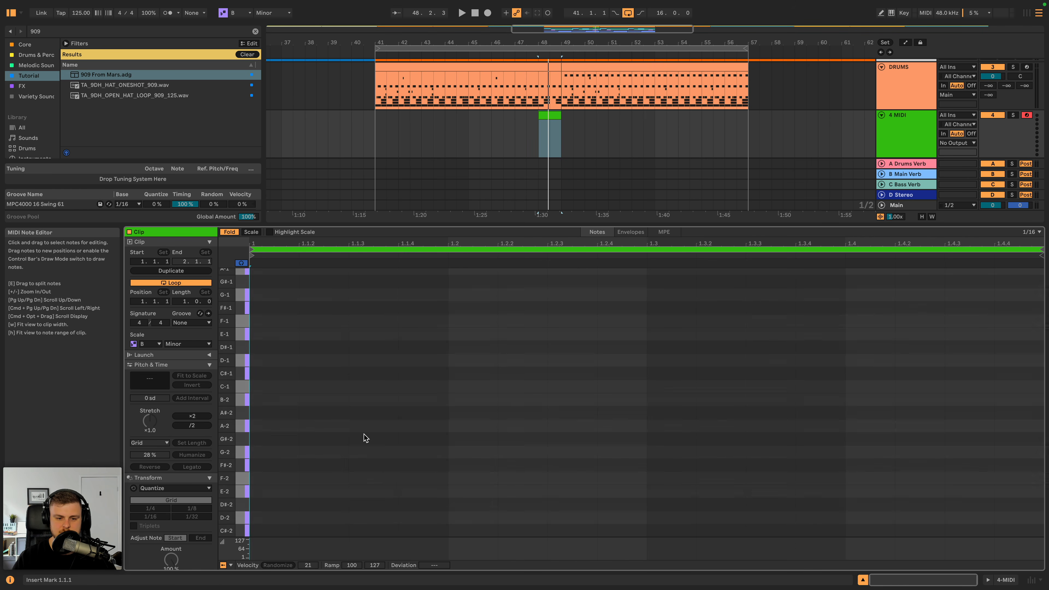
left_click(910, 139)
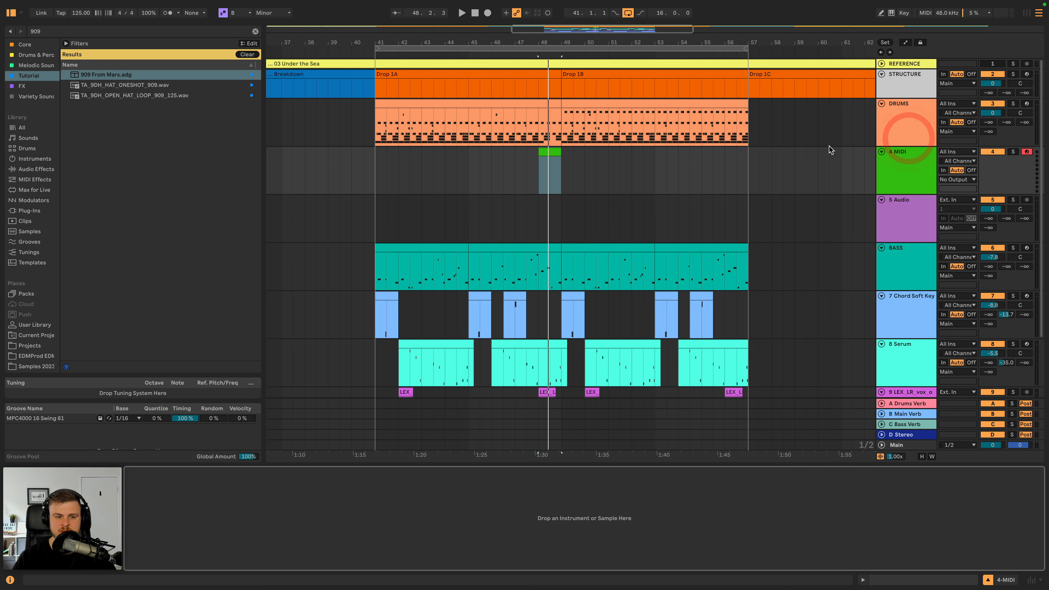
- Play the end of Drop 1A from bar 48 and load 909 From Mars.adg onto the new MIDI track
left_click(897, 116)
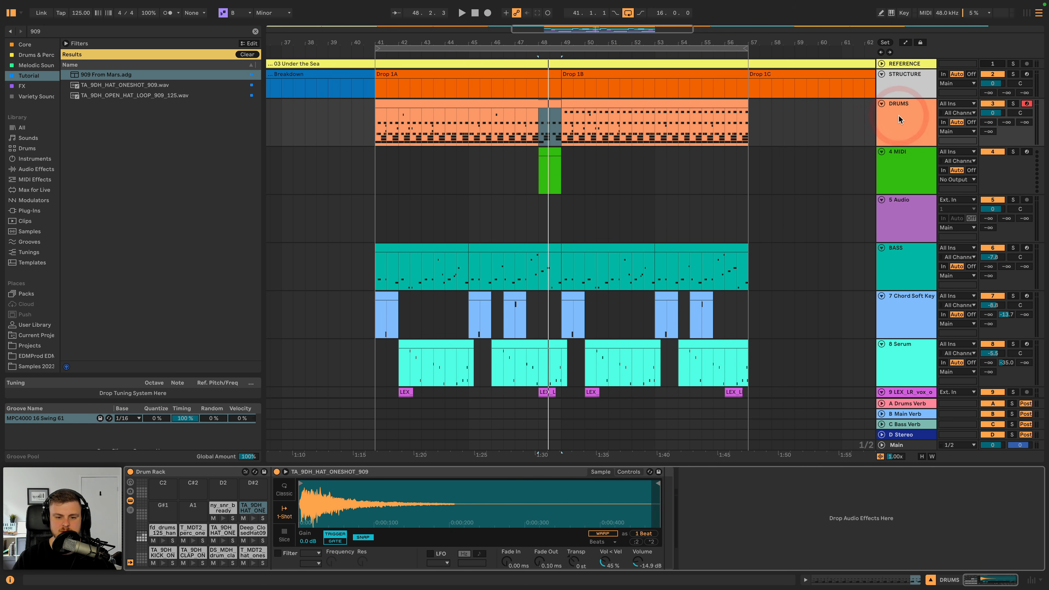
key("space")
key("space")
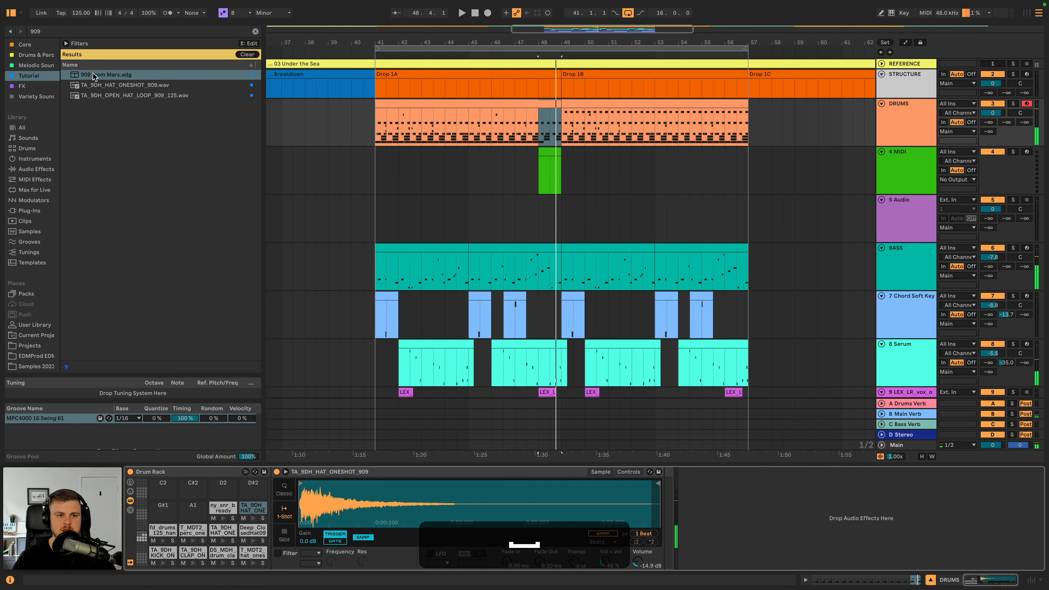
left_click(96, 75)
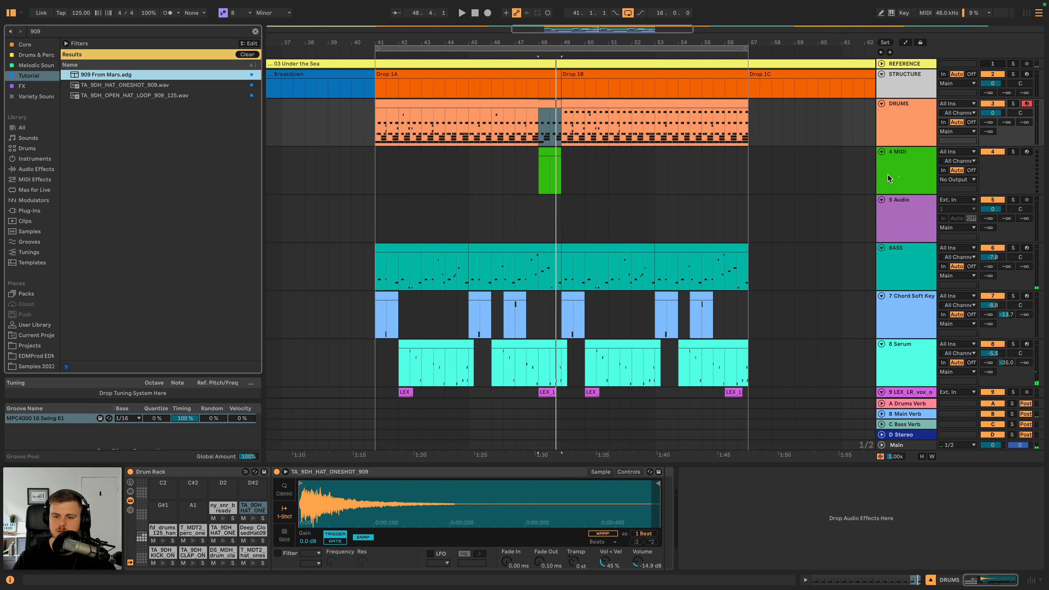
left_click_drag(888, 178, 888, 178)
key("space")
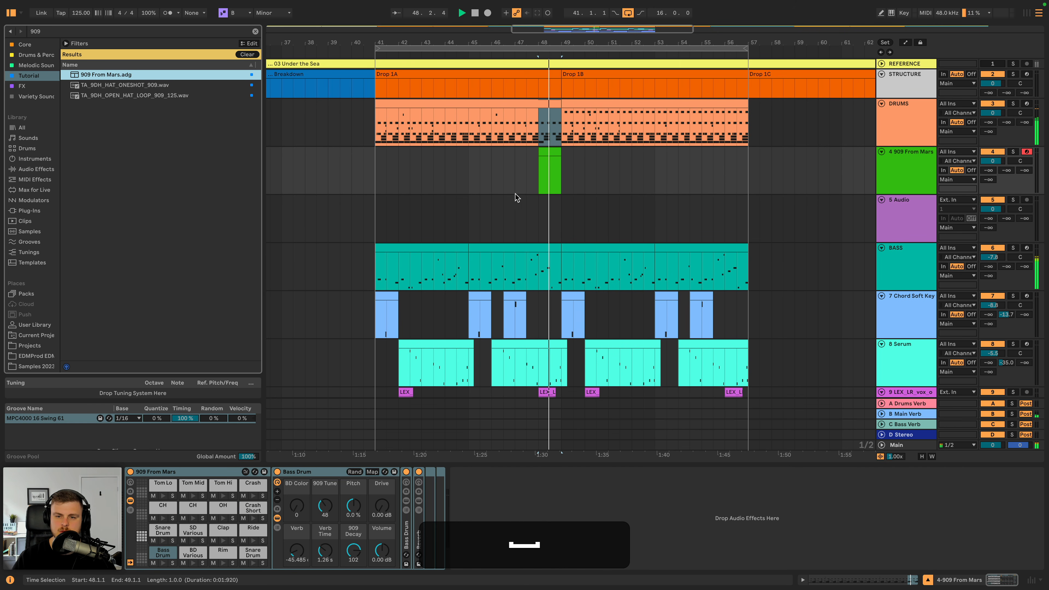
key("space")
- Add Snare Drum notes at 1.1.2, 1.1.4, 1.2.2 and 1.2.4 in the 909 clip, playing it between additions
double_click(547, 153)
key("space")
key("space")
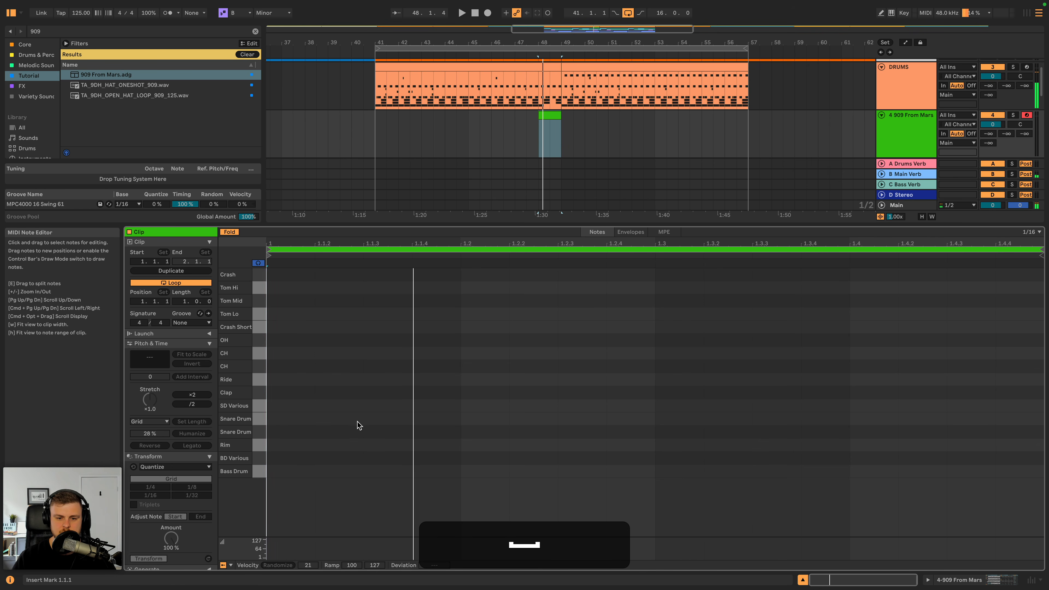
double_click(335, 422)
key("space")
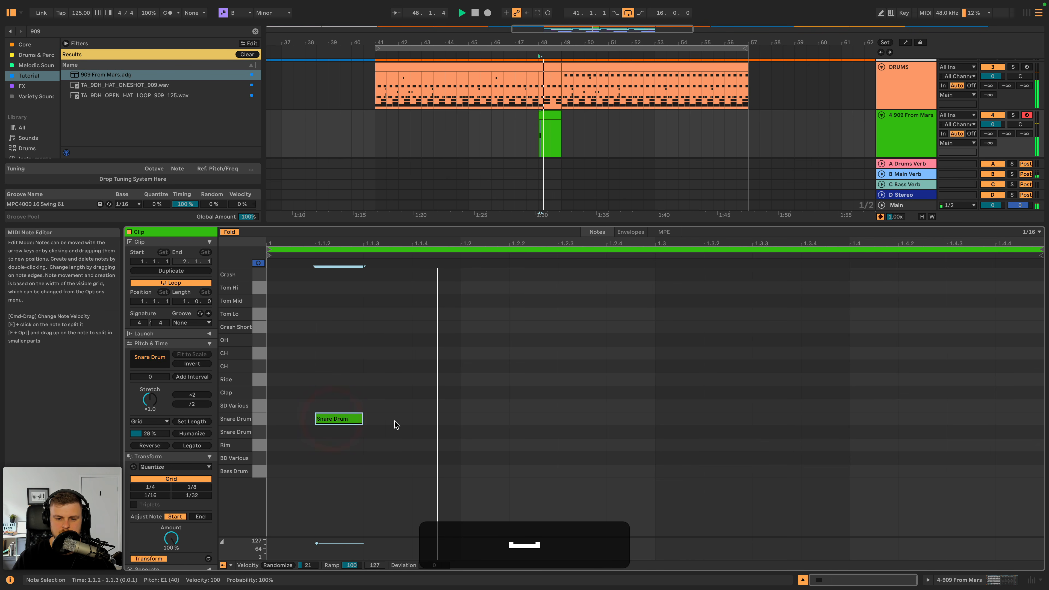
left_click(430, 421)
key("space")
double_click(456, 419)
key("space")
key("space")
double_click(523, 419)
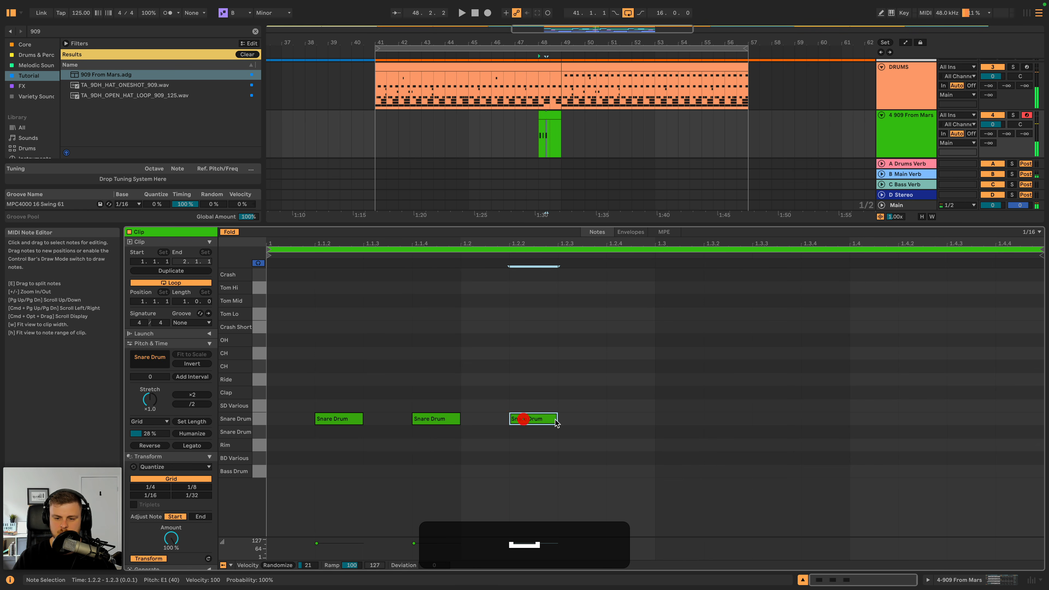
double_click(632, 419)
key("space")
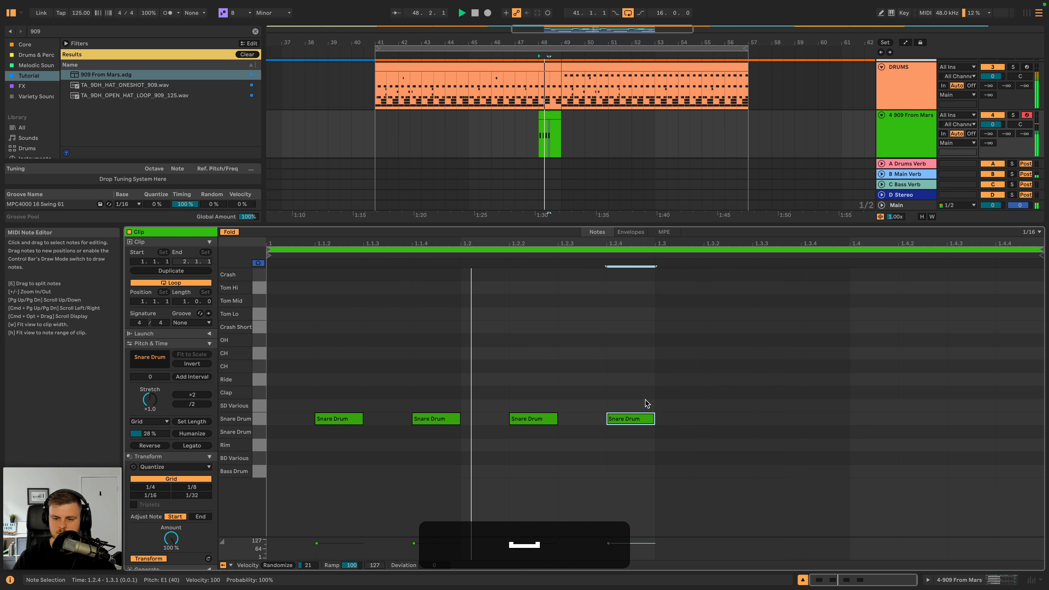
- Duplicate the four snare notes into the bar's second half, then delete every snare note except those at 1.4.2 and 1.4.4
left_click_drag(651, 394, 263, 428)
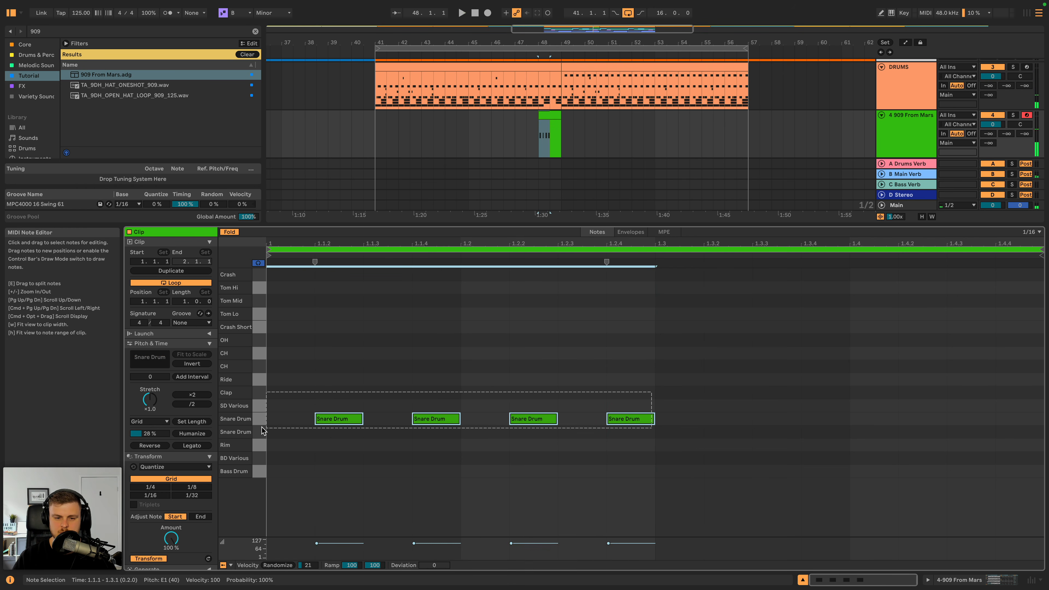
key("super+d")
key("space")
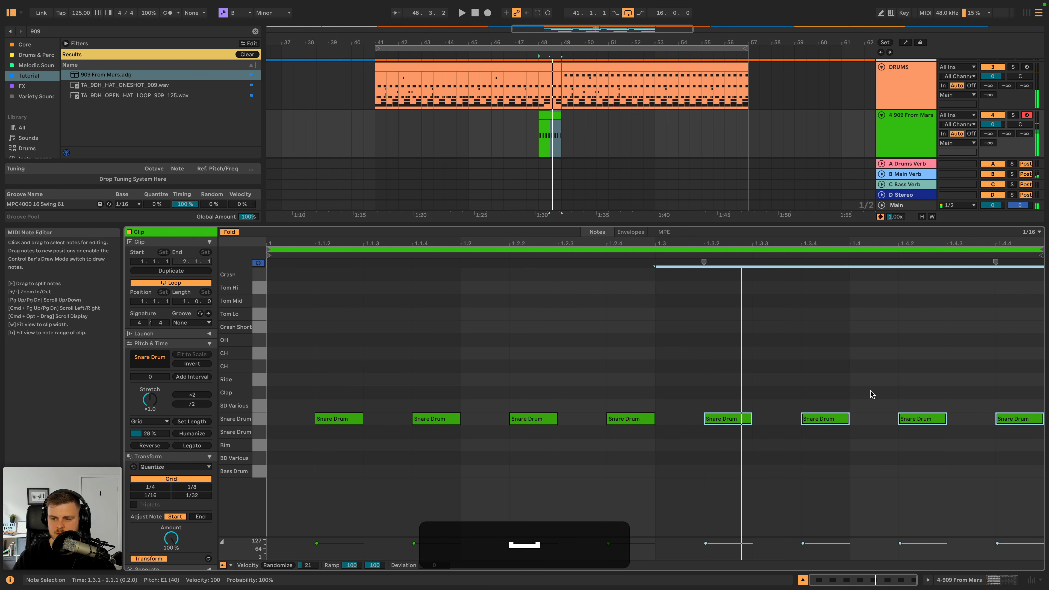
left_click_drag(870, 391, 301, 462)
key("BackSpace")
- Add a Tom Hi note at 1.2.4 and a Tom Mid note at 1.3.2 in the 909 clip
double_click(663, 366)
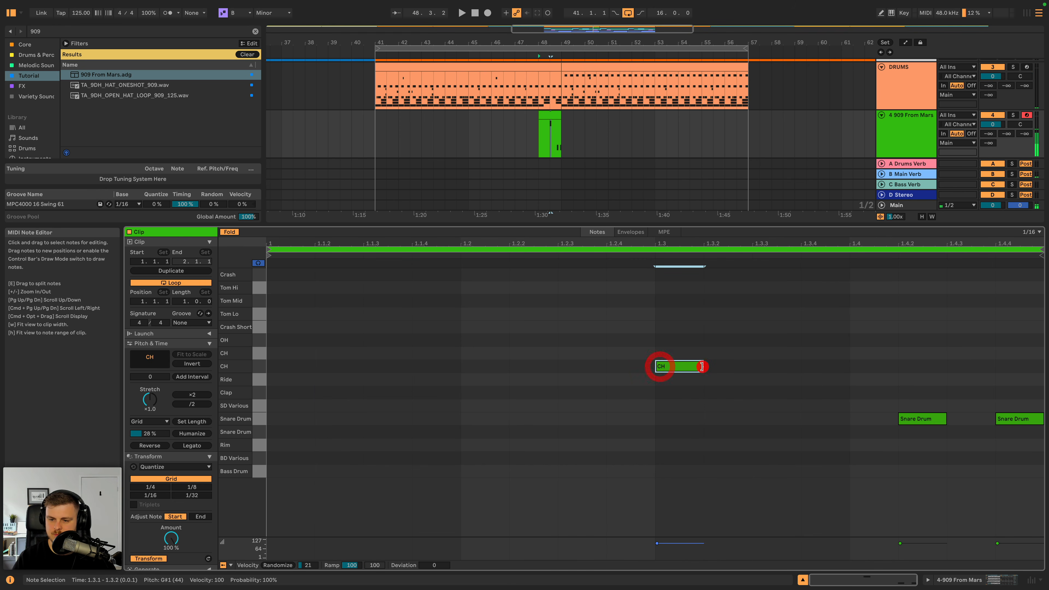
left_click_drag(688, 366, 660, 291)
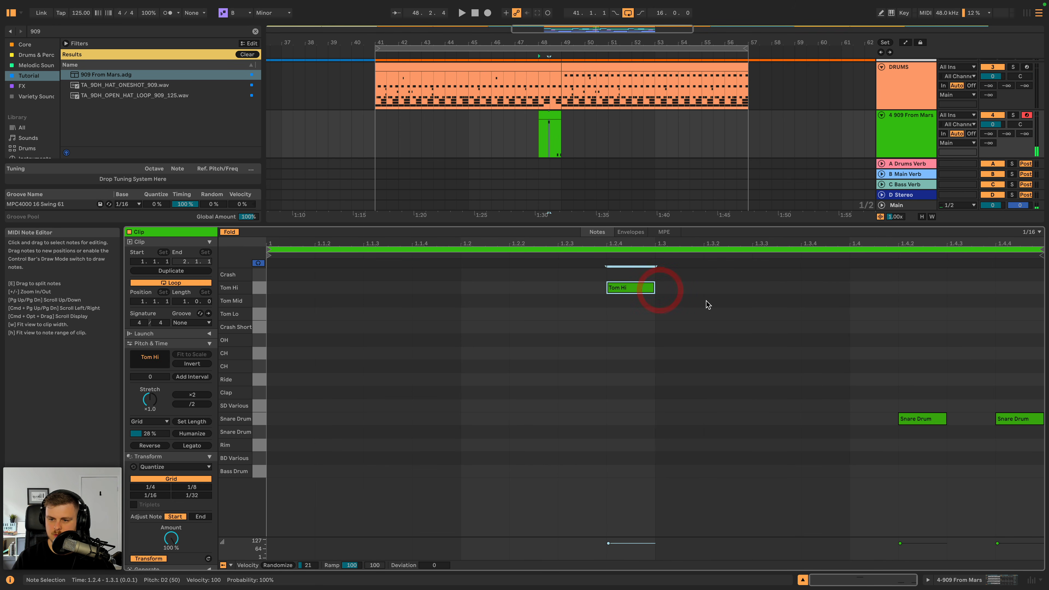
double_click(705, 303)
- Play the fill into Drop 1B and lower the 909 From Mars track's volume to -0.4 dB
key("space")
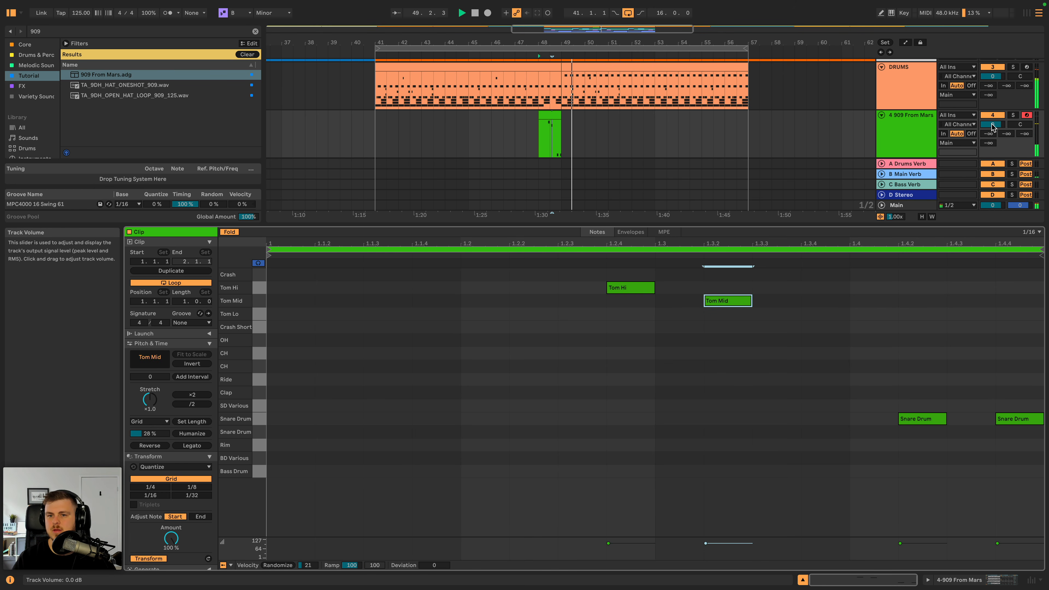
left_click_drag(992, 125, 991, 127)
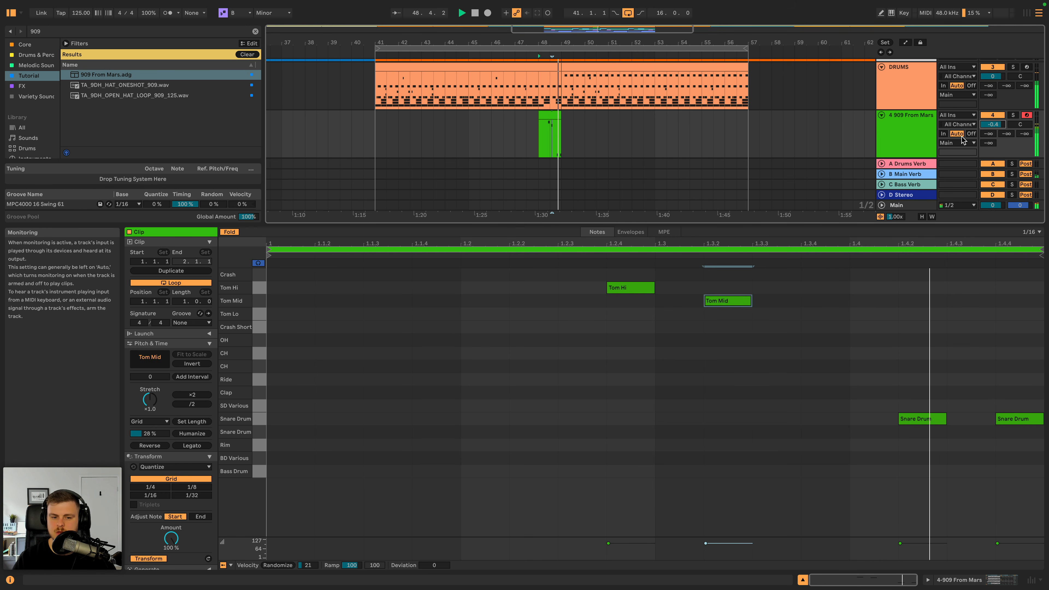
- Play the 909 fill in the full arrangement from bar 48.3 into Drop 1B to check the transition
key("space")
key("space")
left_click(926, 132)
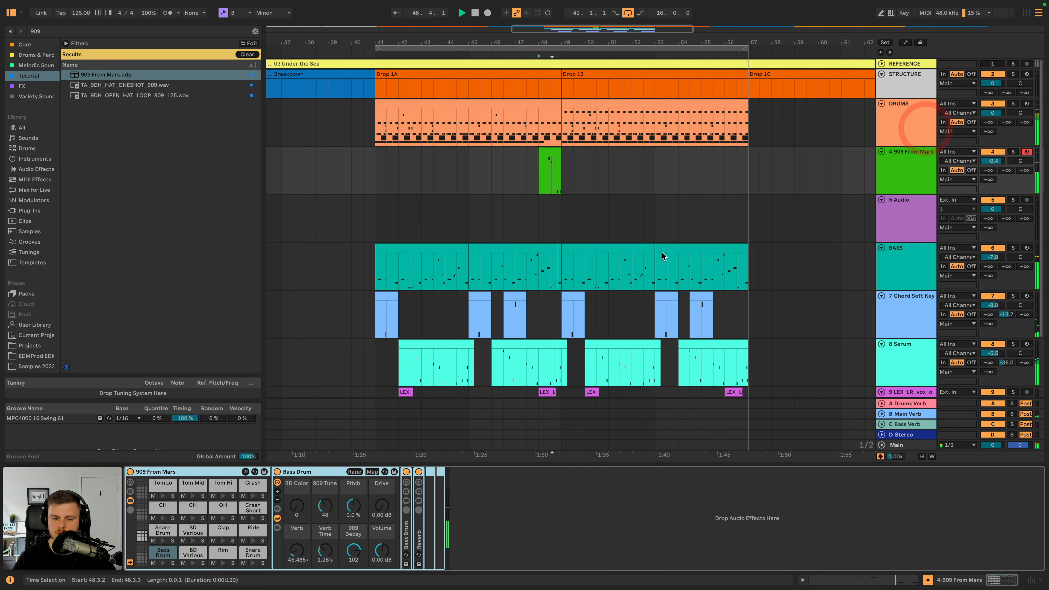
key("space")
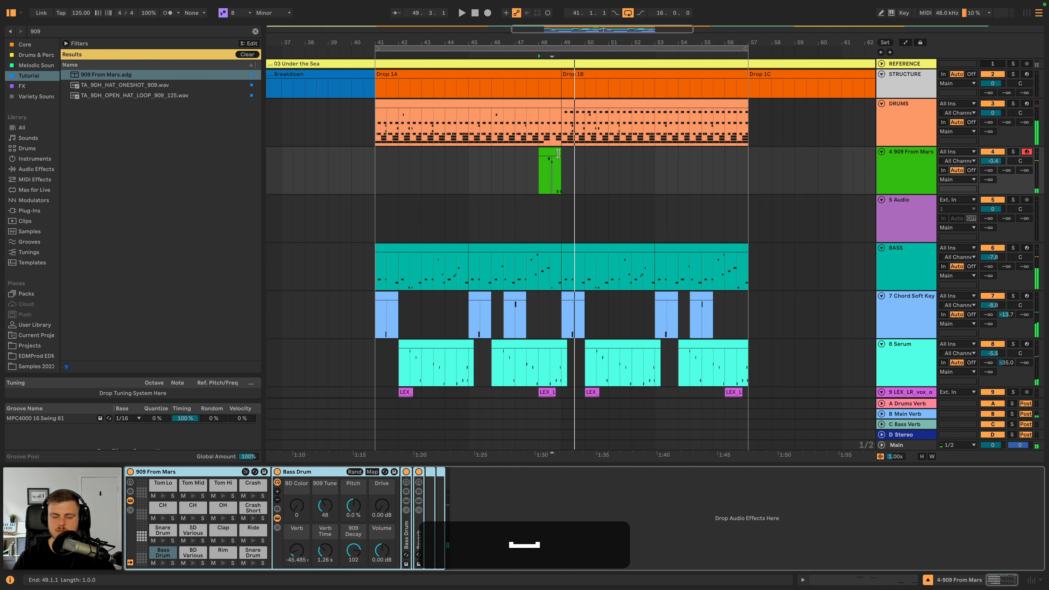
key("space")
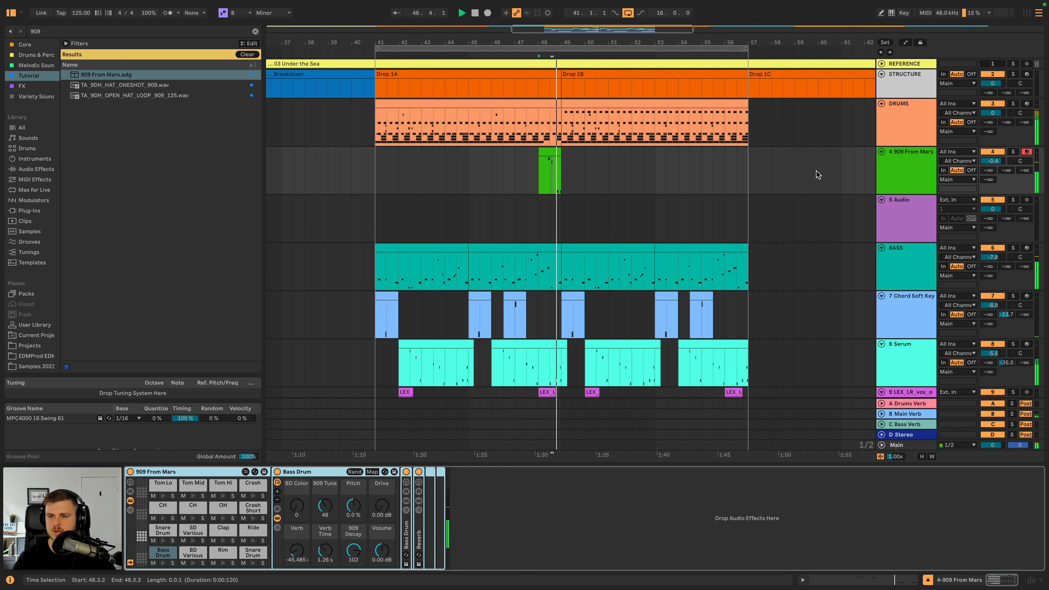
- Duplicate the eight-bar Drop 1B section across all tracks into Drop 1C and extend the arrangement loop to bar 65
left_click(729, 104)
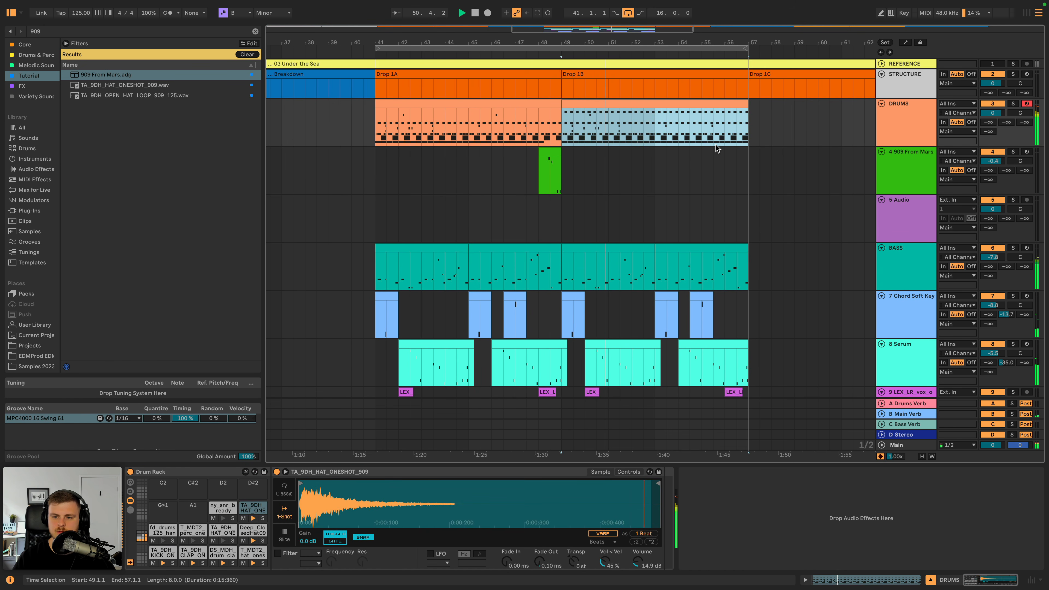
scroll(744, 289, "down", 3)
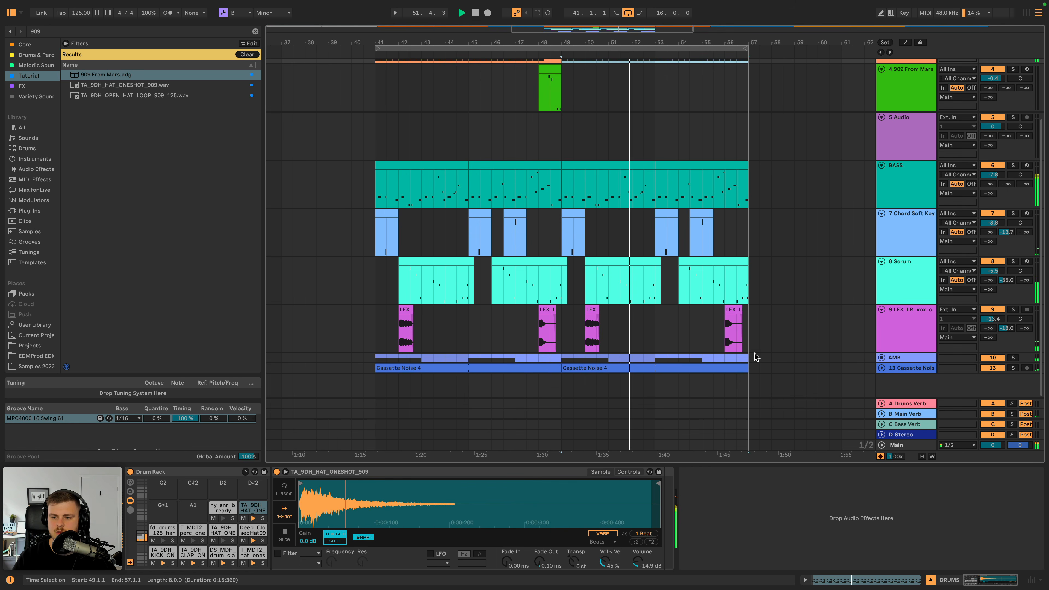
left_click(748, 367, "shift")
key("shift+super+d")
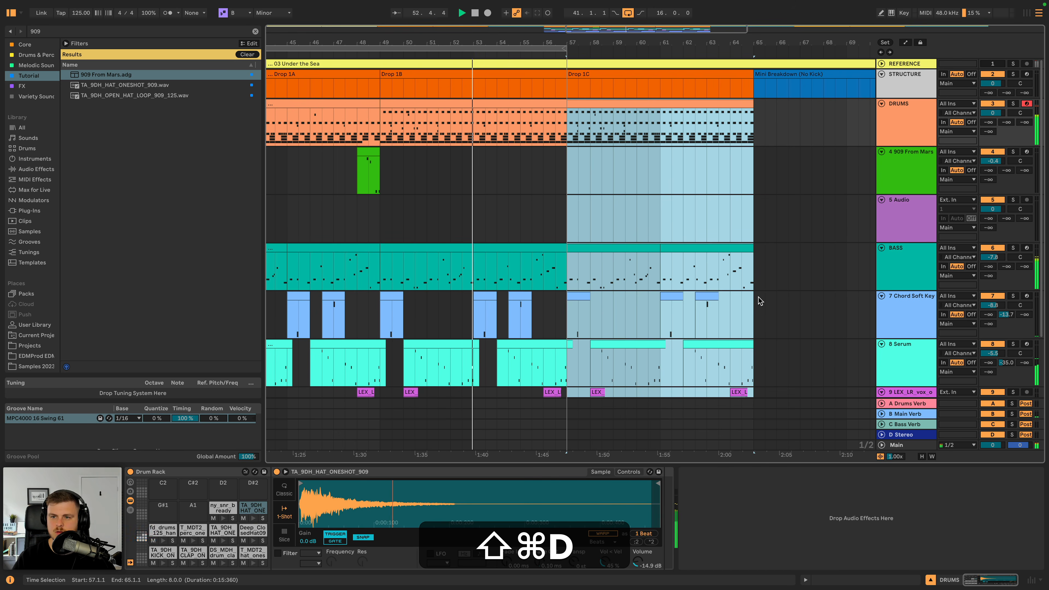
left_click_drag(581, 49, 755, 49)
scroll(529, 146, "down", 3)
scroll(468, 132, "up", 3)
scroll(468, 132, "left", 1)
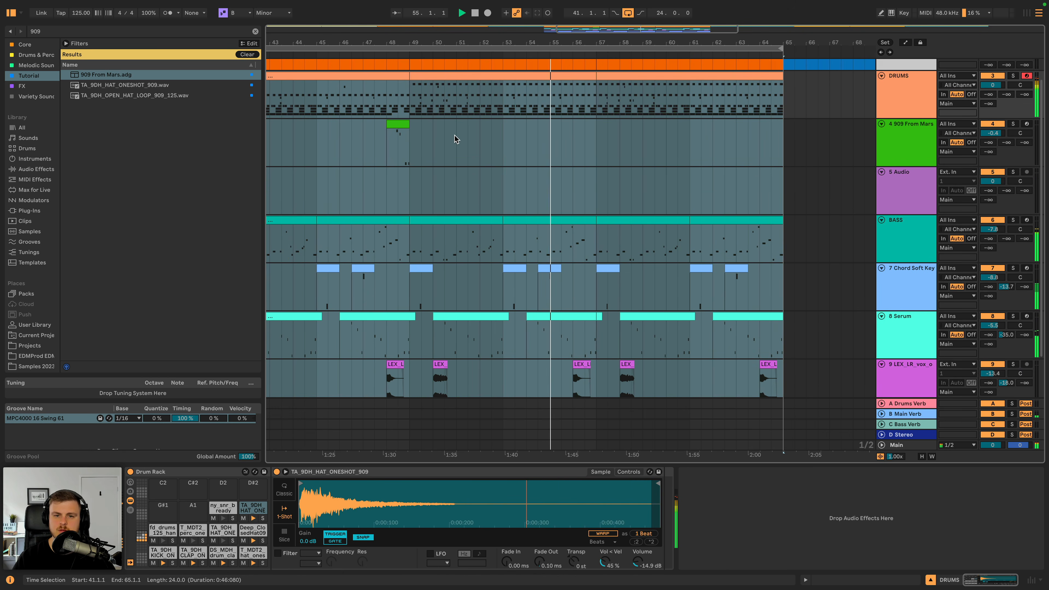
- Copy the second half of the 909 fill clip to 56.3.1 so it leads into Drop 1C
left_click(445, 139)
left_click(407, 123)
key("super+c")
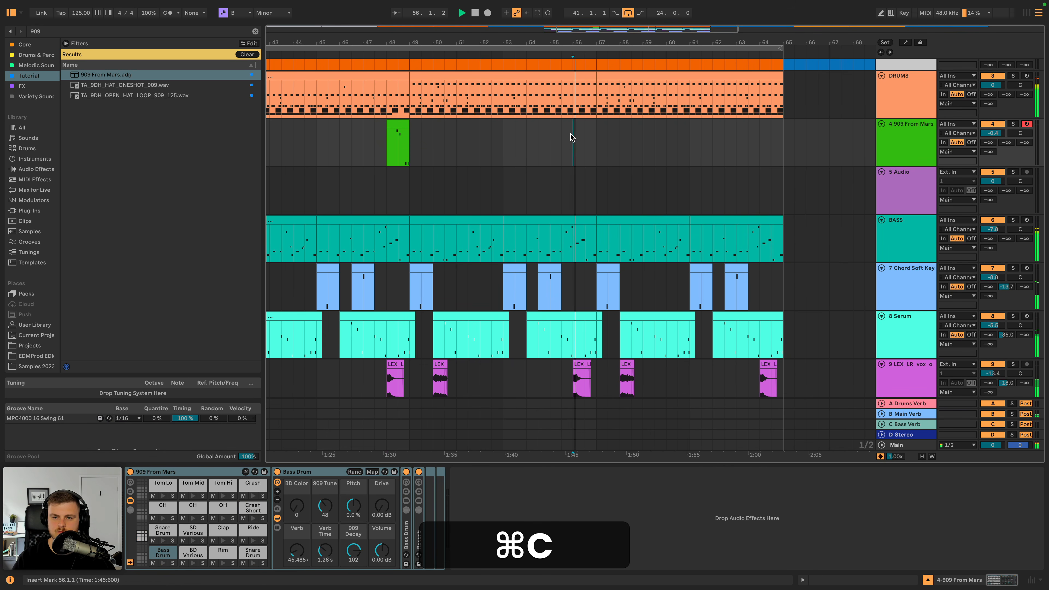
left_click(590, 123)
key("super+v")
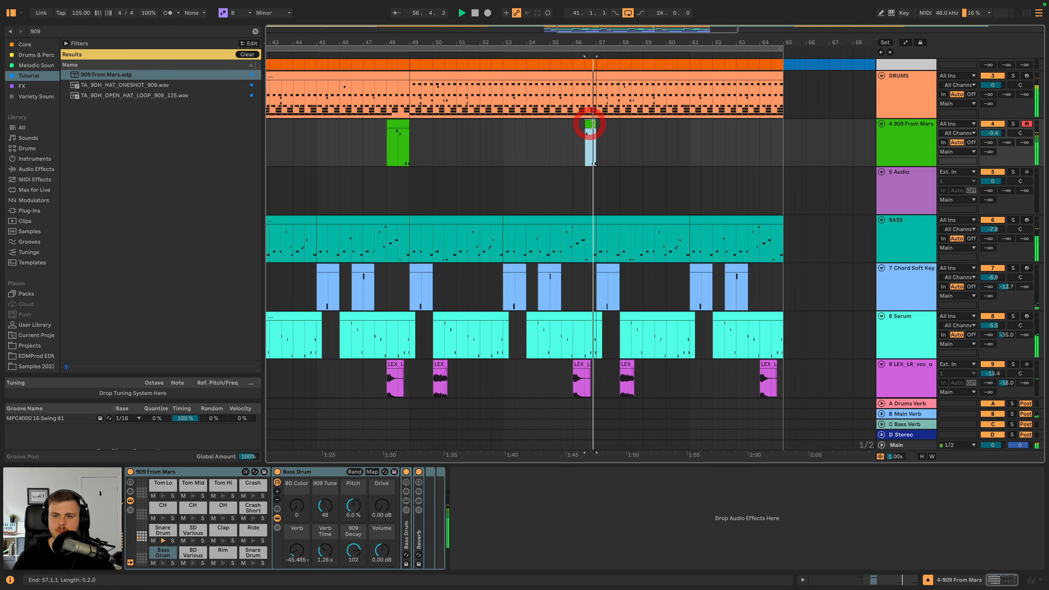
- In the copied 909 clip, duplicate the two snare notes to 1.3.2 and 1.3.4 and delete the Tom Mid note
double_click(590, 123)
left_click_drag(987, 283, 750, 314)
key("super+c")
left_click(293, 310)
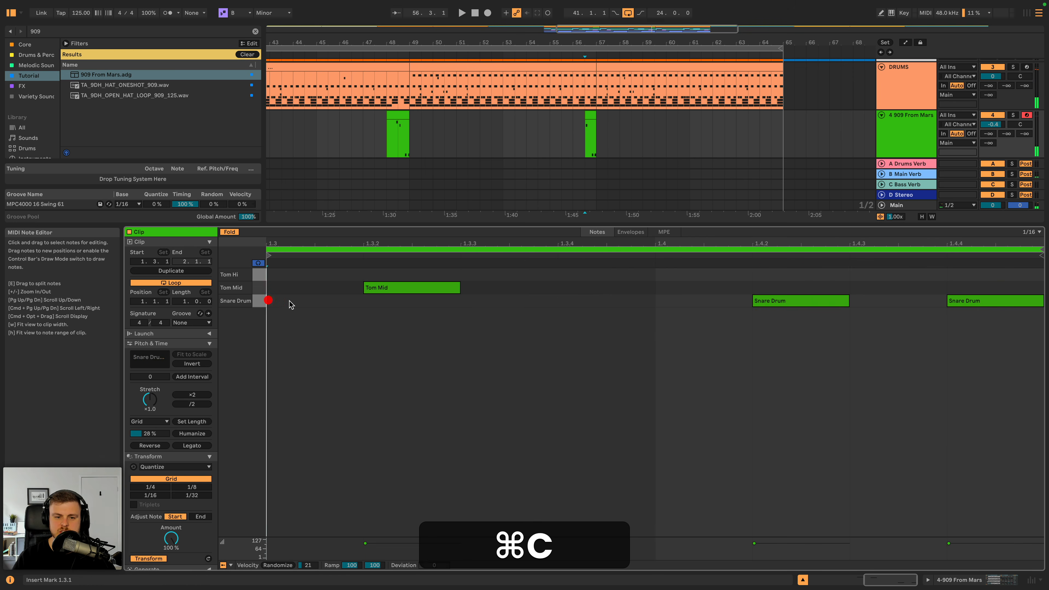
key("super+v")
left_click_drag(342, 306, 428, 304)
left_click(422, 288)
key("BackSpace")
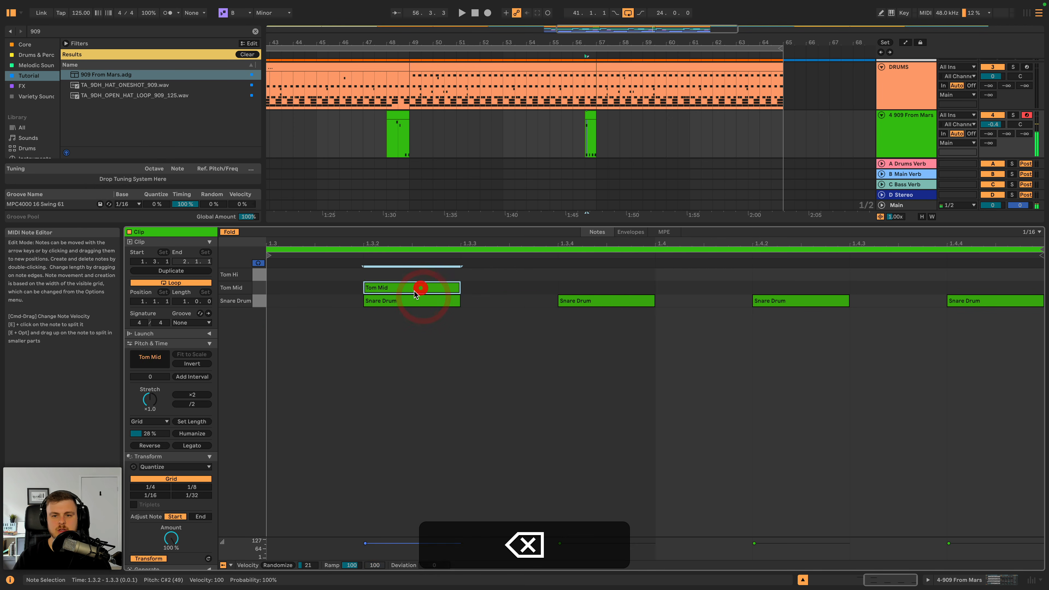
- Play the new 909 fill into Drop 1C and review the arrangement of the three drop sections
left_click(583, 131)
key("space")
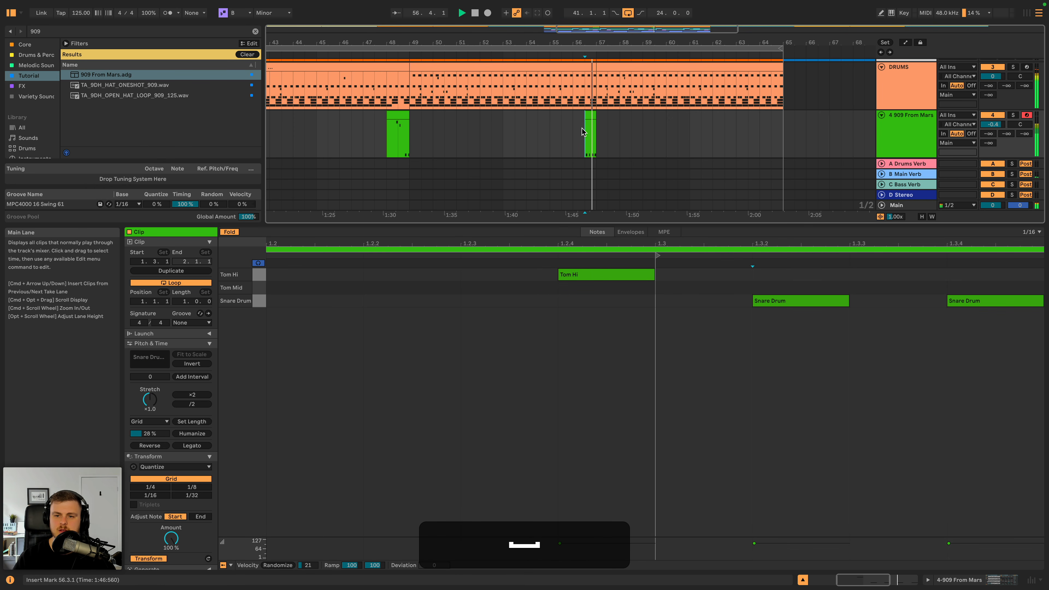
left_click(591, 113)
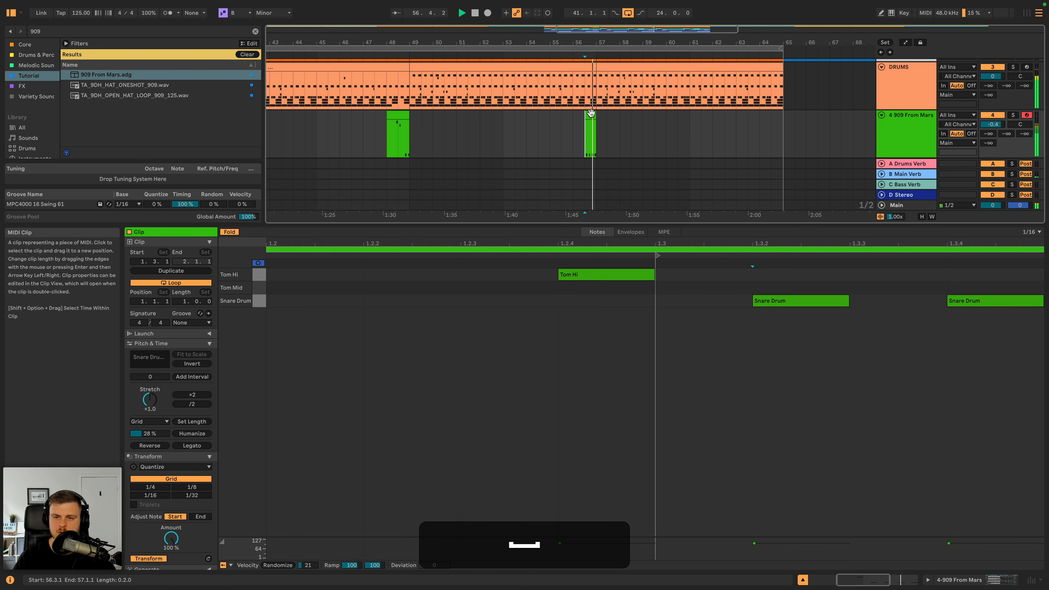
double_click(917, 94)
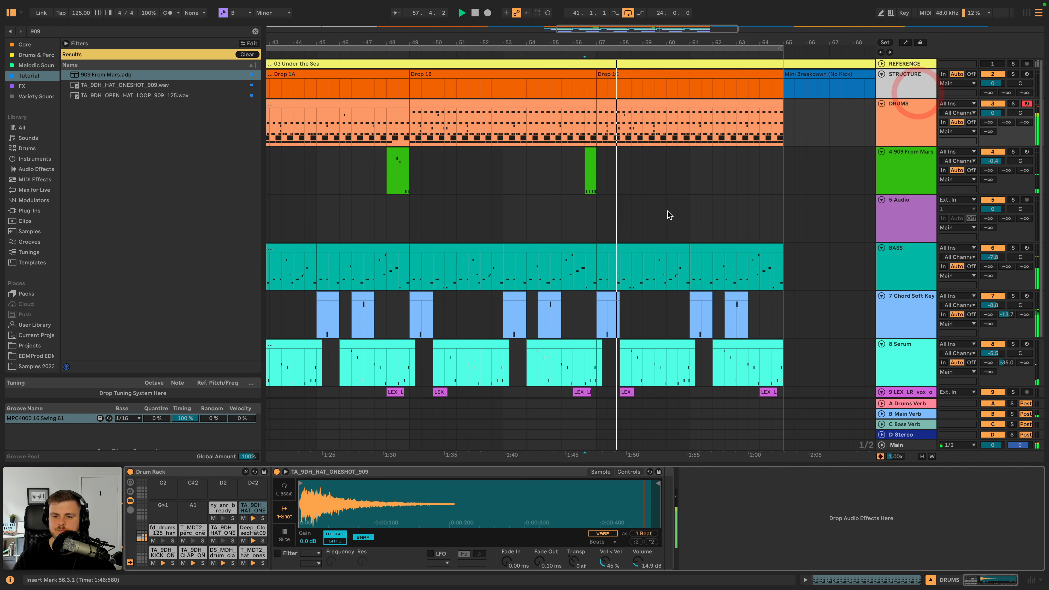
scroll(665, 212, "down", 3)
scroll(657, 215, "left", 3)
scroll(654, 217, "up", 2)
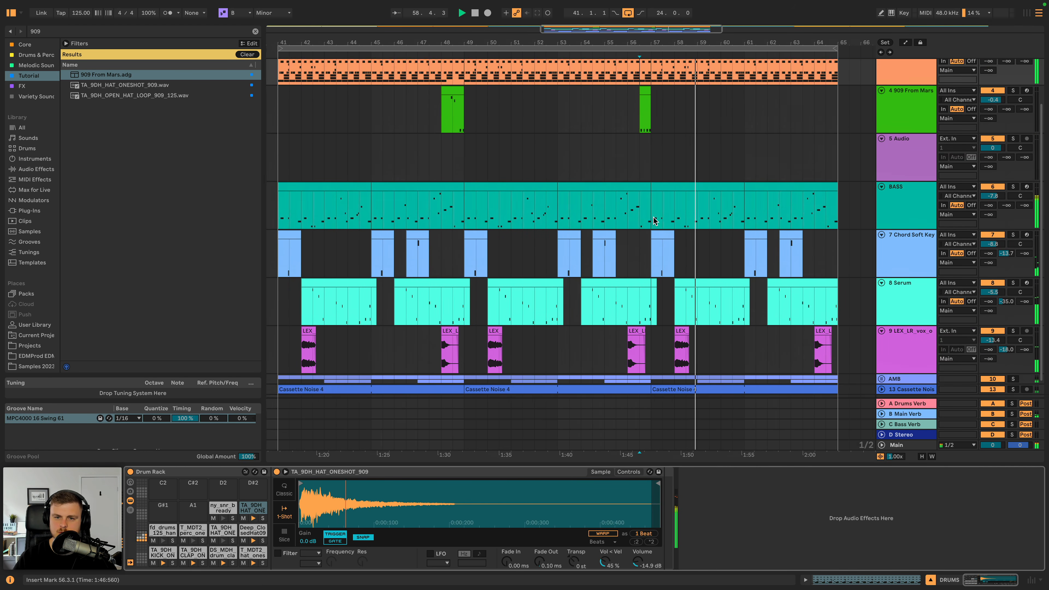
scroll(653, 216, "down", 2)
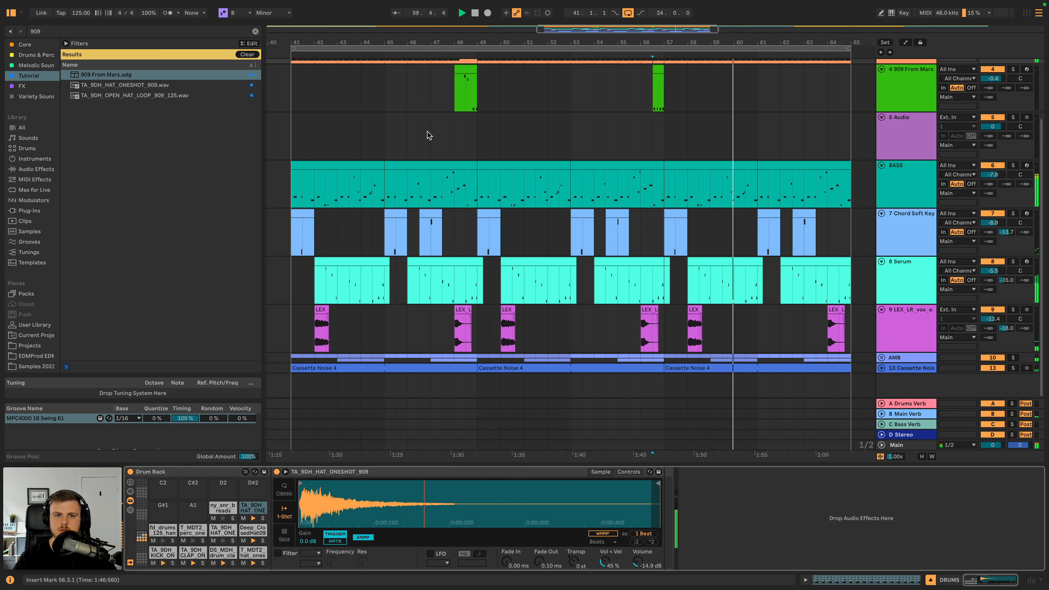
- Clear the 909 search so the browser lists the whole Tutorial collection
left_click(255, 32)
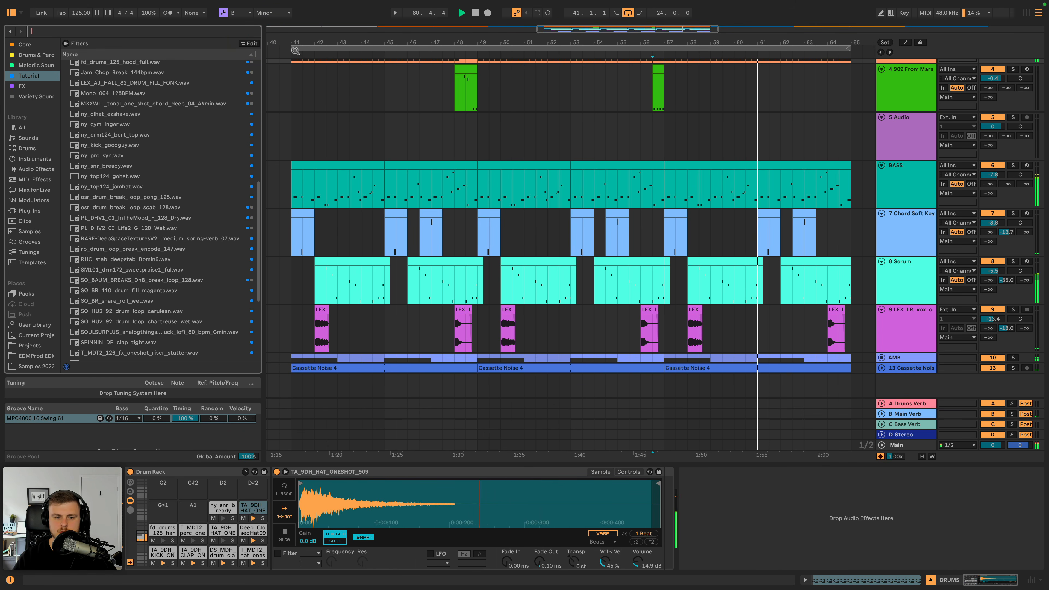
left_click(913, 277)
scroll(554, 124, "up", 2)
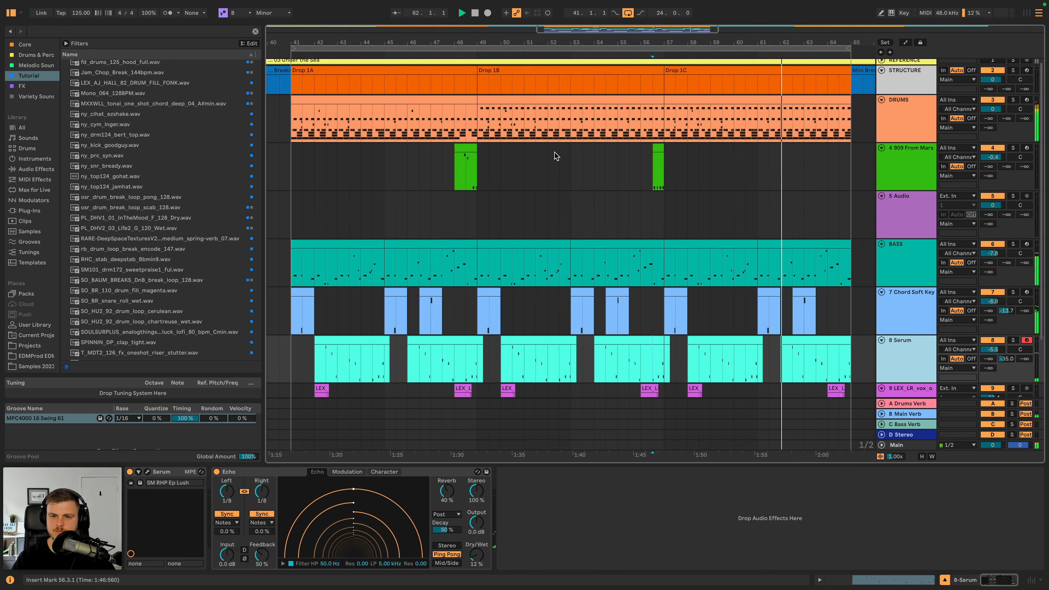
left_click(558, 154)
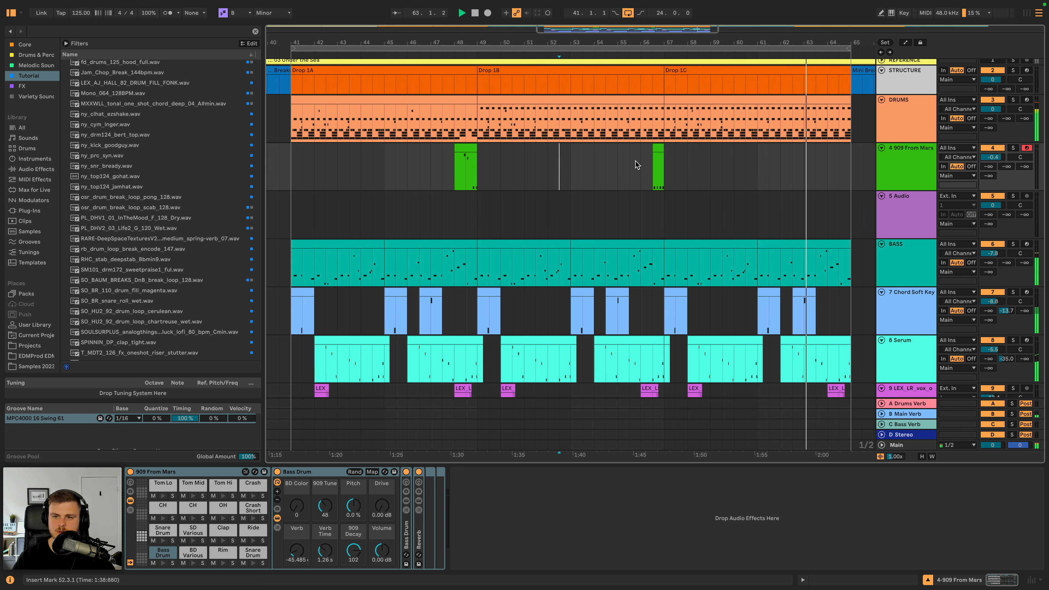
- Delete the kick notes in the last two bars of the Drop 1C drum clip
double_click(843, 99)
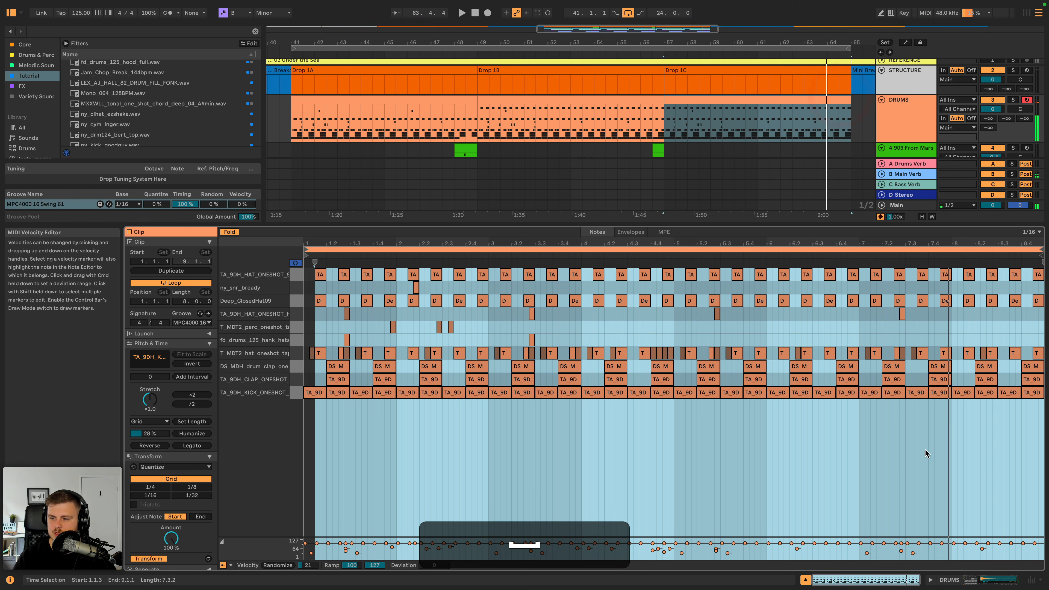
left_click_drag(868, 408, 1038, 394)
key("BackSpace")
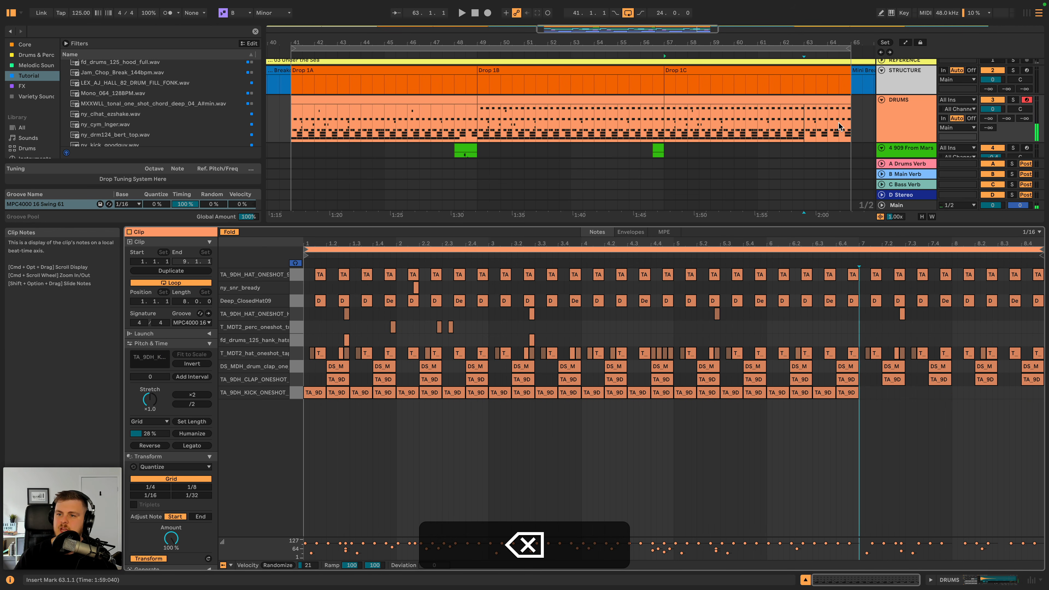
- Play the drop's kickless ending from 63.1.1 up to the Mini Breakdown
left_click(805, 125)
key("space")
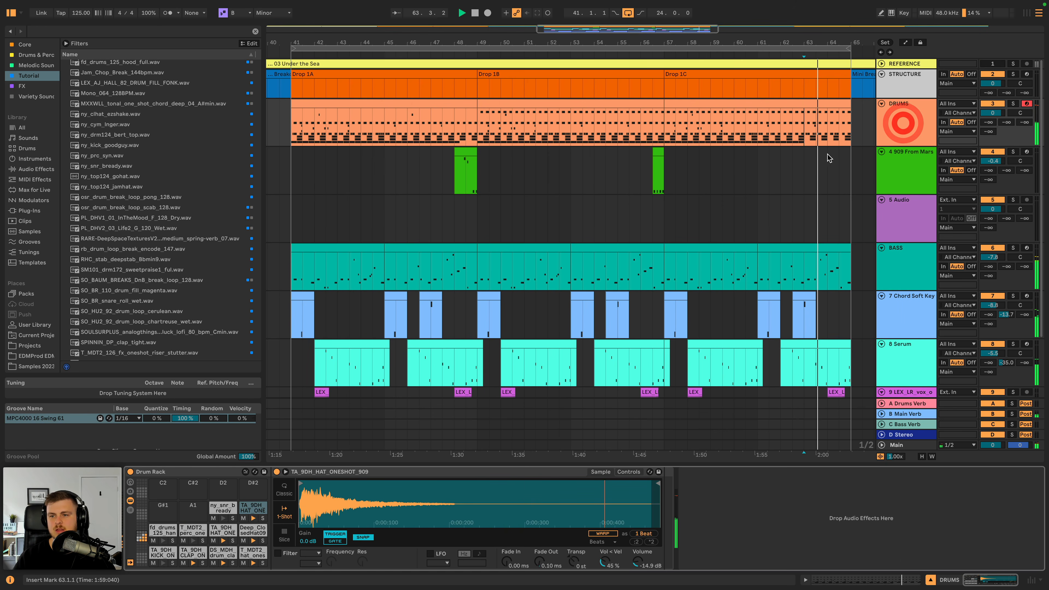
left_click(902, 122)
key("minus")
key("minus")
key("minus")
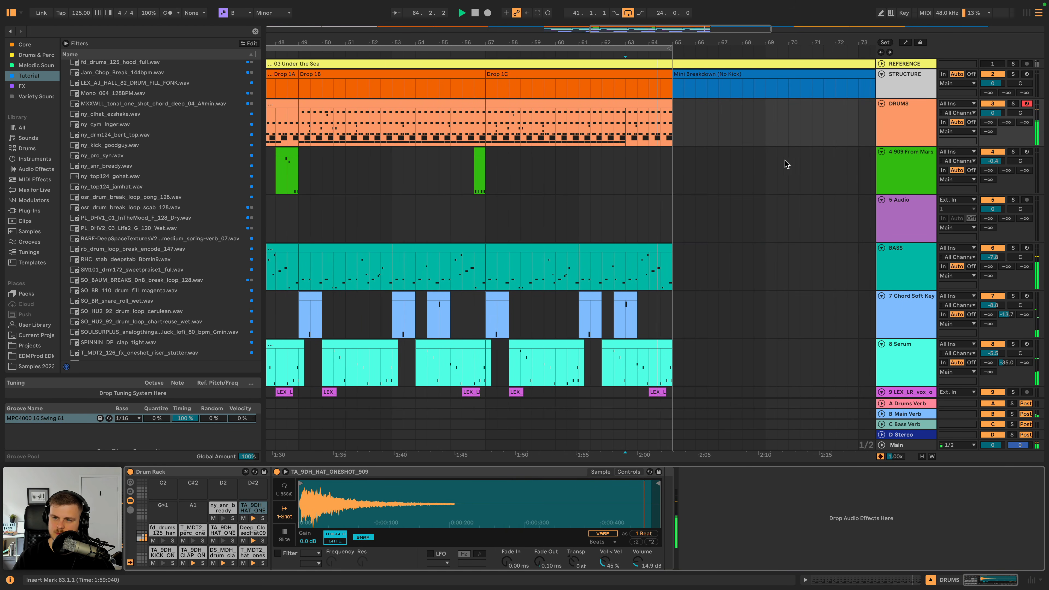
key("space")
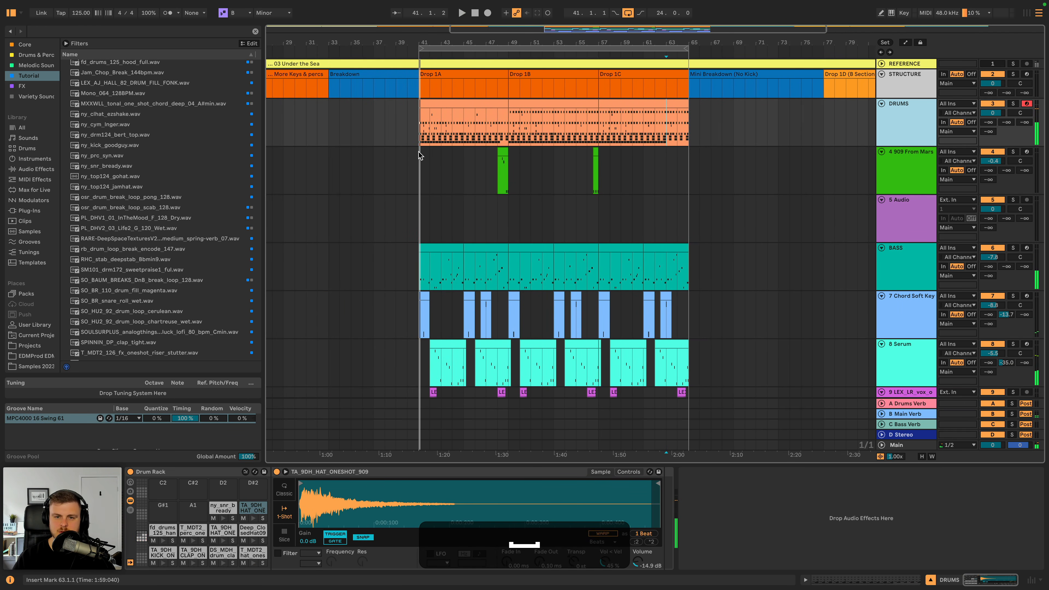
key("space")
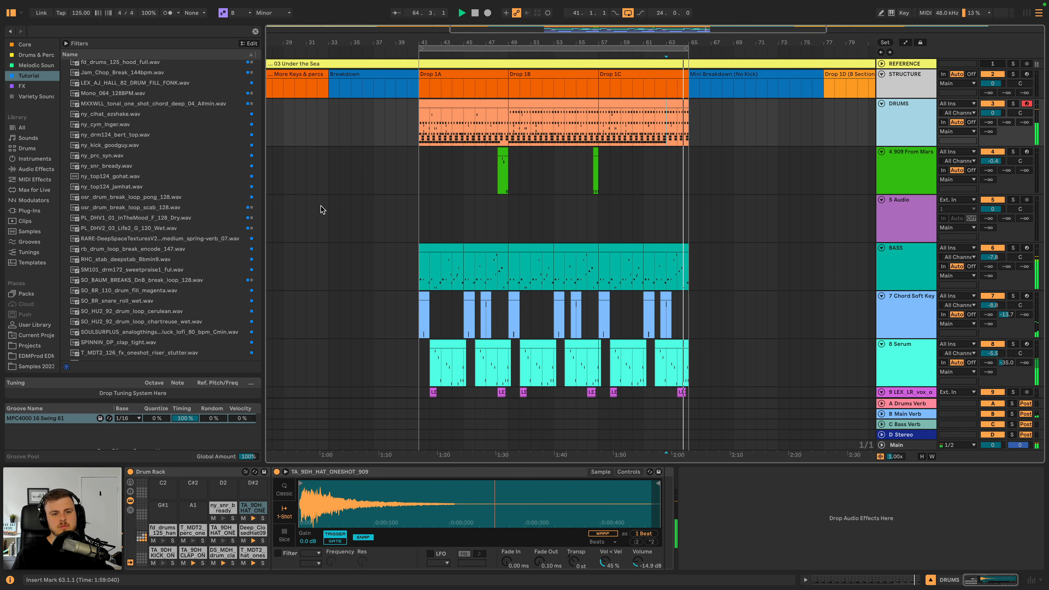
key("space")
- Audition samples in the Tutorial collection, from the RARE-DeepSpaceTextures spring-verb file through the SOULSURPLUS lofi 80 bpm Cmin loop
left_click(209, 239)
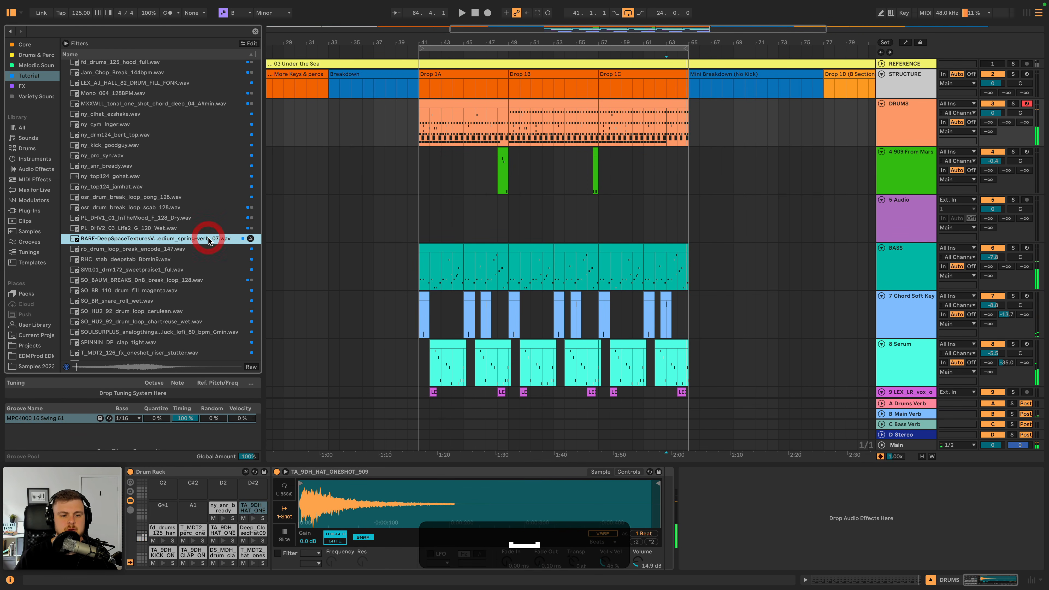
left_click(34, 88)
left_click(29, 76)
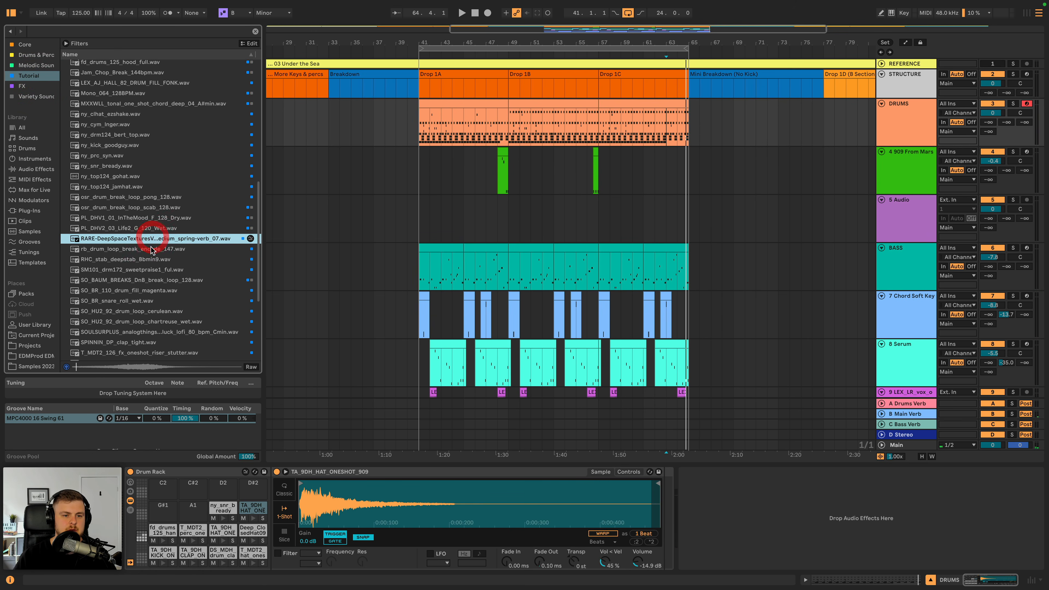
left_click(152, 249)
key("Down")
key("Down")
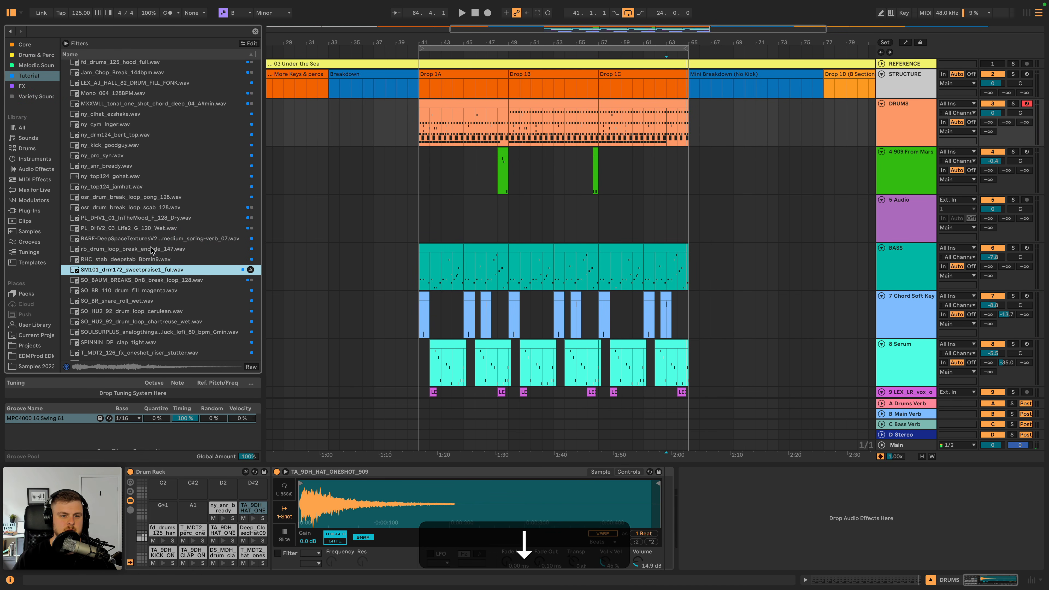
key("Down")
key("Down")
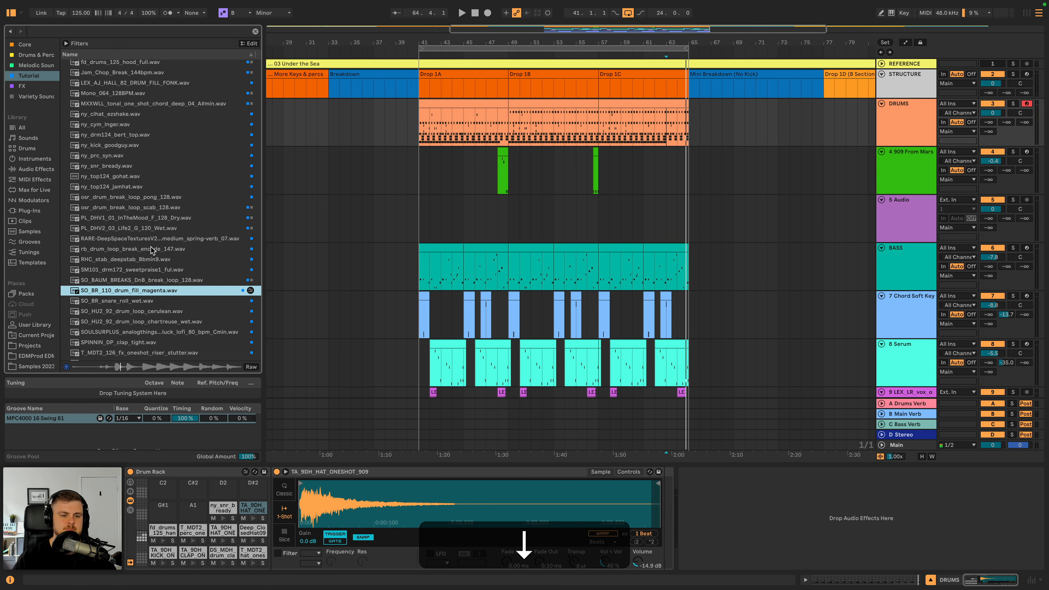
key("Down")
key("Down")
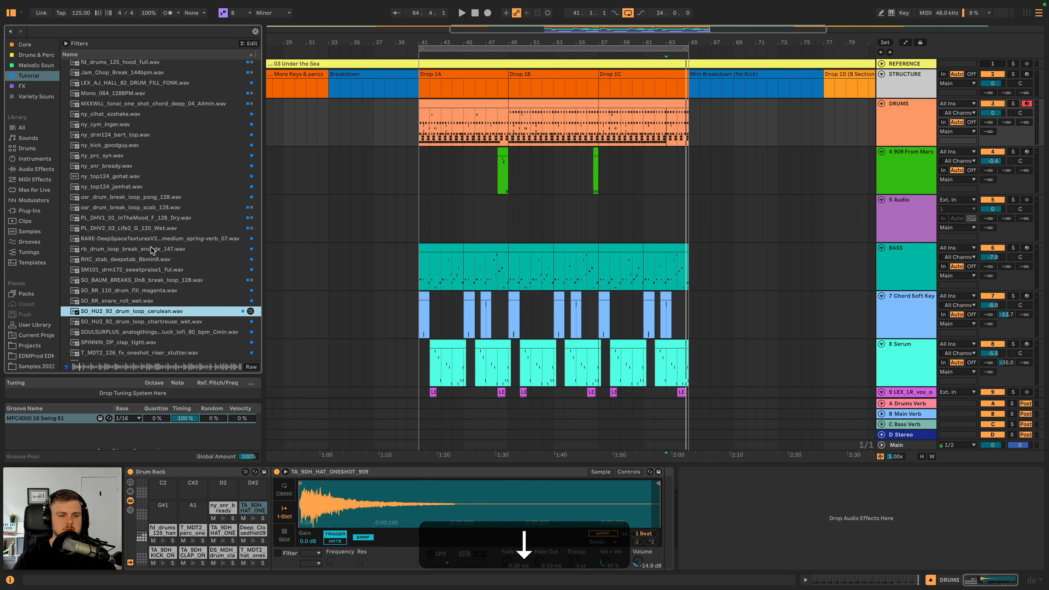
key("Down")
key("Down")
scroll(152, 250, "down", 3)
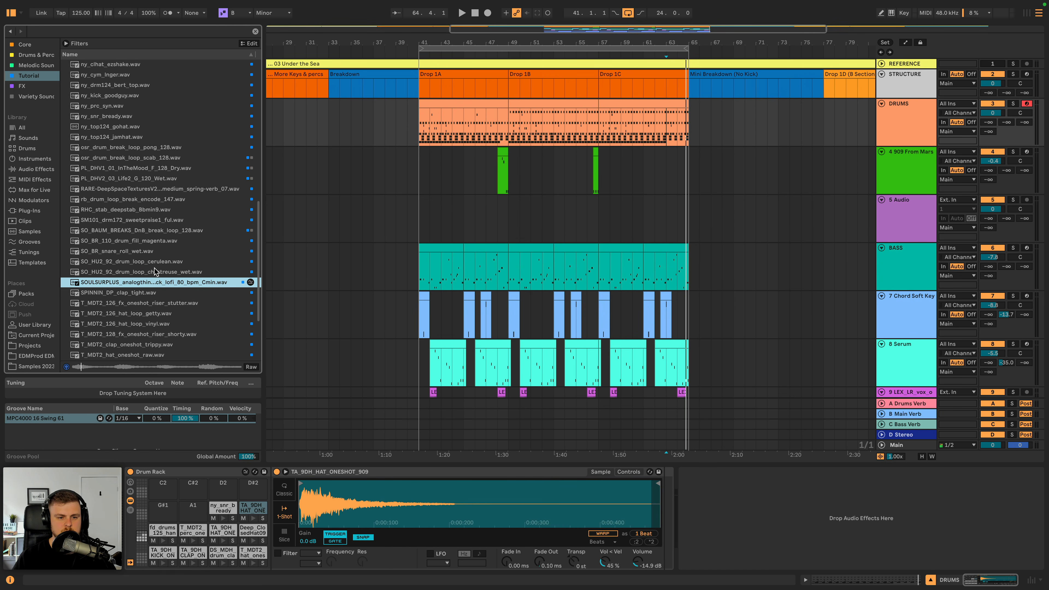
scroll(153, 272, "down", 4)
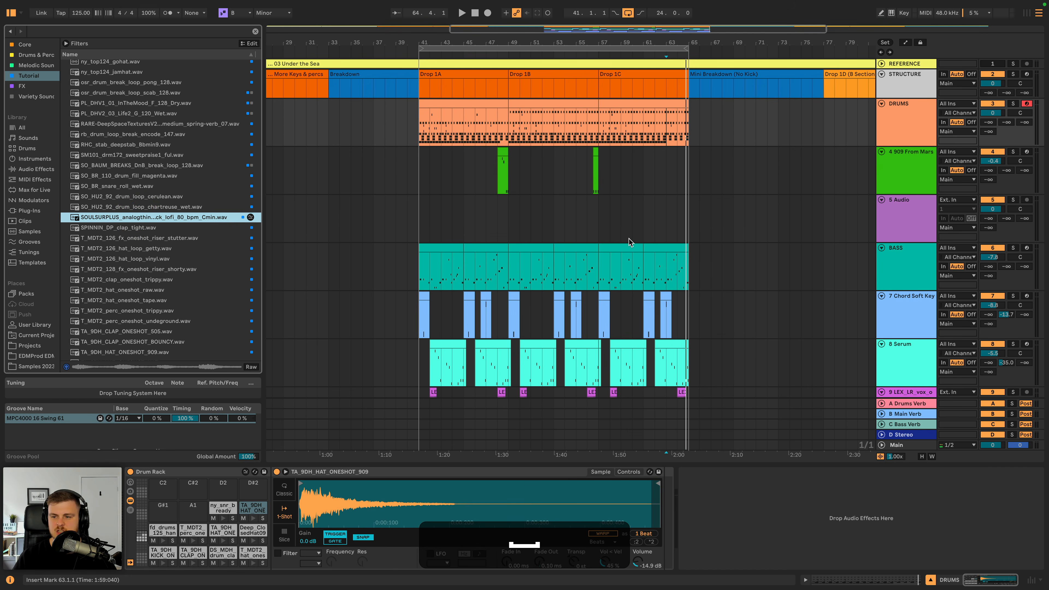
scroll(627, 239, "down", 4)
- Add an audio track below Chord Soft Keys, place the SOULSURPLUS synth lead pluck loop on it at bar 45, and open the clip
left_click(912, 239)
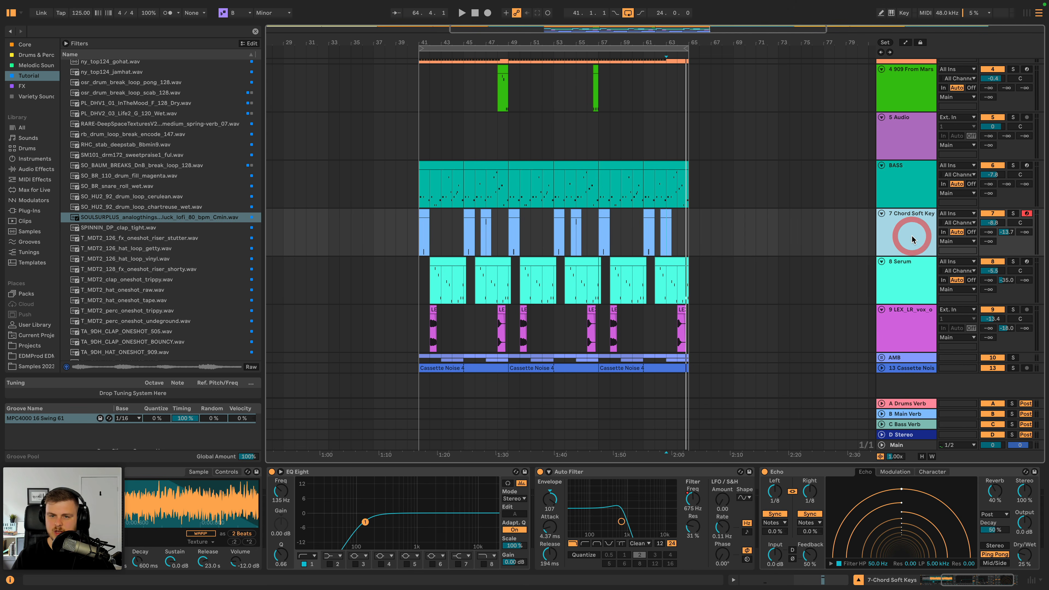
key("super+t")
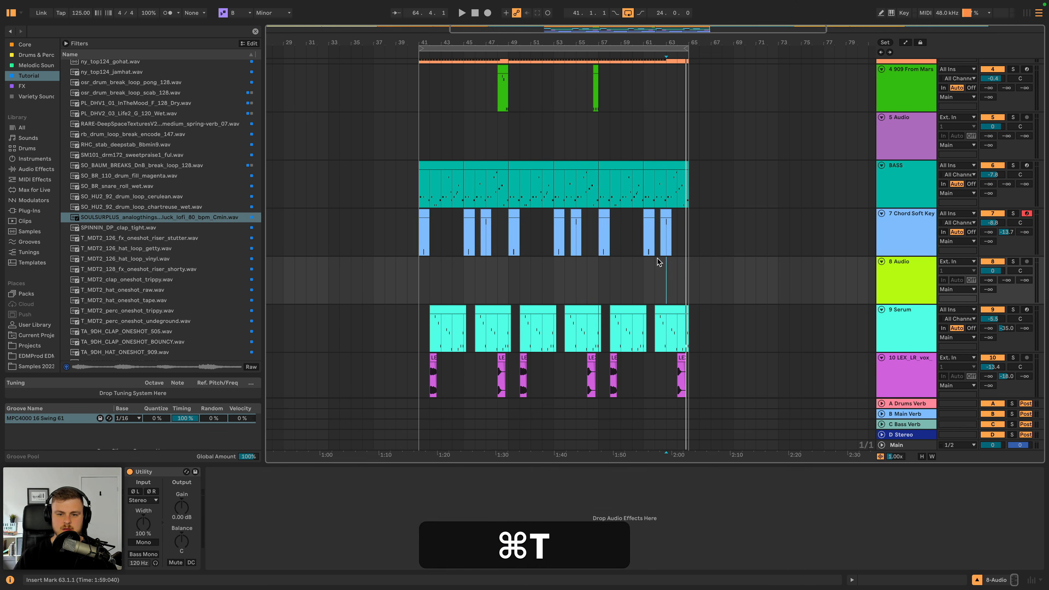
left_click_drag(95, 217, 465, 275)
key("space")
double_click(481, 260)
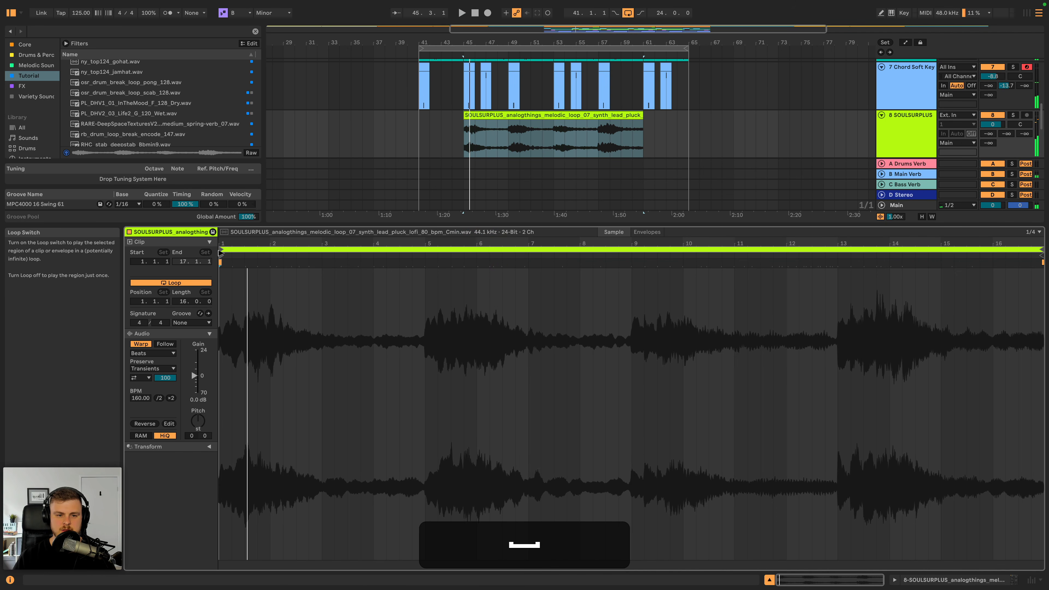
- Transpose the pluck loop clip down 4 semitones, set its start to 3.1.1, and play it back
left_click_drag(198, 421, 198, 426)
key("space")
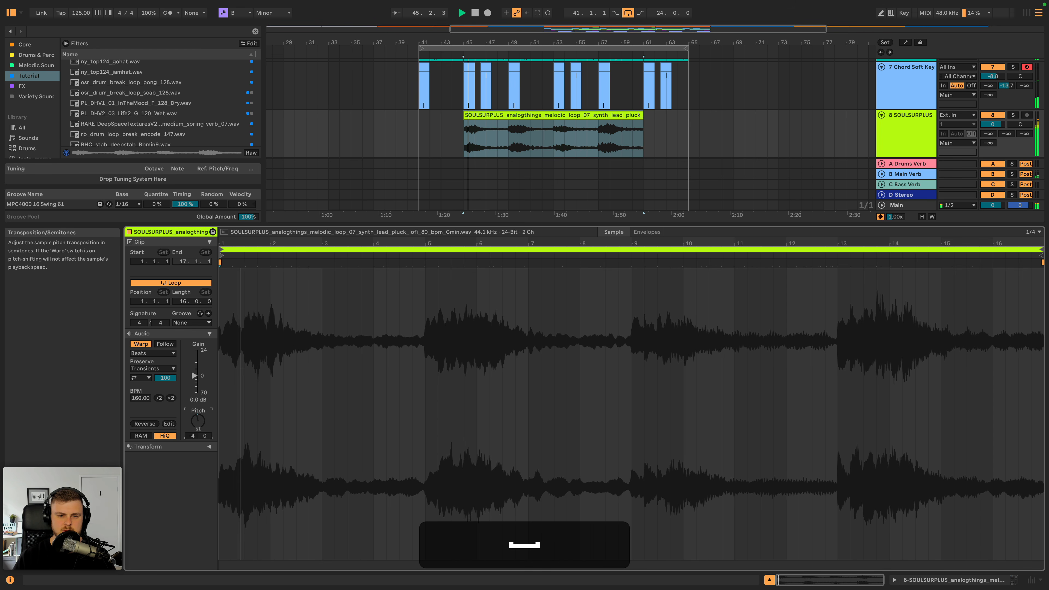
left_click_drag(221, 261, 326, 262)
left_click(324, 262)
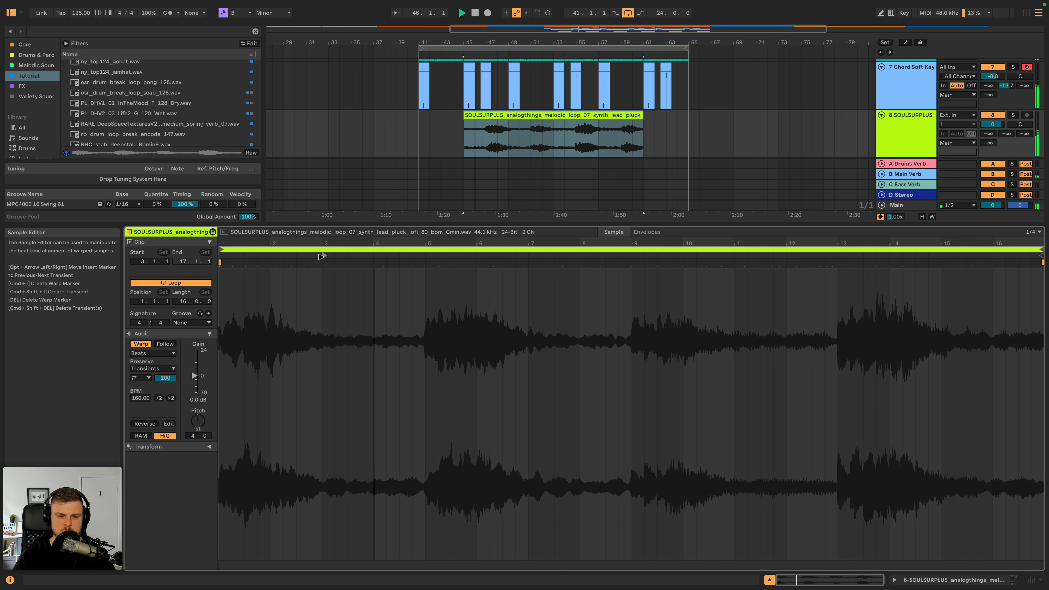
key("space")
key("space")
- Set the pluck clip's transposition to -6 semitones and audition it from bar 45
left_click_drag(197, 425, 197, 424)
key("space")
key("space")
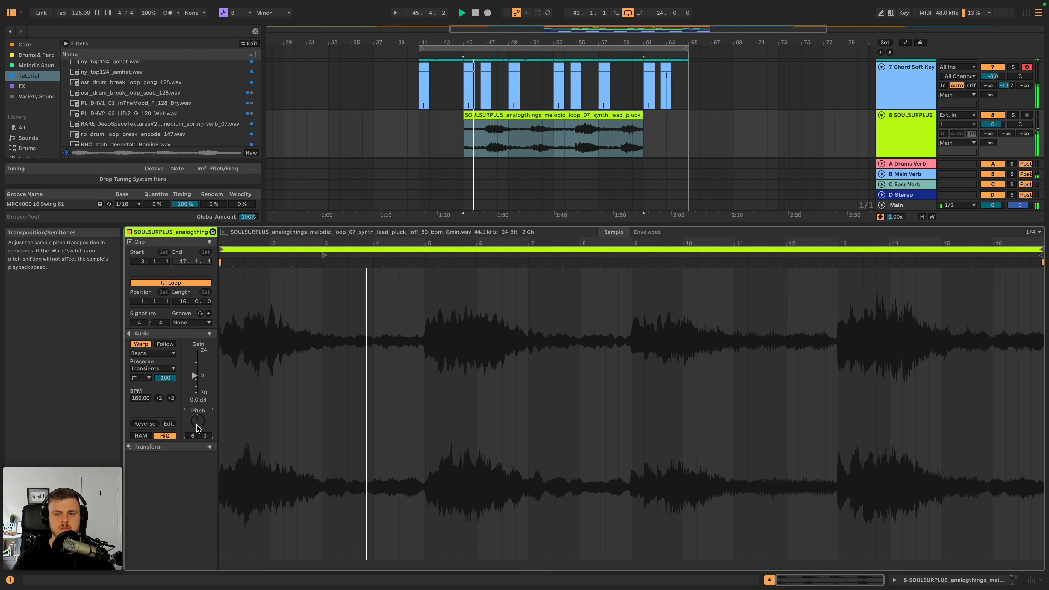
key("space")
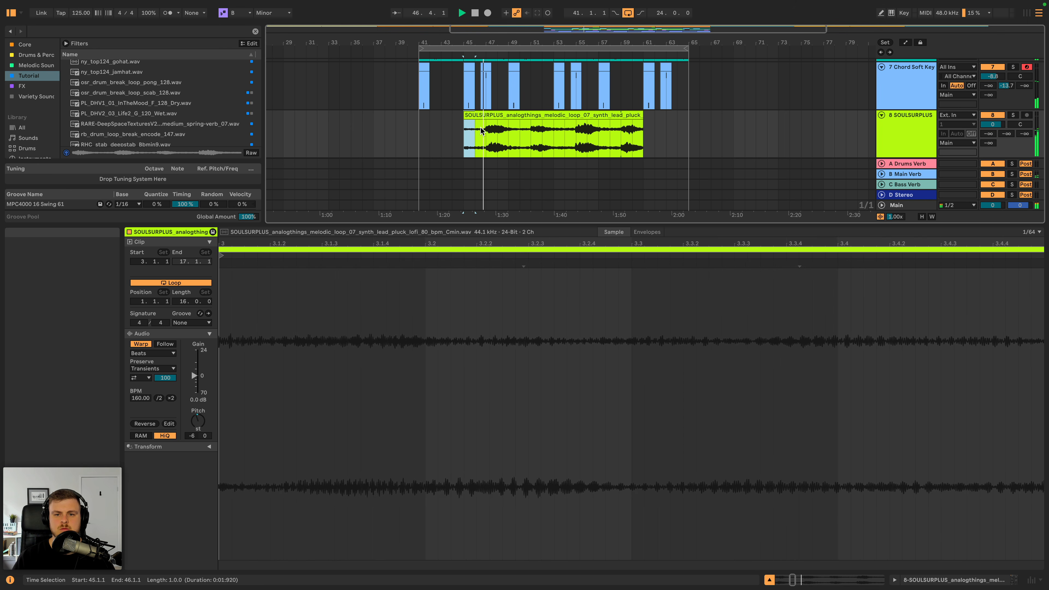
key("space")
- Split the pluck clip at bar 47 and delete the remainder, keeping only bars 45 to 47
key("super+c")
left_click(421, 124)
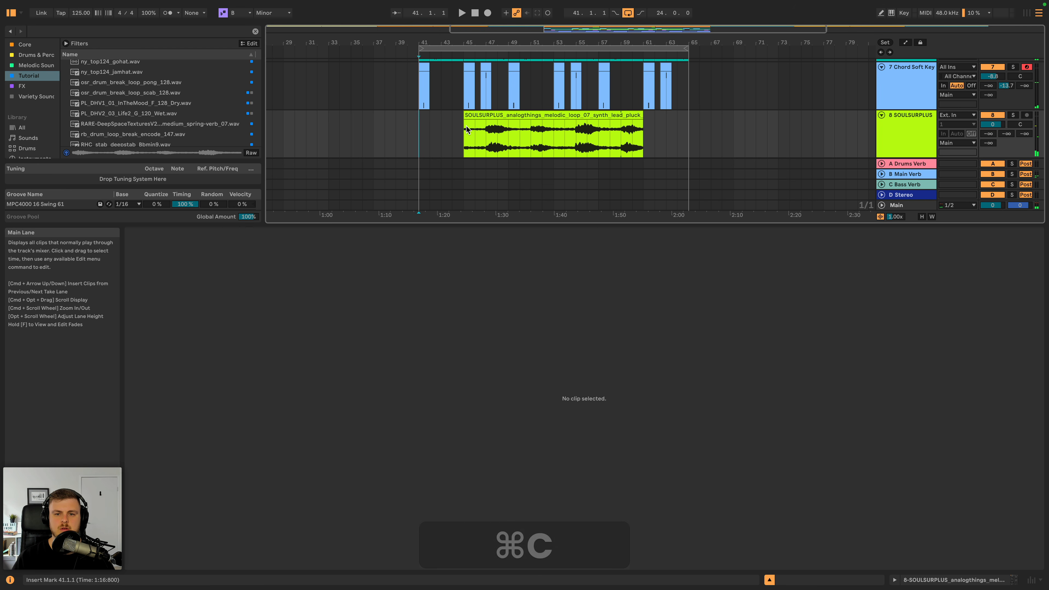
left_click(486, 126)
key("super+e")
key("BackSpace")
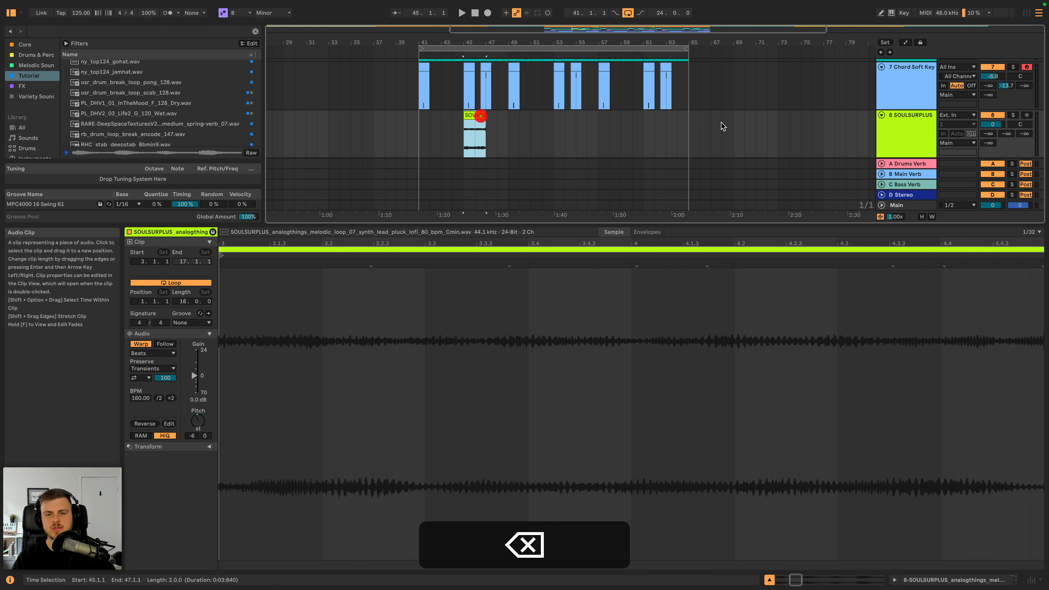
- Solo the SOULSURPLUS track and lower its volume to -1.2 dB during playback
left_click(1013, 115)
key("space")
left_click_drag(997, 126, 997, 130)
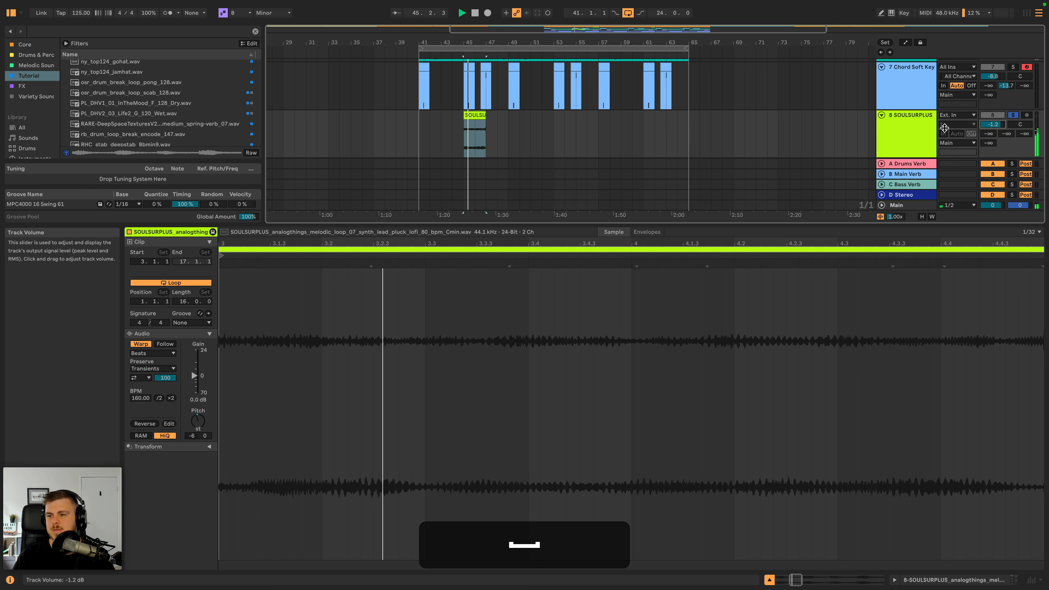
- Add EQ Eight after Utility on the SOULSURPLUS track with a low cut at 153 Hz and Q of 0.58
double_click(911, 126)
left_click(34, 170)
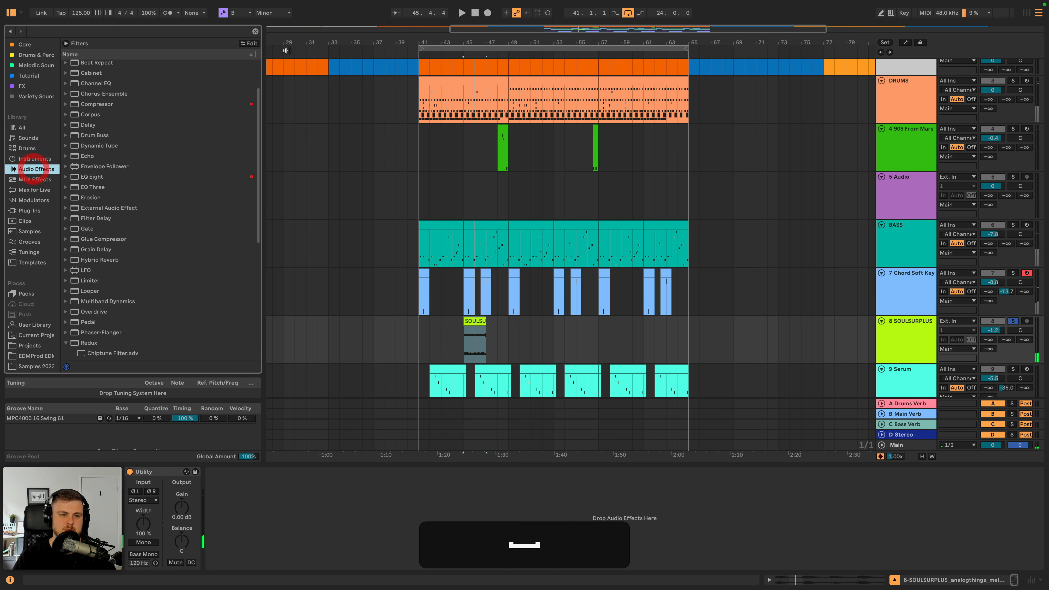
left_click(98, 178)
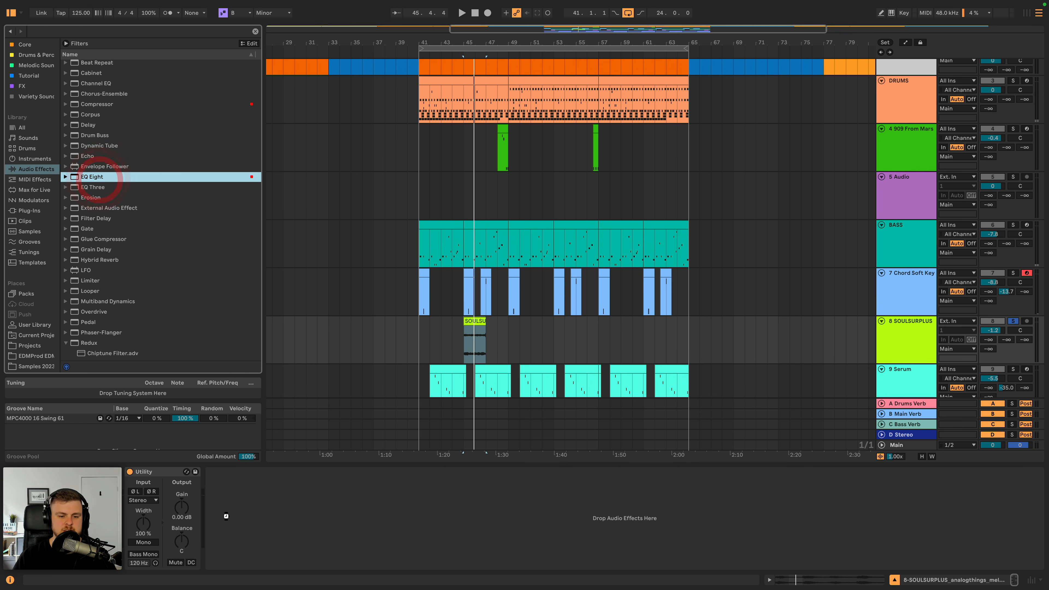
left_click_drag(226, 516, 228, 516)
key("space")
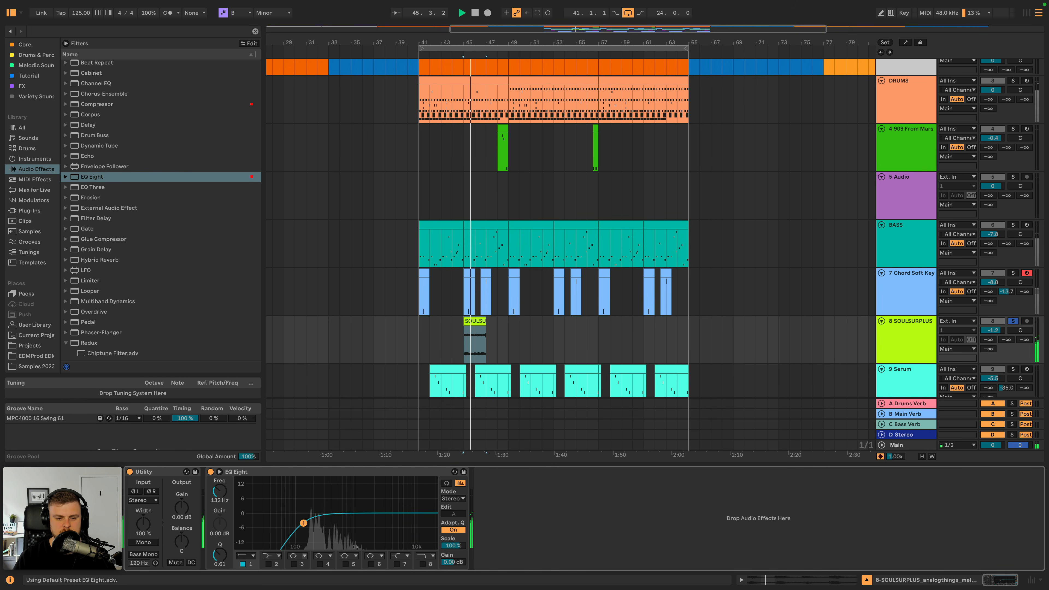
key("space")
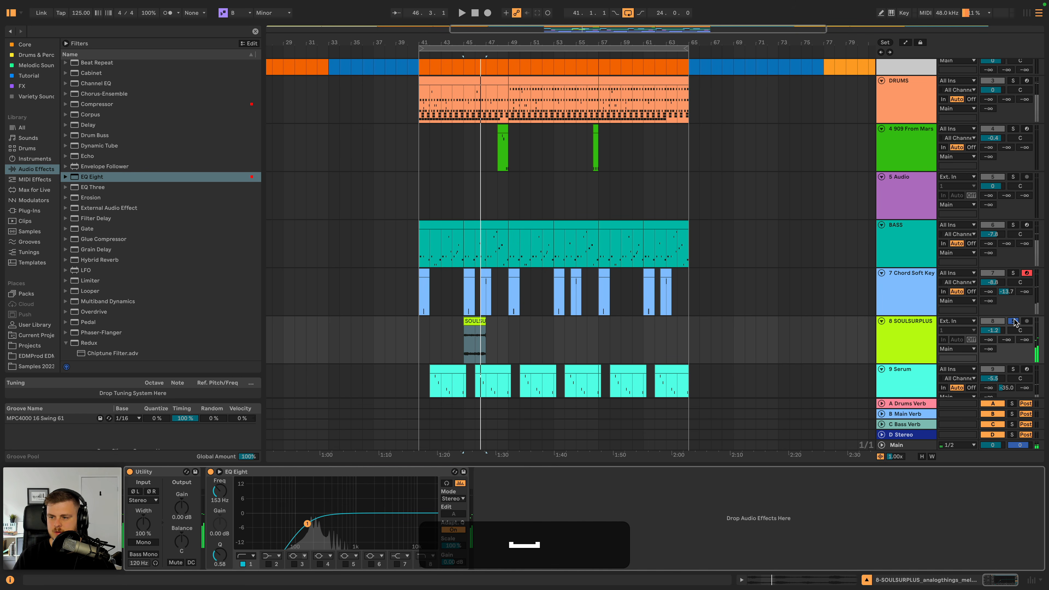
- Unsolo the SOULSURPLUS track and lower its volume to -4.5 dB while listening with the full mix
left_click(1014, 321)
key("space")
left_click_drag(993, 331, 992, 339)
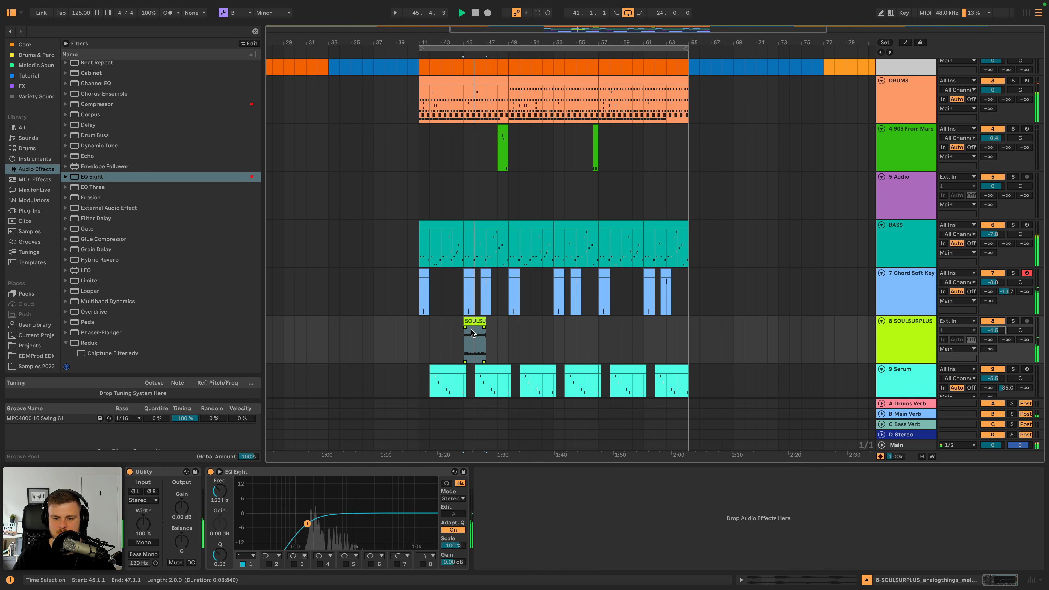
key("space")
key("space")
- Add a fade-in across the whole two-bar pluck clip and set the track's Utility width to 66%
left_click_drag(463, 324, 488, 323)
key("space")
key("space")
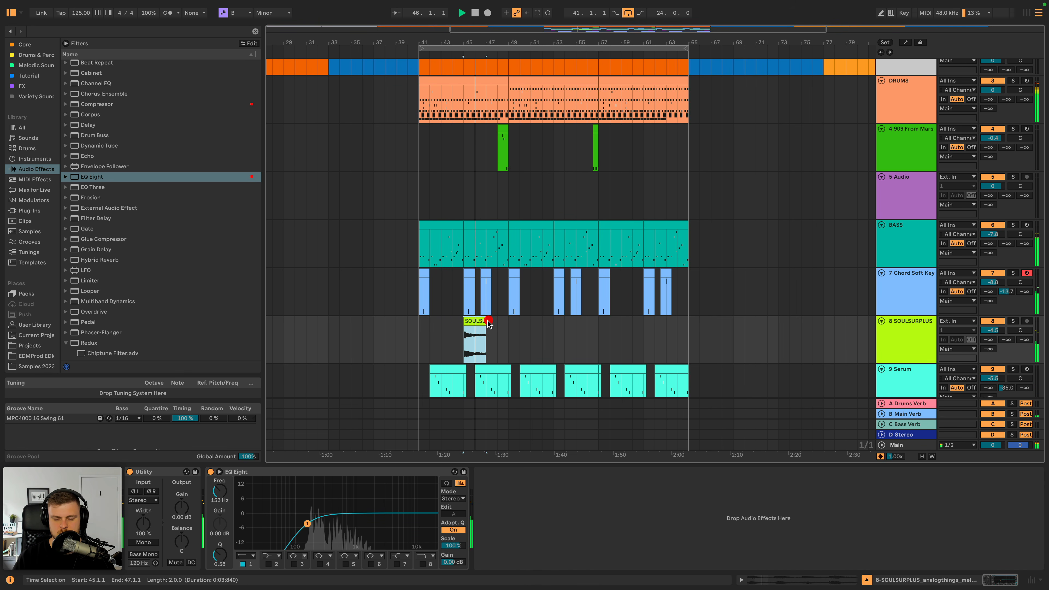
key("space")
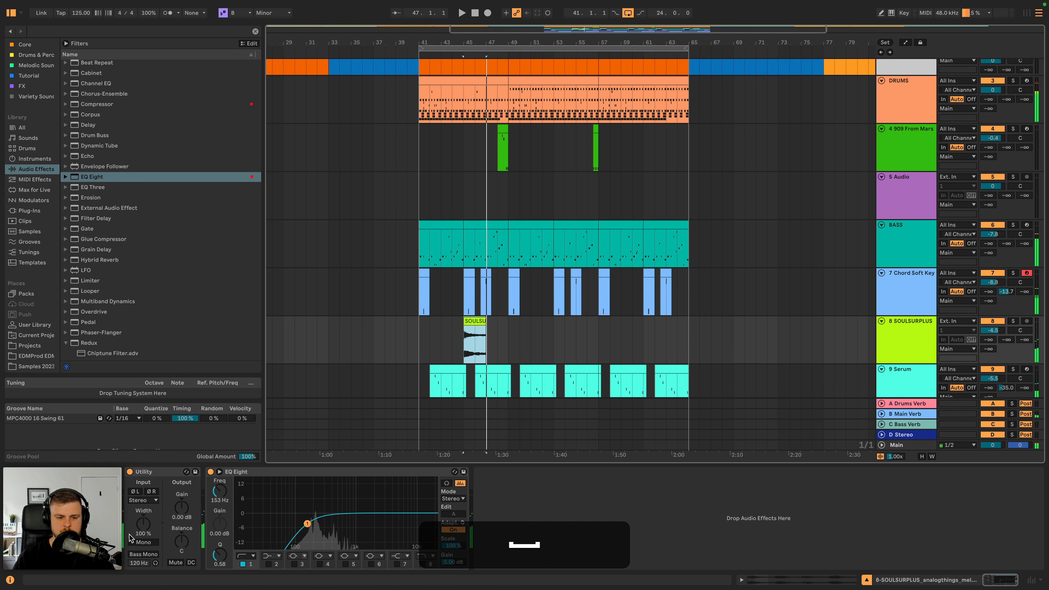
key("space")
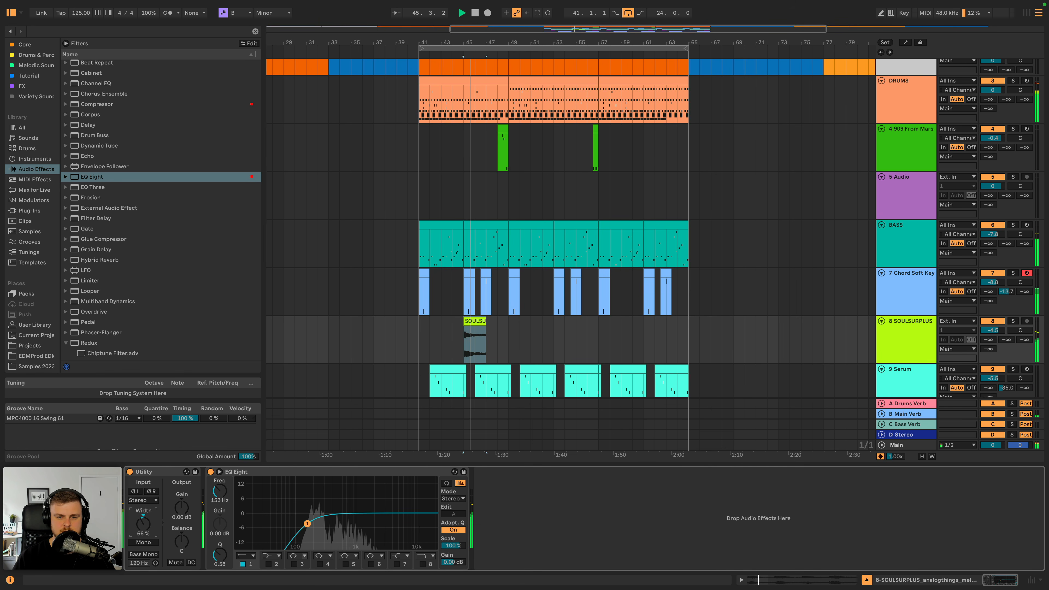
- Stop playback and insert a new MIDI track below the SOULSURPLUS track
left_click(910, 349)
key("space")
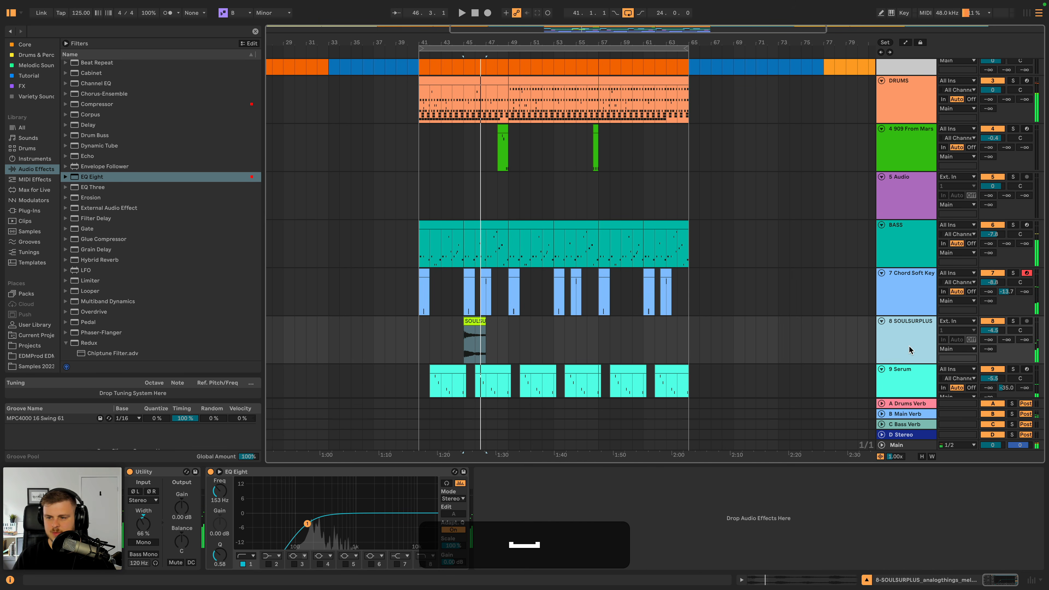
key("shift+super+t")
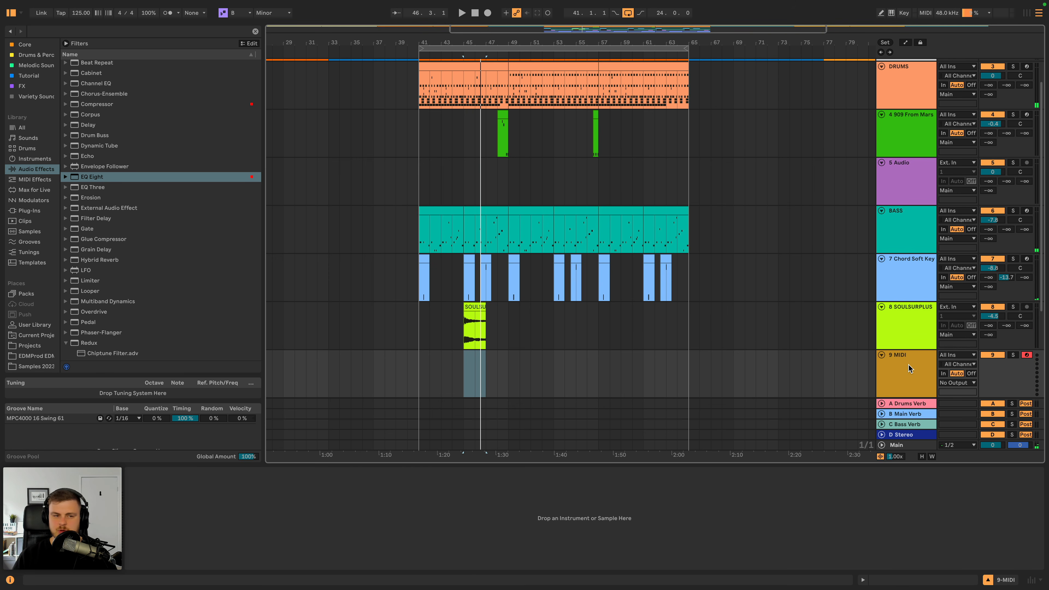
left_click(908, 365)
- Search the plug-ins for "analog" and load Analog Lab V on the new MIDI track
left_click(29, 211)
left_click(140, 33)
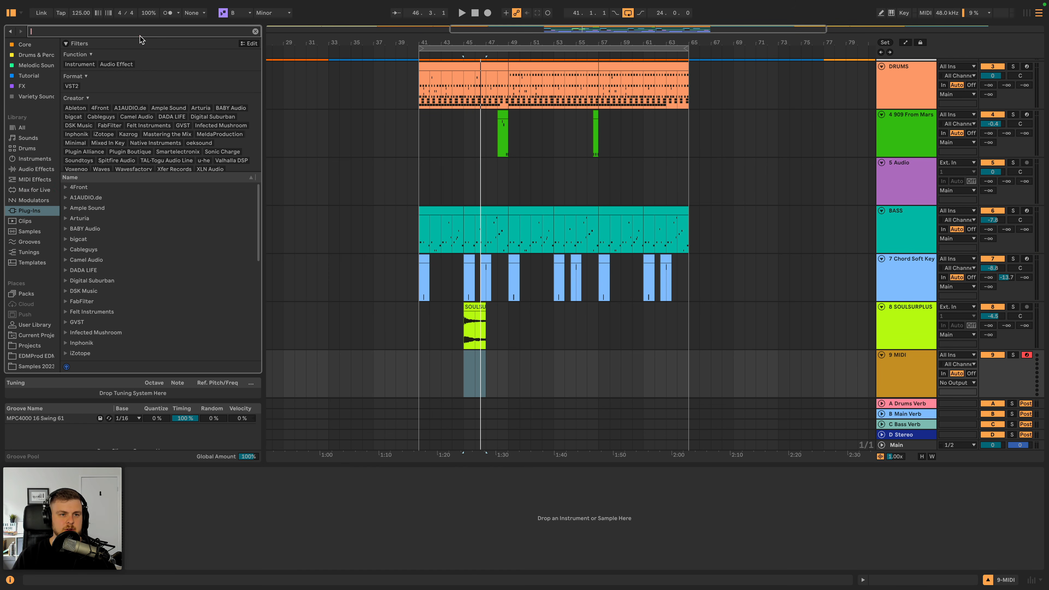
type("analog")
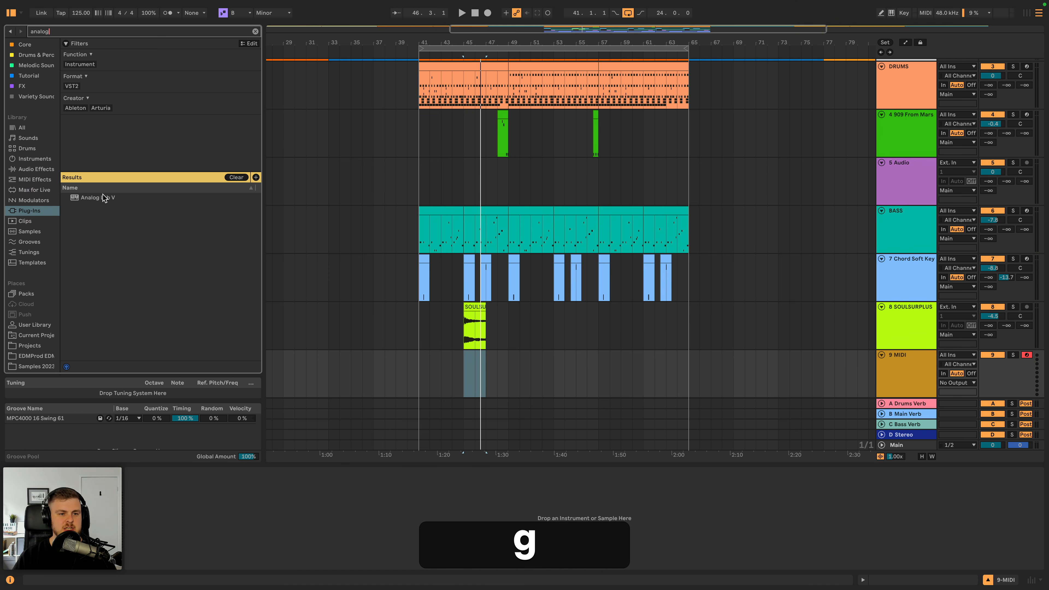
left_click(103, 197)
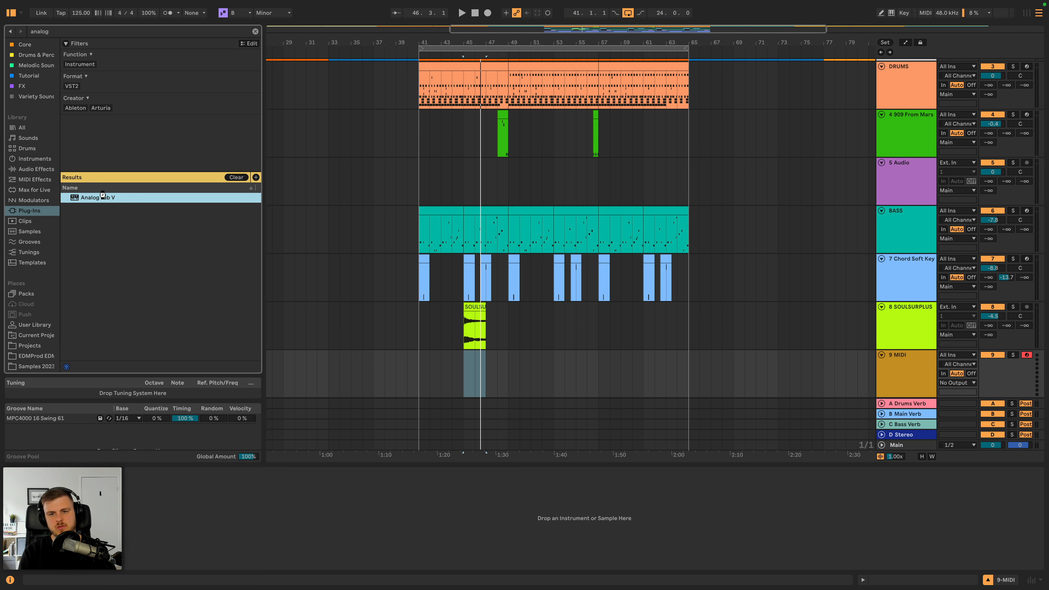
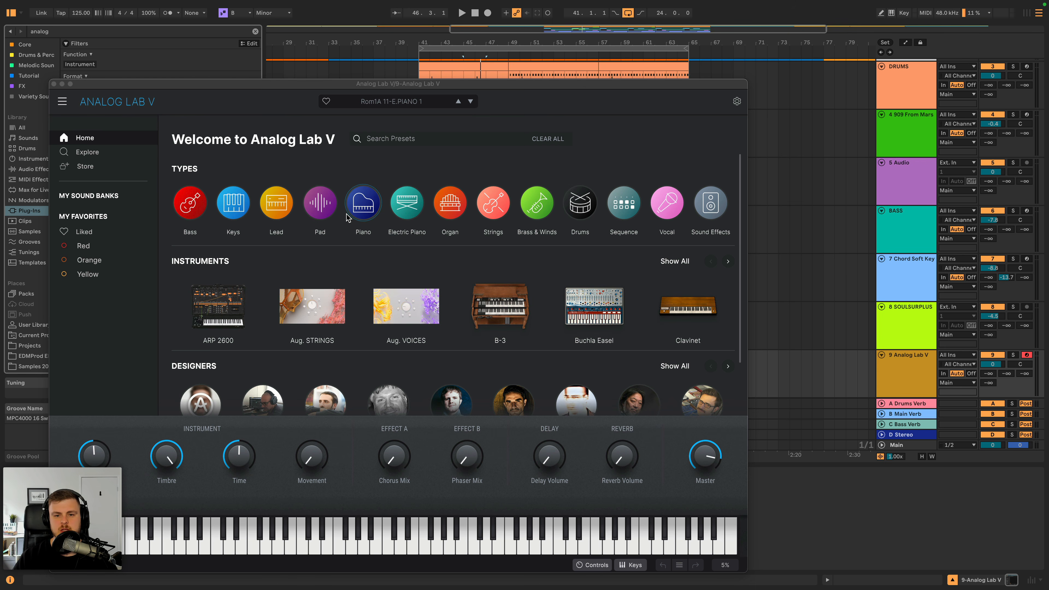
- Audition the Strings example presets Beauty Harp, Ensemble Sustain Tremolo and Beautiful Swell
mouse_move(496, 204)
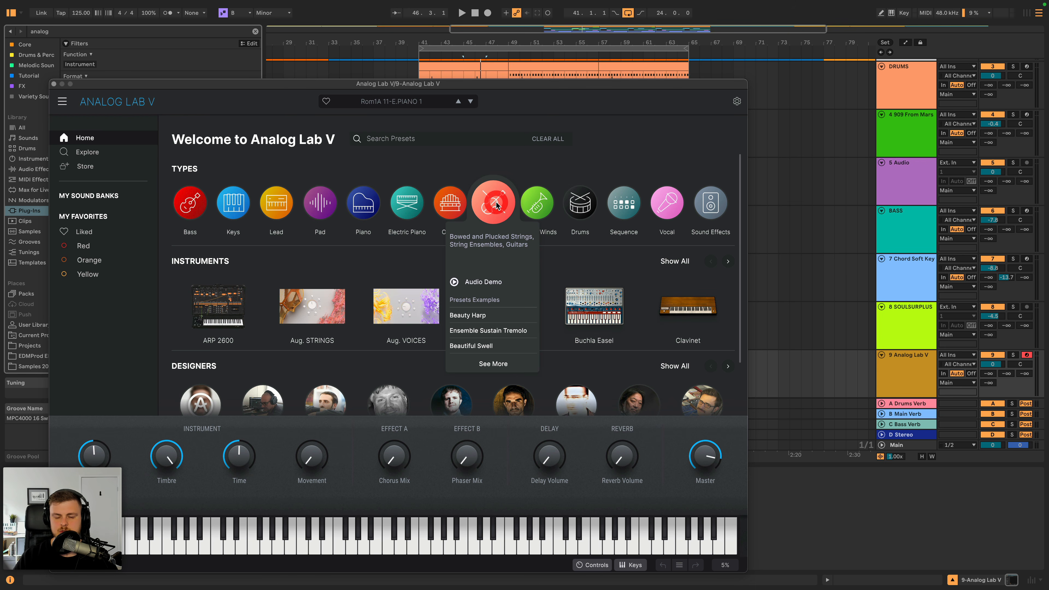
left_click(468, 317)
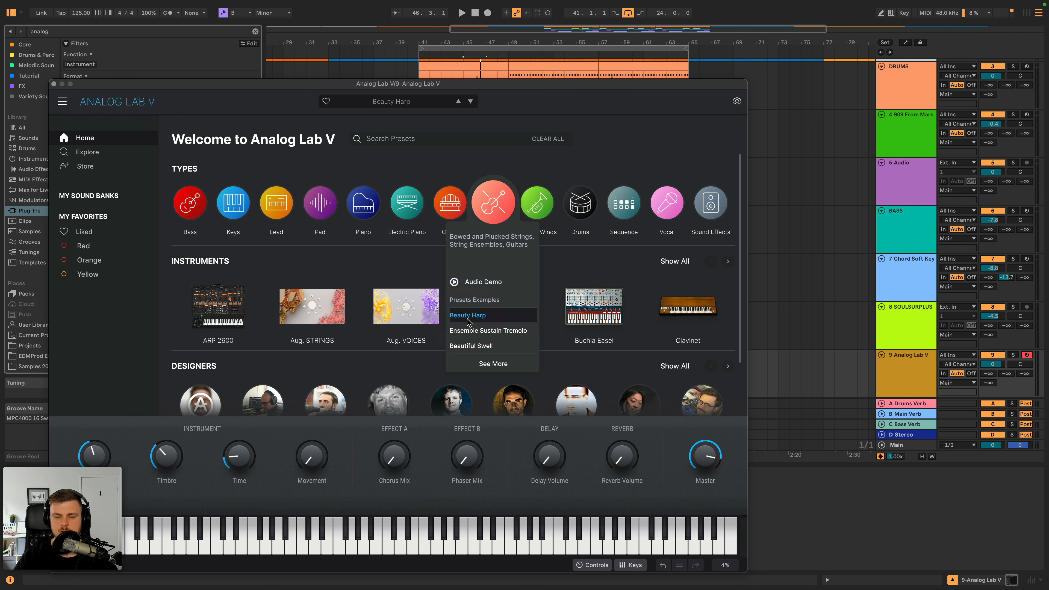
left_click(480, 332)
left_click(483, 347)
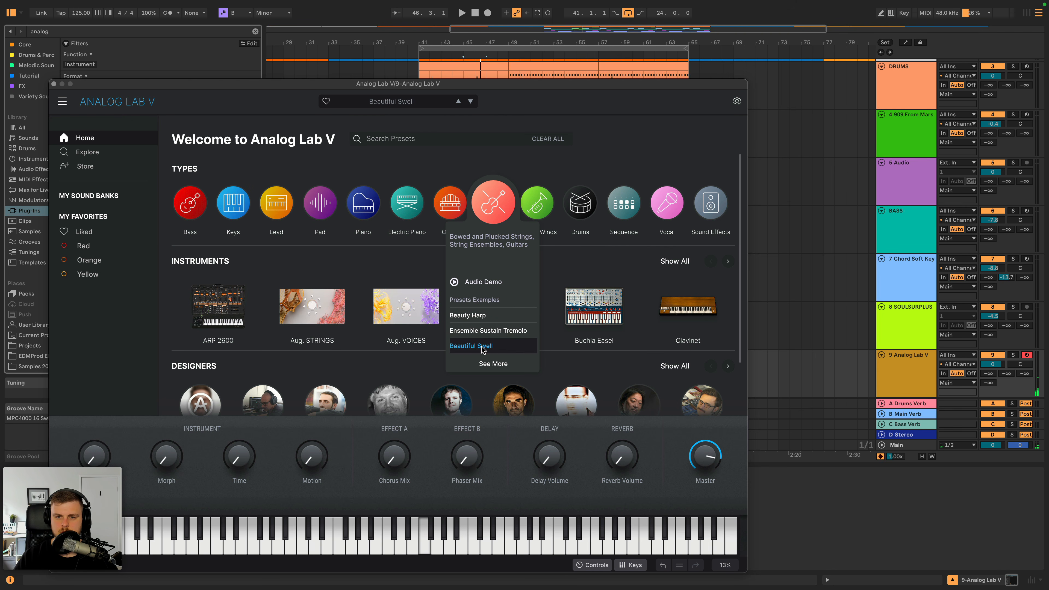
- Browse the full Strings preset list, audition Celtic Village and Air String 2, and load Stereo Strings before closing the plug-in window
left_click(489, 365)
left_click(234, 351)
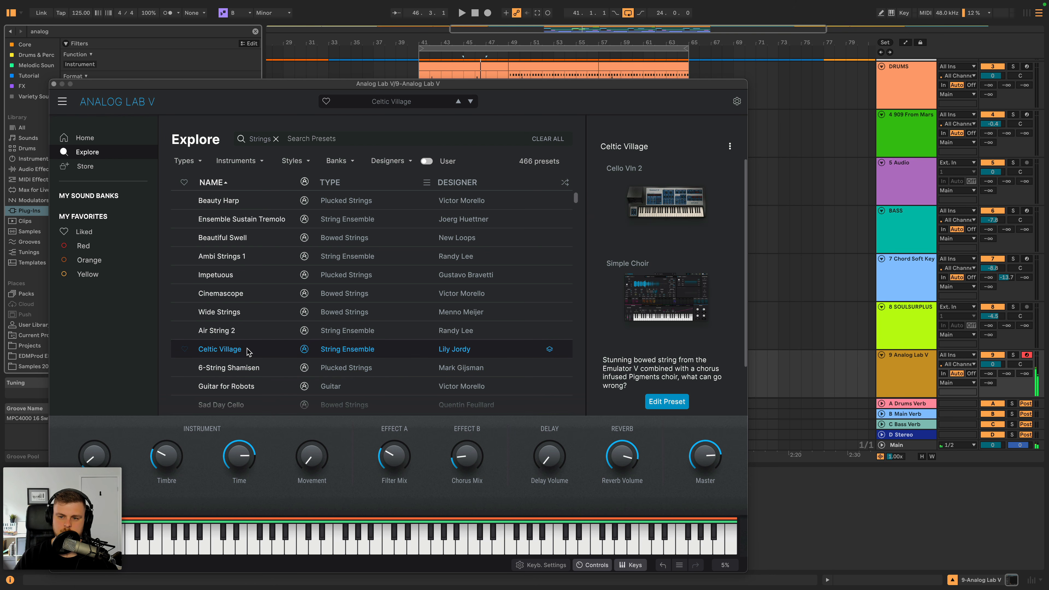
left_click(250, 334)
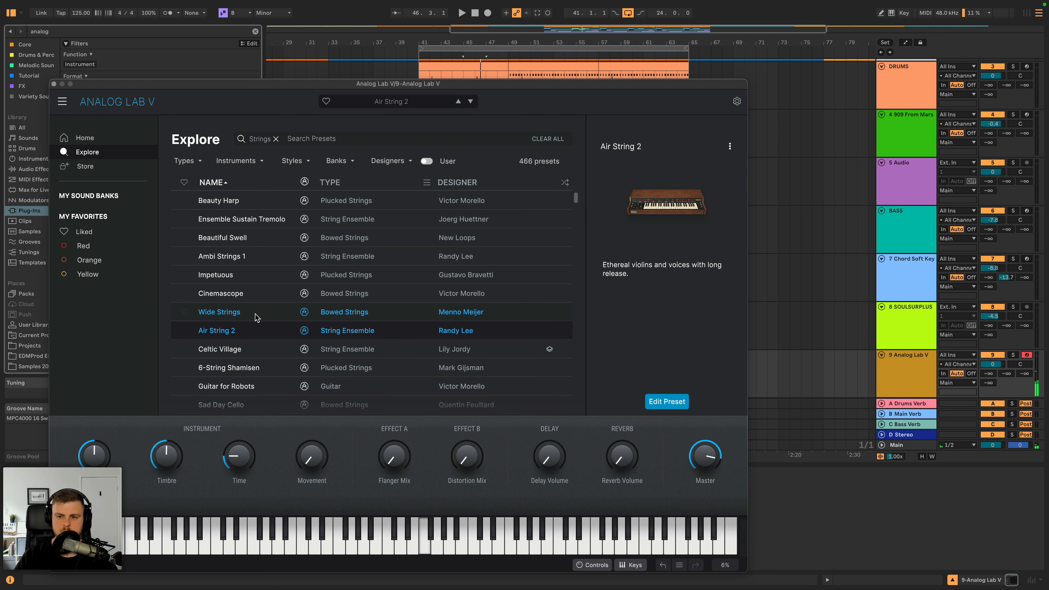
scroll(250, 318, "down", 5)
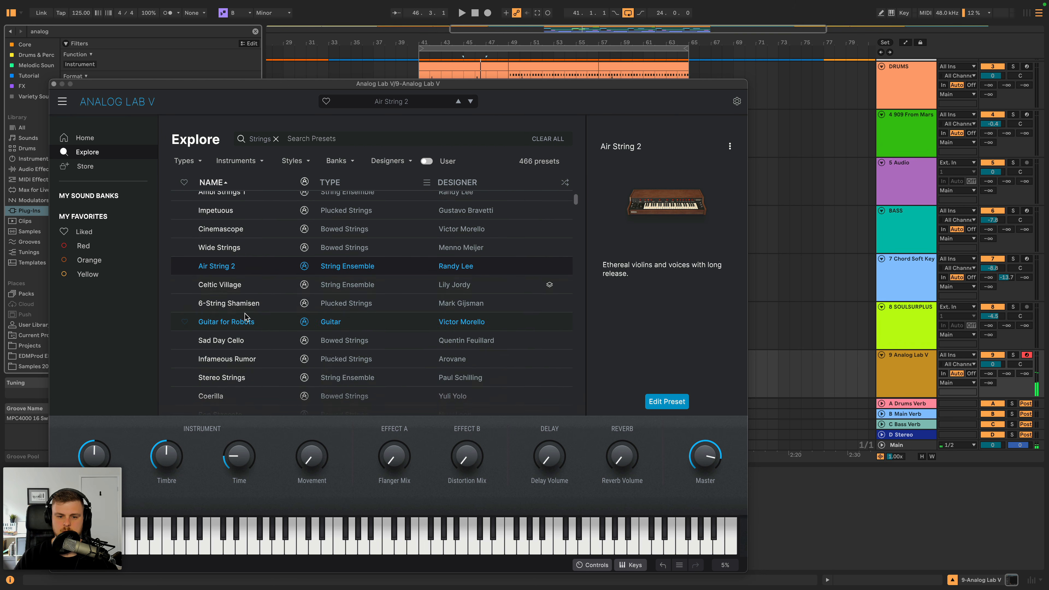
left_click(252, 336)
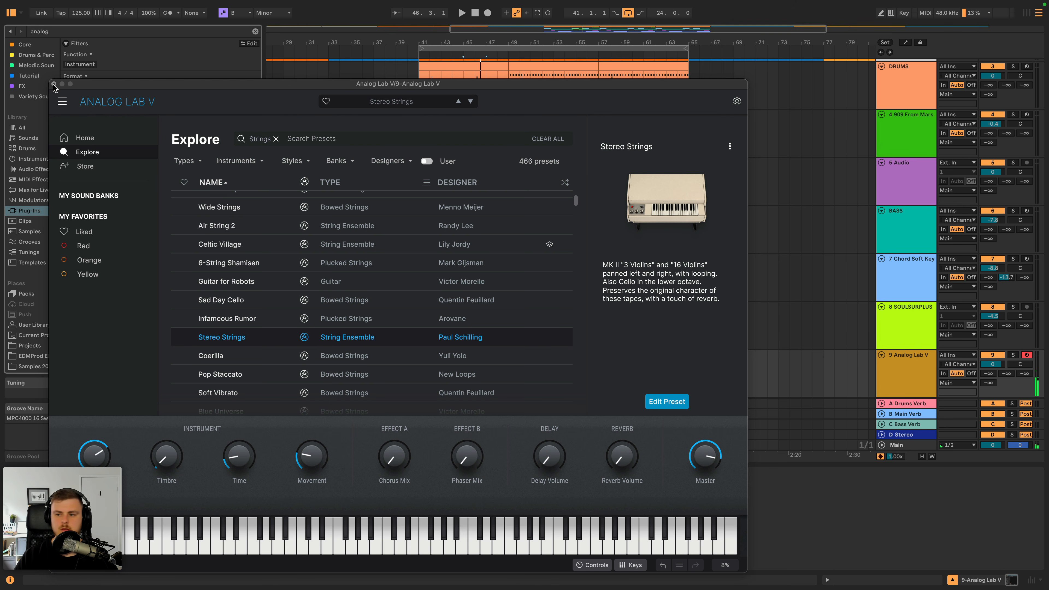
left_click(53, 85)
- Create an empty eight-bar MIDI clip on the Analog Lab V track from bar 49 to bar 57
left_click(482, 370)
left_click(509, 371)
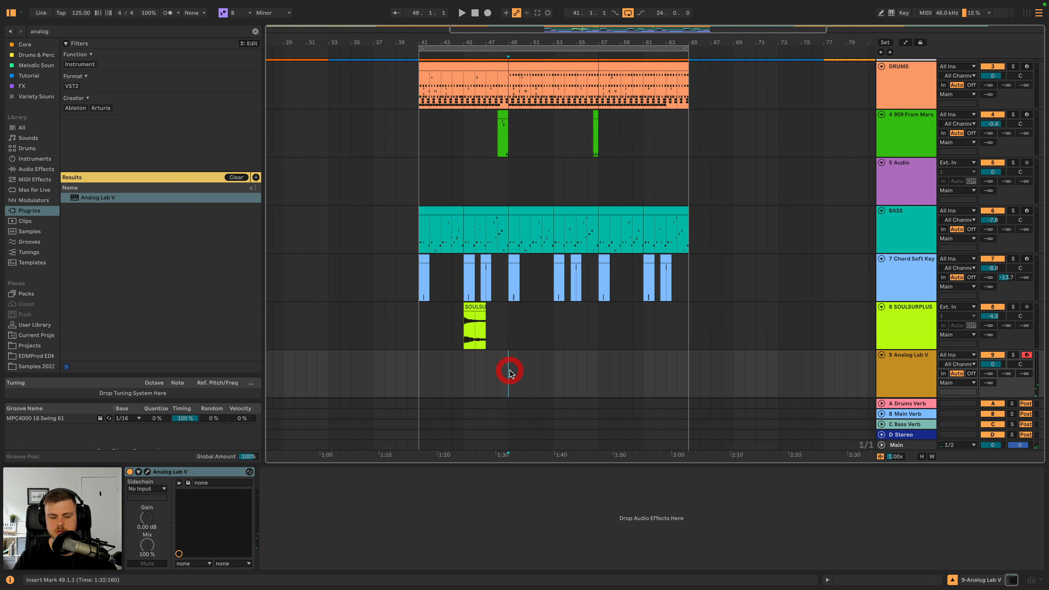
key("space")
left_click_drag(510, 372, 593, 369)
key("shift+super+m")
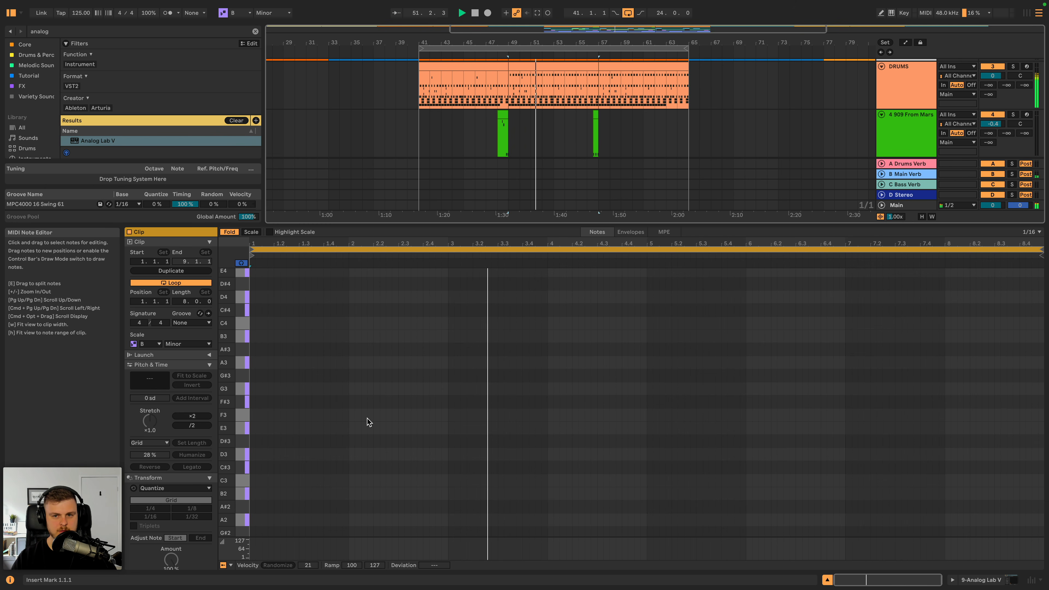
- Add a D4 note at the start of the clip and extend it over all eight bars with Legato
scroll(909, 129, "down", 4)
scroll(908, 129, "down", 4)
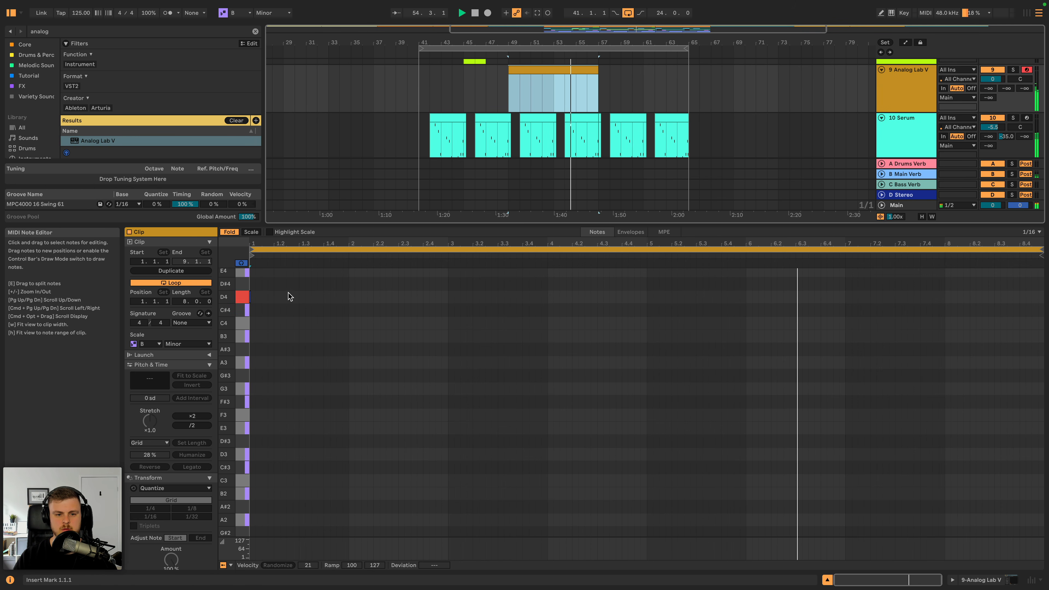
double_click(252, 297)
key("space")
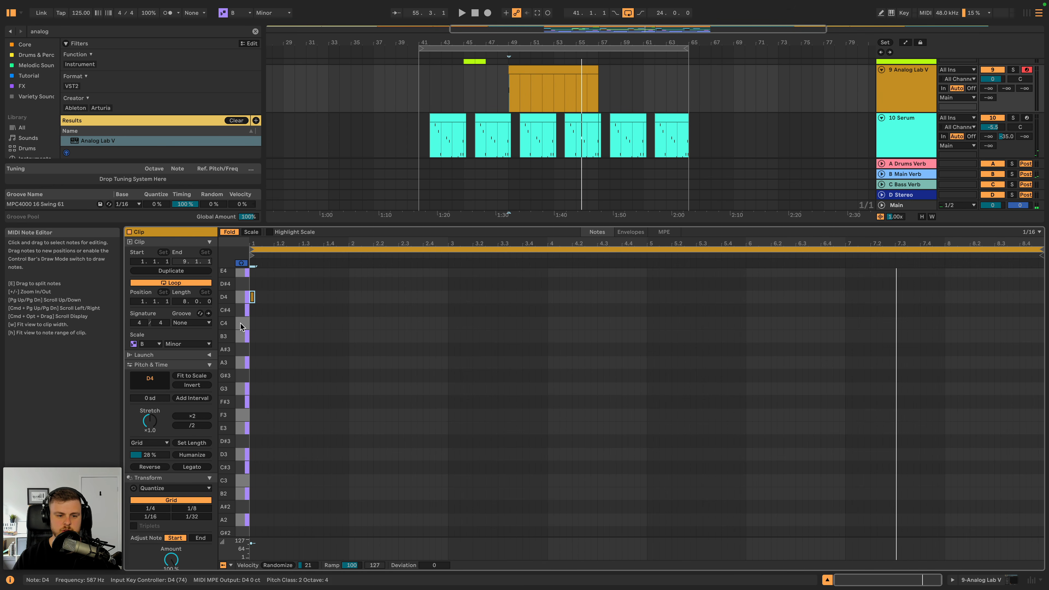
left_click(190, 467)
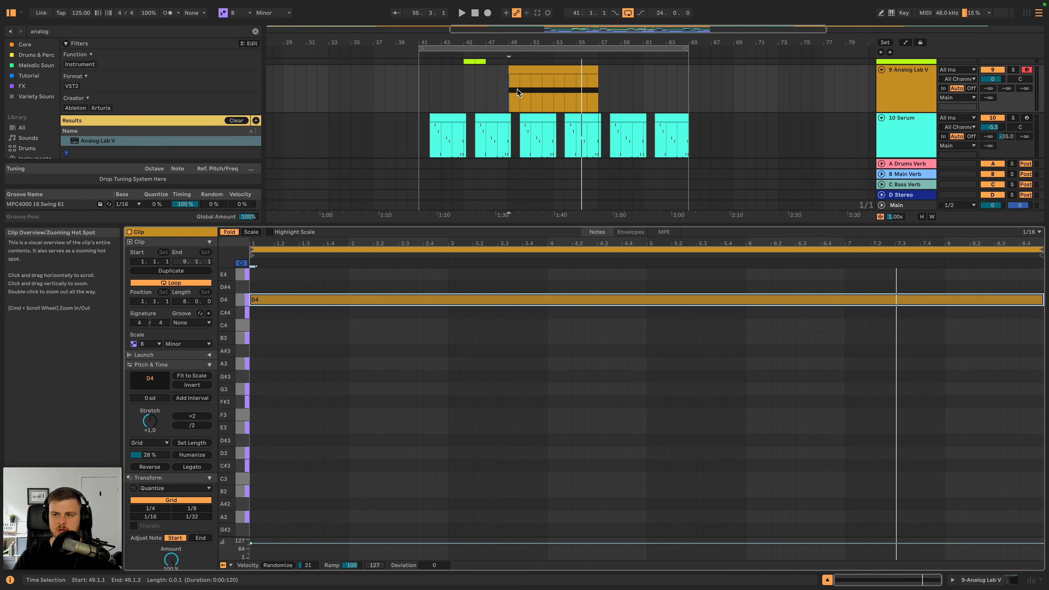
- Lower the Analog Lab V track volume to about -14.8 dB while playing the new clip
left_click(528, 73)
left_click_drag(988, 81, 988, 89)
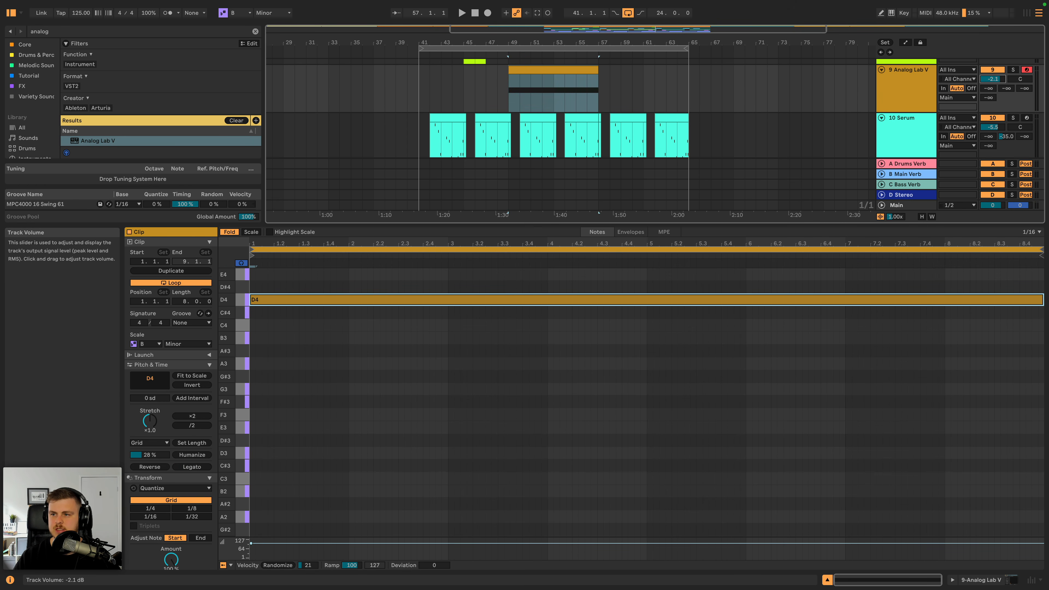
left_click(916, 91)
key("space")
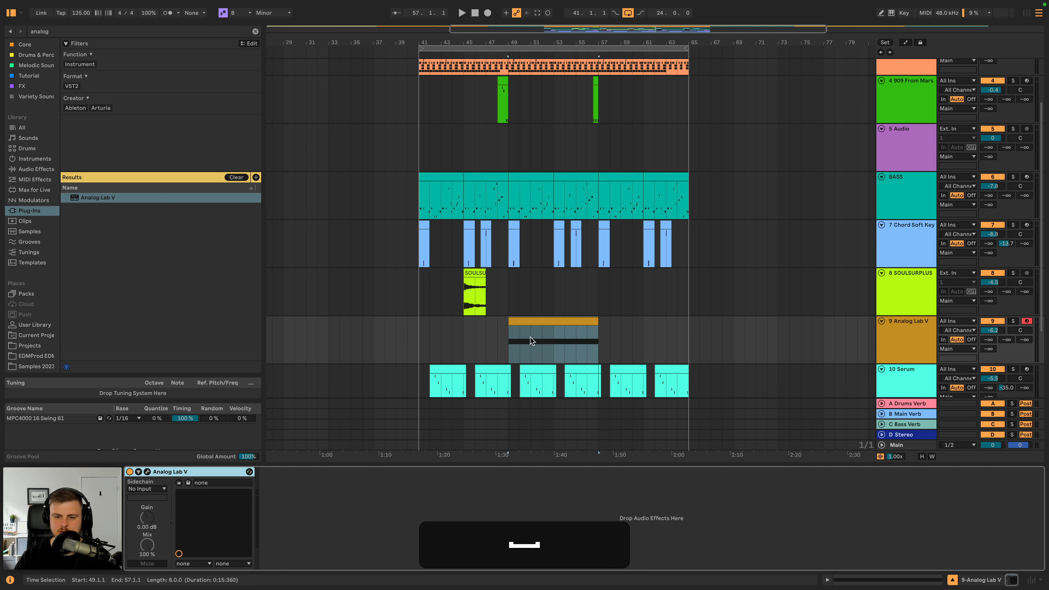
mouse_move(993, 331)
left_mouse_down()
mouse_move(993, 342)
mouse_move(988, 330)
left_mouse_up()
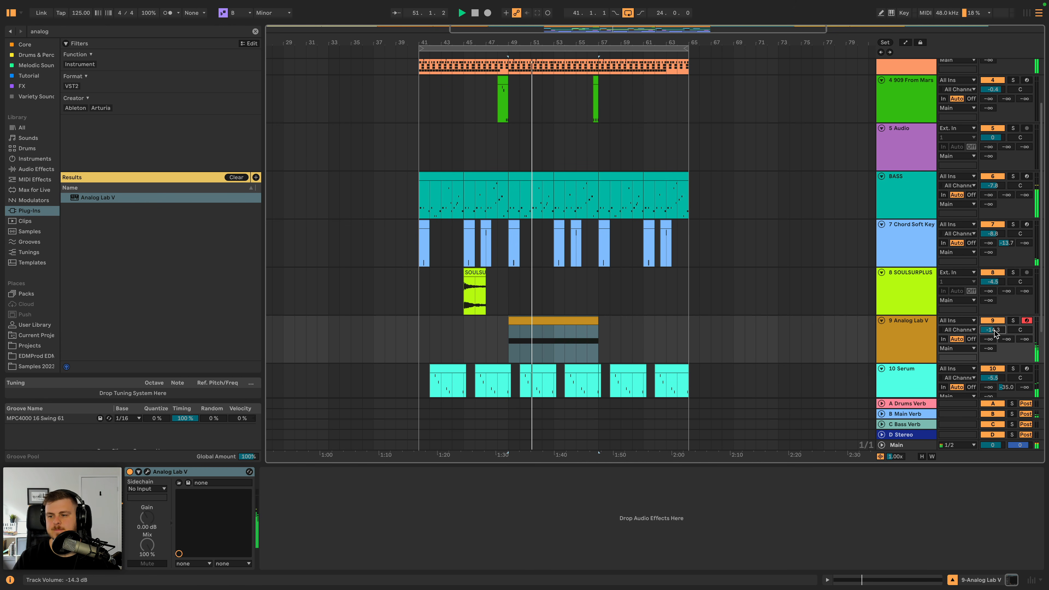
- Shorten the D4 note so it ends at bar 4 of the clip, and add a short C4 note at 4.1.1
double_click(590, 323)
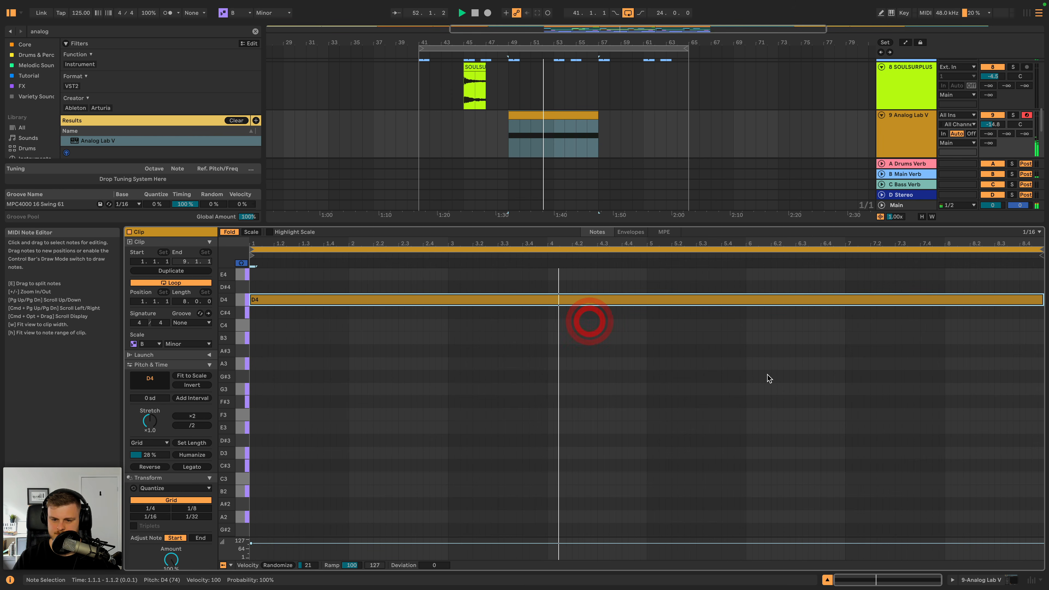
key("space")
left_click_drag(1041, 300, 546, 313)
double_click(549, 325)
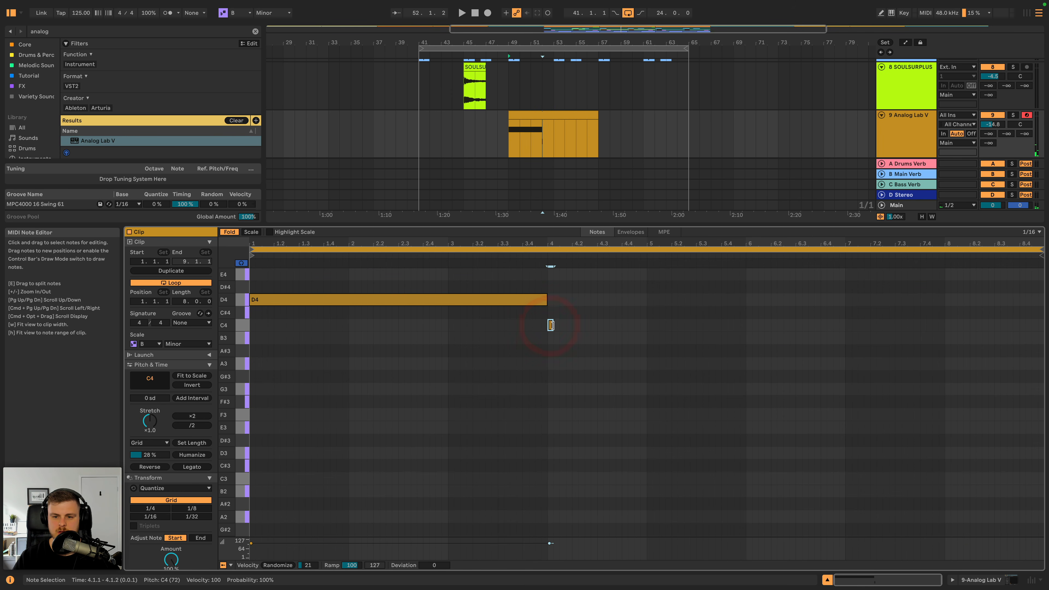
- Limit the note editor to the highlighted scale, and change the short C4 note to a one-bar B3 in bar 4
left_click(251, 232)
left_click(269, 232)
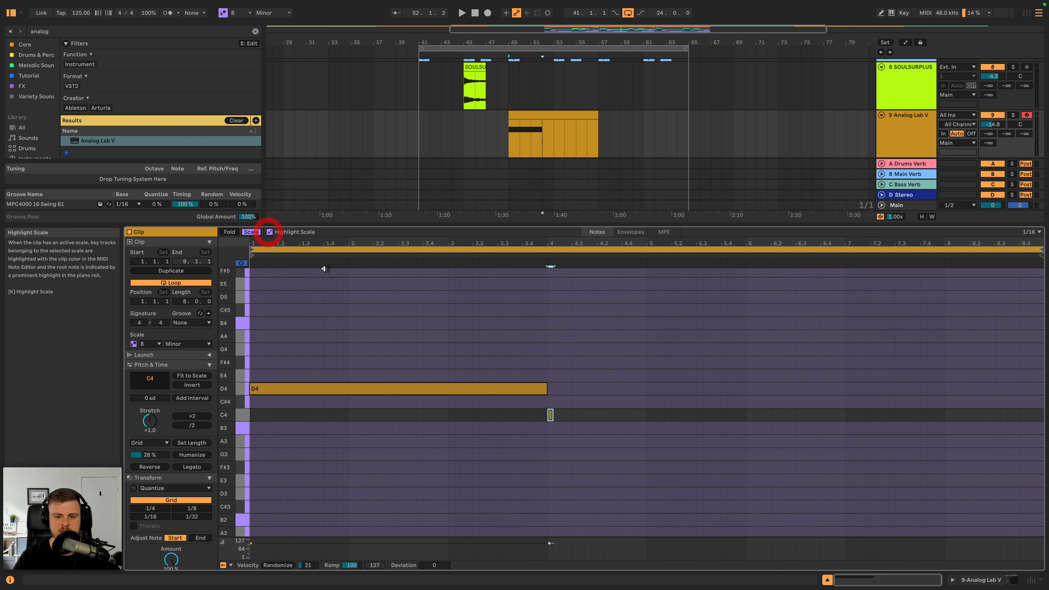
key("space")
left_click_drag(550, 415, 637, 430)
left_click(536, 252)
key("space")
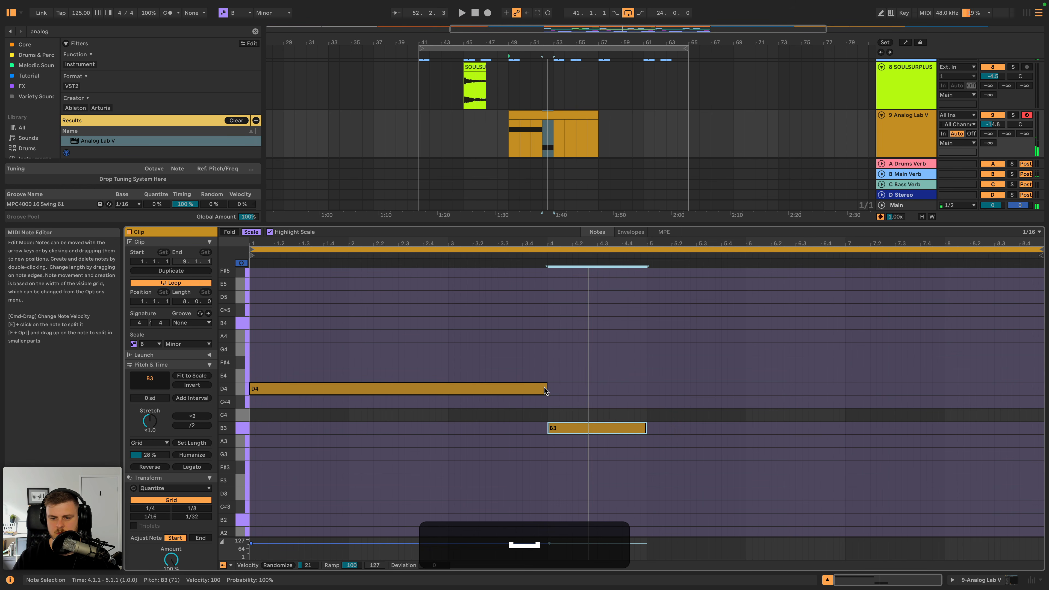
- Extend the D4 note to four bars, duplicate the D4 and B3 notes into bars 5 to 8, and play the clip
left_click_drag(545, 390, 645, 376)
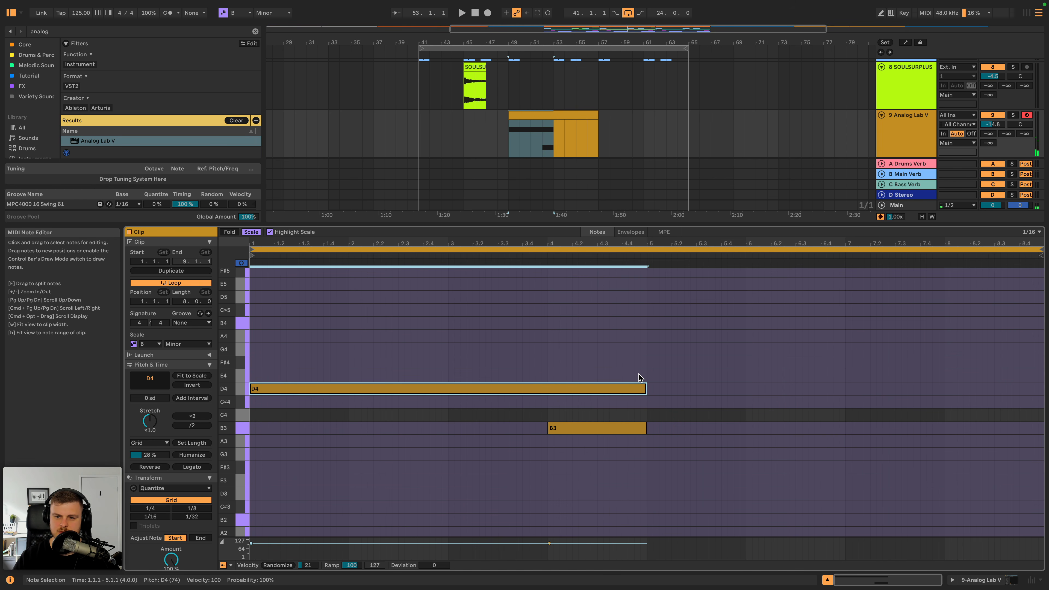
key("space")
left_click_drag(644, 364, 252, 441)
key("super+d")
key("space")
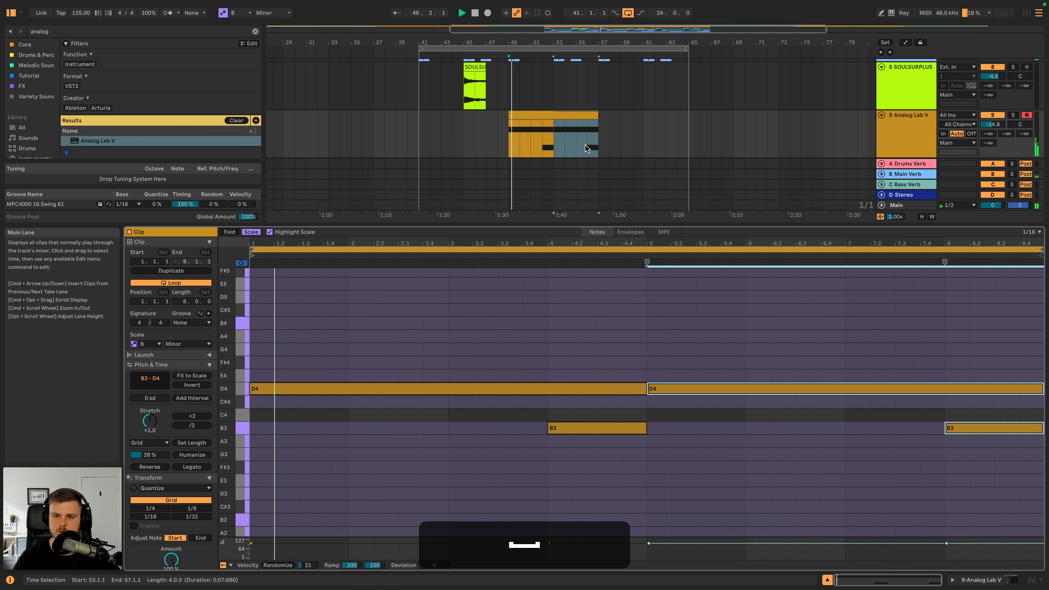
- Add an F#3 note at 5.1.1, lengthen it to bar 7, and play back the result
double_click(650, 336)
left_click_drag(649, 337, 652, 356)
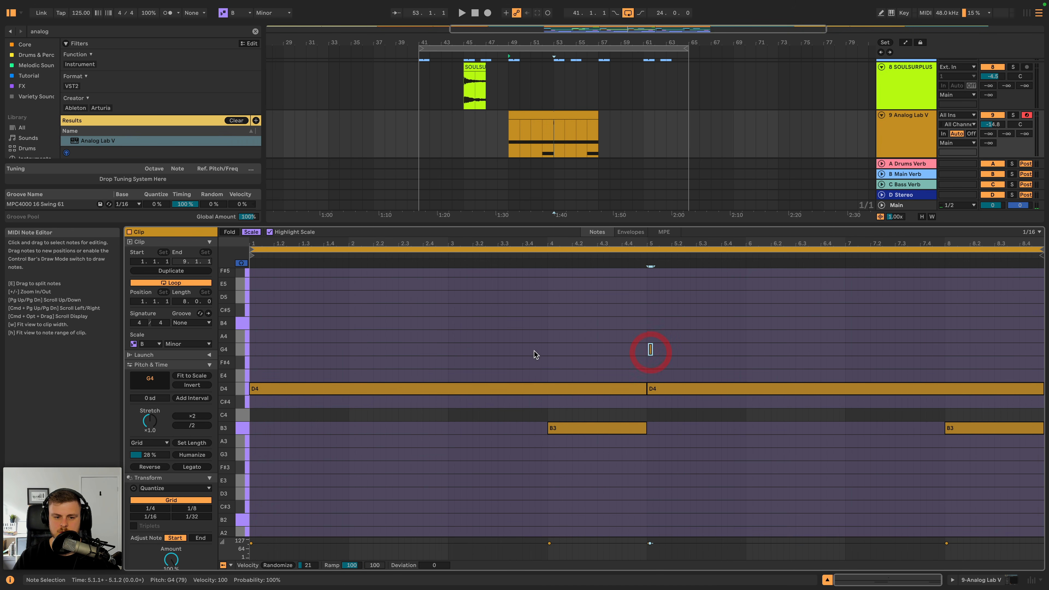
left_click_drag(753, 359, 599, 354)
key("Down")
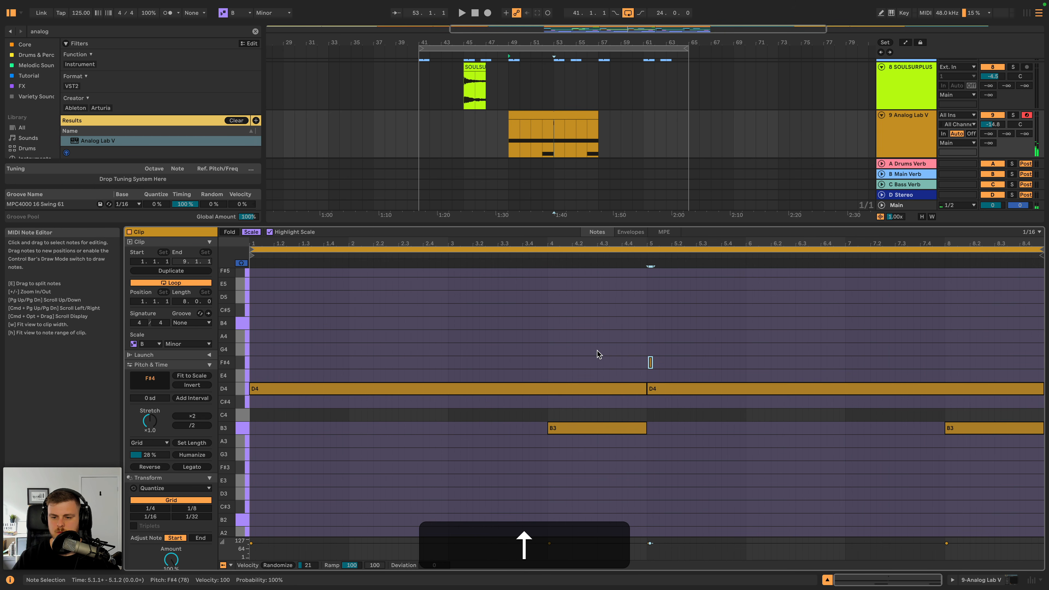
key("shift+Down")
key("shift+Right")
key("shift+Right")
key("shift+Right")
key("shift+Right")
key("shift+Right")
key("shift+Right")
key("shift+Right")
key("shift+Right")
key("shift+Right")
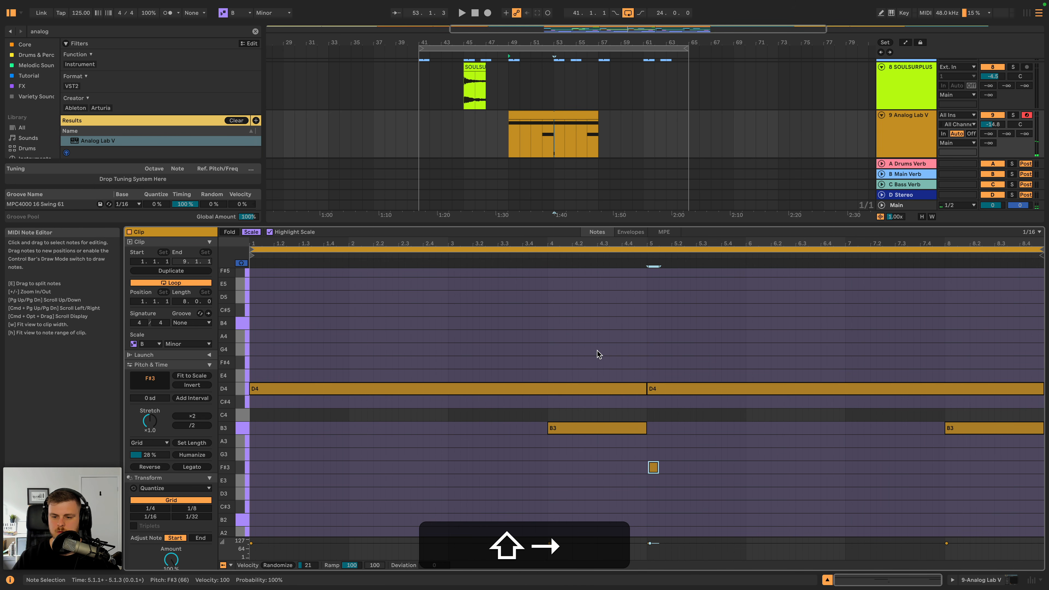
key("shift+Right")
key("shift+Right")
key("shift+Right")
key("shift+Right")
key("shift+Right")
key("shift+Right")
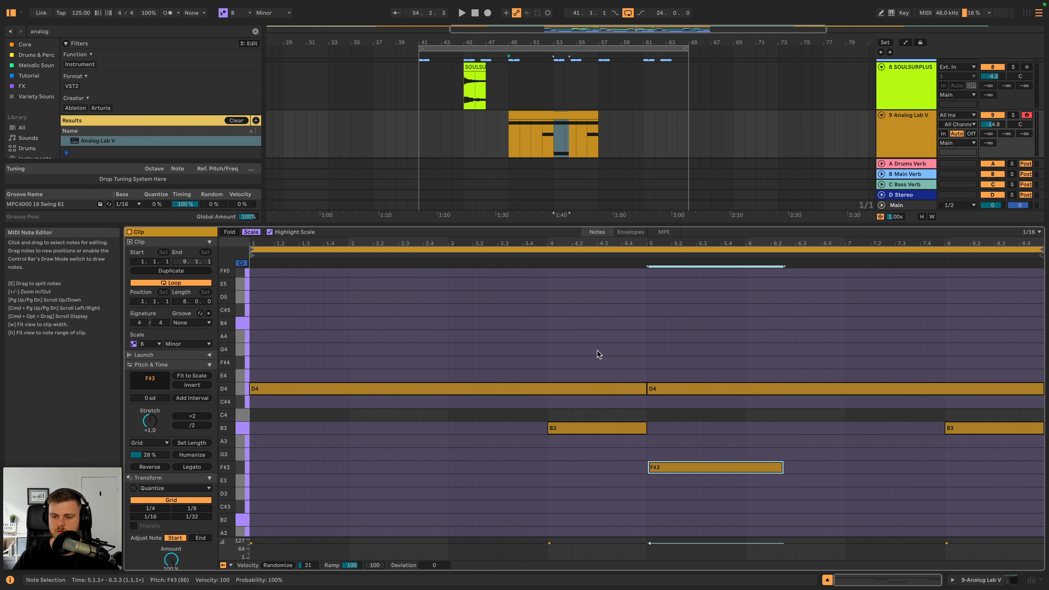
key("space")
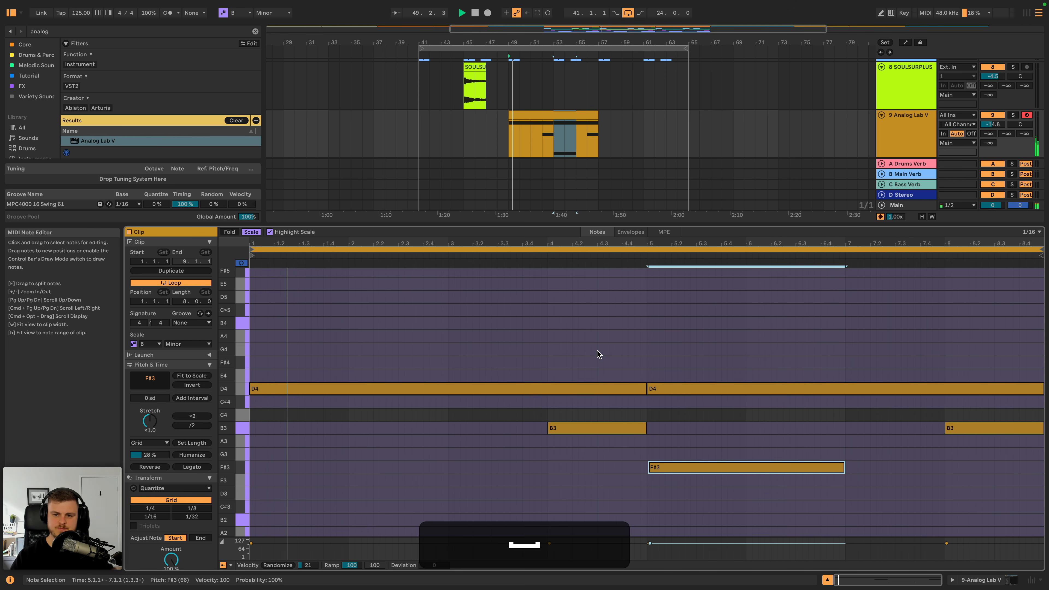
- Lower the Analog Lab V track volume to about -17.2 dB and set its B Main Verb send to about -10.3 dB
left_click_drag(992, 124, 992, 128)
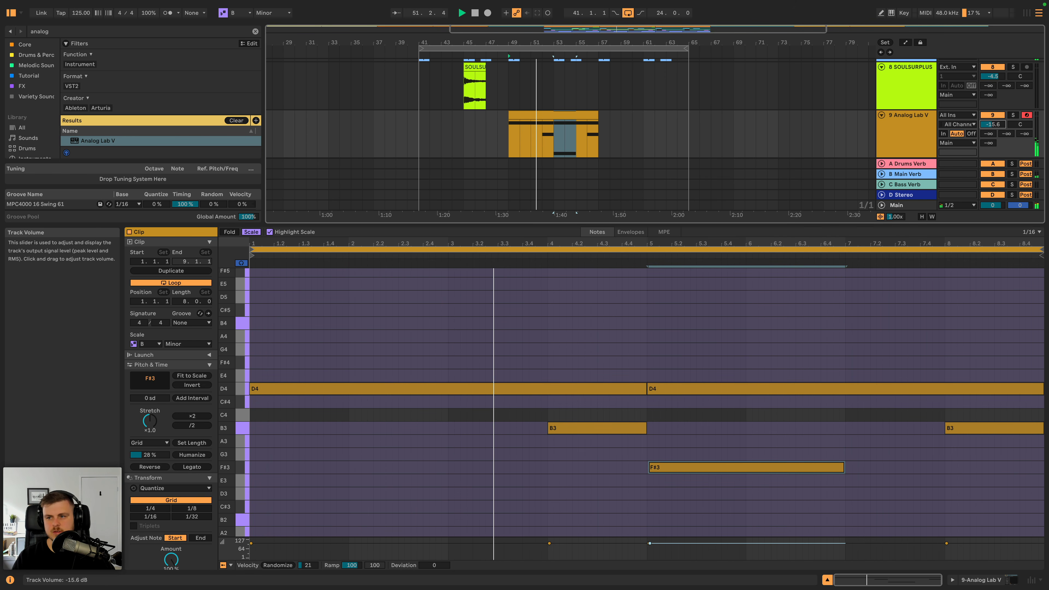
left_click(912, 130)
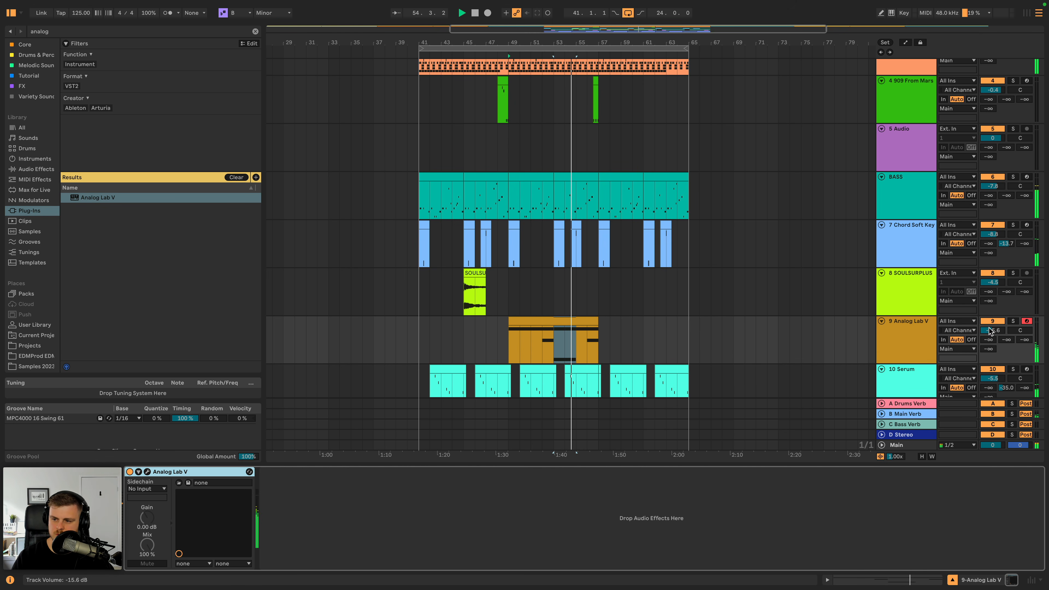
left_click_drag(990, 331, 990, 333)
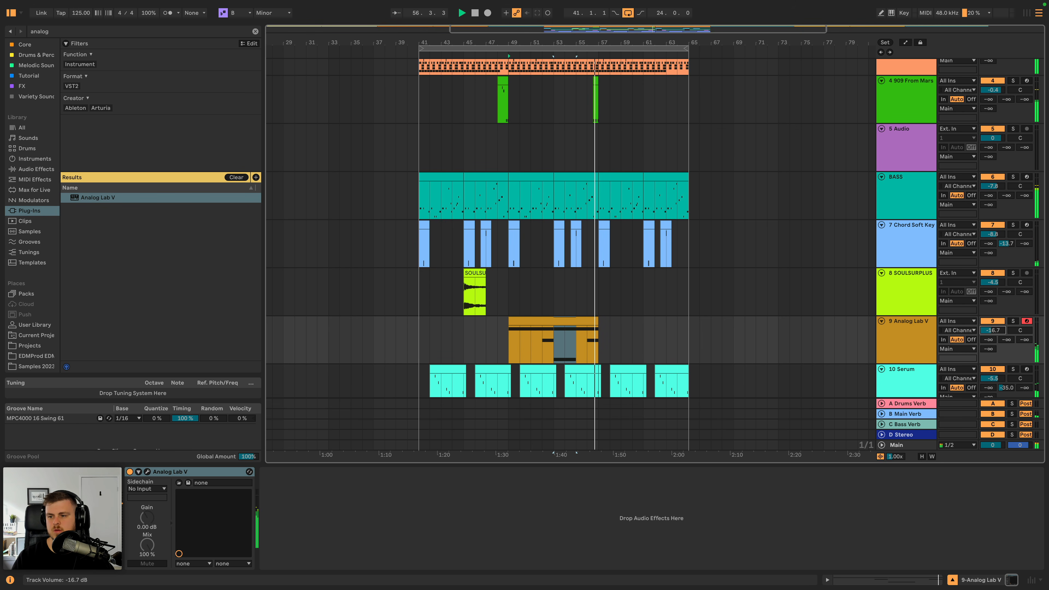
left_click(996, 337)
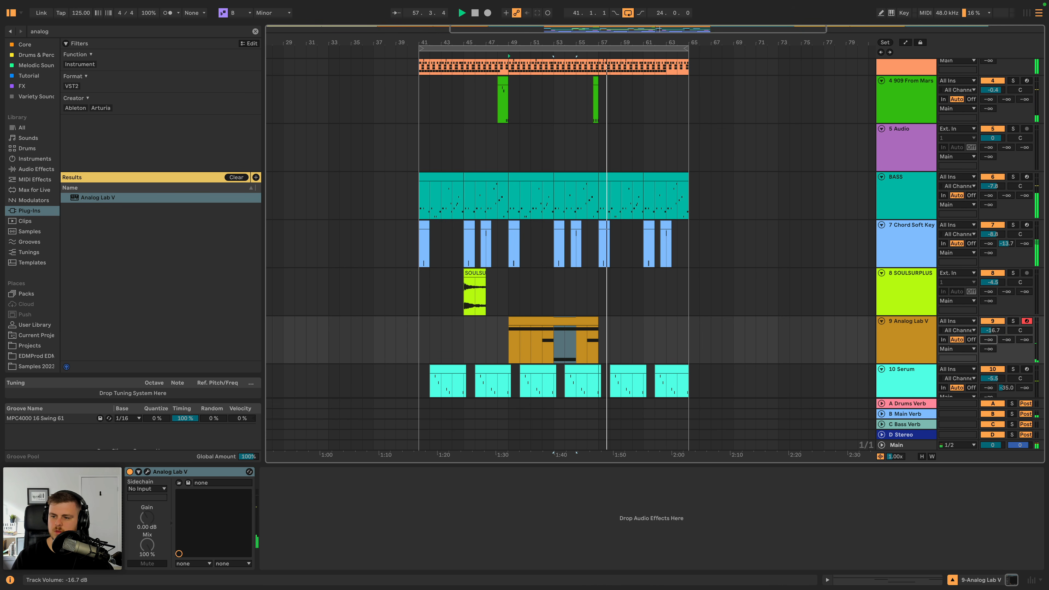
key("space")
left_click_drag(991, 329, 1002, 314)
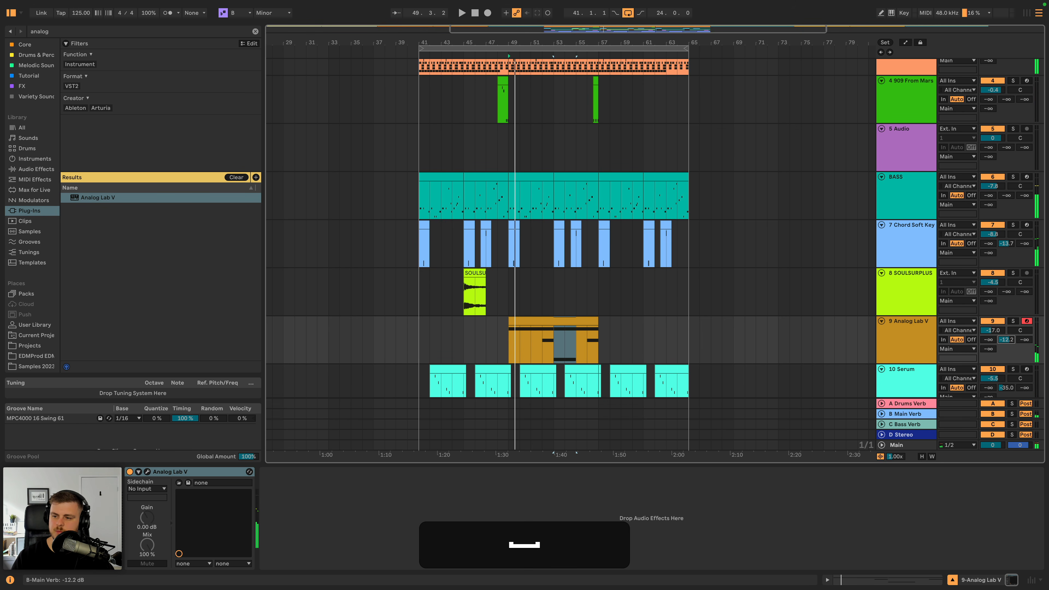
- Add EQ Eight after Analog Lab V and set band 1 to a steep low cut at 240 Hz
left_click(893, 338)
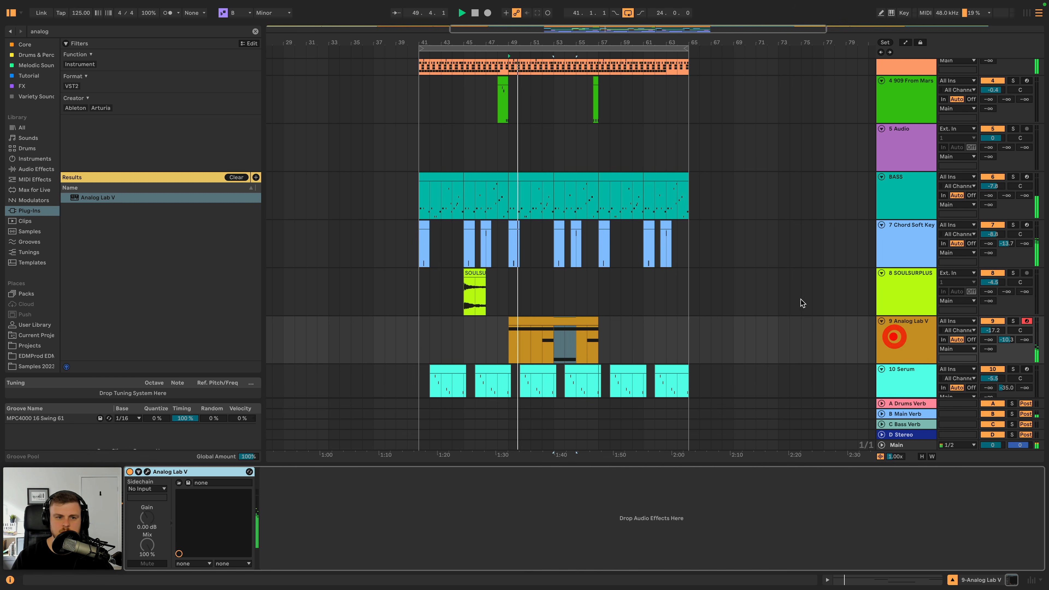
left_click(254, 31)
left_click(37, 169)
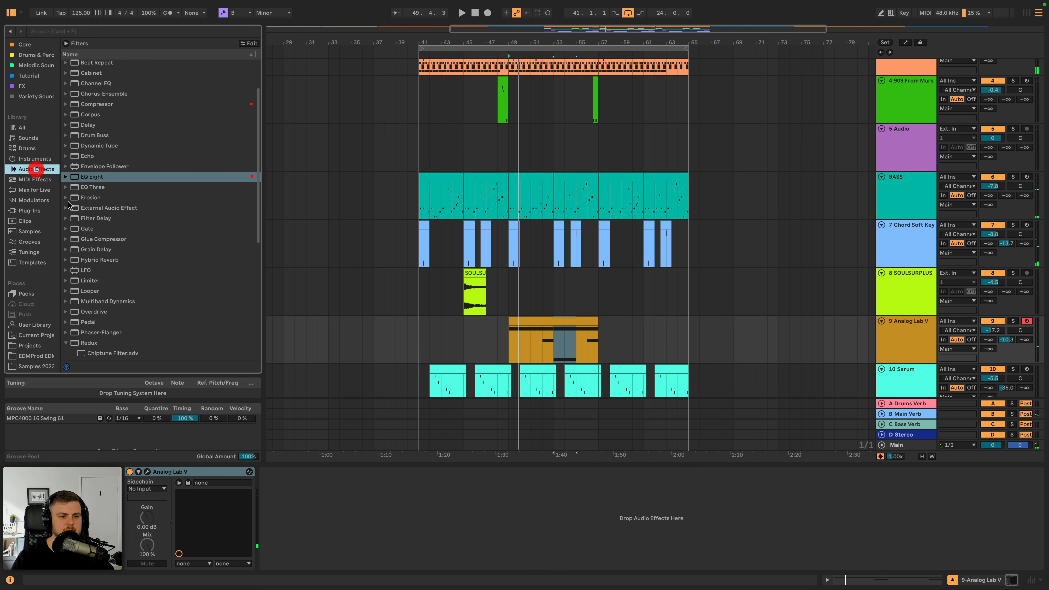
left_click_drag(94, 177, 379, 481)
left_click_drag(308, 536, 308, 537)
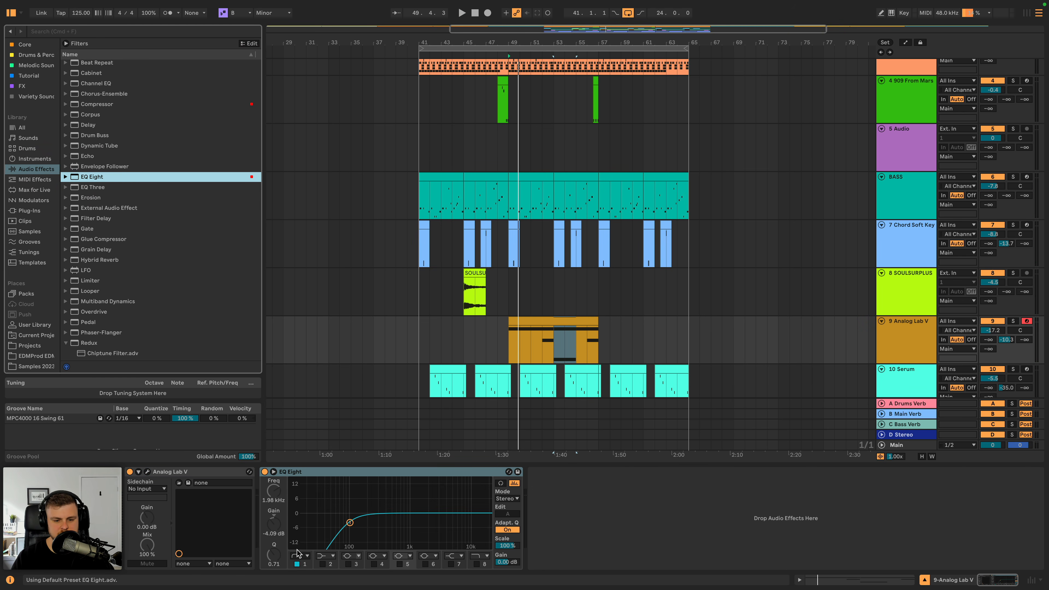
left_click(304, 554)
left_click(304, 492)
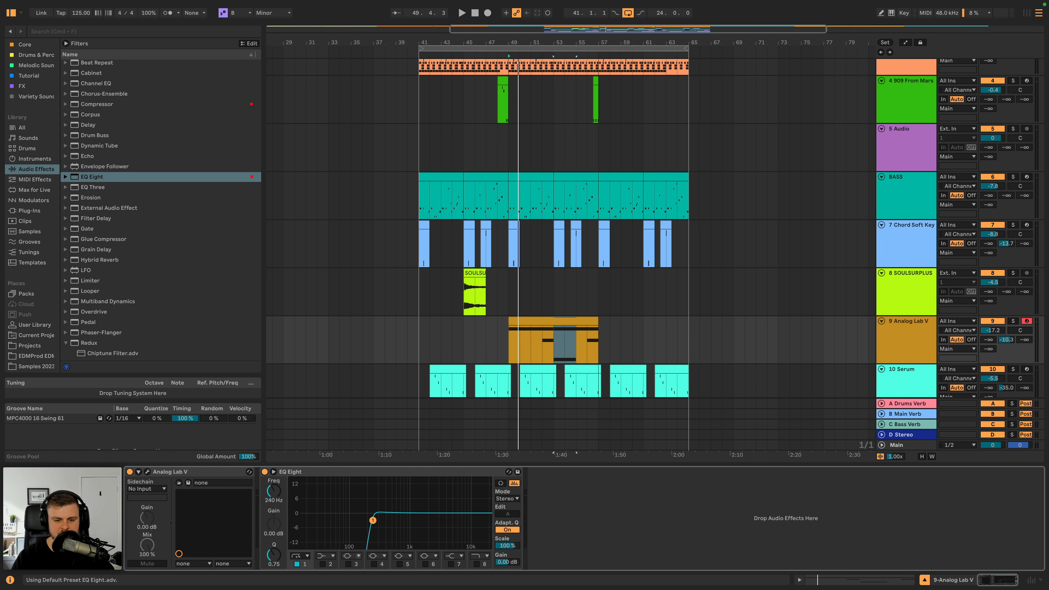
- Start playback from bar 41 and duplicate bars 41 to 49 of the SOULSURPLUS track twice, filling up to bar 65
left_click(420, 318)
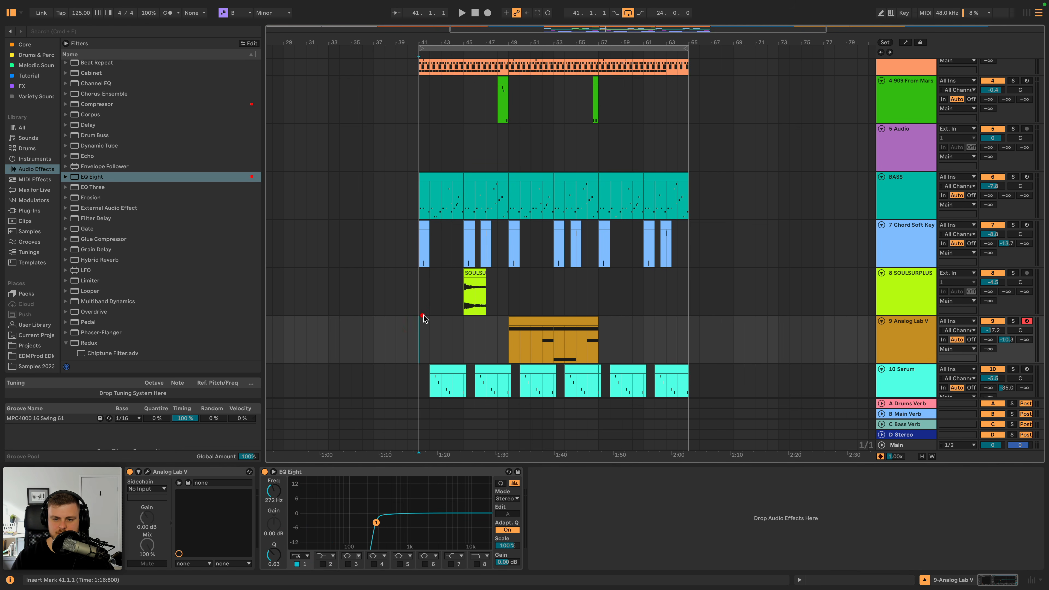
key("space")
left_click_drag(508, 283, 419, 289)
key("super+d")
key("super+d")
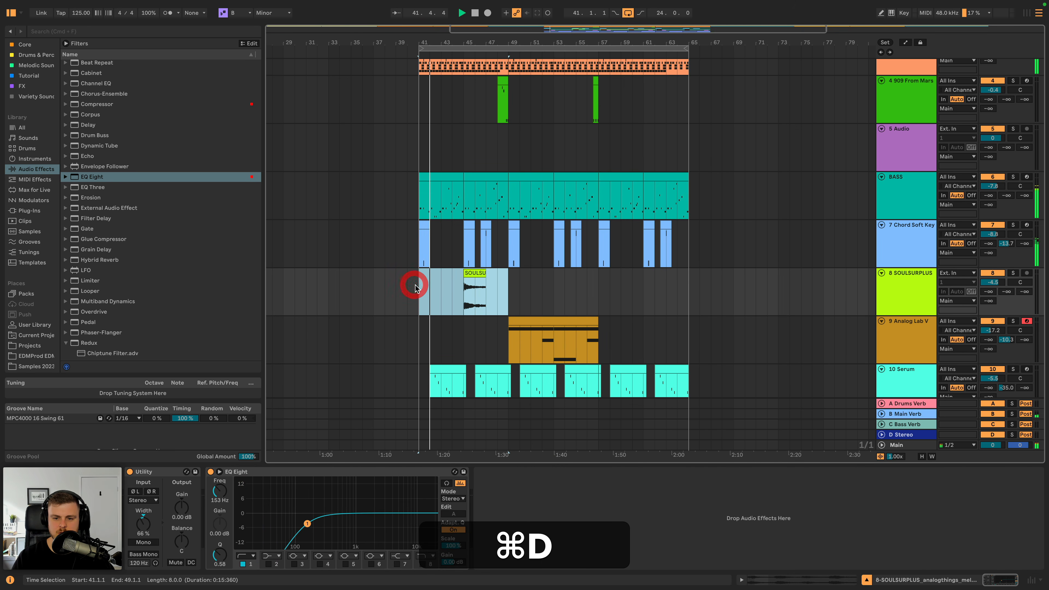
- Lower the SOULSURPLUS track volume to about -7.9 dB
scroll(566, 292, "down", 2)
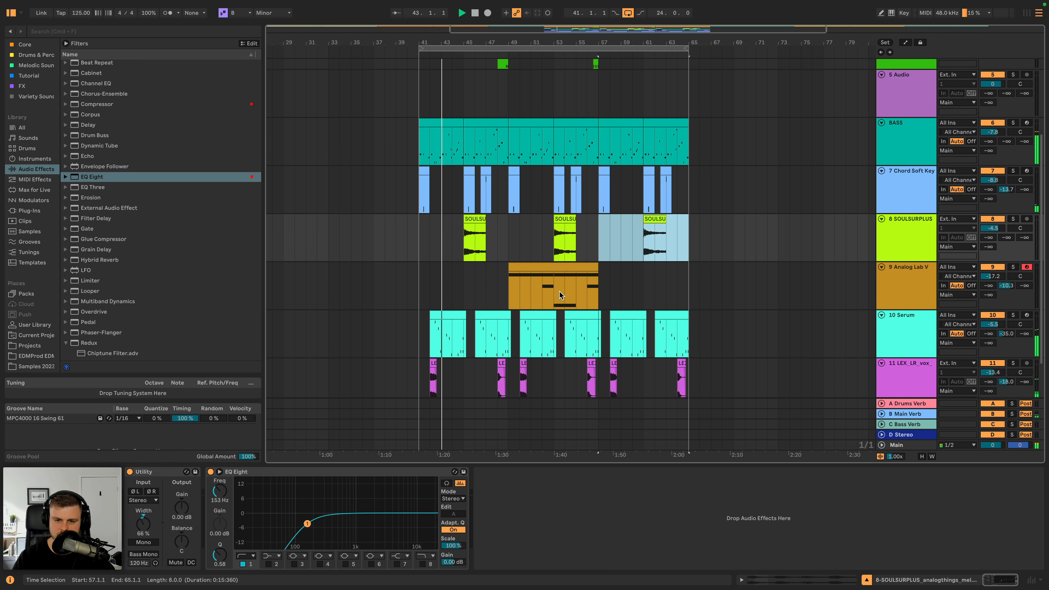
scroll(472, 299, "down", 2)
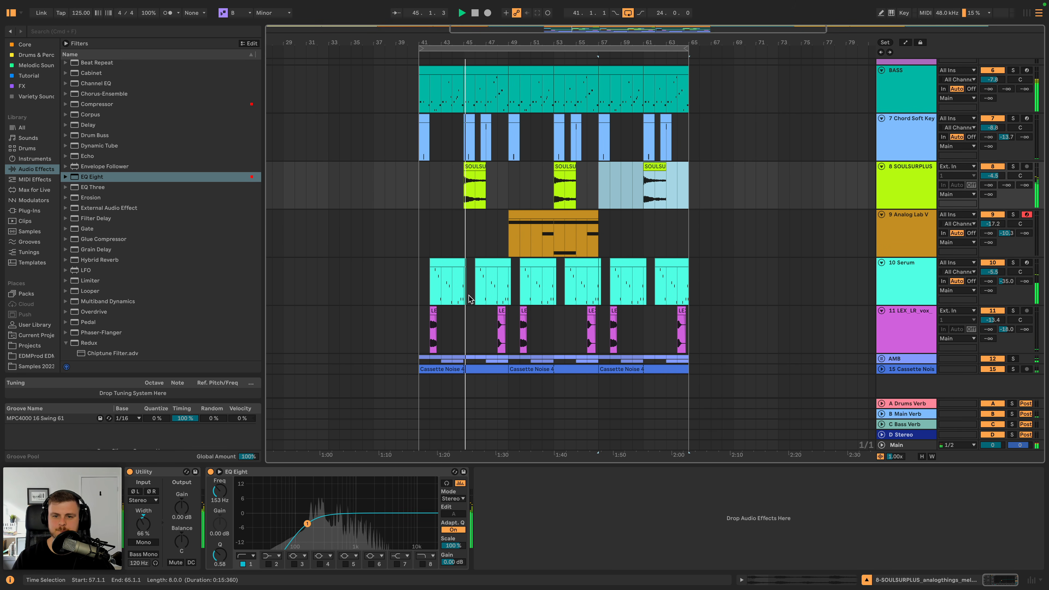
left_click_drag(994, 176, 994, 188)
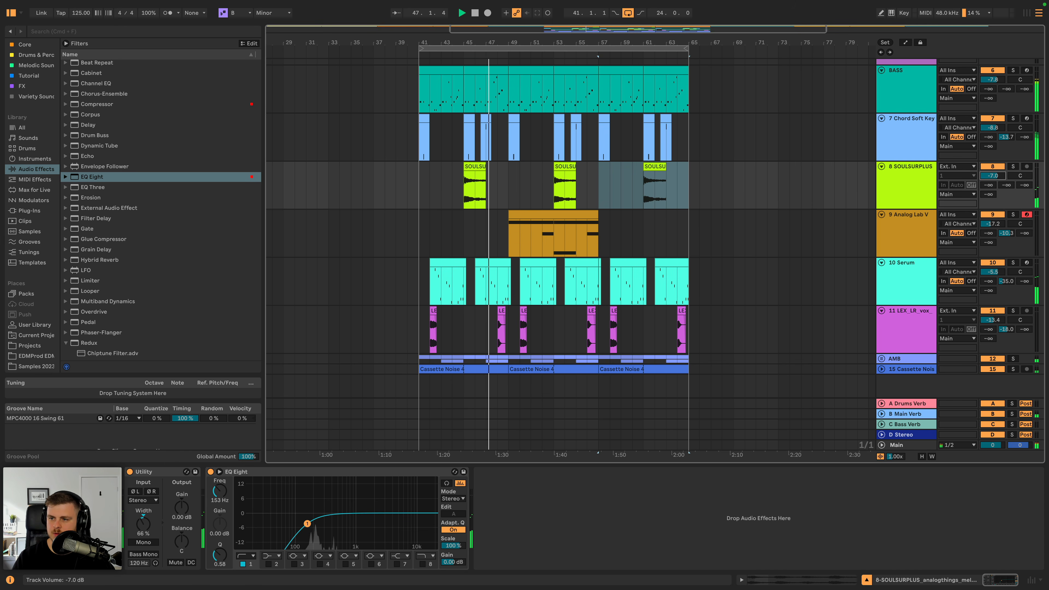
- Copy the SOULSURPLUS clip at bar 45 and paste it on the same track at 48.3.1
left_click_drag(486, 44, 486, 83)
key("super+c")
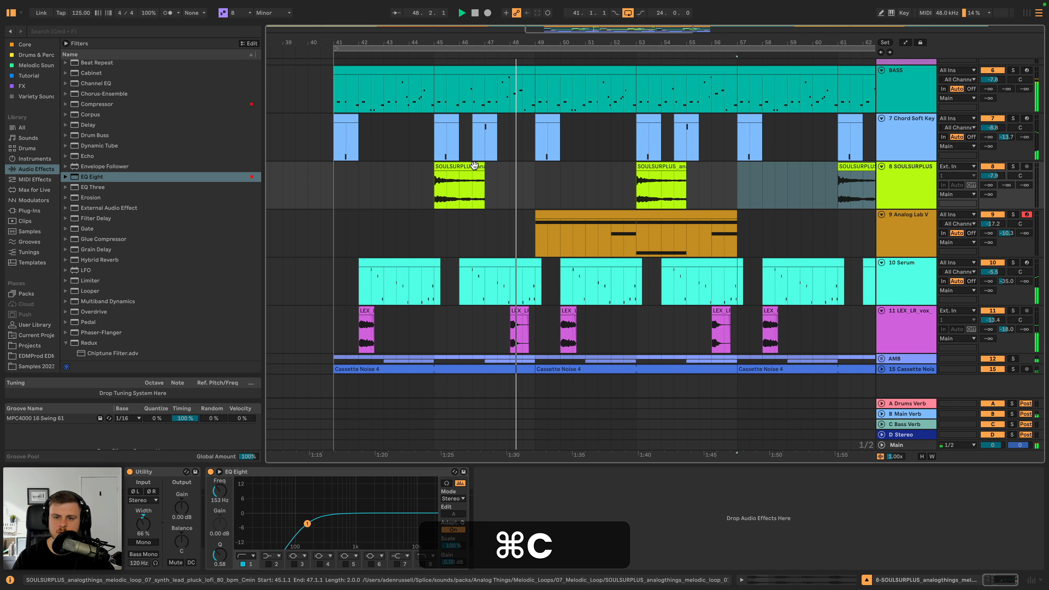
left_click(473, 167)
key("space")
left_click(519, 176)
key("super+v")
key("space")
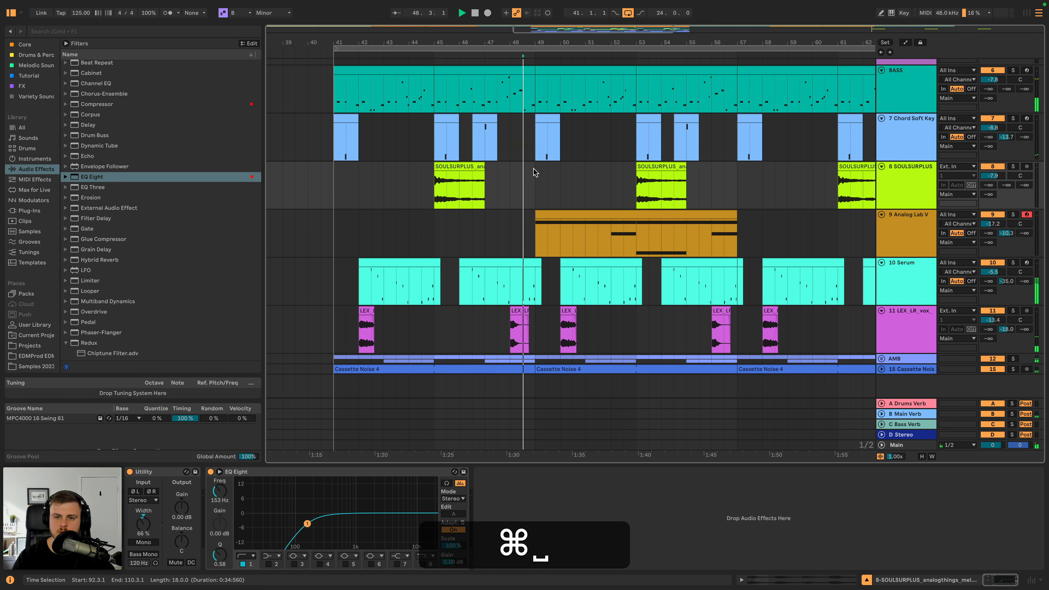
key("space")
left_click(456, 168)
key("super+v")
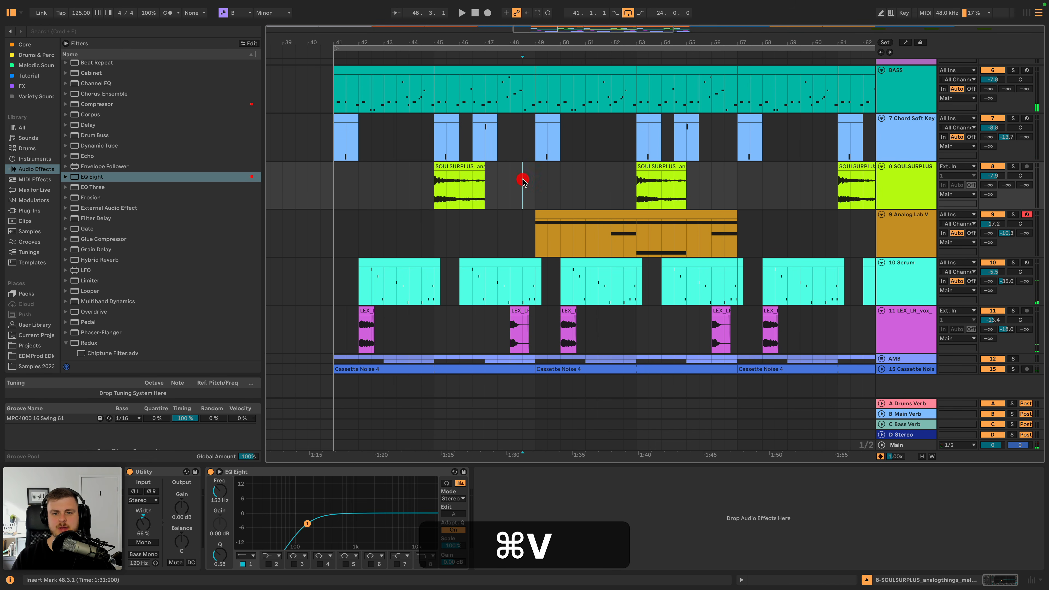
key("space")
- Transpose the pasted SOULSURPLUS clip at 48.3.1 to -1 semitone and play it back
double_click(541, 166)
left_click(195, 427)
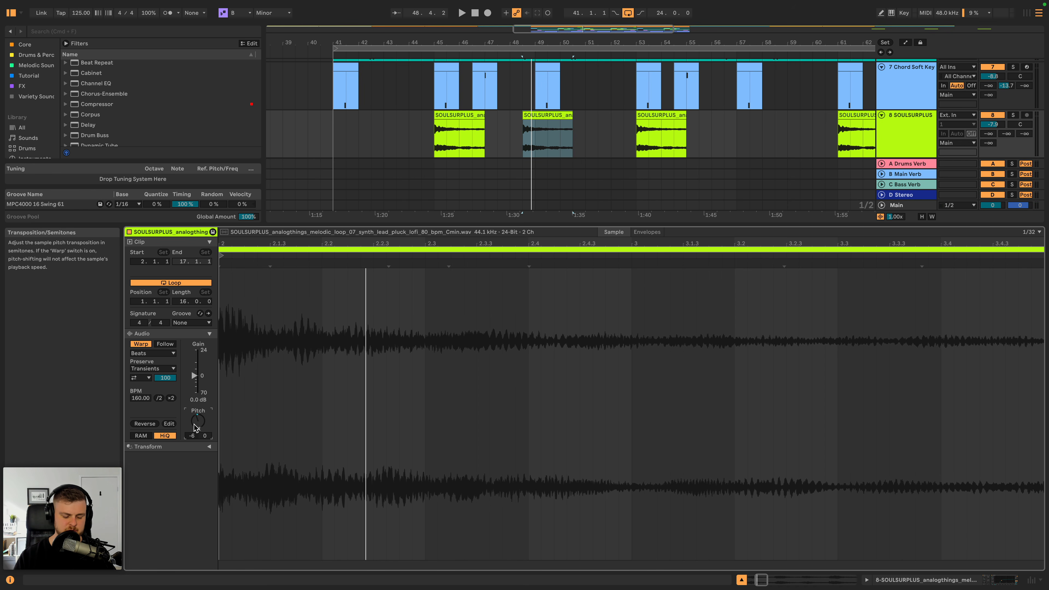
type("-1")
key("space")
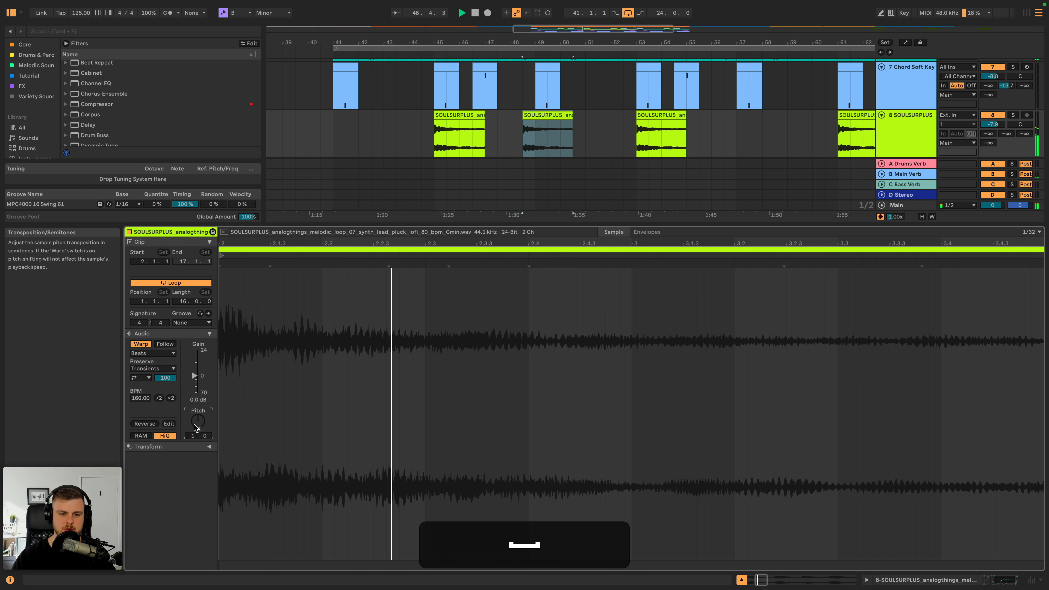
key("space")
key("space")
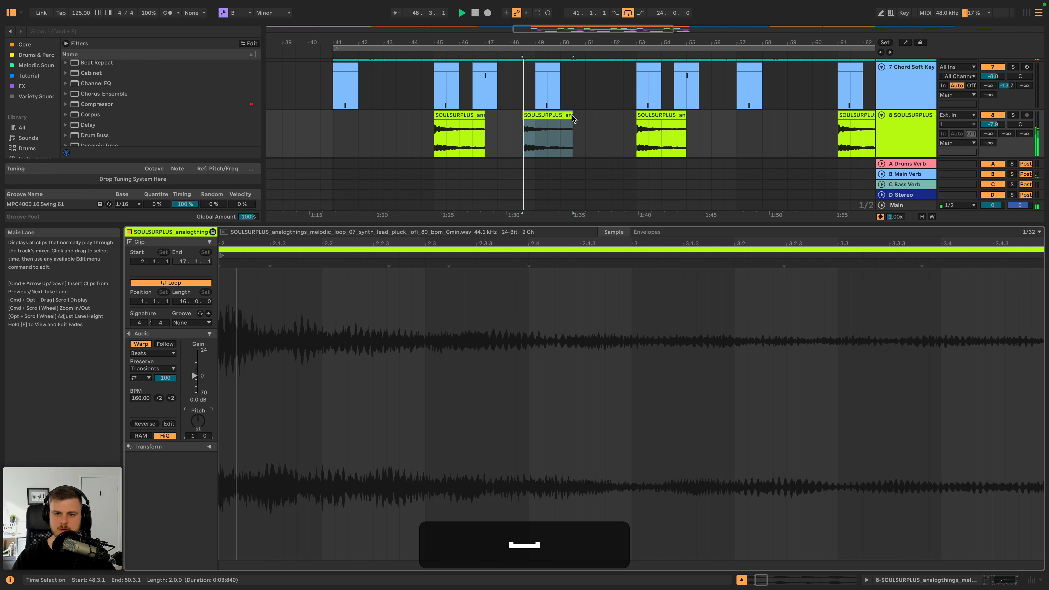
- Trim the pasted SOULSURPLUS clip to end at 49.1.1 and reverse it, with its sample start at 15.1.1
left_click_drag(572, 119, 532, 118)
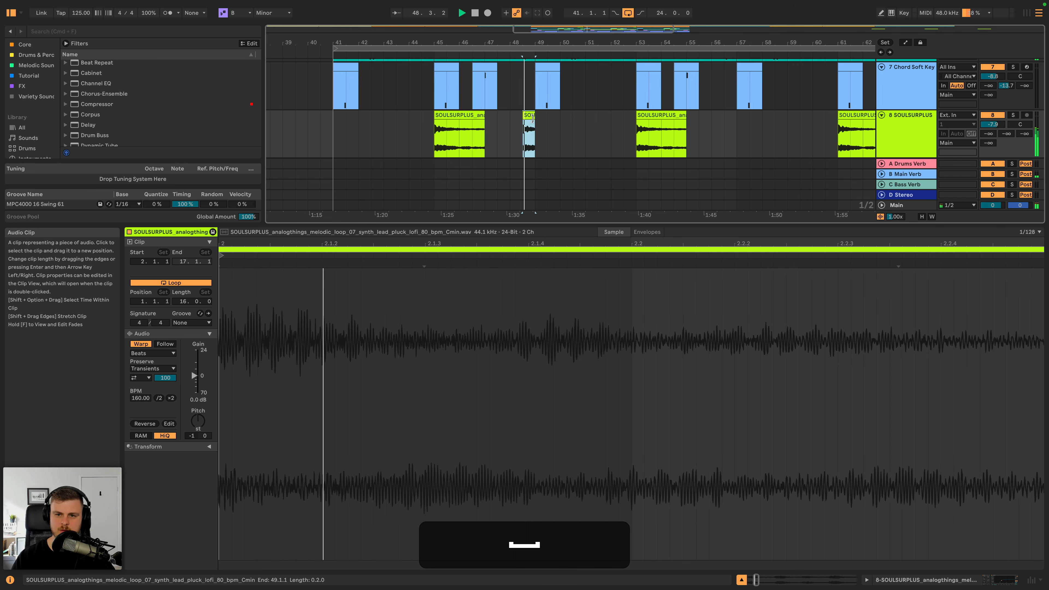
key("r")
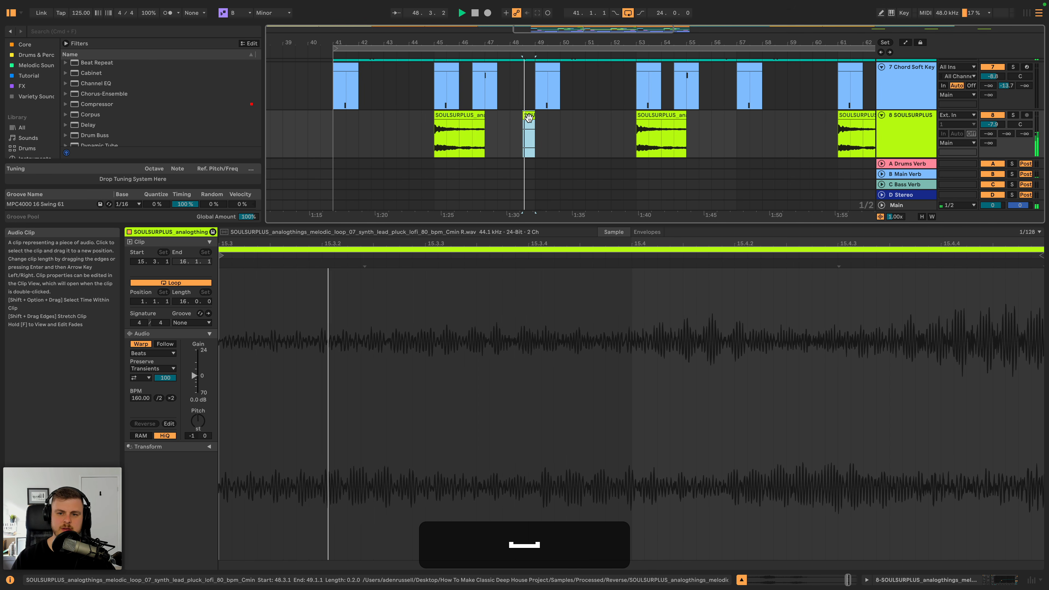
mouse_move(523, 120)
left_mouse_down()
mouse_move(510, 120)
mouse_move(527, 113)
left_mouse_up()
key("space")
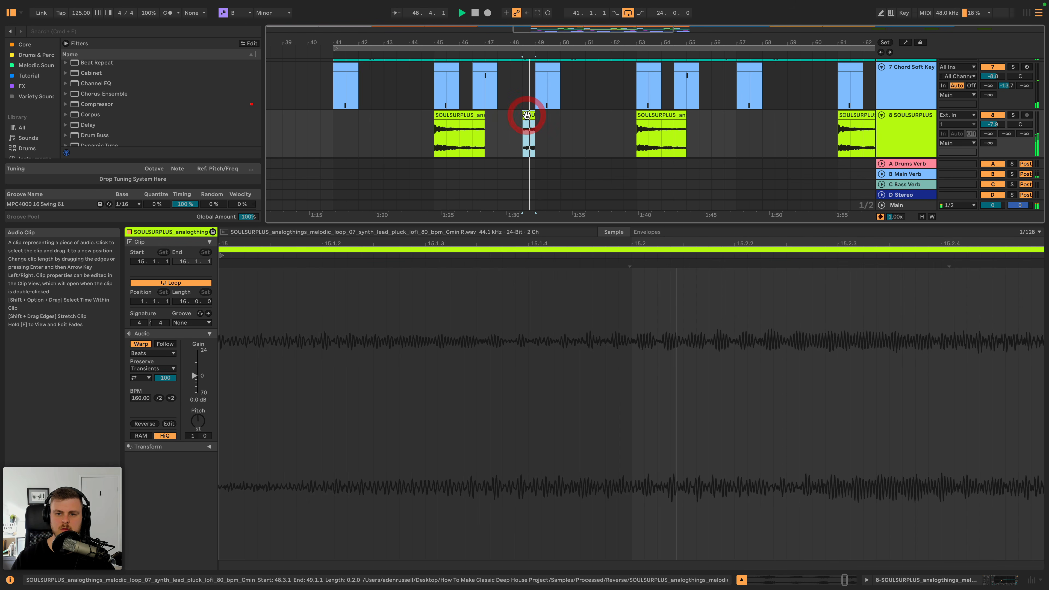
key("f")
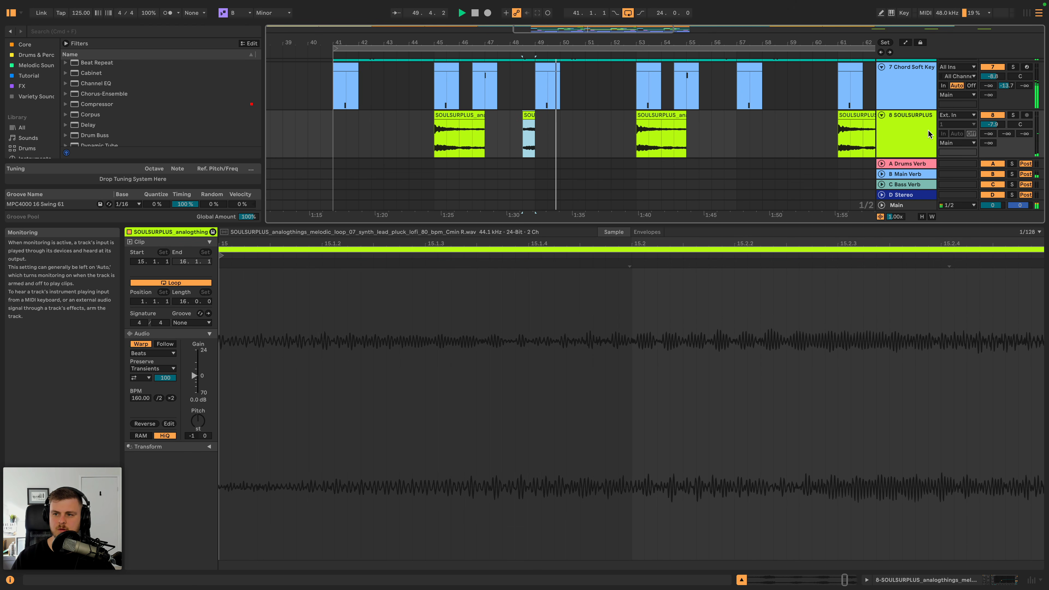
left_click(917, 132)
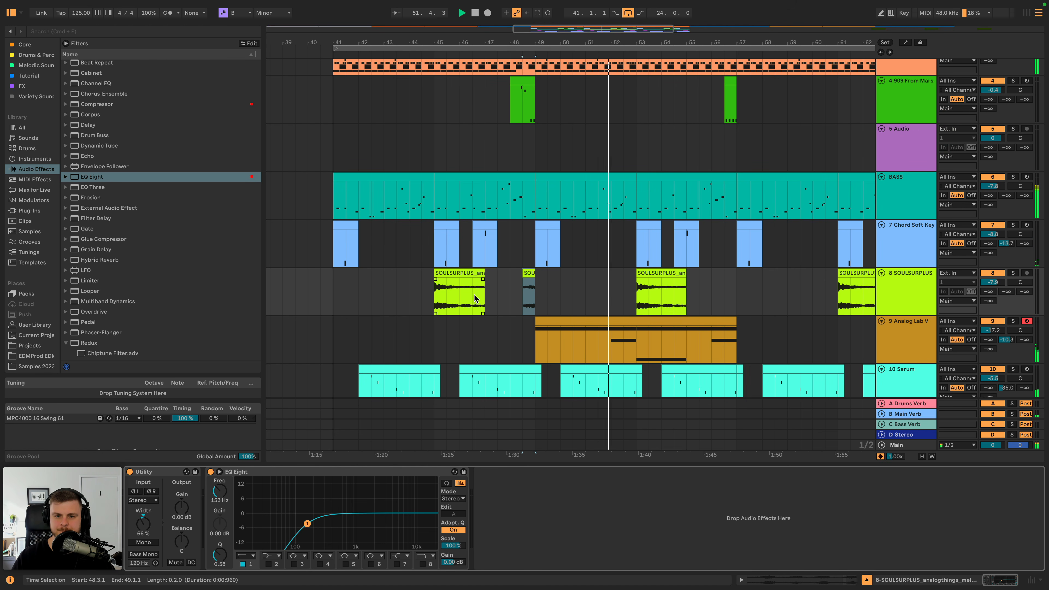
- Copy the SOULSURPLUS clip at bar 45 and paste it over the clips at bars 53 and 61
left_click(357, 252)
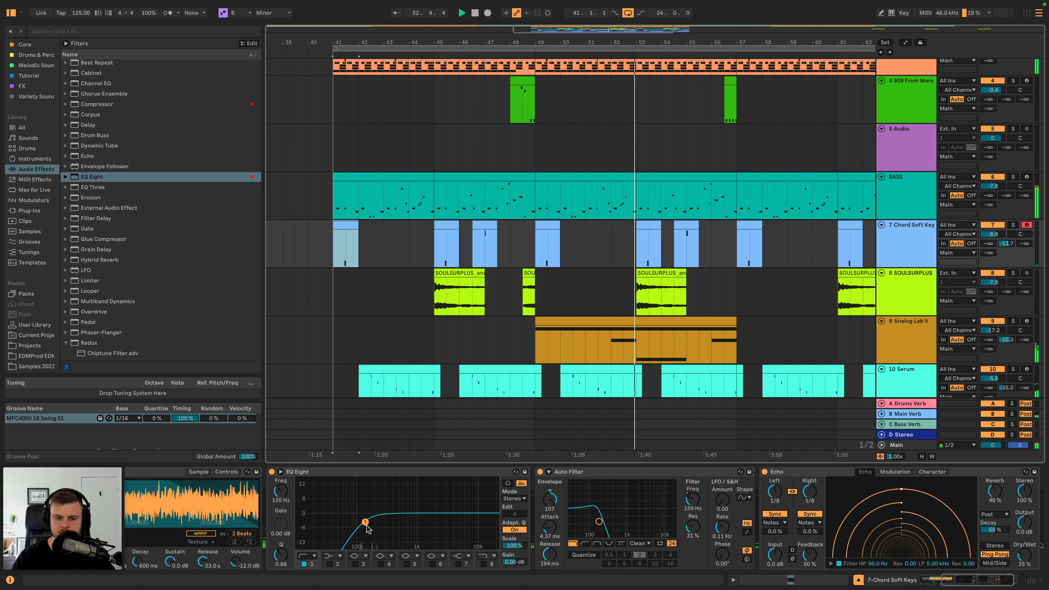
left_click(640, 285)
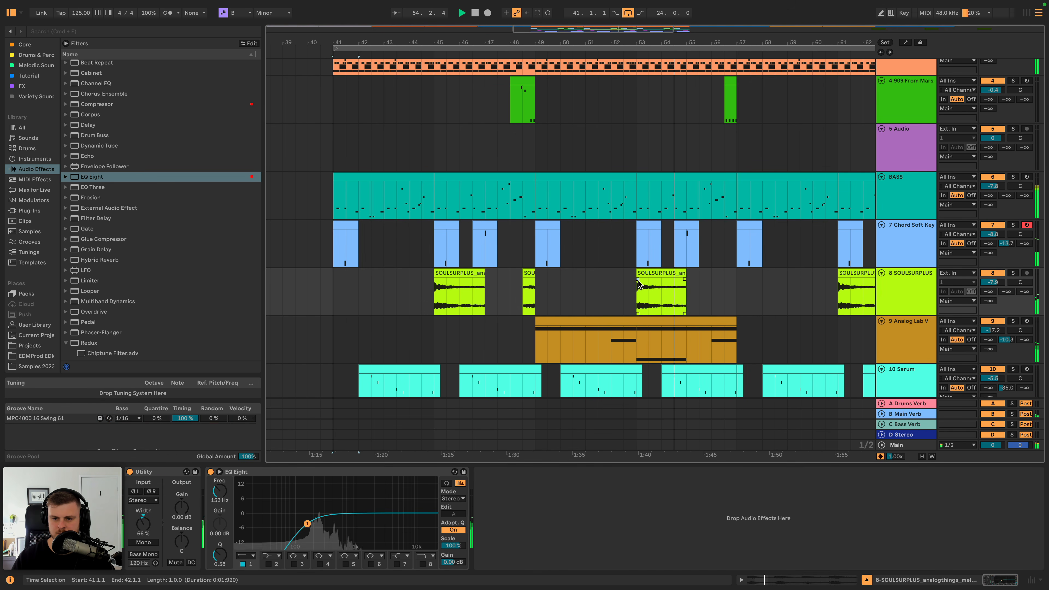
left_click(436, 282)
key("super+c")
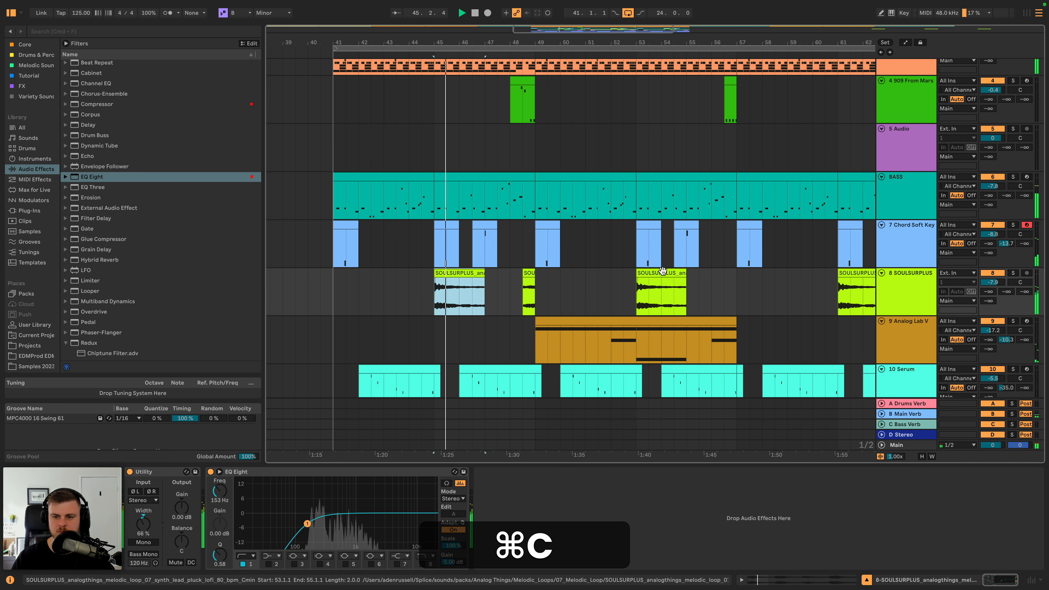
left_click(662, 271)
key("super+v")
scroll(662, 273, "right", 10)
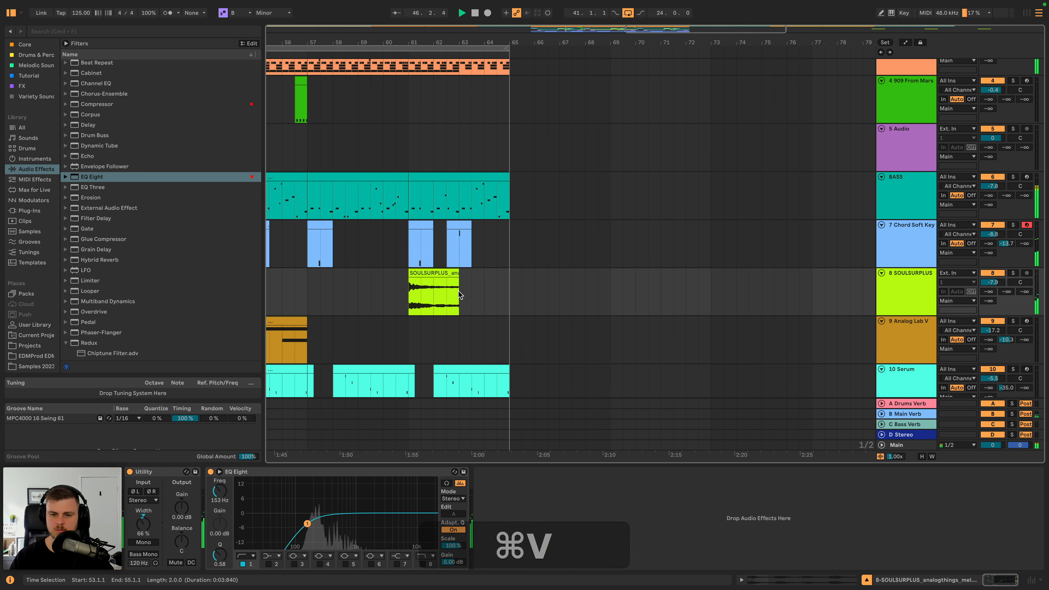
left_click(434, 277)
key("super+v")
scroll(434, 285, "left", 10)
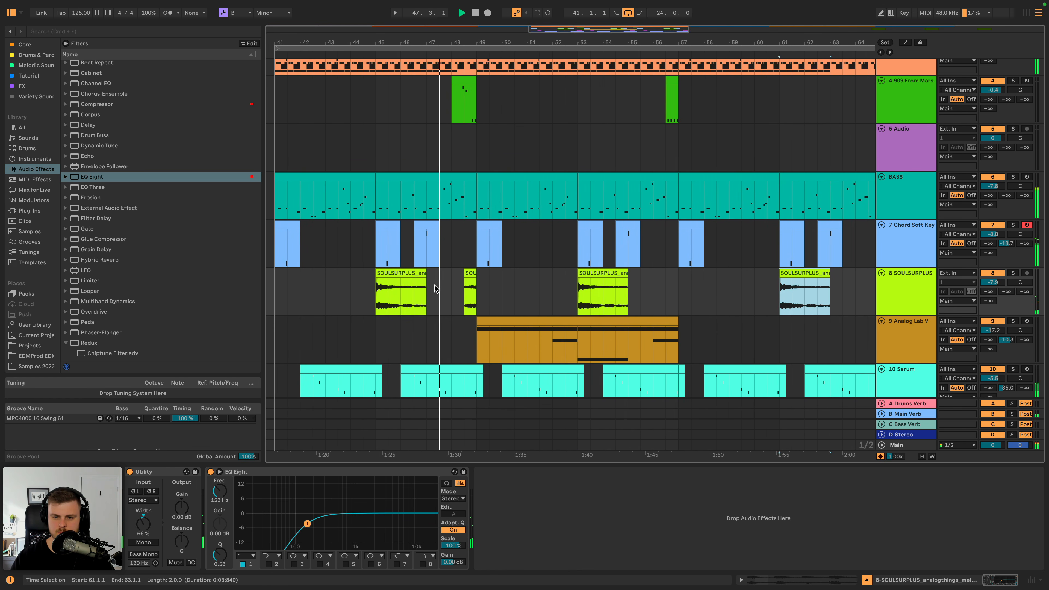
- Lower the Analog Lab V track volume to about -19.2 dB
left_click_drag(485, 43, 539, 35)
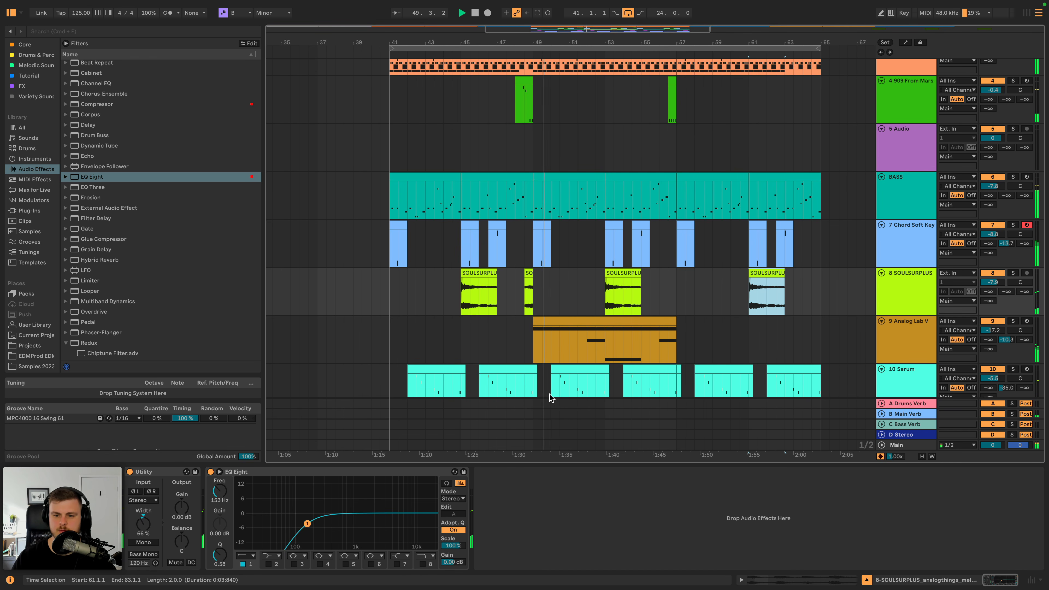
scroll(625, 291, "down", 5)
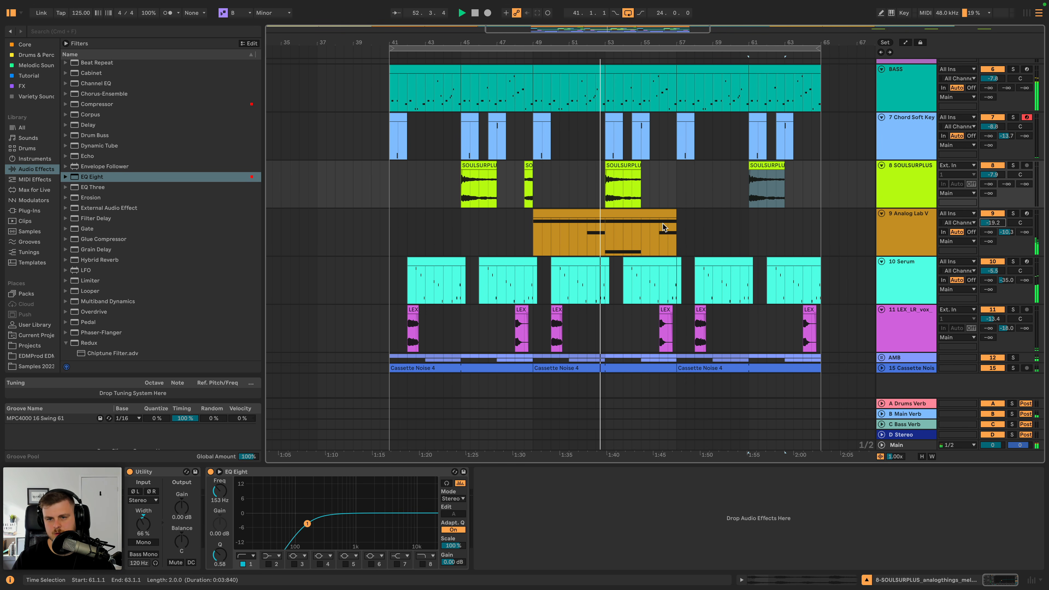
- Copy the Chord Soft Keys clip at bar 49 and play the arrangement from there
left_click(539, 119)
key("super+c")
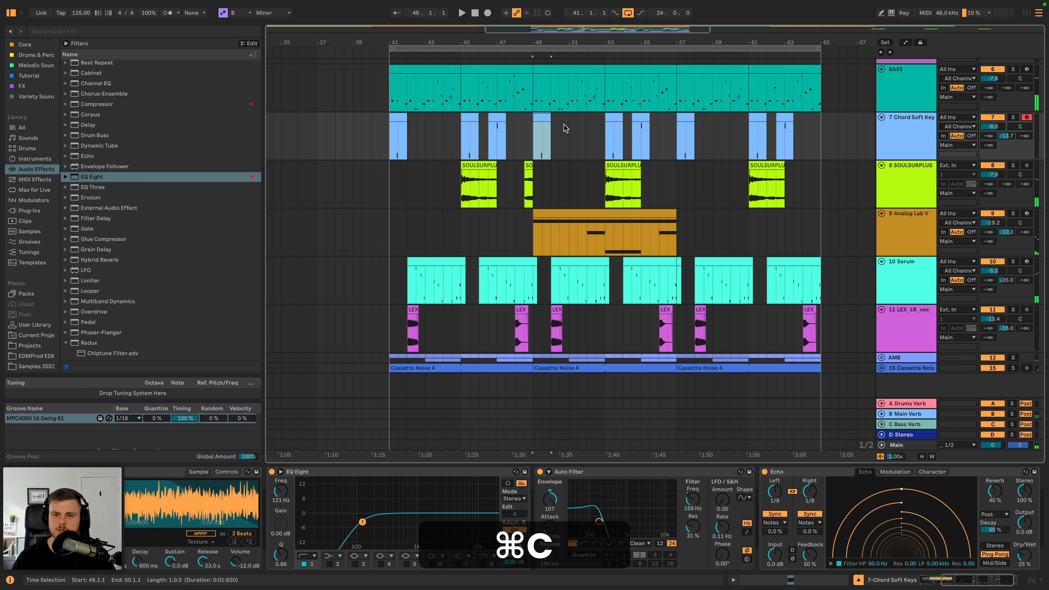
left_click_drag(581, 38, 581, 64)
scroll(545, 145, "right", 4)
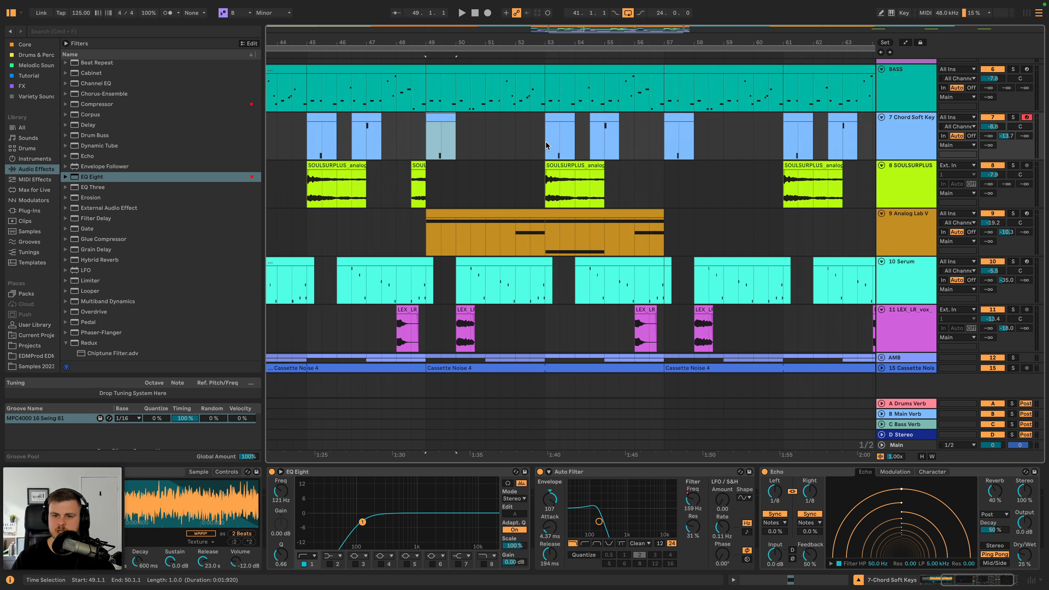
scroll(539, 148, "up", 1)
key("space")
scroll(474, 169, "left", 1)
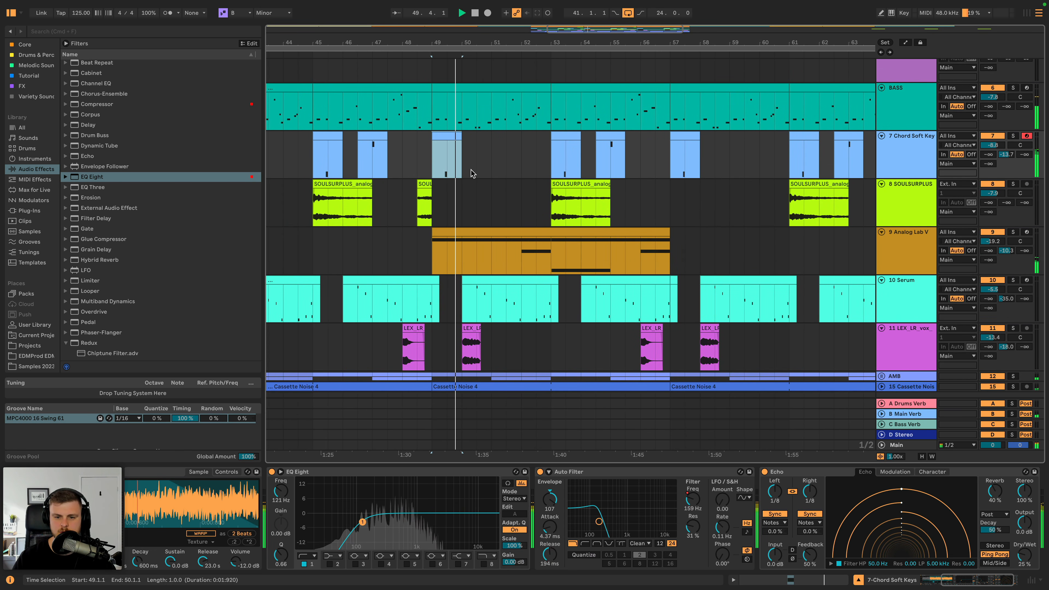
- Copy the LEX_LR vox clip at bar 50, place the insert marker at 51.3.1, and select the vox track
left_click(473, 328)
key("super+c")
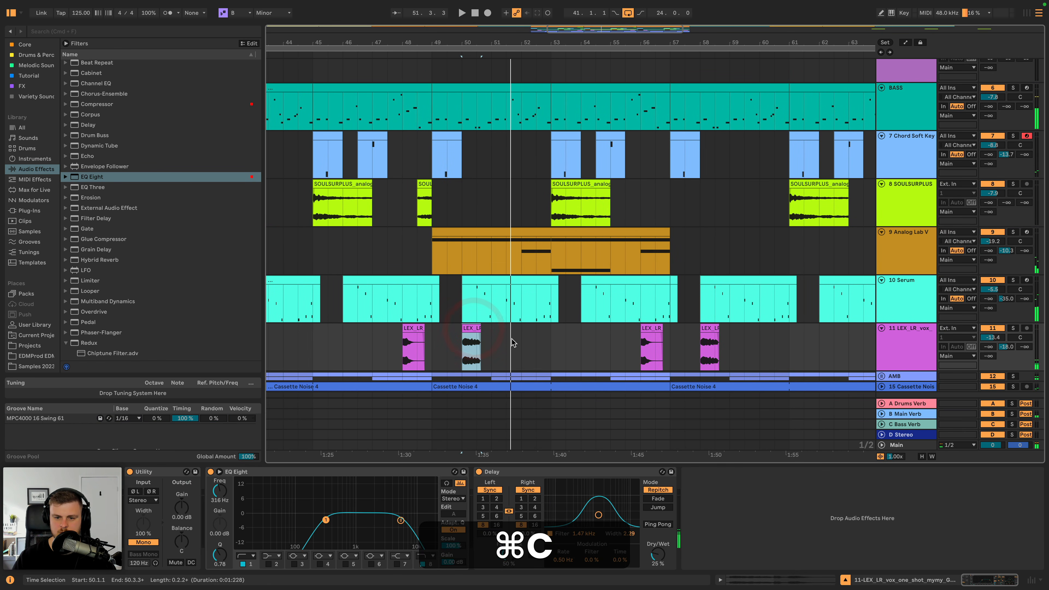
left_click(505, 337)
left_click(923, 333)
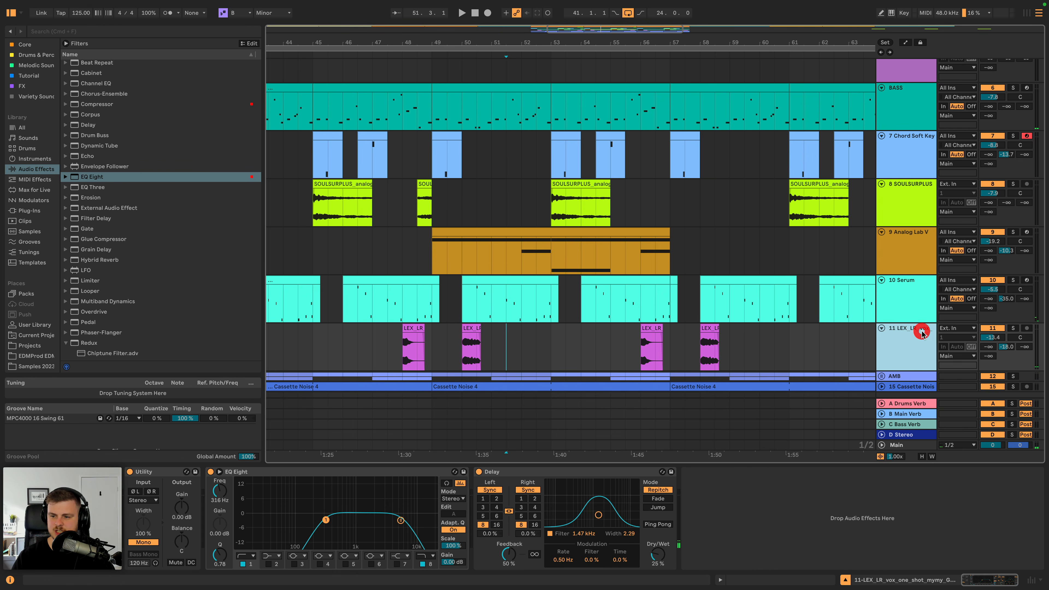
- Search the FX and Tutorial collections for "vocal" and preview dhs_123_vocal_loop_hey2_C#min.wav
left_click(37, 86)
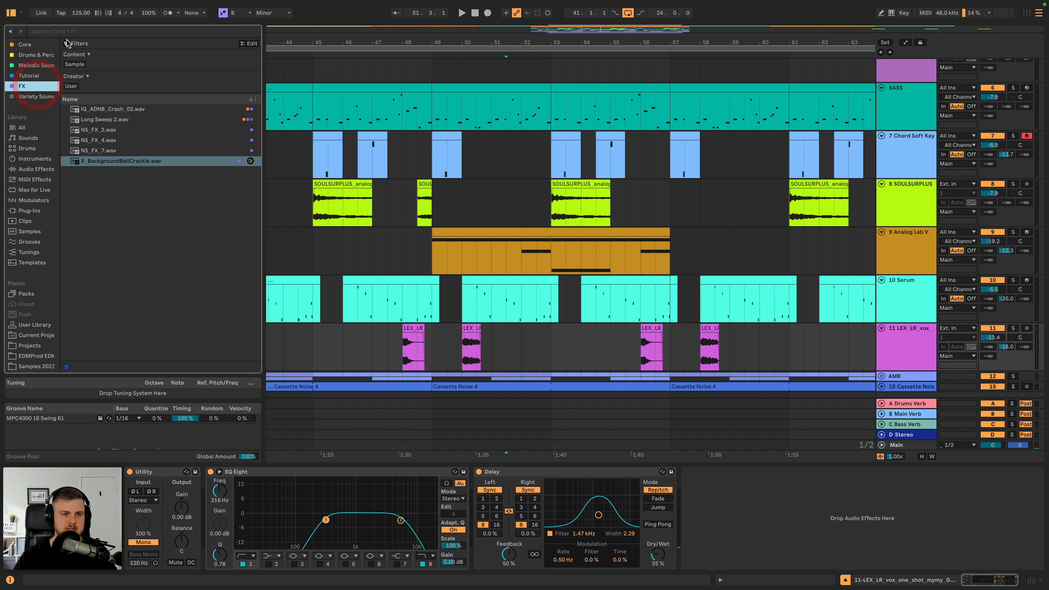
left_click(67, 32)
type("vocal")
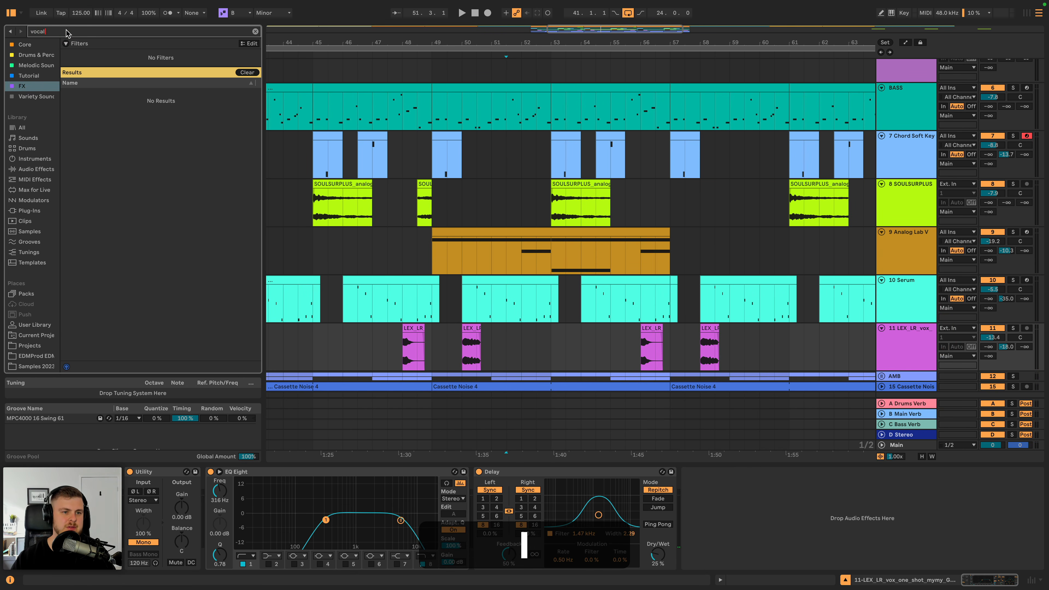
left_click(33, 76)
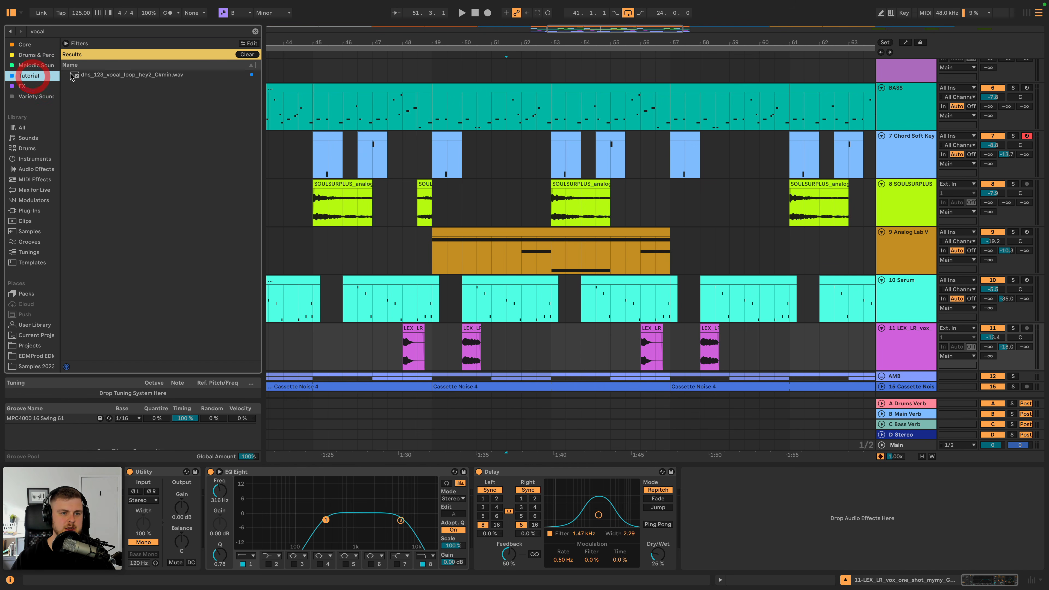
left_click(105, 75)
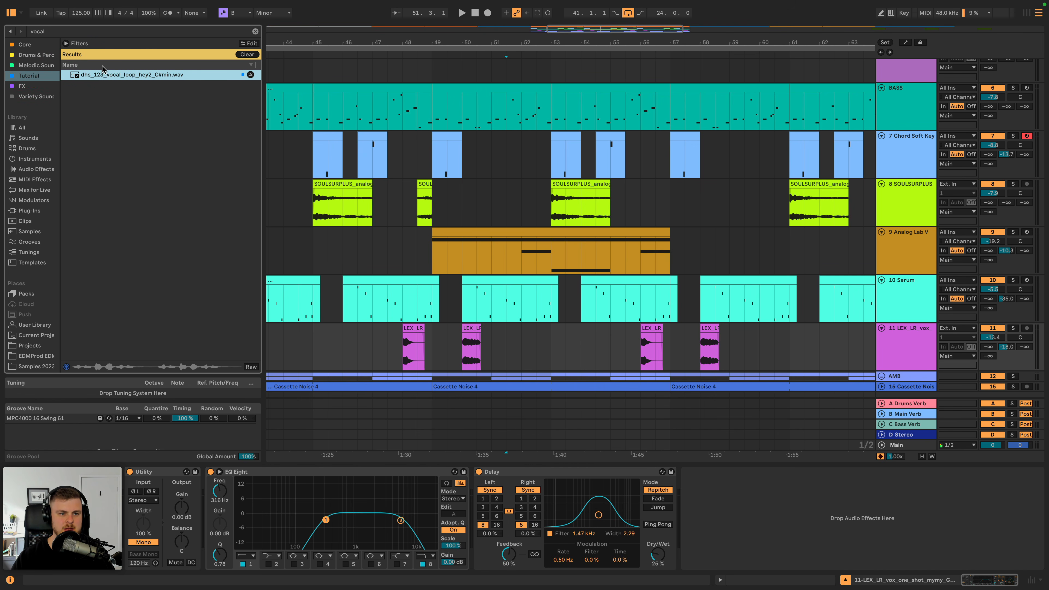
- Clear the "vocal" search and look through the packs folder for sample packs that contain vocals
left_click(133, 33)
scroll(33, 285, "down", 3)
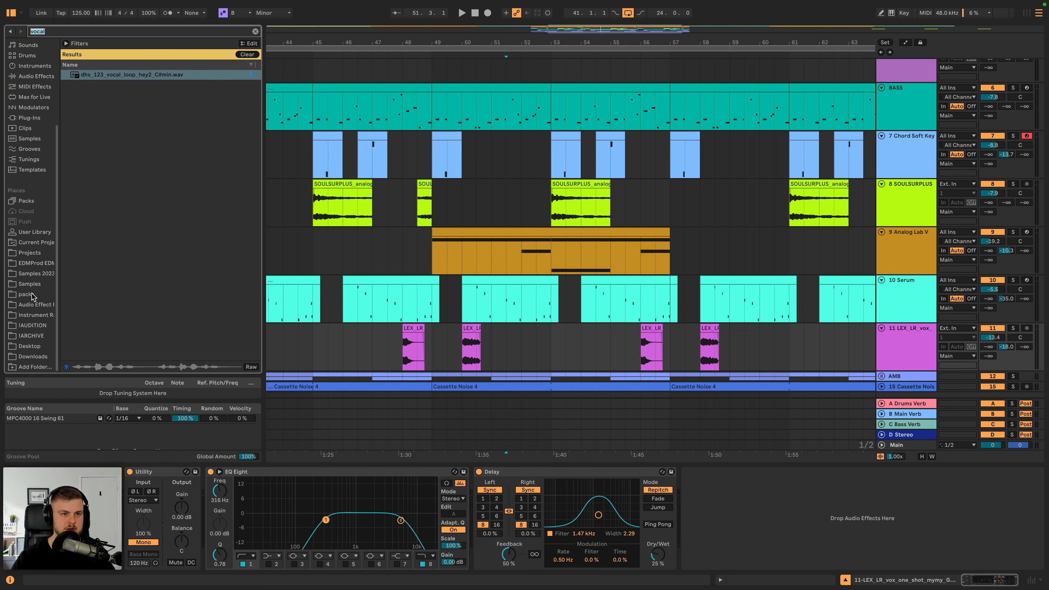
left_click(33, 295)
left_click(255, 31)
scroll(118, 207, "down", 3)
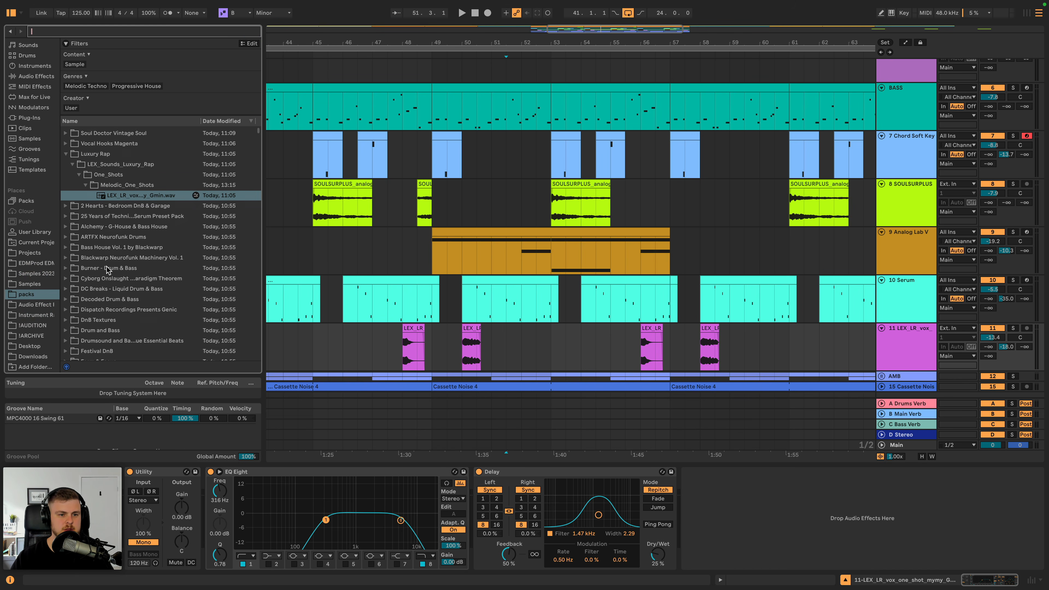
left_click(114, 201)
scroll(119, 219, "up", 2)
scroll(122, 248, "down", 5)
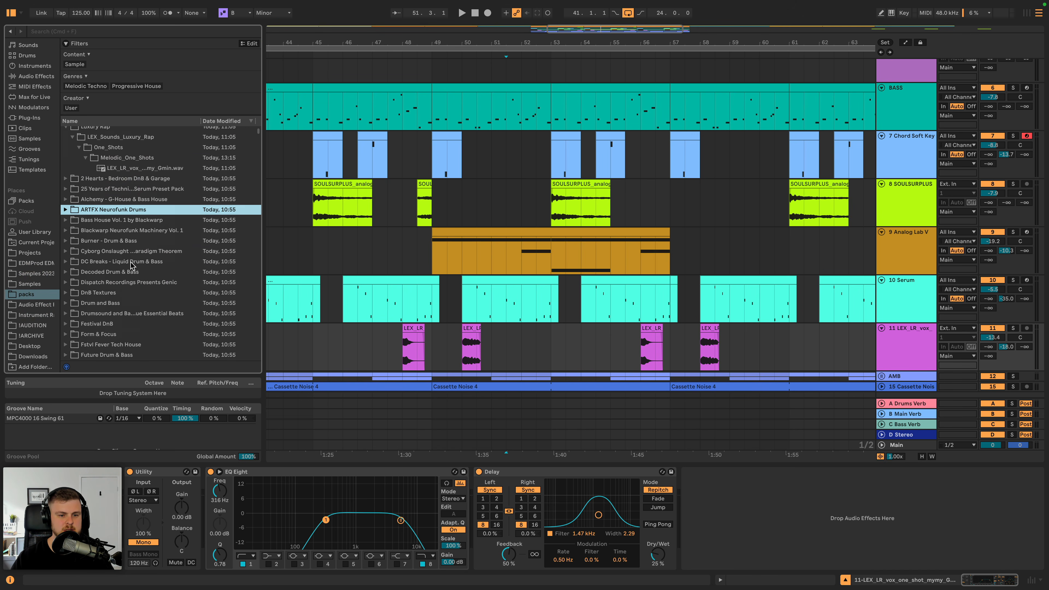
scroll(124, 265, "up", 5)
scroll(118, 240, "up", 1)
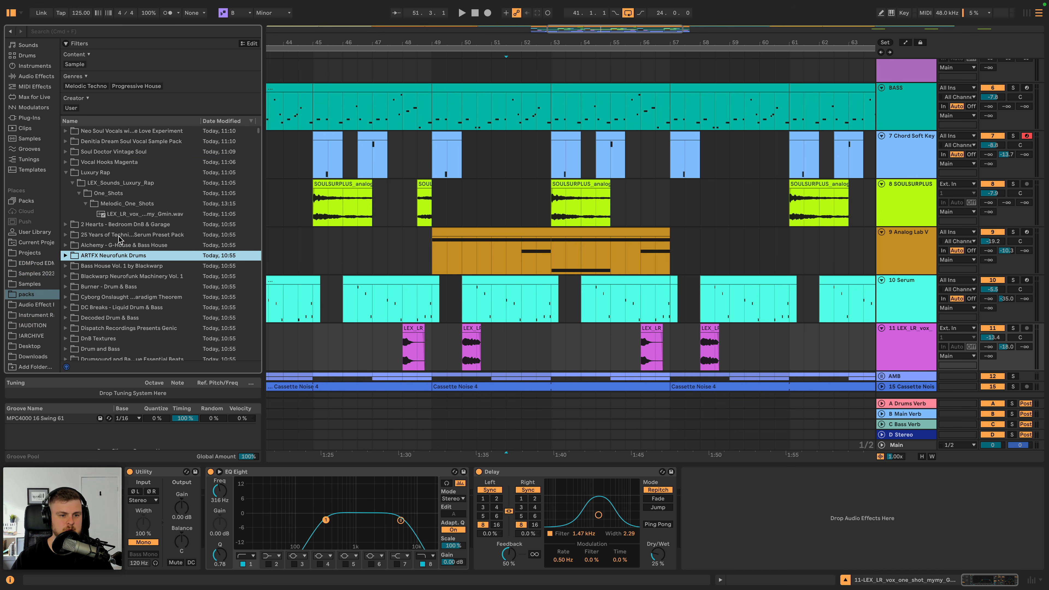
scroll(117, 248, "down", 10)
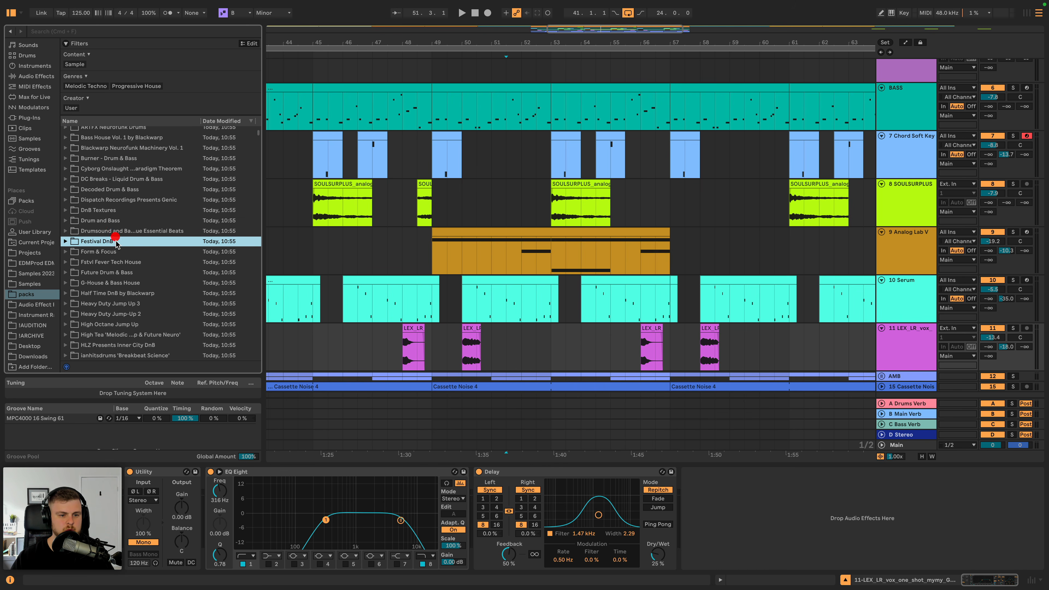
left_click(124, 279)
scroll(125, 297, "down", 6)
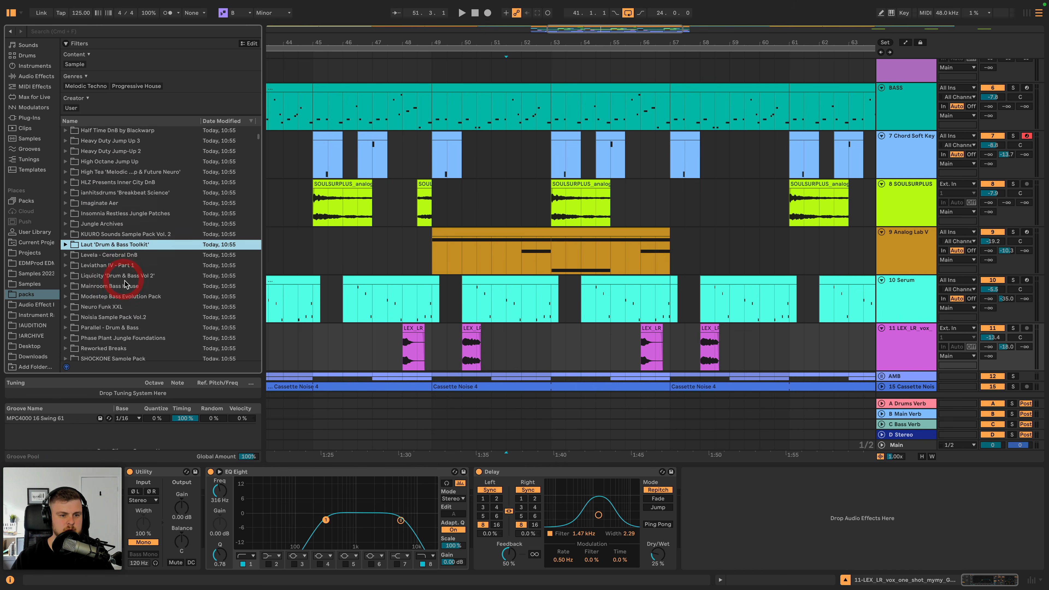
scroll(124, 306, "down", 10)
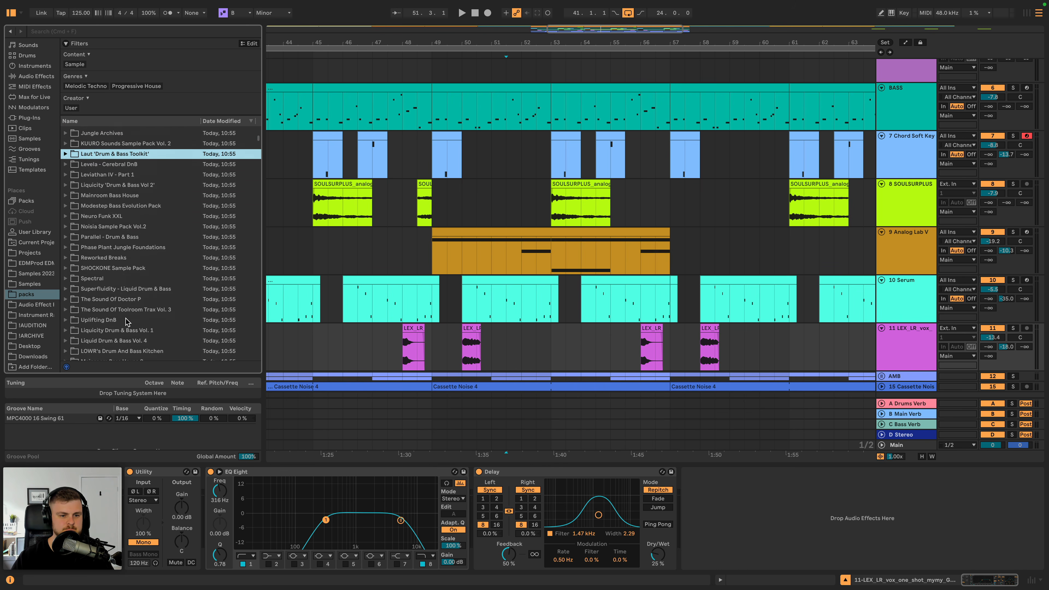
scroll(116, 264, "up", 20)
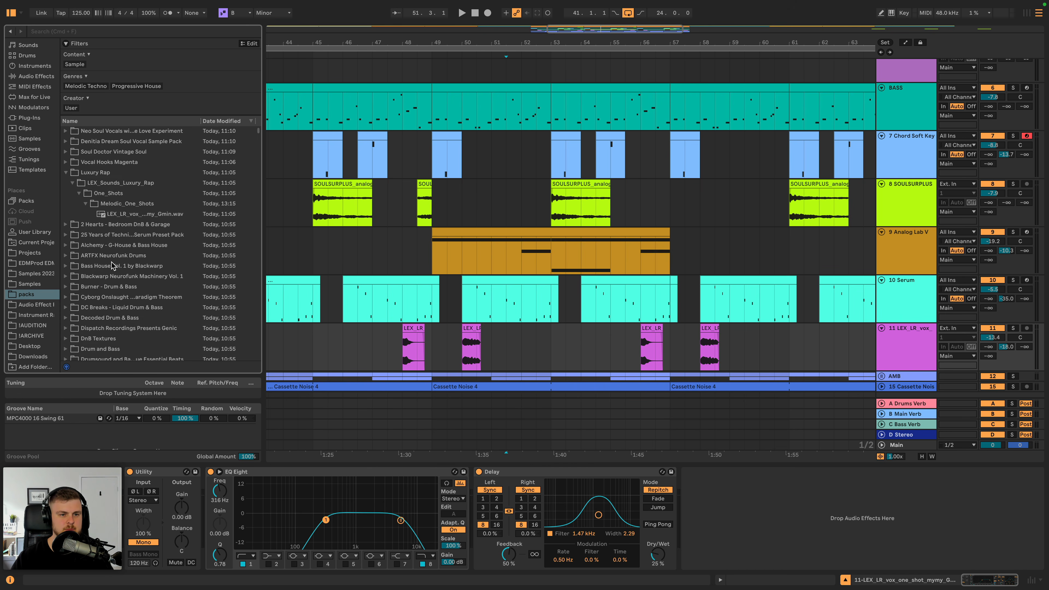
- Search the packs folder for "vox", preview the dry Vocal Future Soul hook, and play the arrangement from bar 50
type("vox")
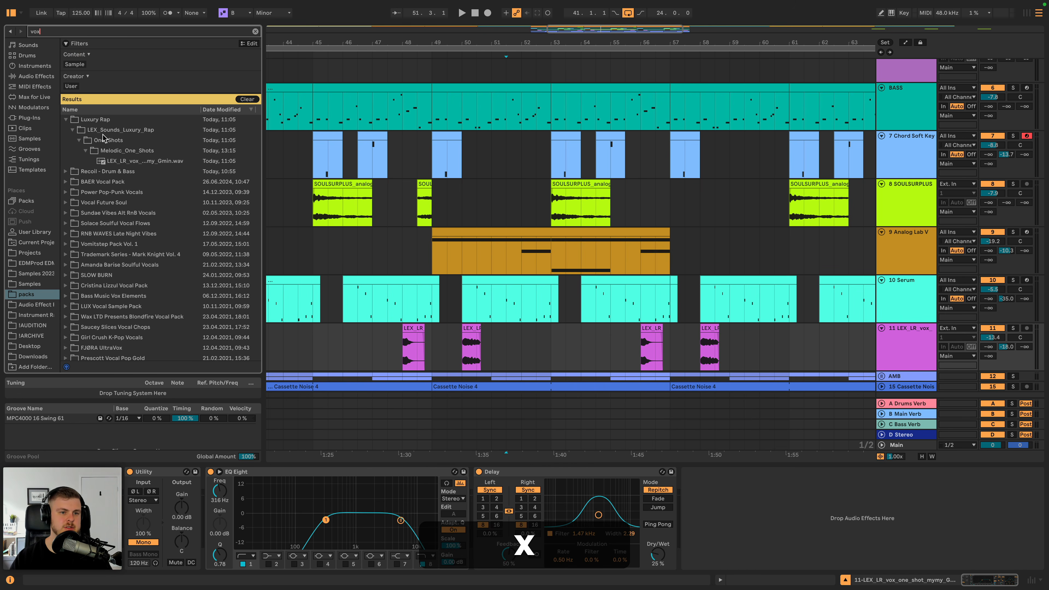
left_click(94, 197)
key("Right")
key("Down")
key("Right")
key("Down")
key("Right")
key("Down")
key("Right")
key("Down")
key("Right")
key("Down")
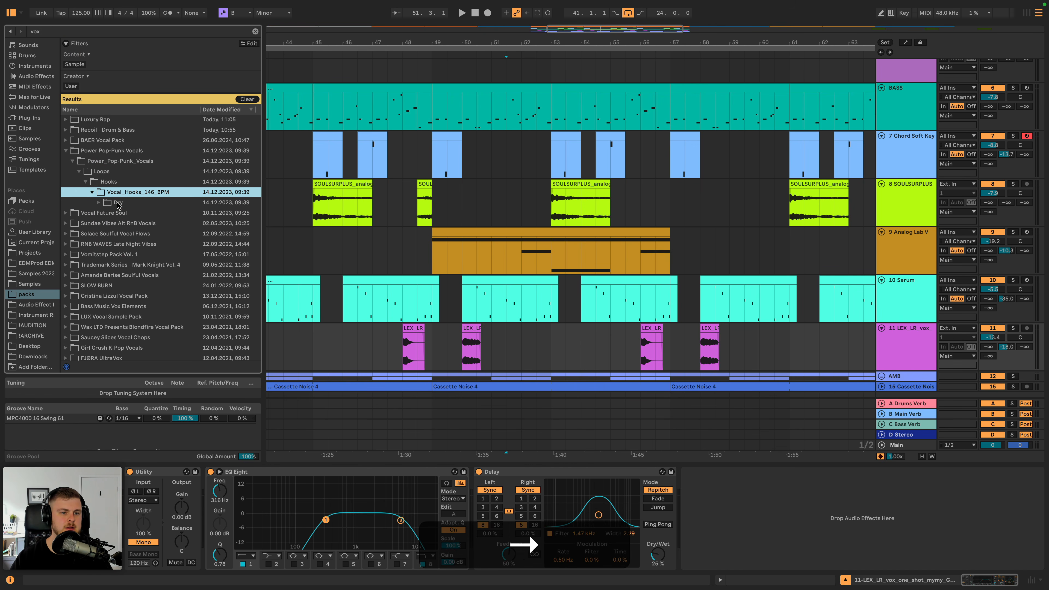
key("Down")
key("Right")
key("Down")
key("Right")
key("Down")
key("Right")
key("Down")
key("Right")
key("Down")
key("Right")
key("Down")
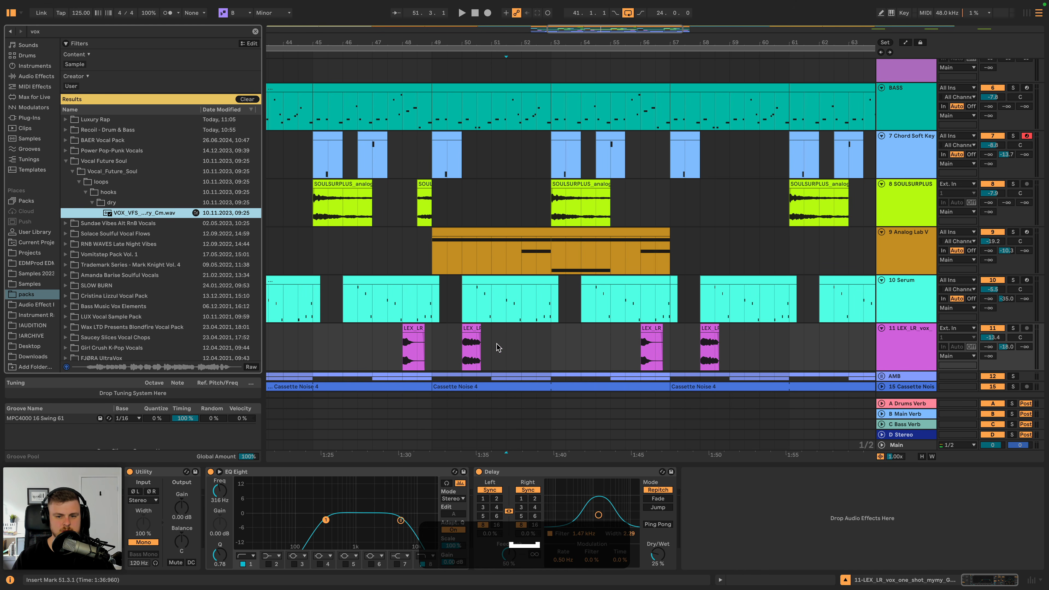
left_click(471, 343)
key("space")
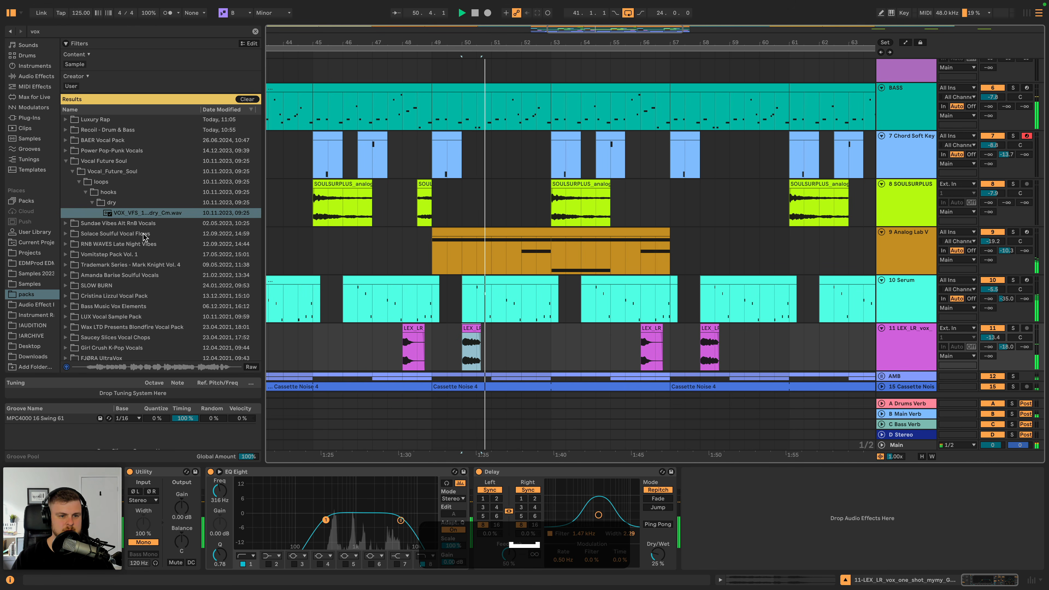
- Add VOX_SSF_85_vocal_hook_dry_hardly_believe_eyes_C#m.wav from Solace Soulful Vocal Flows to the vox track at bar 65 and open the clip
left_click(138, 234)
key("Right")
key("Down")
key("Right")
key("Down")
key("Right")
key("Down")
key("Right")
key("Down")
key("Right")
key("Down")
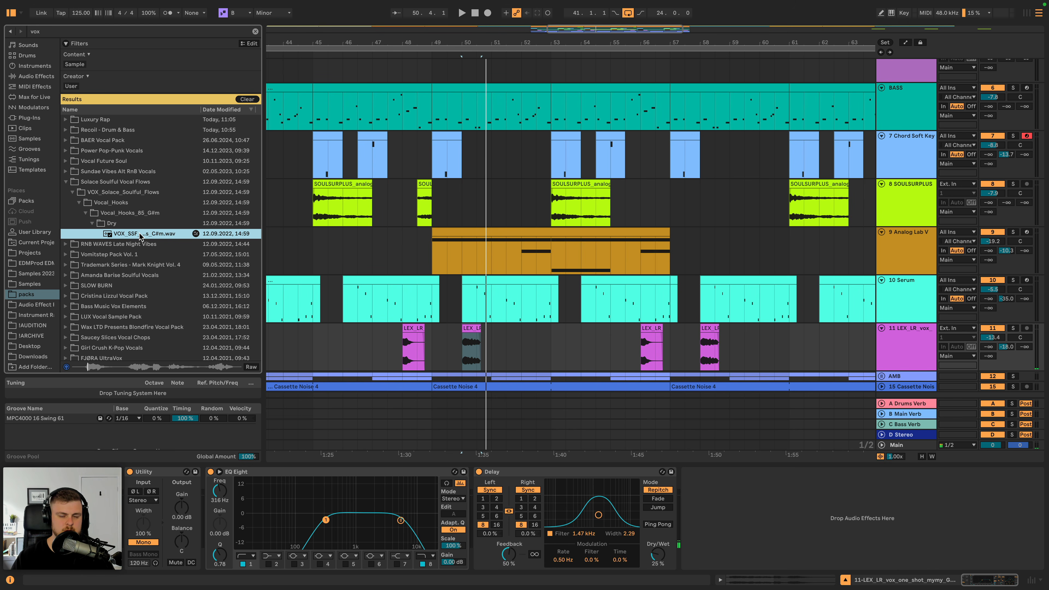
left_click_drag(133, 237, 711, 342)
scroll(603, 343, "right", 5)
double_click(732, 334)
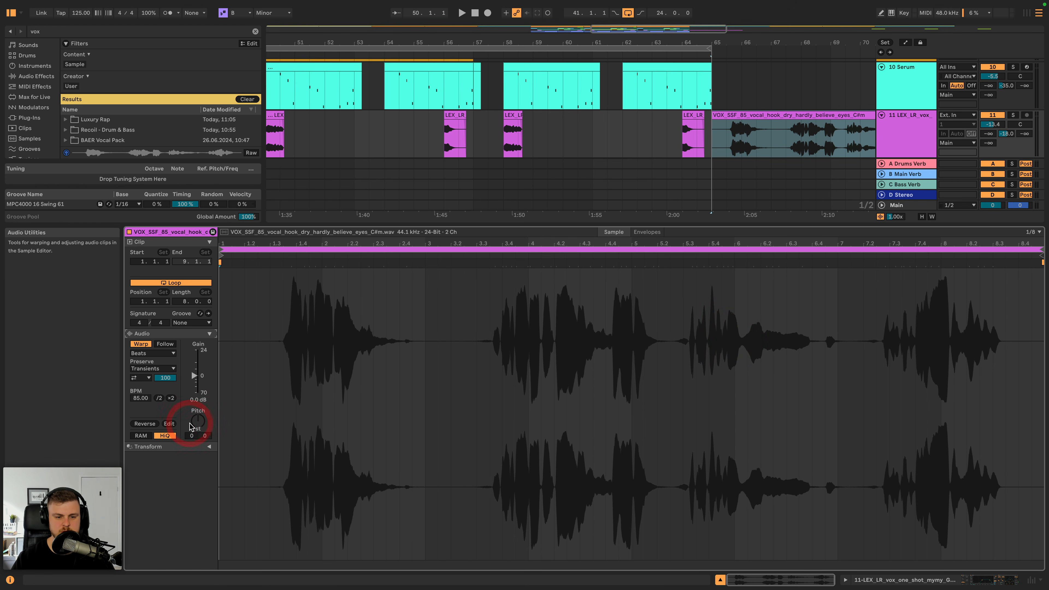
- Transpose the vocal hook clip by -2 semitones and turn off its warping
key("Down")
key("Down")
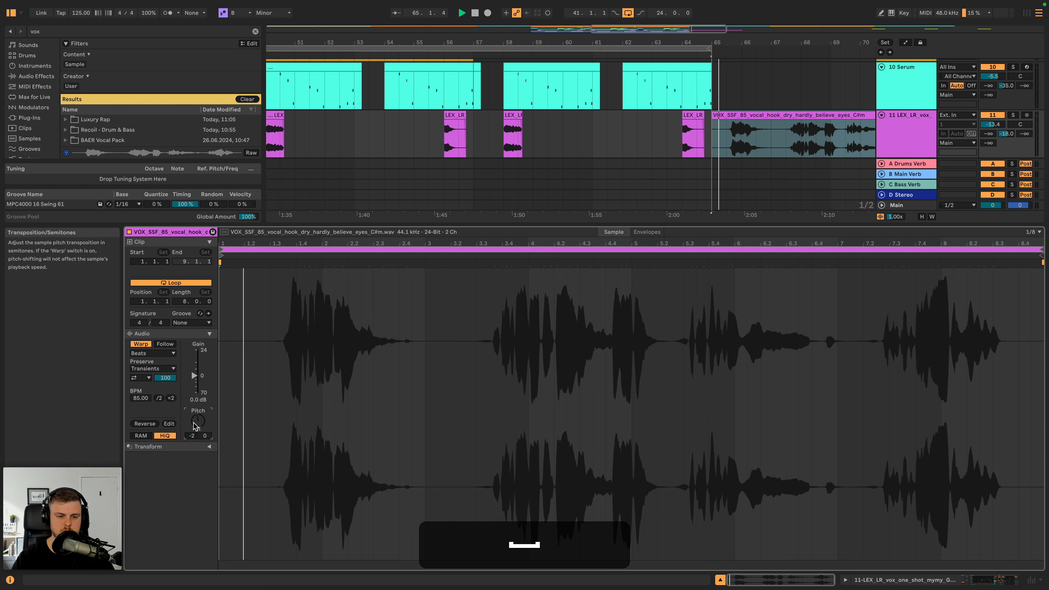
left_click(140, 344)
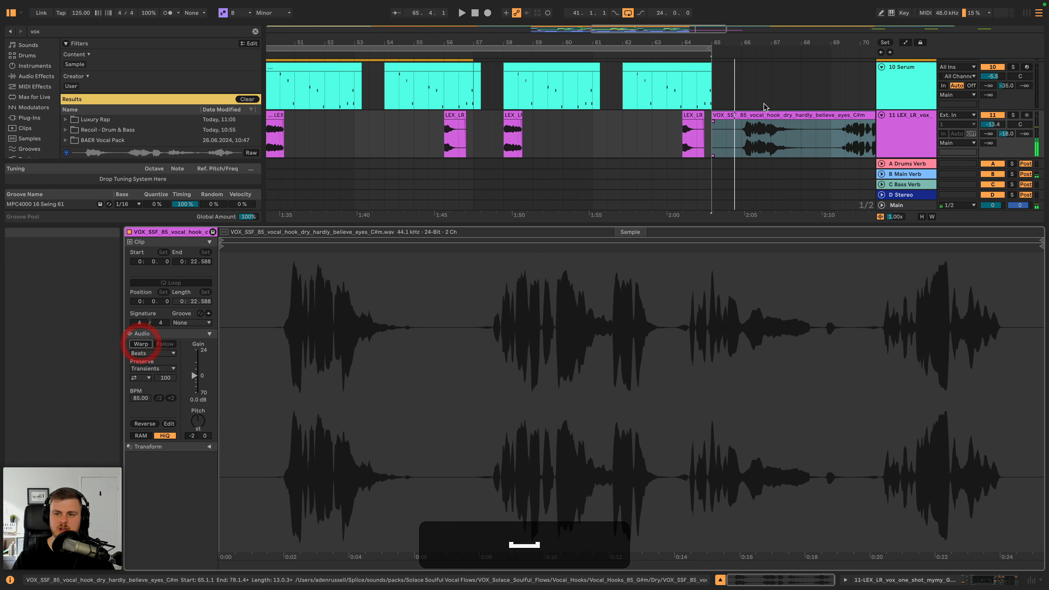
scroll(764, 107, "down", 5)
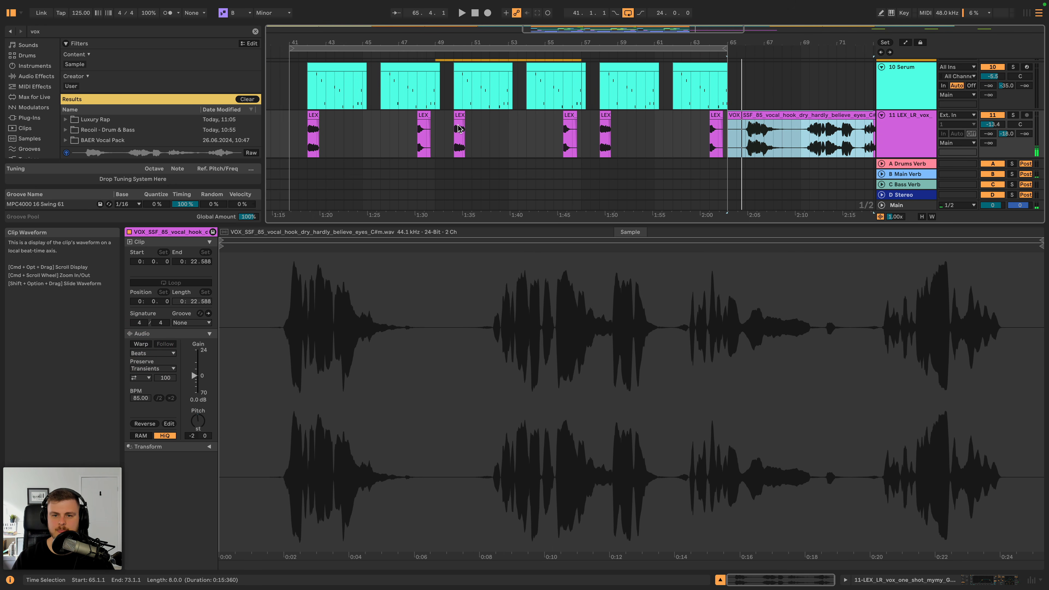
- Move the vocal hook's first phrase to 51.3.1 on the vox track, splitting the clip and deleting the remainder
key("space")
left_click_drag(729, 124, 500, 125)
left_click(795, 129)
key("super+e")
left_click(808, 117)
key("super+BackSpace")
- Play from the LEX_LR clip at bar 50 and lower the vocal hook clip's gain to -3.1 dB
key("space")
key("space")
scroll(489, 124, "up", 5)
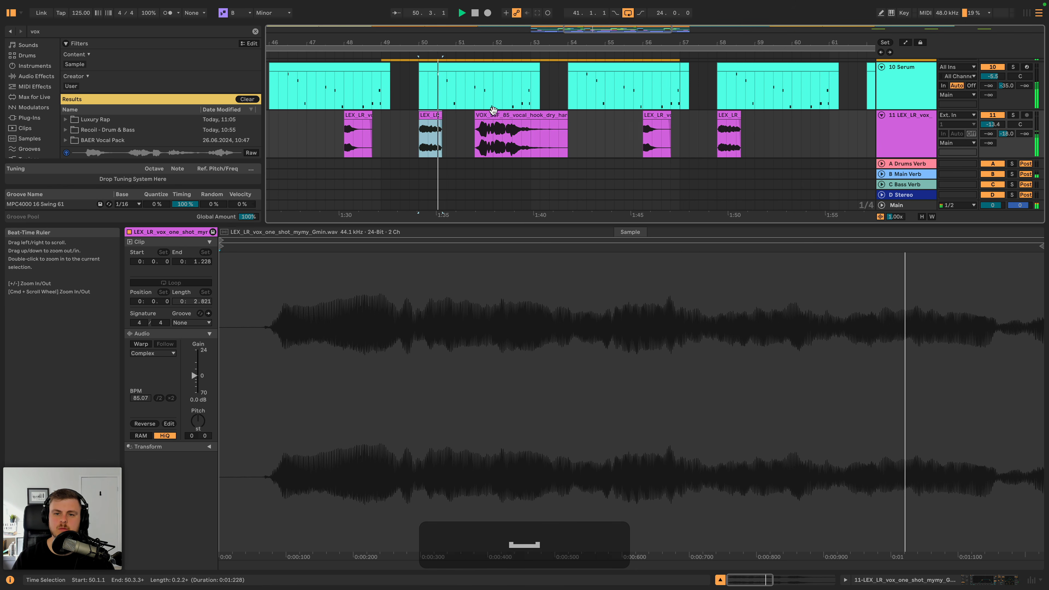
left_click_drag(194, 375, 195, 384)
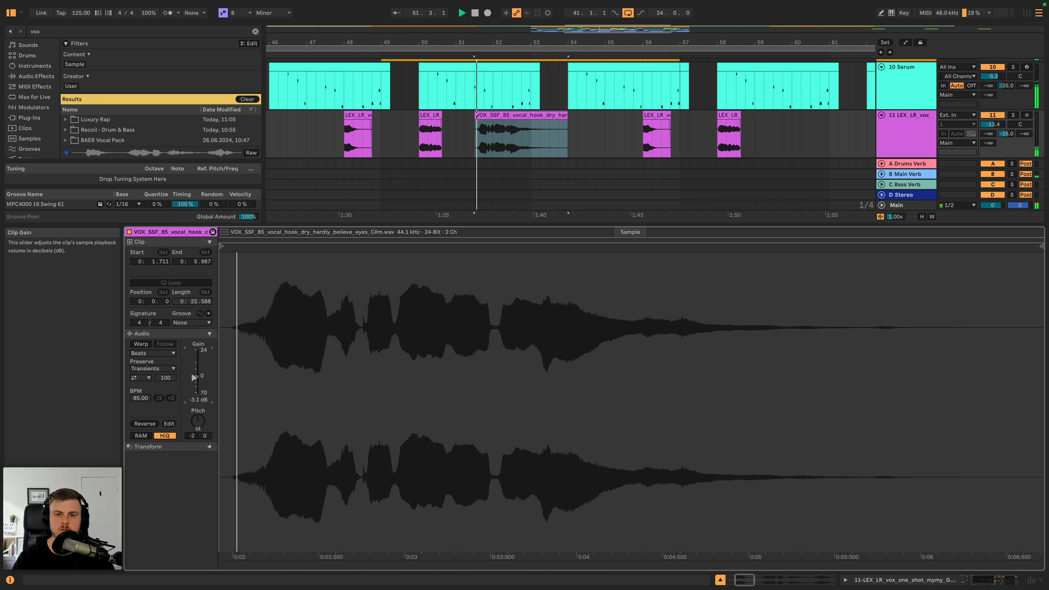
key("space")
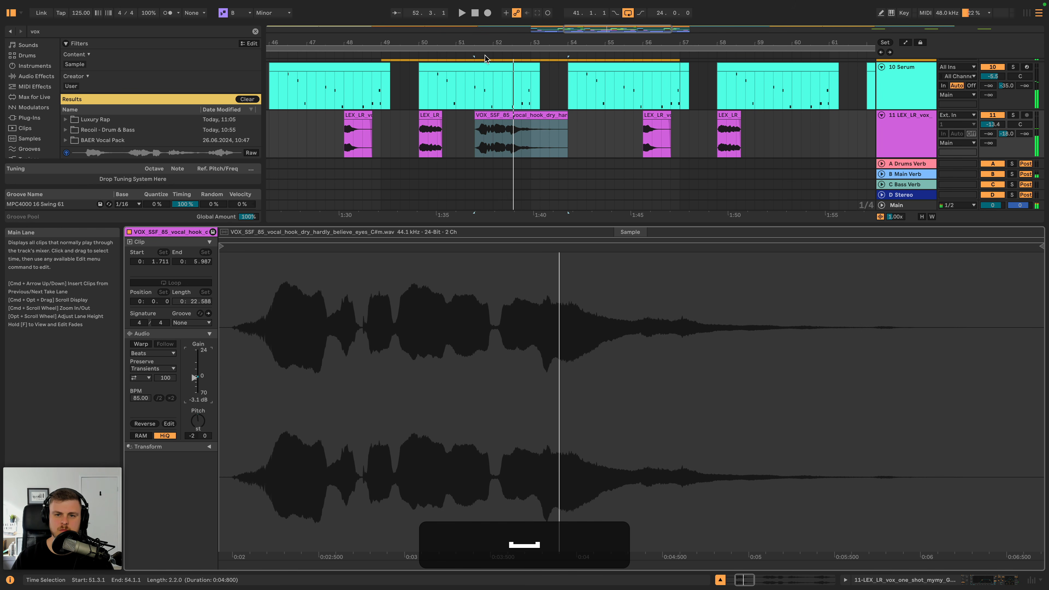
- Trim the opening of the vocal hook clip, shift it slightly earlier, and audition its timing from 51.3.1
left_click_drag(477, 42, 508, 54)
mouse_move(526, 116)
left_mouse_down()
mouse_move(496, 117)
mouse_move(524, 116)
left_mouse_up()
key("space")
left_click(495, 117)
key("space")
key("space")
left_click(501, 118)
key("space")
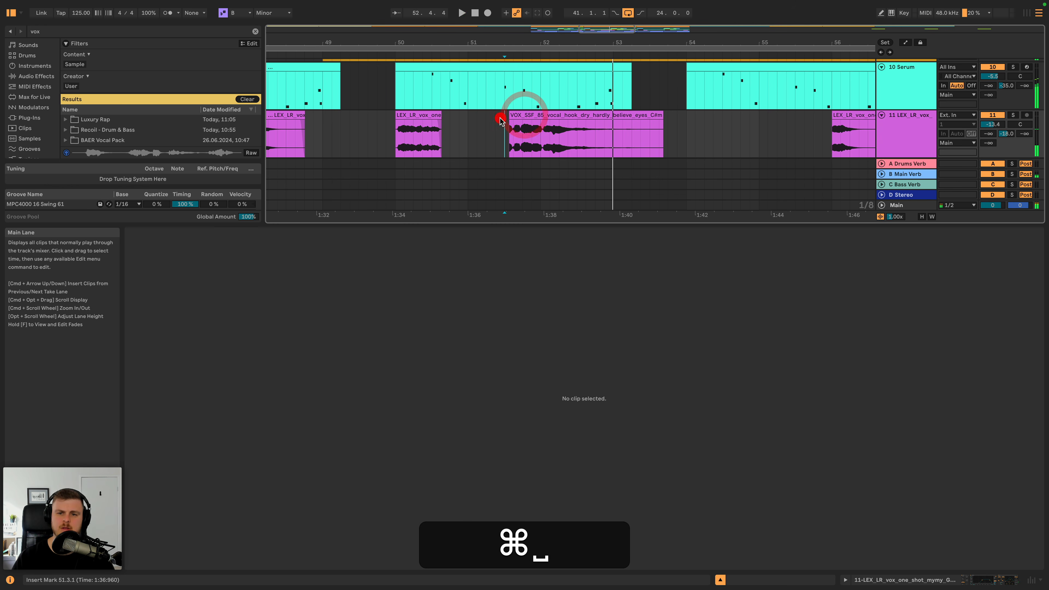
key("space")
- Trim a little more off the vocal hook clip's start and play from the LEX_LR clip at bar 50
left_click_drag(507, 112, 511, 113)
left_click(504, 112)
left_click(441, 112)
- Try extending the vocal hook clip's start back to about 51.2.1 and listen to it
key("space")
key("space")
left_click(431, 113)
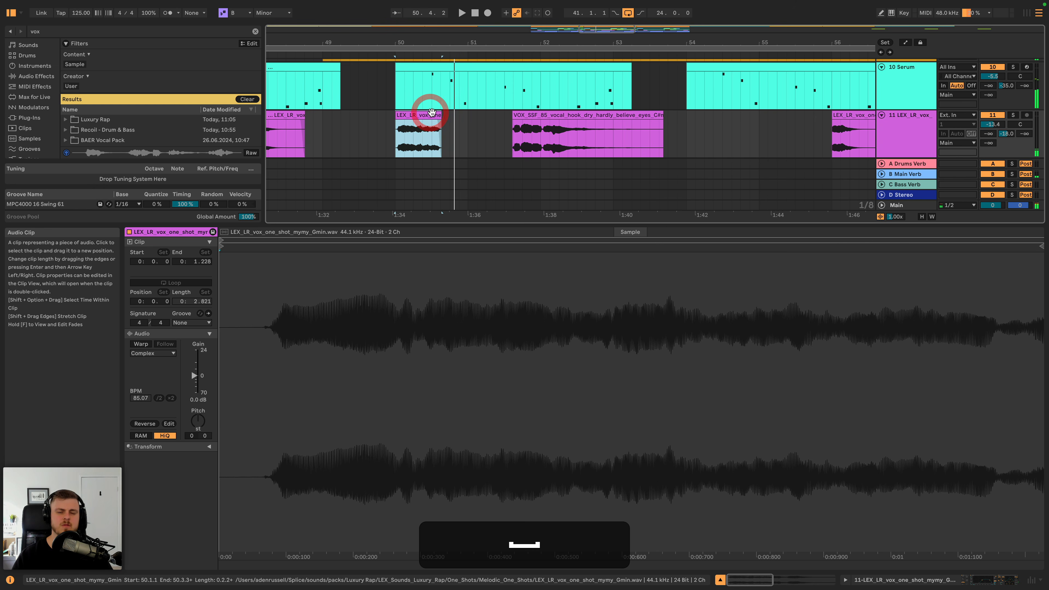
left_click_drag(537, 43, 568, 79)
key("space")
left_click_drag(544, 115, 472, 114)
key("space")
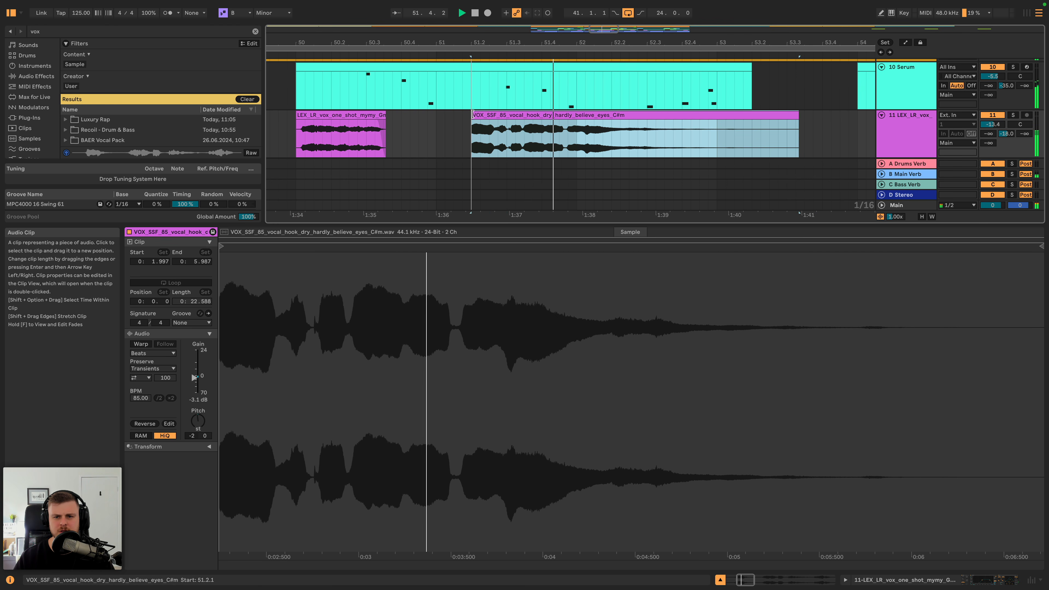
key("space")
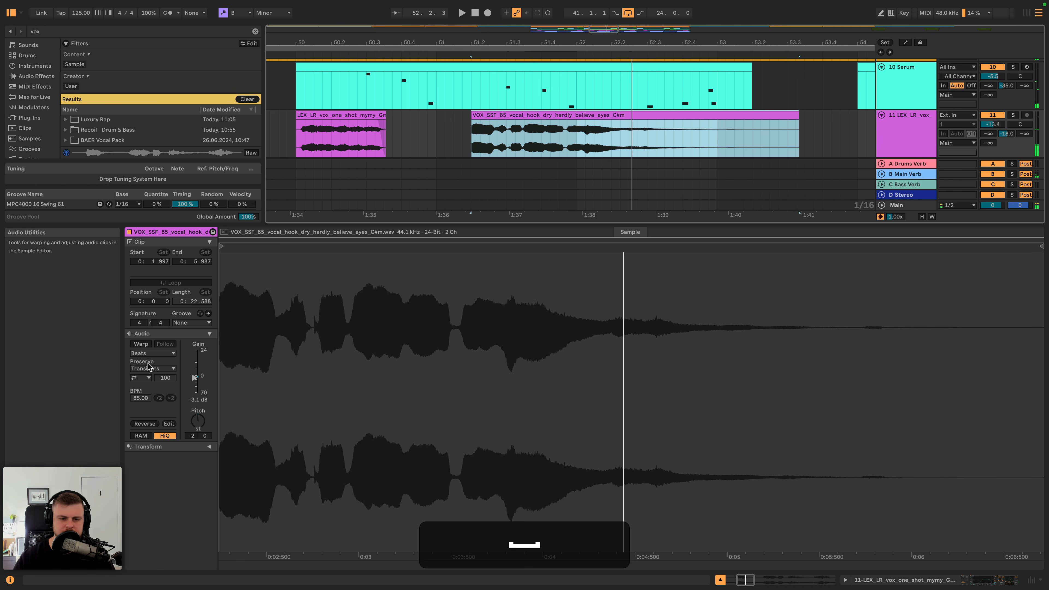
- Trim the vocal hook clip's start to just after 51.3.2 and audition it in context from bar 50
key("space")
left_click_drag(470, 114, 524, 116)
key("super+space")
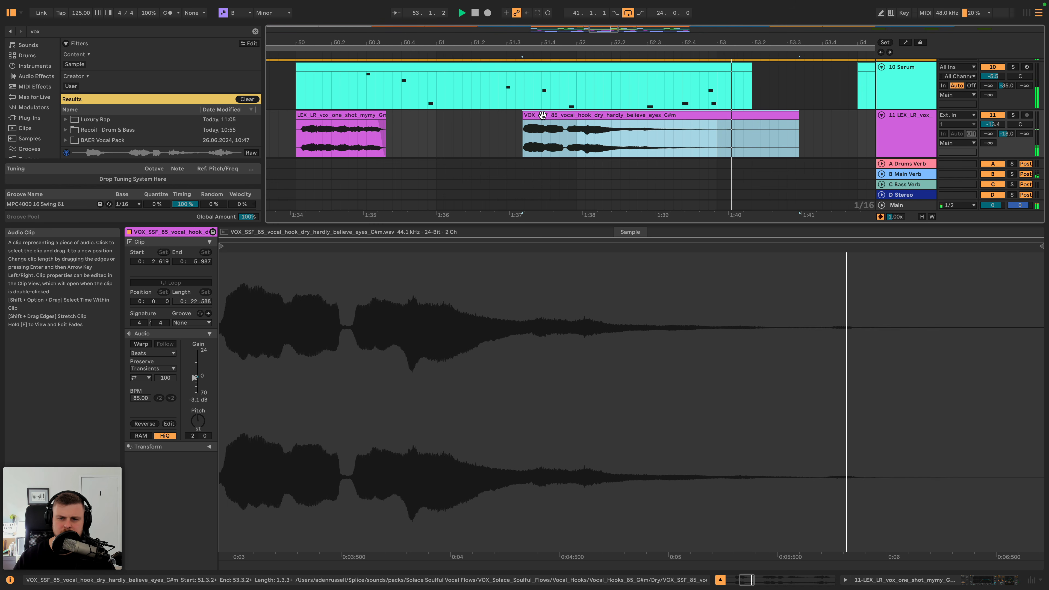
key("space")
key("space")
left_click(543, 116)
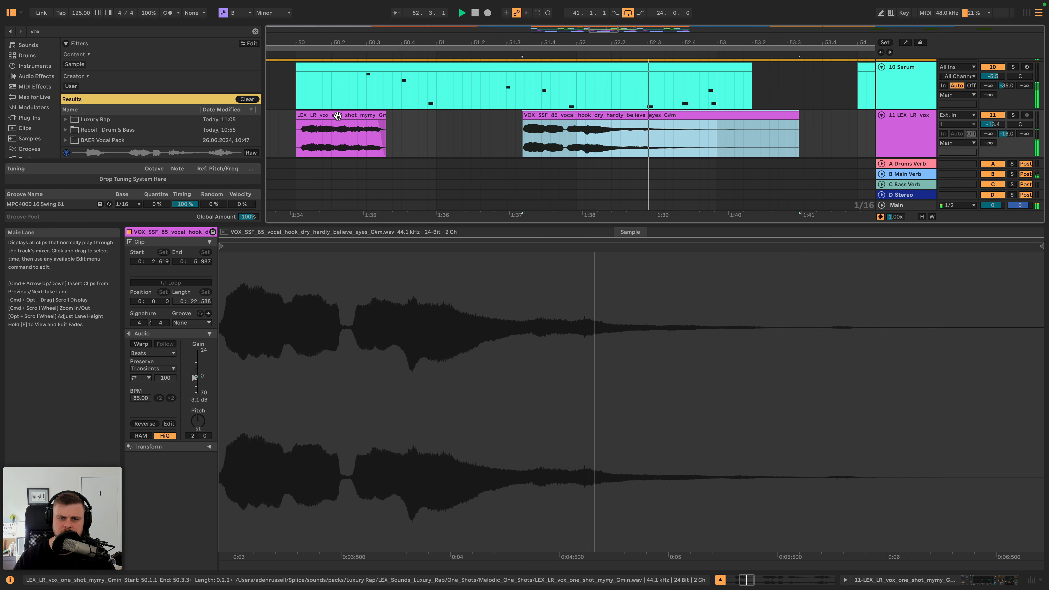
left_click(336, 114)
key("space")
key("space")
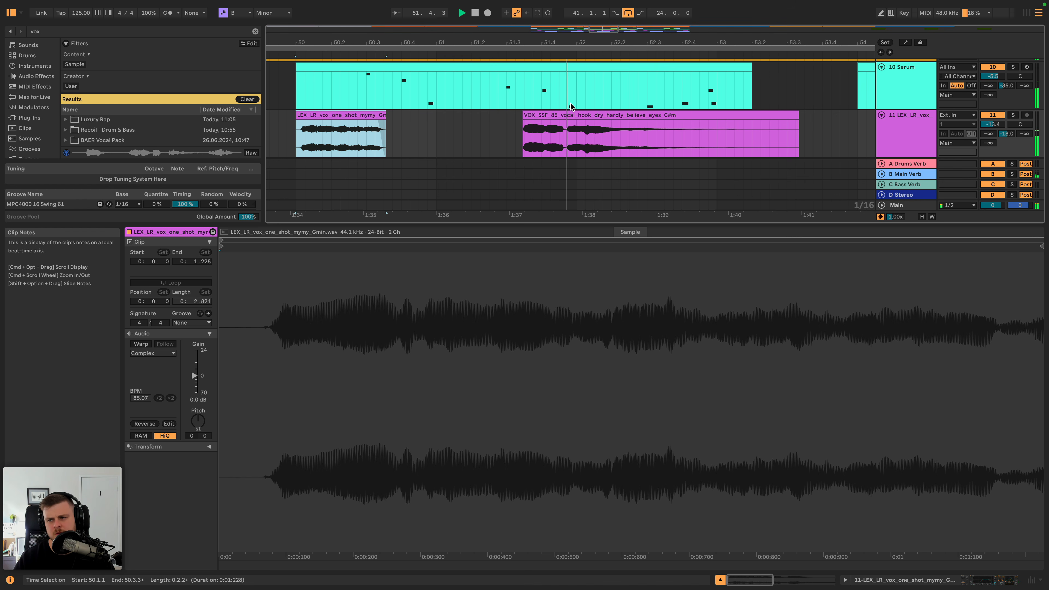
- Nudge the whole vocal hook clip slightly earlier, off the grid, and audition it from 51.3.1
left_click(570, 114)
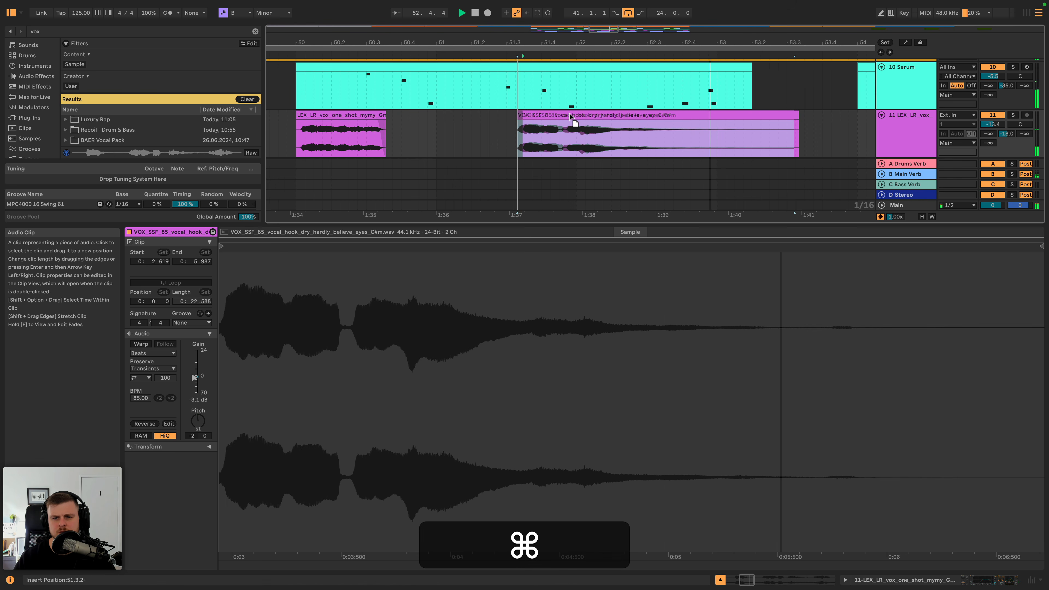
key("super+space")
key("space")
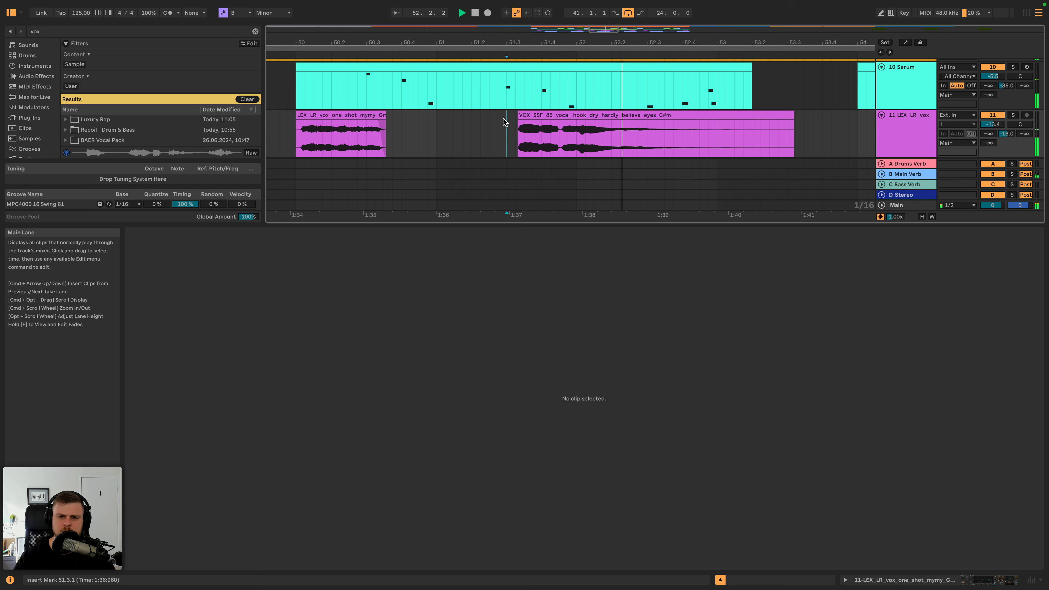
left_click(504, 121)
key("space")
key("space")
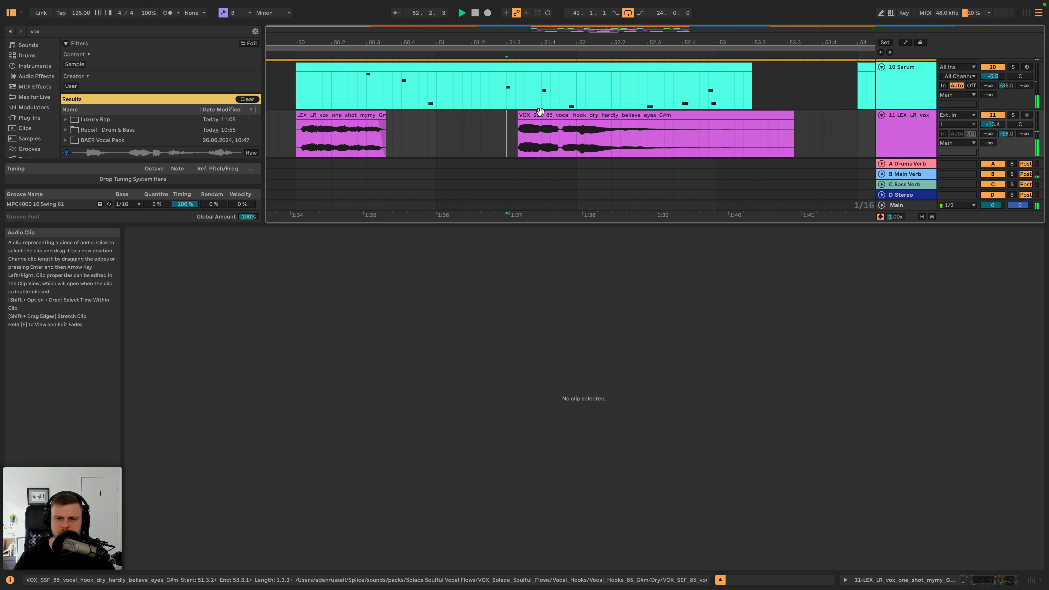
- Play both vocals from the LEX_LR clip at bar 50 and show the vox track's device chain
left_click(351, 126)
key("space")
key("space")
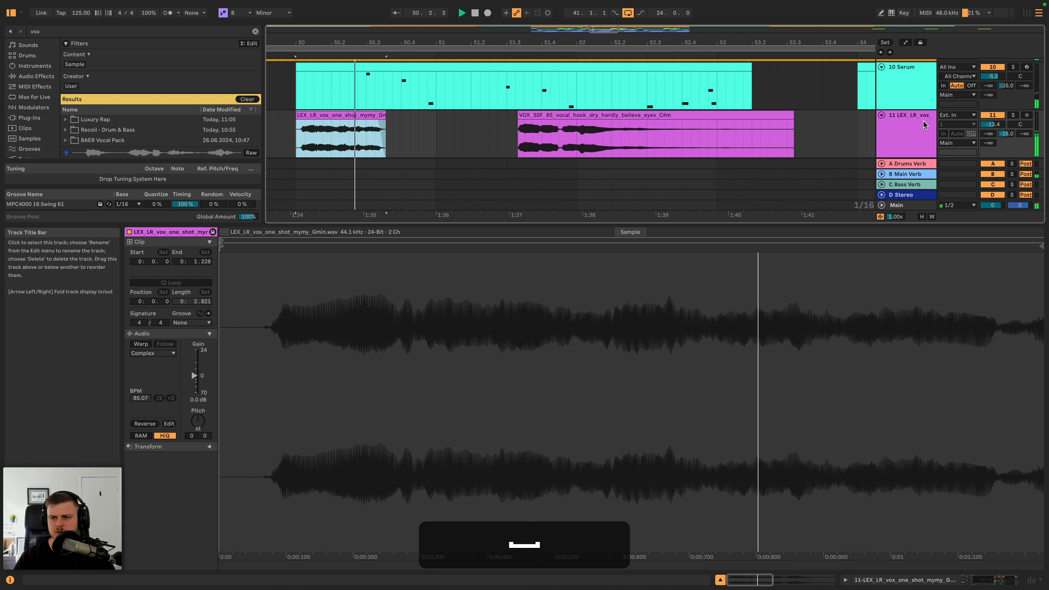
double_click(923, 124)
left_click_drag(611, 42, 554, 24)
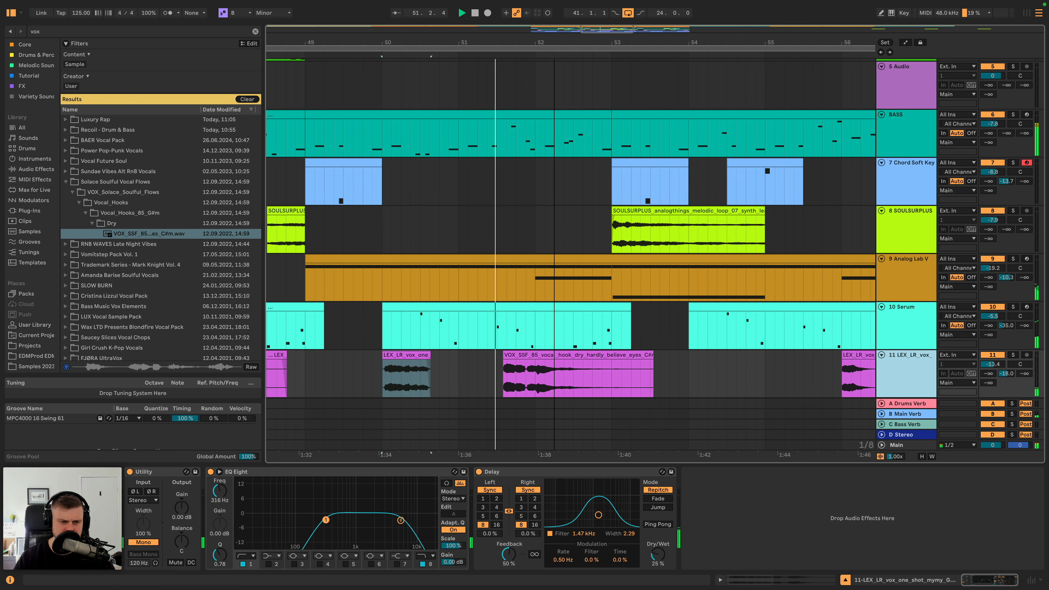
scroll(569, 173, "down", 2)
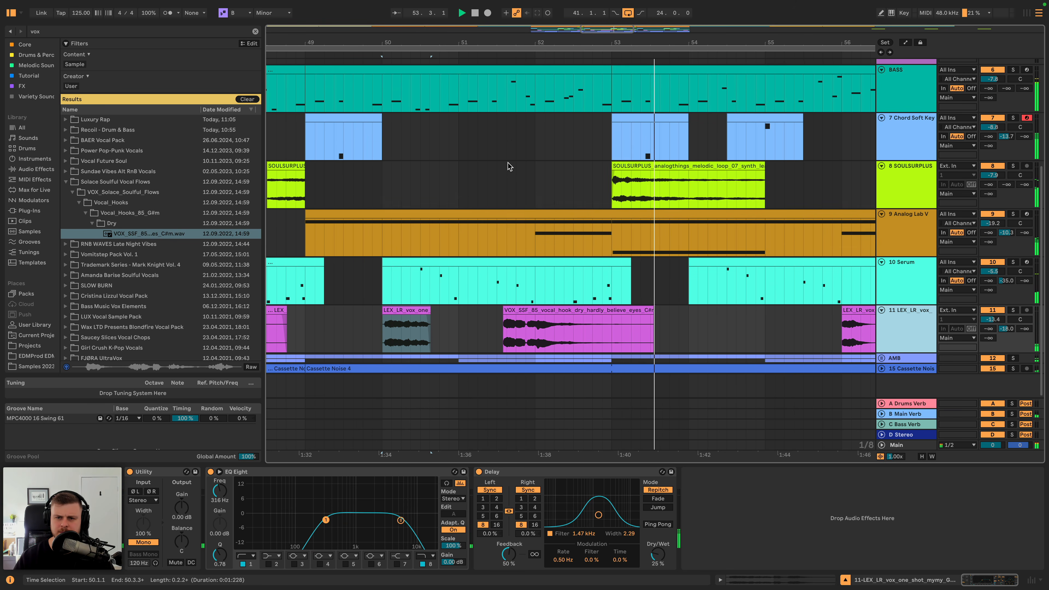
scroll(558, 169, "up", 2)
- Try a copy of the bar 49 chord clip at 50.3.1 and audition it from bar 49
left_click(668, 167)
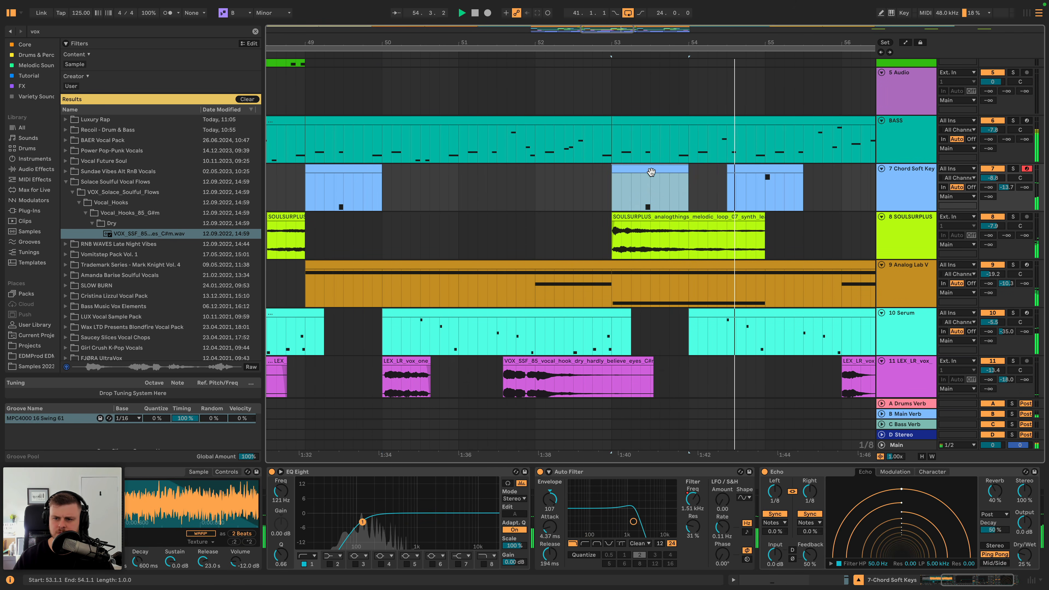
scroll(620, 181, "left", 2)
left_click(438, 171)
key("super+c")
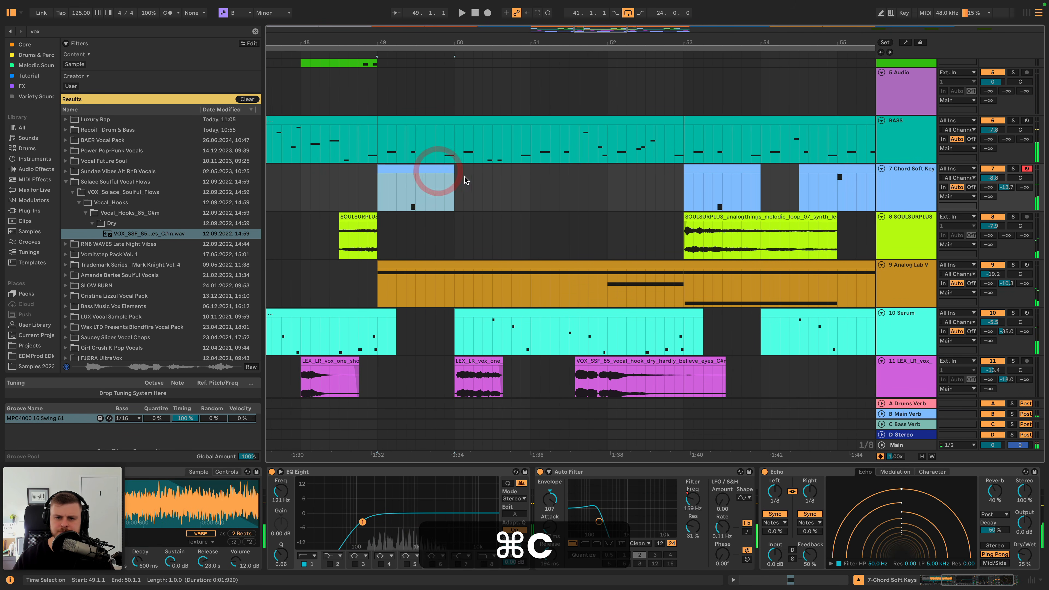
left_click(532, 185)
key("super+v")
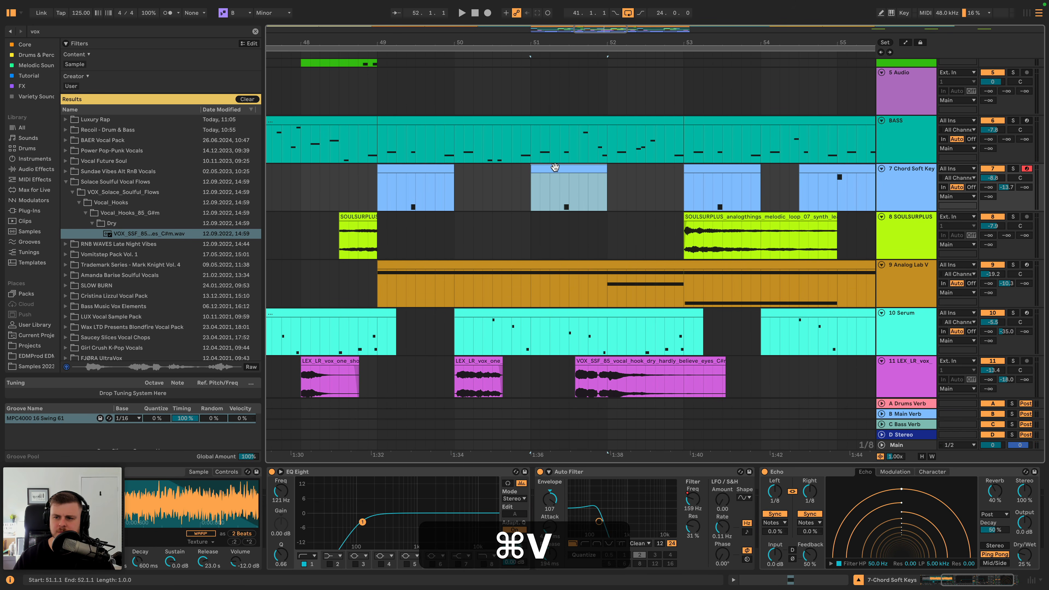
left_click_drag(539, 171, 520, 169)
key("space")
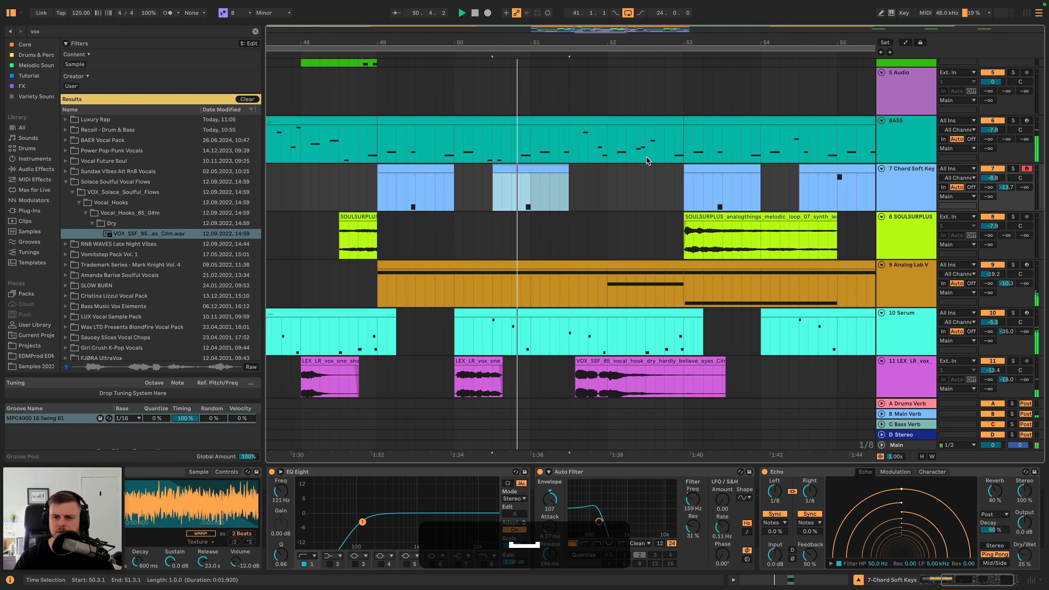
left_click(444, 168)
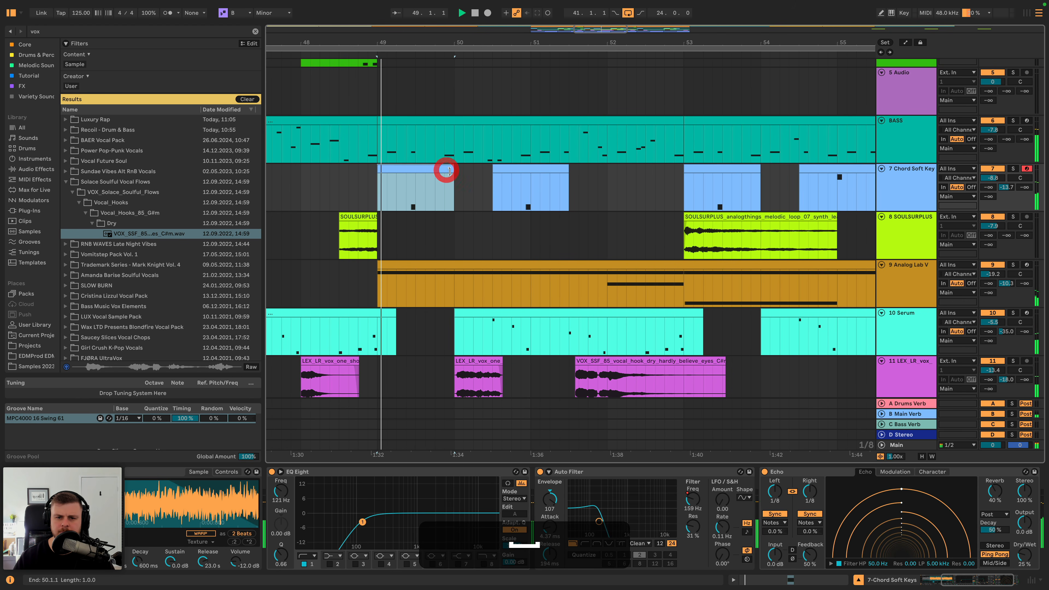
scroll(628, 192, "down", 2)
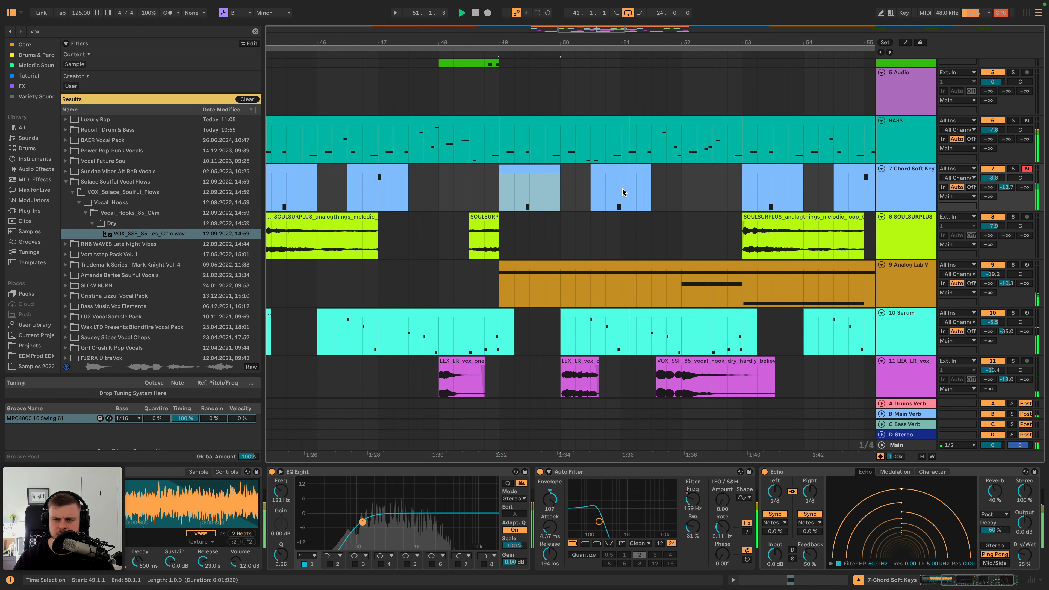
- Try shifting the B1 note in the copied chord clip a sixteenth later, to 1.3, and audition it
left_click(625, 168)
double_click(625, 168)
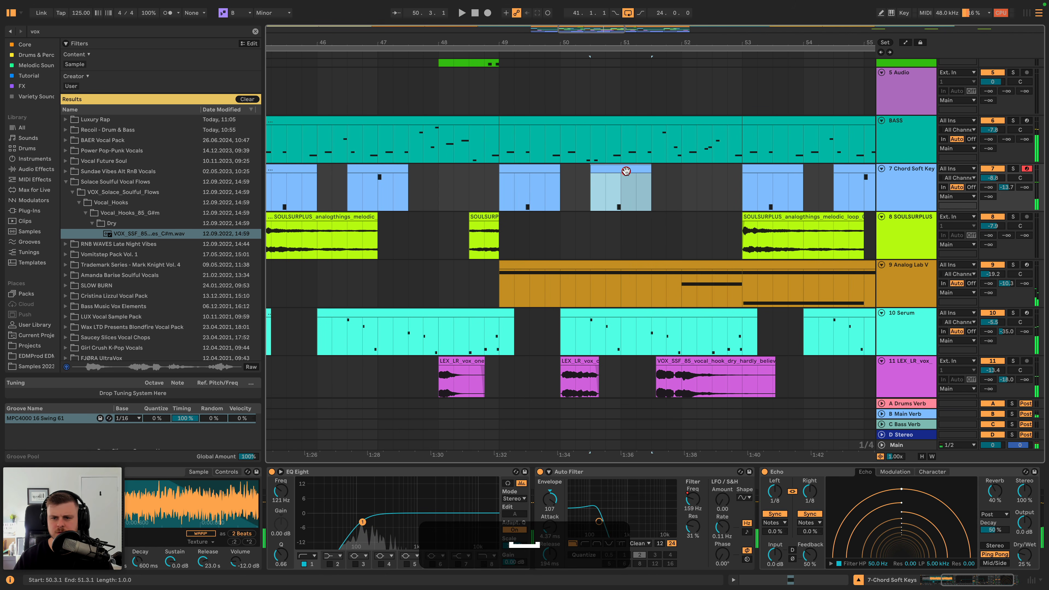
left_click_drag(629, 536, 679, 537)
key("space")
double_click(901, 129)
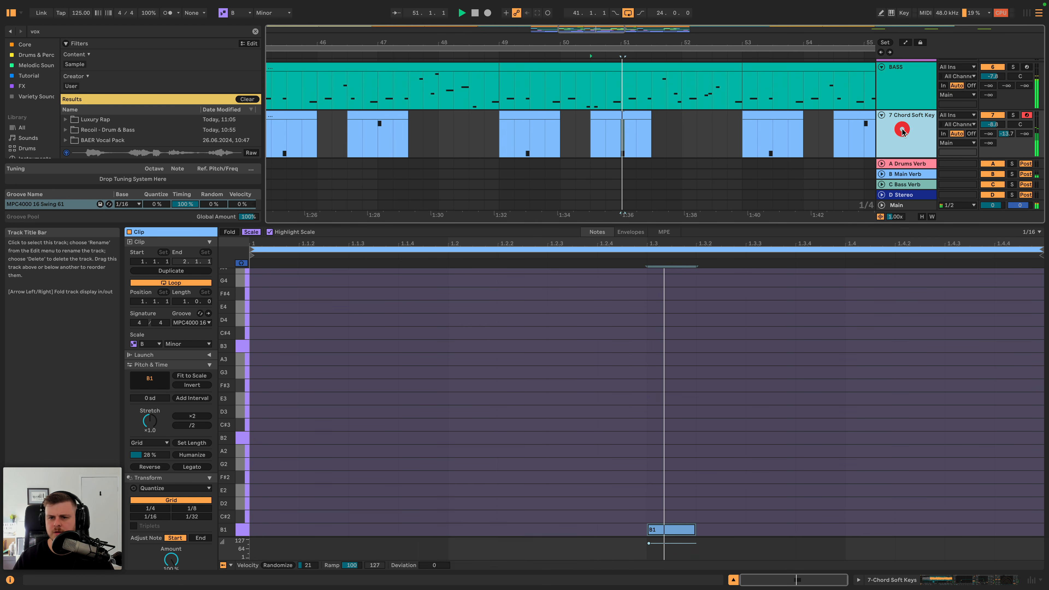
left_click_drag(722, 40, 722, 17)
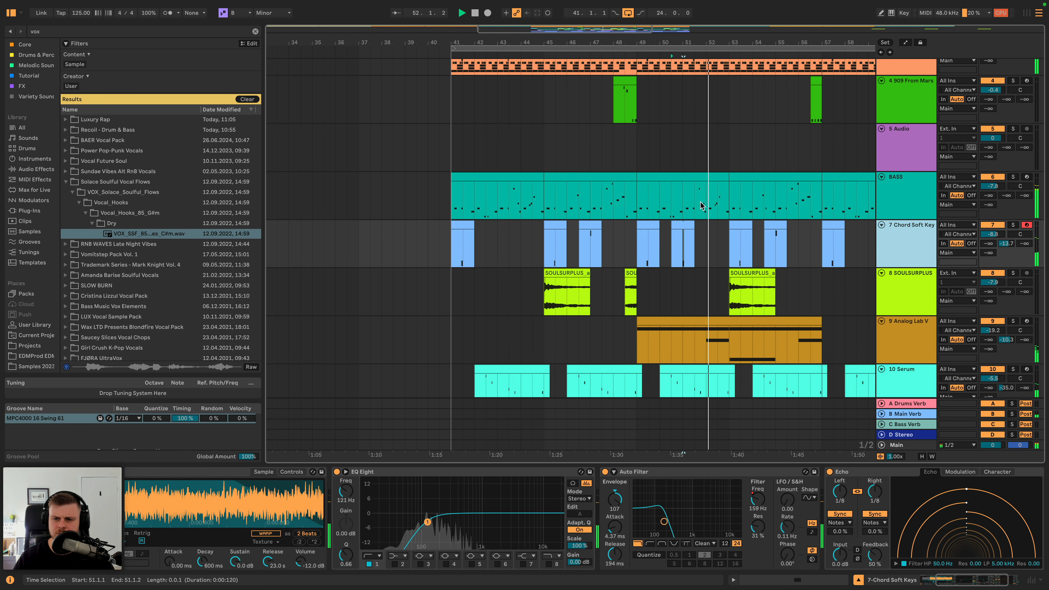
- Try the copied chord clip at bar 51, audition it, and delete it
left_click_drag(683, 226, 698, 227)
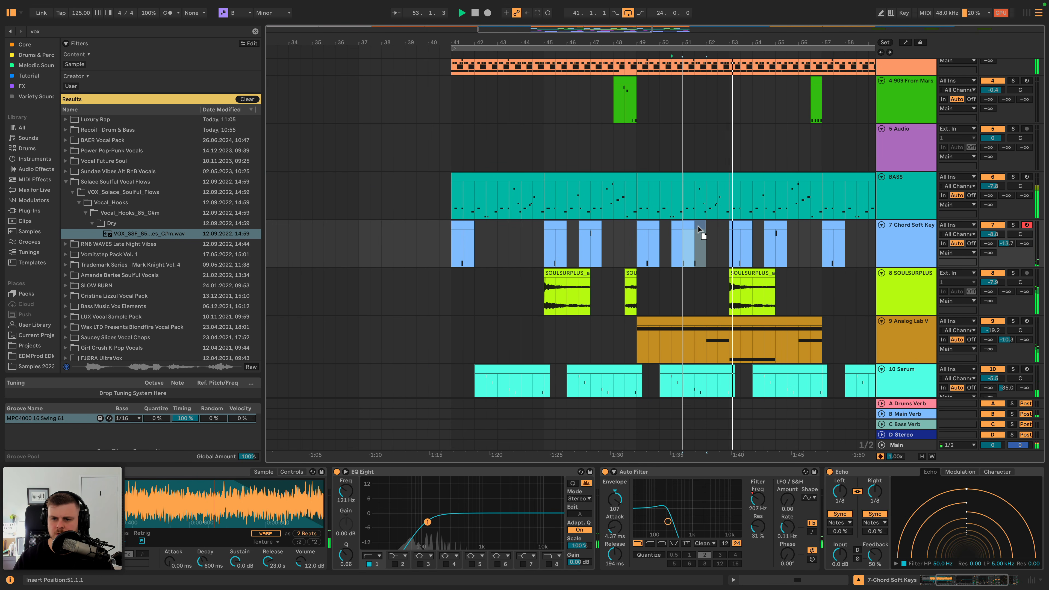
key("space")
key("space")
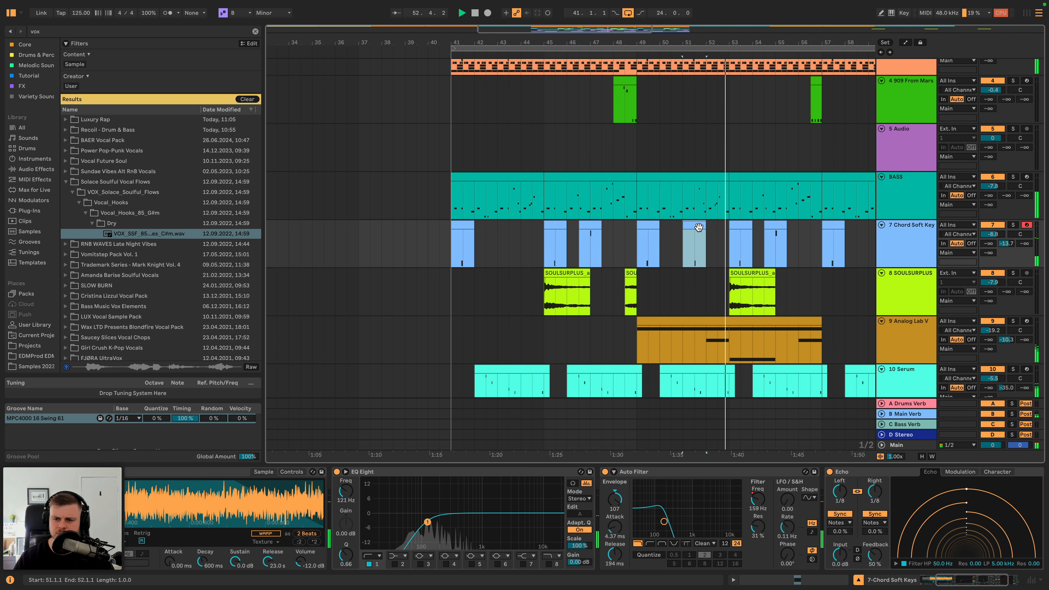
key("BackSpace")
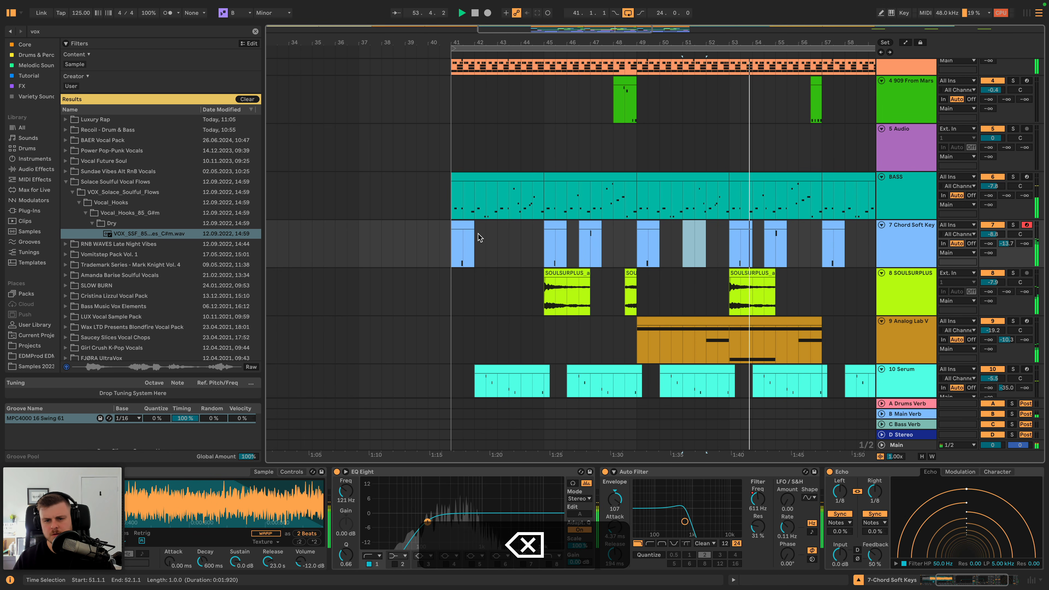
- Duplicate bars 41 to 43 of the Chord Soft Keys track to bar 43, copy that section to bar 51, and audition it
left_click_drag(496, 237, 452, 240)
key("space")
key("super+d")
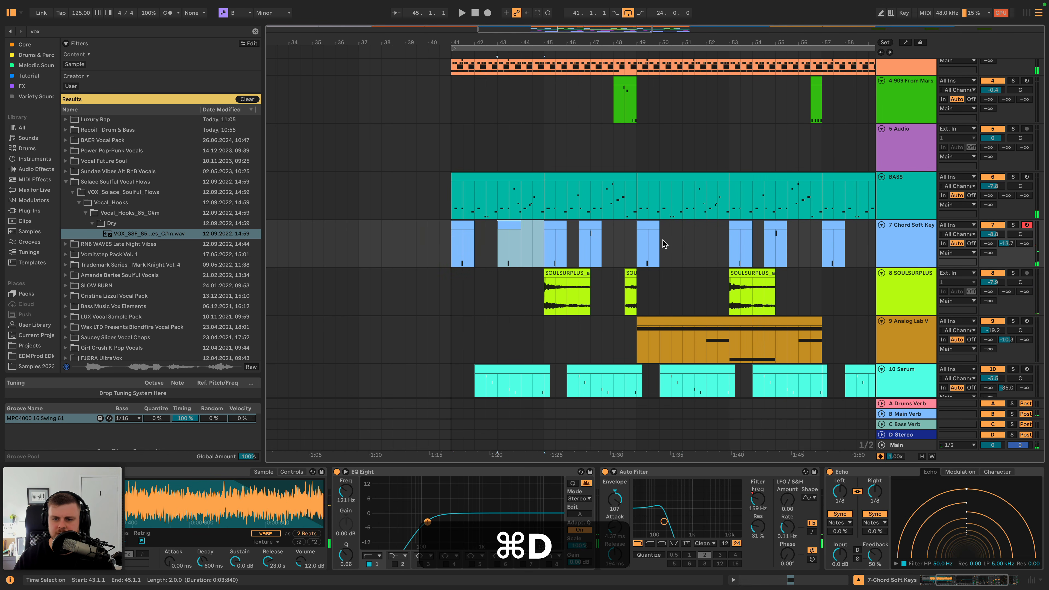
key("super+c")
left_click(683, 237)
key("super+v")
key("space")
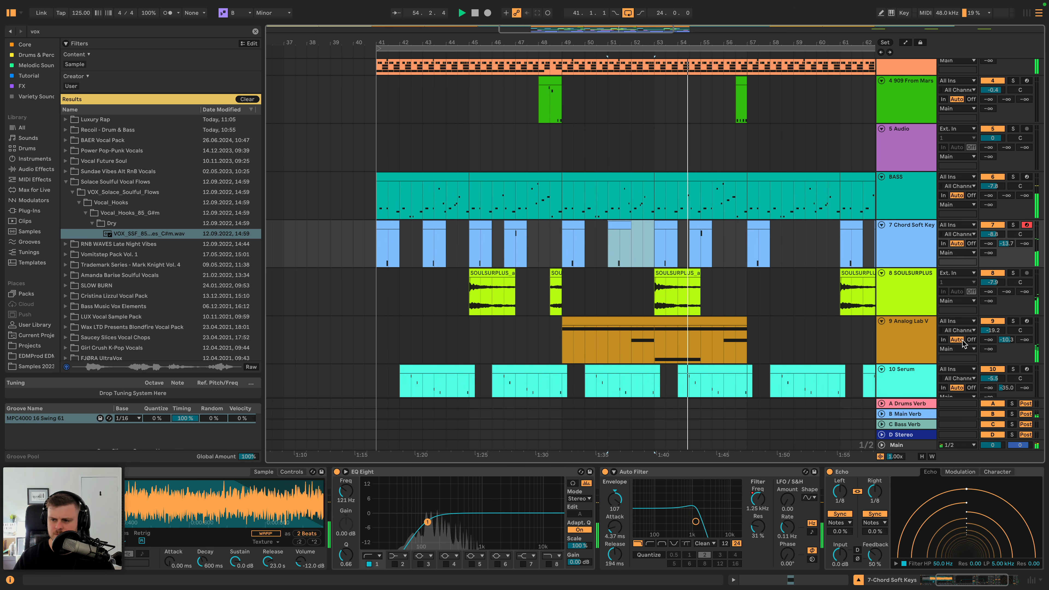
- Set the track volume of Analog Lab V to -21.4 dB and of Serum to -4.4 dB
left_click(993, 330)
left_click_drag(993, 330, 992, 332)
left_click(993, 379)
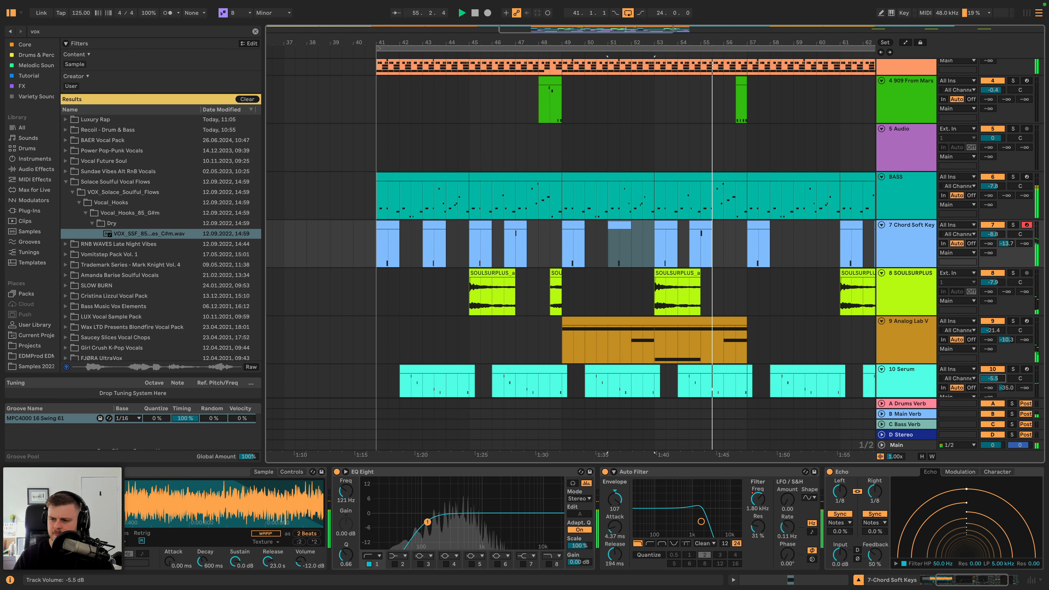
- Add an EQ Eight and a Channel EQ after the Echo on the Serum track
left_click(908, 379)
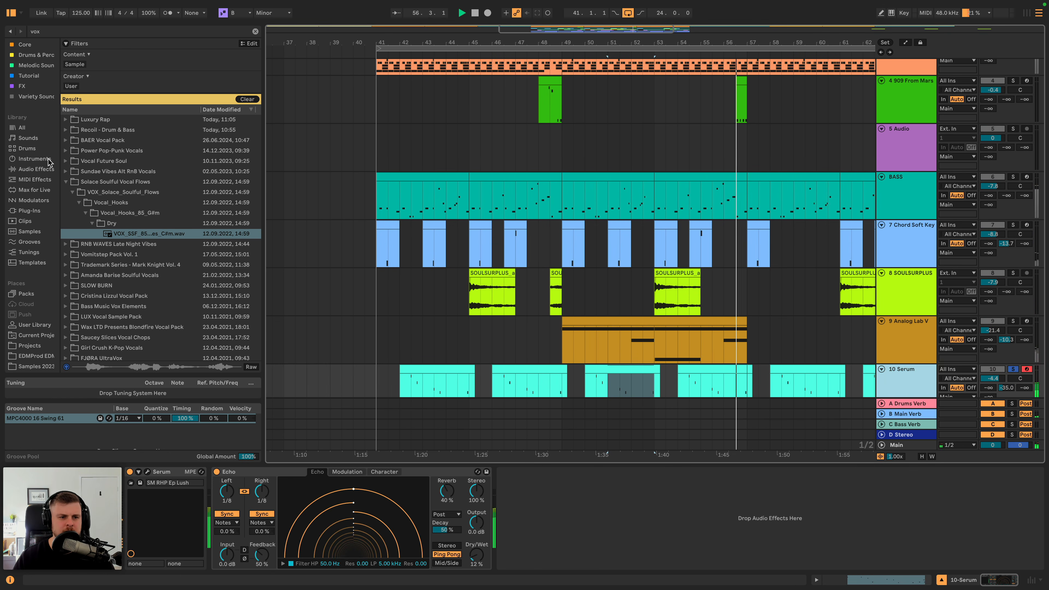
left_click(44, 170)
left_click(256, 30)
key("space")
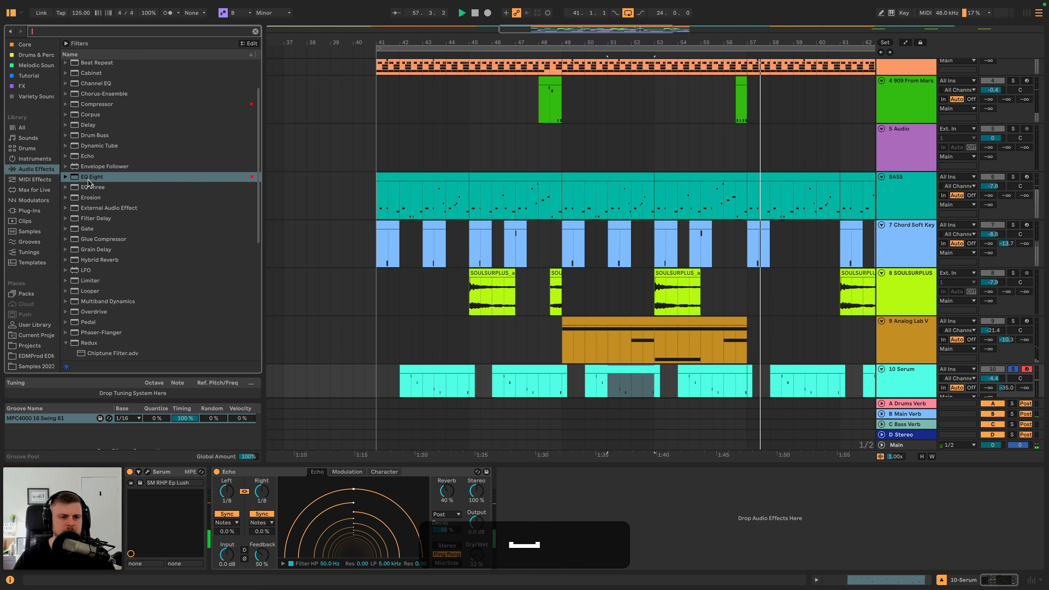
left_click(98, 177)
left_click(102, 86)
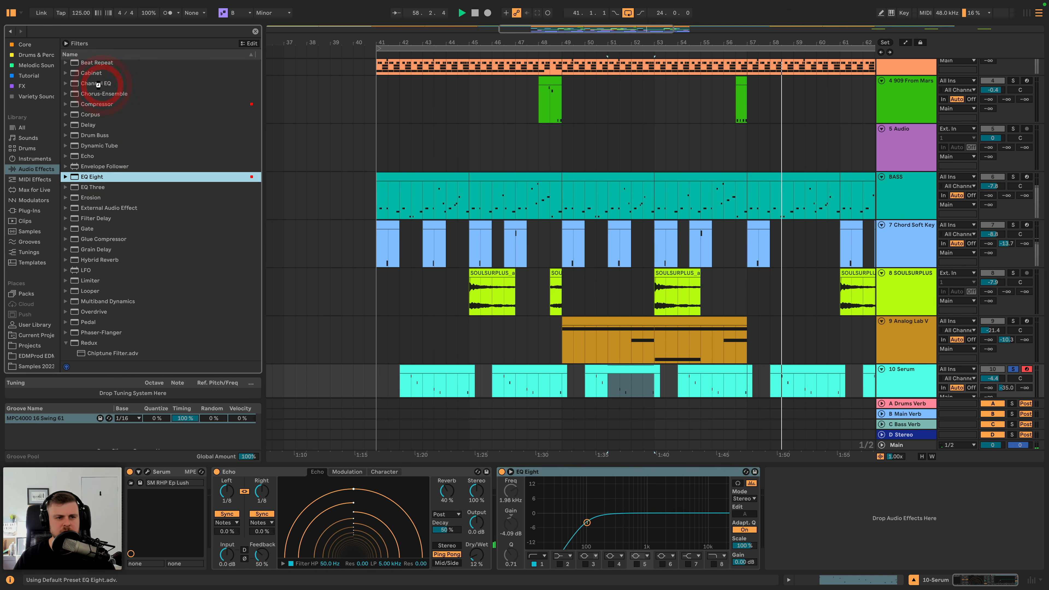
- Set Serum's Channel EQ to 1.3 dB mid and 3.8 dB high, raise the EQ Eight low cut to 141 Hz, and unsolo the track
mouse_move(839, 557)
left_mouse_down()
mouse_move(838, 546)
mouse_move(816, 552)
mouse_move(840, 552)
left_mouse_up()
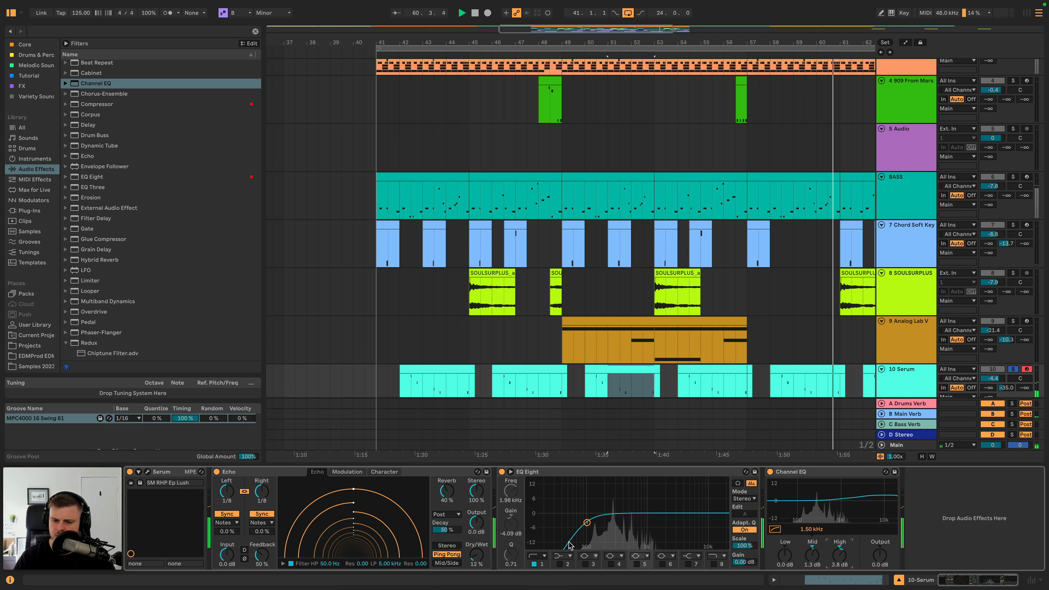
left_click_drag(587, 524, 596, 523)
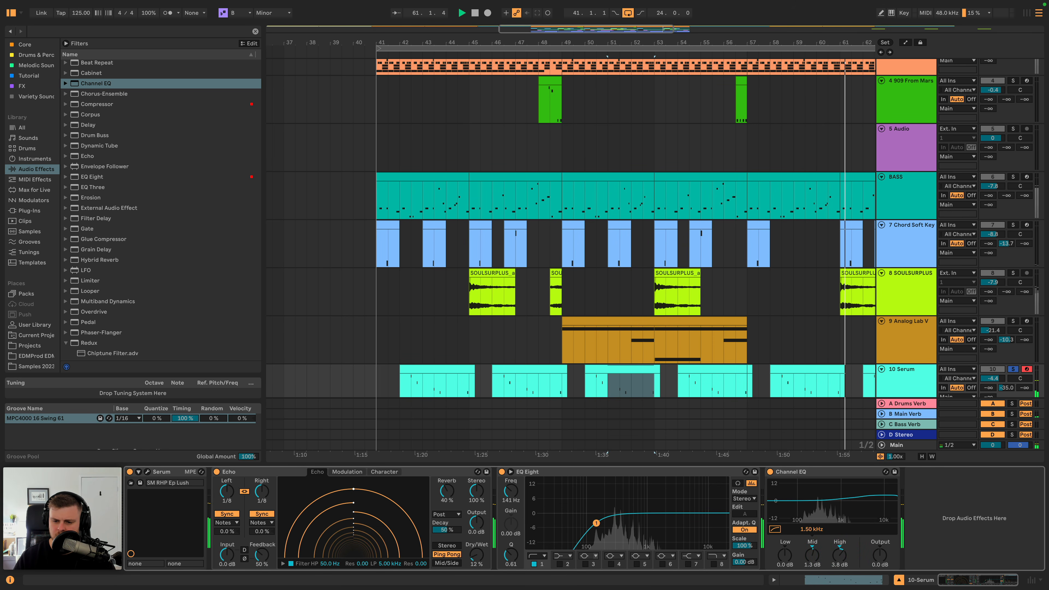
left_click(1014, 369)
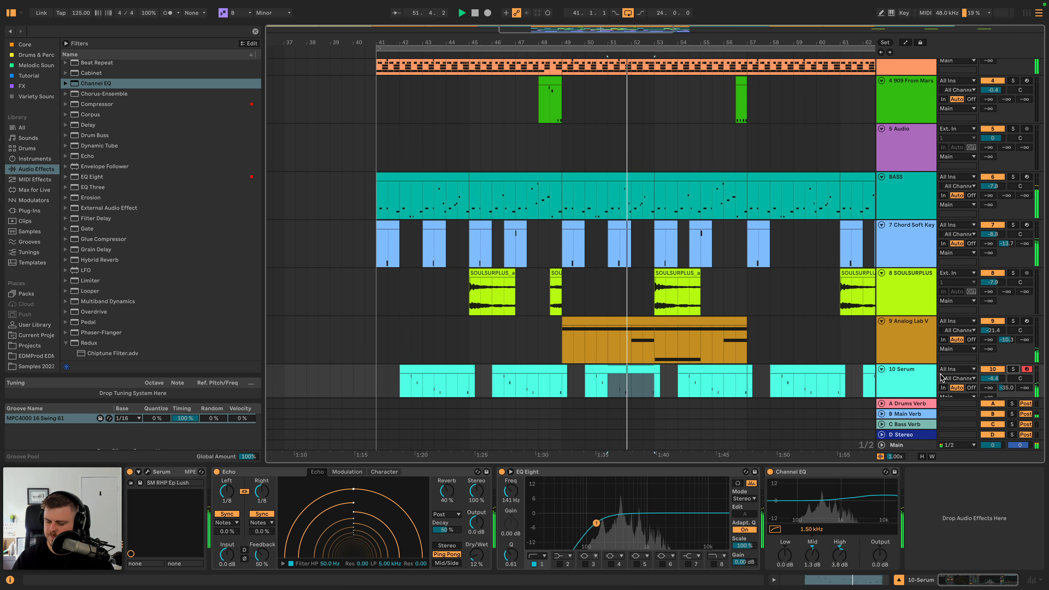
- Delete the leftover SOULSURPLUS clips between bars 89 and 103
left_click(898, 353)
scroll(852, 344, "down", 3)
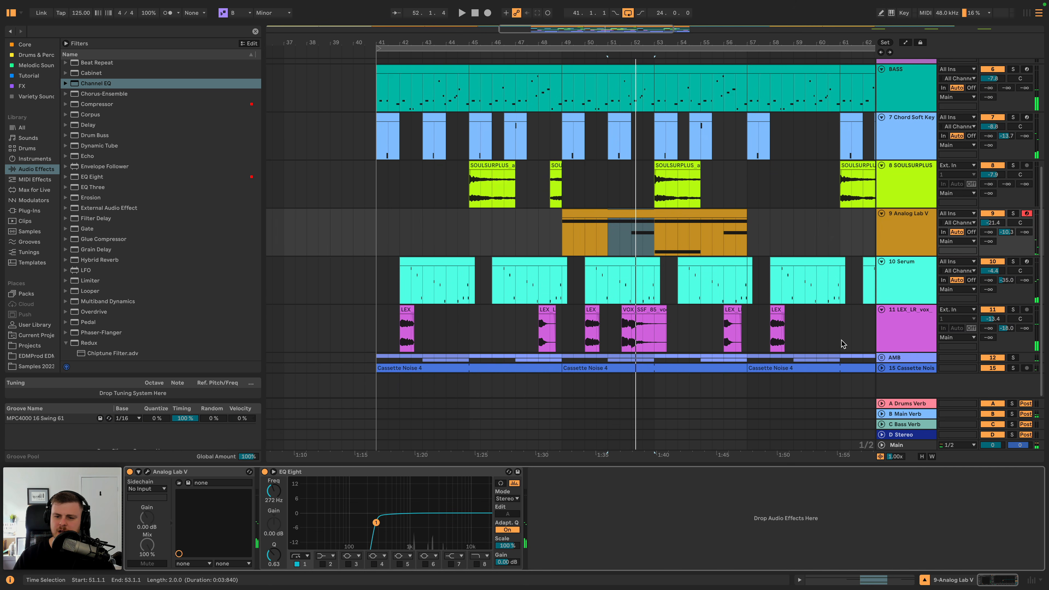
left_click_drag(706, 33, 705, 5)
scroll(555, 148, "up", 5)
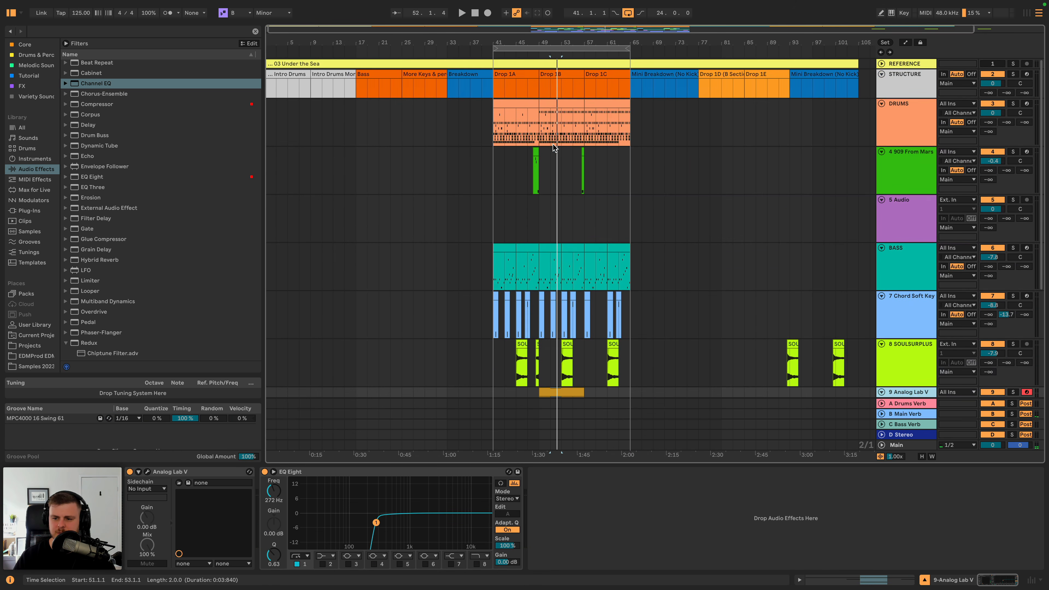
left_click_drag(768, 350, 850, 355)
key("BackSpace")
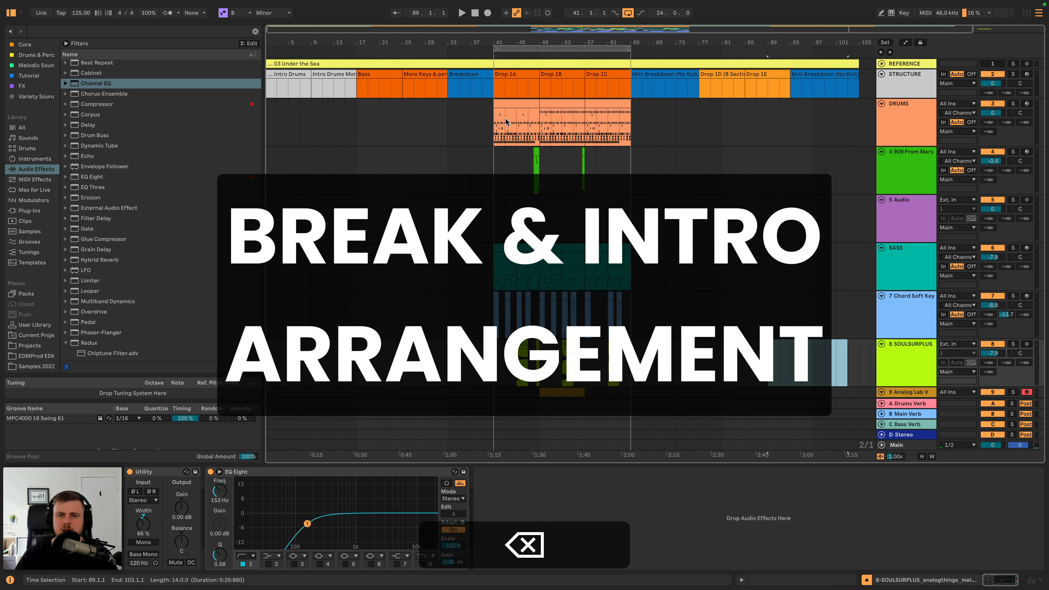
- Copy the eight-bar DRUMS clip from Drop 1A to the start of the Breakdown at bar 33
left_click(504, 103)
key("super+c")
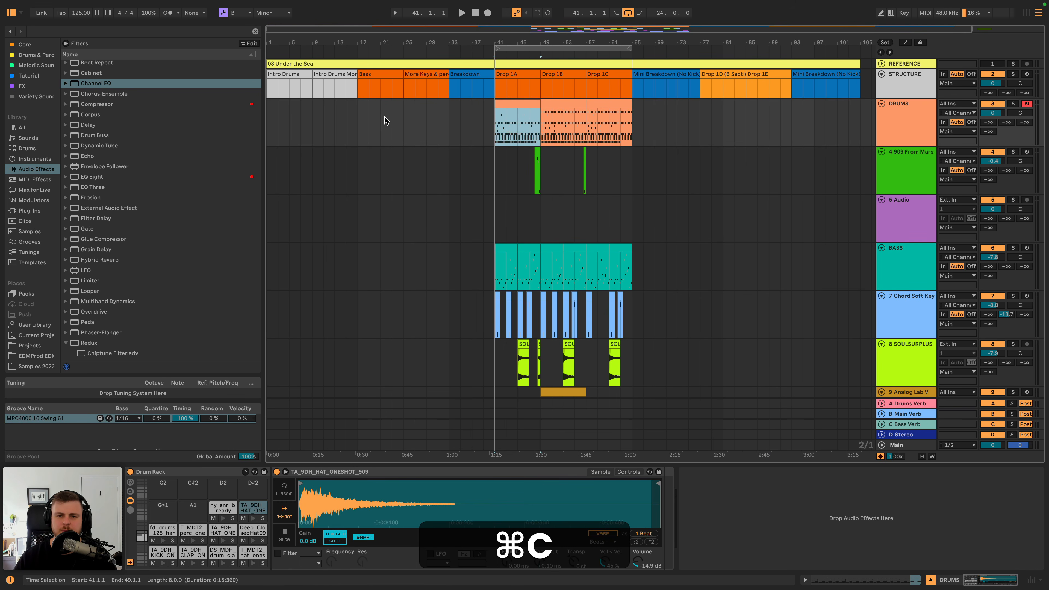
left_click(448, 108)
key("super+v")
key("space")
- Delete every kick note except the first in the Breakdown drum clip and audition it
double_click(474, 102)
key("space")
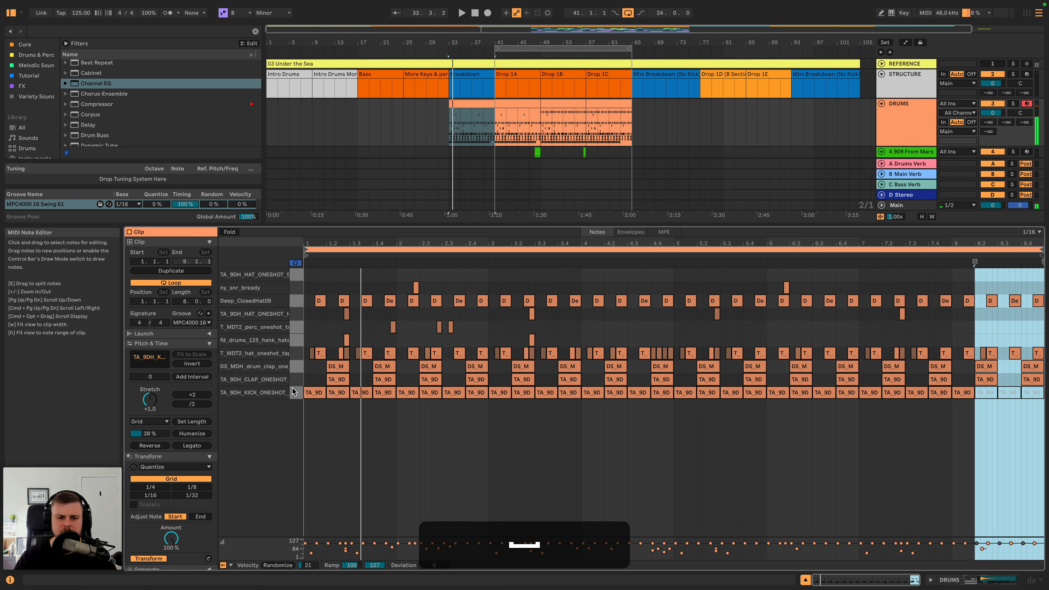
left_click_drag(333, 408, 1047, 391)
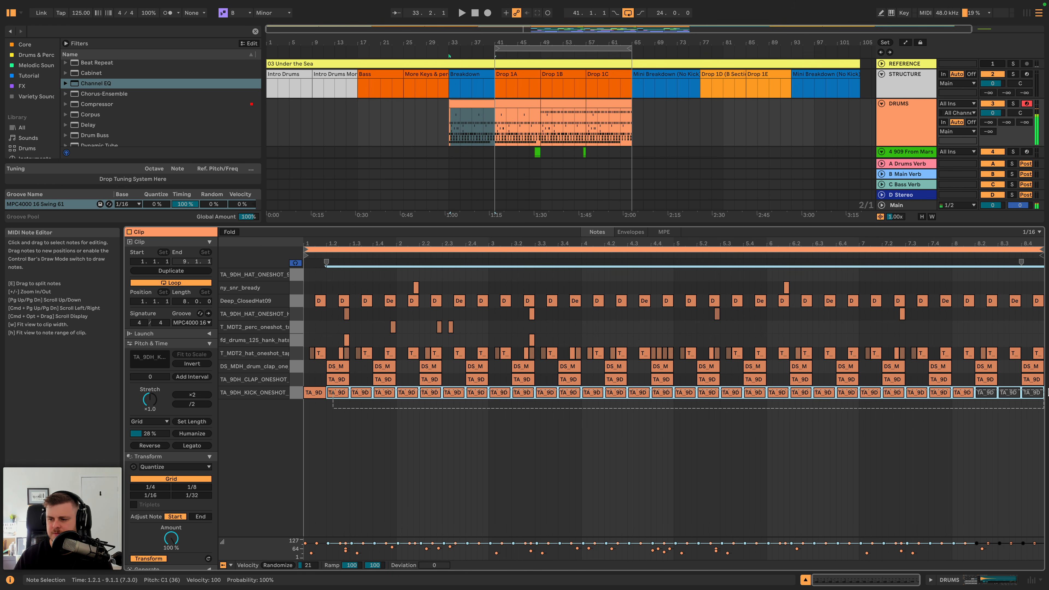
key("BackSpace")
key("space")
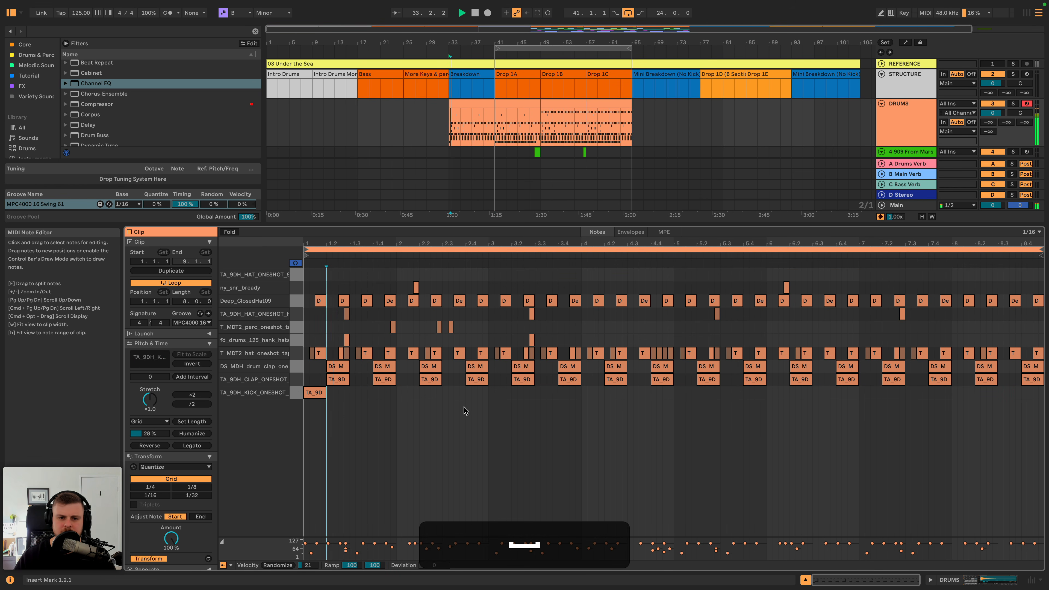
- Deactivate all Deep_ClosedHat09 notes in the Breakdown drum clip and return to the DRUMS track's devices
left_click(296, 303)
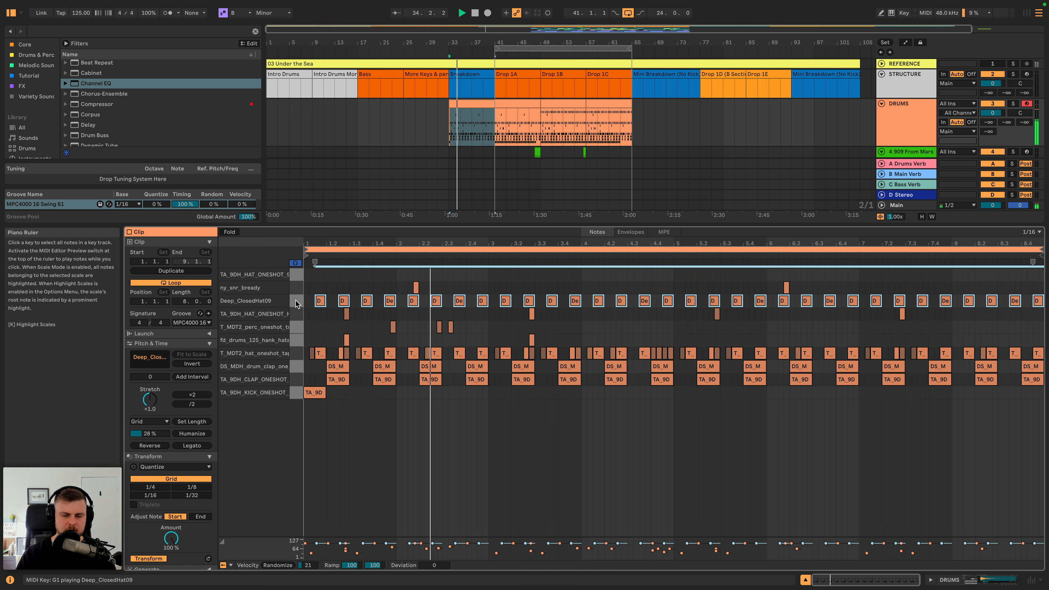
key("0")
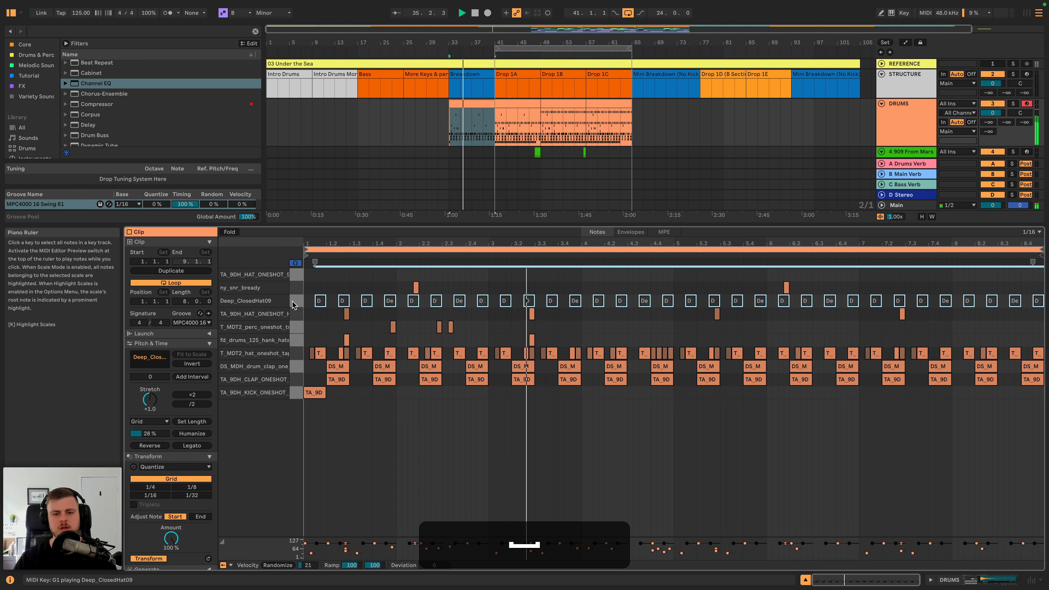
double_click(900, 111)
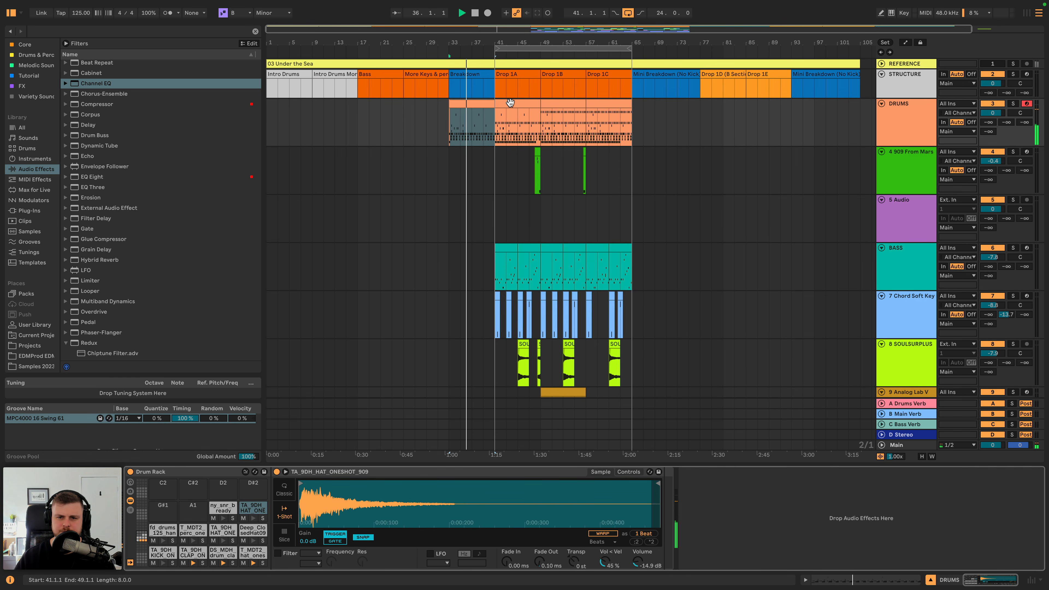
key("space")
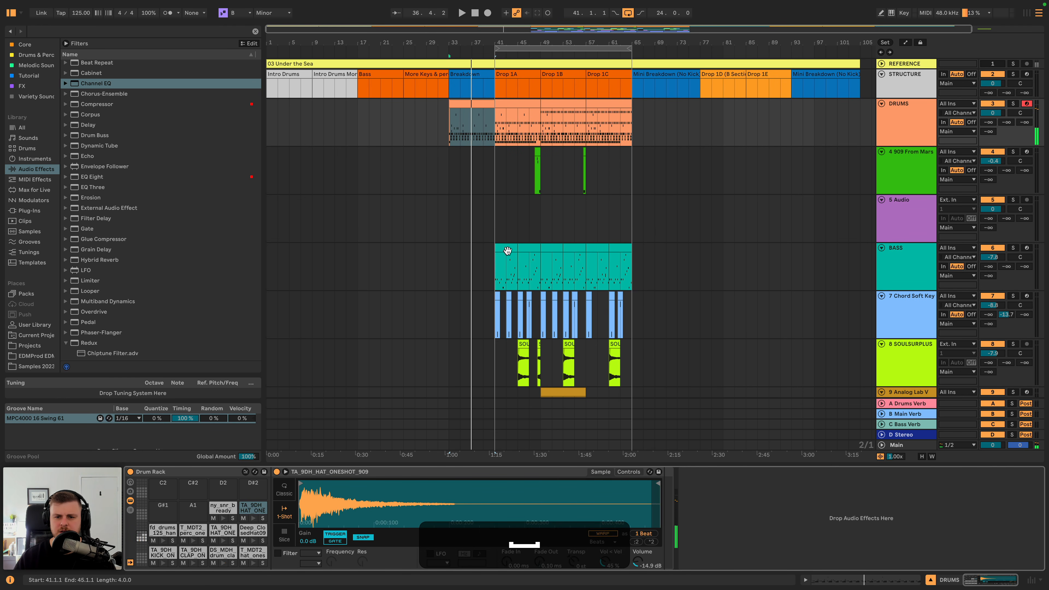
- Copy the 16 bars of BASS clips from bars 41 to 57 to the Bass section at bar 17
left_click_drag(502, 249, 531, 250)
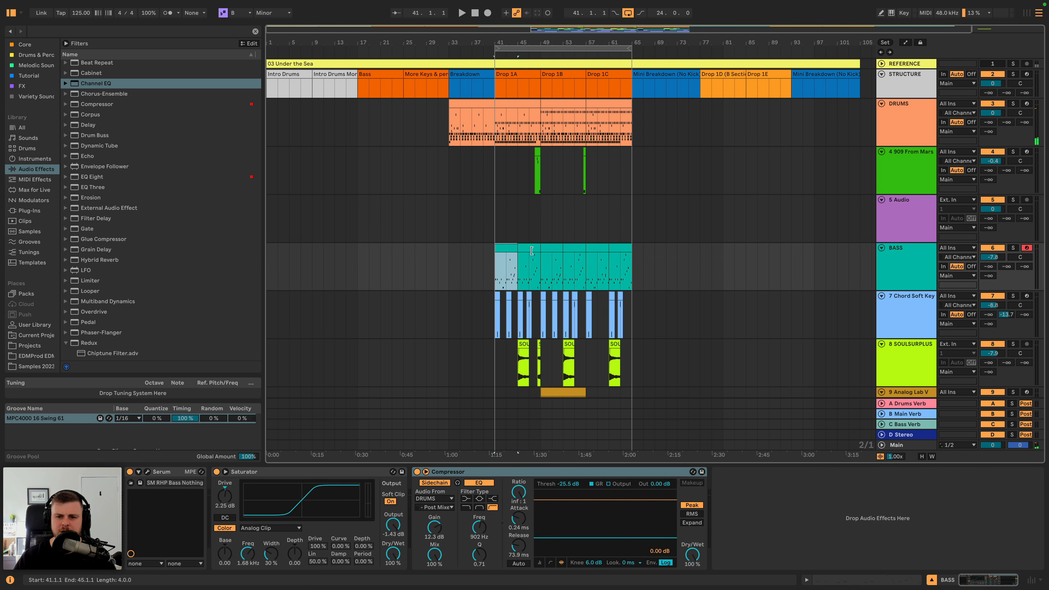
left_click(573, 248, "shift")
key("shift+super+c")
left_click(358, 259)
key("super+v")
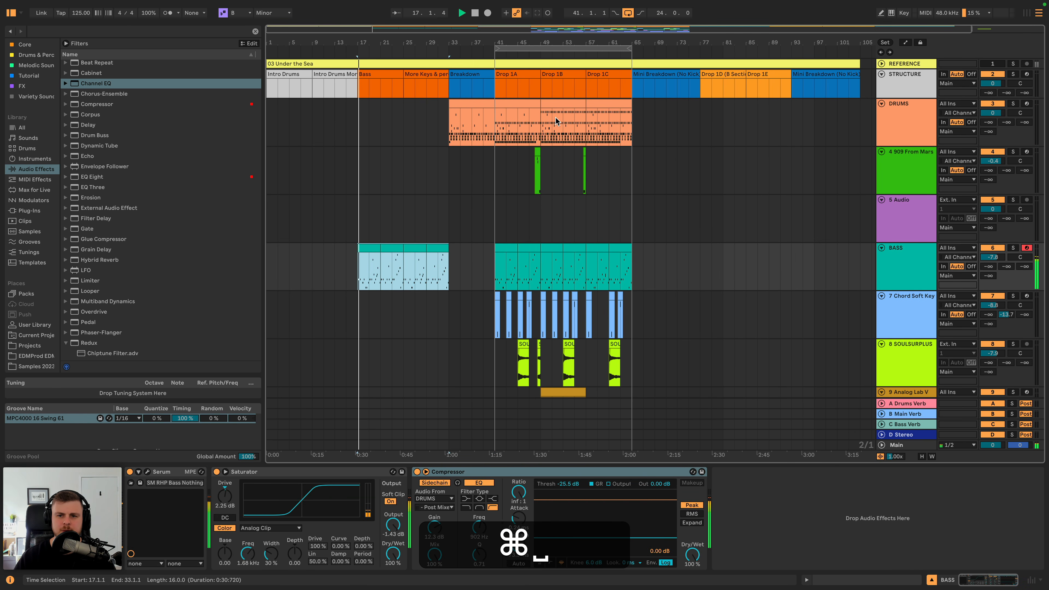
- Copy the Drop 1A drum clip to bar 17 and duplicate it to bar 25
left_click_drag(496, 124, 541, 124)
key("super+c")
left_click(357, 118)
key("super+v")
key("super+d")
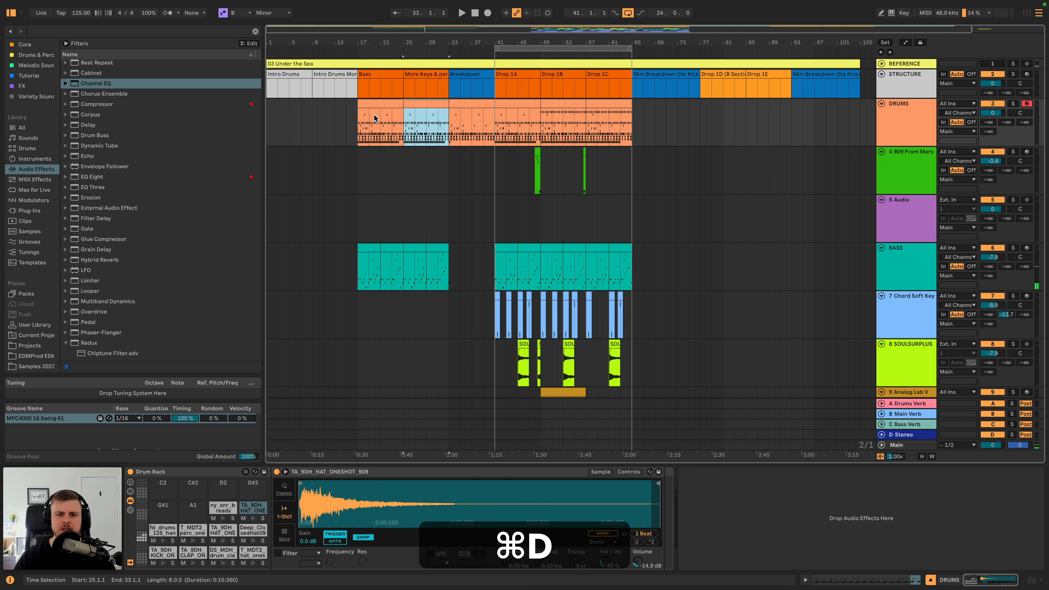
- Paste the eight-bar drum clip at bar 1 and duplicate it to bar 9 to cover both intro sections
left_click(272, 114)
key("super+v")
key("super+d")
left_click(281, 103)
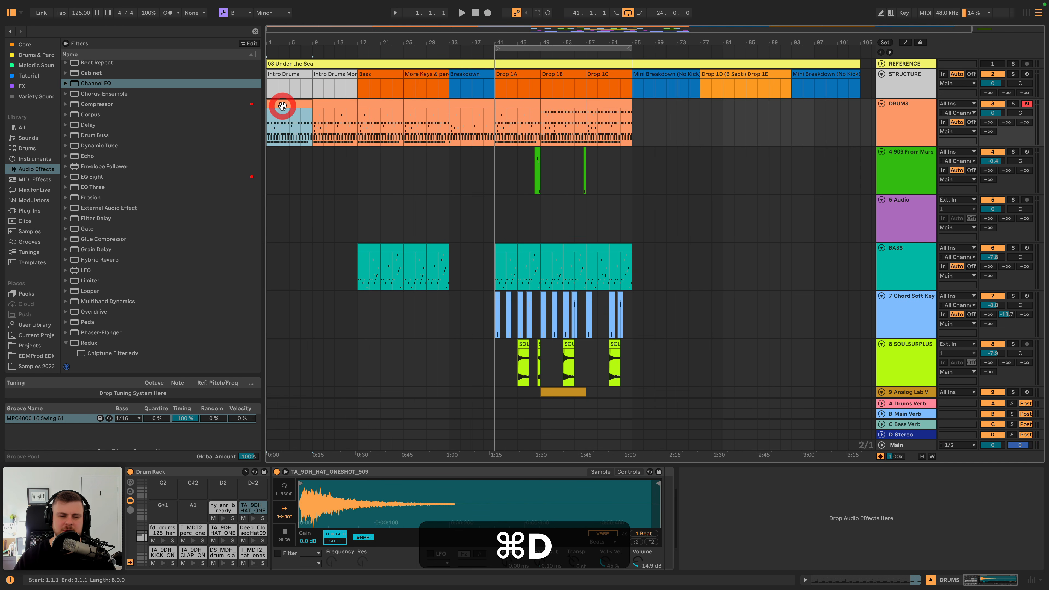
- Deactivate all Deep_ClosedHat09 notes in the Intro Drums drum clip at bar 1
key("space")
double_click(282, 106)
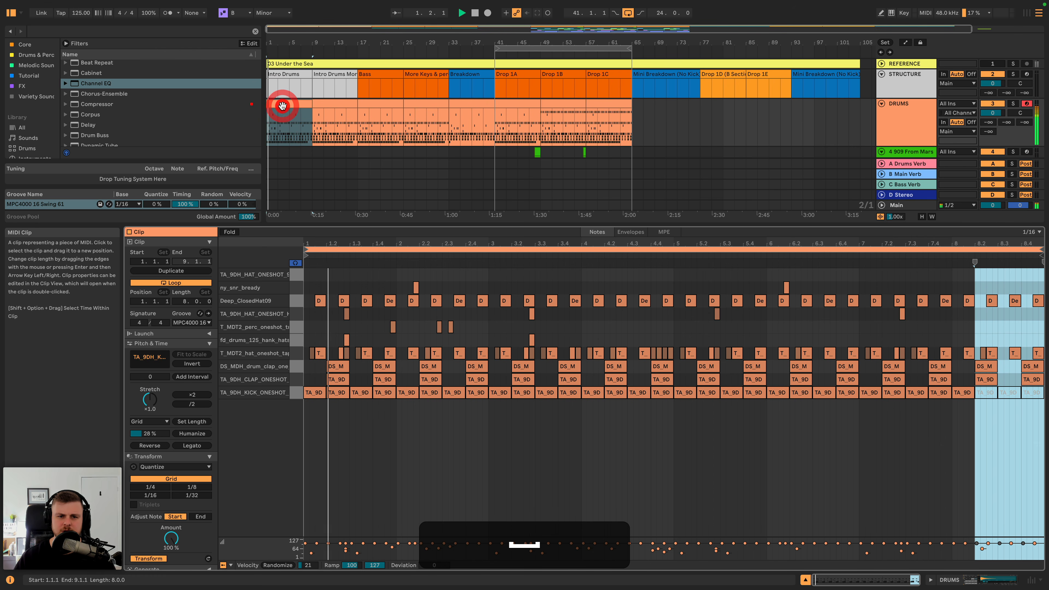
key("space")
left_click(298, 305)
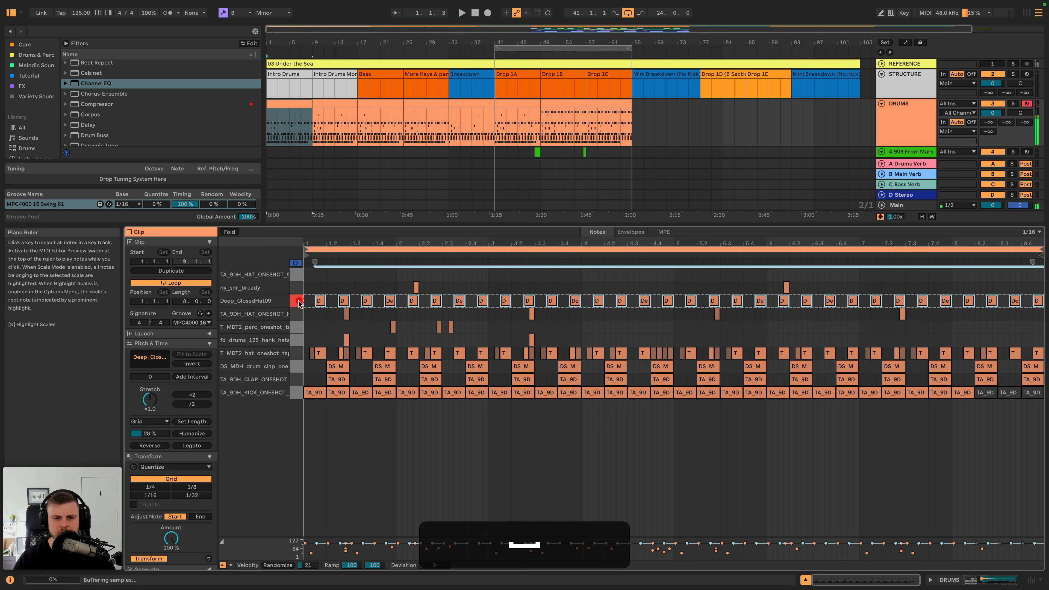
key("0")
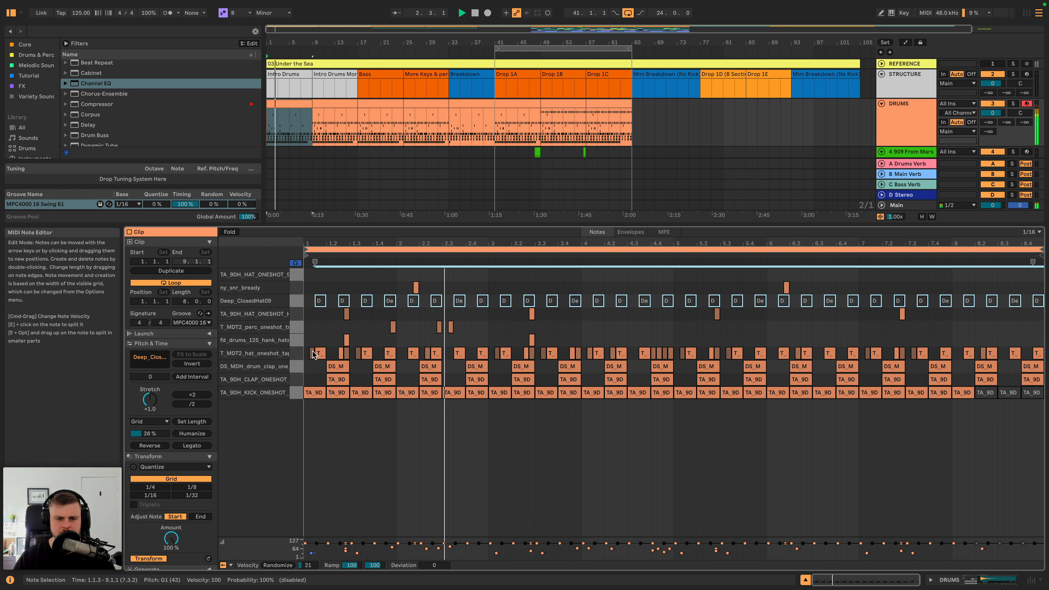
- Delete all ny_snr_bready and T_MDT2_perc_oneshot notes from the Intro Drums drum clip and audition it
key("space")
key("BackSpace")
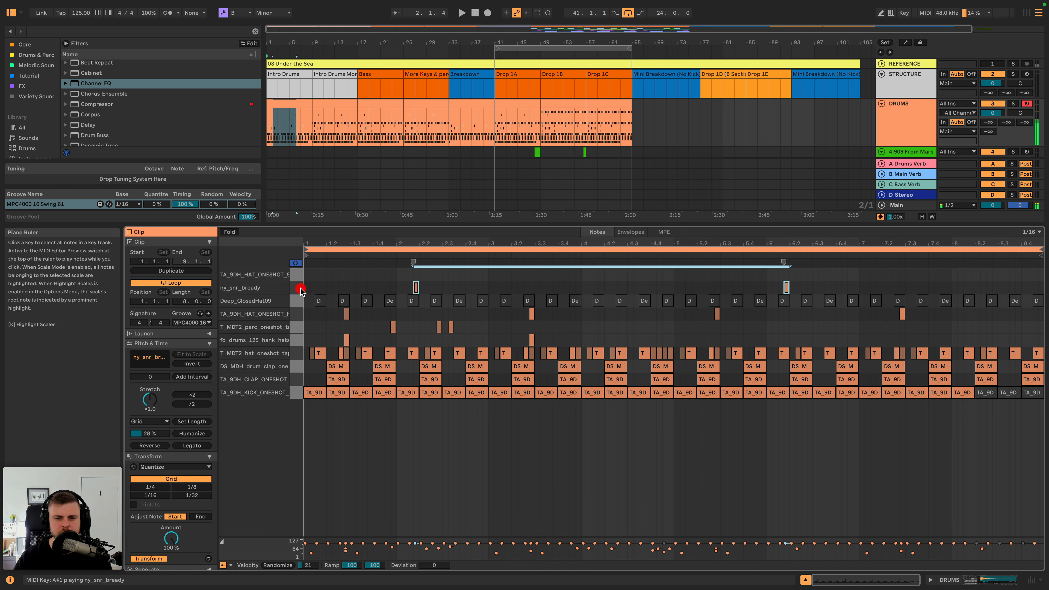
left_click(297, 327)
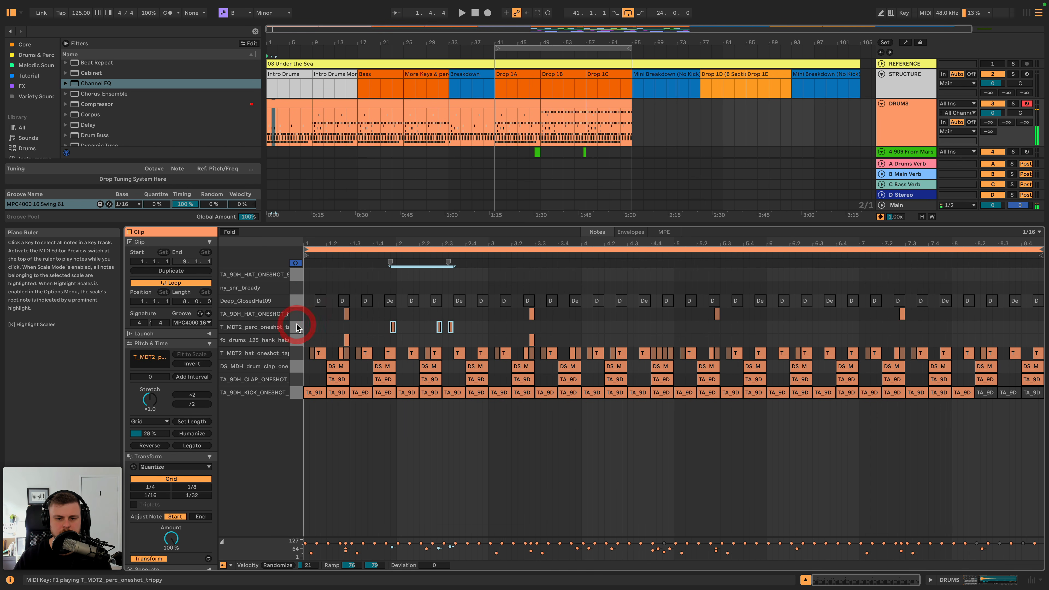
key("space")
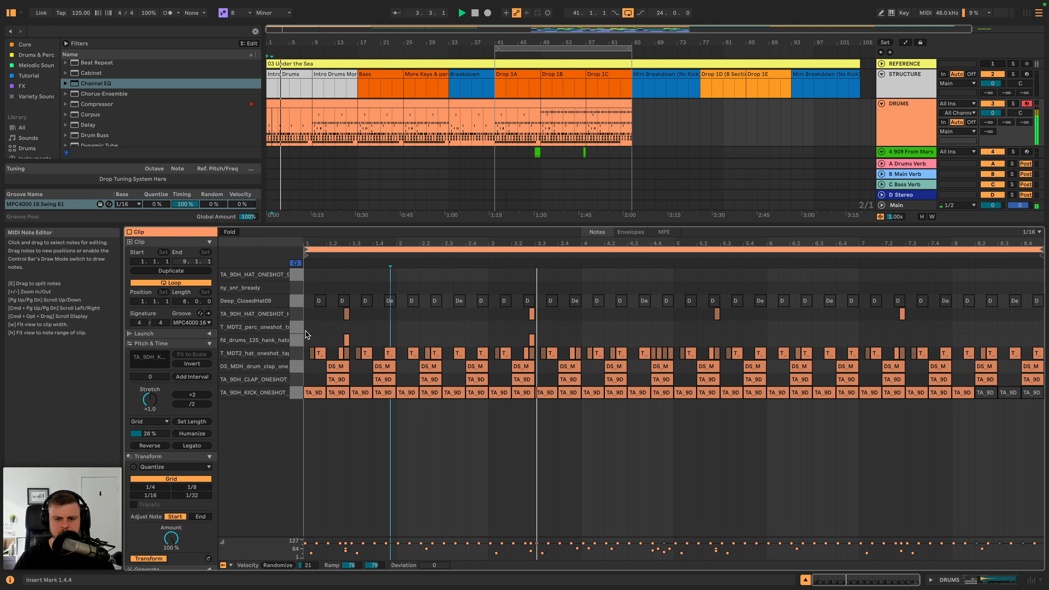
key("space")
- Delete all TA_9DH_HAT_ONESHOT_HAT and fd_drums_125_hank_hats2 notes from the Intro Drums drum clip and audition it
left_click(297, 314)
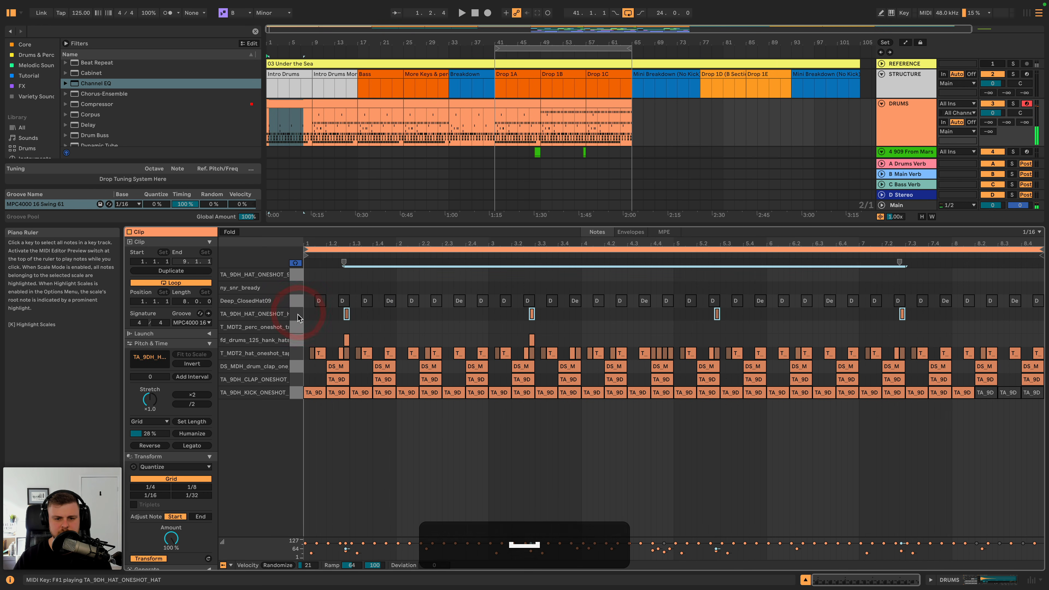
key("BackSpace")
left_click(296, 339)
key("BackSpace")
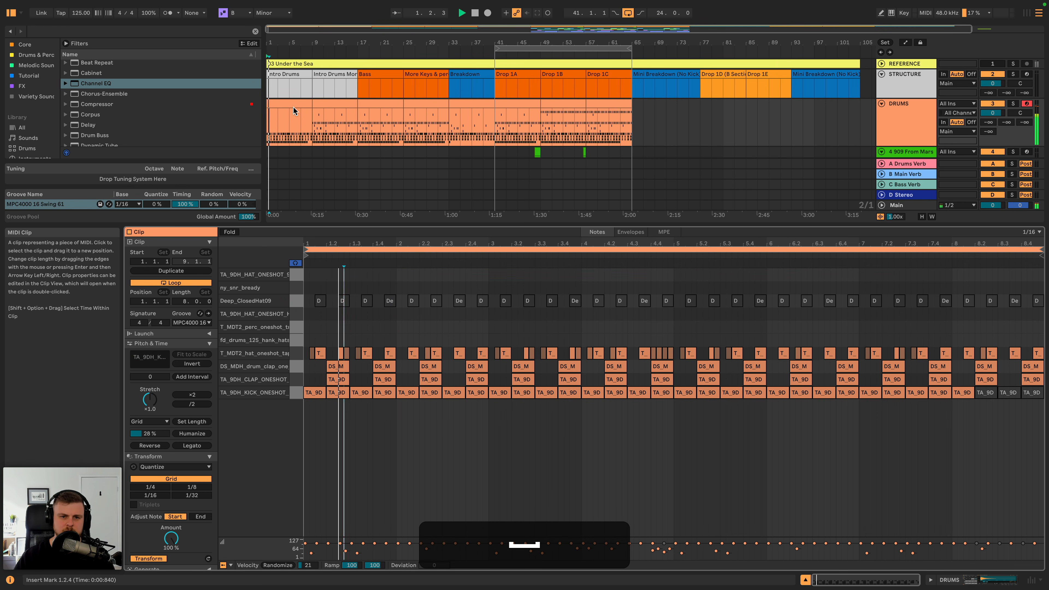
key("space")
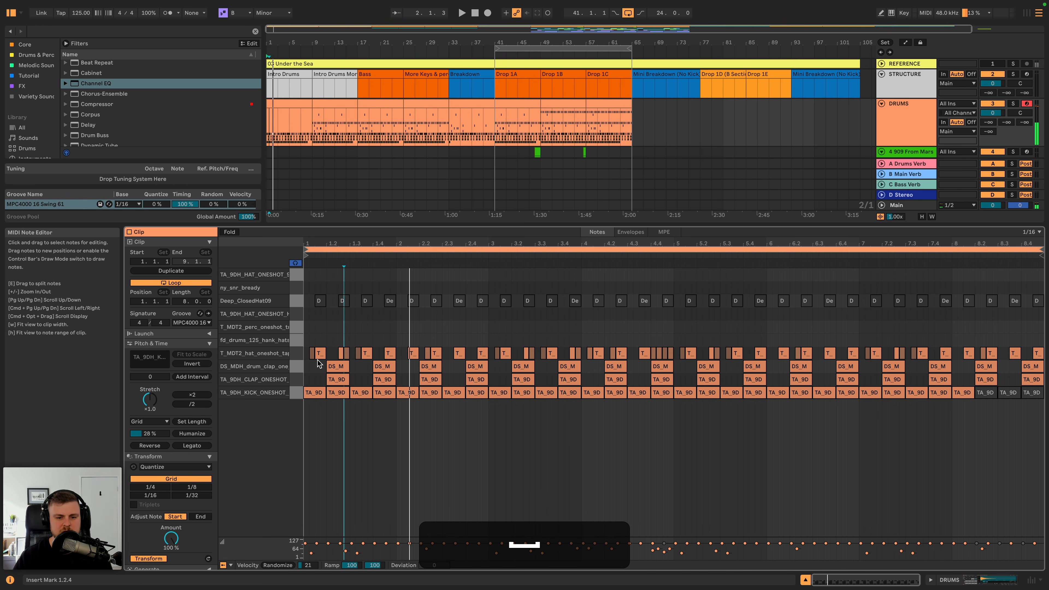
- Delete the short extra T_MDT2_hat notes in the clip's first two beats and all T_MDT2_hat notes from bar 3 onward
left_click(312, 353)
key("BackSpace")
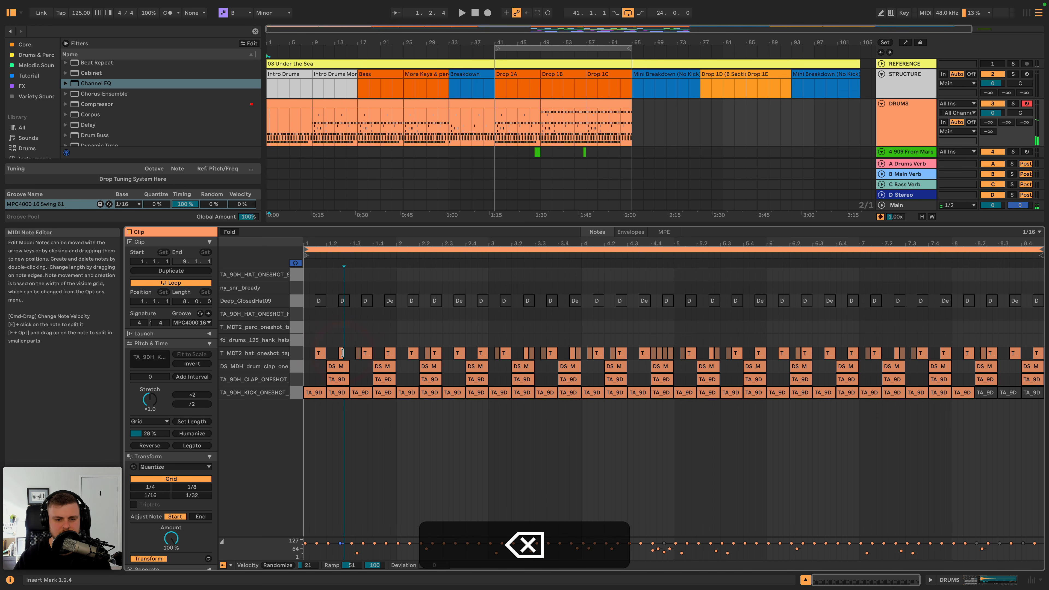
left_click(346, 353)
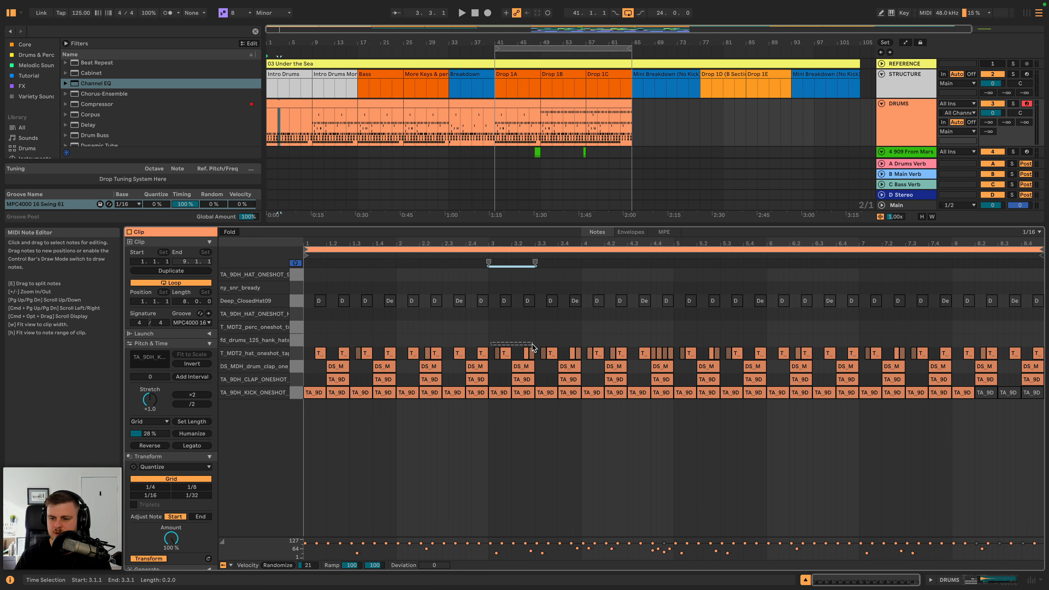
left_click_drag(533, 348, 1039, 356)
key("BackSpace")
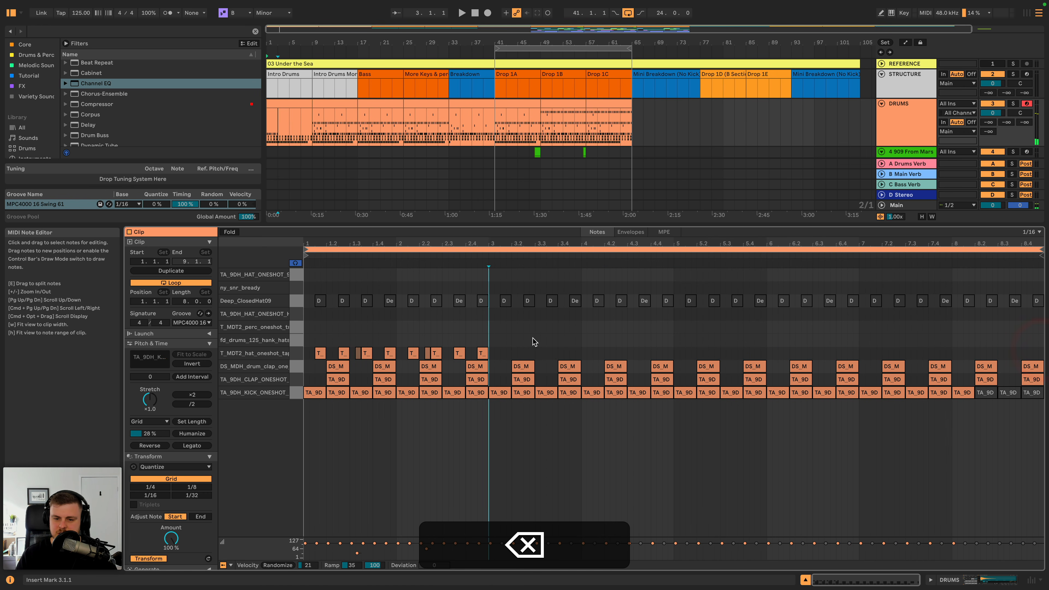
- Duplicate the first two bars of T_MDT2_hat notes three times to fill the eight-bar clip, then play it and return to the devices
left_click_drag(487, 340, 303, 358)
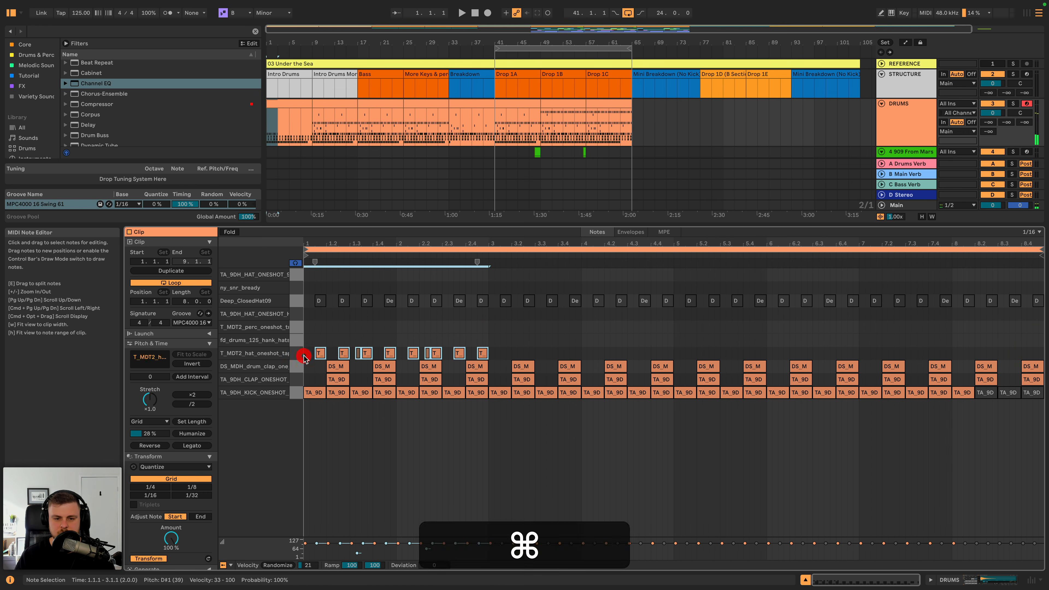
key("super+d")
key("super+d")
key("super+d")
key("super+space")
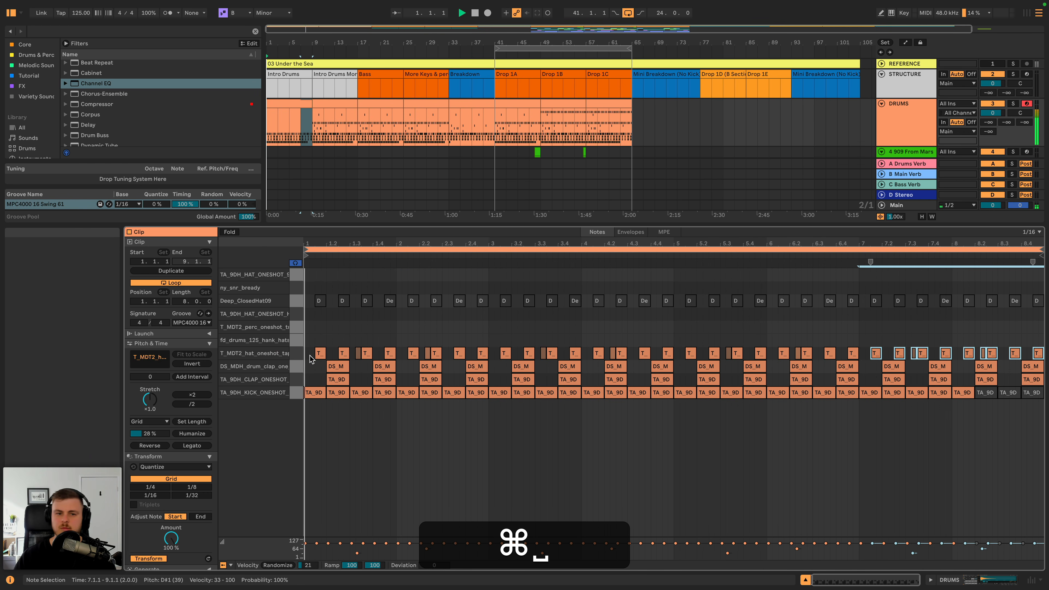
key("shift+Tab")
- Copy the AMB group's 24 bars of clips from bar 41 to bar 1 and play from there
scroll(624, 300, "down", 5)
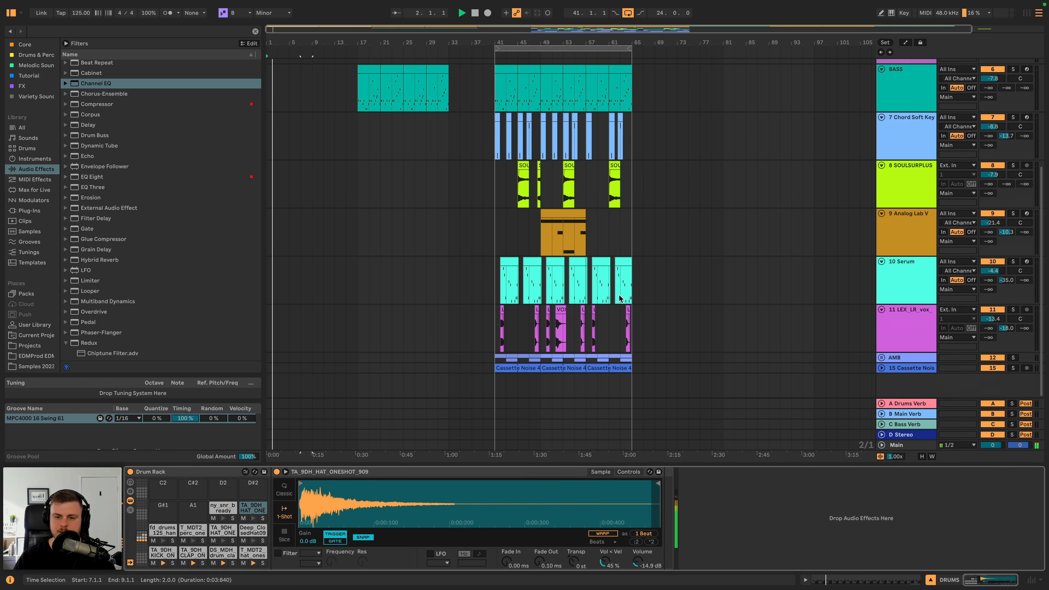
left_click_drag(496, 357, 627, 360)
key("super+c")
key("super+v")
key("space")
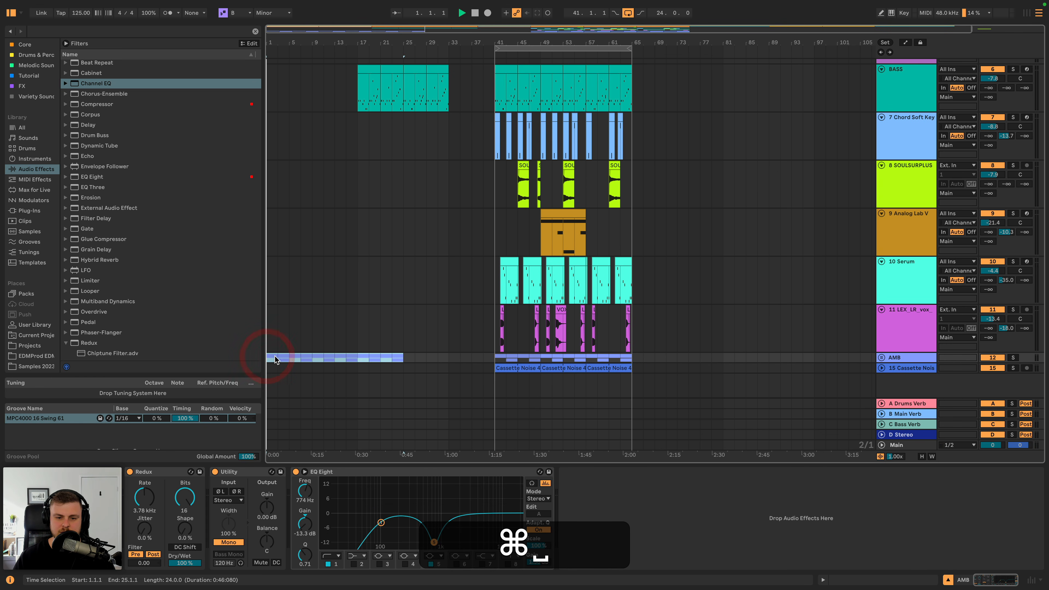
- Copy the two-bar SOULSURPLUS clip from bar 45 to bar 9 and audition it
left_click(525, 165)
key("super+c")
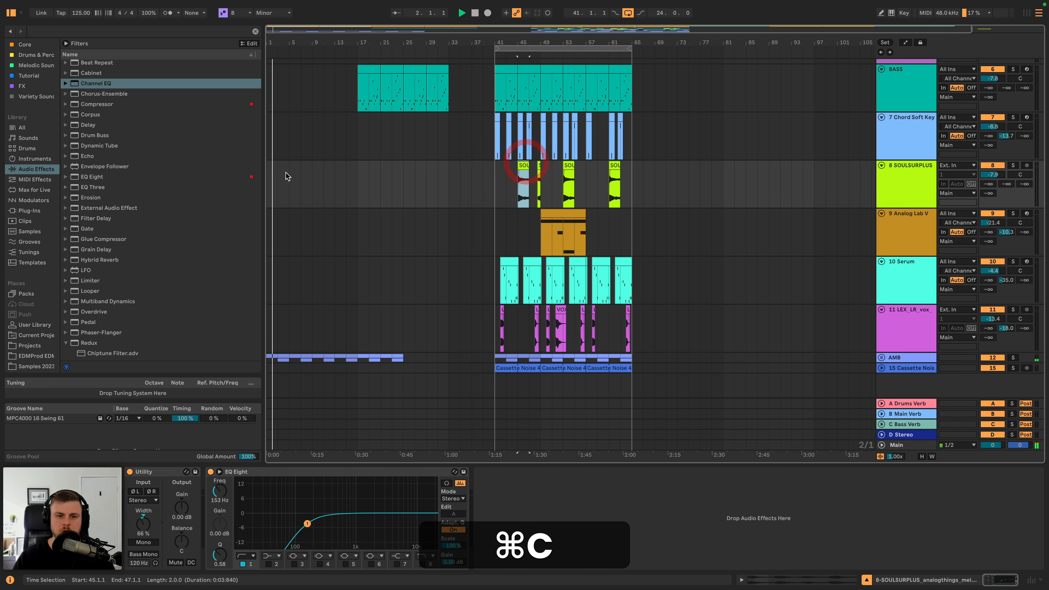
left_click(311, 174)
key("super+v")
key("space")
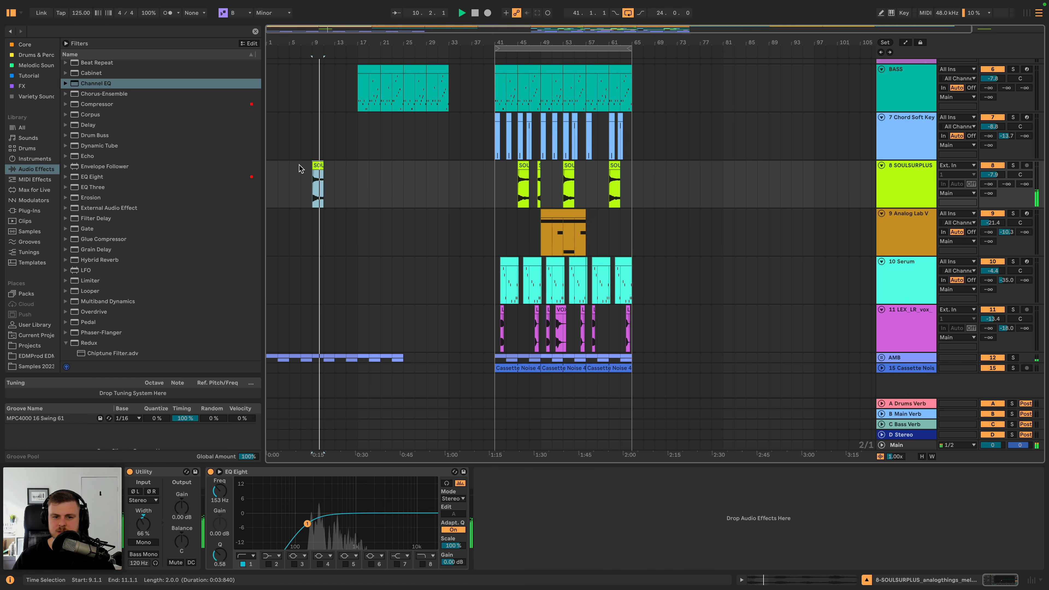
key("f")
left_click_drag(316, 44, 316, 103)
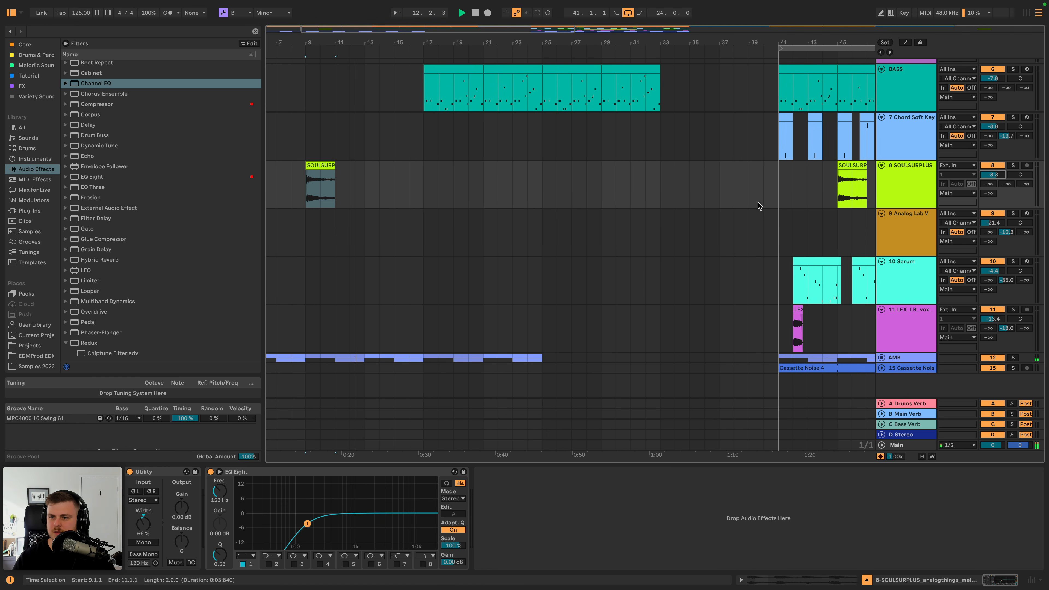
scroll(758, 206, "up", 2)
left_click_drag(698, 40, 698, 8)
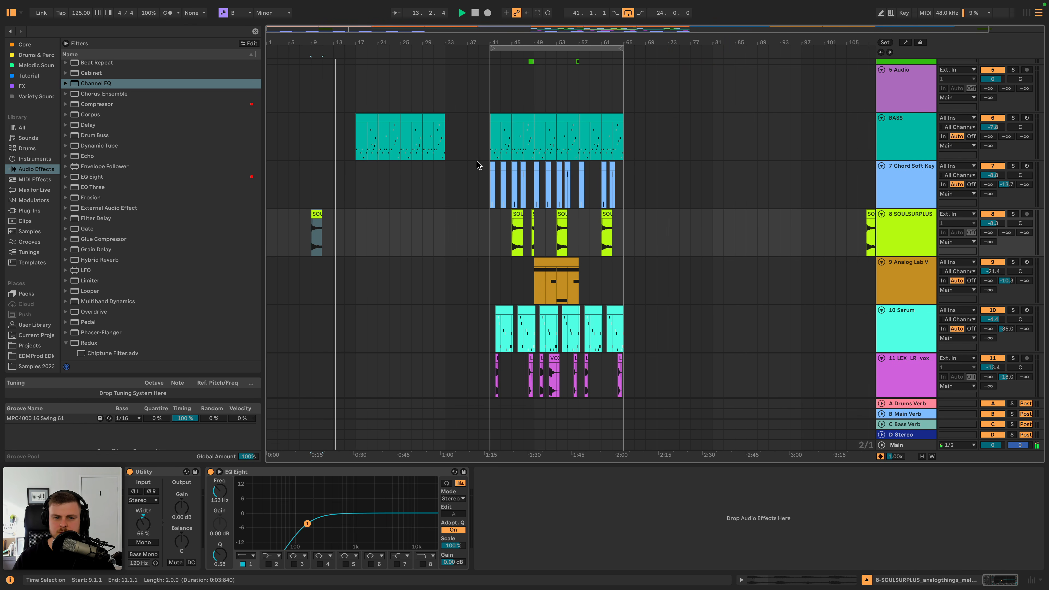
- Duplicate the thinned-out Intro Drums drum clip over the drum clip at bar 9
scroll(341, 195, "down", 2)
scroll(342, 195, "up", 8)
left_click(342, 102)
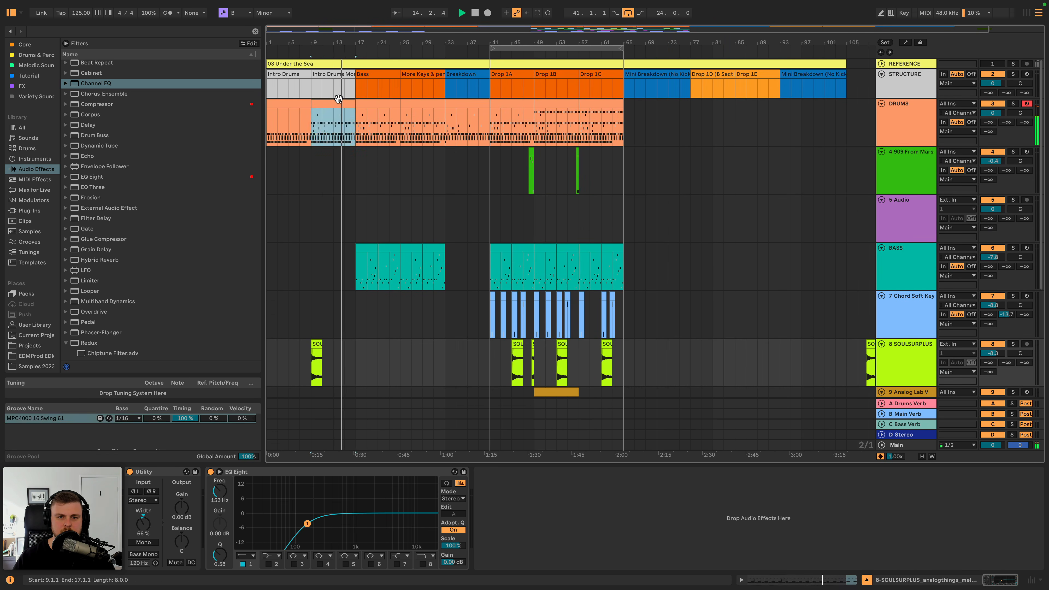
left_click(311, 102)
key("super+d")
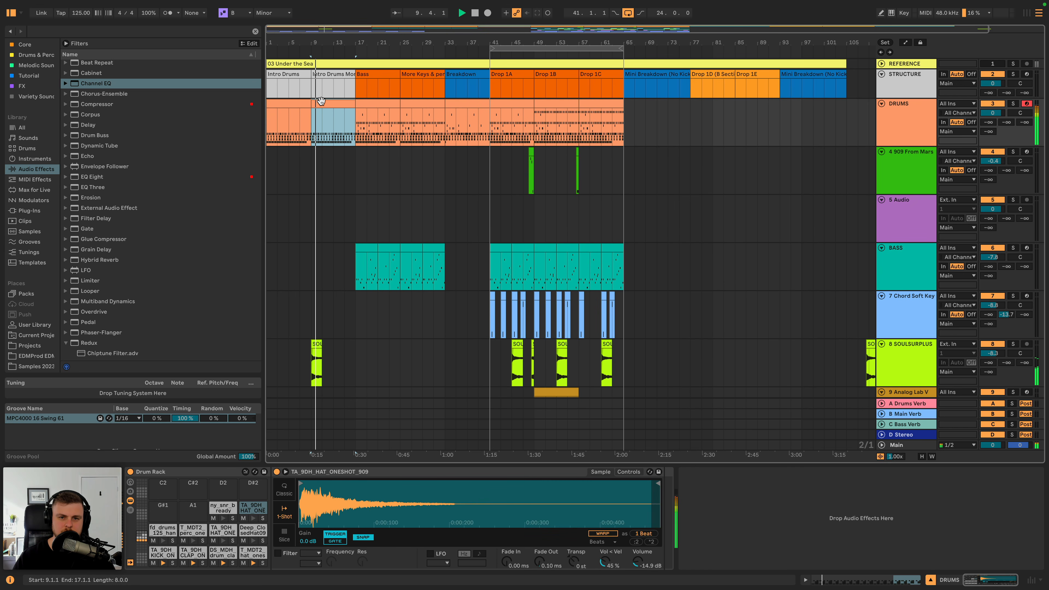
- Copy the full drum clip from bar 17 over the one at bar 9 and open its notes
left_click(367, 104)
key("super+v")
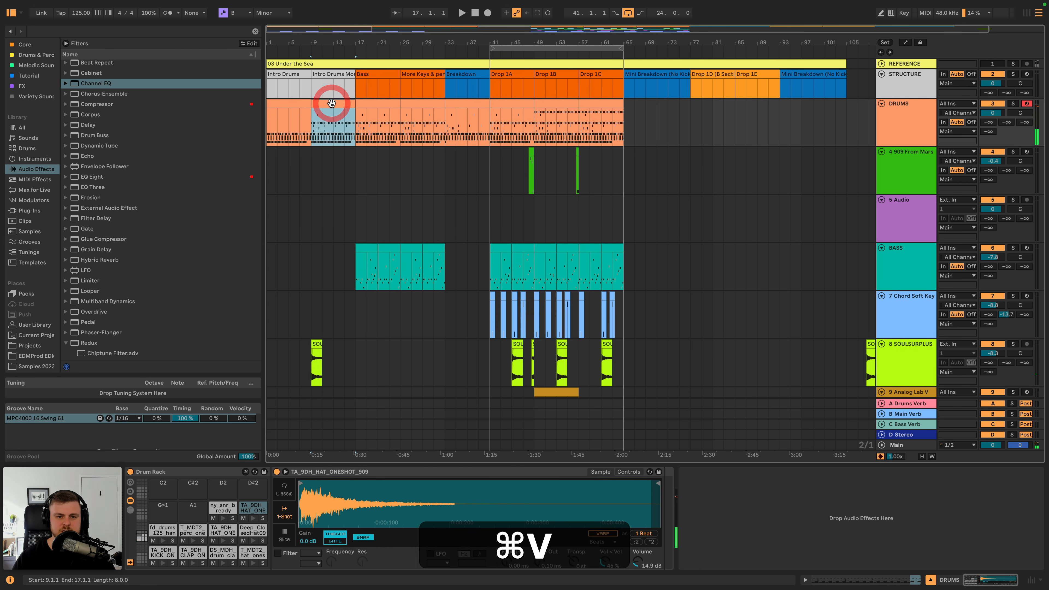
double_click(332, 103)
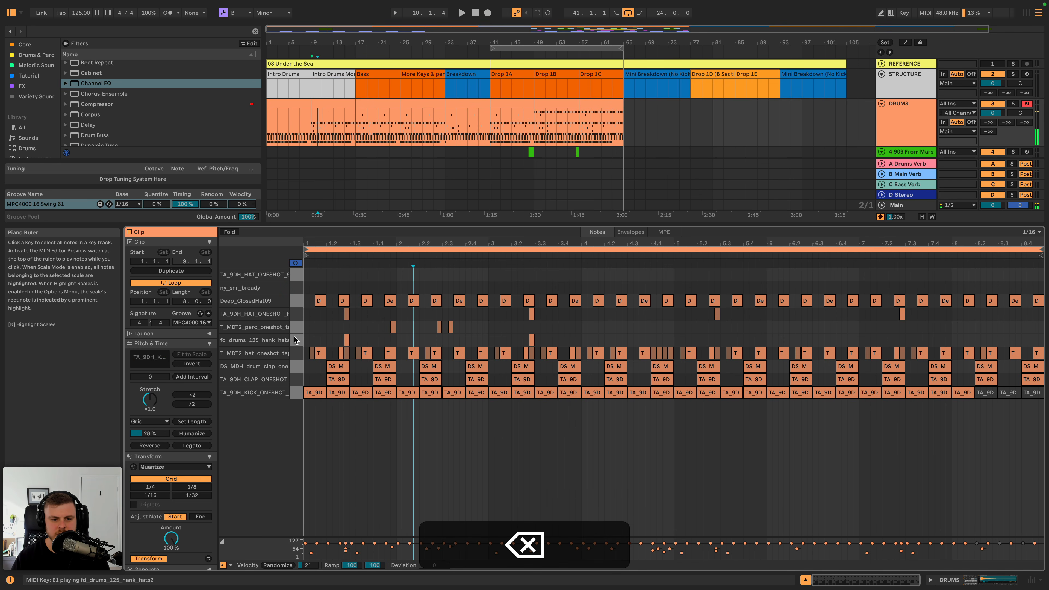
- Delete the T_MDT2_perc, TA_9DH_HAT_ONESHOT_HAT, fd_drums_125_hank_hats2 and Deep_ClosedHat09 notes from the drum clip at bar 9
left_click(297, 327)
key("BackSpace")
left_click(296, 315)
key("BackSpace")
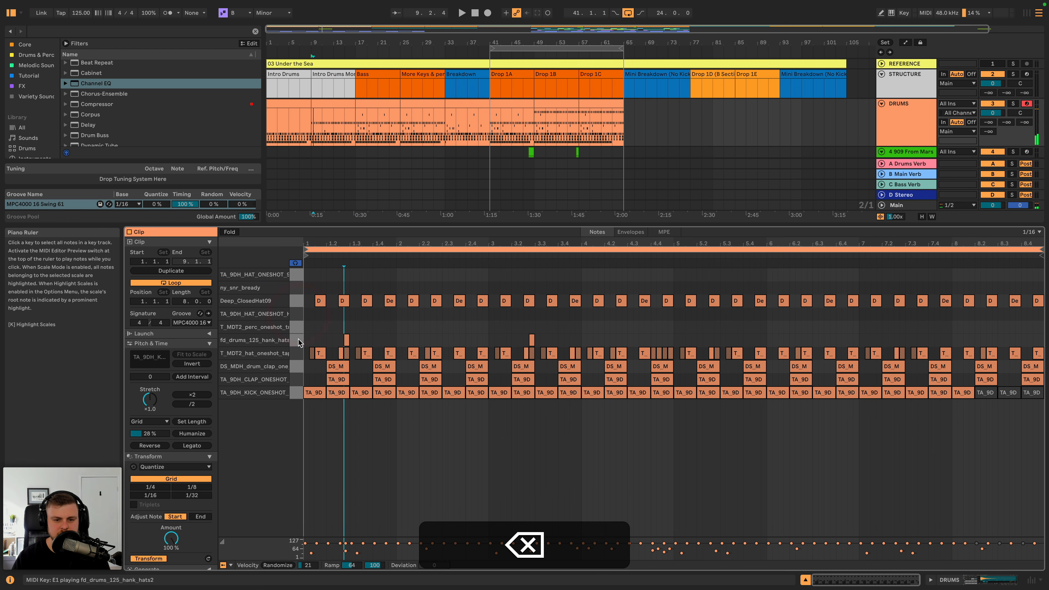
left_click(298, 301)
key("BackSpace")
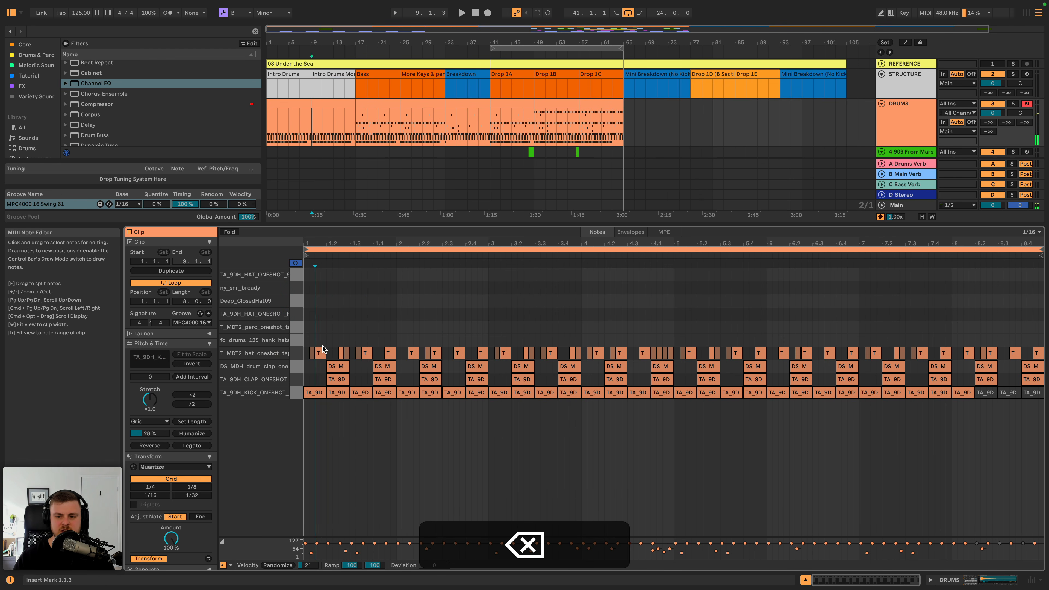
- Audition the drum clip at bar 9, then reactivate the last three kick notes in the bar 1 drum clip
left_click(338, 105)
key("space")
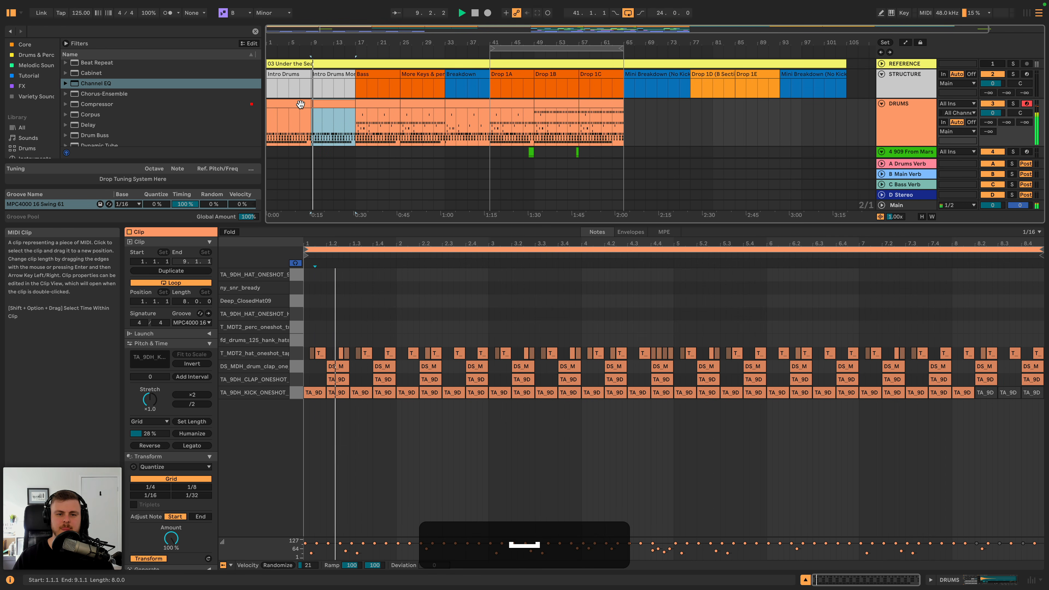
left_click(299, 103)
left_click_drag(979, 417, 1035, 388)
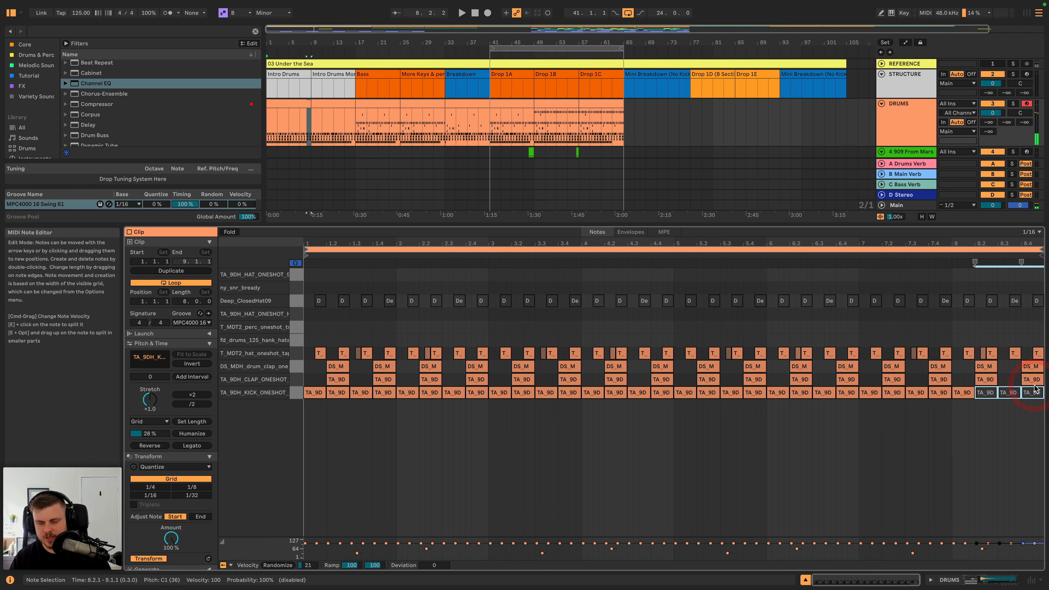
key("0")
left_click(895, 121)
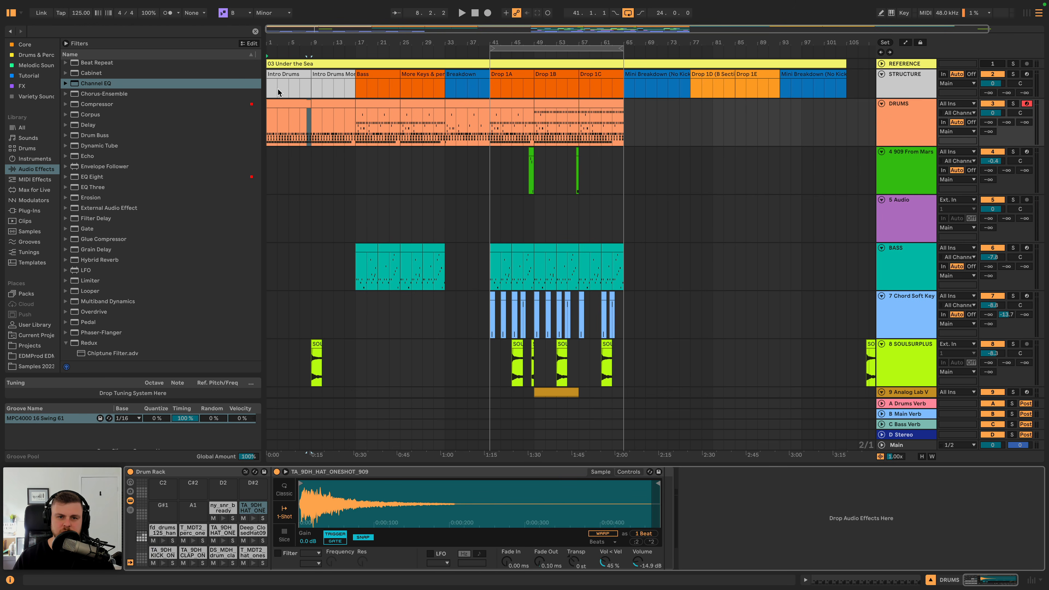
- Play from bar 9 and copy the first two bars of Chord Soft Keys from bar 41 to bar 9
left_click(323, 103)
key("space")
scroll(335, 164, "down", 5)
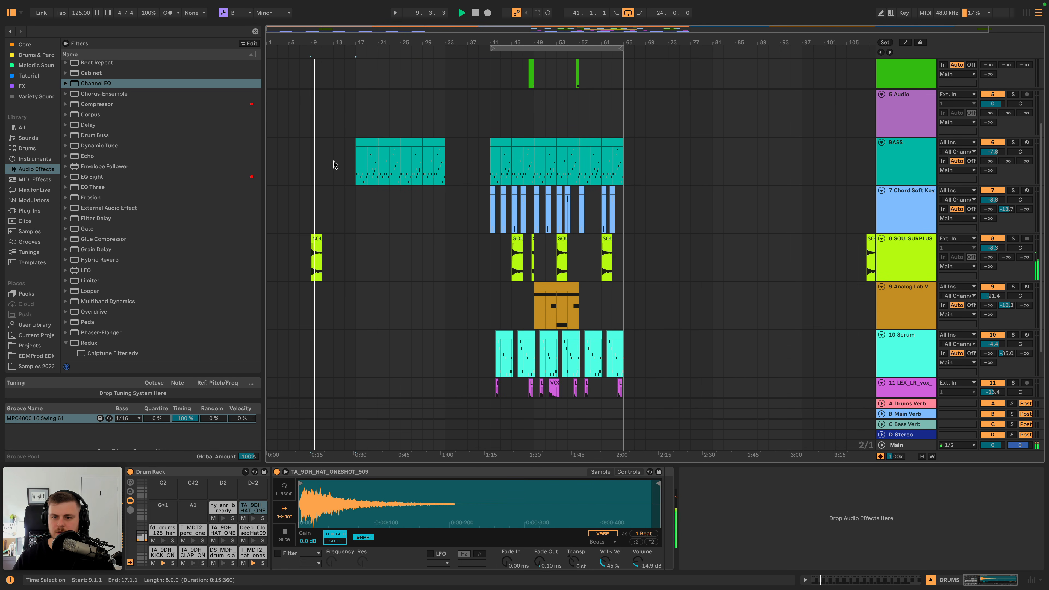
left_click(491, 210)
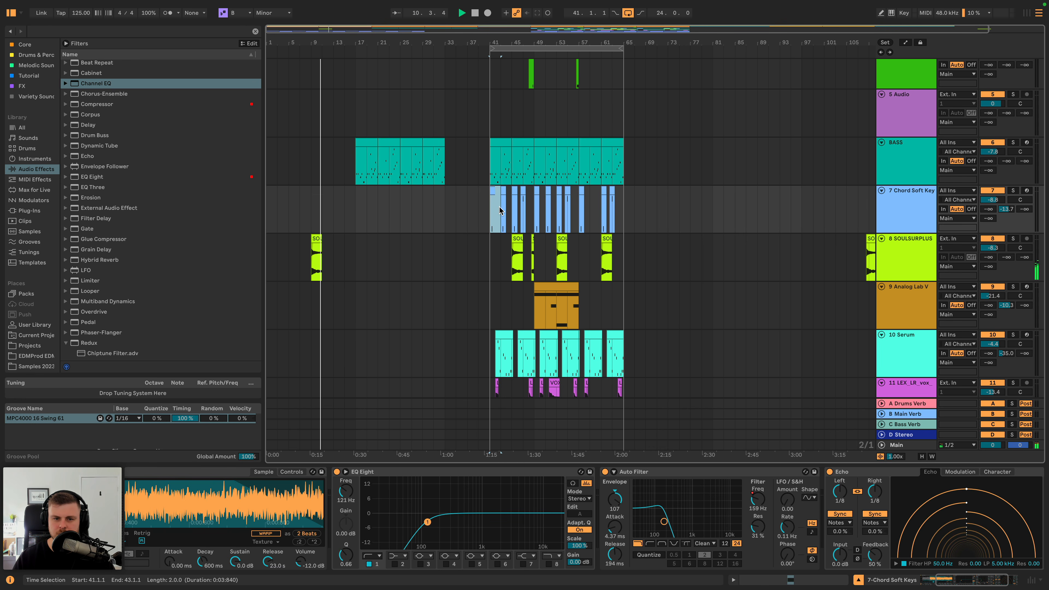
key("super+c")
left_click(311, 208)
key("super+v")
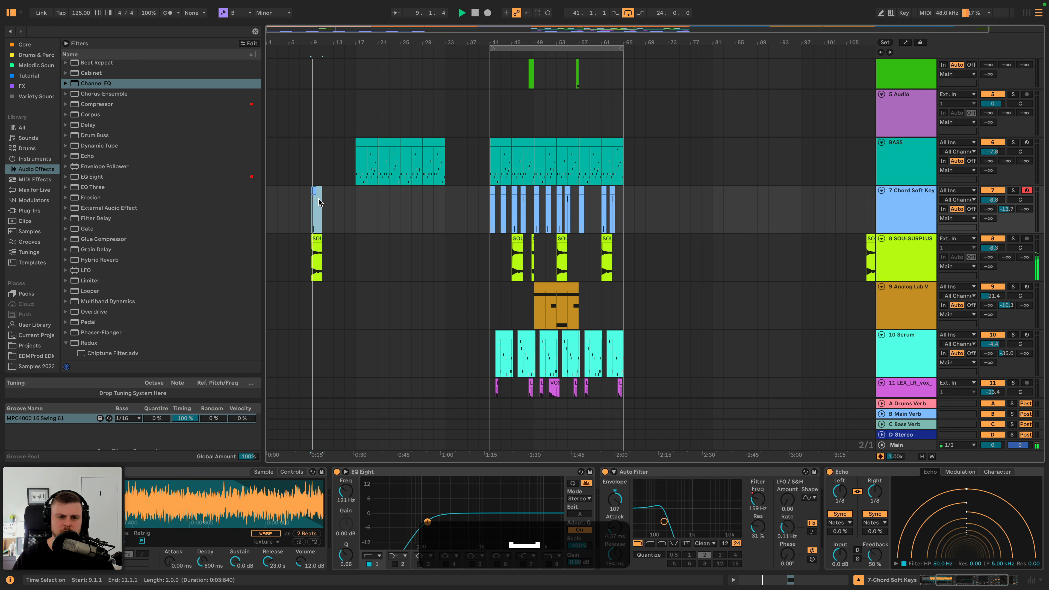
- Lower the Chord Soft Keys Auto Filter frequency automation to 79.4 Hz over bars 9 to 11 and play from bar 9
scroll(318, 204, "down", 3)
key("a")
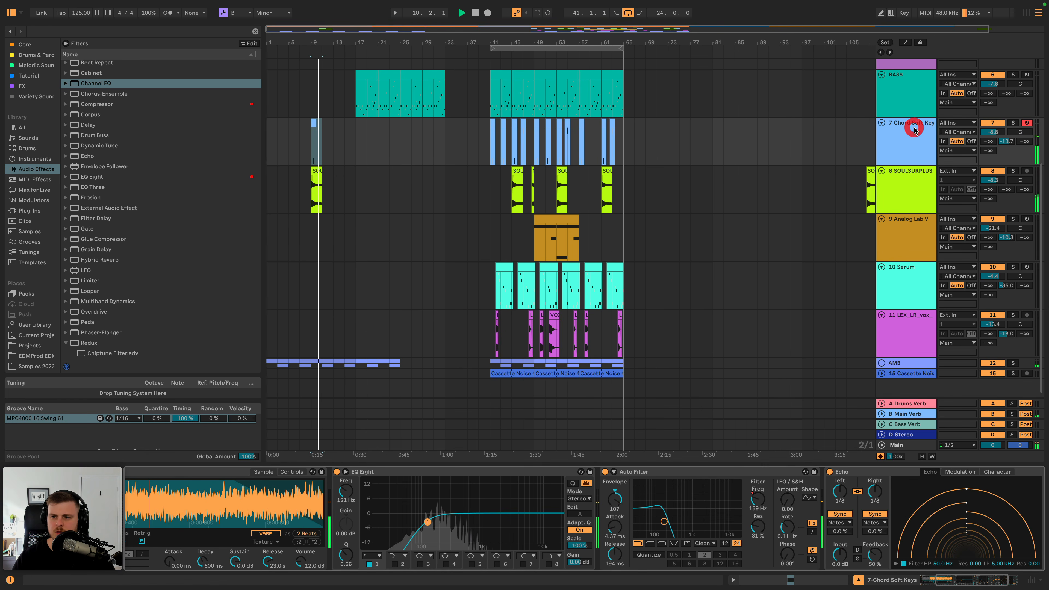
left_click(887, 133)
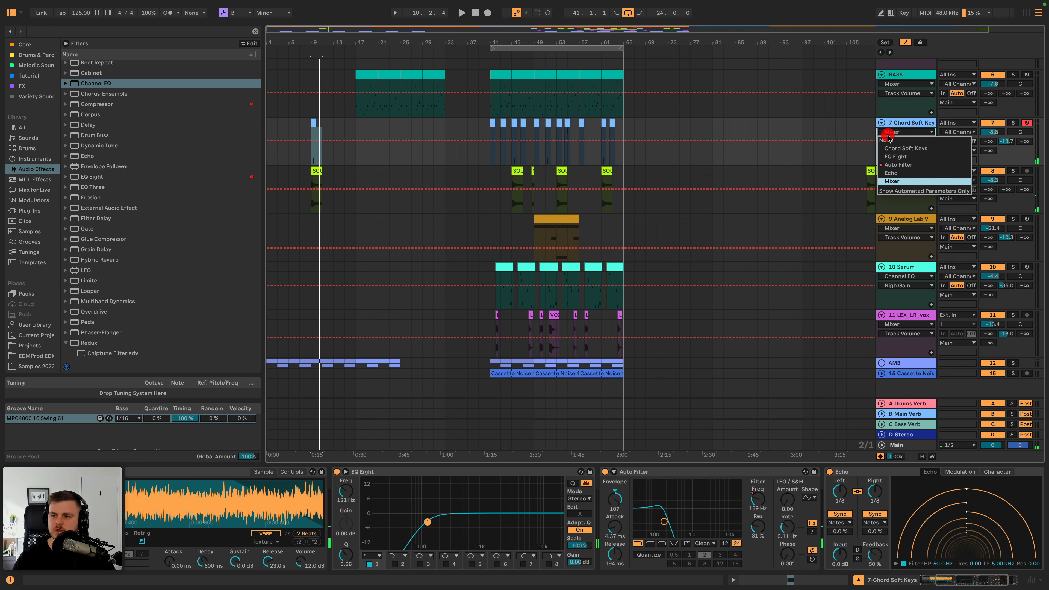
left_click(897, 165)
left_click_drag(311, 158, 310, 158)
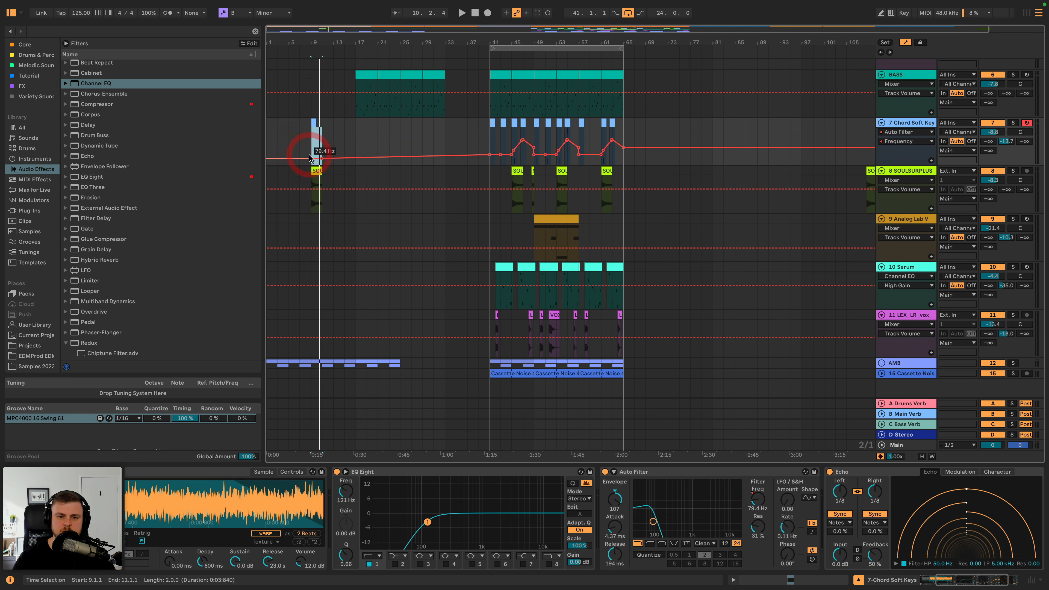
left_click(309, 150)
key("space")
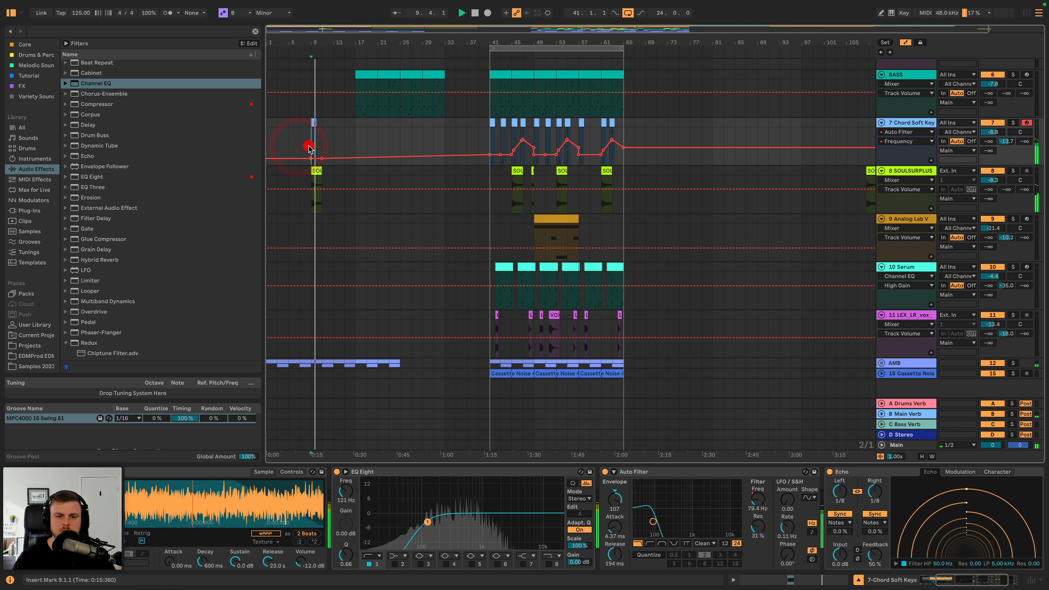
- Copy the opening vocal section at bar 41 of the LEX_LR_vox track to bar 11 and play it
left_click_drag(318, 43, 382, 46)
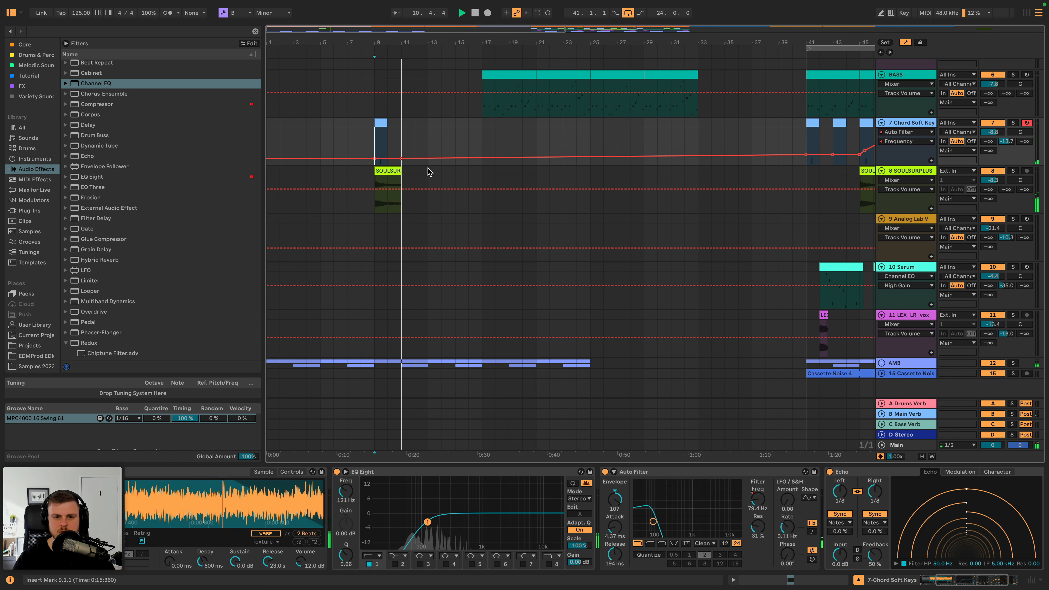
scroll(434, 171, "down", 1)
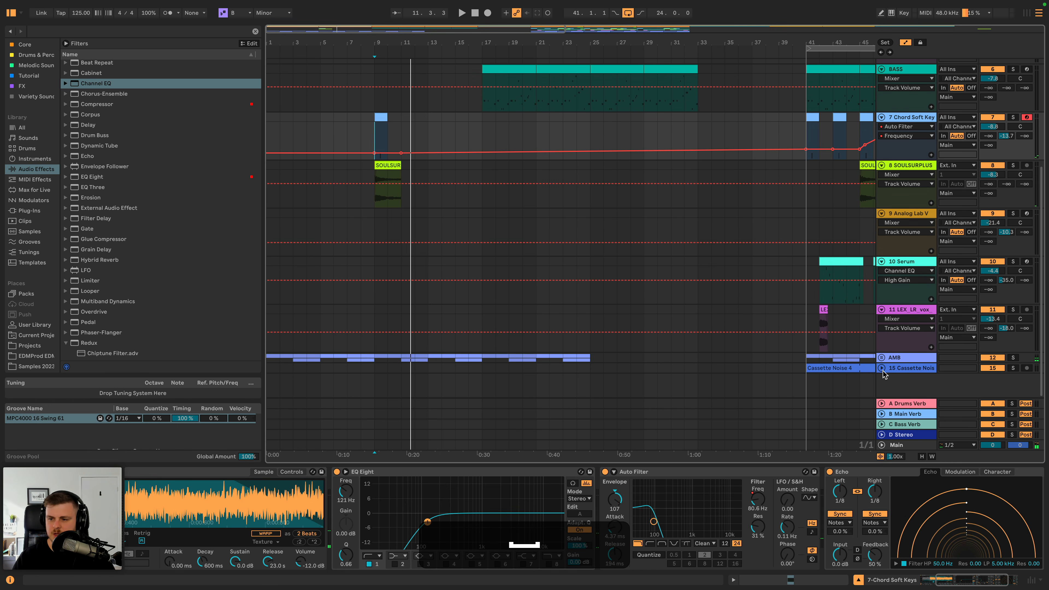
scroll(818, 313, "right", 5)
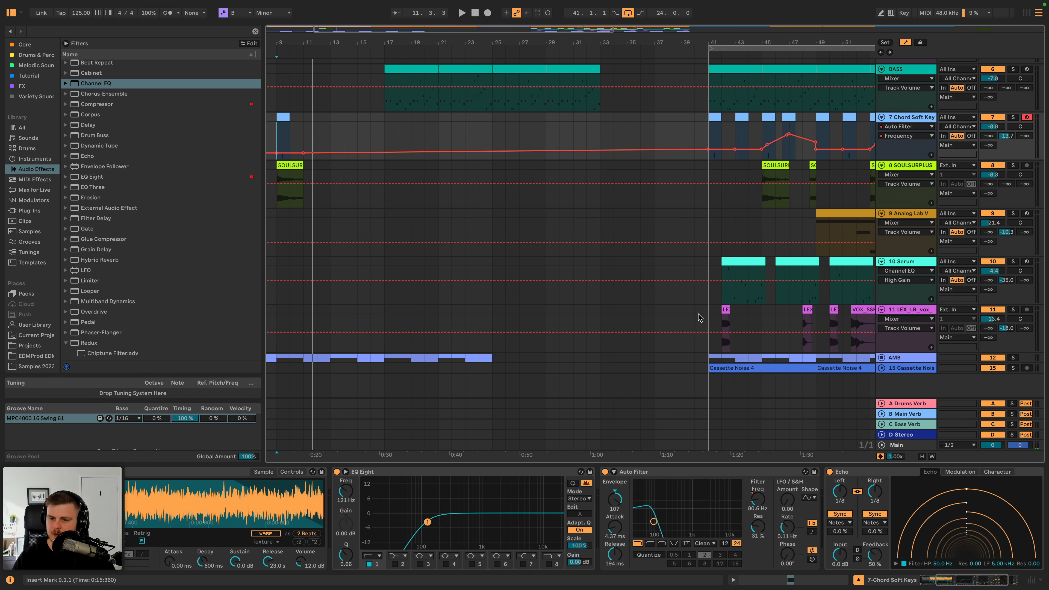
left_click(774, 310, "shift")
key("super+c")
scroll(398, 301, "left", 5)
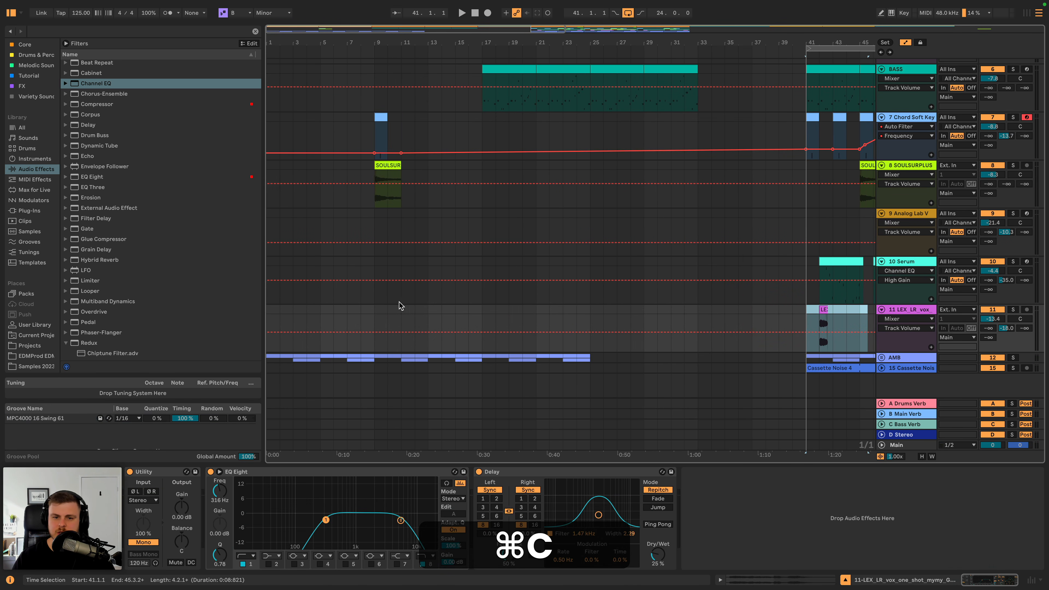
left_click(375, 309)
key("super+v")
key("super+z")
key("super+v")
key("space")
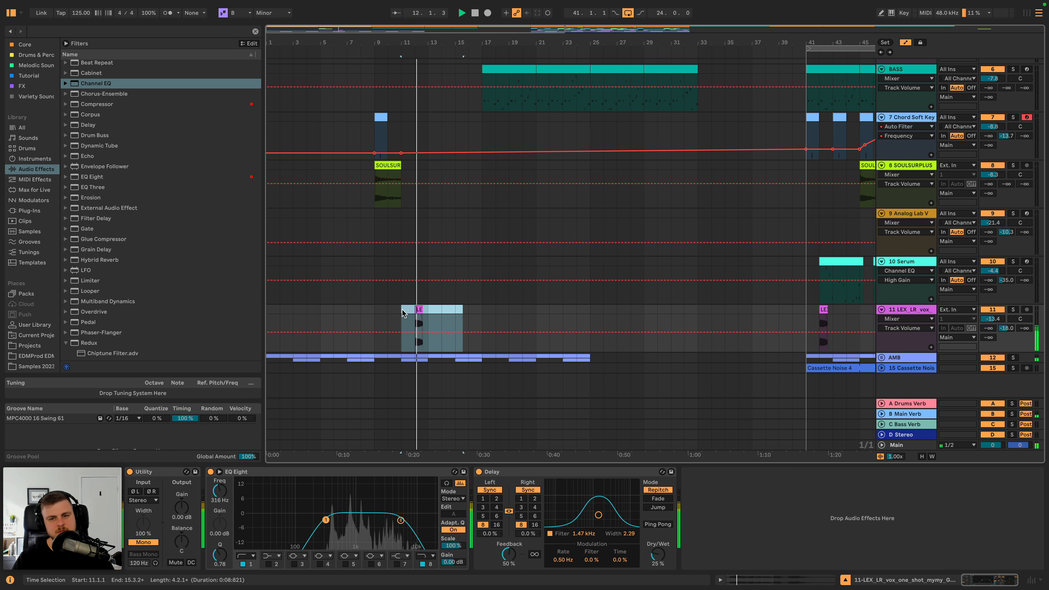
- Lower the vocal EQ Eight's high cut to just under 5 kHz, steepen its slope, and replay the vocal clip
left_click_drag(400, 520, 398, 518)
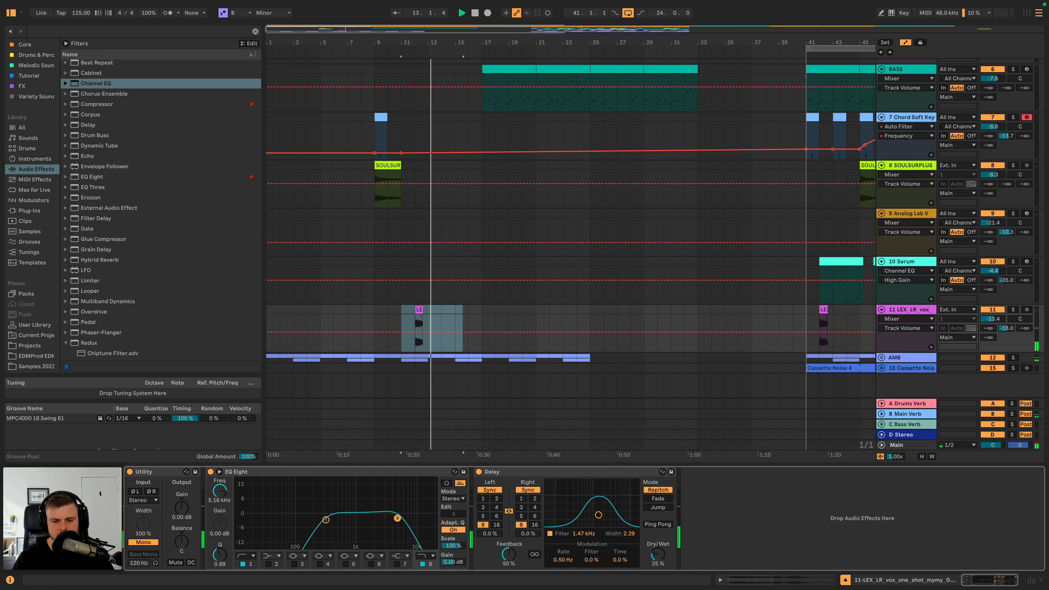
left_click(431, 558)
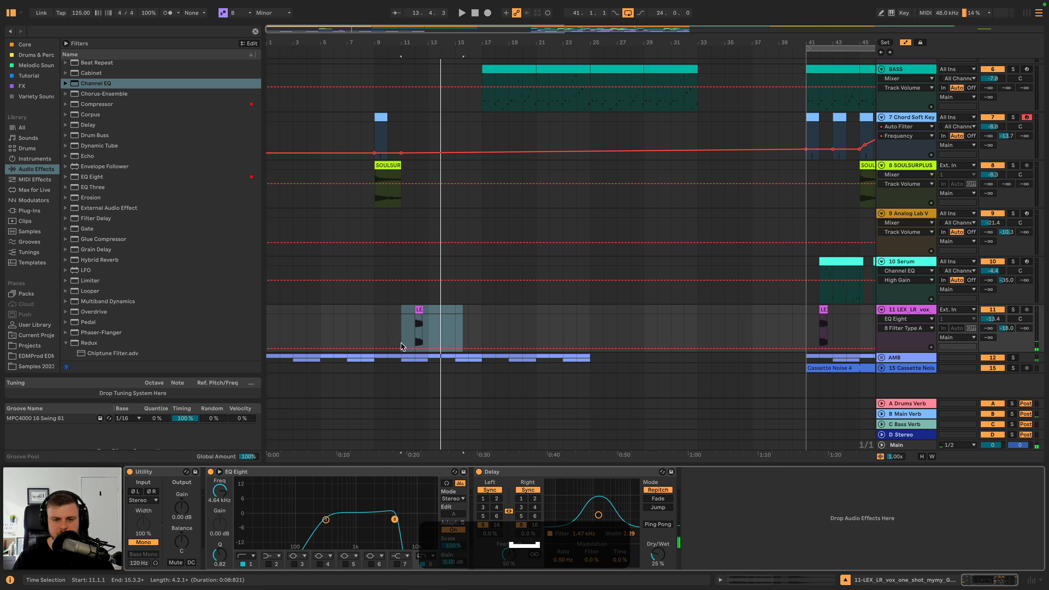
left_click(418, 324)
key("space")
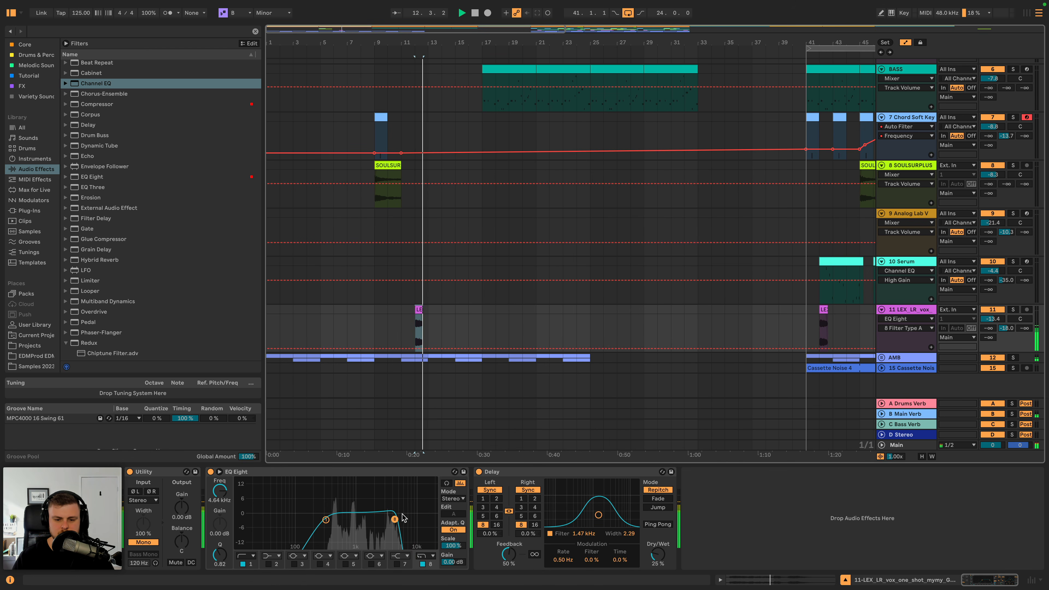
- Copy the eight-bar Analog Lab V clip from bar 49 to bar 17 and audition it with the bass
left_click(923, 213)
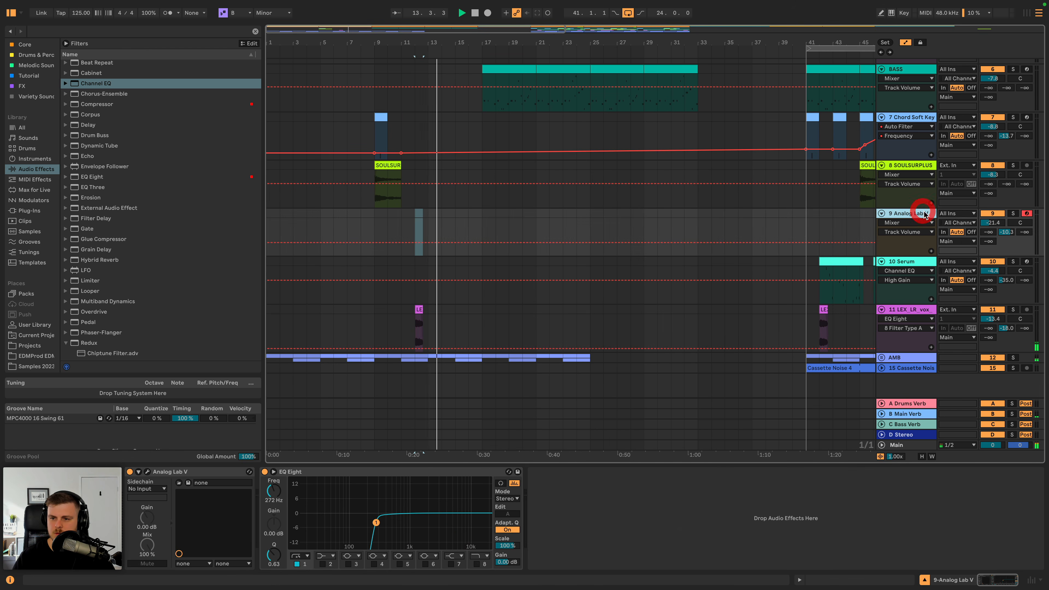
key("a")
scroll(790, 221, "right", 10)
left_click(800, 214)
key("super+c")
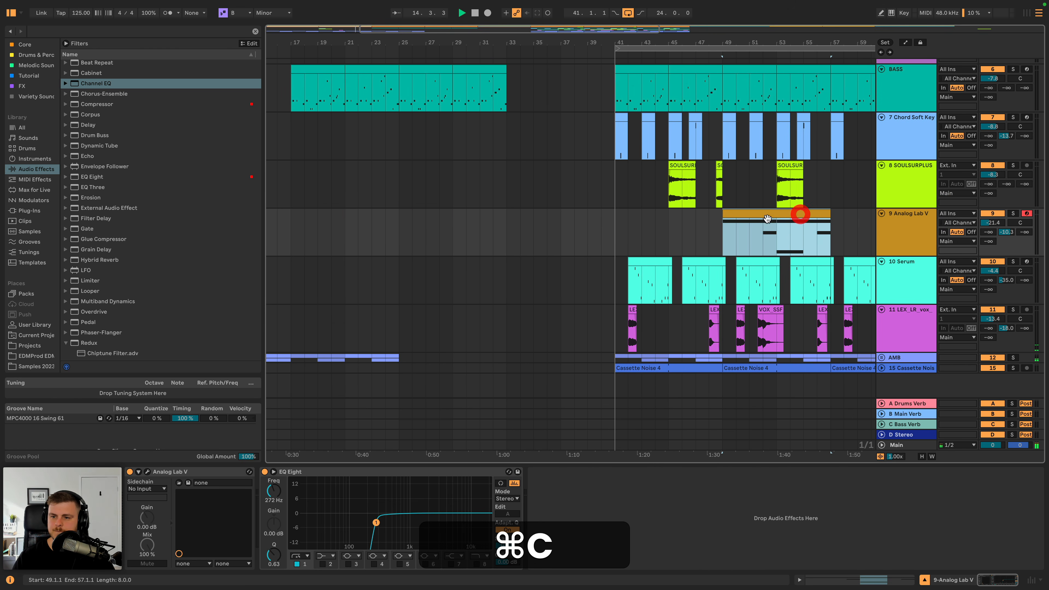
scroll(593, 223, "left", 8)
left_click(430, 225)
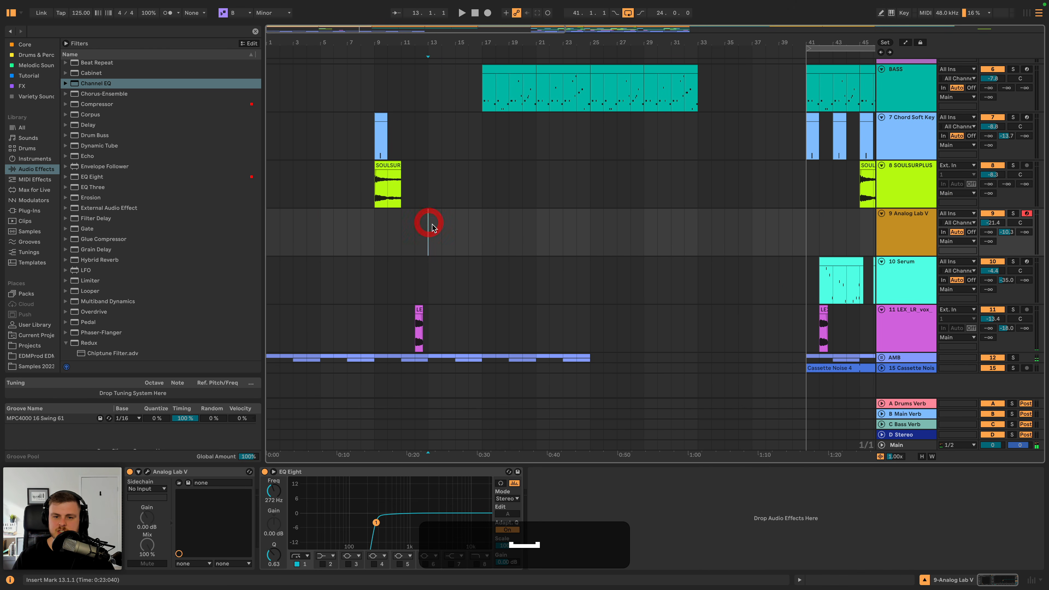
left_click(485, 227)
key("super+v")
scroll(487, 229, "up", 5)
key("super+space")
scroll(488, 228, "down", 5)
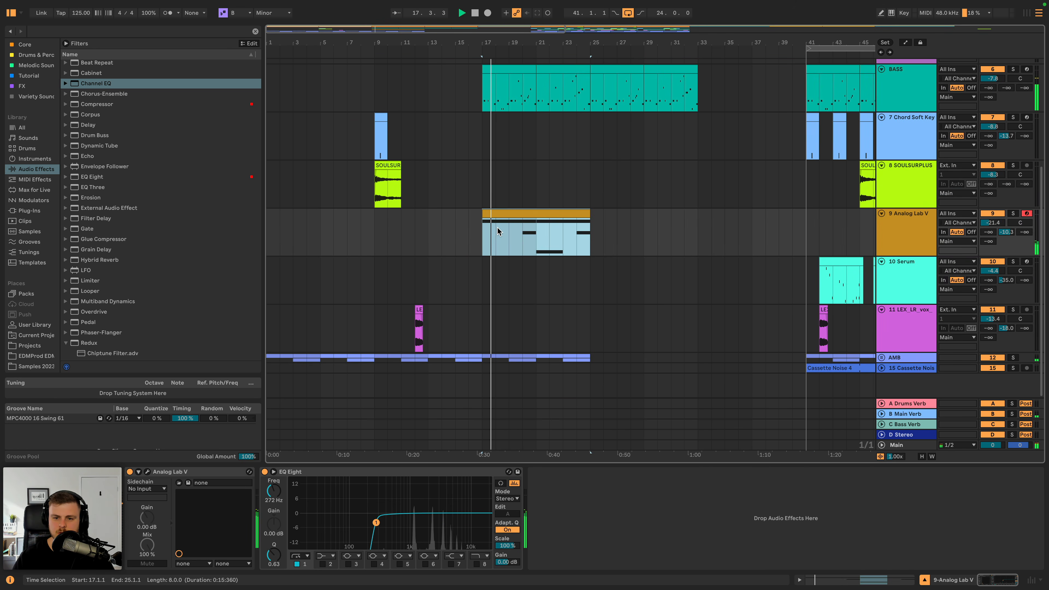
key("super+v")
key("space")
- Move the Analog Lab V clip from bar 17 to bar 33 and audition it there
left_click_drag(623, 225, 723, 209)
key("space")
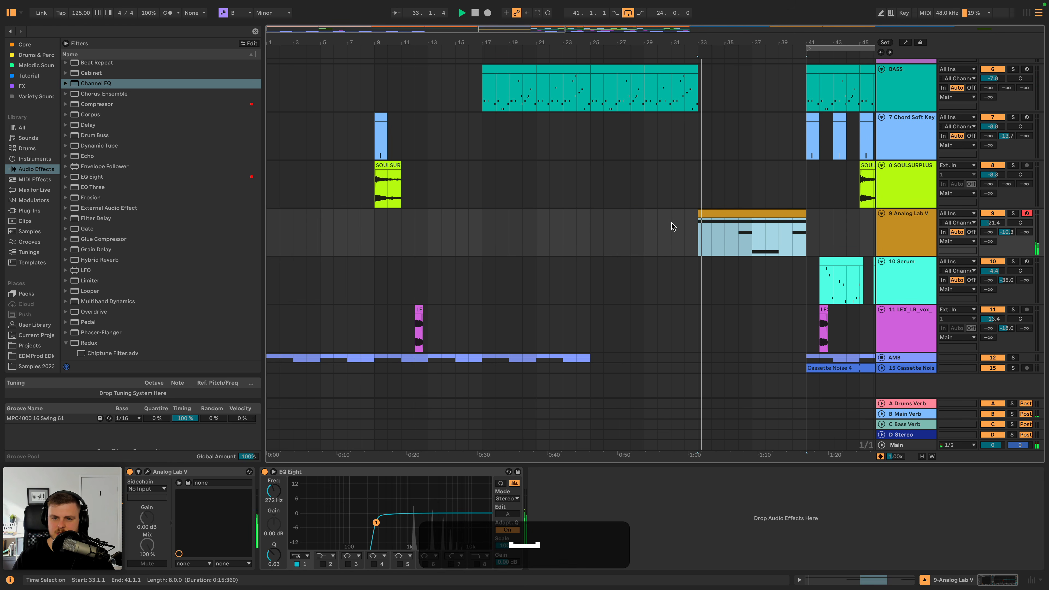
key("space")
- Play from bar 16, then deactivate all Deep_ClosedHat09 notes in the drum clips at bars 17 and 25
left_click(475, 171)
scroll(476, 174, "up", 5)
key("space")
scroll(477, 185, "down", 2)
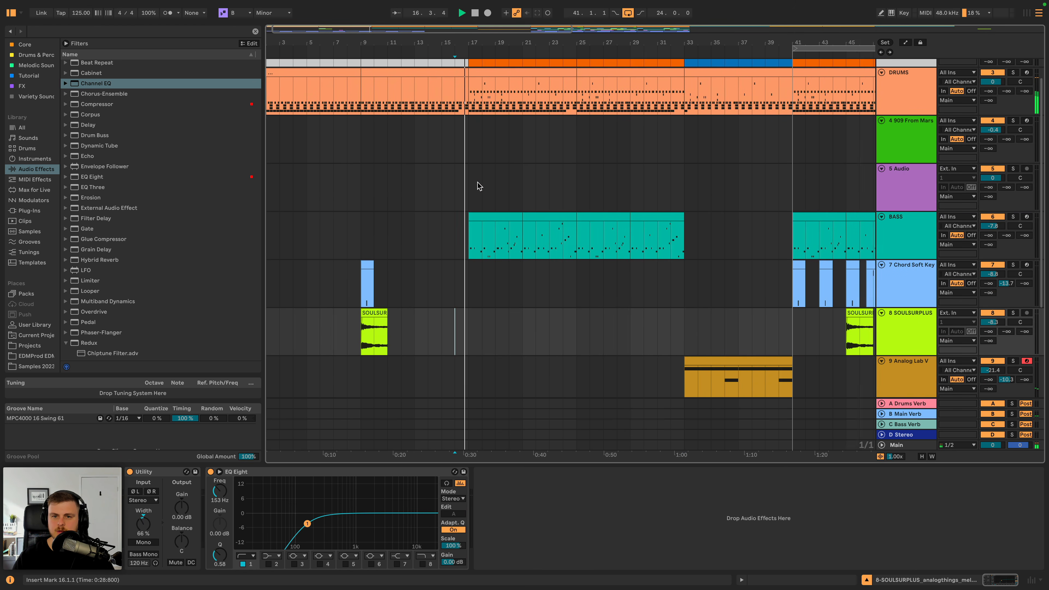
double_click(493, 74)
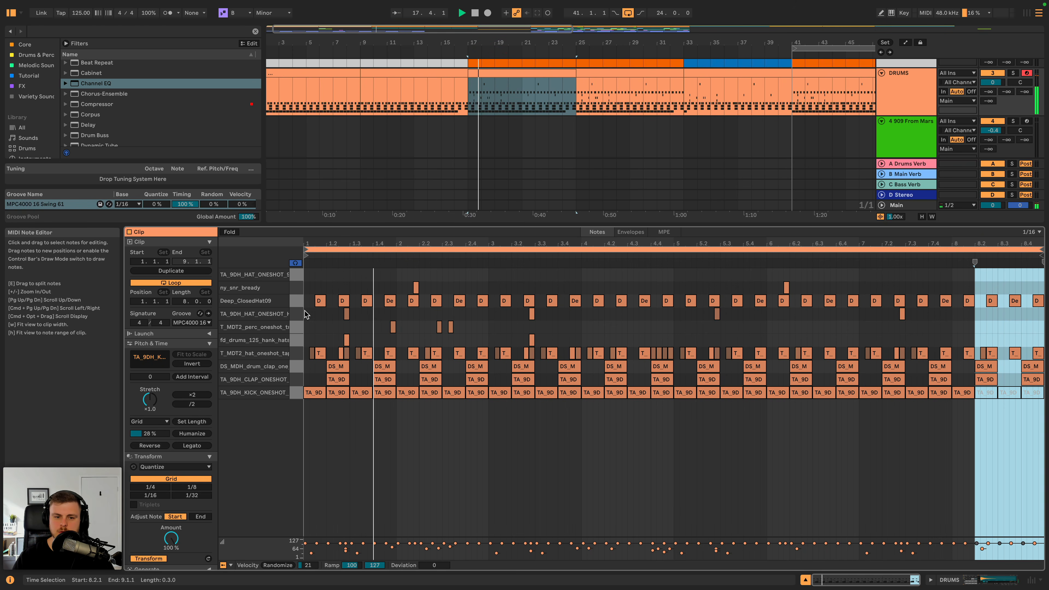
key("space")
left_click(295, 302)
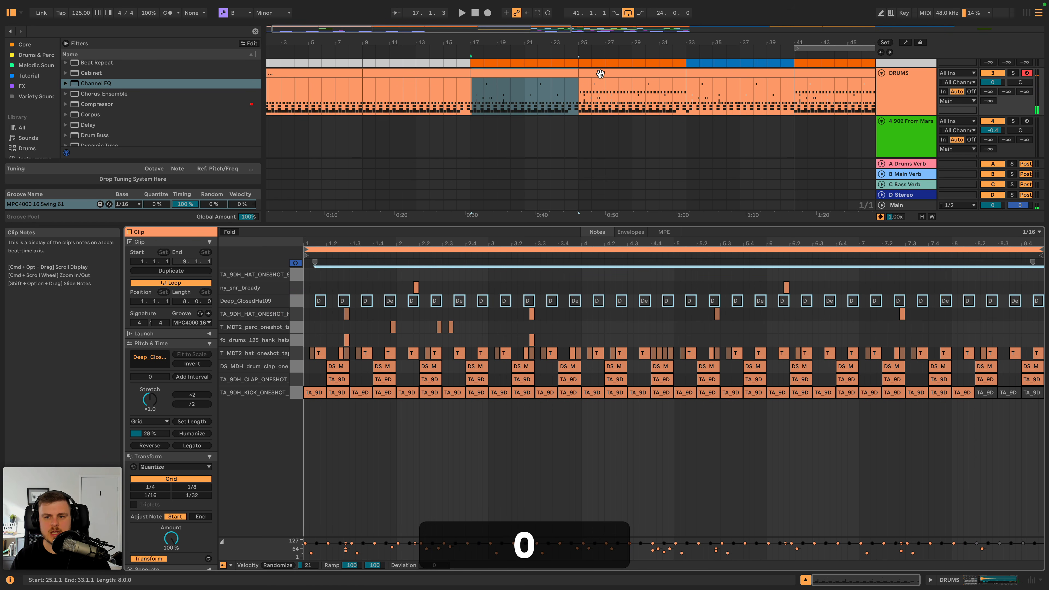
left_click(597, 71)
left_click(297, 302)
key("0")
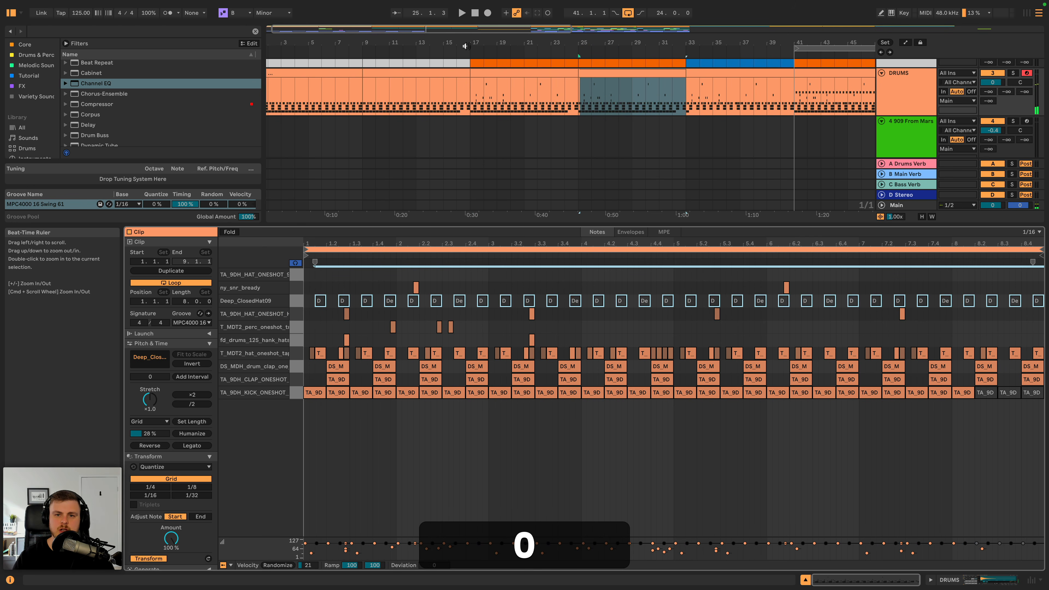
- Audition the drums with the bass, then add an EQ Eight to the T_MDT2_hat_oneshot_tape pad's chain in the Drum Rack
left_click(917, 96)
key("space")
key("shift+Tab")
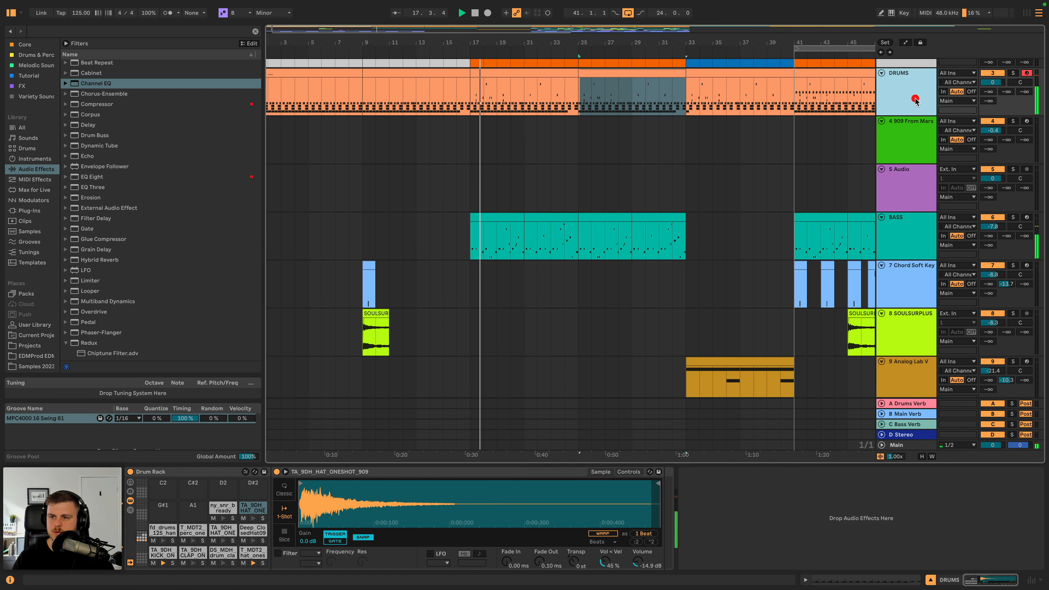
key("space")
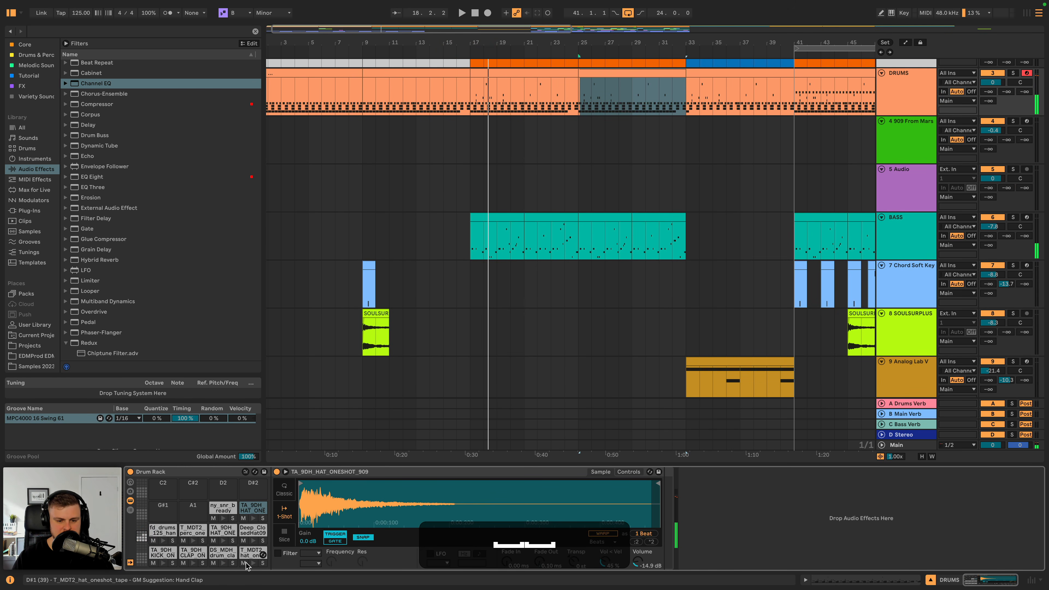
left_click(252, 555)
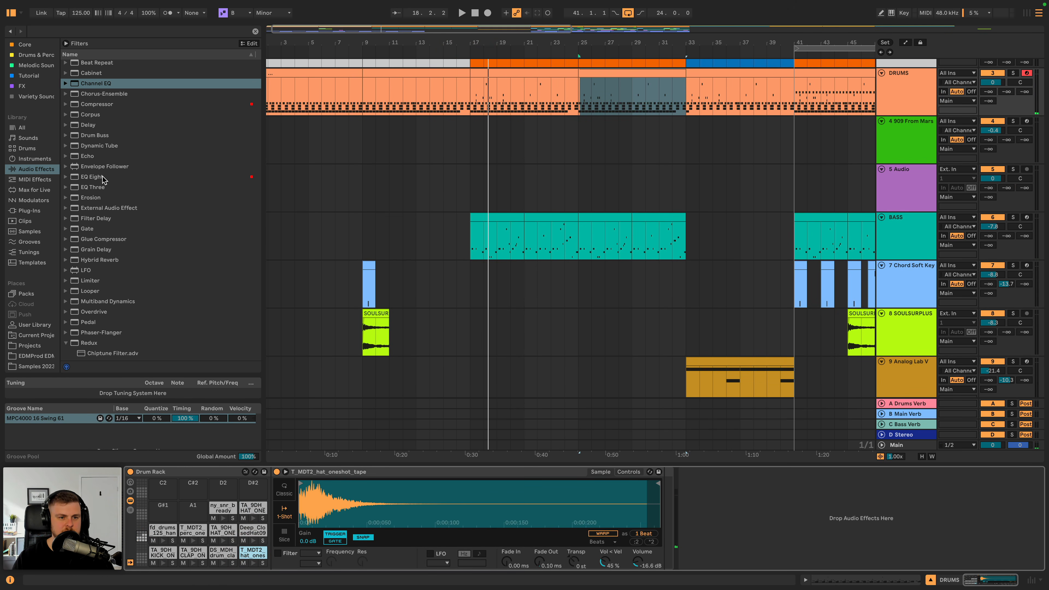
left_click_drag(102, 178, 740, 544)
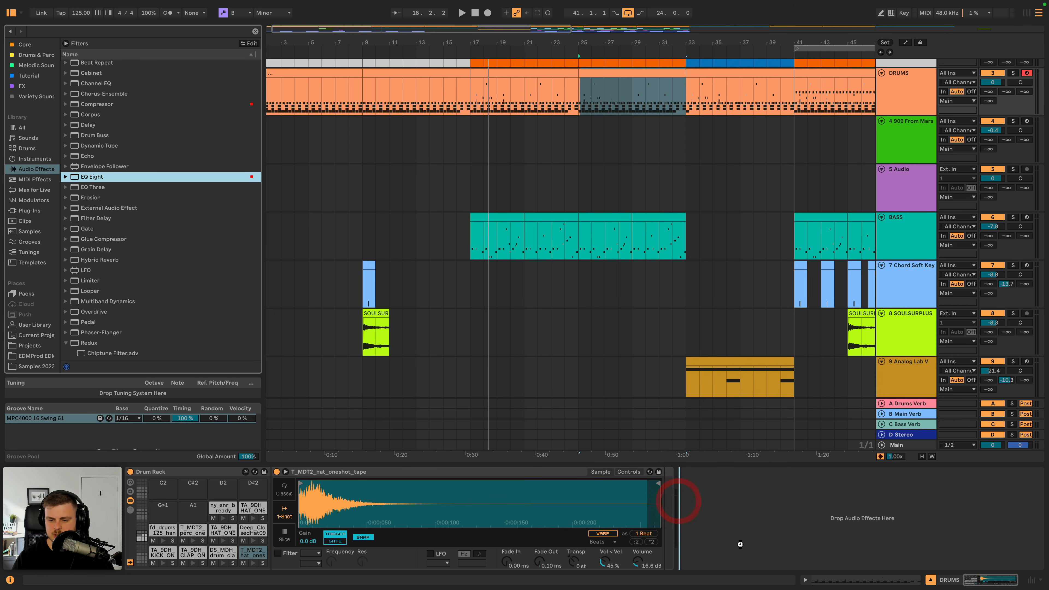
left_click_drag(699, 475, 701, 472)
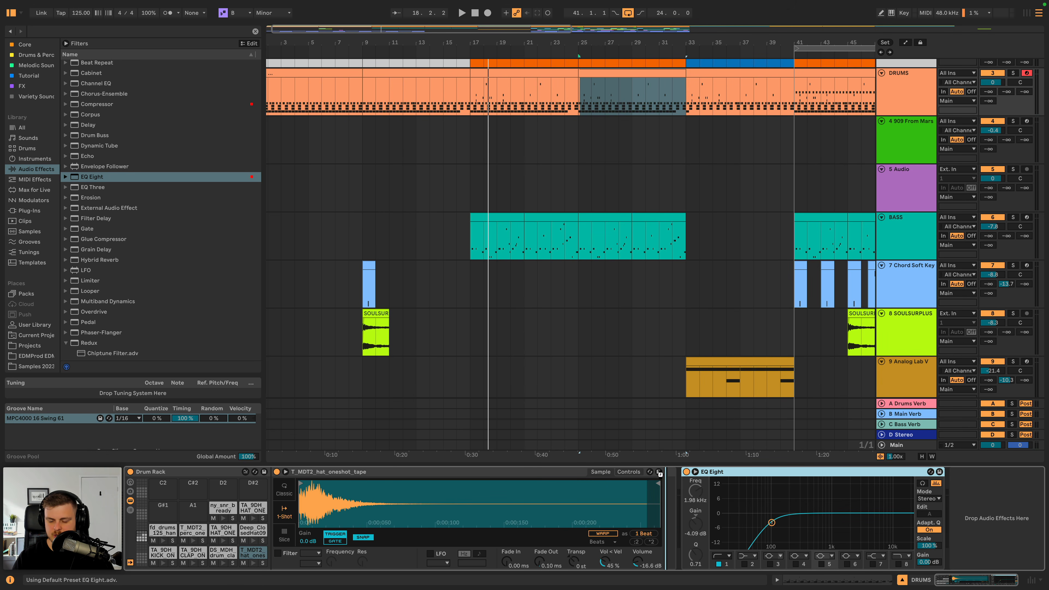
- Enable band 7 of the hat's EQ Eight and boost it by 3.10 dB at 10.7 kHz during playback
key("space")
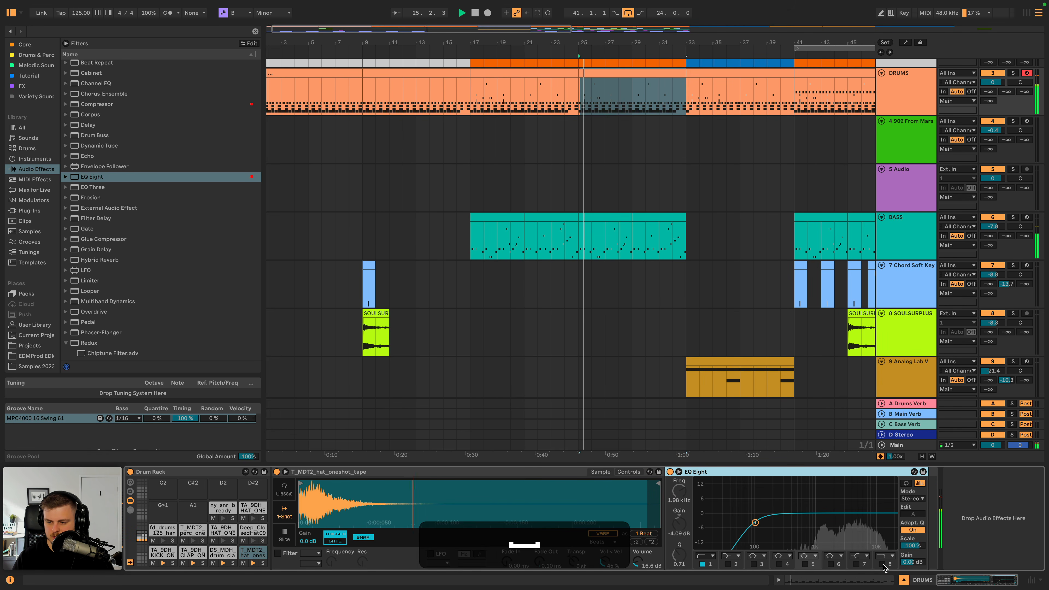
left_click(857, 564)
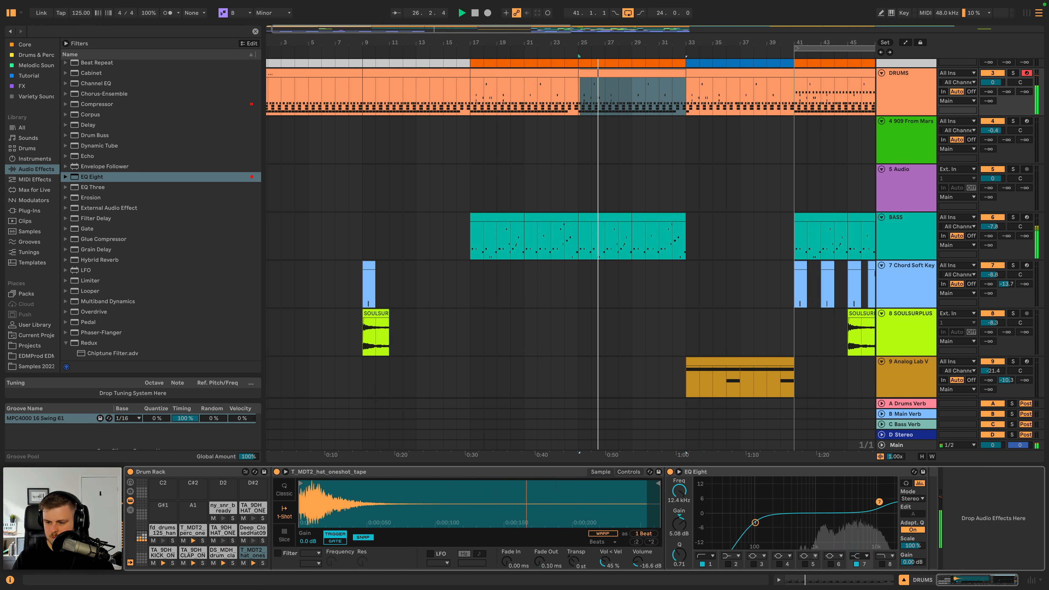
left_click_drag(875, 504, 875, 506)
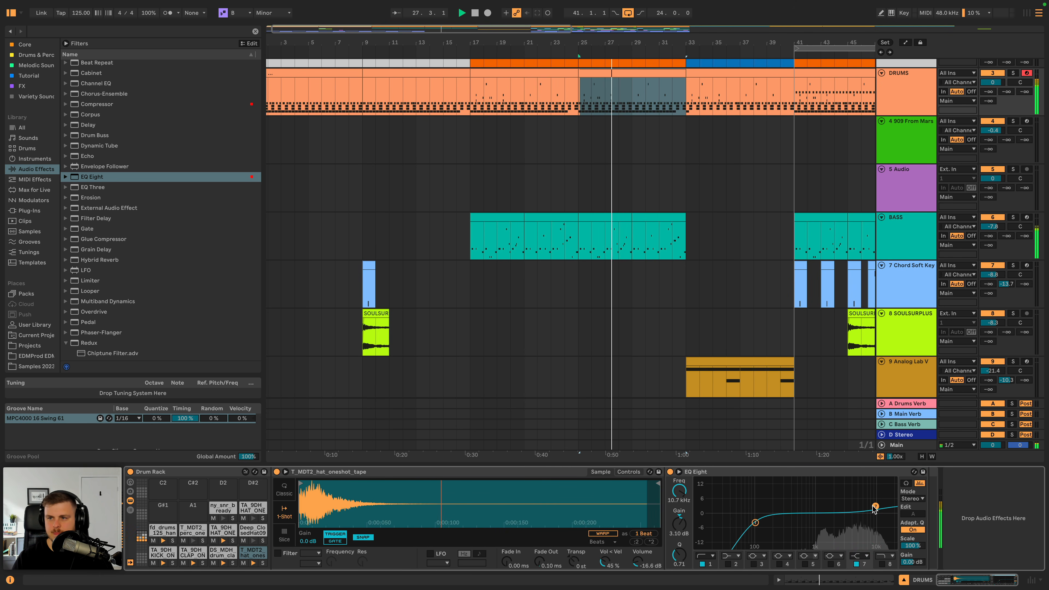
scroll(695, 207, "right", 5)
scroll(695, 210, "down", 3)
key("space")
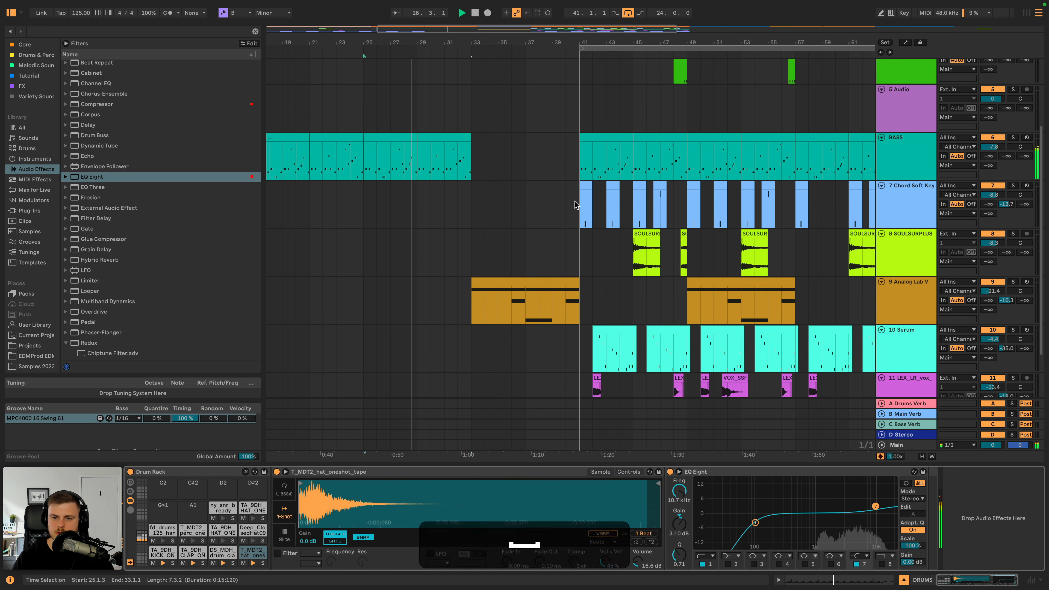
- Copy the Chord Soft Keys section from bars 41 to 49 to bar 17 and duplicate it to fill up to bar 33
left_click(574, 202)
scroll(616, 232, "down", 3)
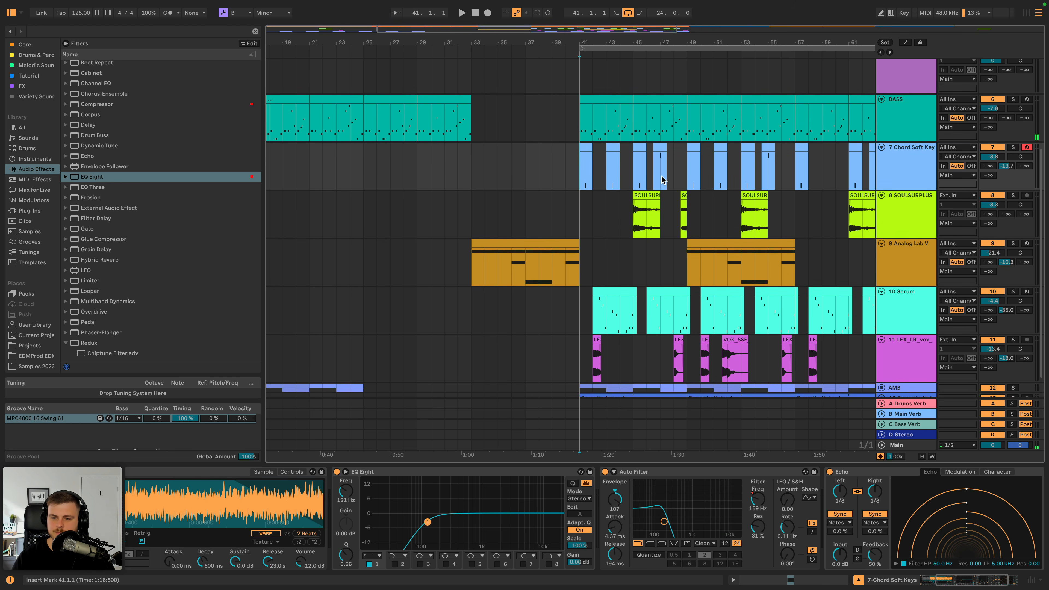
scroll(666, 174, "down", 2)
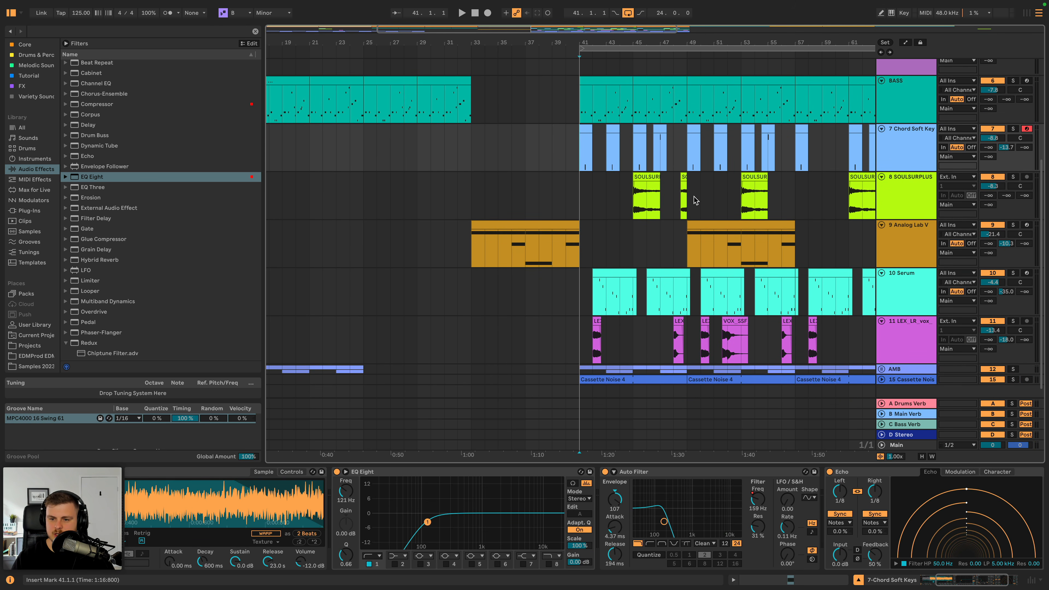
left_click(687, 165, "shift")
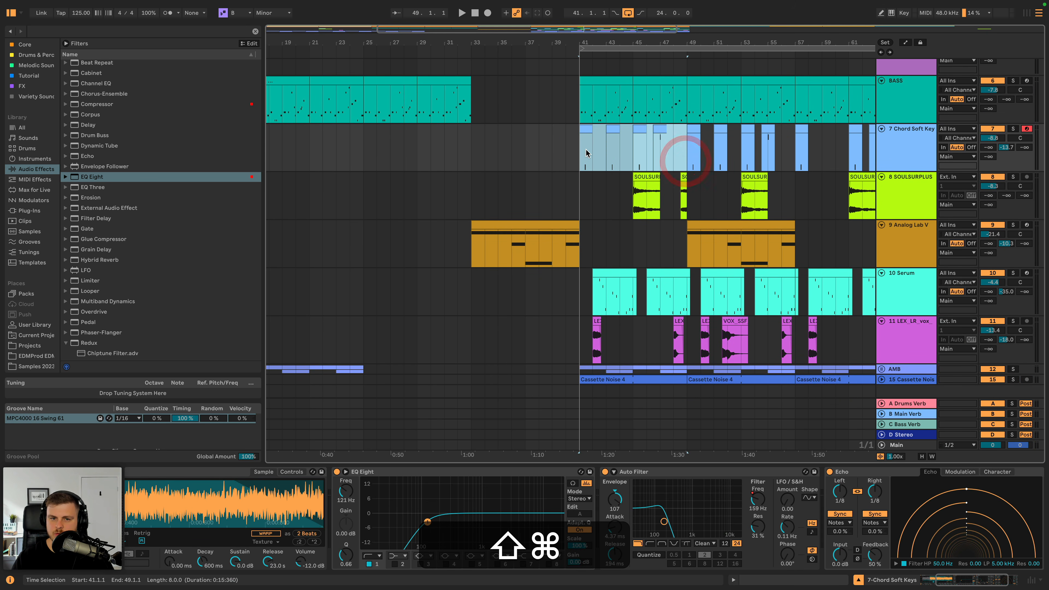
scroll(508, 152, "left", 3)
key("shift+super+c")
left_click(341, 150)
key("super+v")
key("super+d")
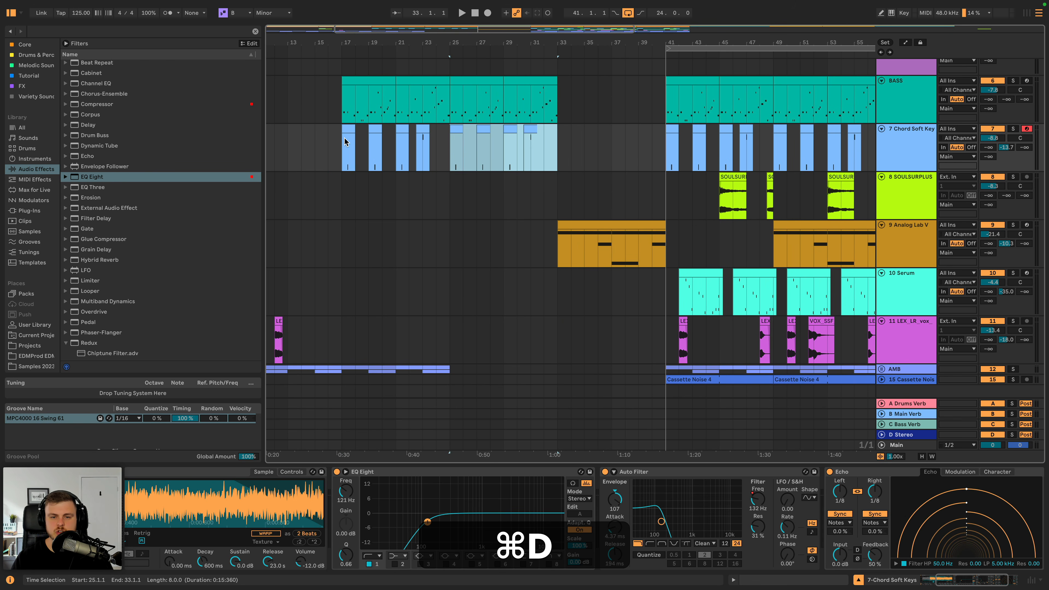
scroll(518, 203, "down", 1)
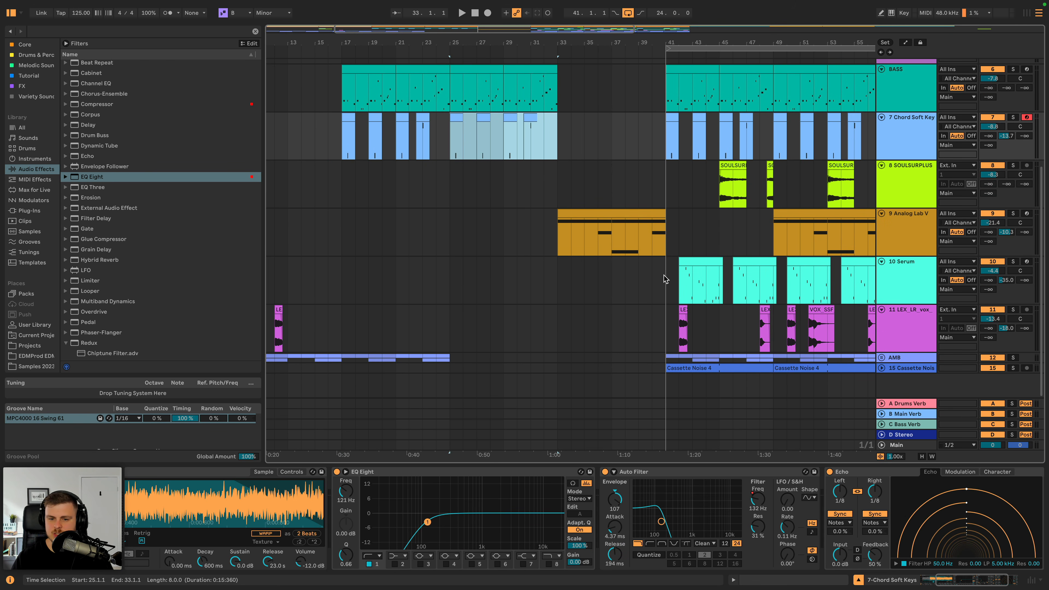
- Copy the Cassette Noise 4 clip from bar 41 to bar 1 and duplicate it to fill up to bar 41
left_click(681, 367)
key("super+c")
scroll(665, 367, "left", 2)
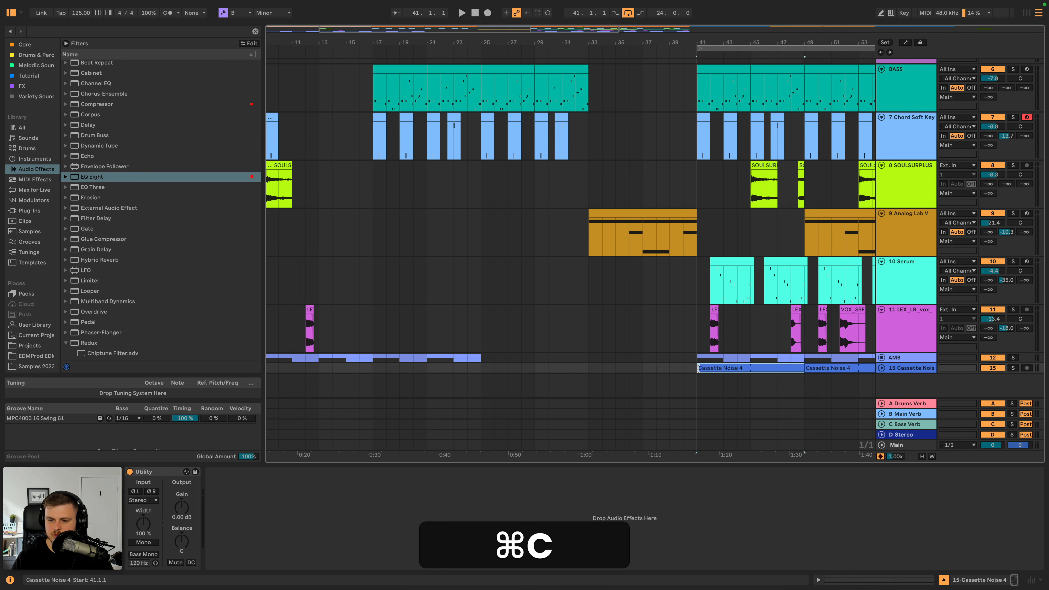
scroll(372, 373, "left", 3)
key("super+c")
key("super+v")
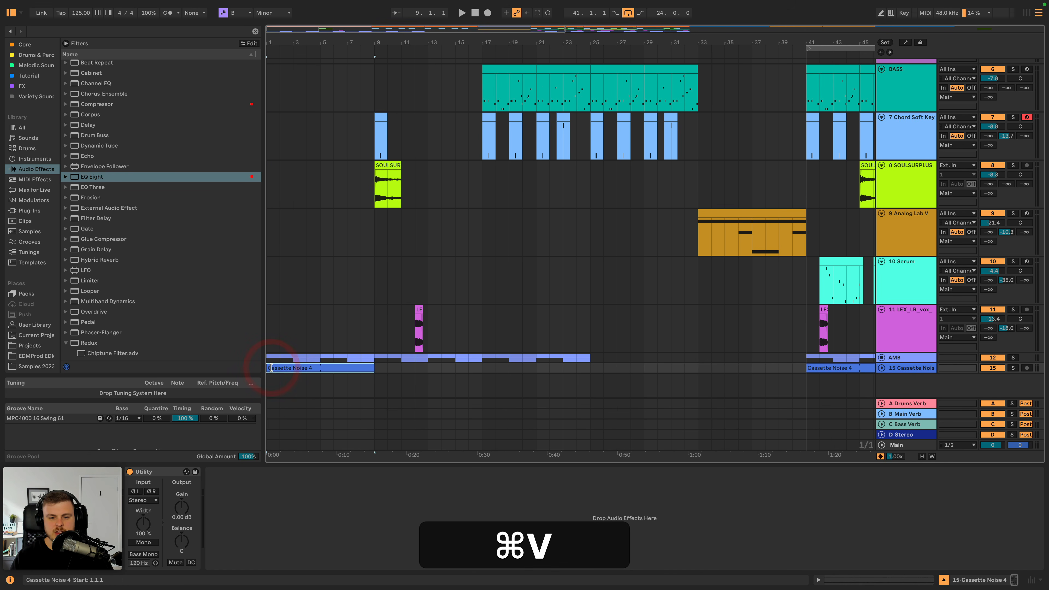
key("super+d")
key("super+d")
key("super+d")
key("super+d")
key("super+space")
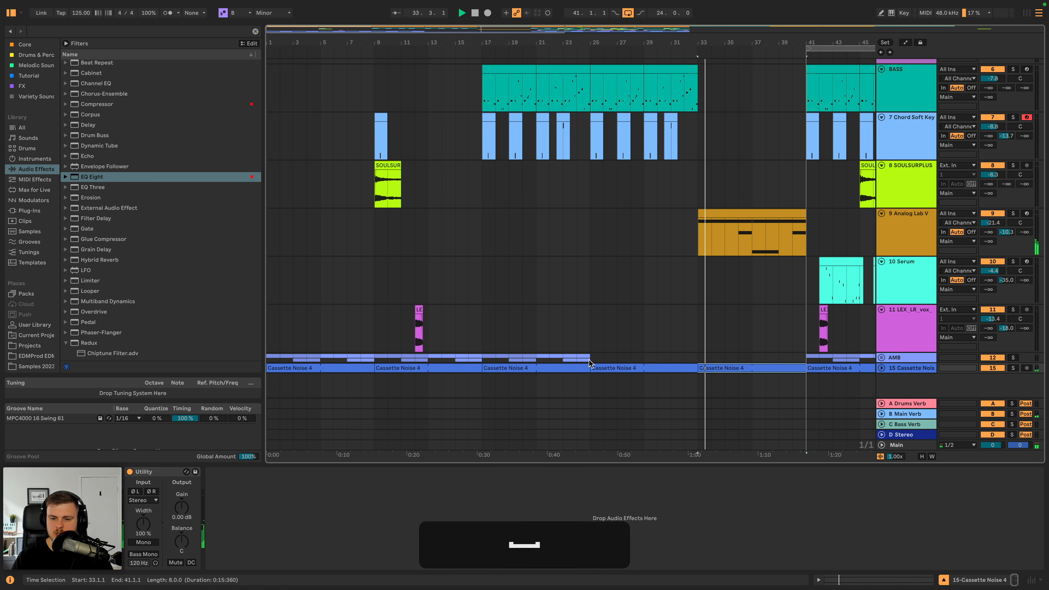
- Duplicate the AMB group's clips to fill bars 25 to 41 during playback, and unfold the AMB group
left_click(482, 356)
key("super+d")
key("super+d")
key("super+space")
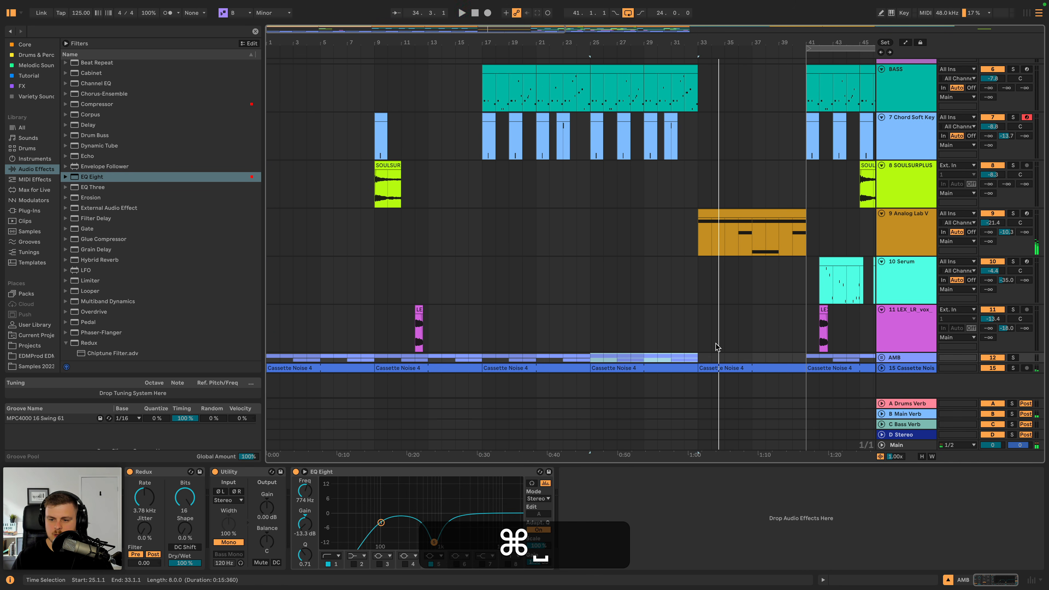
key("space")
key("super+d")
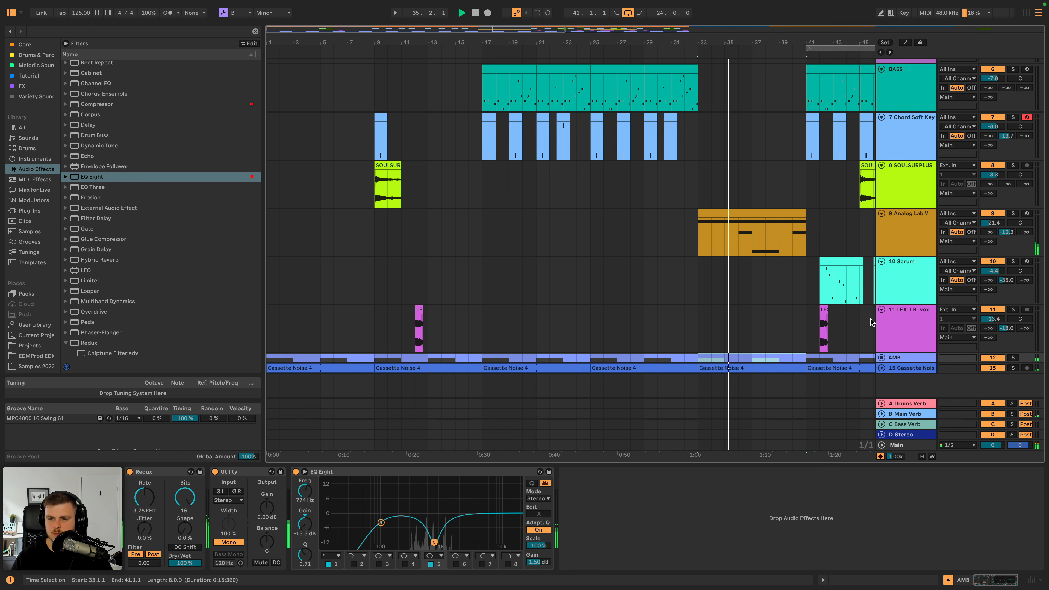
scroll(773, 316, "right", 4)
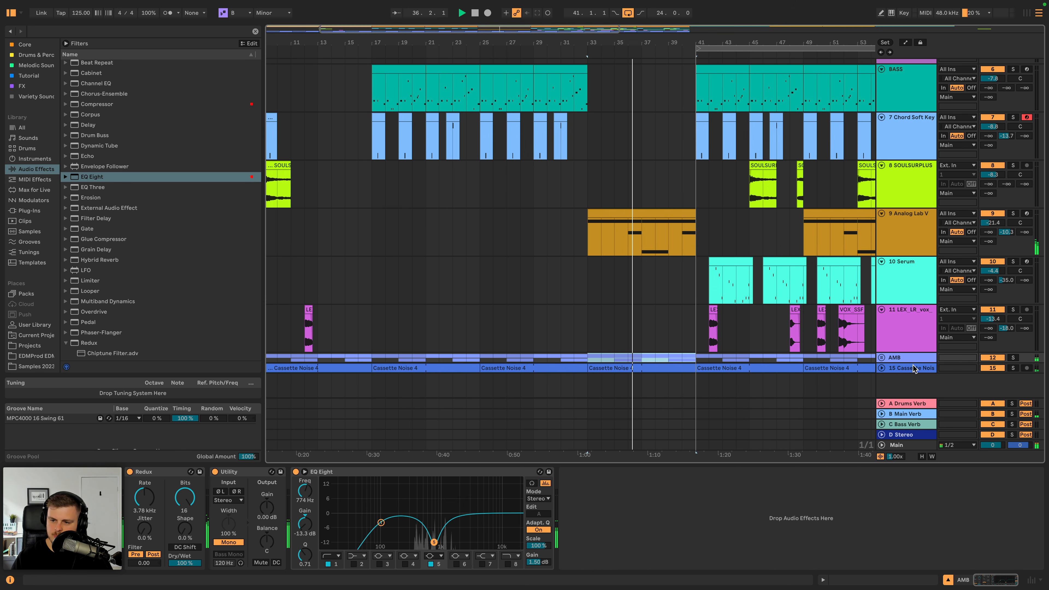
left_click(881, 358)
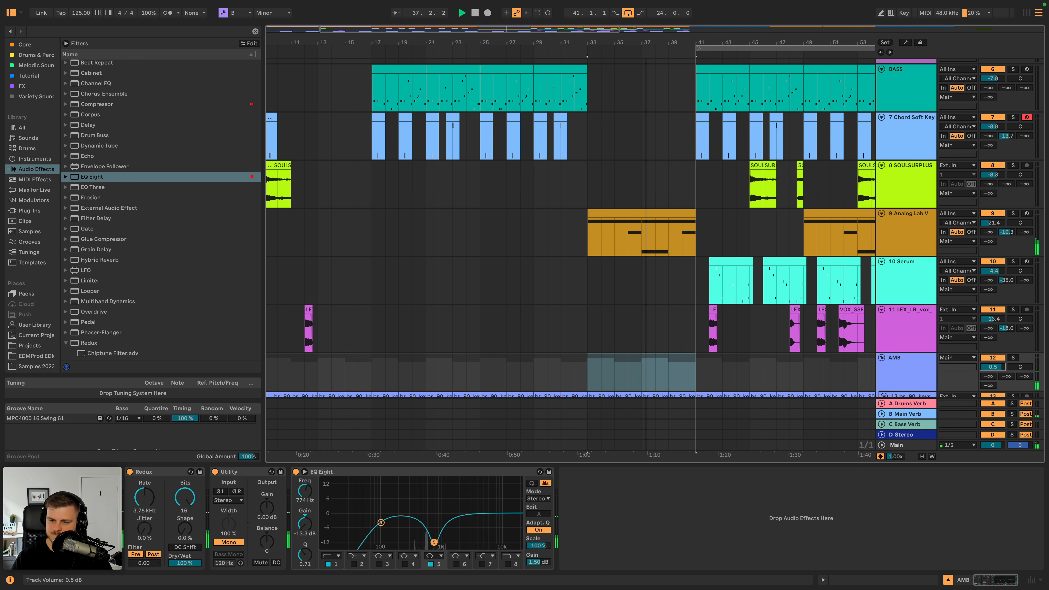
- Copy the LEX and VOX vocal clips from bars 50 to 53 to bar 37 in the breakdown
scroll(752, 351, "right", 4)
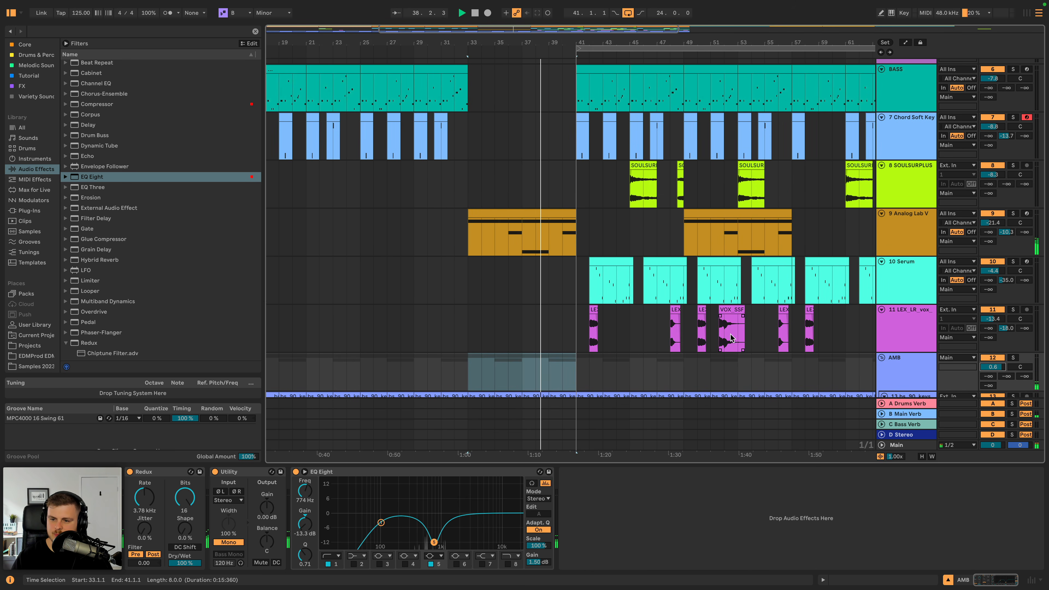
left_click_drag(696, 325, 738, 325)
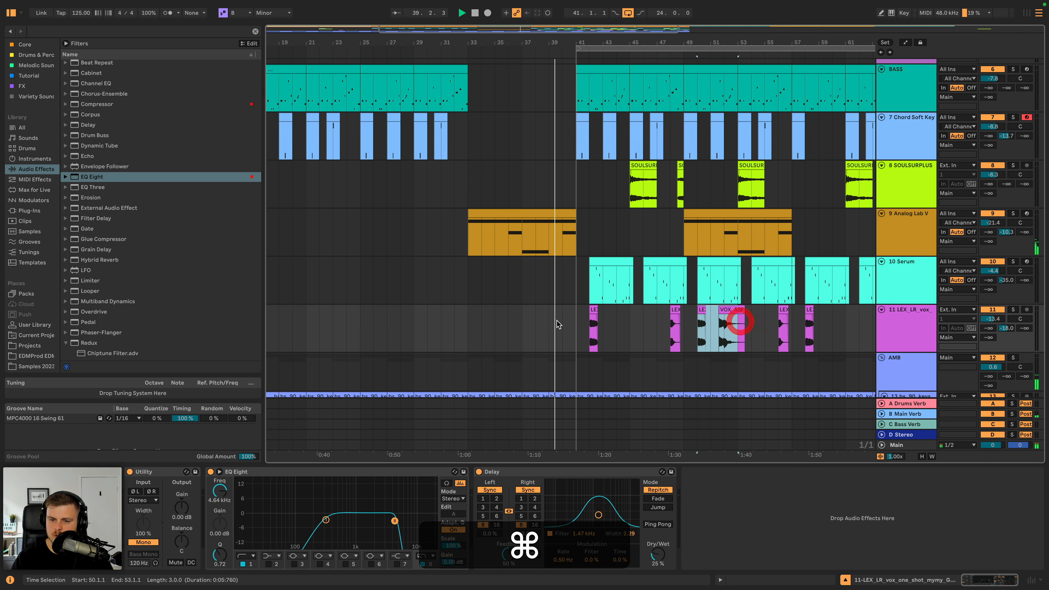
key("cmd+c")
left_click(525, 322)
key("cmd+v")
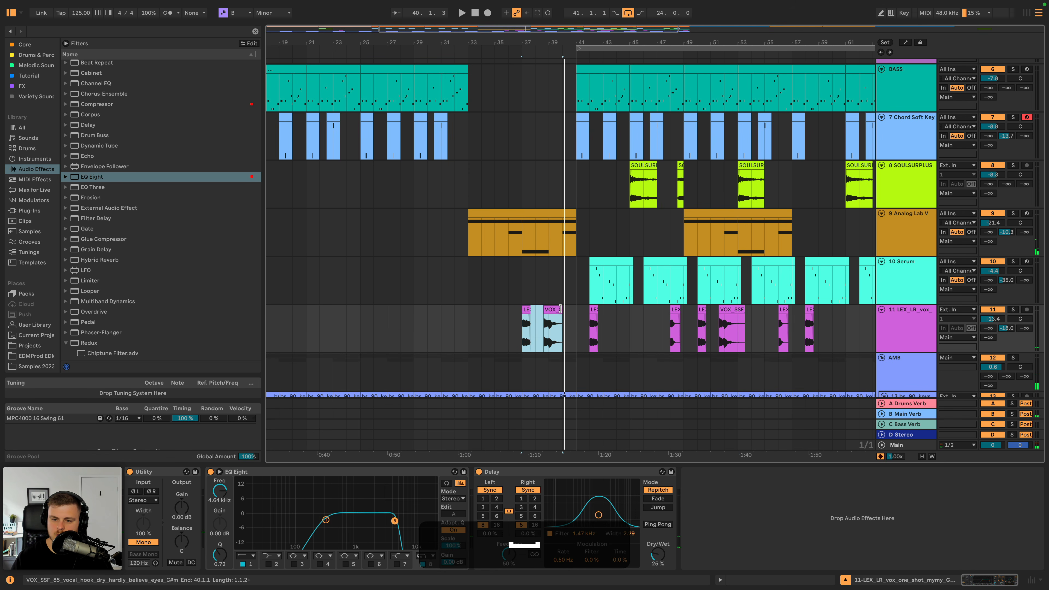
- Move the breakdown's VOX vocal hook to end at bar 41 and delete the LEX one-shot at bar 37
left_click(549, 309)
key("super+z")
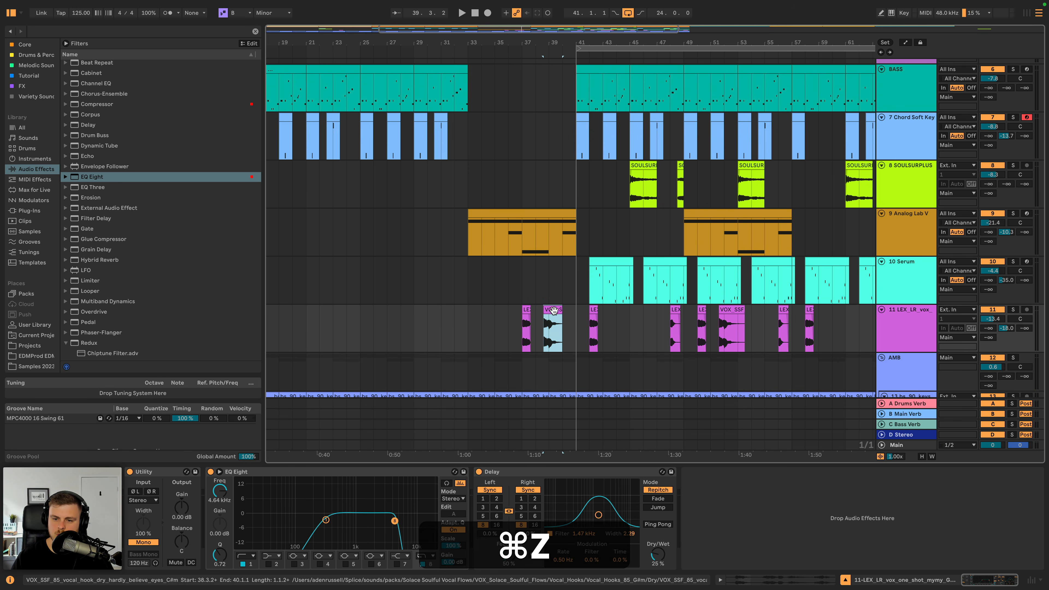
key("space")
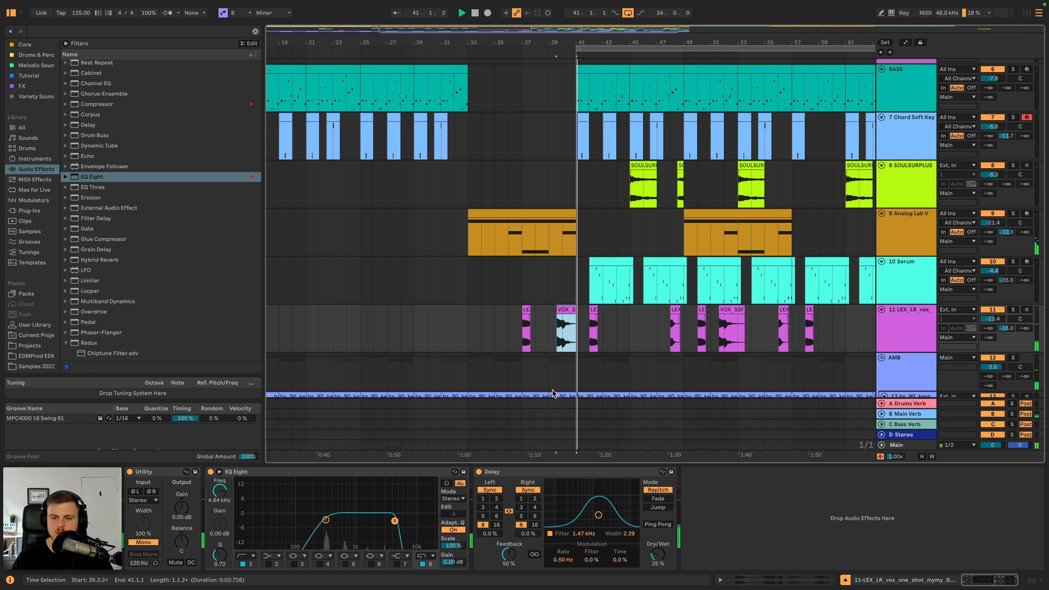
left_click(524, 318)
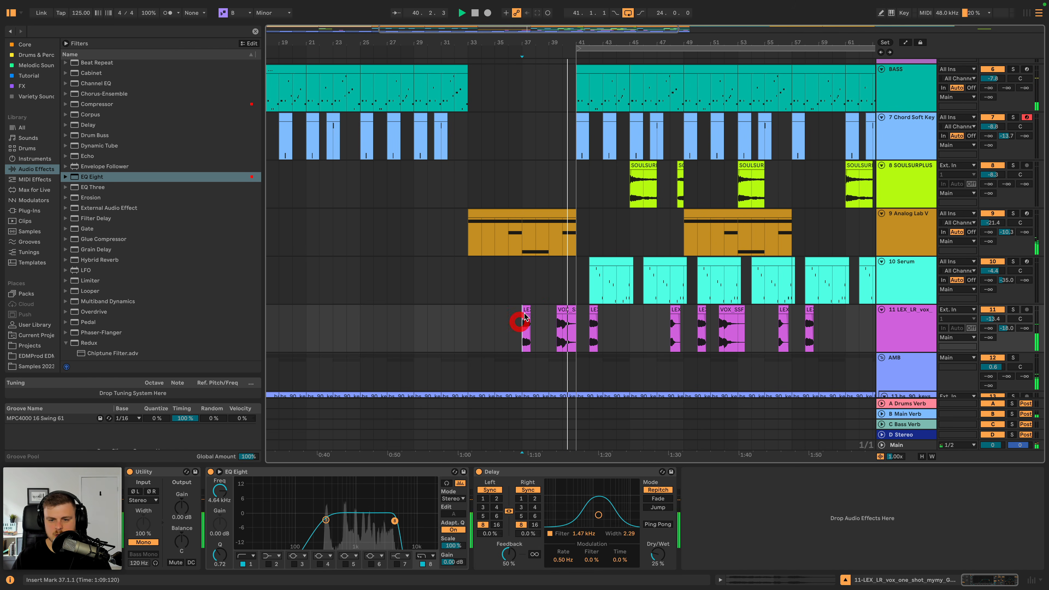
key("BackSpace")
- Shorten the breakdown's drum clip to end at bar 40, leaving one bar without drums before Drop 1A
scroll(545, 303, "up", 5)
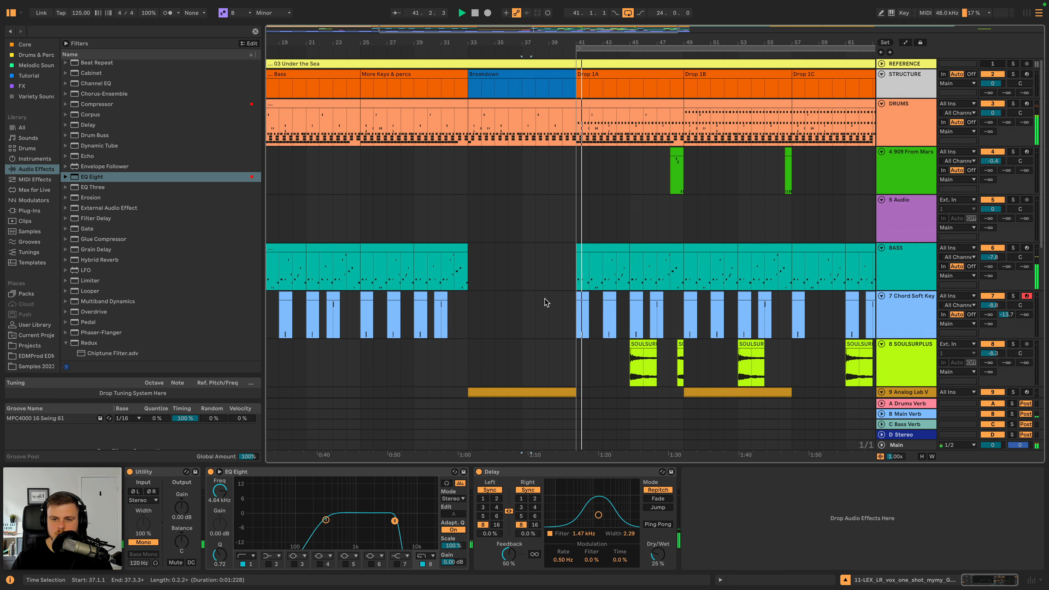
left_click(551, 134)
key("plus")
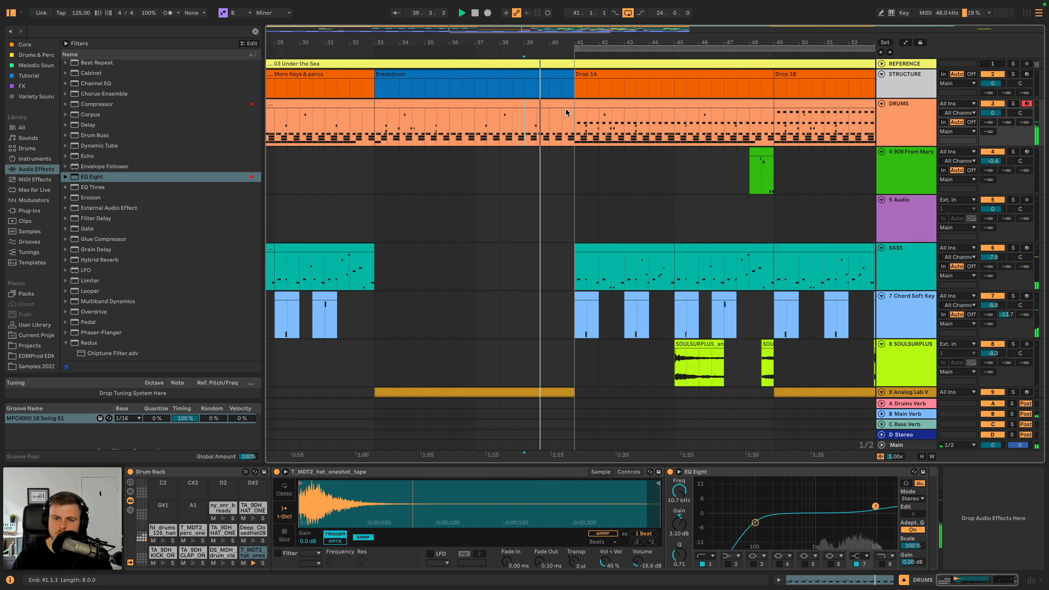
left_click_drag(568, 105, 375, 108)
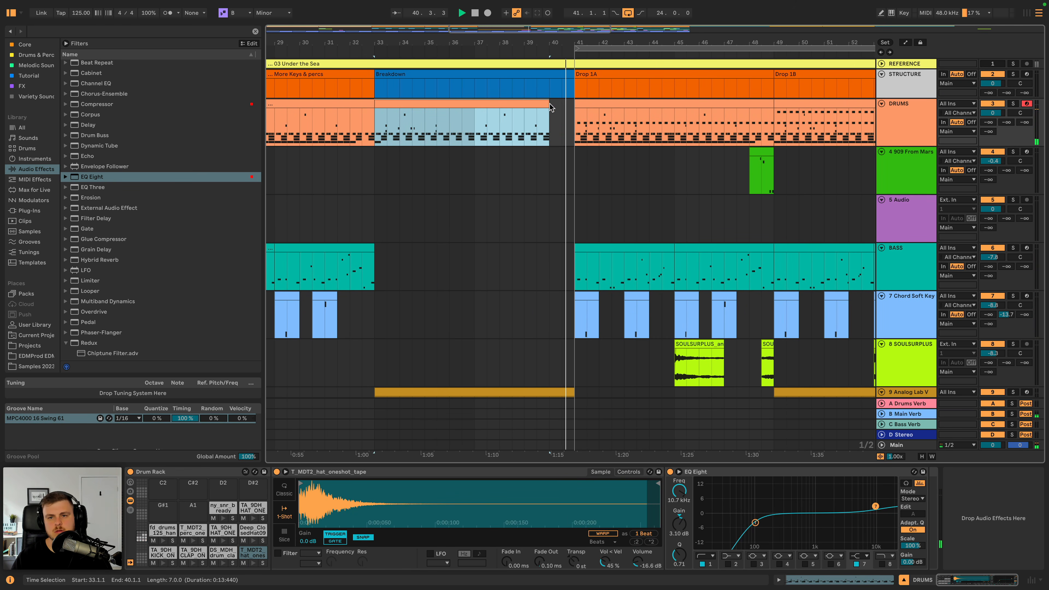
key("minus")
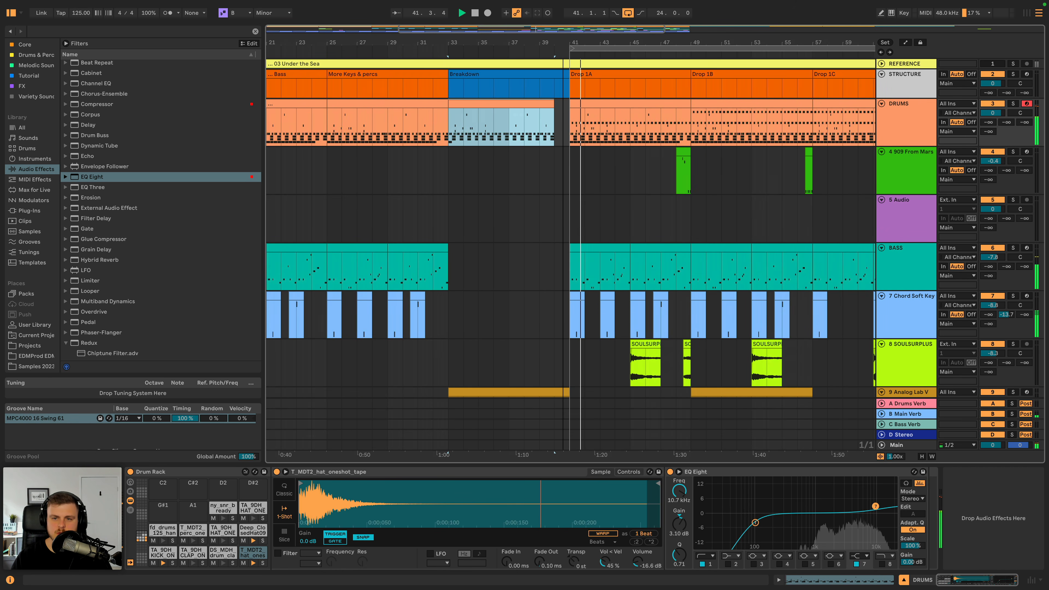
- Add a Utility after the EQ Eight on the Analog Lab V track
scroll(550, 191, "down", 4)
scroll(549, 191, "down", 4)
left_click(561, 117)
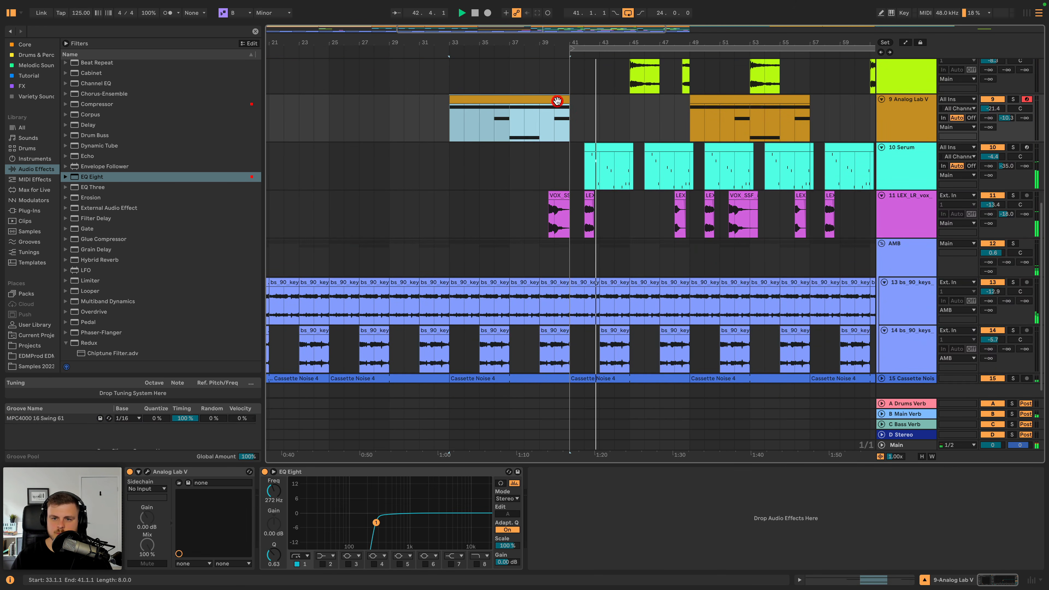
left_click(919, 102)
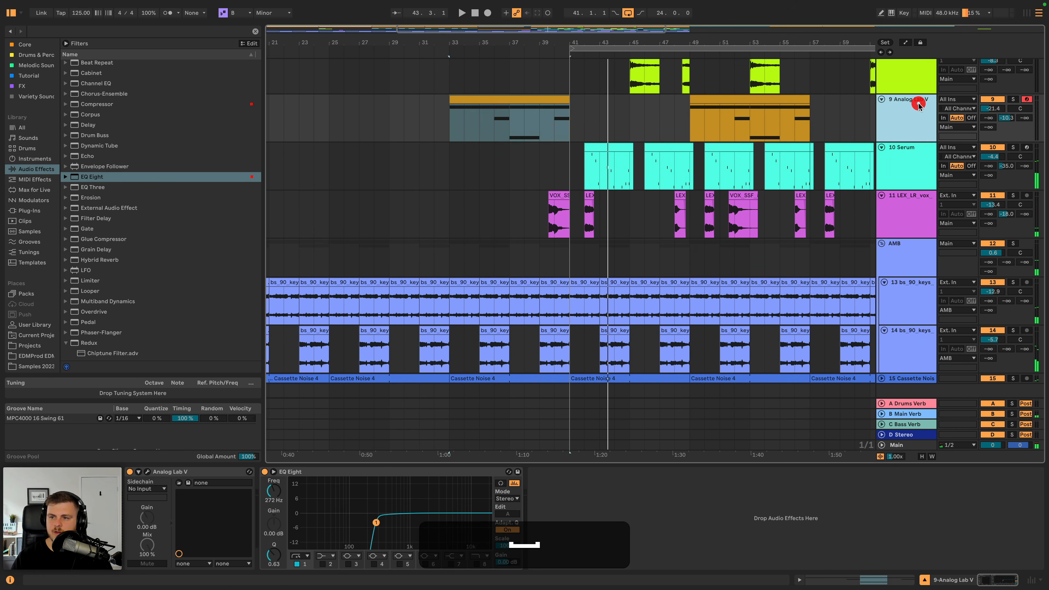
scroll(82, 333, "down", 5)
double_click(91, 335)
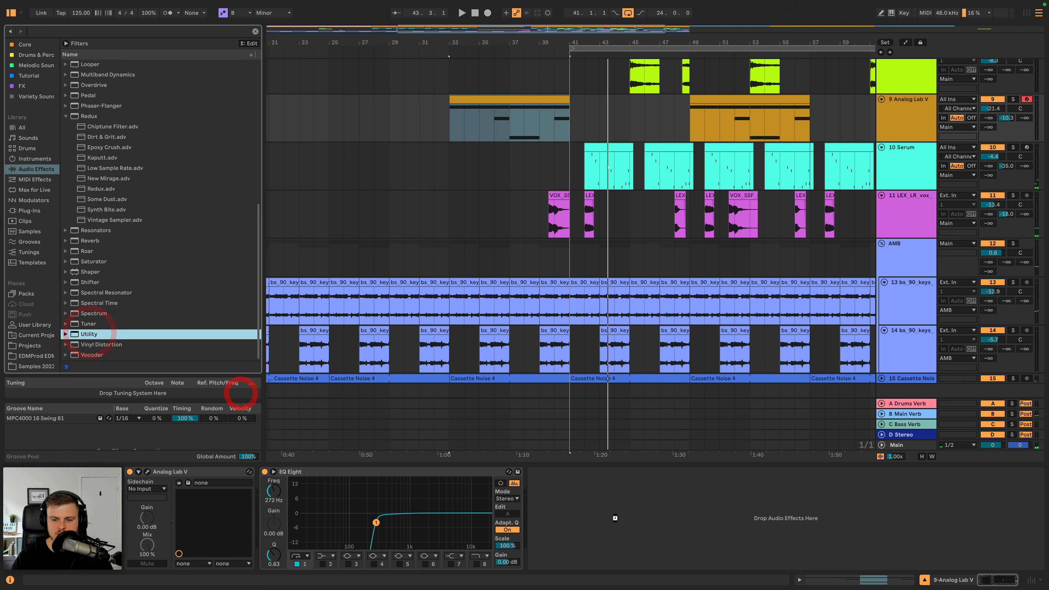
- Automate the Analog Lab V Utility gain with a curved fade-down from bar 33 to 41, returning to 0 dB at bar 42
key("a")
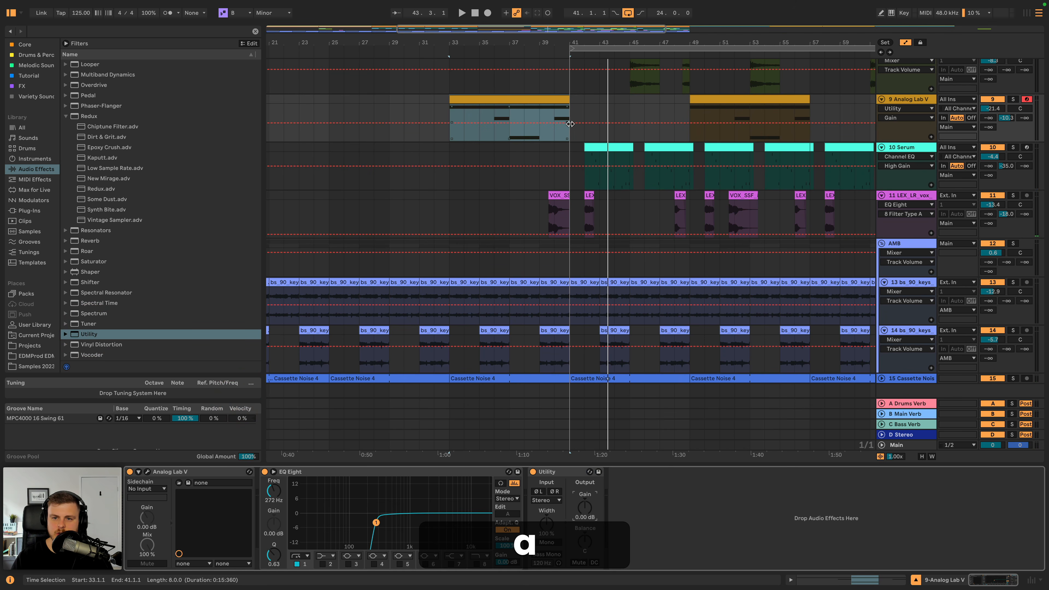
left_click(569, 125)
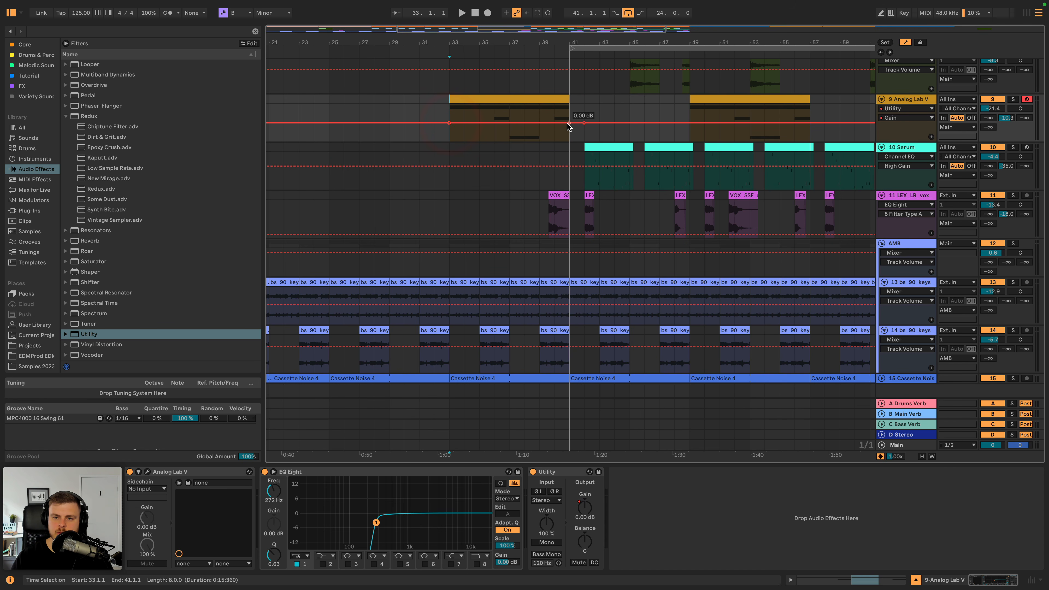
left_click(510, 118)
key("space")
left_click_drag(513, 132, 513, 121, "alt")
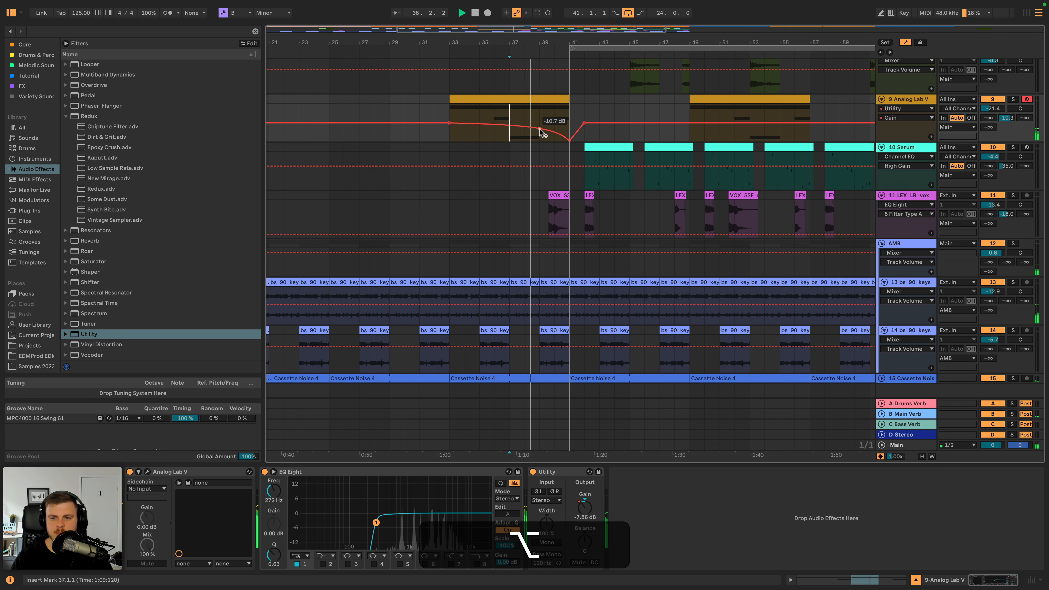
key("a")
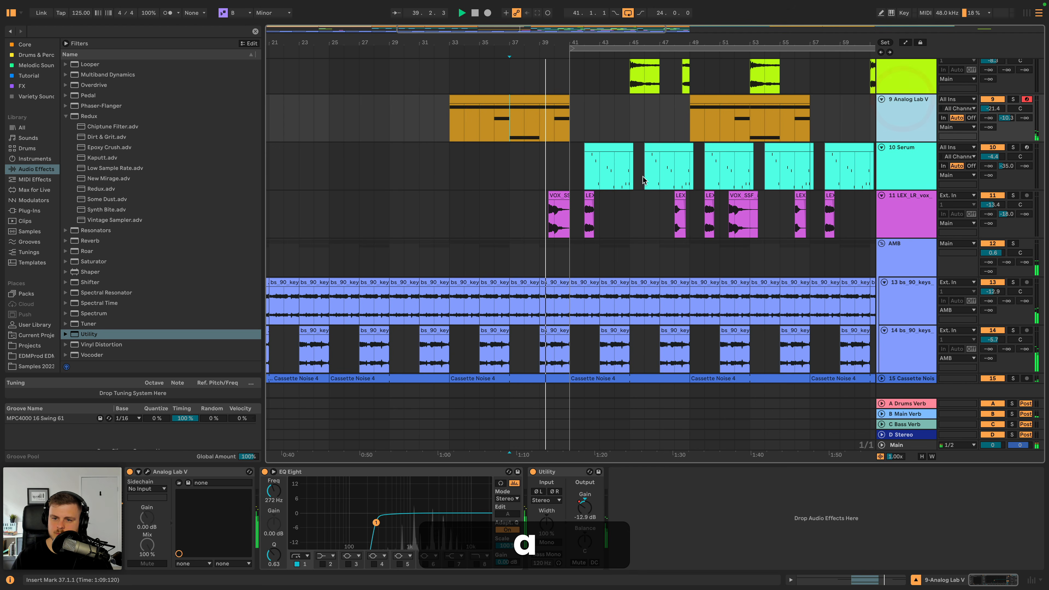
- Copy the Chord Soft Keys section from bars 41 to 49 to the breakdown at bar 33
scroll(618, 194, "up", 2)
scroll(632, 174, "left", 3)
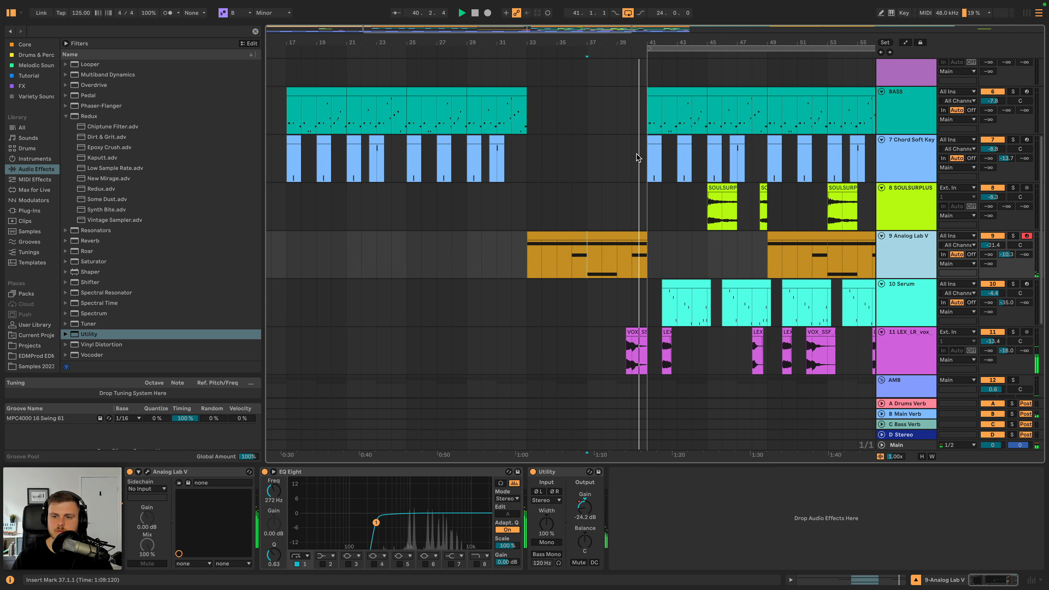
left_click(647, 159)
left_click_drag(647, 159, 763, 148)
key("super+c")
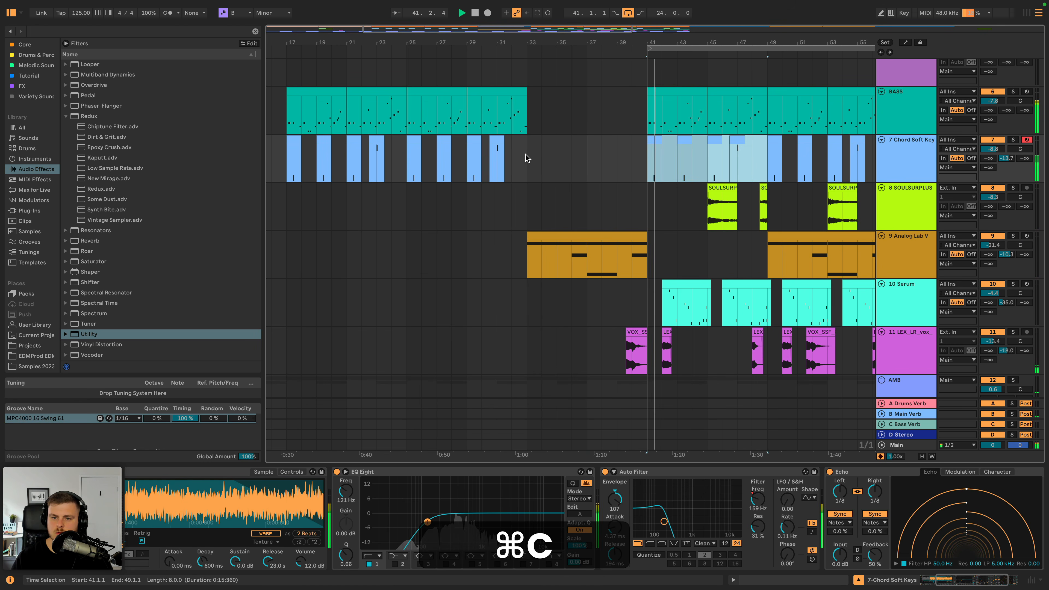
left_click(527, 155)
key("super+v")
- Copy the SOULSURPLUS section from bars 41 to 49 to bars 33 and 17, and duplicate the bar 17 copy to bar 25
left_click_drag(766, 202, 647, 202)
key("super+c")
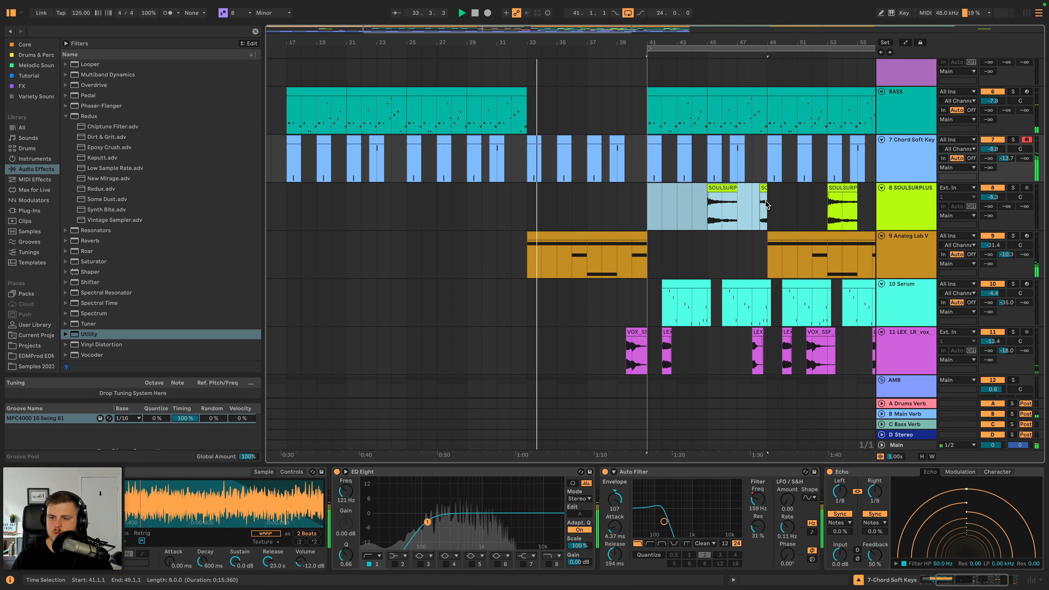
left_click(527, 205)
key("super+v")
scroll(513, 211, "left", 5)
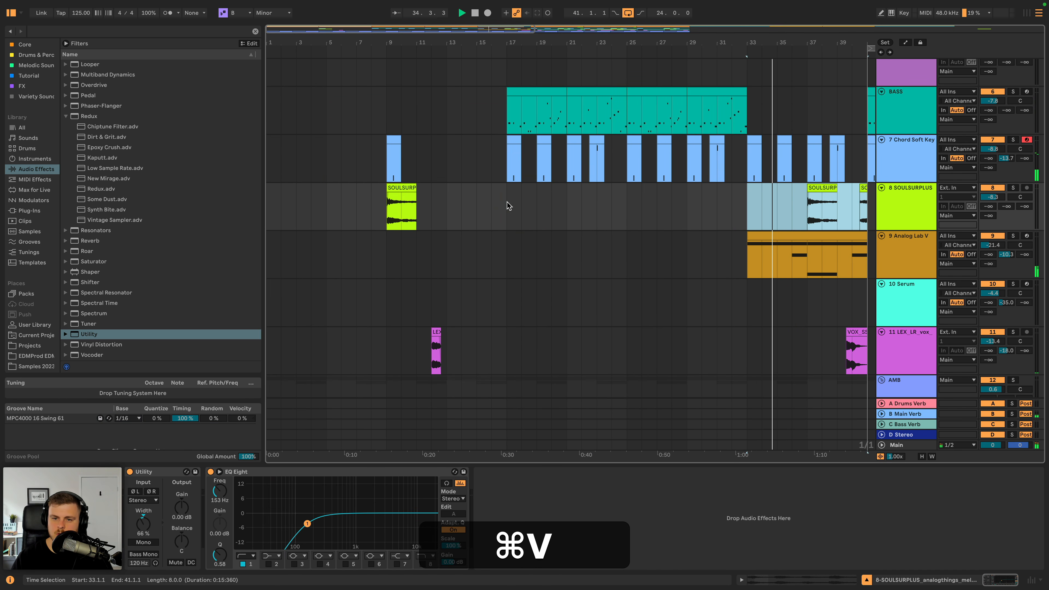
left_click(508, 206)
key("super+v")
key("super+d")
scroll(525, 211, "right", 10)
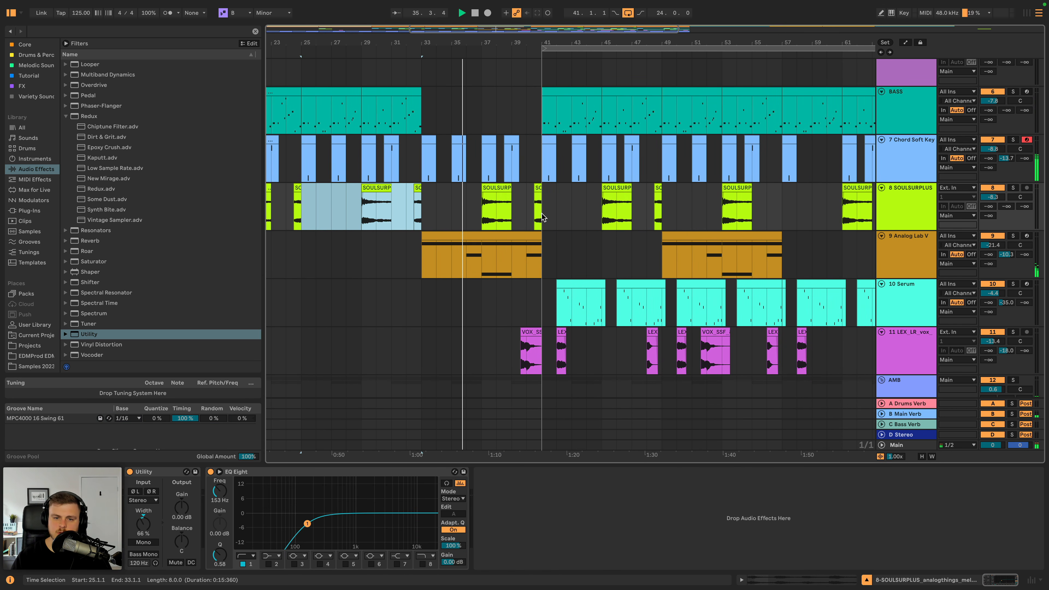
- Replace the Chord Soft Keys clip at bar 35 with a copy of the breakdown's last chord clip and audition it
scroll(533, 217, "left", 2)
left_click(537, 137)
key("super+c")
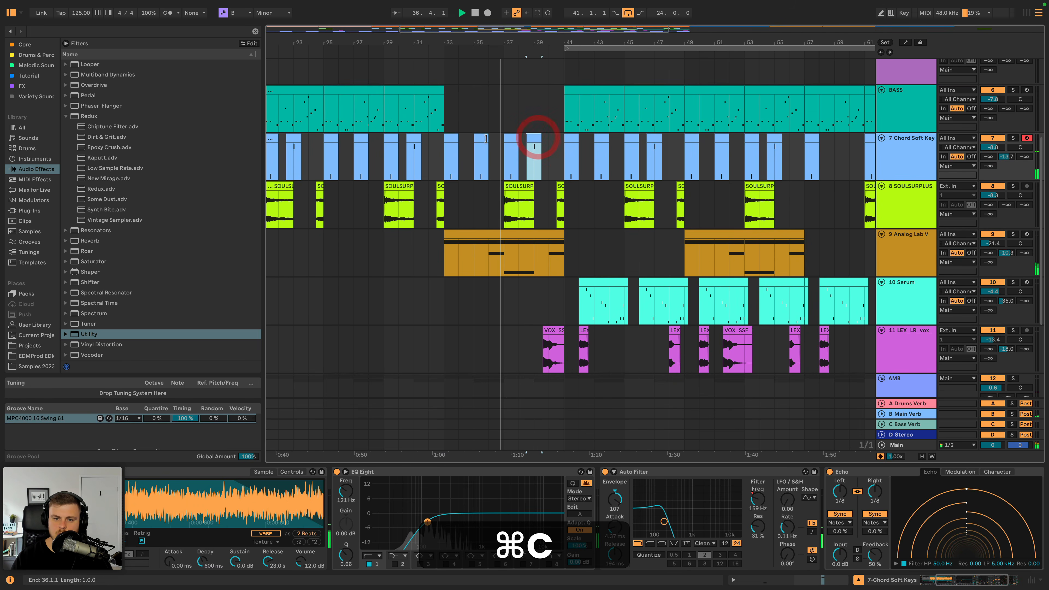
key("space")
key("space")
scroll(491, 144, "left", 4)
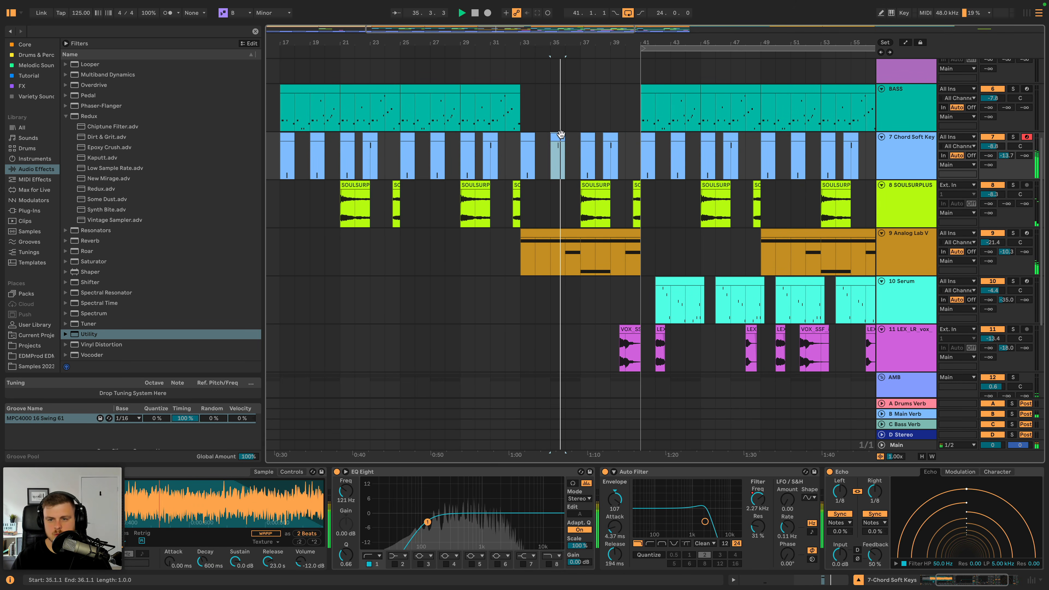
scroll(560, 138, "right", 5)
scroll(537, 143, "left", 3)
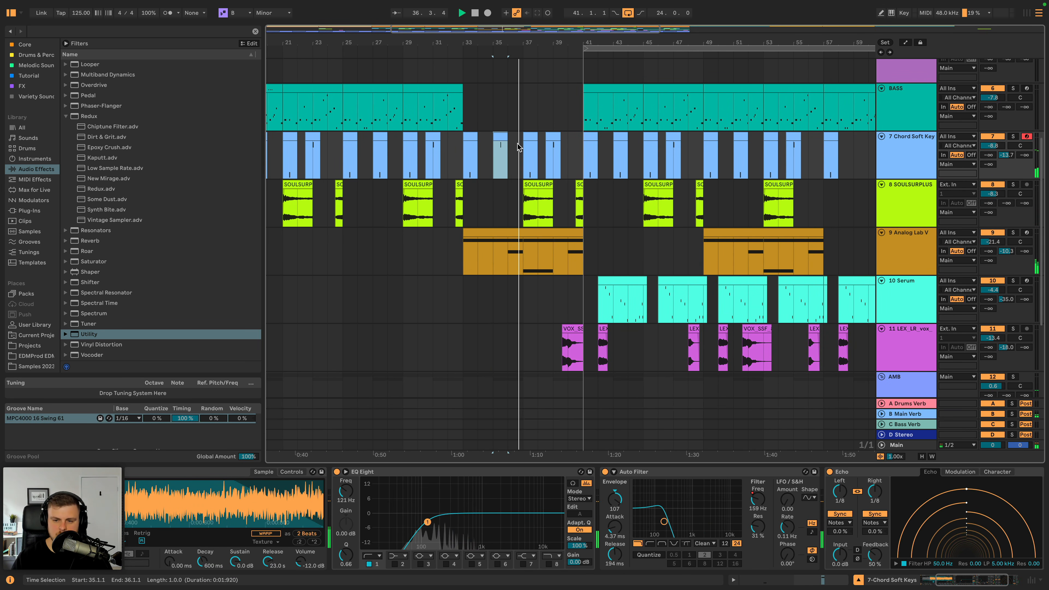
- Raise the peak of the Chord Soft Keys Auto Filter frequency automation near bar 39 in the breakdown
scroll(517, 148, "down", 2)
scroll(518, 149, "down", 1)
key("a")
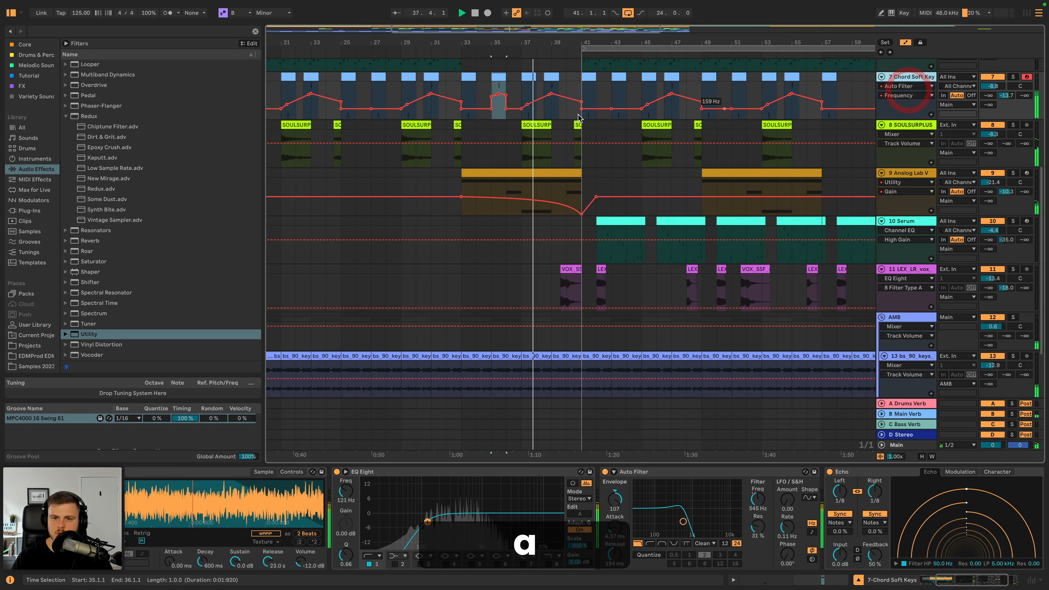
left_click(519, 110)
left_click(506, 98)
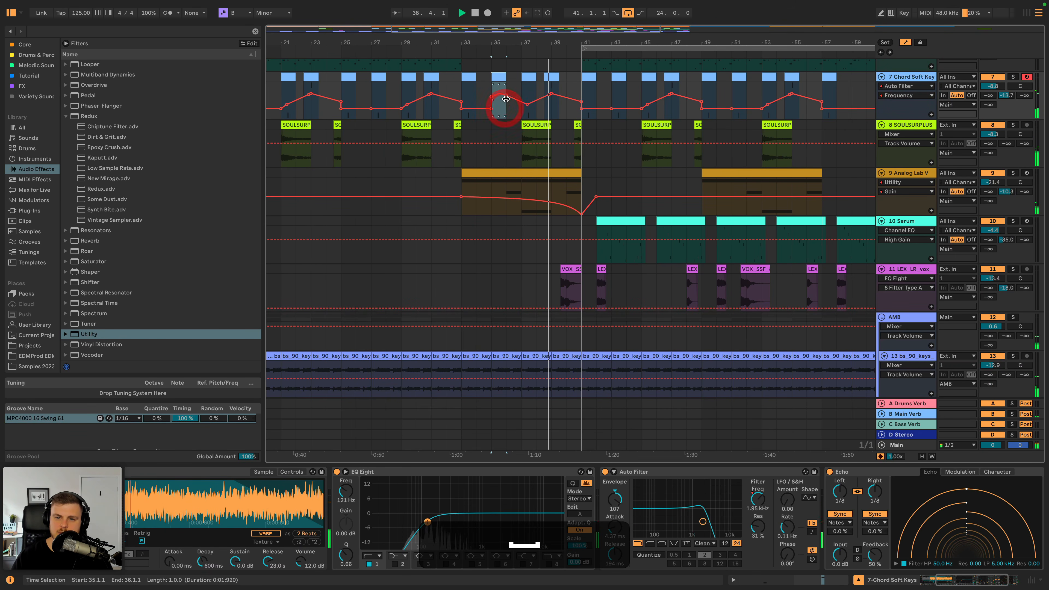
left_click_drag(552, 98, 550, 89)
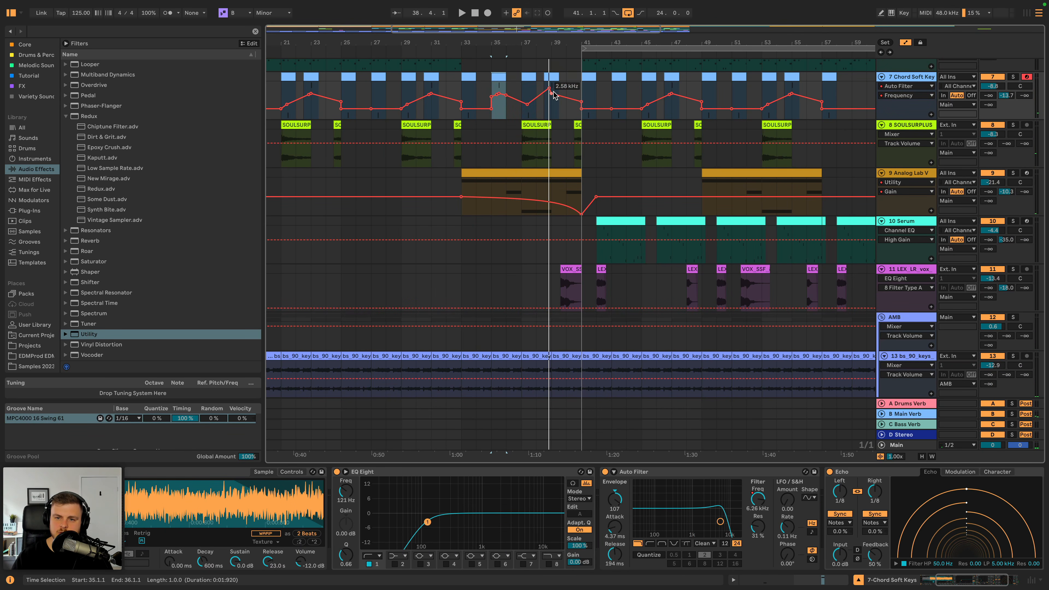
- Shorten the Analog Lab V breakdown clip so it ends at bar 40, and audition the transition into the drop
key("space")
left_click(547, 51)
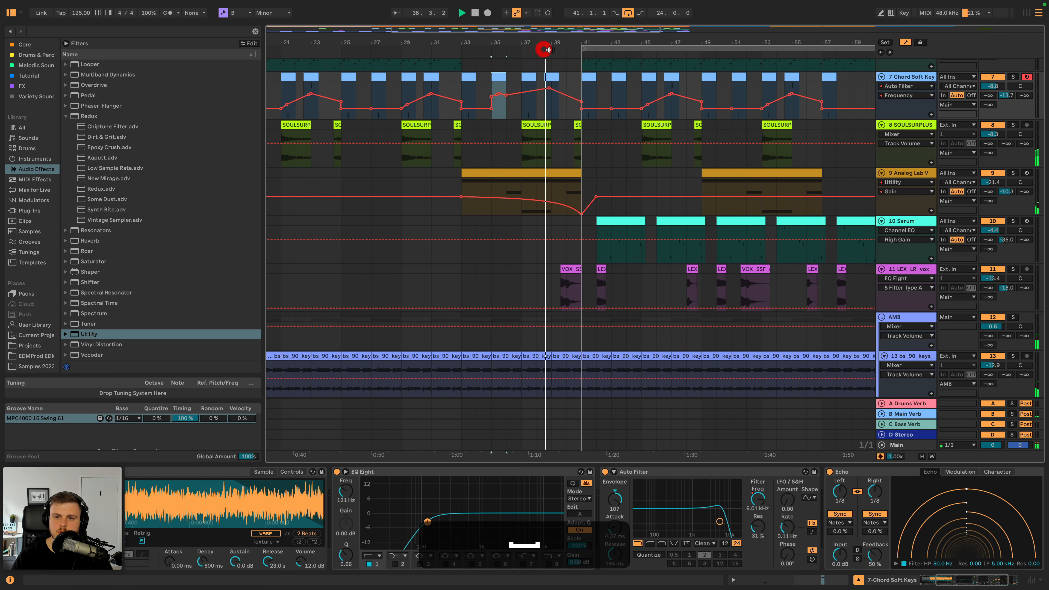
scroll(557, 58, "up", 5)
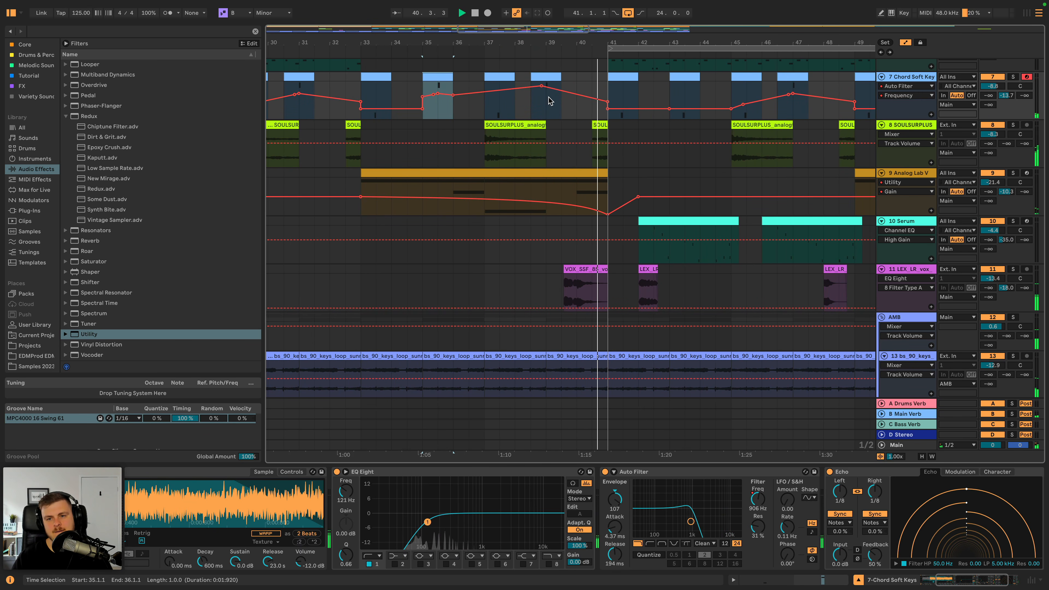
left_click_drag(607, 182, 577, 182)
left_click(532, 53)
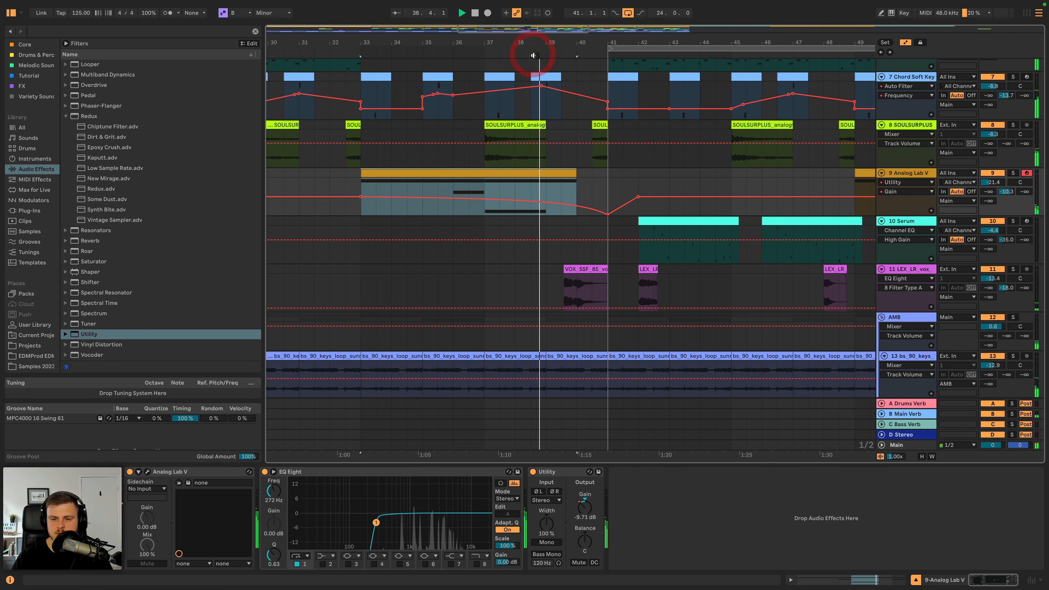
- Display the device chain of the SOULSURPLUS track
left_click(598, 135)
left_click(597, 132)
double_click(906, 126)
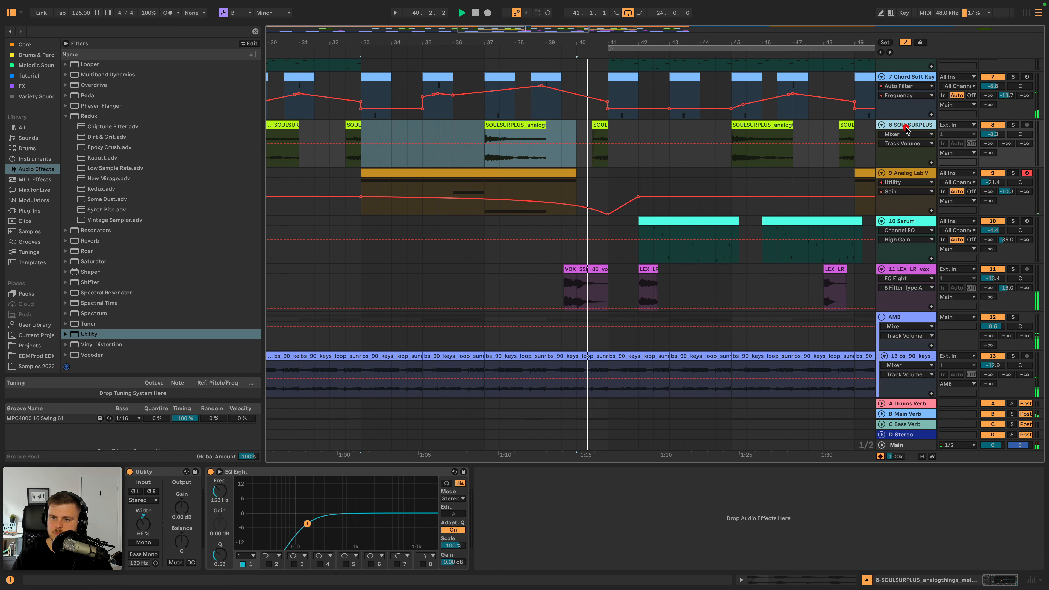
- Copy the 909 From Mars fill from bar 48 to bar 40 and trim its start to about 40.3.4
scroll(718, 181, "up", 5)
scroll(718, 182, "right", 3)
scroll(718, 182, "up", 2)
scroll(718, 181, "right", 5)
left_click(587, 153)
key("super+c")
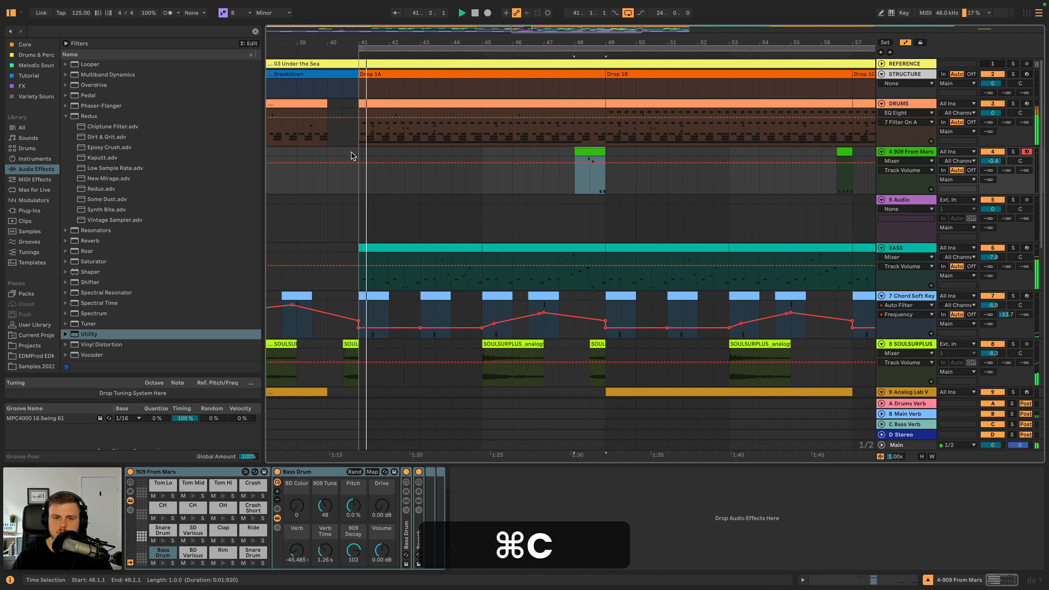
left_click(331, 152)
key("super+v")
left_click_drag(328, 152, 350, 152)
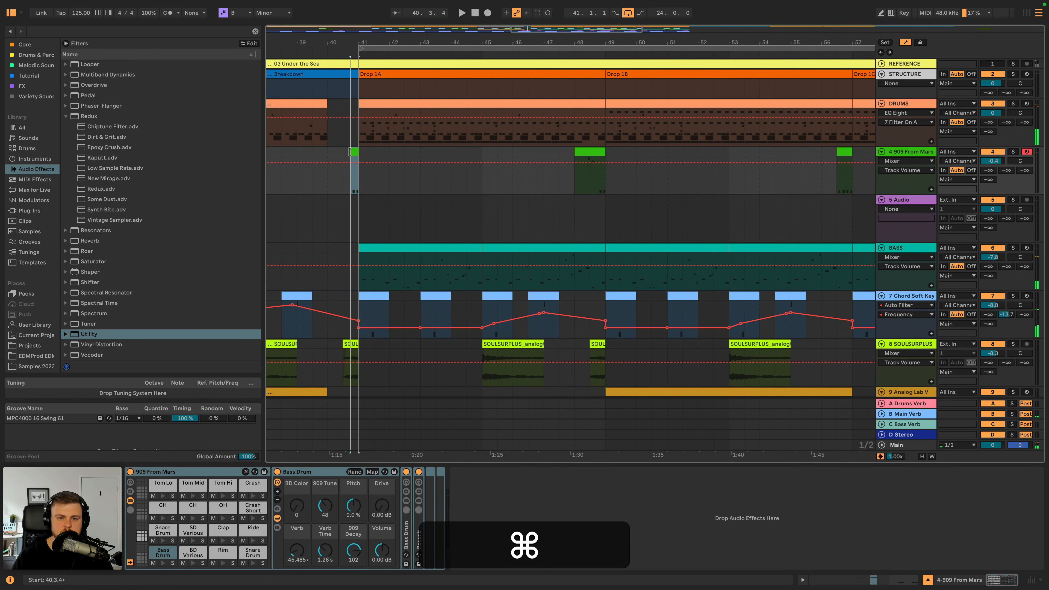
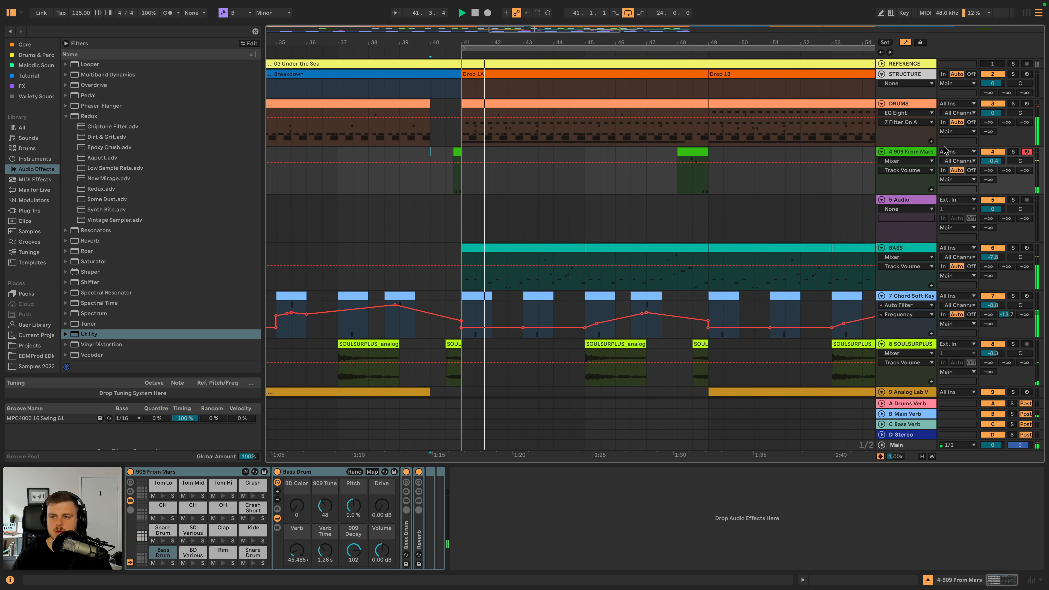
- Audition the 909 From Mars fill leading into bar 41 and show the Snare Drum pad's controls
double_click(918, 149)
key("space")
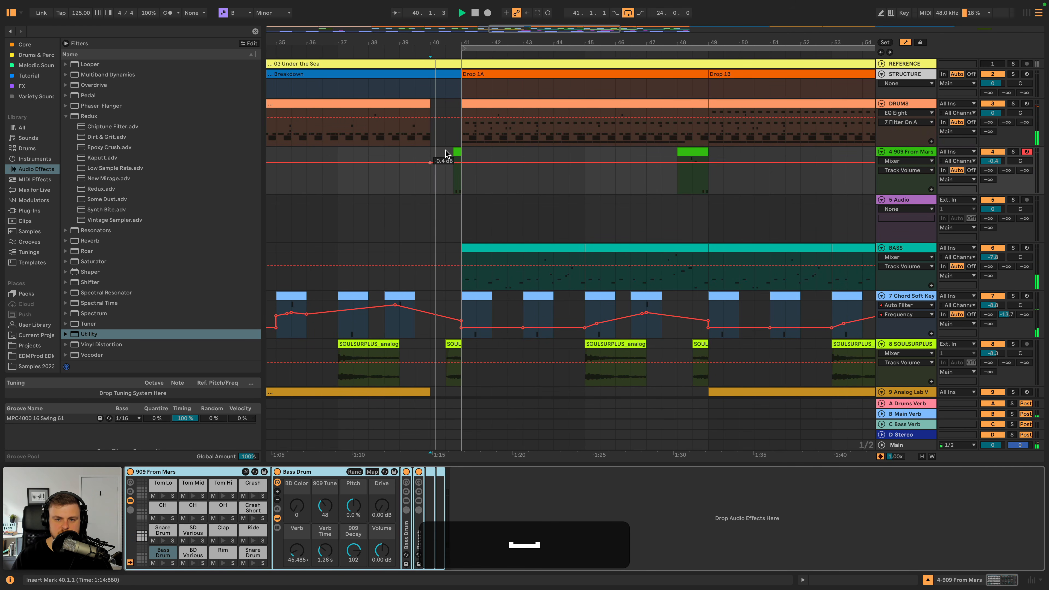
left_click(457, 150)
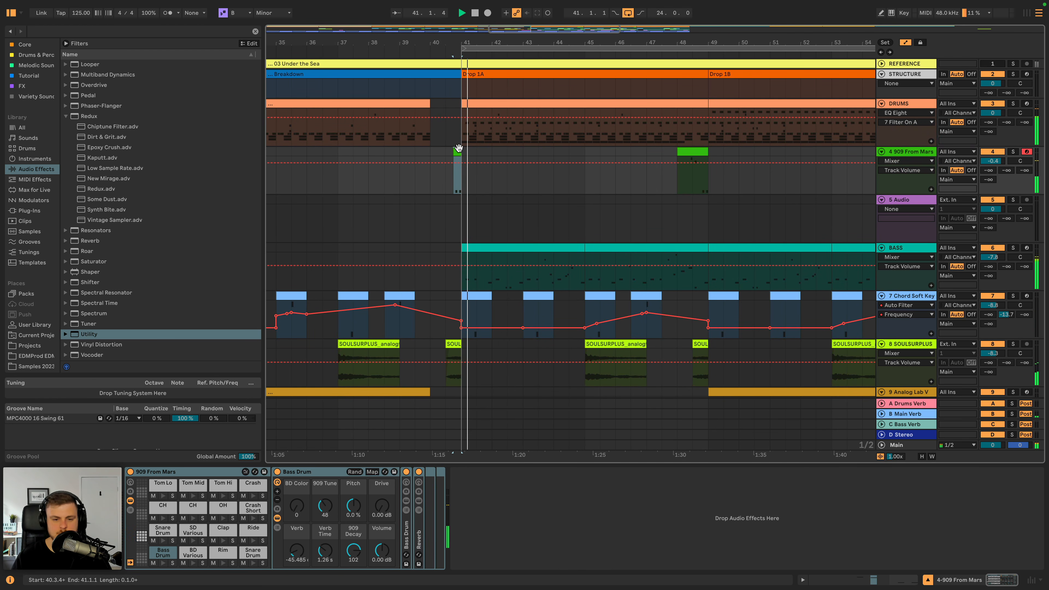
key("space")
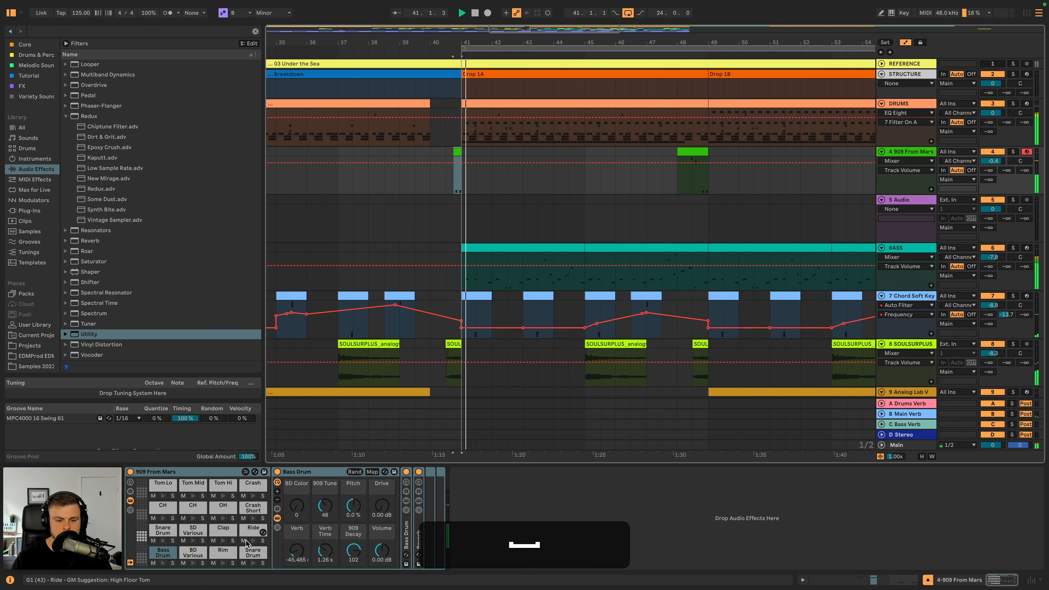
key("space")
key("space")
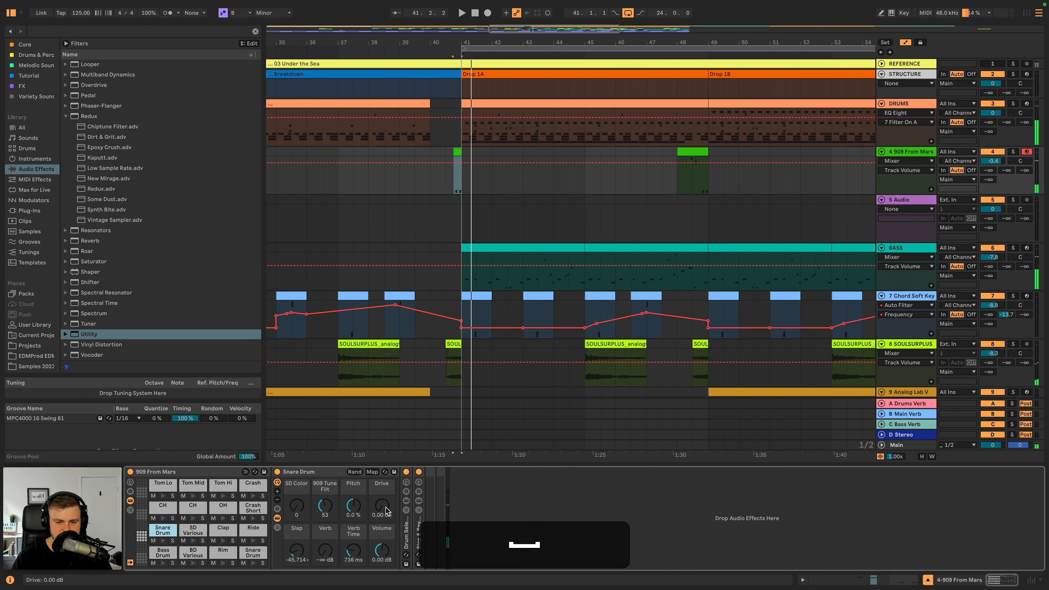
- Raise the Snare Drum pad's Pitch to 18 % and replay the fill before Drop 1A
left_click(353, 506)
key("space")
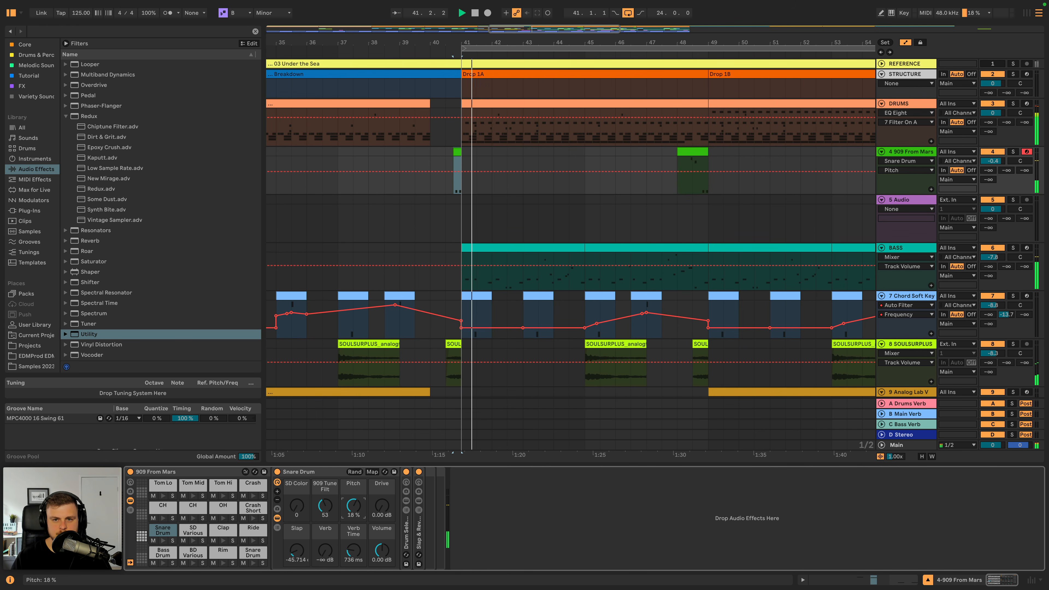
key("space")
key("space")
- Lower the 909 From Mars track volume to -0.7 dB and audition the fill at bar 48
left_click(993, 161)
left_click(693, 161)
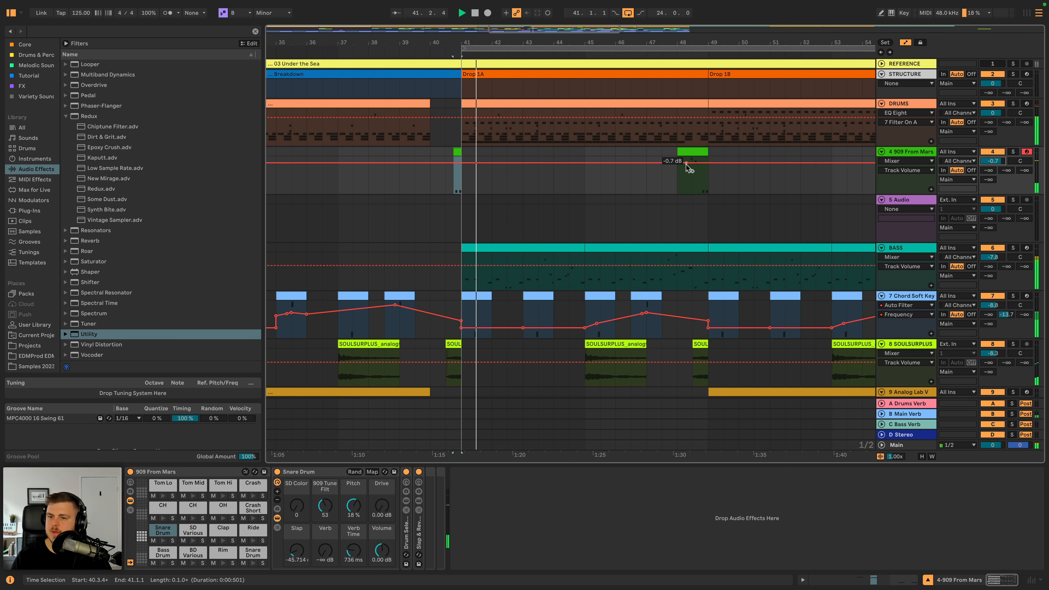
key("space")
key("space")
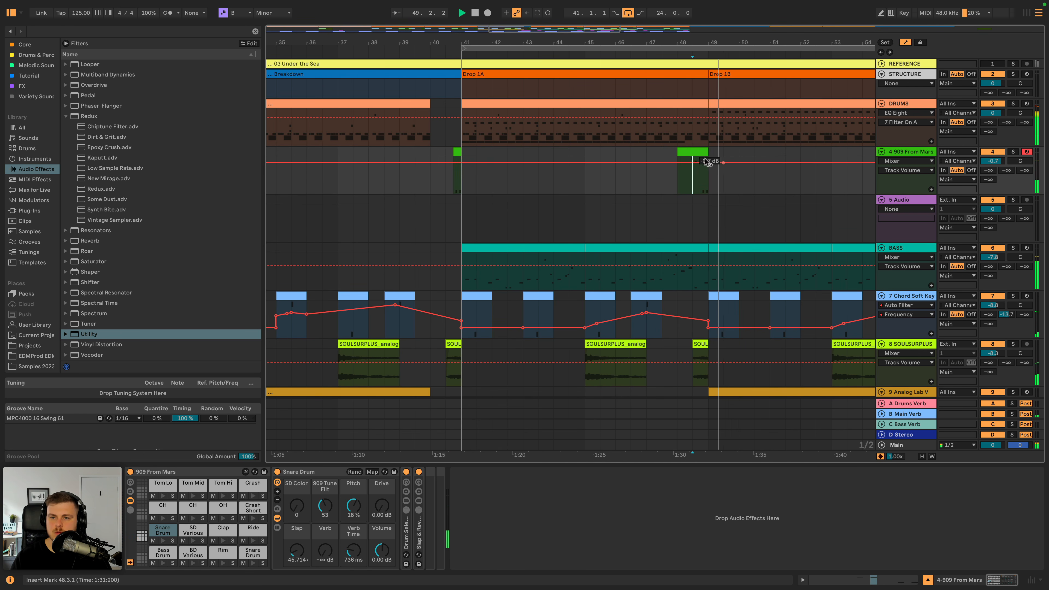
key("space")
- Replay the fill before bar 41, set the Snare Drum pad's Pitch to 12 %, and hide the automation lanes
key("space")
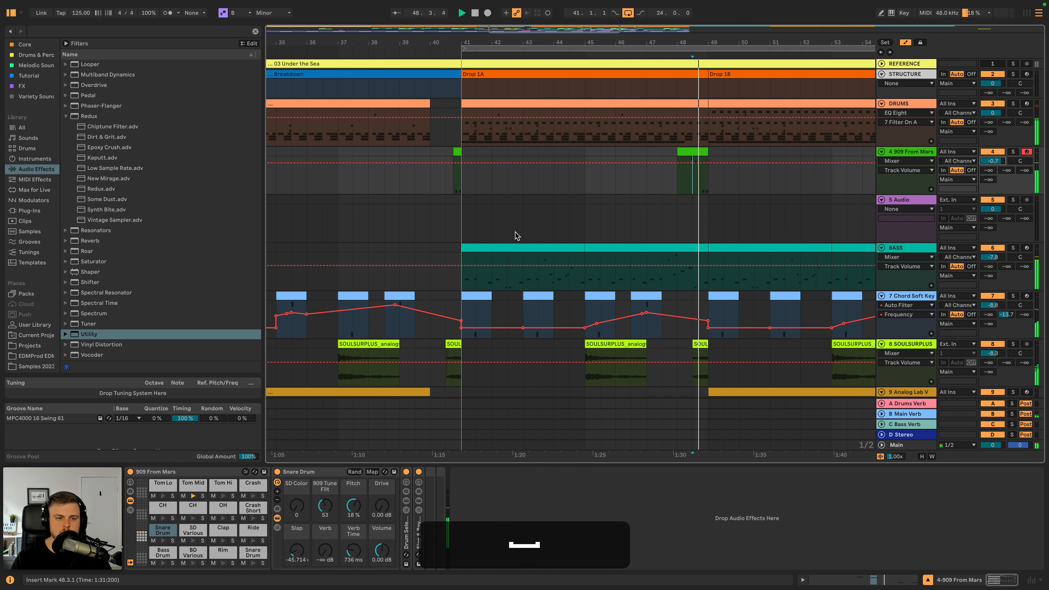
left_click(453, 174)
key("space")
key("space")
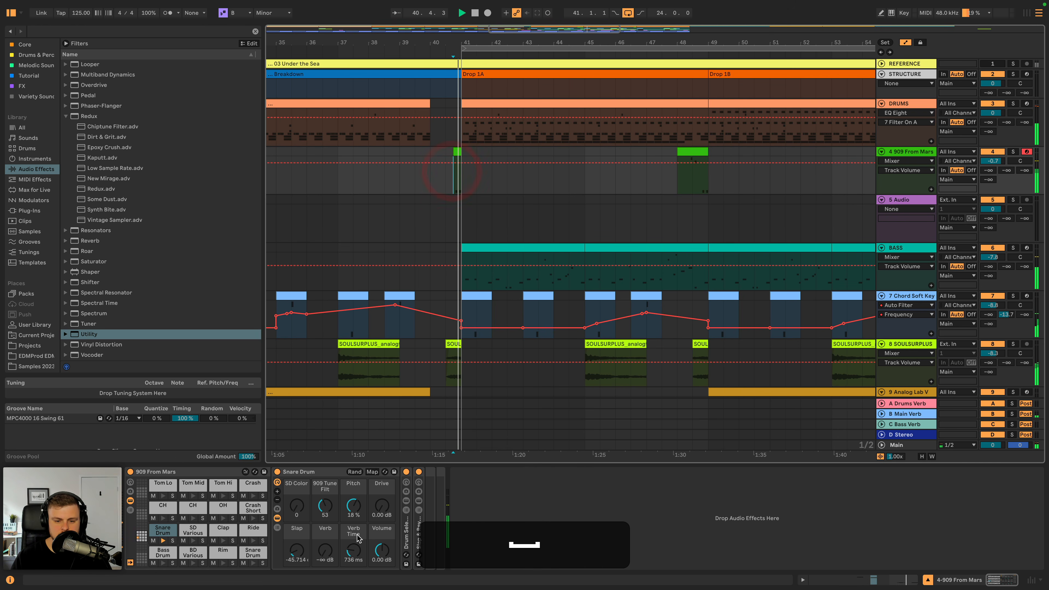
left_click_drag(353, 505, 353, 513)
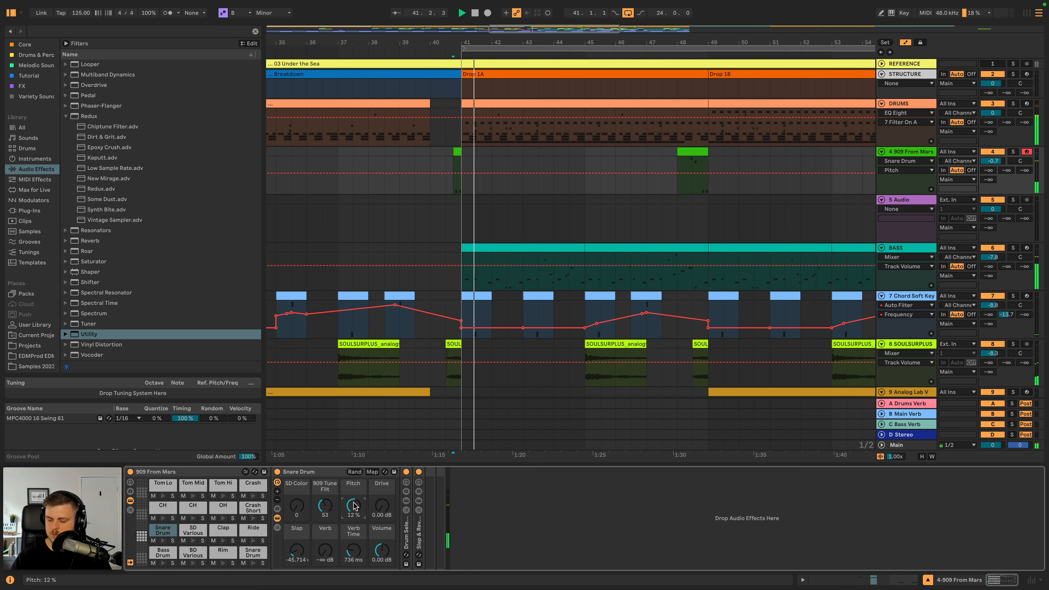
key("space")
key("a")
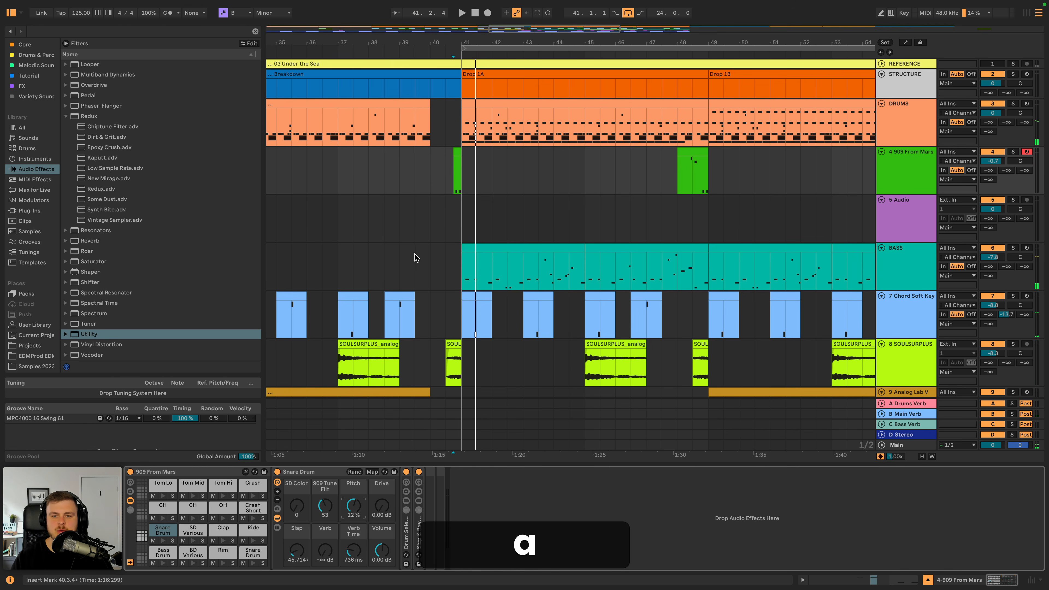
- Copy the Serum track's bars 41 to 49 to bar 25 and duplicate them so the pattern runs up to bar 41
left_click_drag(472, 42, 471, 8)
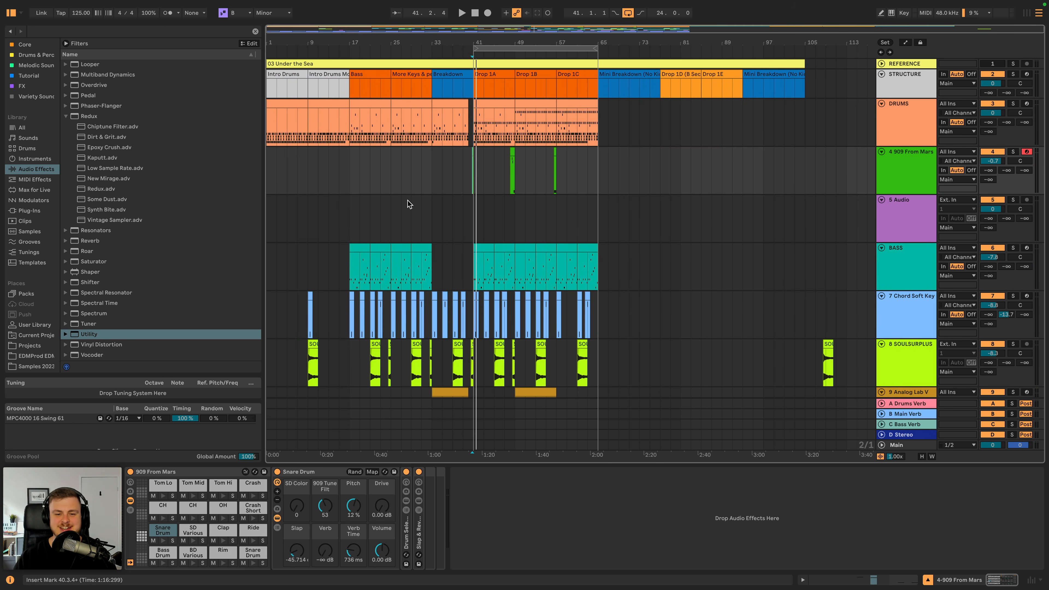
scroll(407, 200, "down", 7)
scroll(407, 200, "up", 1)
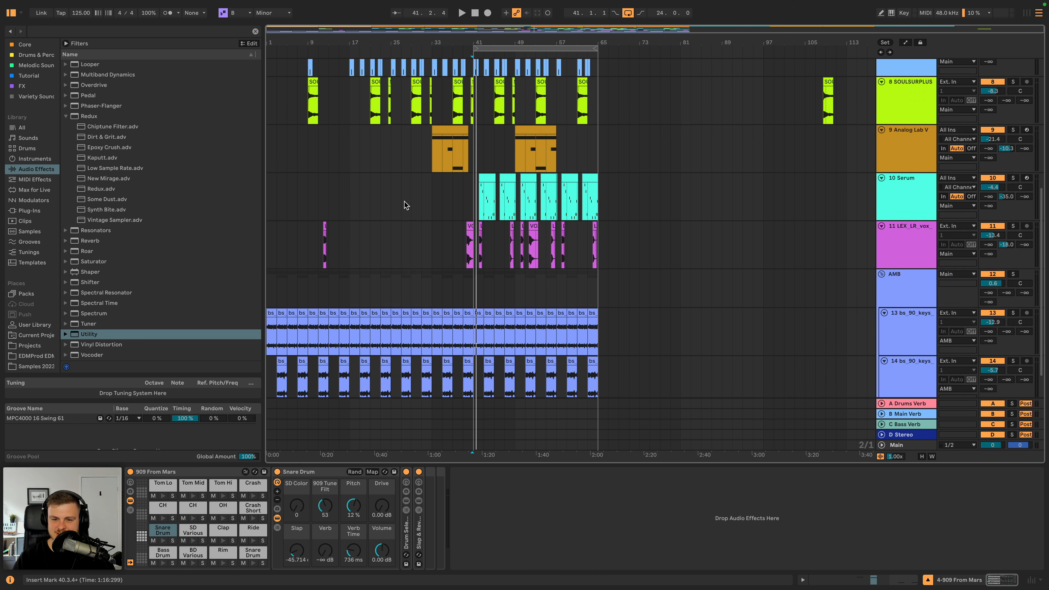
left_click(475, 194)
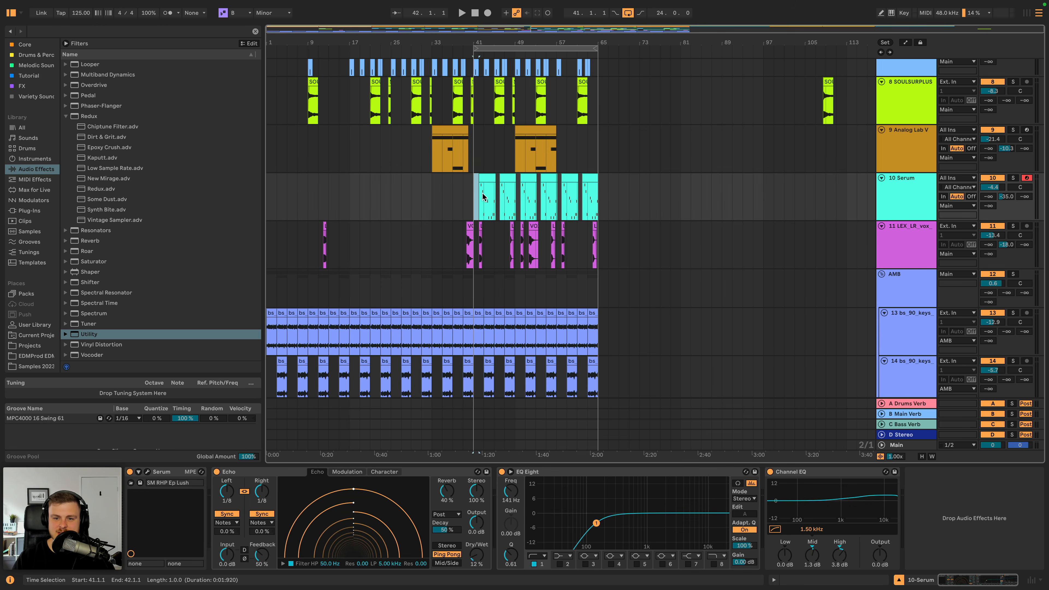
key("cmd+c")
left_click(391, 196)
key("cmd+v")
key("cmd+d")
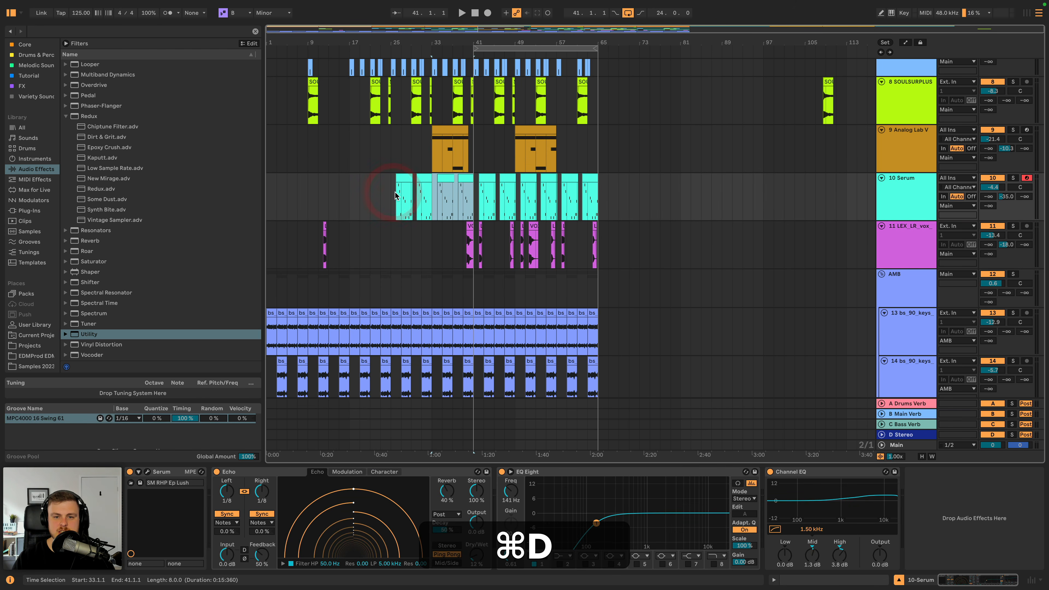
- Play from bar 25 and shorten the first copied Serum clip so it ends at bar 27
left_click(391, 185)
key("space")
scroll(402, 207, "up", 6)
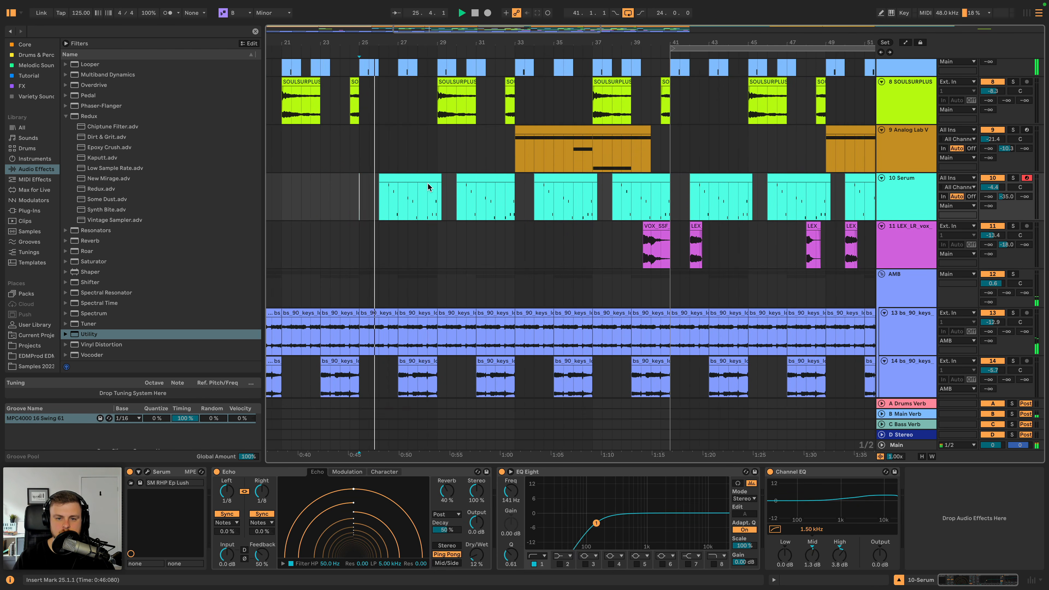
left_click_drag(441, 179, 398, 178)
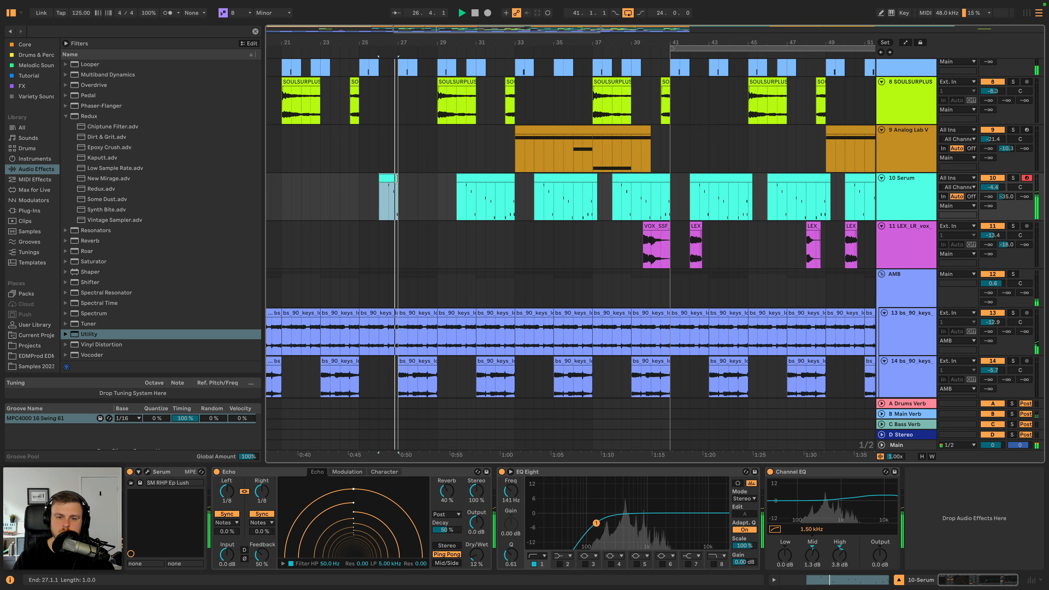
left_click(484, 178)
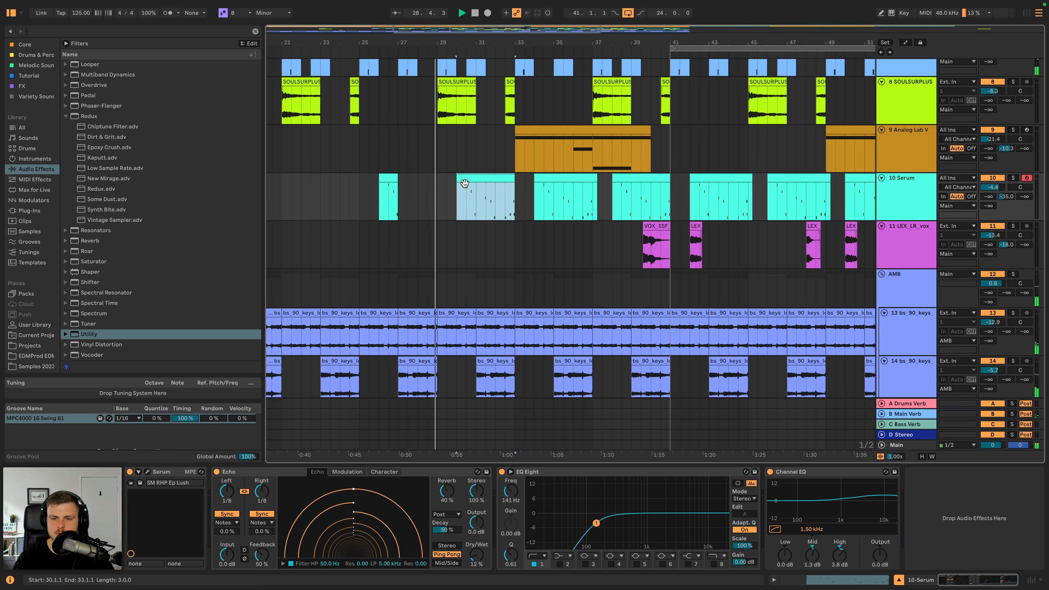
- Lower the SOULSURPLUS track's volume slightly while listening through the transition into the breakdown
scroll(451, 187, "left", 2)
scroll(451, 187, "up", 1)
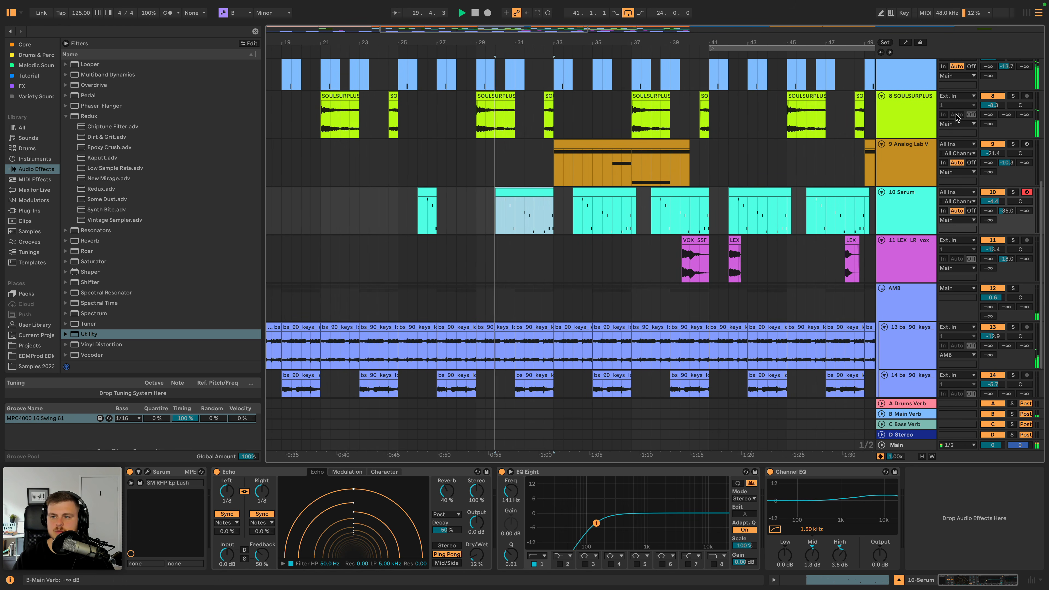
left_click_drag(992, 105, 993, 108)
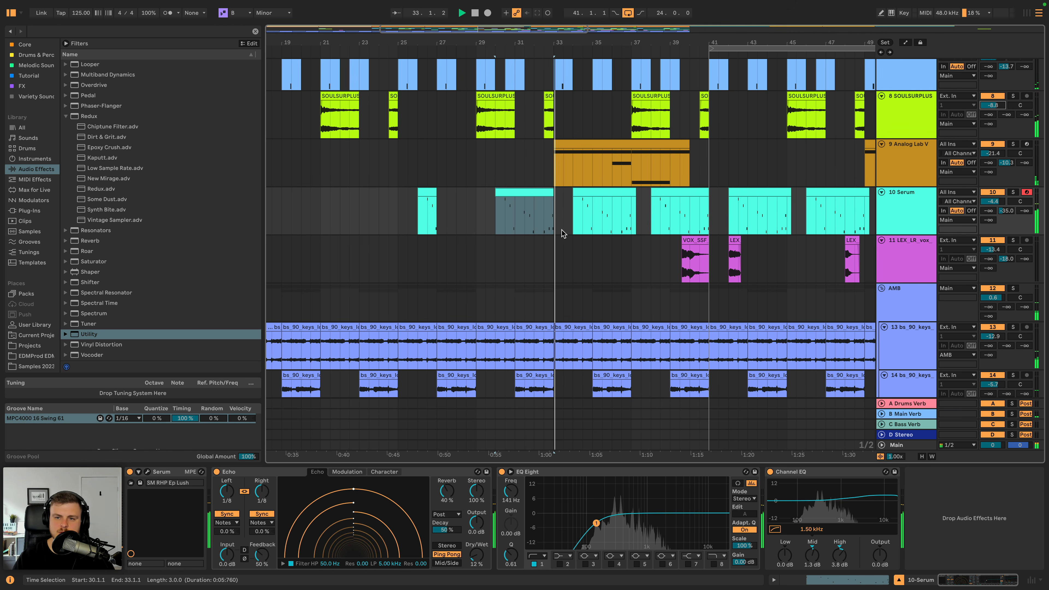
scroll(564, 232, "right", 3)
scroll(560, 225, "up", 3)
scroll(559, 223, "left", 2)
scroll(560, 225, "down", 3)
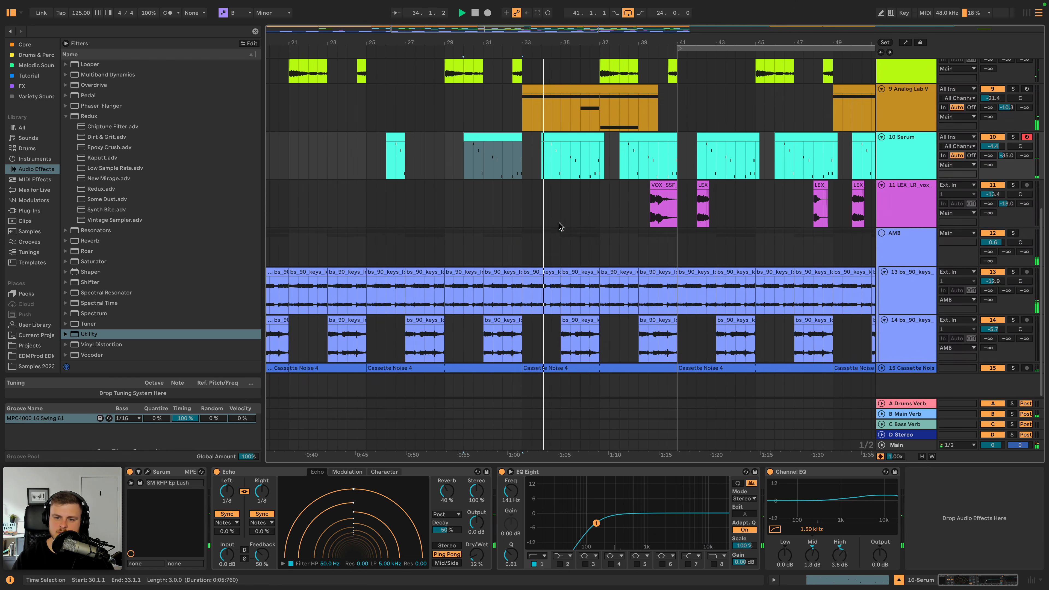
scroll(591, 223, "up", 5)
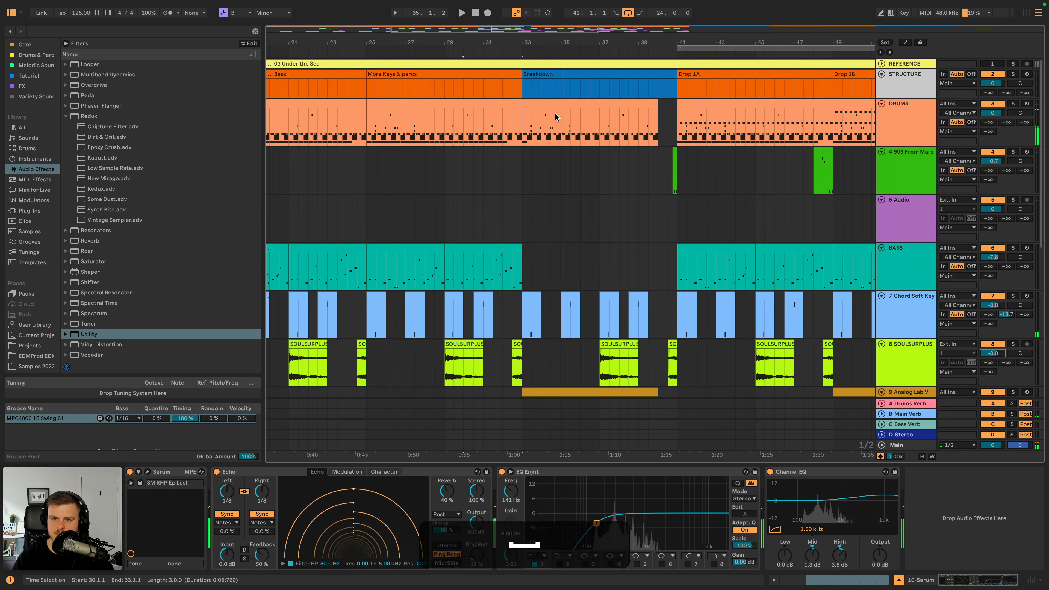
key("space")
- Check the breakdown drum clip's notes, and create an empty two-bar MIDI clip at bar 33 on 909 From Mars
left_click(550, 103)
double_click(550, 103)
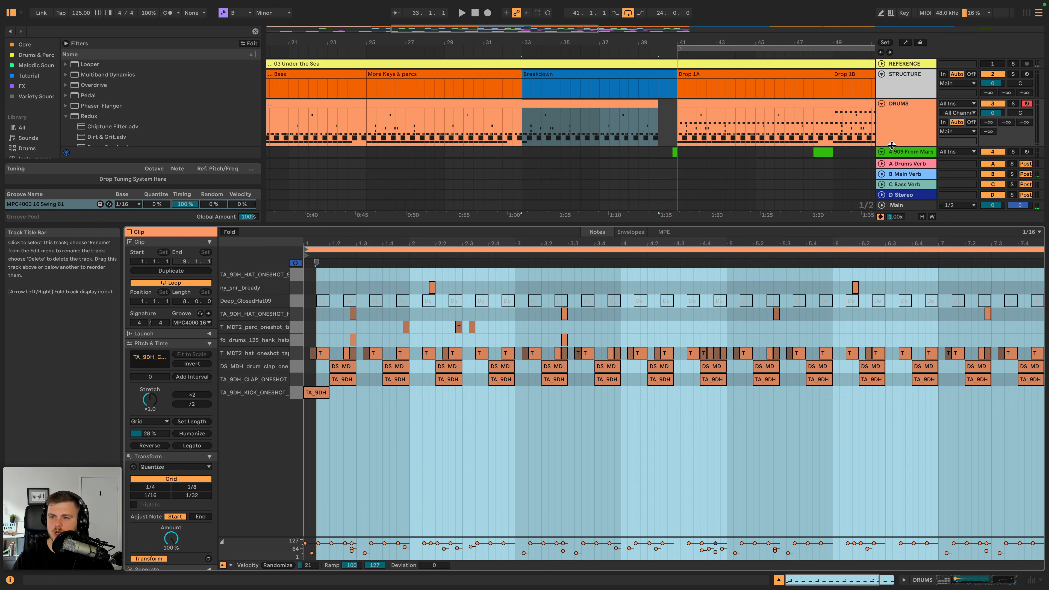
double_click(902, 152)
left_click(522, 166)
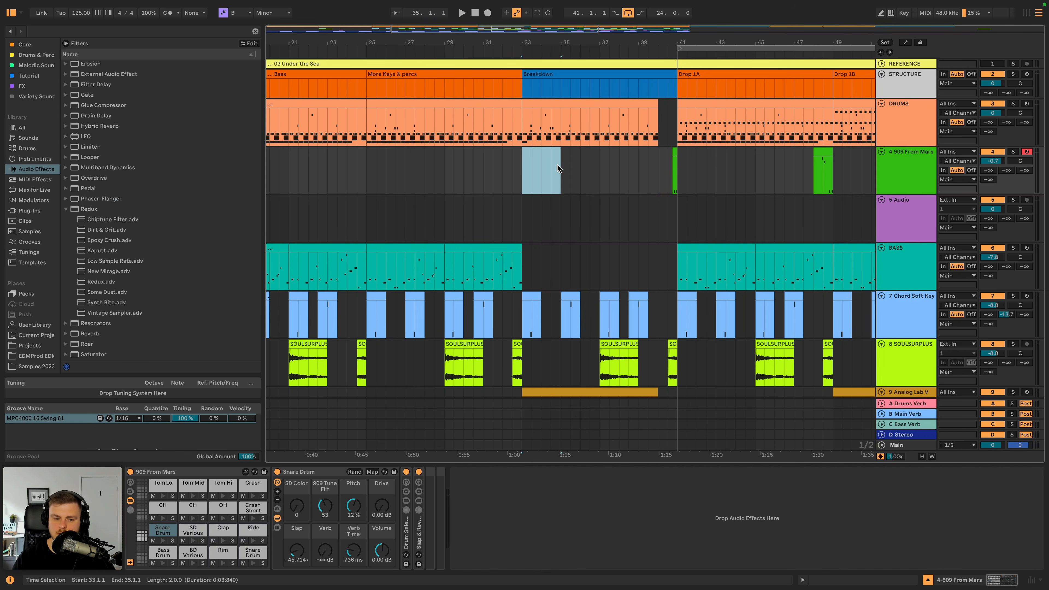
key("shift+super+m")
- Add a one-beat Crash note at the start of the new 909 From Mars clip and play it
left_click(537, 150)
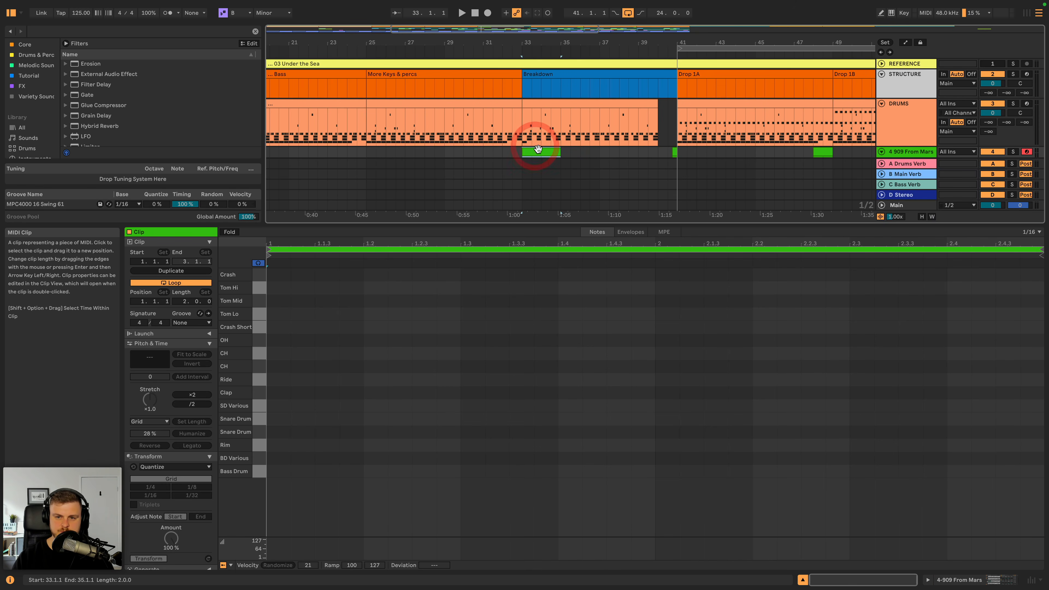
double_click(276, 274)
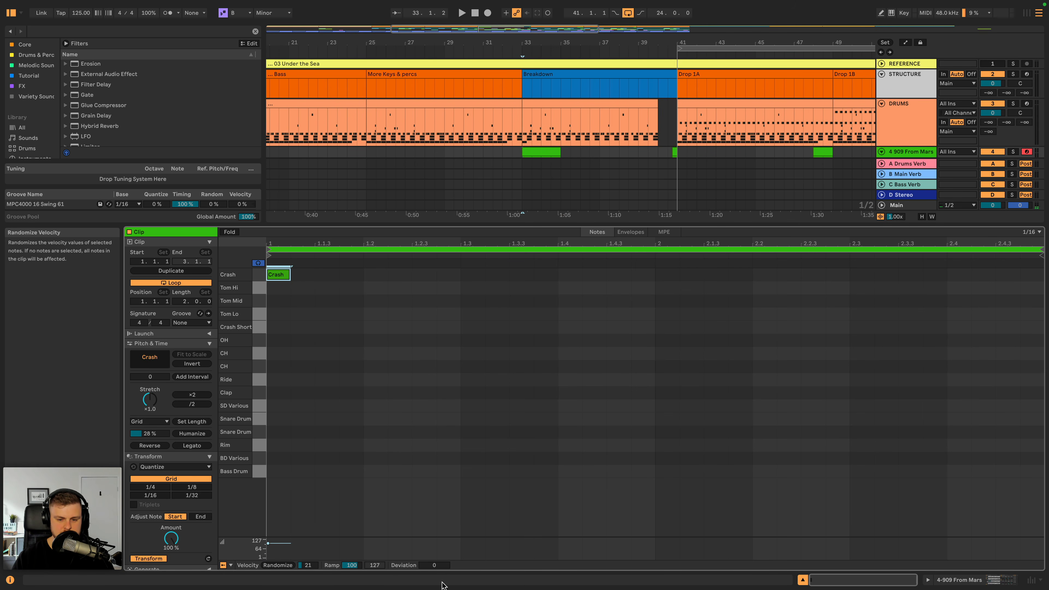
left_click_drag(290, 275, 363, 274)
key("space")
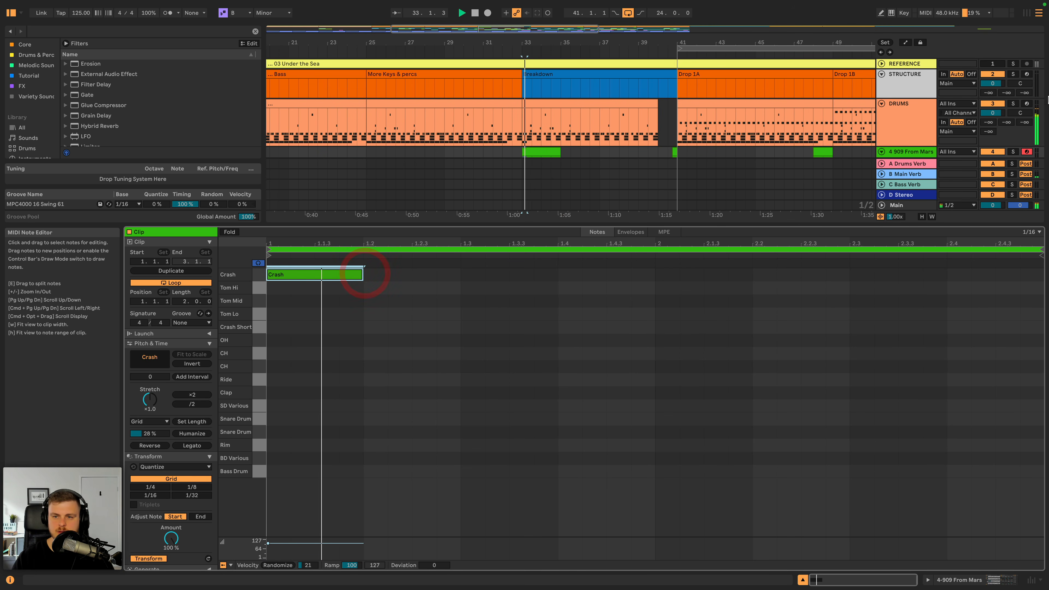
- Replay the crash at bar 33 and lower the 909 From Mars track volume to -1.0 dB
left_click(901, 154)
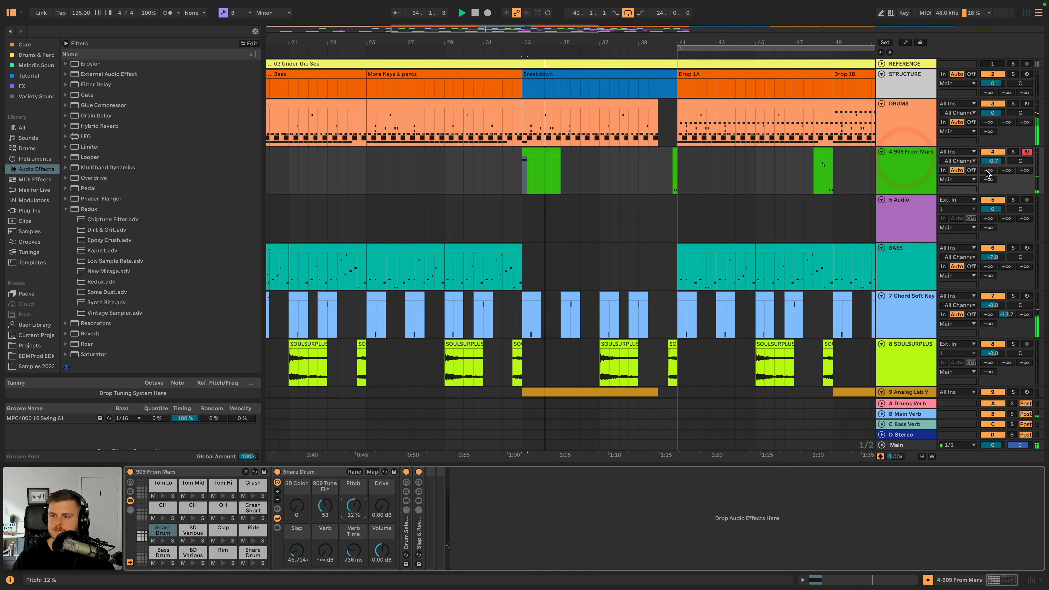
key("space")
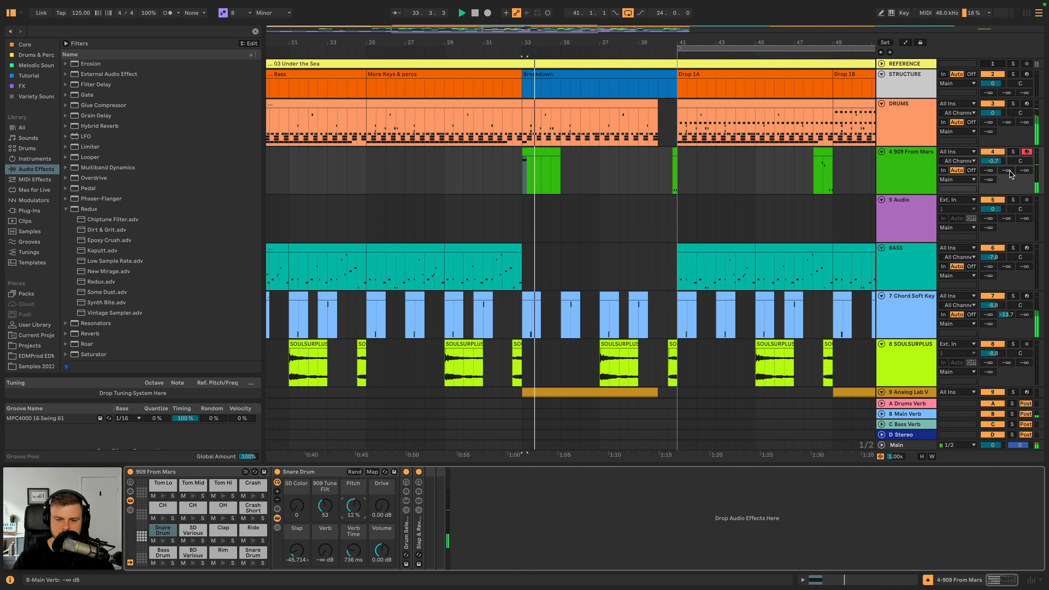
left_click_drag(1002, 164, 1002, 167)
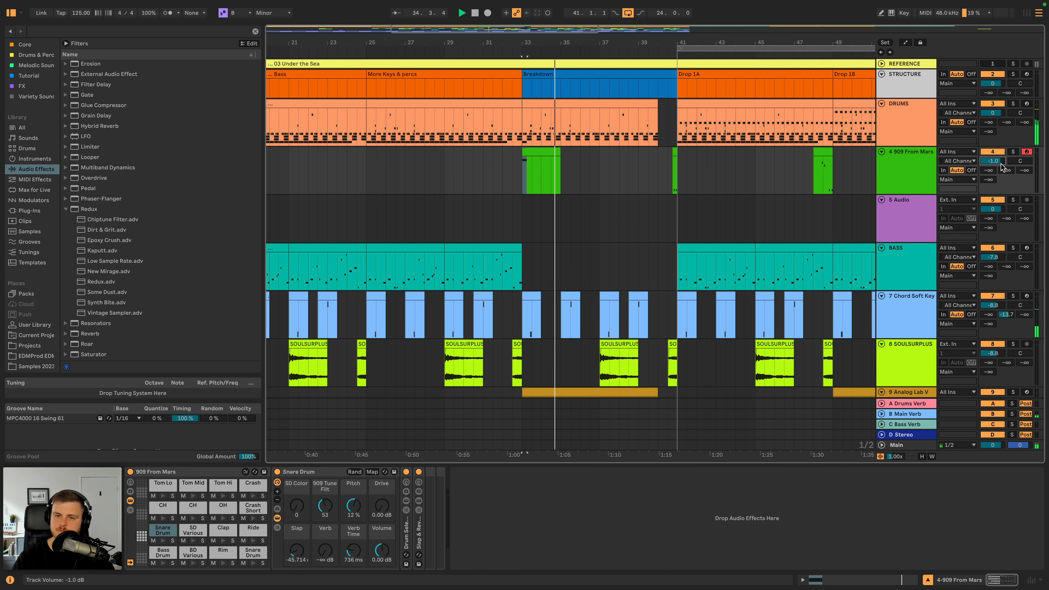
- Copy the two-bar crash clip from bar 33 to bar 17 on the 909 From Mars track
left_click(533, 152)
key("super+c")
scroll(479, 174, "left", 5)
left_click(459, 170)
key("super+v")
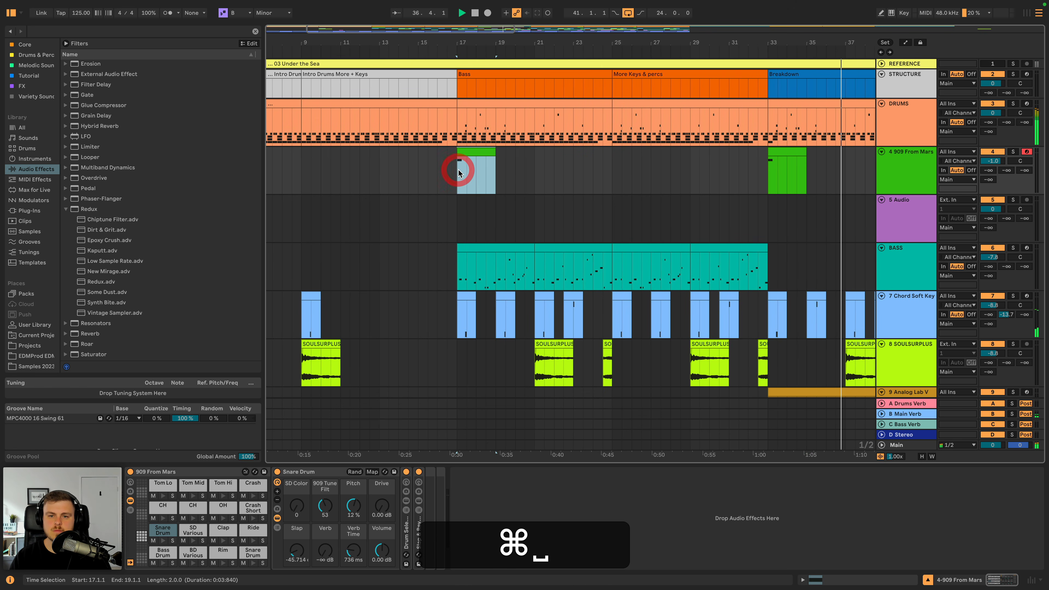
- Audition the crash at bar 17 and set the 909 From Mars track volume to -2.1 dB
scroll(510, 172, "left", 2)
key("space")
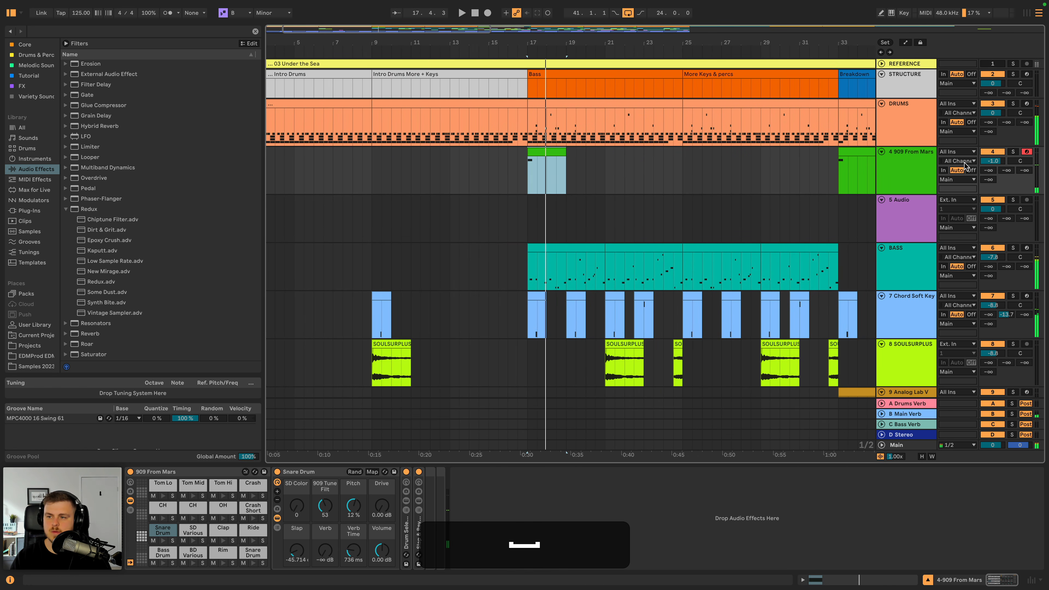
left_click_drag(993, 160, 992, 165)
- Set the Crash pad's Volume to -3.69 dB and Delay to -15.73 dB while replaying from bar 17
key("space")
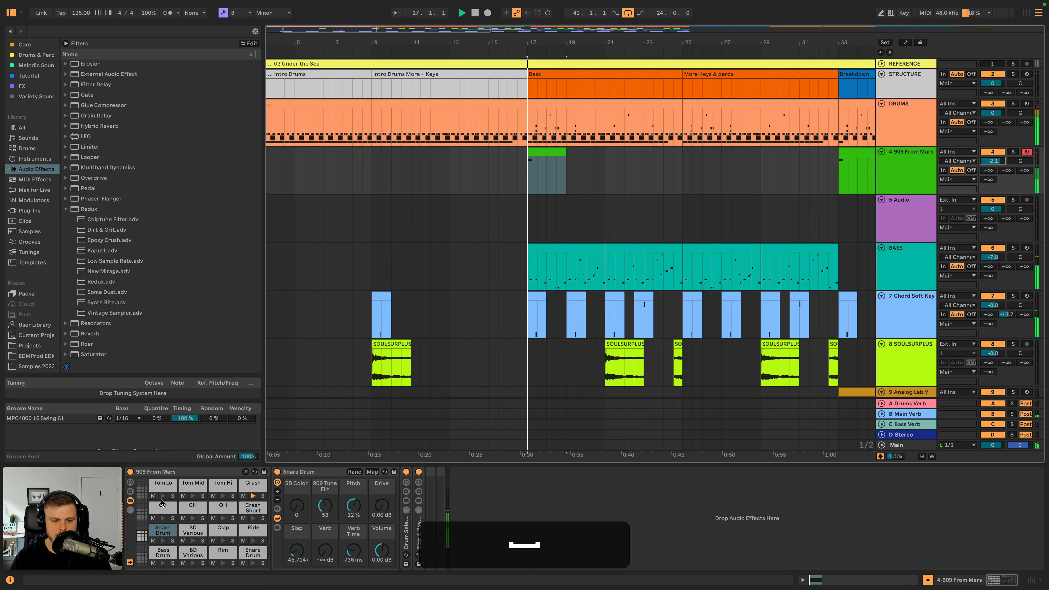
left_click(246, 495)
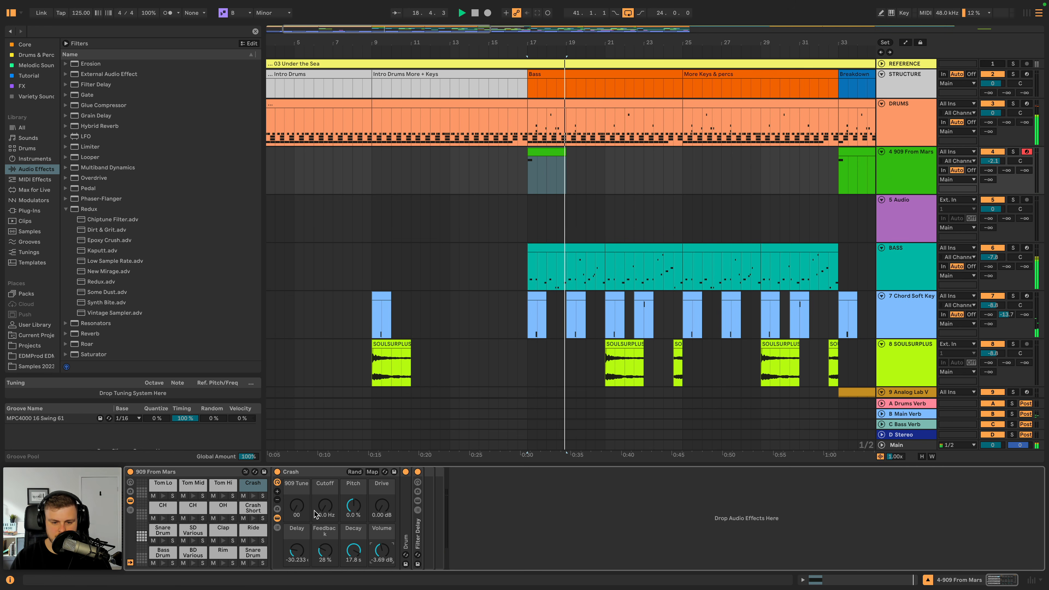
key("space")
key("space")
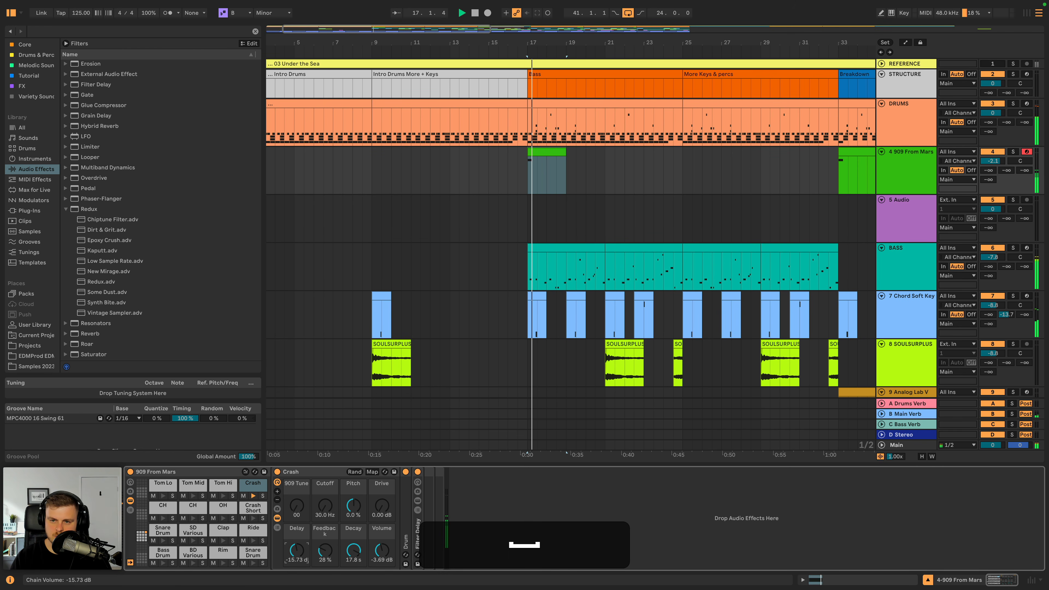
- Set the Crash pad's Delay to -16.675 and audition the crash from bar 33
key("space")
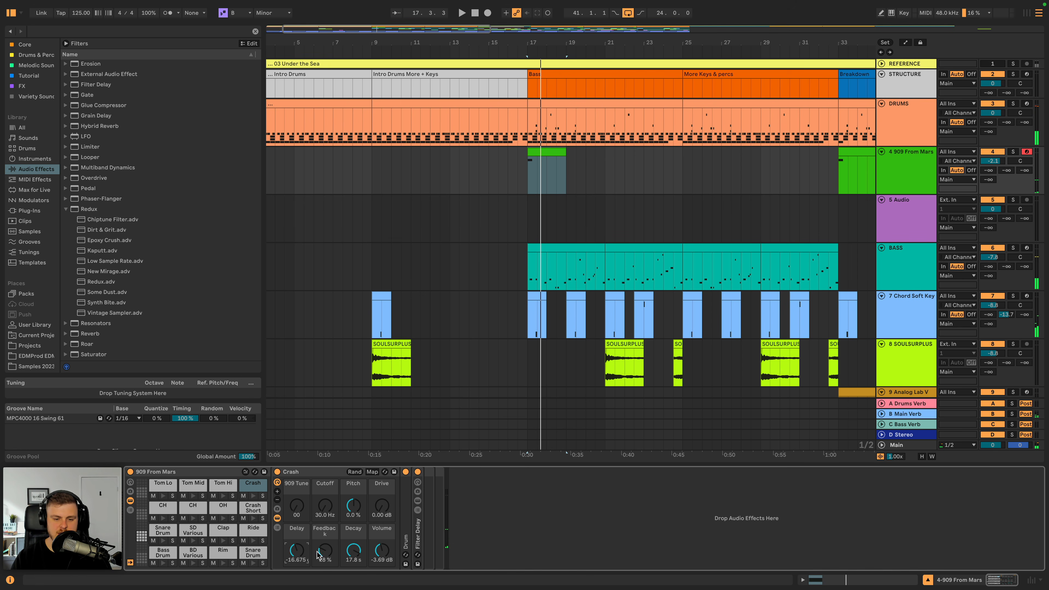
left_click_drag(828, 45, 820, 29)
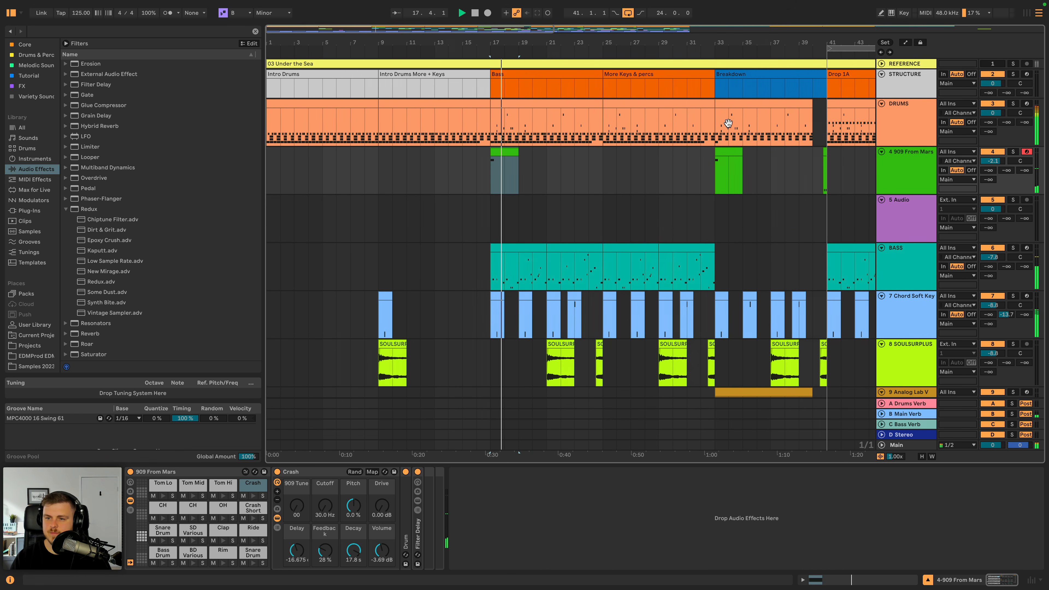
key("space")
left_click(714, 161)
key("space")
scroll(723, 163, "right", 2)
scroll(724, 164, "right", 1)
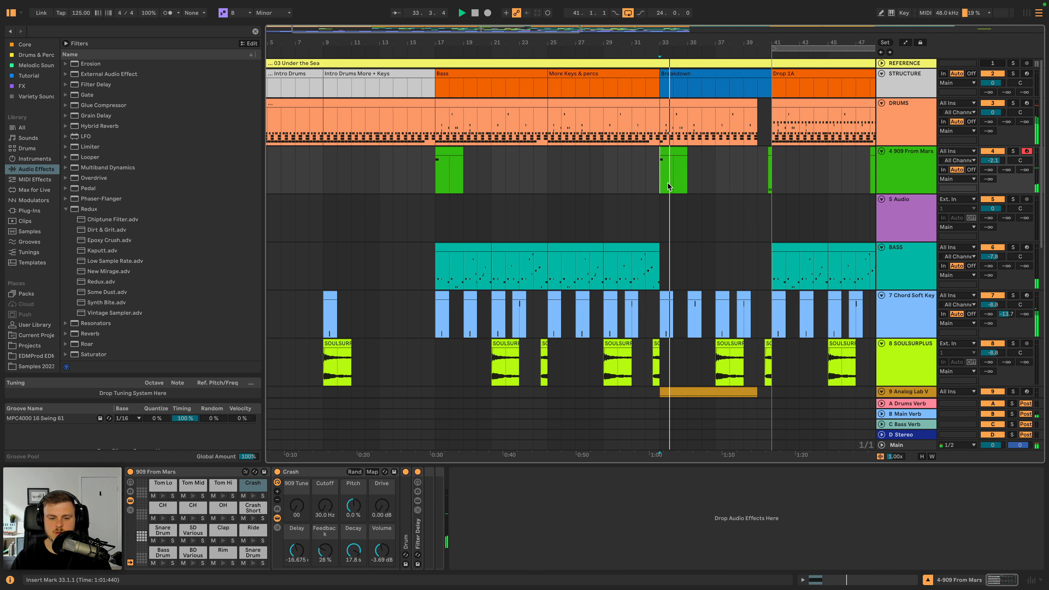
key("space")
key("space")
- Set the Crash pad's Cutoff to 974 Hz and Drive to 1.89 dB while replaying from bar 33
left_click_drag(334, 510, 333, 492)
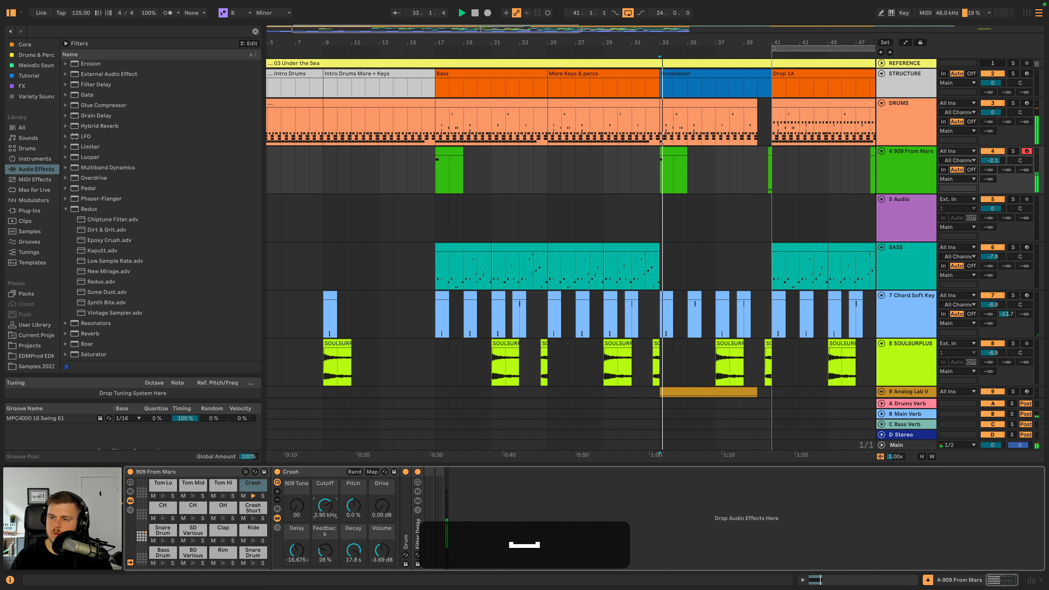
left_click_drag(325, 506, 325, 510)
key("space")
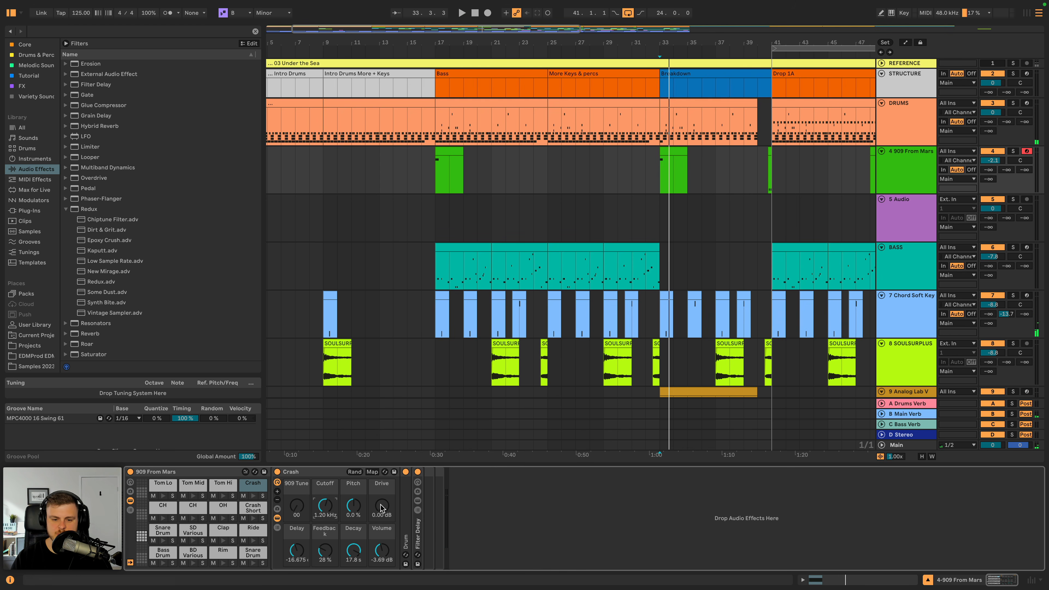
key("space")
left_click_drag(325, 505, 326, 509)
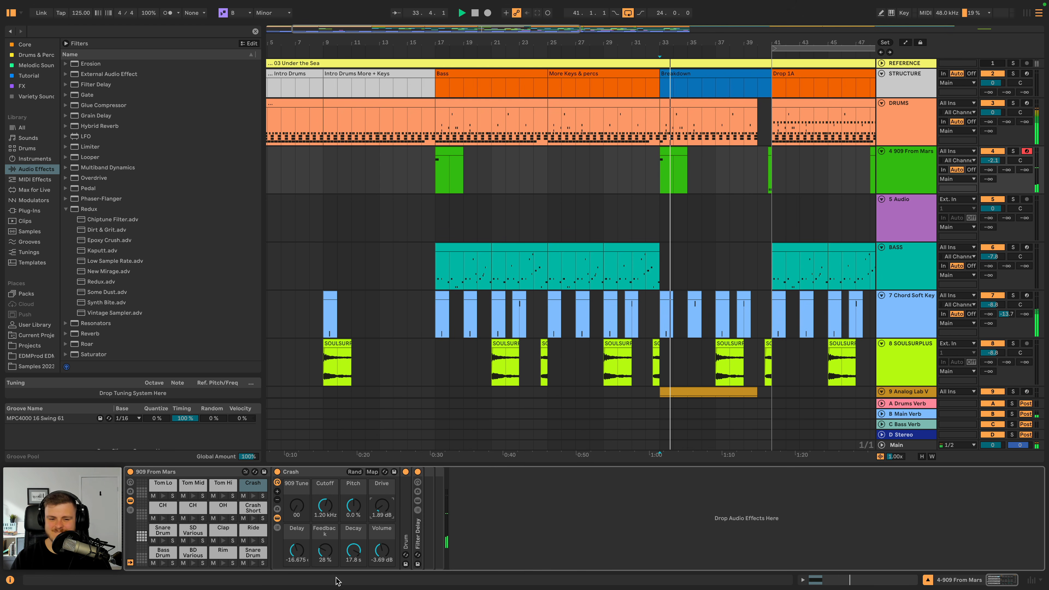
key("space")
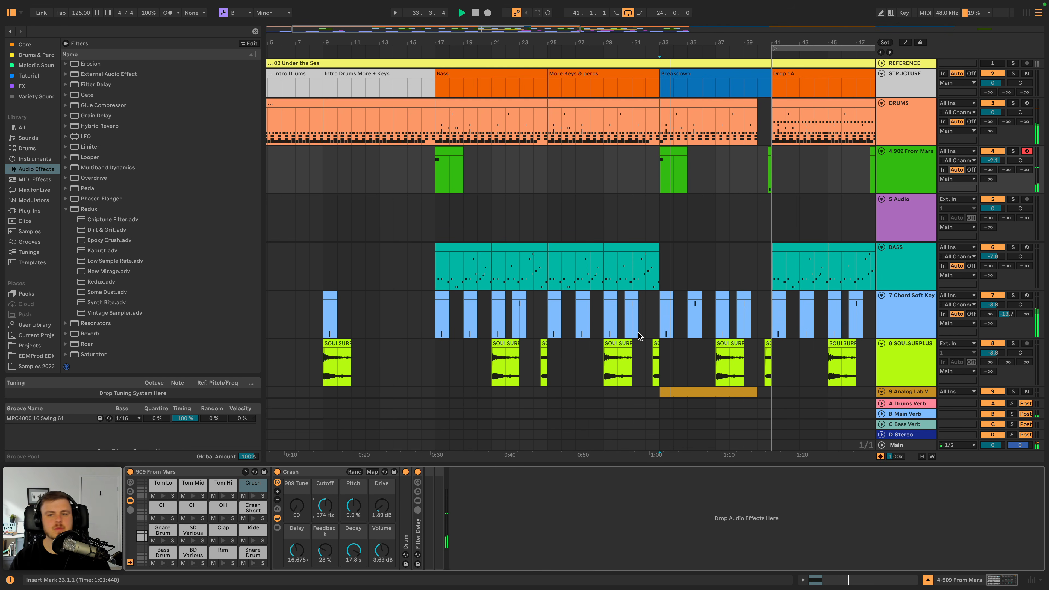
- Copy the two-bar crash clip from bar 33 to bar 49 on the 909 From Mars track
left_click(561, 159)
key("super+c")
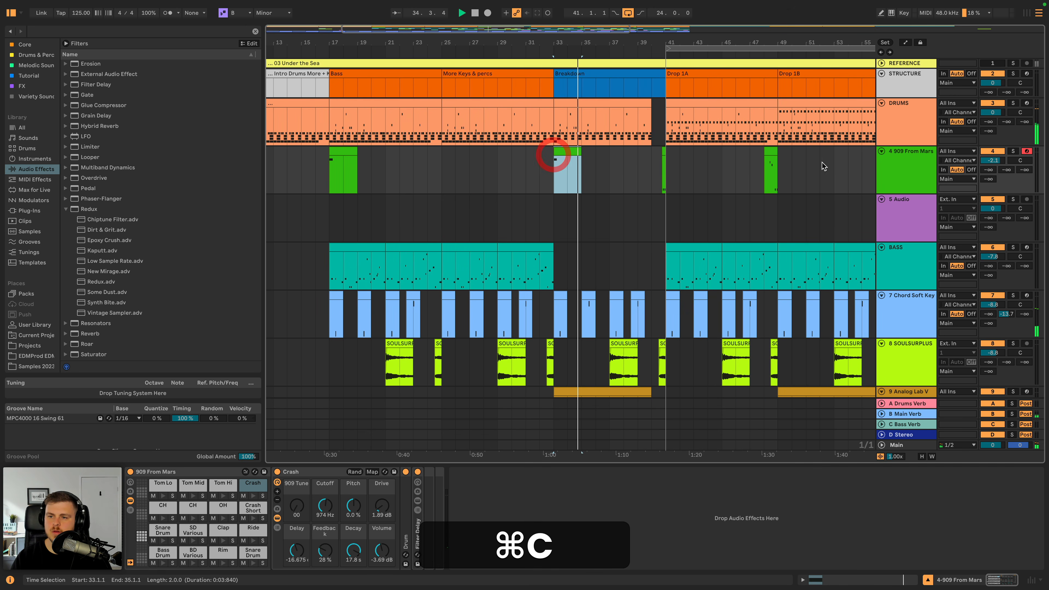
left_click(781, 163)
key("super+v")
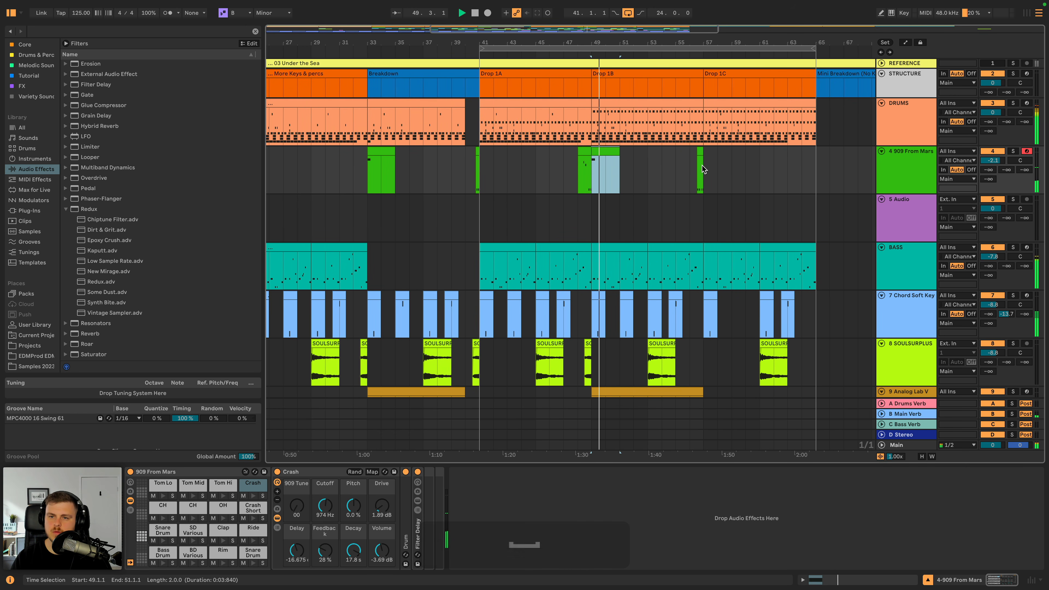
- Set EQ Eight band 1 on the LEX_LR_vox track to a steeper low cut at 344 Hz with Q 0.66
scroll(655, 133, "down", 15)
scroll(655, 134, "left", 6)
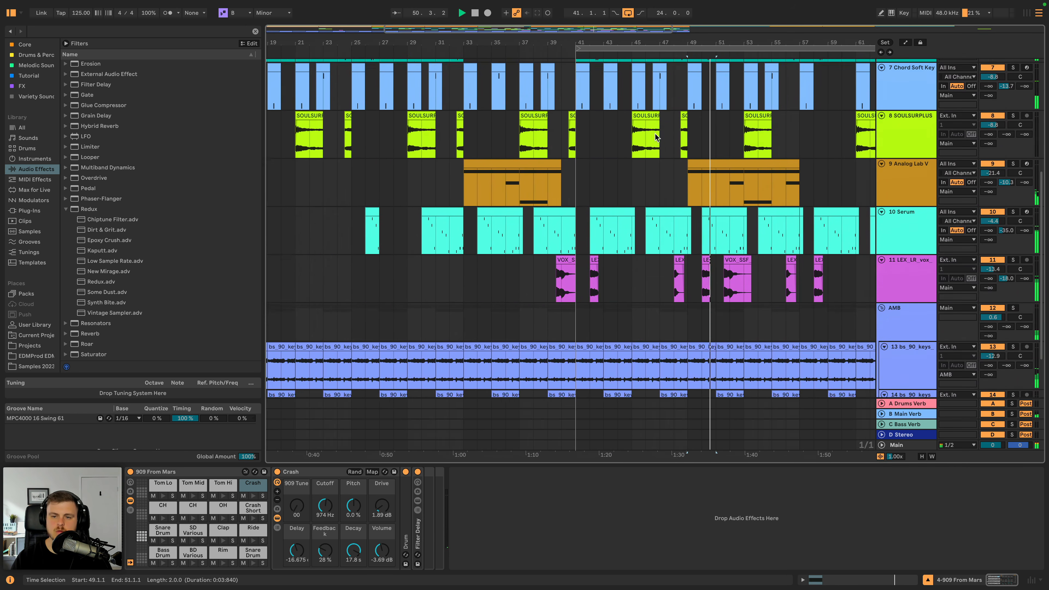
scroll(644, 161, "up", 5)
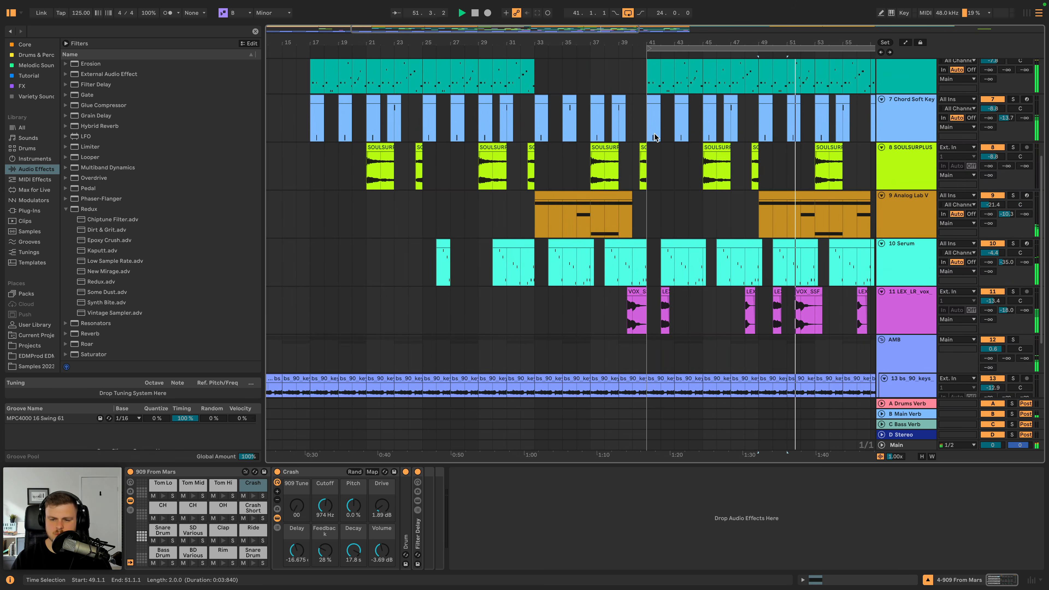
left_click_drag(633, 42, 558, 37)
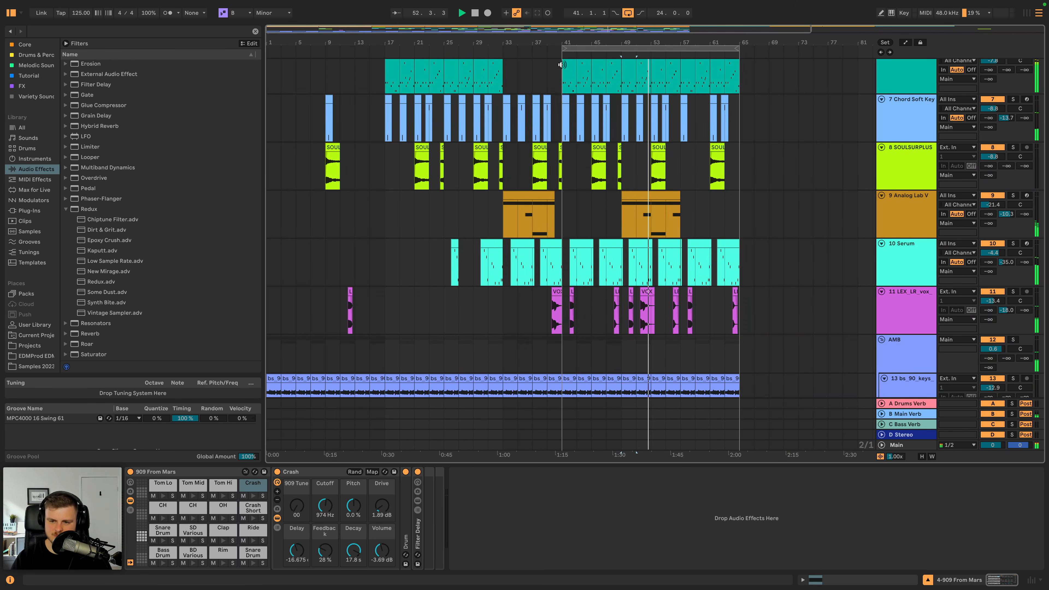
left_click(905, 306)
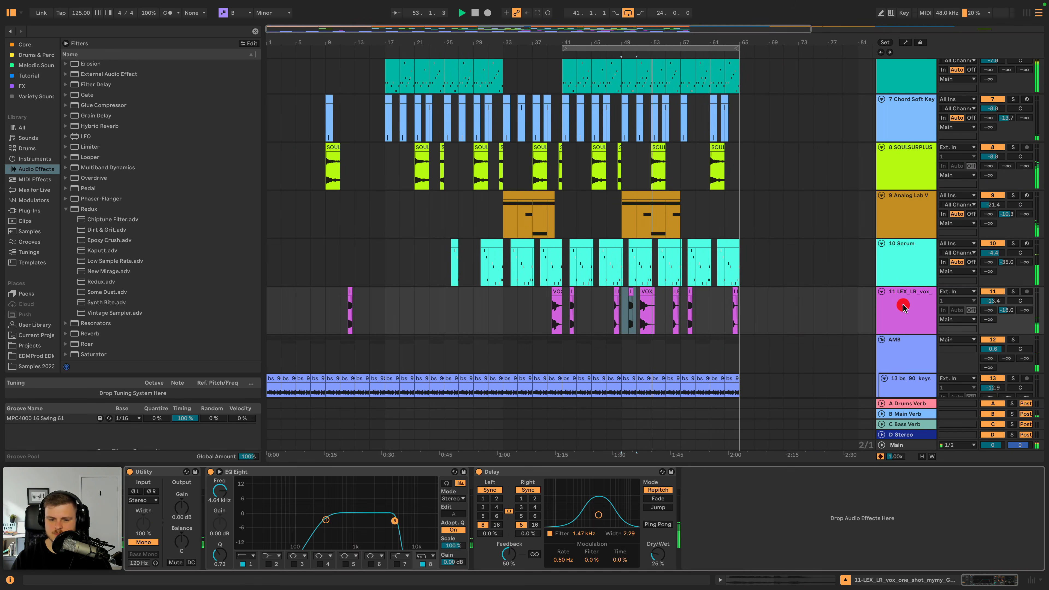
left_click(326, 521)
left_click(246, 556)
left_click(247, 492)
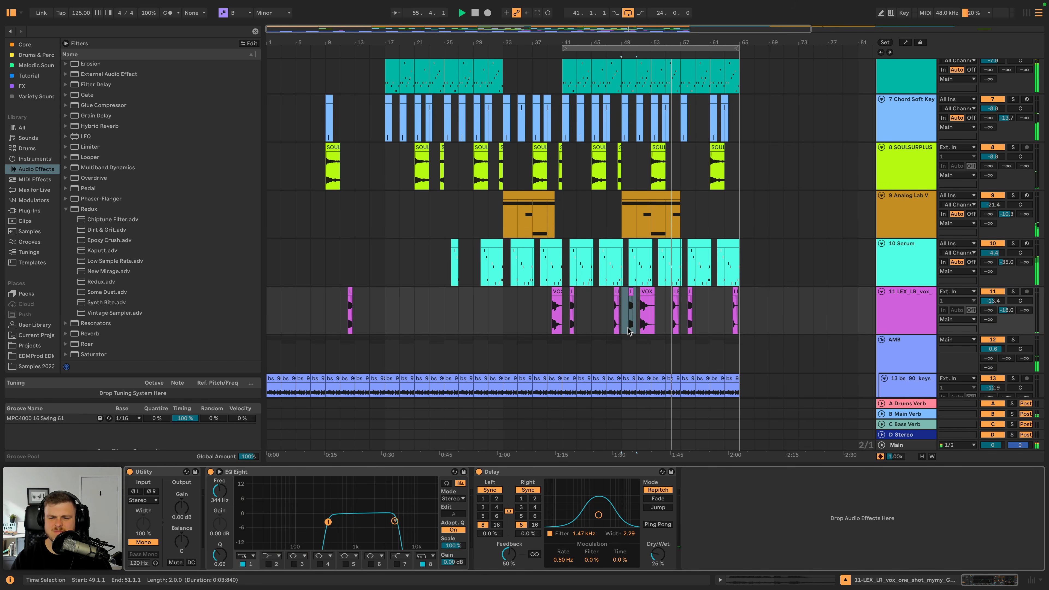
- Trim the end of the BASS clip before Drop 1C to where the 909 fill starts and play it back
scroll(631, 328, "down", 2)
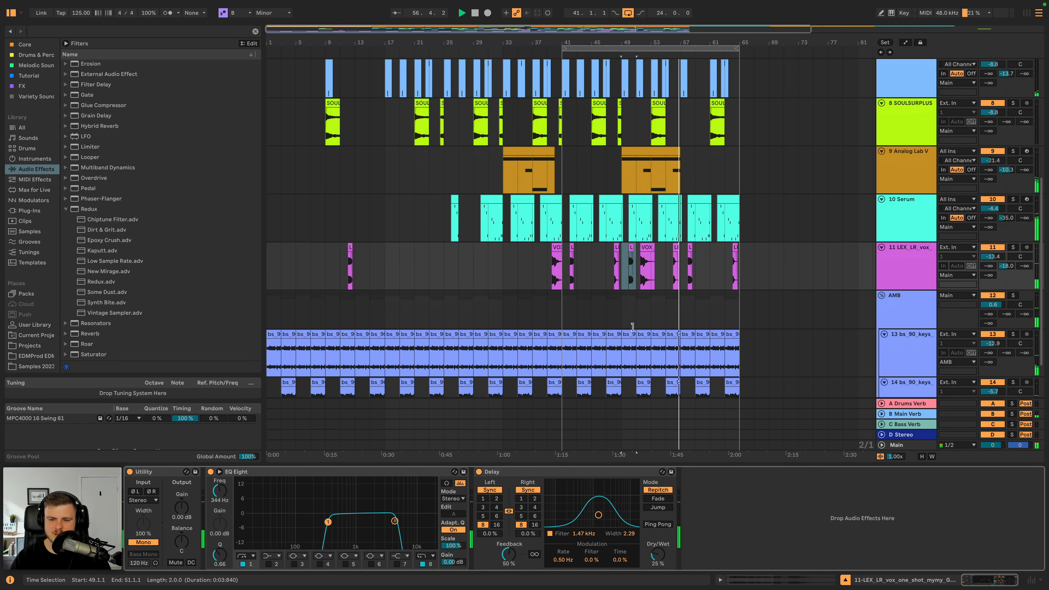
scroll(642, 298, "up", 2)
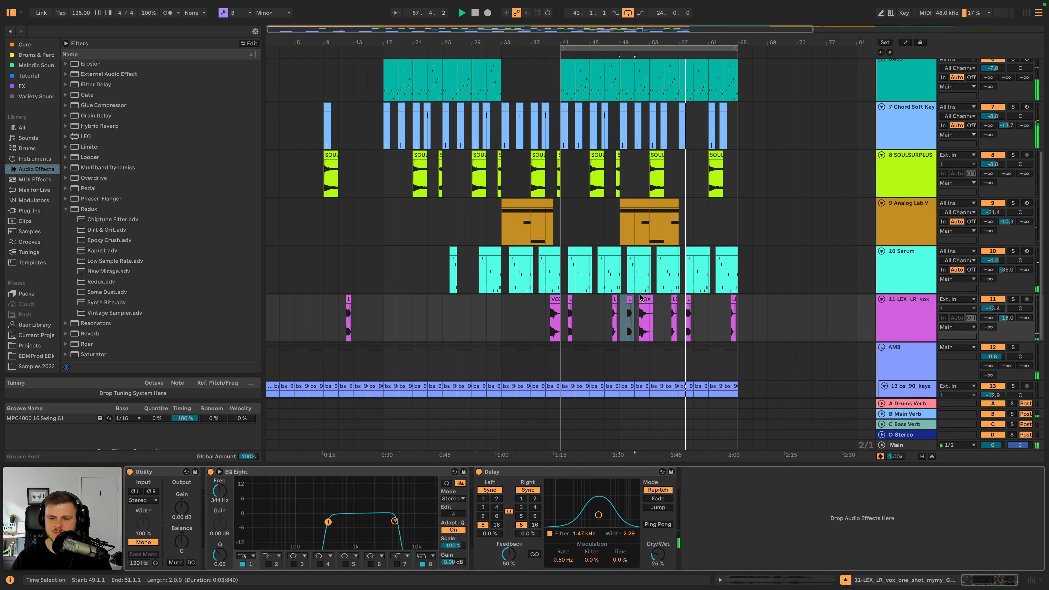
scroll(644, 295, "up", 8)
key("space")
mouse_move(671, 43)
left_mouse_down()
mouse_move(654, 47)
mouse_move(657, 58)
left_mouse_up()
left_click_drag(537, 248, 661, 249)
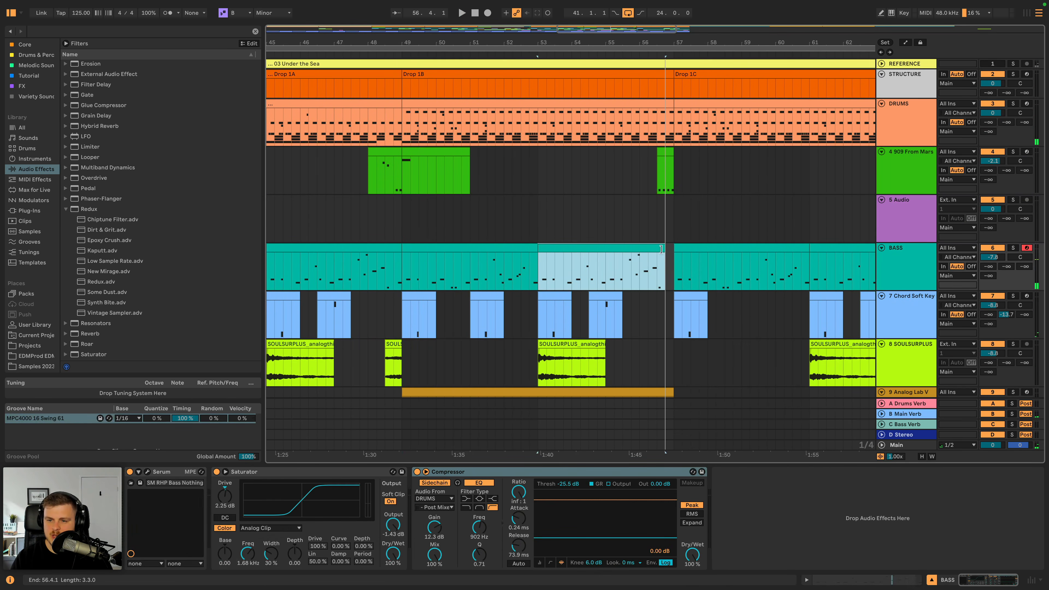
left_click(620, 57)
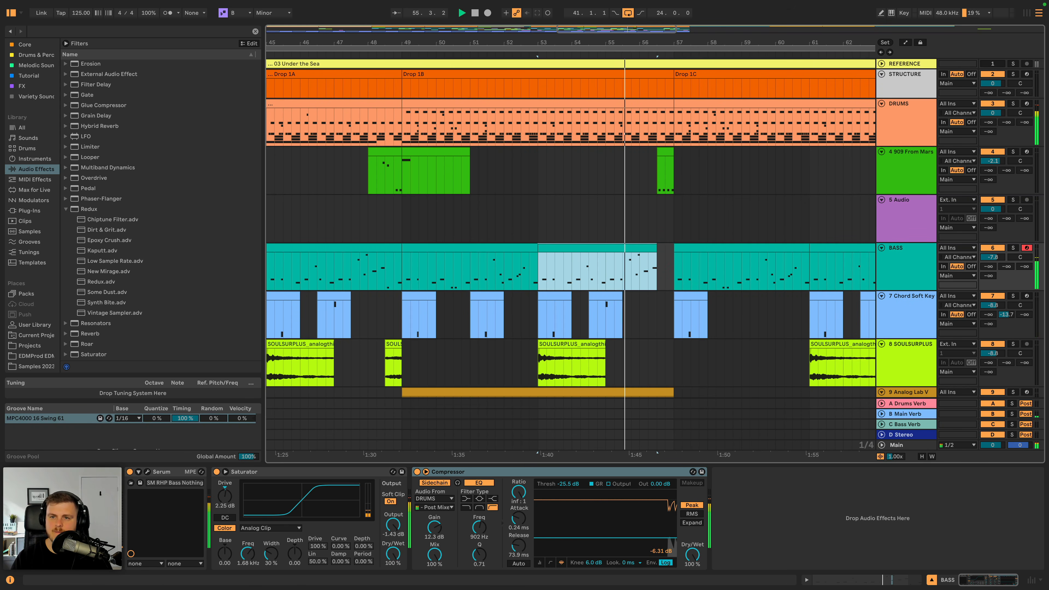
- Duplicate the two BASS clips from bars 25–33 into the Breakdown at bars 33–41 and audition them
left_click_drag(620, 43, 632, 28)
scroll(403, 234, "left", 5)
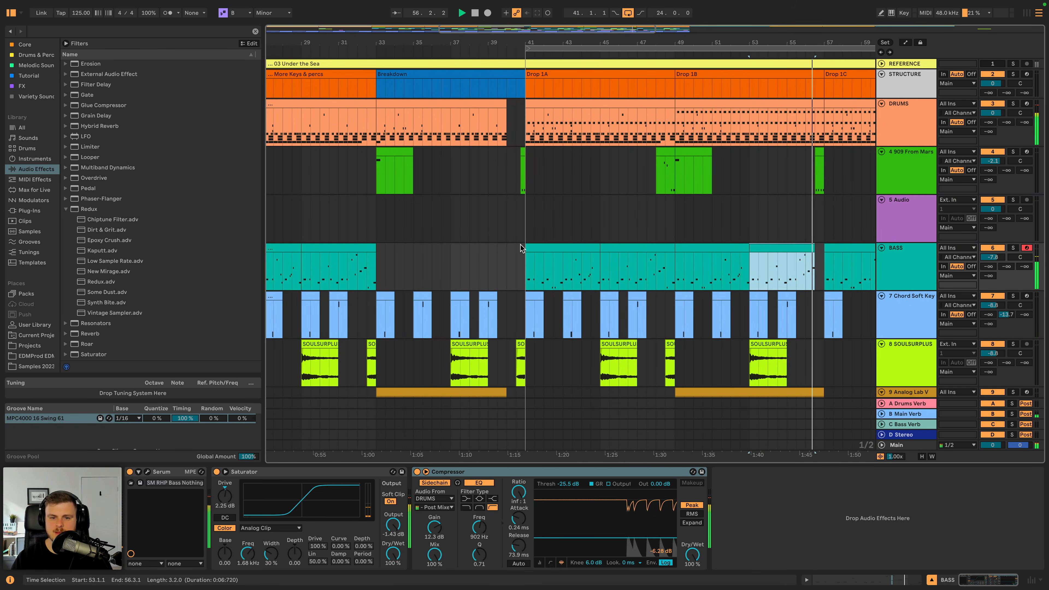
left_click(562, 245)
key("super+space")
scroll(378, 258, "left", 3)
left_click(407, 246)
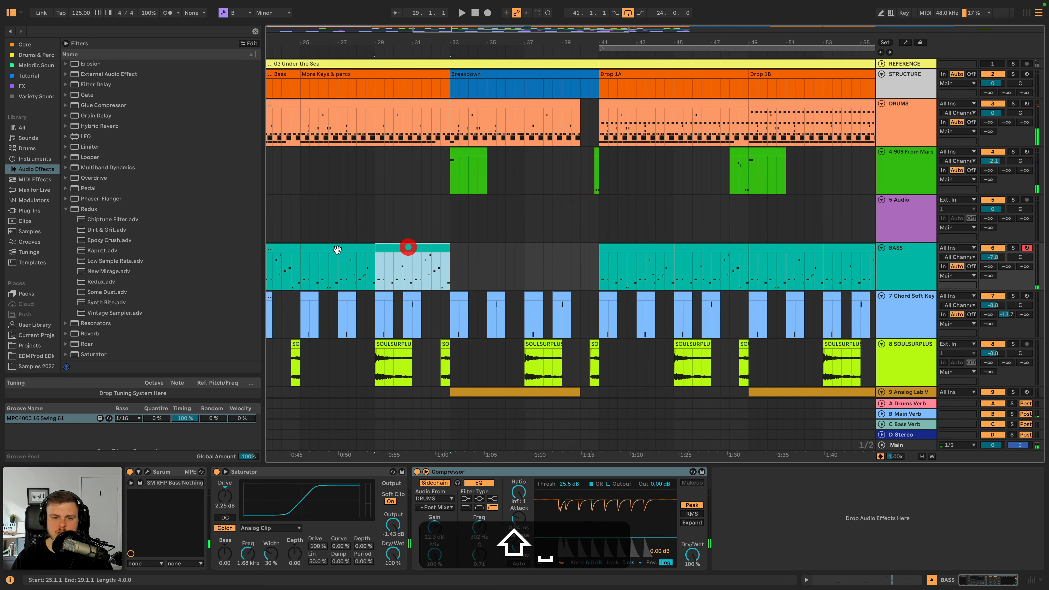
left_click(335, 246, "shift")
key("shift+super+d")
key("super+space")
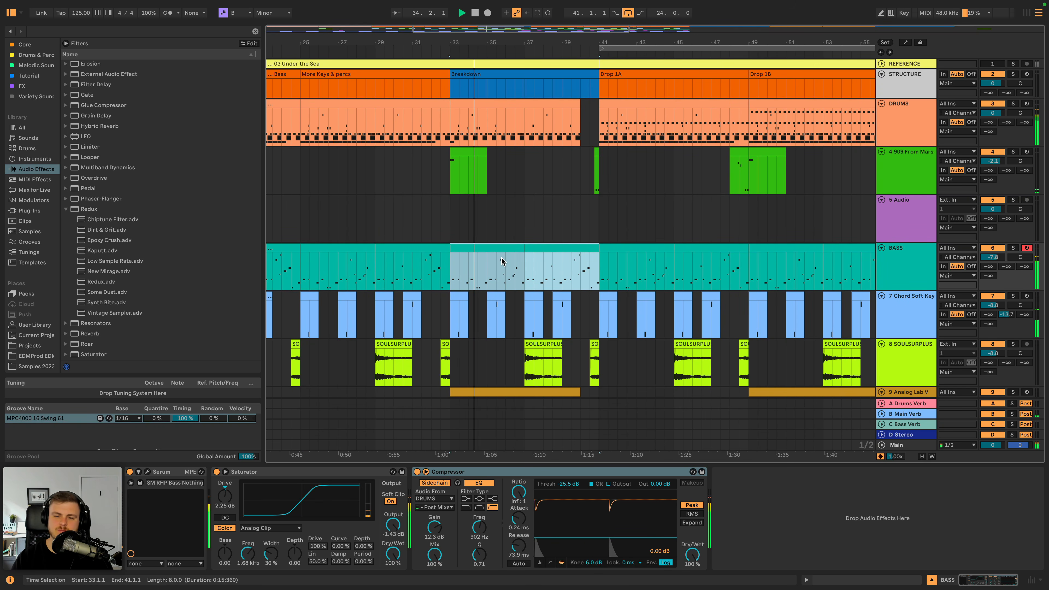
- Shorten the BASS clip starting at bar 37 in the Breakdown so it ends at bar 39
left_click(542, 250)
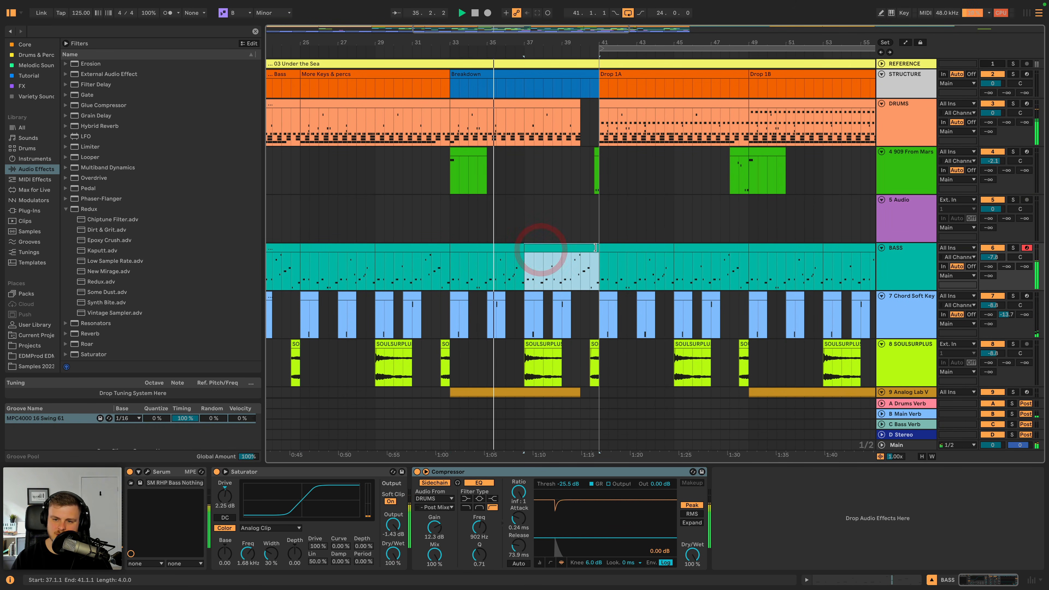
left_click_drag(598, 249, 558, 248)
scroll(568, 256, "down", 1)
scroll(568, 259, "down", 5)
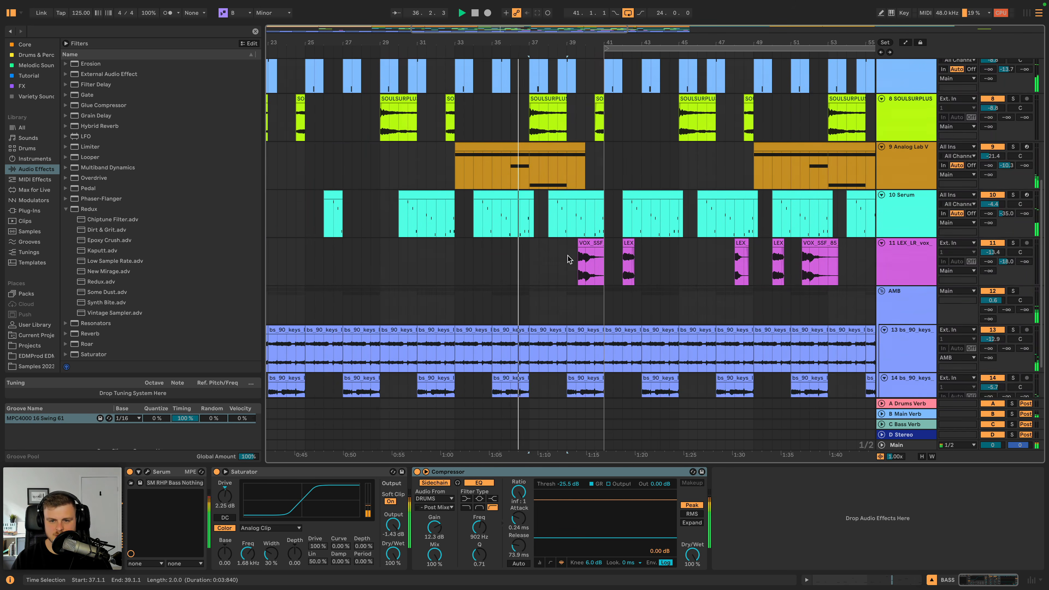
scroll(566, 260, "up", 5)
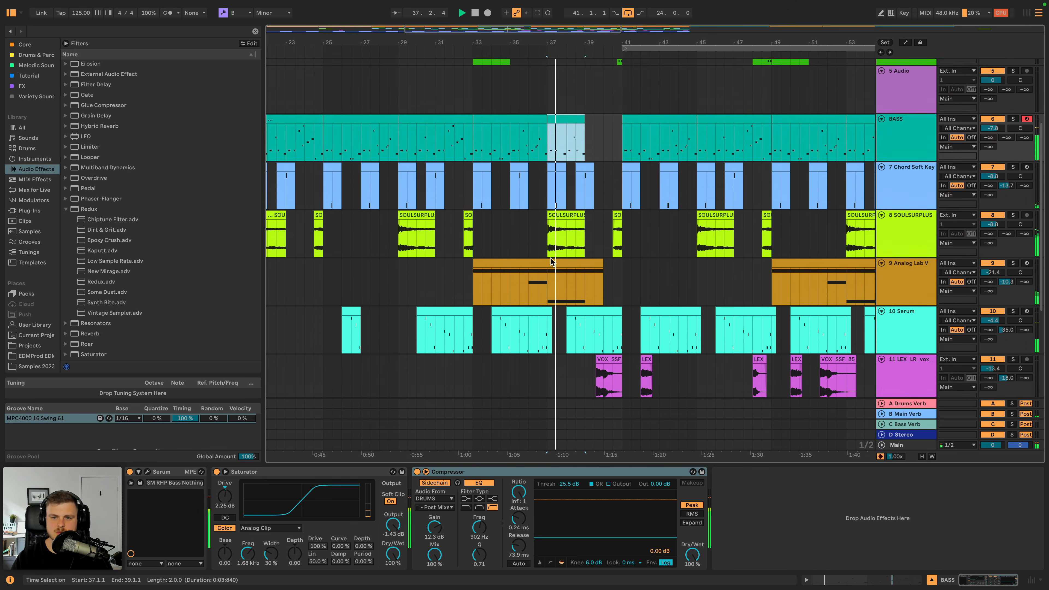
scroll(880, 240, "down", 6)
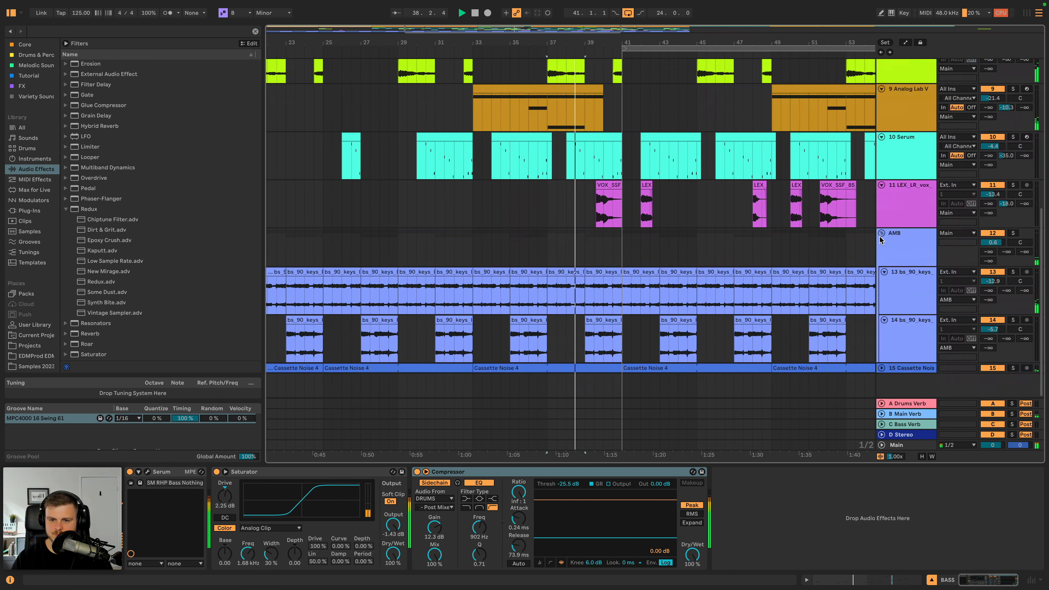
- Fold the AMB group and insert a new audio track below the Cassette Noise track
left_click(881, 233)
left_click(903, 244)
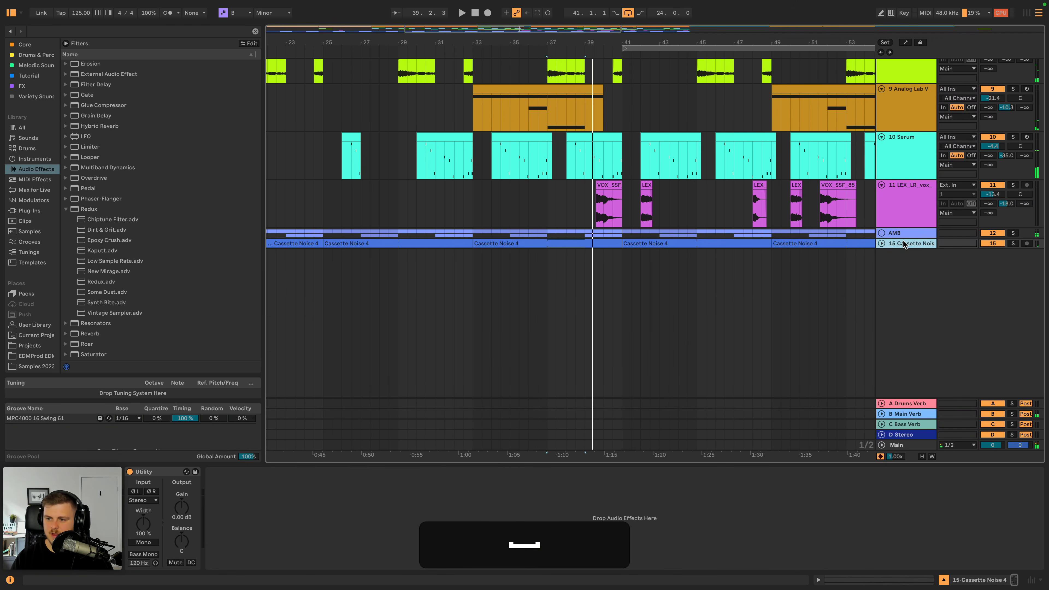
key("super+t")
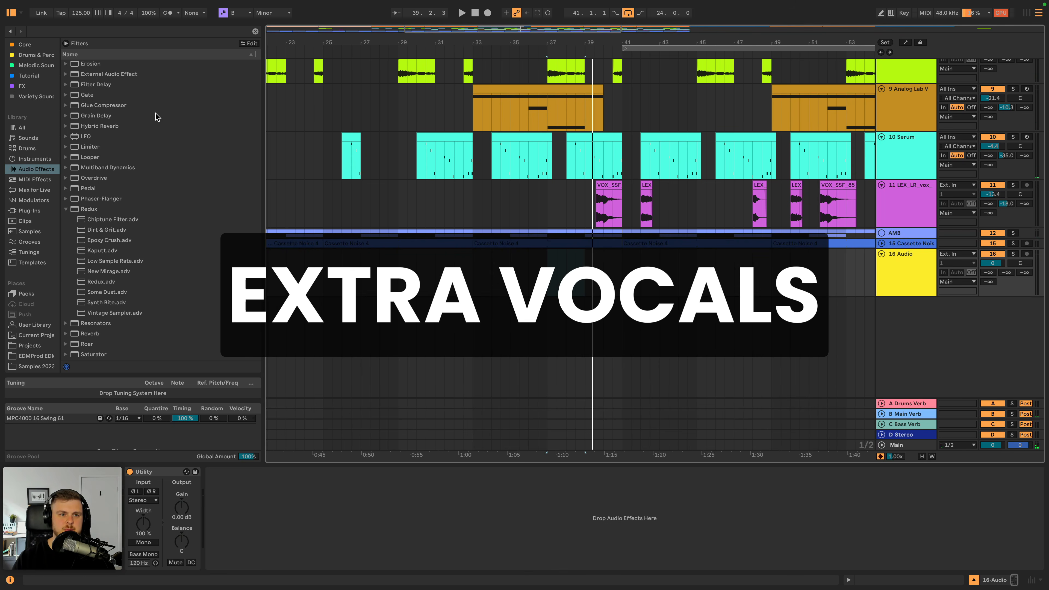
- Search the sample library for "speech" and preview several of the matching samples
left_click(93, 34)
type("speech")
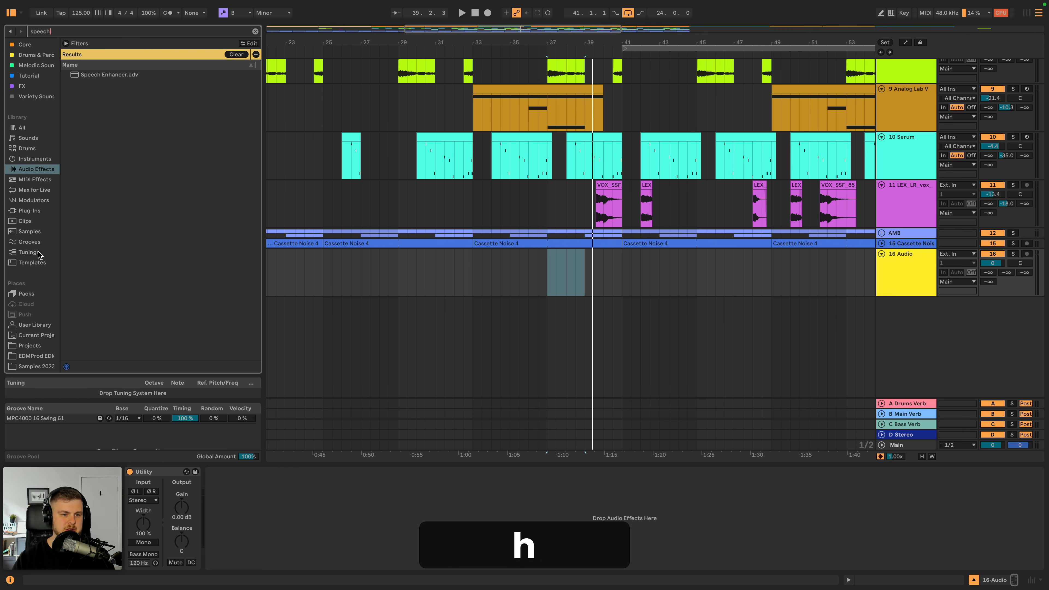
left_click(32, 233)
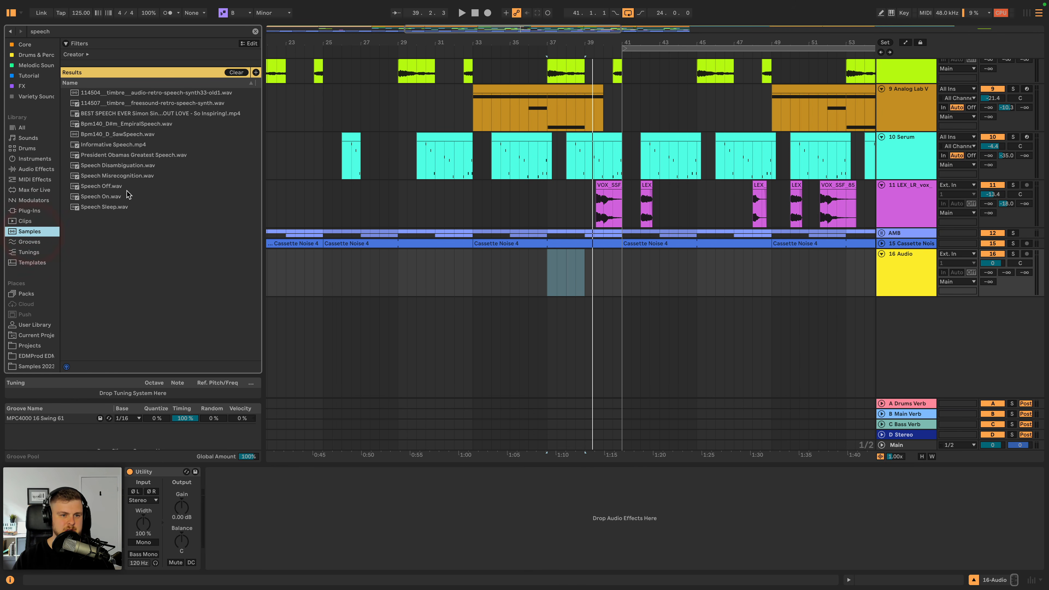
left_click(129, 117)
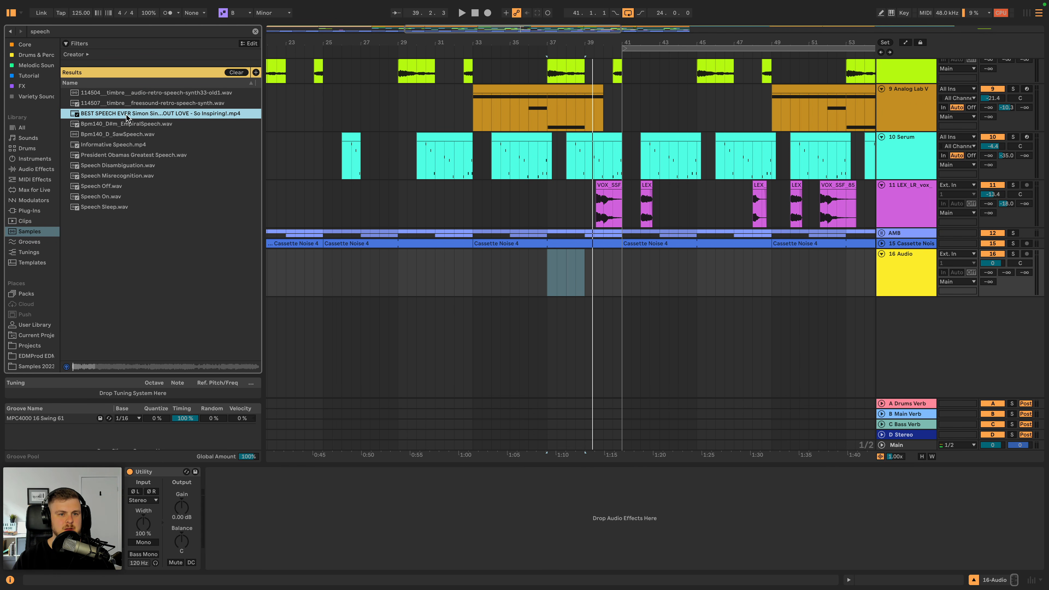
left_click(123, 104)
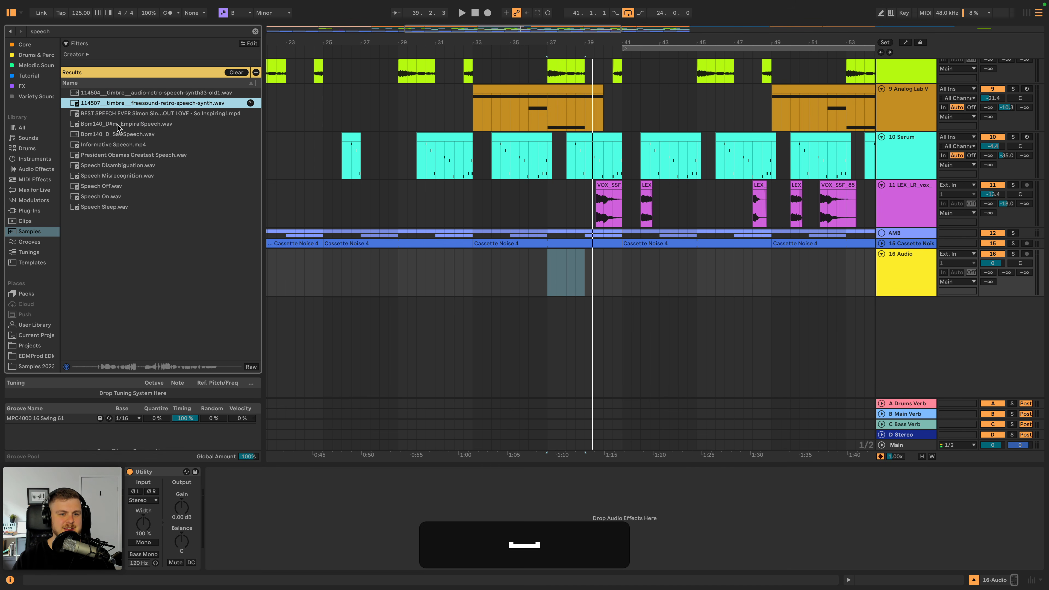
left_click(129, 167)
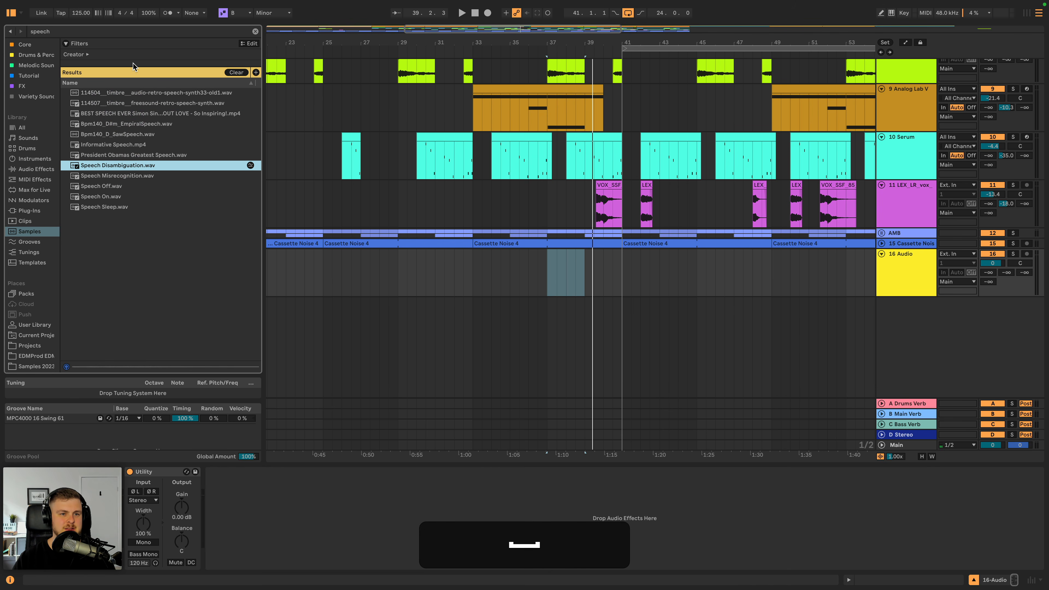
- Search the sample library for "talk"
left_click(122, 33)
left_click(10, 33)
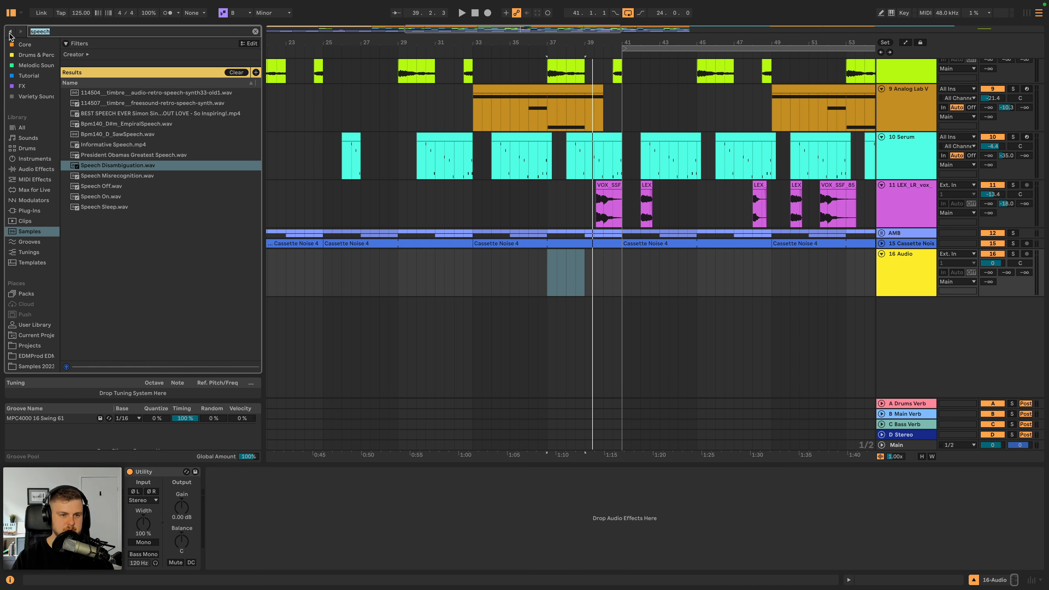
type("talk")
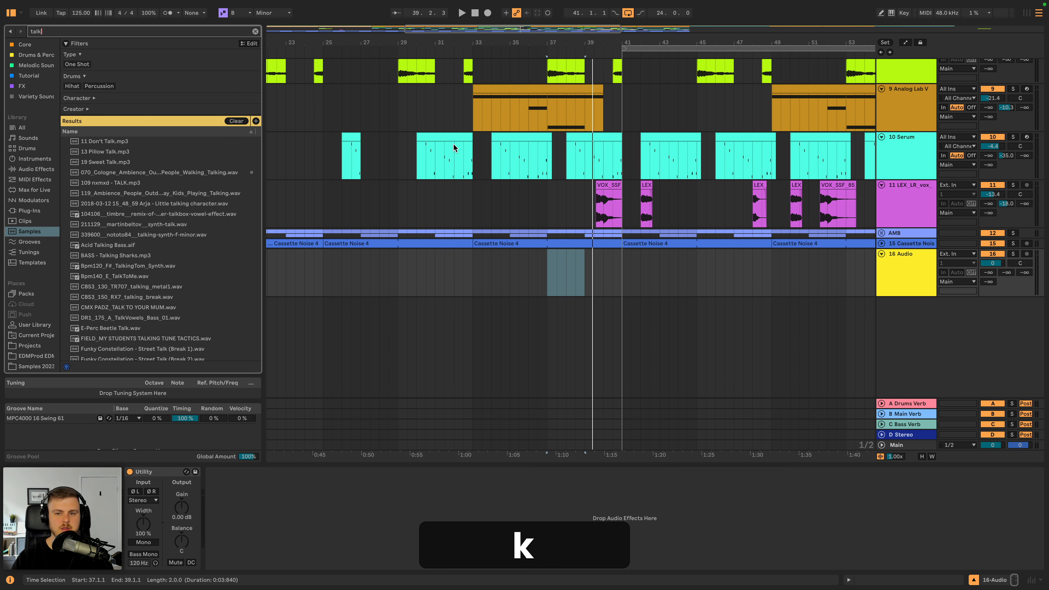
- Insert a new MIDI track below the 16 Audio track
left_click(915, 274)
key("shift+super+t")
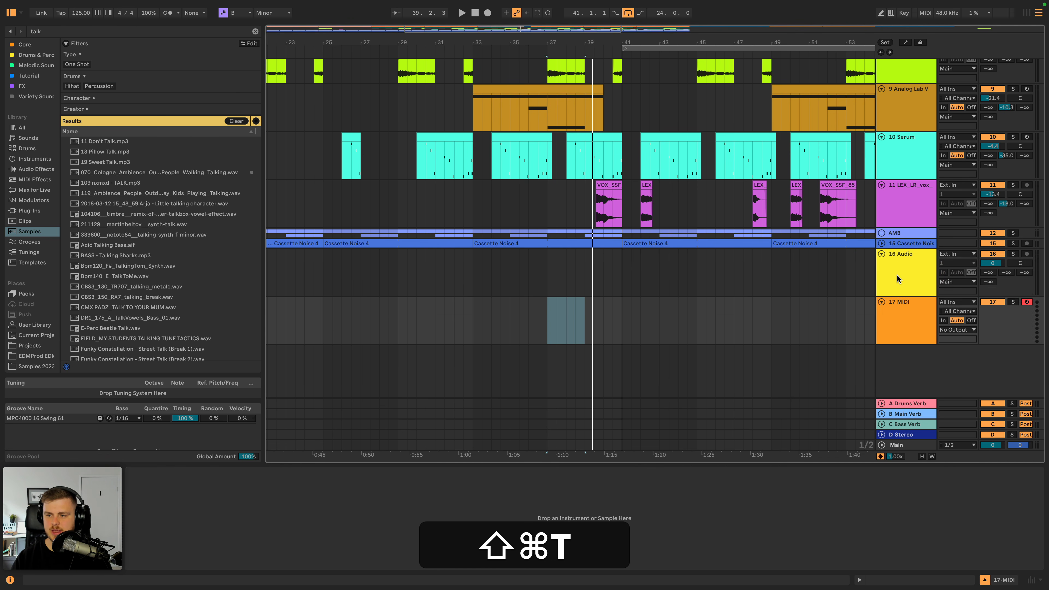
- Delete the empty 16 Audio track so only the new MIDI track remains below the Cassette Noise track
left_click(899, 275)
key("BackSpace")
left_click(138, 164)
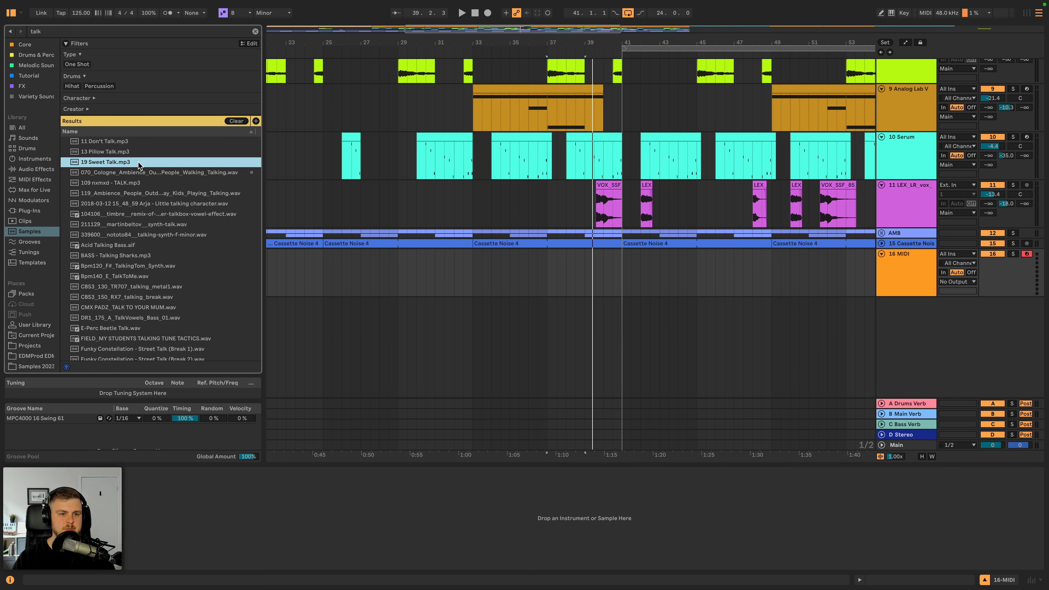
- Search the sample library for "speech" and load the BEST SPEECH EVER sample into a sampler on the new MIDI track
left_click(77, 31)
key("super+a")
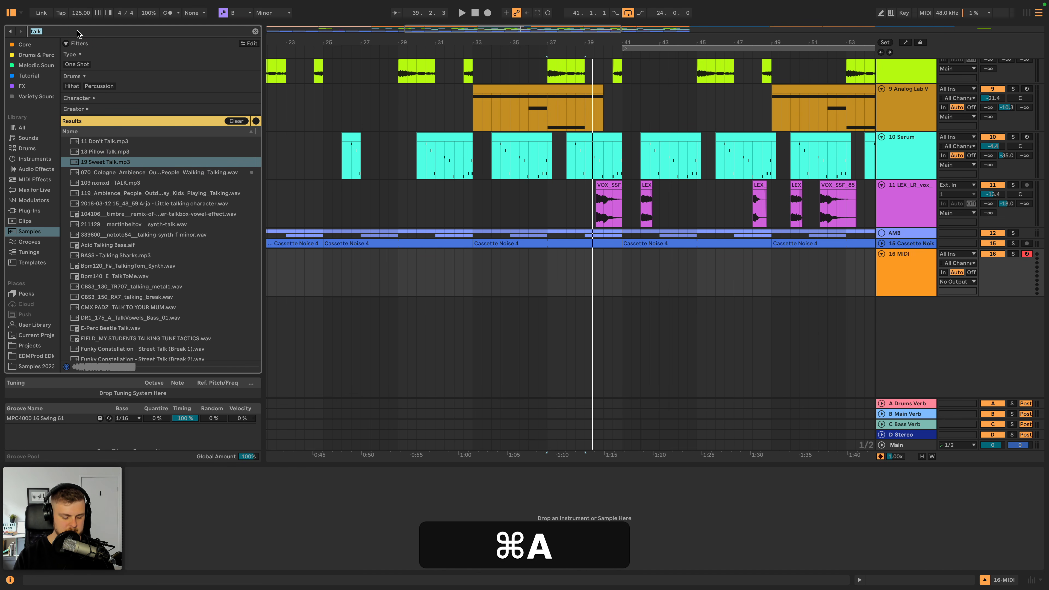
type("speech")
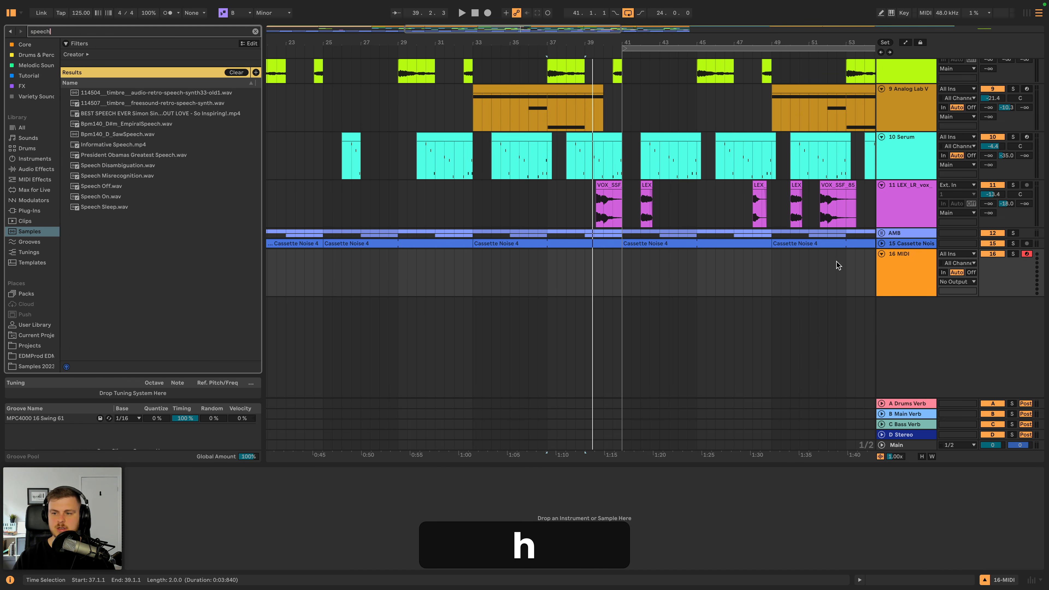
left_click(892, 270)
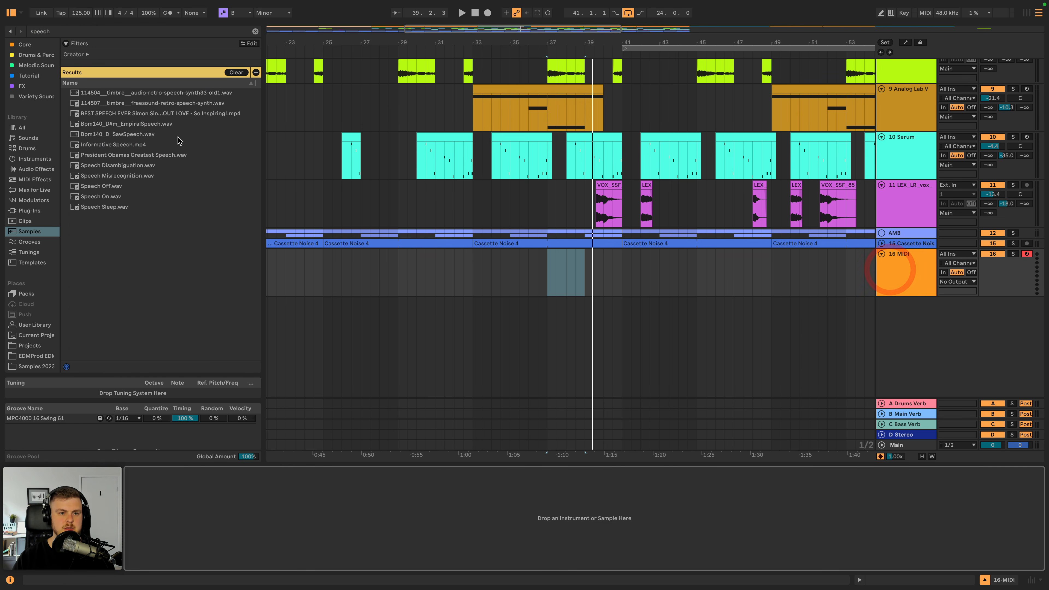
left_click_drag(163, 114, 211, 459)
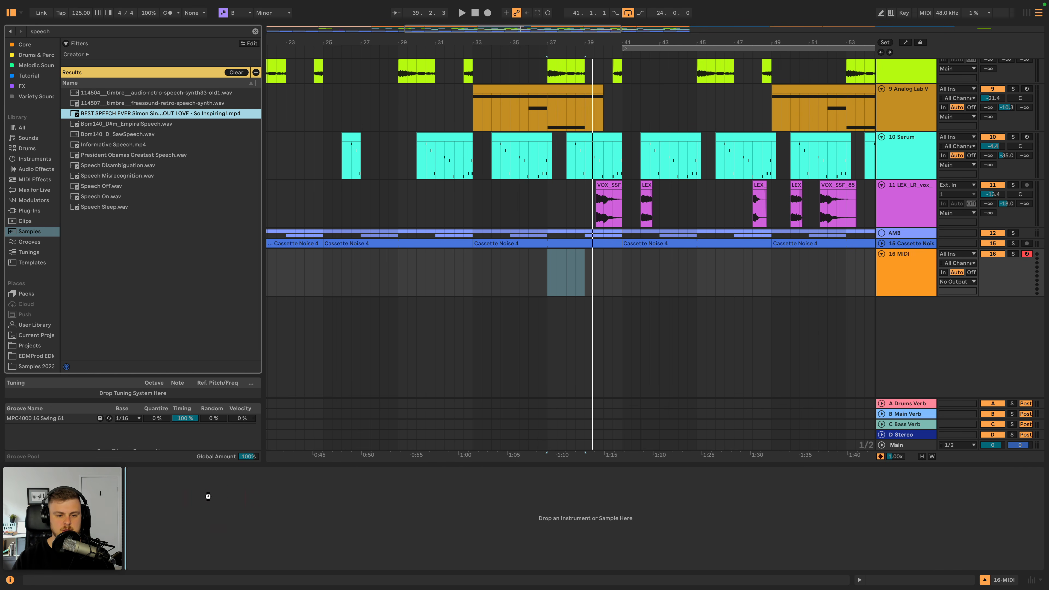
left_click_drag(207, 496, 212, 497)
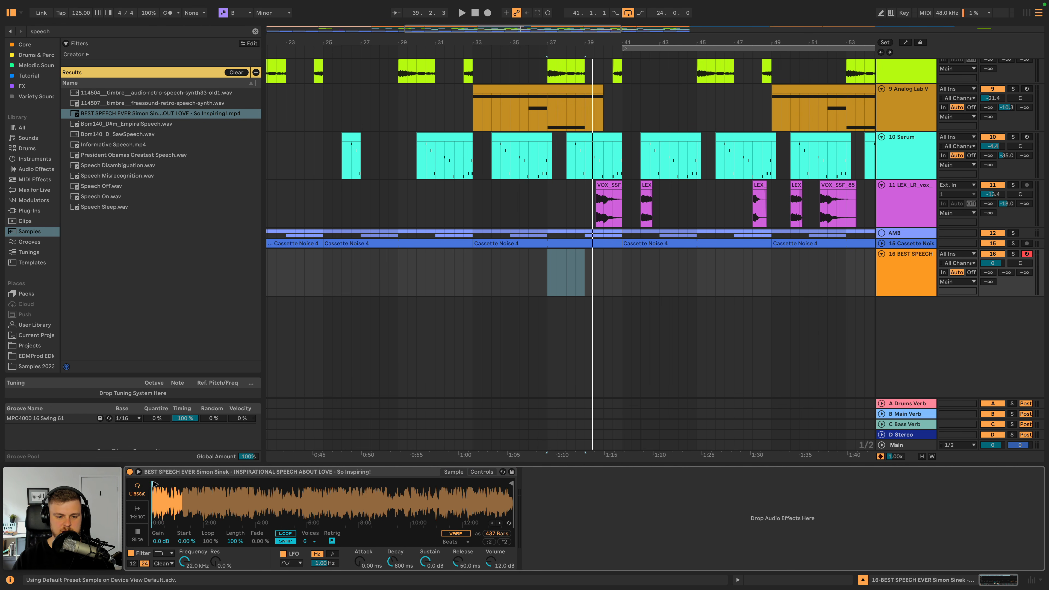
- Insert an eight-bar MIDI clip starting at bar 33 on the BEST SPEECH track
left_click_drag(548, 281, 614, 278)
left_click_drag(467, 273, 610, 268)
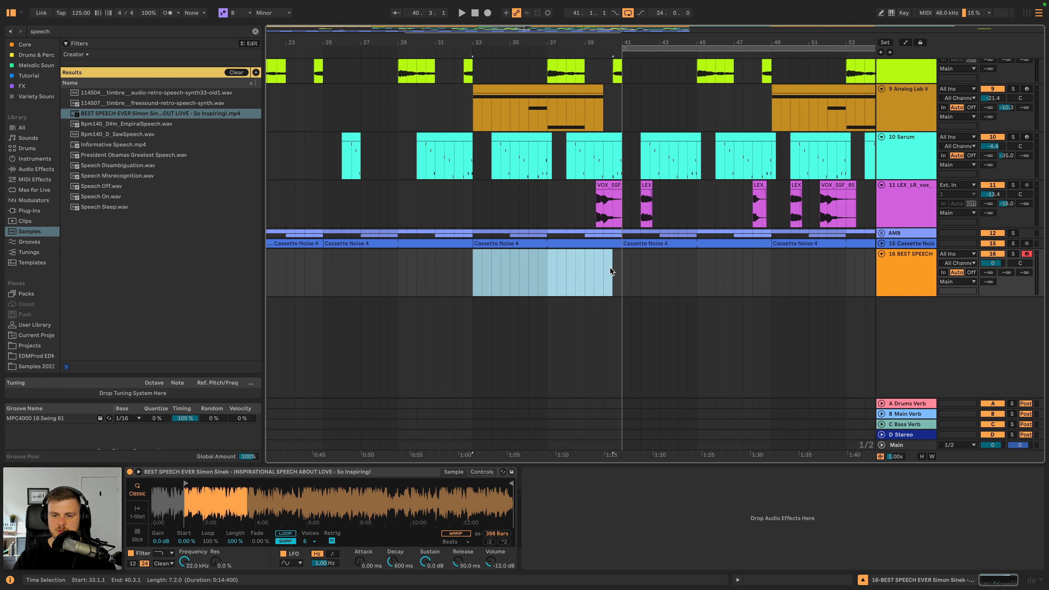
key("shift+super+m")
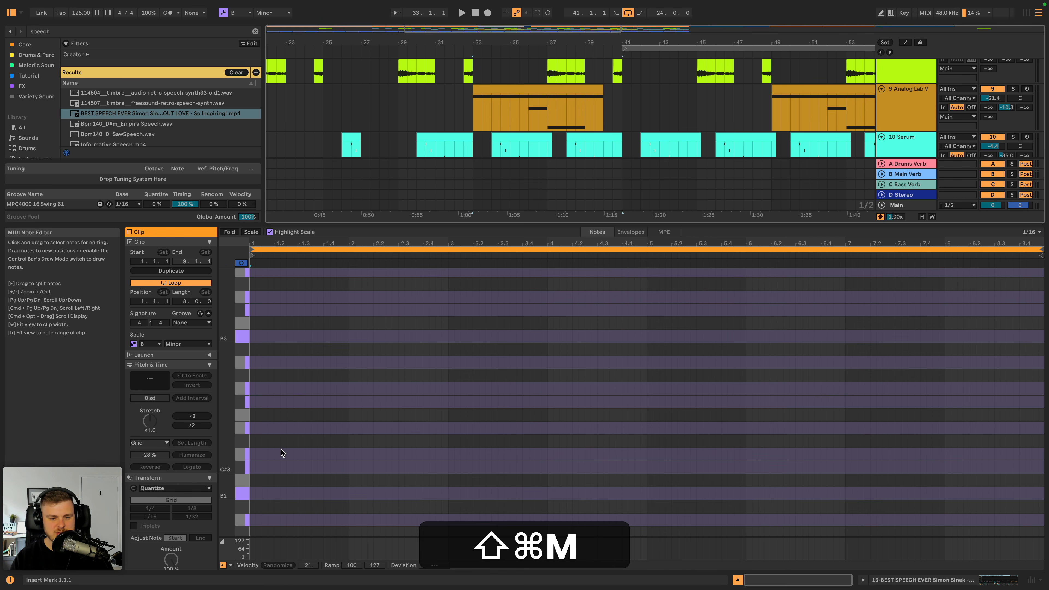
- Add a C3 note at the start of the speech clip and extend it over the whole clip with Legato
double_click(258, 480)
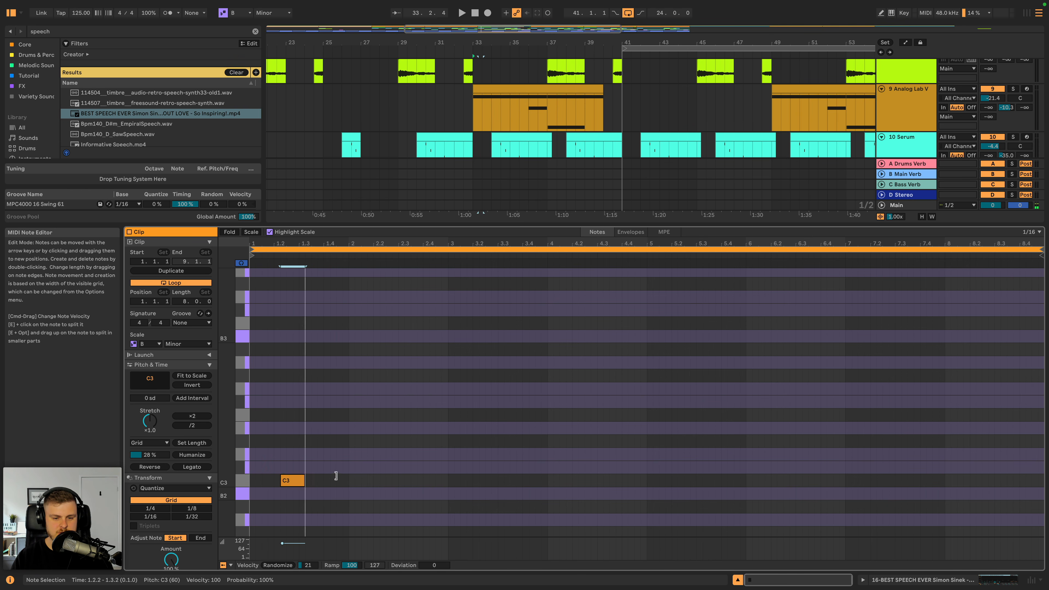
left_click_drag(336, 477, 339, 478)
left_click_drag(318, 481, 286, 482)
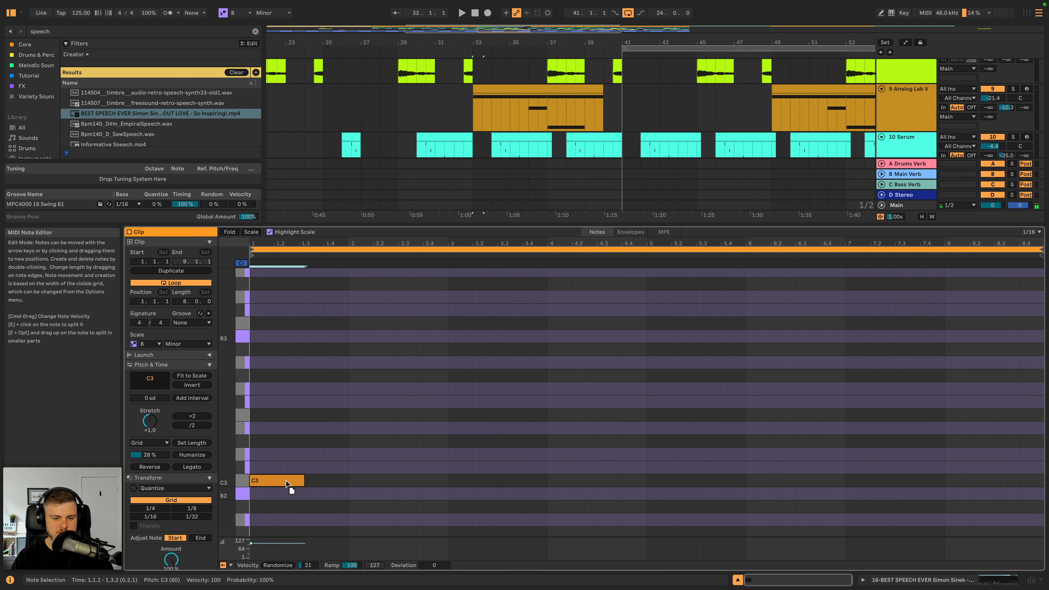
left_click(189, 466)
- Select the BEST SPEECH track and play the arrangement from bar 33 to hear the speech in context
left_click(917, 121)
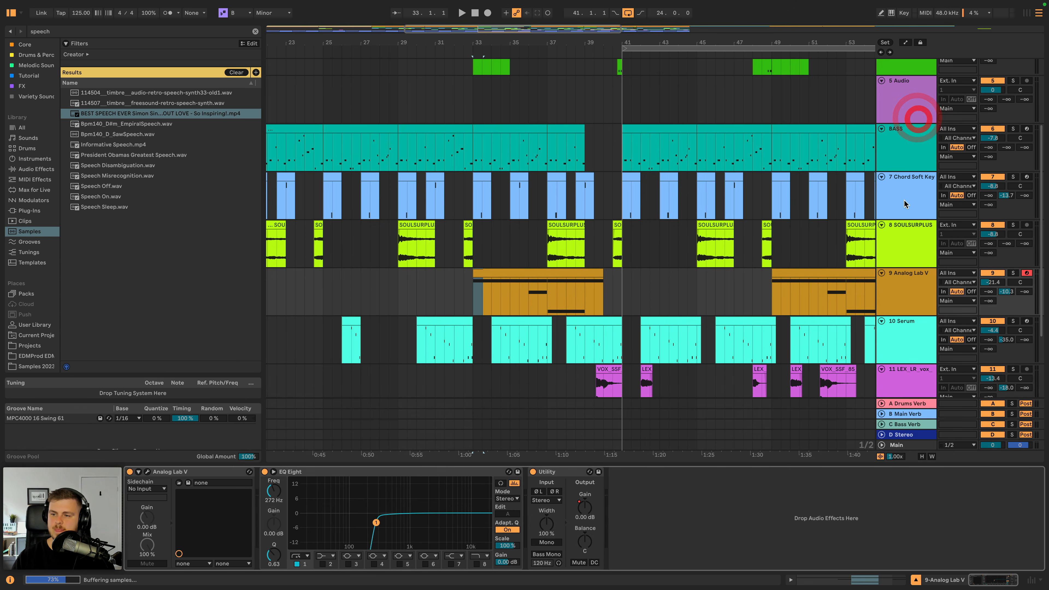
left_click(914, 333)
left_click(913, 287)
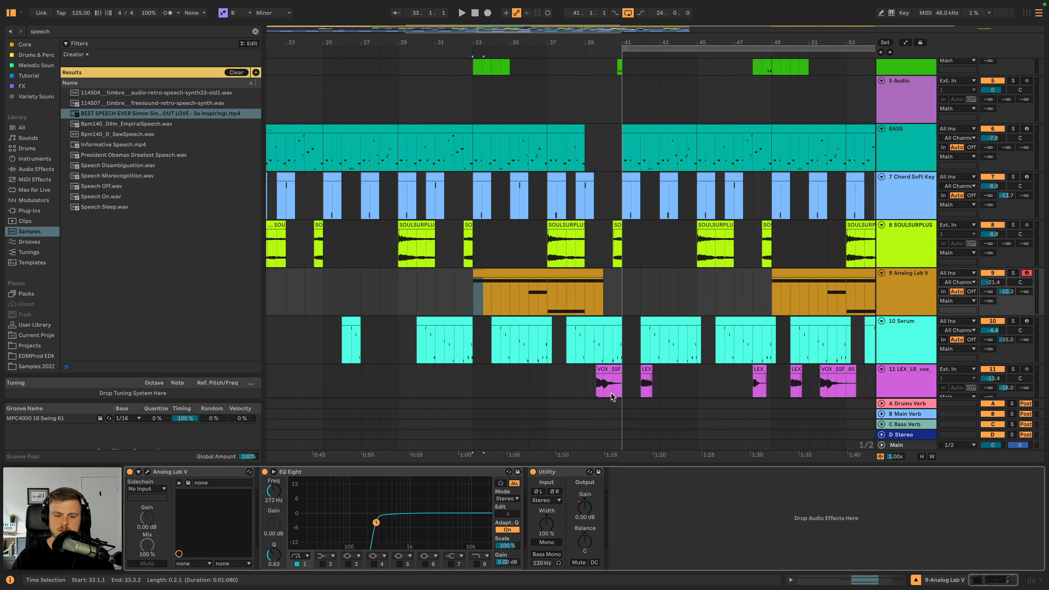
scroll(895, 362, "down", 5)
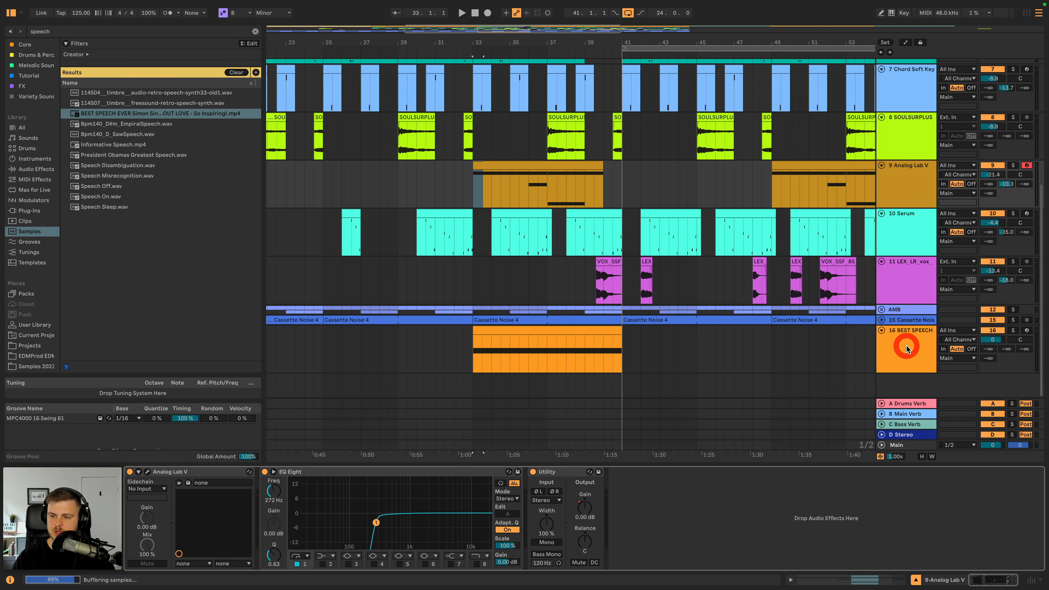
left_click(907, 349)
key("space")
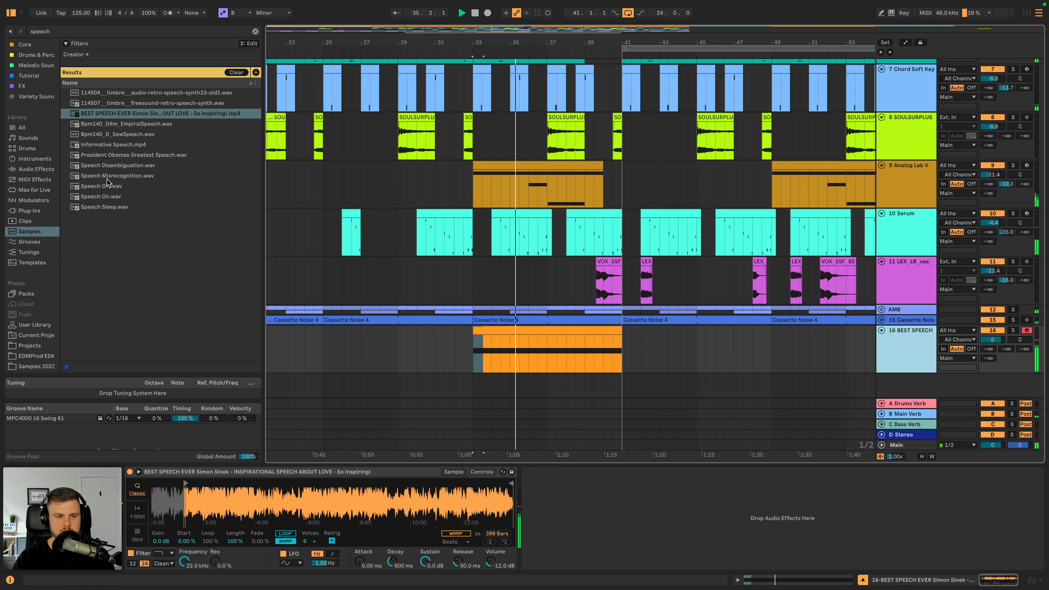
- Clear the library search and add an EQ Eight audio effect to the BEST SPEECH track
left_click(255, 32)
left_click(37, 169)
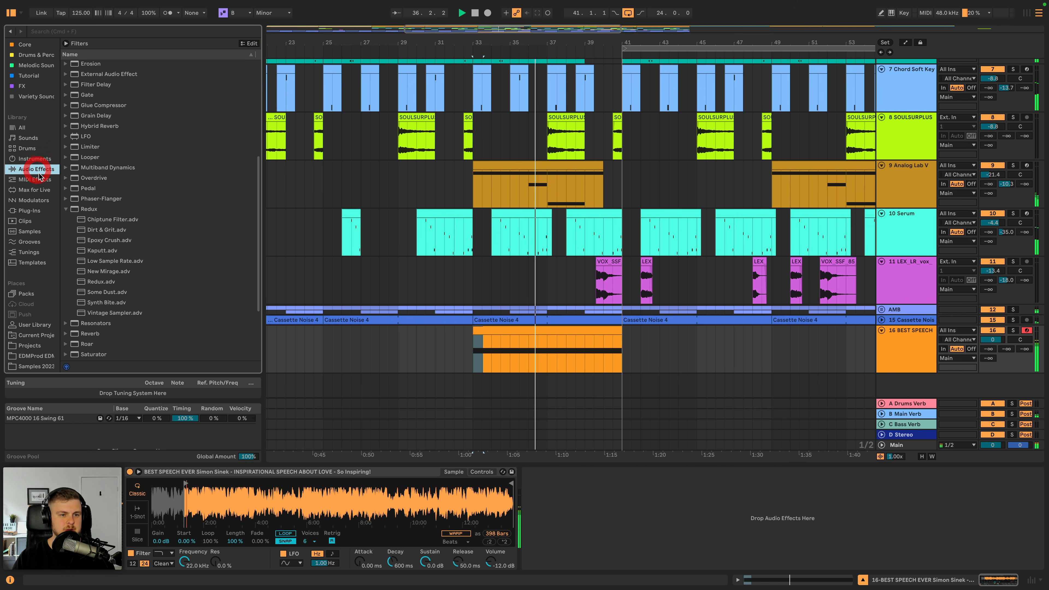
scroll(85, 219, "down", 5)
scroll(85, 215, "up", 3)
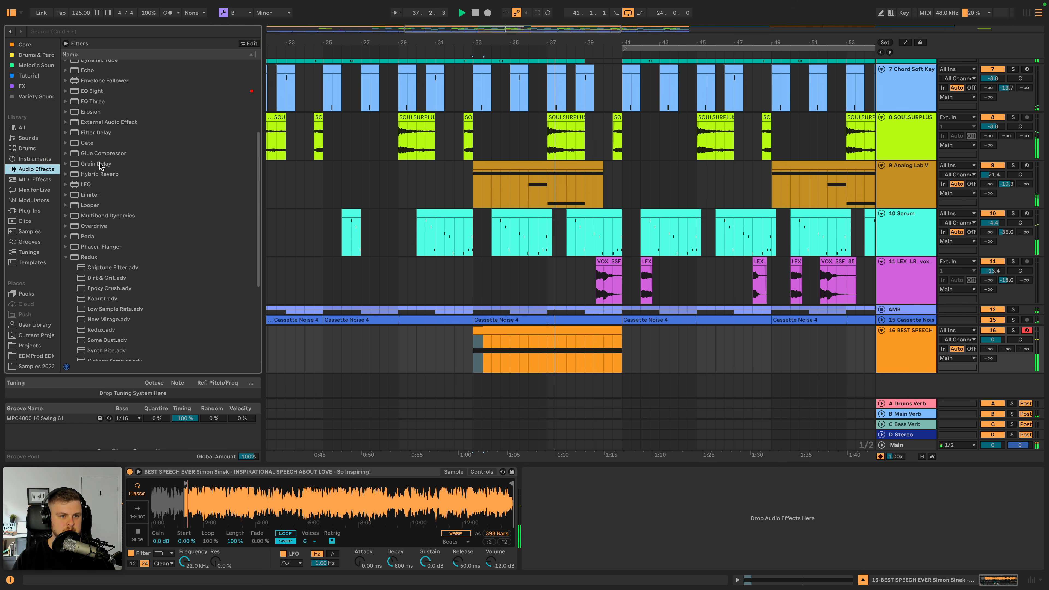
left_click(97, 132)
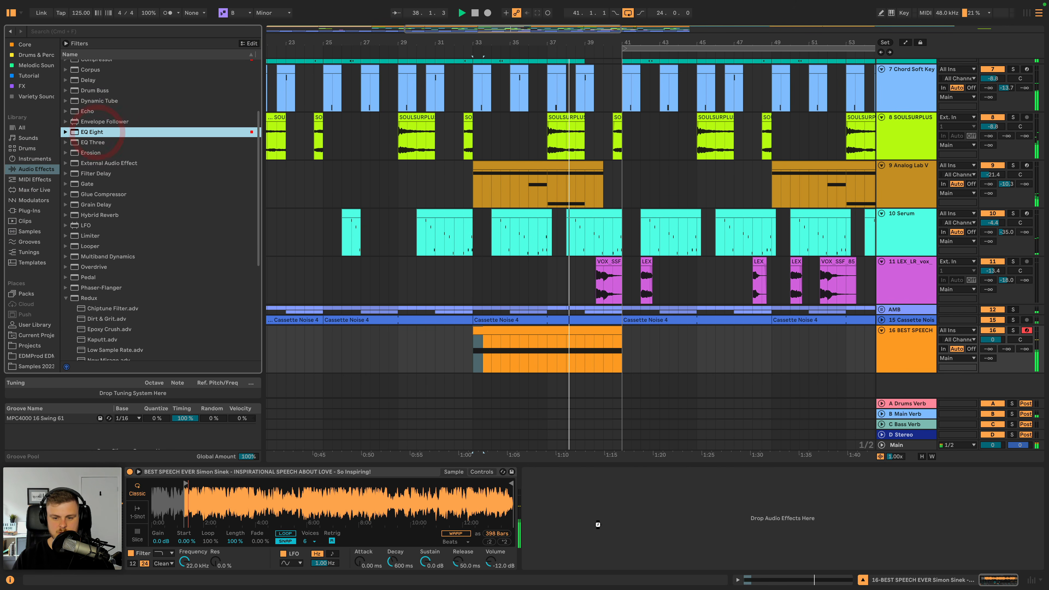
left_click_drag(598, 525, 562, 536)
- Set band 1 of the speech's EQ Eight to a low cut and raise its cutoff frequency
left_click(569, 554)
left_click(563, 487)
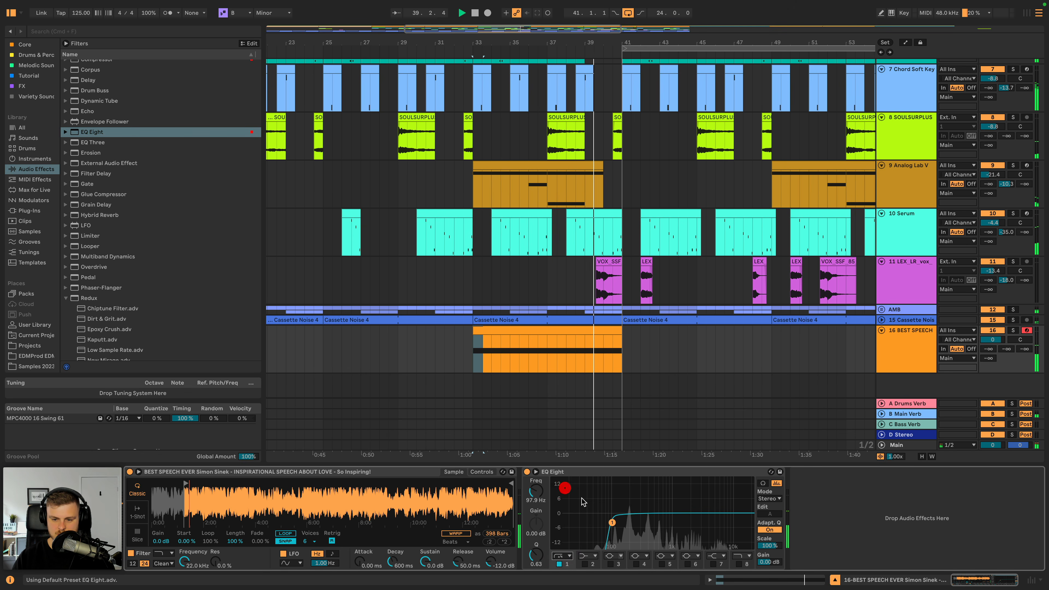
left_click_drag(629, 521, 636, 522)
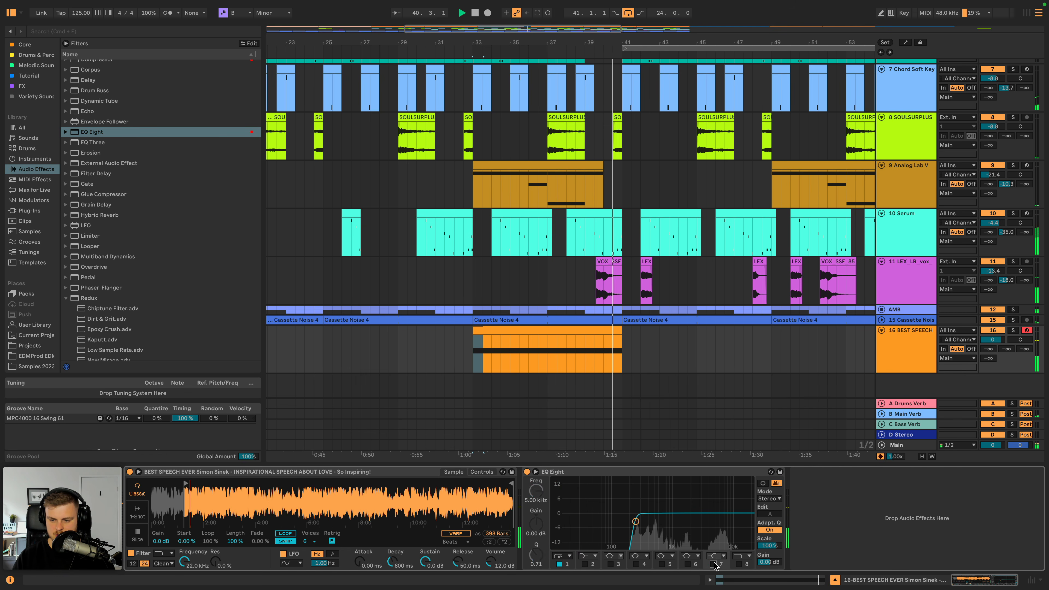
- Boost the speech's highs with EQ band 7, roll off the top with a band 8 high cut, and set the low cut to 267 Hz
left_click(713, 565)
key("space")
mouse_move(712, 513)
left_mouse_down()
mouse_move(711, 497)
mouse_move(704, 521)
left_mouse_up()
left_click(739, 565)
left_click(741, 556)
key("space")
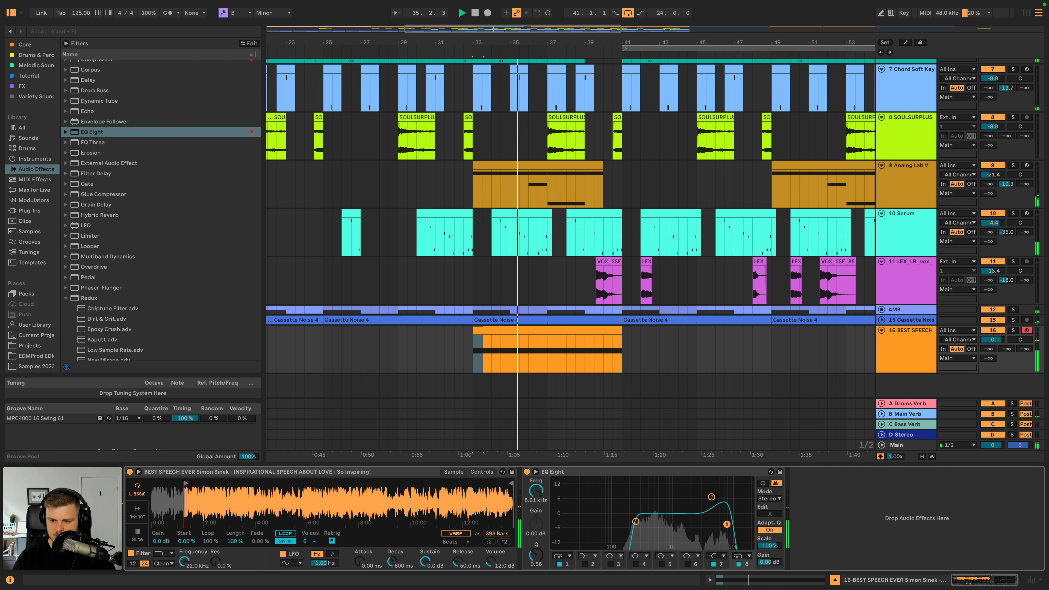
left_click_drag(635, 521, 642, 521)
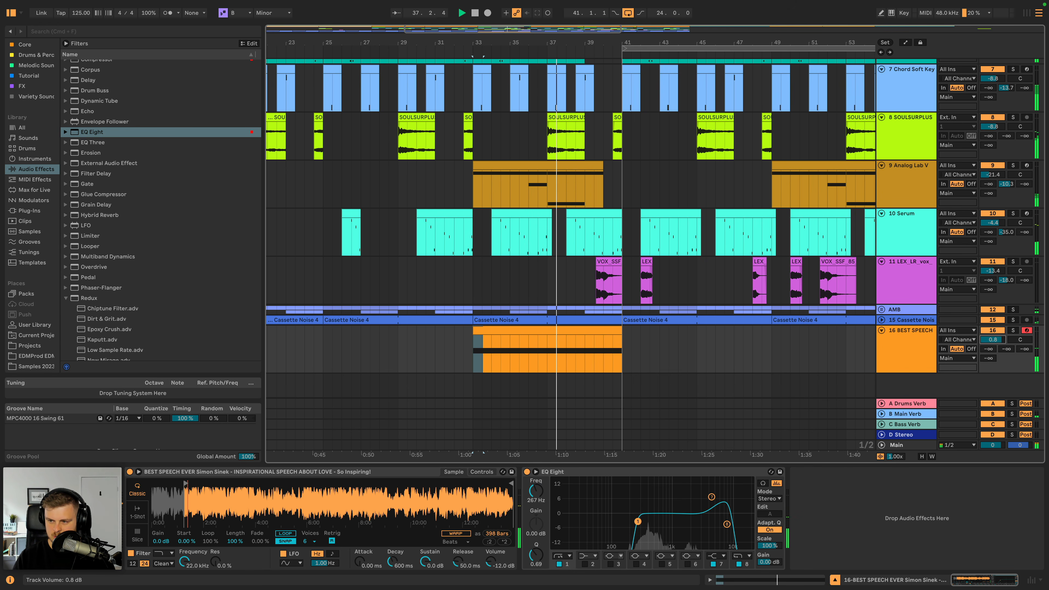
key("space")
- Add the OTT preset of Multiband Dynamics to the speech track and set its amount to 28%
left_click(66, 256)
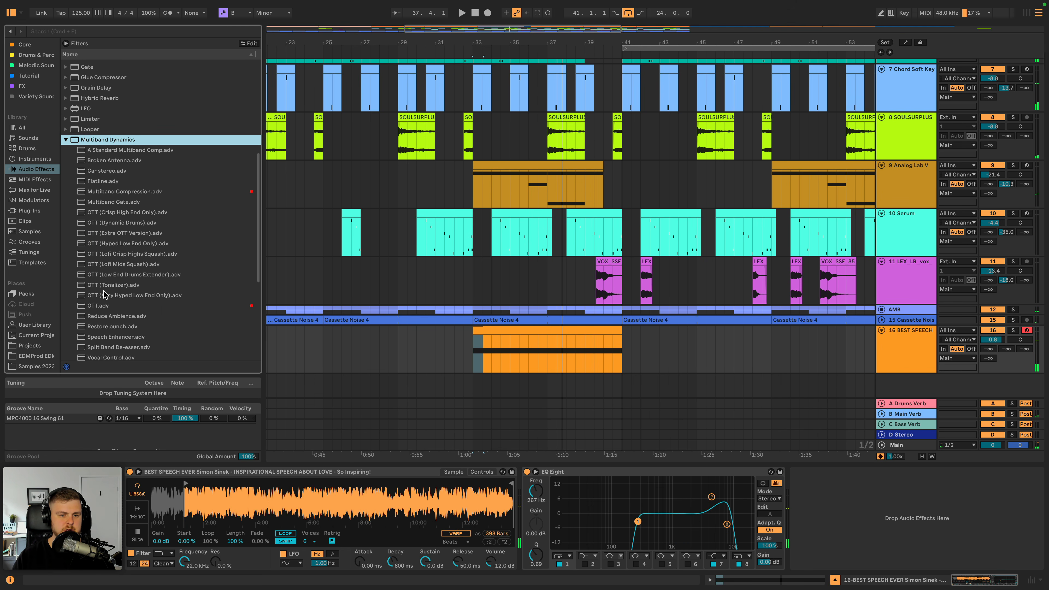
left_click(104, 306)
double_click(101, 306)
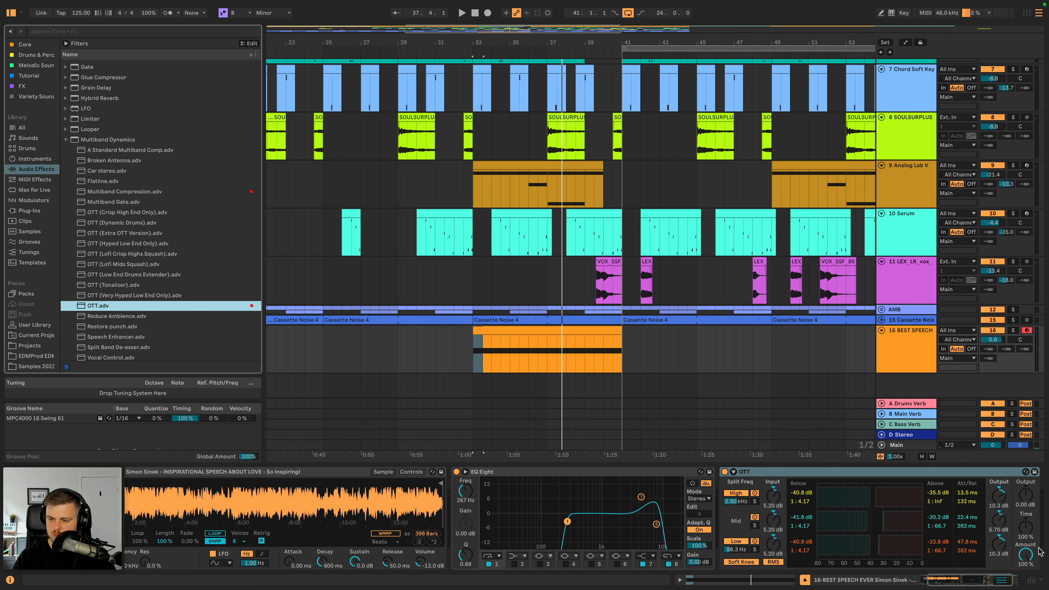
key("space")
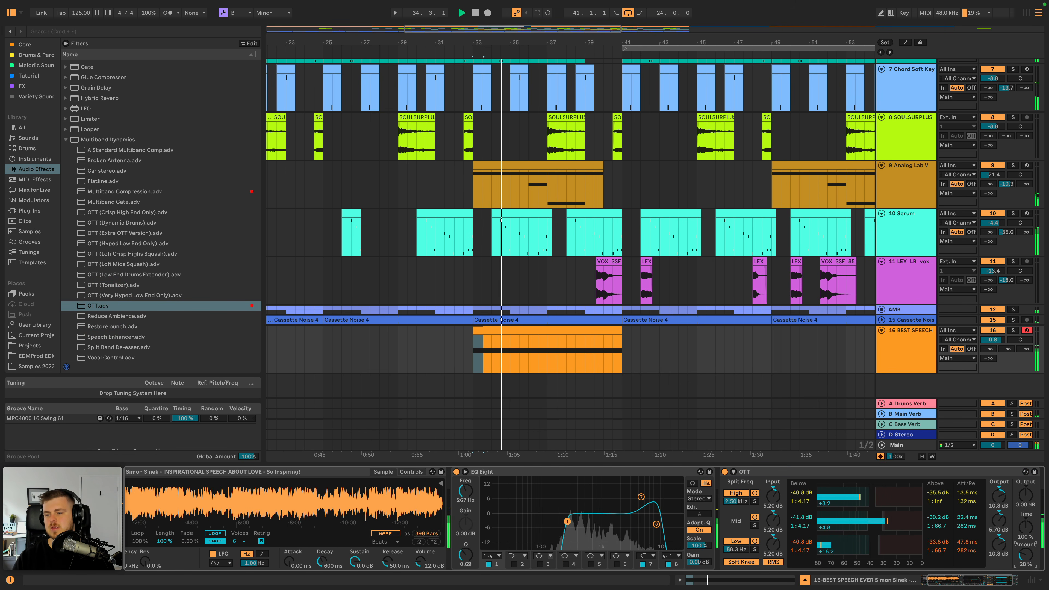
- Add a Utility effect after OTT on the speech track and switch it to mono
scroll(1008, 496, "left", 1)
scroll(124, 269, "down", 5)
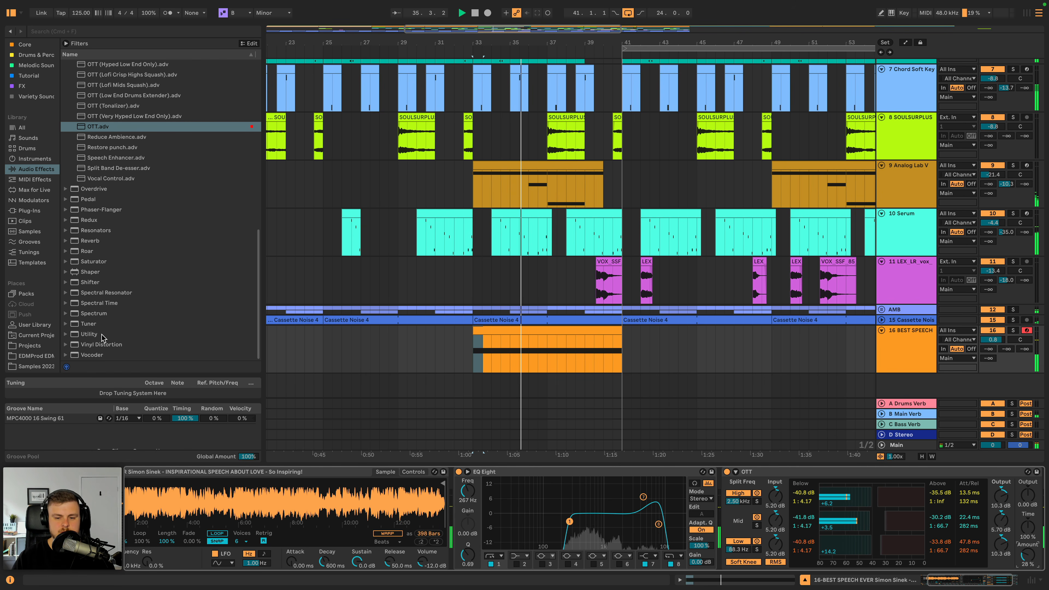
left_click(89, 334)
double_click(89, 334)
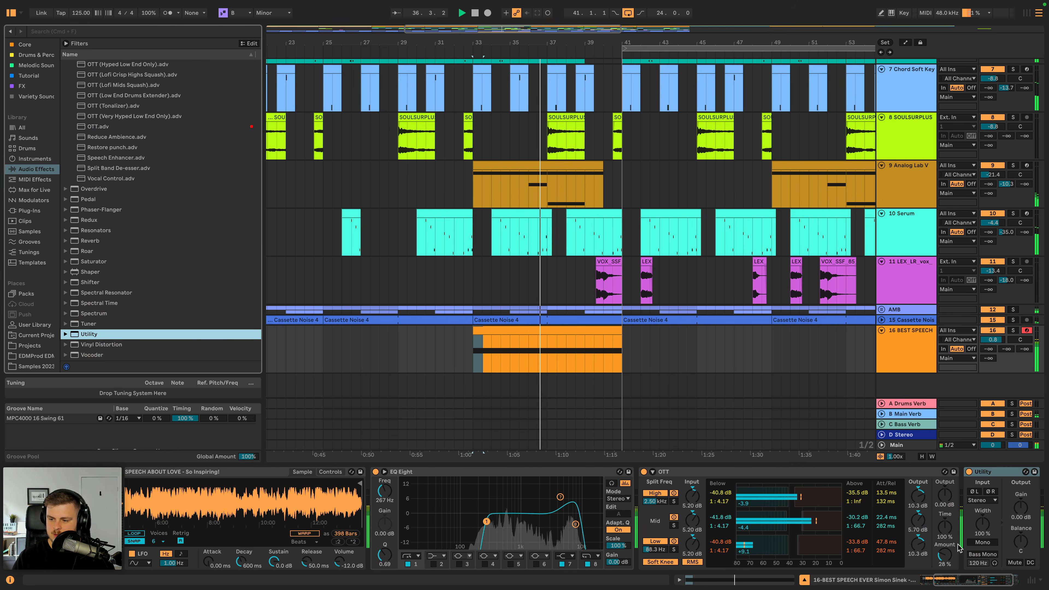
left_click(983, 543)
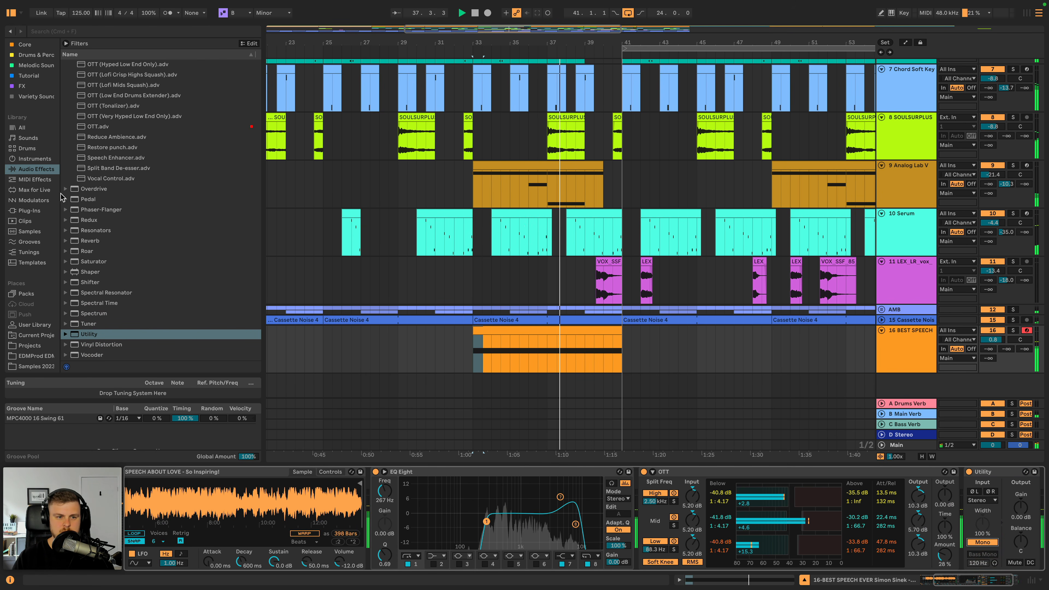
- Add Redux to the speech track with a 23.9 kHz rate, a bit depth of 9, and the pre and post filters enabled
key("space")
left_click(89, 220)
double_click(89, 220)
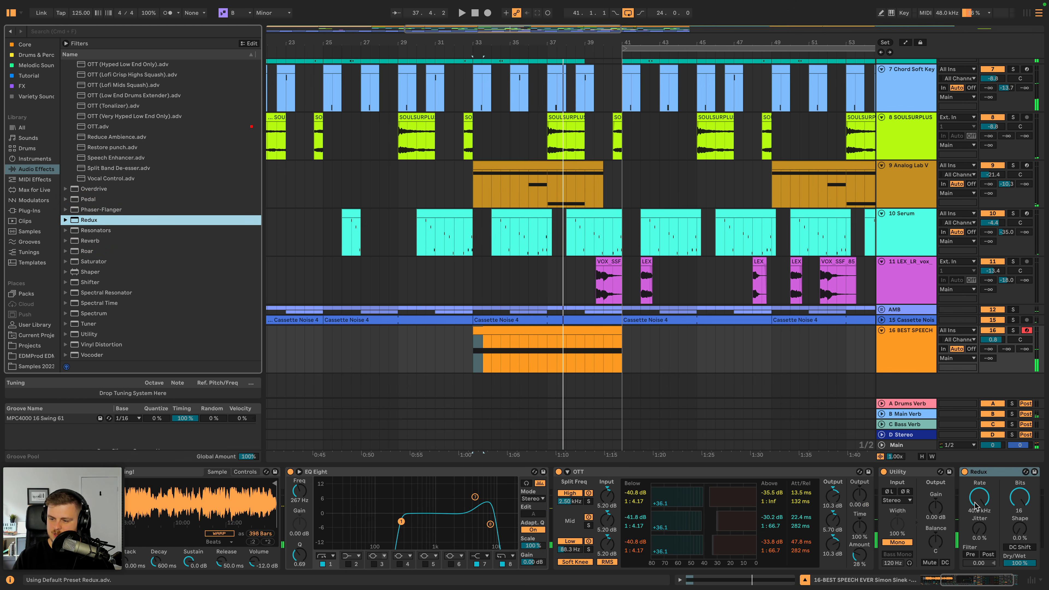
key("space")
left_click_drag(976, 505, 976, 525)
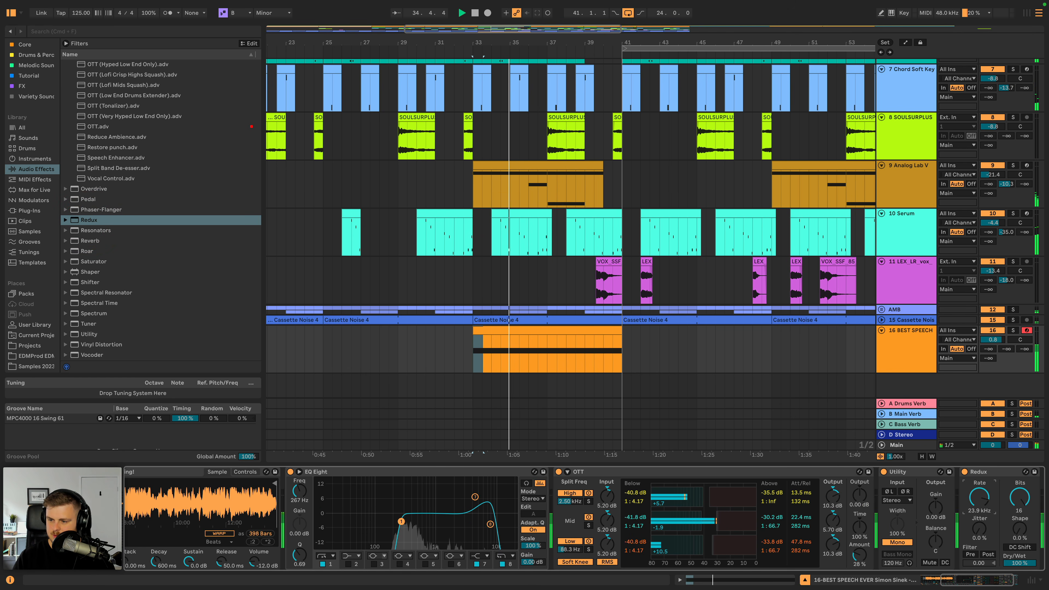
left_click(988, 554)
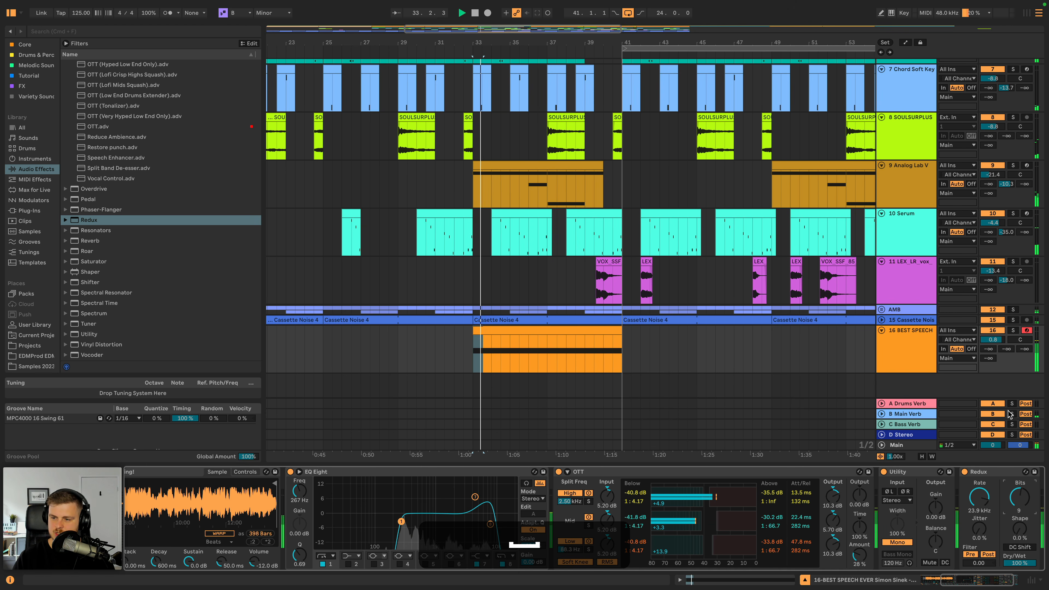
- Set Redux's bit depth to 10 while soloing the speech track, and fine-tune the track's volume in the full mix
left_click(1013, 330)
left_click(1020, 506)
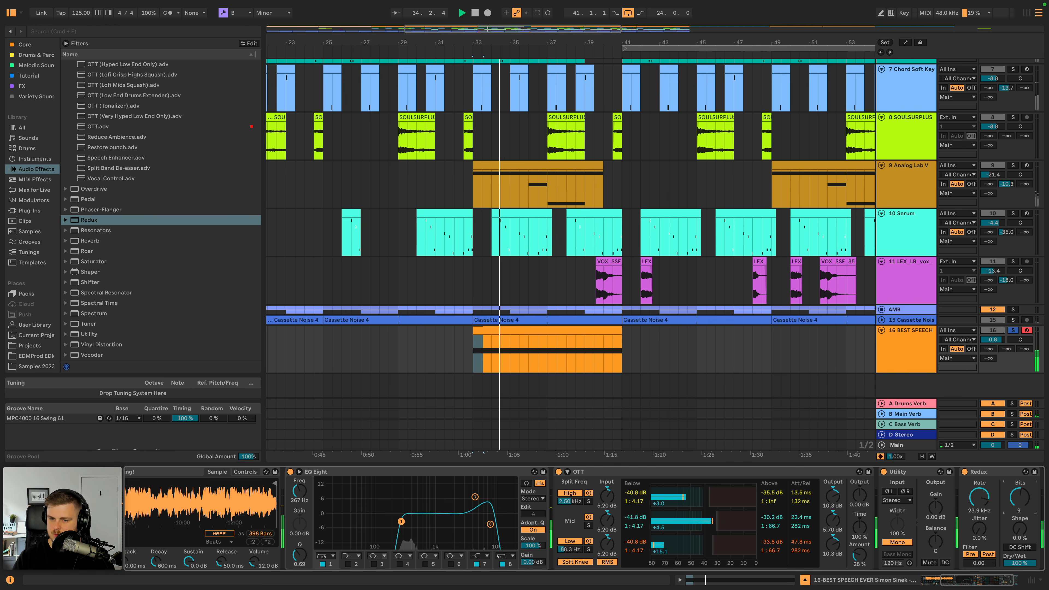
left_click(1013, 331)
left_click_drag(998, 340, 998, 342)
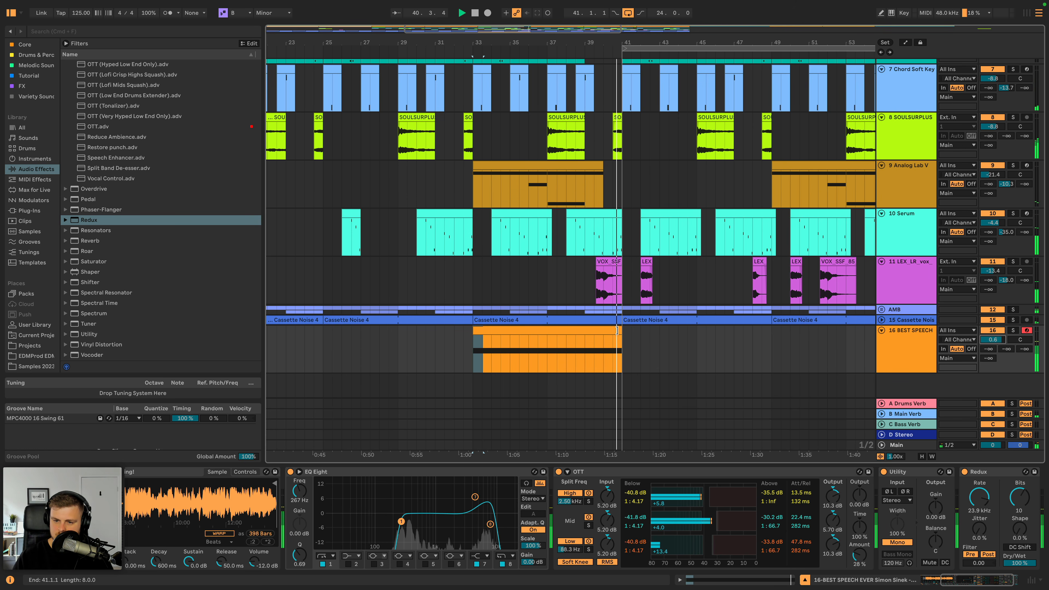
- Shorten the speech clip to end at bar 40 and play the arrangement from bar 33
left_click_drag(617, 330, 603, 331)
left_click(583, 338)
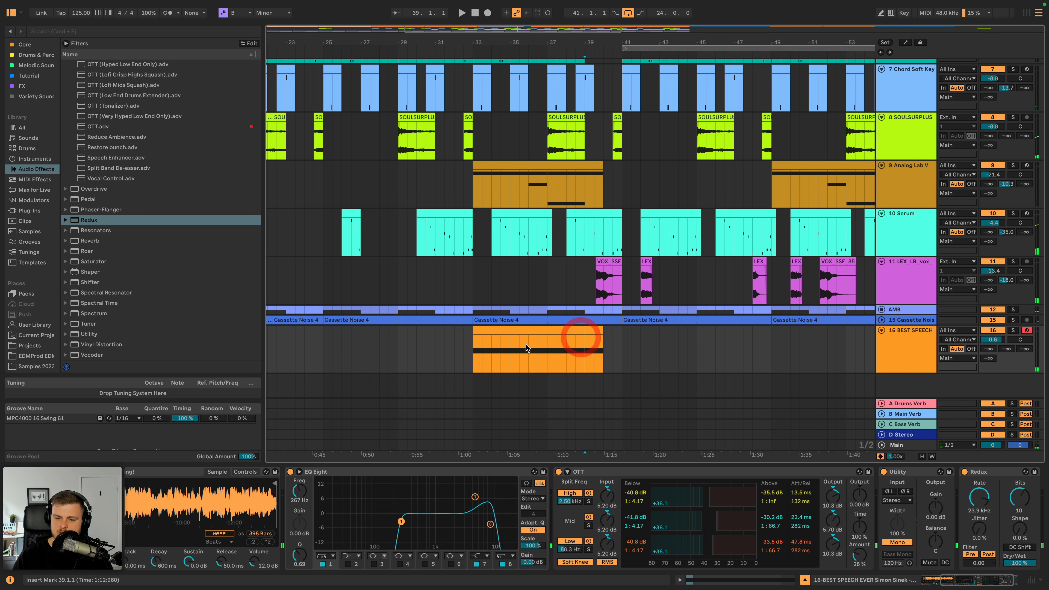
left_click(474, 343)
key("space")
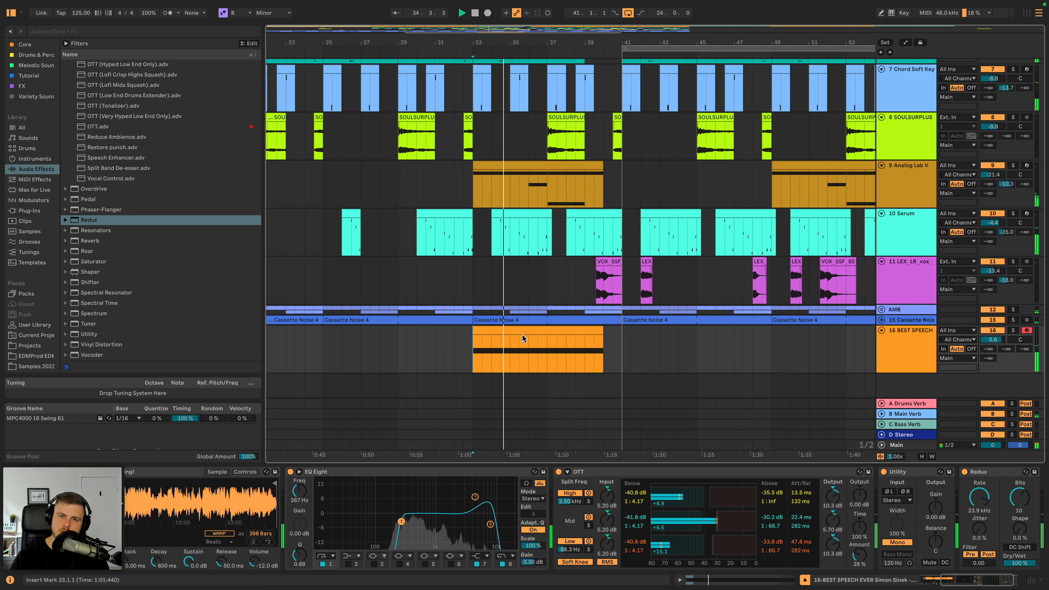
scroll(174, 496, "left", 5)
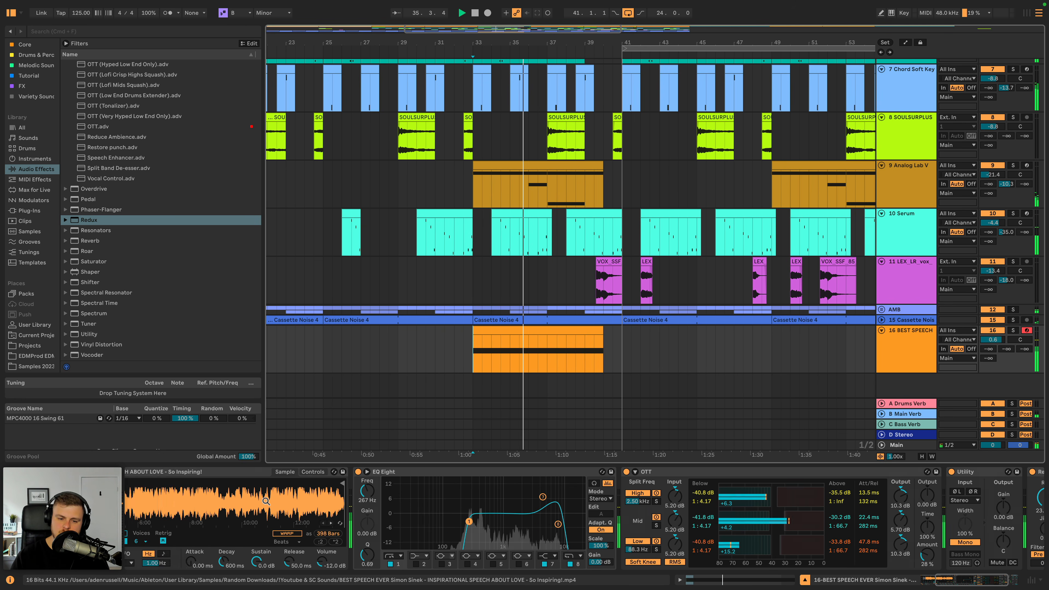
- Replay the breakdown with the speech clip from bar 33 and set the speech track's volume to 0.5 dB
left_click_drag(184, 497, 418, 484)
key("space")
key("space")
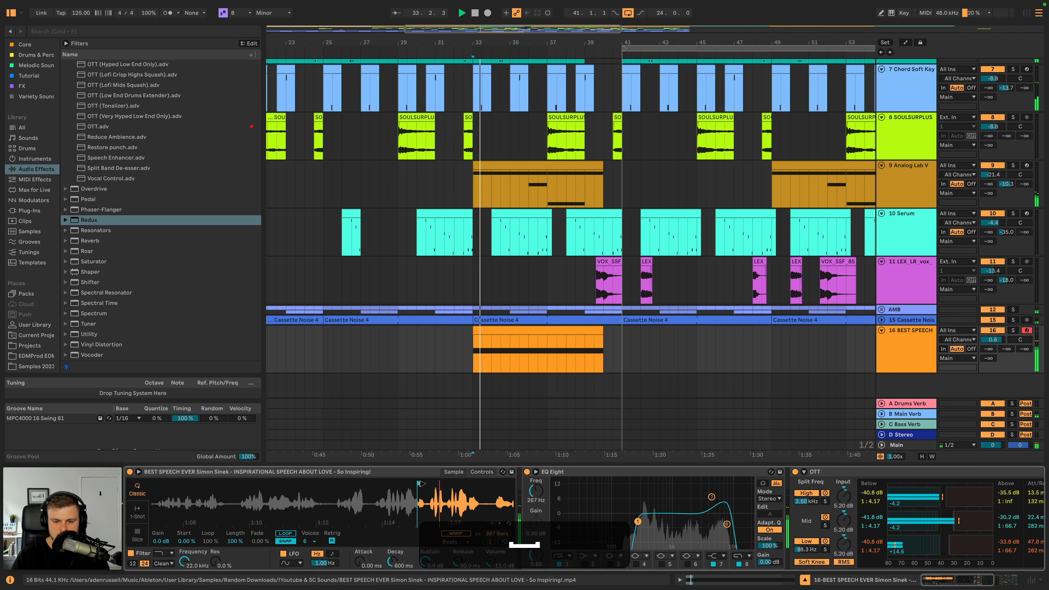
left_click(564, 328)
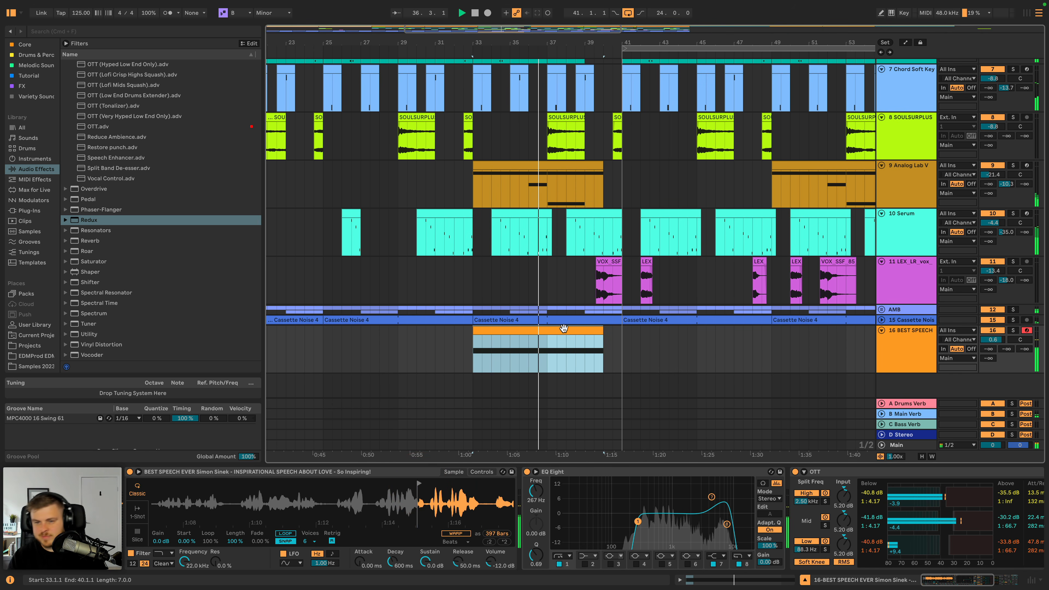
left_click(993, 339)
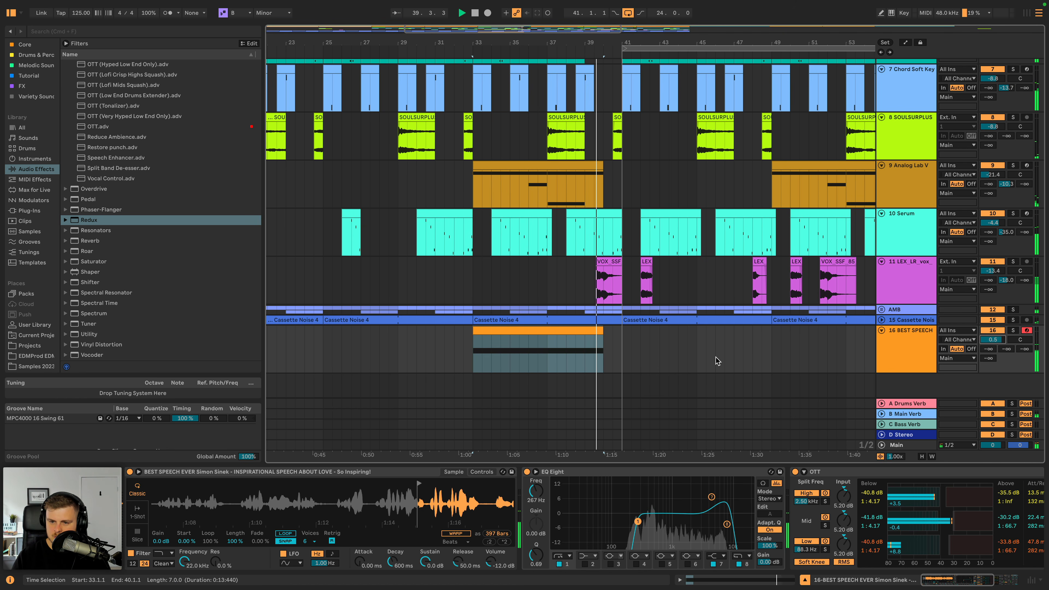
- Trim the speech clip's end to bar 39, audition it, and shorten it further to end at about 38.3
key("space")
left_click_drag(602, 331, 585, 333)
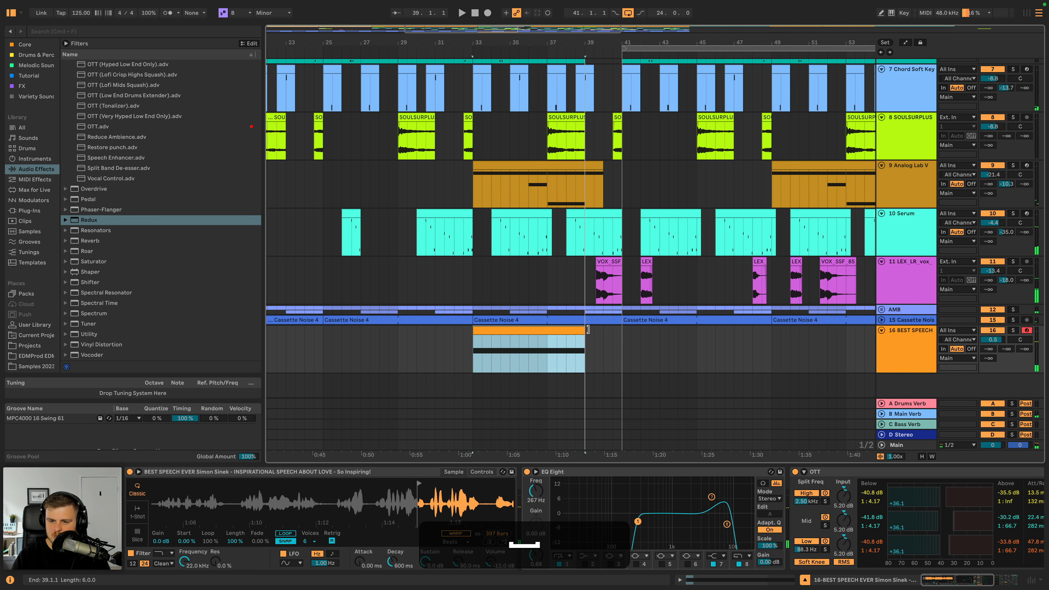
left_click(584, 336)
left_click(567, 343)
key("space")
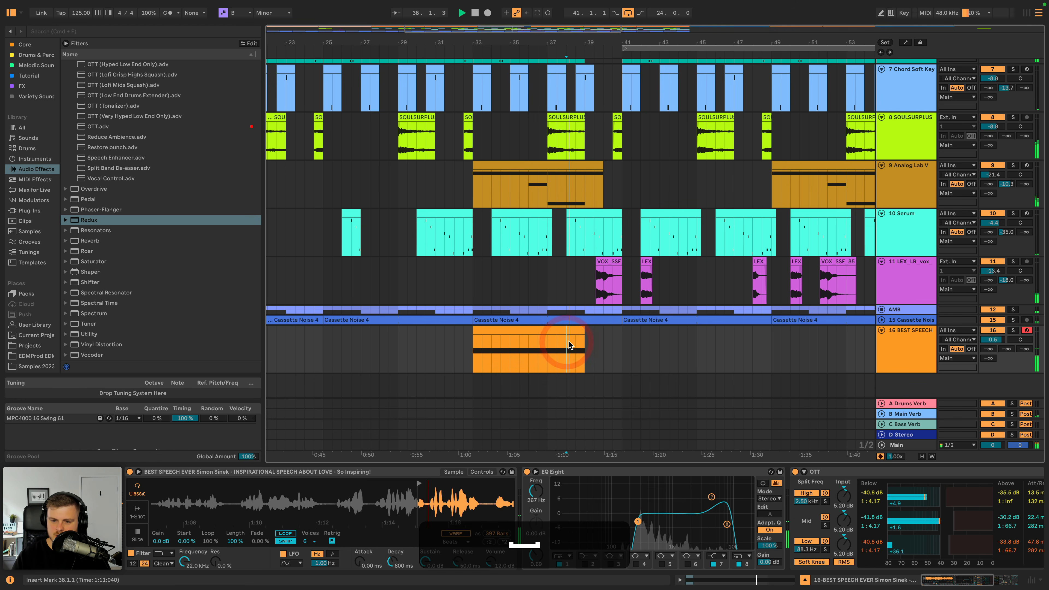
left_click(481, 329)
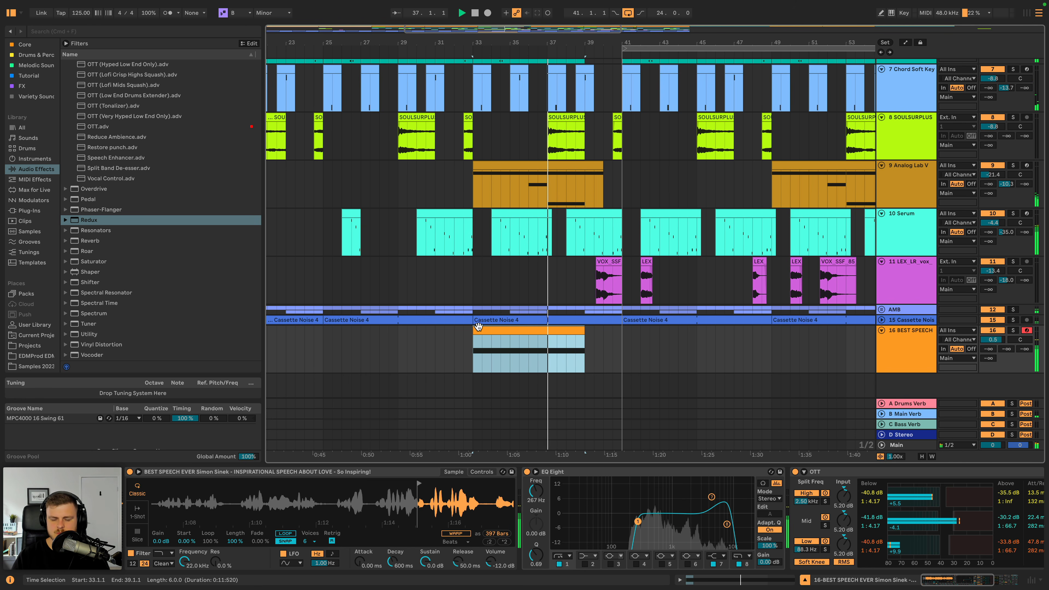
scroll(502, 334, "left", 4)
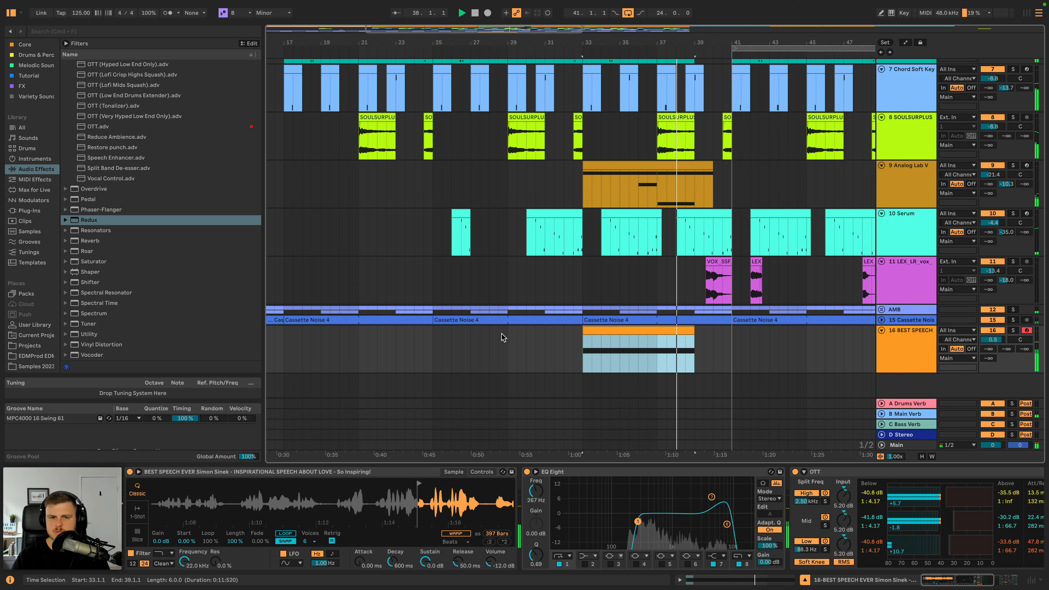
left_click_drag(649, 43, 531, 44)
key("space")
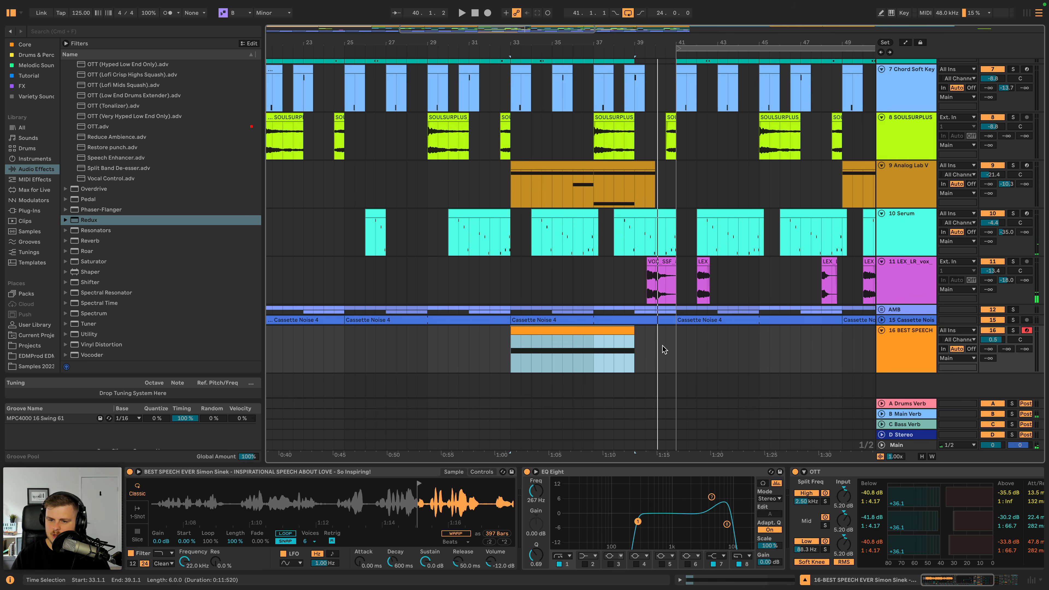
left_click_drag(630, 331, 625, 331)
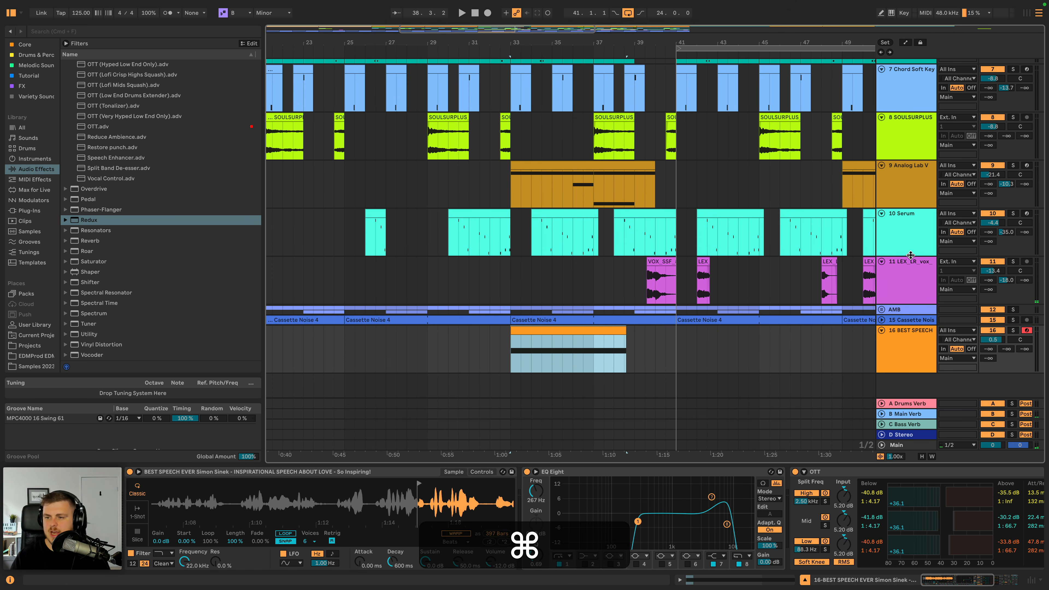
- Copy the Serum track's section from bar 25 to 29 and paste it at bars 17 and 5
left_click(888, 235)
scroll(727, 313, "up", 5)
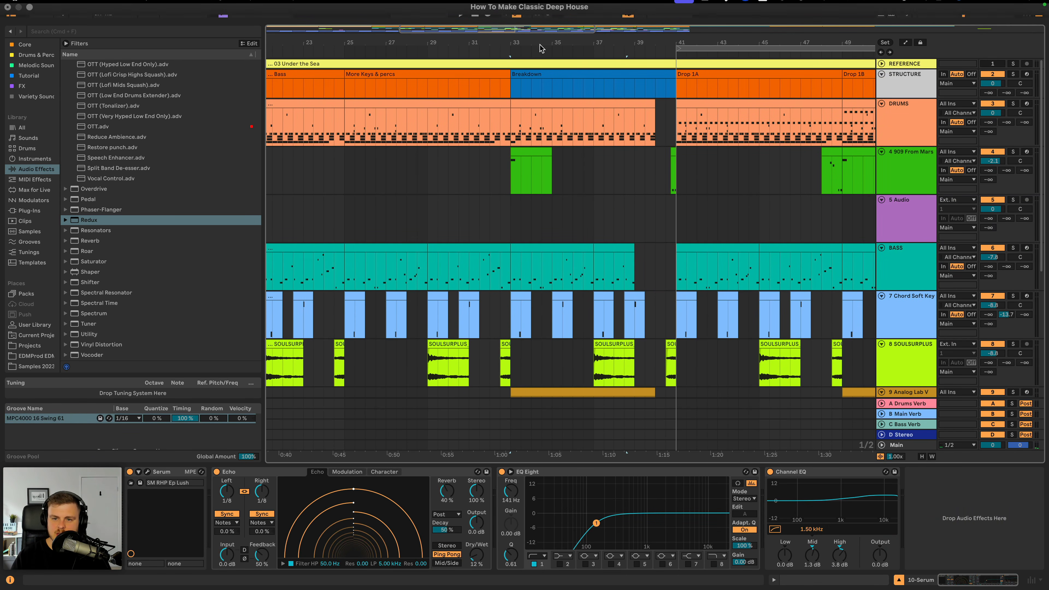
left_click_drag(540, 43, 537, 8)
scroll(421, 200, "down", 6)
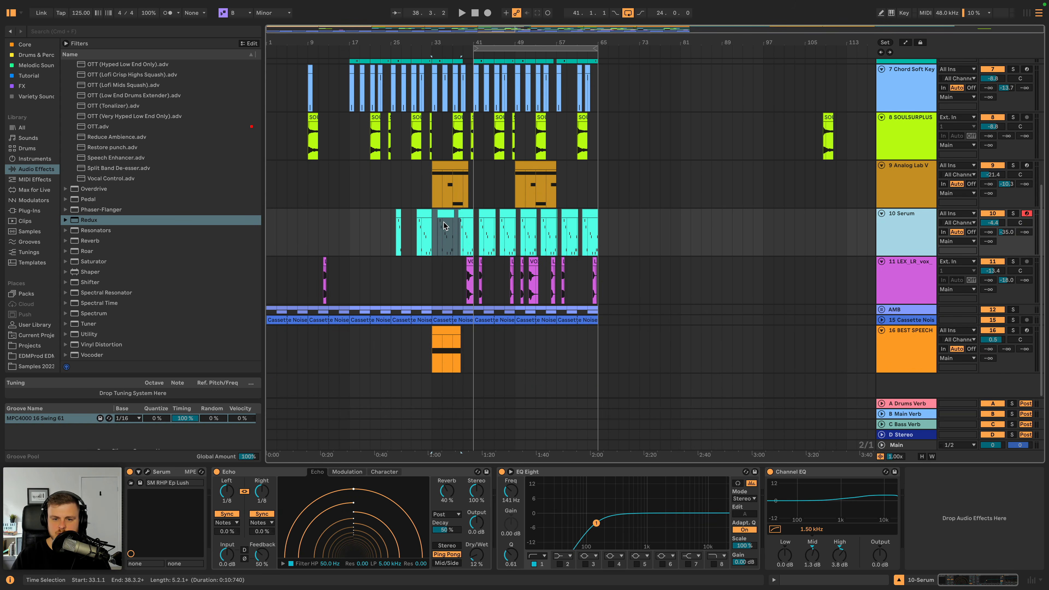
left_click_drag(393, 225, 412, 226)
key("super+c")
left_click(352, 225)
key("super+v")
key("space")
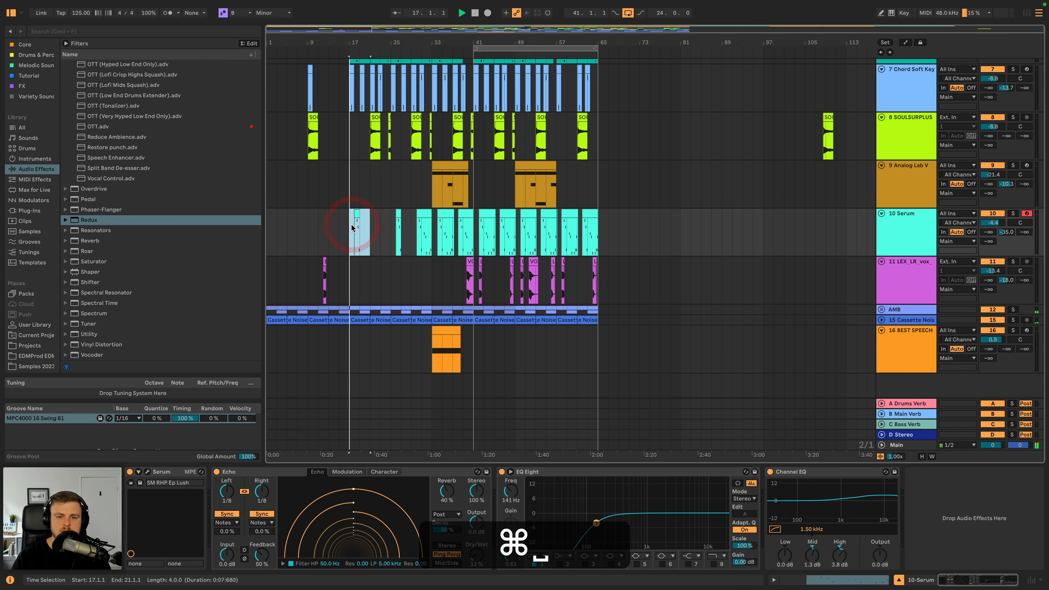
left_click(288, 226)
key("super+v")
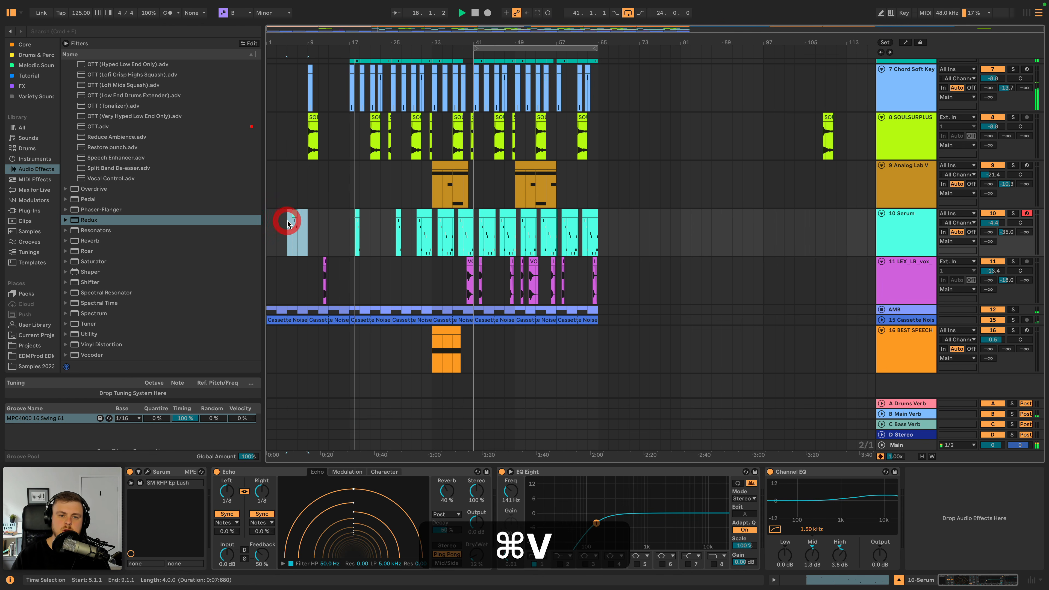
- Copy the one-bar Chord Soft Keys clip at 22.3 and paste it at 7.3 in the intro
left_click_drag(280, 38, 281, 85)
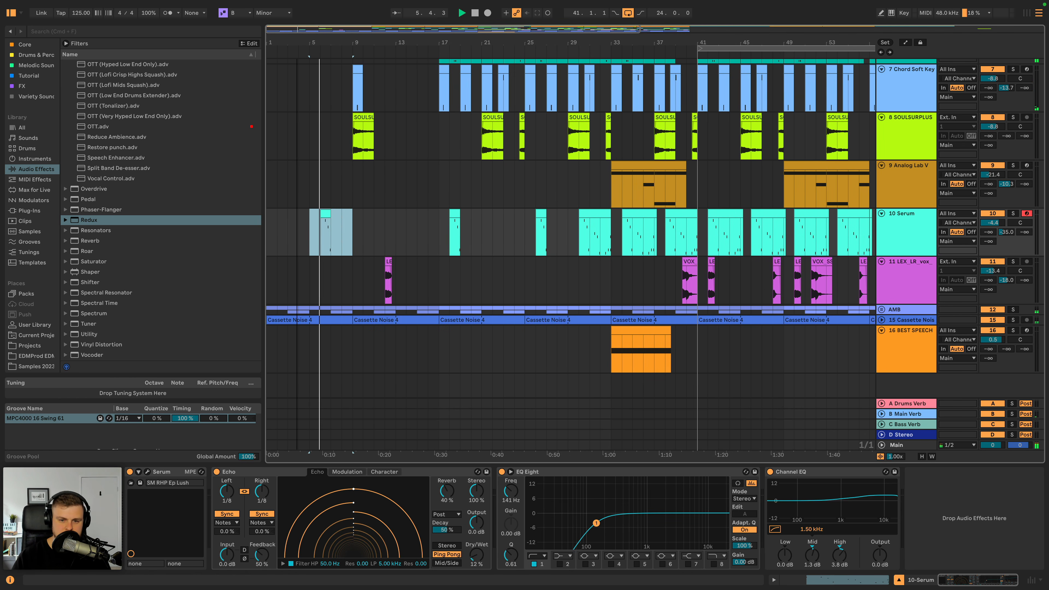
scroll(372, 165, "up", 2)
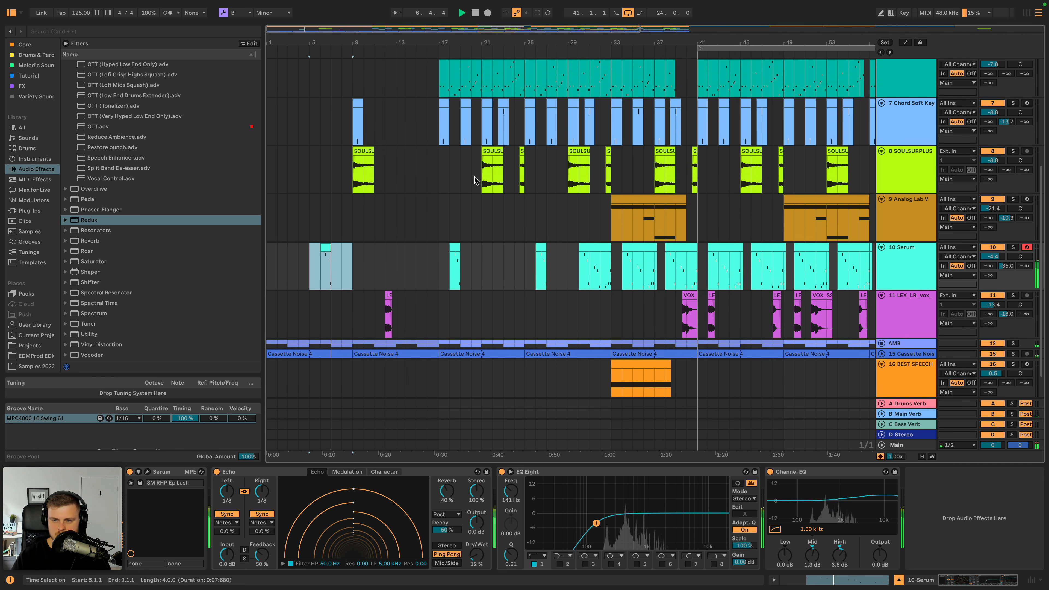
scroll(468, 178, "up", 1)
scroll(468, 180, "up", 1)
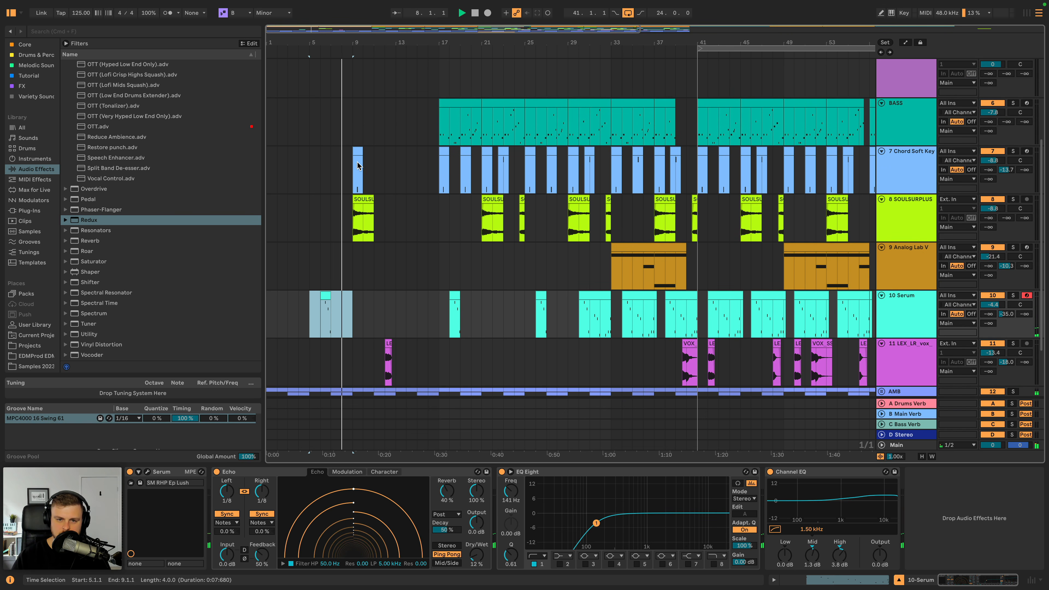
left_click(502, 153)
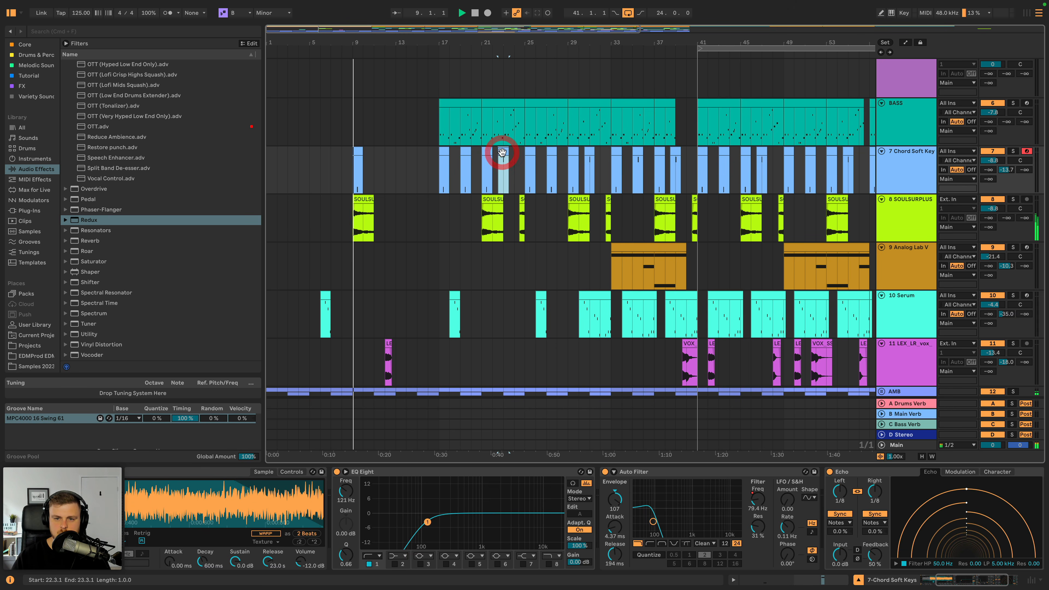
key("super+c")
scroll(337, 248, "up", 3)
scroll(347, 140, "up", 2)
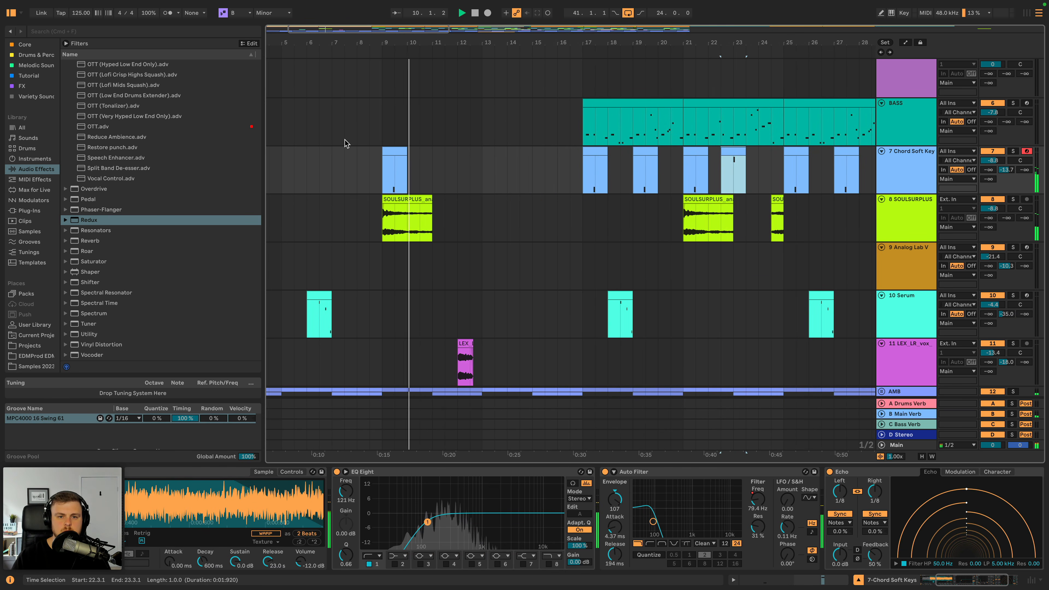
left_click(345, 152)
key("super+v")
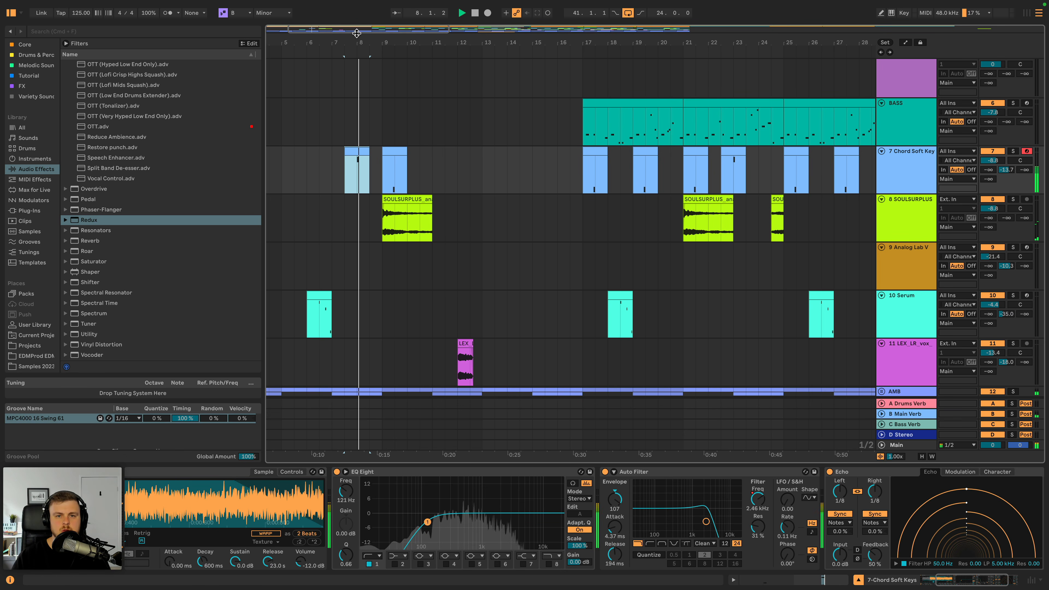
- Show automation, lower the Auto Filter frequency curve over the chord clip at 7.3, and play the passage
scroll(349, 150, "down", 4)
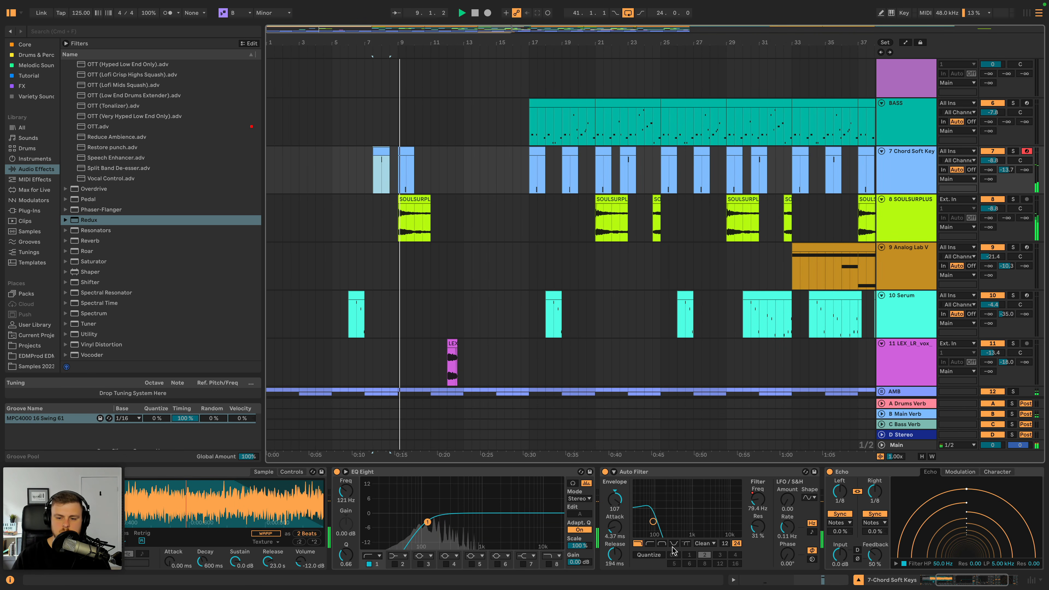
key("a")
left_click_drag(388, 176, 388, 178)
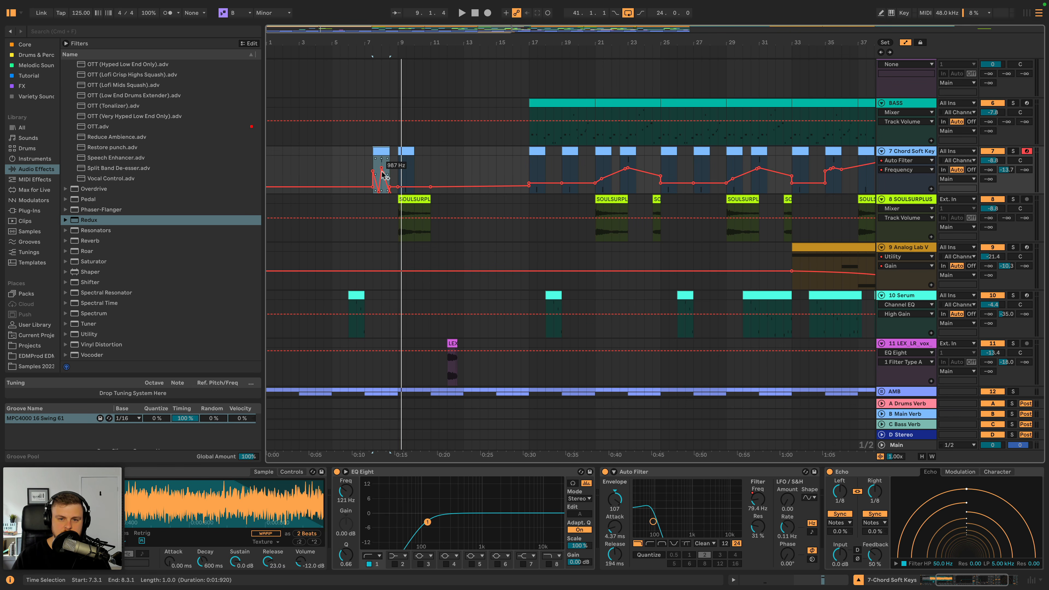
key("space")
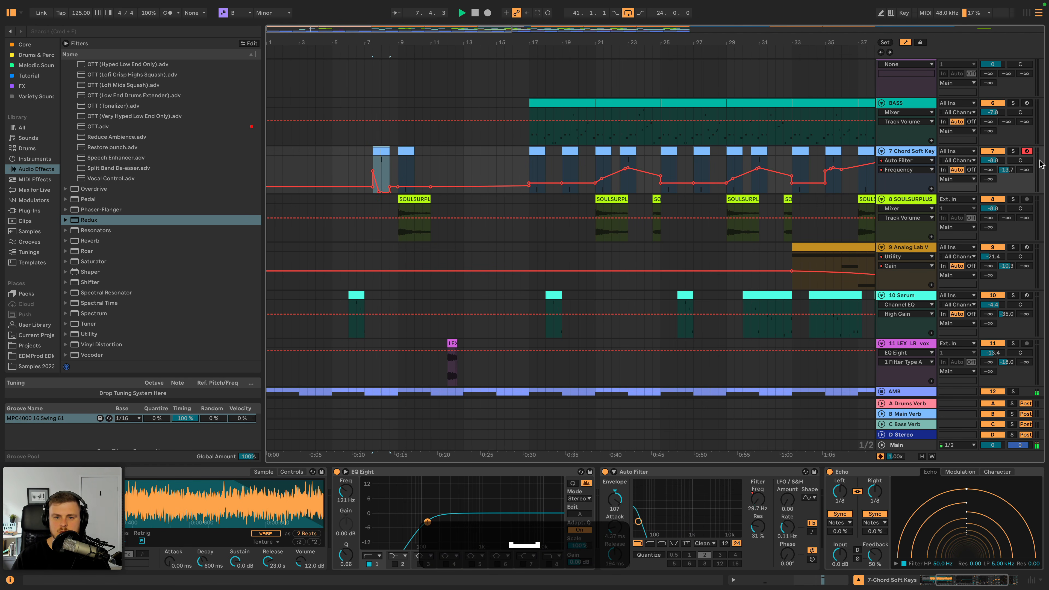
- Copy the chord clip at 7.3 with its filter automation to 3.3 and play from there
left_click(374, 153)
key("super+c")
left_click(310, 153)
key("super+v")
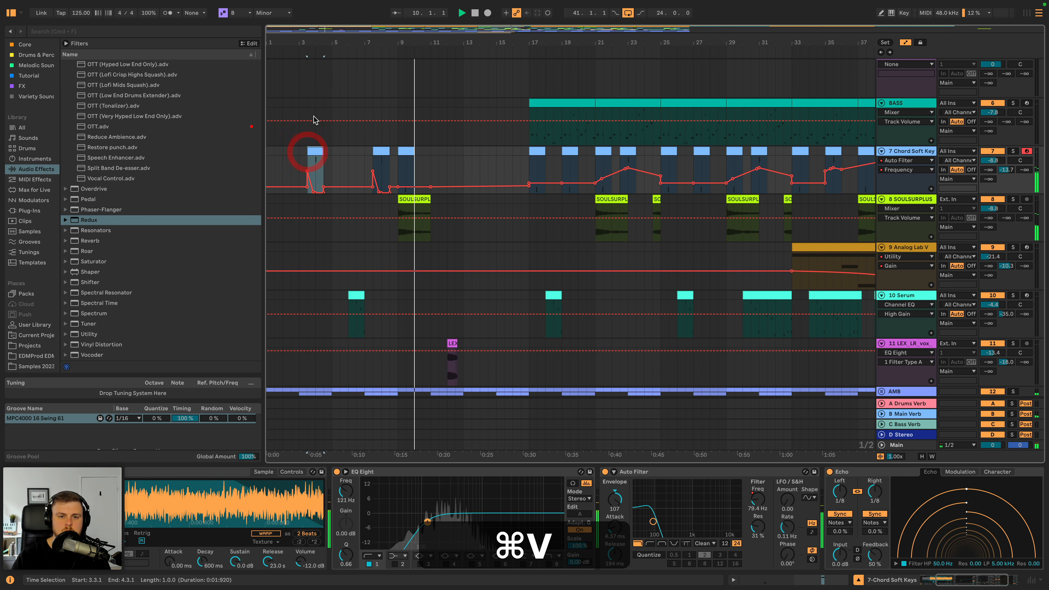
left_click(312, 54)
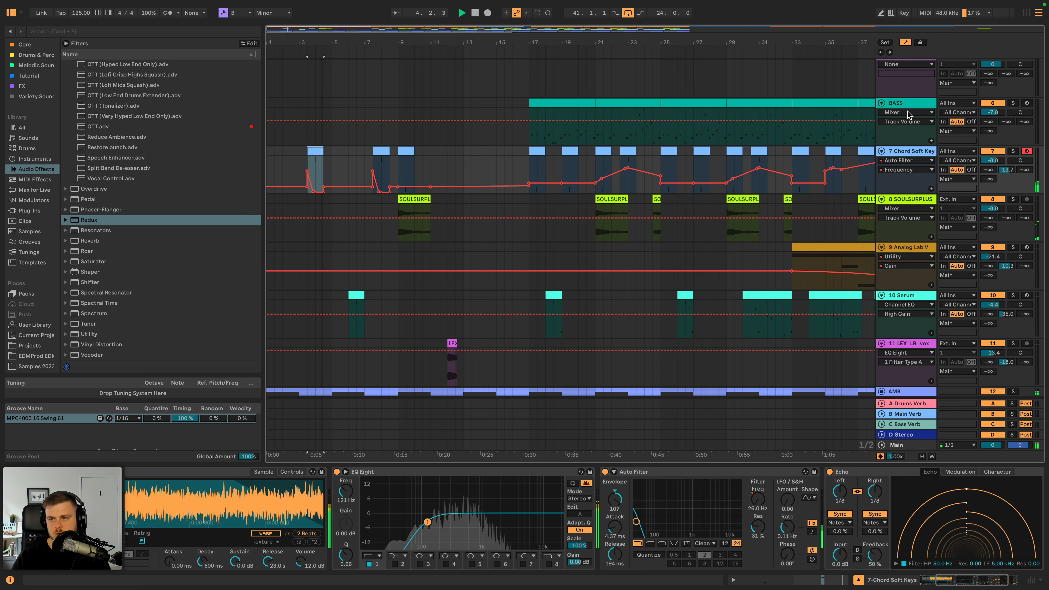
- Listen through the intro and review the tracks' clips for elements that can fill it
left_click(913, 107)
scroll(669, 277, "down", 3)
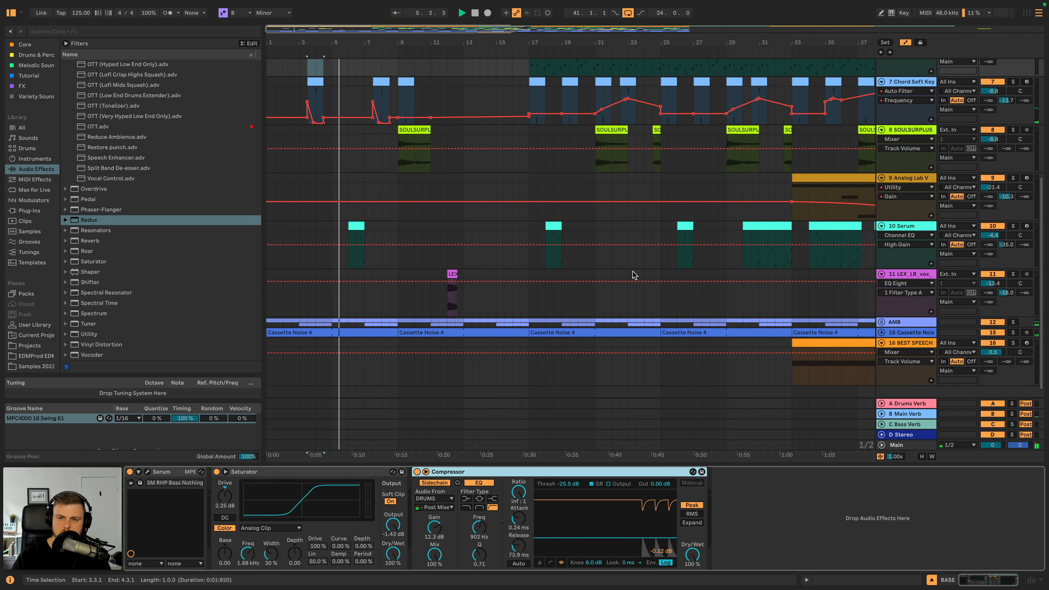
scroll(661, 275, "up", 8)
scroll(640, 277, "down", 10)
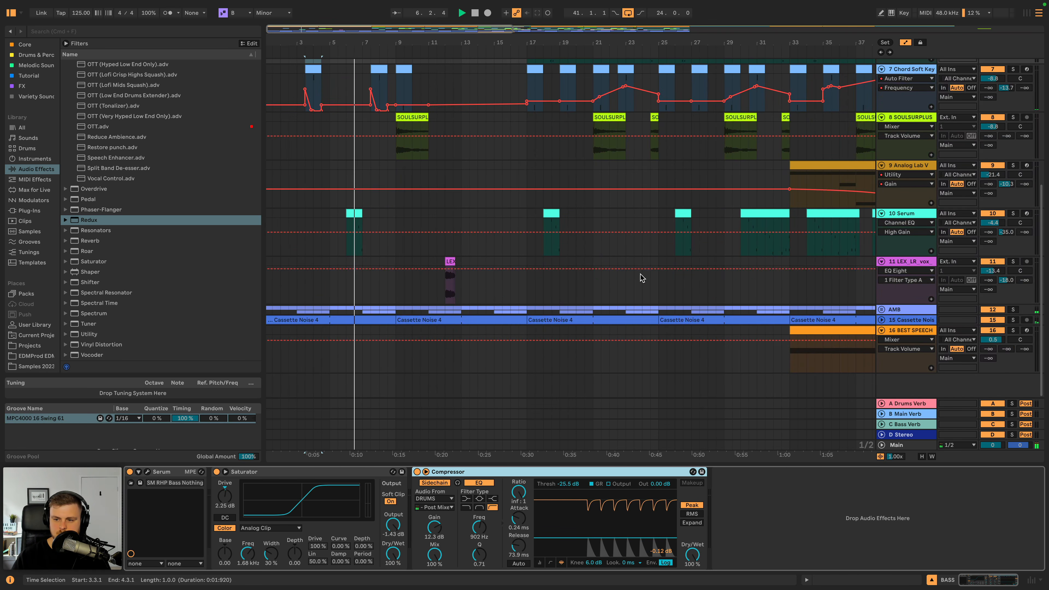
scroll(639, 277, "right", 3)
scroll(769, 341, "left", 3)
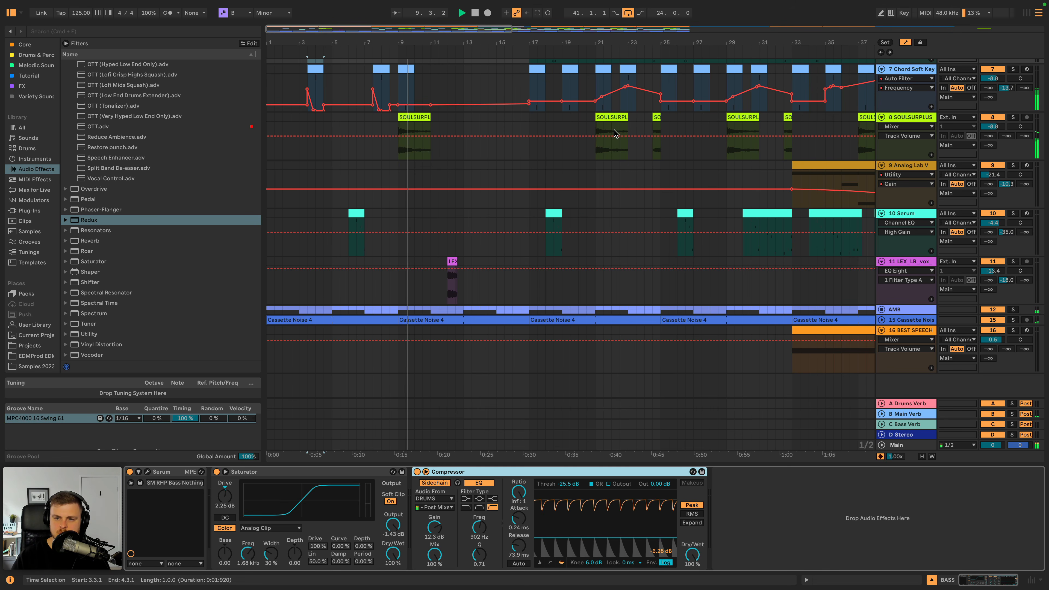
left_click(422, 117)
scroll(649, 223, "right", 3)
scroll(649, 224, "up", 5)
scroll(649, 223, "left", 1)
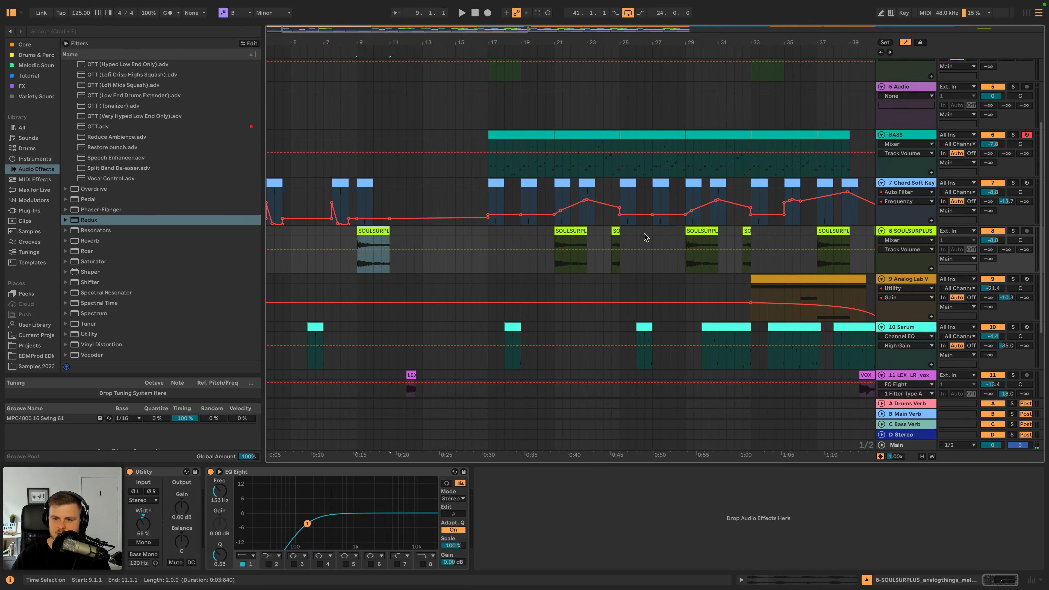
- Copy the first two bars of the Analog Lab V clip at bar 49, paste them at bar 1, and play
scroll(638, 238, "right", 10)
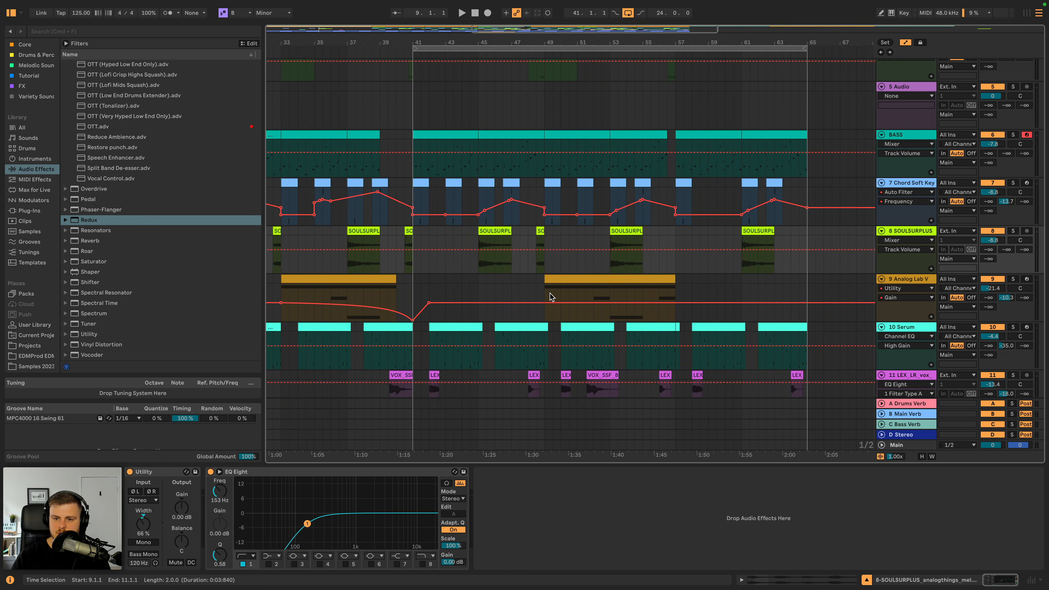
left_click(550, 296)
key("super+c")
scroll(281, 285, "left", 11)
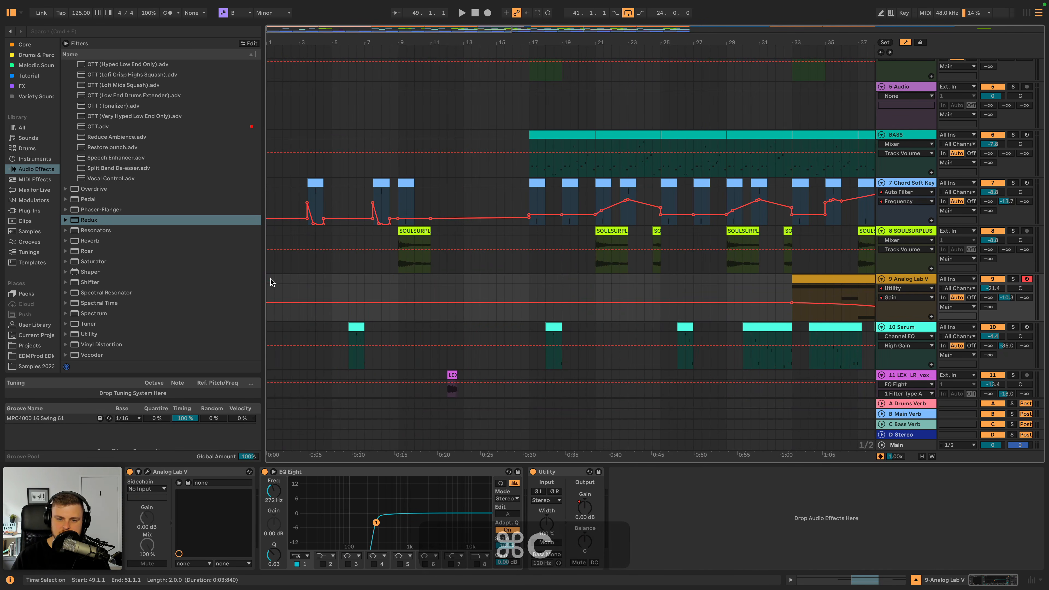
left_click(272, 282)
key("super+v")
left_click(273, 281)
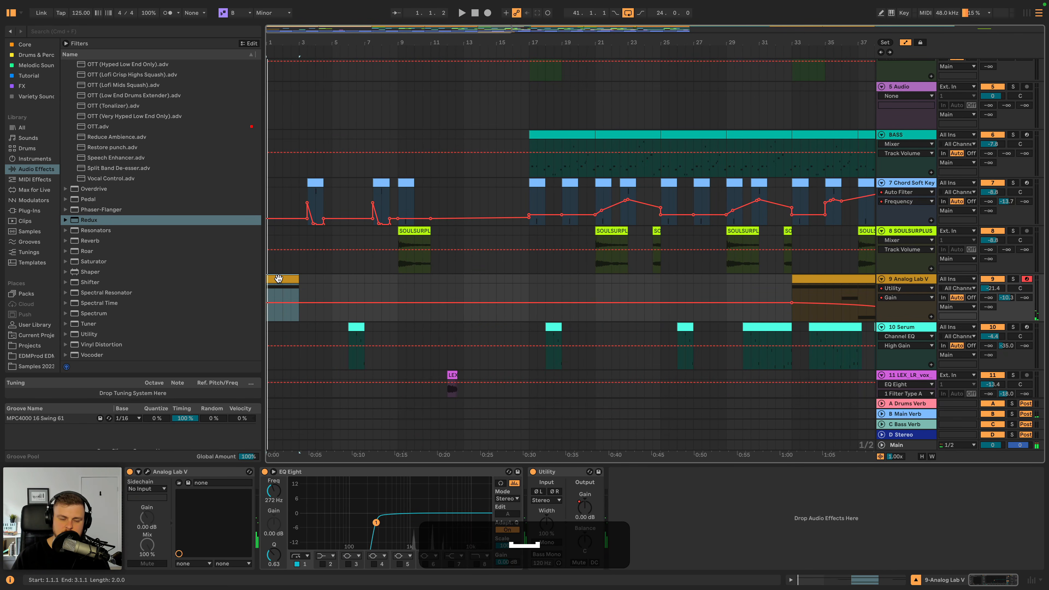
- Transpose the note in the pasted Analog Lab V clip down an octave to D3 and play it from bar 1
double_click(279, 278)
left_click(382, 317)
key("shift+Down")
key("shift+space")
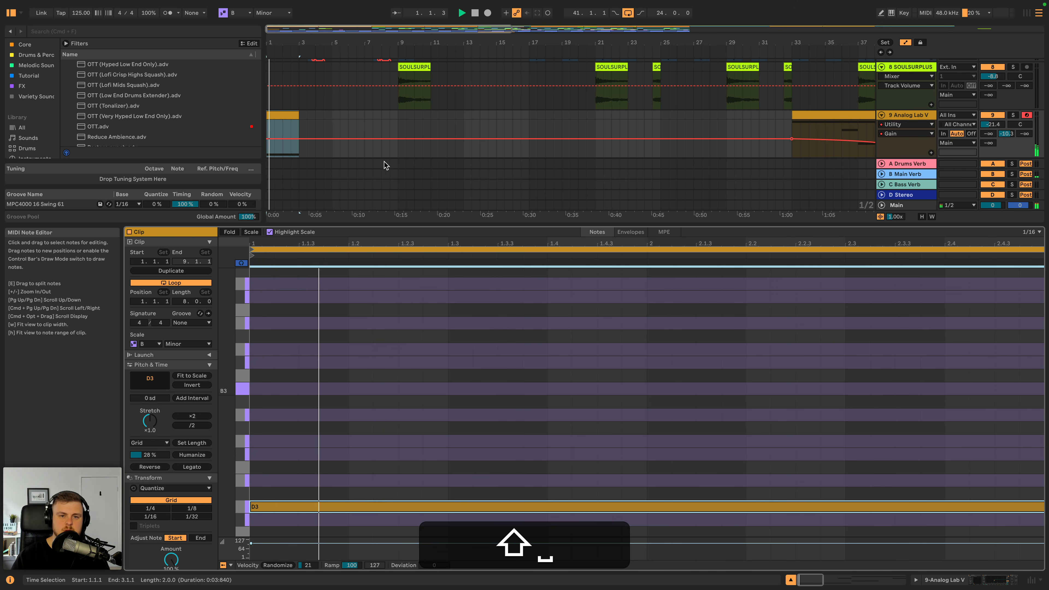
key("shift+Tab")
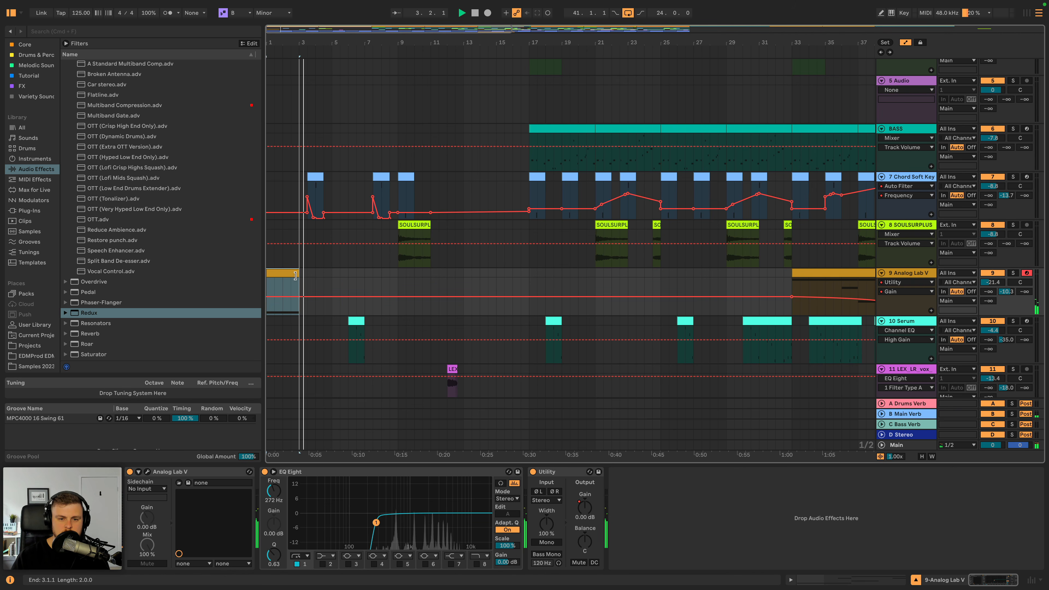
- Duplicate the two-bar Analog Lab V clip three times to fill the intro up to bar 9
key("super+d")
key("super+d")
key("super+d")
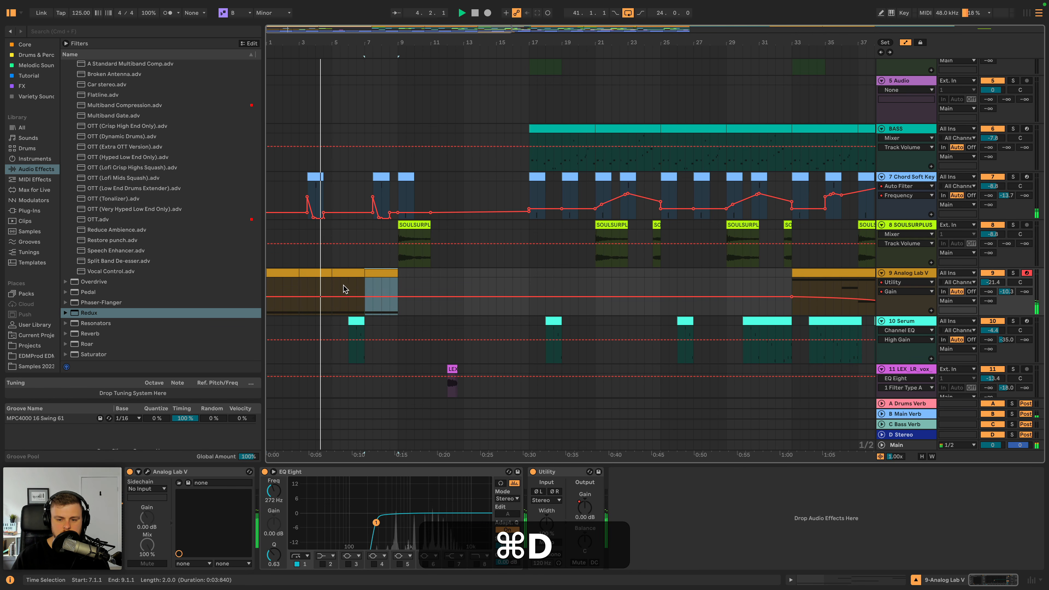
- Automate the Utility gain on the Analog Lab V track as a fade-in from bar 1 up to bar 9
left_click(585, 507)
left_click(386, 298)
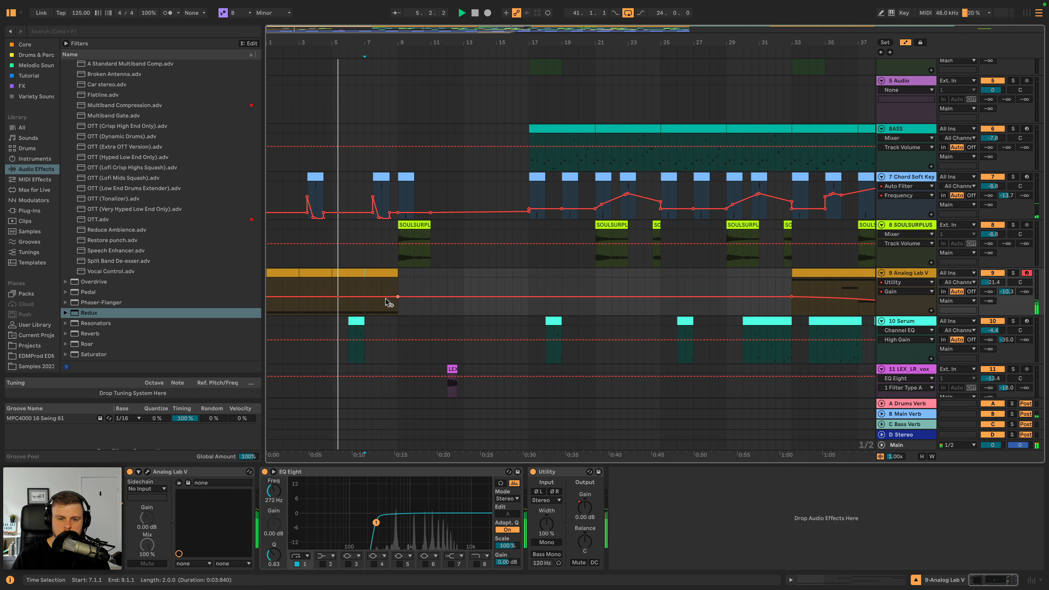
left_click_drag(269, 298, 269, 316)
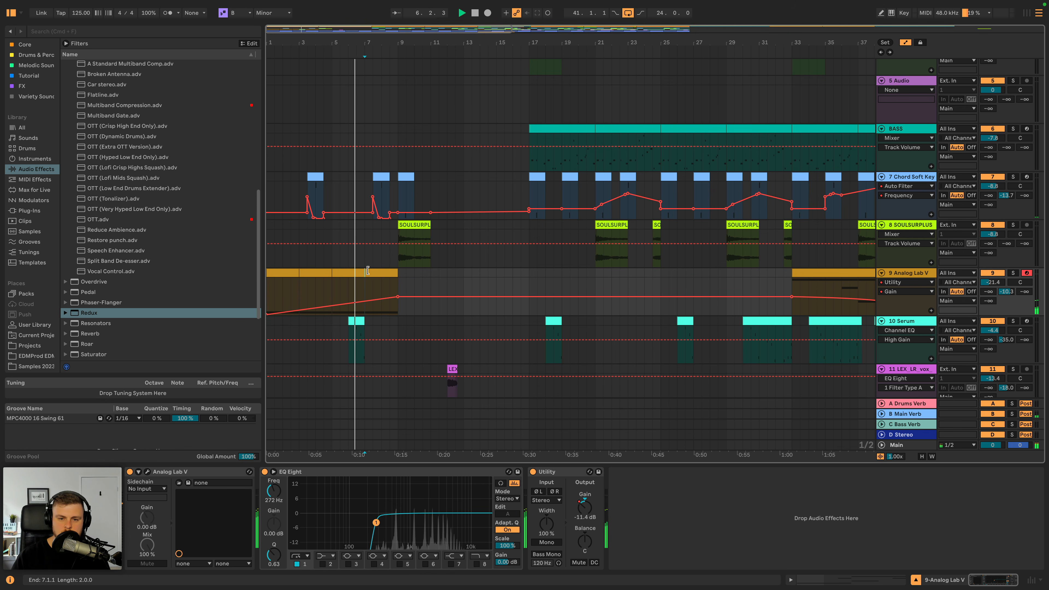
- Duplicate the last intro Analog Lab V clip until it reaches bar 17 and lower the track volume to -22.1 dB
left_click(381, 281)
key("super+d")
key("super+d")
key("super+d")
key("super+d")
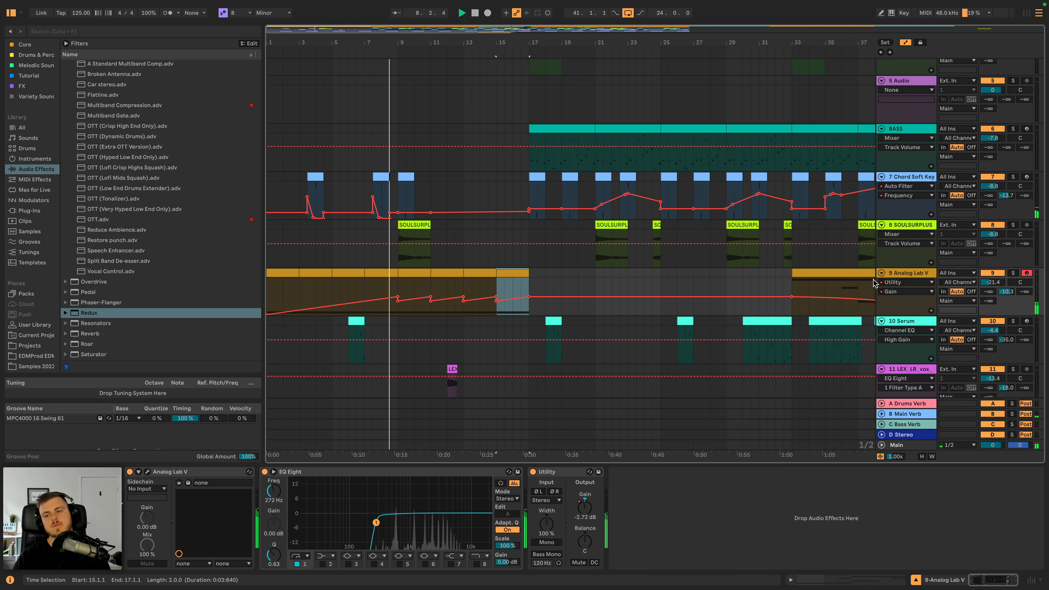
left_click_drag(993, 282, 996, 283)
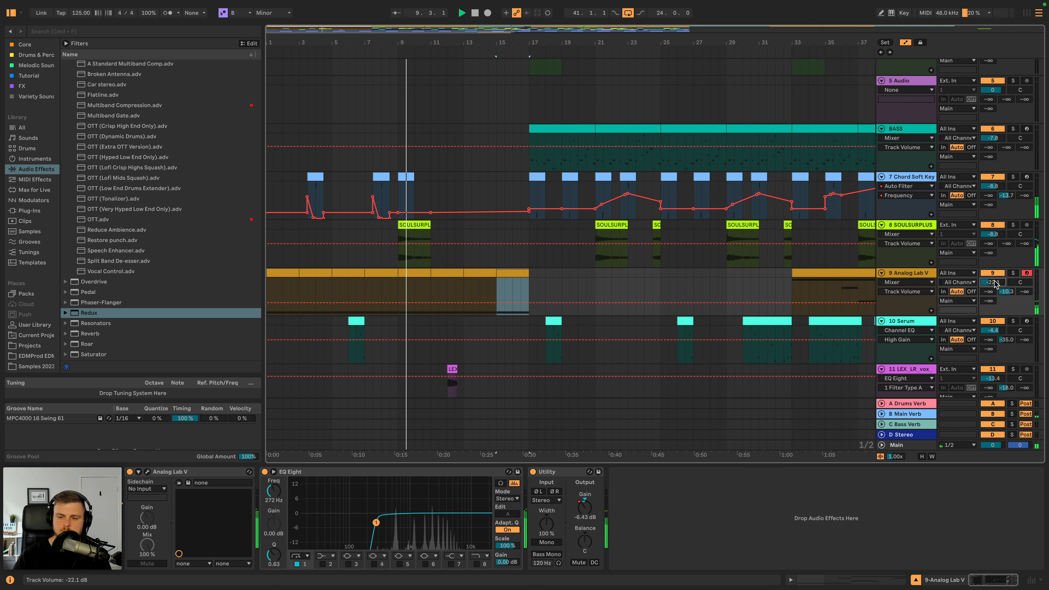
- Copy the SOULSURPLUS clip at bar 9 and paste it at bar 13
left_click(424, 226)
key("super+c")
left_click(466, 228)
key("super+v")
- Raise the LEX_LR_vox track volume to -12.6 dB
scroll(498, 231, "up", 1)
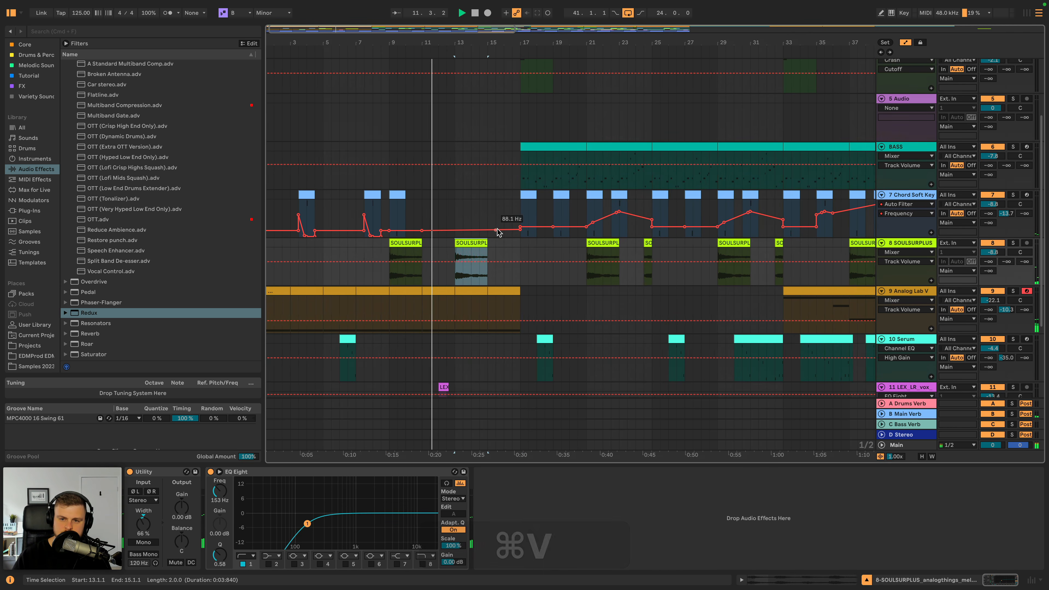
scroll(498, 231, "down", 3)
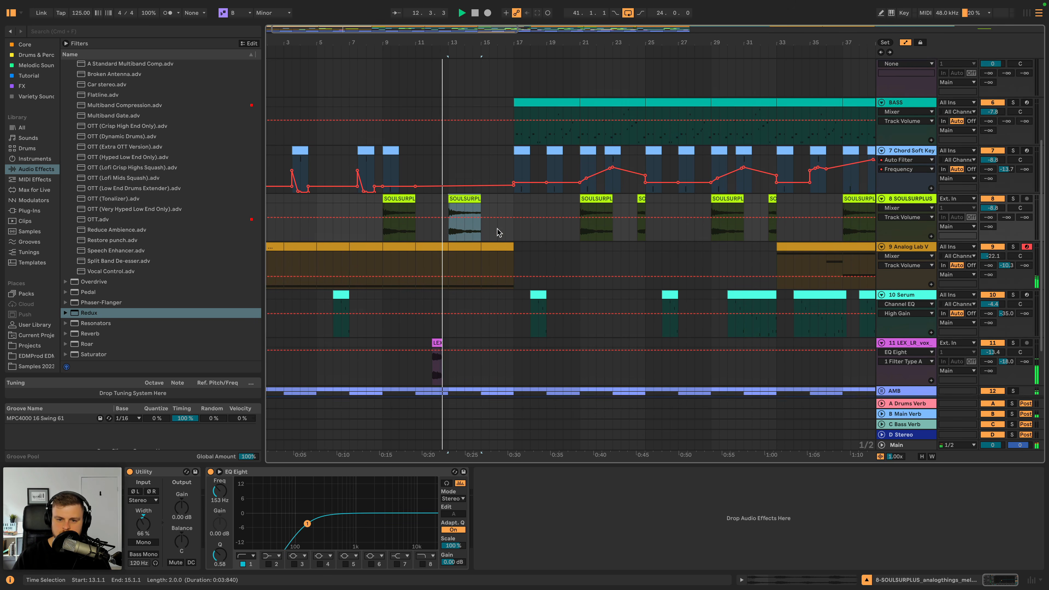
scroll(497, 228, "up", 1)
left_click_drag(998, 357, 998, 353)
- Raise the SOULSURPLUS EQ Eight low cut to 182 Hz and set the 909 From Mars track volume to -2.2 dB
left_click(928, 204)
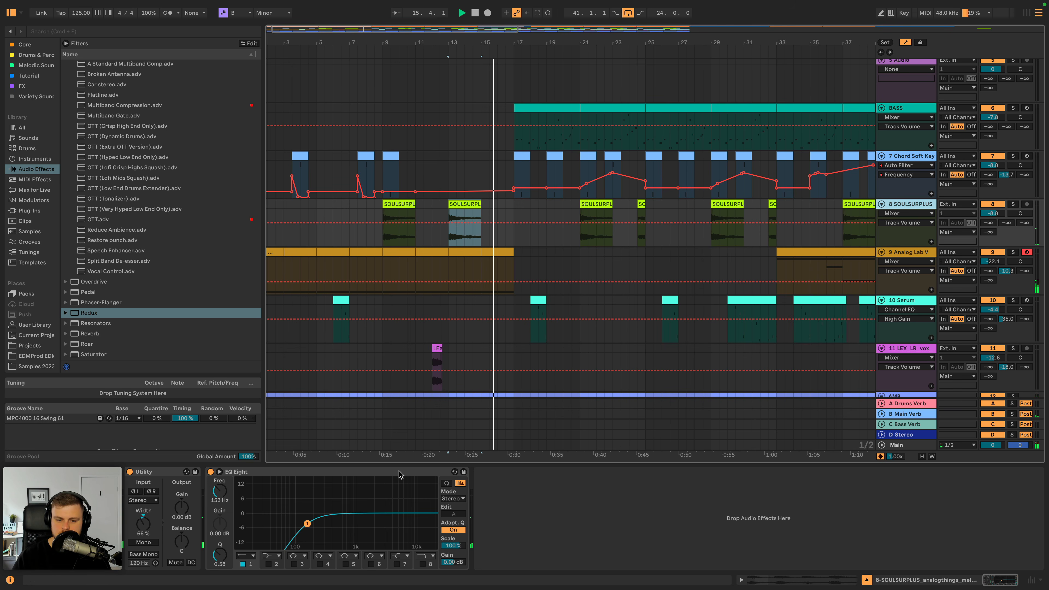
scroll(627, 166, "up", 3)
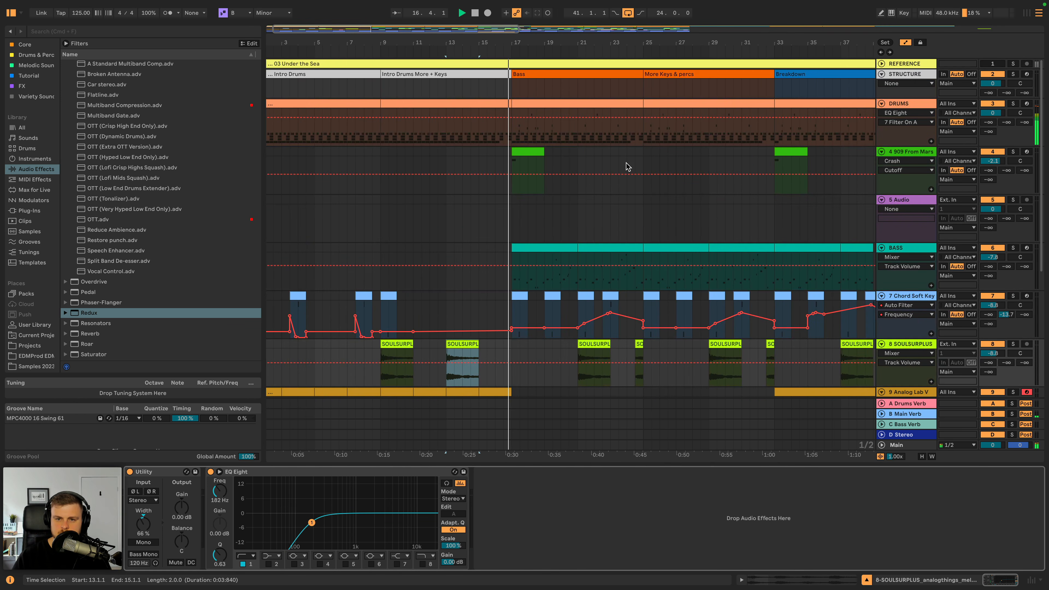
left_click(992, 161)
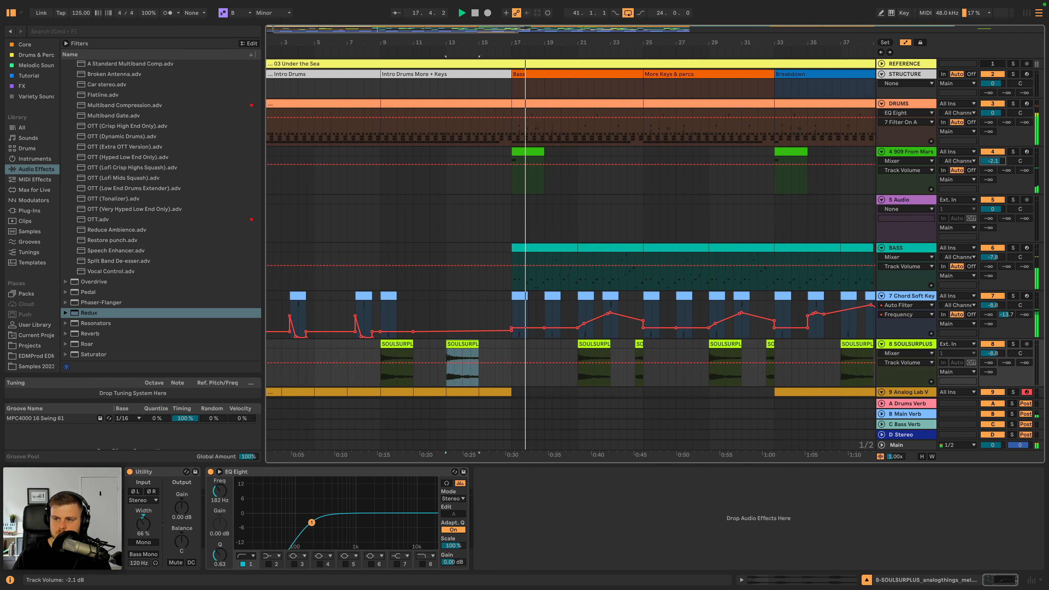
- Automate the Analog Lab V Utility gain to fade out completely between bars 15 and 17, and play the transition
left_click_drag(524, 30, 523, 16)
scroll(482, 173, "down", 3)
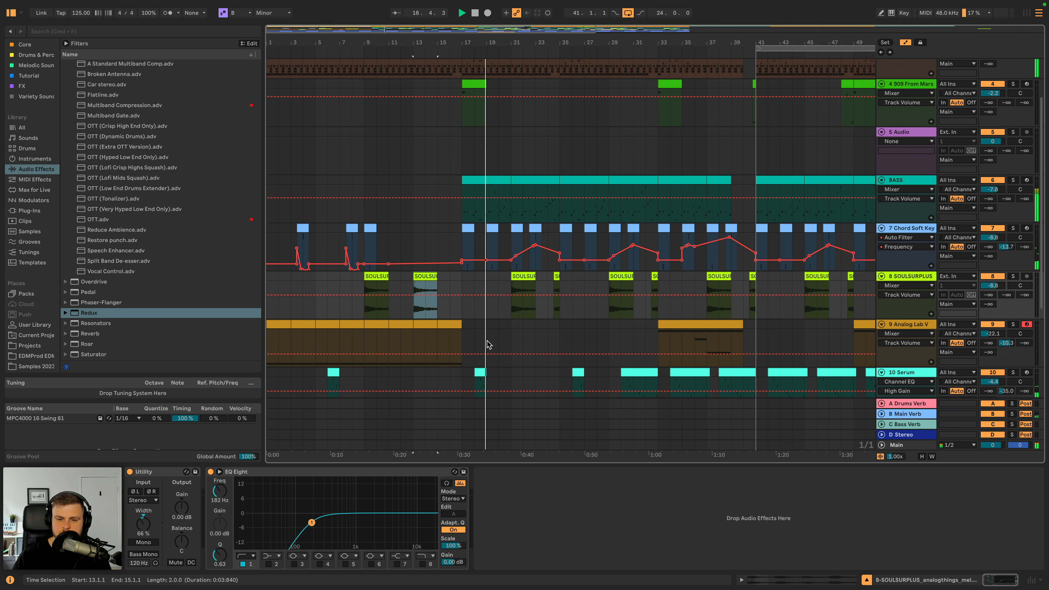
key("a")
key("a")
key("space")
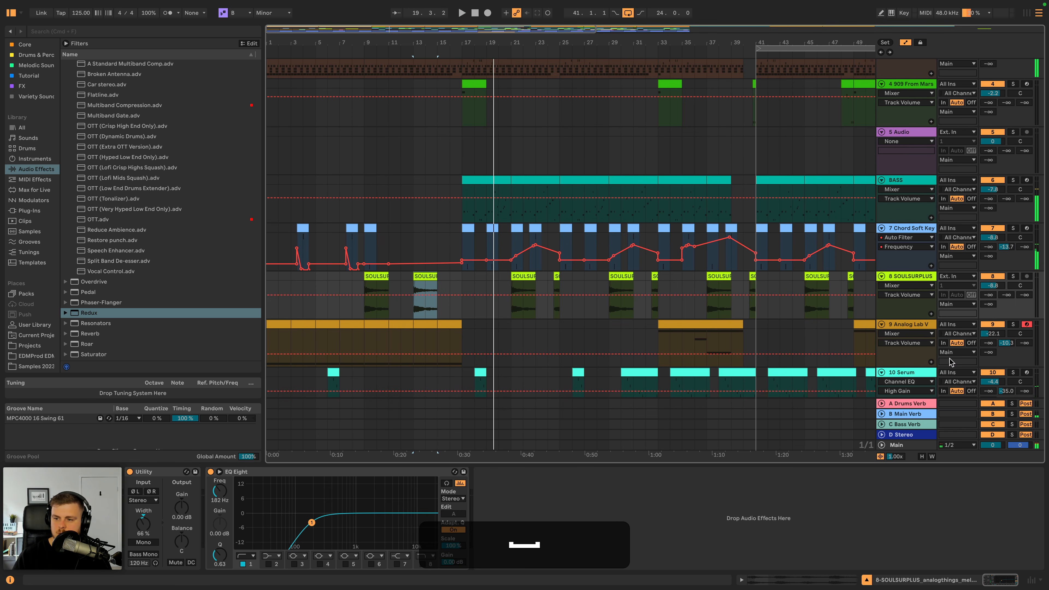
left_click(907, 325)
left_click(586, 505)
left_click(440, 335)
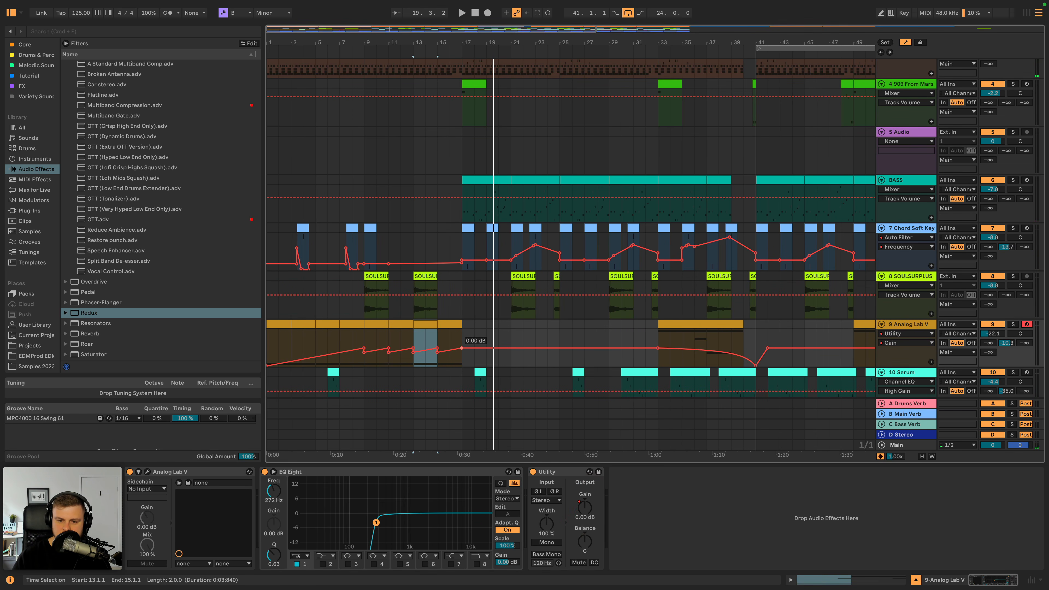
key("space")
scroll(521, 322, "down", 5)
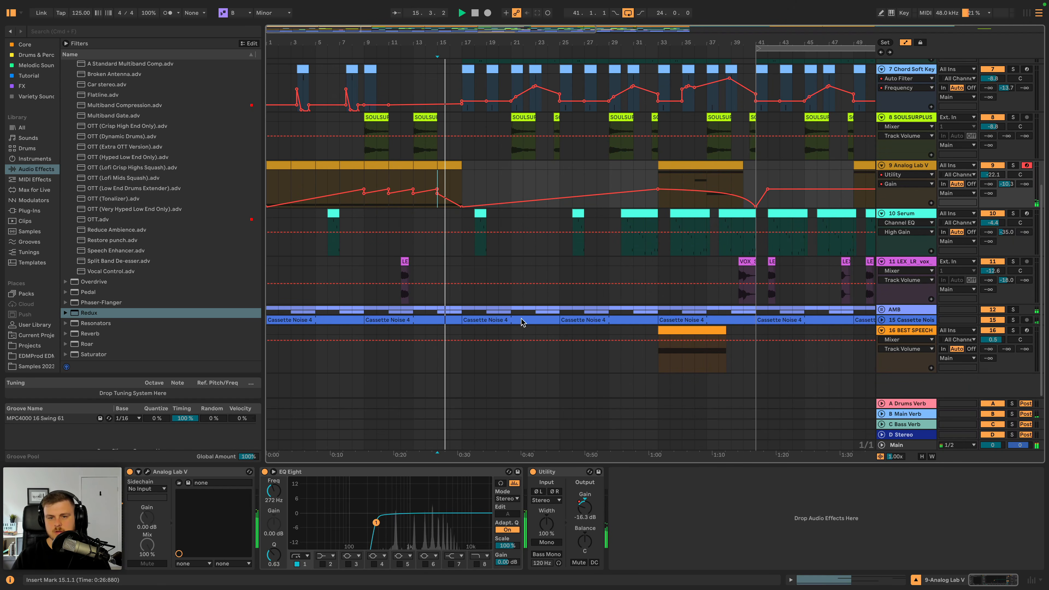
key("space")
- Duplicate the BEST SPEECH track and move the clip on the copy from bar 33 to bar 17
left_click(899, 330)
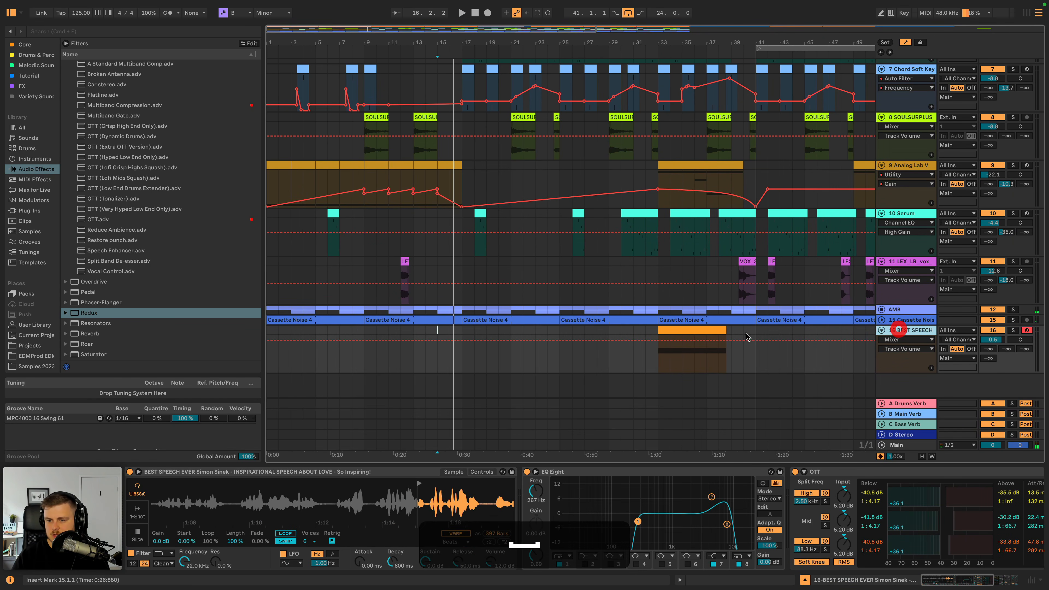
key("super+d")
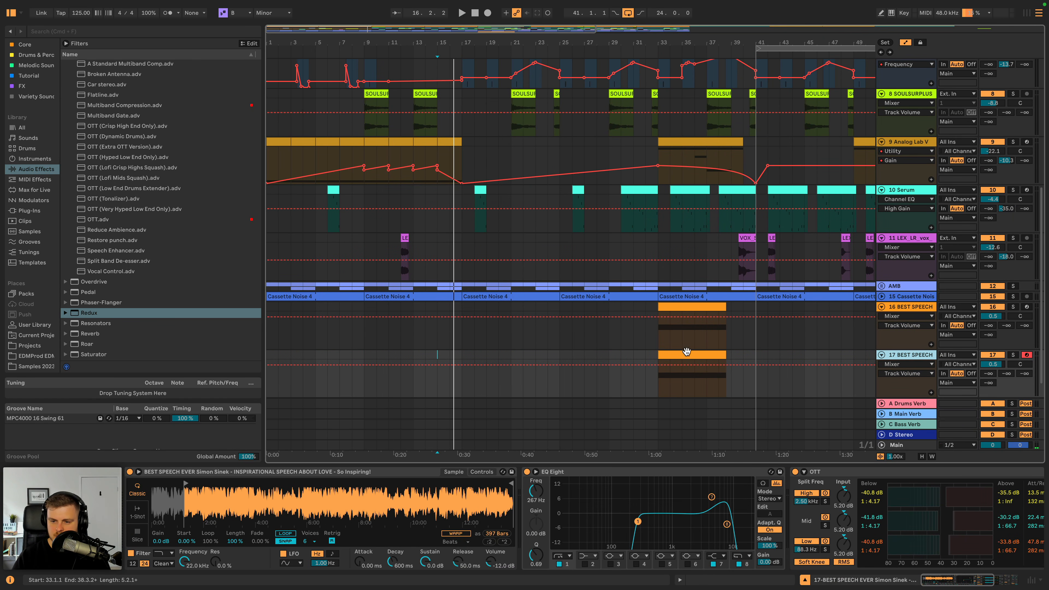
left_click_drag(690, 355, 496, 356)
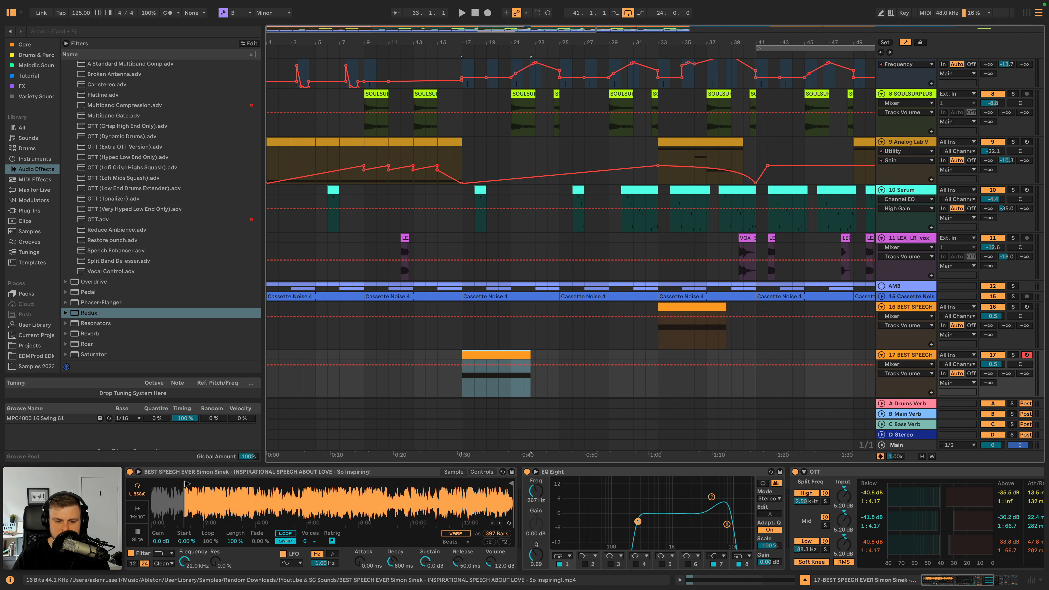
- Audition the speech sample on the duplicated track from bar 17 and move its start marker to the beginning of a different phrase
key("space")
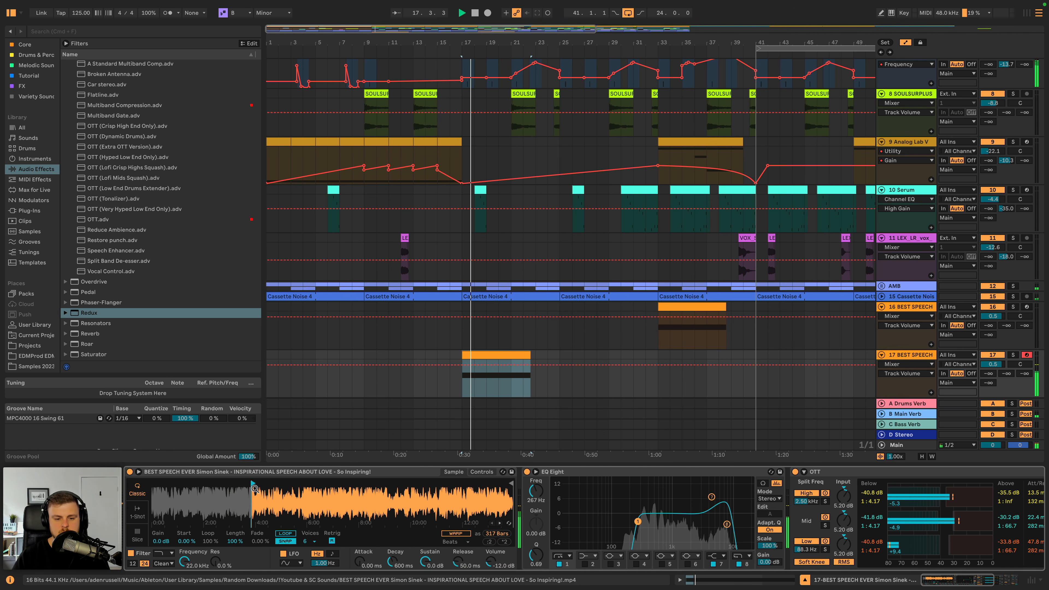
key("space")
key("space")
left_click_drag(270, 486, 173, 514)
key("space")
key("space")
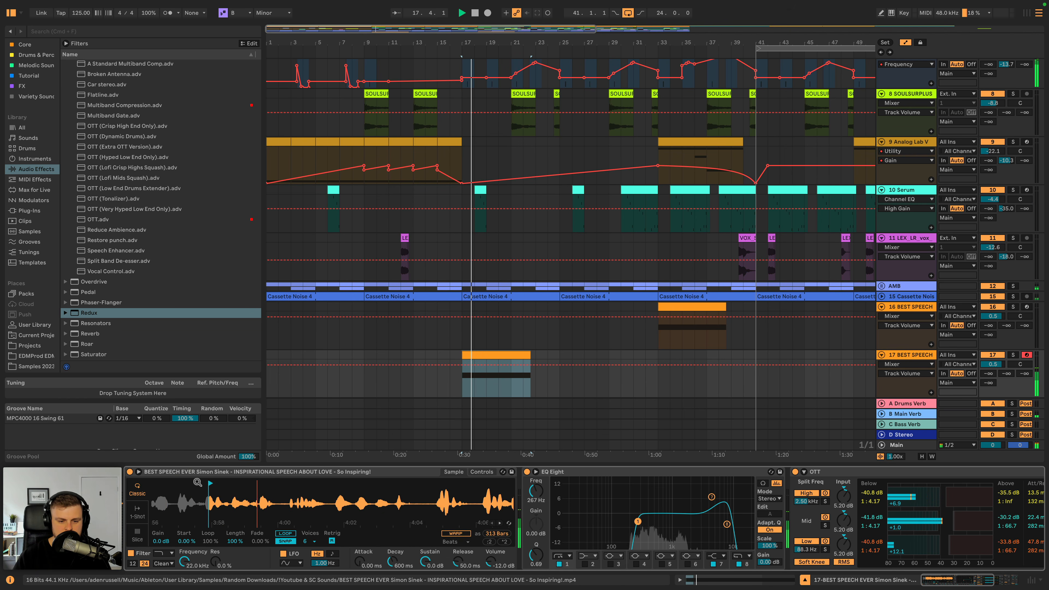
left_click(208, 484)
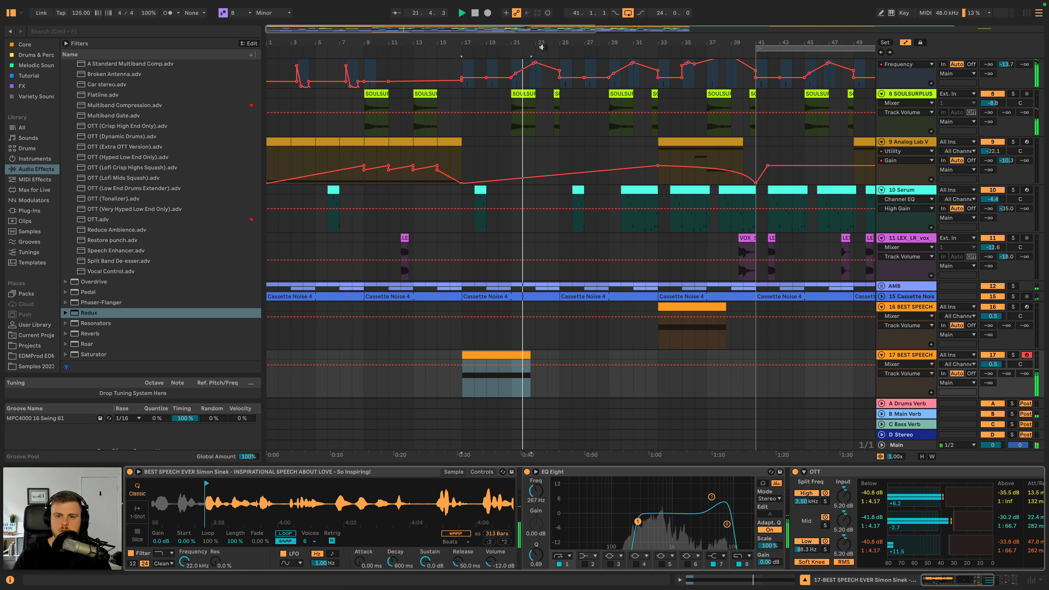
- Trim the end of the duplicated speech clip to 20.3.1 and play it back from bar 17
left_click_drag(541, 43, 536, 91)
left_click_drag(507, 357, 475, 358)
key("space")
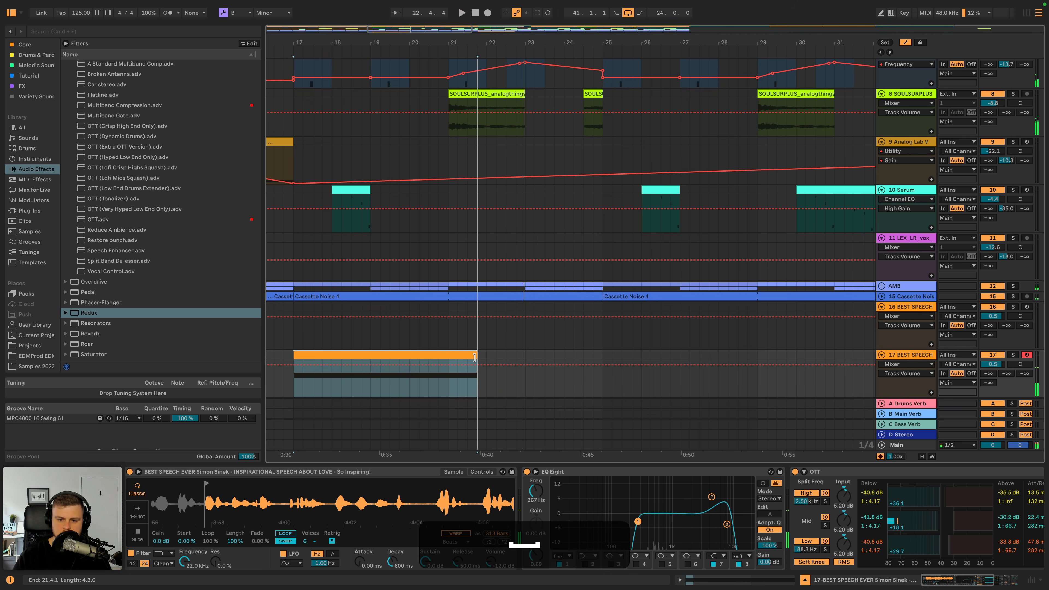
left_click(448, 383)
left_click(313, 356)
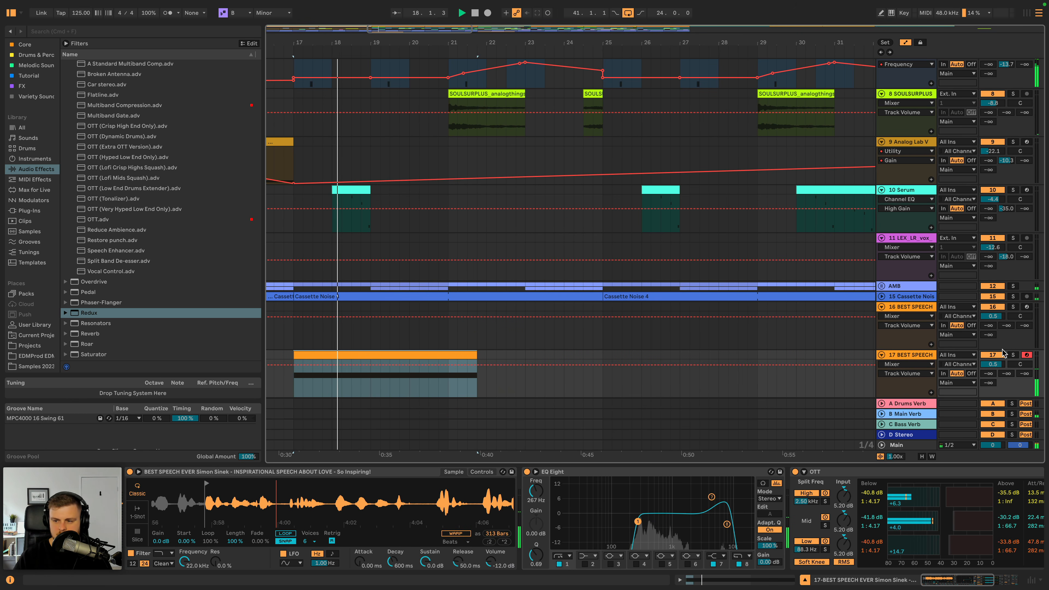
left_click_drag(992, 364, 997, 359)
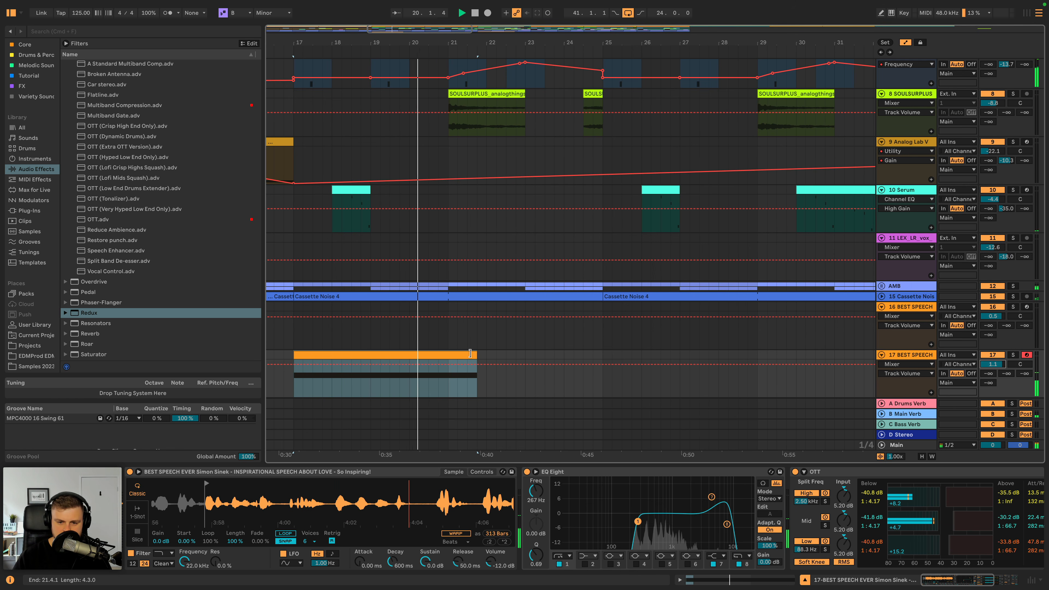
left_click_drag(477, 355, 429, 355)
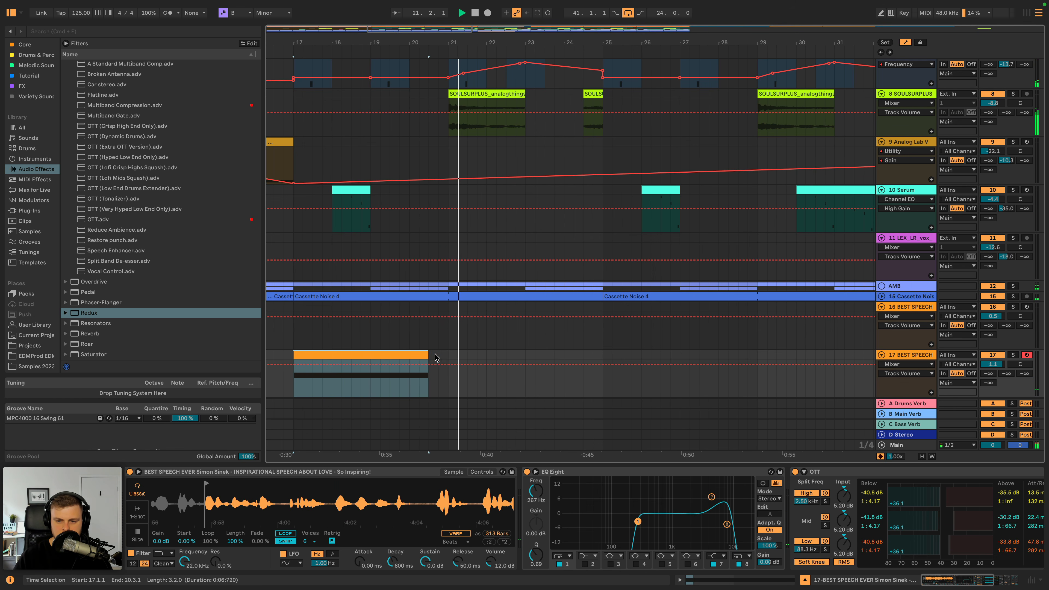
key("space")
key("space")
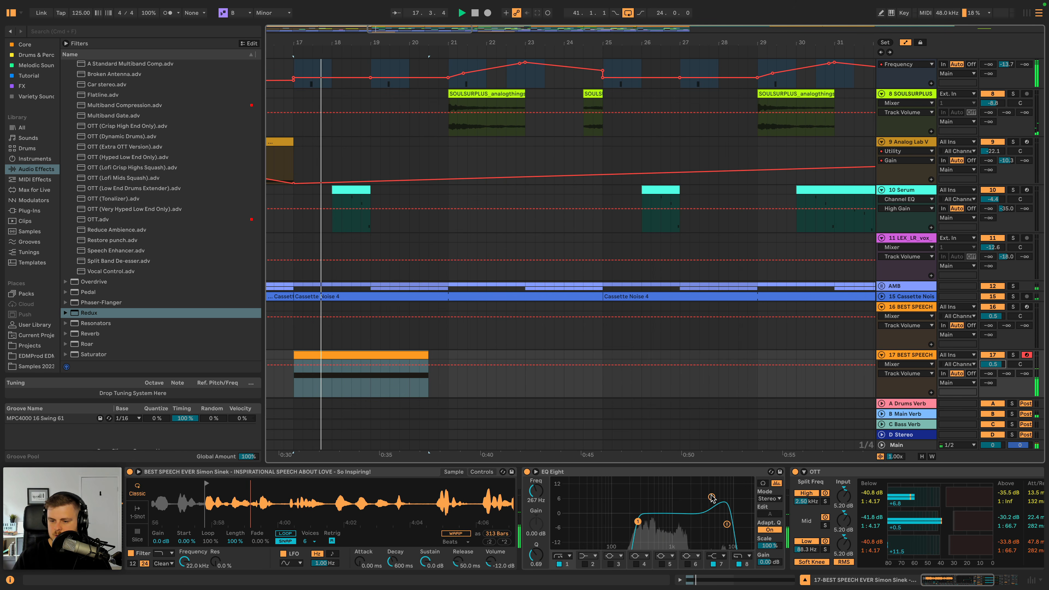
- Move the EQ Eight on the duplicated speech track to the end of the device chain, after Redux
scroll(832, 498, "right", 5)
left_click(1005, 494)
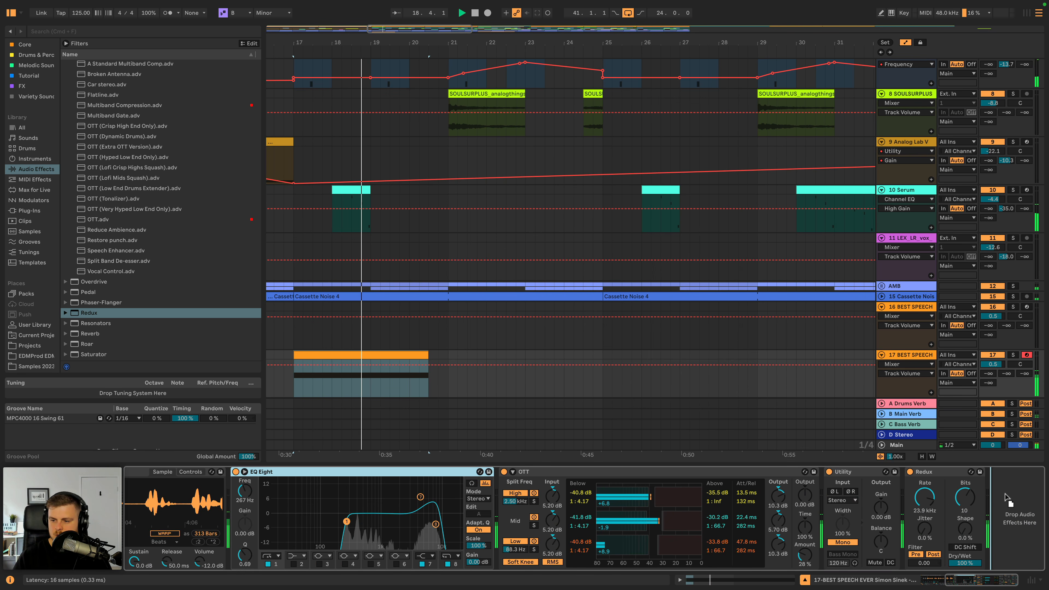
left_click_drag(1006, 498, 1005, 498)
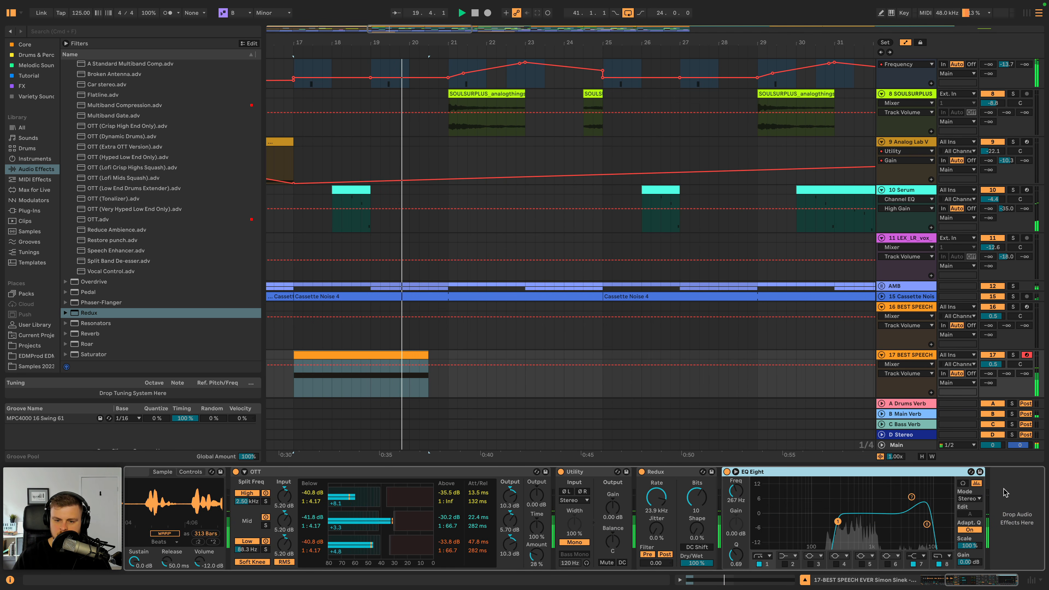
- Lower the duplicated speech track's volume to -1.2 dB
scroll(566, 169, "up", 5)
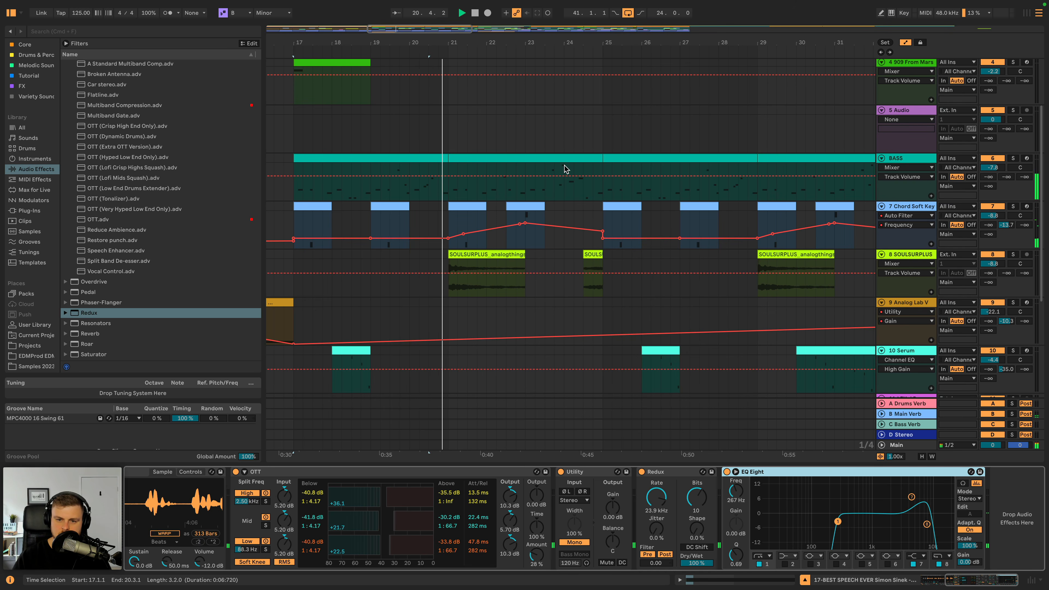
scroll(568, 168, "down", 6)
left_click_drag(992, 339, 992, 341)
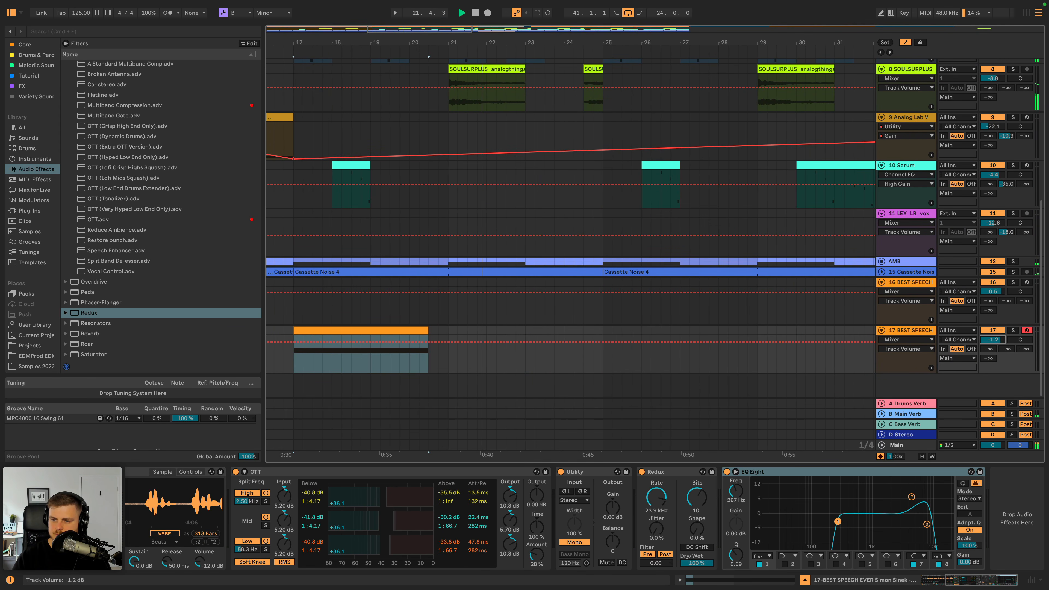
- Stop playback, hide the automation lanes and look over the full arrangement
left_click(911, 281)
scroll(376, 249, "down", 10)
key("space")
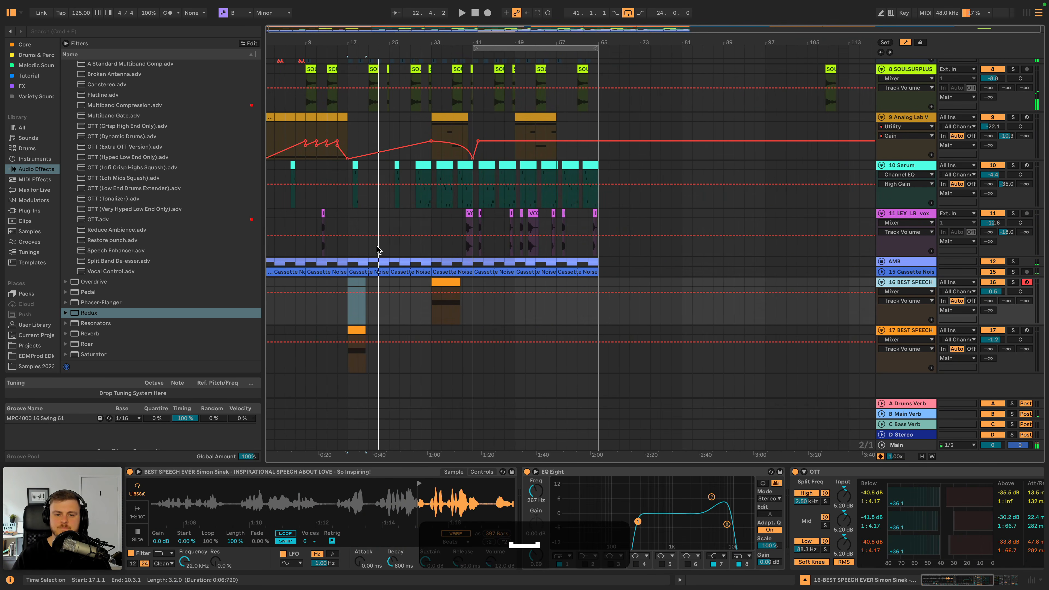
scroll(376, 249, "up", 10)
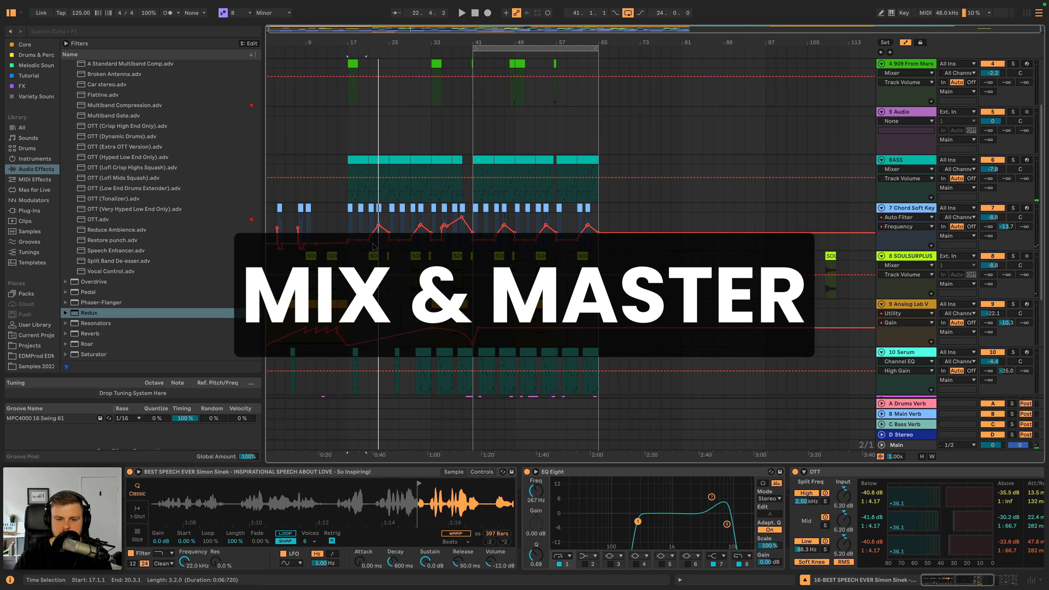
scroll(374, 247, "up", 5)
key("a")
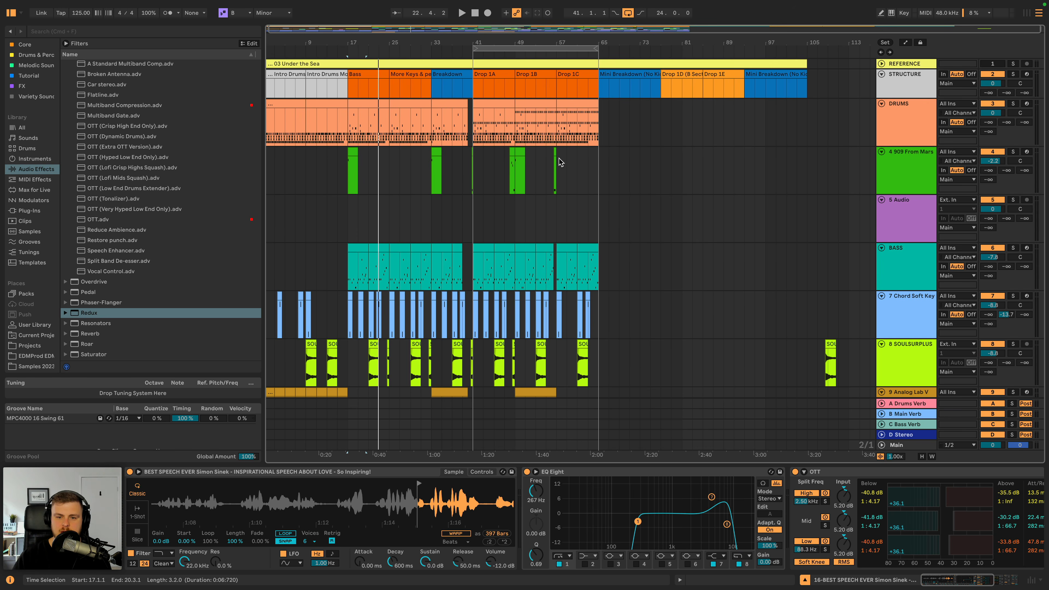
scroll(558, 158, "down", 8)
scroll(559, 158, "up", 8)
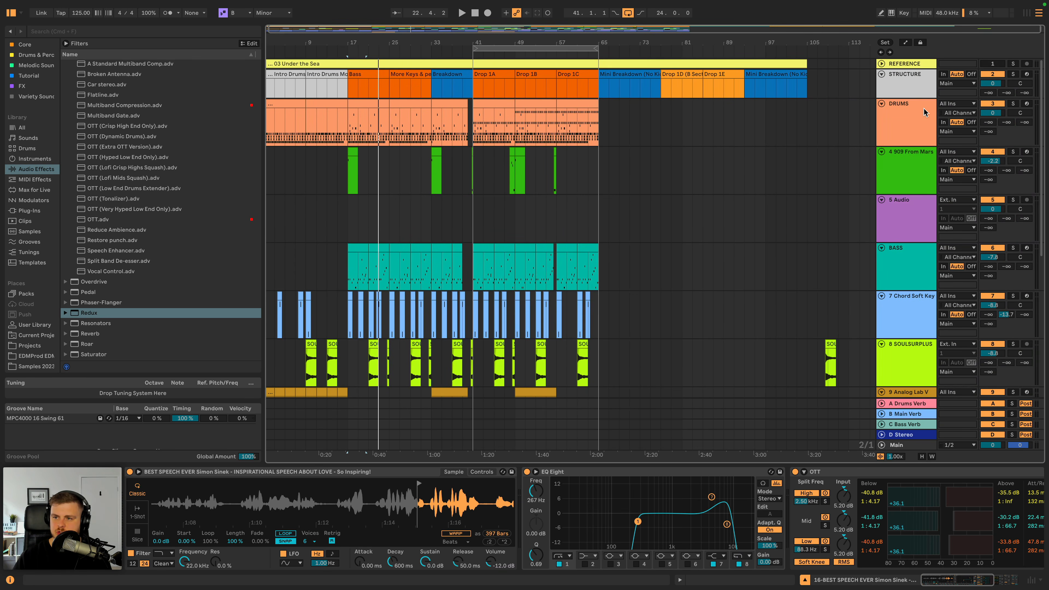
- Solo the DRUMS track and play it from bar 49
left_click(924, 108)
left_click(515, 123)
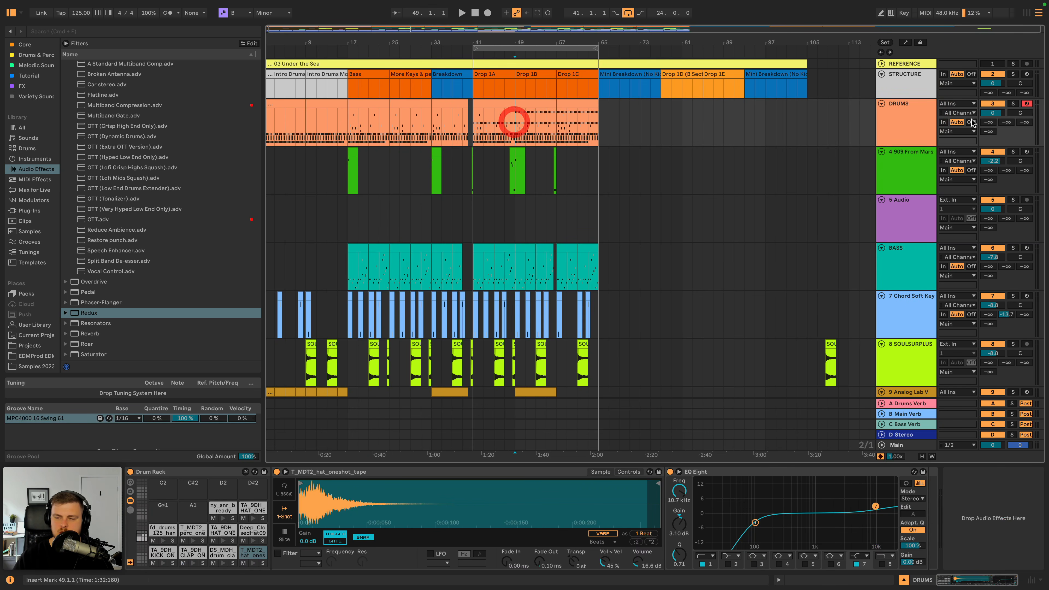
left_click(1011, 105)
key("space")
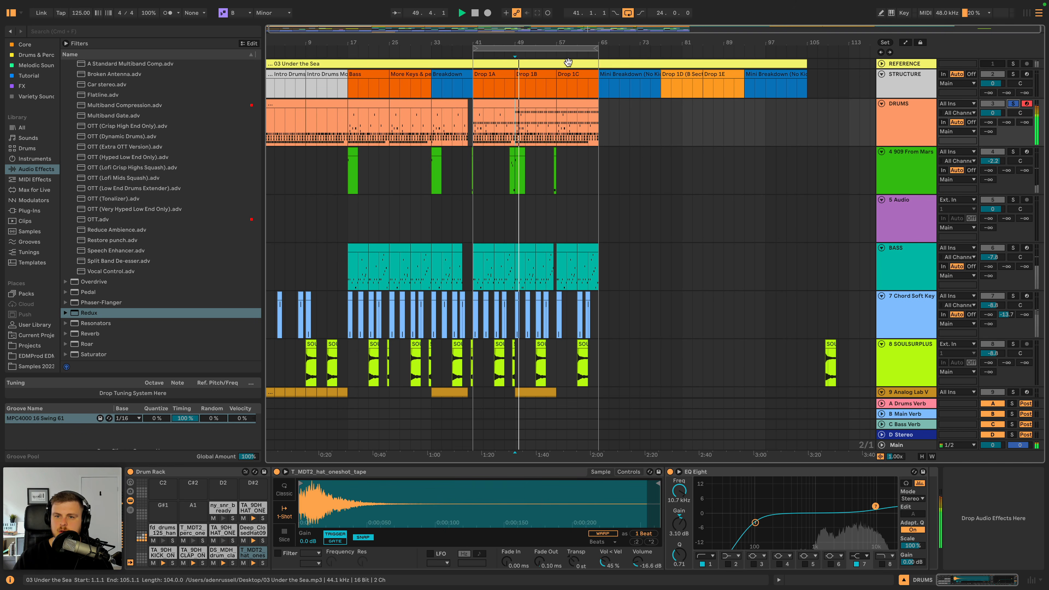
- Stop playback and create an empty MIDI clip on the 909 From Mars track from bar 57 to bar 65
left_click_drag(573, 43, 573, 87)
key("space")
left_click_drag(509, 177, 680, 161)
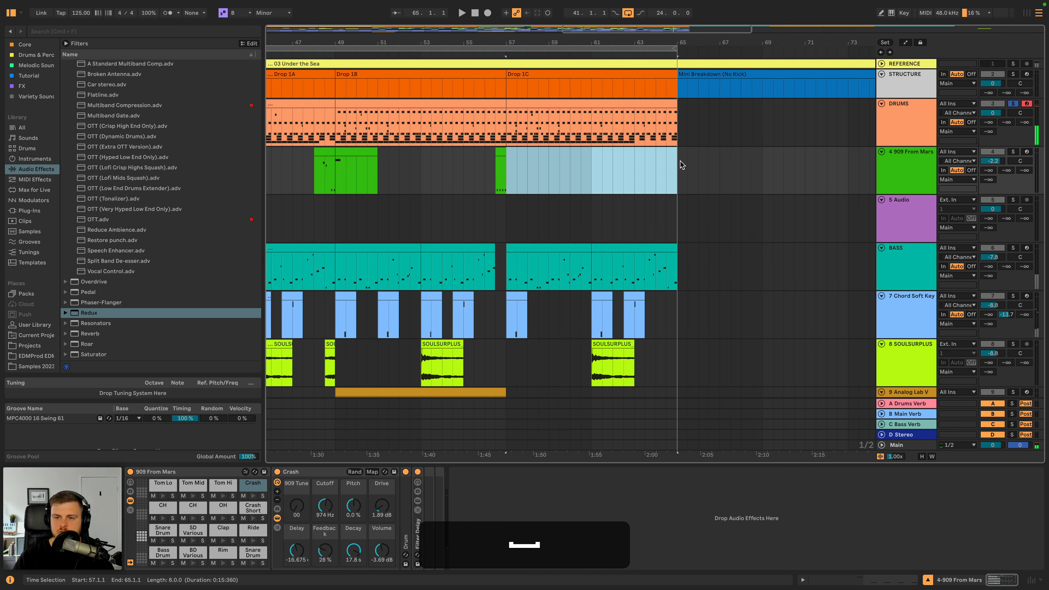
key("super+shift+m")
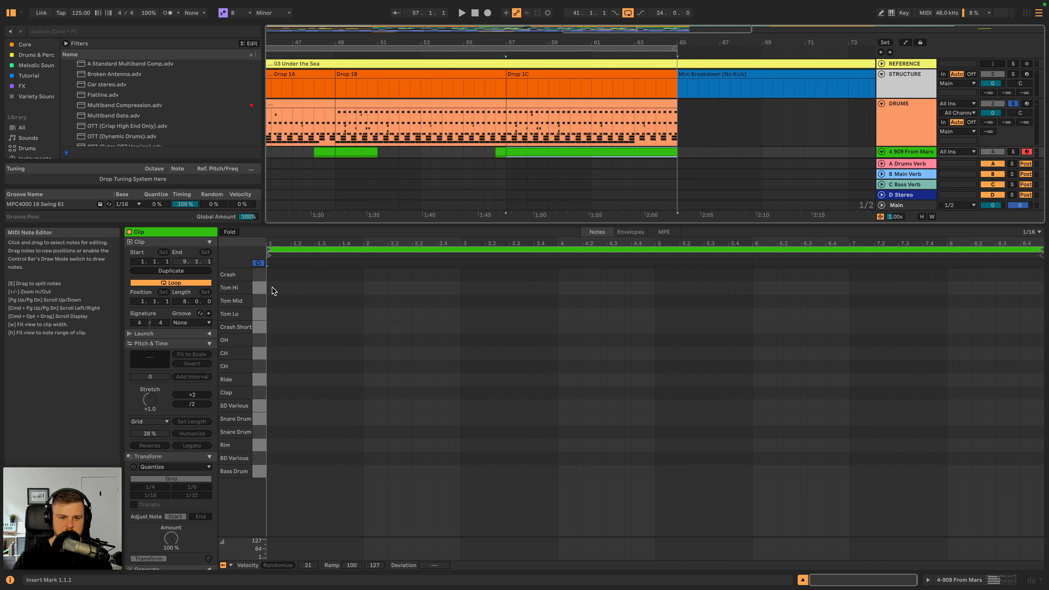
- Add two consecutive eighth-note Ride hits at the start of the clip, unsolo DRUMS and audition them
double_click(270, 379)
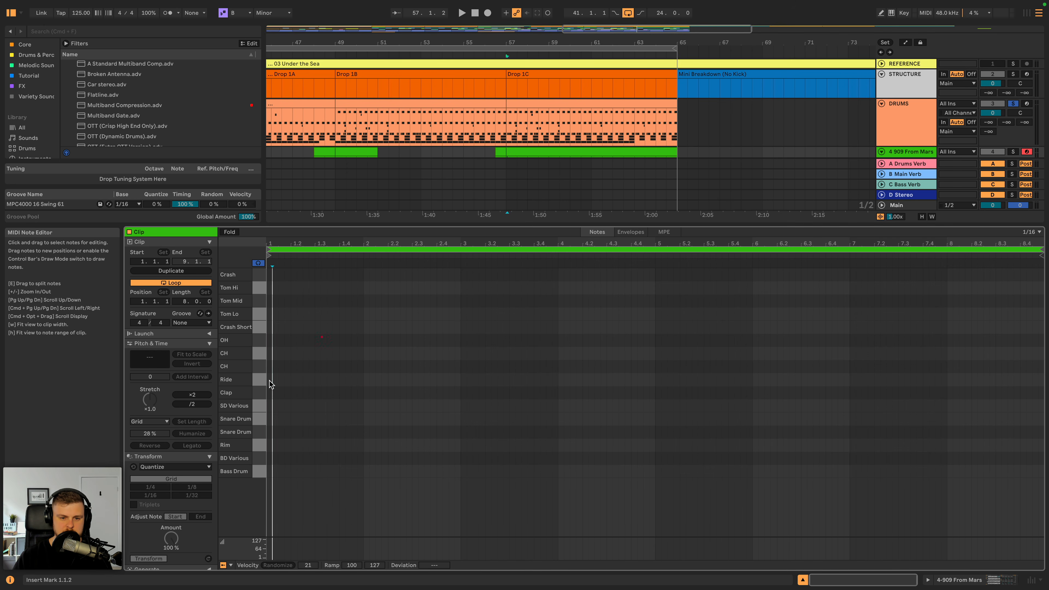
key("super+d")
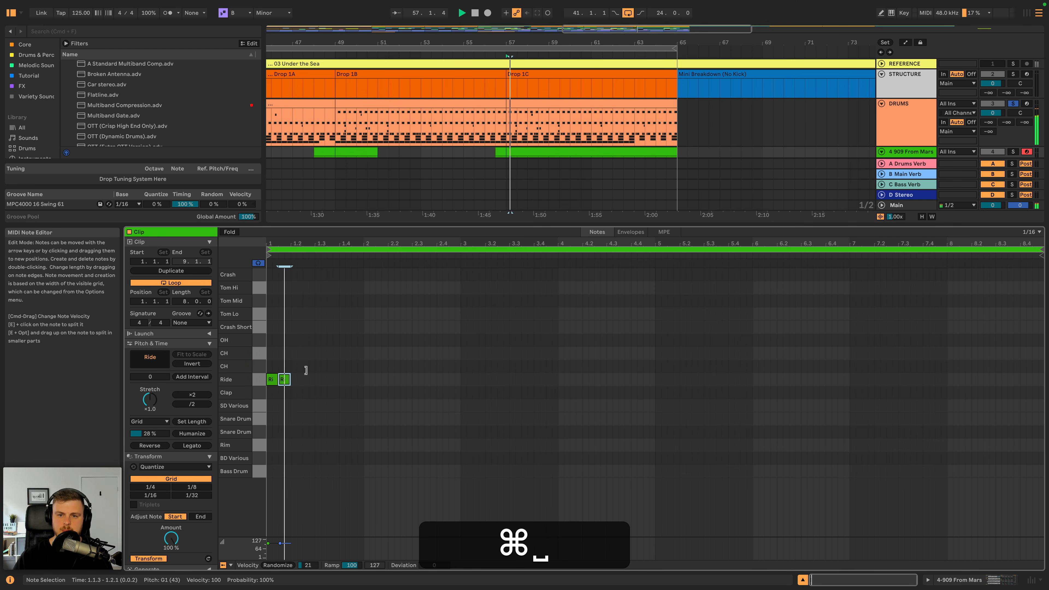
key("space")
double_click(1013, 103)
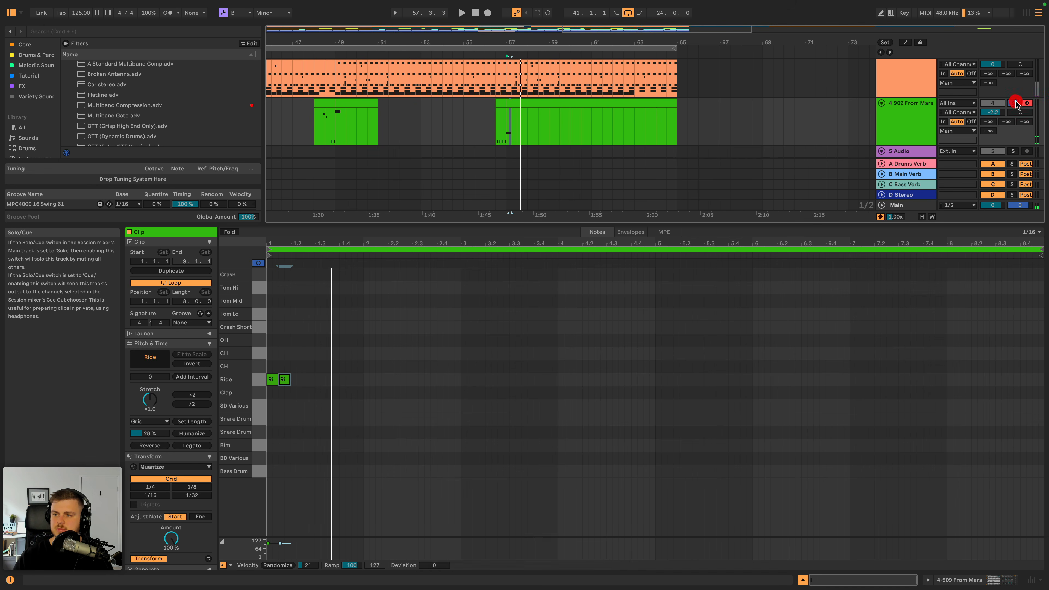
key("space")
key("space")
- Lower the first Ride note's velocity to 57 and audition the pair
left_click(274, 379)
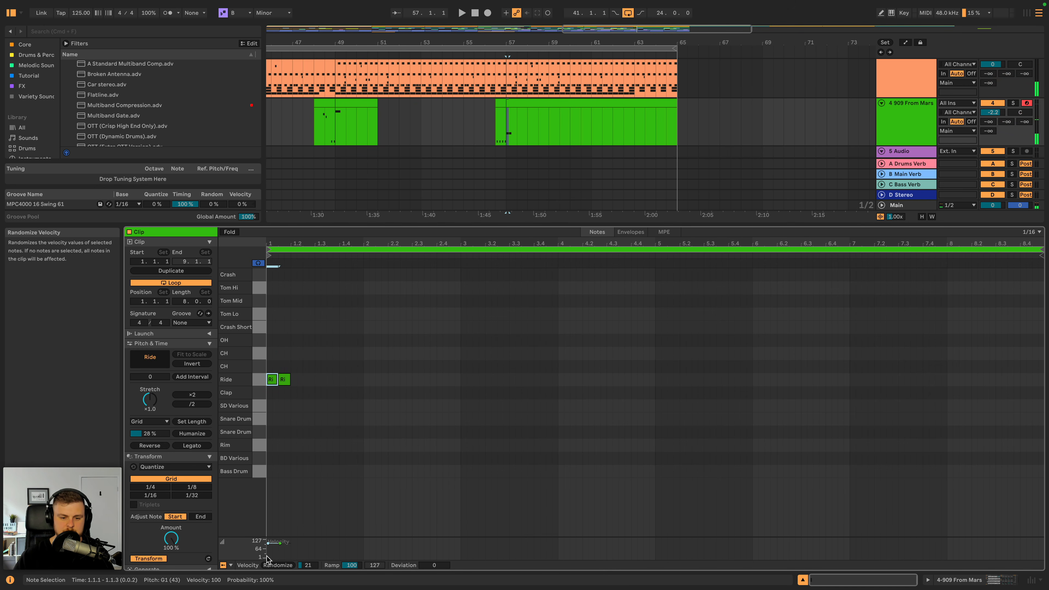
key("space")
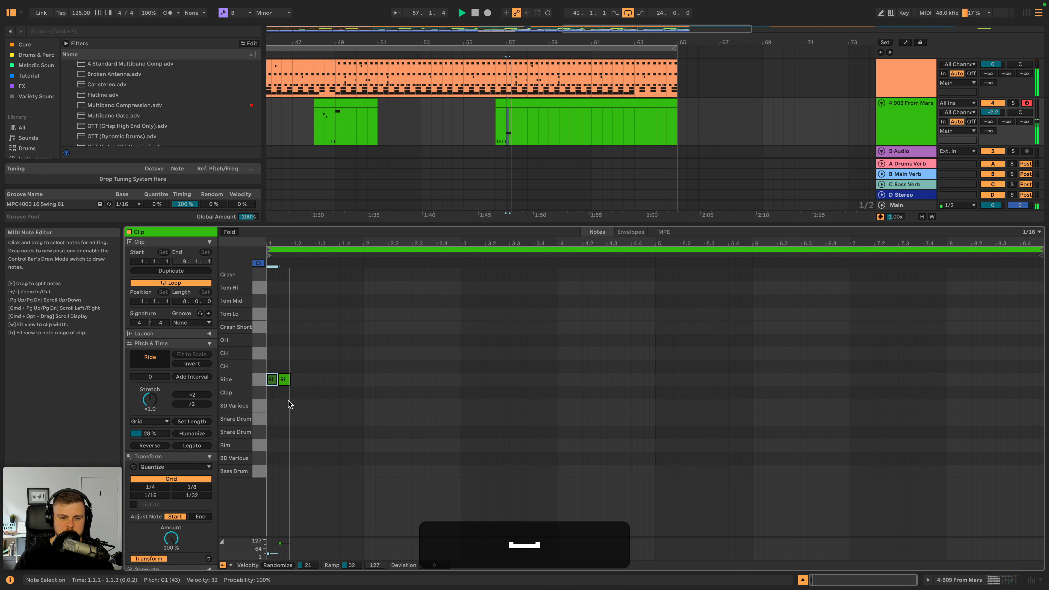
left_click_drag(268, 554, 268, 551)
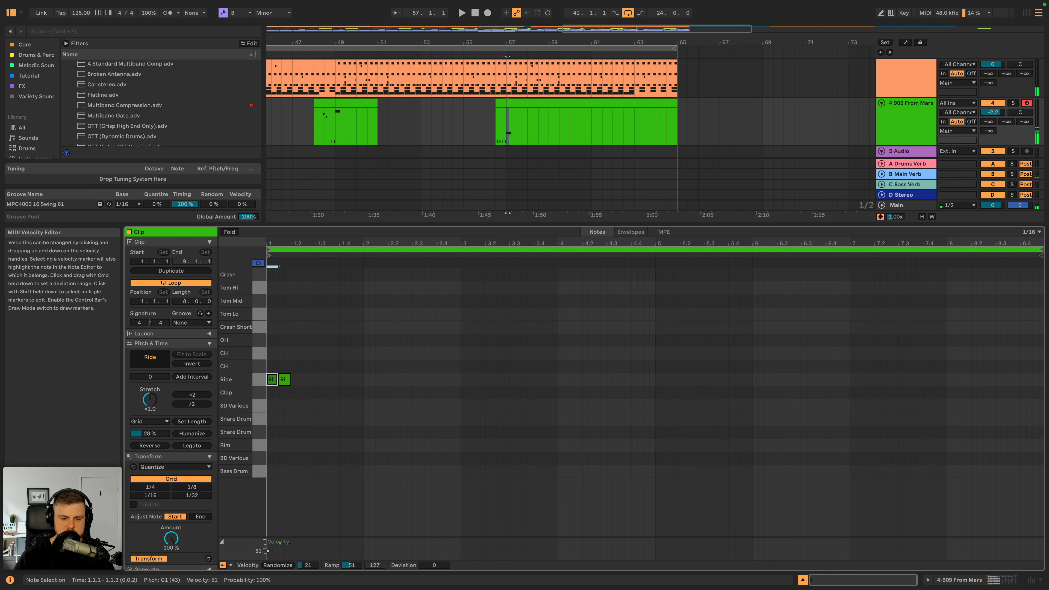
key("space")
- Duplicate the pair of Ride notes repeatedly to fill the eight-bar clip
left_click(270, 378)
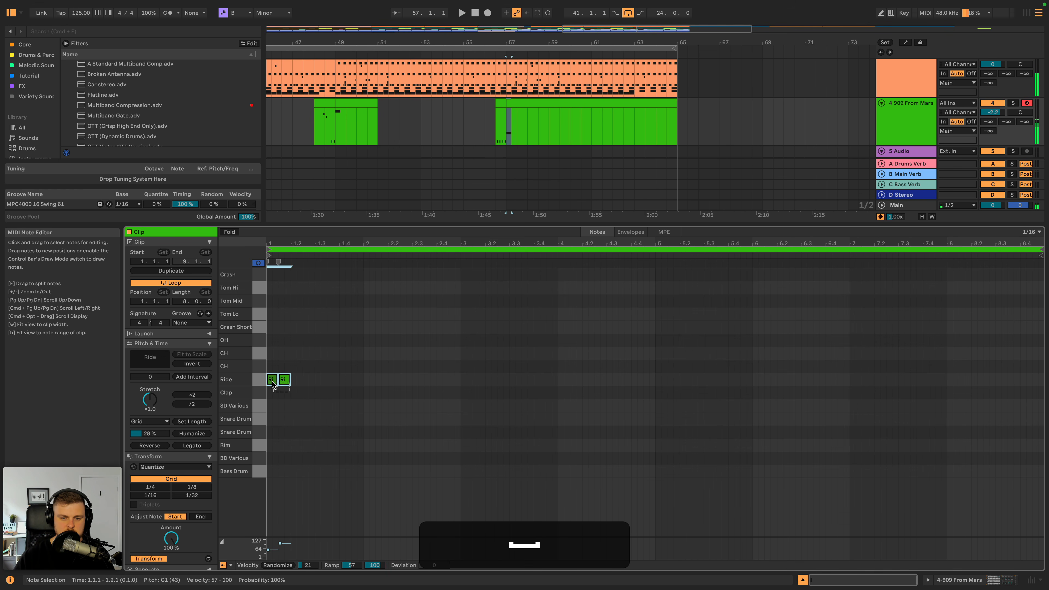
key("super+d")
key("super+d")
key("super+d")
key("super+d")
key("super+d")
key("super+d")
key("super+d")
key("super+d")
key("super+d")
key("super+d")
key("super+d")
key("super+d")
key("super+d")
key("super+d")
key("super+d")
key("super+d")
key("super+d")
key("super+d")
key("super+d")
key("super+d")
key("super+d")
key("super+d")
key("super+d")
key("super+d")
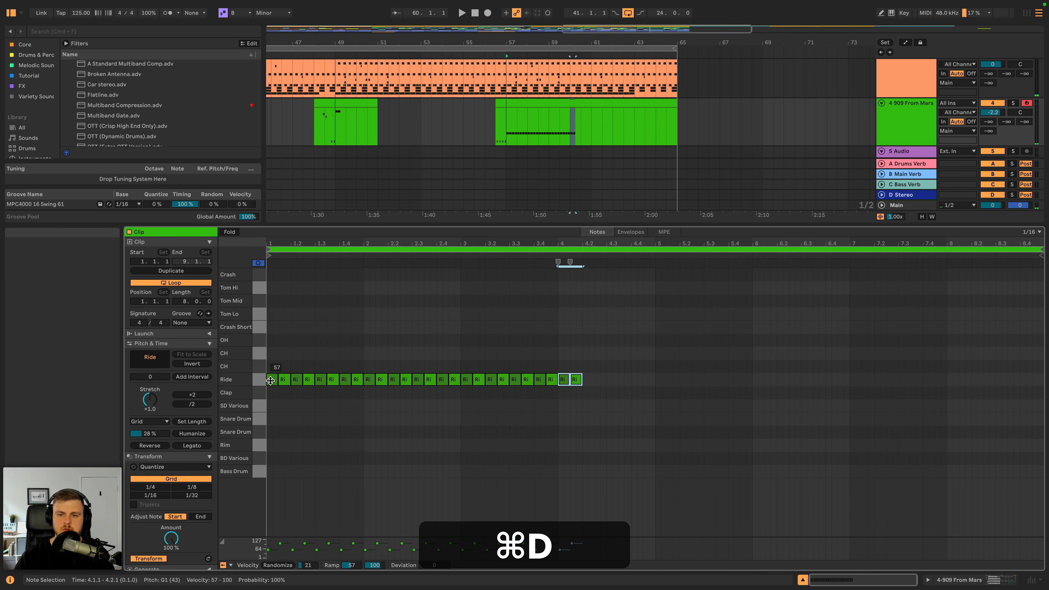
key("super+d")
key("super+d")
key("super+d")
key("super+d")
key("super+d")
key("super+d")
key("super+d")
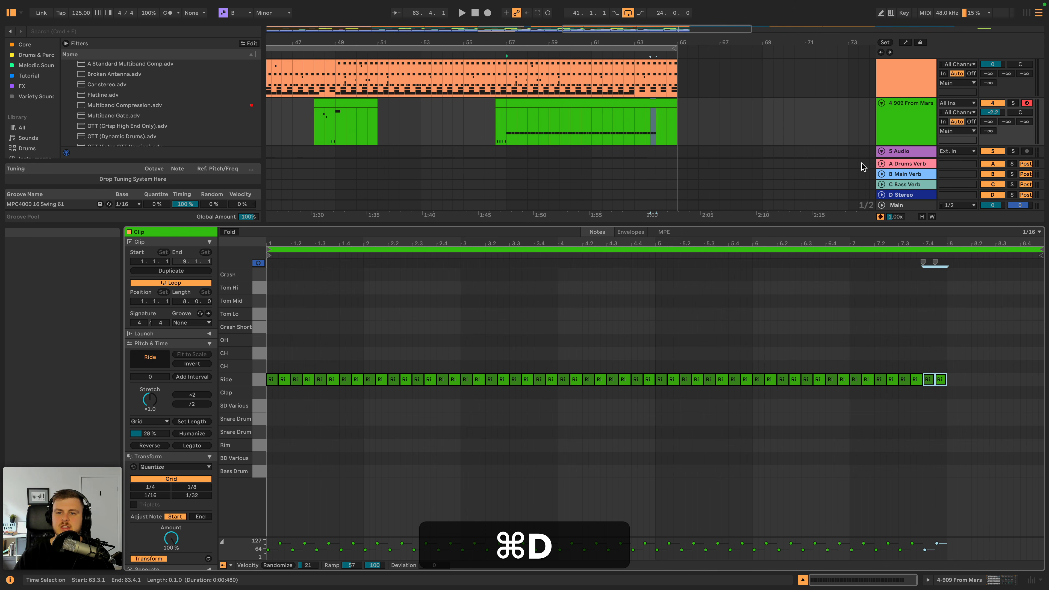
- During playback, set the Ride pad's 909 Tune to 94 and its Volume to -4.25 dB
left_click(892, 133)
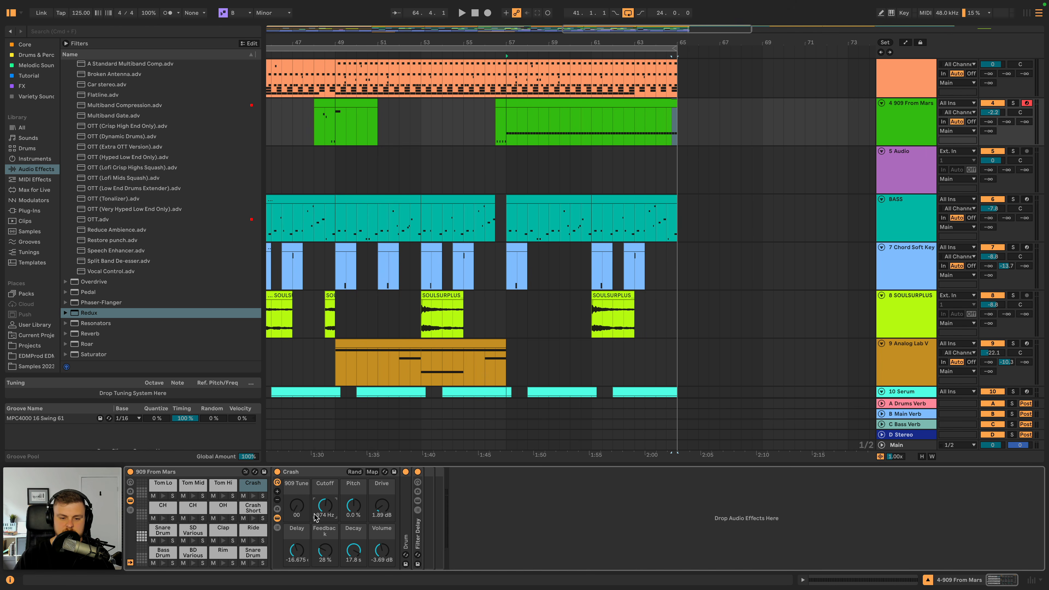
left_click(250, 528)
key("space")
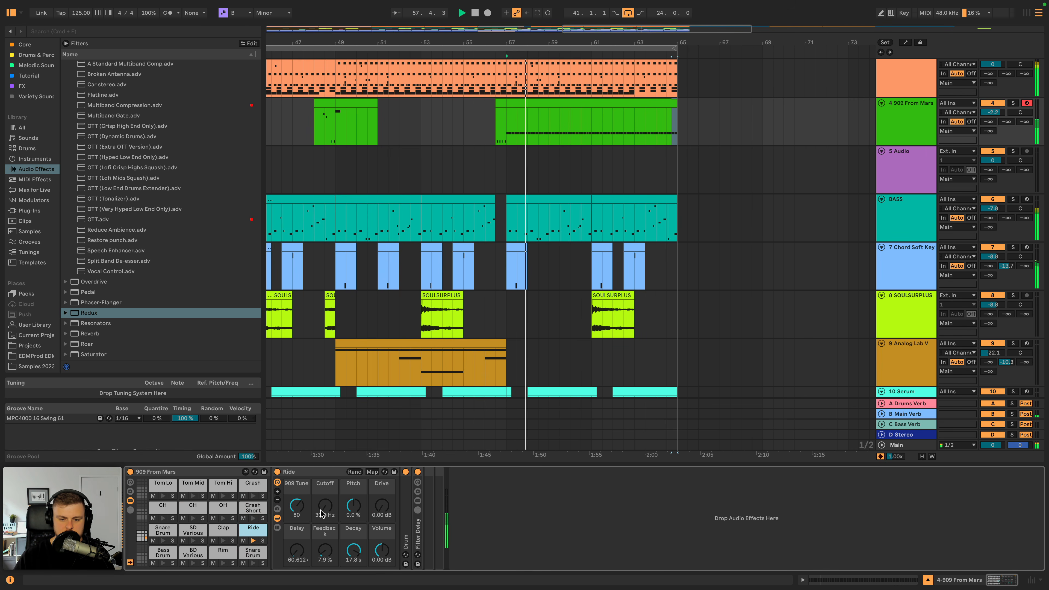
left_click_drag(293, 505, 292, 495)
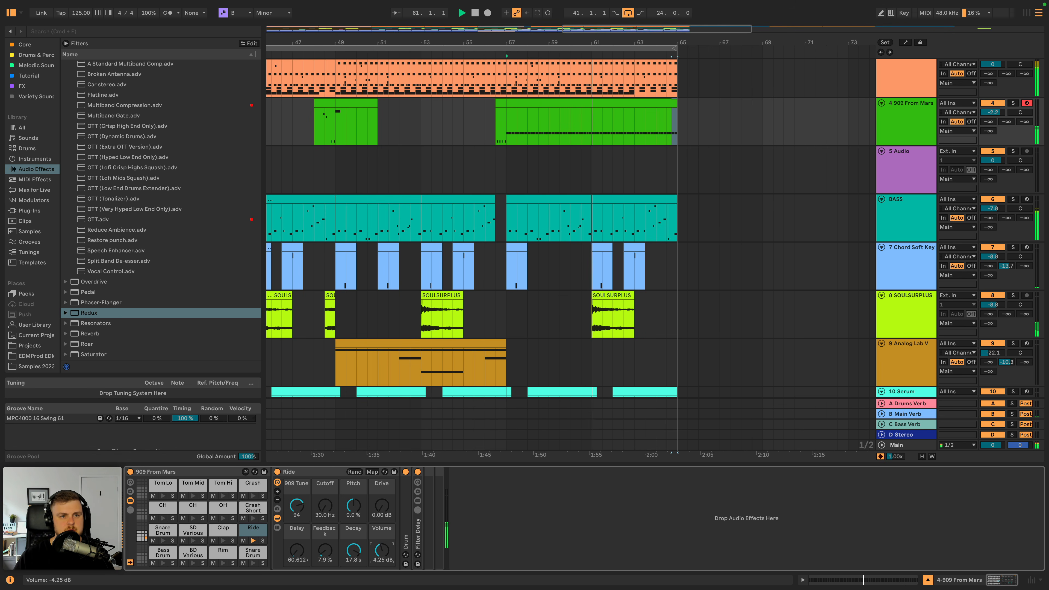
- Reopen the Ride clip and lower its first note's velocity to 31
double_click(581, 106)
left_click(272, 379)
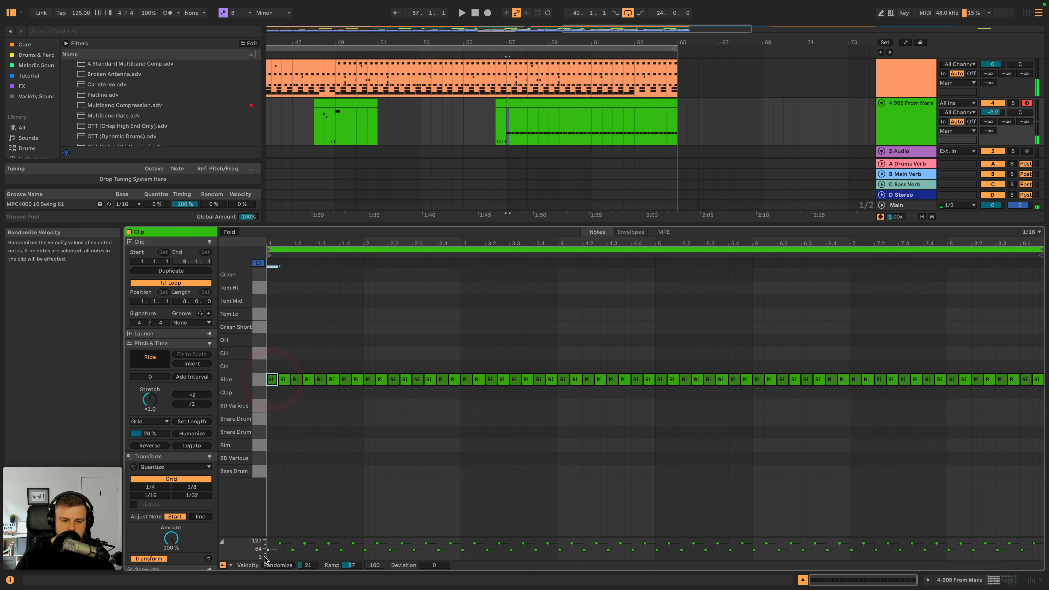
left_click_drag(267, 553, 268, 554)
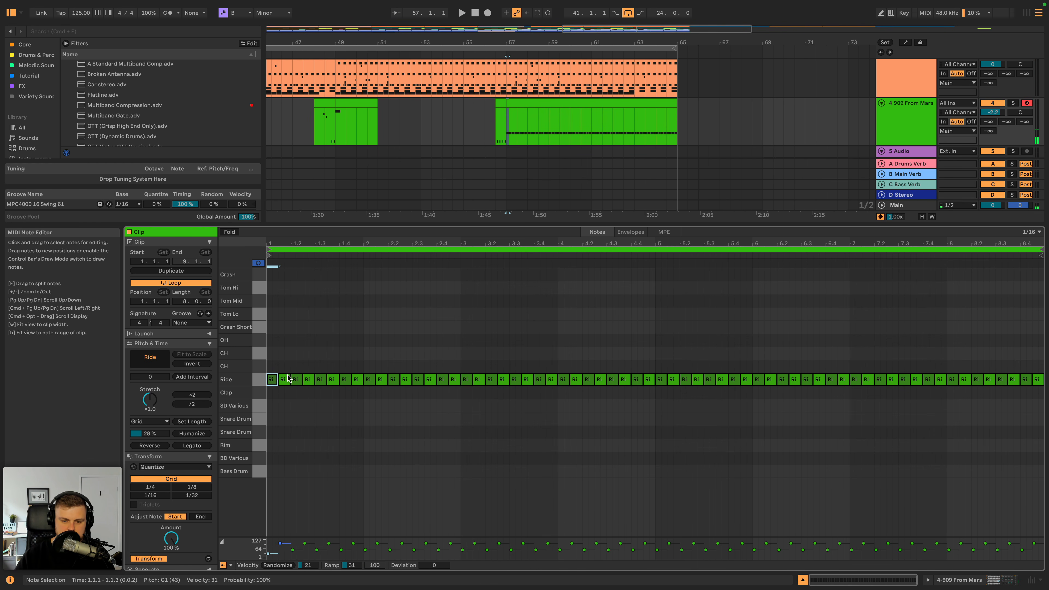
- Duplicate the first two Ride notes over the rest of the eight-bar clip and play it back
left_click_drag(284, 395, 273, 379)
key("super+d")
key("super+d")
key("super+d")
key("super+d")
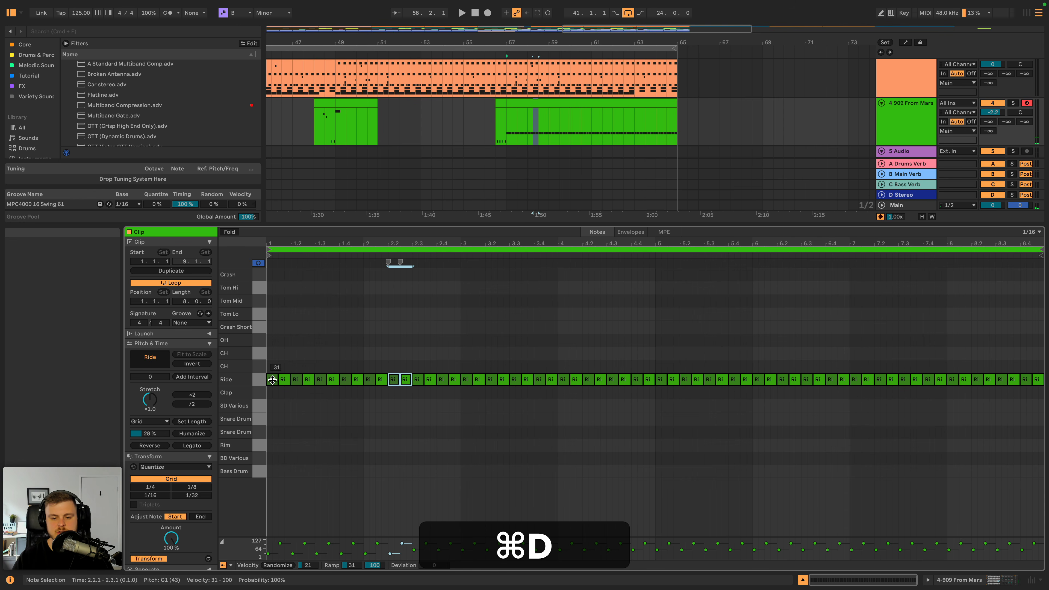
key("super+d")
key("super+d")
key("super+d")
key("super+d")
key("super+d")
key("super+d")
key("super+d")
key("super+d")
key("super+d")
key("super+d")
key("super+d")
key("super+d")
key("super+d")
key("super+d")
key("super+d")
key("super+d")
key("super+d")
key("super+d")
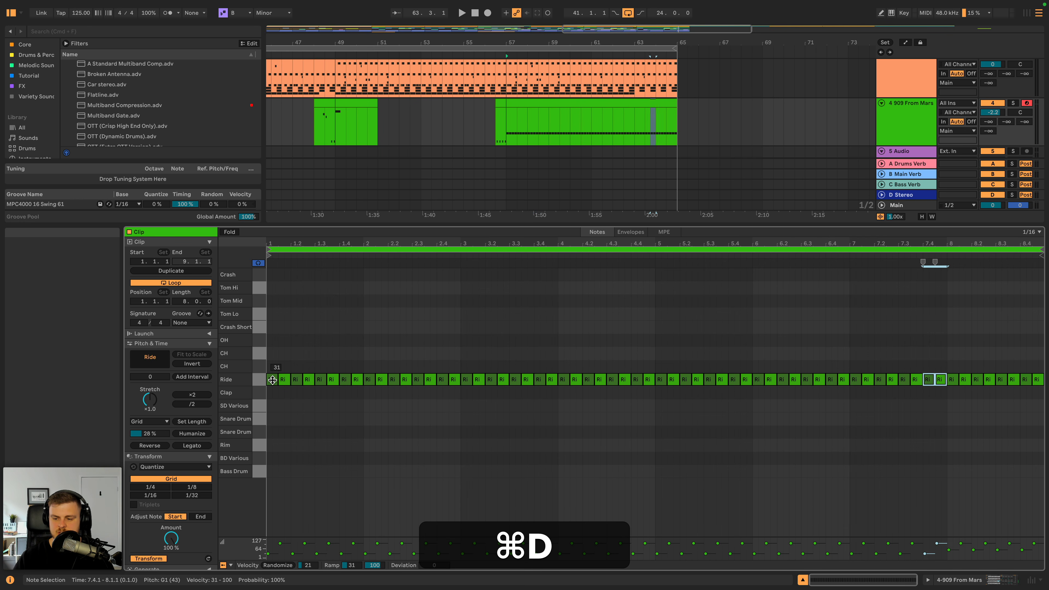
key("super+space")
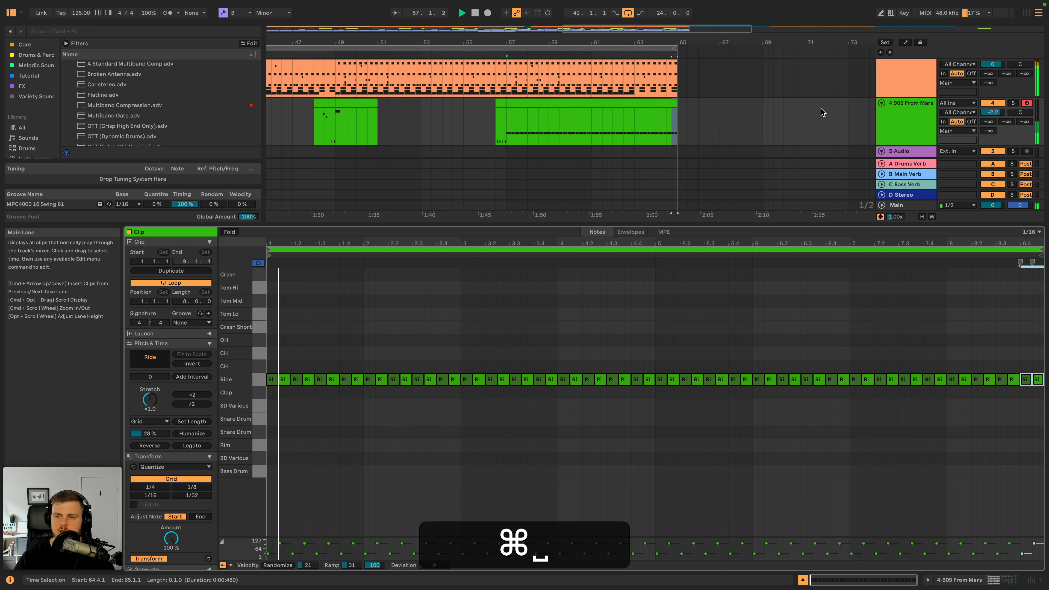
- Lower the 909 From Mars track's volume to -4.4 dB while listening to the mix
left_click(888, 120)
left_click_drag(992, 112, 993, 117)
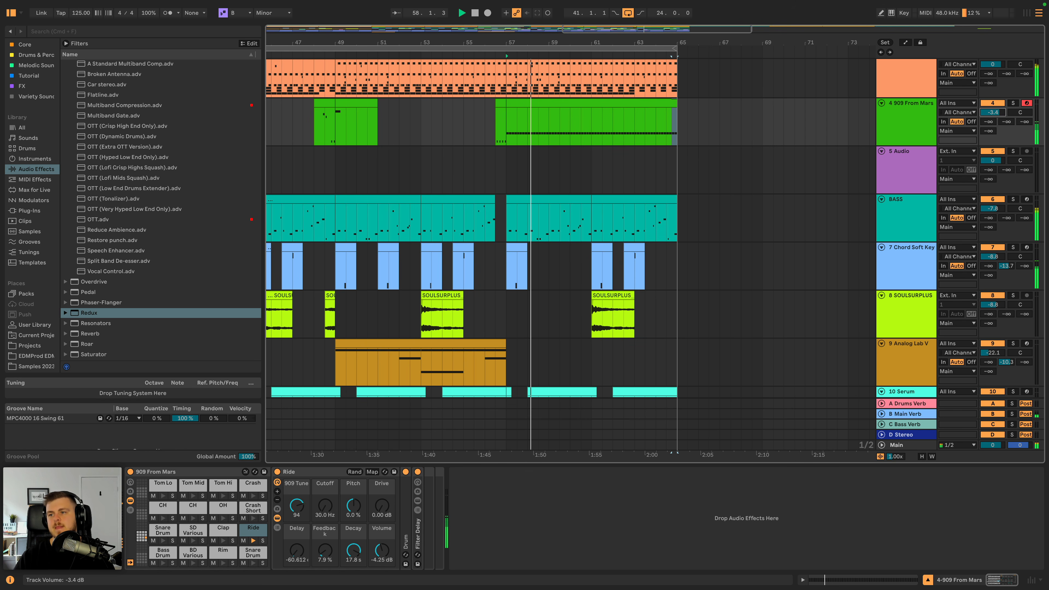
left_click(909, 73)
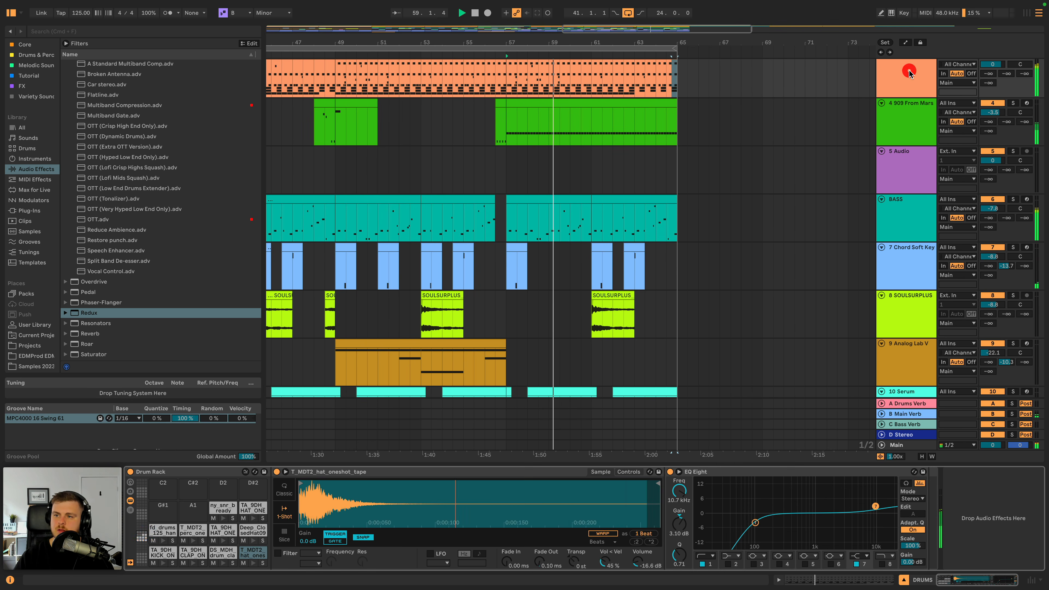
scroll(911, 74, "up", 3)
left_click_drag(983, 159, 983, 162)
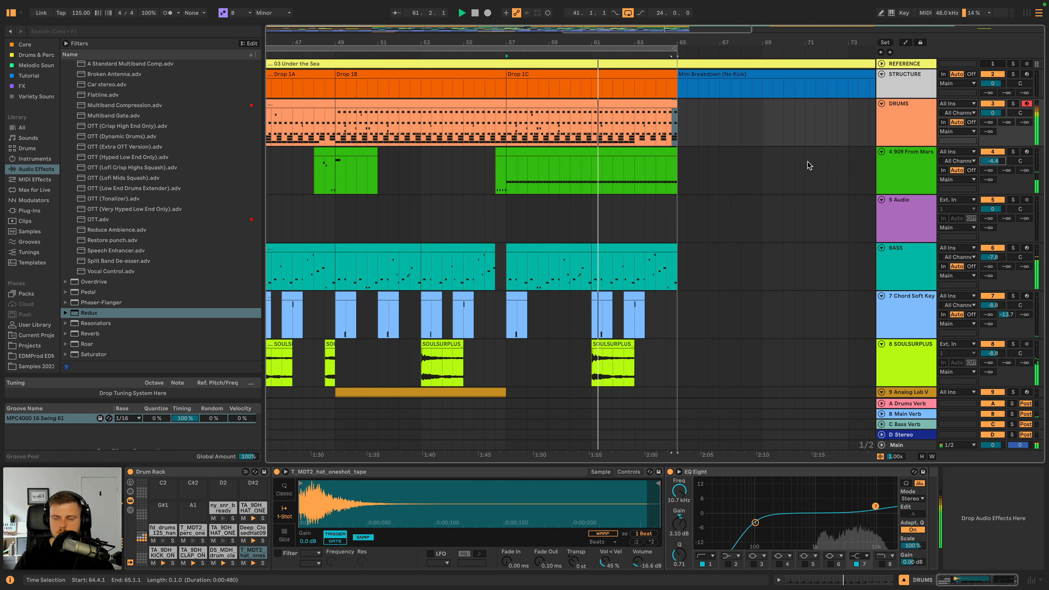
- Play Drop 1A from bar 41 and raise the DRUMS track's volume to 0.4 dB
scroll(438, 176, "left", 3)
scroll(438, 176, "left", 4)
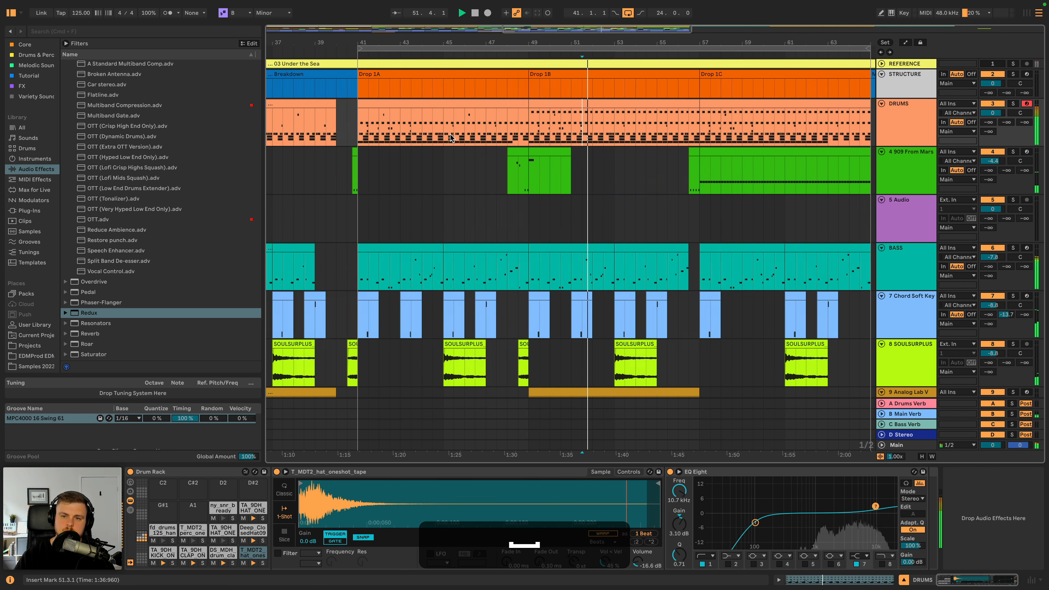
left_click(352, 129)
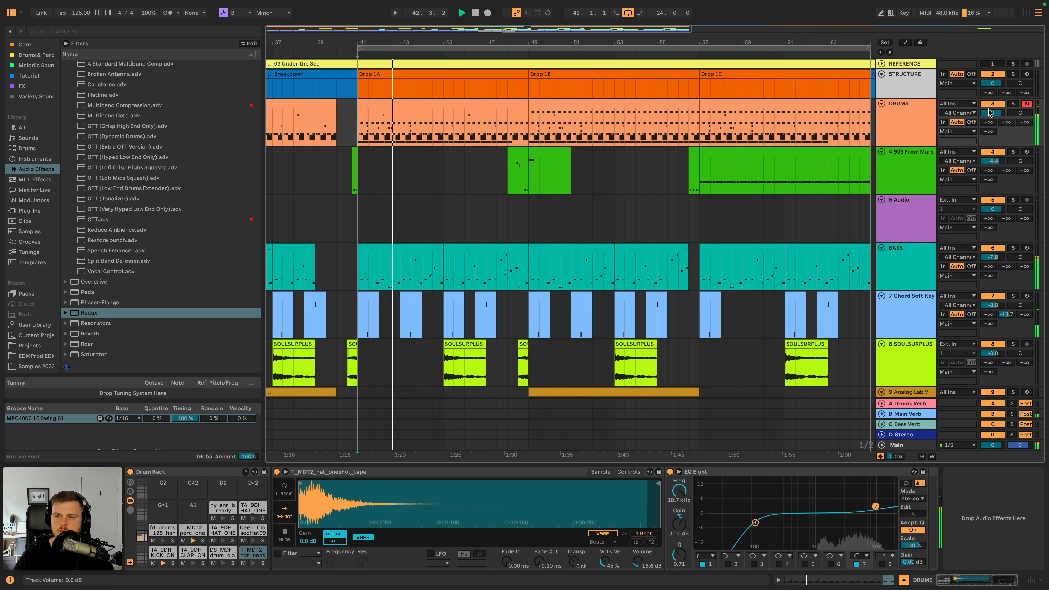
left_click_drag(998, 113, 999, 112)
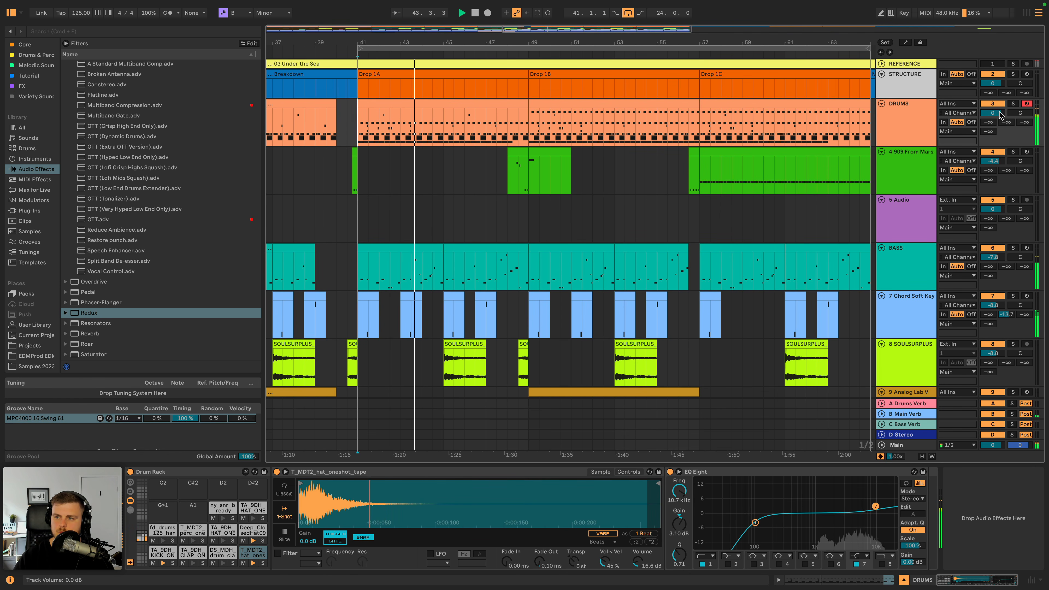
key("space")
- Solo DRUMS and raise the kick sample's volume to -9.71 dB during playback
left_click(1014, 103)
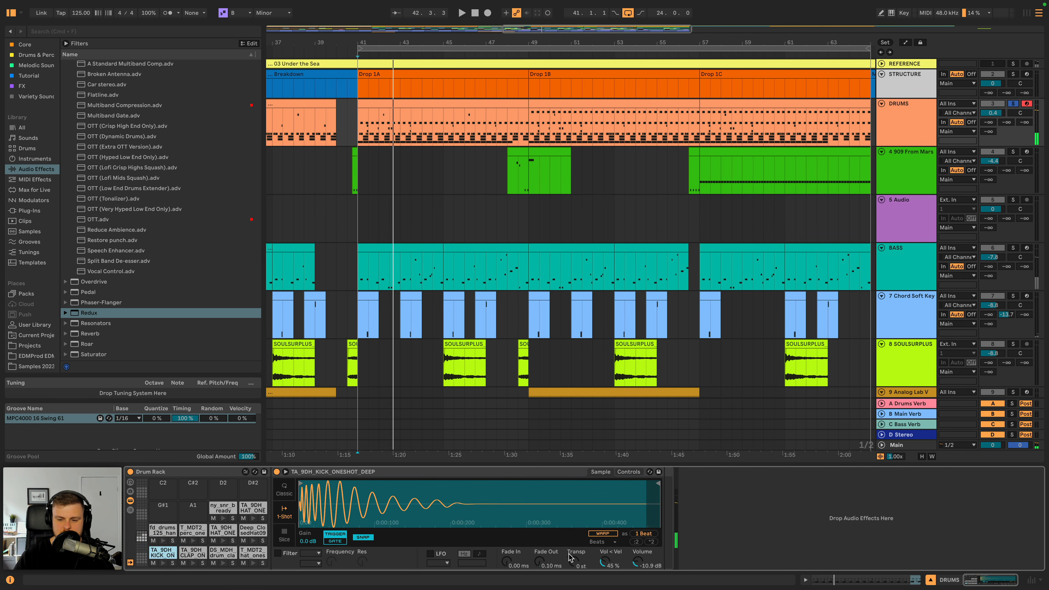
key("space")
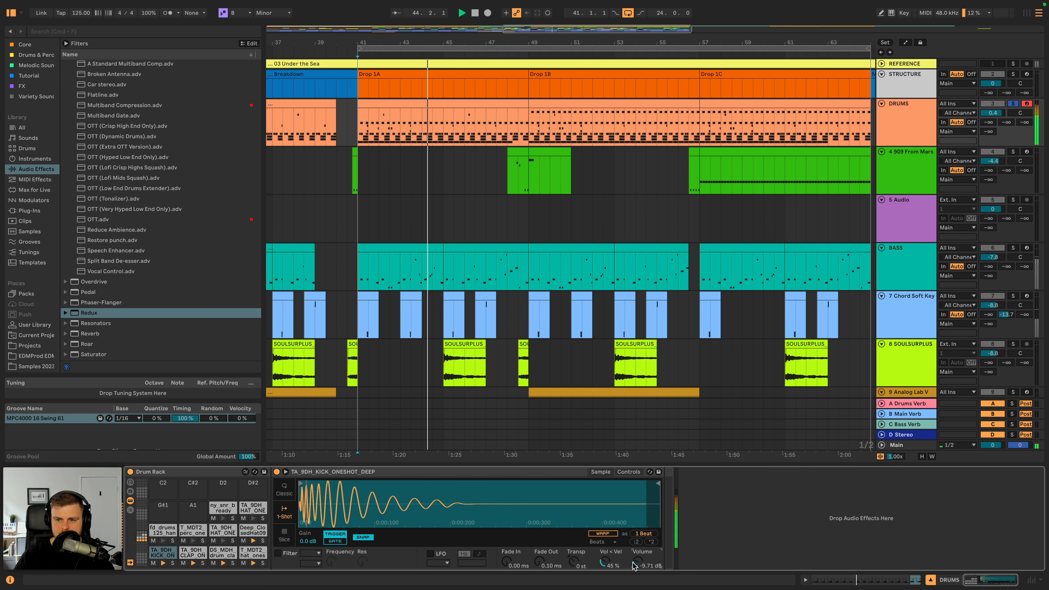
key("space")
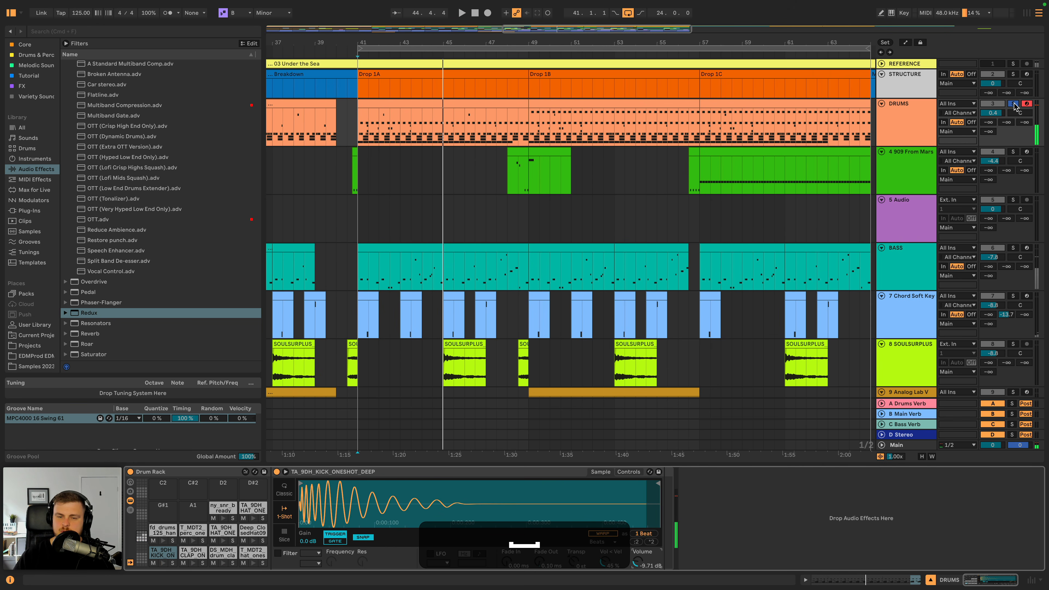
- Solo 909 From Mars alongside DRUMS, play the transition into Drop 1B, and add BASS to the solo
left_click(1013, 151, "super")
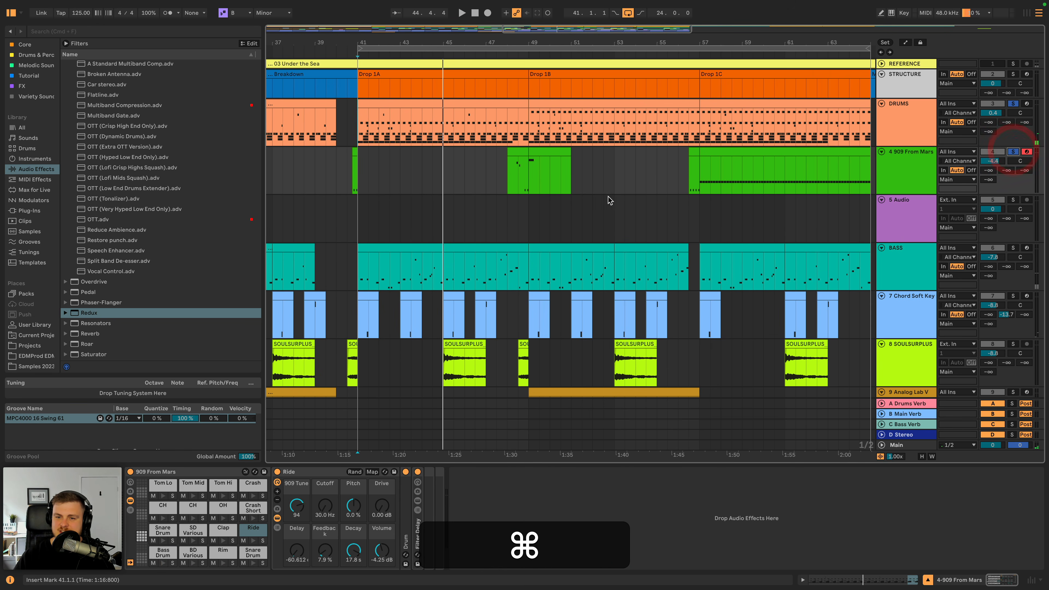
left_click(517, 172)
key("space")
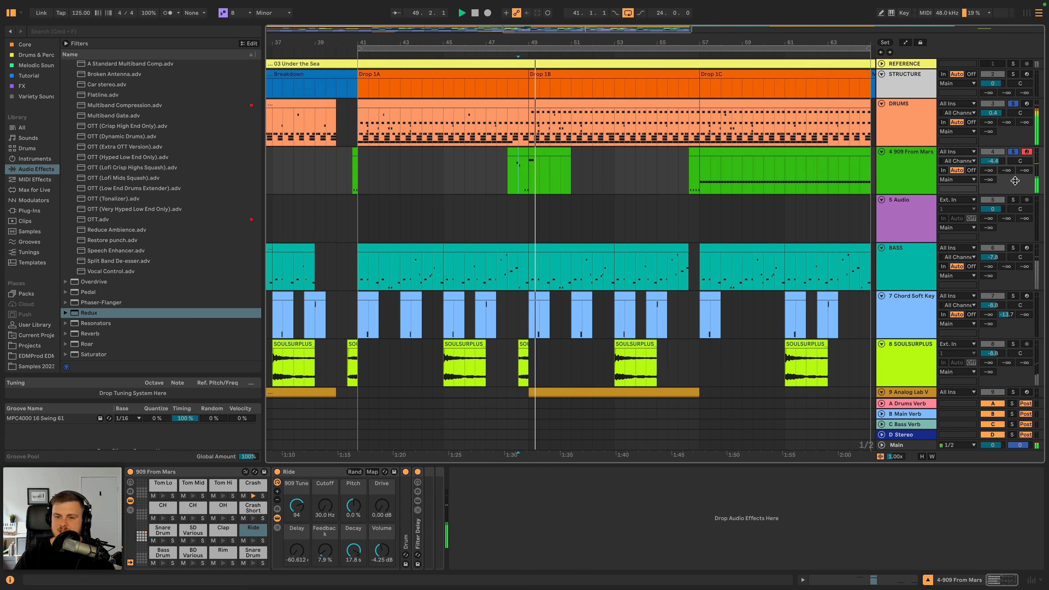
key("space")
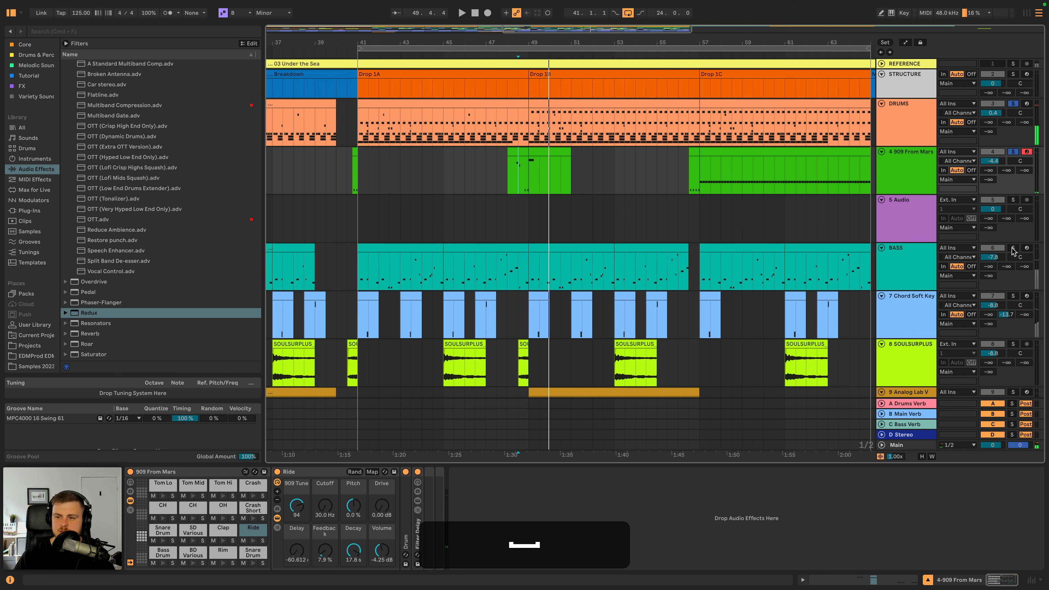
left_click(1013, 247, "super")
- Delete the empty 5 Audio track
scroll(605, 35, "down", 10)
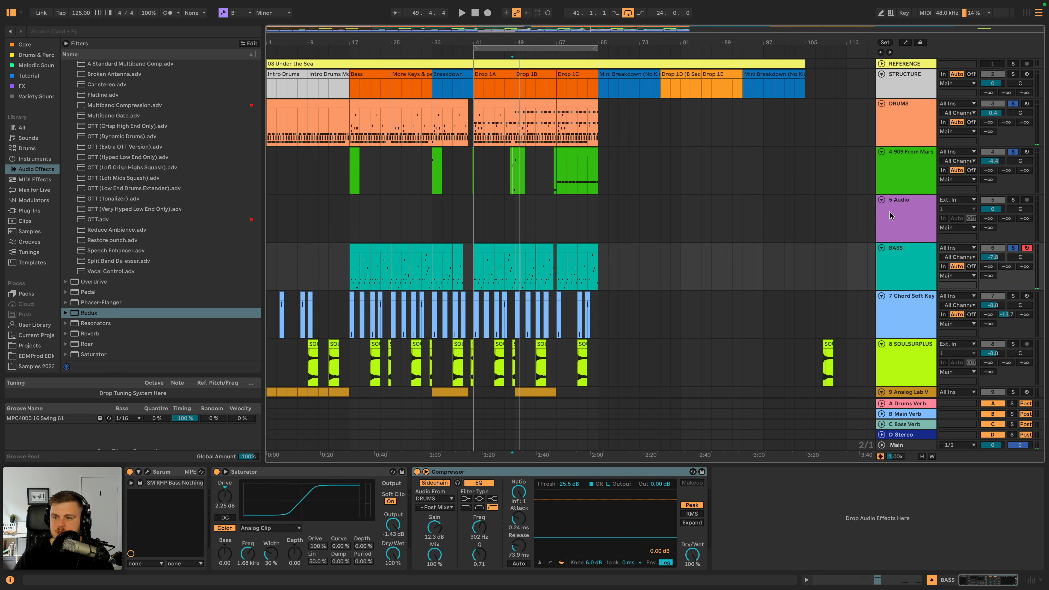
left_click(892, 216)
key("BackSpace")
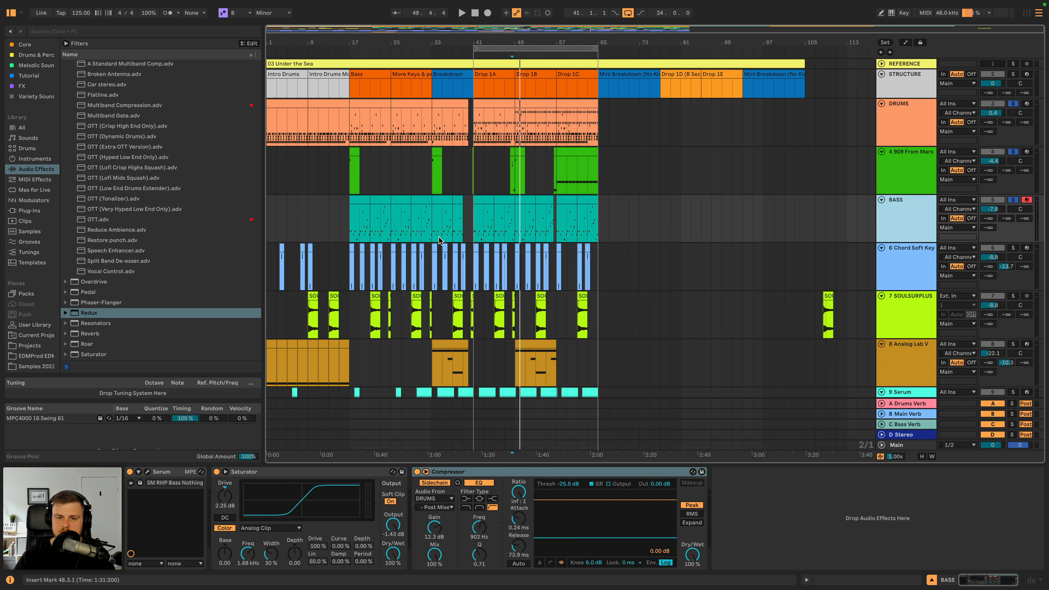
- Lower the BASS track's volume to -8.5 dB during playback and show the Main track's spectrum analyser
key("space")
left_click(352, 206)
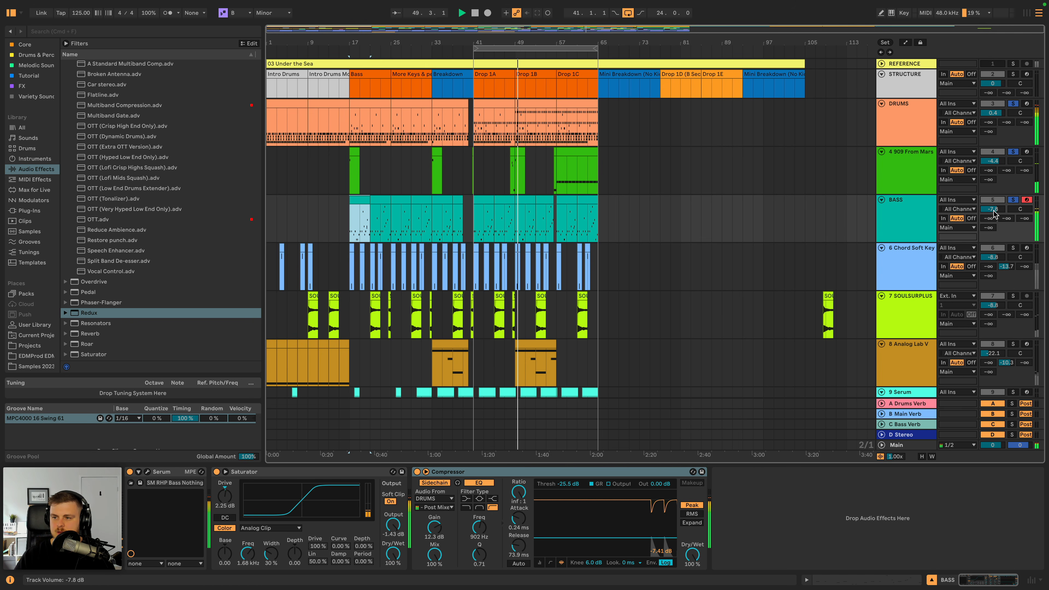
left_click_drag(993, 209, 992, 212)
left_click(914, 441)
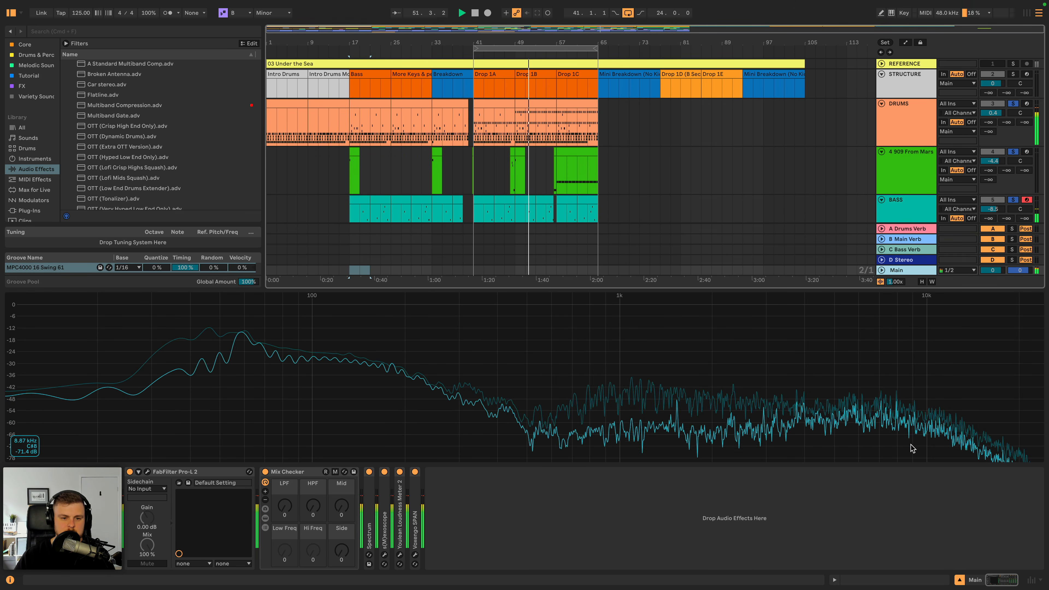
- Try an Overdrive on the BASS track, placed between the Saturator and the Compressor
left_click(907, 108)
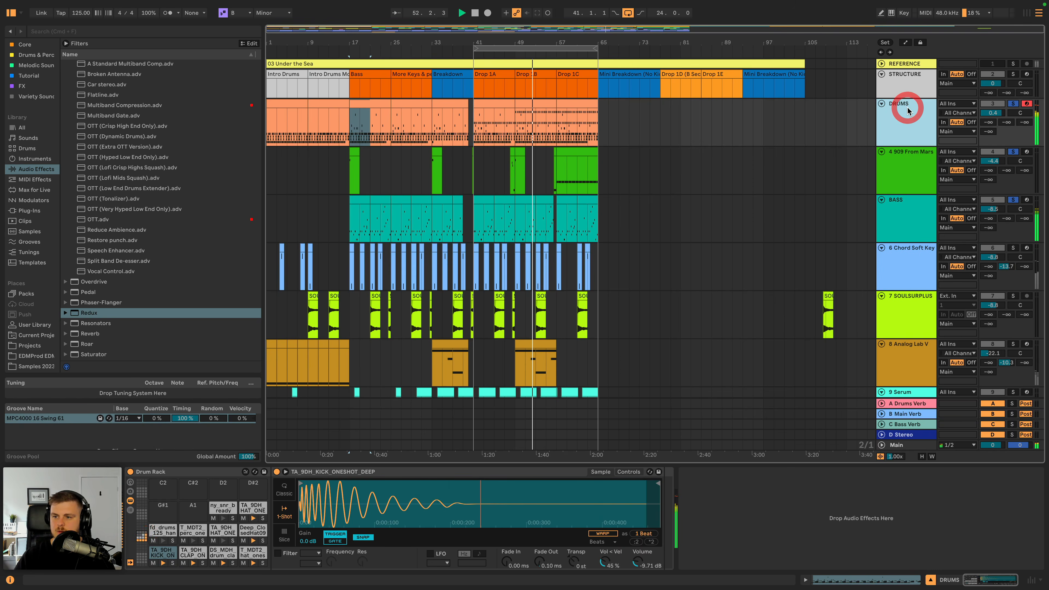
left_click(921, 225)
scroll(134, 238, "up", 10)
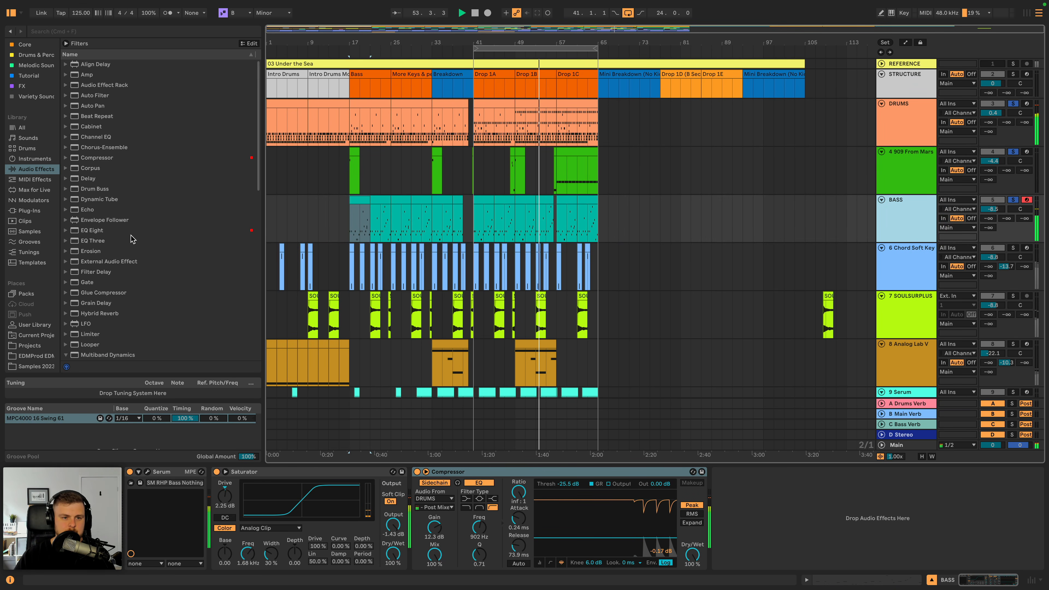
scroll(118, 238, "down", 5)
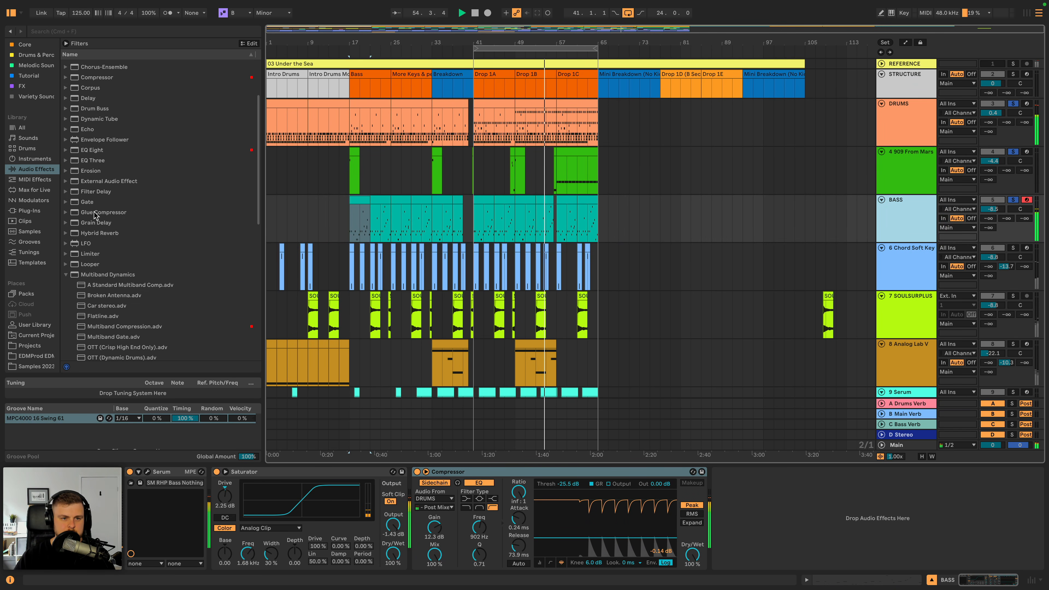
scroll(95, 215, "up", 5)
scroll(94, 215, "down", 10)
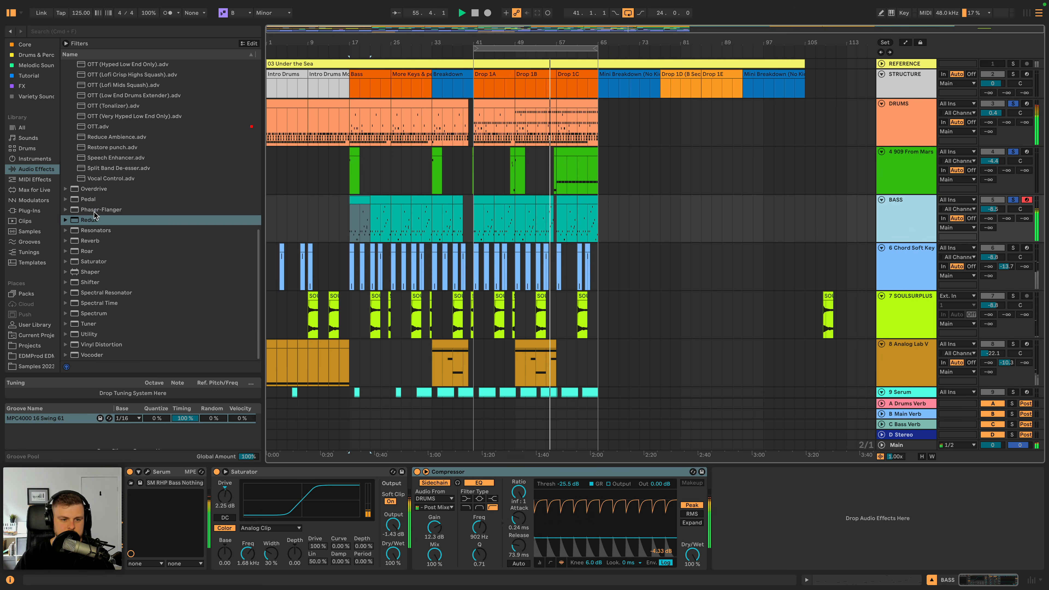
left_click_drag(93, 189, 741, 477)
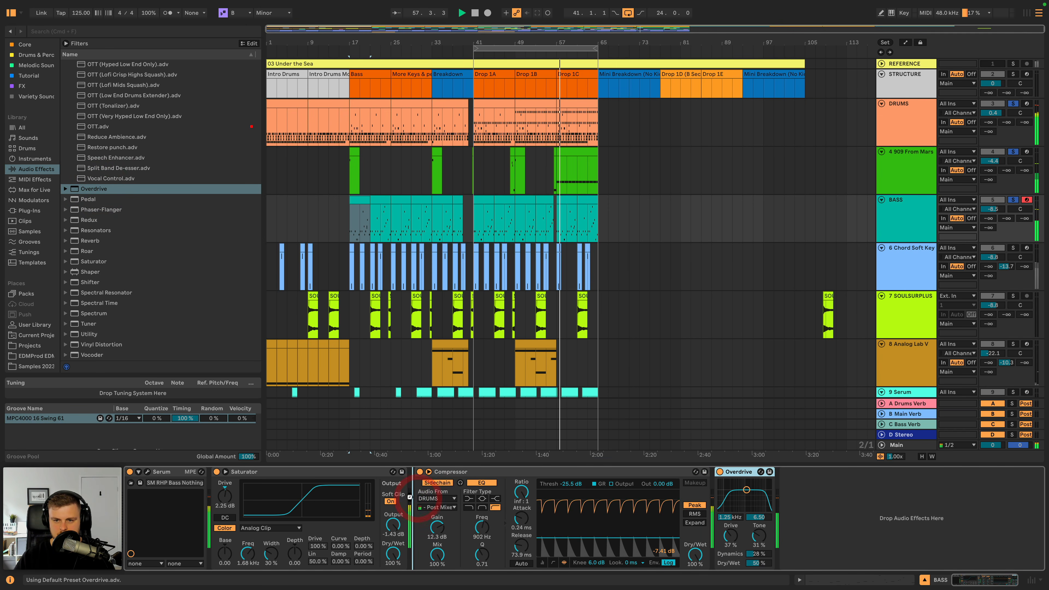
left_click_drag(410, 498, 411, 498)
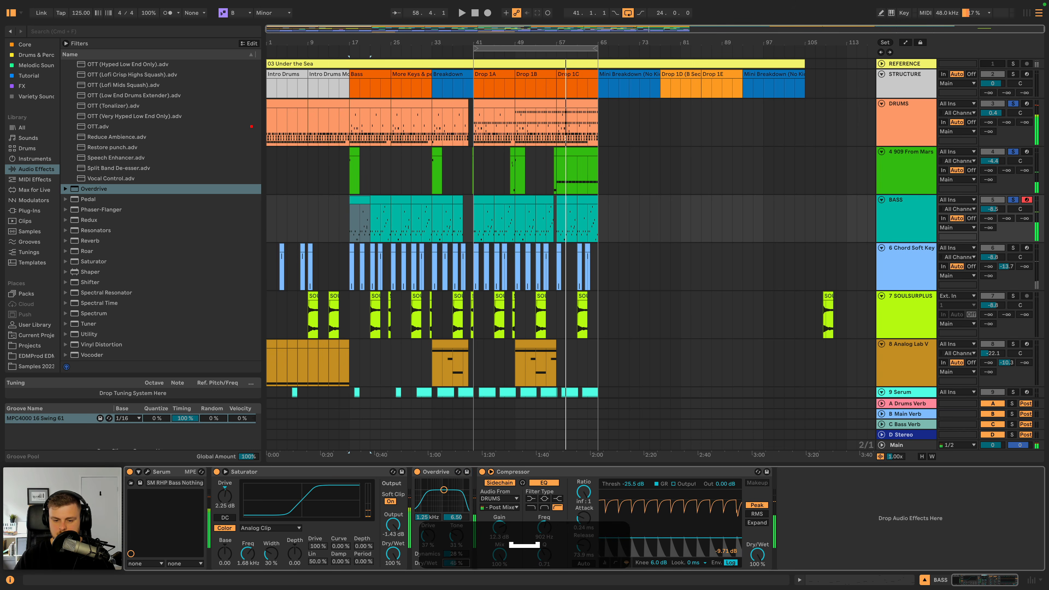
- Try the Overdrive ahead of the Saturator at 8% dry/wet during playback, and remove it from the BASS chain
left_click_drag(456, 563, 456, 567)
left_click(437, 471)
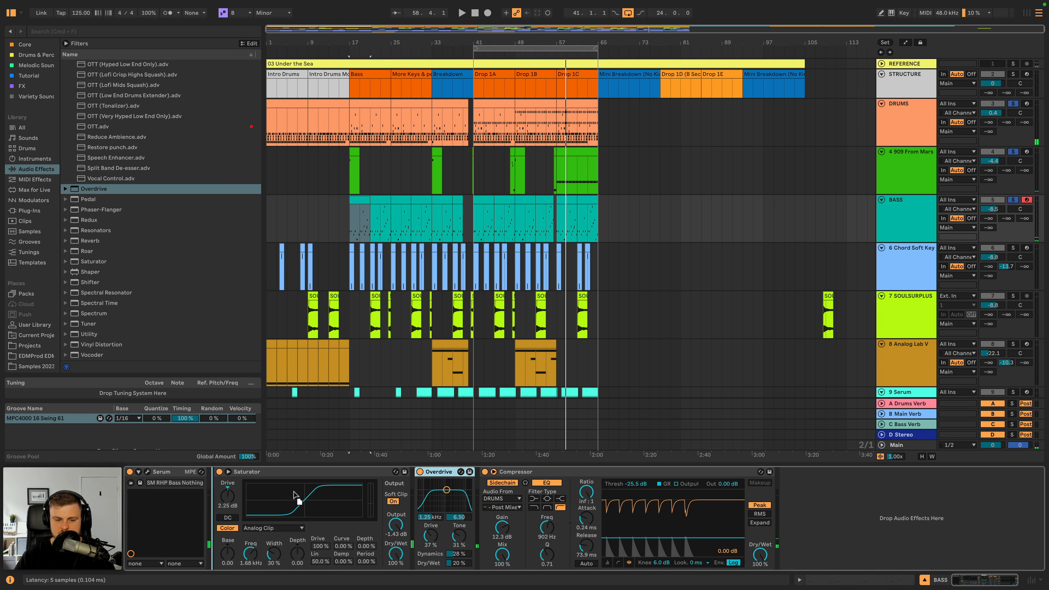
left_click_drag(294, 491, 290, 492)
key("space")
left_click_drag(256, 563, 255, 570)
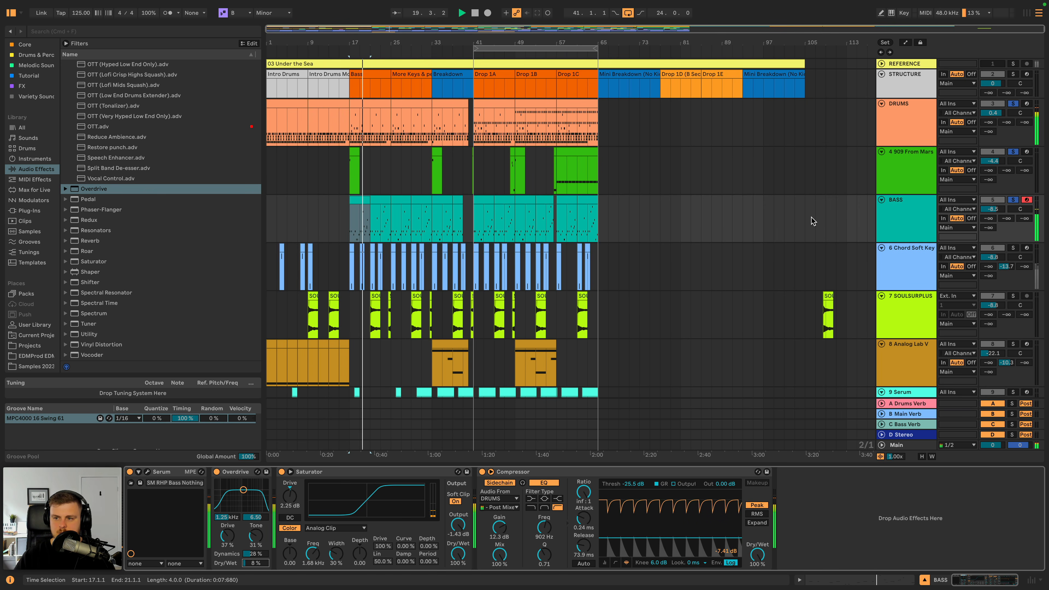
left_click(236, 473)
key("BackSpace")
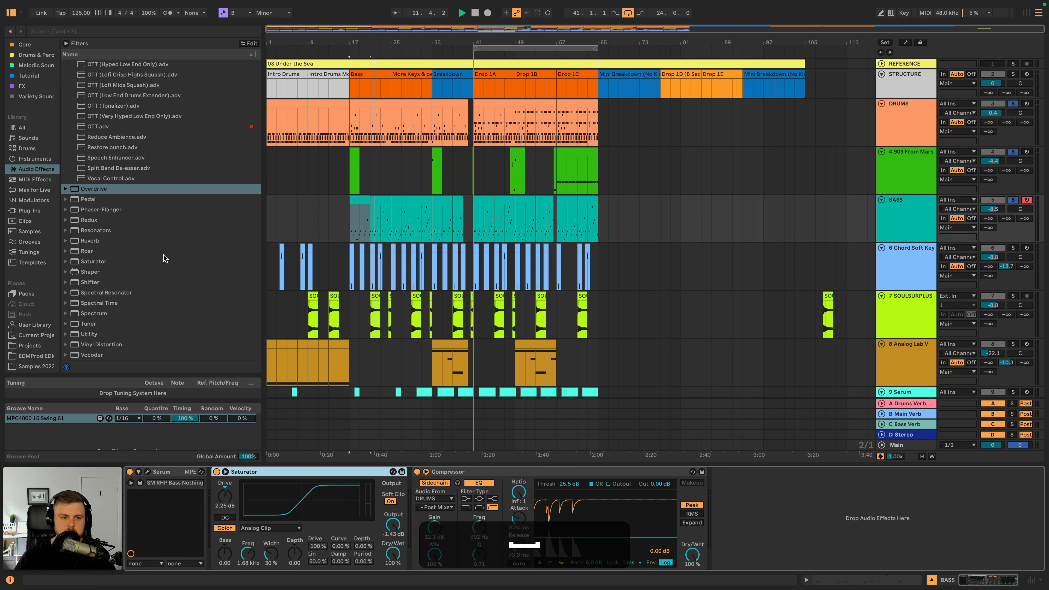
- Lower the BASS track's volume to -8.6 dB while replaying the Bass section
key("space")
left_click_drag(995, 210, 994, 210)
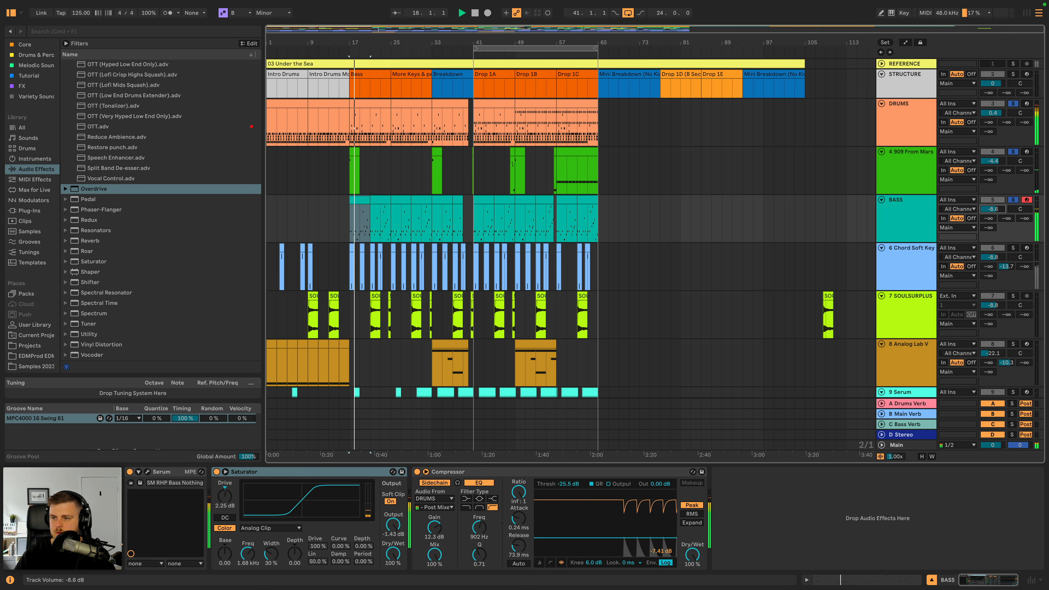
key("space")
- Add the Chord Soft Keys track to the solo and rename it CHORD
left_click(1015, 249, "super")
left_click(926, 263)
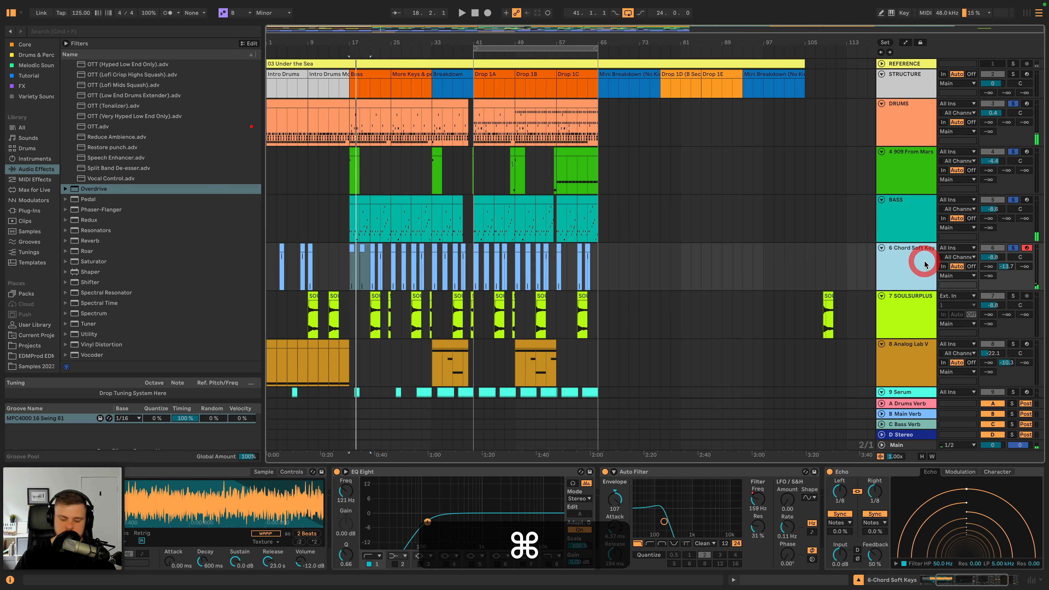
key("super+r")
type("C")
key("Return")
key("space")
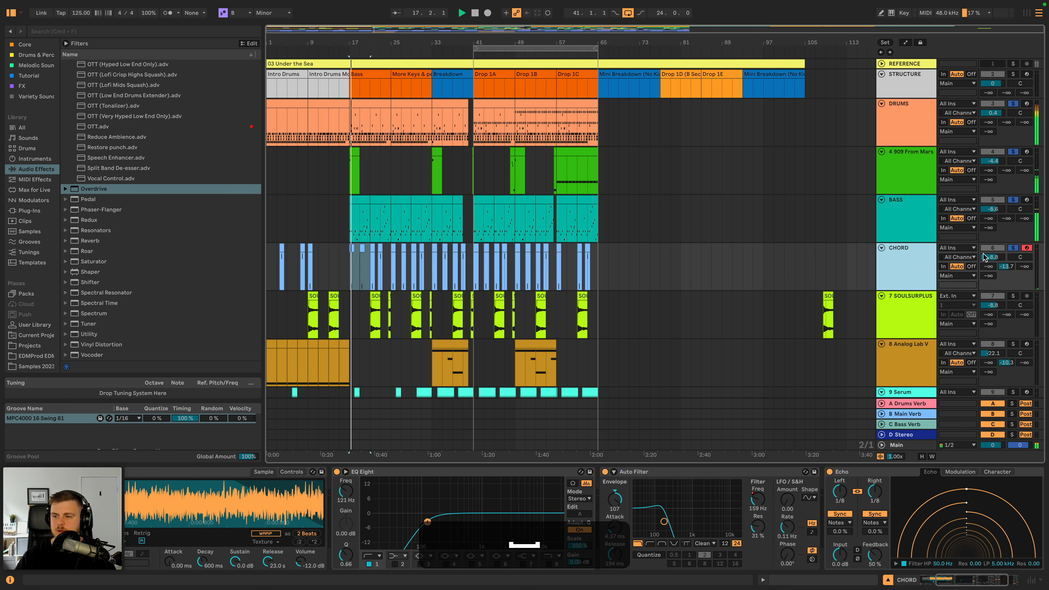
- Copy the BASS track's sidechain Compressor to the end of the CHORD chain and set its threshold to -20.1 dB
key("space")
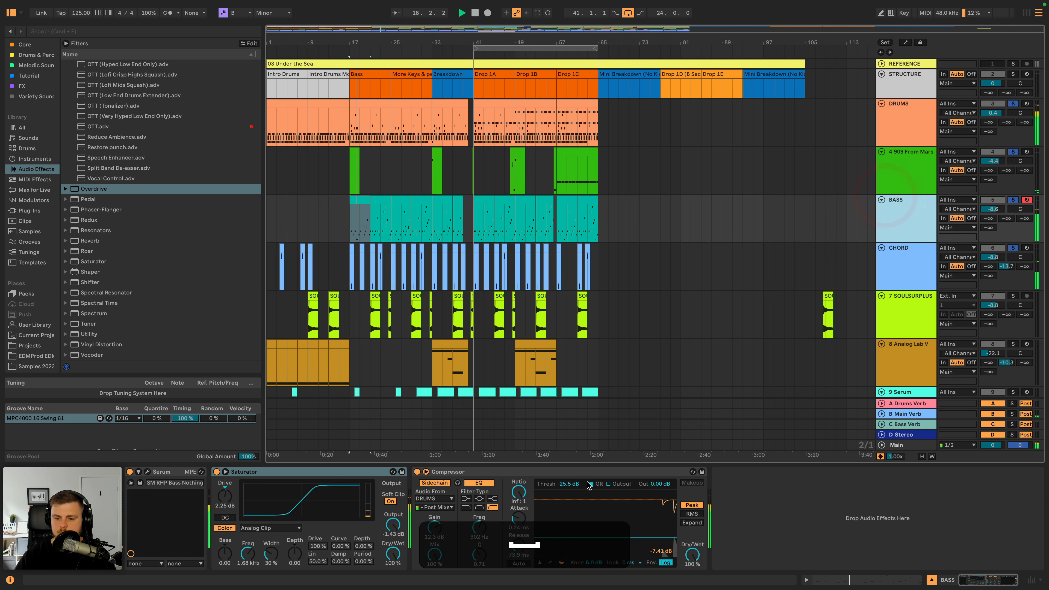
left_click(588, 473)
key("super+c")
left_click(914, 267)
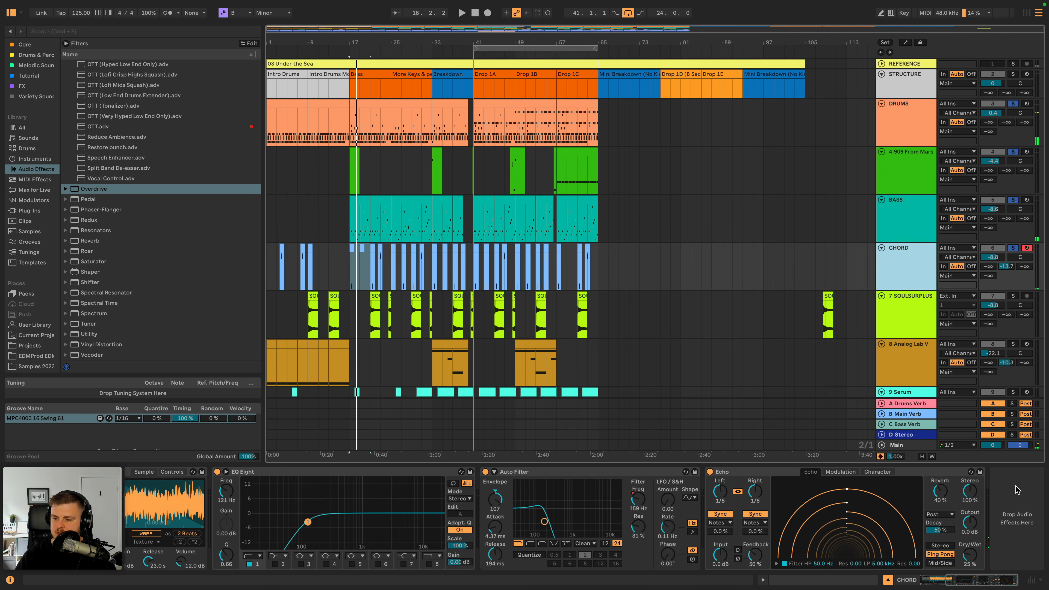
key("super+v")
key("space")
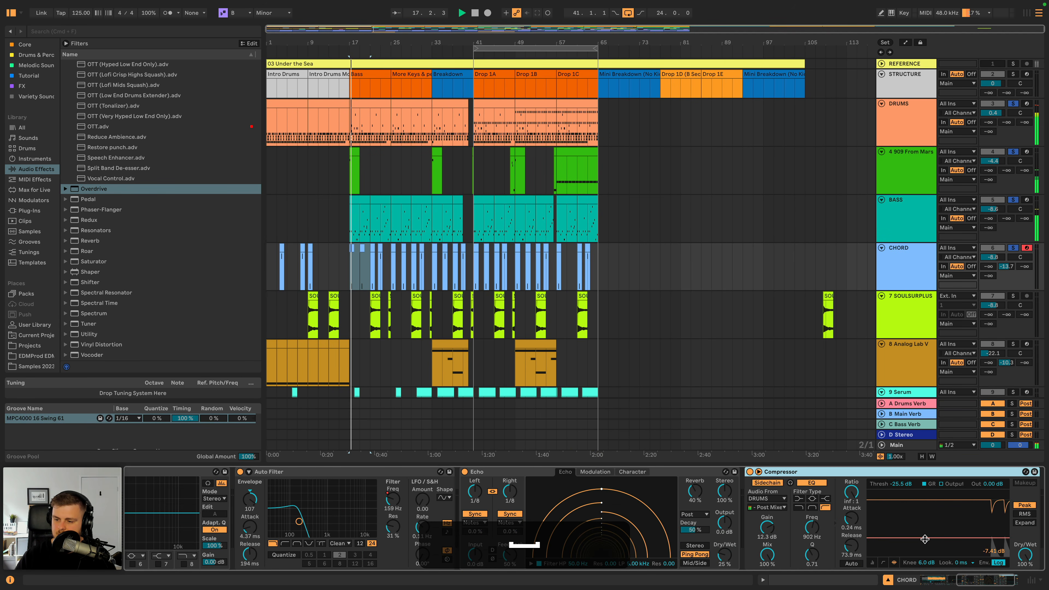
left_click_drag(925, 539, 925, 533)
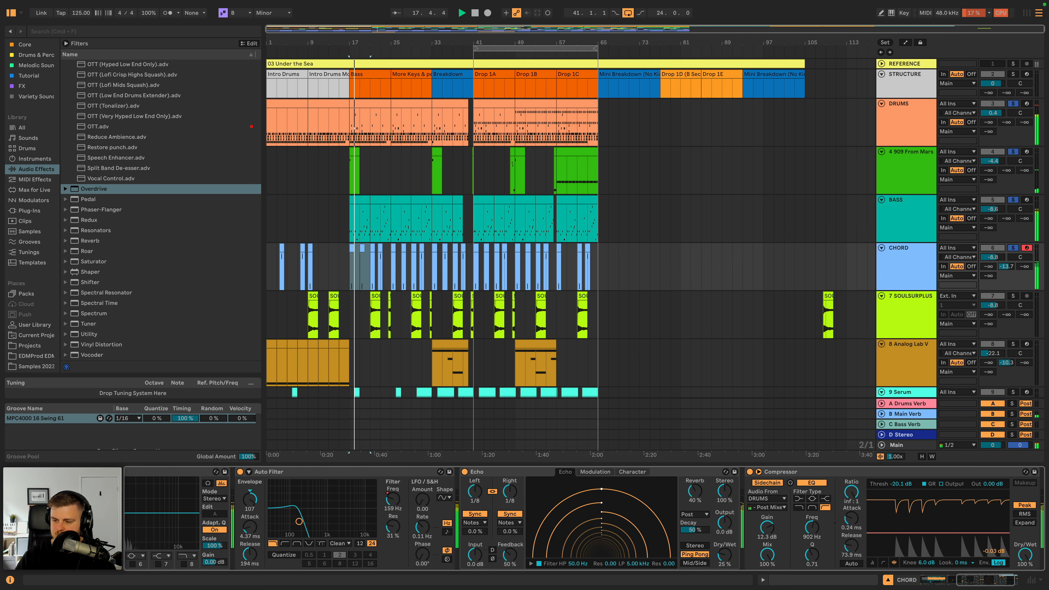
left_click(902, 473)
key("super+c")
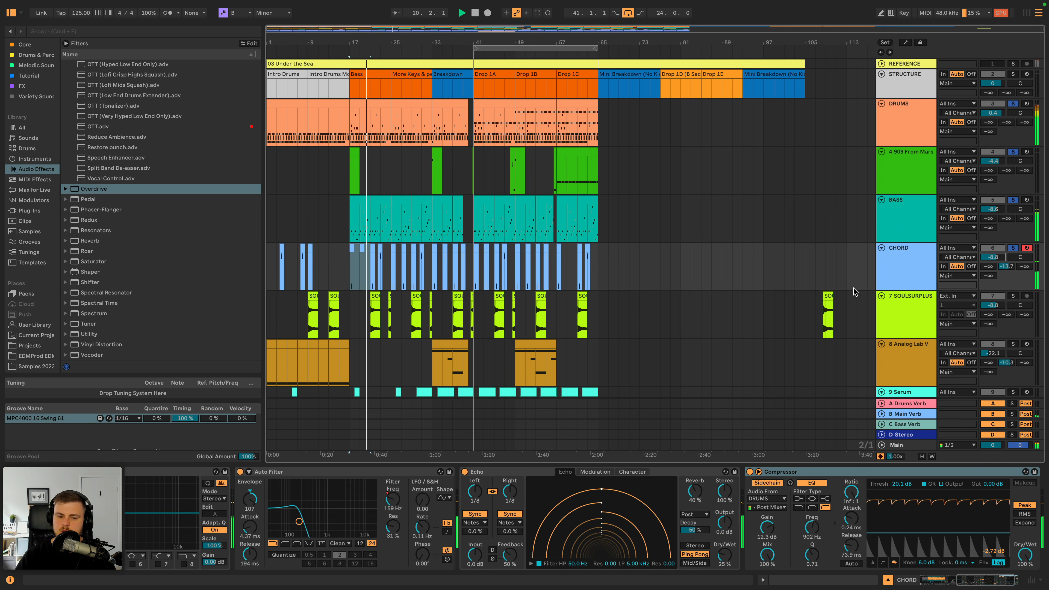
- Show the automation lanes and reshape CHORD's Auto Filter frequency into a gradual rise over bars 17 to 21
key("a")
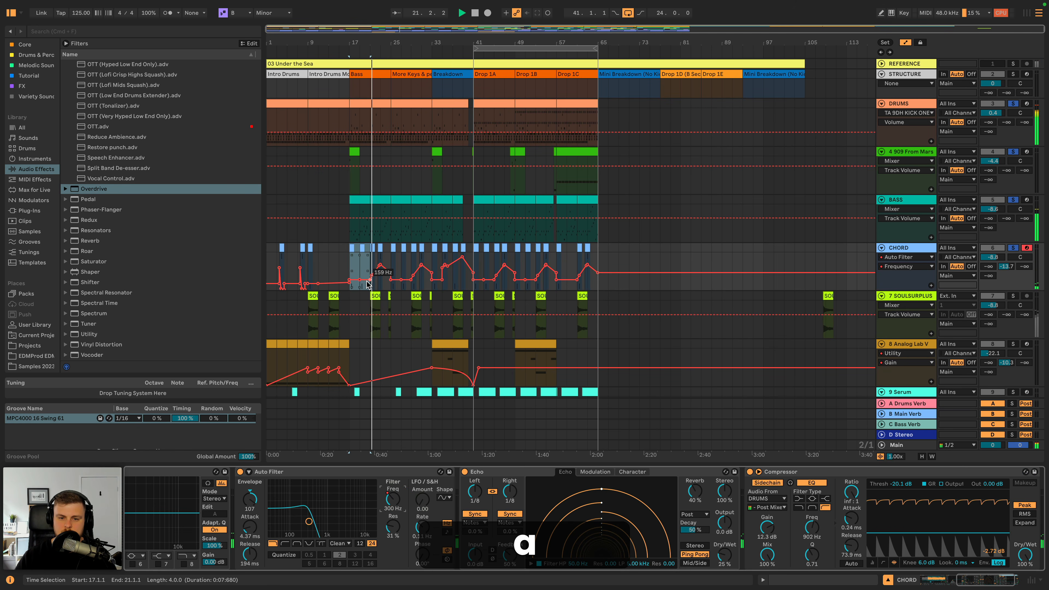
left_click(361, 283)
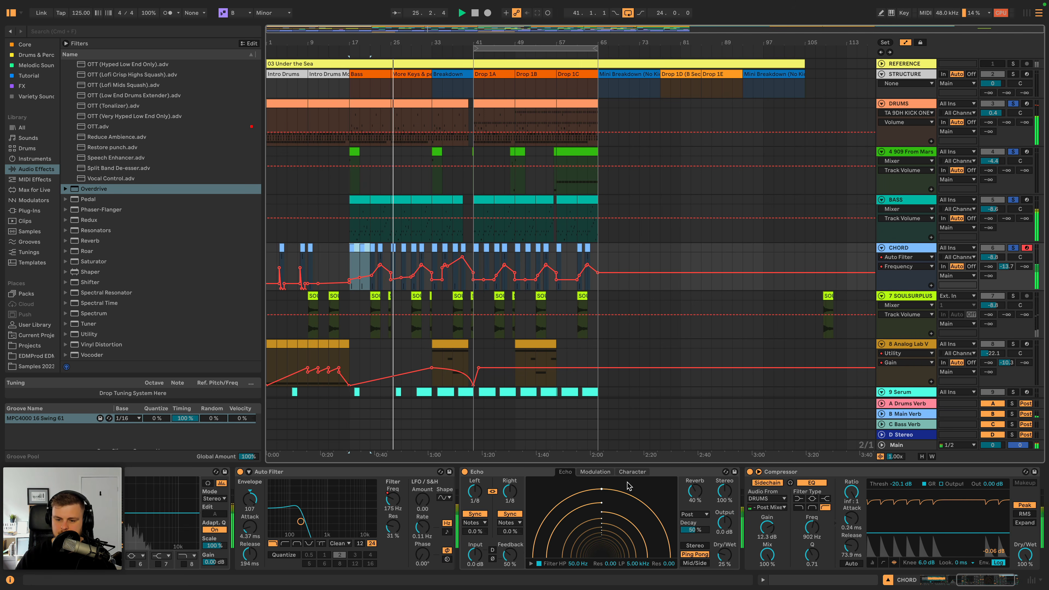
- Lower the low-pass cutoff of CHORD's Echo and set its dry/wet and reverb level to 35% each
left_click(537, 564)
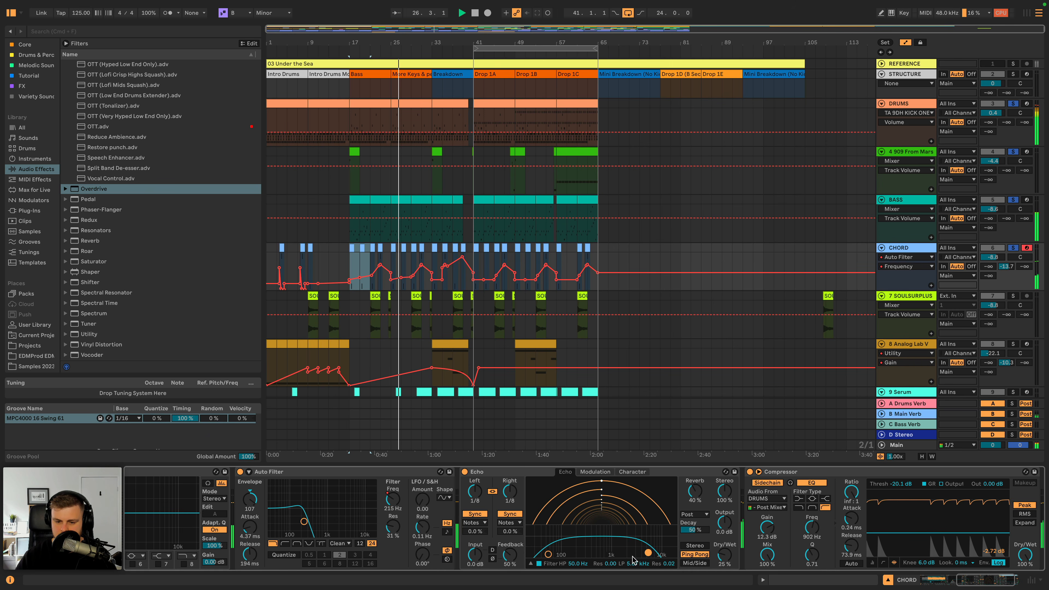
left_click_drag(509, 560, 509, 558)
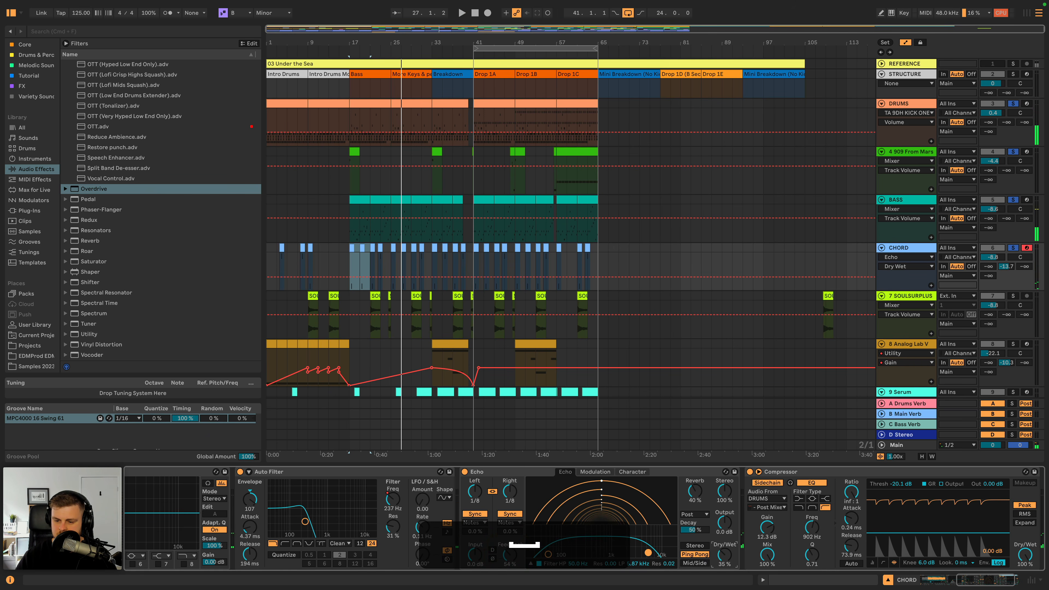
key("space")
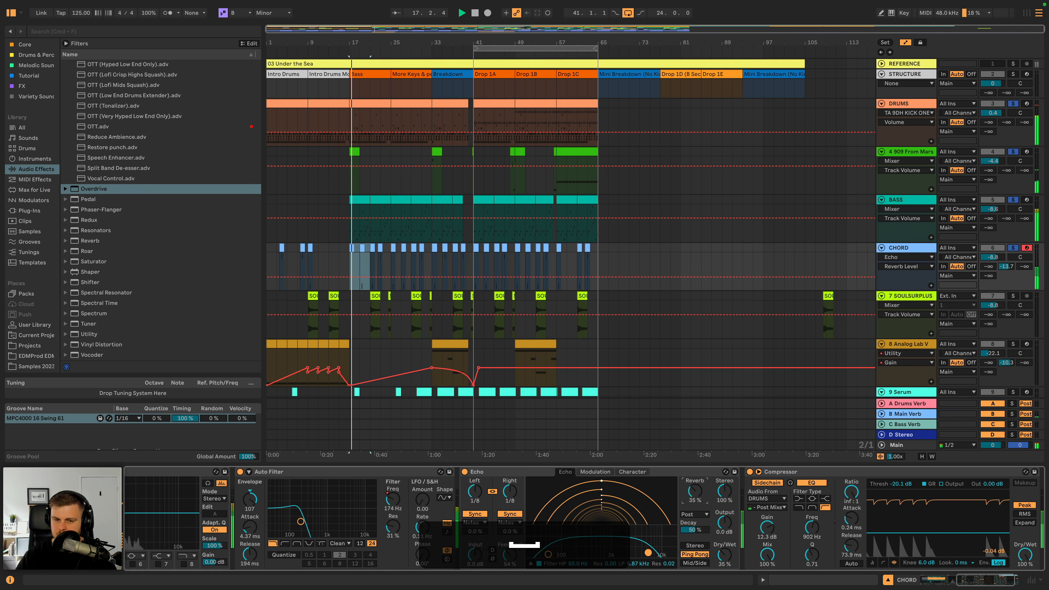
- Adjust the volume envelope release of the Chord Soft Keys sampler while replaying the Bass section
scroll(425, 538, "left", 5)
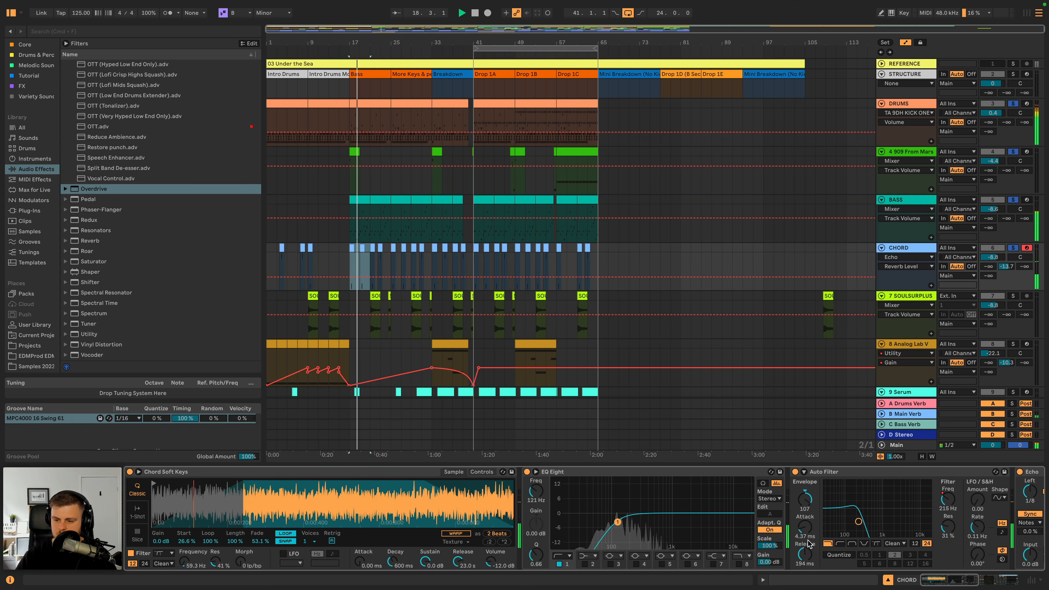
key("space")
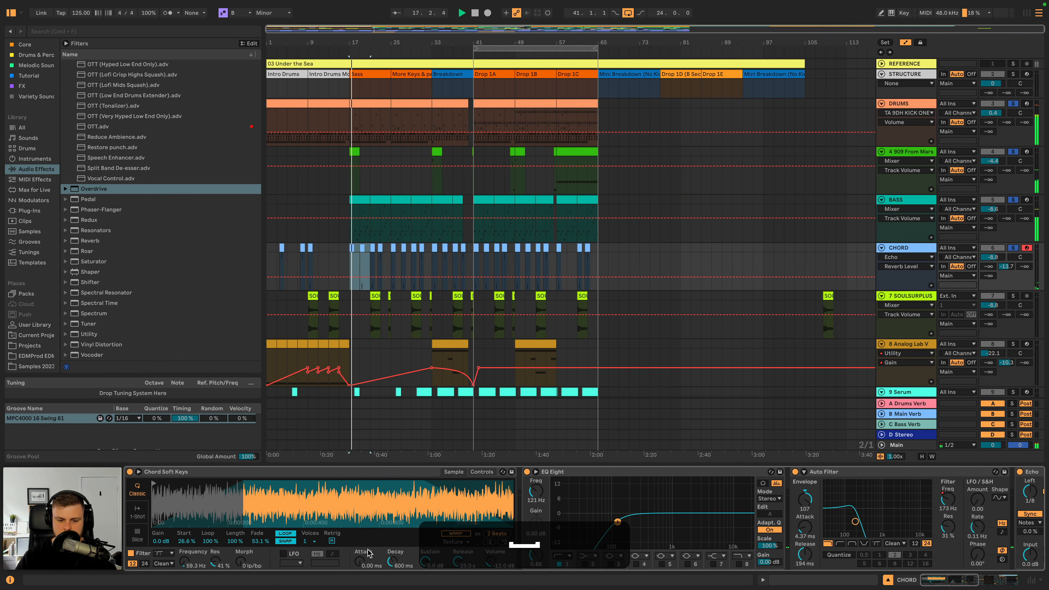
key("space")
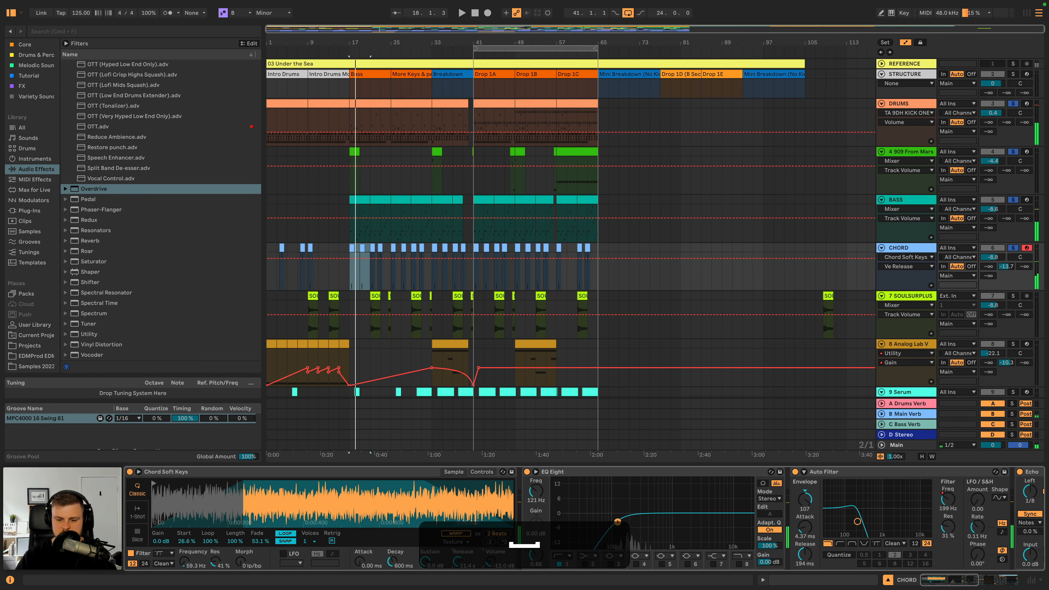
key("space")
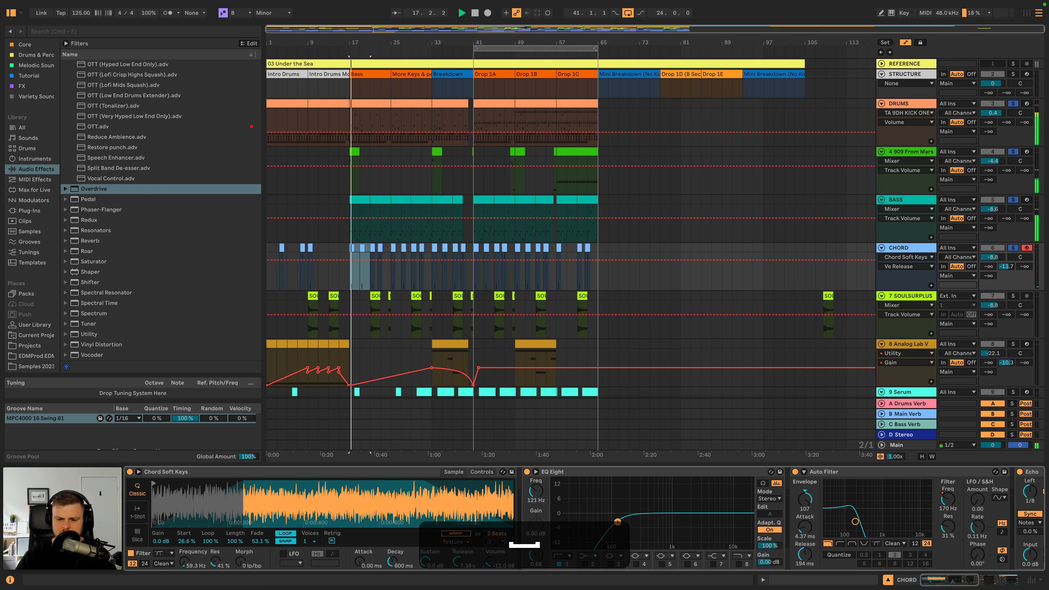
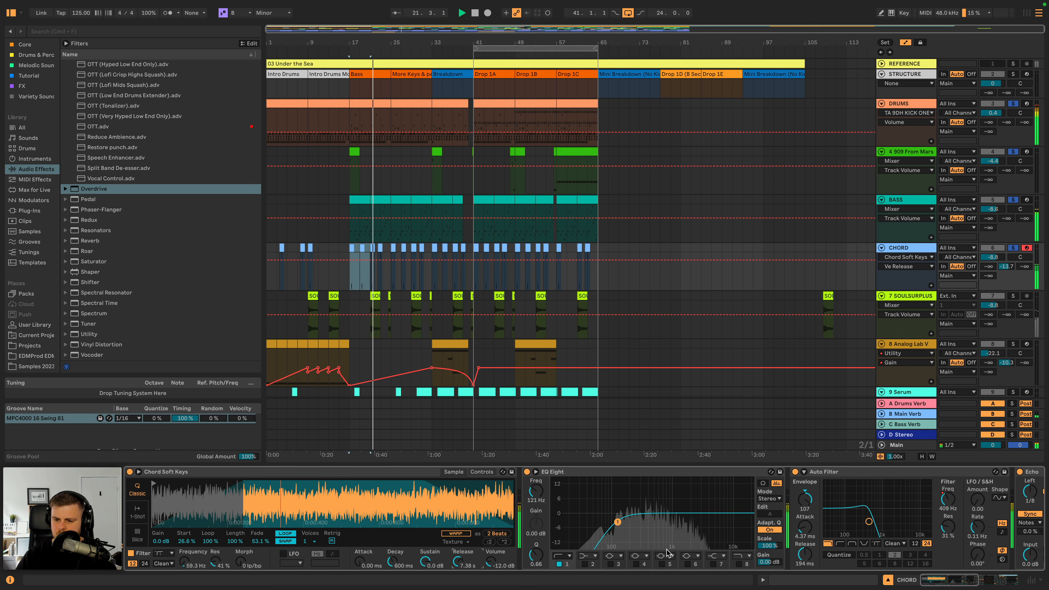
- Boost CHORD's EQ Eight band 6 by 4.59 dB at 5.39 kHz and raise the Auto Filter envelope amount to 127
left_click(688, 564)
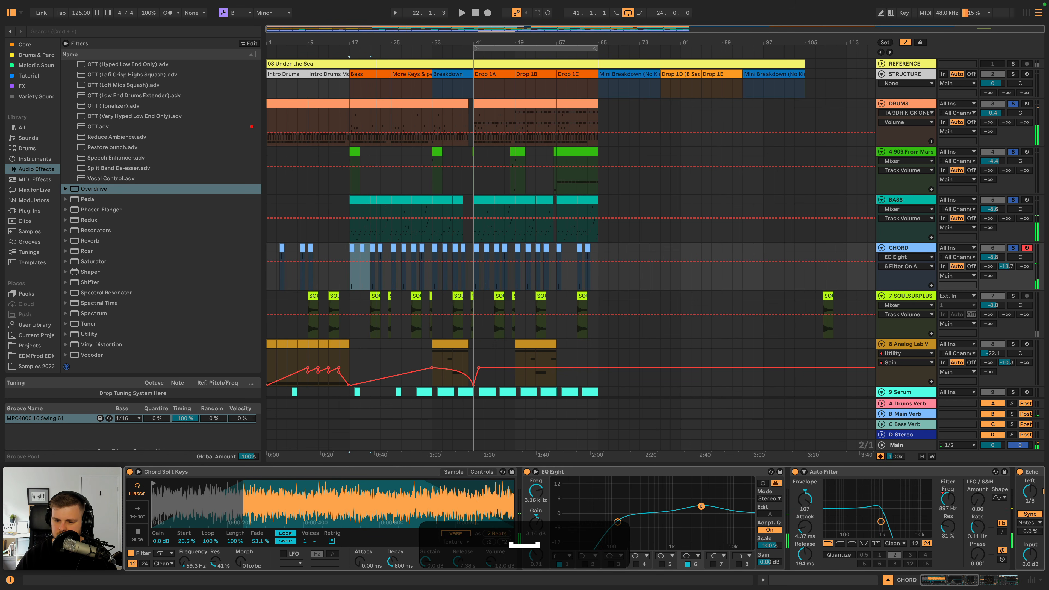
key("space")
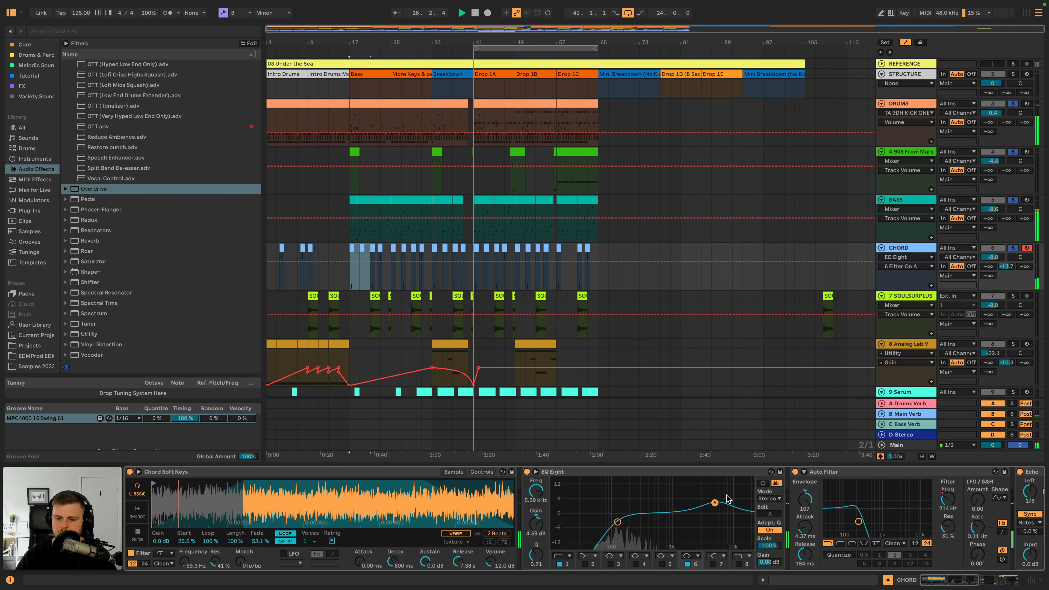
left_click_drag(801, 507, 799, 505)
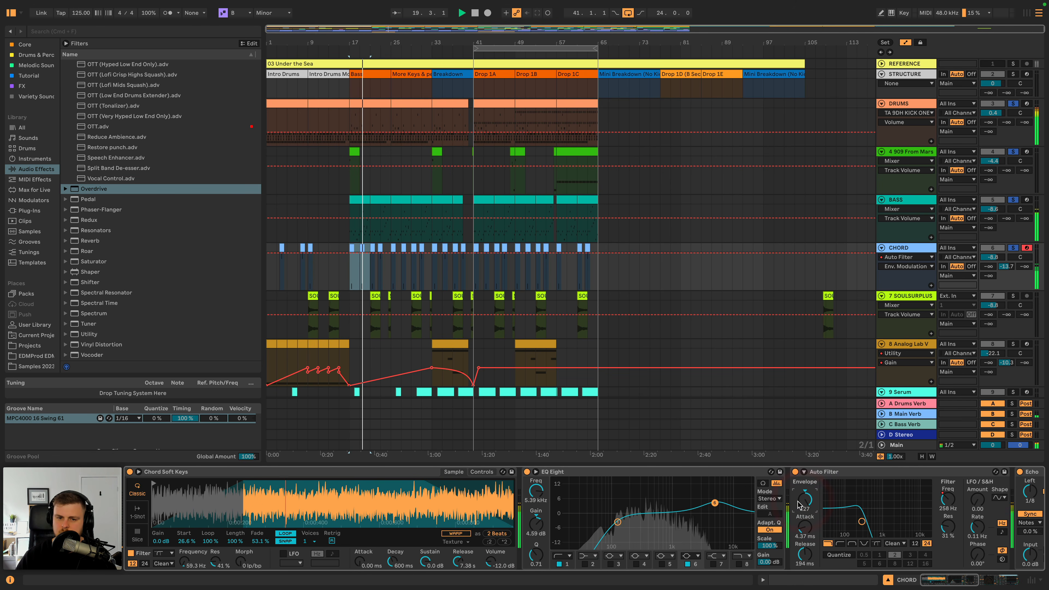
- Unsolo CHORD to hear the full mix and lower the 7 SOULSURPLUS track's volume to -10.3 dB
left_click(1013, 248)
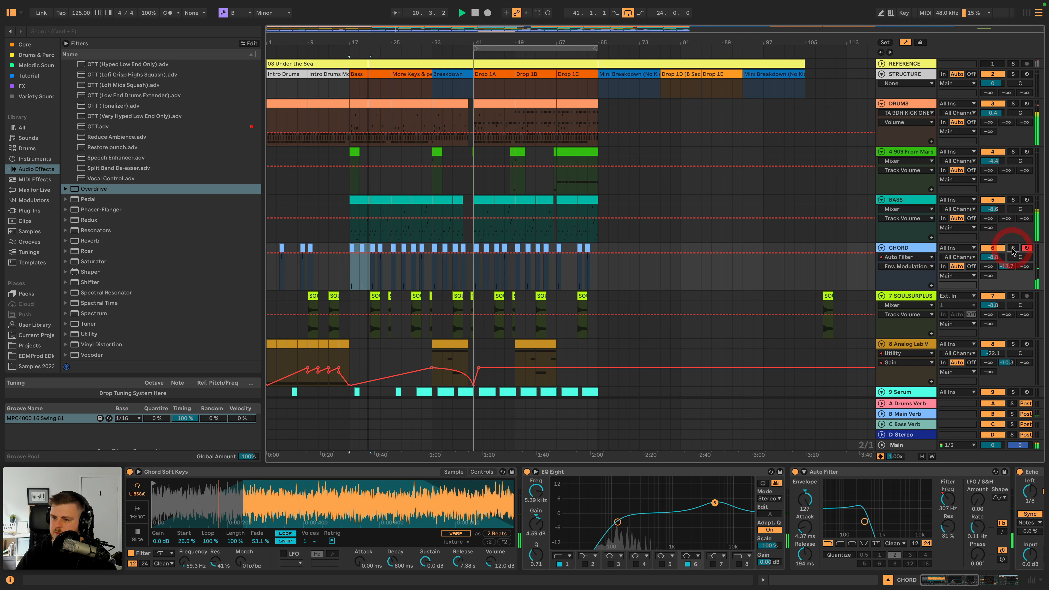
left_click_drag(992, 305, 992, 310)
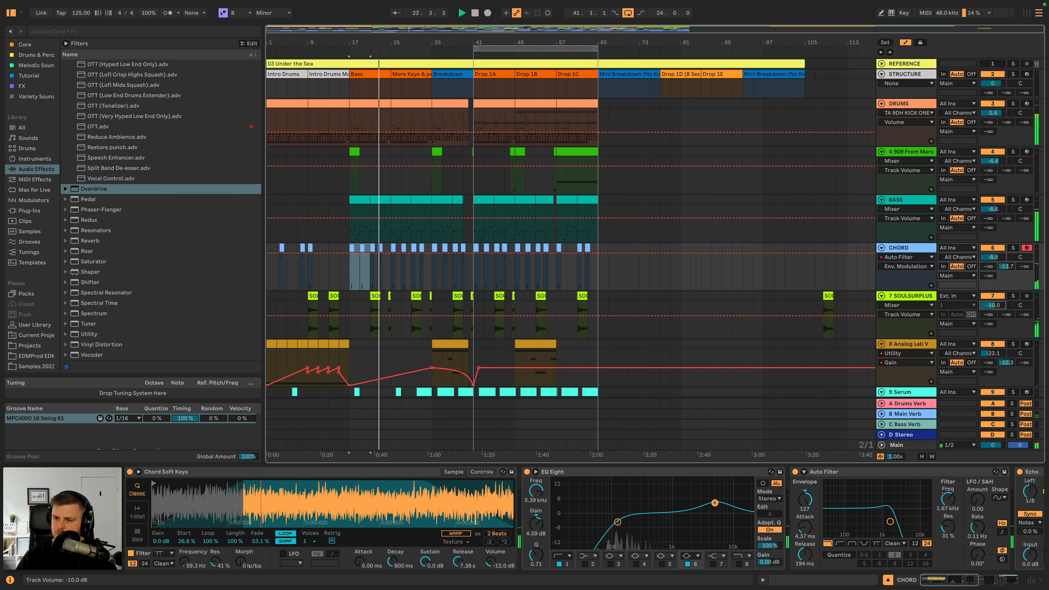
- Unfold the AMB group, set its volume to 0.4 dB and paste the sidechain Compressor at the end of its chain
scroll(682, 312, "down", 5)
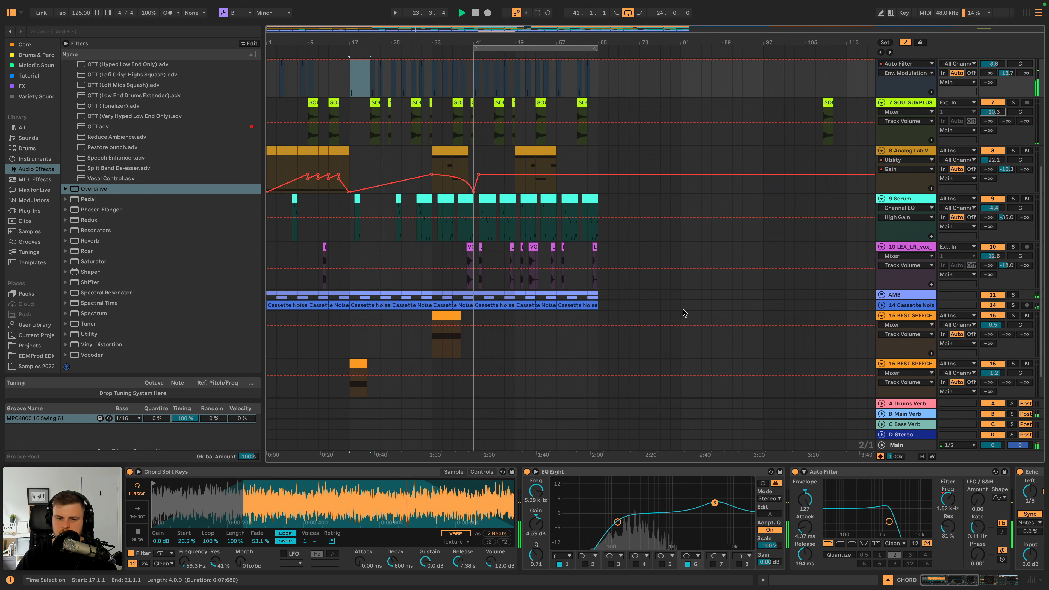
left_click(882, 294)
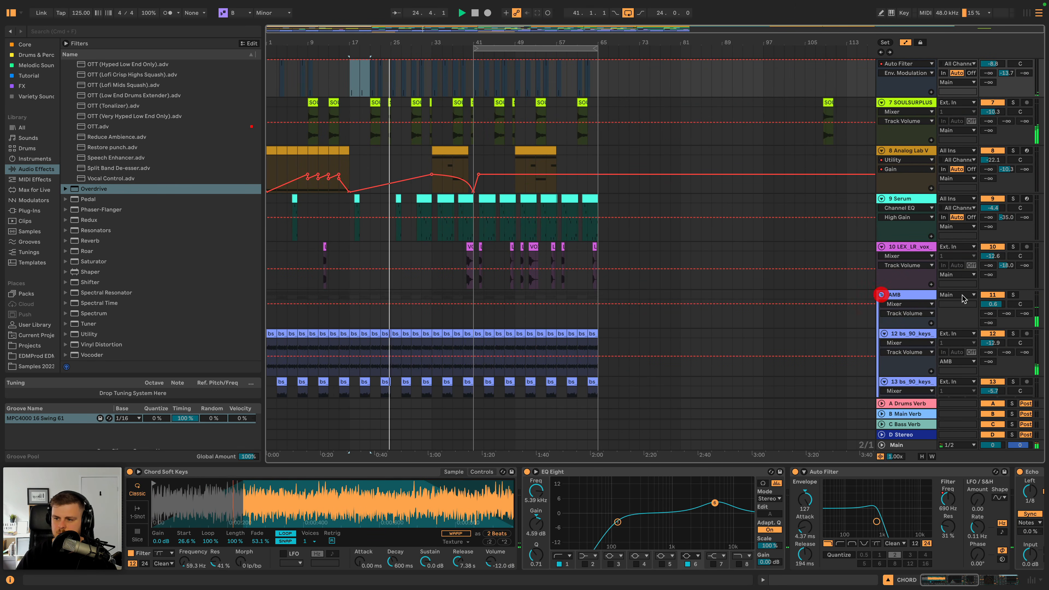
left_click(992, 305)
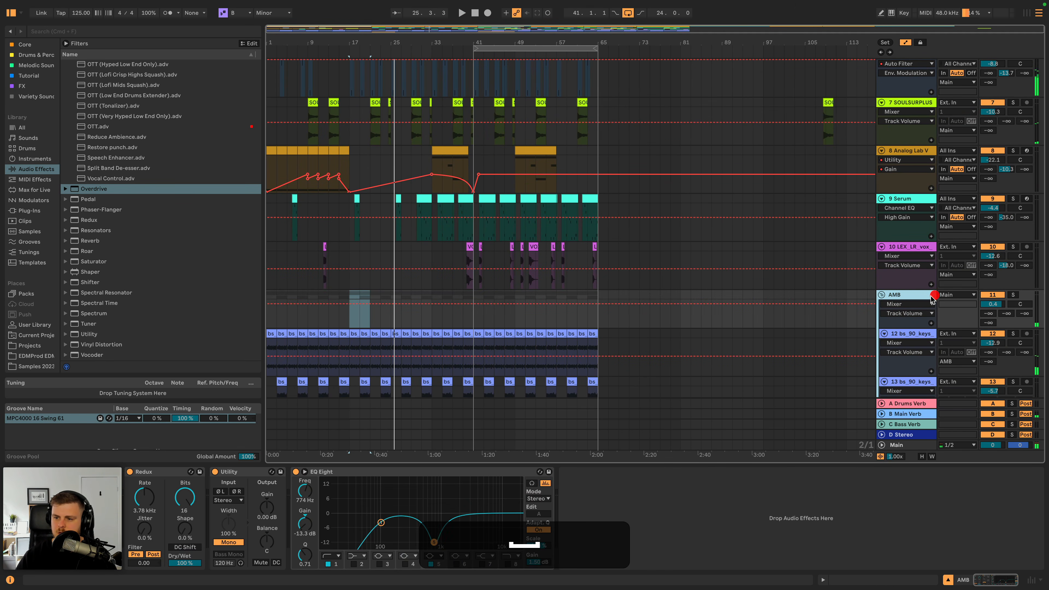
key("super+v")
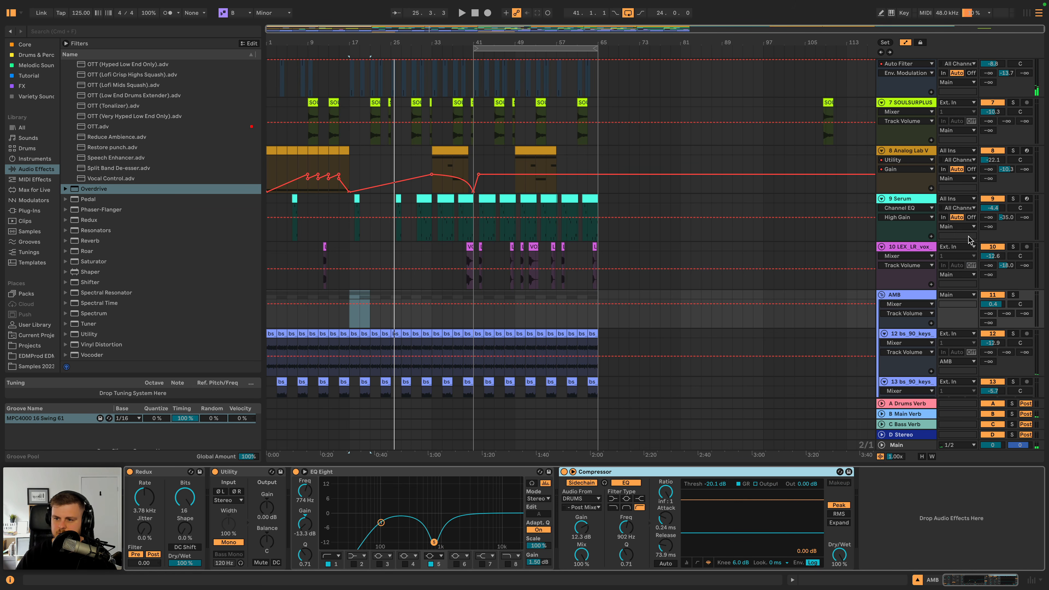
- Rename the 9 Serum track LEAD and paste the sidechain Compressor after its Channel EQ while replaying the section
left_click(913, 200)
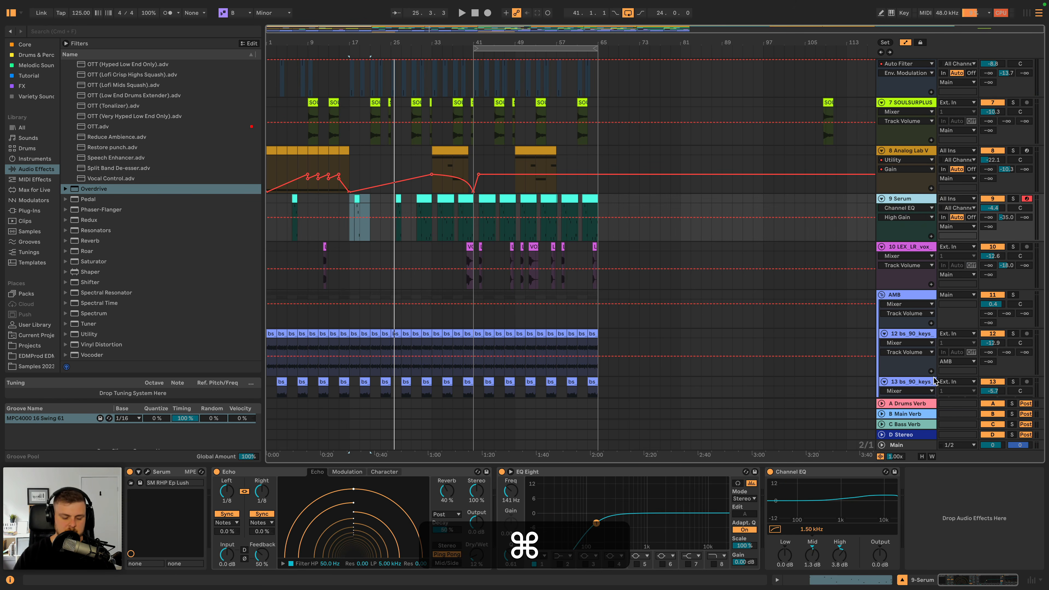
key("shift+super+r")
type("LEAD")
key("shift+Return")
key("space")
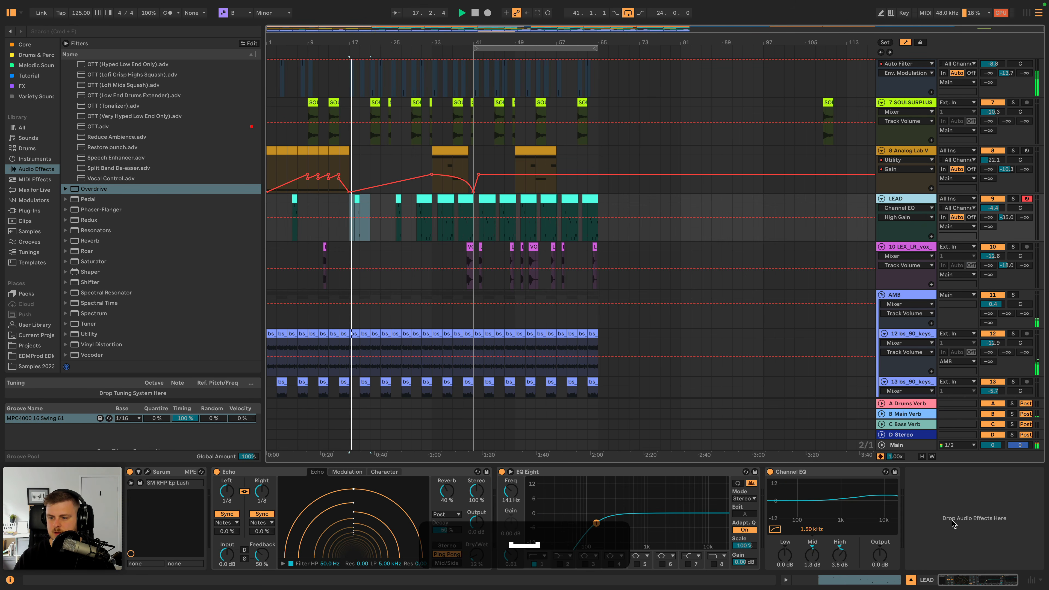
left_click(949, 493)
key("super+v")
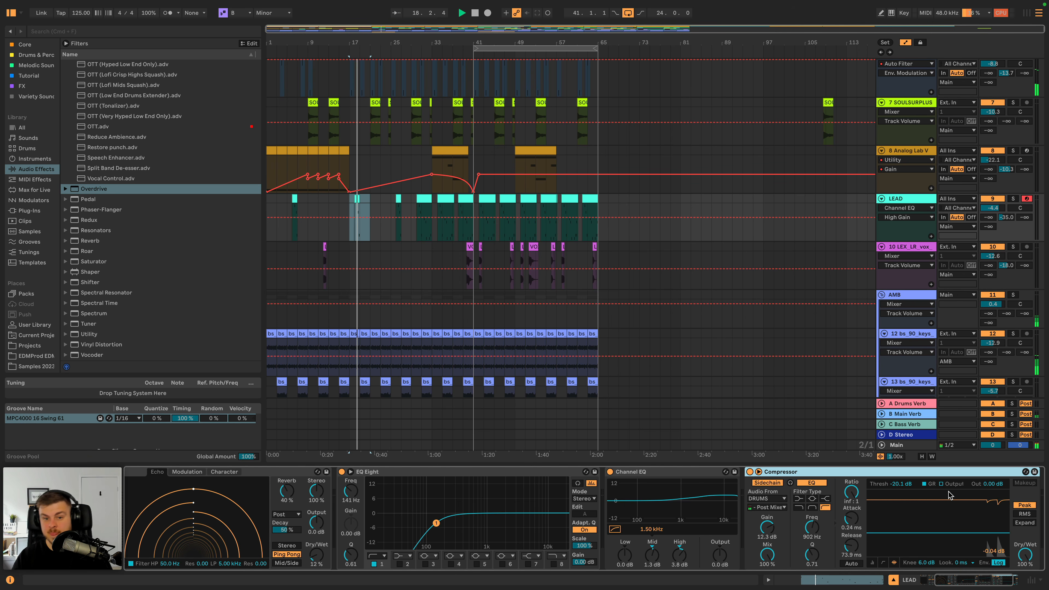
- On track 16 BEST SPEECH's EQ Eight, set the band 7 boost to 4.34 dB at 4.74 kHz and band 8 to 7.42 kHz
scroll(871, 312, "down", 5)
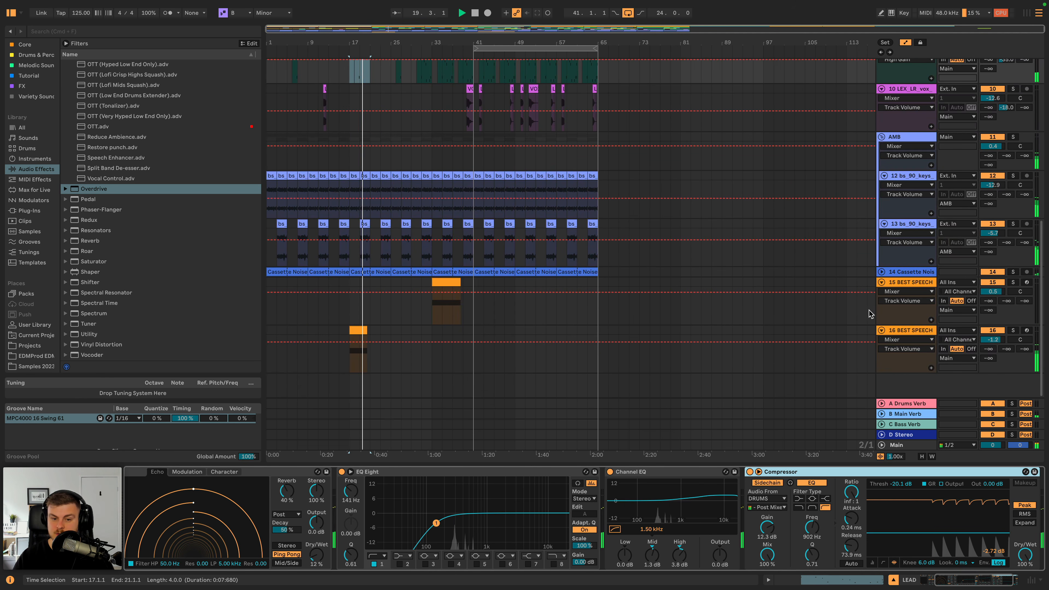
scroll(691, 333, "up", 6)
scroll(687, 334, "up", 3)
scroll(541, 358, "down", 8)
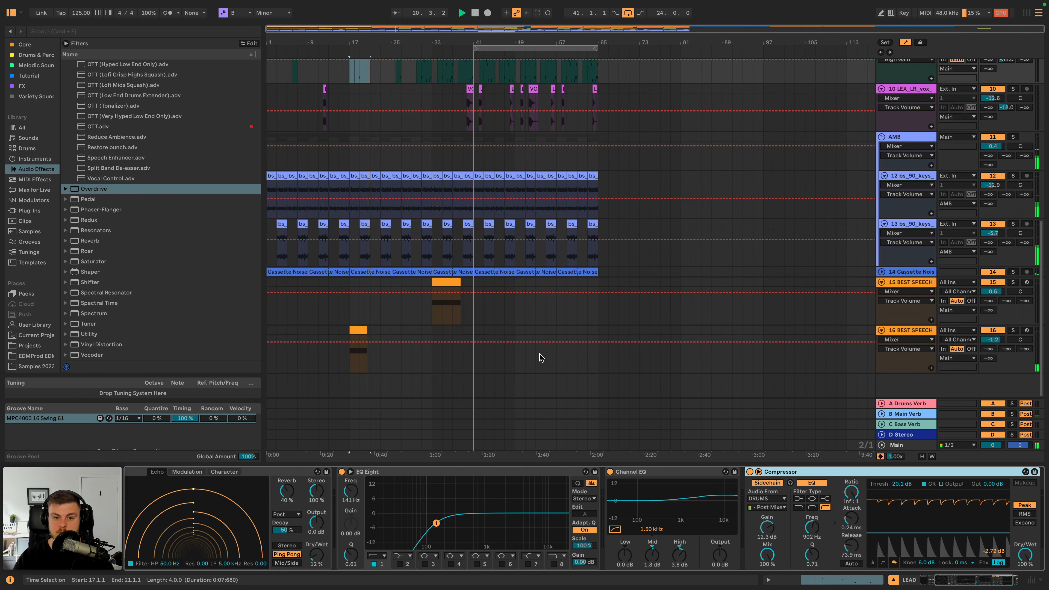
left_click(357, 330)
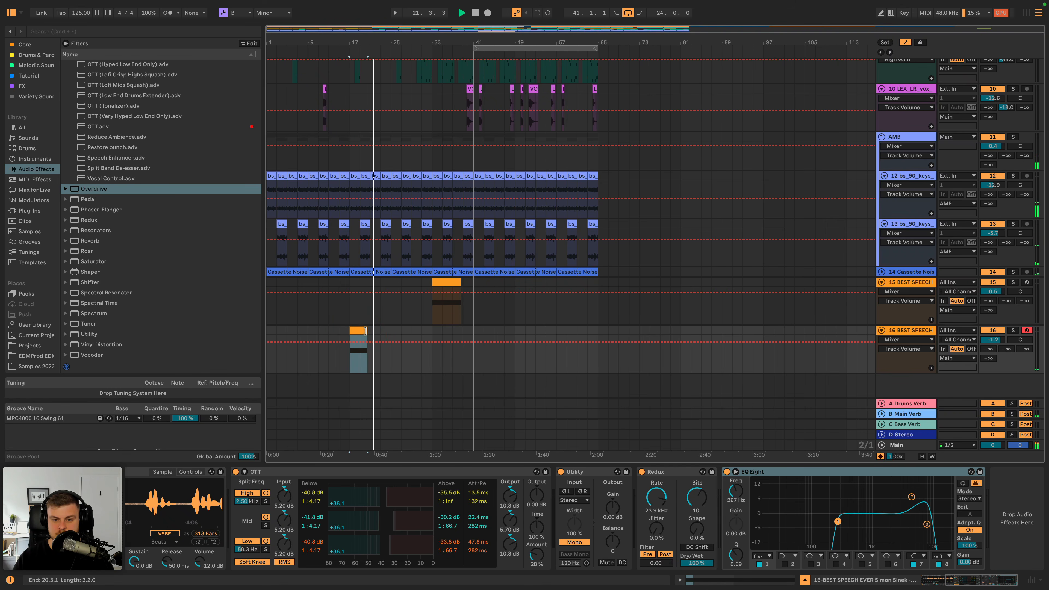
scroll(424, 334, "up", 4)
scroll(661, 343, "down", 4)
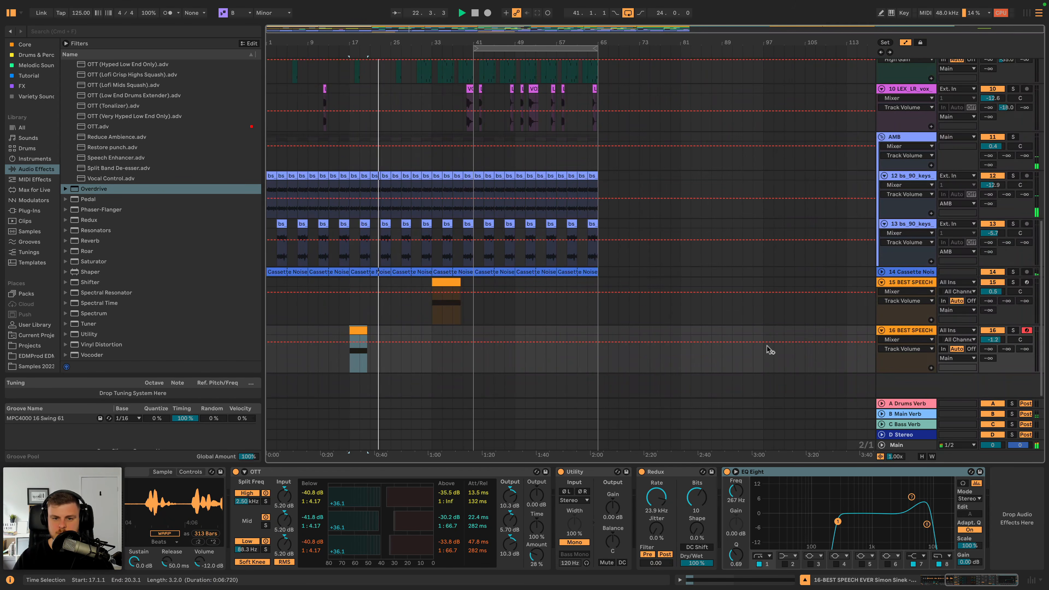
left_click_drag(918, 496, 912, 503)
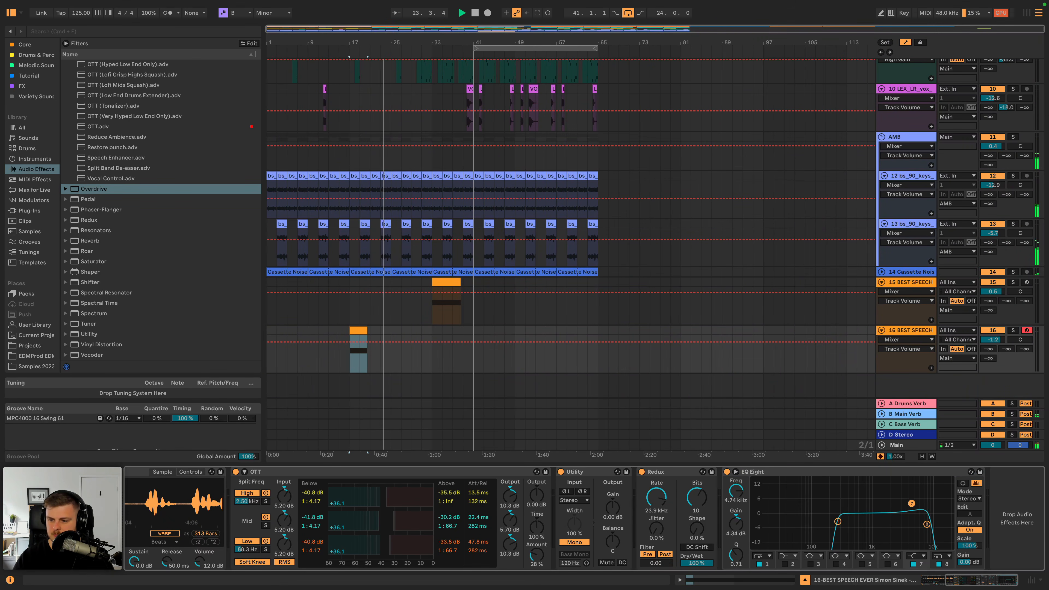
- Rename the 8 Analog Lab V track String and paste the sidechain Compressor after its Utility
scroll(573, 300, "up", 5)
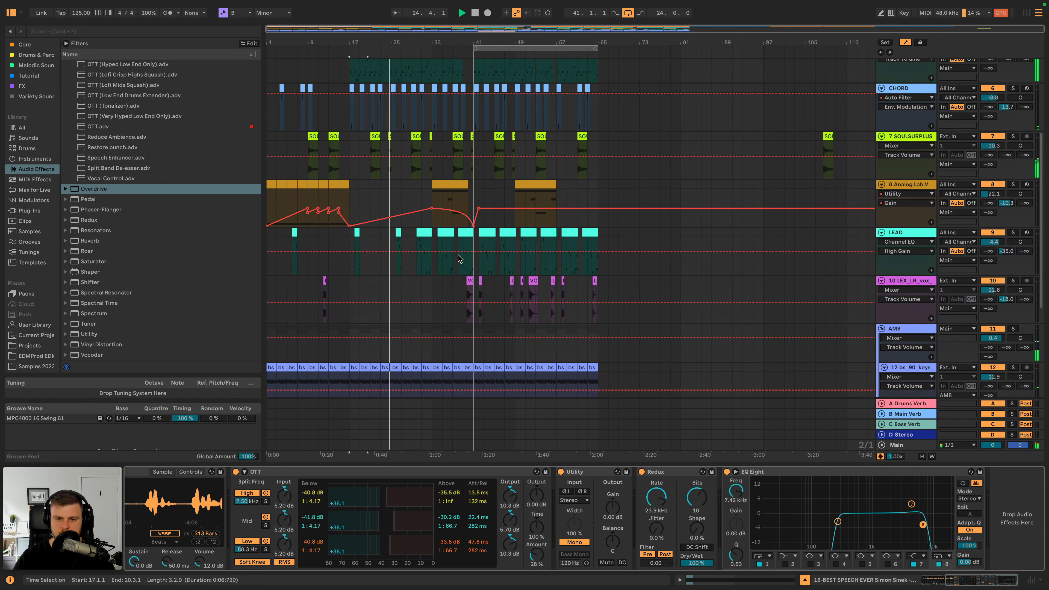
left_click(421, 234)
left_click(448, 190)
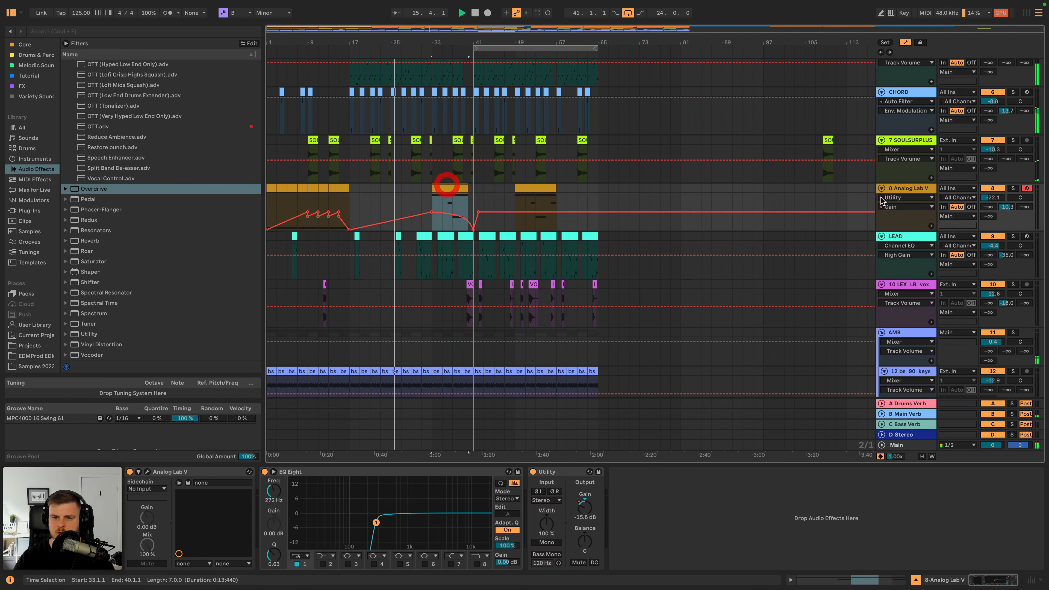
key("super+r")
type("String")
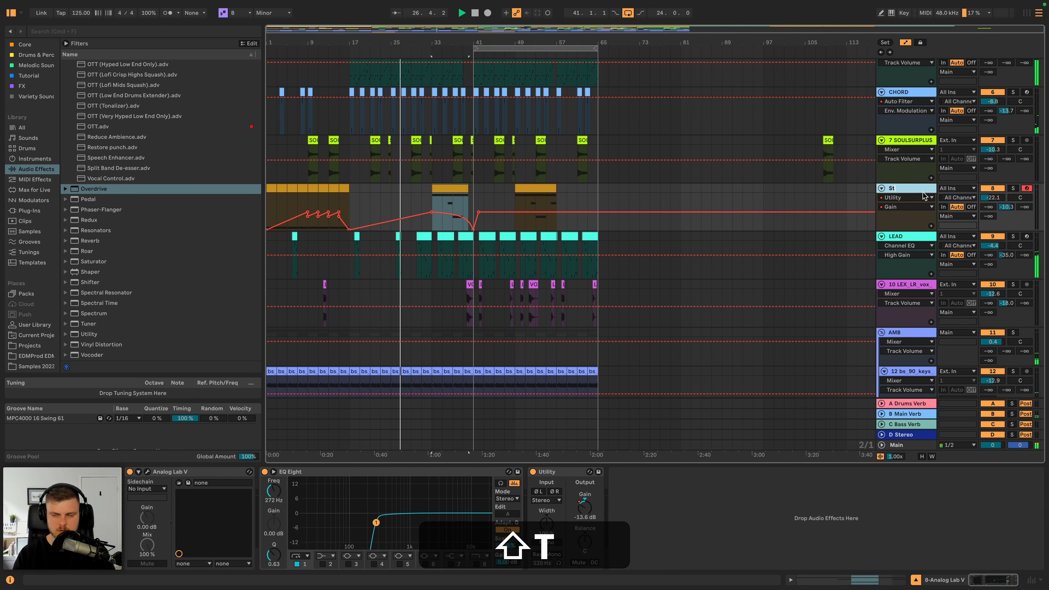
key("Return")
left_click(662, 523)
key("super+v")
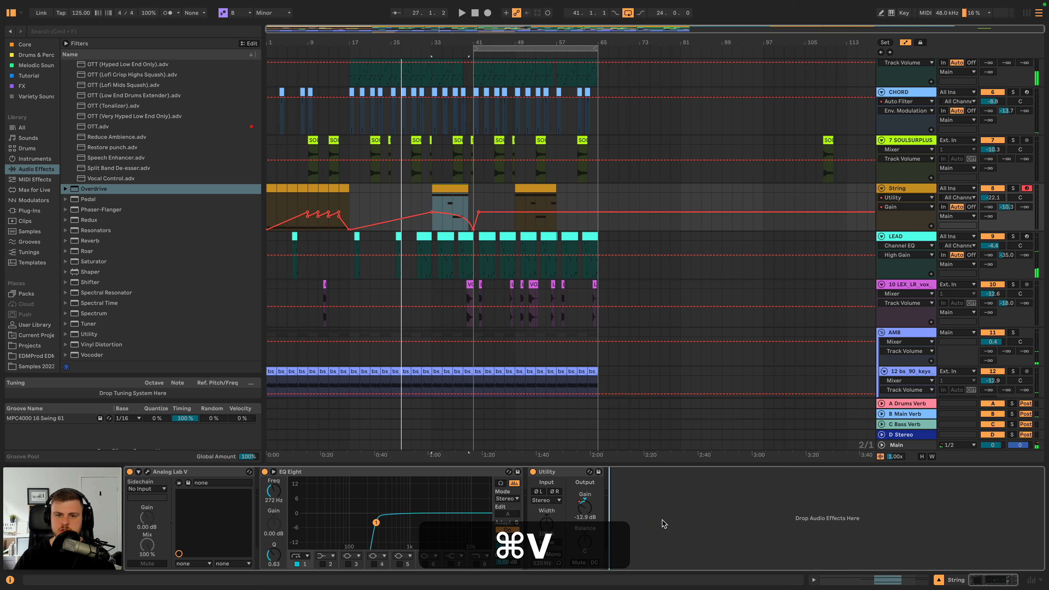
- Rename the 7 SOULSURPLUS track HIT, paste the sidechain Compressor after its EQ Eight and play from the clip at bar 21
left_click(919, 143)
key("super+r")
type("HIT'")
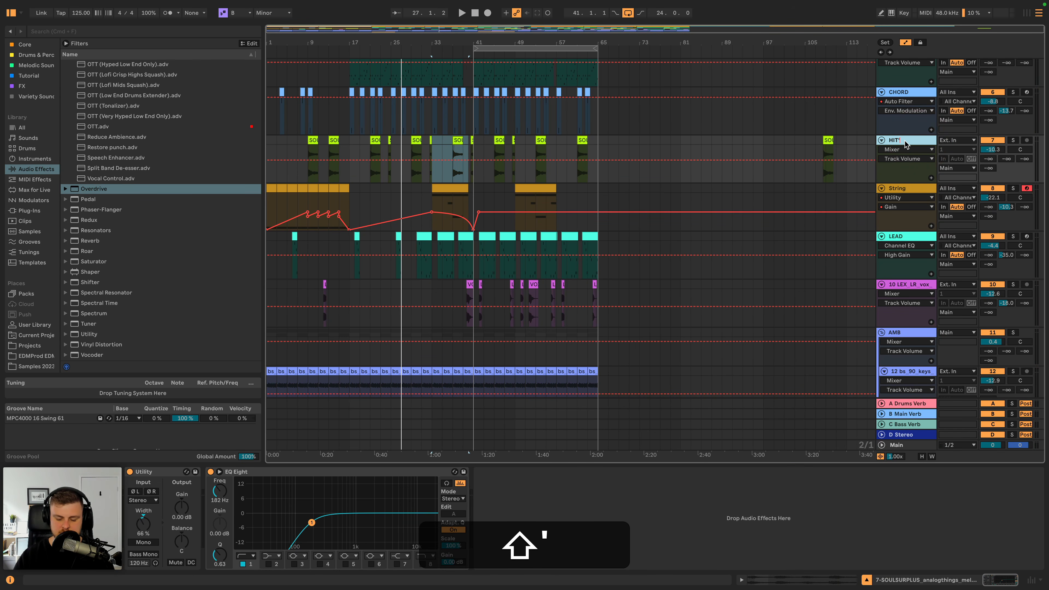
key("Return")
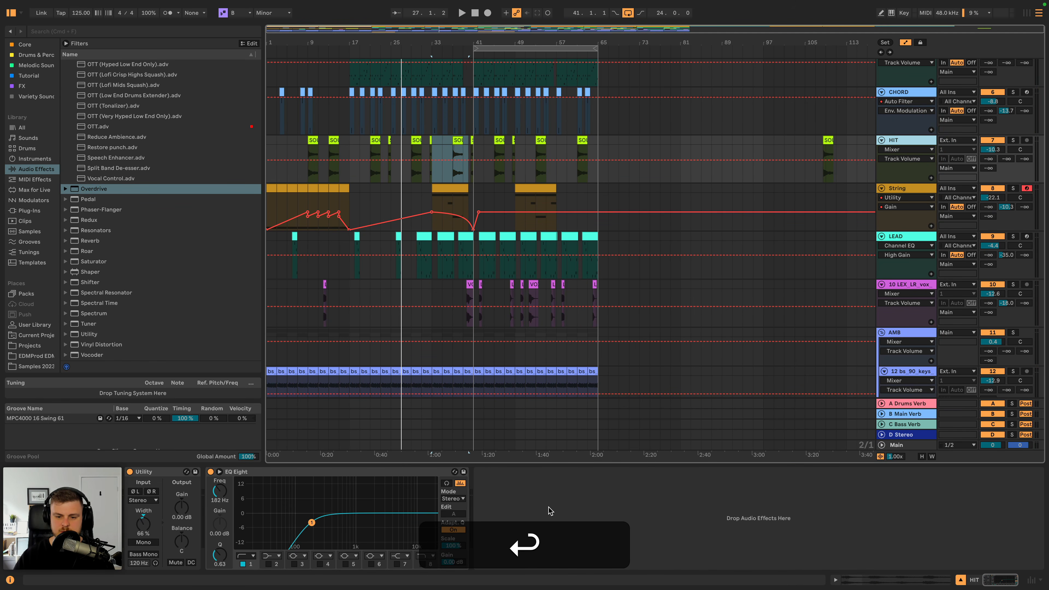
left_click(558, 506)
key("super+v")
left_click(372, 140)
key("space")
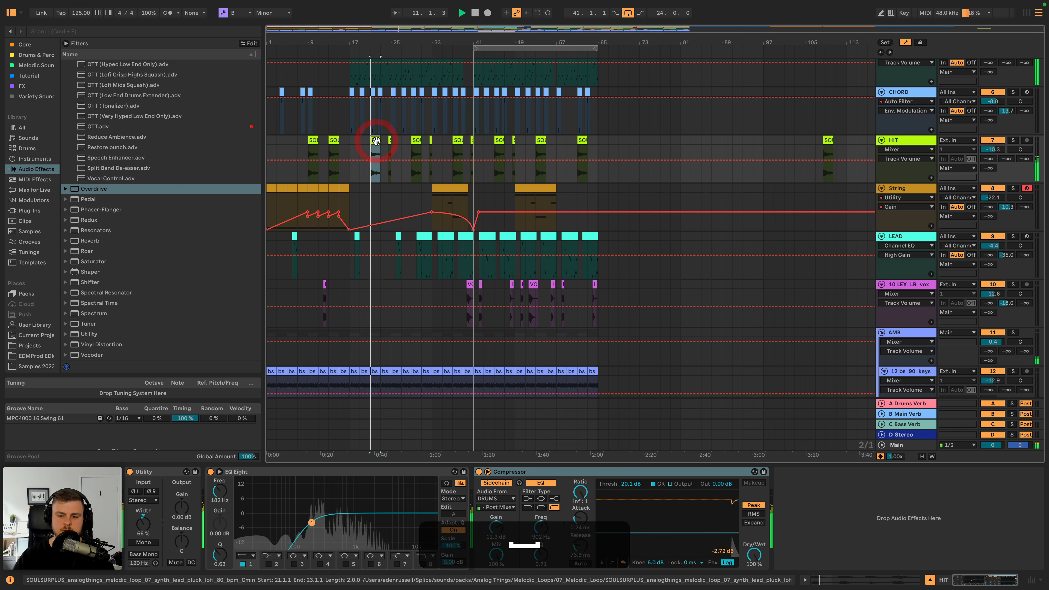
- Paste the sidechain Compressor at the end of the 14 Cassette Noise track's chain
scroll(644, 311, "down", 5)
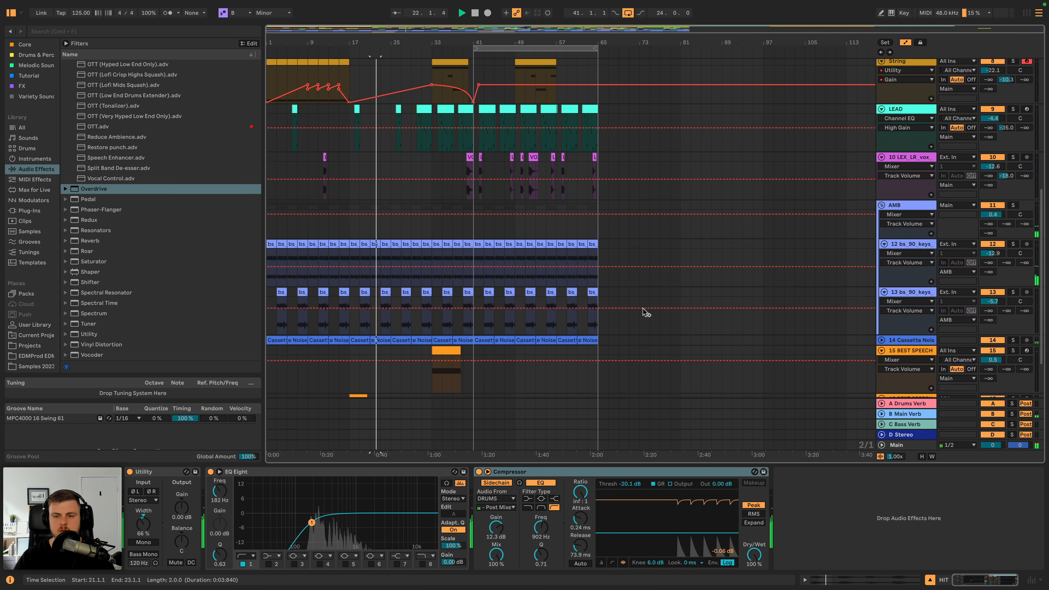
left_click(903, 204)
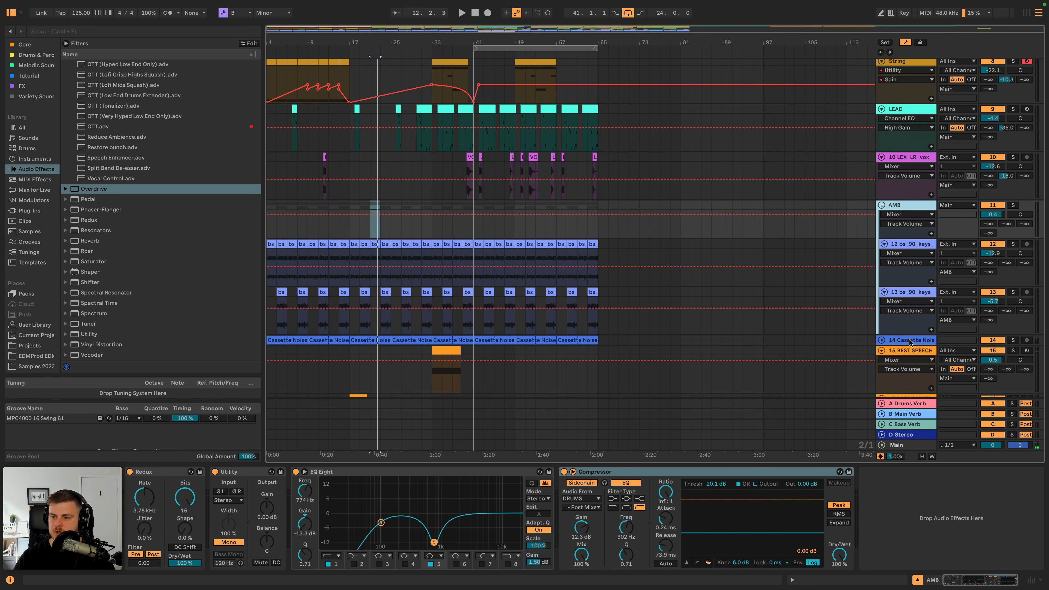
left_click(911, 341)
left_click(828, 508)
key("super+v")
- Paste the sidechain Compressor at the end of both BEST SPEECH tracks' chains and play back the result
left_click(914, 353)
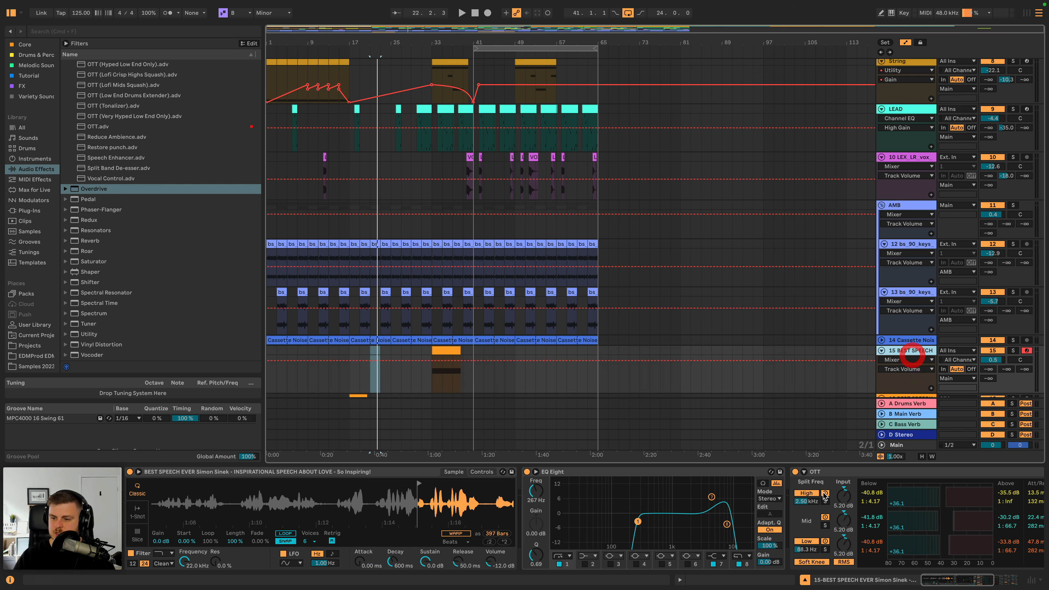
left_click(845, 498)
key("super+v")
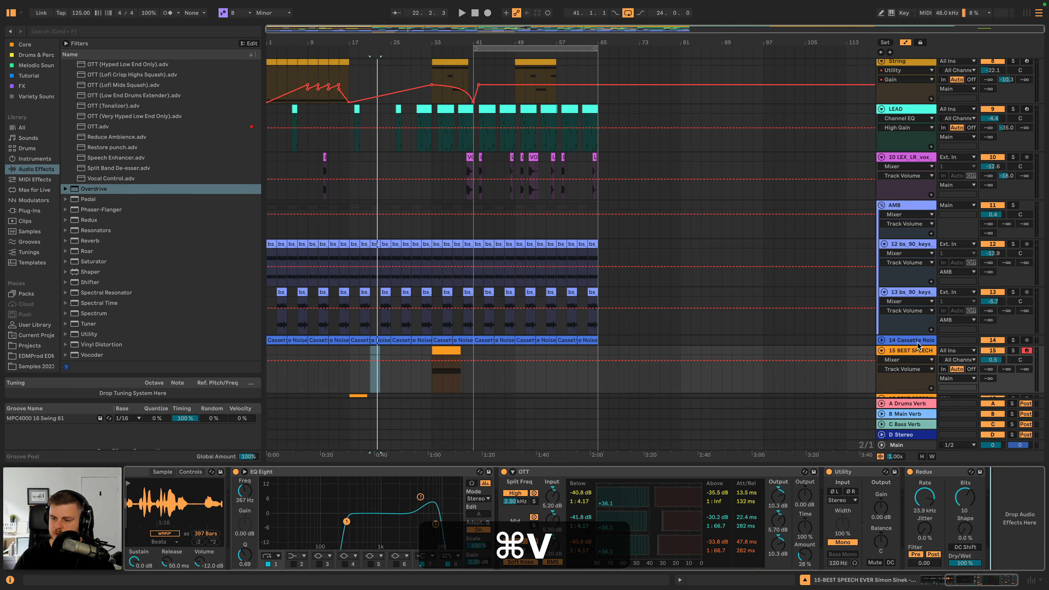
scroll(918, 347, "down", 3)
left_click(908, 332)
left_click(1018, 502)
key("super+v")
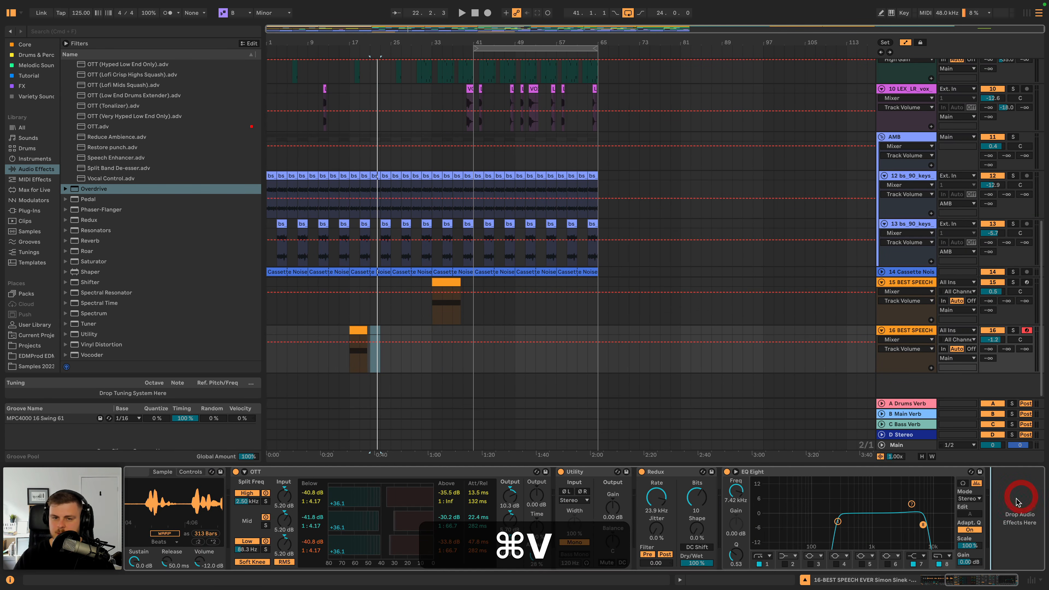
scroll(551, 217, "up", 10)
key("space")
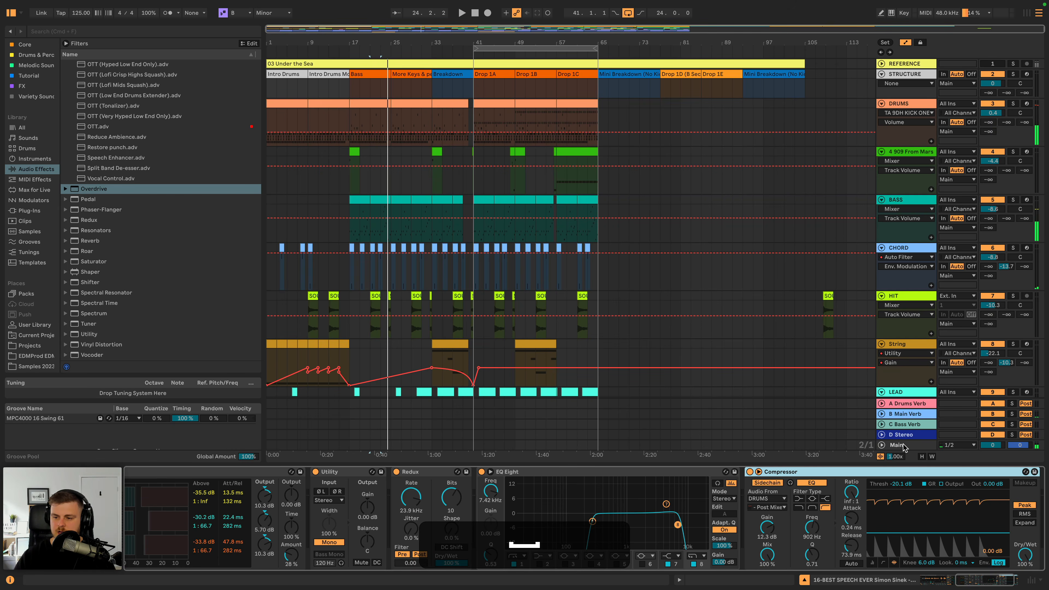
- Insert the Multiband Compression preset of Multiband Dynamics before FabFilter Pro-L 2 on the Main track
left_click(893, 445)
scroll(108, 129, "up", 4)
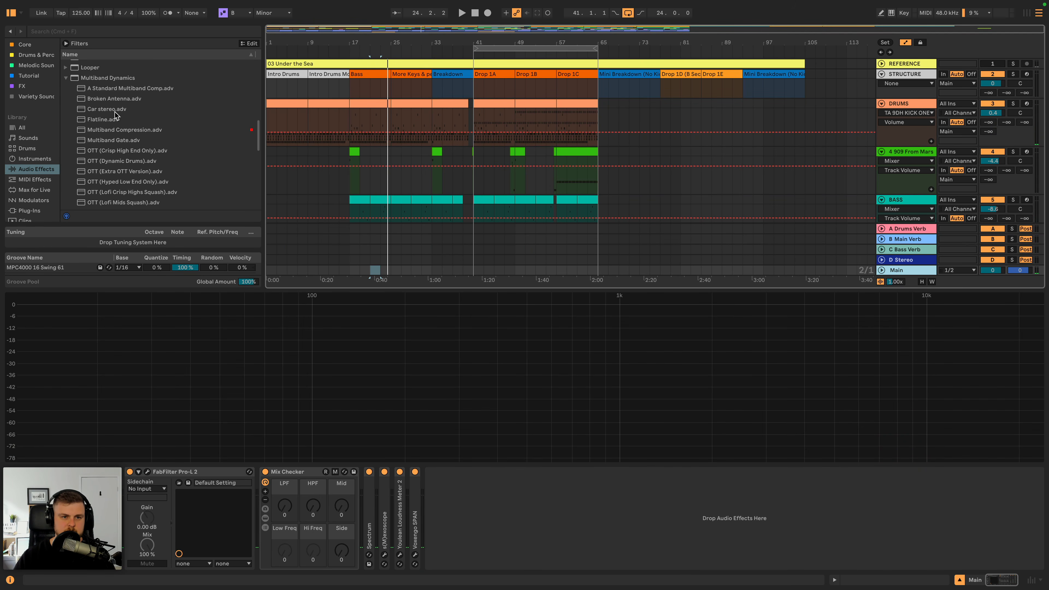
mouse_move(127, 131)
left_mouse_down()
mouse_move(138, 230)
mouse_move(126, 529)
left_mouse_up()
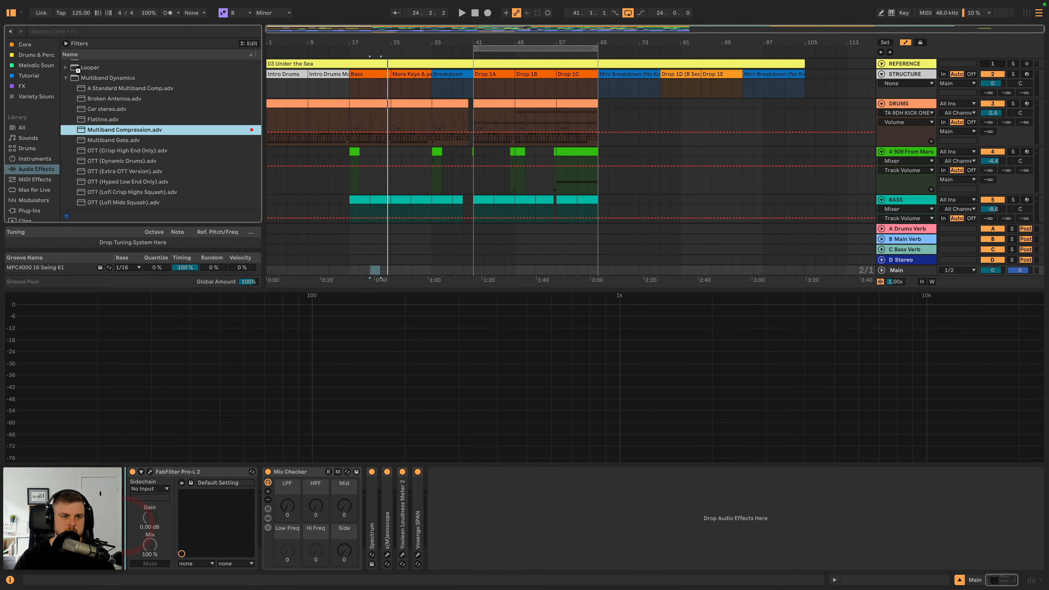
left_click(66, 77)
- Insert a Glue Compressor before Pro-L 2 on Main, lower the Multiband Compression amount to about 18% and restart playback
scroll(85, 140, "up", 4)
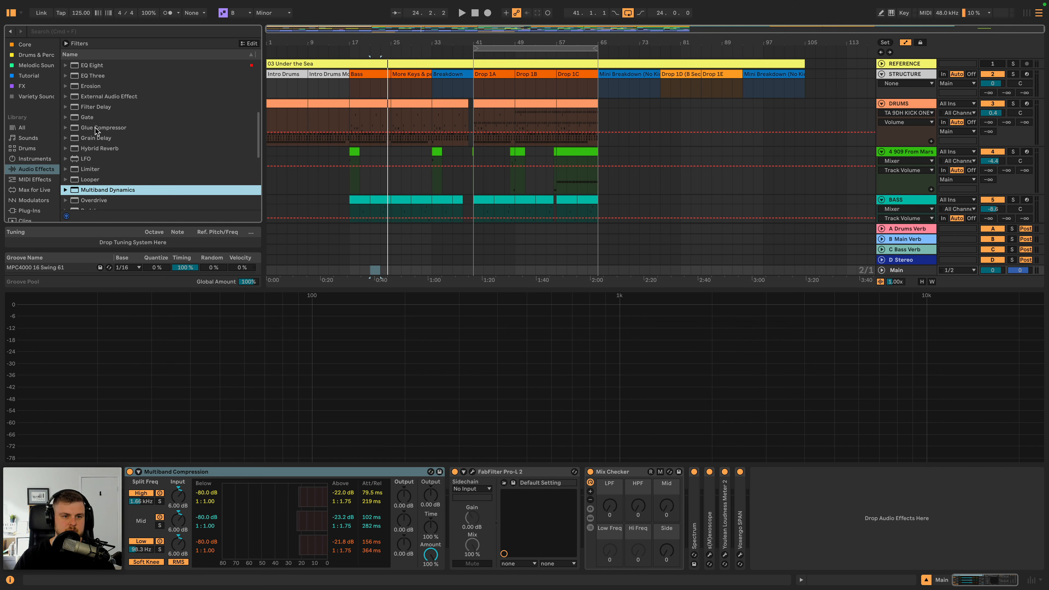
left_click_drag(98, 129, 436, 561)
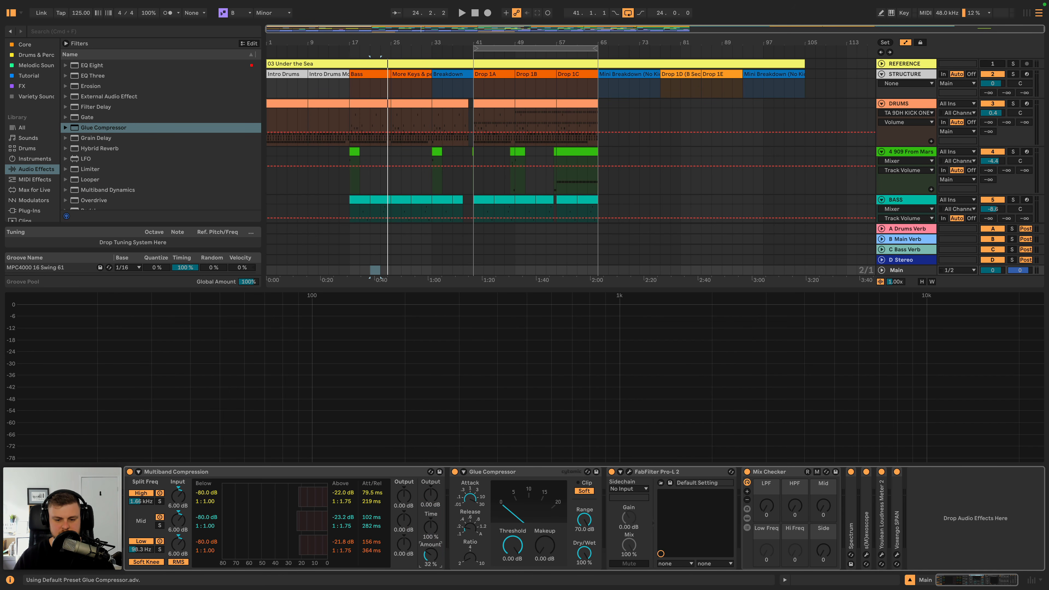
key("space")
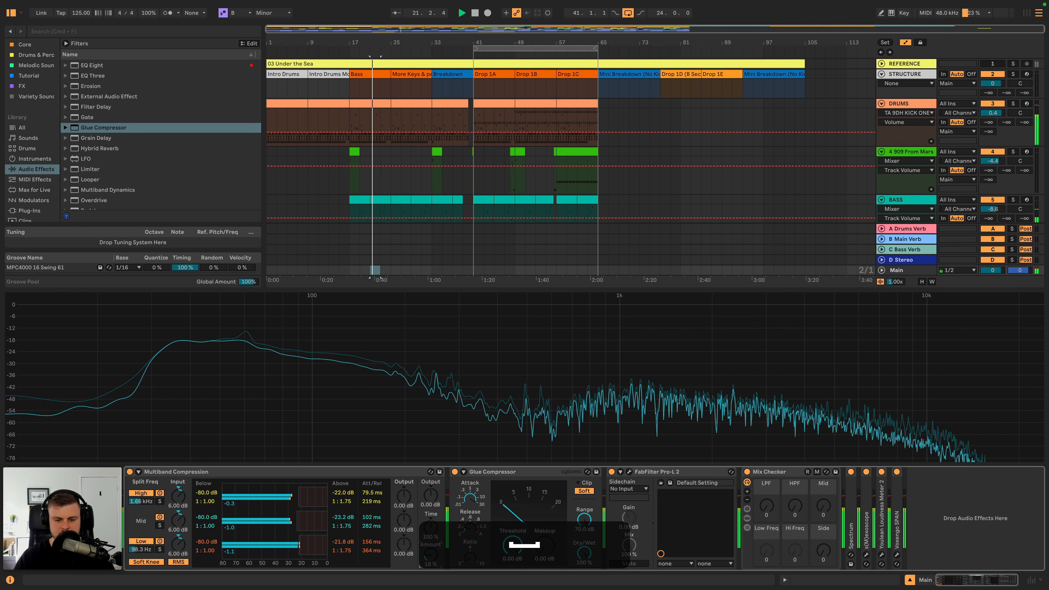
- Set the Main track's Multiband Compression amount to 19% and the Glue Compressor's threshold to -4.13 dB with 1.90 dB makeup
left_click_drag(431, 555, 431, 553)
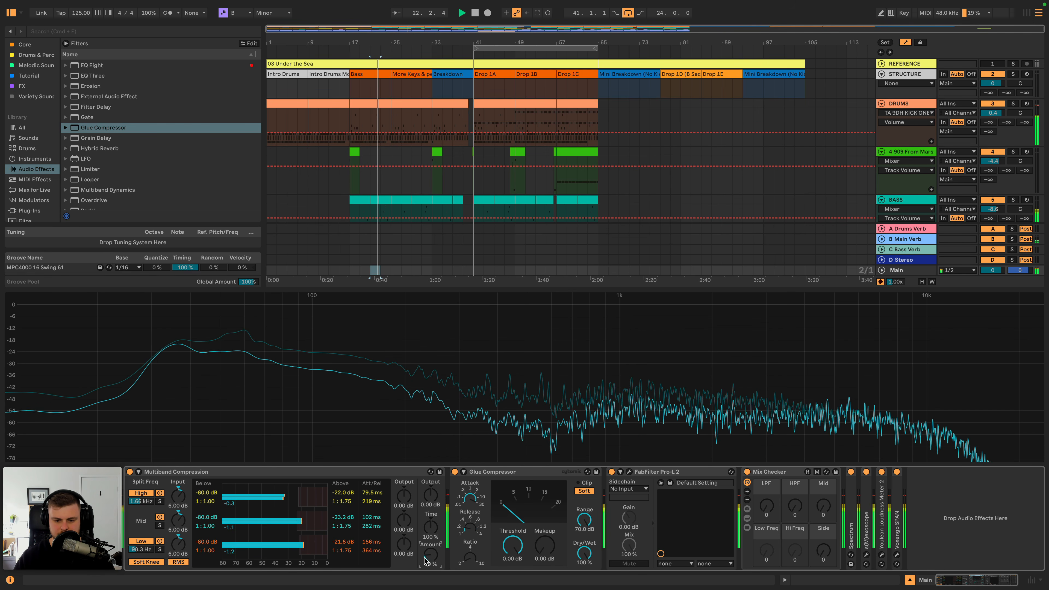
left_click_drag(514, 554, 514, 561)
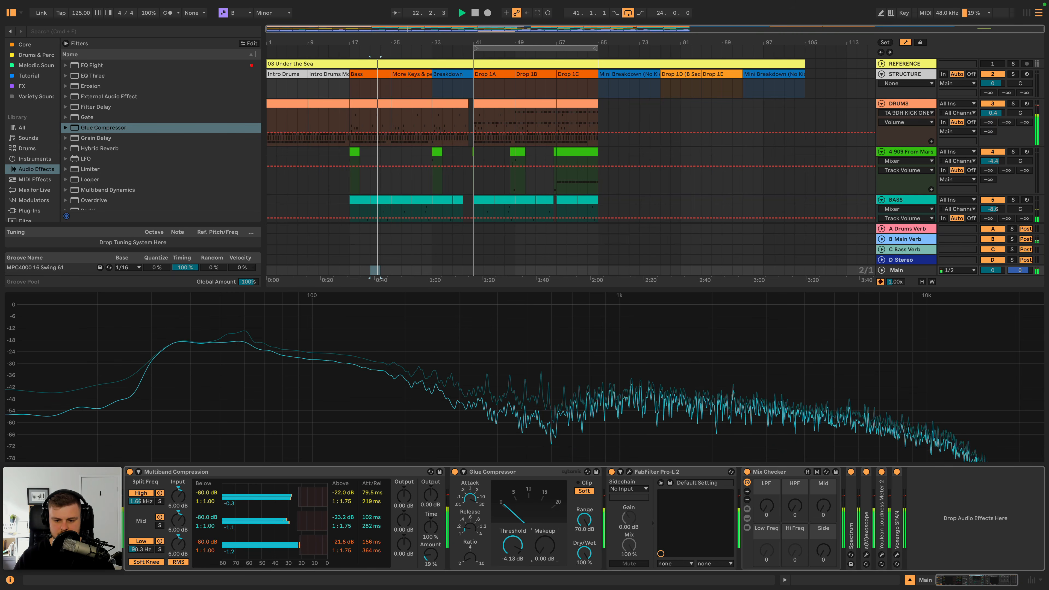
left_click_drag(544, 546, 544, 543)
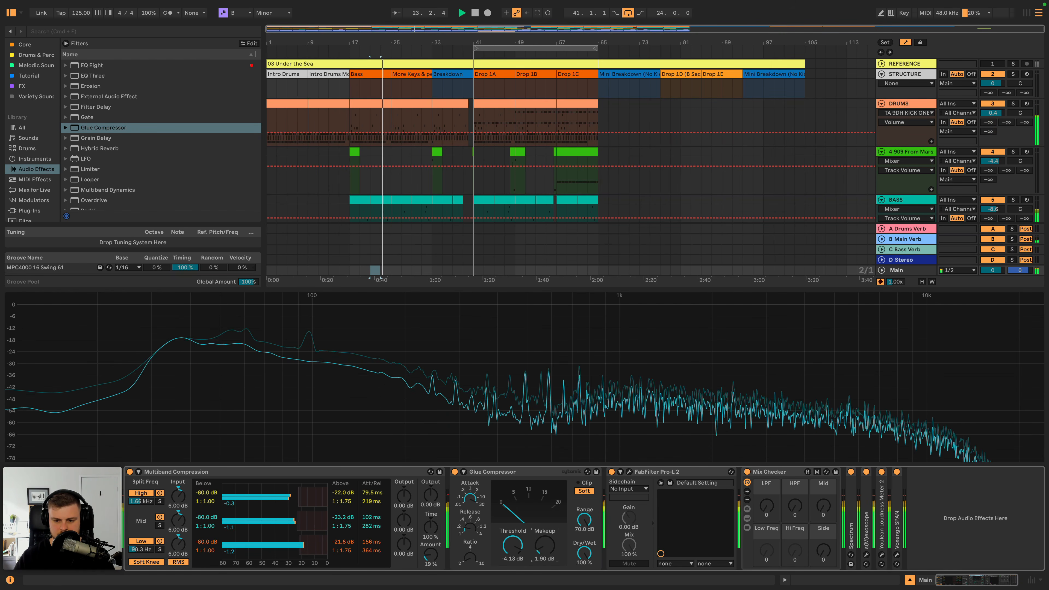
- Raise FabFilter Pro-L 2's gain on Main to +3.9 dB during playback, with its loudness meter shown
left_click(629, 471)
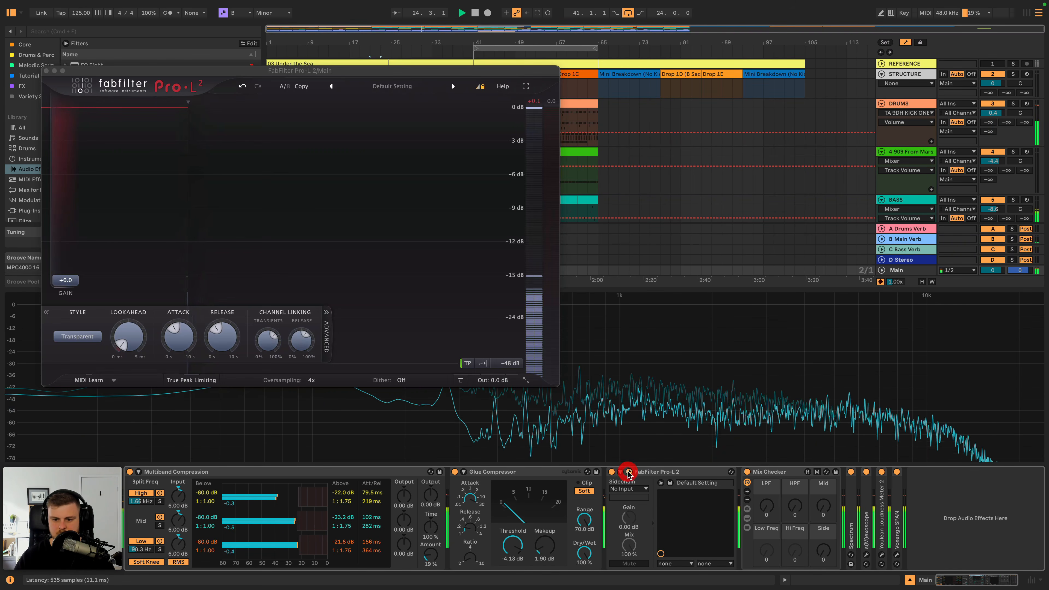
left_click_drag(75, 275, 76, 262)
key("space")
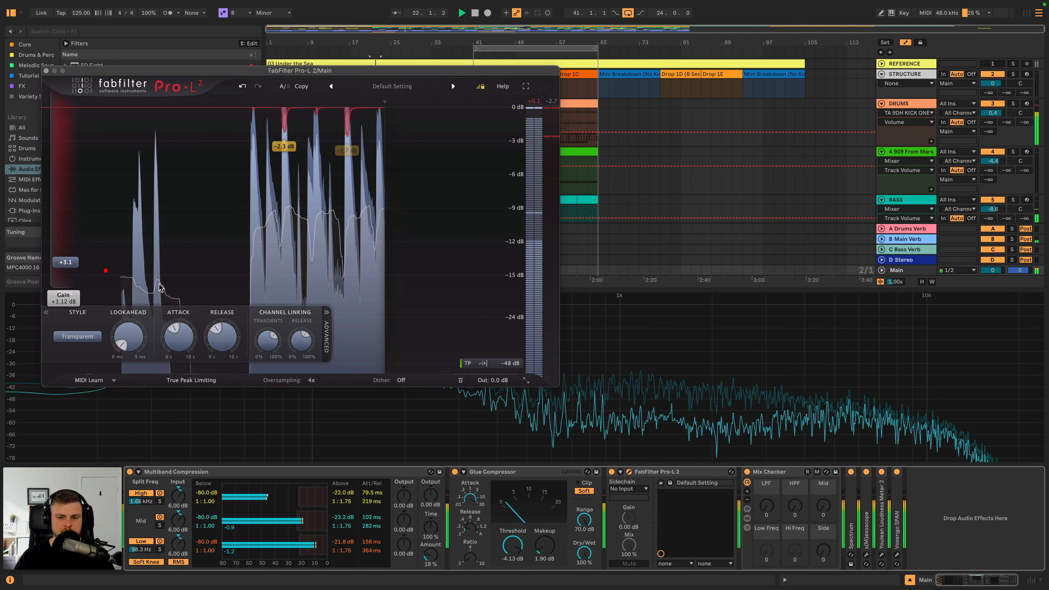
left_click(510, 364)
left_click(520, 449)
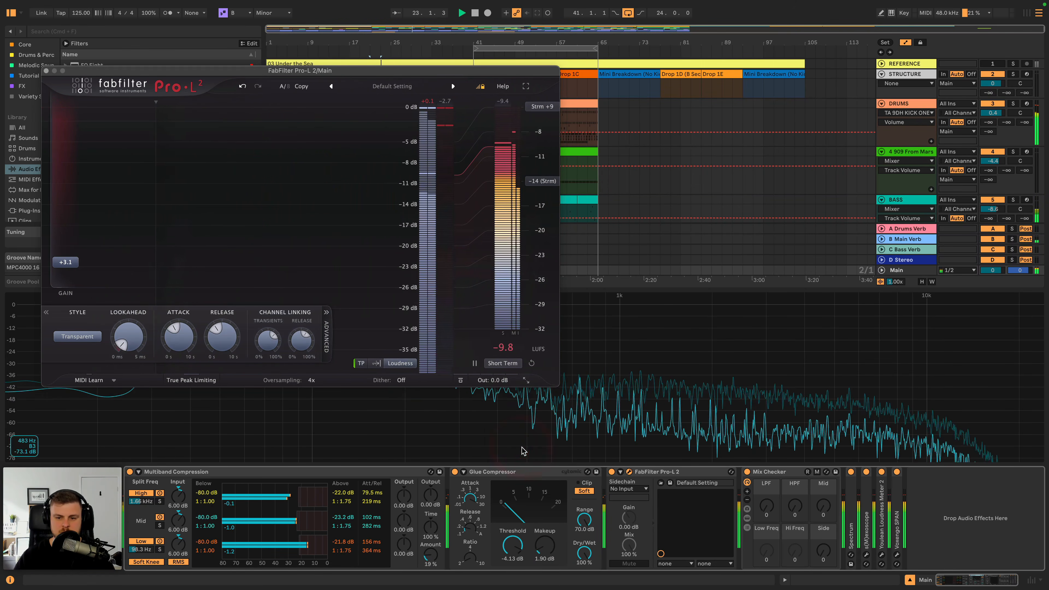
left_click_drag(70, 267, 70, 262)
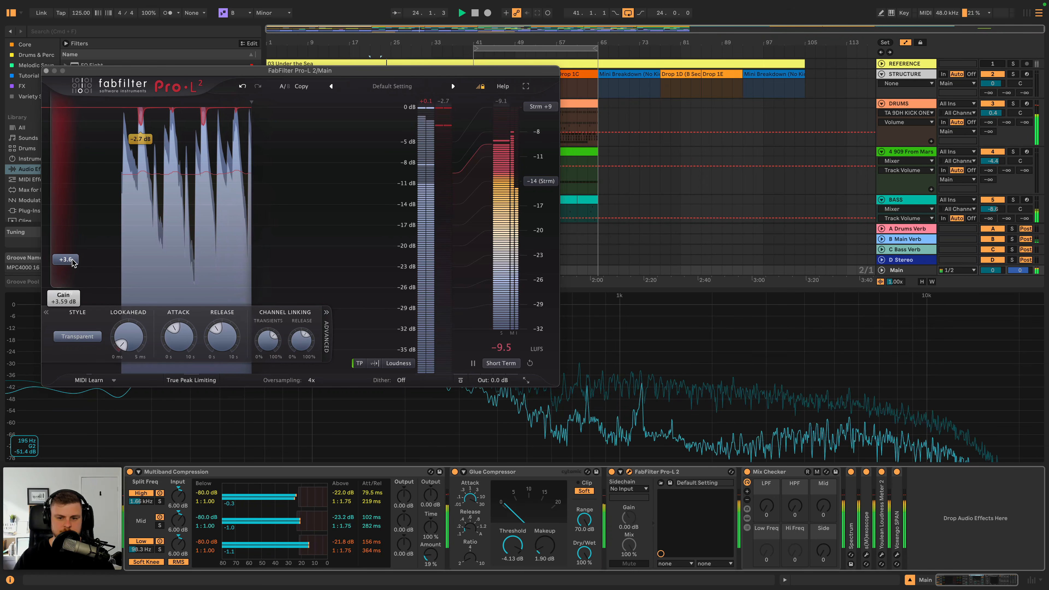
left_click(46, 71)
- Insert a Channel EQ between the Glue Compressor and Pro-L 2 on Main, with its Low gain at -0.7 dB
scroll(96, 109, "up", 5)
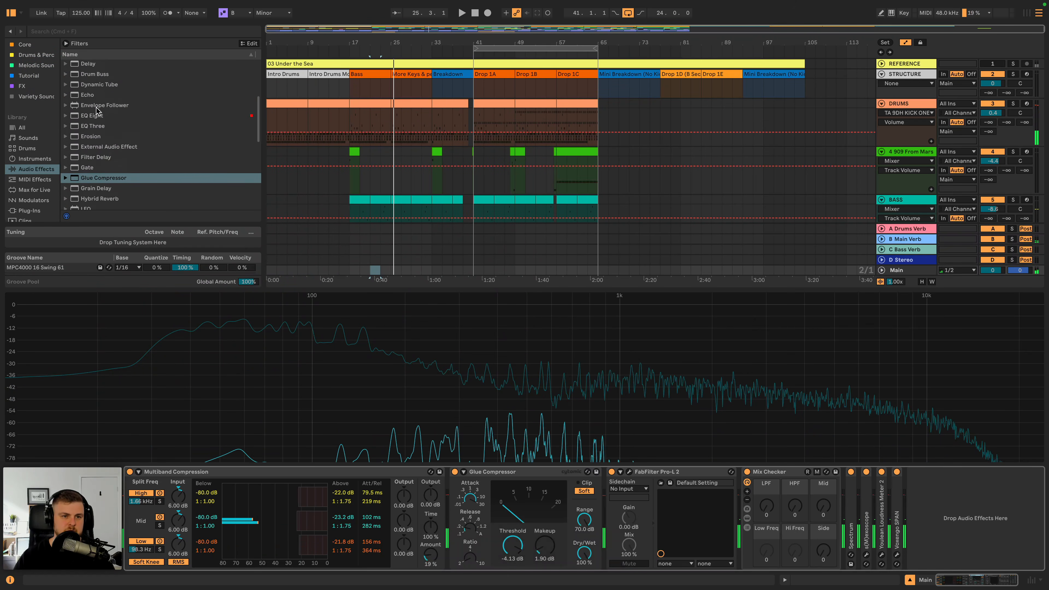
mouse_move(102, 66)
left_mouse_down()
mouse_move(574, 511)
mouse_move(630, 530)
mouse_move(631, 559)
left_mouse_up()
key("space")
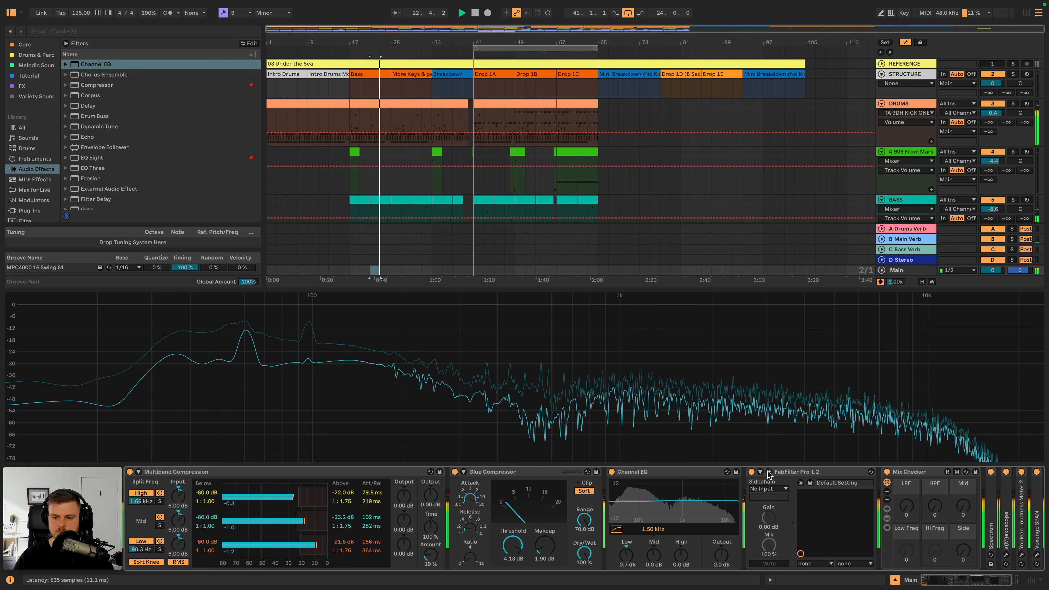
- Raise the Main track's FabFilter Pro-L 2 gain to +5.2 dB while the track plays
left_click(768, 471)
left_click_drag(77, 255, 78, 249)
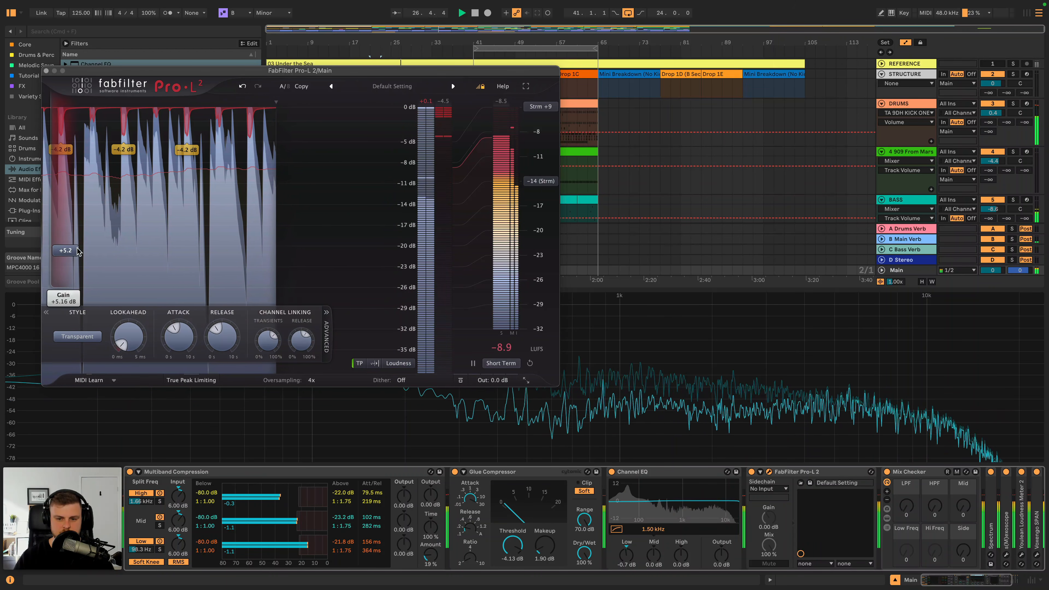
left_click(77, 248)
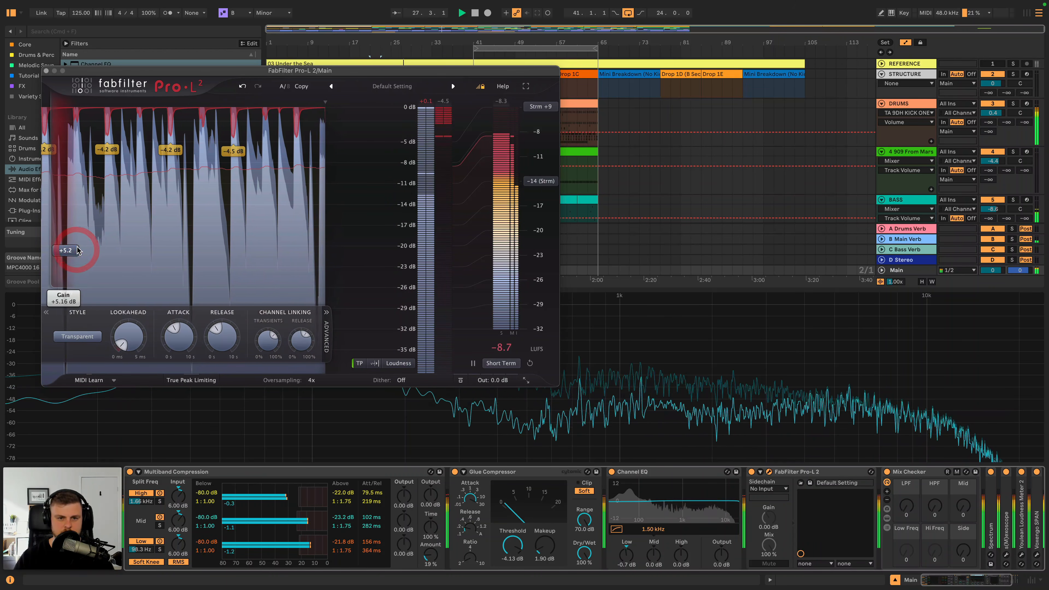
left_click(46, 72)
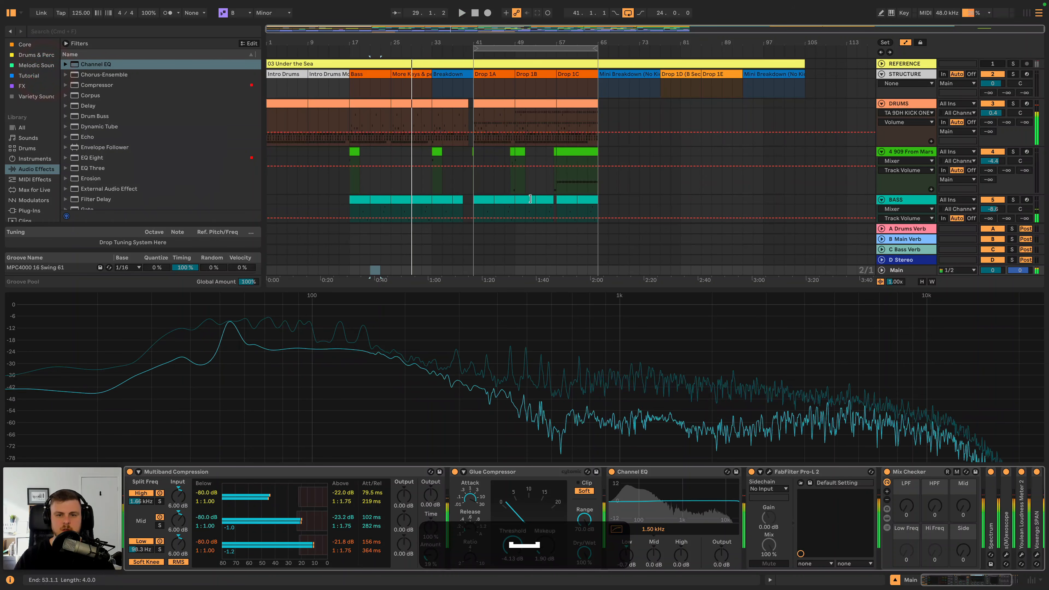
- Solo the REFERENCE track briefly to compare it with the mix on the Main track's spectrum
left_click(903, 103)
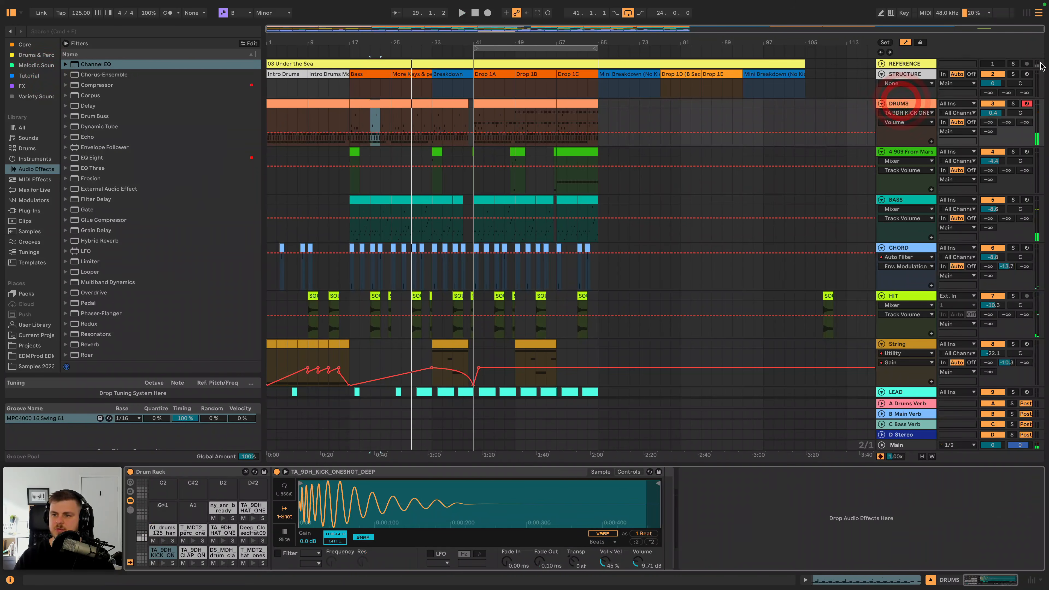
left_click(1013, 64)
key("space")
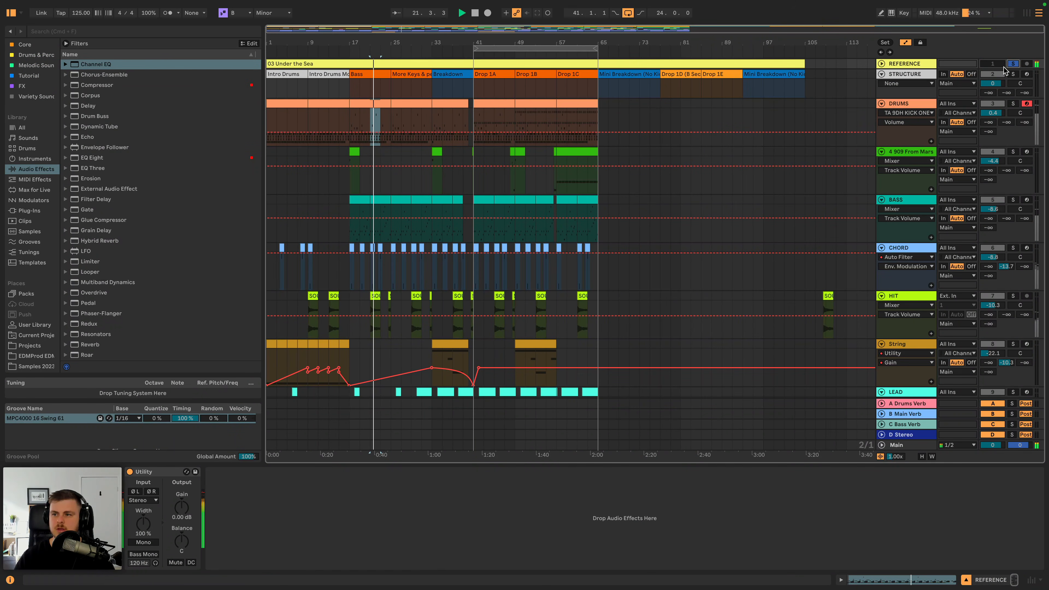
left_click(1013, 65)
left_click(913, 445)
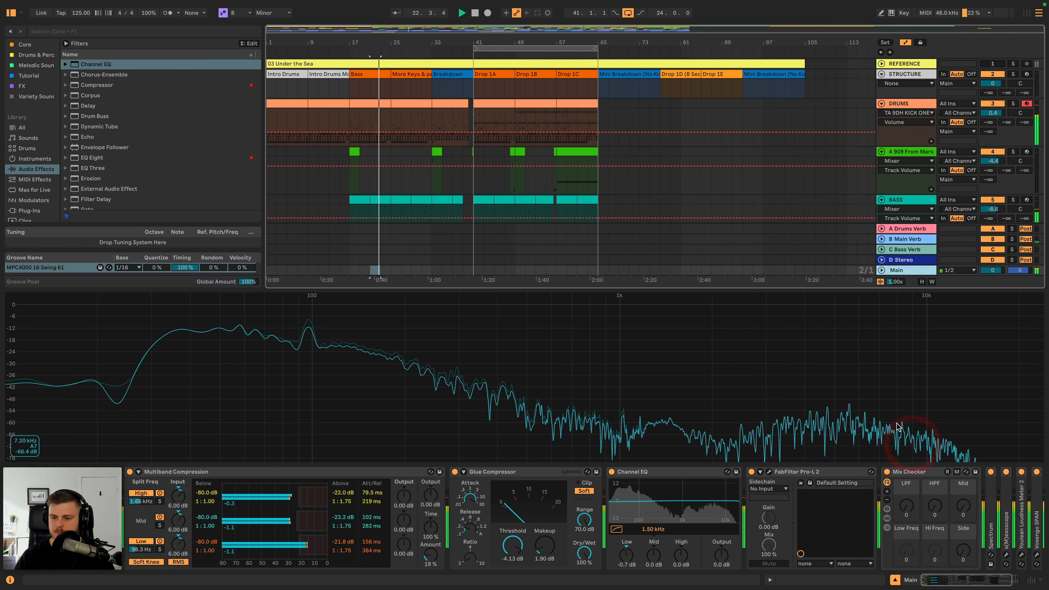
- Insert an EQ Eight after the sampler in the kick pad's chain of the DRUMS rack and restart playback
left_click(904, 102)
key("space")
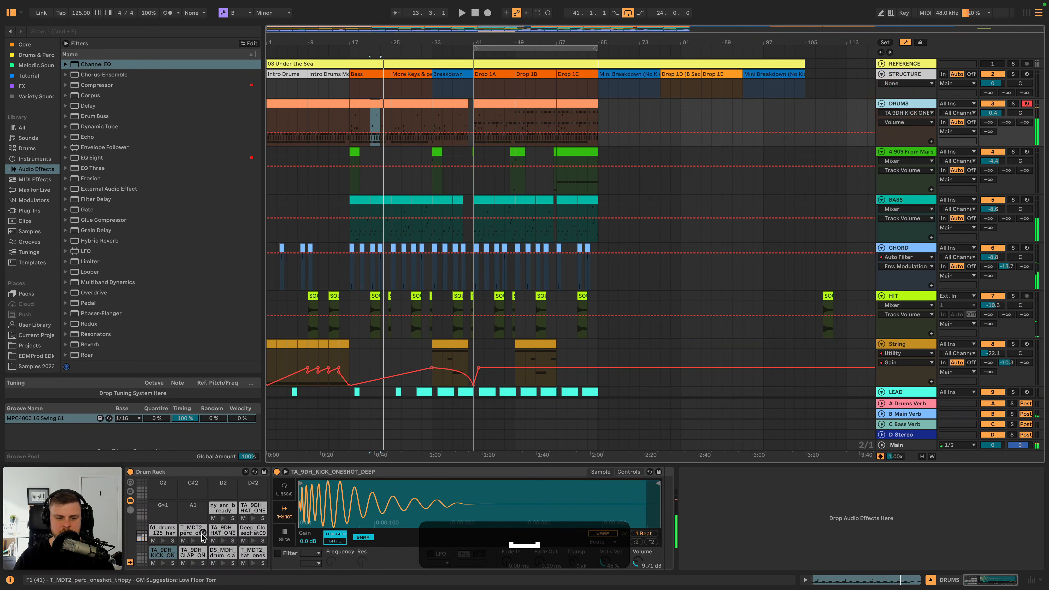
left_click(164, 563)
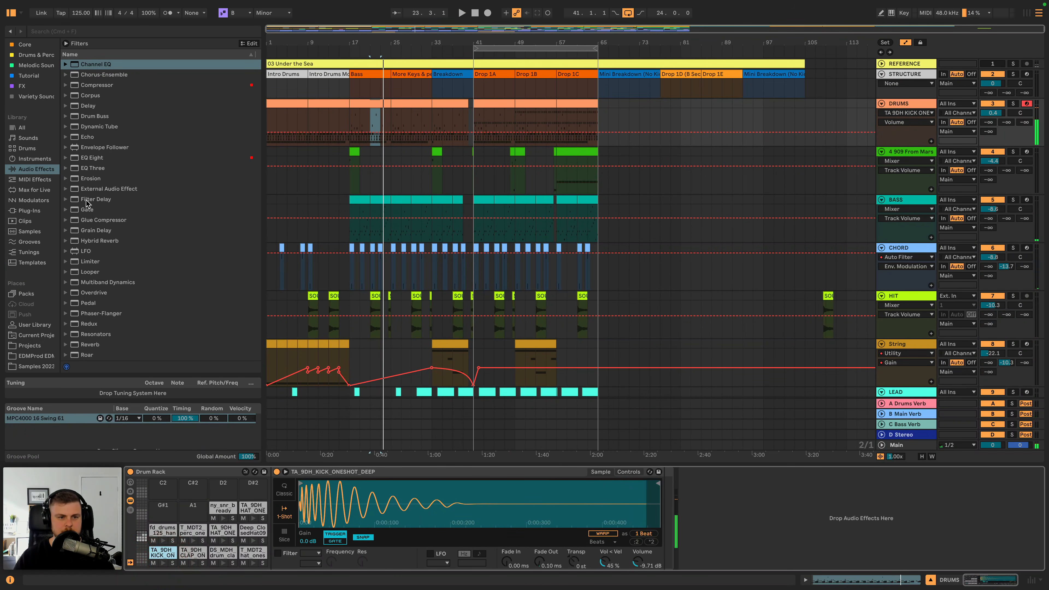
left_click_drag(93, 159, 503, 363)
left_click_drag(663, 521, 663, 520)
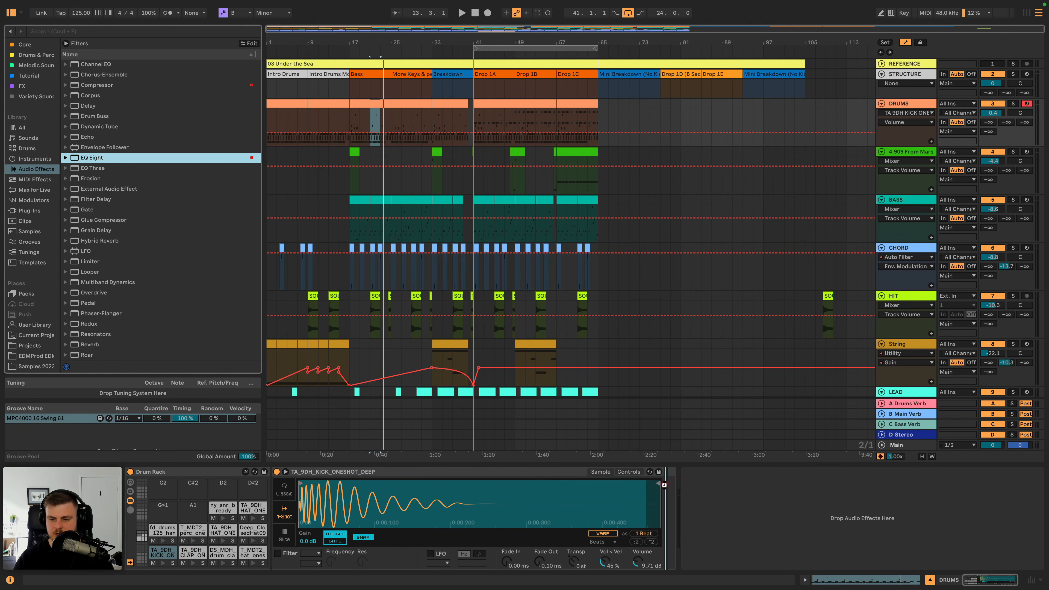
key("space")
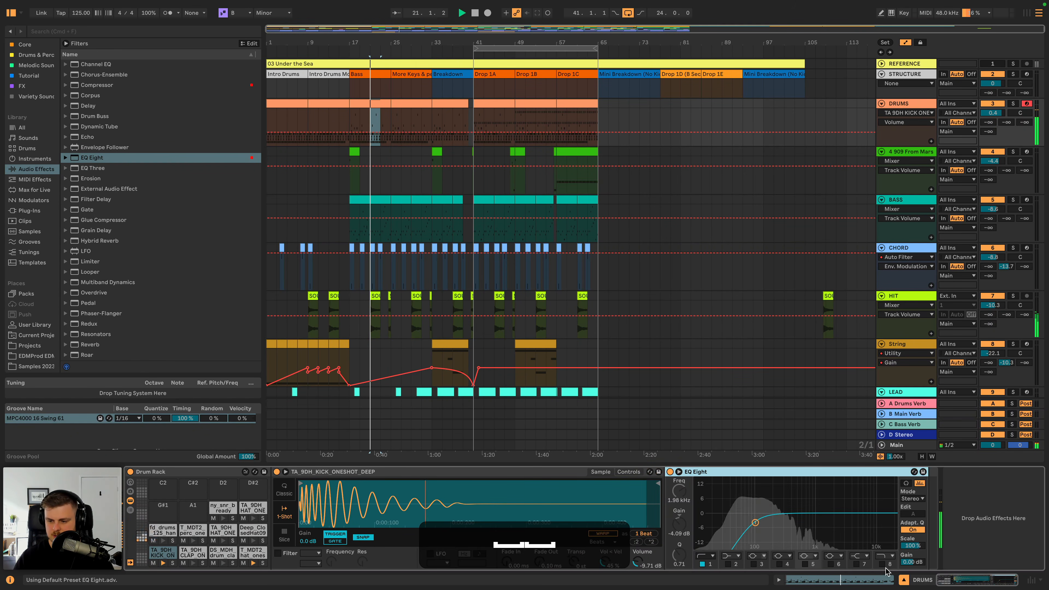
- Turn off band 1 of the kick's EQ Eight and boost the band 7 high shelf by 4.59 dB at 1000 Hz
left_click(857, 563)
left_click(703, 564)
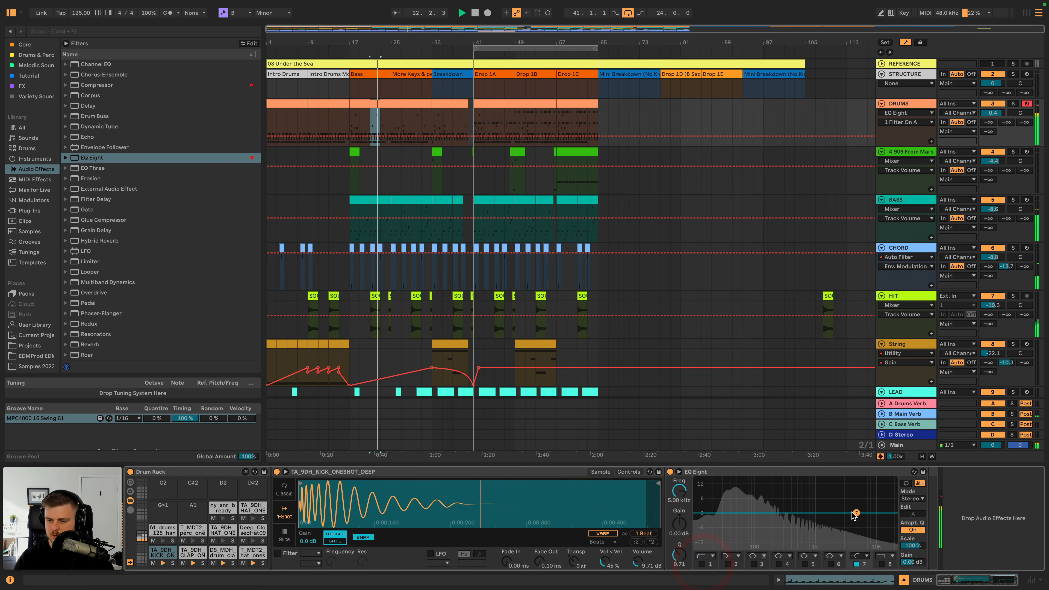
left_click_drag(856, 514, 810, 503)
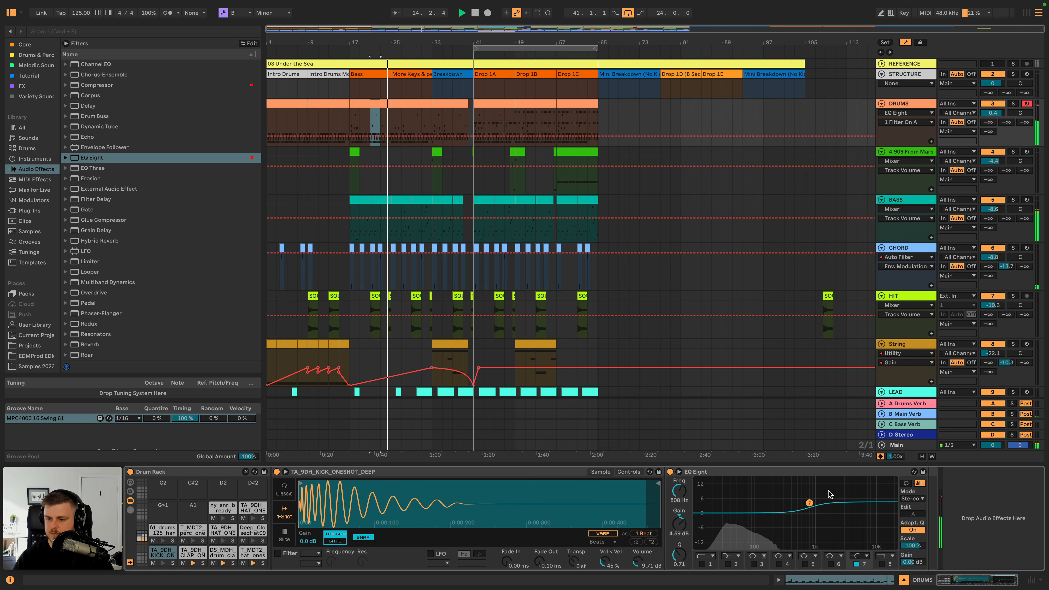
left_click_drag(811, 505, 815, 503)
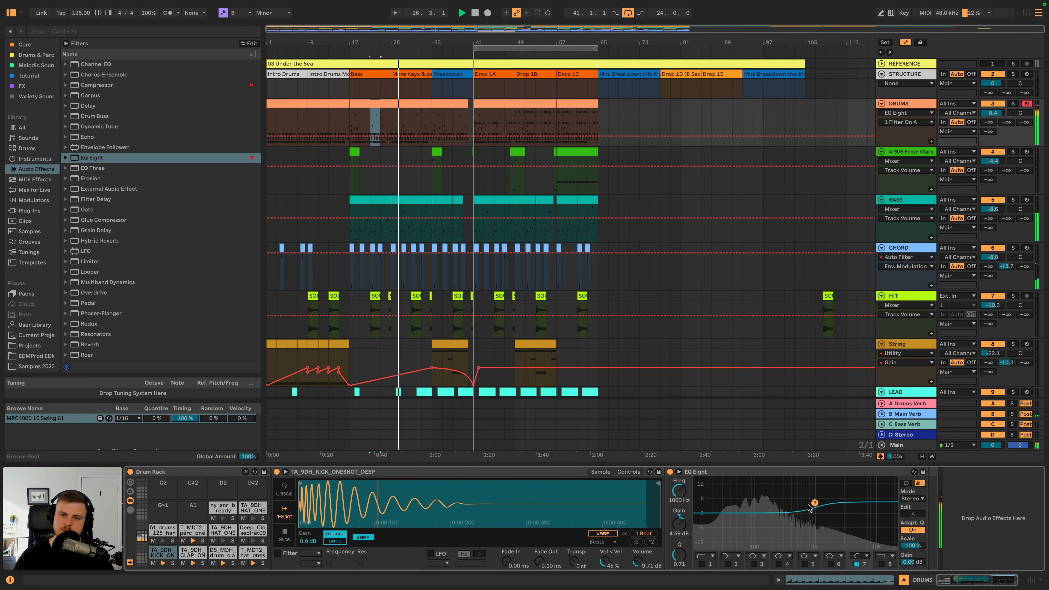
- Set Main's Multiband Compression amount to 25% and the Glue Compressor's threshold to -6.98 dB with 2.86 dB makeup
scroll(939, 353, "down", 10)
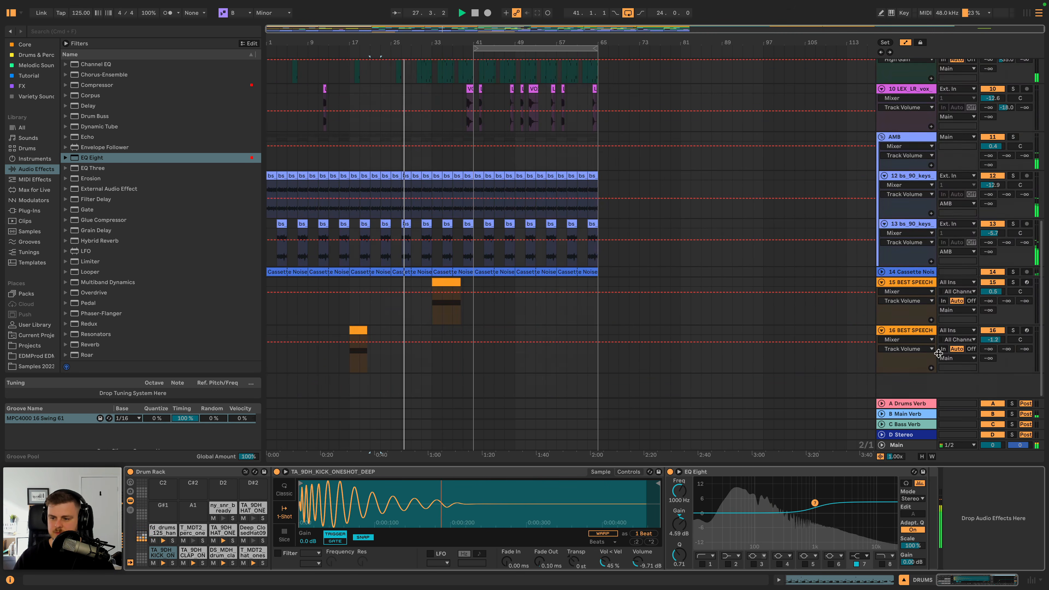
left_click(913, 445)
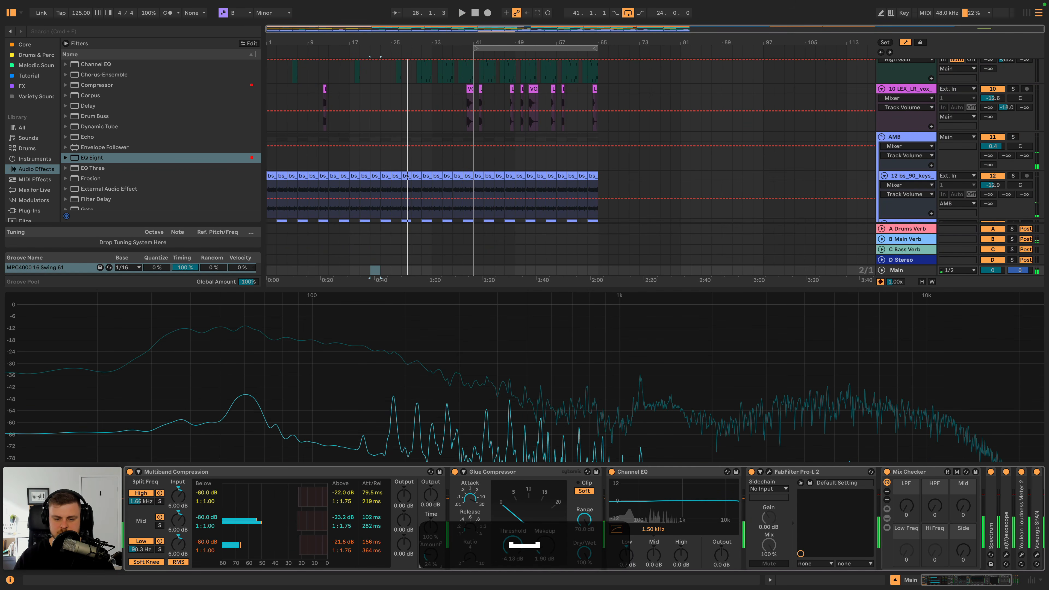
key("space")
key("space")
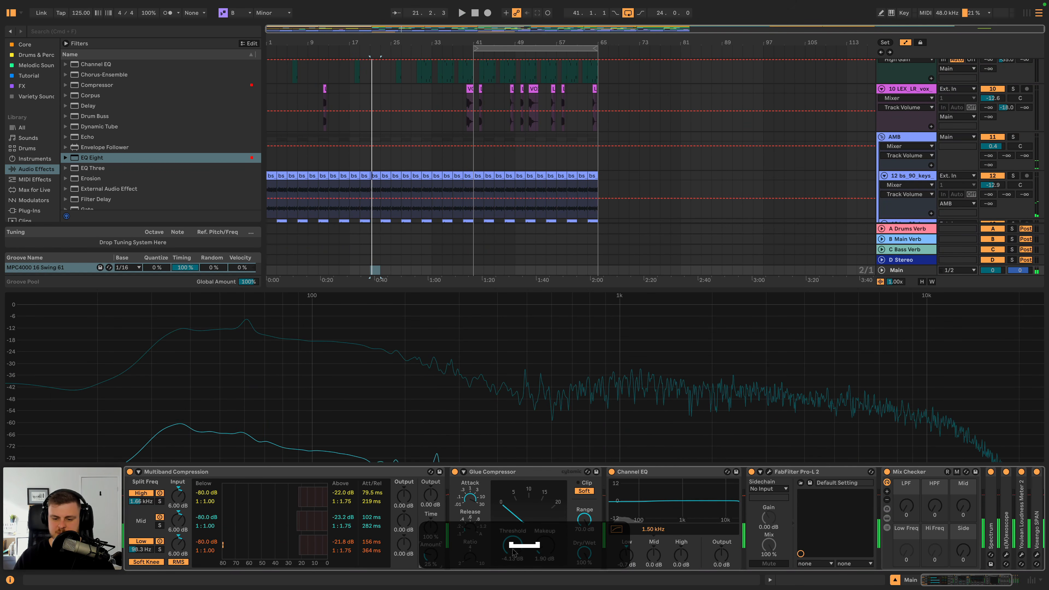
left_click_drag(512, 544, 512, 549)
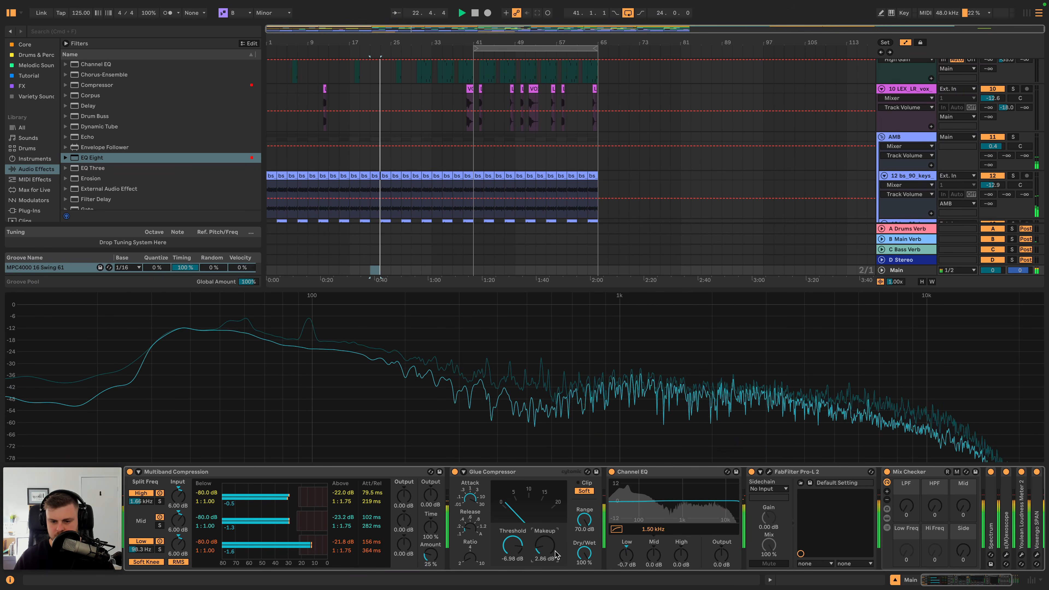
- Check the limiting and loudness in the Main track's Pro-L 2 with the gain at +5.2 dB
left_click(770, 472)
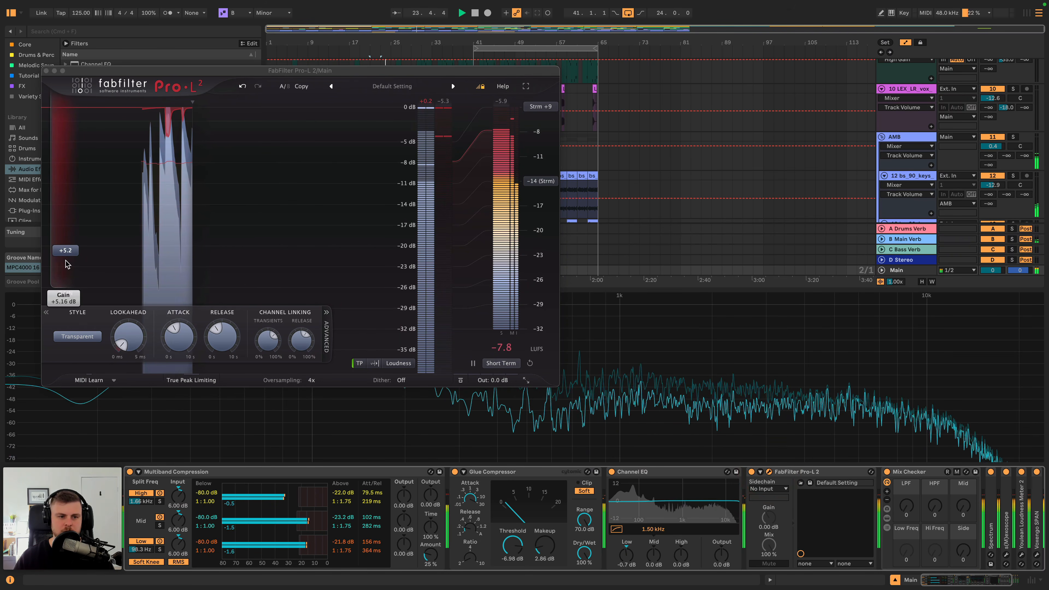
left_click_drag(65, 293, 64, 247)
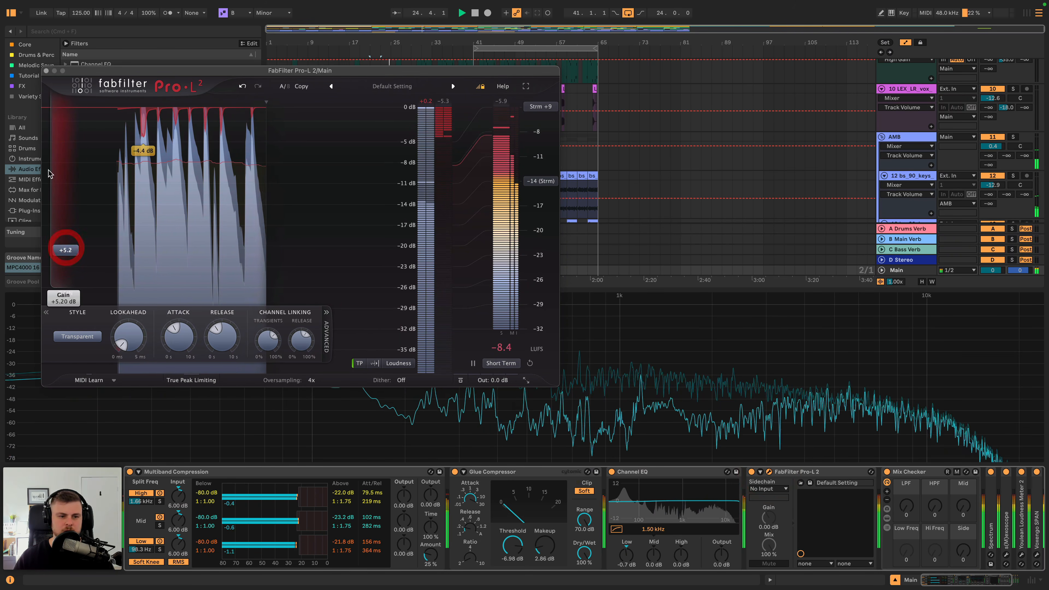
left_click(46, 70)
- Compare the mix against the soloed REFERENCE track and raise the High gain of Main's Channel EQ to 2.6 dB
left_click(911, 98)
scroll(981, 105, "up", 10)
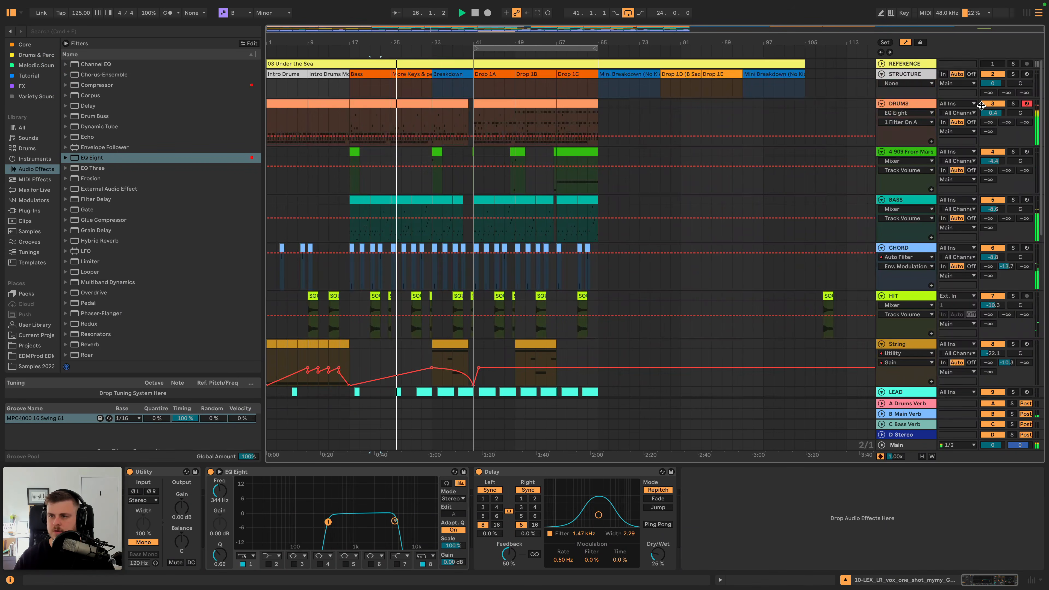
left_click(1010, 64)
left_click(1011, 64)
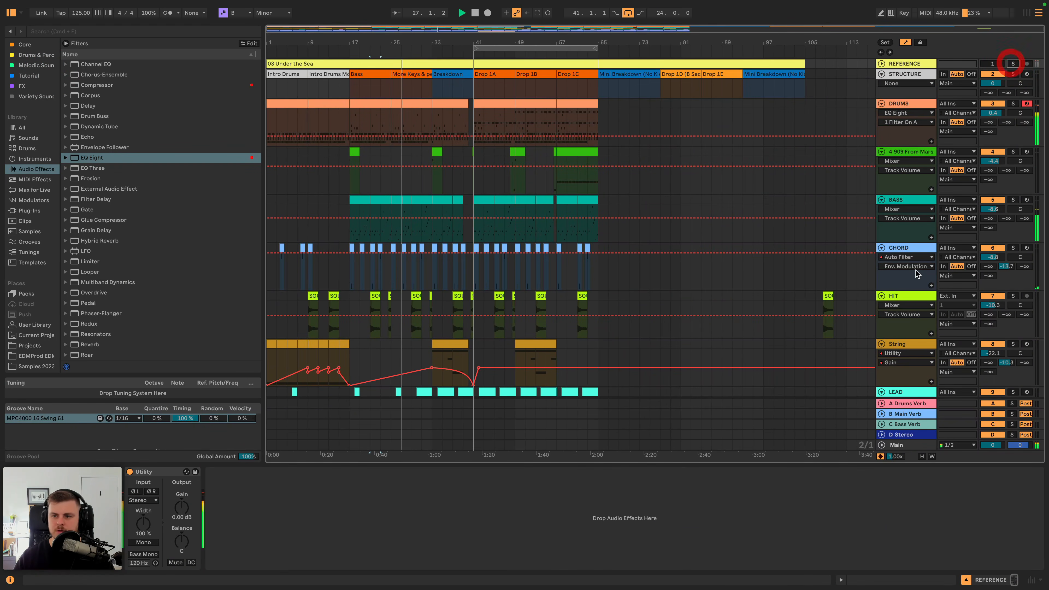
scroll(918, 289, "down", 10)
left_click(911, 446)
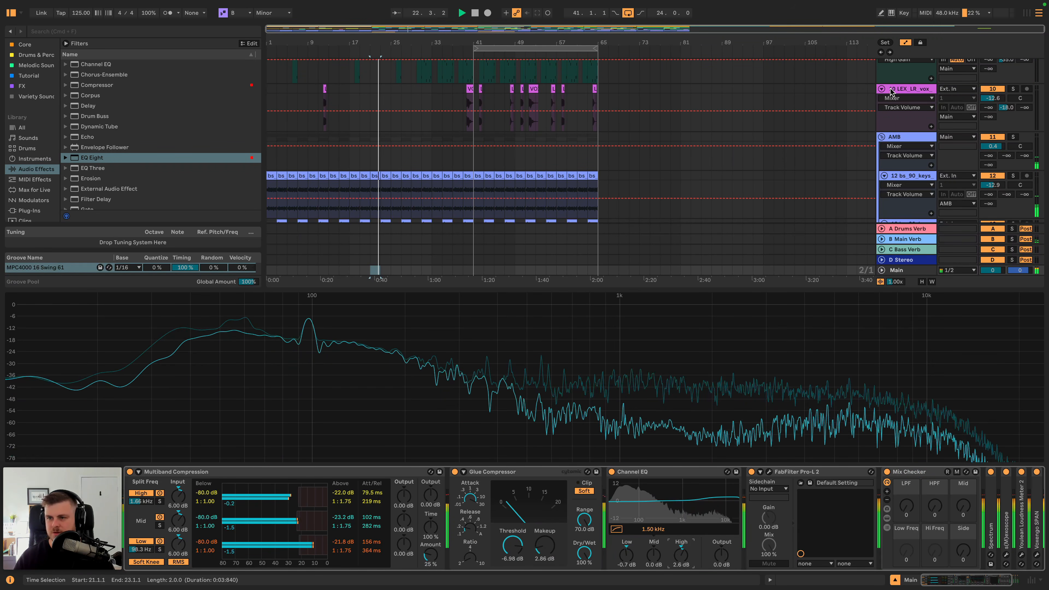
- Fold the CHORD, HIT, String, LEAD, 10 LEX_LR_vox, AMB and 15 BEST SPEECH tracks in the arrangement
left_click(915, 88)
scroll(911, 141, "up", 10)
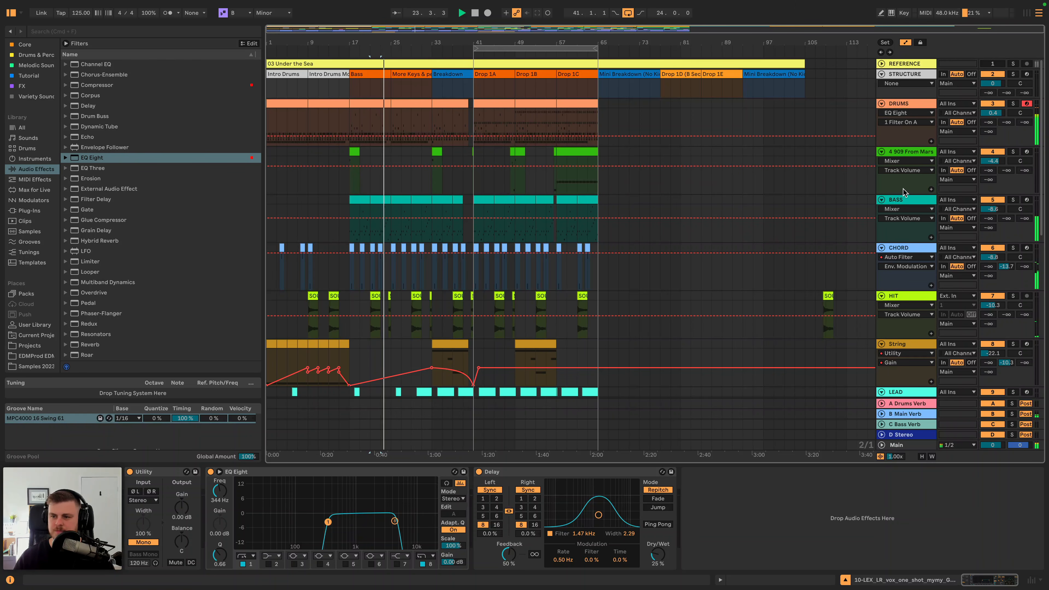
left_click(881, 248)
left_click(881, 258)
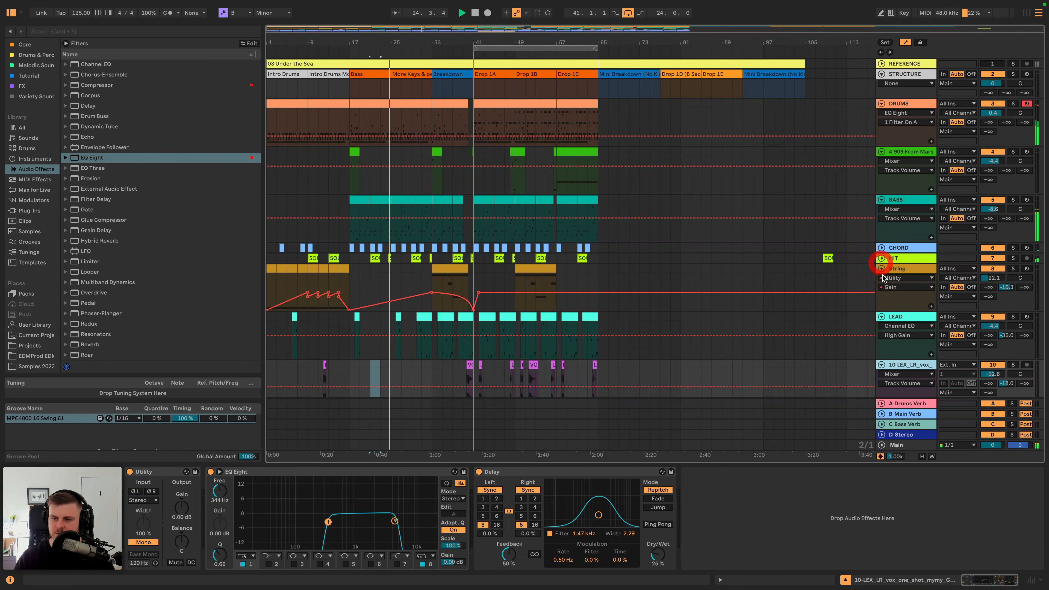
left_click(881, 268)
left_click(881, 280)
left_click(881, 289)
left_click(881, 299)
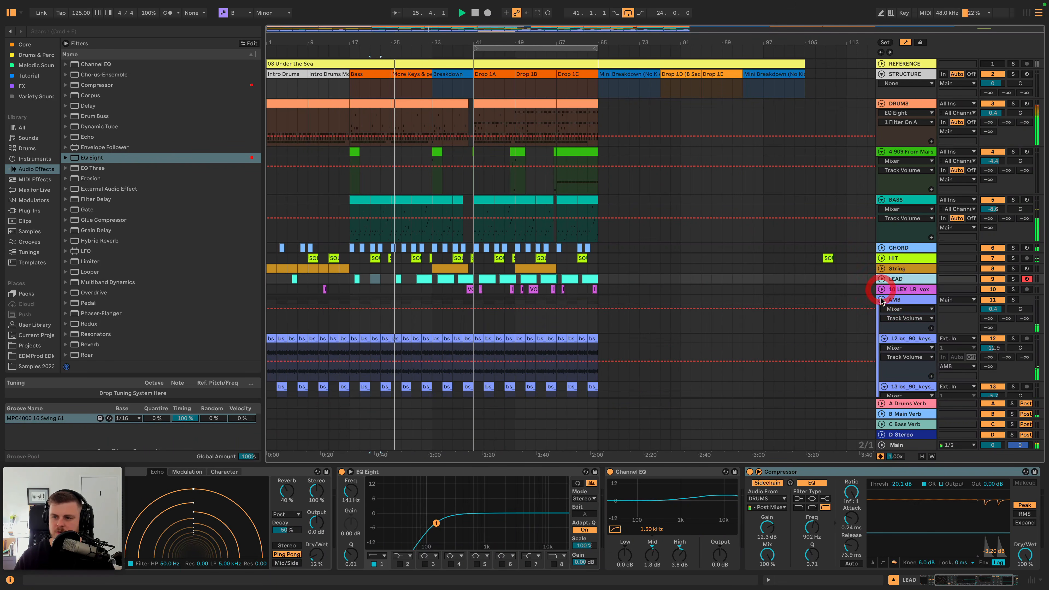
left_click(881, 310)
left_click(881, 321)
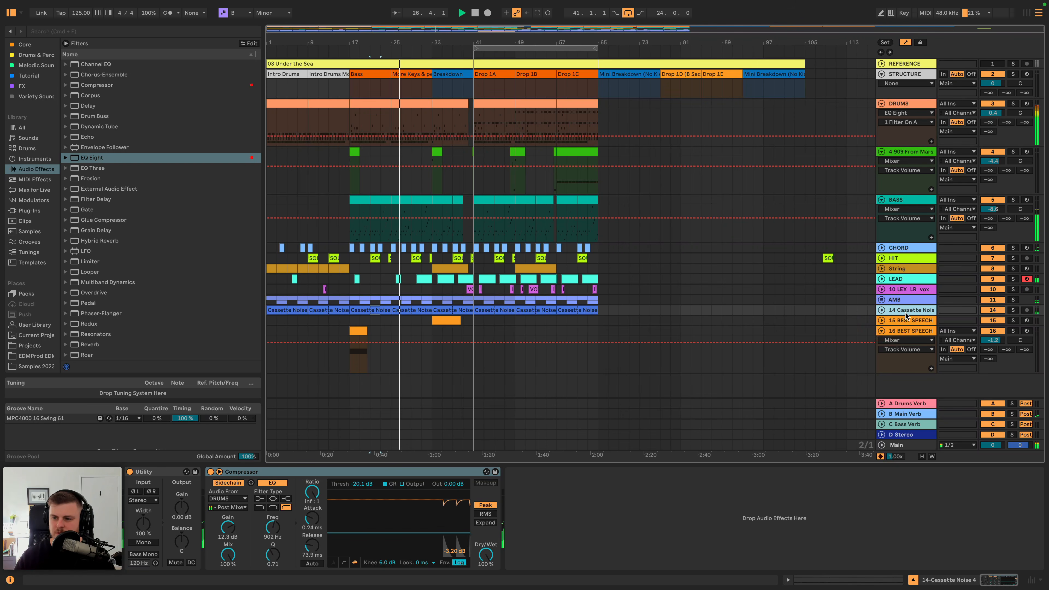
- Group the tracks from CHORD through AMB into one group track
left_click(901, 299)
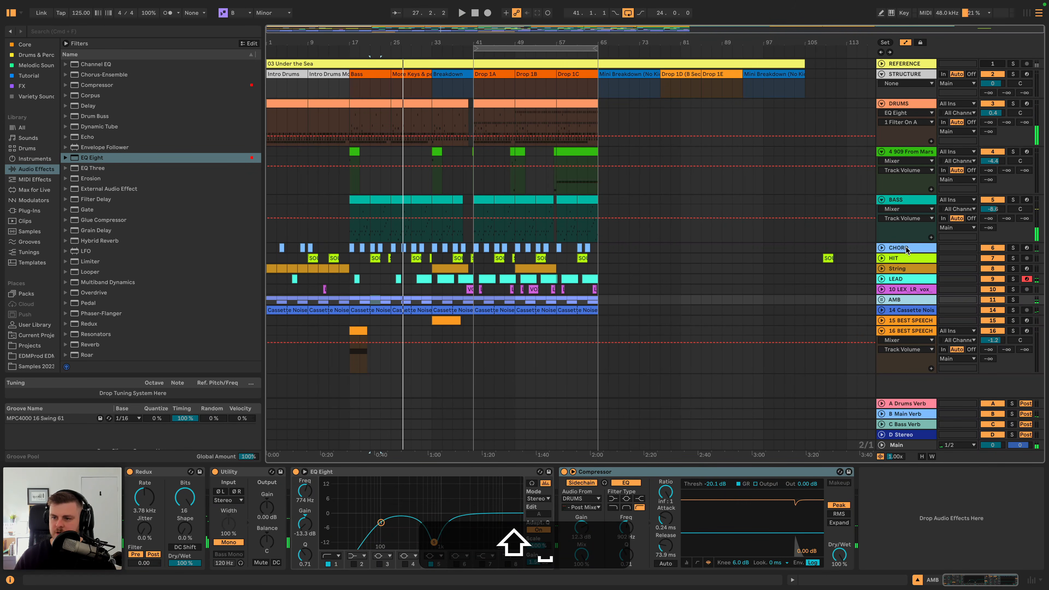
left_click(906, 249, "shift")
key("shift+super+g")
key("super+g")
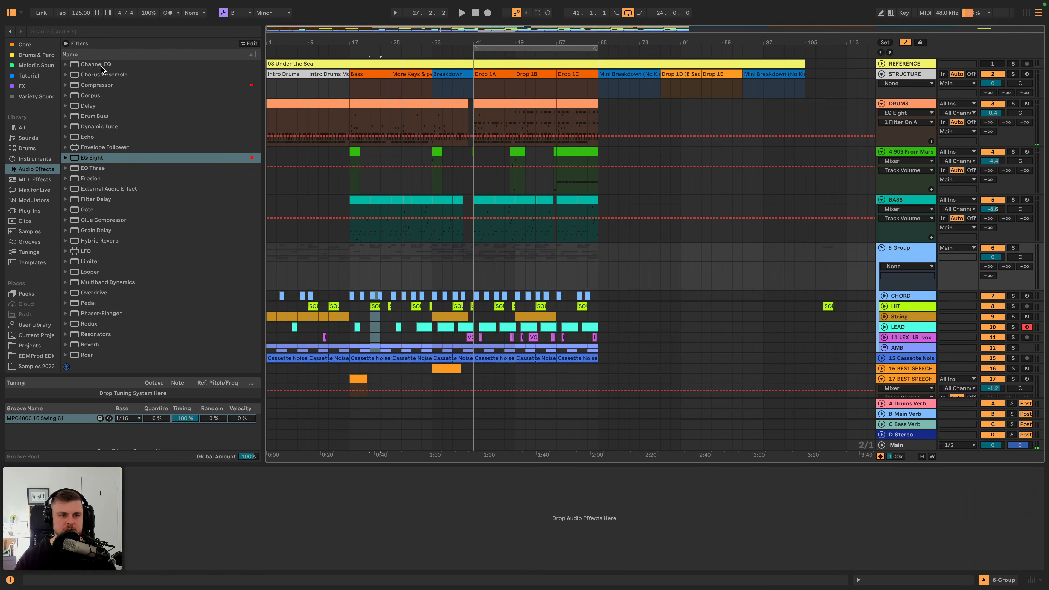
- Add a Channel EQ to the new group and, while soloing it, set Mid to 1.7 dB and High to 5.2 dB at 1.64 kHz
left_click(100, 65)
left_click_drag(199, 554, 199, 535)
key("space")
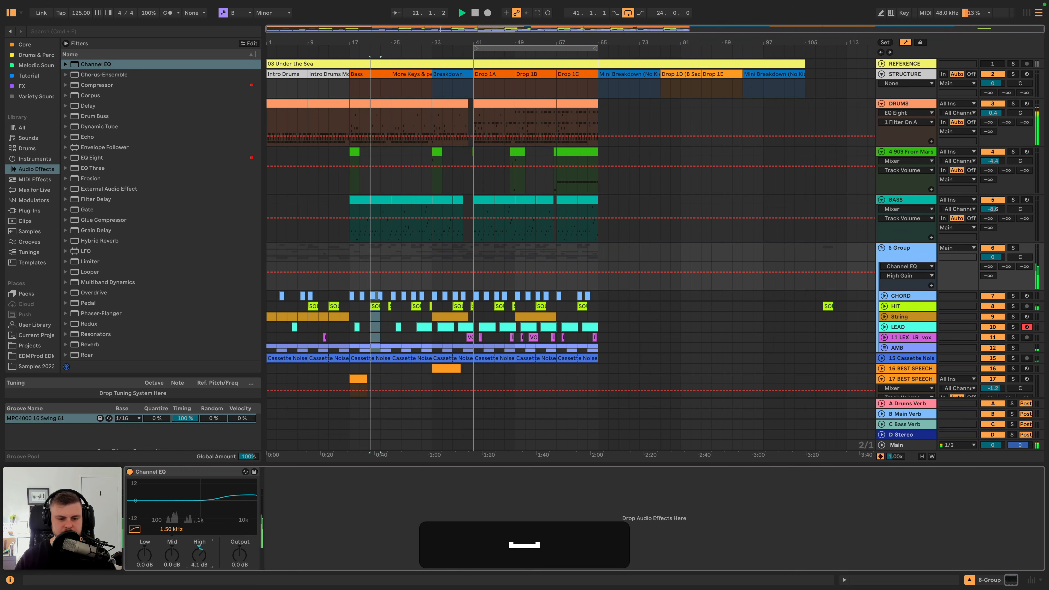
left_click(1013, 248)
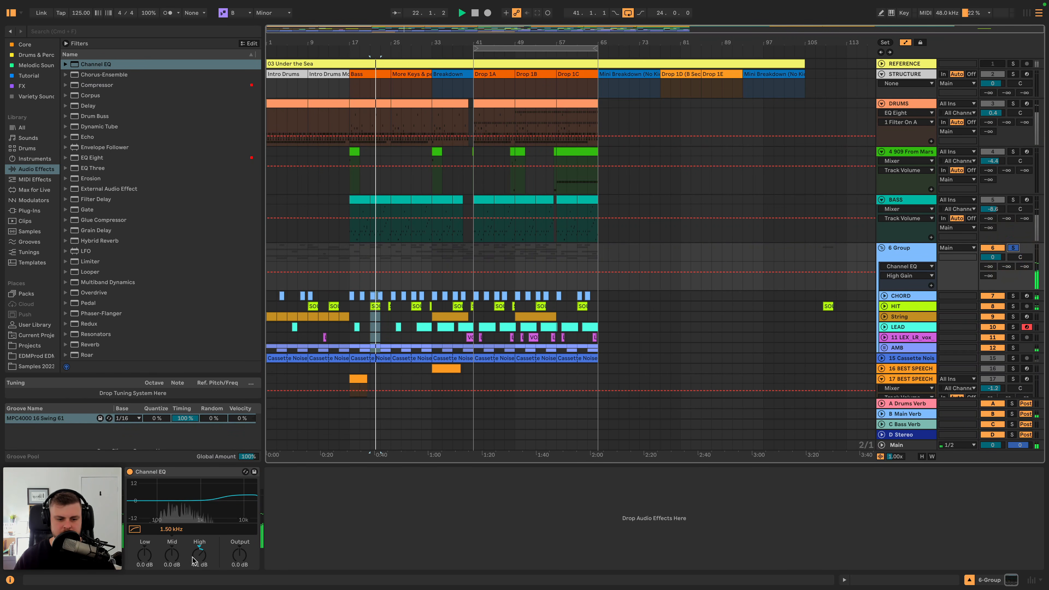
left_click_drag(172, 551, 200, 560)
key("space")
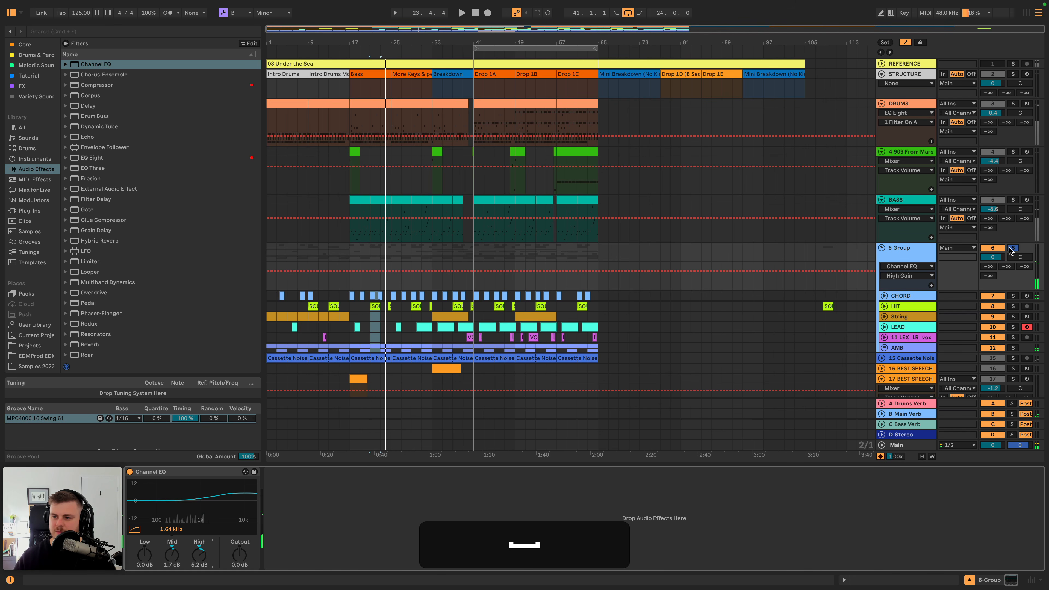
left_click(1013, 248)
- Play the full mix and rename the new group track MUSIC
key("space")
left_click(915, 250)
key("super+r")
type("MUSIC")
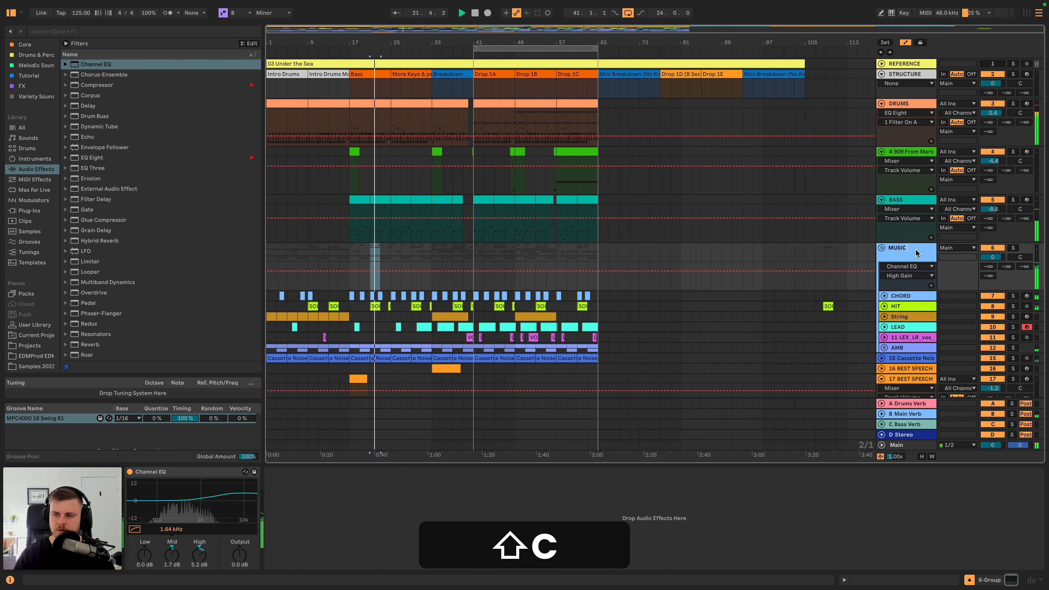
key("Return")
- Reduce the MUSIC group's Channel EQ to 0.8 dB Mid and 3.1 dB High, and set the group volume to -0.1 dB
left_click_drag(199, 554, 168, 563)
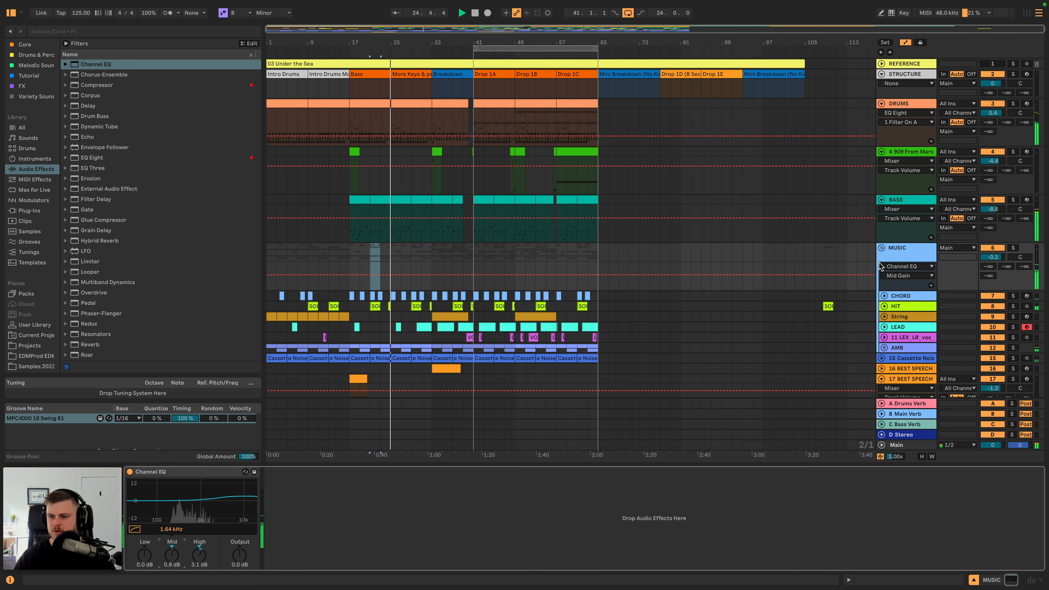
scroll(874, 264, "down", 3)
scroll(822, 252, "up", 3)
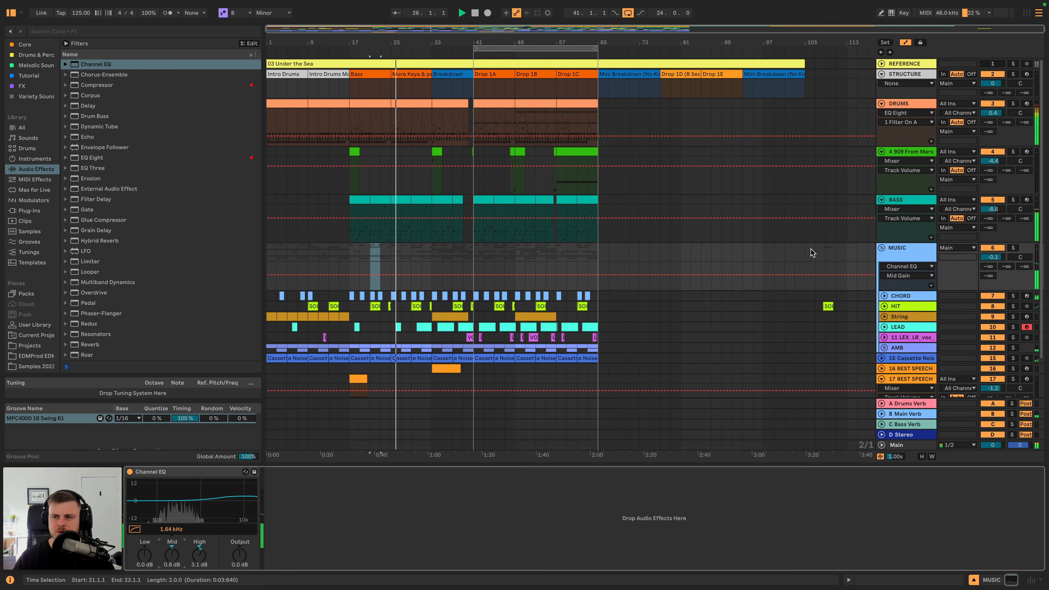
- Rename the 909 From Mars track FILLS
left_click(913, 155)
key("shift+super+r")
type("FILLS")
key("shift+Return")
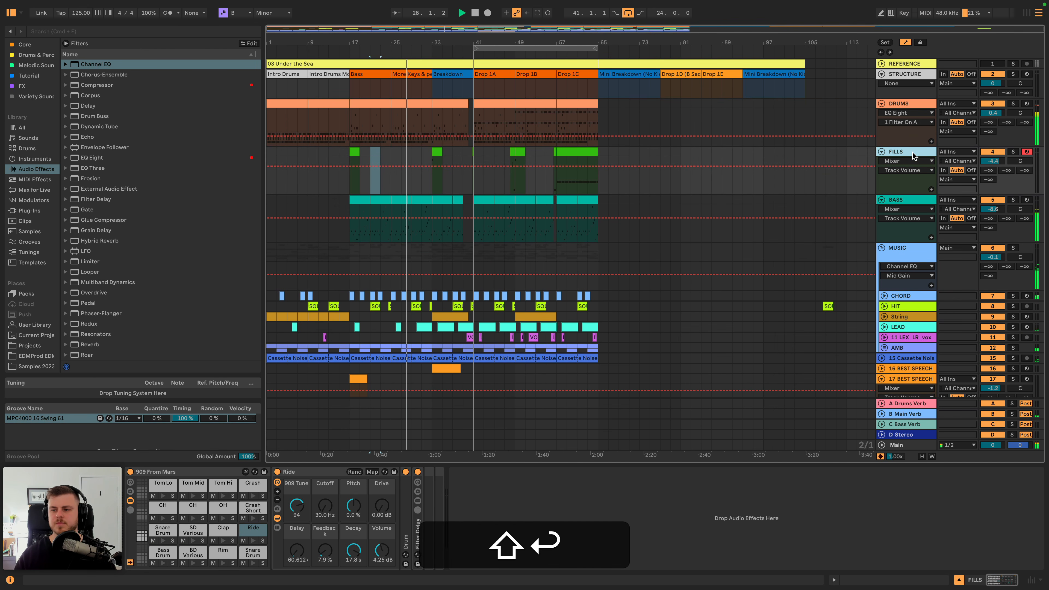
- Rename the Cassette Noise track CASSETTE
scroll(909, 206, "down", 3)
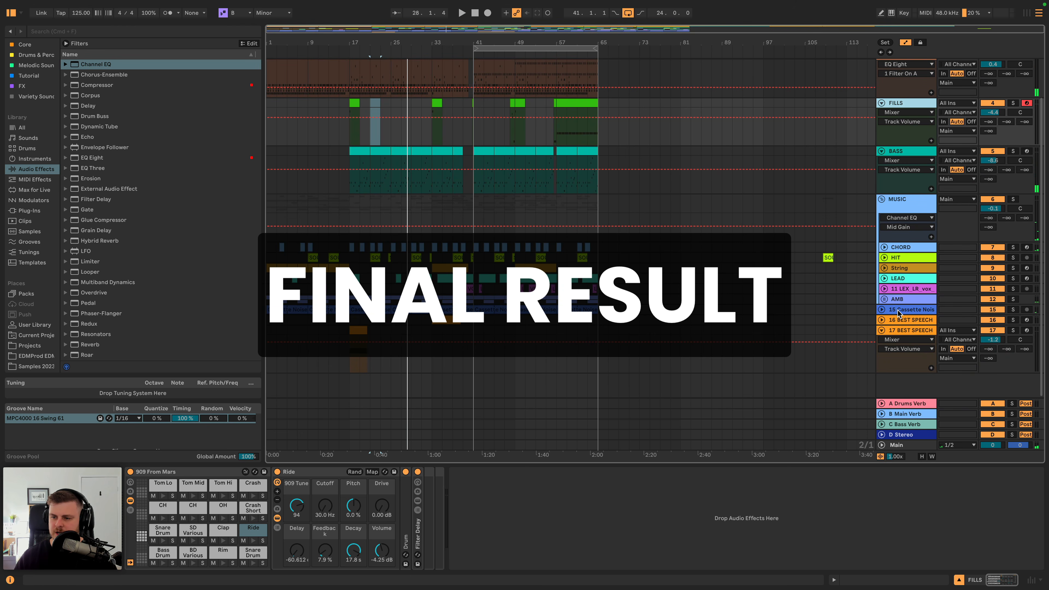
left_click(899, 313)
key("shift+super+r")
type("CAS")
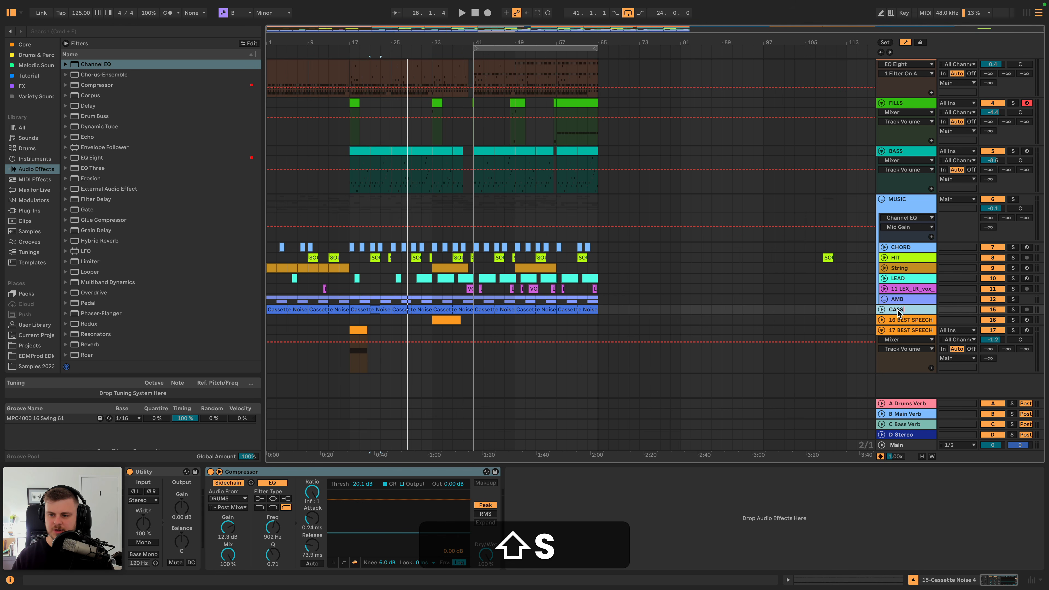
type("SETTE")
key("shift+Return")
- Delete the REFERENCE and STRUCTURE clip content from bar 65 to bar 107
scroll(651, 128, "up", 3)
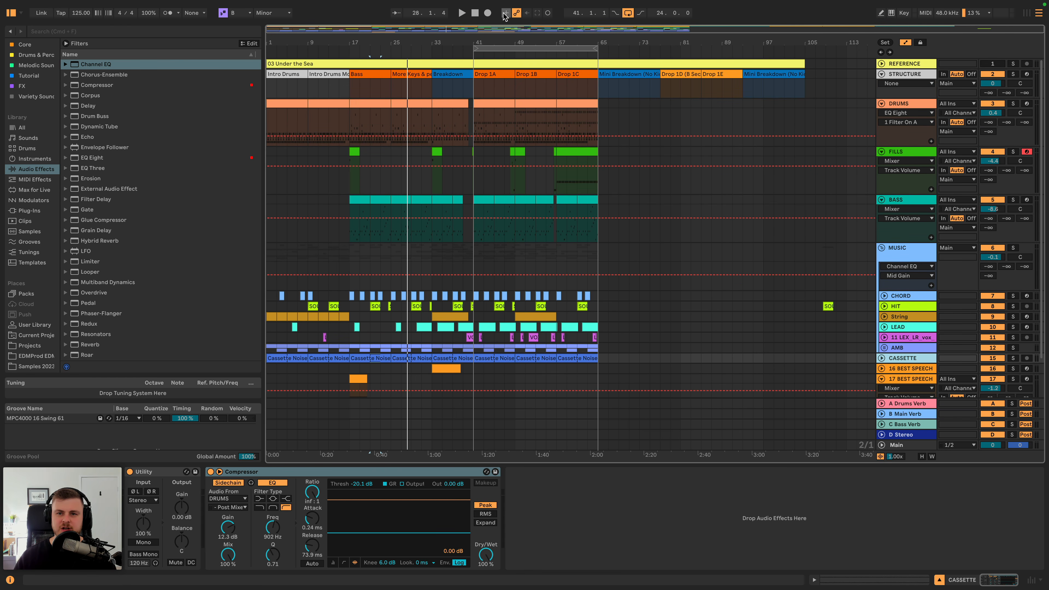
left_click(645, 73)
left_click(816, 68, "shift")
key("BackSpace")
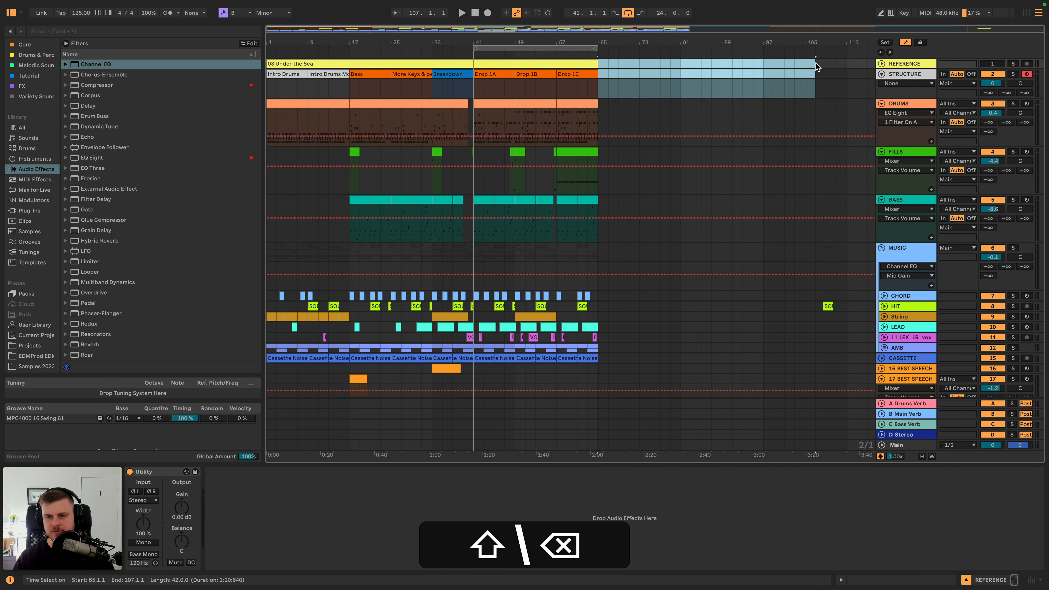
- Extend the loop back to bar 1 so it spans 64 bars, and hide the automation lanes
left_click_drag(475, 48, 251, 58)
left_click(281, 73)
key("a")
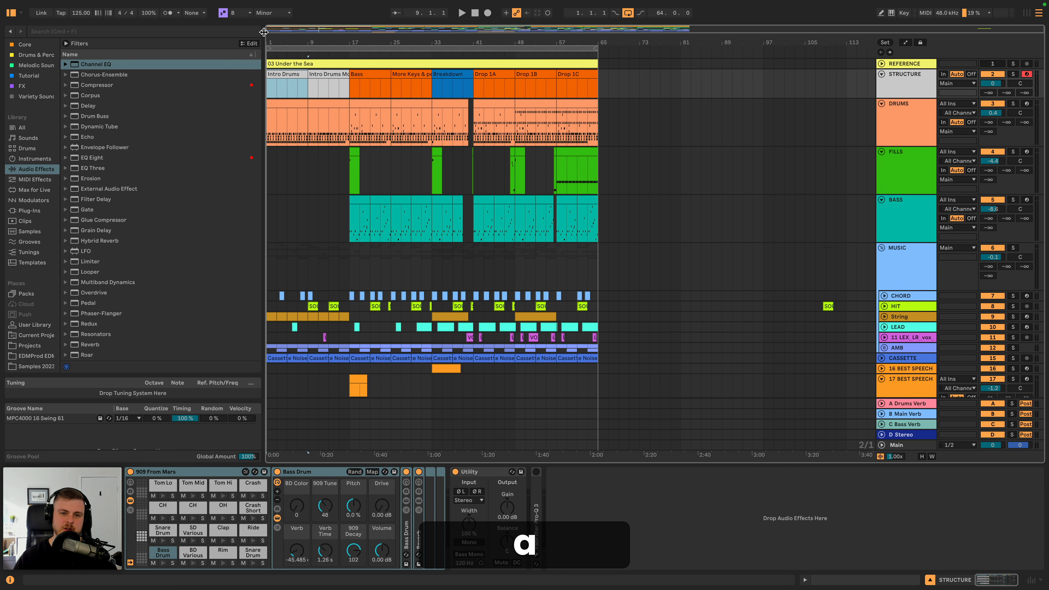
- Fold the DRUMS and FILLS tracks, leaving BASS and the MUSIC group unfolded
left_click(881, 247)
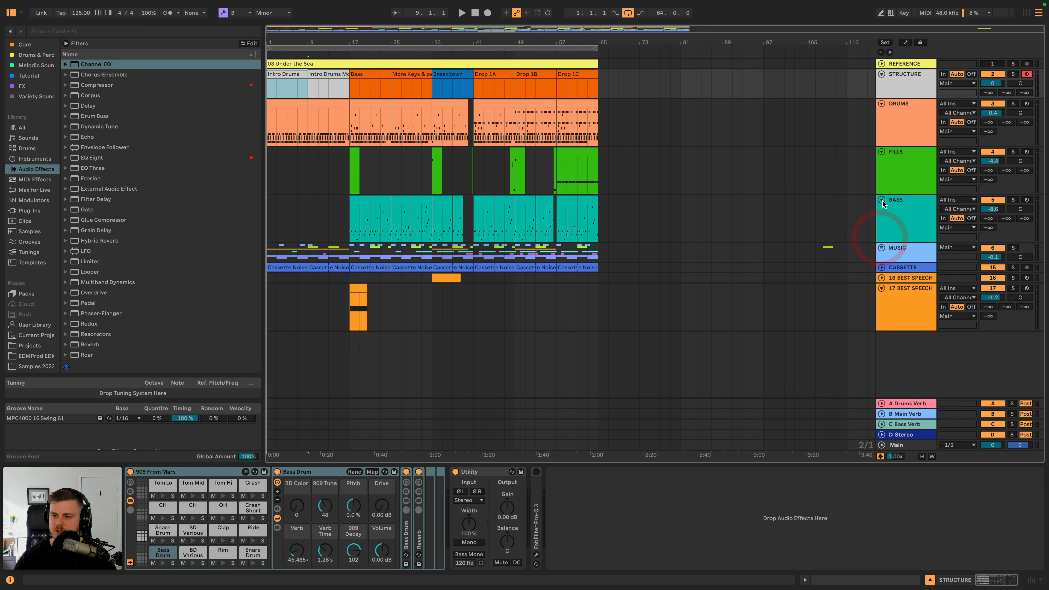
left_click(881, 199)
left_click(882, 152)
left_click(882, 103)
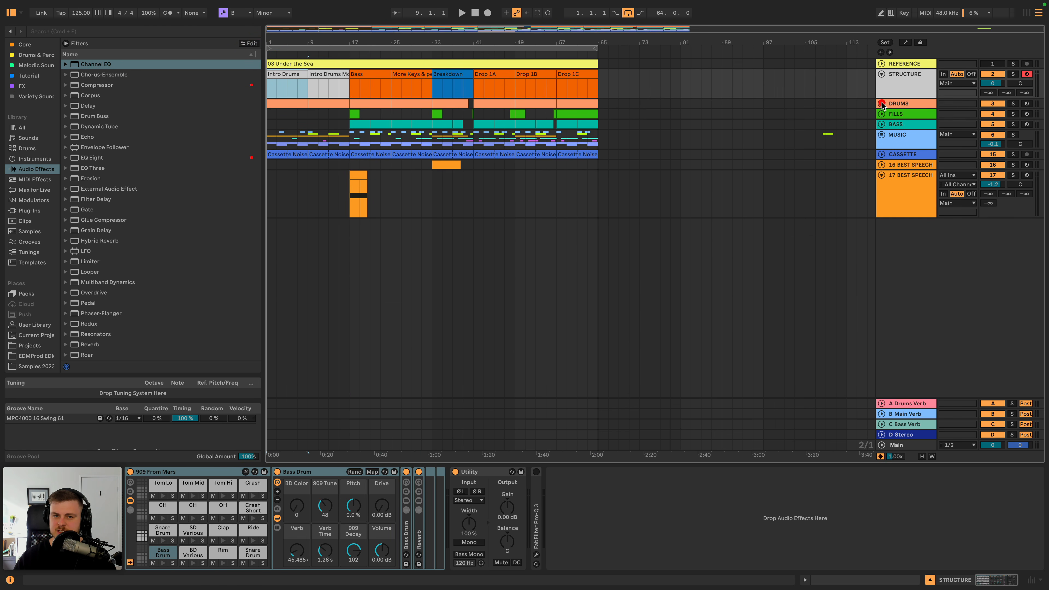
left_click(881, 135)
left_click(881, 125)
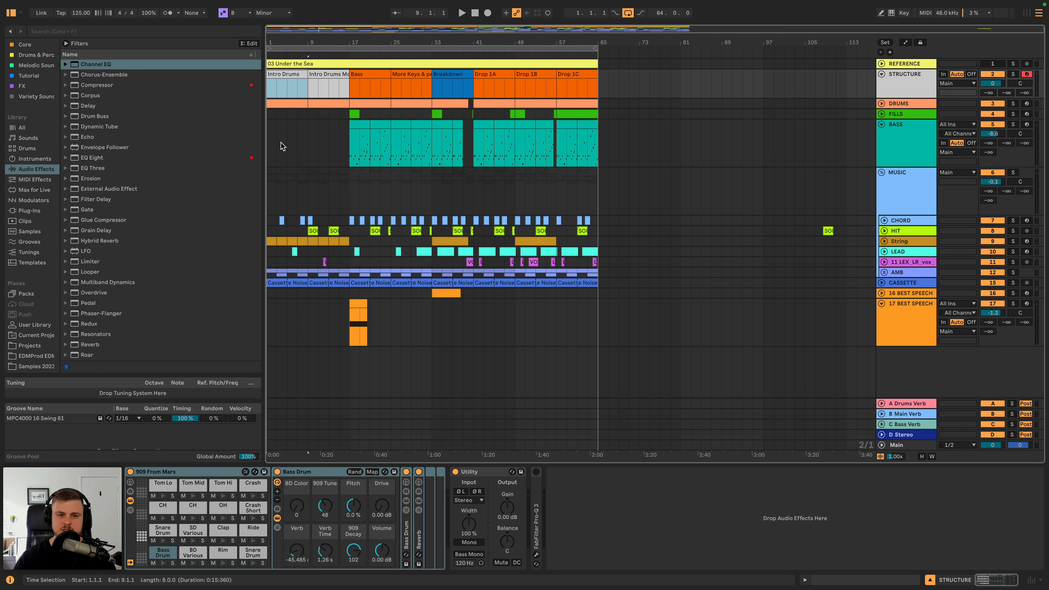
- Fit the arrangement to the view and play it from bar 1, briefly unfolding the DRUMS track to inspect its clips
key("shift+z")
key("space")
left_click(897, 91)
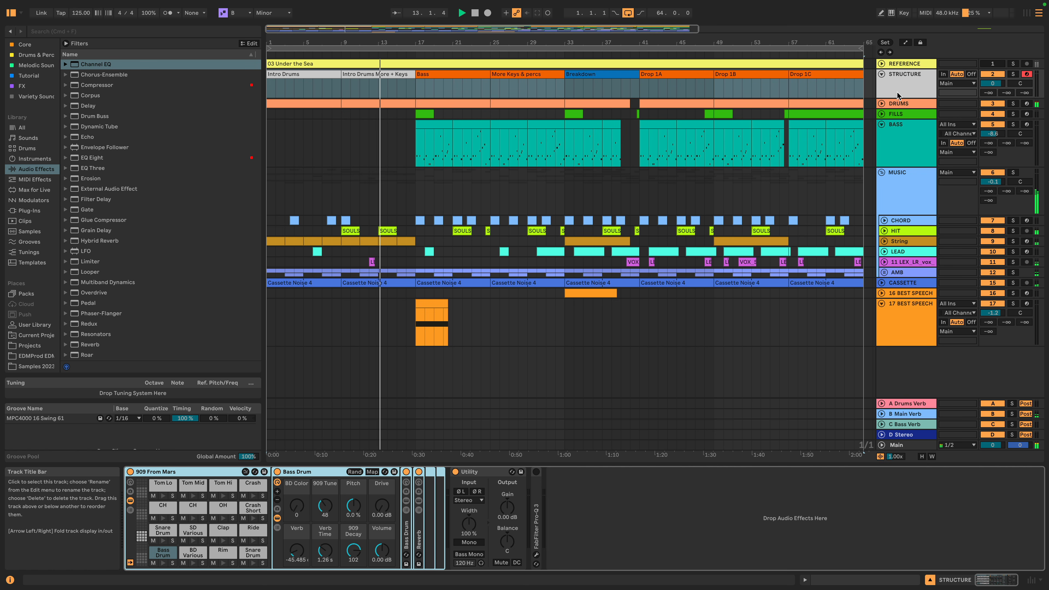
left_click(881, 104)
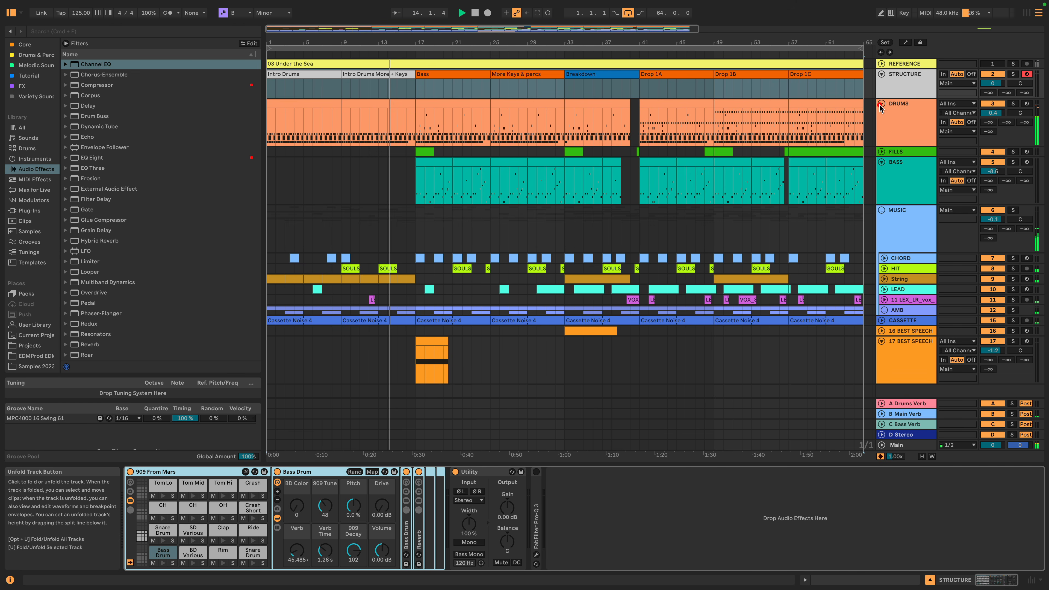
left_click(881, 104)
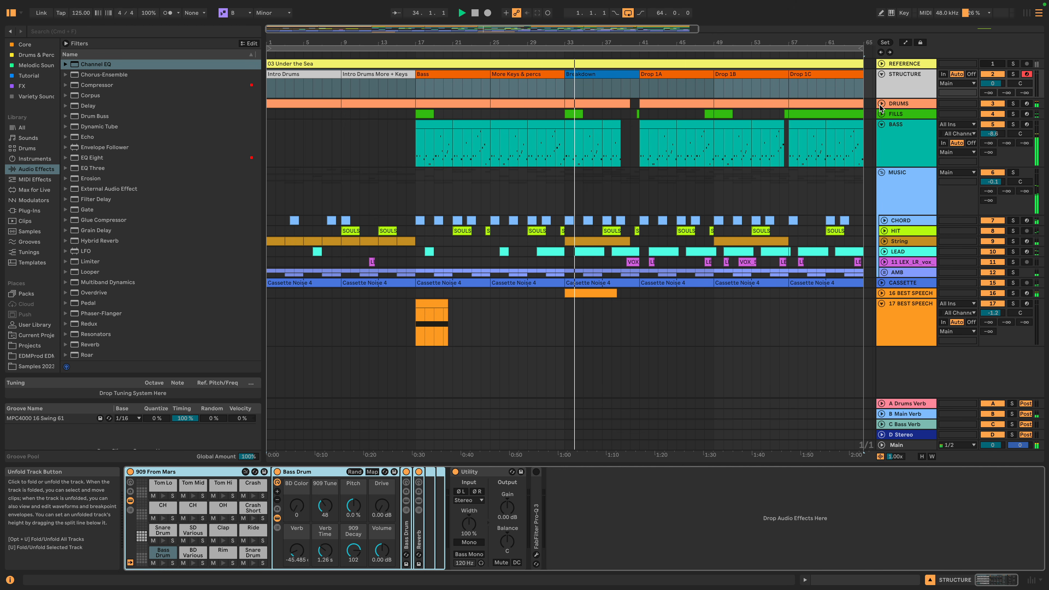
- Unfold the 16 BEST SPEECH track and set its volume to -1.7 dB during playback
left_click(882, 293)
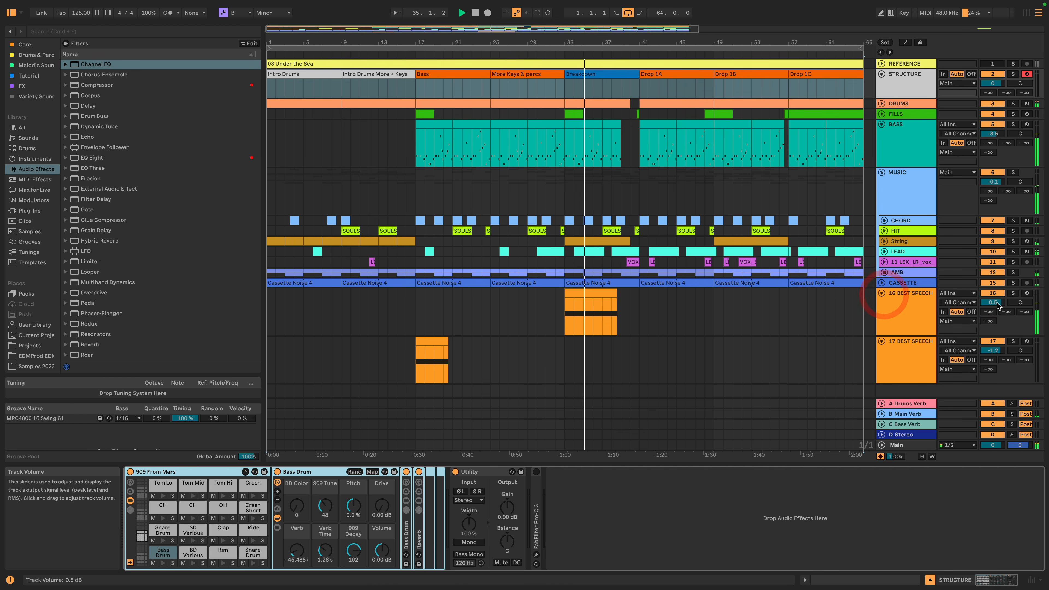
left_click_drag(992, 302, 992, 305)
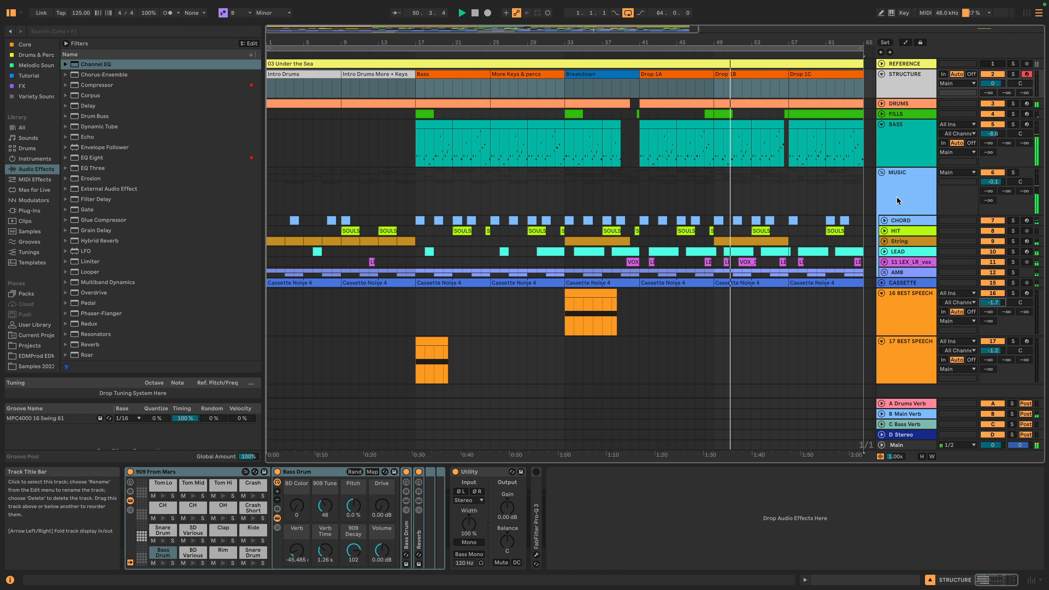
- Unfold the DRUMS and FILLS tracks and view their clips and devices during playback
left_click(881, 104)
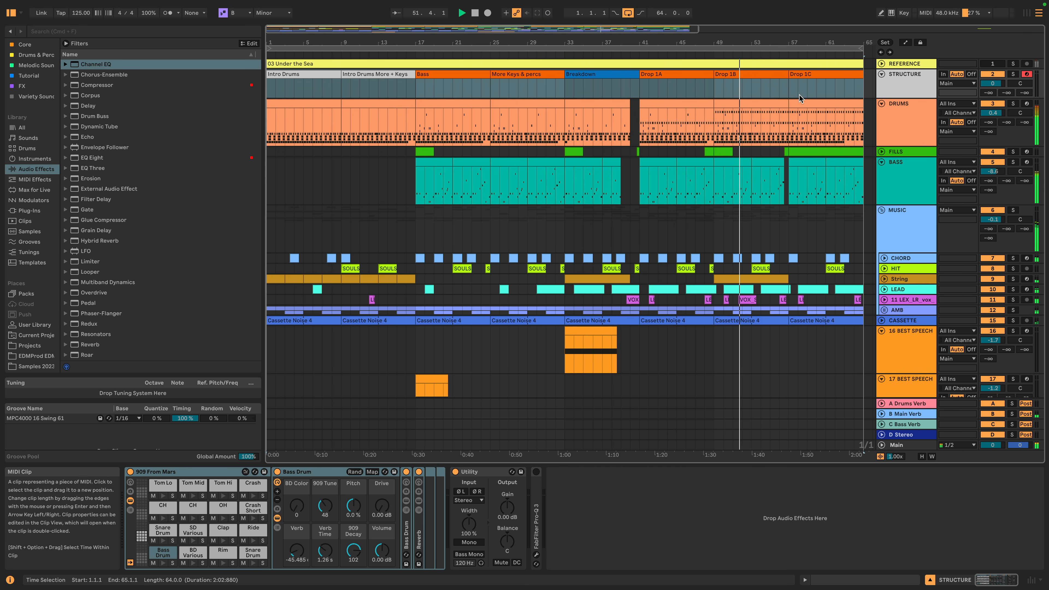
left_click(906, 120)
left_click(258, 511)
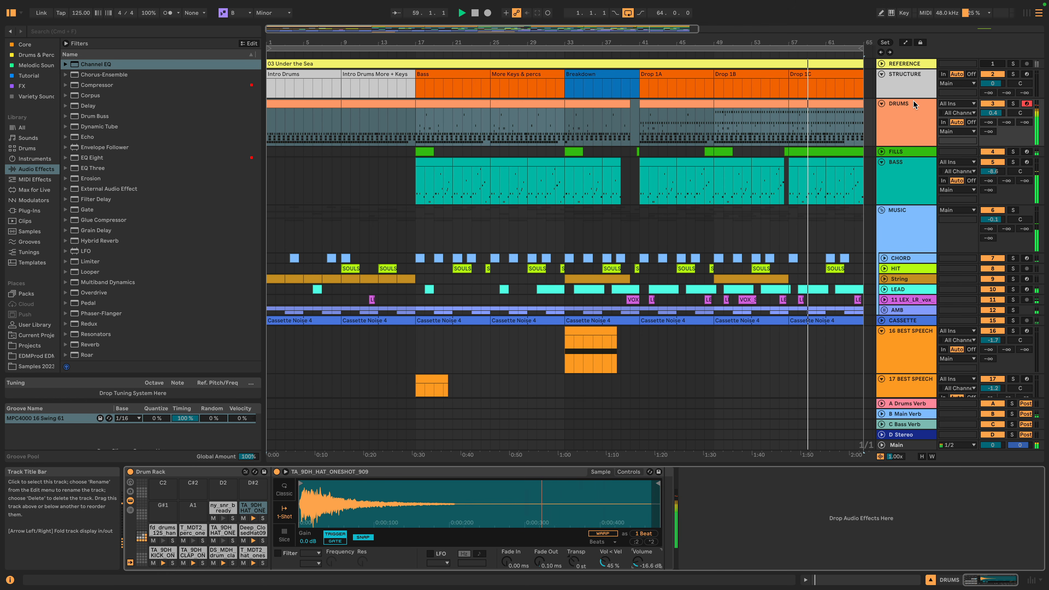
left_click(883, 152)
left_click(902, 155)
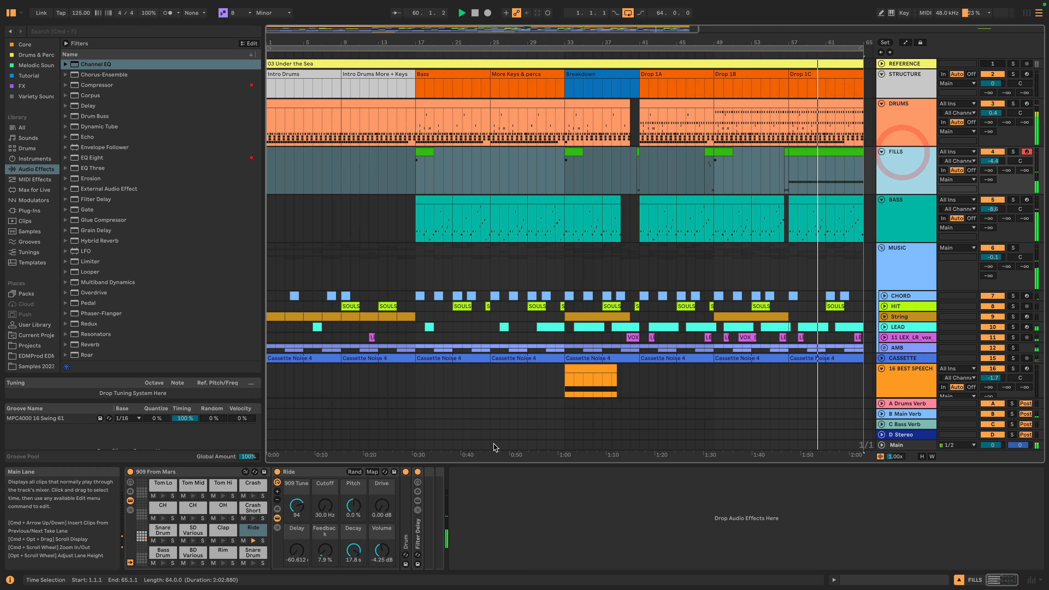